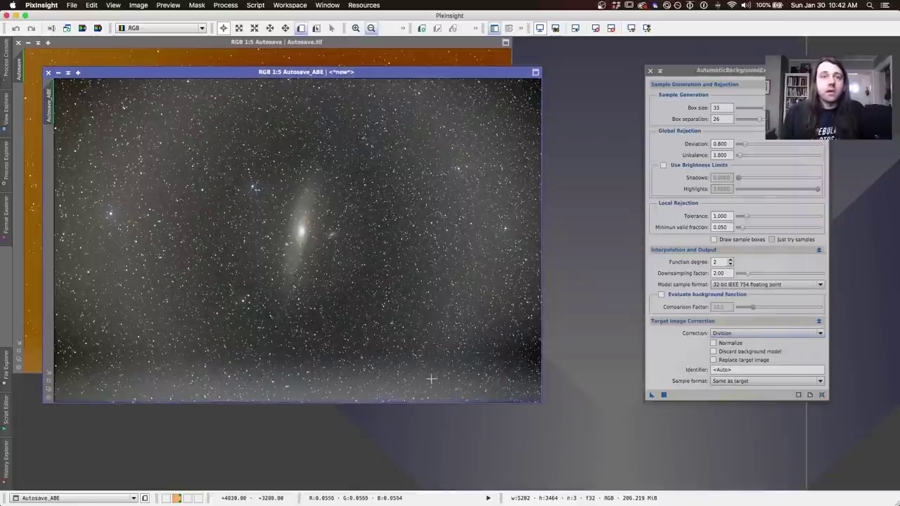
Compare the original Autosave image with the background-extracted Autosave_ABE image, and shift the Autosave_ABE window aside
{"action": "left_click", "coordinate": [379, 50]}
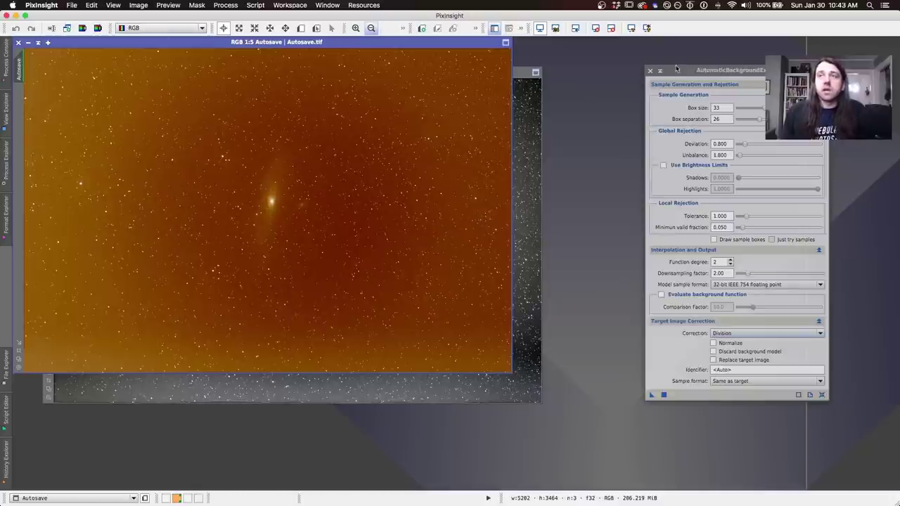
{"action": "left_click", "coordinate": [527, 83]}
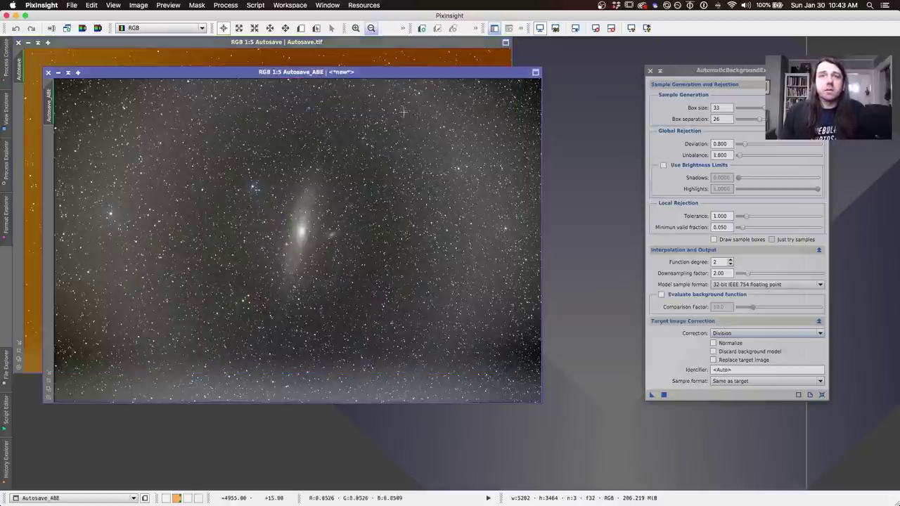
{"action": "left_click_drag", "start_coordinate": [443, 73], "coordinate": [491, 59]}
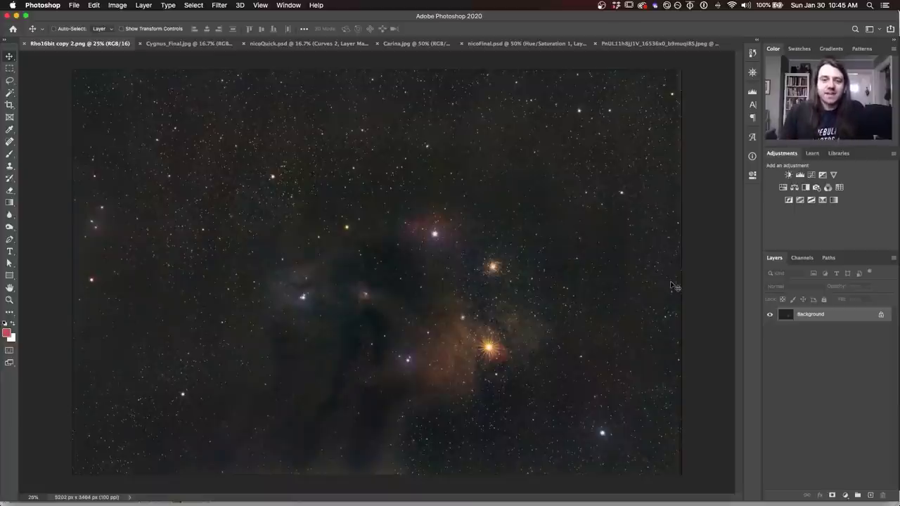
Close Rho16bit copy 2.png in Photoshop and compare Cygnus_Final.jpg with the layered nicoQuick.psd version, selecting its Layer 1
{"action": "key", "text": "super+w"}
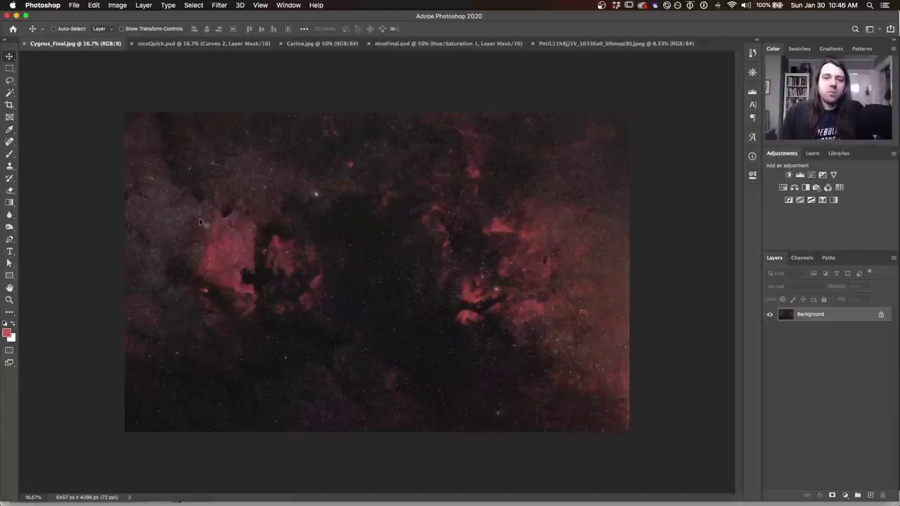
{"action": "left_click", "coordinate": [183, 42]}
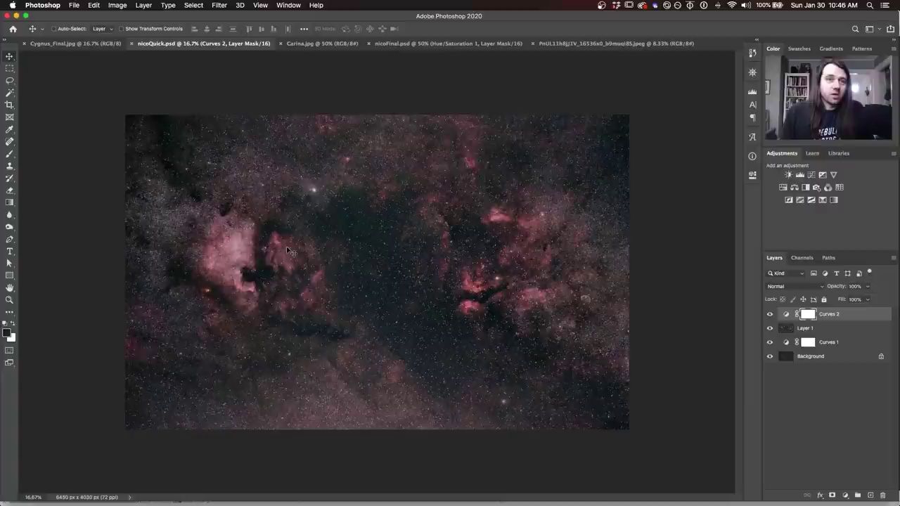
{"action": "left_click", "coordinate": [825, 332]}
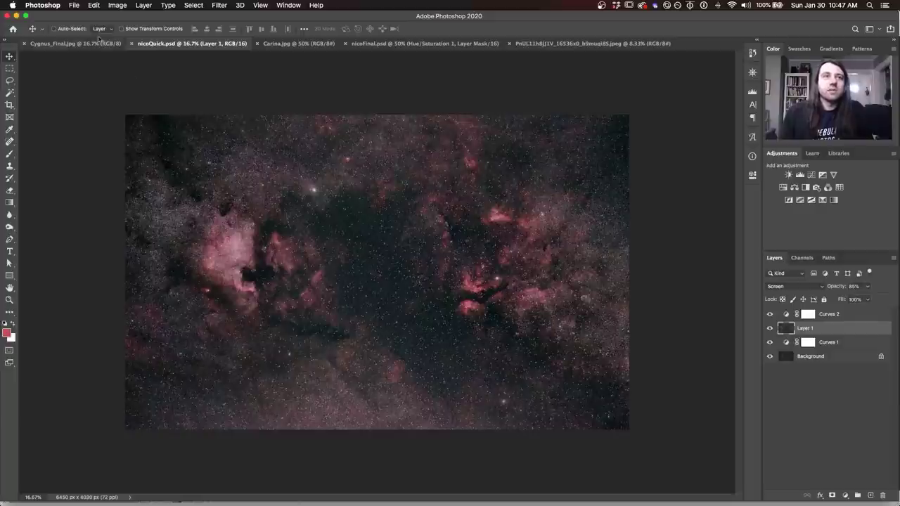
{"action": "left_click", "coordinate": [70, 44]}
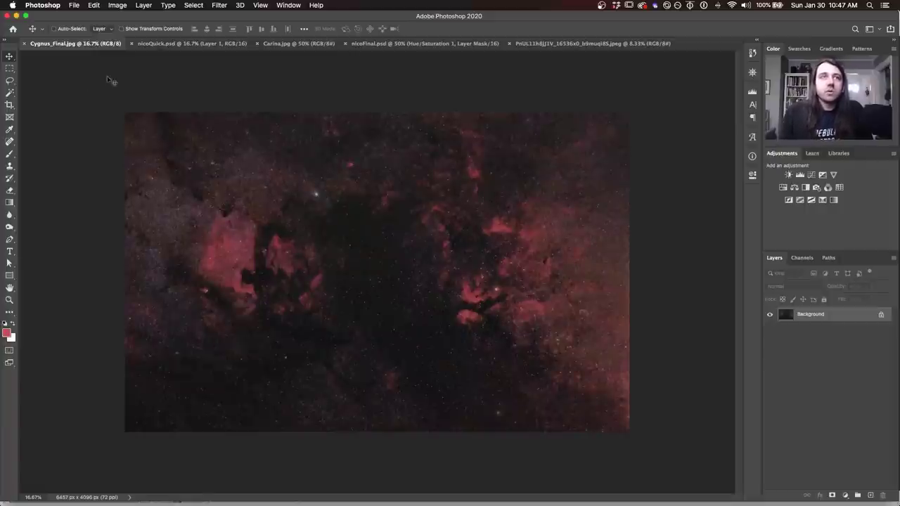
{"action": "left_click", "coordinate": [182, 44]}
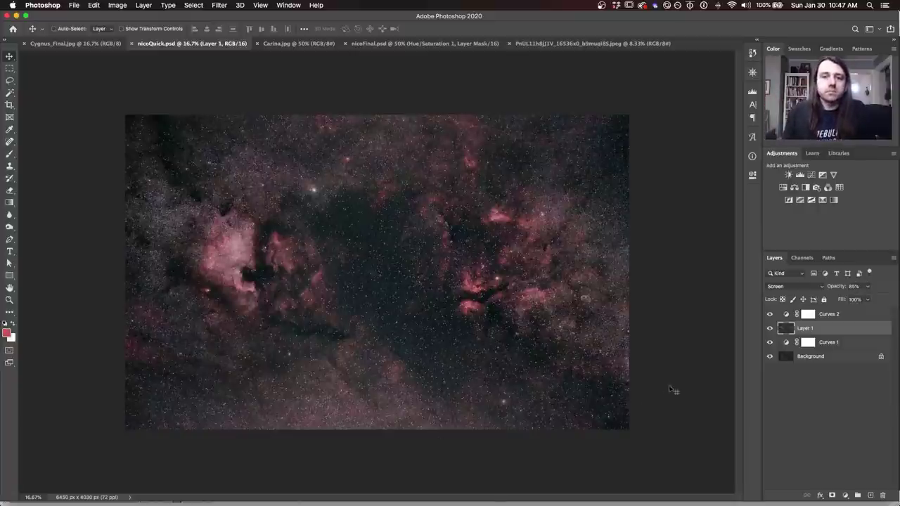
View Carina.jpg and nicoFinal.psd, isolating Layer 0 of nicoFinal.psd and re-enabling its upper layers from the bottom up
{"action": "left_click", "coordinate": [295, 43]}
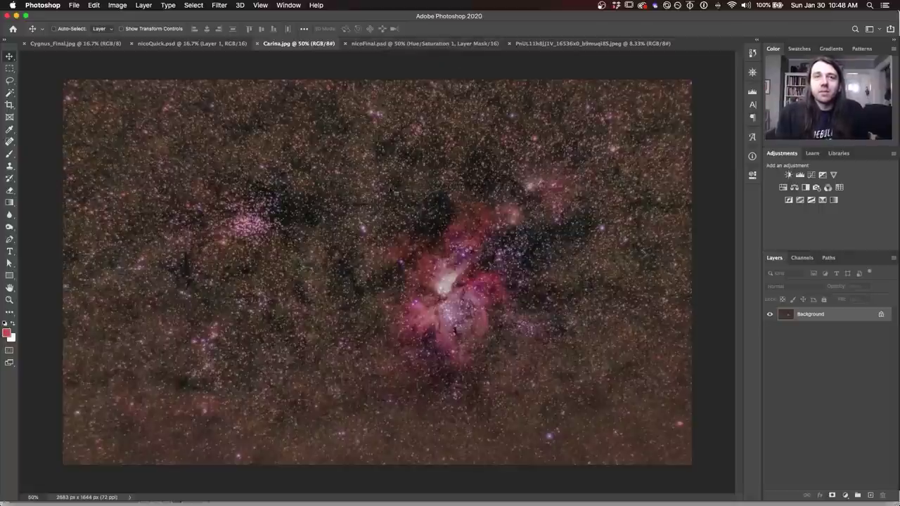
{"action": "left_click", "coordinate": [383, 44]}
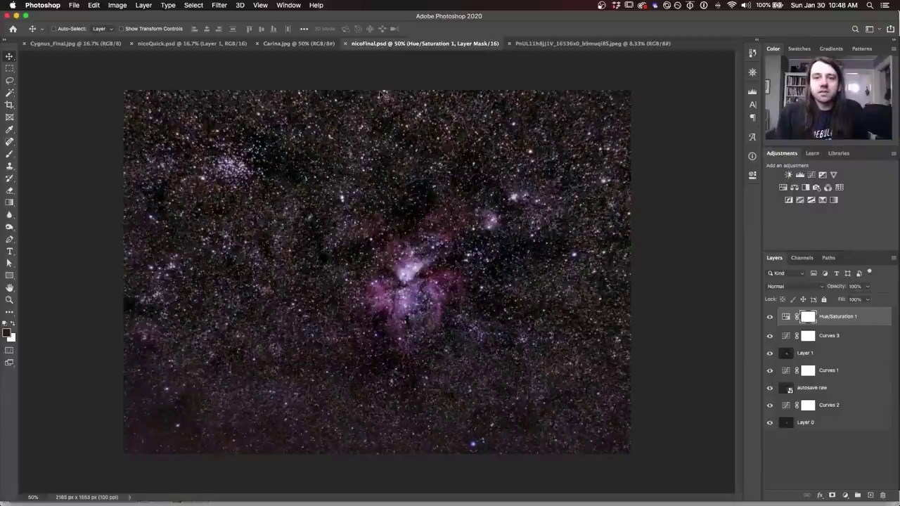
{"action": "left_click", "coordinate": [770, 426], "text": "alt"}
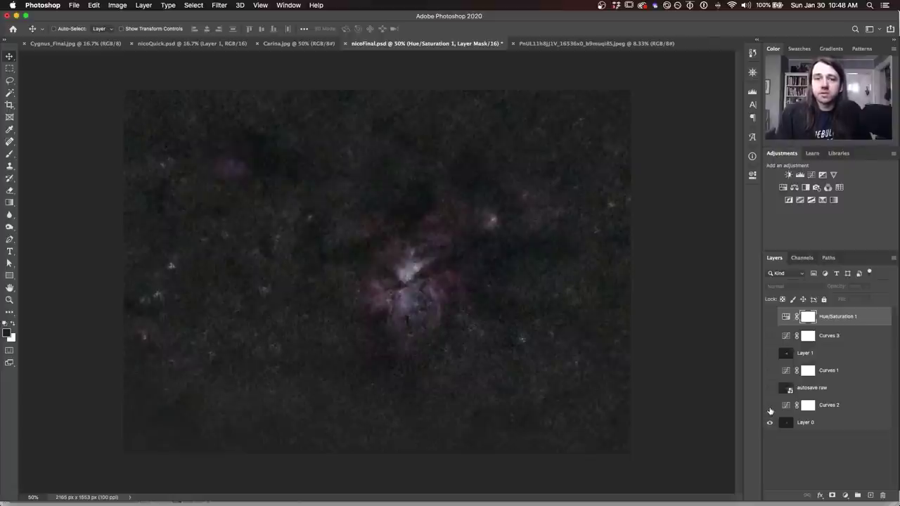
{"action": "left_click", "coordinate": [770, 407]}
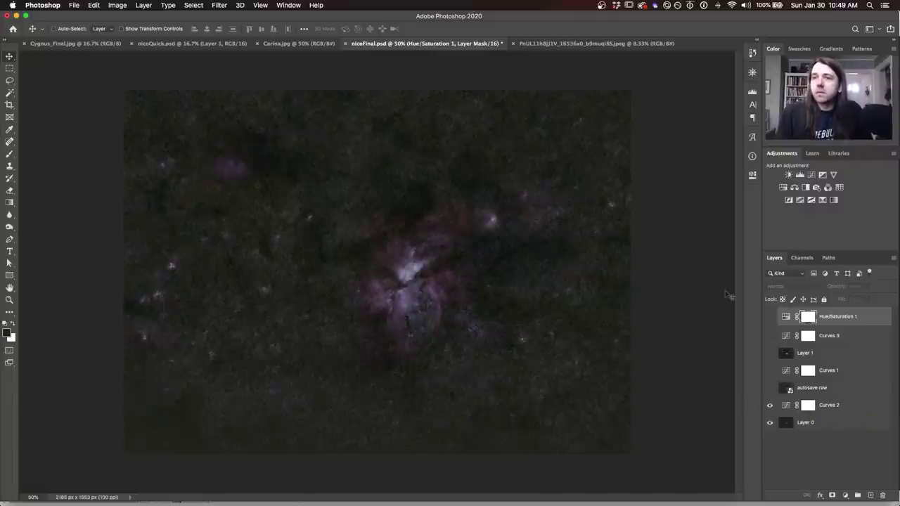
{"action": "left_click", "coordinate": [769, 389]}
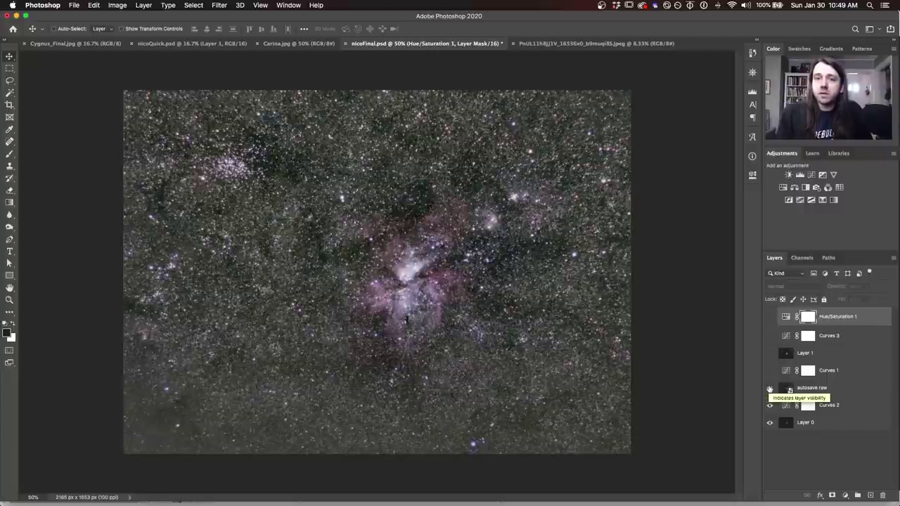
{"action": "left_click", "coordinate": [808, 388]}
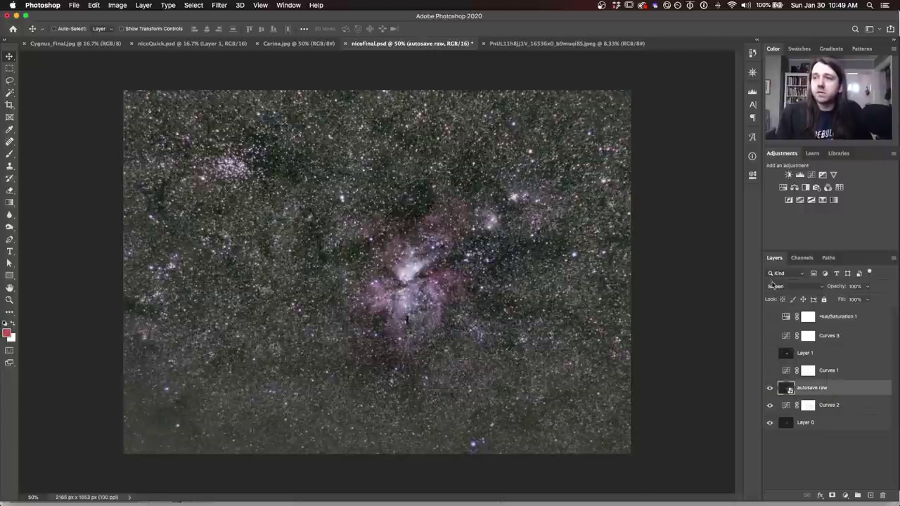
{"action": "left_click", "coordinate": [770, 371]}
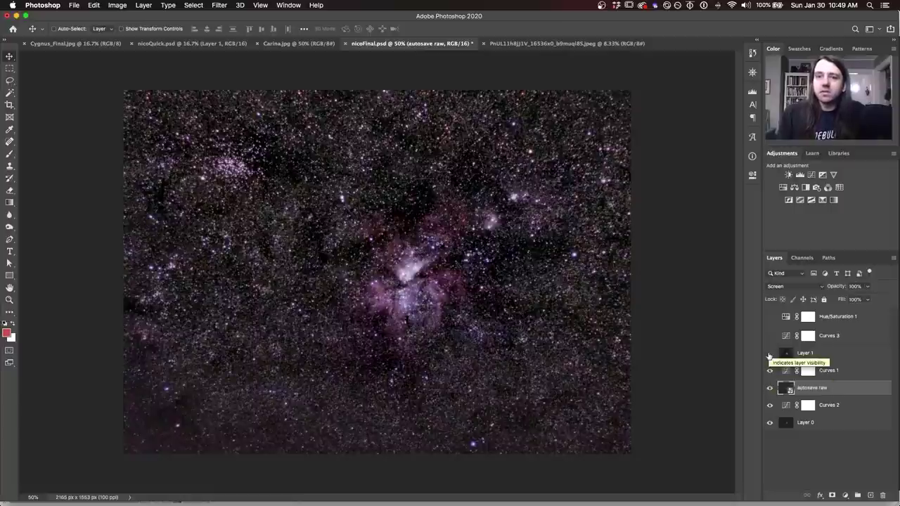
{"action": "left_click", "coordinate": [769, 353]}
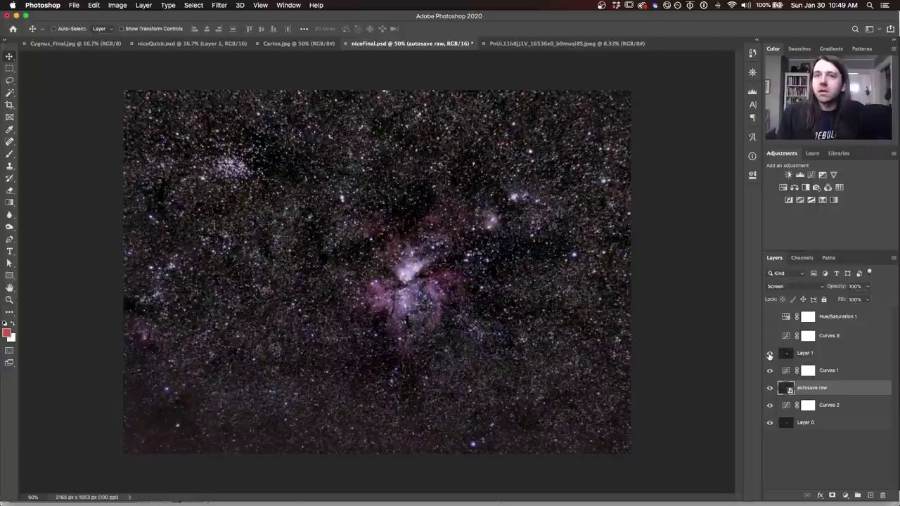
{"action": "left_click", "coordinate": [769, 317]}
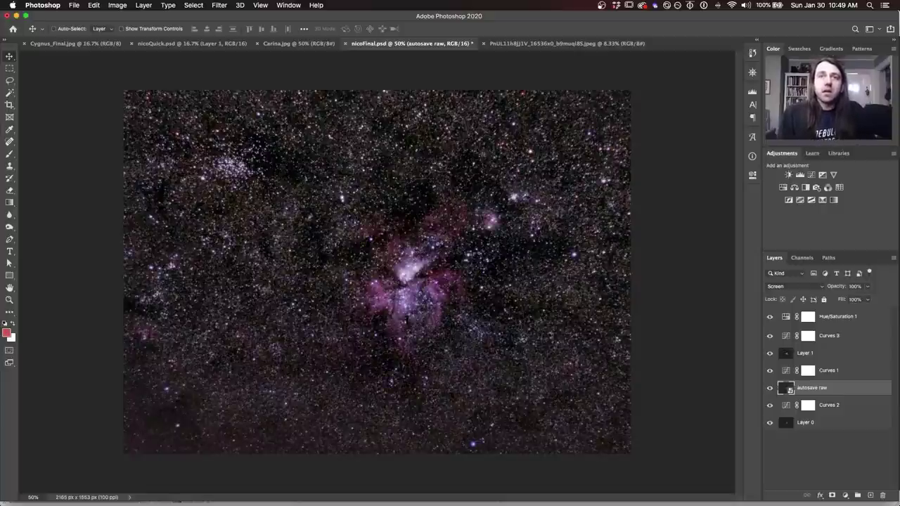
Compare Carina.jpg with the fully layered nicoFinal.psd again, and bring up the remaining open JPEG image
{"action": "left_click", "coordinate": [318, 44]}
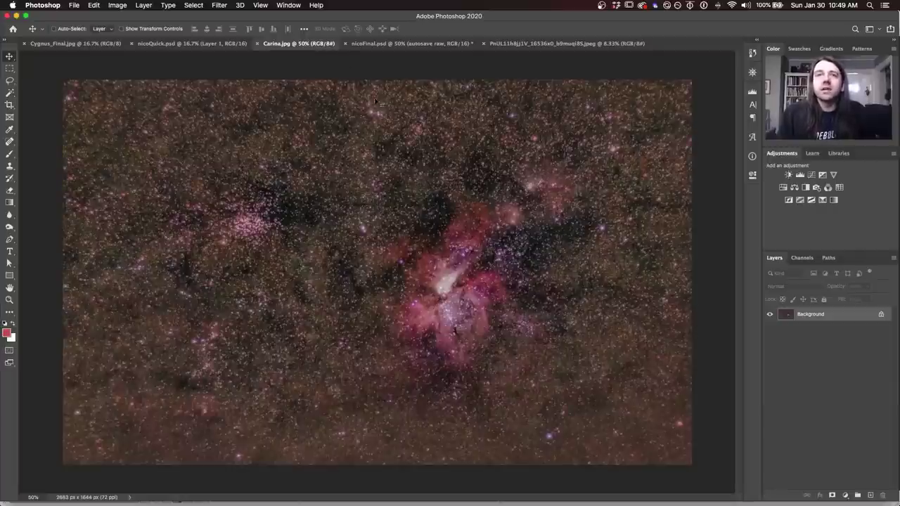
{"action": "left_click", "coordinate": [382, 44]}
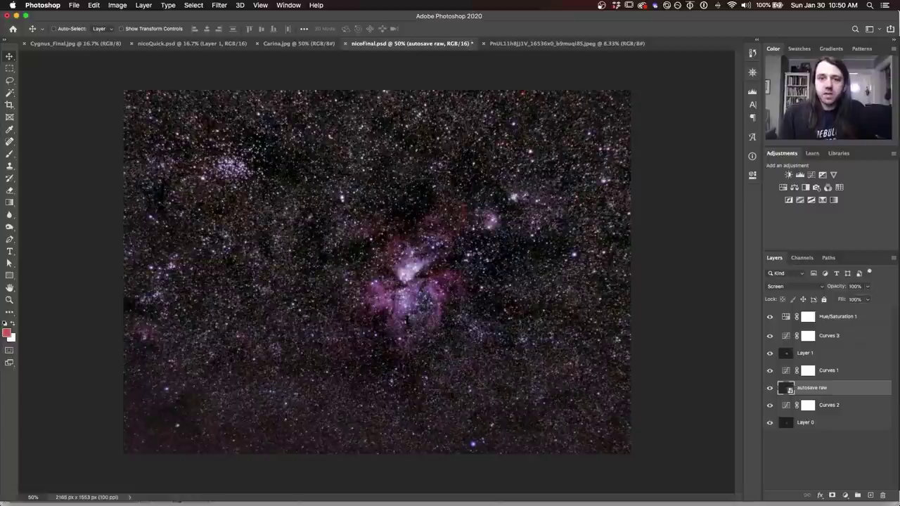
{"action": "left_click", "coordinate": [522, 43]}
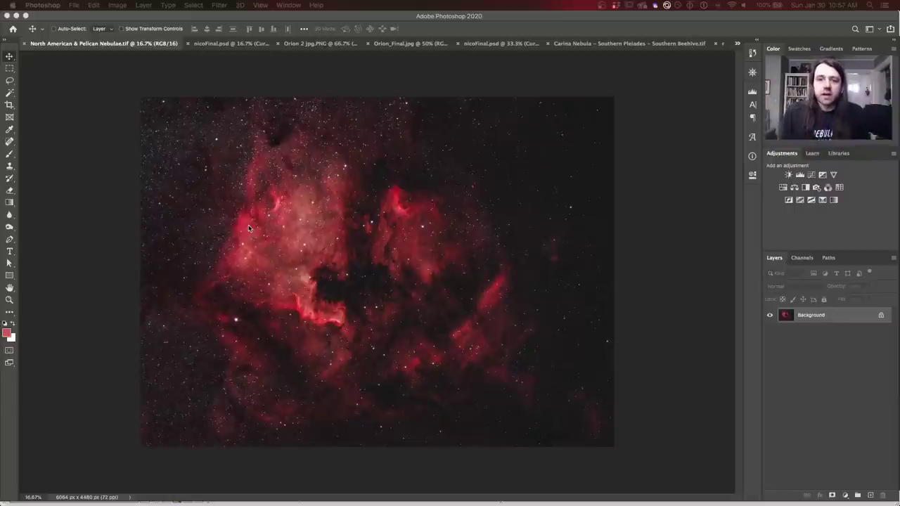
Compare the North American & Pelican Nebulae.tif image with its reprocessed nicoFinal.psd version, alternating between both
{"action": "left_click", "coordinate": [208, 44]}
{"action": "left_click", "coordinate": [208, 44]}
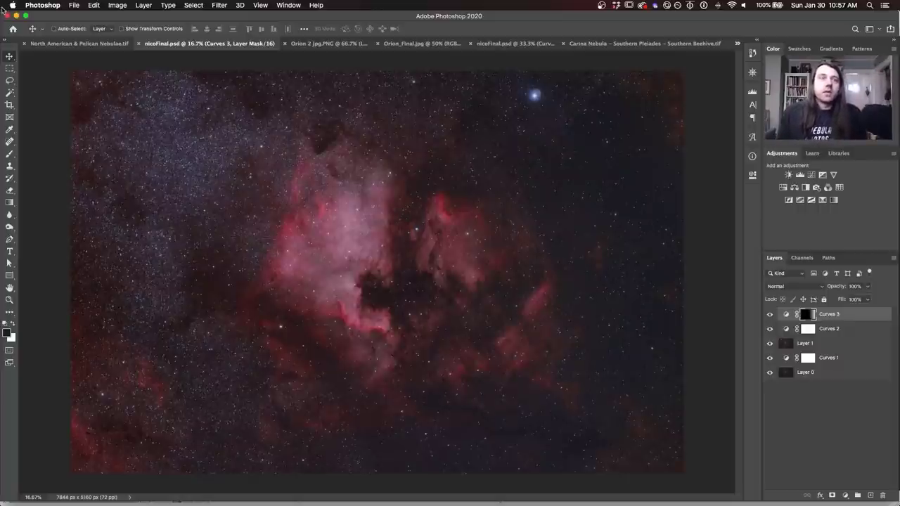
{"action": "left_click", "coordinate": [72, 44]}
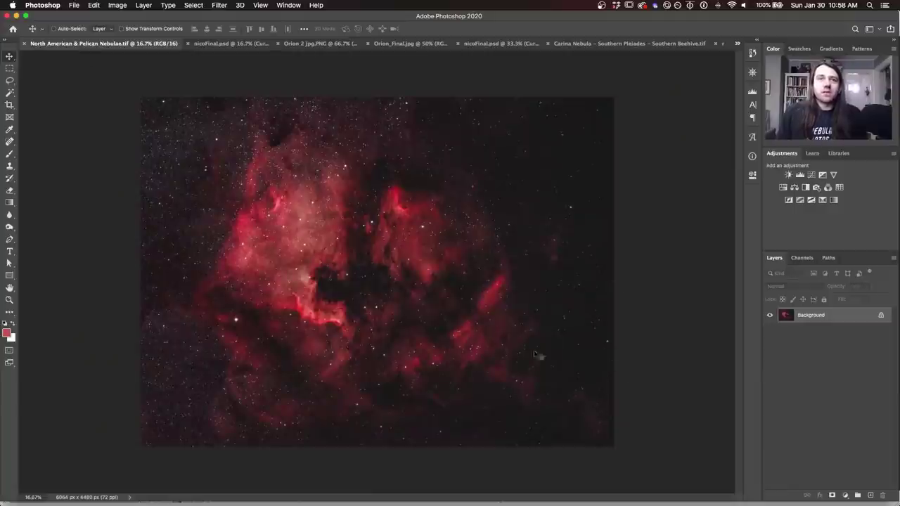
{"action": "left_click", "coordinate": [218, 44]}
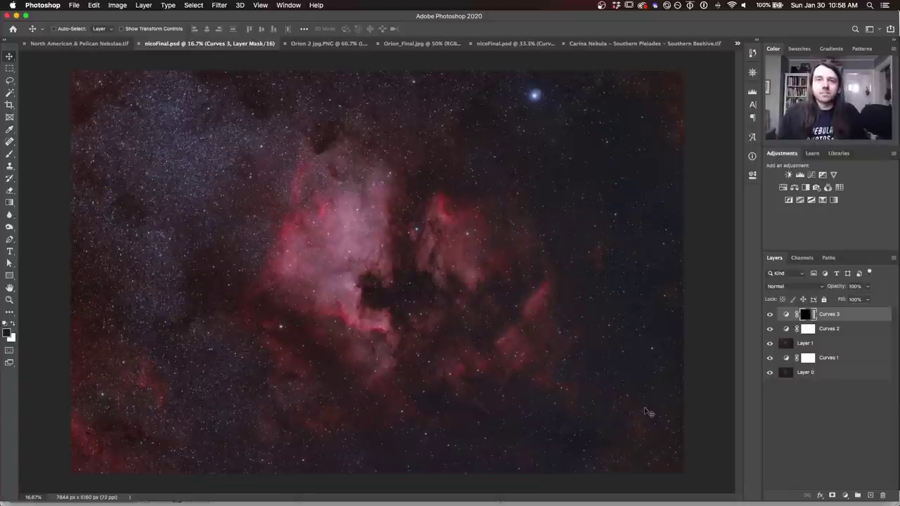
View Orion 2 jpg.PNG and Orion_Final.jpg in turn, returning to Orion 2 jpg.PNG
{"action": "left_click", "coordinate": [313, 43]}
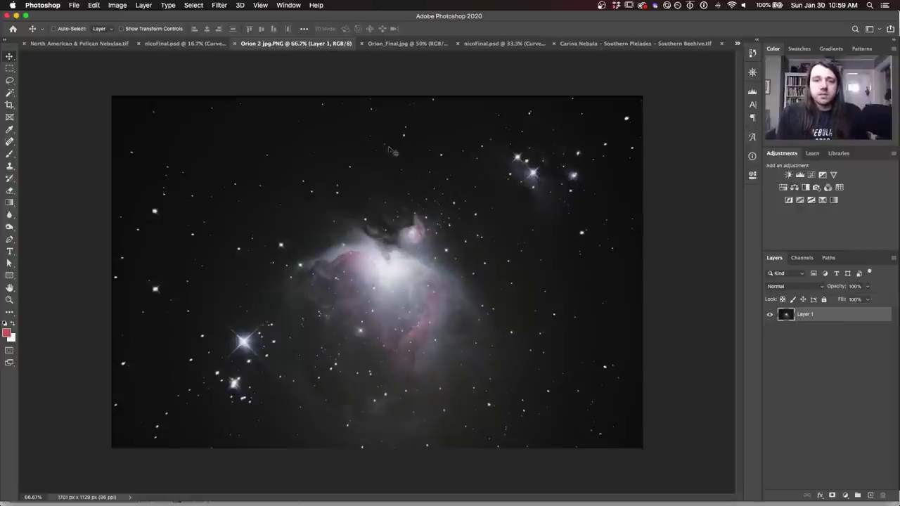
{"action": "left_click", "coordinate": [387, 45]}
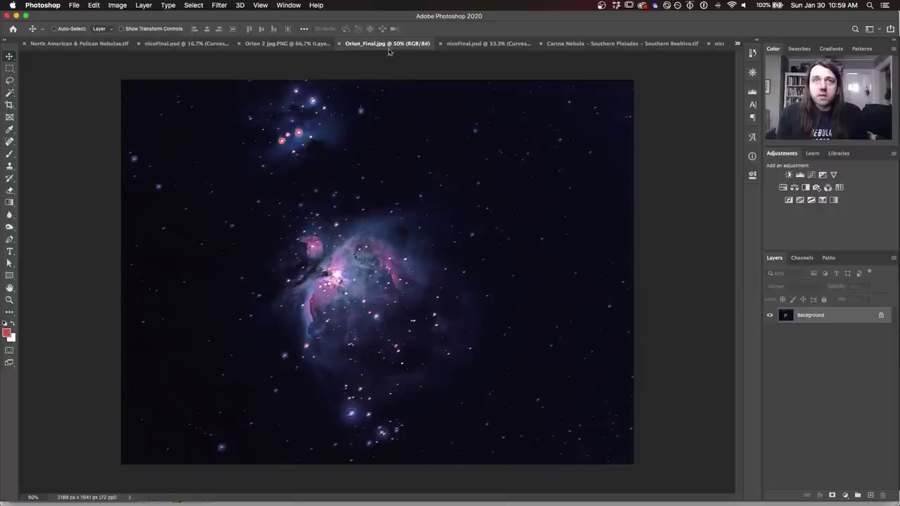
{"action": "left_click", "coordinate": [279, 43]}
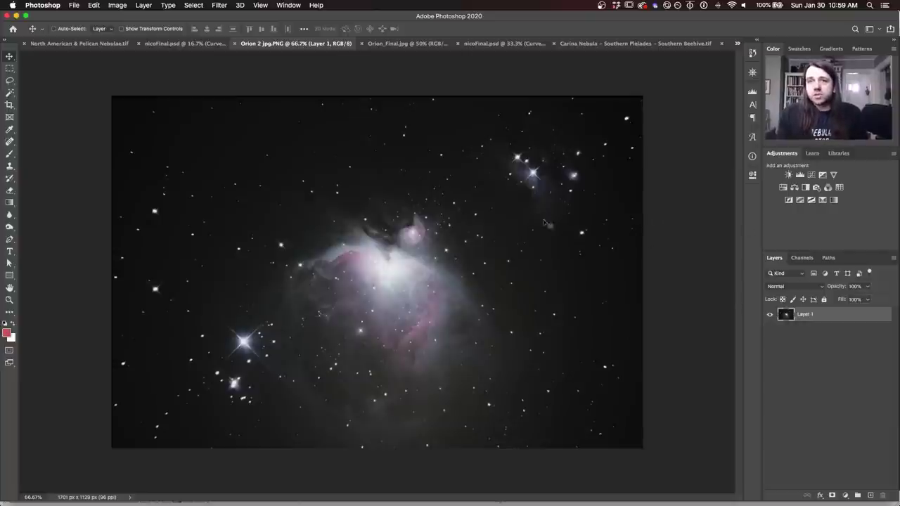
Add a Curves adjustment layer to Orion 2 jpg.PNG, raise input 57 to output 160, and toggle the layer's visibility to compare
{"action": "left_click", "coordinate": [813, 175]}
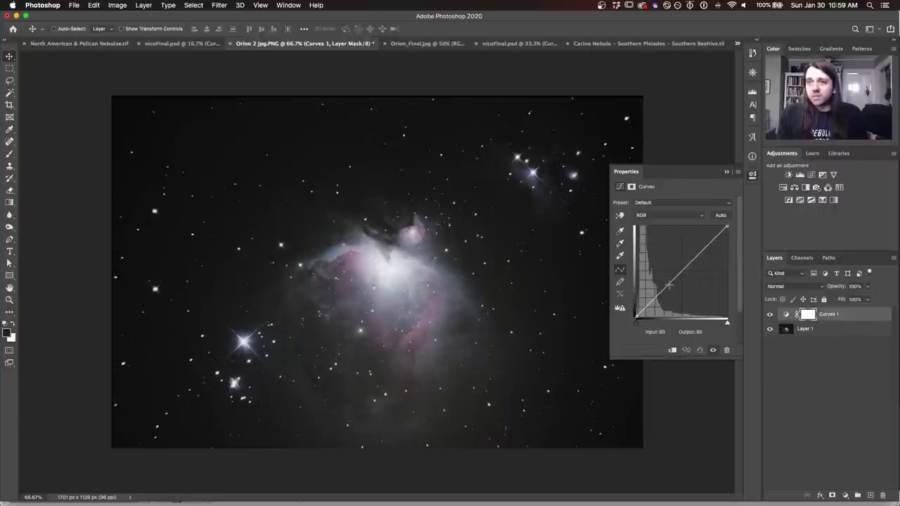
{"action": "left_click_drag", "start_coordinate": [664, 289], "coordinate": [655, 260]}
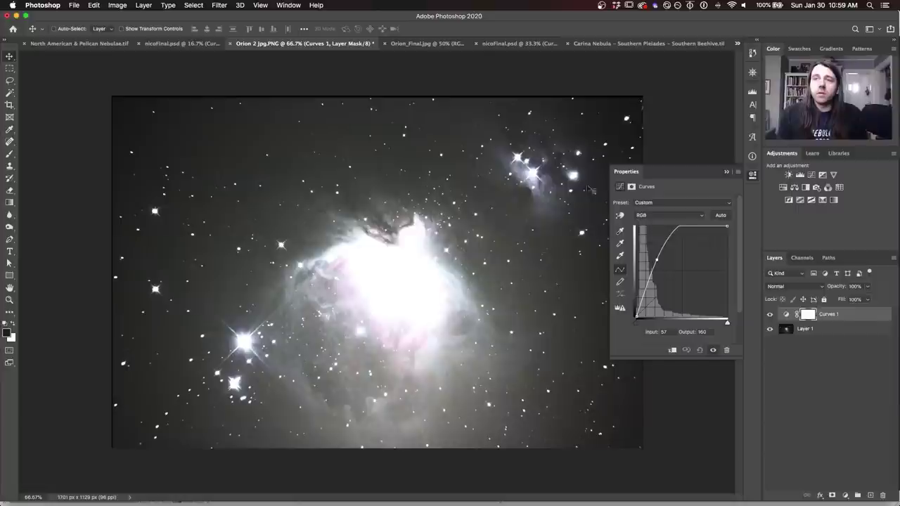
{"action": "left_click", "coordinate": [770, 314]}
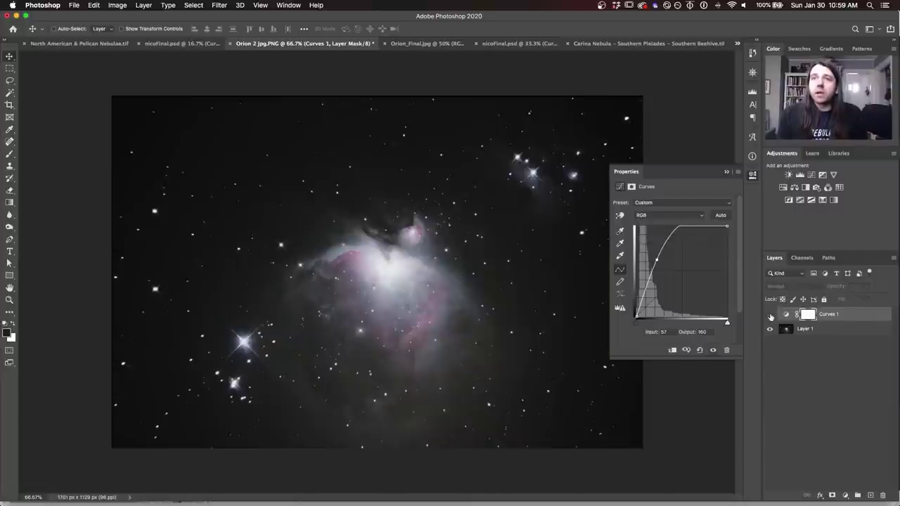
{"action": "left_click", "coordinate": [770, 314]}
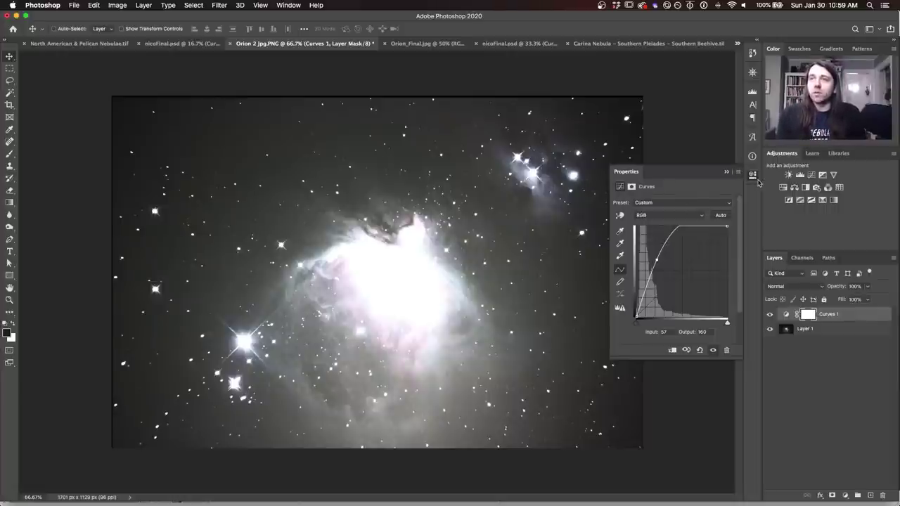
Compare Orion_Final.jpg with the reprocessed Orion nicoFinal.psd version, alternating between the two images
{"action": "key", "text": "ctrl+Tab"}
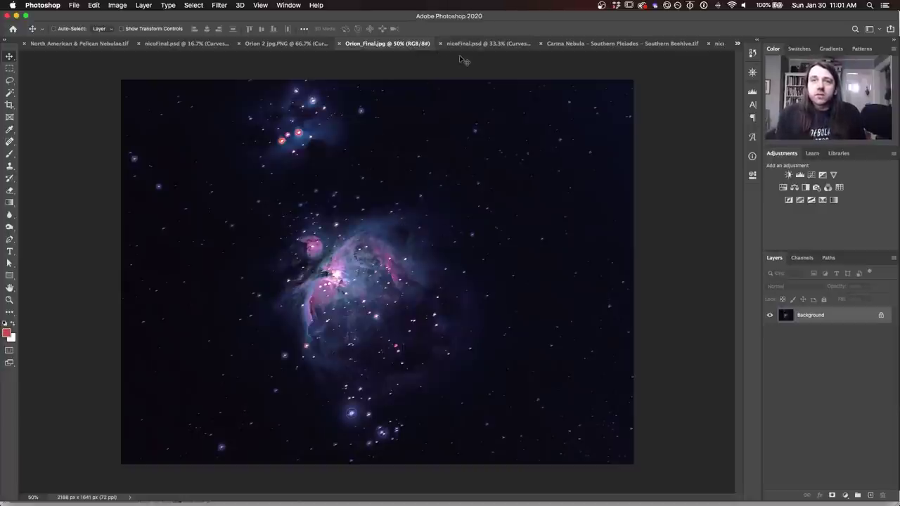
{"action": "left_click", "coordinate": [474, 44]}
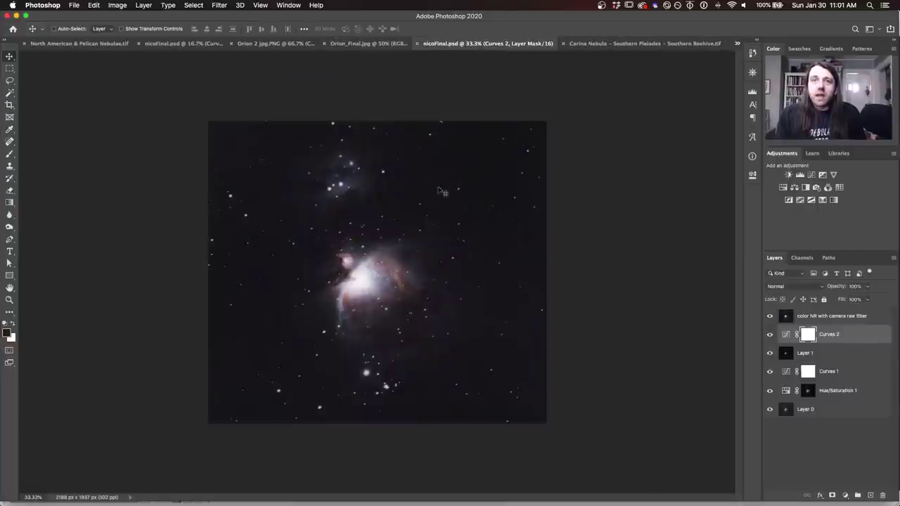
{"action": "left_click", "coordinate": [367, 44]}
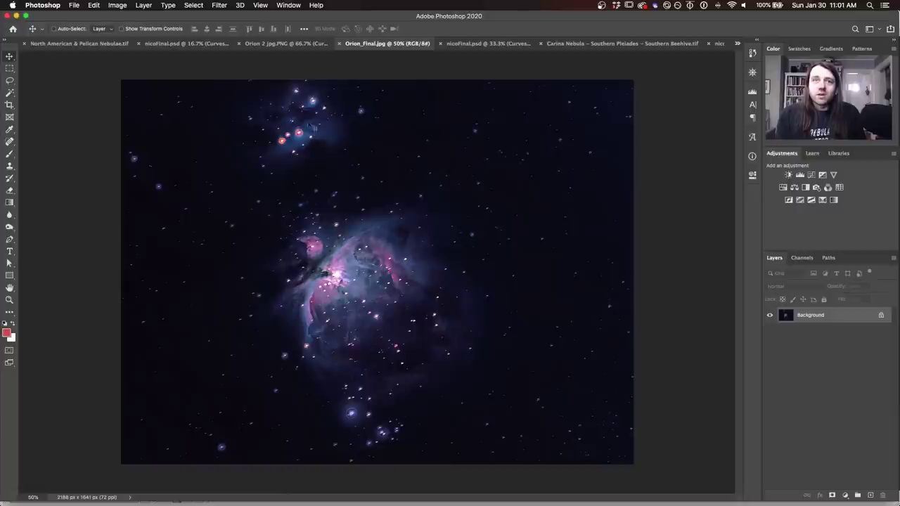
{"action": "left_click", "coordinate": [487, 44]}
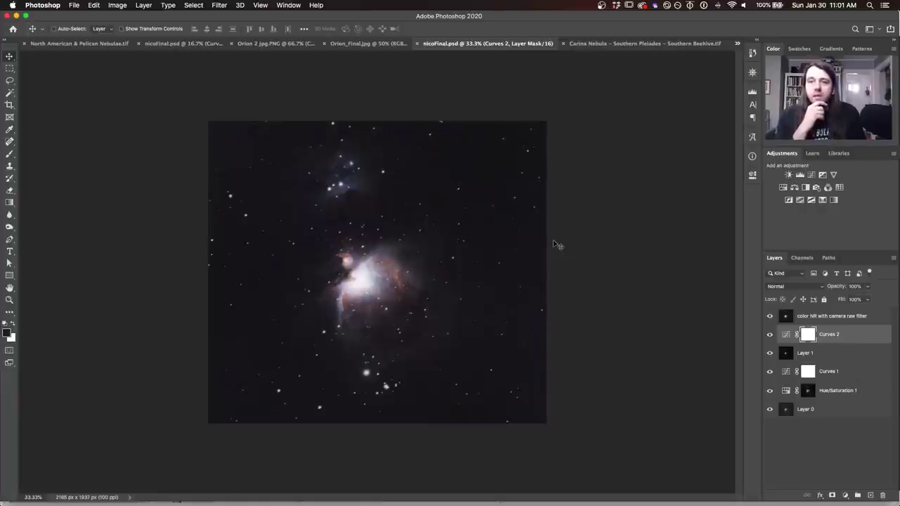
Isolate Layer 0 in the Orion nicoFinal.psd, re-enable each layer above it in turn up to color NR, and look over the available filters
{"action": "left_click", "coordinate": [770, 411], "text": "alt"}
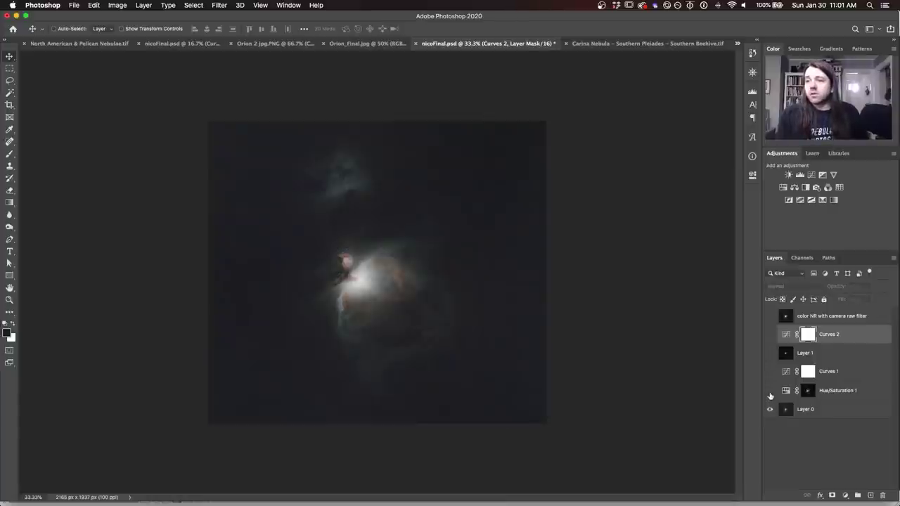
{"action": "left_click", "coordinate": [770, 390]}
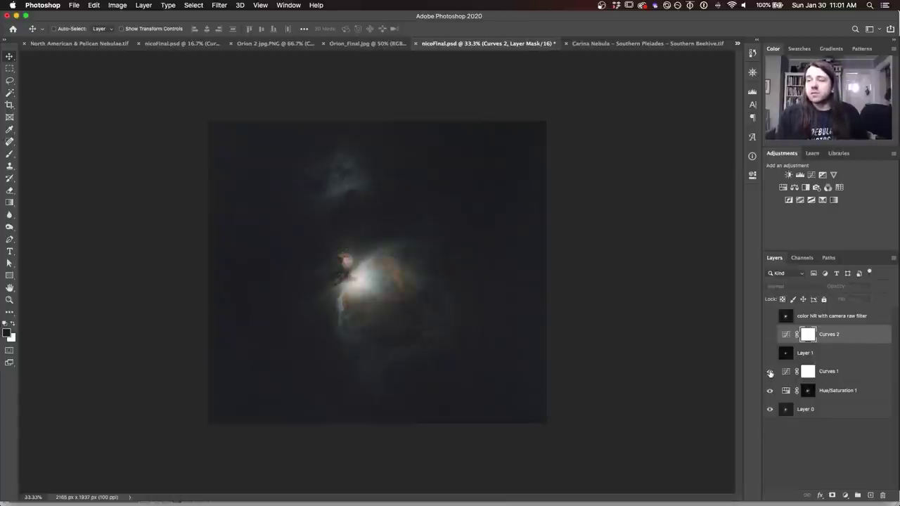
{"action": "left_click", "coordinate": [770, 372]}
{"action": "left_click", "coordinate": [771, 354]}
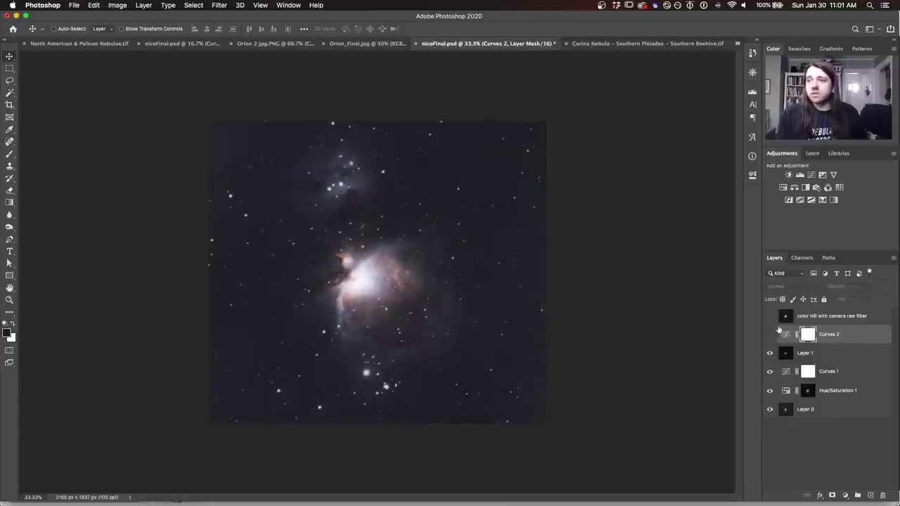
{"action": "left_click", "coordinate": [769, 335]}
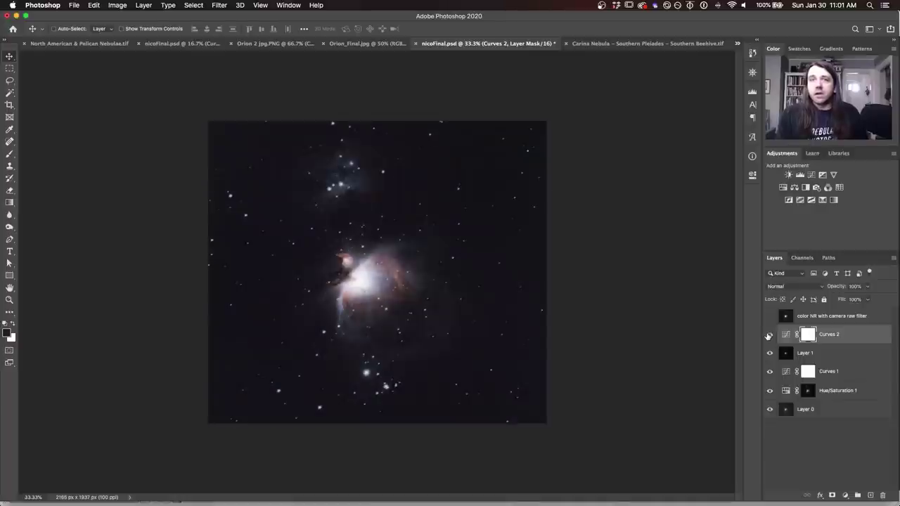
{"action": "left_click", "coordinate": [770, 316]}
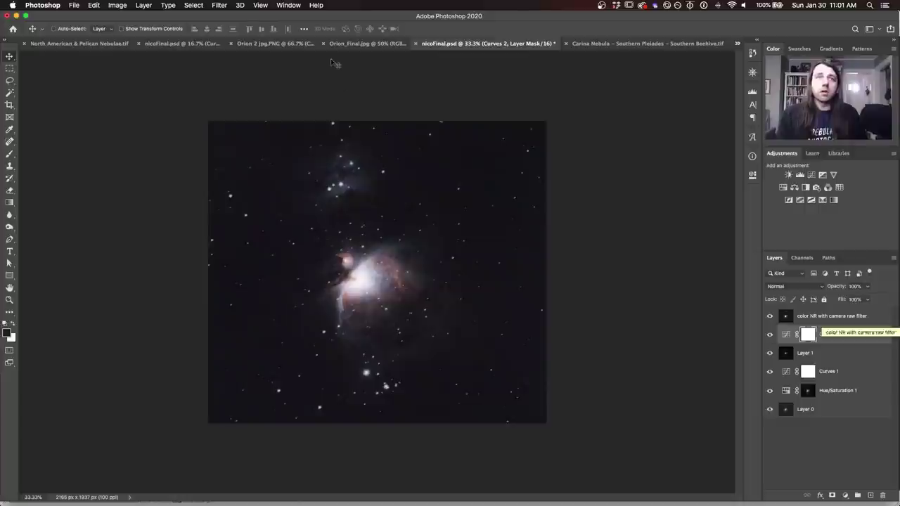
{"action": "left_click", "coordinate": [220, 6]}
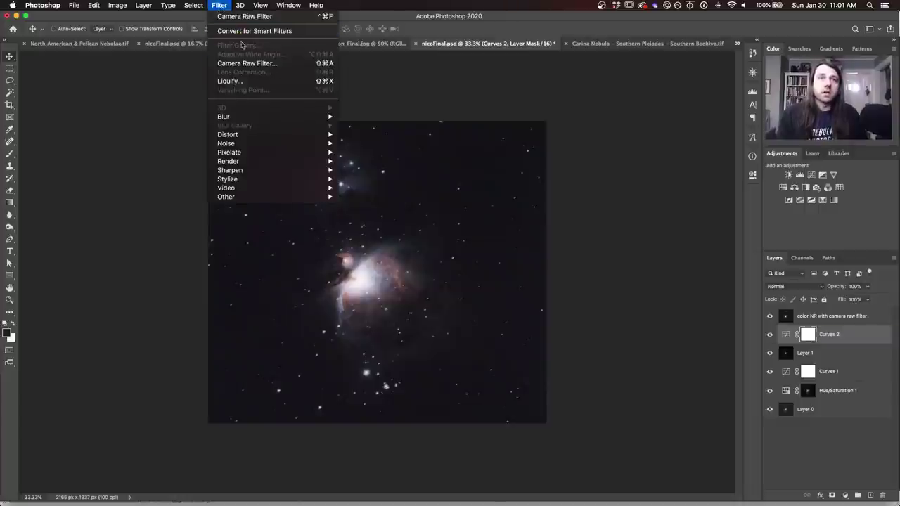
{"action": "left_click", "coordinate": [218, 6]}
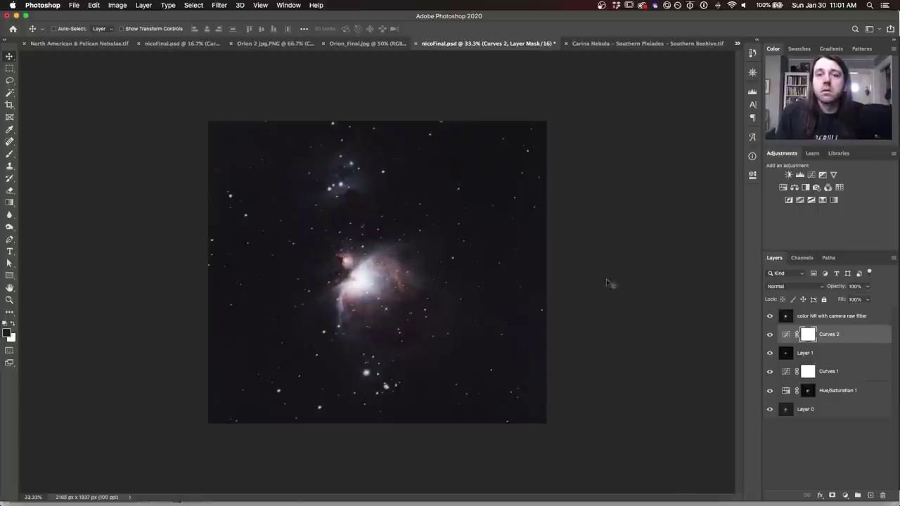
Compare the Carina Nebula – Southern Pleiades – Southern Beehive.tif image with its reprocessed nicoFinal.psd version, alternating between both
{"action": "left_click", "coordinate": [599, 43]}
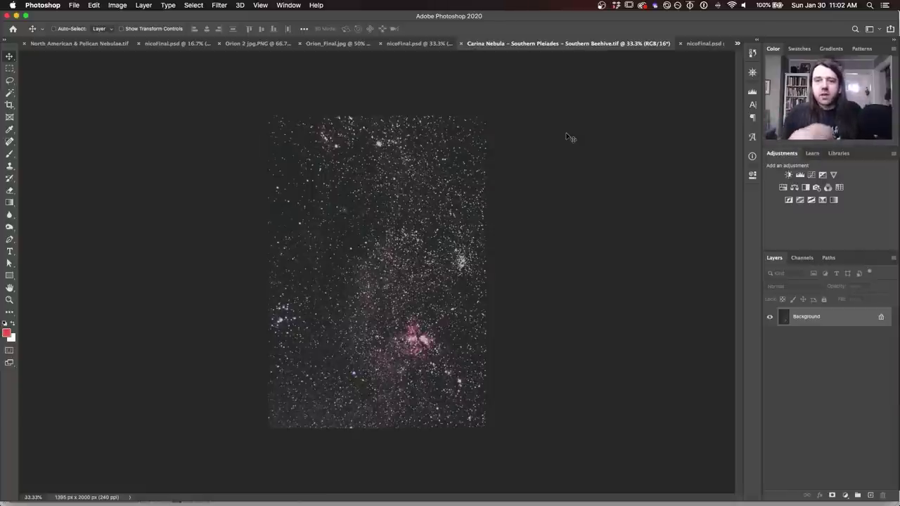
{"action": "left_click", "coordinate": [696, 43]}
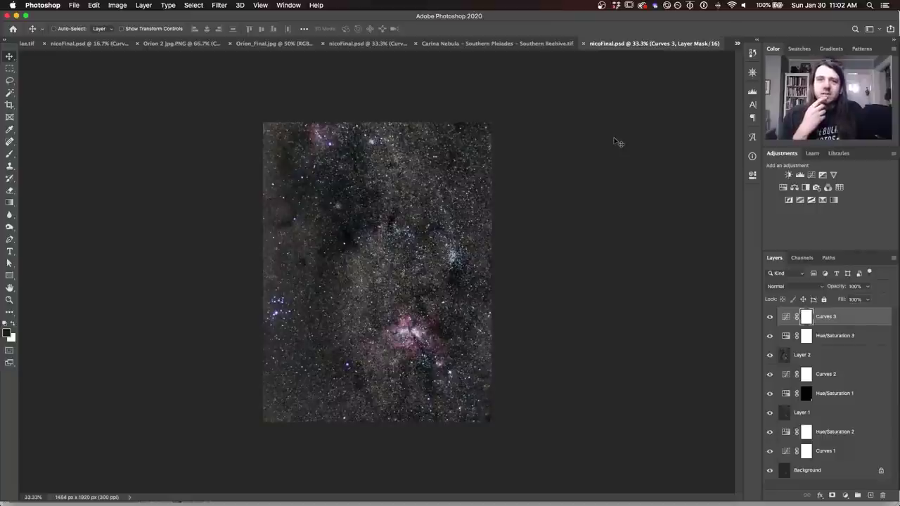
{"action": "left_click", "coordinate": [520, 43]}
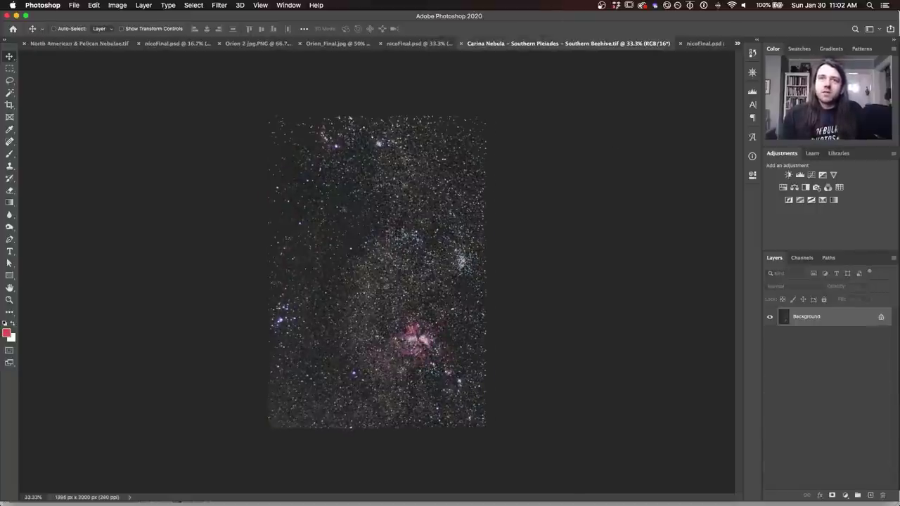
{"action": "left_click", "coordinate": [706, 43]}
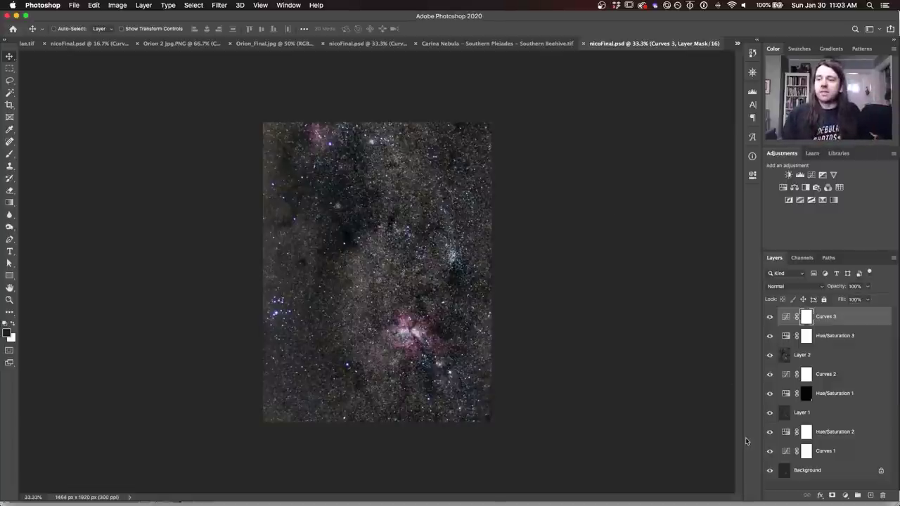
Isolate the Background layer in the Carina nicoFinal.psd, progressively restore the layers up to Curves 3, and compare the result with the original TIFF
{"action": "left_click", "coordinate": [769, 472], "text": "alt"}
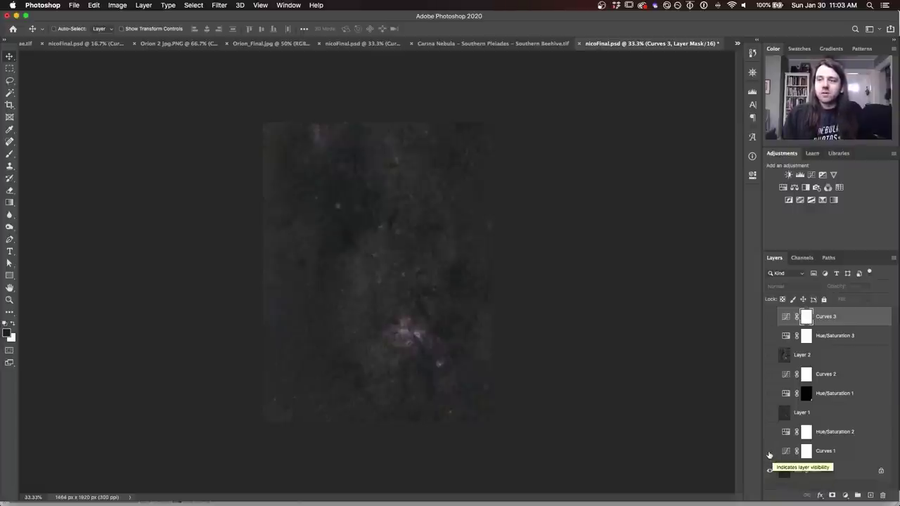
{"action": "left_click_drag", "start_coordinate": [770, 453], "coordinate": [771, 436]}
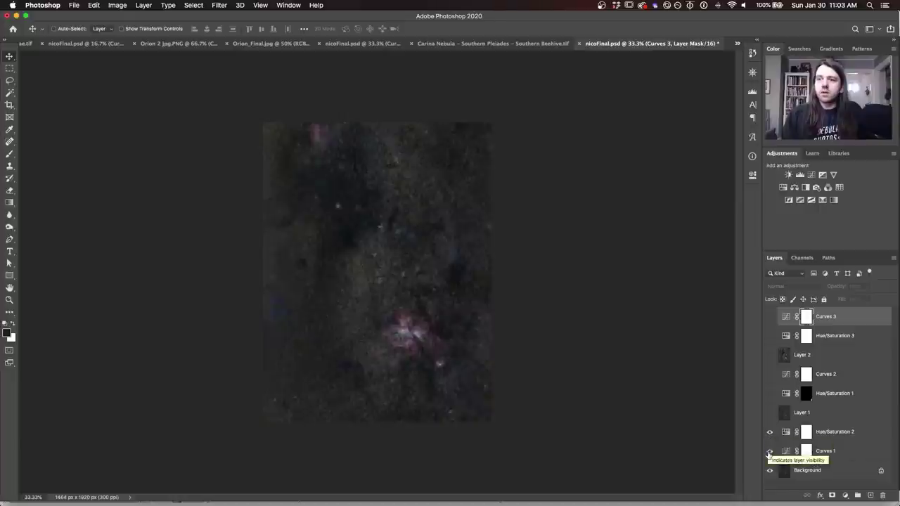
{"action": "left_click", "coordinate": [769, 452]}
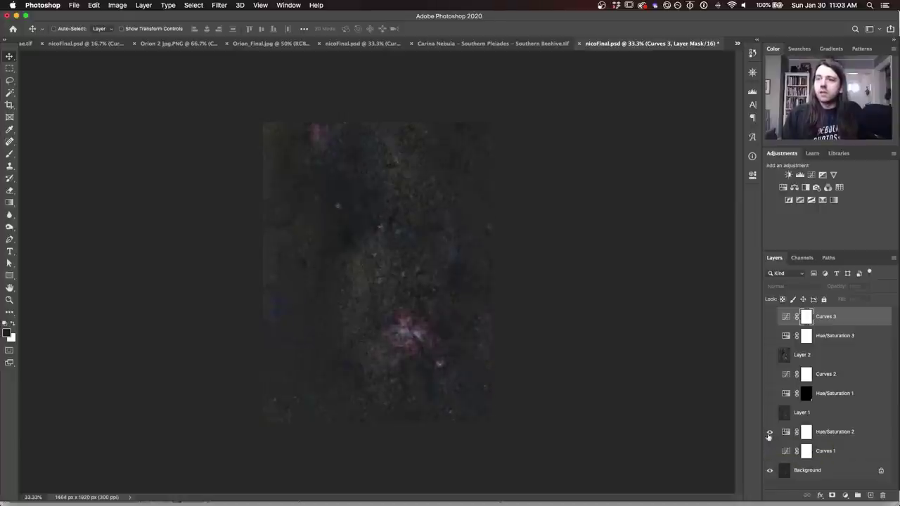
{"action": "left_click_drag", "start_coordinate": [771, 446], "coordinate": [770, 415]}
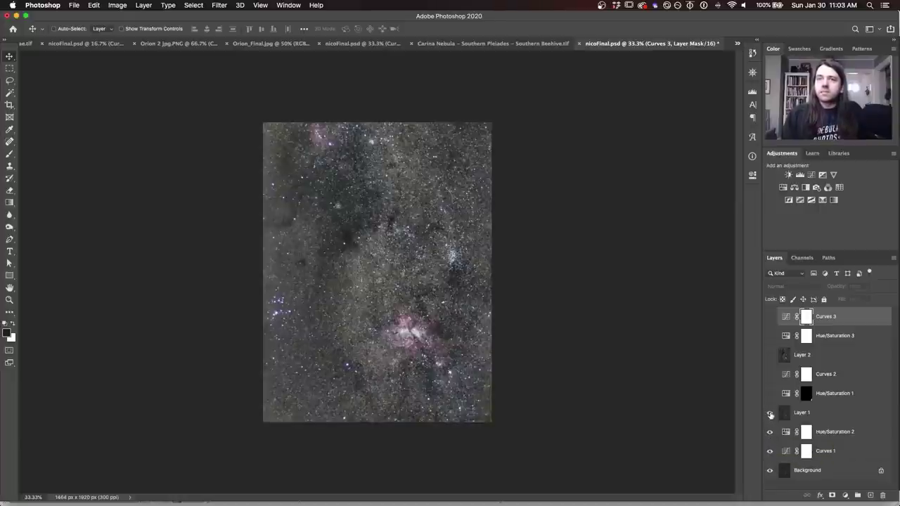
{"action": "left_click", "coordinate": [769, 394]}
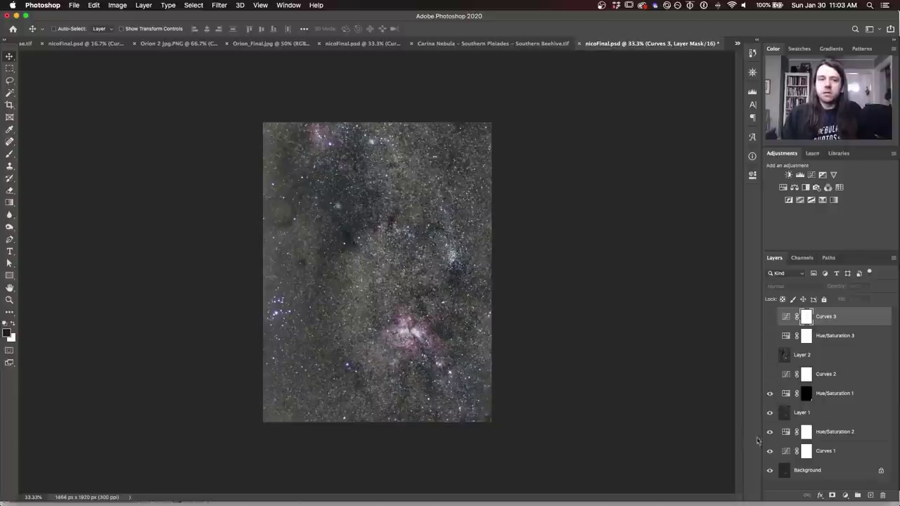
{"action": "left_click", "coordinate": [769, 375]}
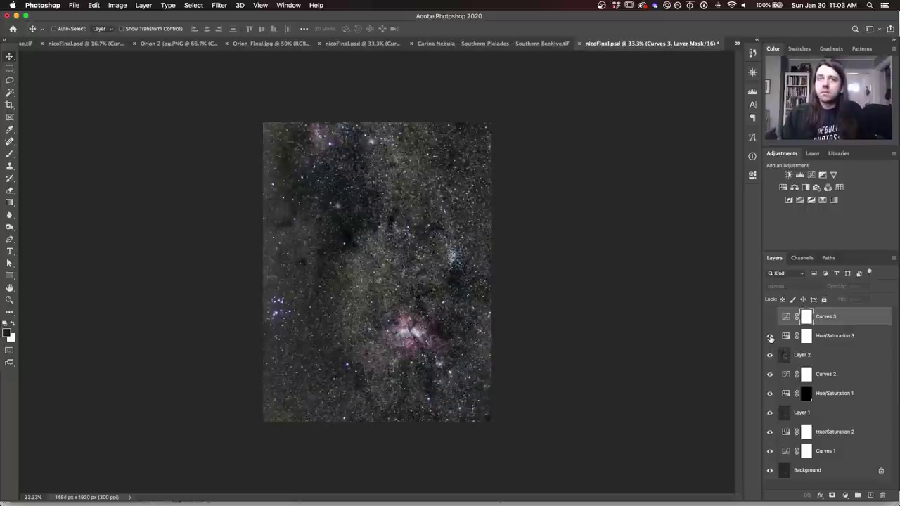
{"action": "left_click", "coordinate": [770, 320]}
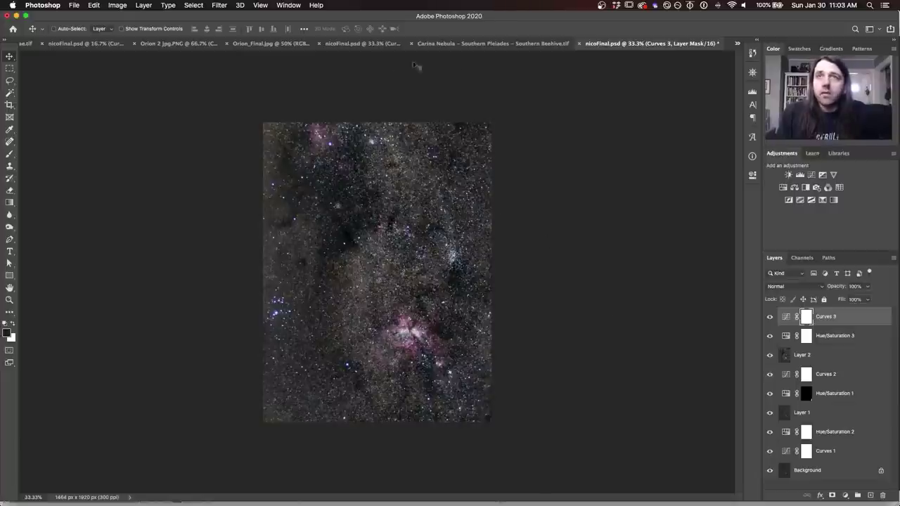
{"action": "left_click", "coordinate": [473, 43]}
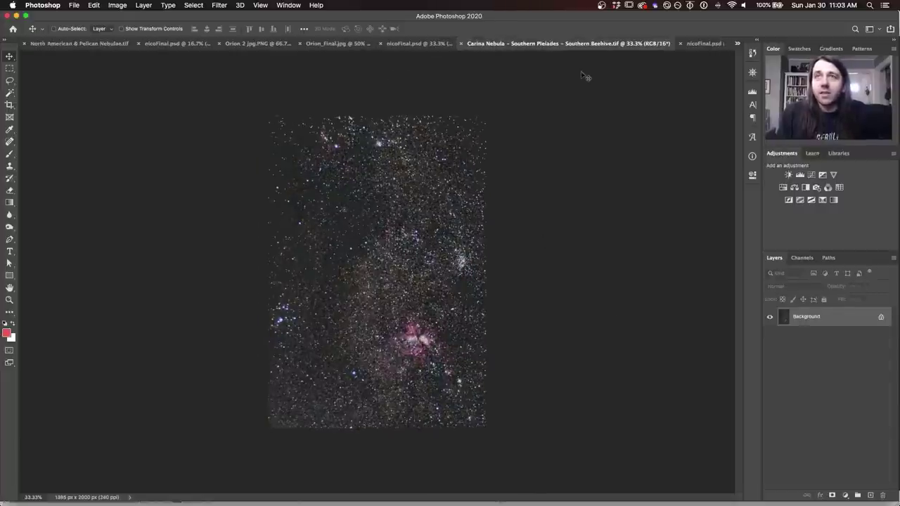
{"action": "left_click", "coordinate": [700, 45]}
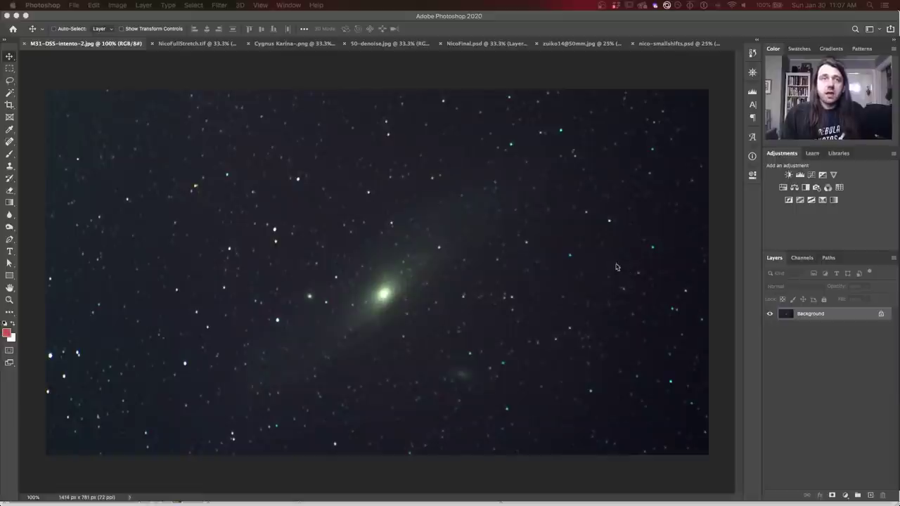
Compare M31-DSS-intento-2.jpg with NicoFullStretch.tif and view the Cygnus Karina~.png image
{"action": "left_click", "coordinate": [198, 46]}
{"action": "left_click", "coordinate": [181, 44]}
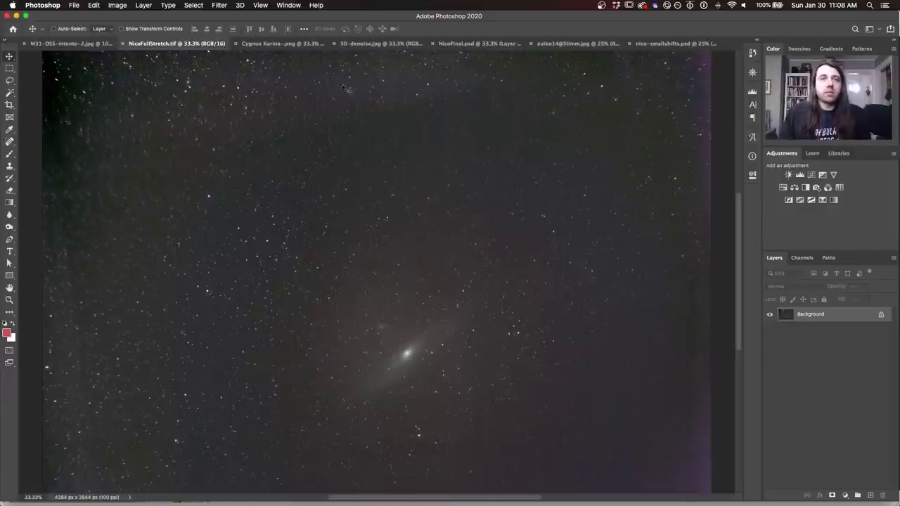
{"action": "left_click", "coordinate": [77, 45]}
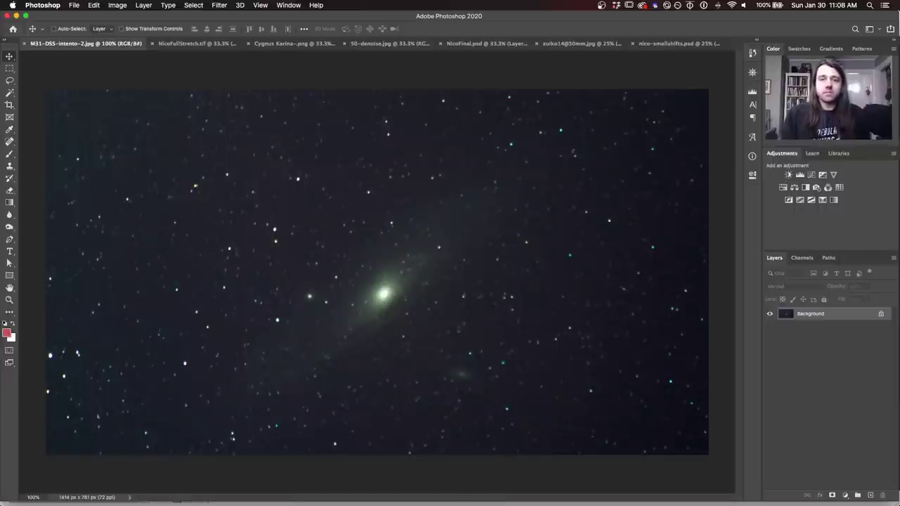
{"action": "left_click", "coordinate": [288, 44]}
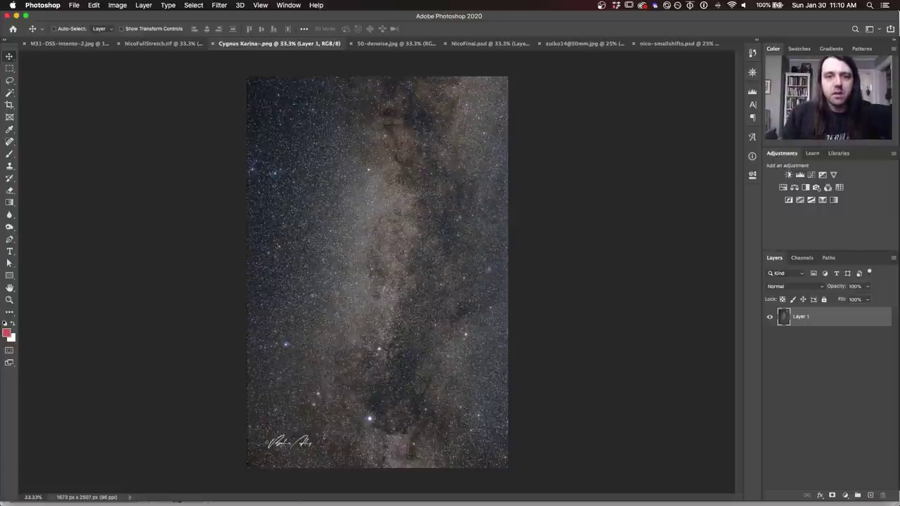
Compare 50-denoise.jpg with the reprocessed NicoFinal.psd version of the Andromeda Galaxy, alternating between both and checking the available filters
{"action": "left_click", "coordinate": [388, 45]}
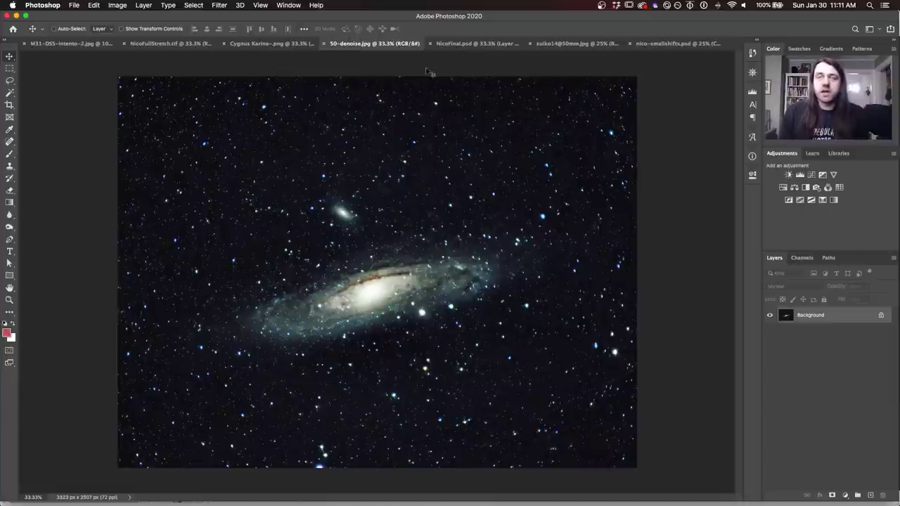
{"action": "left_click", "coordinate": [455, 44]}
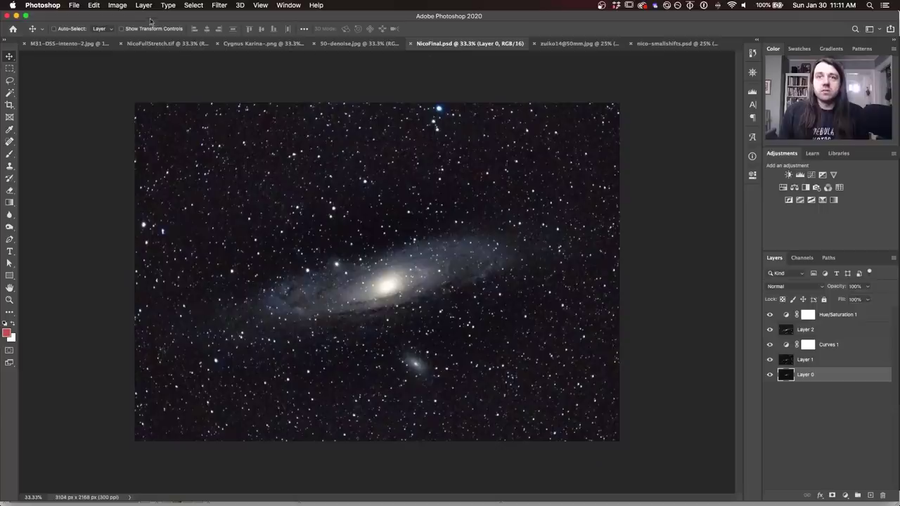
{"action": "left_click", "coordinate": [218, 5]}
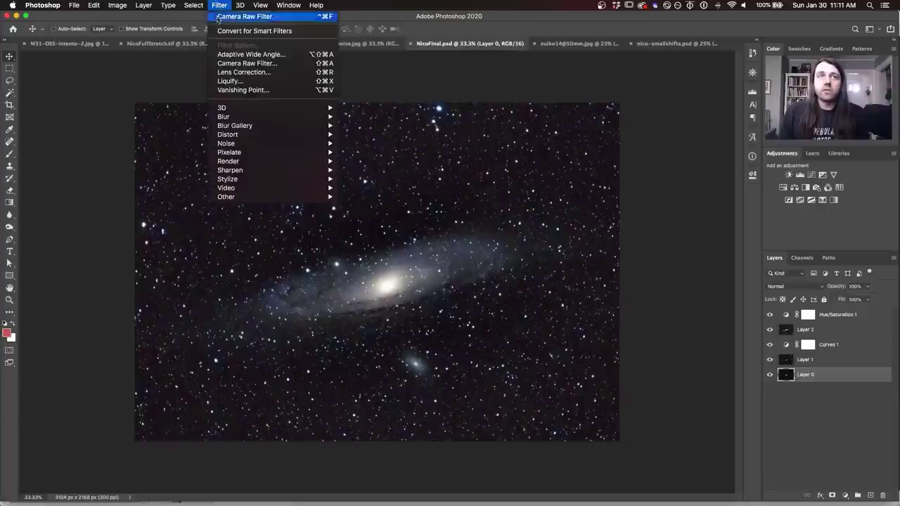
{"action": "left_click", "coordinate": [212, 5]}
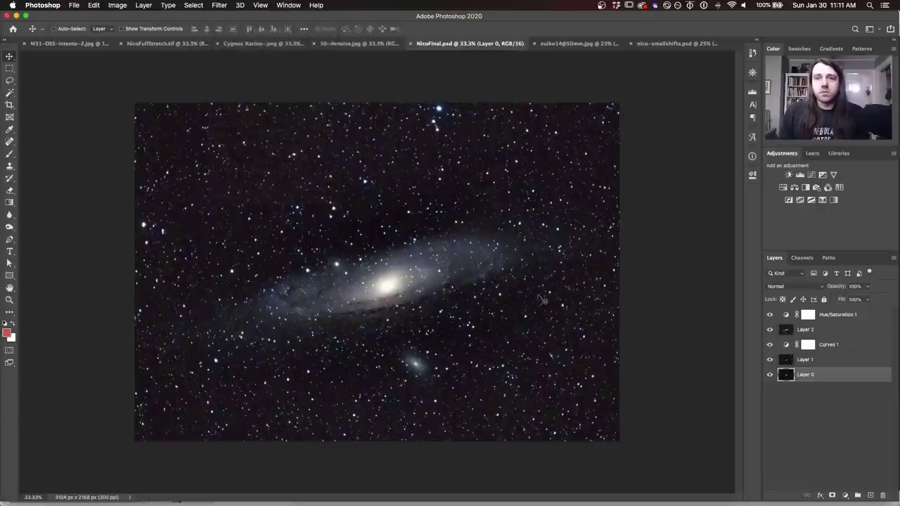
{"action": "left_click", "coordinate": [337, 43]}
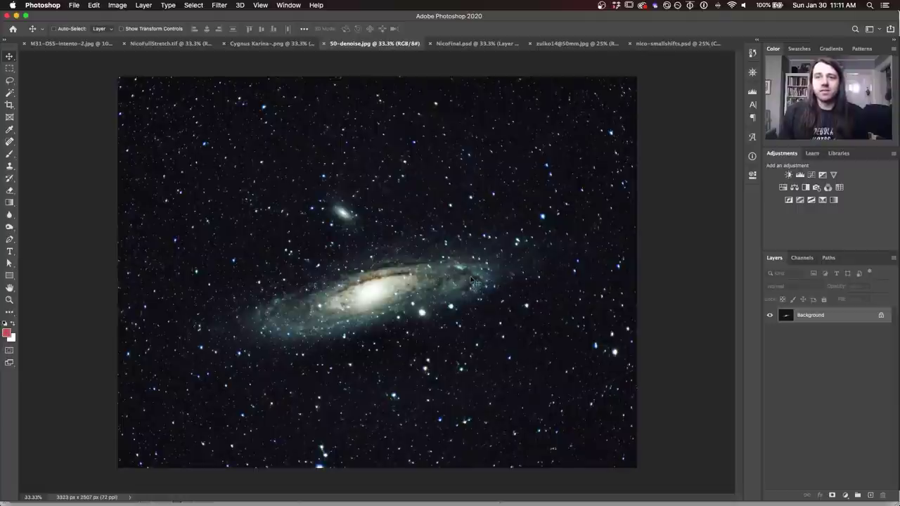
{"action": "left_click", "coordinate": [464, 43]}
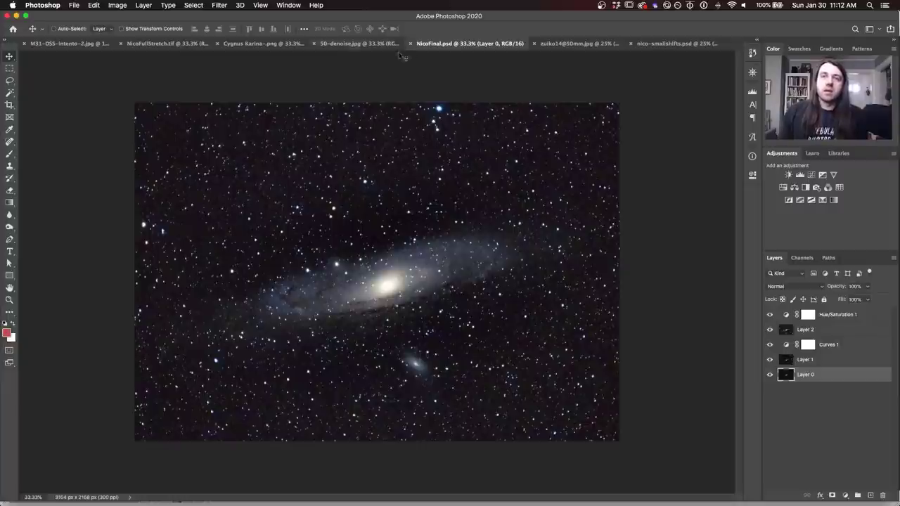
{"action": "left_click", "coordinate": [343, 45]}
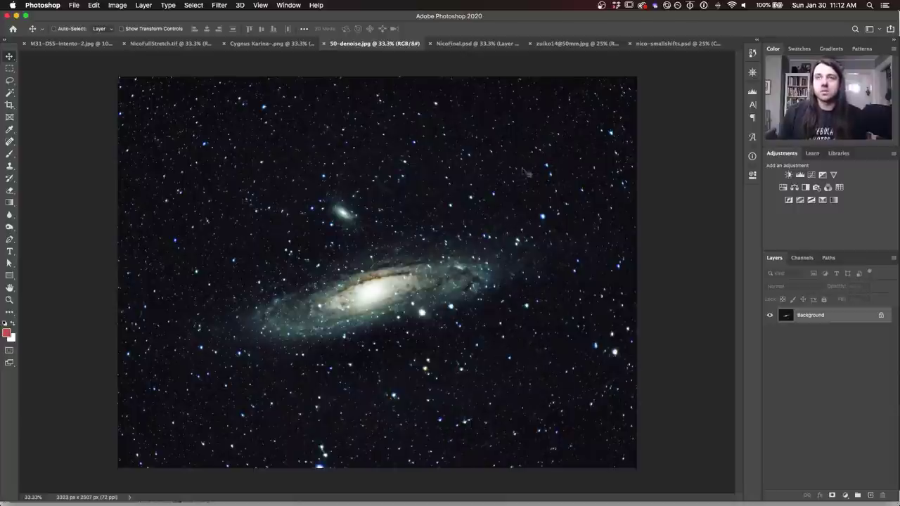
{"action": "left_click", "coordinate": [570, 43]}
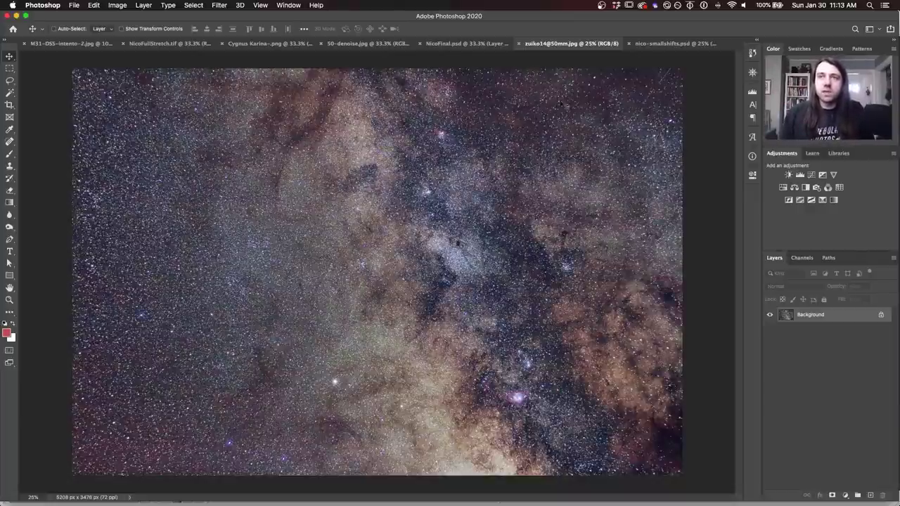
{"action": "left_click", "coordinate": [667, 44]}
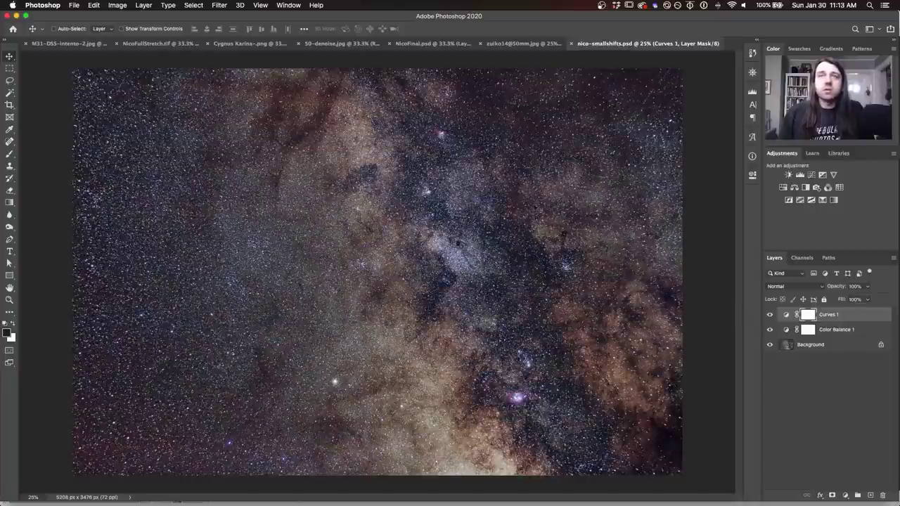
Try Camera Raw defringing on the Background layer with Purple Amount 2 and Purple Hue 30/75
{"action": "left_click", "coordinate": [219, 5]}
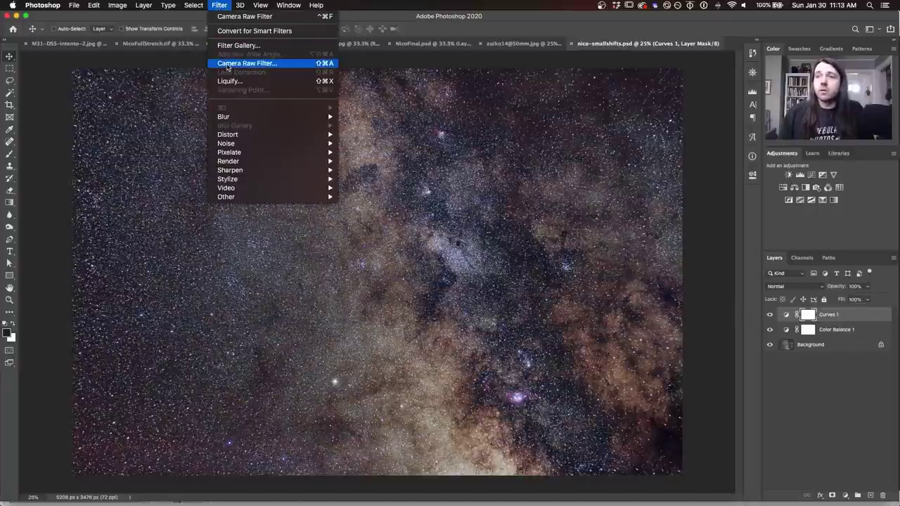
{"action": "left_click", "coordinate": [220, 5]}
{"action": "left_click", "coordinate": [819, 347]}
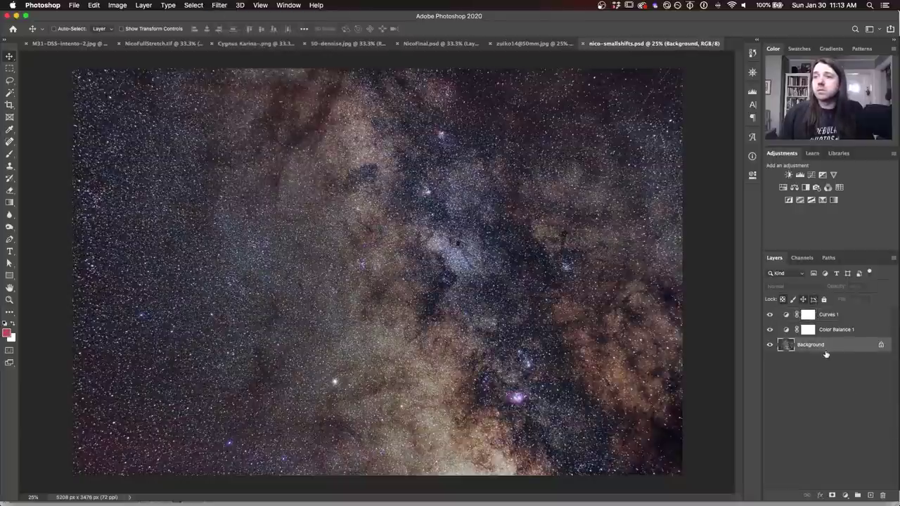
{"action": "left_click", "coordinate": [214, 6]}
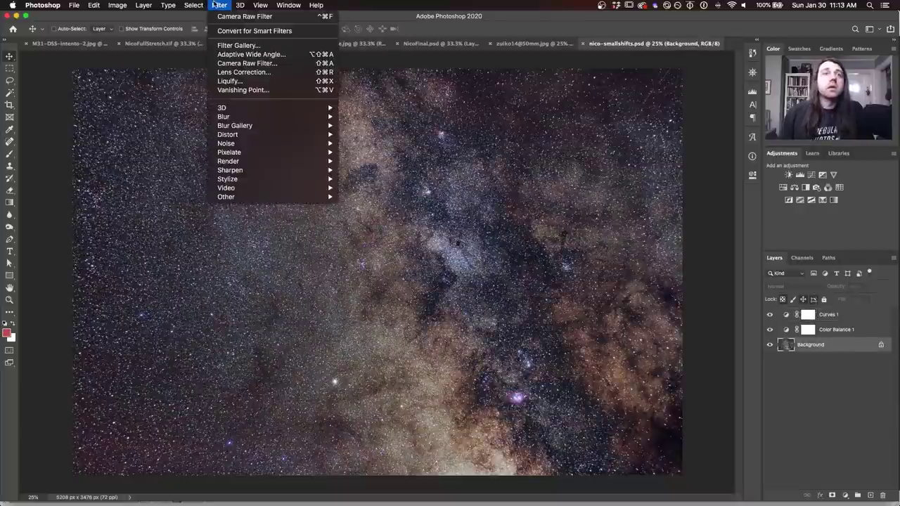
{"action": "left_click", "coordinate": [259, 63]}
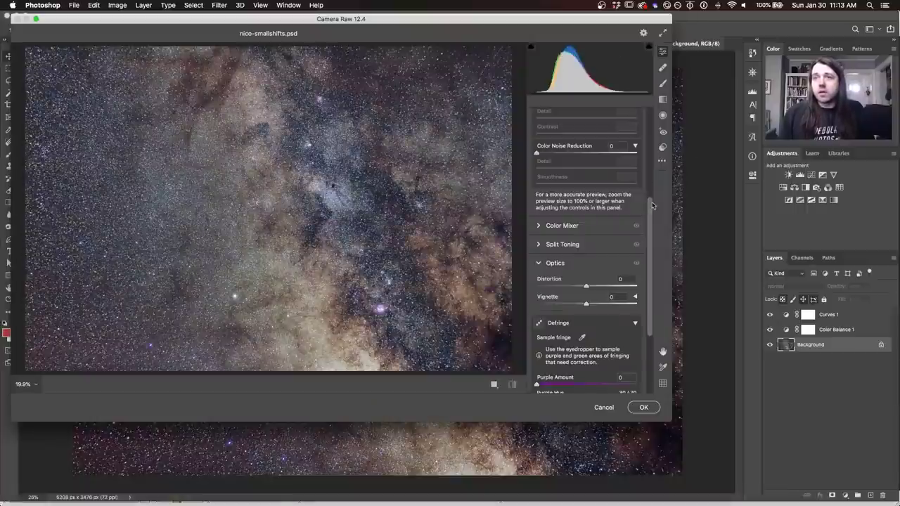
{"action": "left_click_drag", "start_coordinate": [646, 206], "coordinate": [653, 270]}
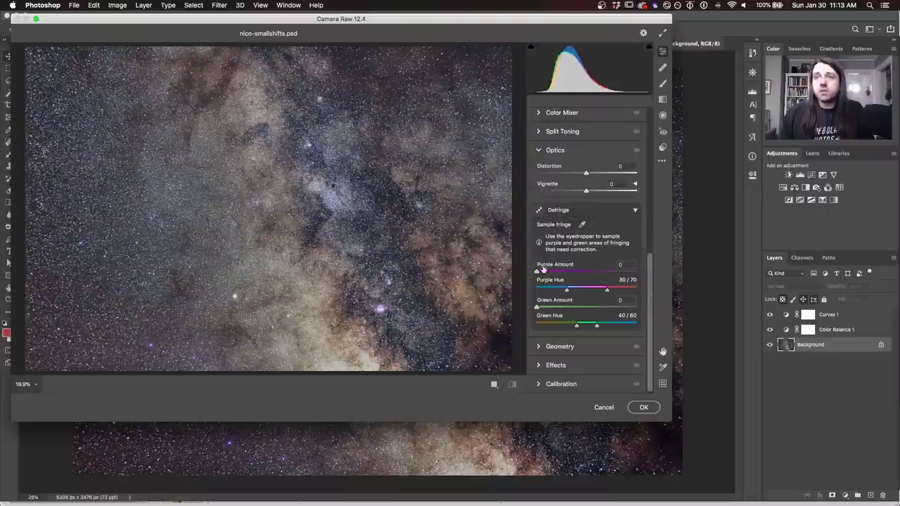
{"action": "mouse_move", "coordinate": [606, 290]}
{"action": "left_mouse_down"}
{"action": "mouse_move", "coordinate": [625, 291]}
{"action": "mouse_move", "coordinate": [611, 291]}
{"action": "left_mouse_up"}
{"action": "mouse_move", "coordinate": [537, 273]}
{"action": "left_mouse_down"}
{"action": "mouse_move", "coordinate": [555, 273]}
{"action": "mouse_move", "coordinate": [544, 273]}
{"action": "left_mouse_up"}
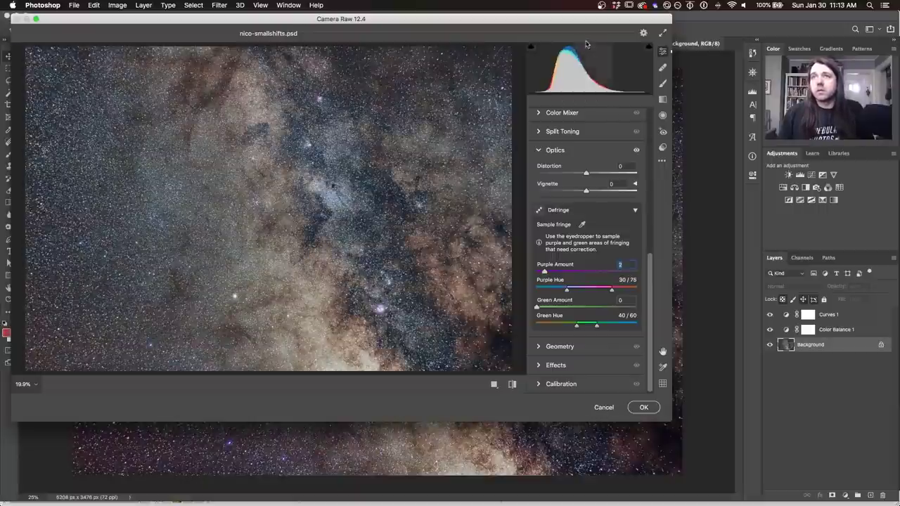
{"action": "left_click", "coordinate": [606, 411]}
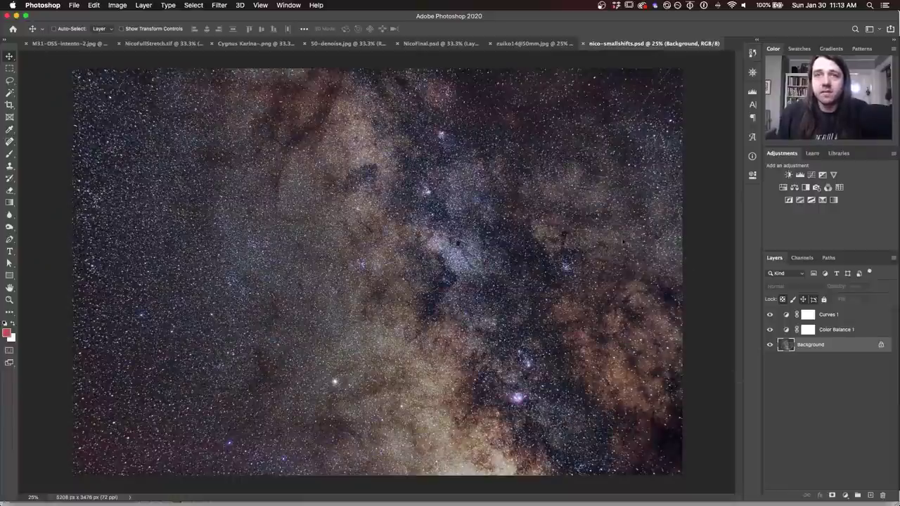
Isolate the Background layer of nico-smallshifts.psd and restore the Color Balance 1 and Curves 1 layers above it
{"action": "left_click", "coordinate": [770, 345], "text": "alt"}
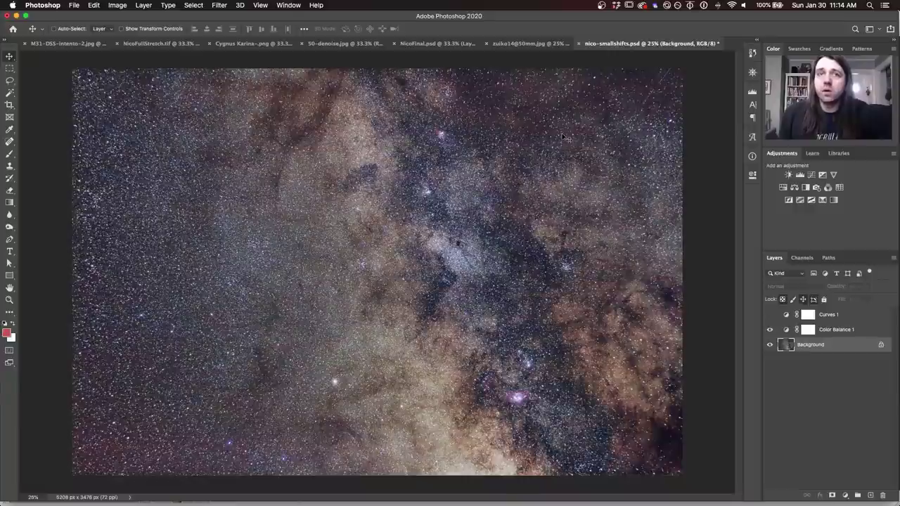
{"action": "left_click", "coordinate": [770, 315]}
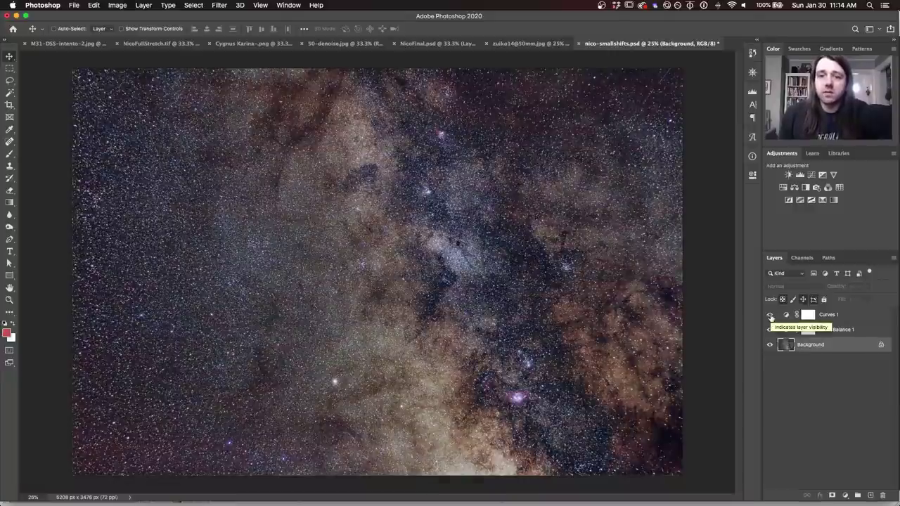
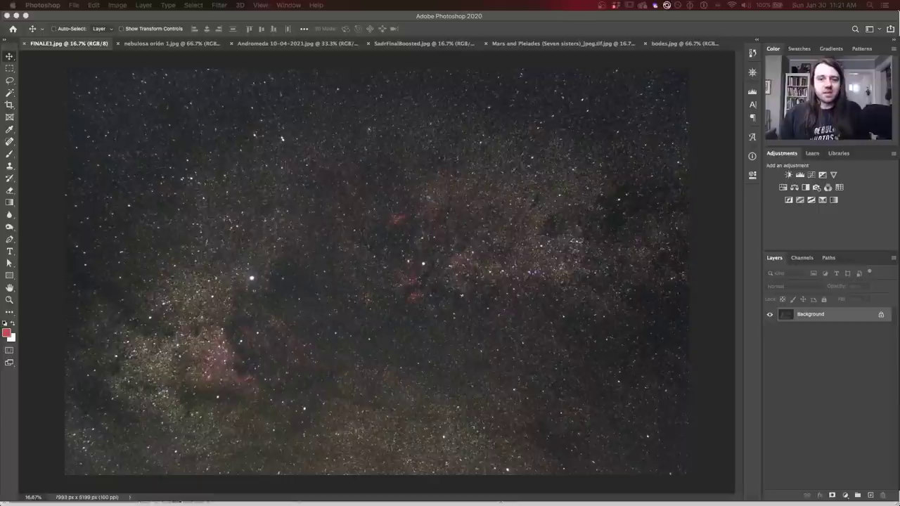
View nebulosa orión 1.jpg, Andromeda 10-04-2021.jpg, SadrFinalBoosted.jpg and the Mars and Pleiades image in turn
{"action": "left_click", "coordinate": [149, 42]}
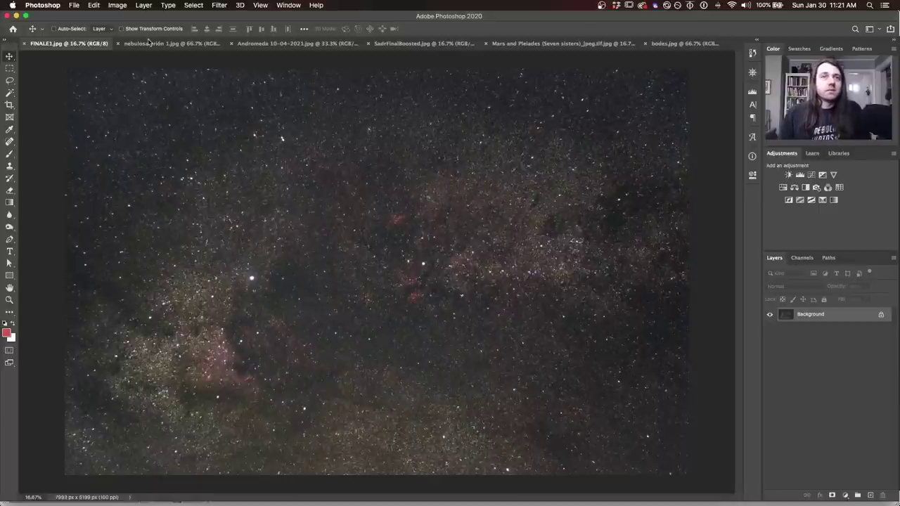
{"action": "left_click", "coordinate": [149, 44]}
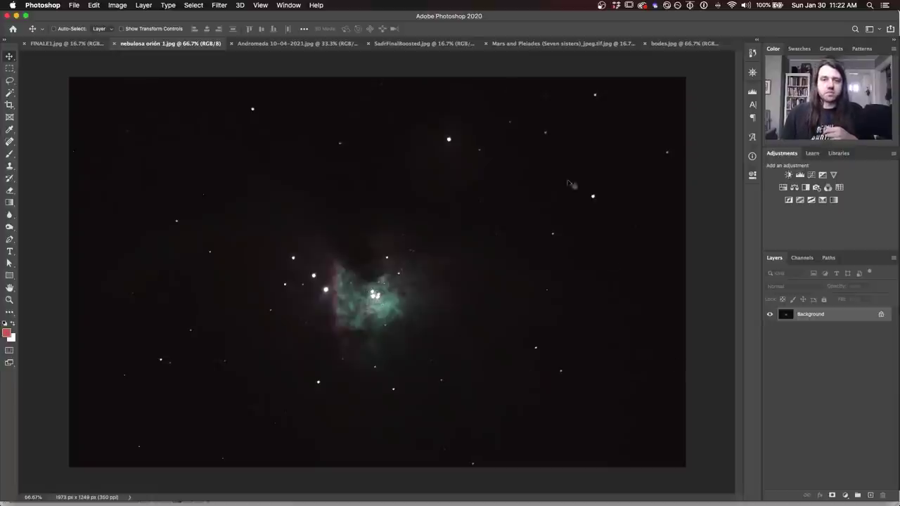
{"action": "left_click", "coordinate": [253, 43]}
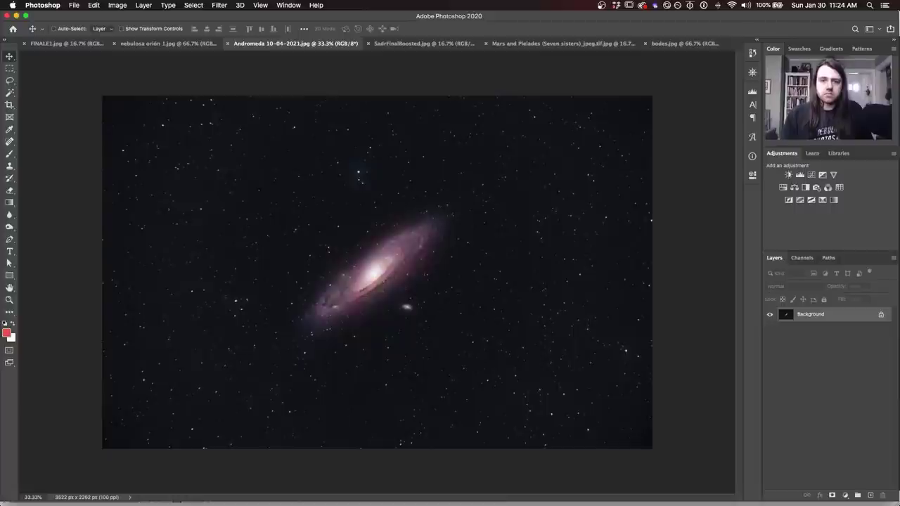
{"action": "left_click", "coordinate": [425, 43]}
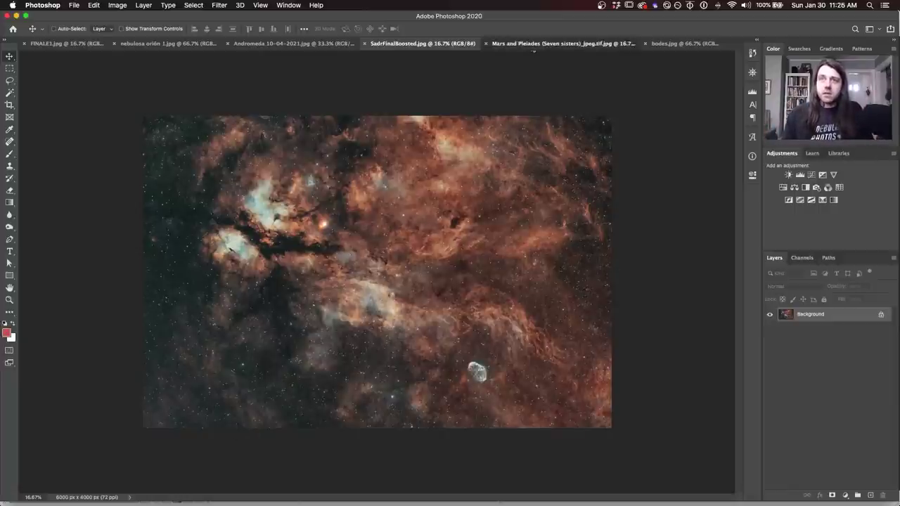
{"action": "left_click", "coordinate": [533, 45]}
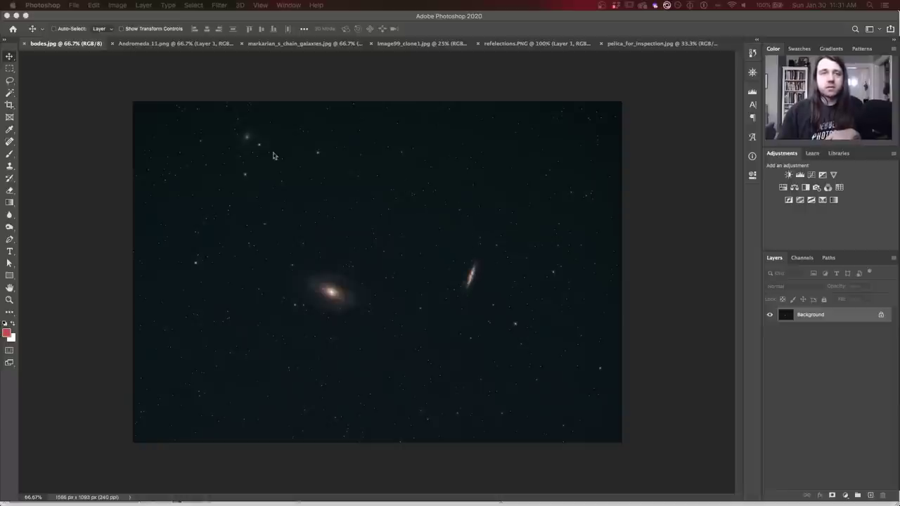
Inspect the galaxy core in Andromeda 11.png at 200%, and view markarian_s_chain_galaxies.jpg
{"action": "left_click", "coordinate": [175, 45]}
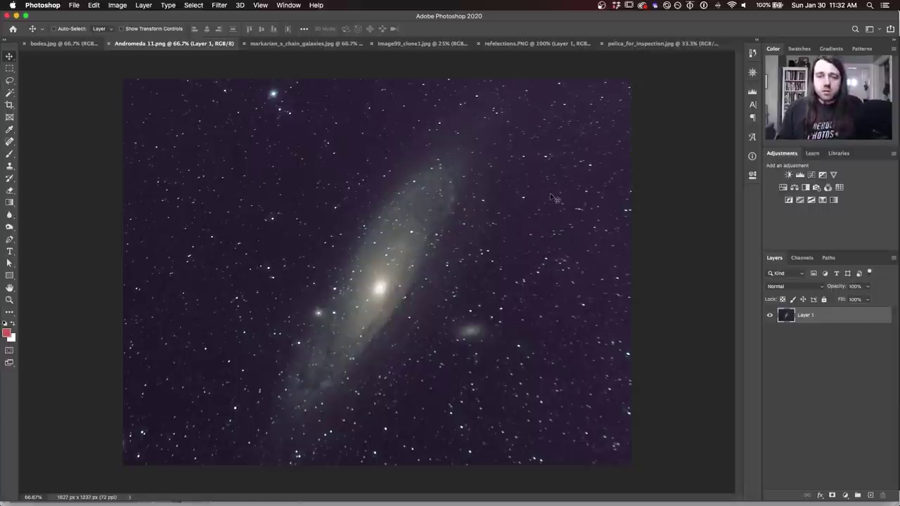
{"action": "key", "text": "super+1"}
{"action": "key", "text": "super+equal"}
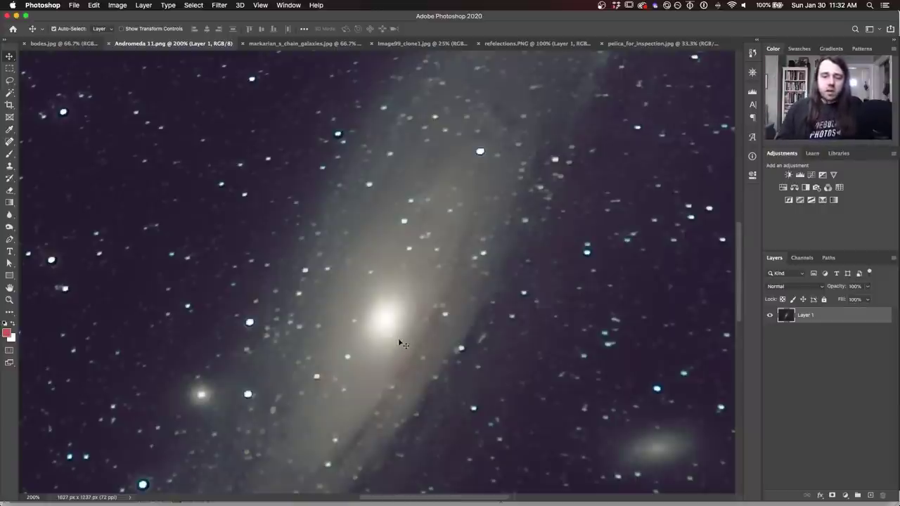
{"action": "key", "text": "super+0"}
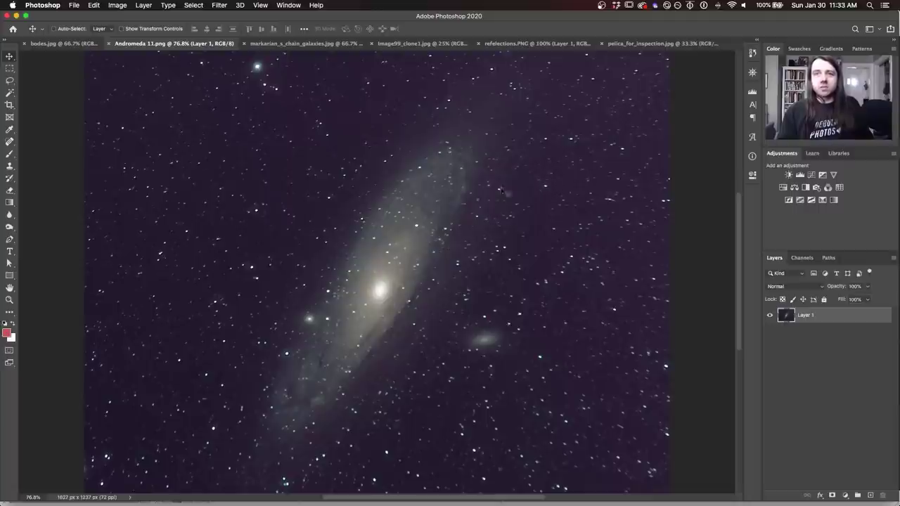
{"action": "left_click", "coordinate": [288, 43]}
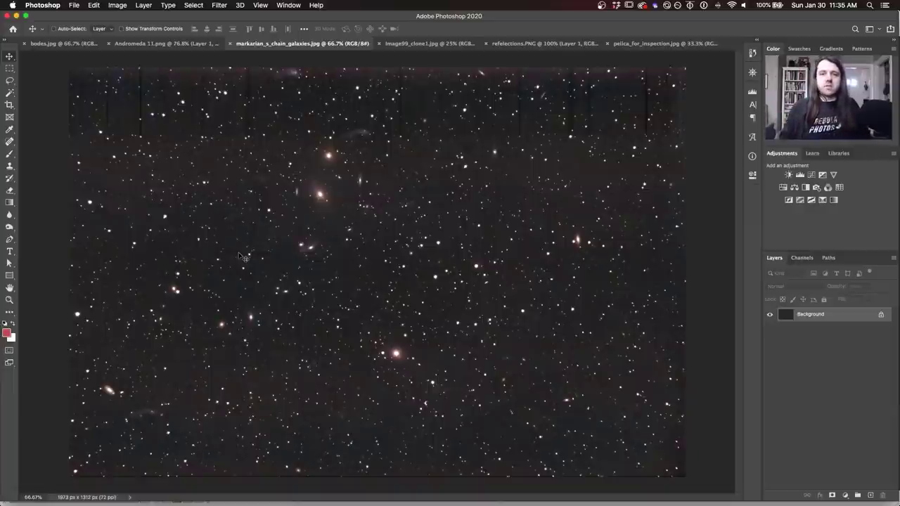
Compare image99_clone1.jpg with the stretched refelections.PNG version, alternating between the two
{"action": "key", "text": "ctrl+Tab"}
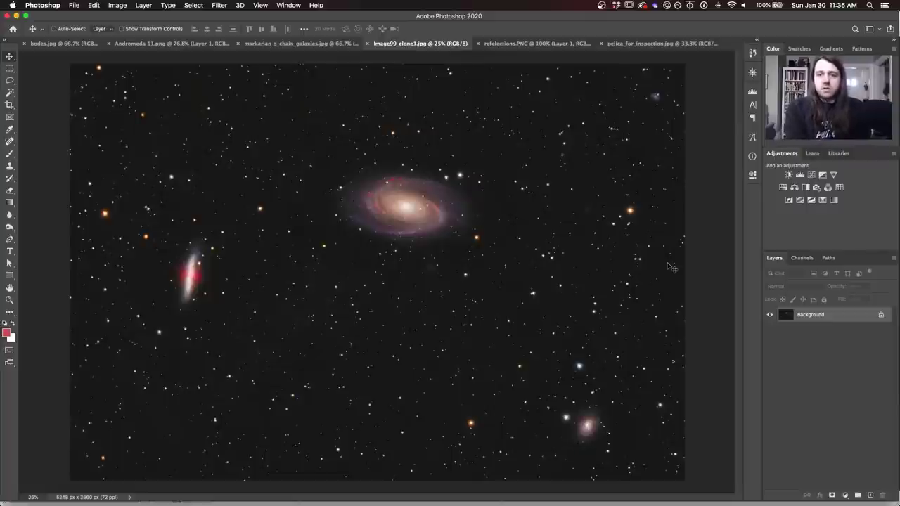
{"action": "key", "text": "ctrl+z"}
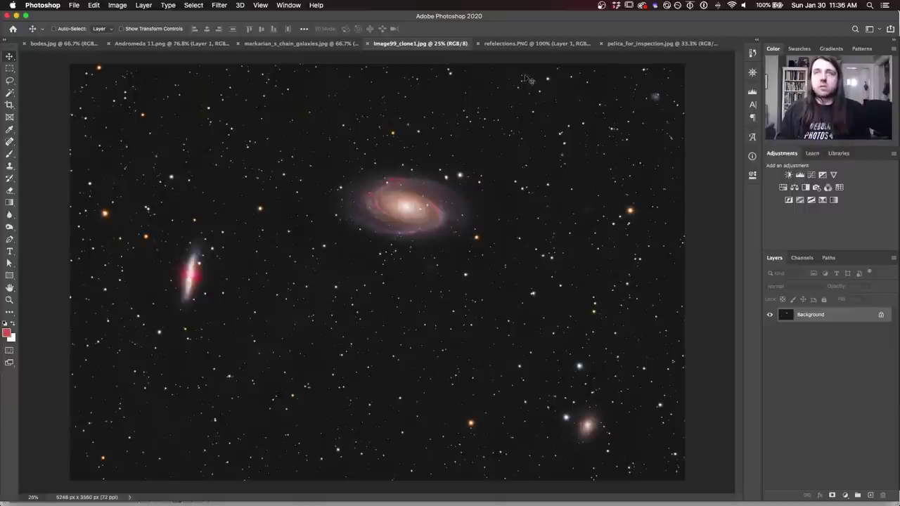
{"action": "left_click", "coordinate": [531, 45]}
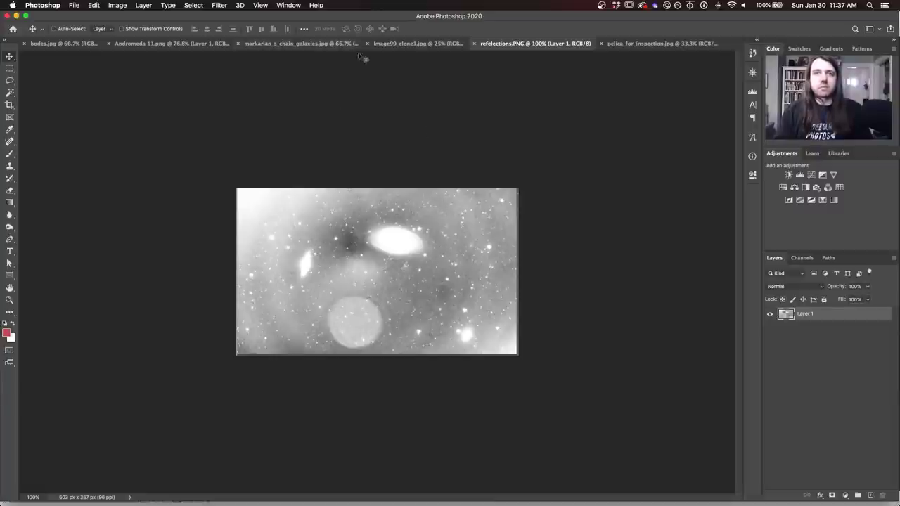
{"action": "left_click", "coordinate": [402, 44]}
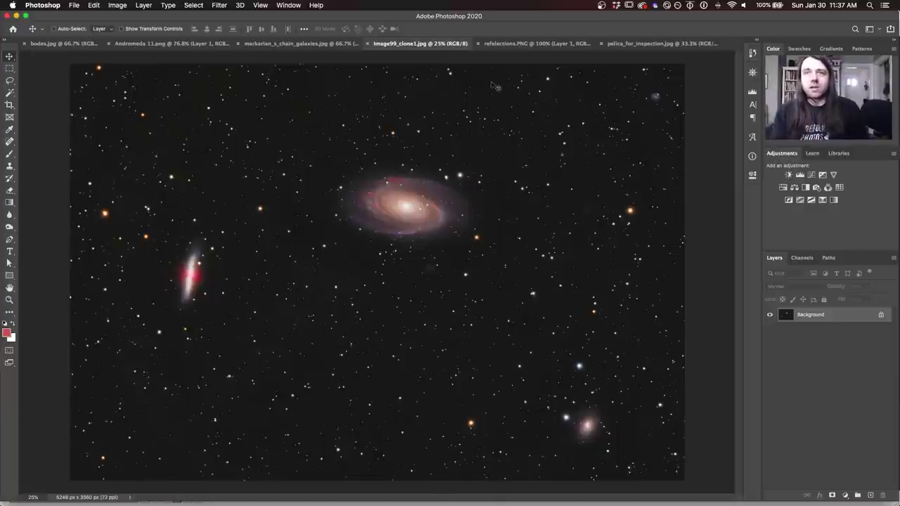
{"action": "left_click", "coordinate": [495, 44]}
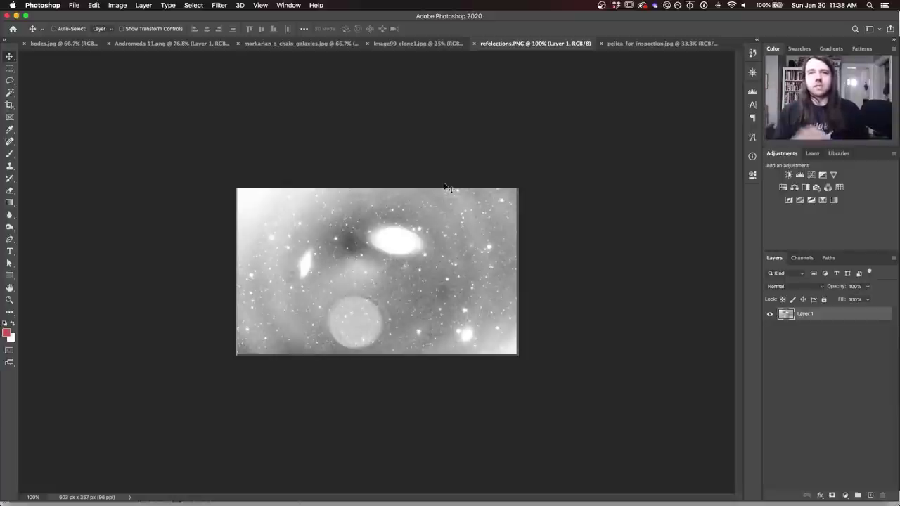
Inspect the stars along the upper and right-hand edges of pelica_for_inspection.jpg at 66.7%
{"action": "left_click", "coordinate": [631, 44]}
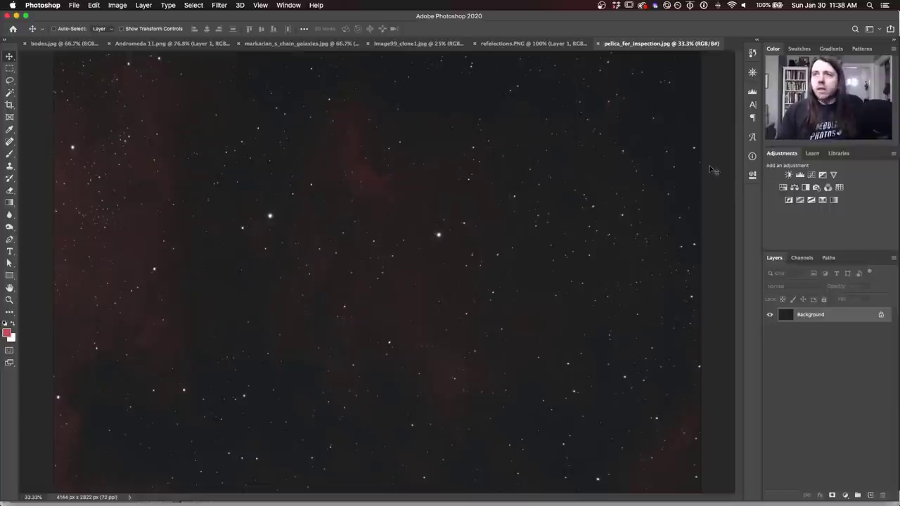
{"action": "key", "text": "super+equal"}
{"action": "key", "text": "super+equal"}
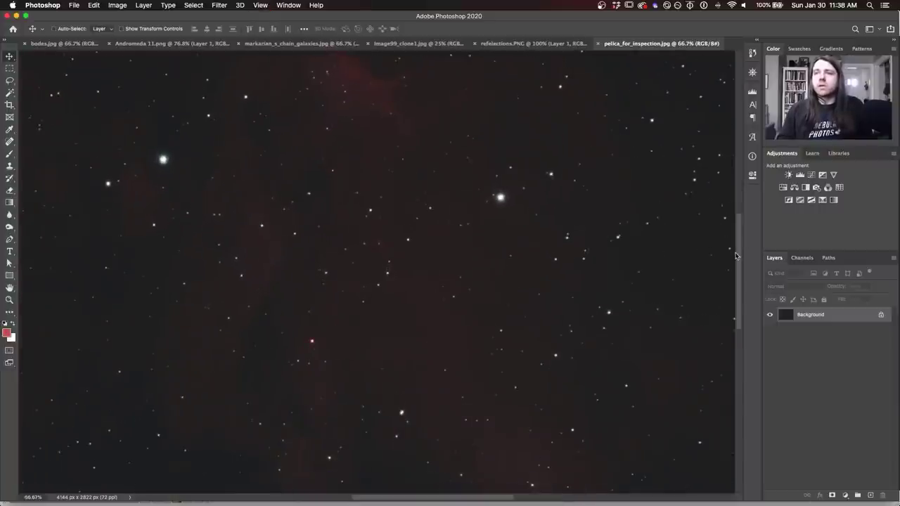
{"action": "scroll", "coordinate": [719, 122], "scroll_direction": "up", "scroll_amount": 10}
{"action": "scroll", "coordinate": [719, 123], "scroll_direction": "down", "scroll_amount": 5}
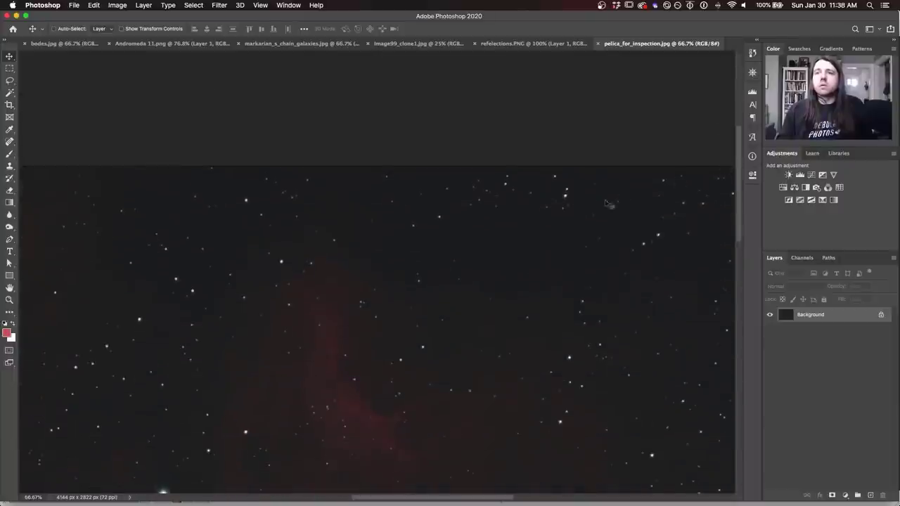
{"action": "left_click_drag", "start_coordinate": [616, 201], "coordinate": [189, 168]}
{"action": "left_click_drag", "start_coordinate": [296, 162], "coordinate": [452, 185]}
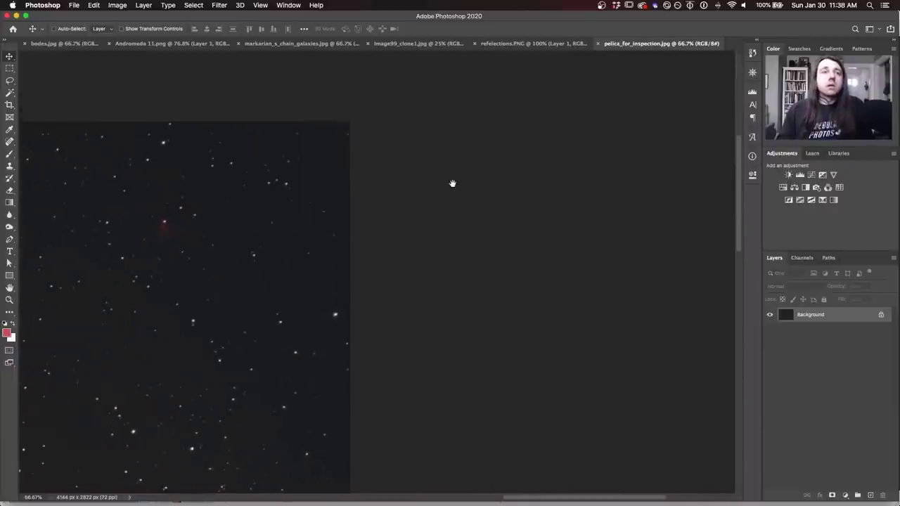
{"action": "scroll", "coordinate": [385, 187], "scroll_direction": "left", "scroll_amount": 2}
{"action": "scroll", "coordinate": [326, 183], "scroll_direction": "left", "scroll_amount": 1}
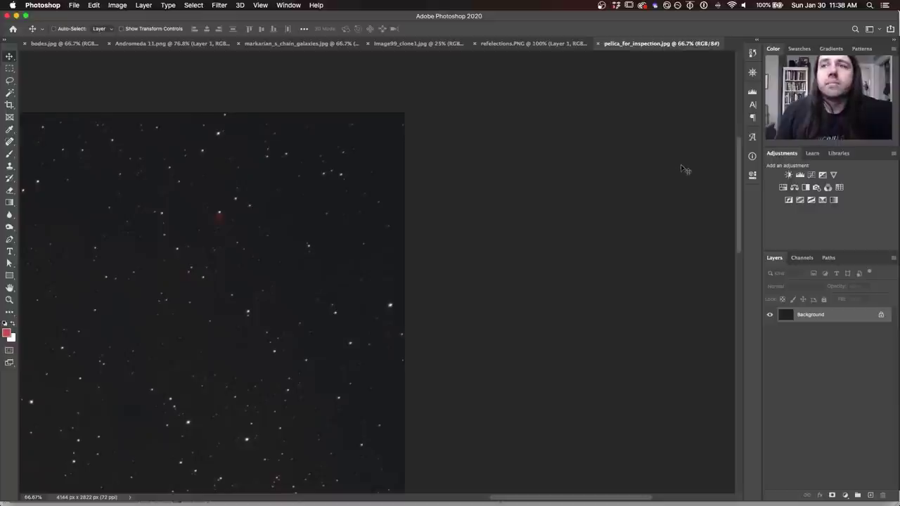
{"action": "left_click_drag", "start_coordinate": [741, 164], "coordinate": [719, 215]}
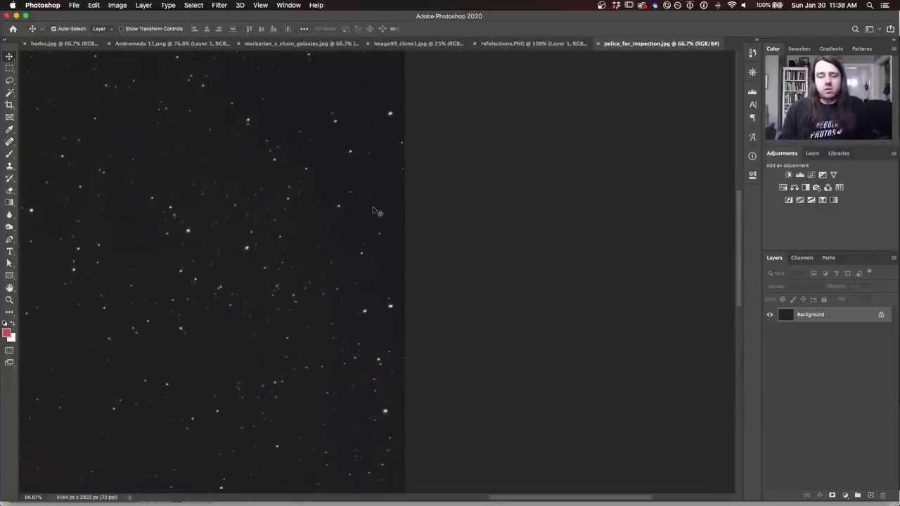
{"action": "key", "text": "super+minus"}
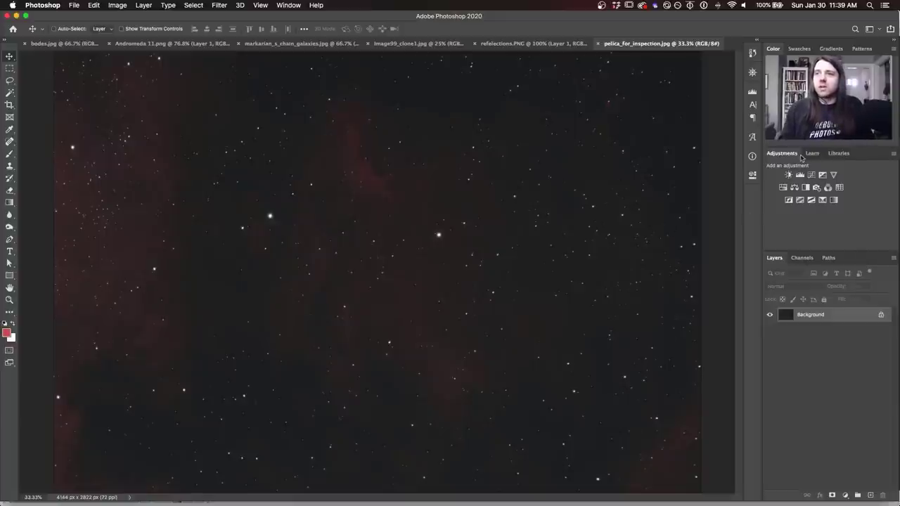
Brighten pelica_for_inspection.jpg with a steep RGB Curves adjustment layer, anchoring the shadows at input 22, output 20
{"action": "left_click", "coordinate": [813, 177]}
{"action": "left_click_drag", "start_coordinate": [671, 279], "coordinate": [644, 310]}
{"action": "left_click", "coordinate": [641, 303]}
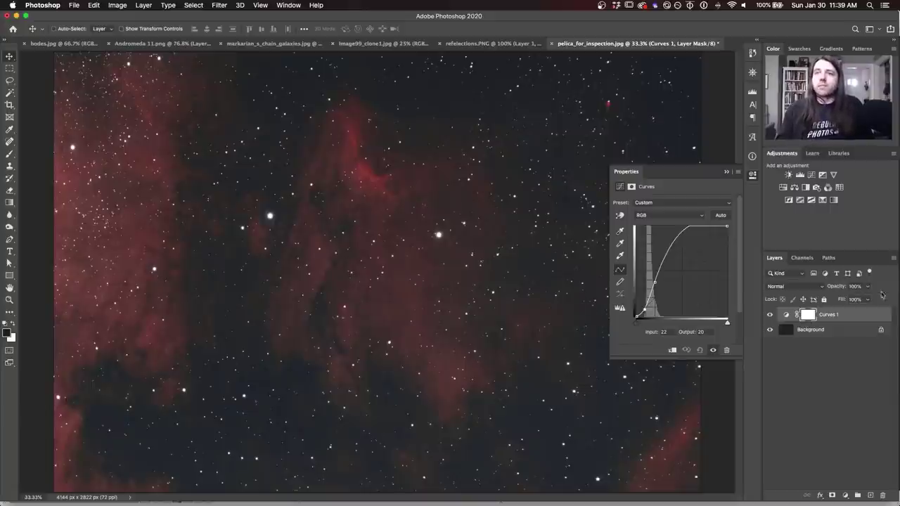
{"action": "left_click", "coordinate": [751, 176]}
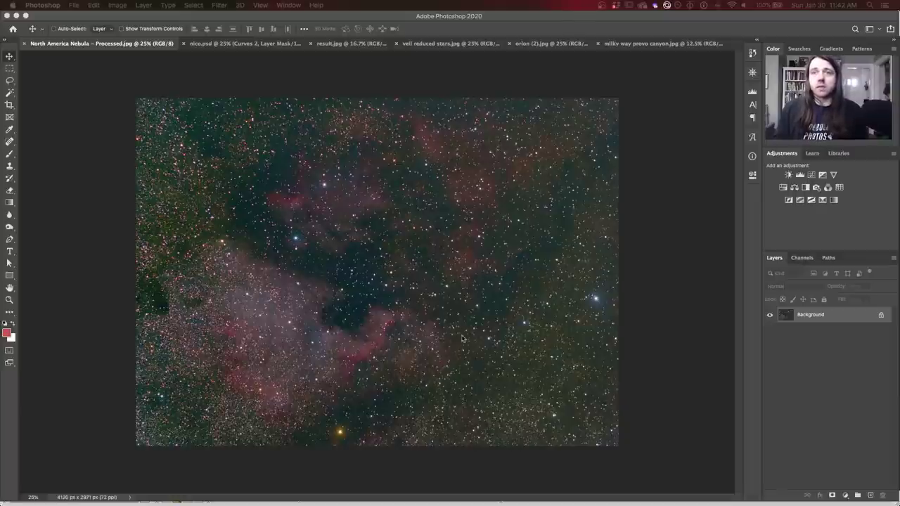
Bring up the reprocessed North America Nebula in nico.psd and isolate its Background layer
{"action": "left_click", "coordinate": [211, 51]}
{"action": "left_click", "coordinate": [220, 44]}
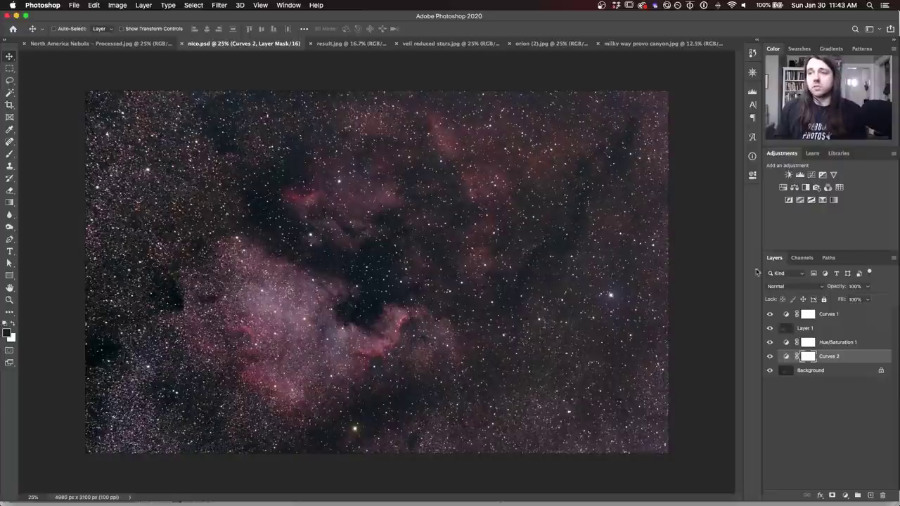
{"action": "left_click", "coordinate": [770, 373], "text": "alt"}
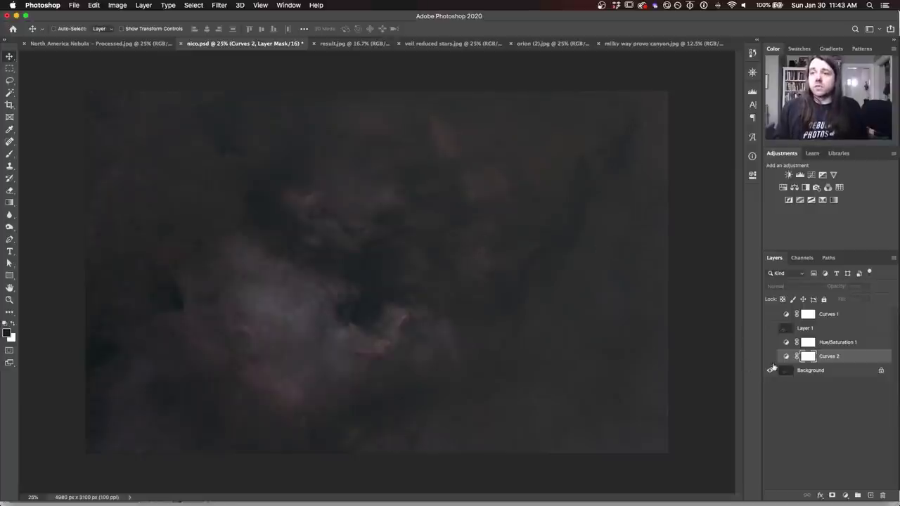
Reveal the Curves 2, Hue/Saturation 1, Layer 1 and Curves 1 layers of nico.psd one after another above the Background
{"action": "left_click", "coordinate": [770, 357]}
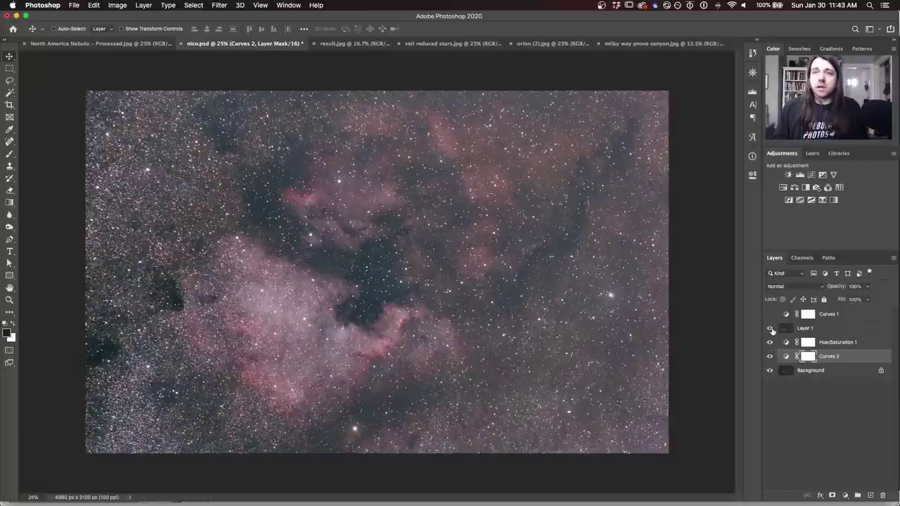
{"action": "left_click", "coordinate": [770, 328]}
{"action": "left_click", "coordinate": [808, 330]}
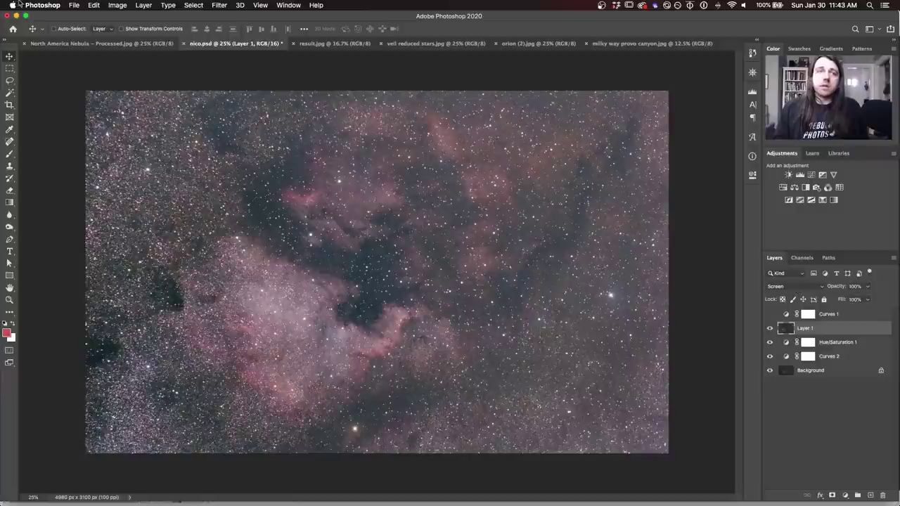
{"action": "left_click", "coordinate": [220, 5]}
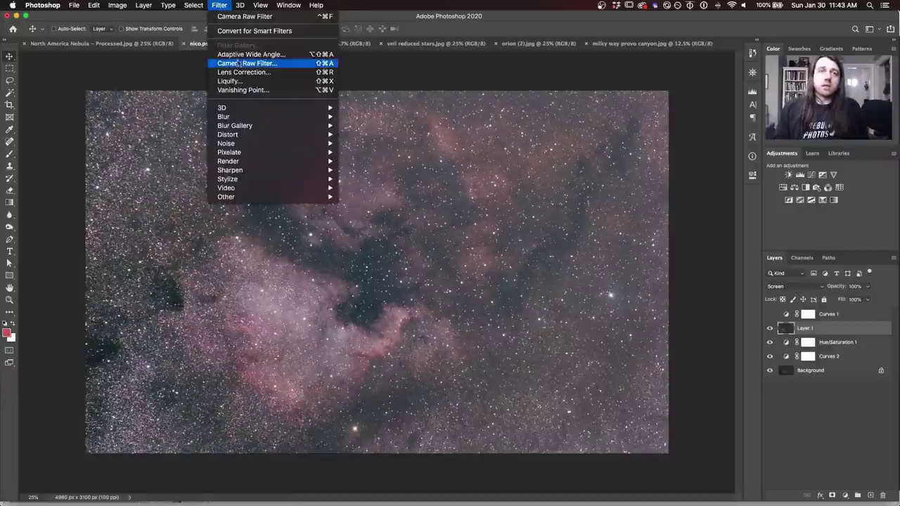
{"action": "mouse_move", "coordinate": [262, 143]}
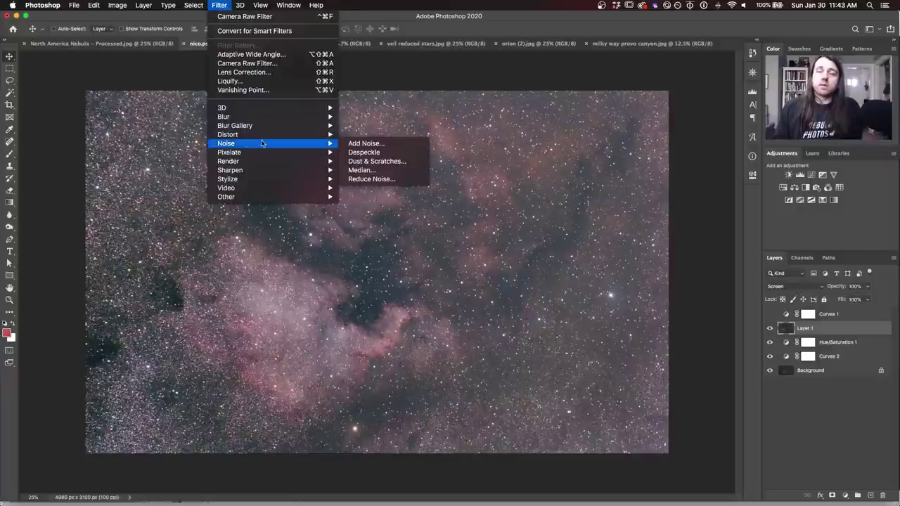
{"action": "left_click", "coordinate": [229, 4]}
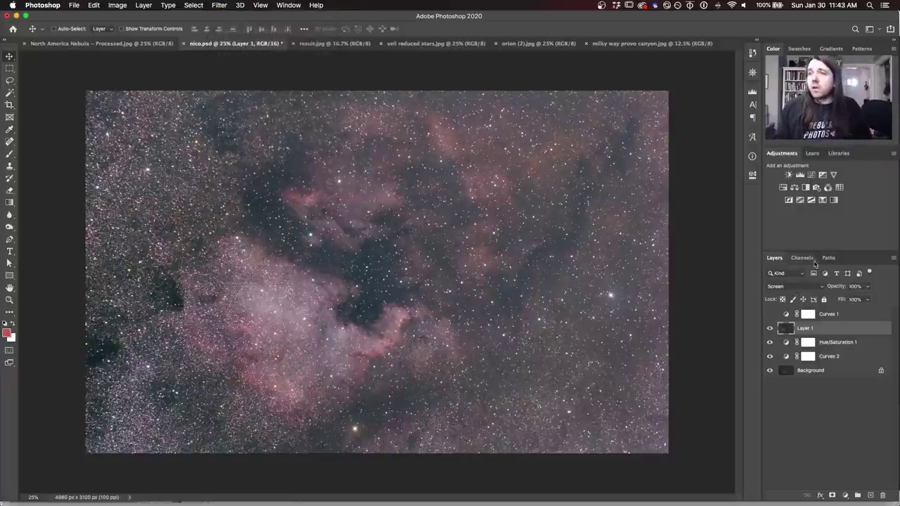
{"action": "left_click", "coordinate": [771, 316]}
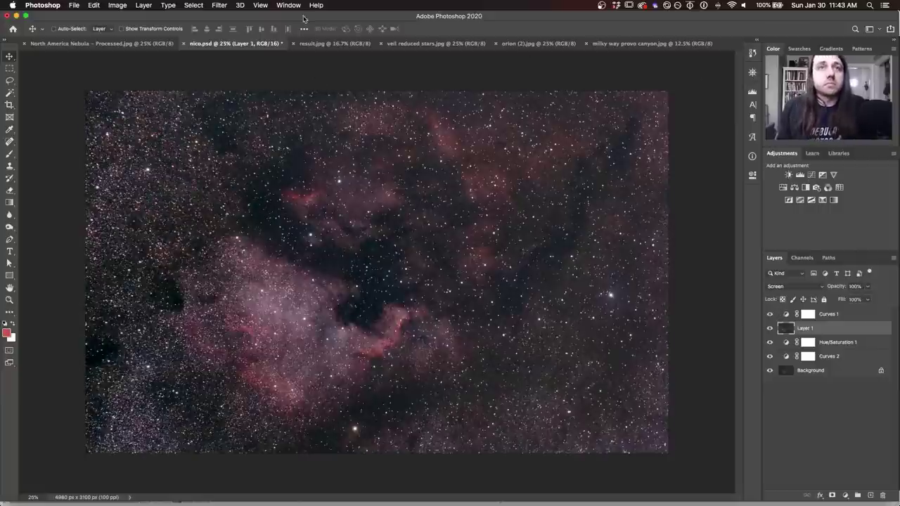
Review result.jpg and veil reduced stars.jpg, and compare orion (2).jpg with Orion (85 mm ; F1.8).jpg
{"action": "left_click", "coordinate": [323, 44]}
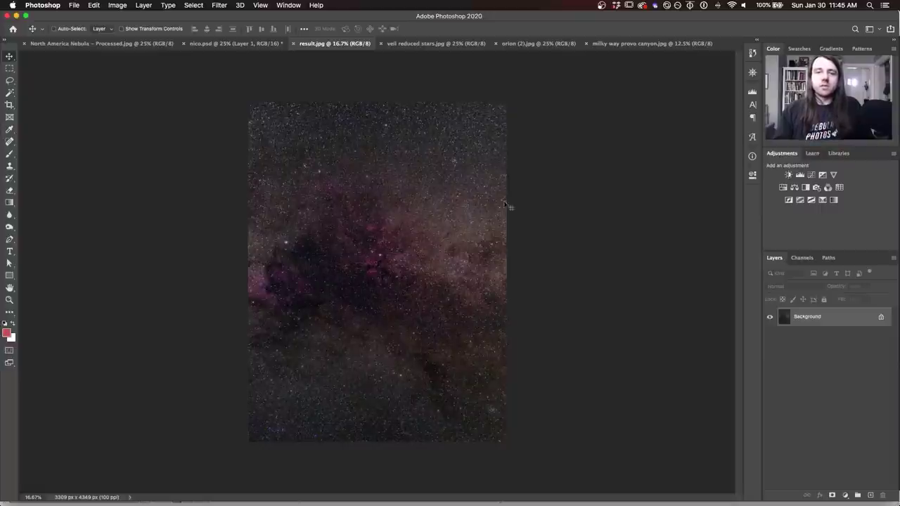
{"action": "left_click", "coordinate": [423, 43]}
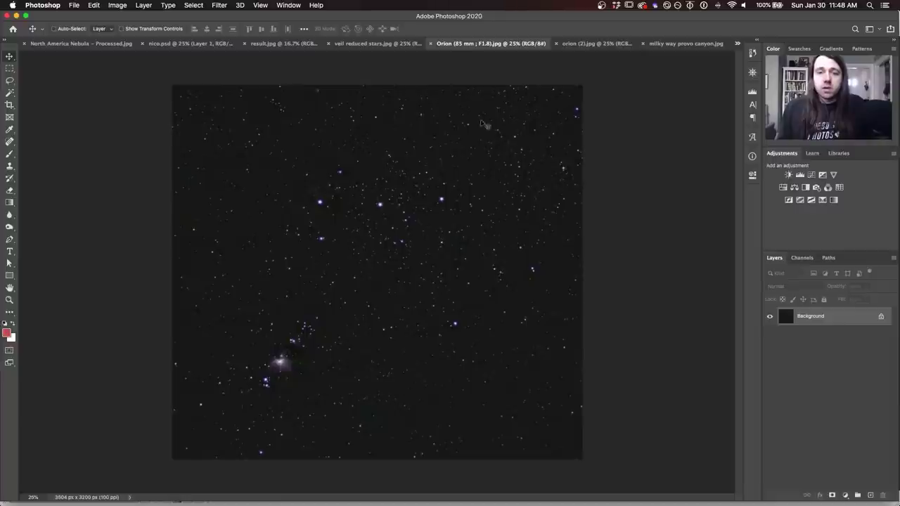
{"action": "left_click", "coordinate": [585, 46]}
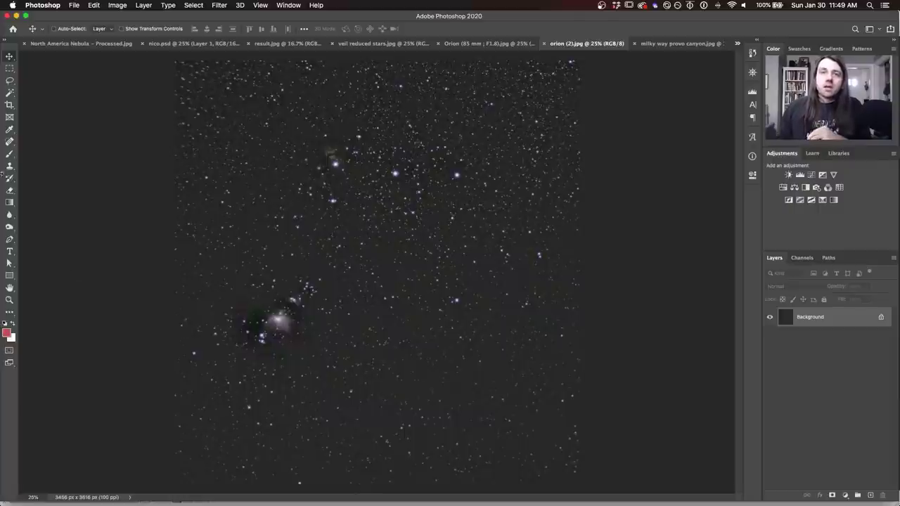
{"action": "left_click", "coordinate": [449, 44]}
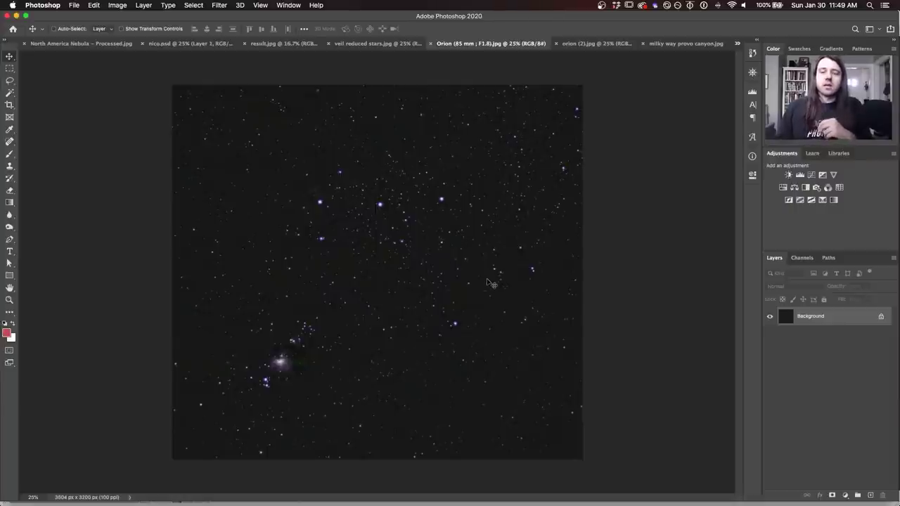
Darken milky way provo canyon.jpg with a Brightness/Contrast adjustment layer, setting the brightness to -106
{"action": "left_click", "coordinate": [679, 44]}
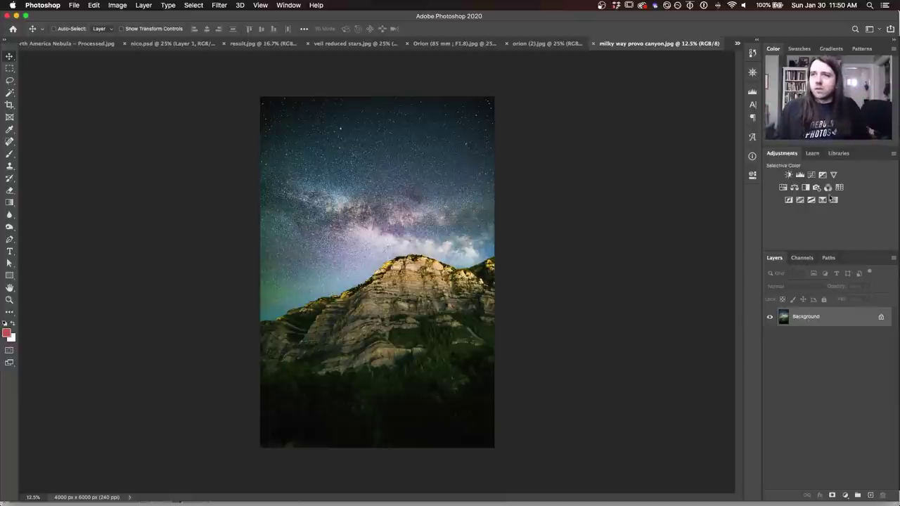
{"action": "left_click", "coordinate": [789, 175]}
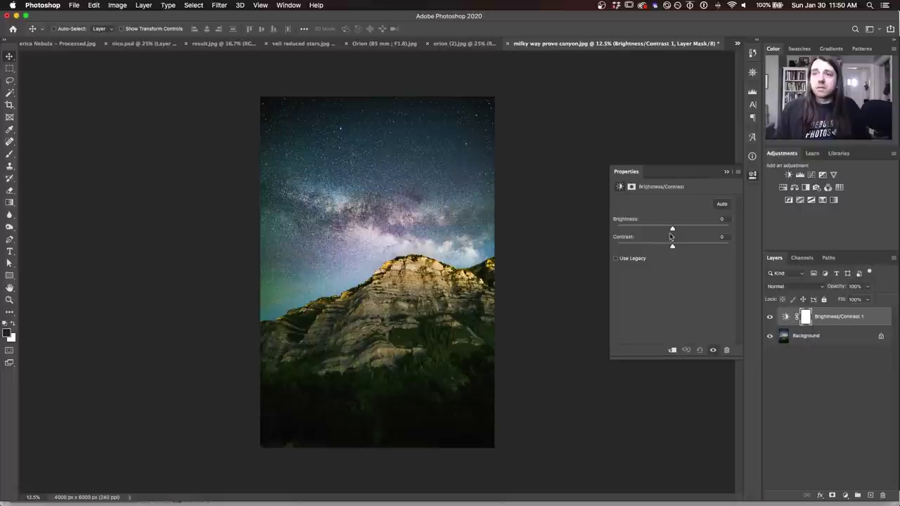
{"action": "left_click_drag", "start_coordinate": [672, 229], "coordinate": [633, 231]}
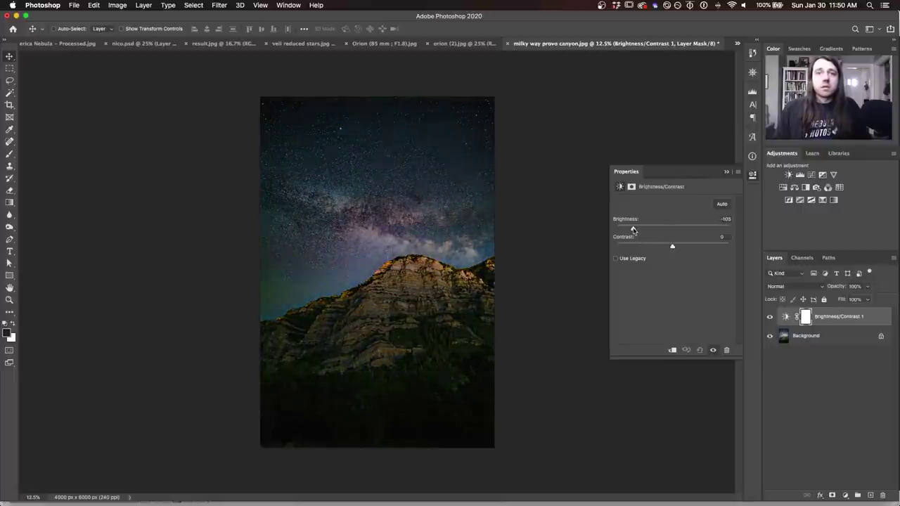
{"action": "key", "text": "Down"}
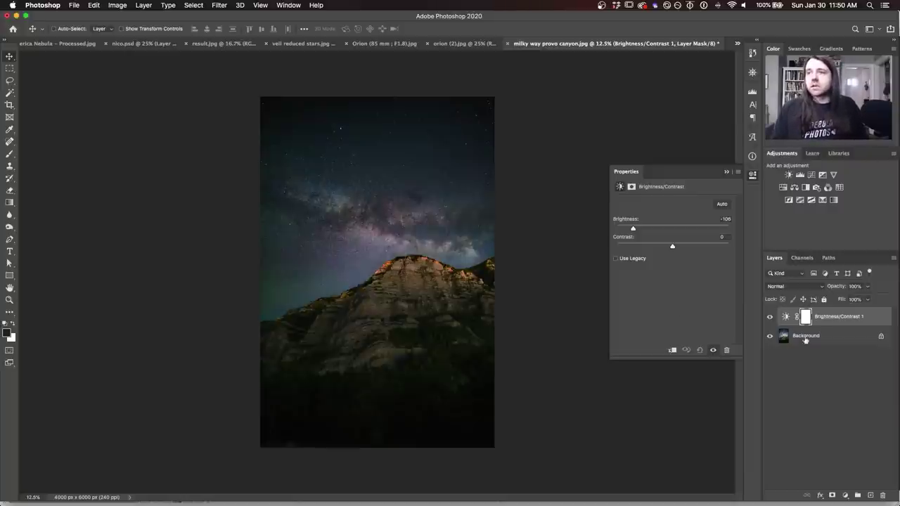
Compare the Milky Way canyon image with and without the Brightness/Contrast 1 layer by switching its visibility
{"action": "left_click", "coordinate": [769, 318]}
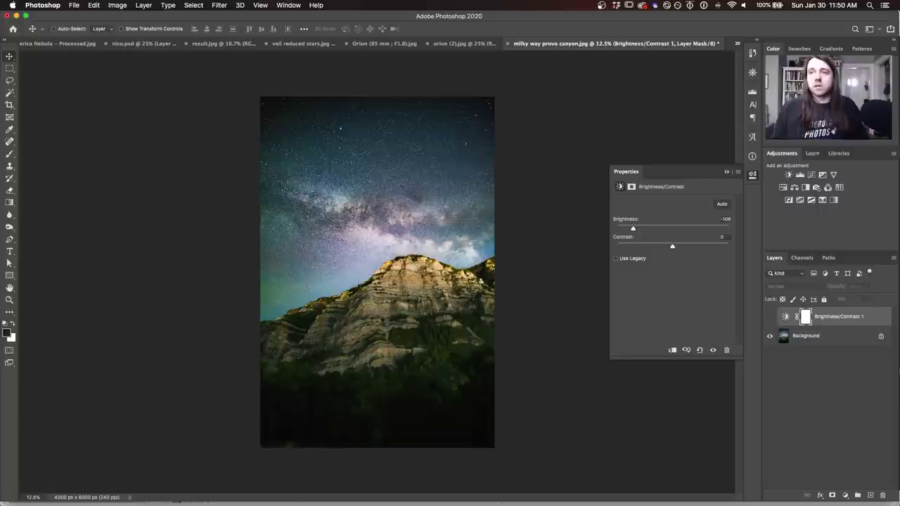
{"action": "left_click", "coordinate": [768, 318]}
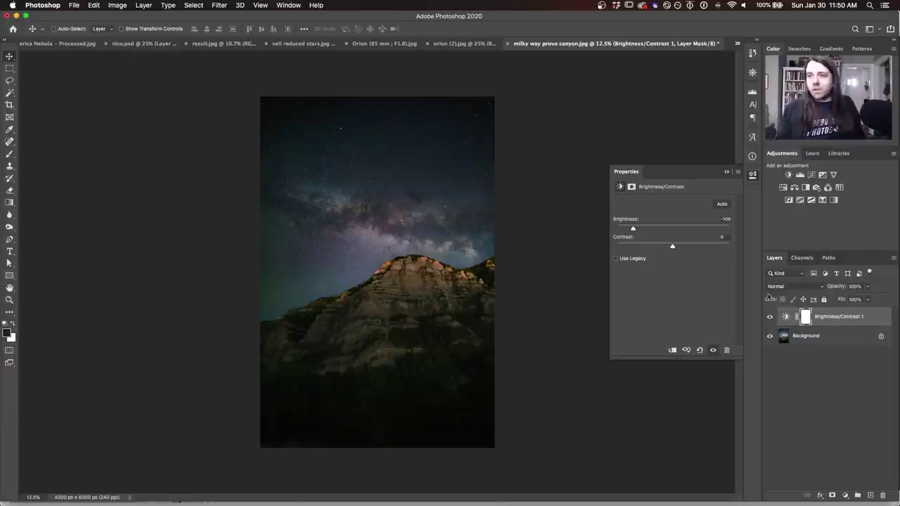
{"action": "left_click", "coordinate": [769, 318]}
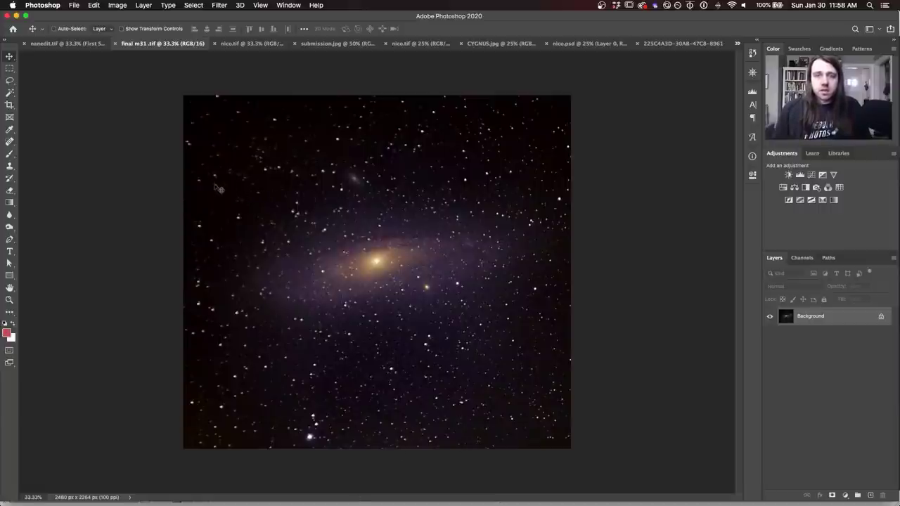
Review the Andromeda version nico.tif, and inspect submission.jpg at 100% alongside its reprocessed nico.tif at 25%
{"action": "left_click", "coordinate": [243, 49]}
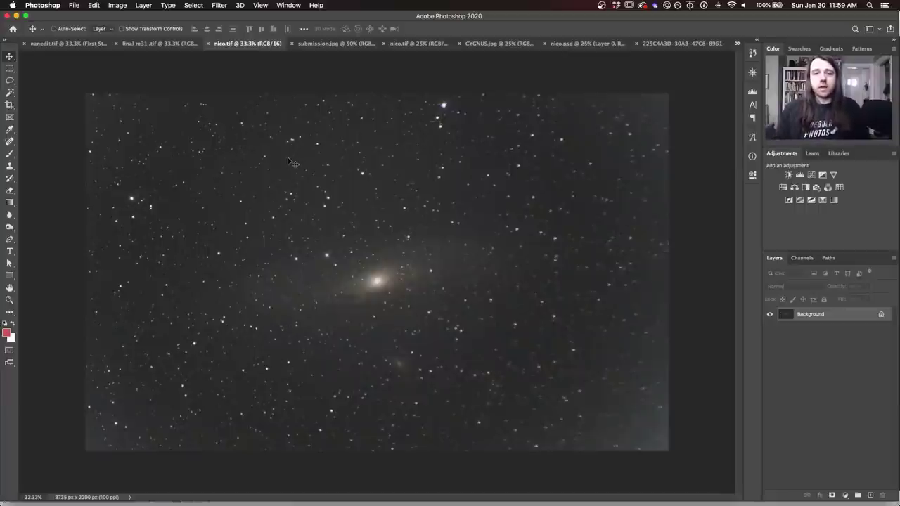
{"action": "left_click", "coordinate": [327, 45]}
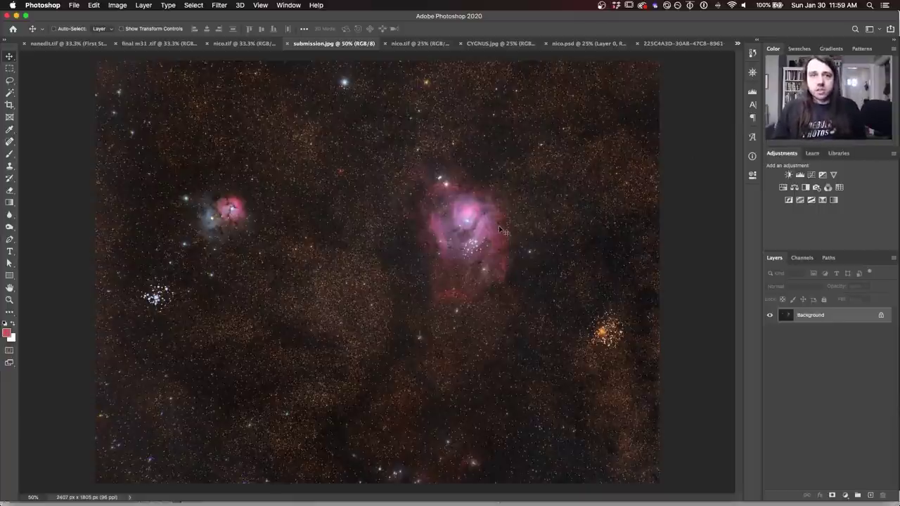
{"action": "key", "text": "super+equal"}
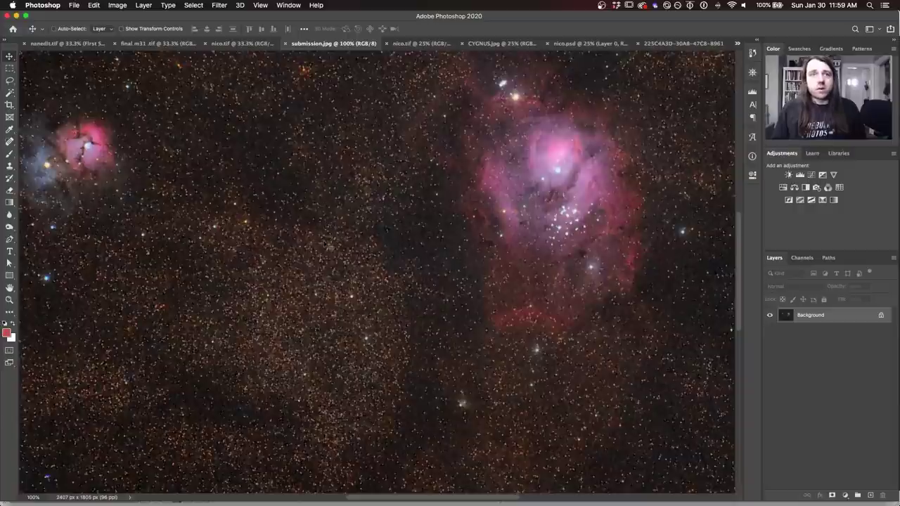
{"action": "key", "text": "super+minus"}
{"action": "key", "text": "super+minus"}
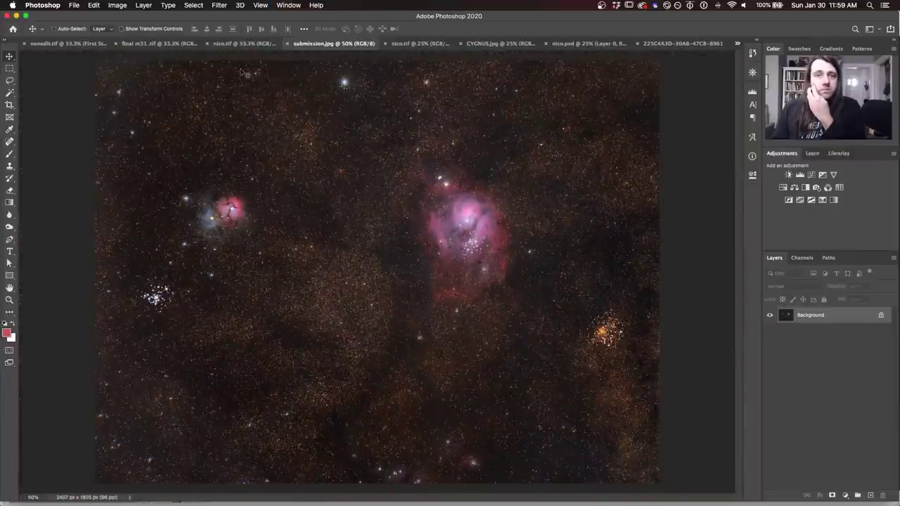
{"action": "left_click", "coordinate": [417, 44]}
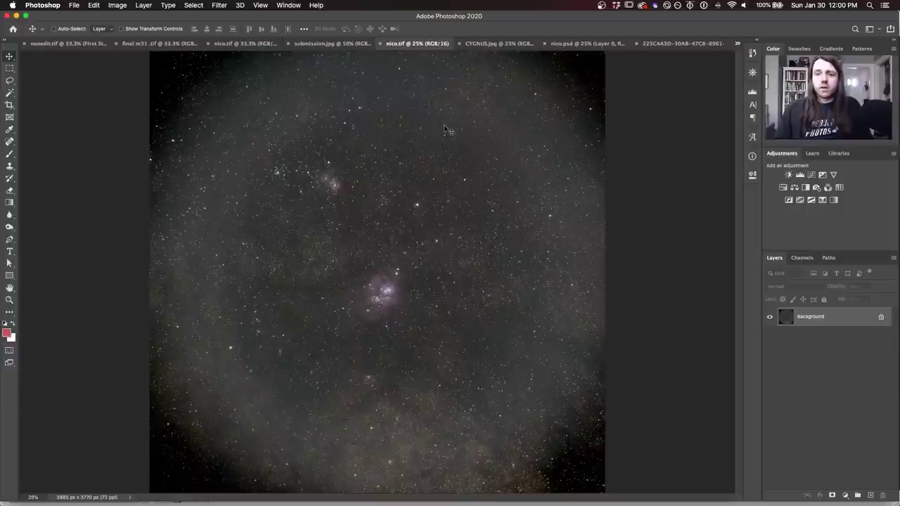
Compare CYGNUS.jpg with its reprocessed version nico.psd, alternating between the two
{"action": "left_click", "coordinate": [485, 45]}
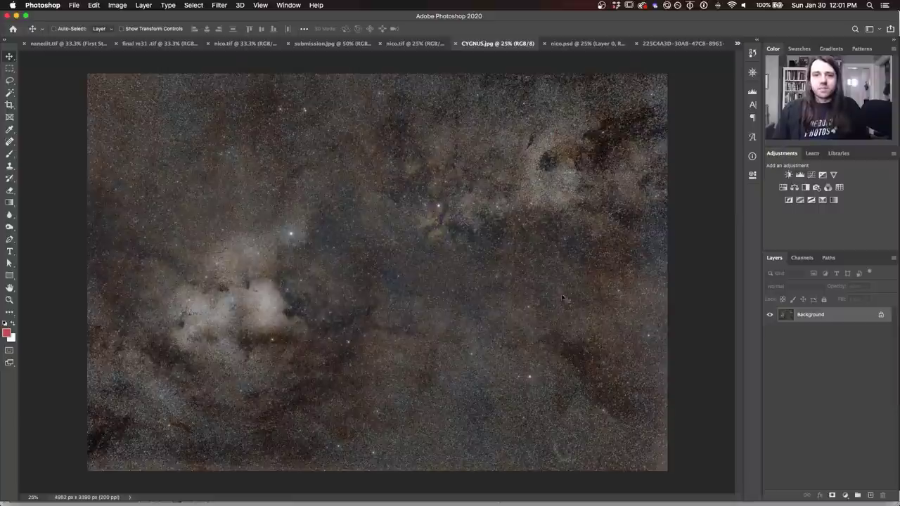
{"action": "left_click", "coordinate": [580, 44]}
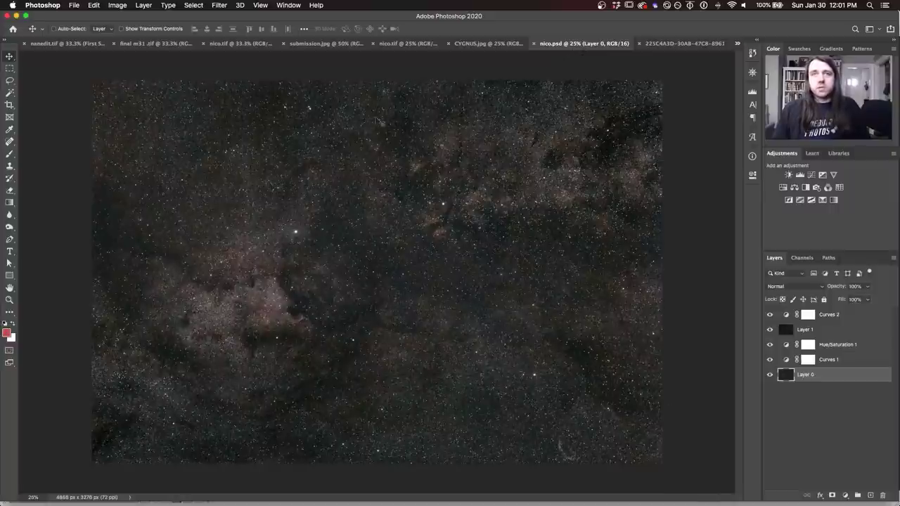
{"action": "left_click", "coordinate": [473, 44]}
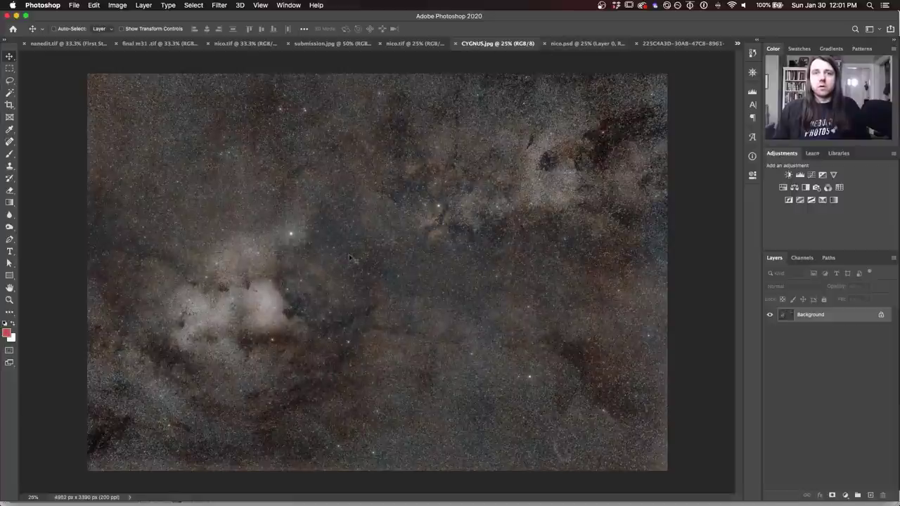
{"action": "left_click", "coordinate": [569, 44]}
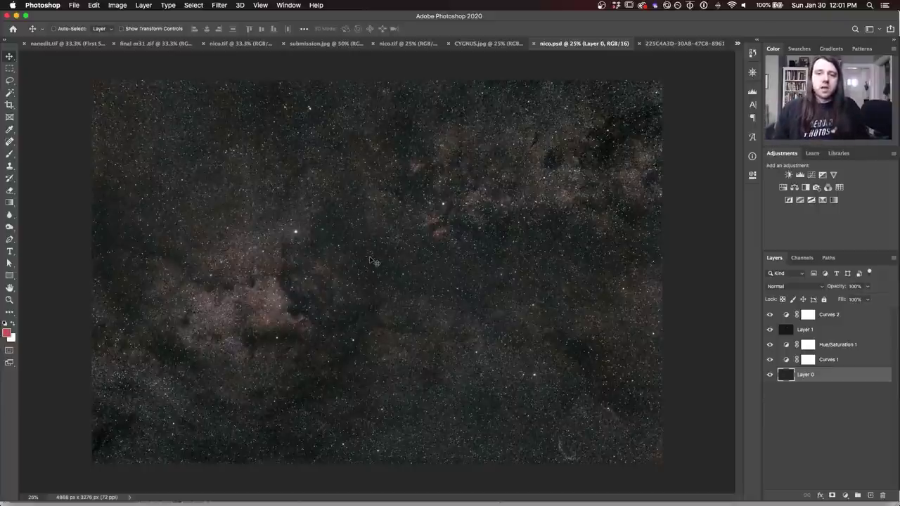
Isolate Layer 0 in the Cygnus nico.psd and reveal Curves 1, Hue/Saturation 1, Layer 1 and Curves 2 in turn
{"action": "left_click", "coordinate": [769, 375], "text": "alt"}
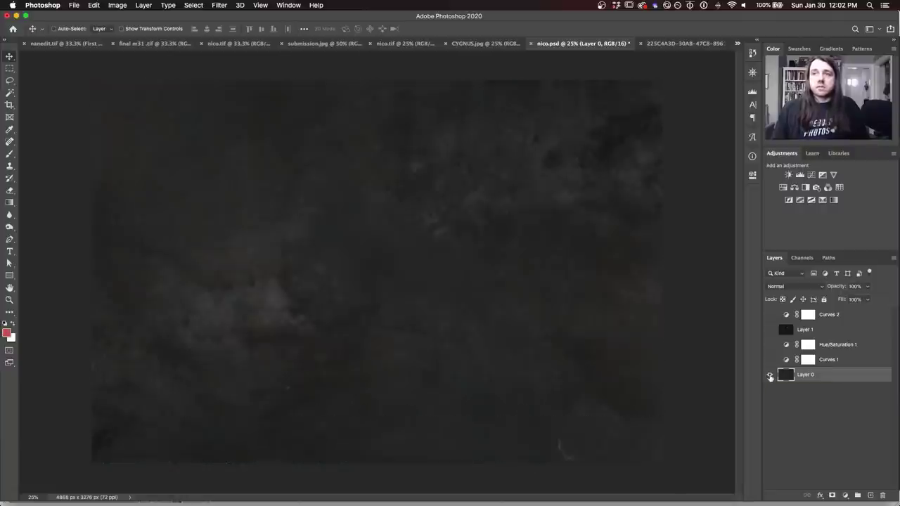
{"action": "left_click", "coordinate": [769, 359]}
{"action": "left_click", "coordinate": [769, 345]}
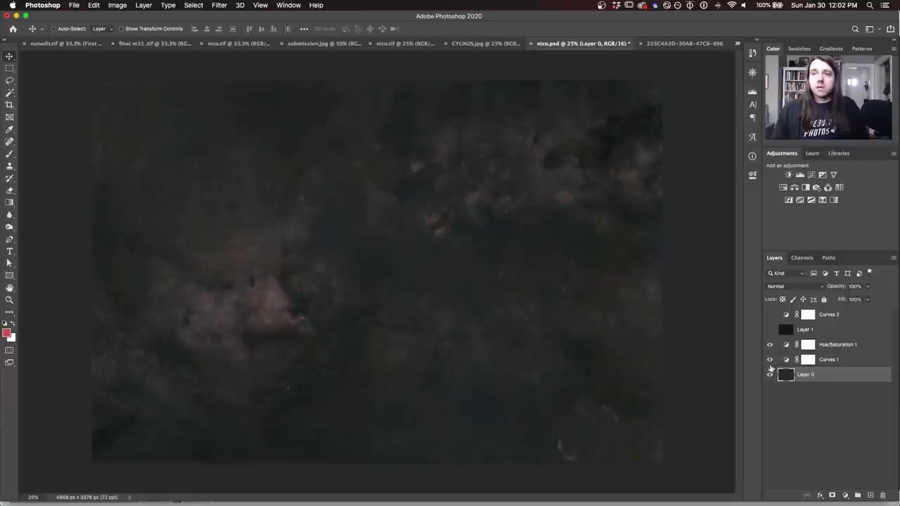
{"action": "left_click", "coordinate": [769, 330]}
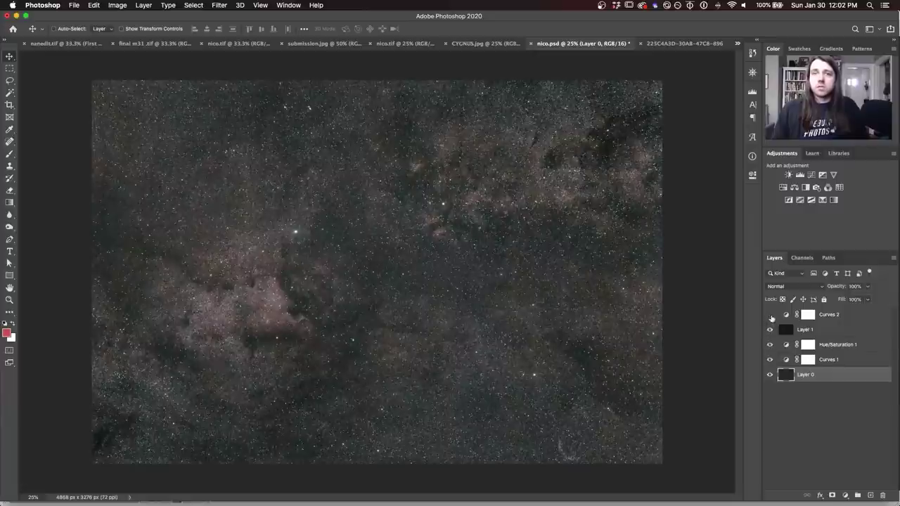
{"action": "left_click", "coordinate": [820, 330]}
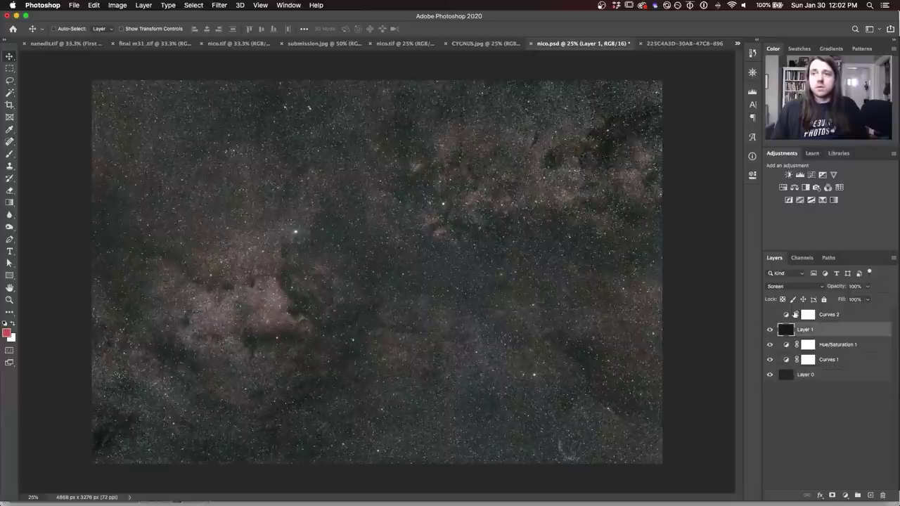
{"action": "left_click", "coordinate": [769, 315]}
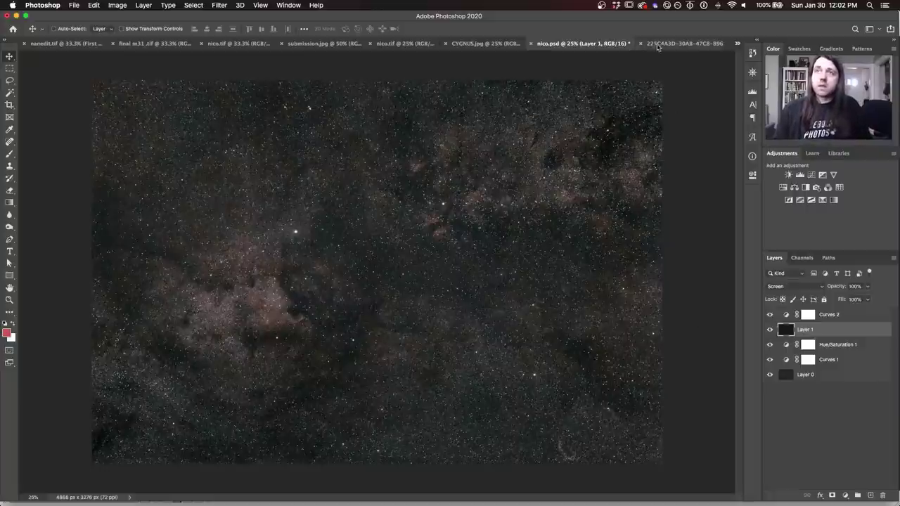
Review the 225C4A3D nebula JPEG, and examine the reprocessed NGC7000 nico.psd with its histogram displayed
{"action": "left_click", "coordinate": [678, 44]}
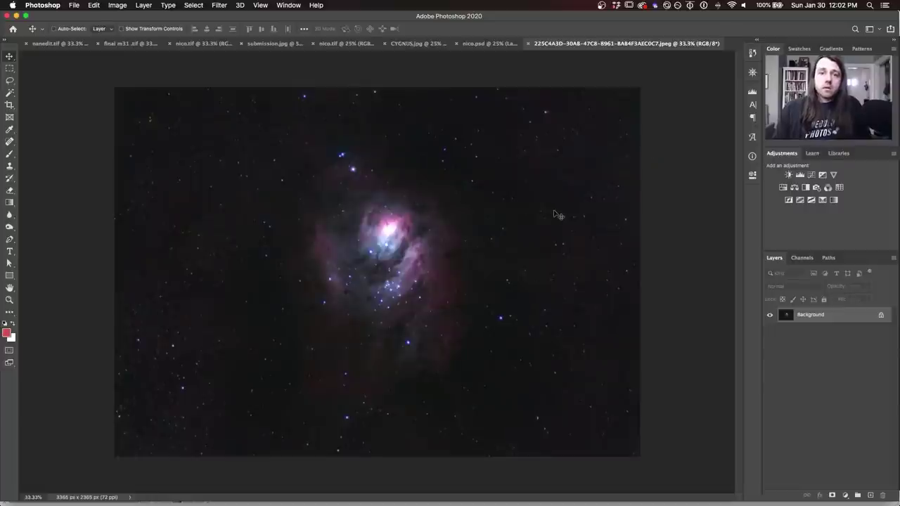
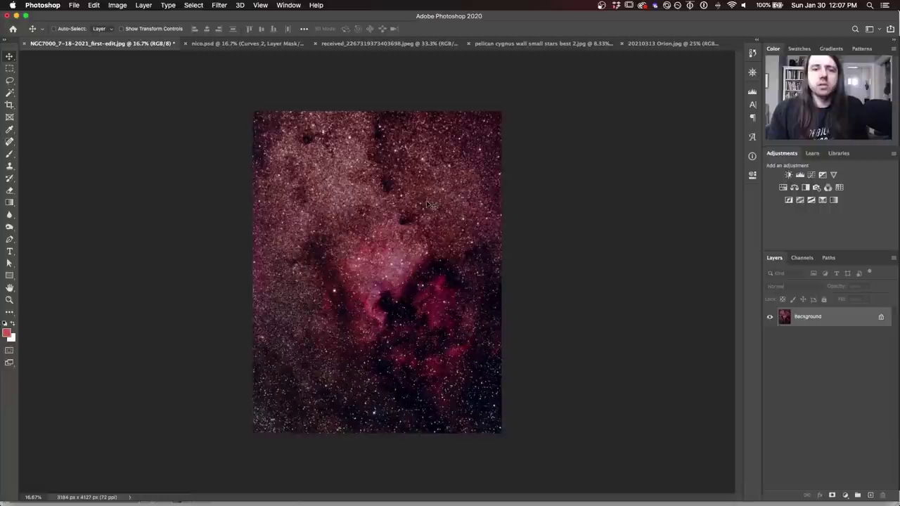
{"action": "left_click", "coordinate": [218, 43]}
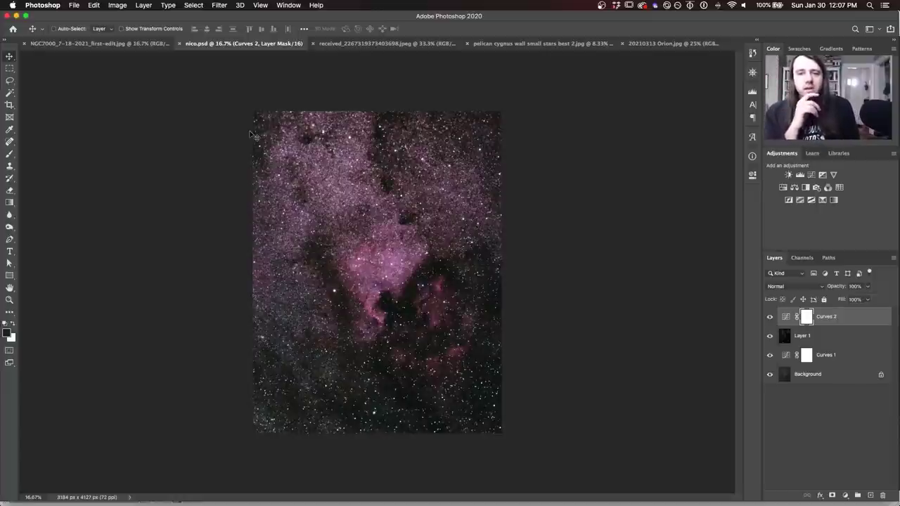
{"action": "left_click", "coordinate": [752, 91]}
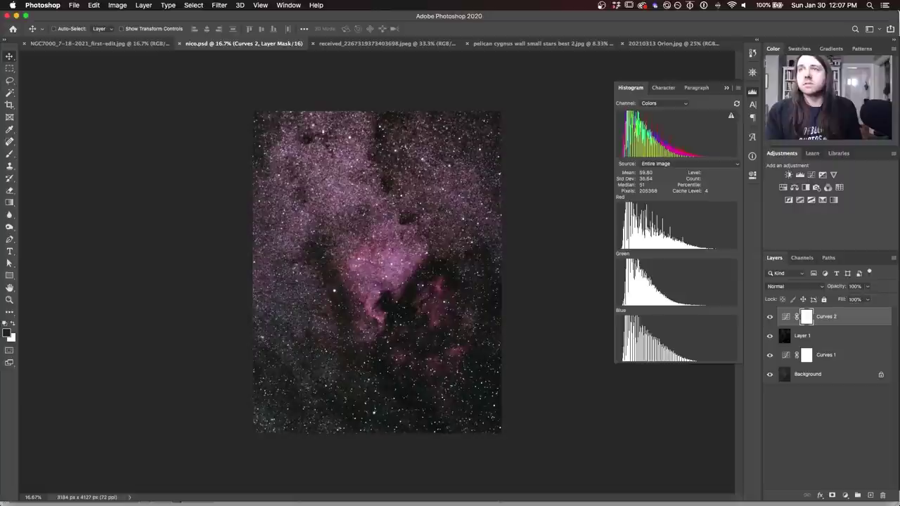
Inspect the reprocessed nico.psd with the histogram hidden and shown, and switch to the next open image
{"action": "left_click", "coordinate": [752, 92]}
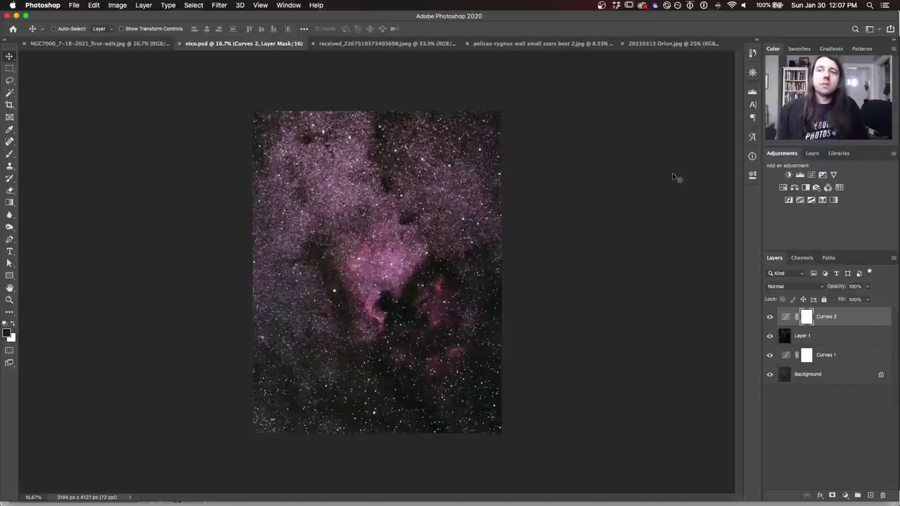
{"action": "left_click", "coordinate": [752, 92]}
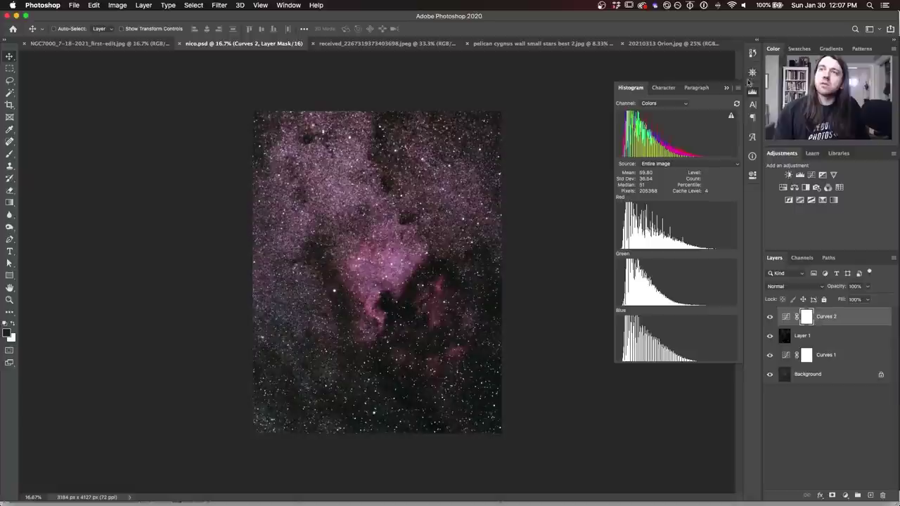
{"action": "left_click", "coordinate": [752, 94]}
{"action": "key", "text": "ctrl+Tab"}
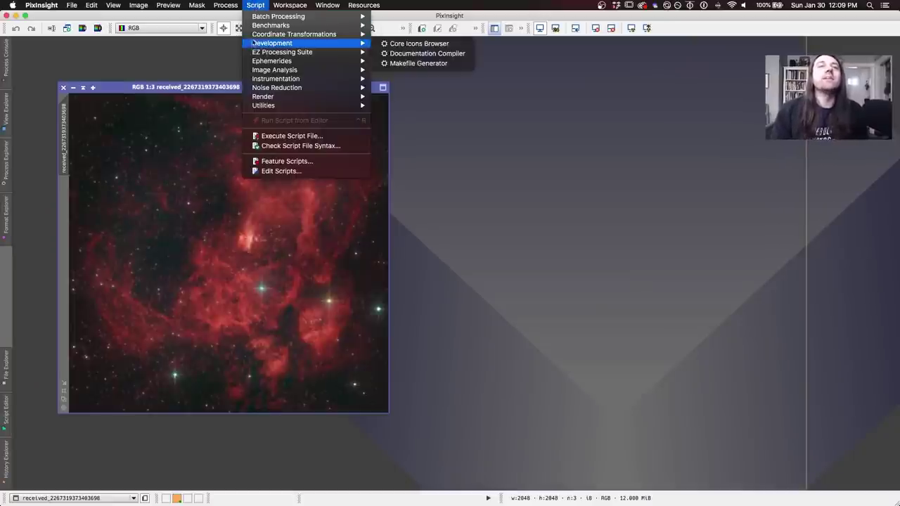
In PixInsight, run the ColorMask script on the red nebula image to build a chrominance mask of the Red range, hue 300 to 60, strength 1.0
{"action": "mouse_move", "coordinate": [264, 26]}
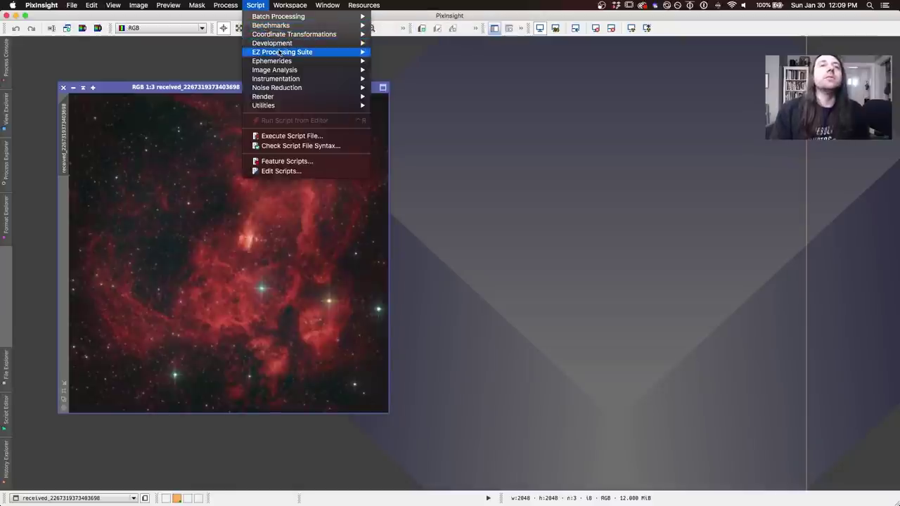
{"action": "mouse_move", "coordinate": [280, 61]}
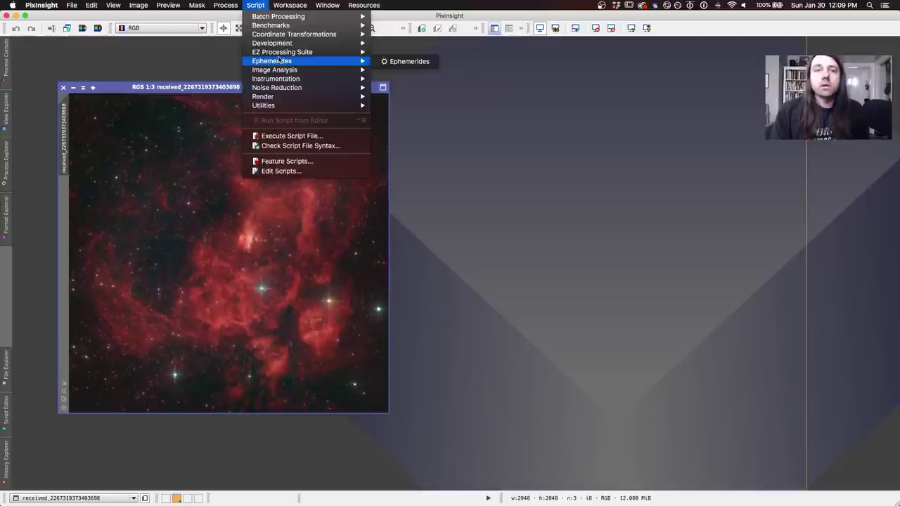
{"action": "mouse_move", "coordinate": [278, 106]}
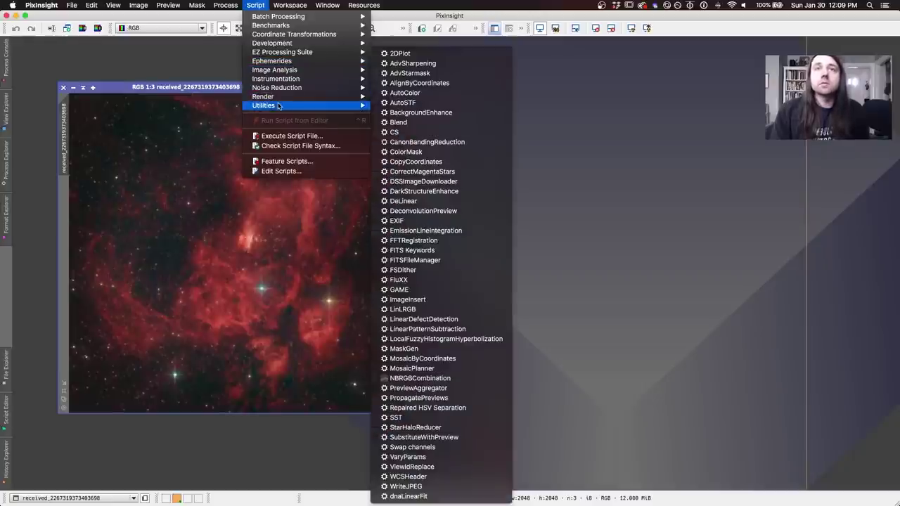
{"action": "left_click", "coordinate": [415, 153]}
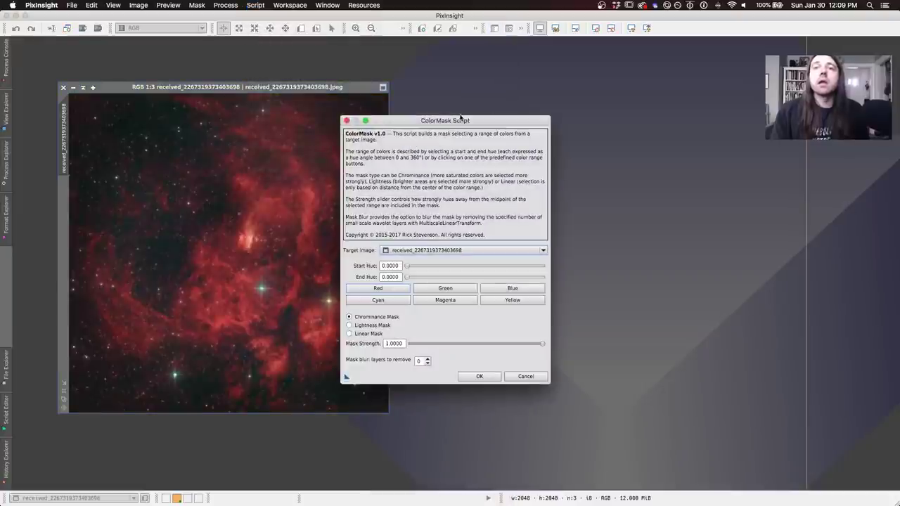
{"action": "left_click_drag", "start_coordinate": [464, 118], "coordinate": [584, 61]}
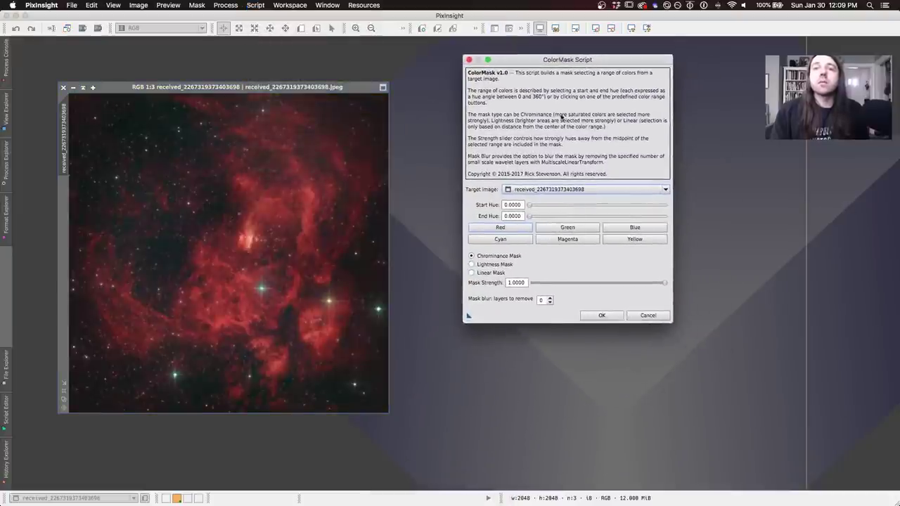
{"action": "left_click", "coordinate": [499, 227]}
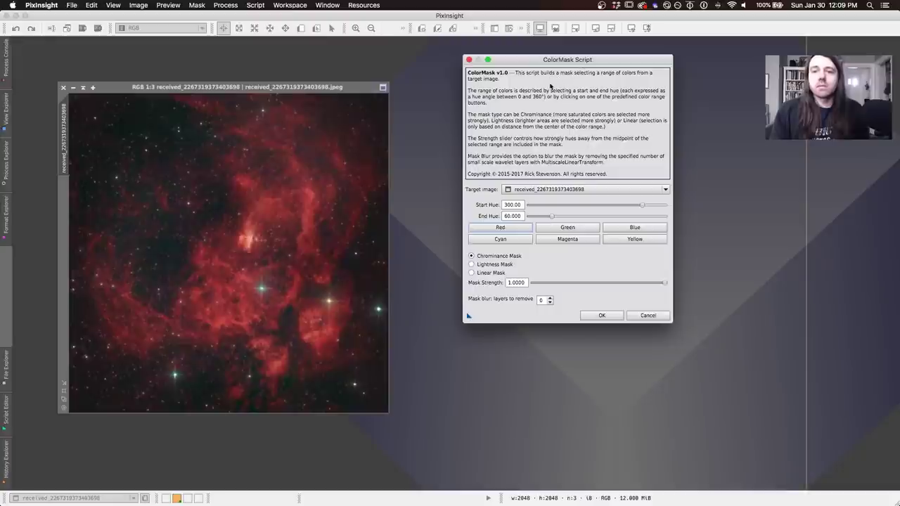
{"action": "left_click_drag", "start_coordinate": [555, 65], "coordinate": [672, 78]}
{"action": "left_click", "coordinate": [714, 327]}
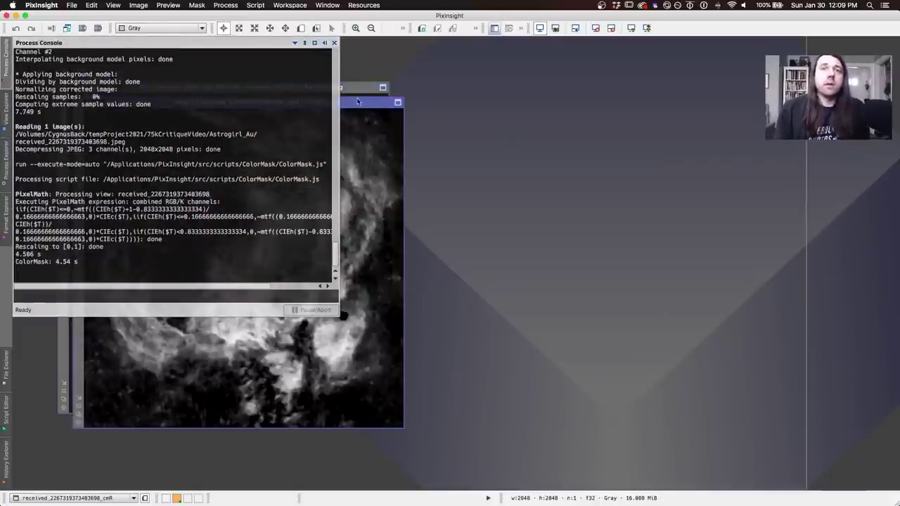
Apply the grayscale color mask to the RGB nebula image, hide its red overlay, and place the mask image clear of the nebula
{"action": "left_click_drag", "start_coordinate": [355, 105], "coordinate": [673, 71]}
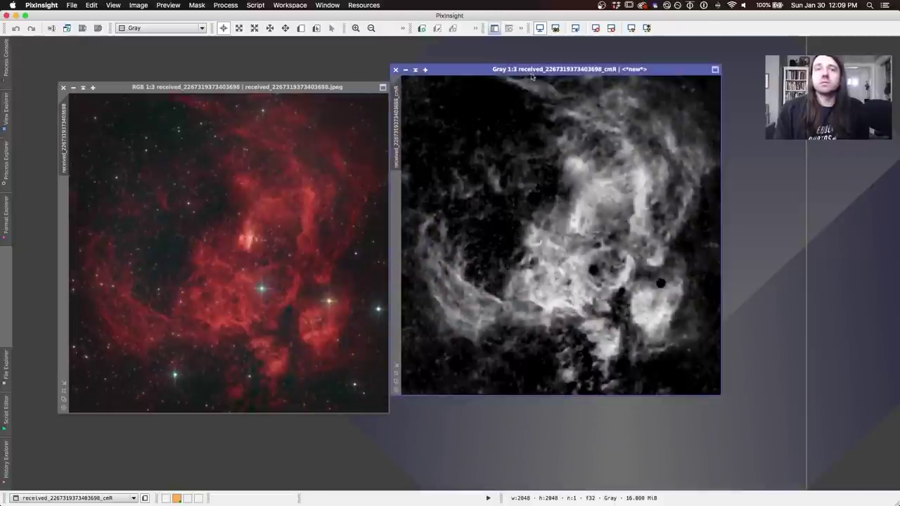
{"action": "mouse_move", "coordinate": [397, 102]}
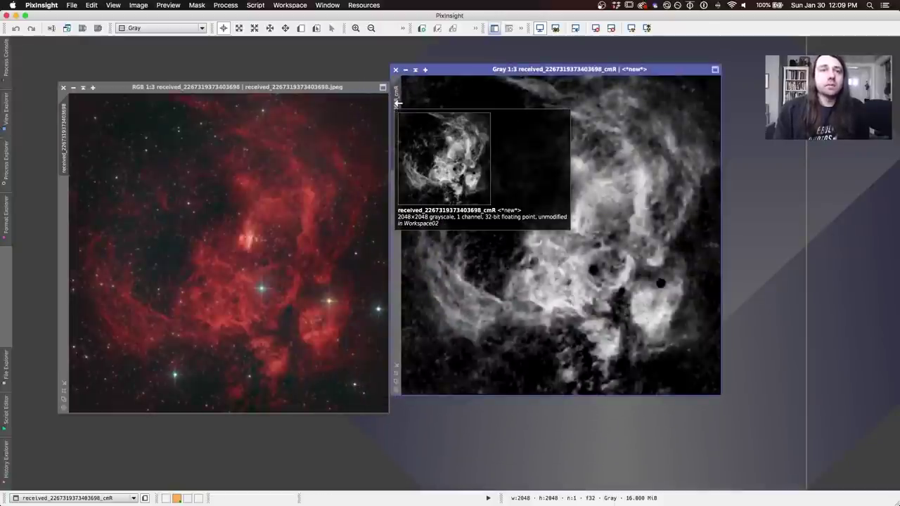
{"action": "left_click_drag", "start_coordinate": [398, 102], "coordinate": [68, 186]}
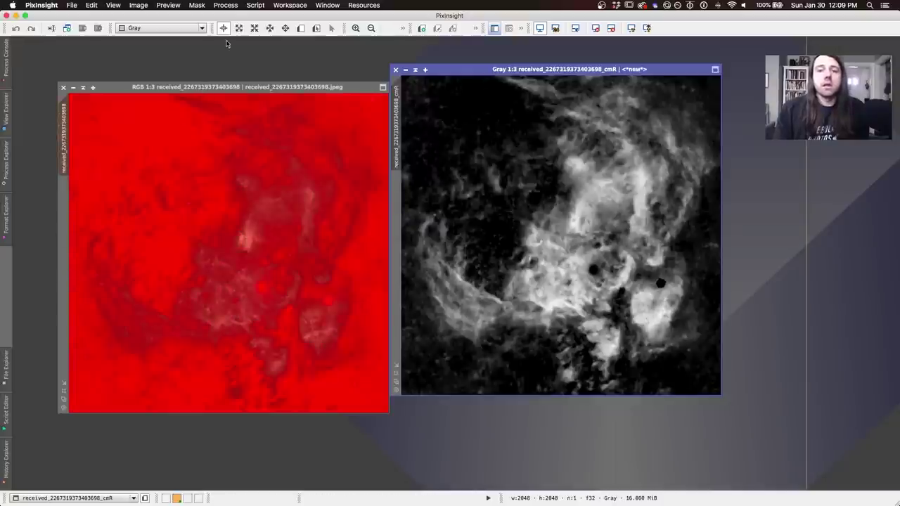
{"action": "left_click", "coordinate": [197, 5]}
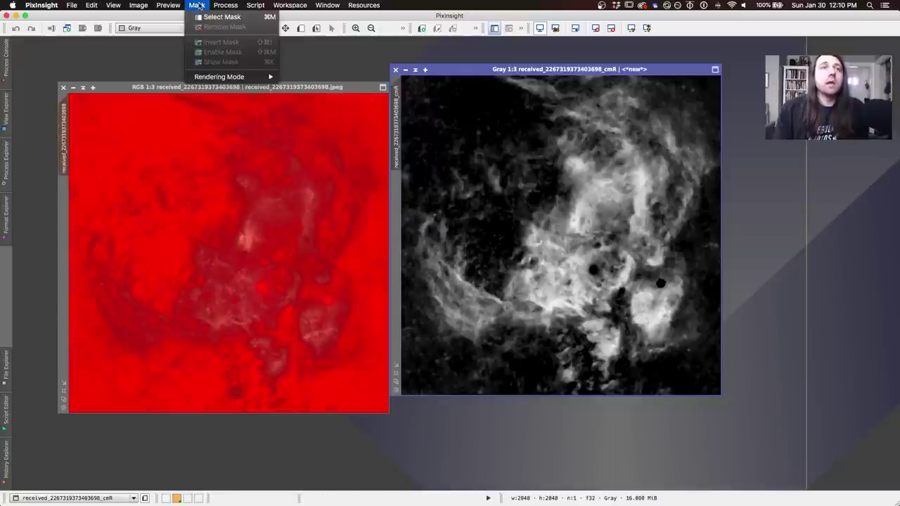
{"action": "left_click", "coordinate": [200, 6]}
{"action": "left_click", "coordinate": [191, 88]}
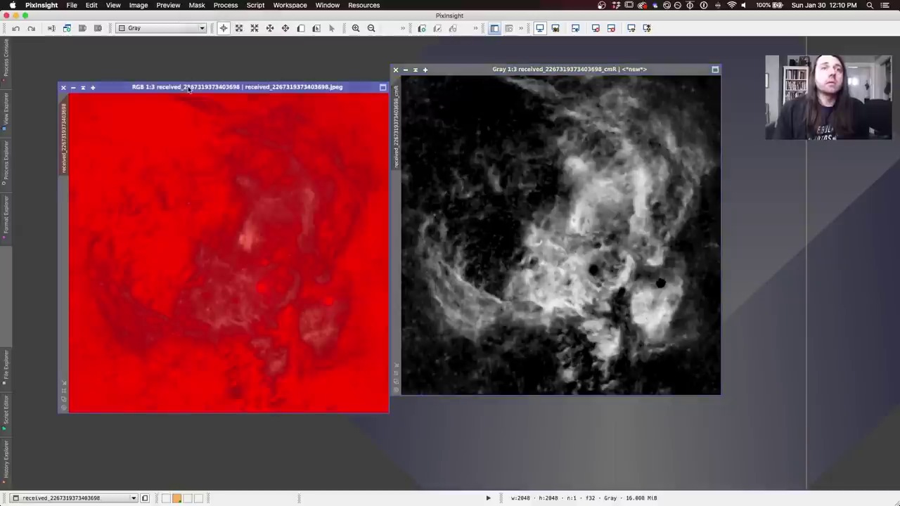
{"action": "left_click", "coordinate": [203, 6]}
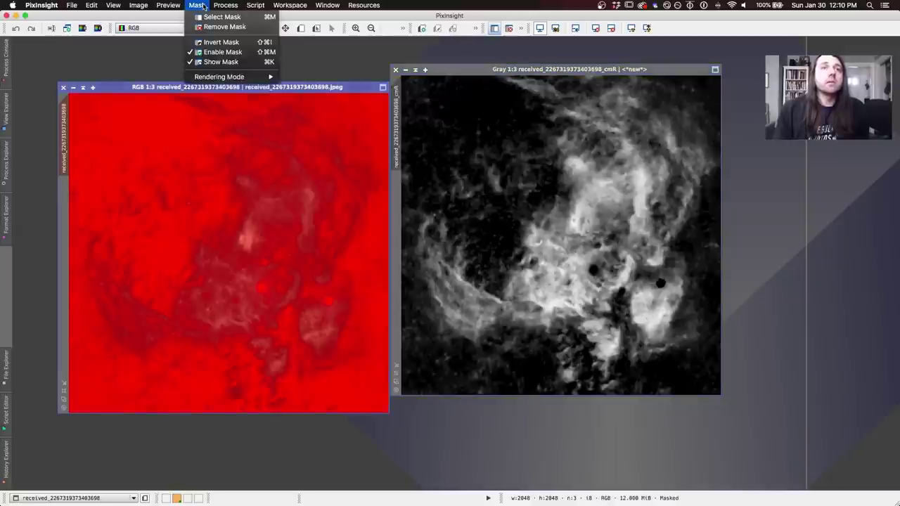
{"action": "left_click", "coordinate": [203, 63]}
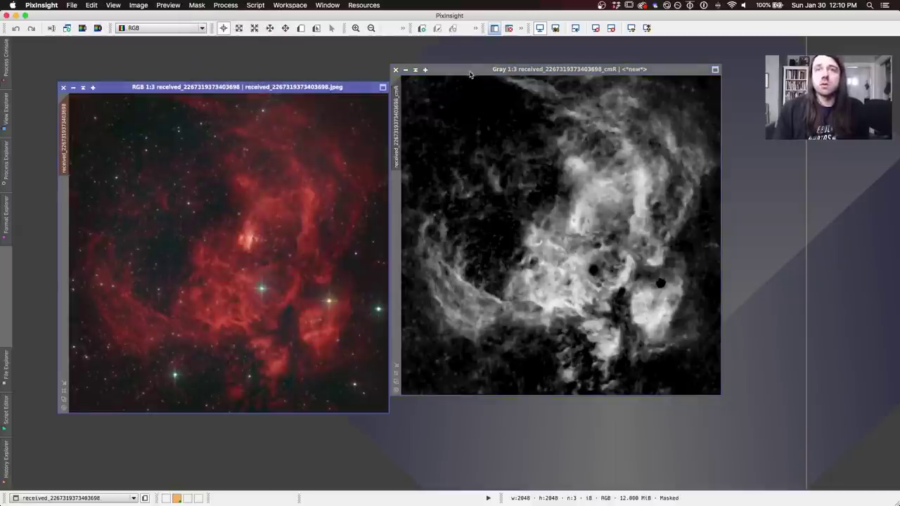
{"action": "left_click_drag", "start_coordinate": [472, 71], "coordinate": [555, 73]}
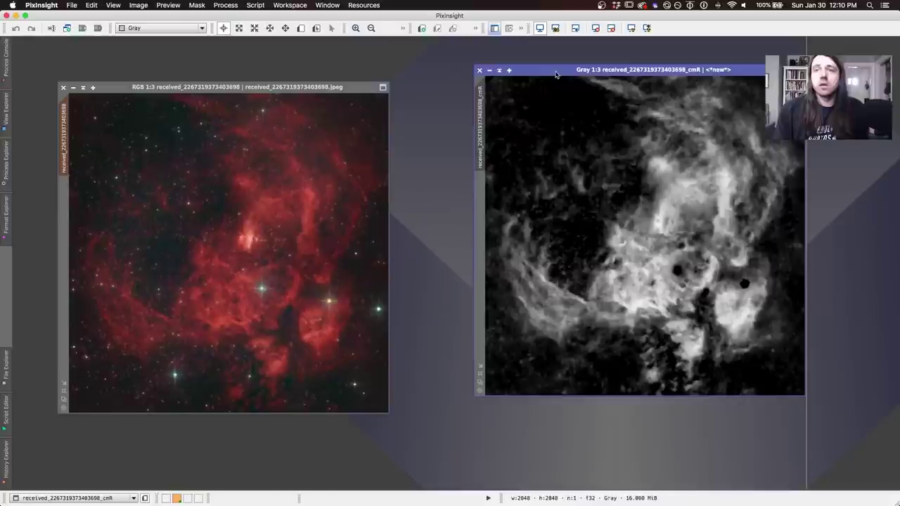
Open the CurvesTransformation process and reset its RGB/K curve to a straight line
{"action": "left_click", "coordinate": [227, 5]}
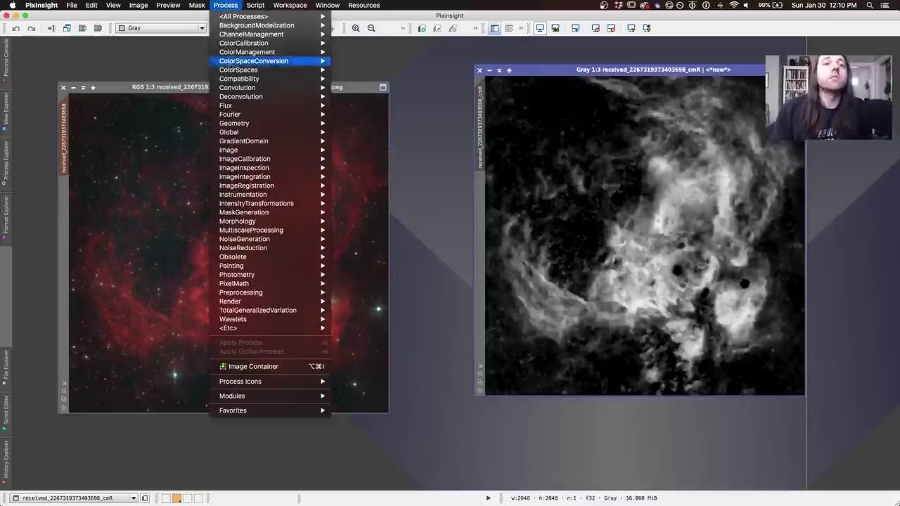
{"action": "mouse_move", "coordinate": [262, 186]}
{"action": "mouse_move", "coordinate": [267, 203]}
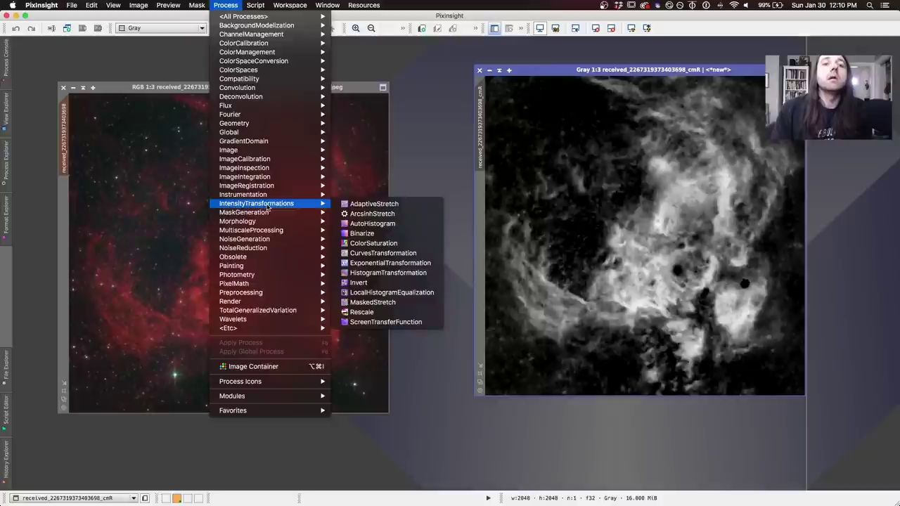
{"action": "left_click", "coordinate": [374, 254]}
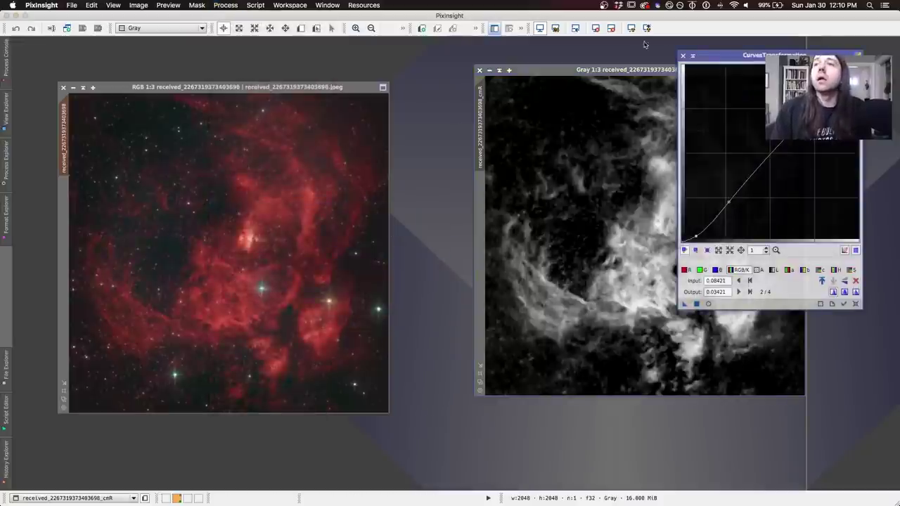
{"action": "left_click_drag", "start_coordinate": [719, 56], "coordinate": [445, 62]}
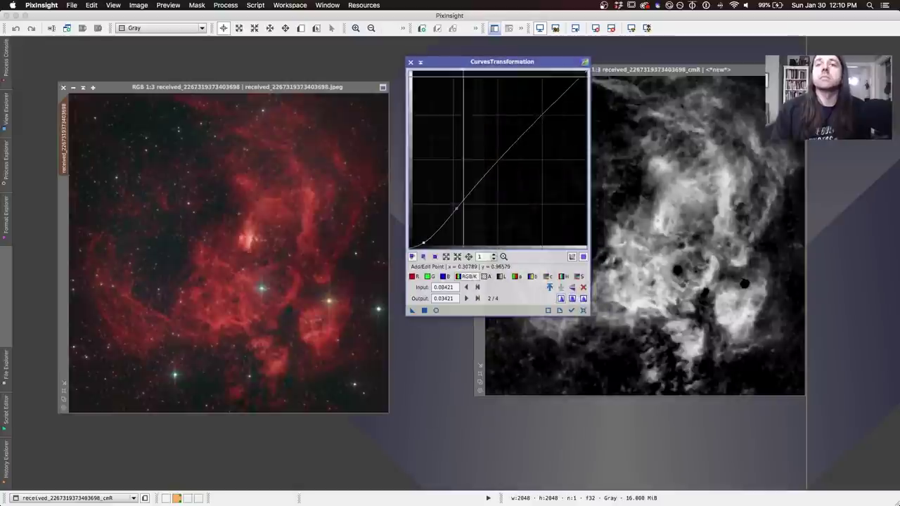
{"action": "left_click", "coordinate": [582, 312]}
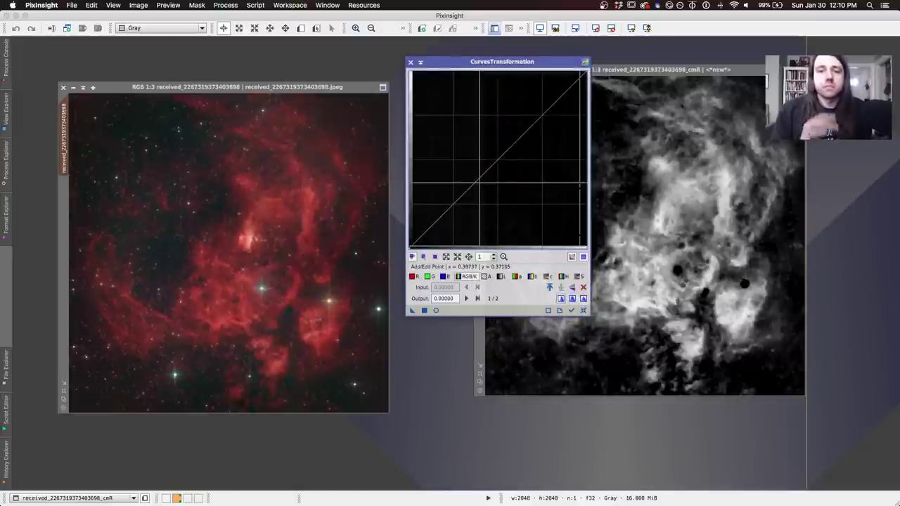
Select the blue channel for the curve and open a real-time preview of the RGB nebula image
{"action": "left_click", "coordinate": [444, 277]}
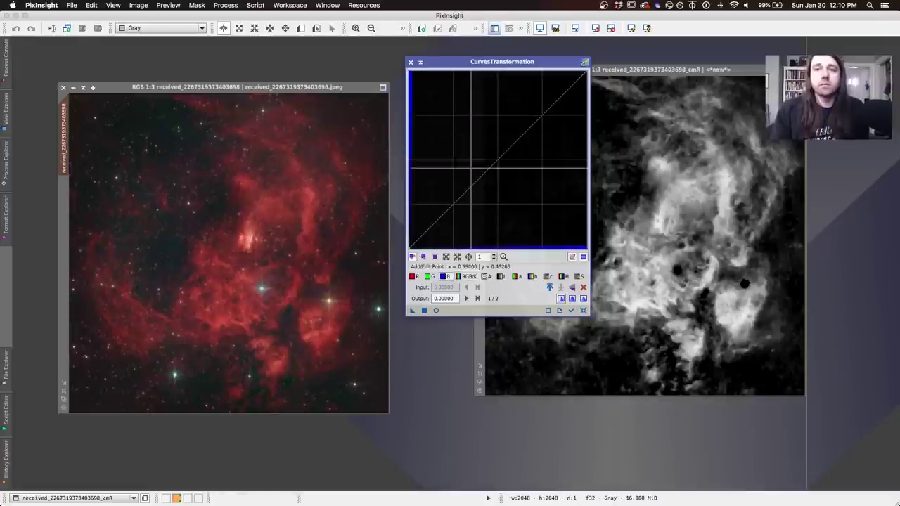
{"action": "left_click", "coordinate": [436, 310]}
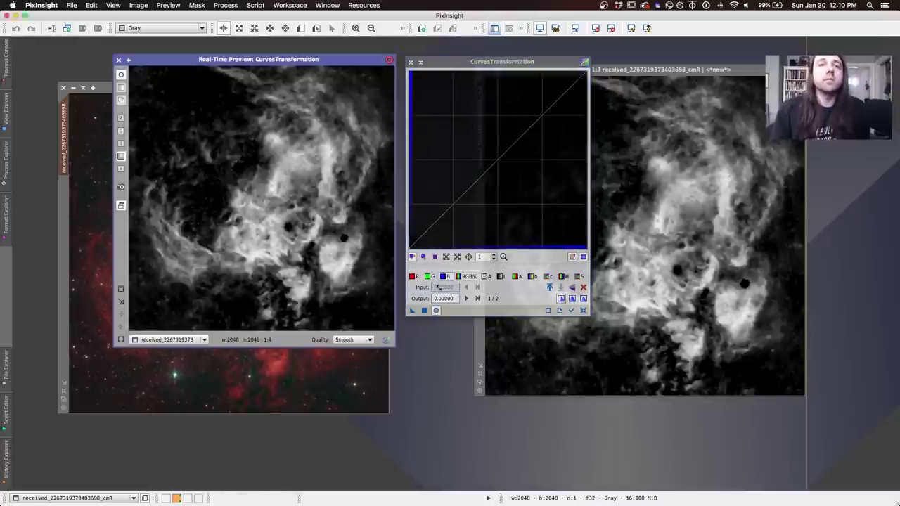
{"action": "left_click", "coordinate": [118, 60]}
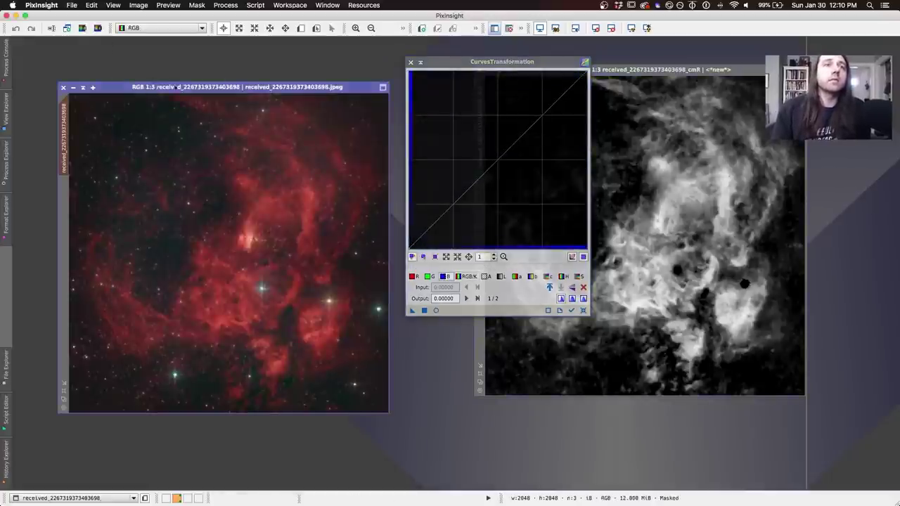
{"action": "left_click", "coordinate": [436, 310]}
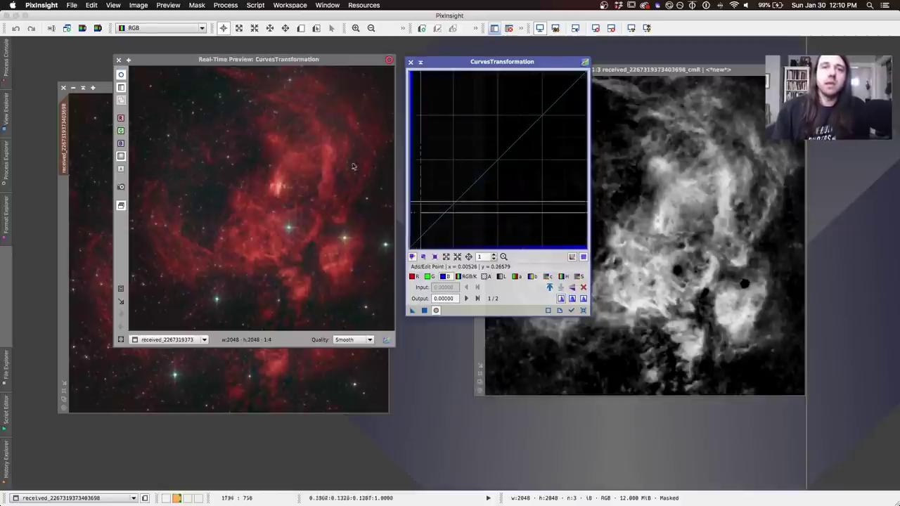
Raise the blue curve with a point at input 0.22632, output 0.34474, and apply it to the masked nebula image
{"action": "left_click", "coordinate": [453, 192]}
{"action": "left_click_drag", "start_coordinate": [453, 193], "coordinate": [450, 188]}
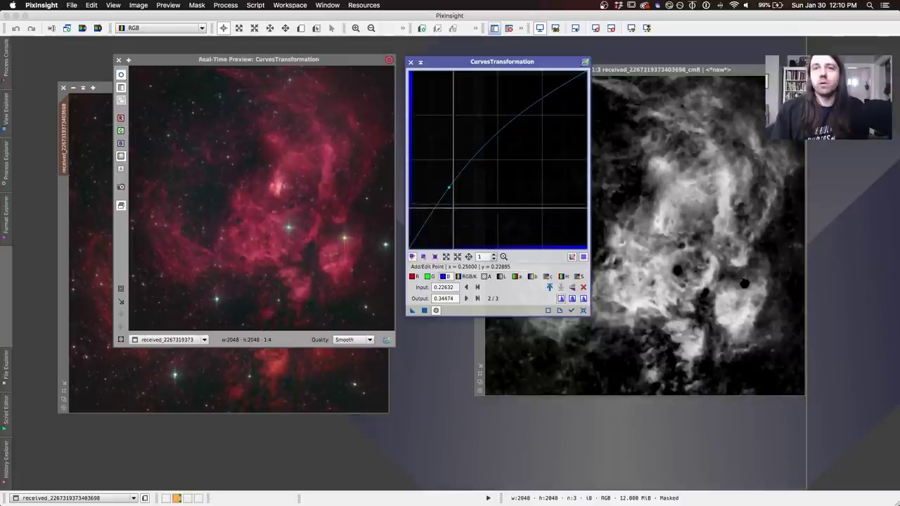
{"action": "left_click_drag", "start_coordinate": [452, 59], "coordinate": [638, 57]}
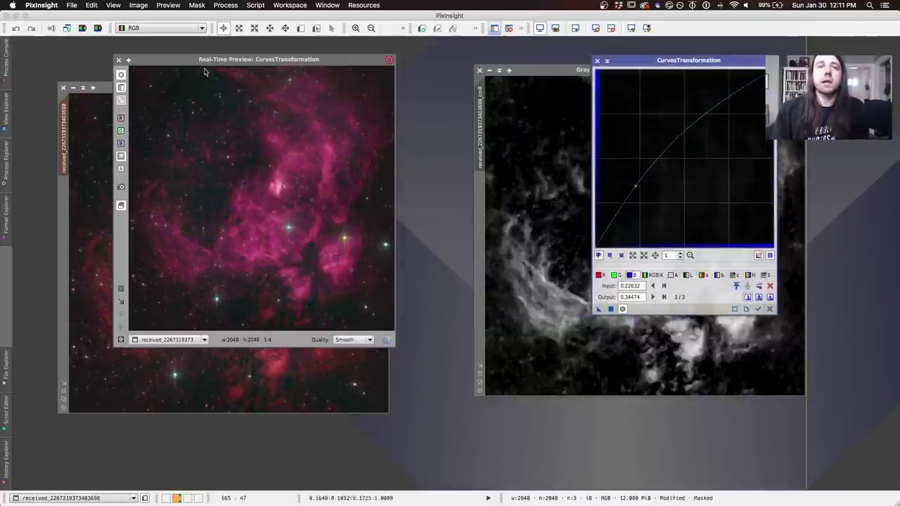
Close the real-time preview and CurvesTransformation, and compare the nebula before and after by undoing and redoing the blue curve
{"action": "left_click", "coordinate": [118, 60]}
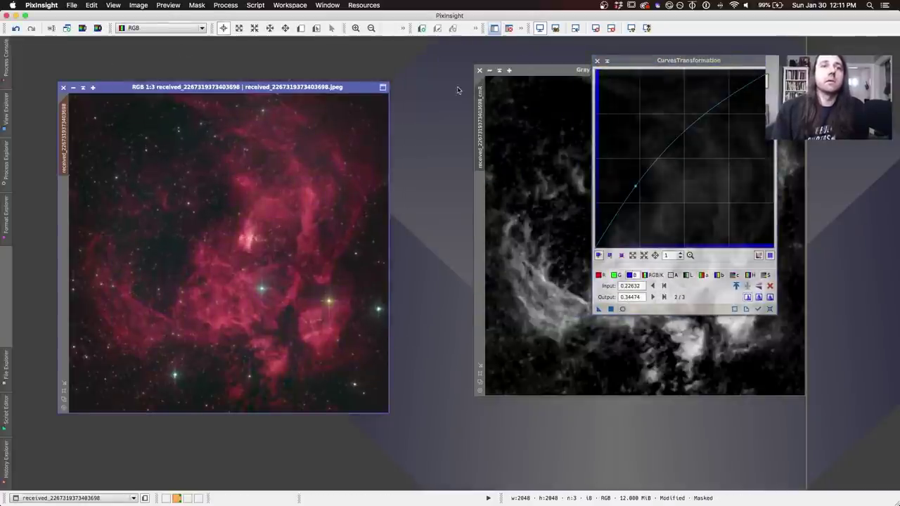
{"action": "left_click", "coordinate": [597, 61]}
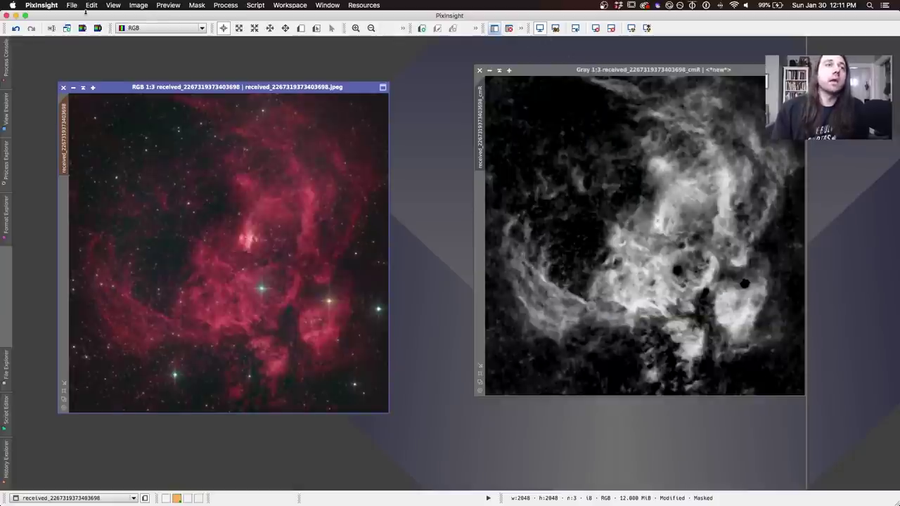
{"action": "left_click", "coordinate": [15, 28]}
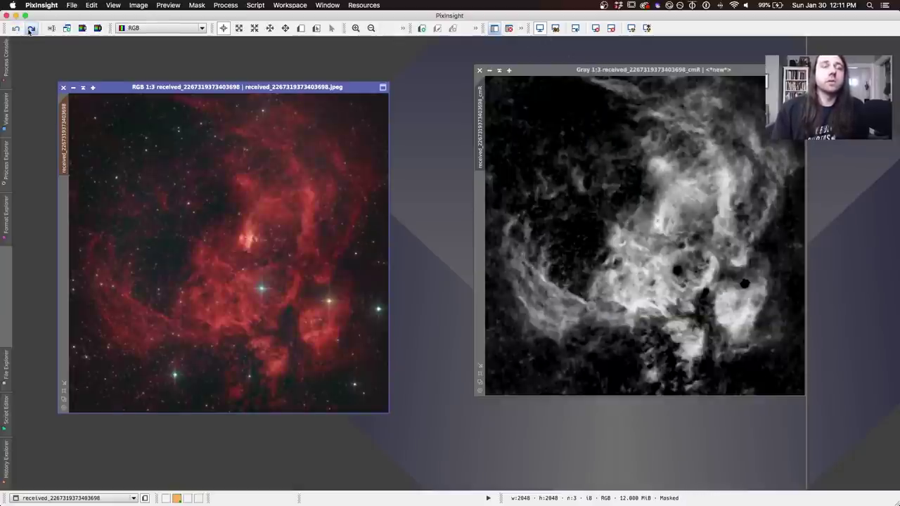
{"action": "left_click", "coordinate": [30, 28]}
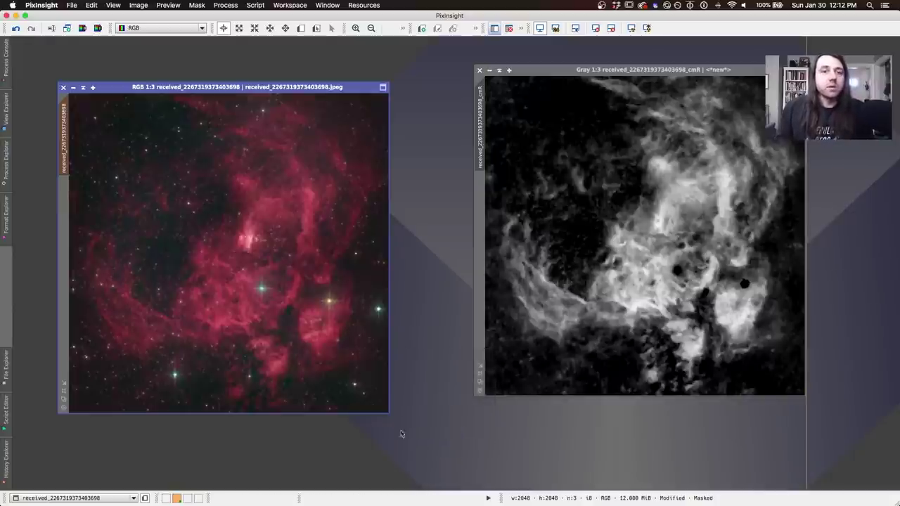
Switch to Photoshop and examine the pelican cygnus wall small stars best 2.jpg image at a higher magnification
{"action": "key", "text": "super+Tab"}
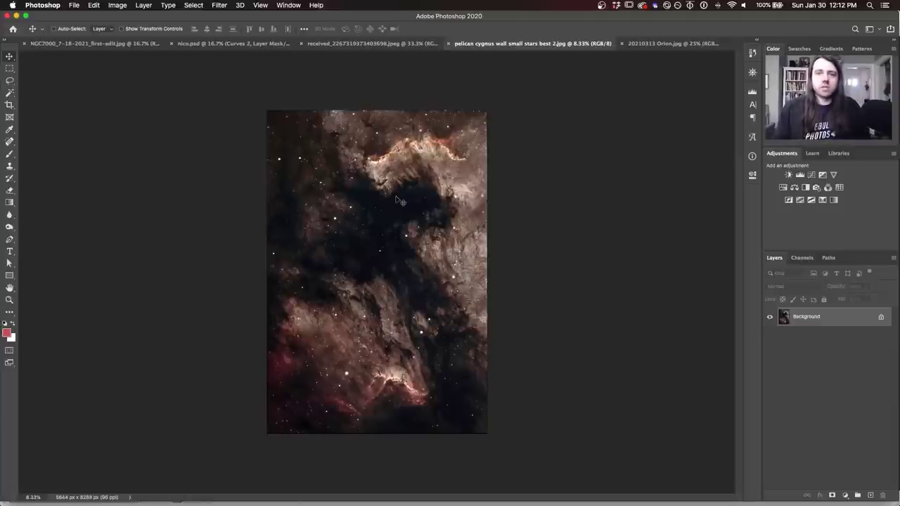
{"action": "key", "text": "super+plus"}
{"action": "key", "text": "super+plus"}
{"action": "key", "text": "super+plus"}
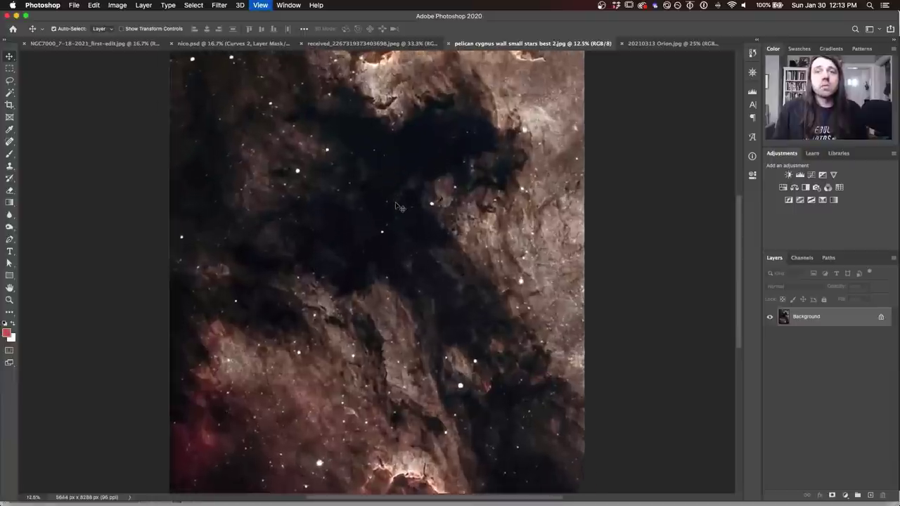
Examine the stars and dark lanes of the pelican cygnus wall image at 66.7% and return to an overview of the whole frame
{"action": "key", "text": "super+plus"}
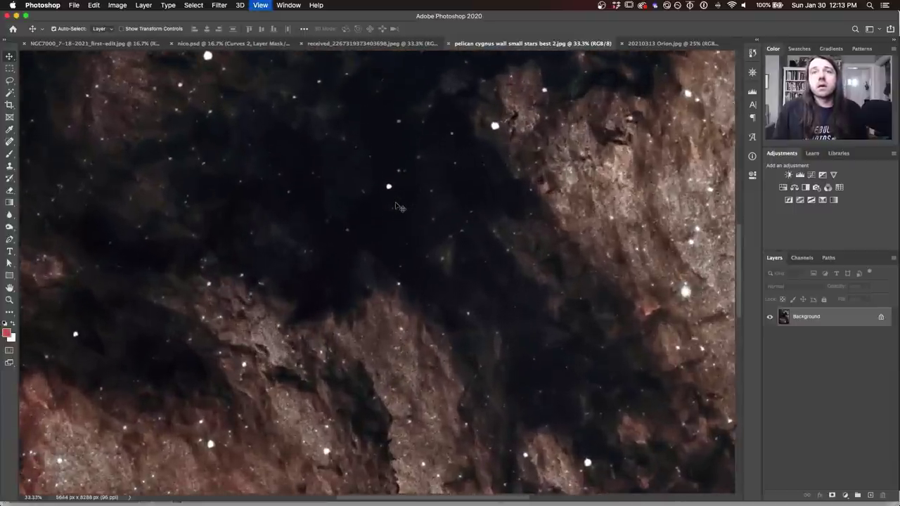
{"action": "key", "text": "super+plus"}
{"action": "key", "text": "super+plus"}
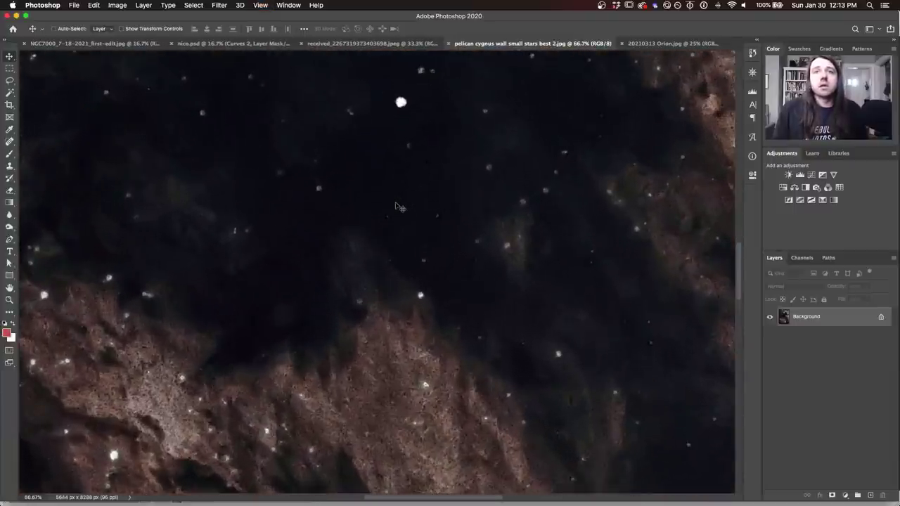
{"action": "scroll", "coordinate": [584, 98], "scroll_direction": "up", "scroll_amount": 10}
{"action": "scroll", "coordinate": [583, 98], "scroll_direction": "right", "scroll_amount": 5}
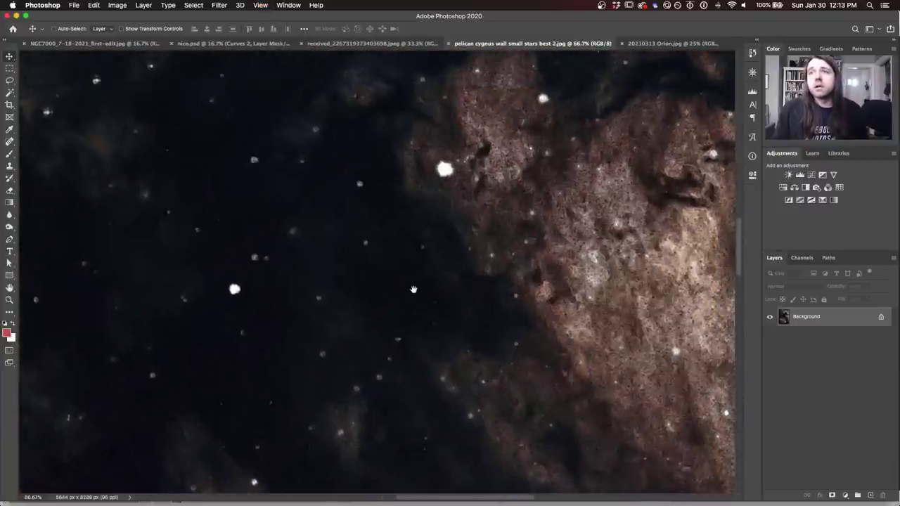
{"action": "scroll", "coordinate": [360, 183], "scroll_direction": "up", "scroll_amount": 5}
{"action": "scroll", "coordinate": [360, 183], "scroll_direction": "left", "scroll_amount": 5}
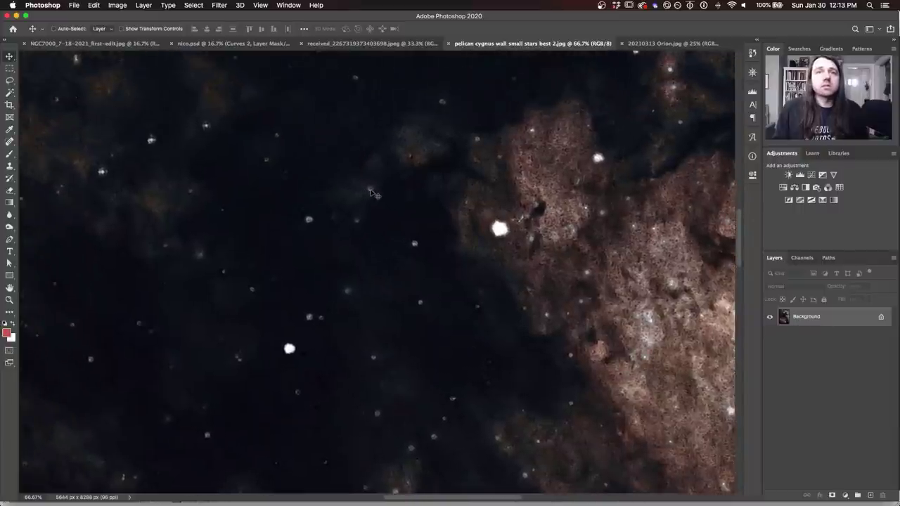
{"action": "key", "text": "super+minus"}
{"action": "key", "text": "super+minus"}
{"action": "key", "text": "super+minus"}
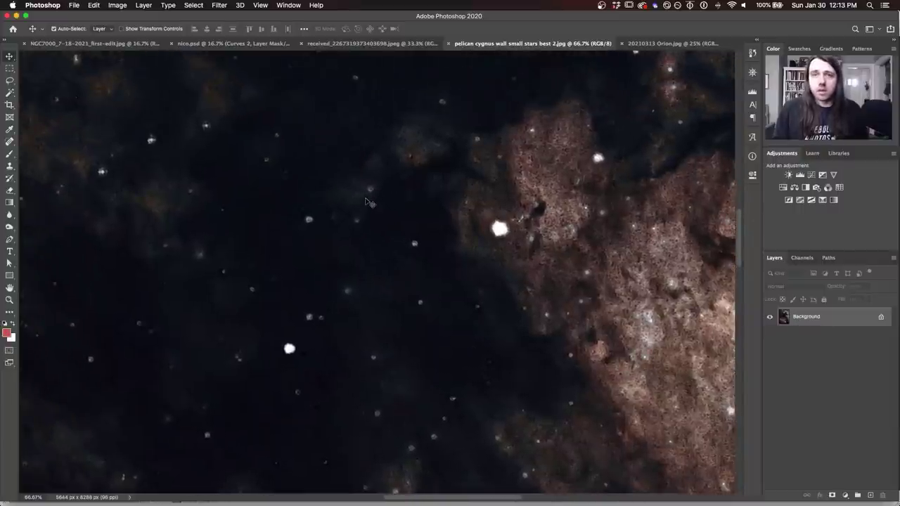
{"action": "key", "text": "super+minus"}
{"action": "key", "text": "super+minus"}
{"action": "key", "text": "super+minus"}
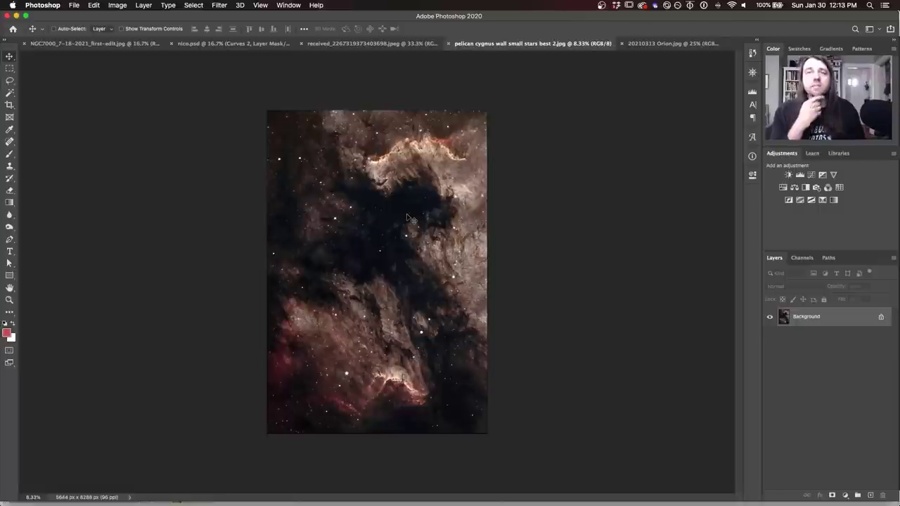
Switch to the 20210313 Orion.jpg image and enlarge the area around the belt stars to 200%
{"action": "key", "text": "ctrl+Tab"}
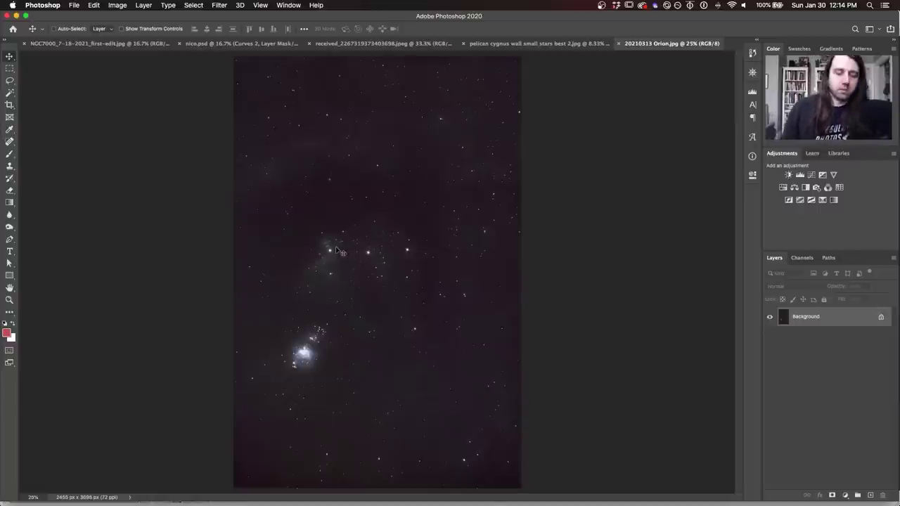
{"action": "key", "text": "super"}
{"action": "scroll", "coordinate": [340, 251], "scroll_direction": "up", "scroll_amount": 3}
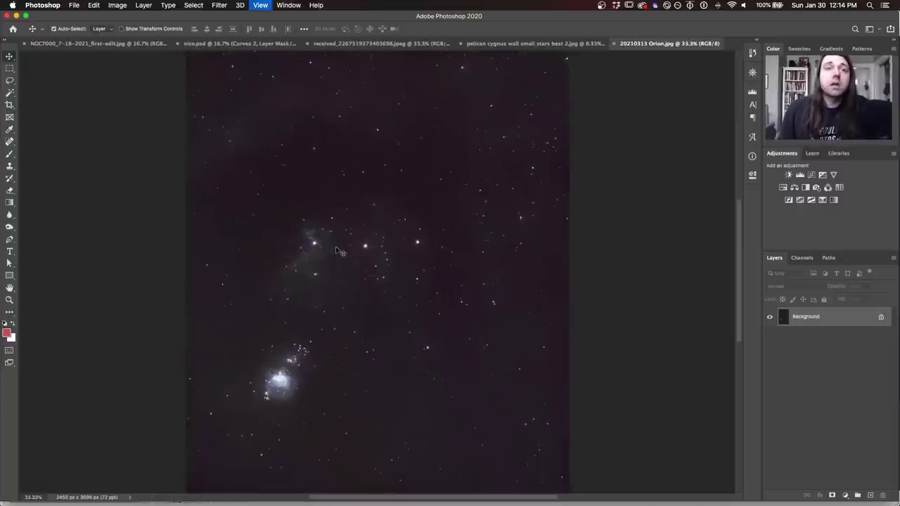
{"action": "scroll", "coordinate": [340, 251], "scroll_direction": "down", "scroll_amount": 3}
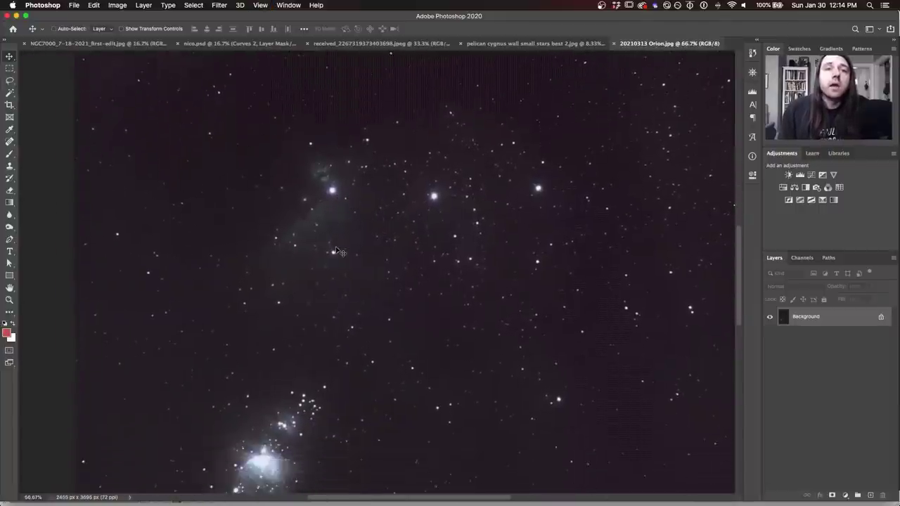
{"action": "key", "text": "super"}
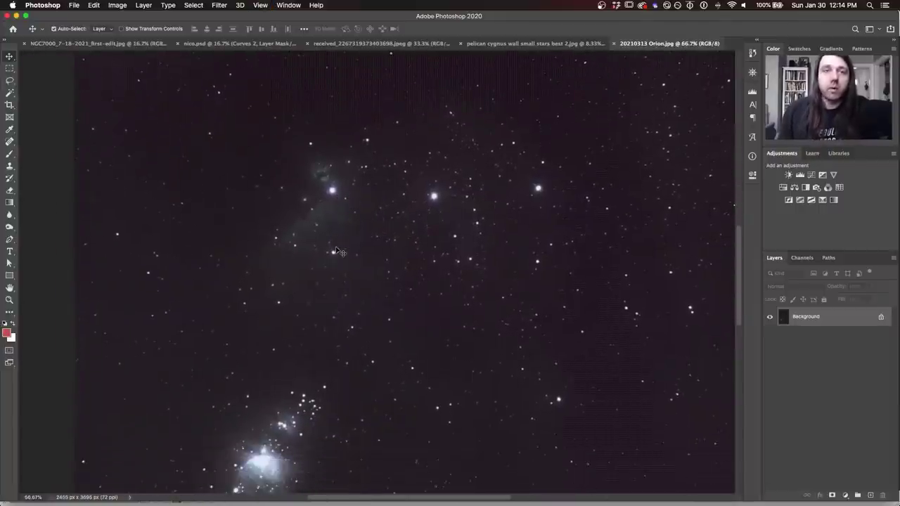
{"action": "scroll", "coordinate": [338, 251], "scroll_direction": "up", "scroll_amount": 4}
{"action": "scroll", "coordinate": [340, 251], "scroll_direction": "up", "scroll_amount": 5}
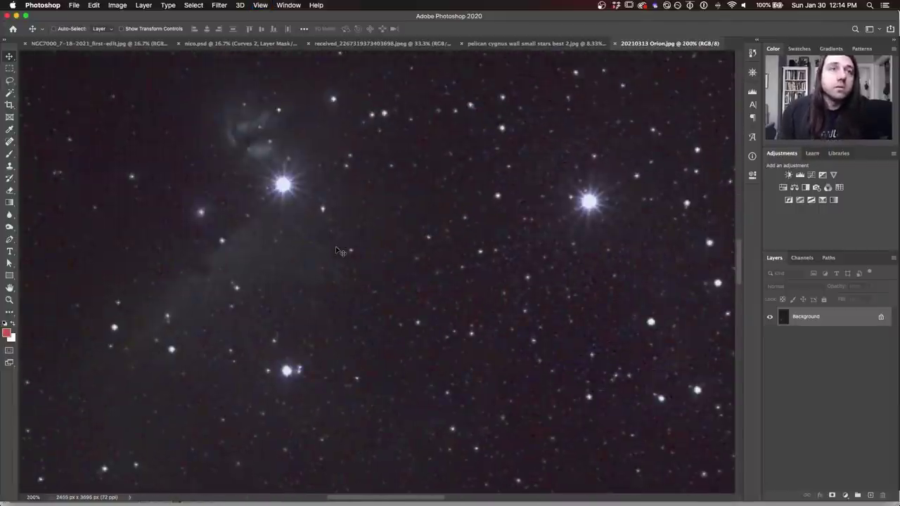
Examine the faint nebulosity and background noise around Orion's belt stars at 200%
{"action": "scroll", "coordinate": [338, 251], "scroll_direction": "down", "scroll_amount": 2}
{"action": "scroll", "coordinate": [338, 251], "scroll_direction": "left", "scroll_amount": 3}
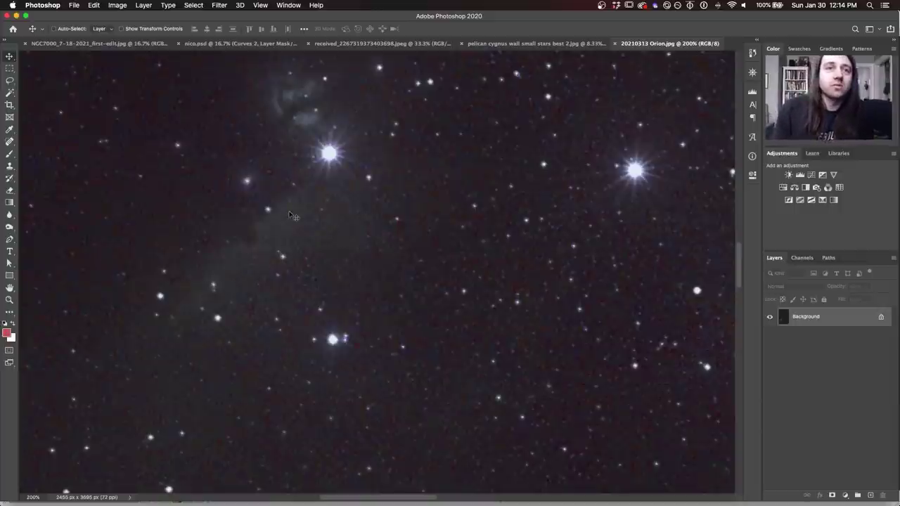
{"action": "scroll", "coordinate": [293, 216], "scroll_direction": "down", "scroll_amount": 5}
{"action": "scroll", "coordinate": [293, 216], "scroll_direction": "up", "scroll_amount": 4}
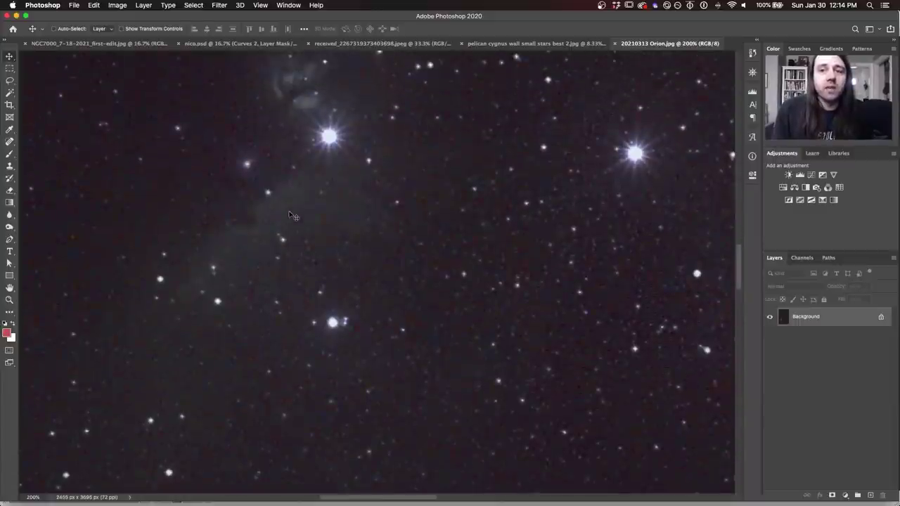
{"action": "scroll", "coordinate": [293, 216], "scroll_direction": "left", "scroll_amount": 3}
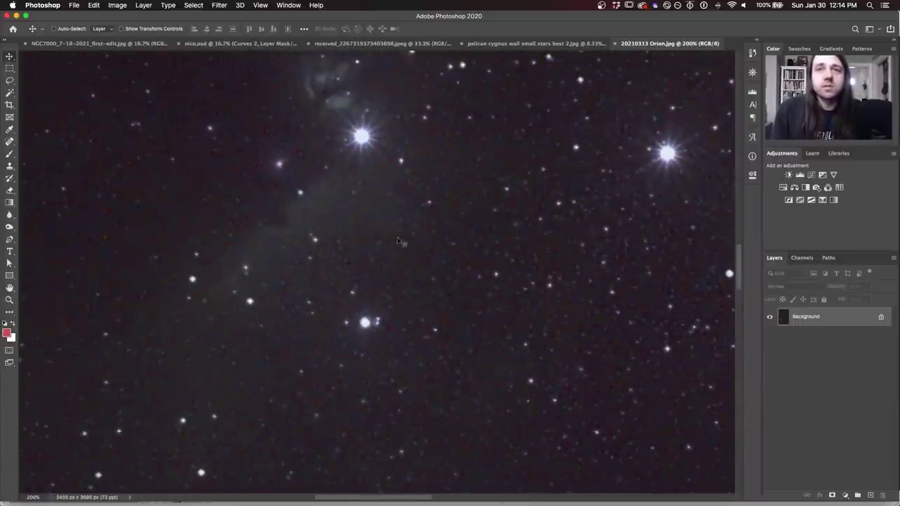
{"action": "scroll", "coordinate": [595, 256], "scroll_direction": "right", "scroll_amount": 7}
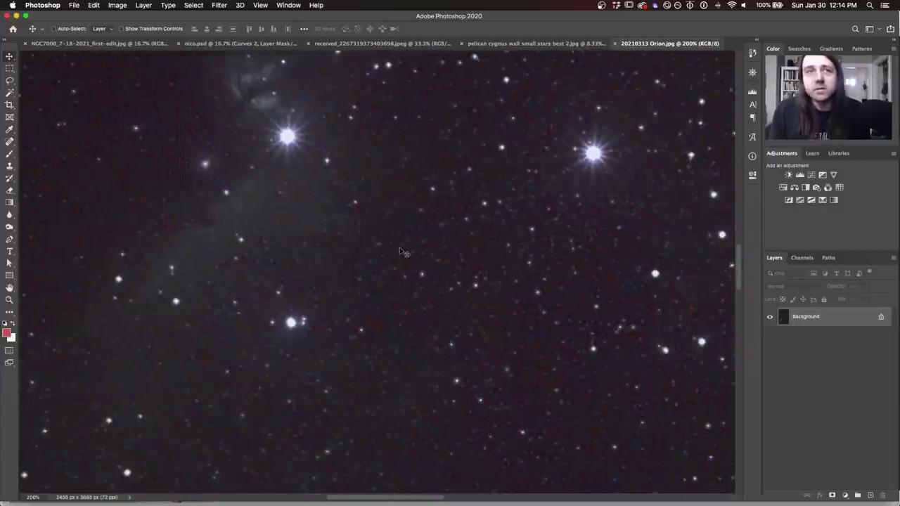
{"action": "scroll", "coordinate": [406, 251], "scroll_direction": "left", "scroll_amount": 7}
{"action": "scroll", "coordinate": [345, 204], "scroll_direction": "left", "scroll_amount": 2}
Inspect the dark background below the belt and out to the edge of the Orion image, and fit the image to the window
{"action": "scroll", "coordinate": [323, 214], "scroll_direction": "down", "scroll_amount": 5}
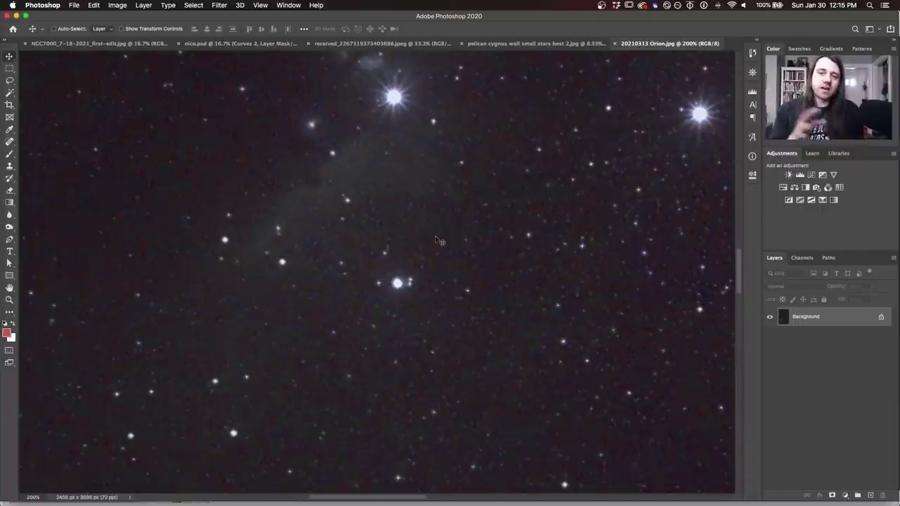
{"action": "scroll", "coordinate": [436, 240], "scroll_direction": "left", "scroll_amount": 8}
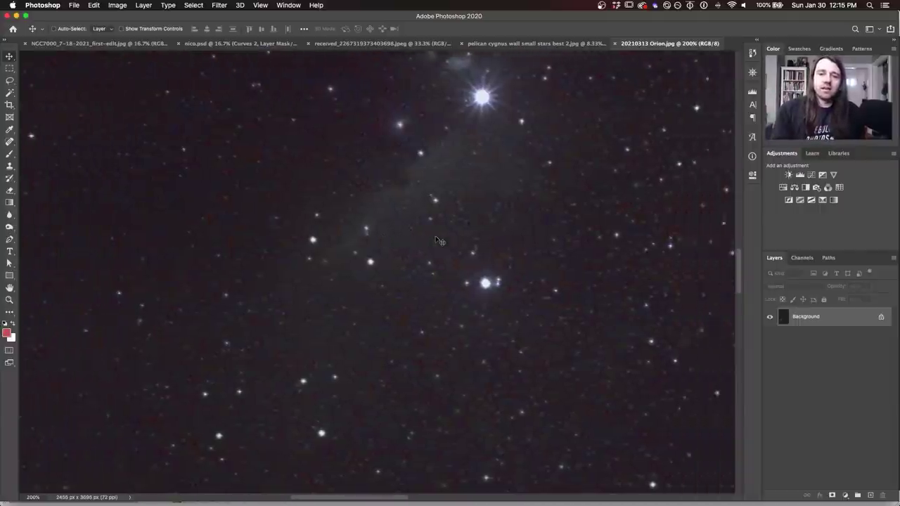
{"action": "scroll", "coordinate": [436, 240], "scroll_direction": "down", "scroll_amount": 5}
{"action": "scroll", "coordinate": [435, 240], "scroll_direction": "left", "scroll_amount": 5}
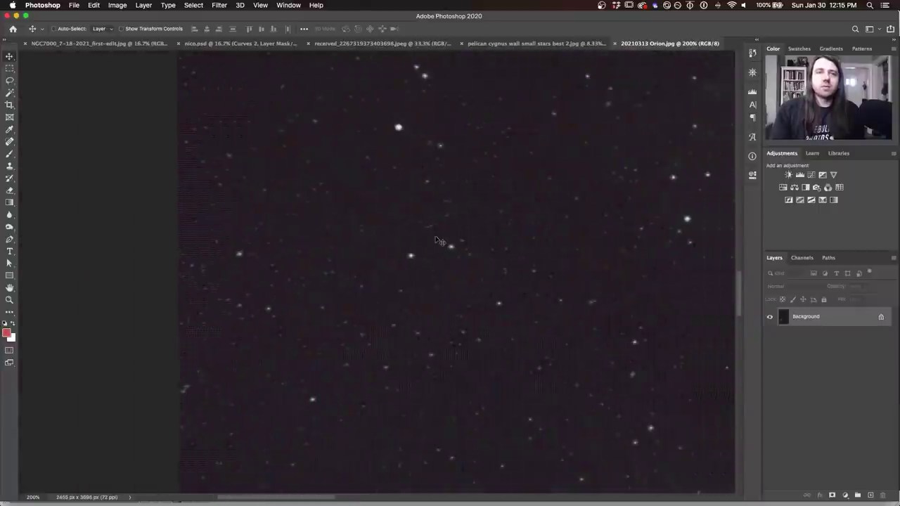
{"action": "scroll", "coordinate": [436, 240], "scroll_direction": "down", "scroll_amount": 5}
{"action": "scroll", "coordinate": [436, 240], "scroll_direction": "right", "scroll_amount": 5}
{"action": "scroll", "coordinate": [435, 241], "scroll_direction": "up", "scroll_amount": 10}
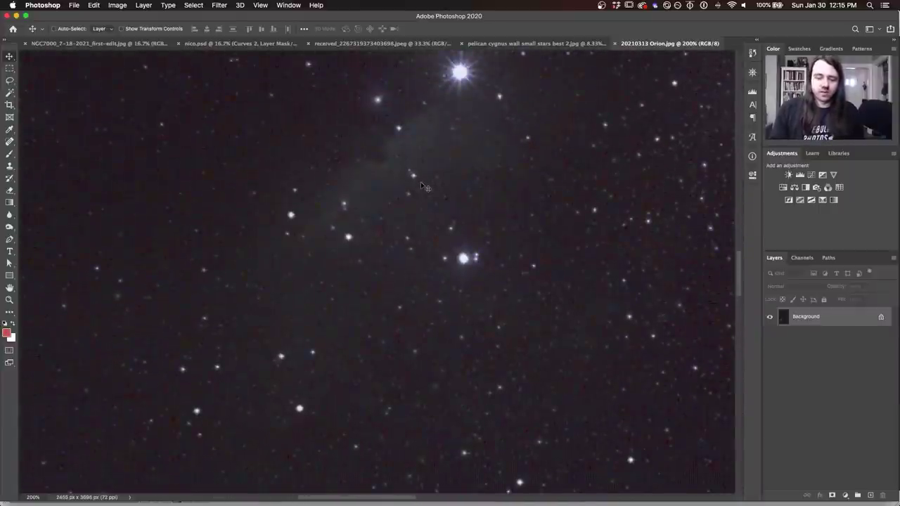
{"action": "key", "text": "super+0"}
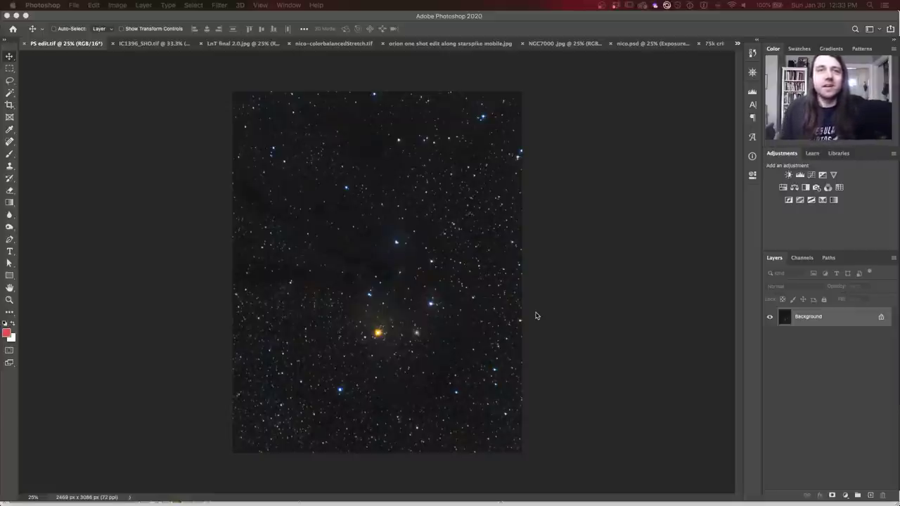
Switch to IC1396_SHO.tif, make the Hue/Saturation 1 layer visible and open its adjustment settings
{"action": "left_click", "coordinate": [140, 54]}
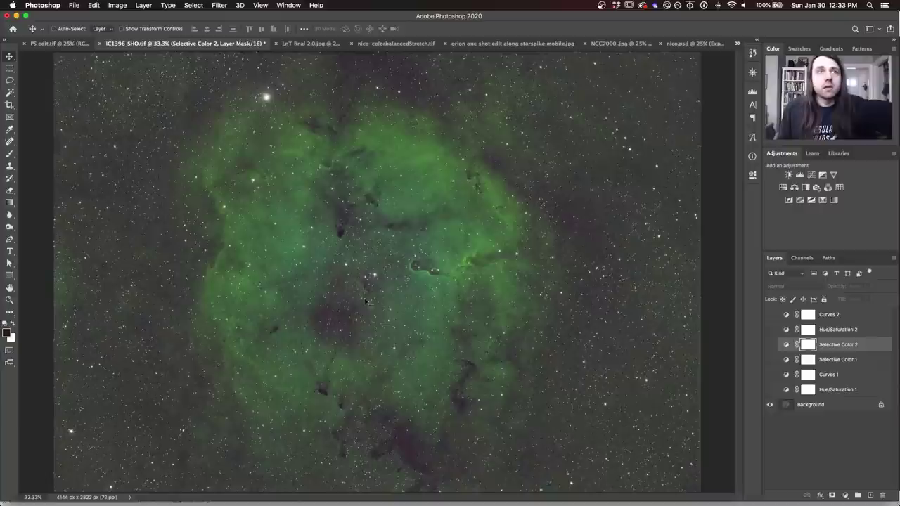
{"action": "left_click", "coordinate": [143, 43]}
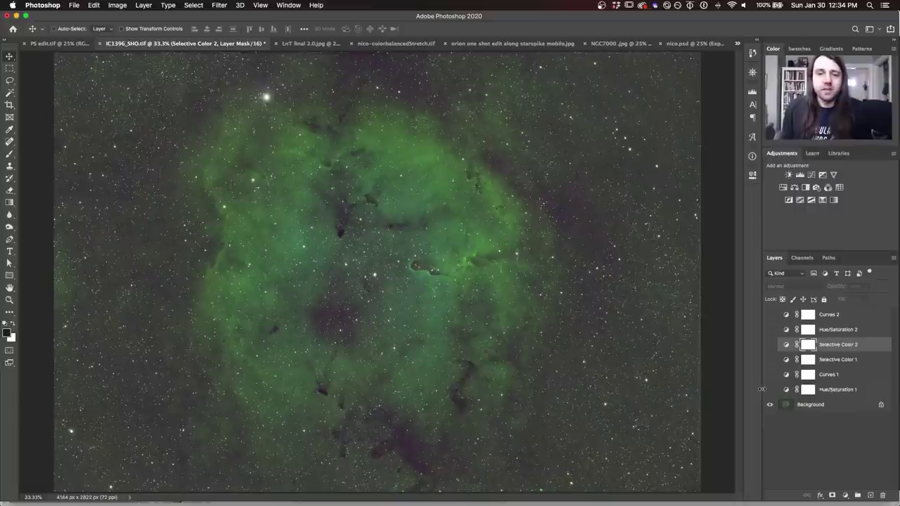
{"action": "left_click", "coordinate": [873, 391]}
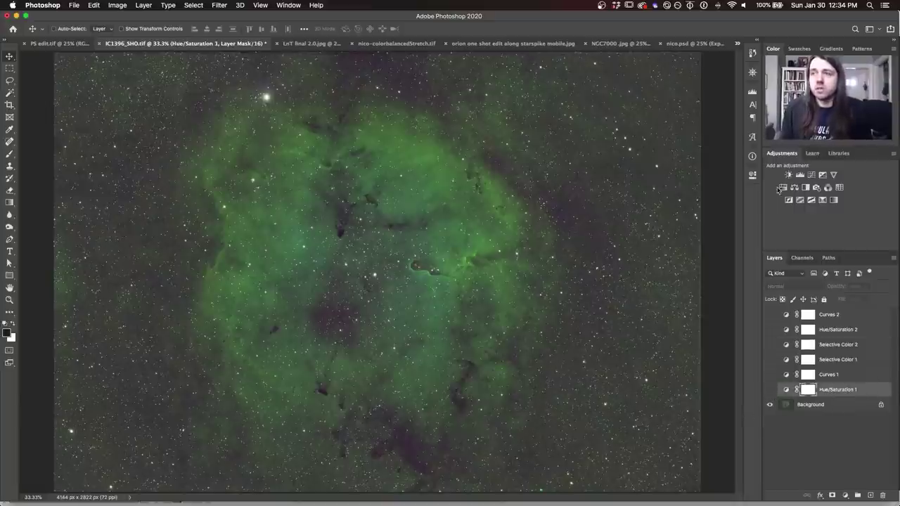
{"action": "left_click", "coordinate": [770, 392]}
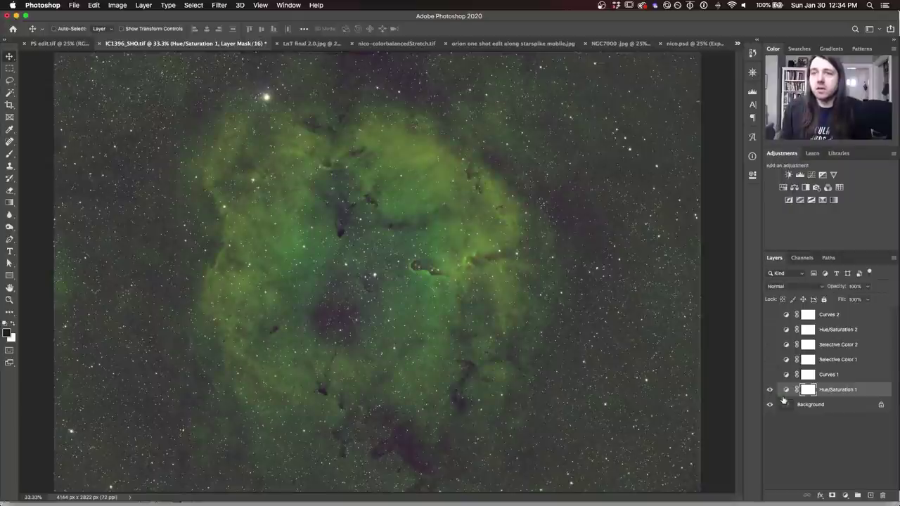
{"action": "left_click", "coordinate": [785, 393]}
{"action": "double_click", "coordinate": [786, 394]}
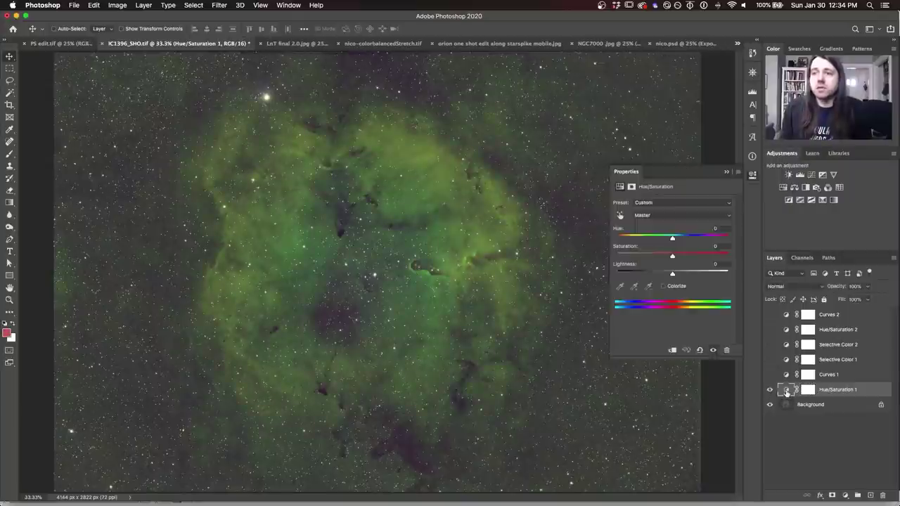
Set the Greens hue to -48 in Hue/Saturation 1 and compare the nebula with that layer hidden and shown
{"action": "left_click", "coordinate": [659, 214]}
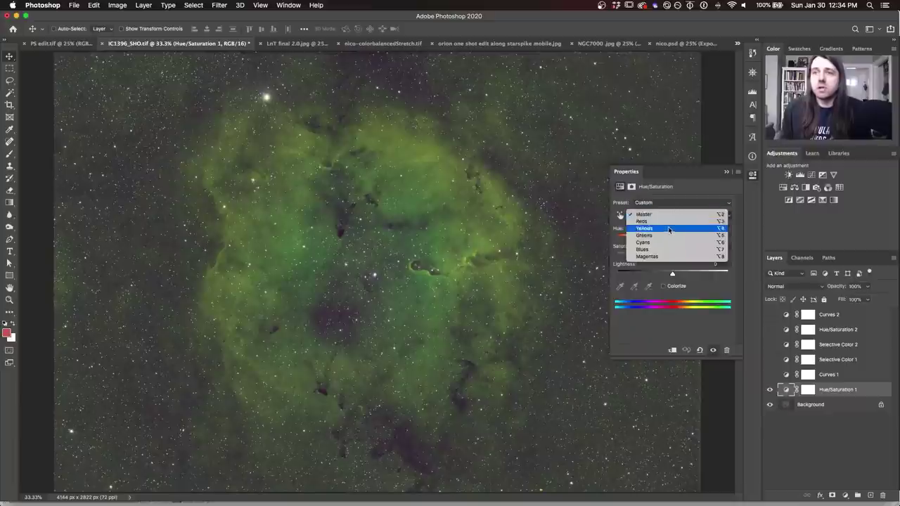
{"action": "left_click", "coordinate": [667, 238]}
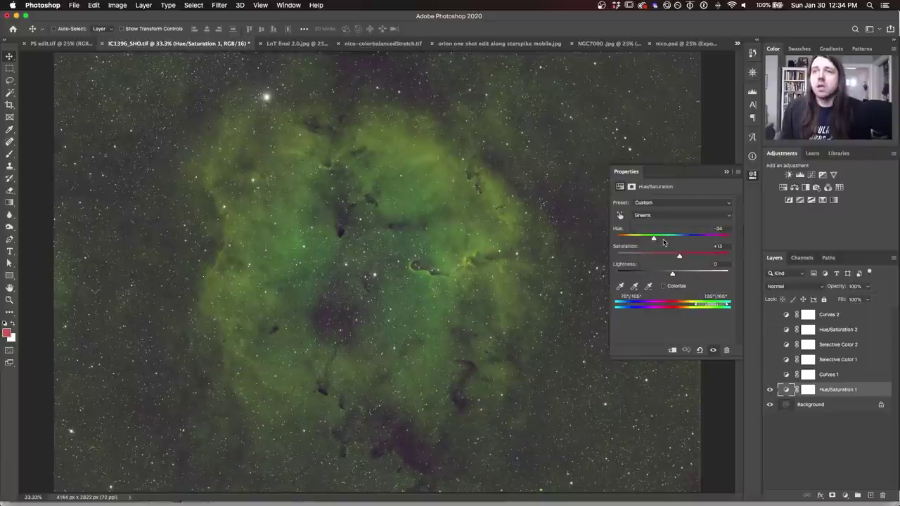
{"action": "mouse_move", "coordinate": [654, 240]}
{"action": "left_mouse_down"}
{"action": "mouse_move", "coordinate": [722, 239]}
{"action": "mouse_move", "coordinate": [640, 239]}
{"action": "mouse_move", "coordinate": [739, 240]}
{"action": "mouse_move", "coordinate": [651, 240]}
{"action": "left_mouse_up"}
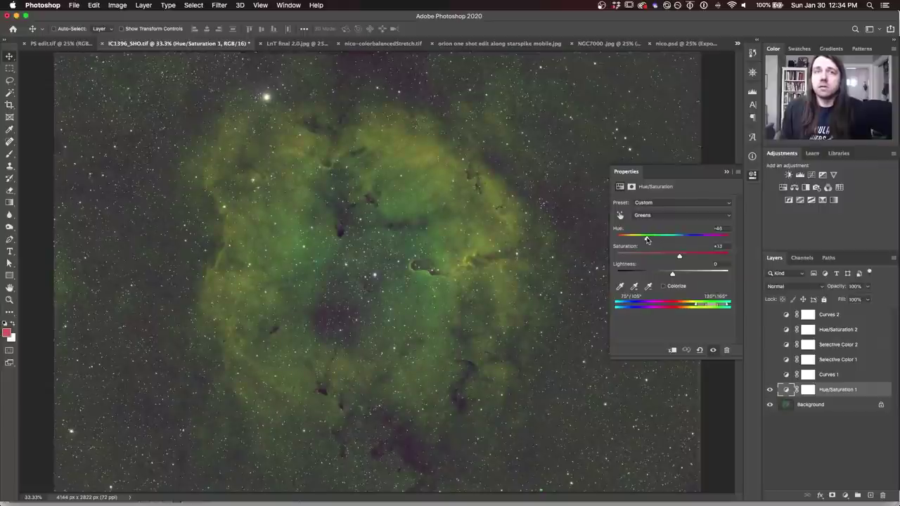
{"action": "left_click_drag", "start_coordinate": [647, 239], "coordinate": [646, 239]}
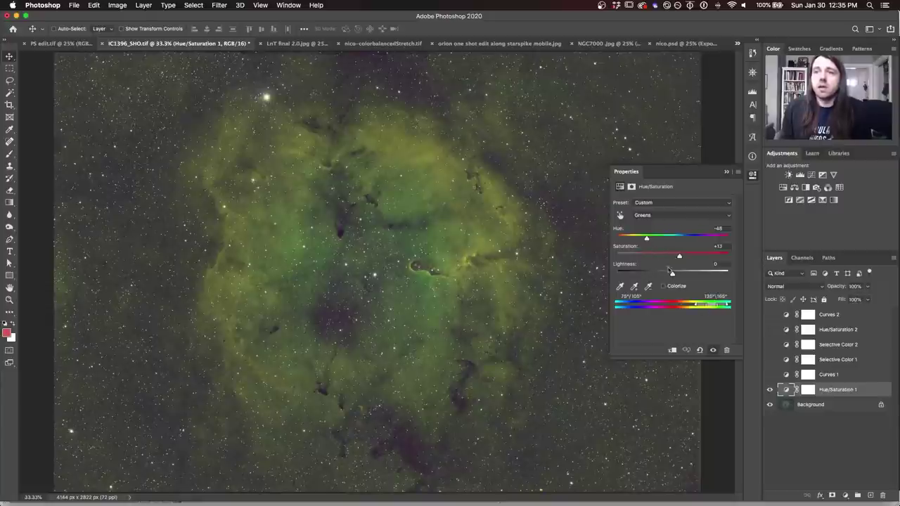
{"action": "left_click", "coordinate": [770, 390]}
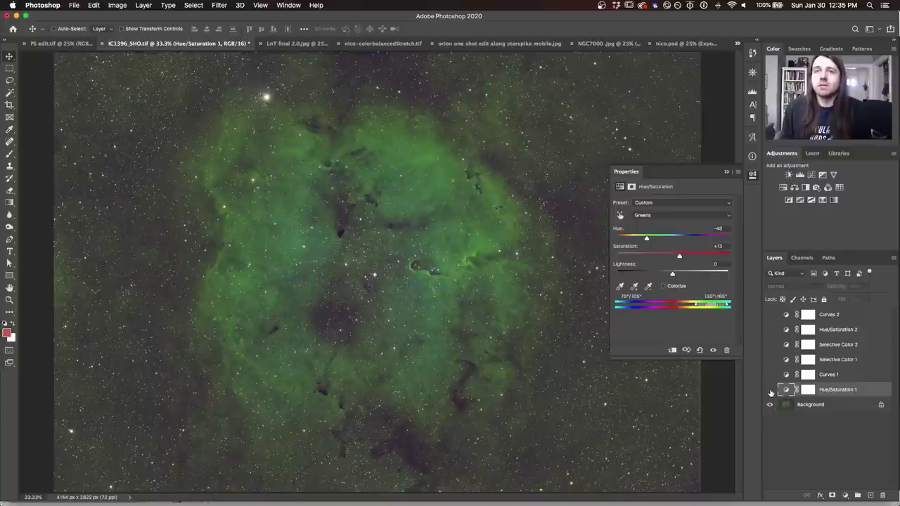
{"action": "left_click", "coordinate": [770, 390]}
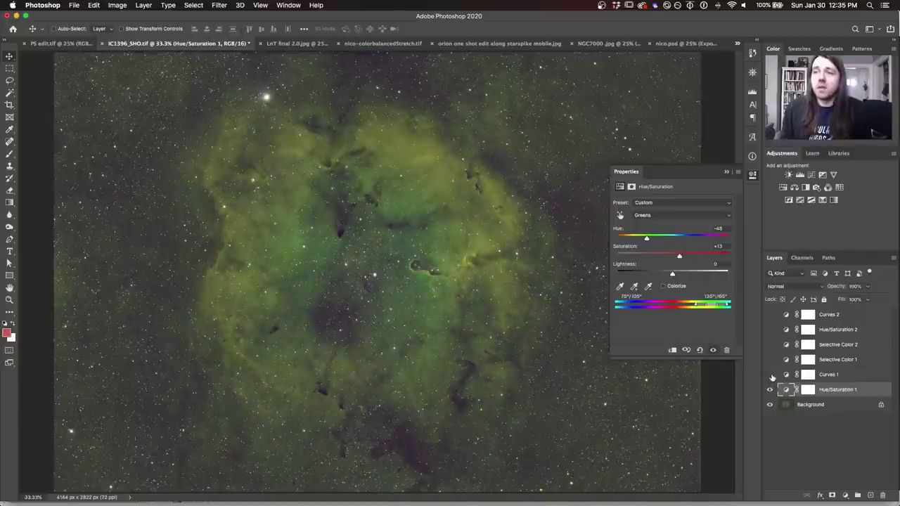
Open the settings of the Curves 1 layer and make that layer visible
{"action": "left_click", "coordinate": [770, 375]}
{"action": "left_click", "coordinate": [770, 374]}
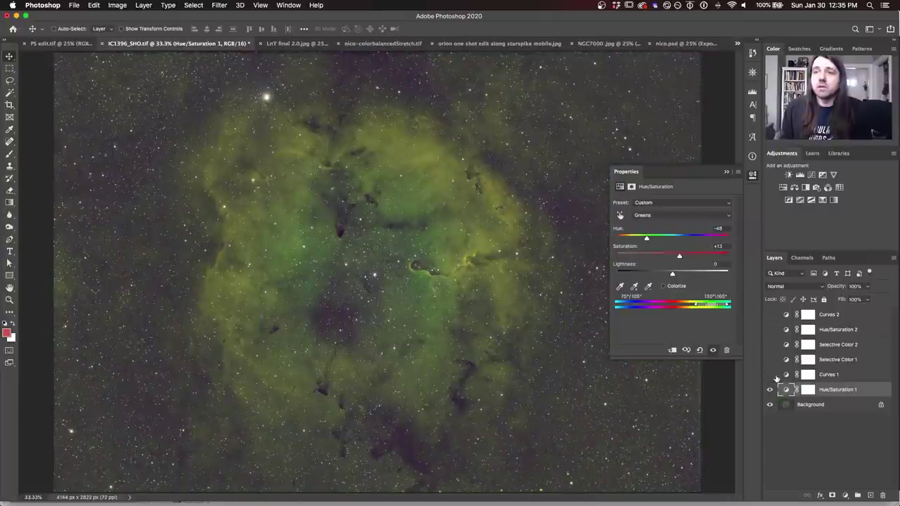
{"action": "left_click", "coordinate": [782, 378]}
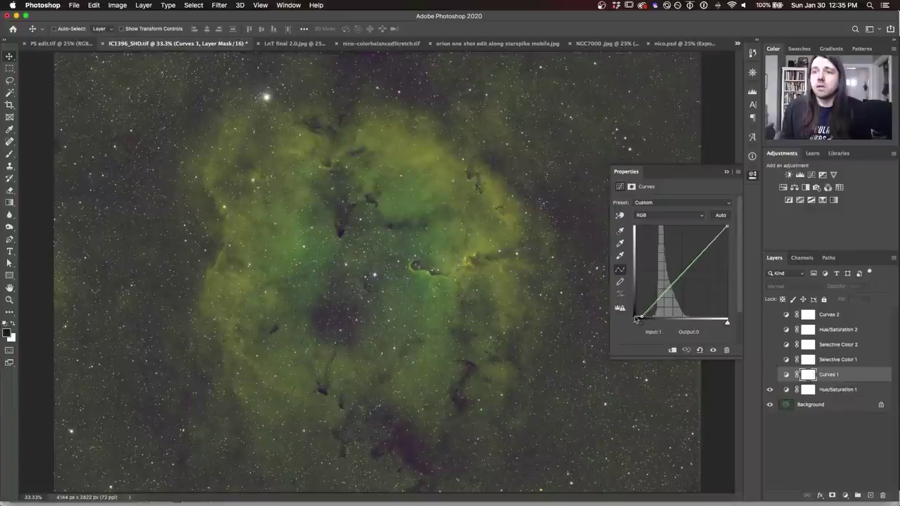
{"action": "left_click", "coordinate": [769, 374]}
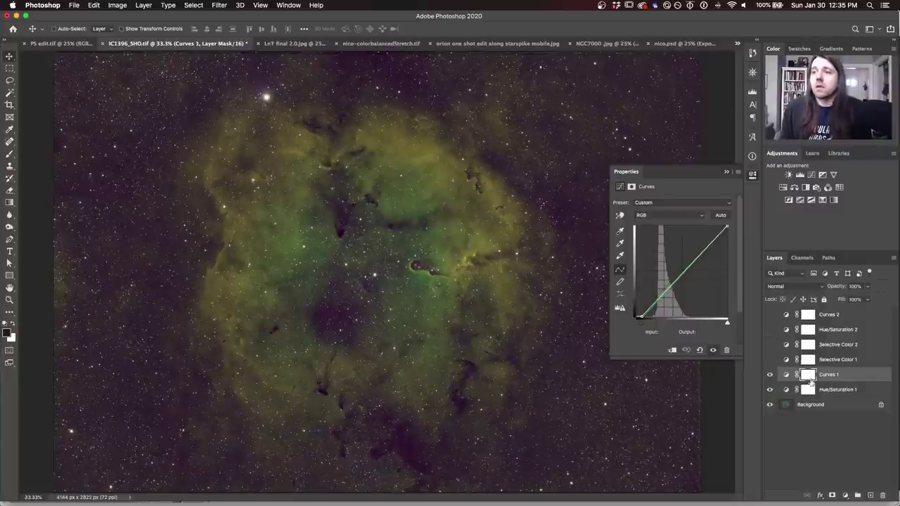
Make the Selective Color 1 layer visible and open its adjustment settings
{"action": "left_click", "coordinate": [768, 359]}
{"action": "left_click", "coordinate": [785, 361]}
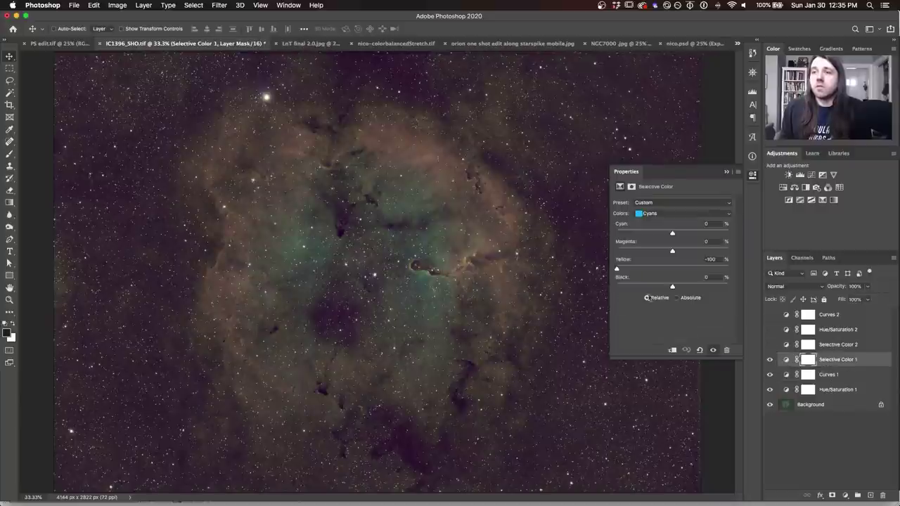
Set the Greens in Selective Color 1 to Cyan +100 and Yellow -100
{"action": "left_click", "coordinate": [653, 214]}
{"action": "left_click", "coordinate": [654, 206]}
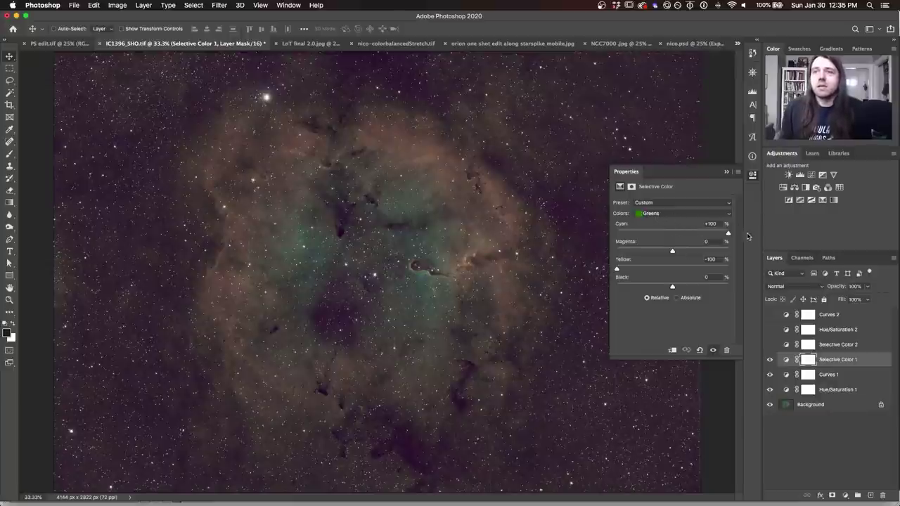
{"action": "left_click_drag", "start_coordinate": [728, 234], "coordinate": [779, 237]}
{"action": "left_click_drag", "start_coordinate": [618, 269], "coordinate": [578, 272]}
Set the Yellow amount for the Yellows in Selective Color 1 to -62 and display the Cyans settings
{"action": "left_click", "coordinate": [692, 212]}
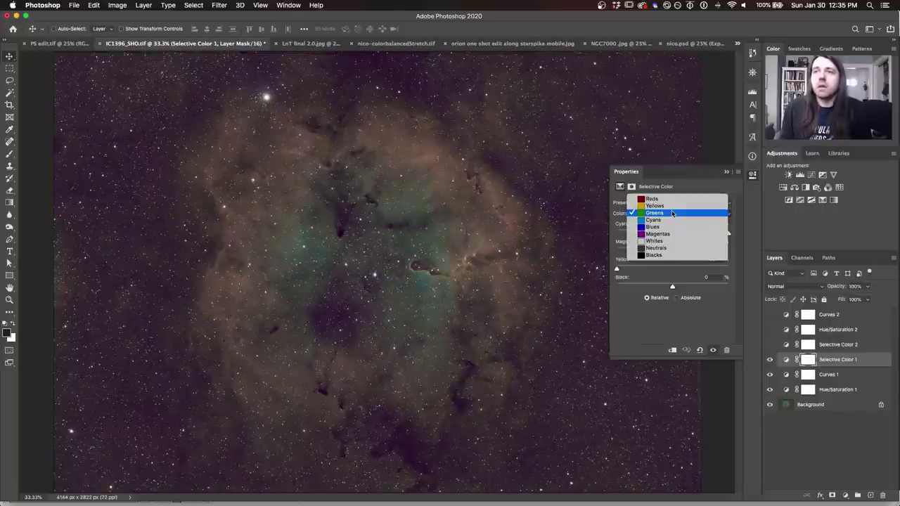
{"action": "left_click", "coordinate": [667, 204]}
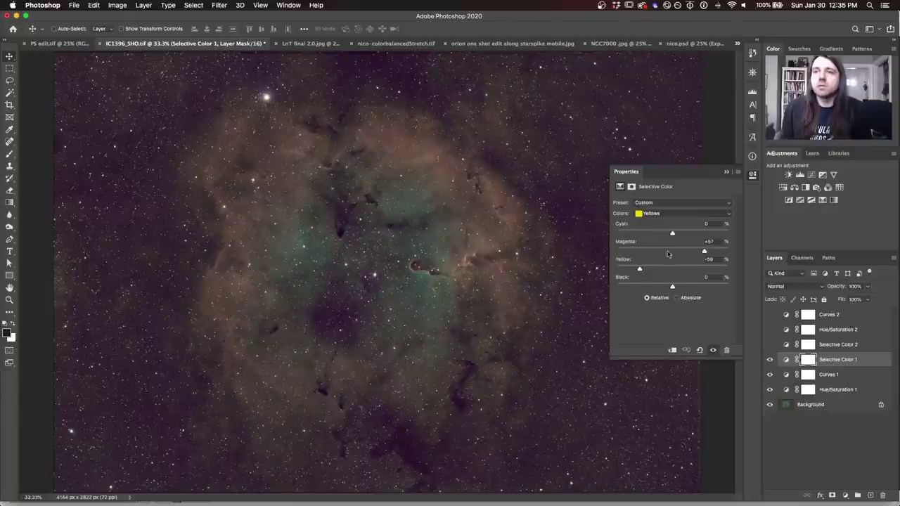
{"action": "mouse_move", "coordinate": [640, 269]}
{"action": "left_mouse_down"}
{"action": "mouse_move", "coordinate": [684, 272]}
{"action": "mouse_move", "coordinate": [633, 272]}
{"action": "left_mouse_up"}
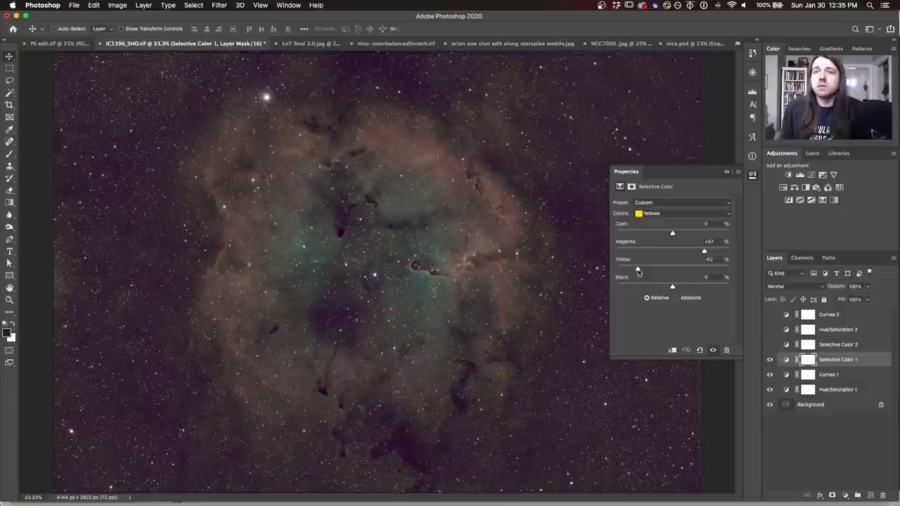
{"action": "left_click", "coordinate": [673, 216]}
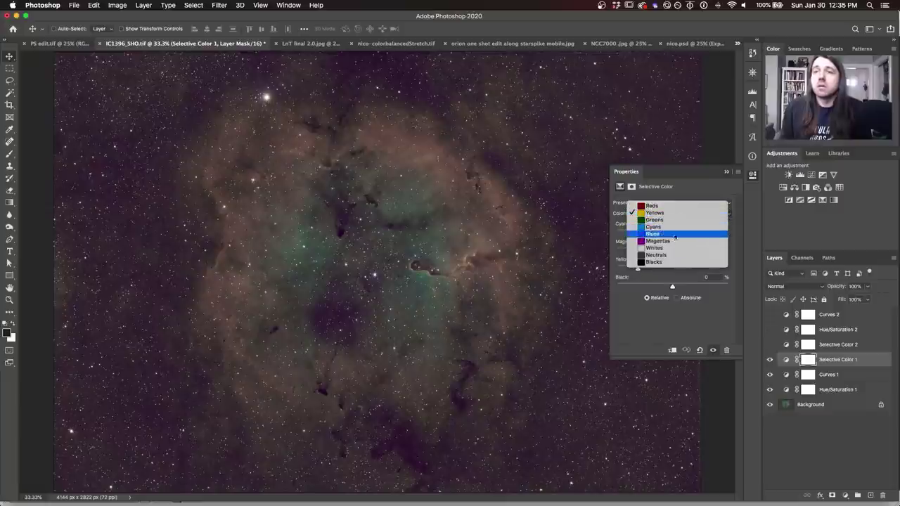
{"action": "left_click", "coordinate": [664, 227]}
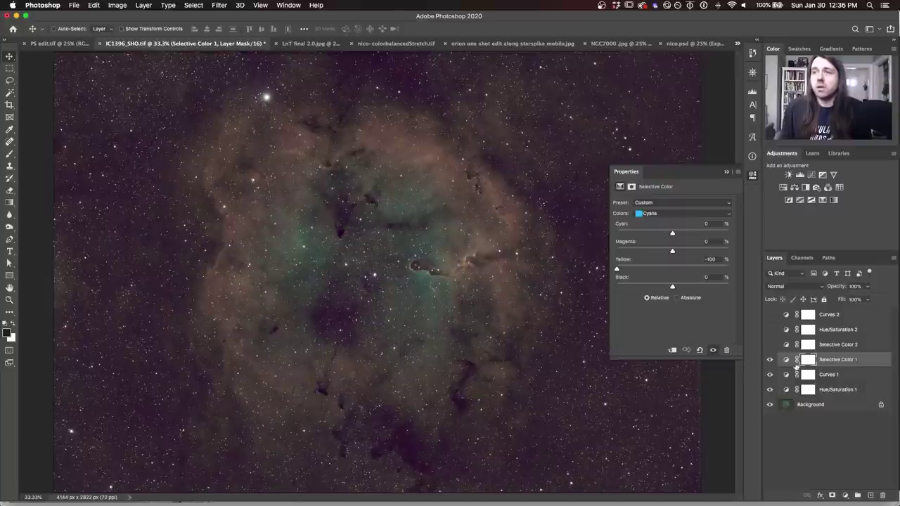
Make the Selective Color 2 layer visible and review its adjustments for the Yellows and Greens
{"action": "left_click", "coordinate": [769, 345]}
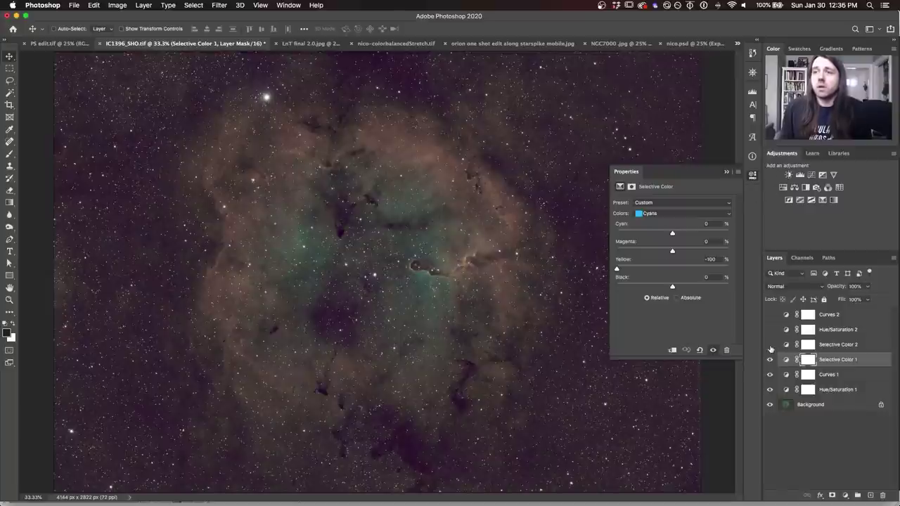
{"action": "left_click", "coordinate": [822, 346]}
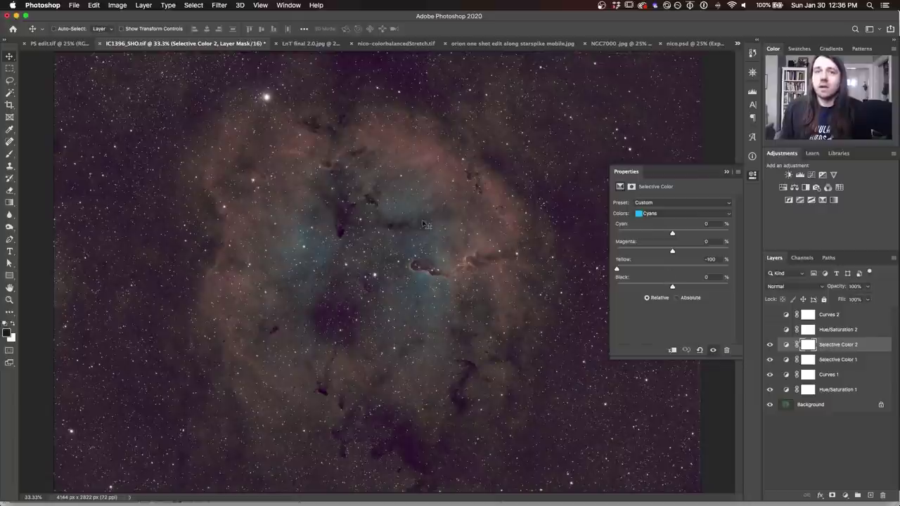
{"action": "left_click", "coordinate": [647, 213]}
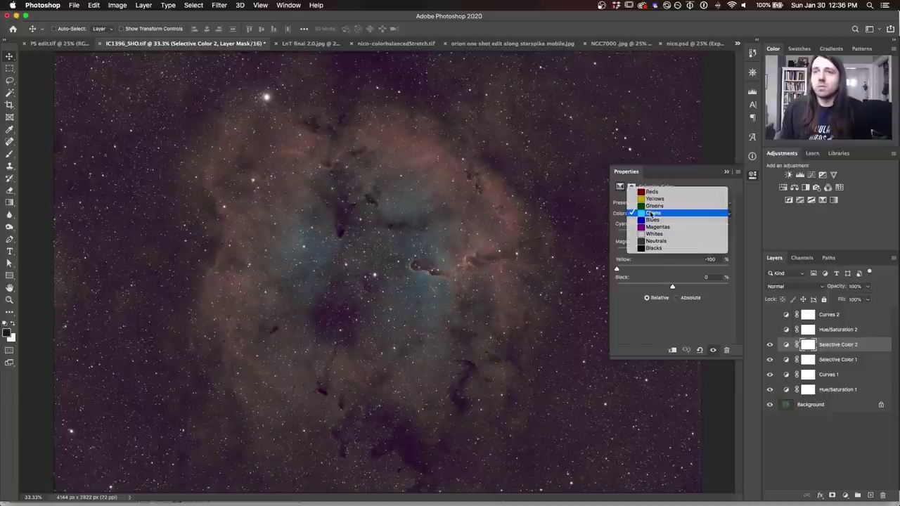
{"action": "left_click", "coordinate": [650, 191]}
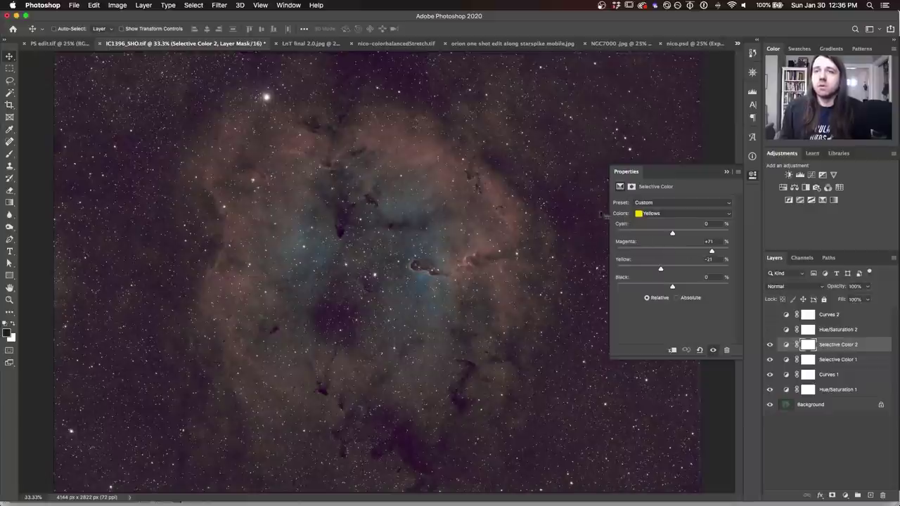
{"action": "left_click", "coordinate": [677, 213]}
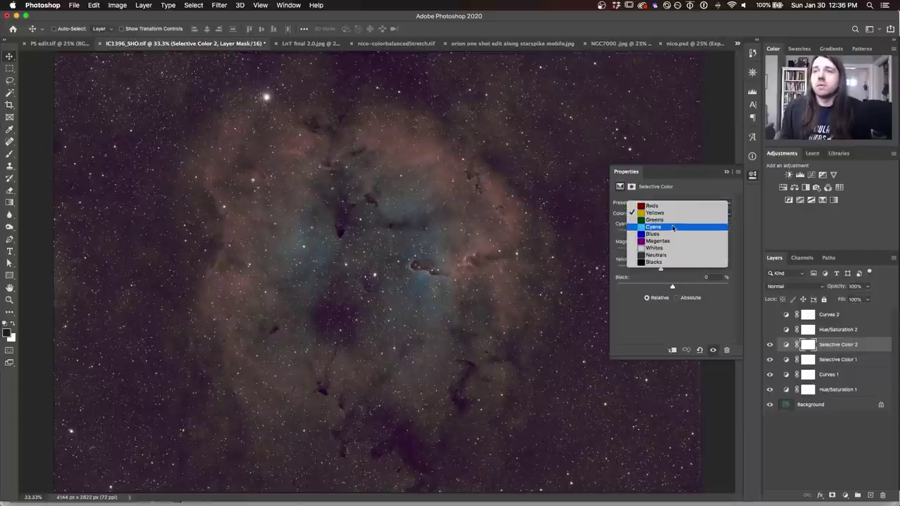
{"action": "left_click", "coordinate": [673, 221]}
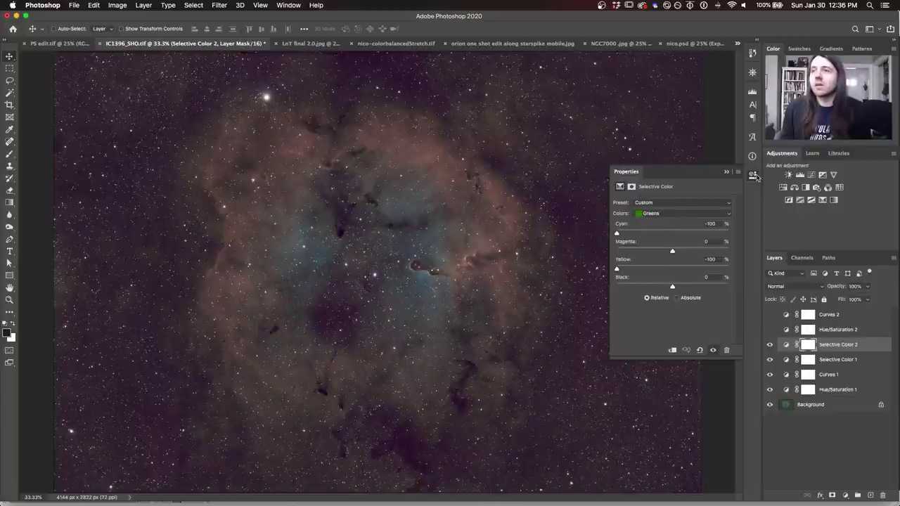
{"action": "left_click", "coordinate": [752, 176]}
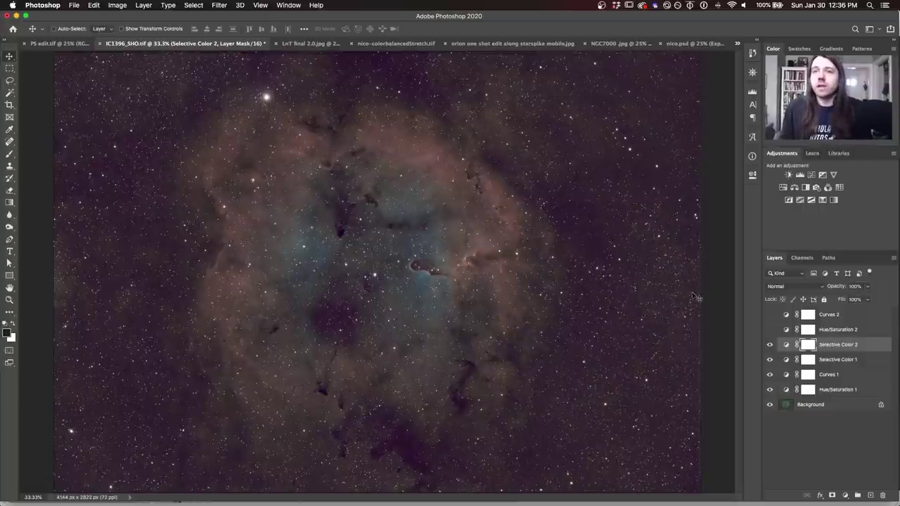
Make the Hue/Saturation 2 layer visible and set its Master saturation to +33
{"action": "left_click", "coordinate": [770, 330]}
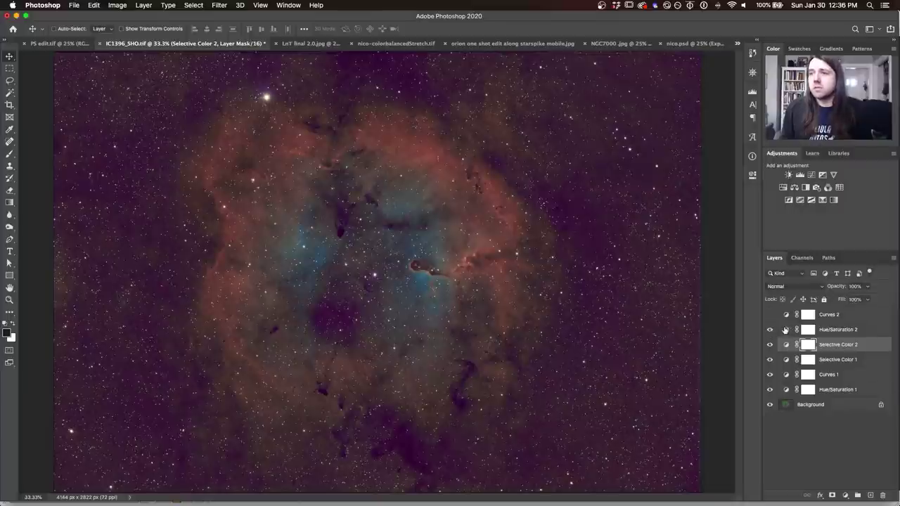
{"action": "double_click", "coordinate": [785, 330]}
{"action": "left_click_drag", "start_coordinate": [699, 257], "coordinate": [691, 258]}
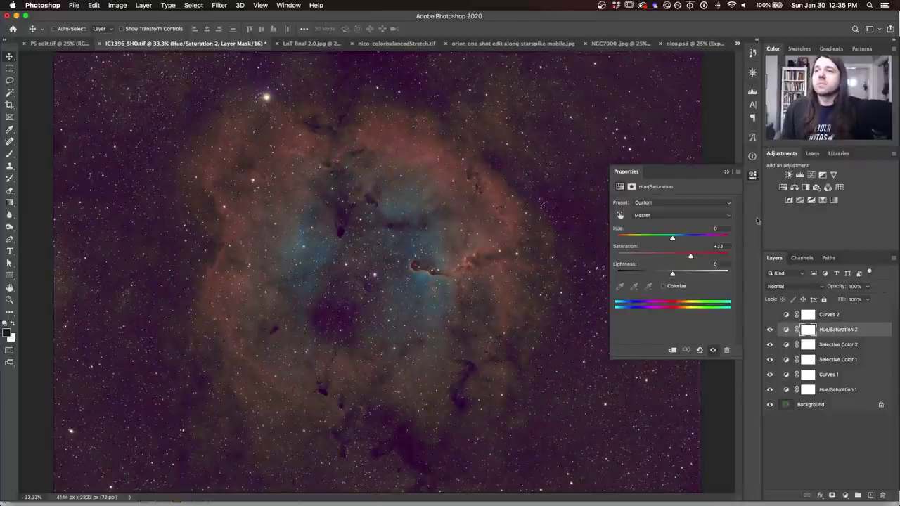
{"action": "left_click", "coordinate": [752, 175]}
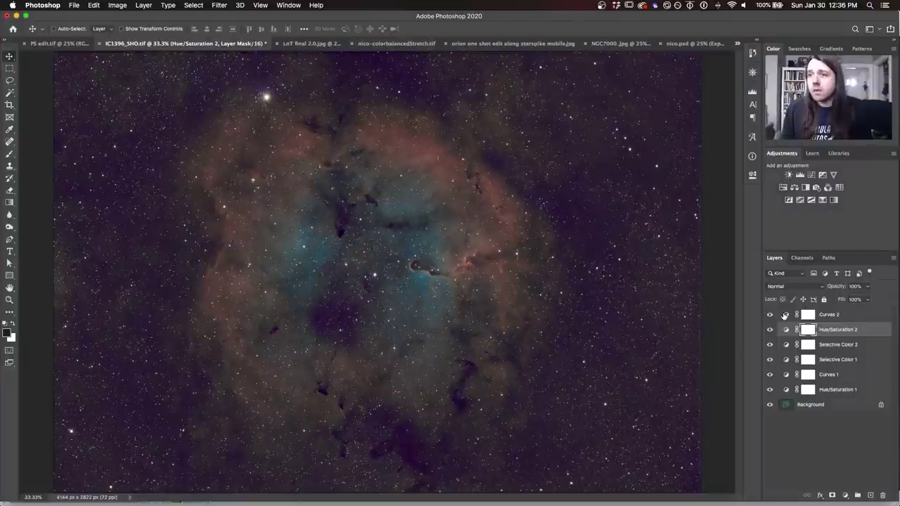
Lower the Green channel slightly in Curves 2 with a curve point at input 69, output 65
{"action": "double_click", "coordinate": [785, 314]}
{"action": "left_click", "coordinate": [654, 214]}
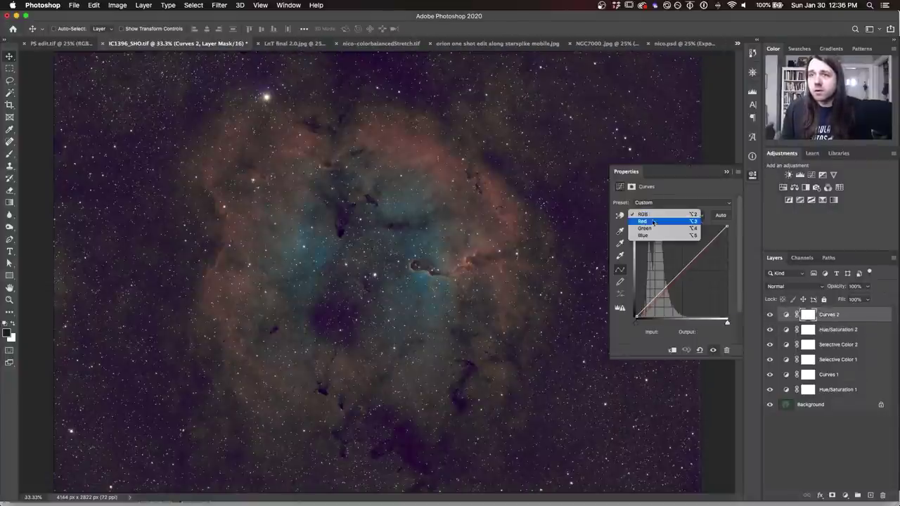
{"action": "left_click", "coordinate": [650, 231]}
{"action": "left_click_drag", "start_coordinate": [635, 317], "coordinate": [660, 293]}
{"action": "key", "text": "Up"}
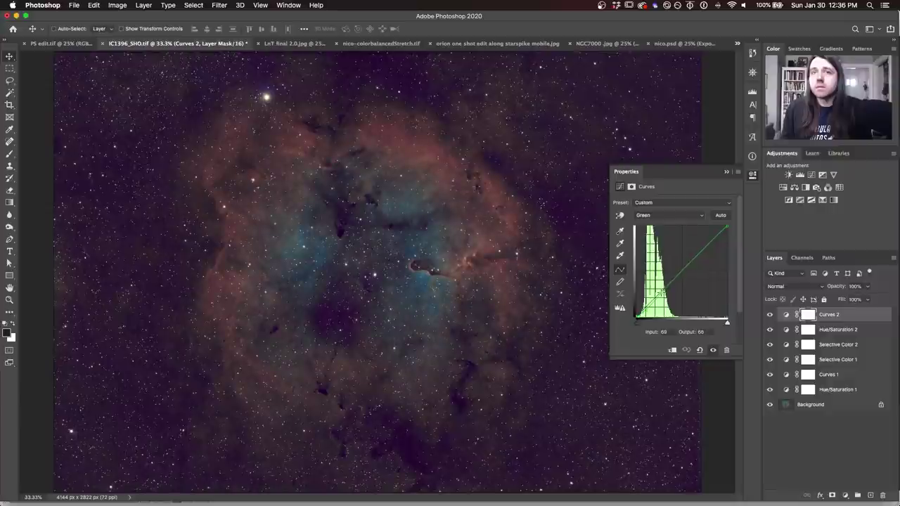
{"action": "key", "text": "Down"}
{"action": "key", "text": "Down"}
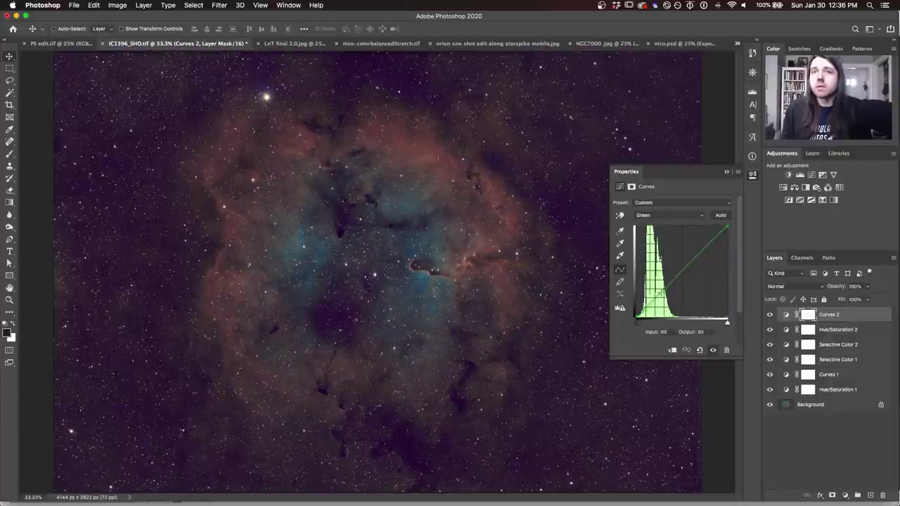
Compare the original Background alone with the nebula under all its adjustment layers
{"action": "left_click", "coordinate": [752, 175]}
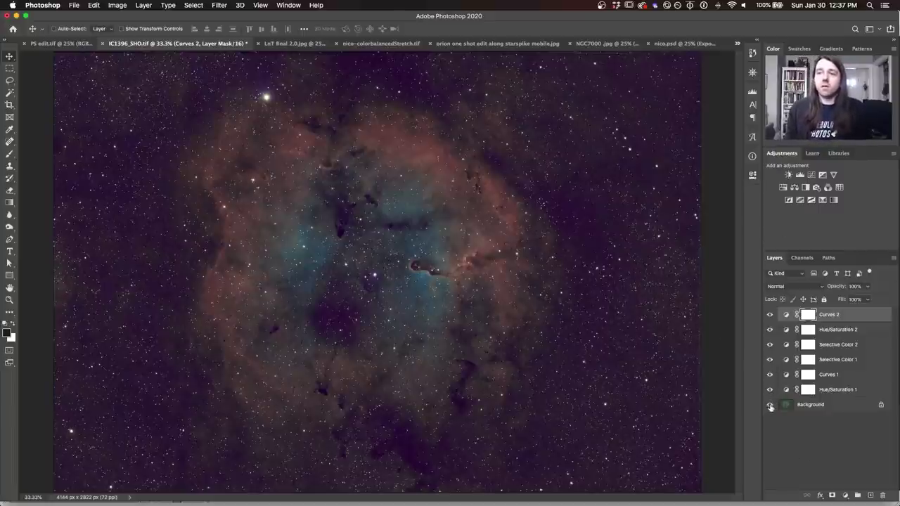
{"action": "left_click", "coordinate": [770, 405], "text": "alt"}
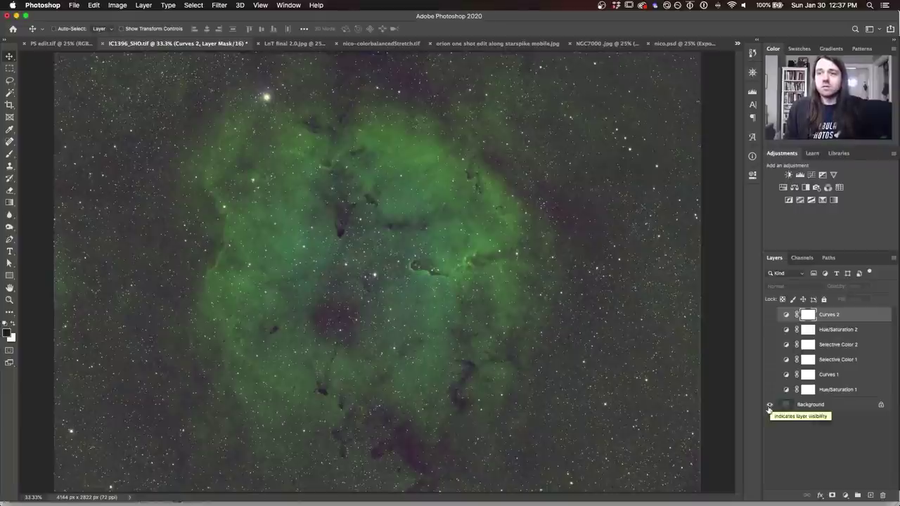
{"action": "left_click", "coordinate": [770, 405], "text": "alt"}
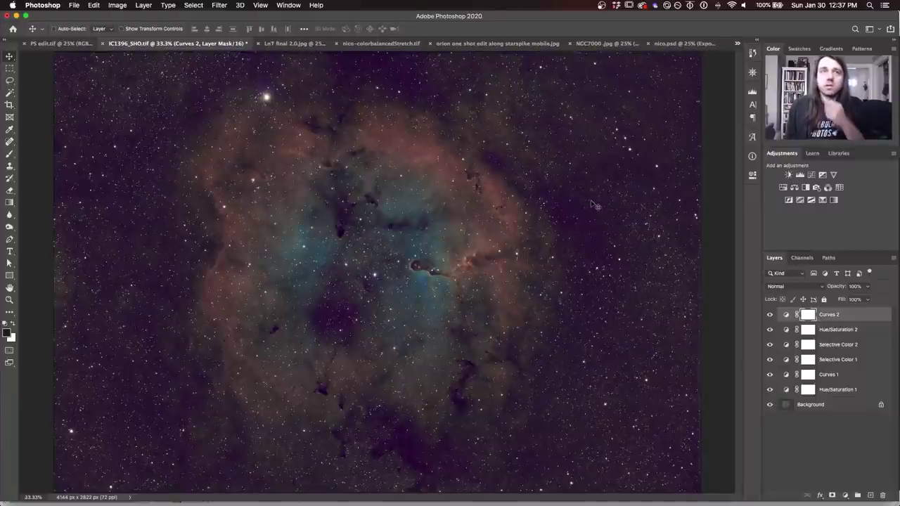
Compare LnT final 2.0.jpg with nico-colorbalancedStretch.tif, ending on the color-balanced stretch
{"action": "left_click", "coordinate": [285, 44]}
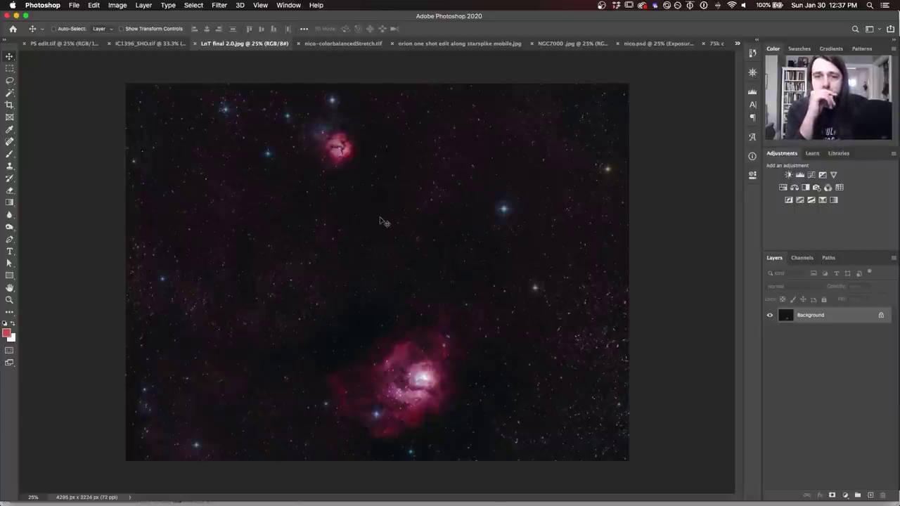
{"action": "left_click", "coordinate": [344, 43]}
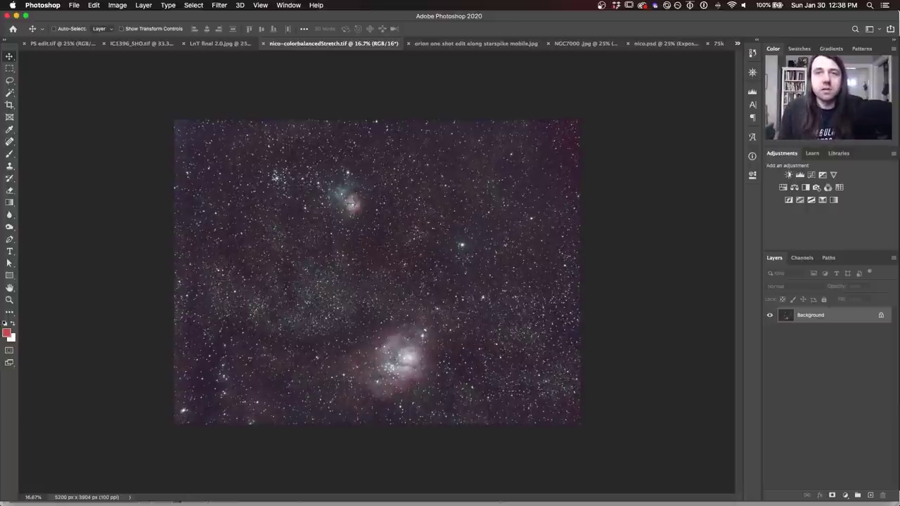
{"action": "left_click", "coordinate": [221, 44]}
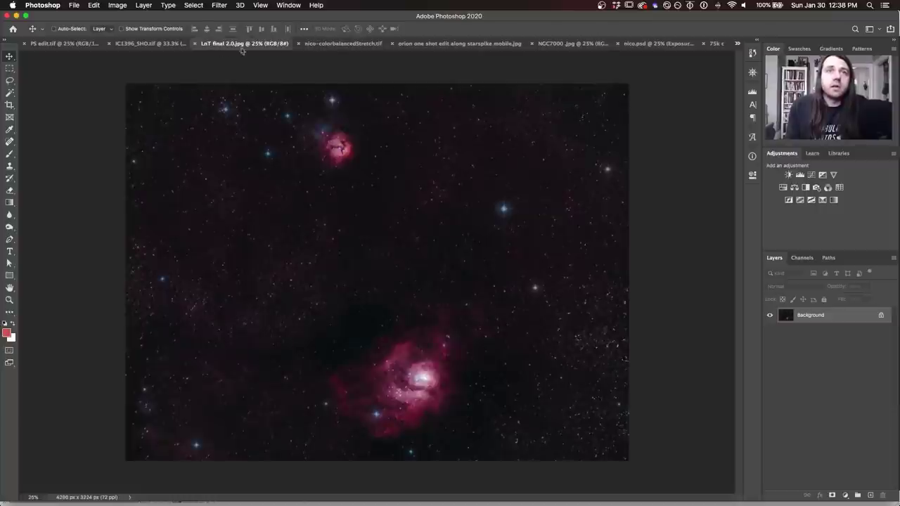
{"action": "left_click", "coordinate": [321, 43]}
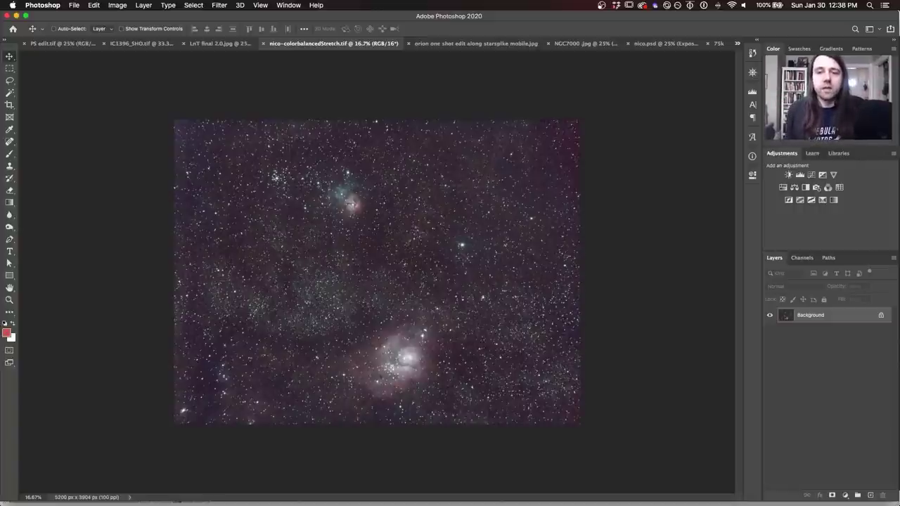
{"action": "left_click", "coordinate": [219, 43]}
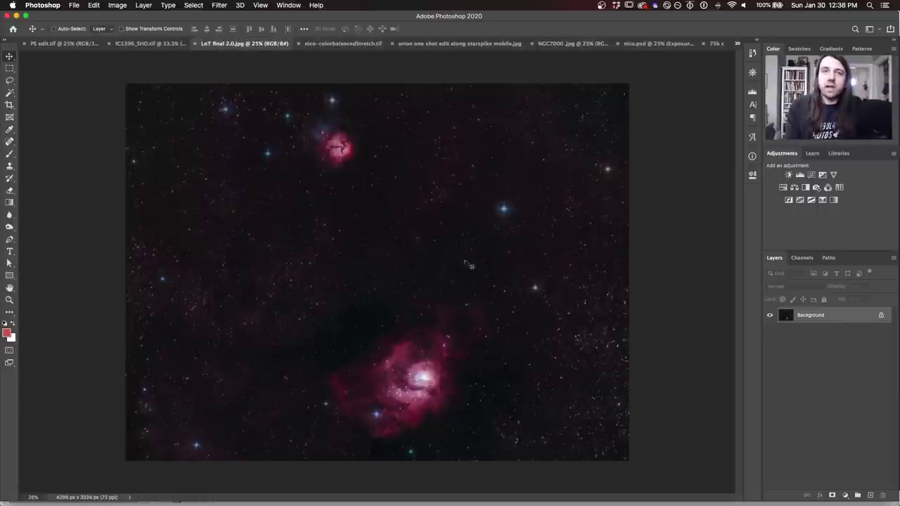
{"action": "left_click", "coordinate": [322, 43]}
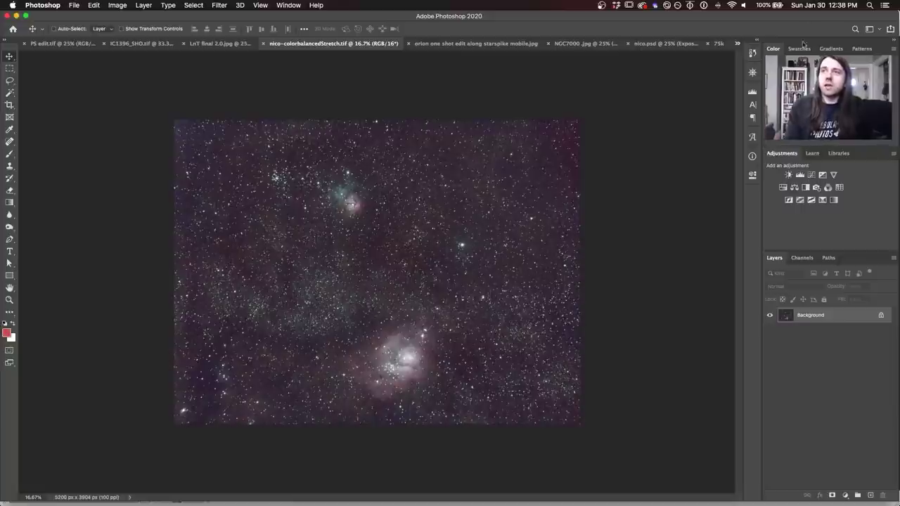
Check the channel histograms, add a Curves layer and move its Green channel black point to input 11, output 0
{"action": "left_click", "coordinate": [752, 92]}
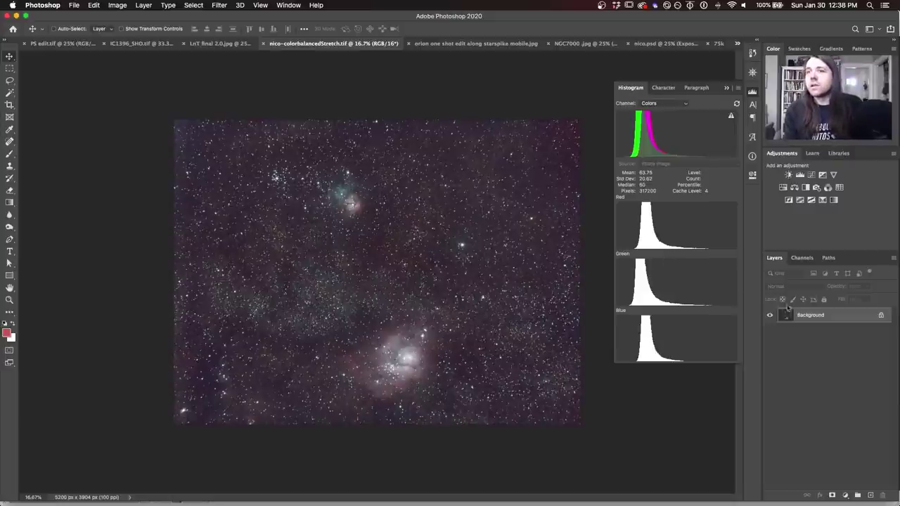
{"action": "left_click", "coordinate": [812, 175]}
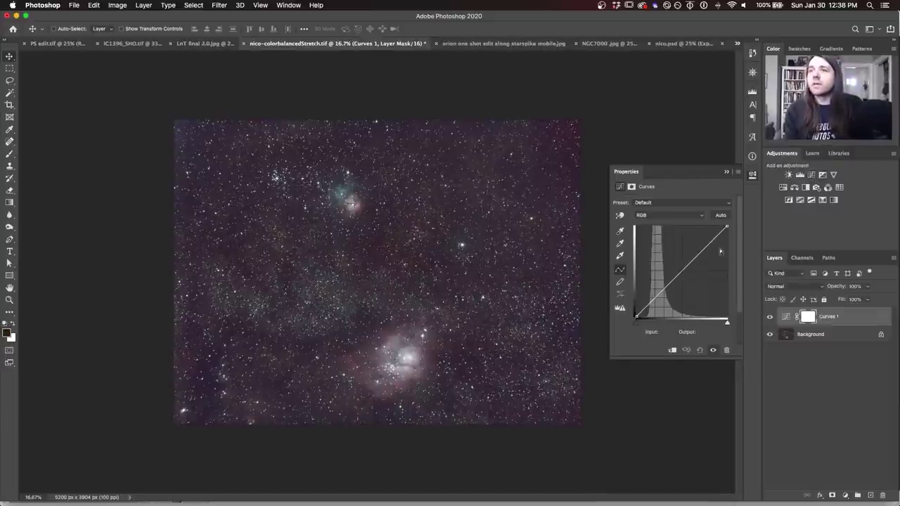
{"action": "left_click", "coordinate": [662, 215]}
{"action": "left_click", "coordinate": [658, 229]}
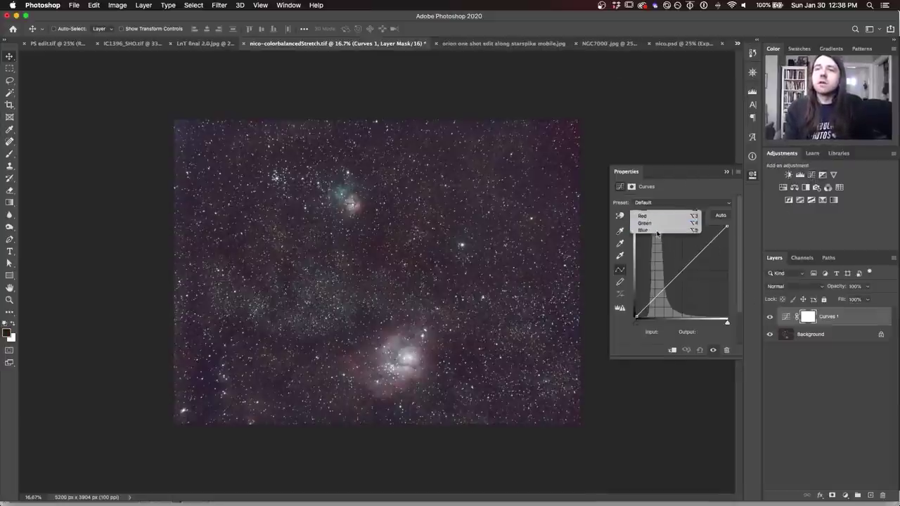
{"action": "left_click_drag", "start_coordinate": [636, 317], "coordinate": [639, 317]}
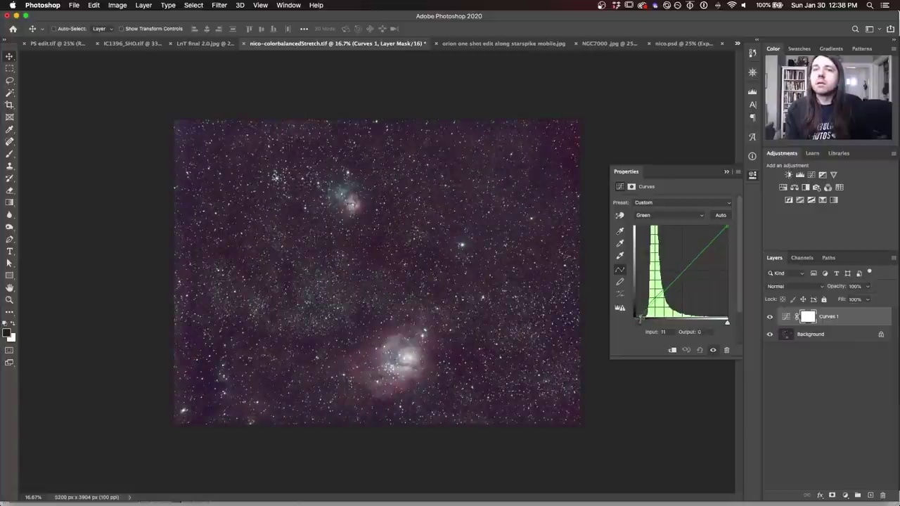
{"action": "left_click", "coordinate": [753, 92]}
{"action": "left_click", "coordinate": [752, 92]}
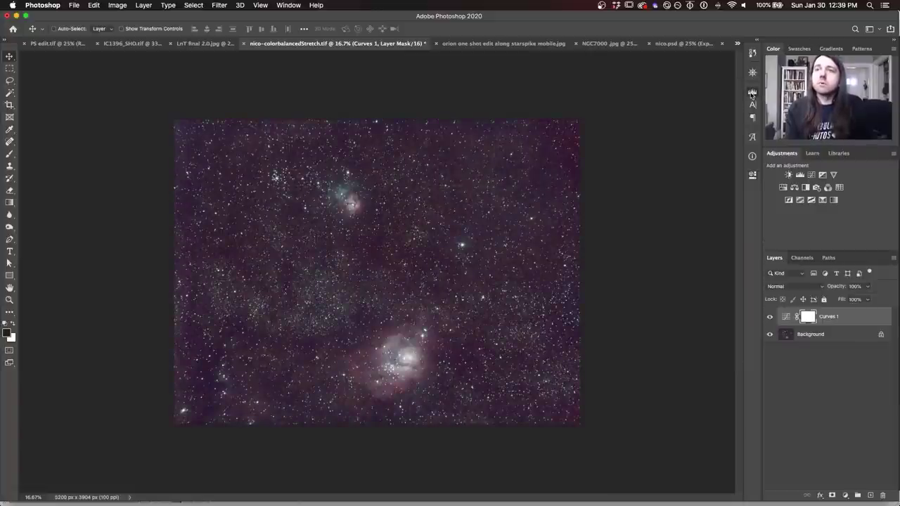
Return the Green channel black point in Curves 1 to input 0, output 0, and compare the image with LnT final 2.0.jpg
{"action": "double_click", "coordinate": [787, 317]}
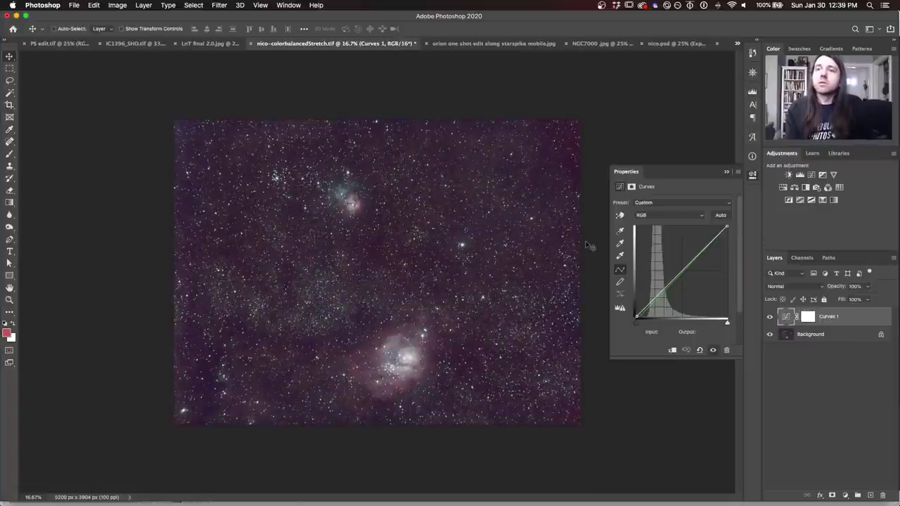
{"action": "left_click", "coordinate": [648, 215]}
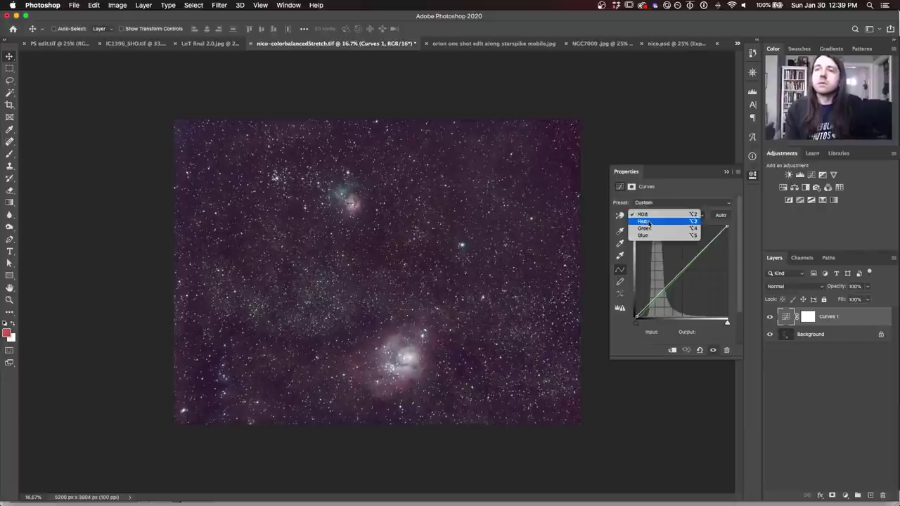
{"action": "left_click", "coordinate": [643, 230]}
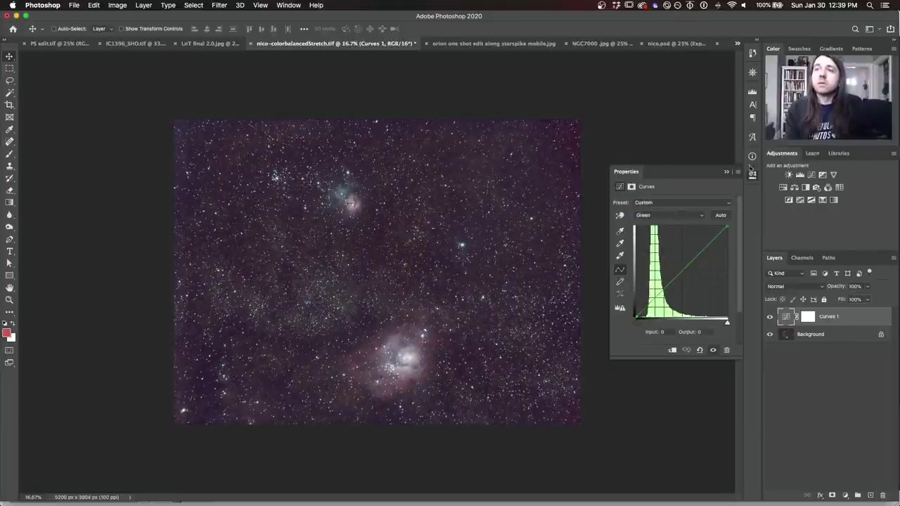
{"action": "left_click", "coordinate": [752, 174]}
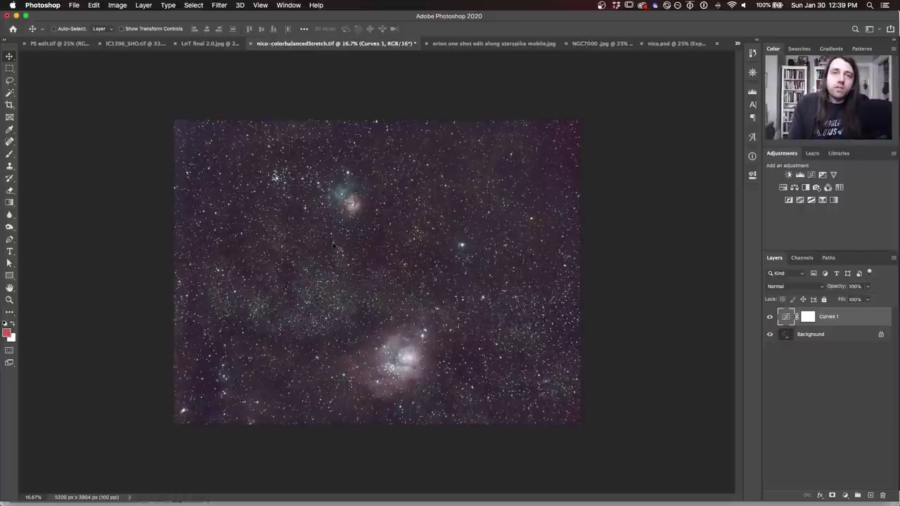
{"action": "left_click", "coordinate": [196, 44]}
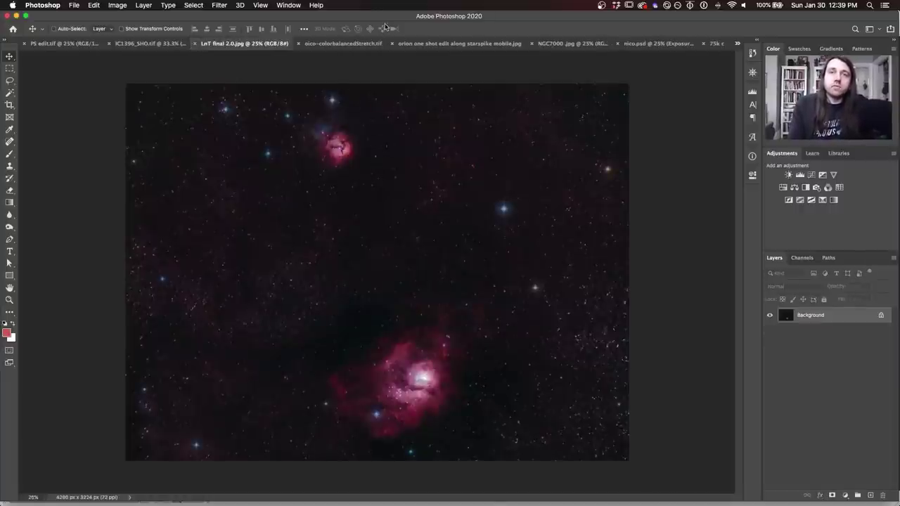
{"action": "left_click", "coordinate": [350, 44]}
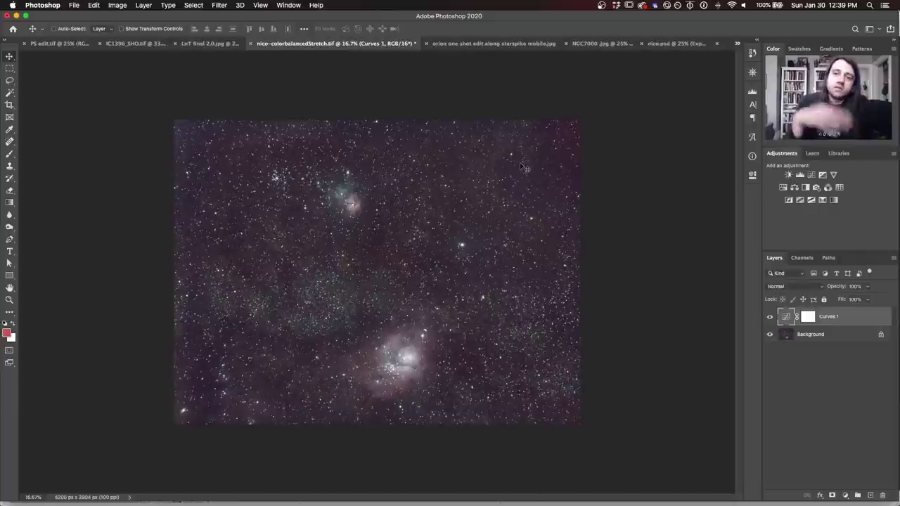
Compare orion one shot edit along starspike mobile.jpg with single.jpg, ending on single.jpg
{"action": "left_click", "coordinate": [357, 44]}
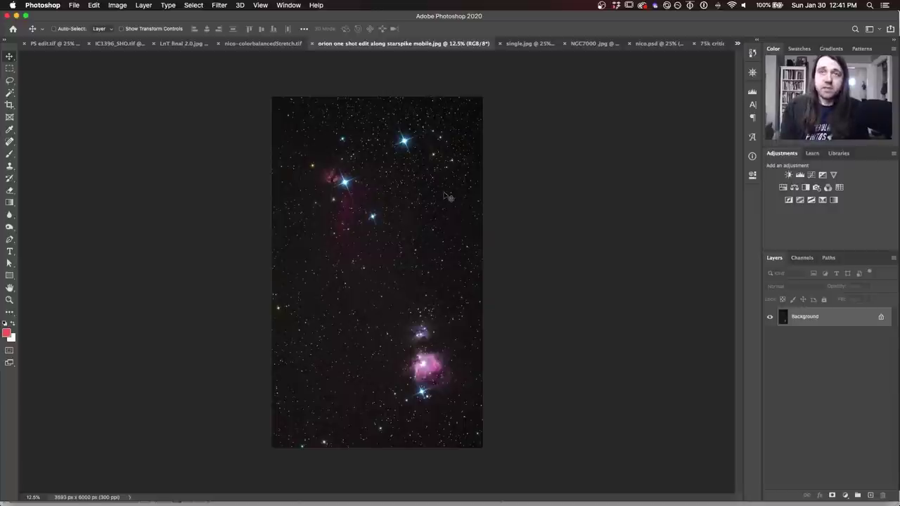
{"action": "left_click", "coordinate": [521, 44]}
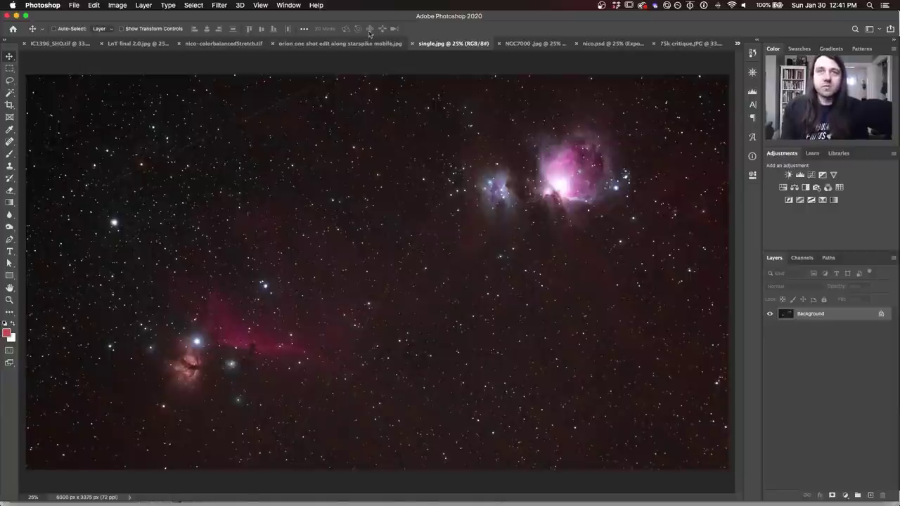
{"action": "left_click", "coordinate": [348, 45]}
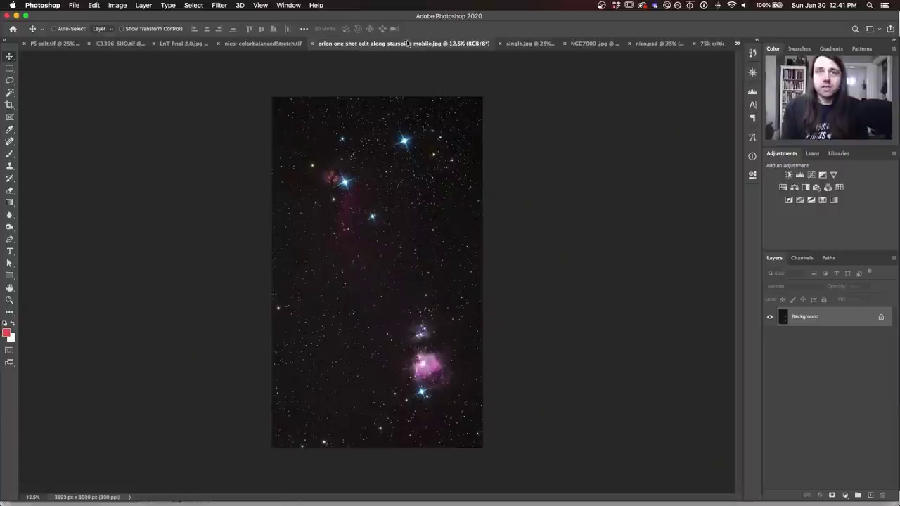
{"action": "left_click", "coordinate": [519, 44]}
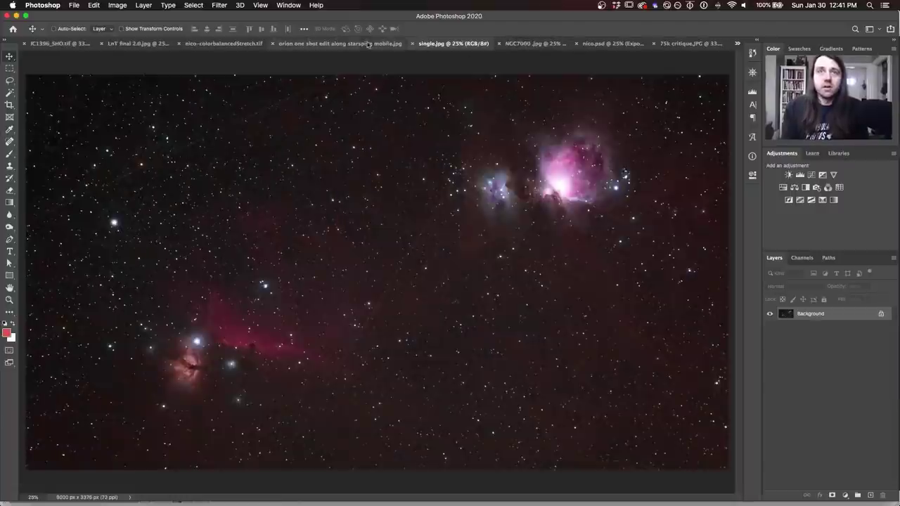
{"action": "left_click", "coordinate": [325, 45]}
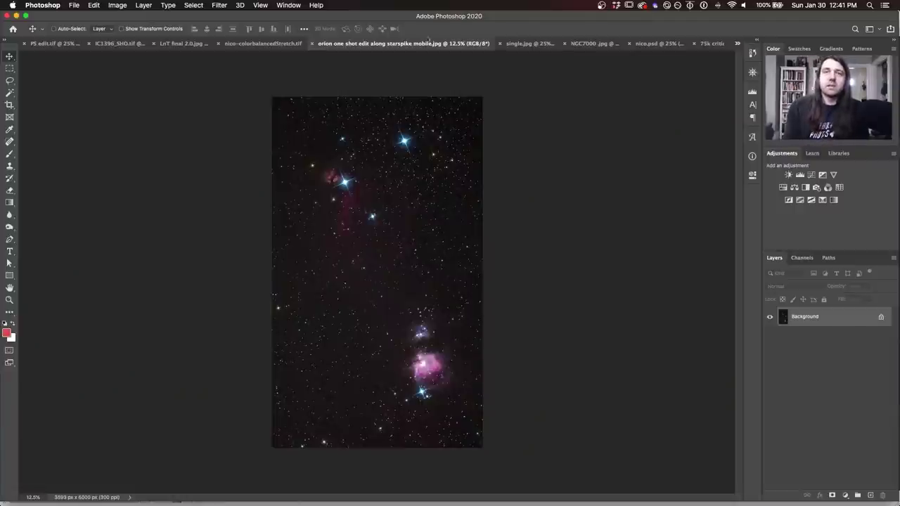
{"action": "left_click", "coordinate": [518, 49]}
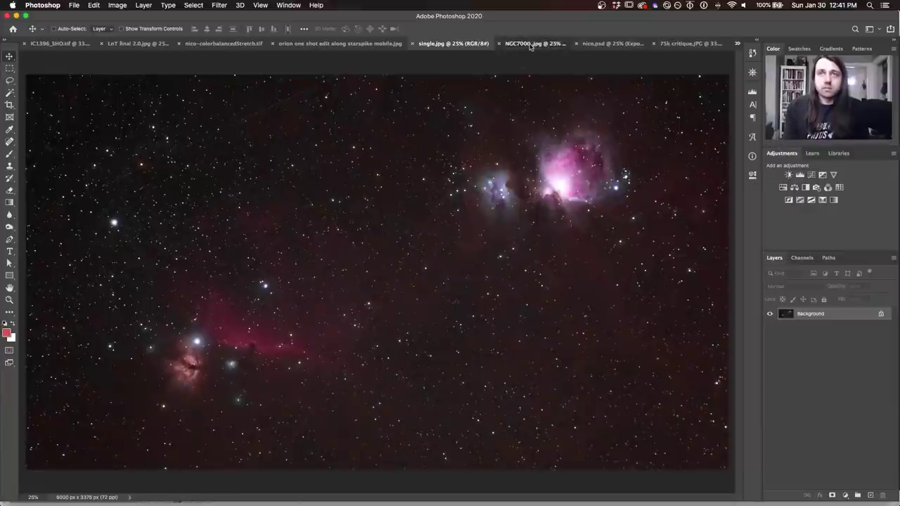
Compare NGC7000 .jpg with the reprocessed nico.psd, ending on the layered nico.psd version
{"action": "left_click", "coordinate": [544, 43]}
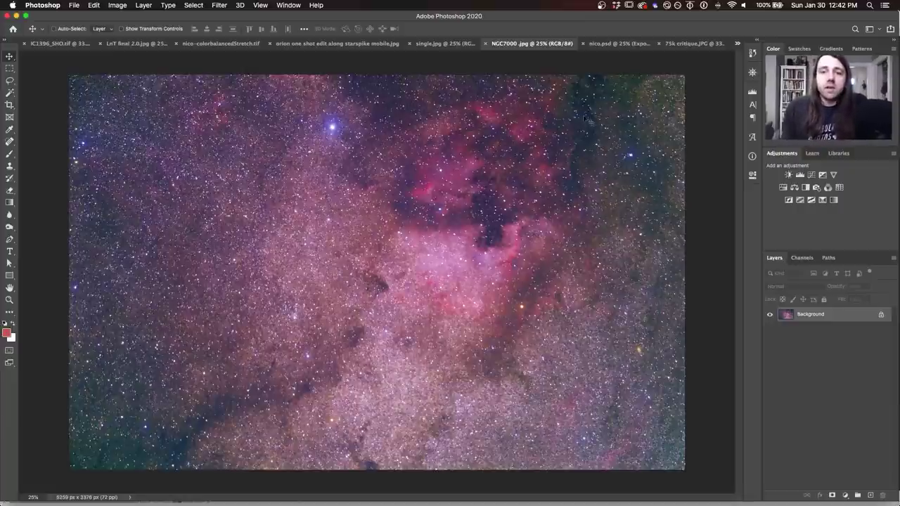
{"action": "left_click", "coordinate": [607, 43]}
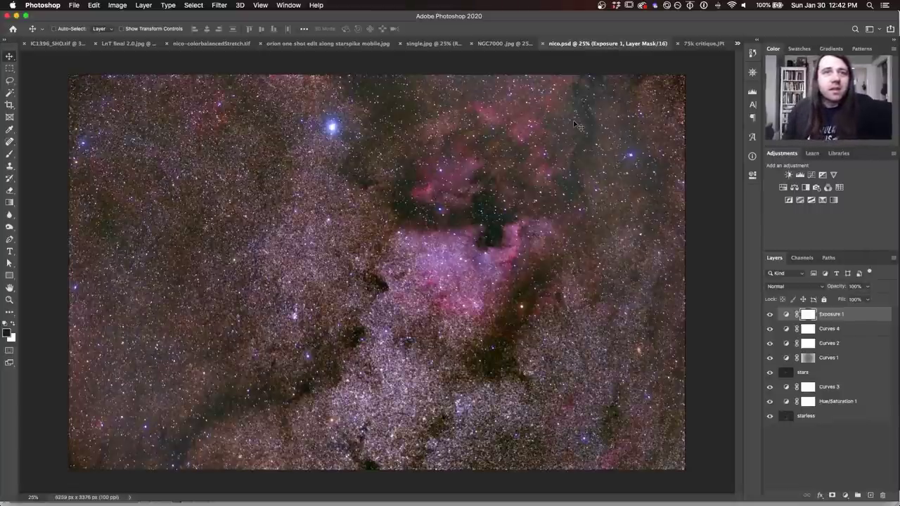
{"action": "left_click", "coordinate": [498, 44]}
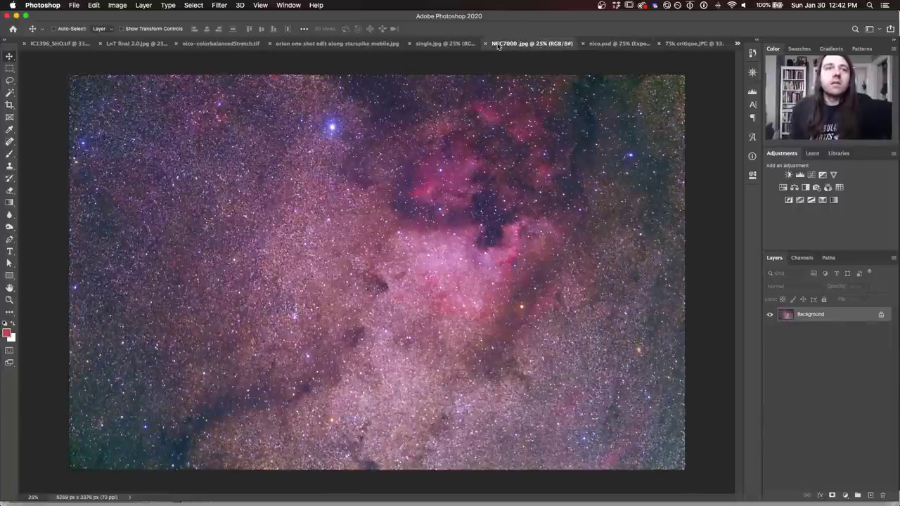
{"action": "left_click", "coordinate": [622, 44]}
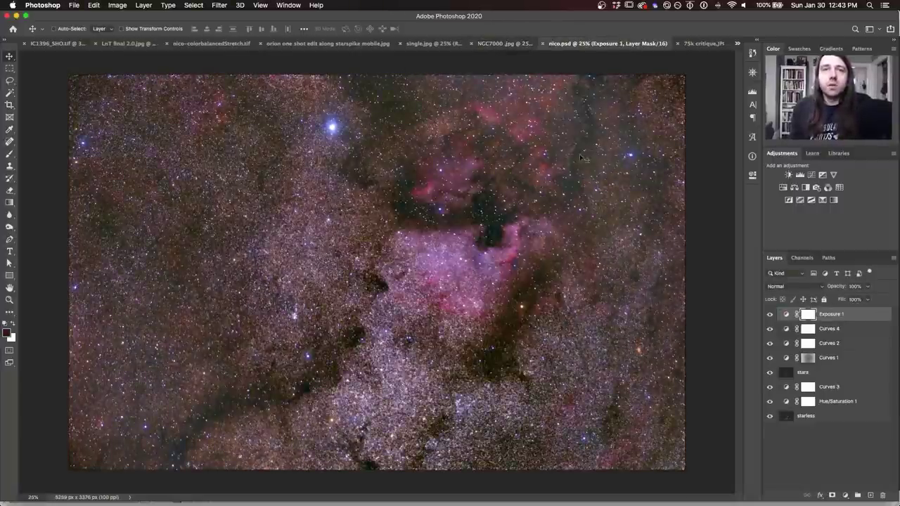
{"action": "left_click", "coordinate": [505, 45]}
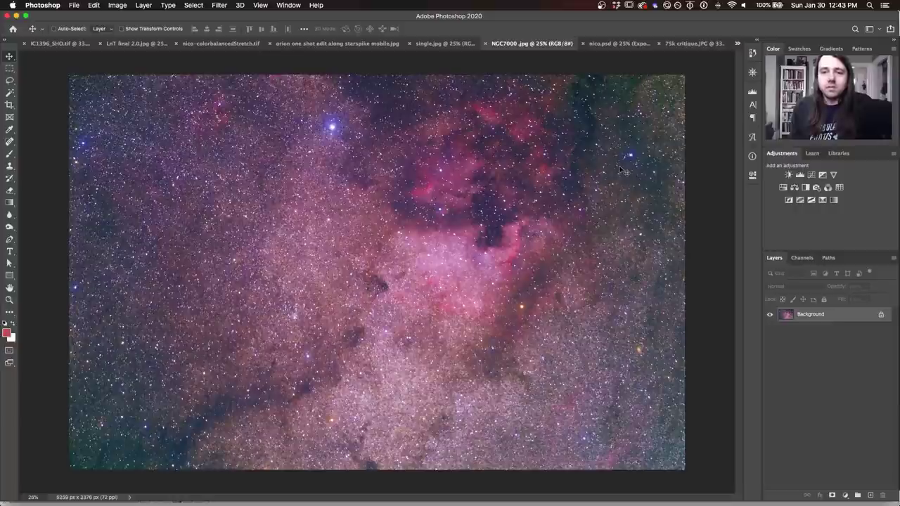
{"action": "left_click", "coordinate": [608, 44]}
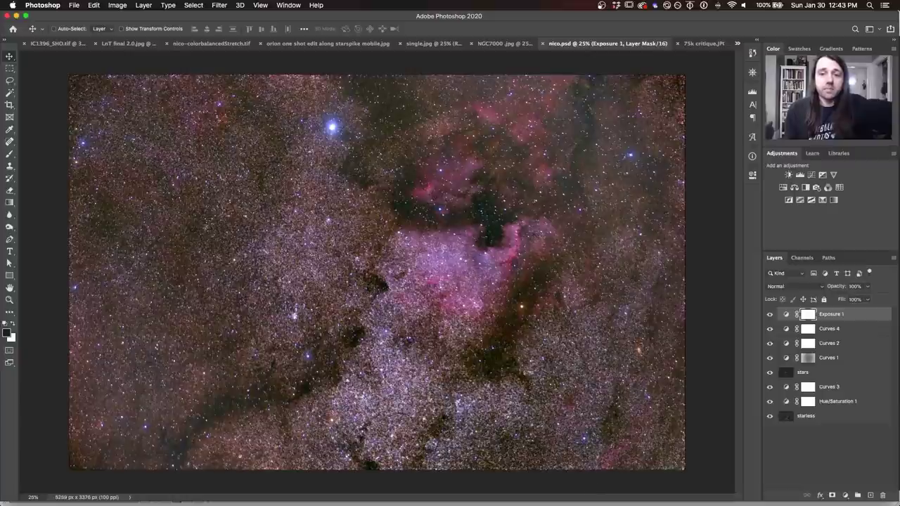
Examine the nebulae and star shapes in 75k critique.JPG at 100% and return to the full-frame view at 33.3%
{"action": "left_click", "coordinate": [698, 43]}
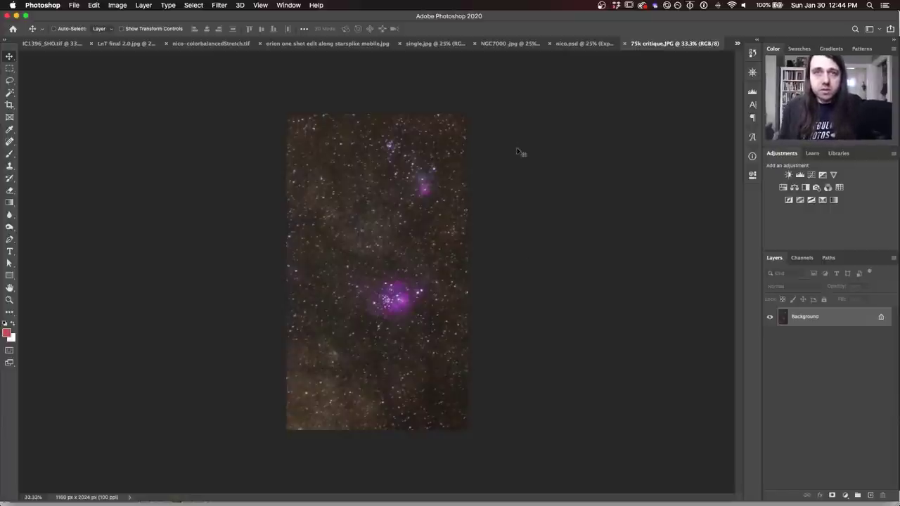
{"action": "key", "text": "super"}
{"action": "key", "text": "super+equal"}
{"action": "key", "text": "super+equal"}
{"action": "key", "text": "super+equal"}
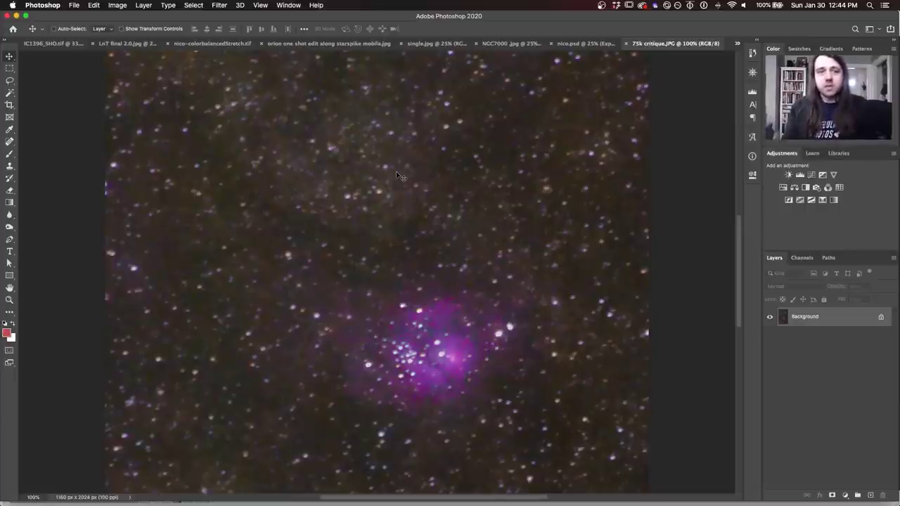
{"action": "scroll", "coordinate": [449, 253], "scroll_direction": "down", "scroll_amount": 5}
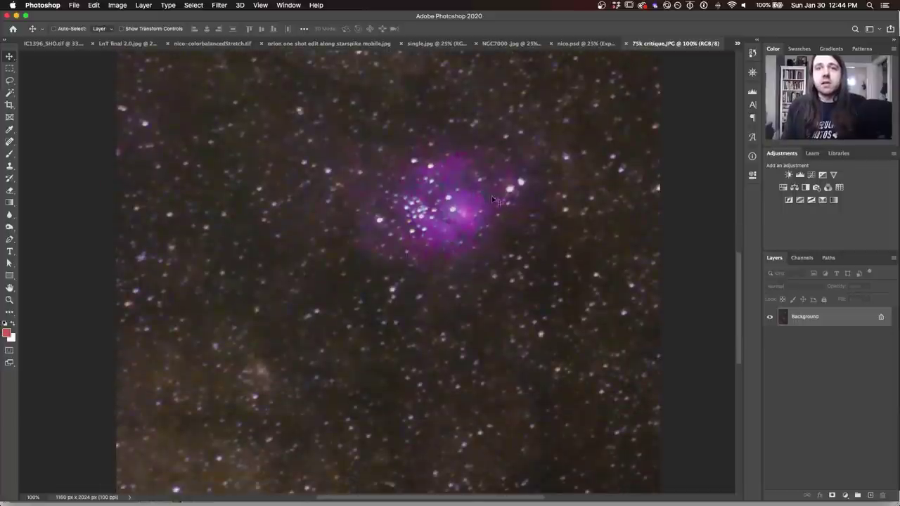
{"action": "scroll", "coordinate": [495, 200], "scroll_direction": "down", "scroll_amount": 3}
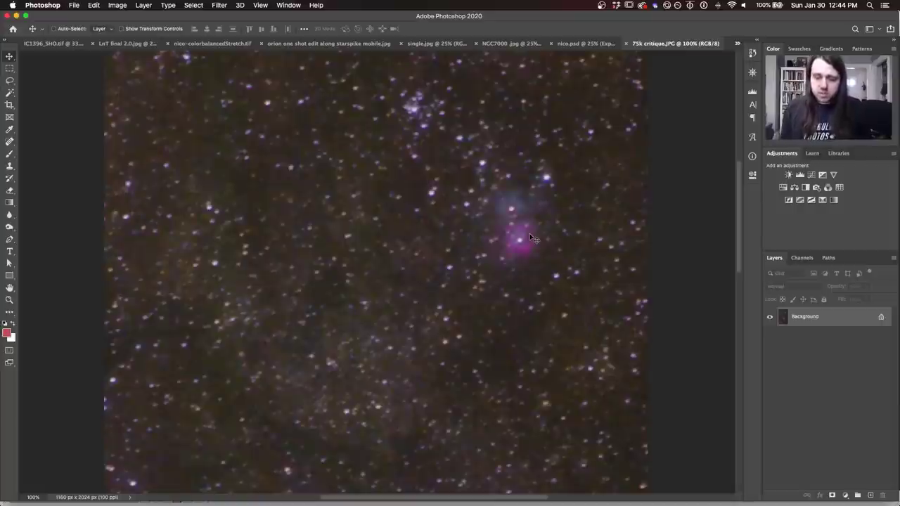
{"action": "key", "text": "super+minus"}
{"action": "key", "text": "super+minus"}
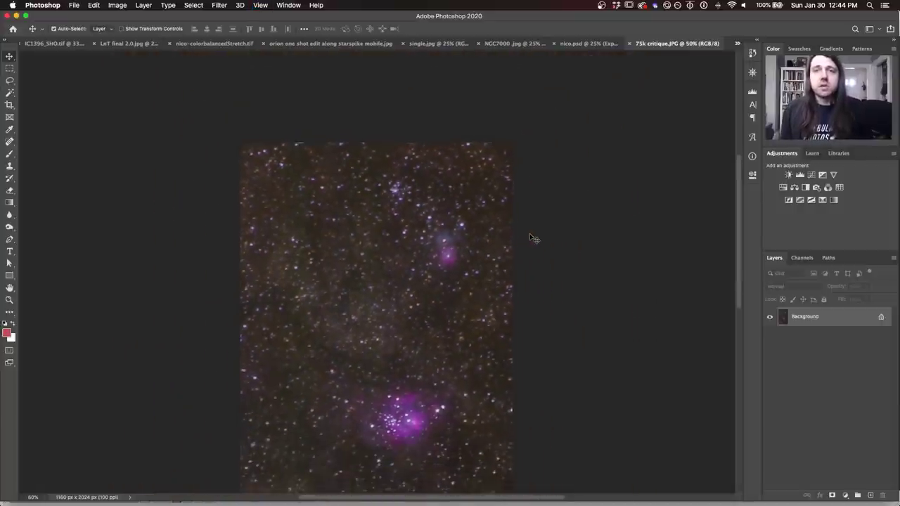
{"action": "scroll", "coordinate": [533, 239], "scroll_direction": "down", "scroll_amount": 5}
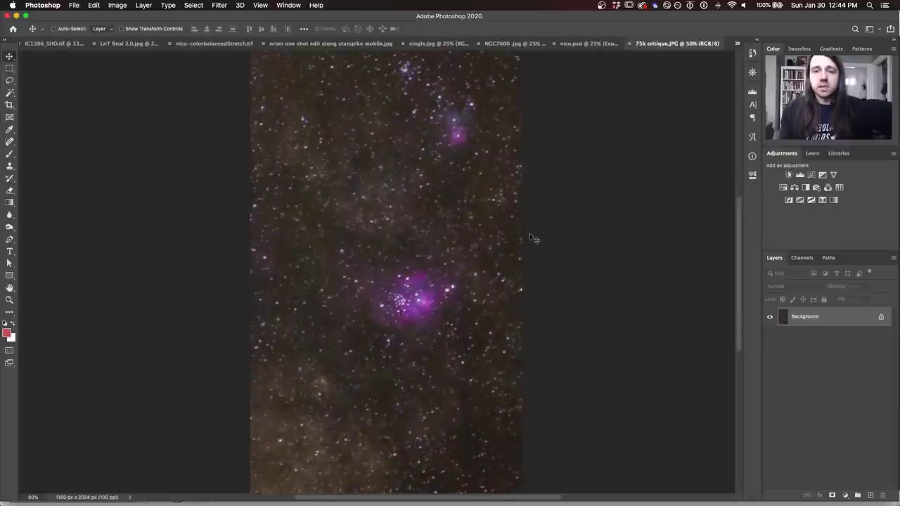
{"action": "key", "text": "super+minus"}
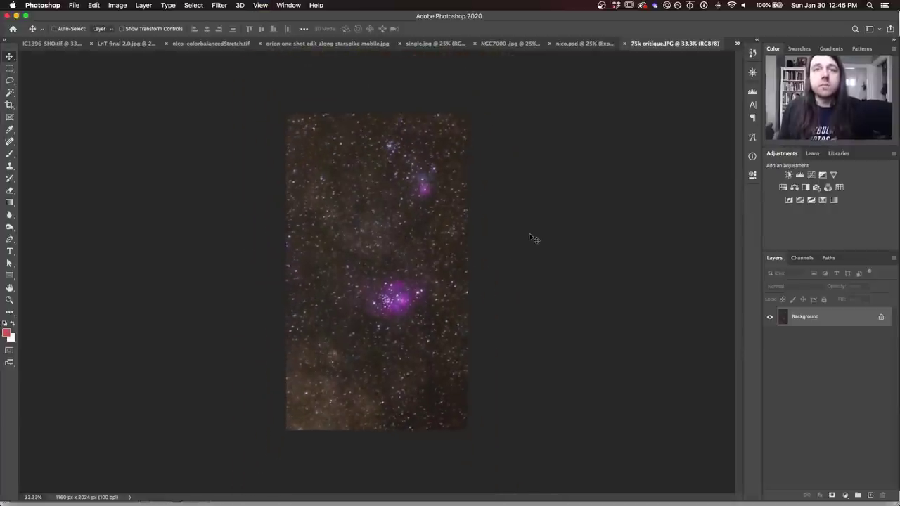
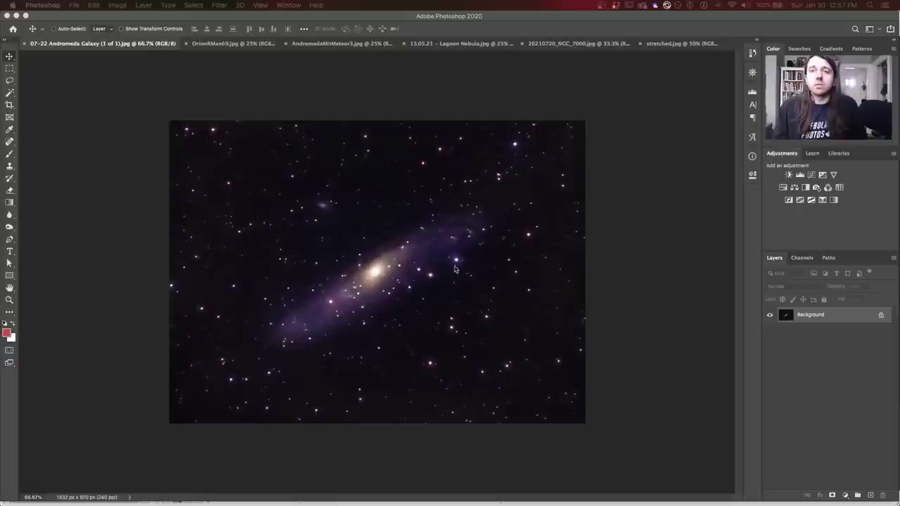
Brighten OrionRMan69.jpg with a Curves layer using an RGB point at input 58, output 186, and hide the layer to compare
{"action": "left_click", "coordinate": [230, 58]}
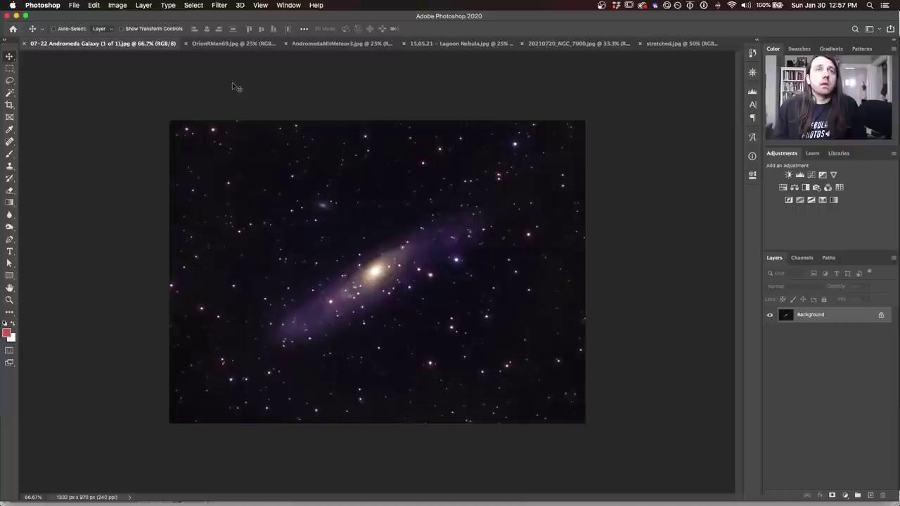
{"action": "left_click", "coordinate": [223, 44]}
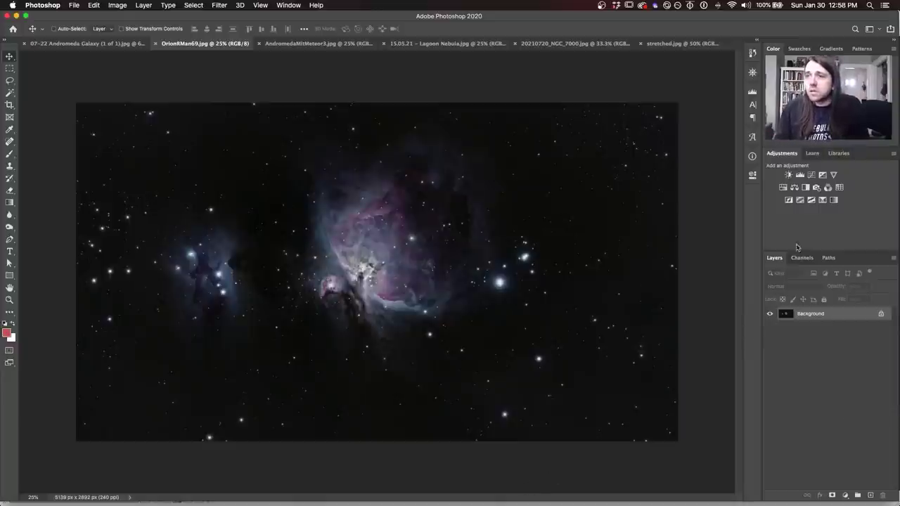
{"action": "left_click", "coordinate": [811, 177]}
{"action": "left_click_drag", "start_coordinate": [671, 282], "coordinate": [657, 250]}
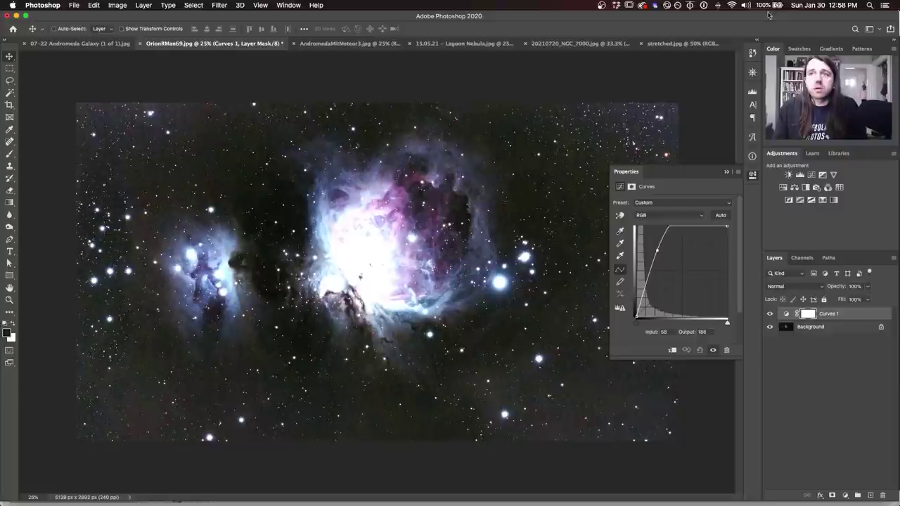
{"action": "left_click", "coordinate": [753, 175]}
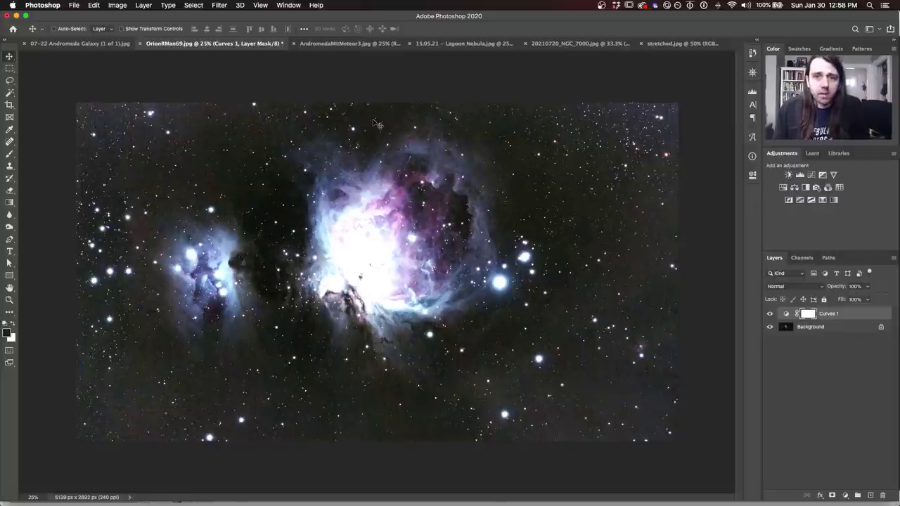
{"action": "left_click", "coordinate": [770, 315]}
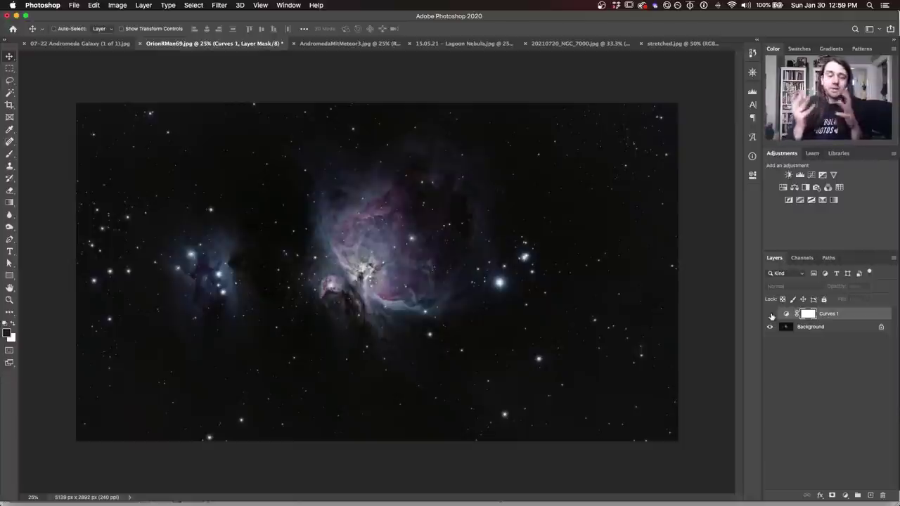
Review AndromedaMitMeteor3.jpg, the 15.05.21 Lagoon Nebula image, 20210720_NGC_7000.jpg and stretched.jpg in turn
{"action": "left_click", "coordinate": [355, 43]}
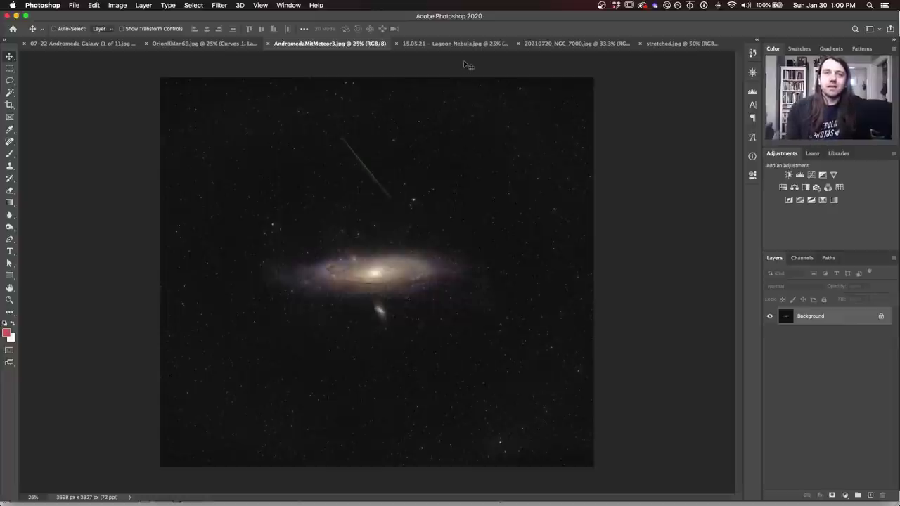
{"action": "left_click", "coordinate": [444, 45]}
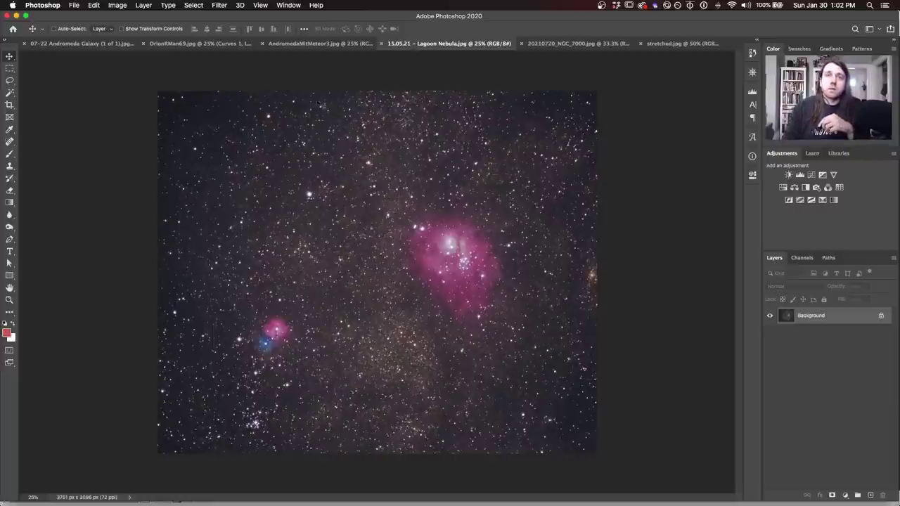
{"action": "left_click", "coordinate": [580, 43]}
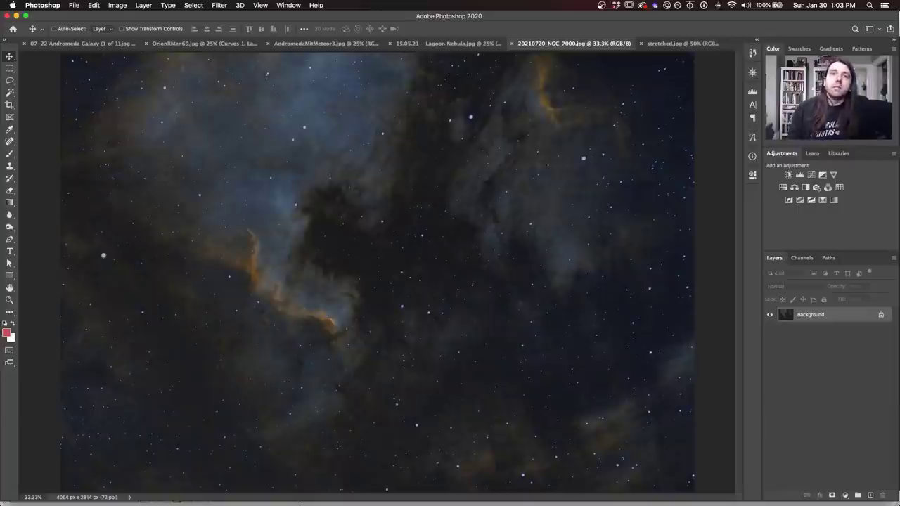
{"action": "left_click", "coordinate": [663, 44]}
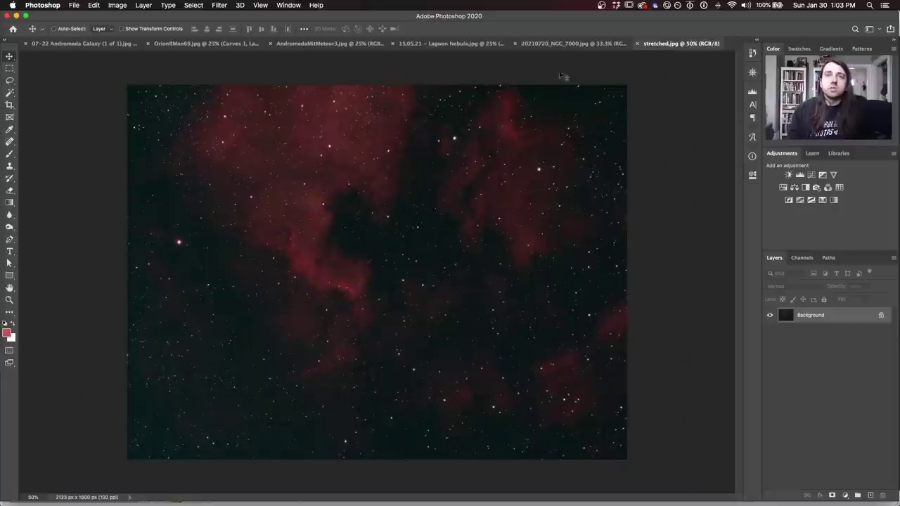
Compare 20210720_NGC_7000.jpg with stretched.jpg by alternating between the two images
{"action": "left_click", "coordinate": [582, 44]}
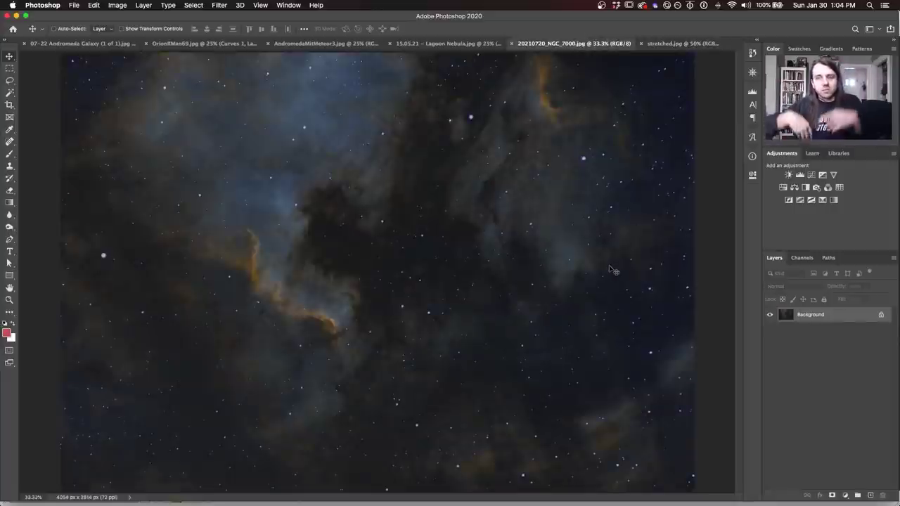
{"action": "left_click", "coordinate": [668, 44]}
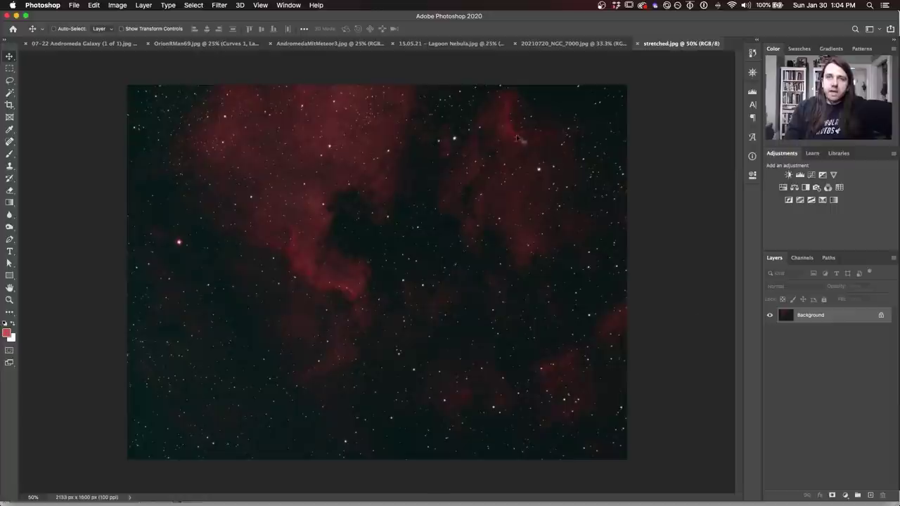
{"action": "left_click", "coordinate": [549, 45]}
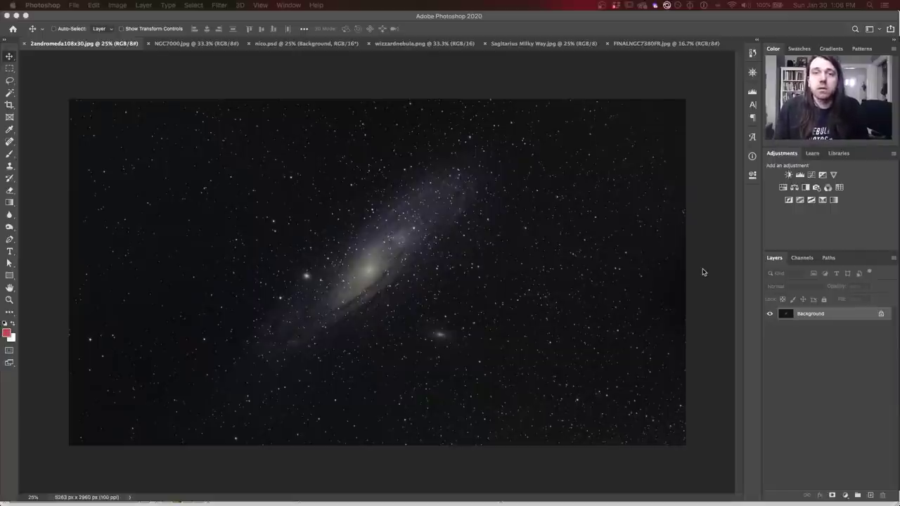
Examine the galaxy core and star field in 2andromeda108x30.jpg at 66.7% and zoom back out to 33.3%
{"action": "left_click", "coordinate": [706, 114]}
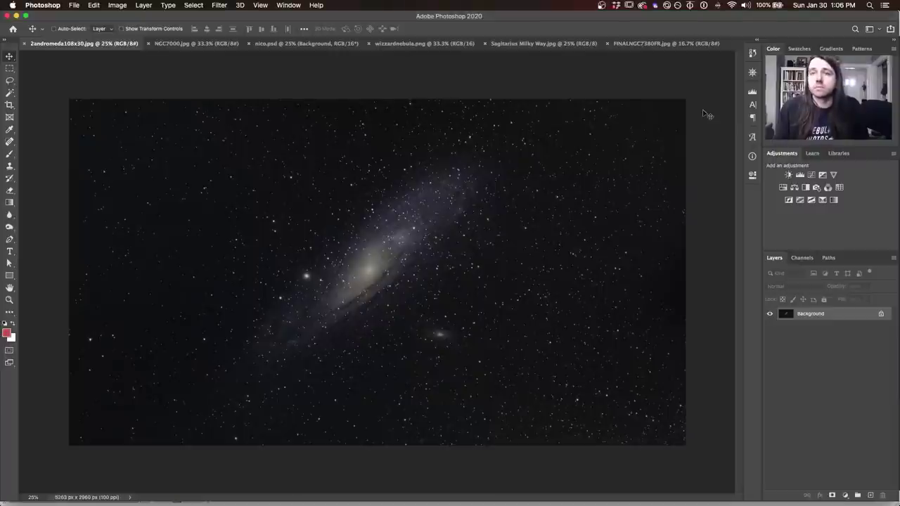
{"action": "key", "text": "super+minus"}
{"action": "key", "text": "super+equal"}
{"action": "key", "text": "super+equal"}
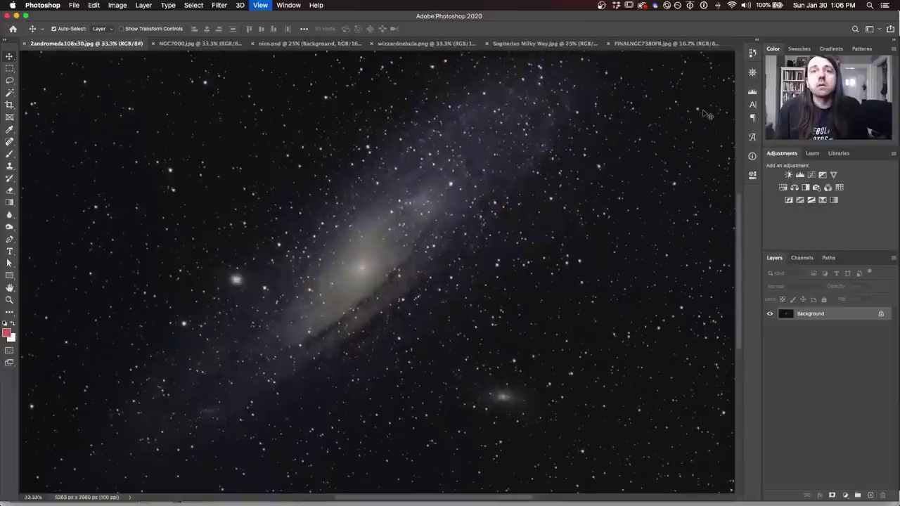
{"action": "key", "text": "super+equal"}
{"action": "key", "text": "super+equal"}
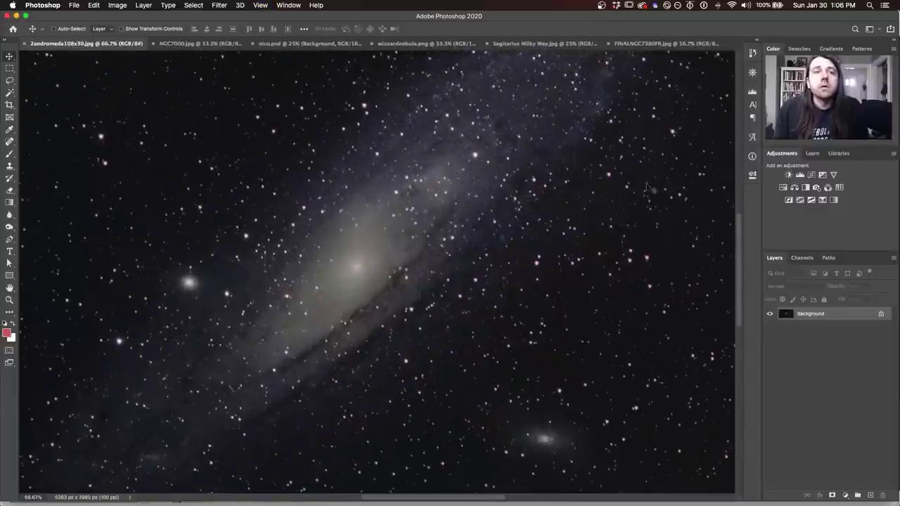
{"action": "left_click_drag", "start_coordinate": [739, 282], "coordinate": [745, 308]}
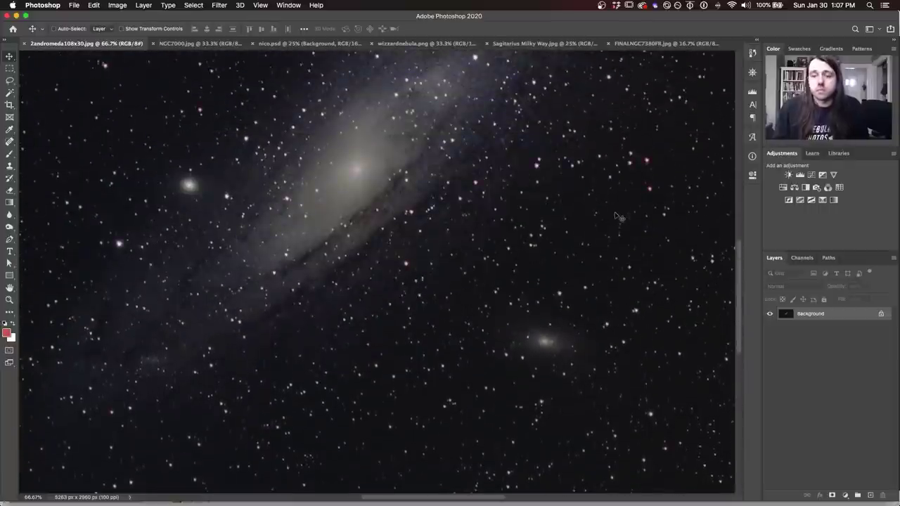
{"action": "key", "text": "super+minus"}
{"action": "key", "text": "super+minus"}
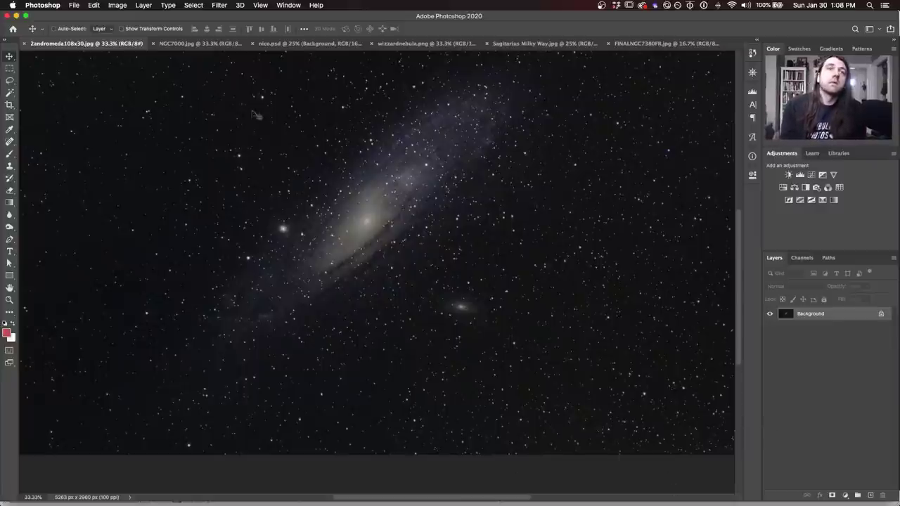
Compare NGC7000.jpg with the layered nico.psd version, ending on nico.psd
{"action": "left_click", "coordinate": [180, 43]}
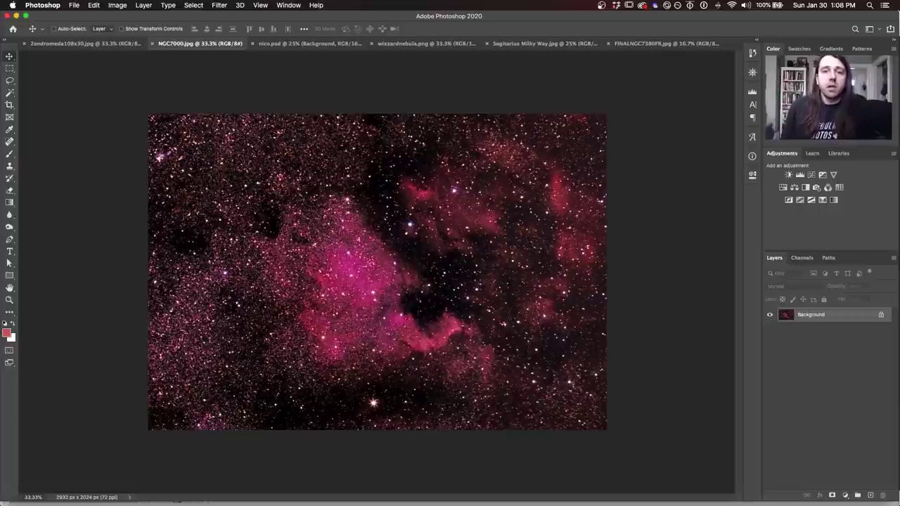
{"action": "left_click", "coordinate": [298, 46]}
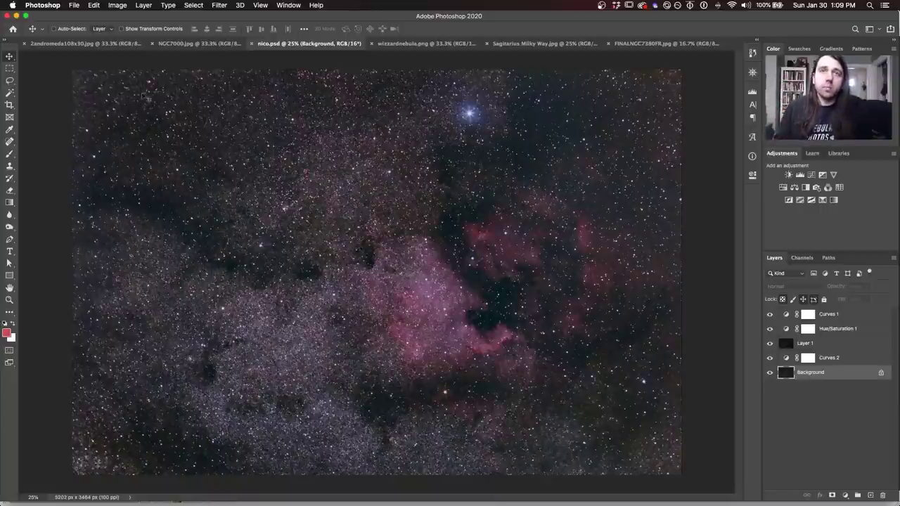
{"action": "left_click", "coordinate": [189, 44]}
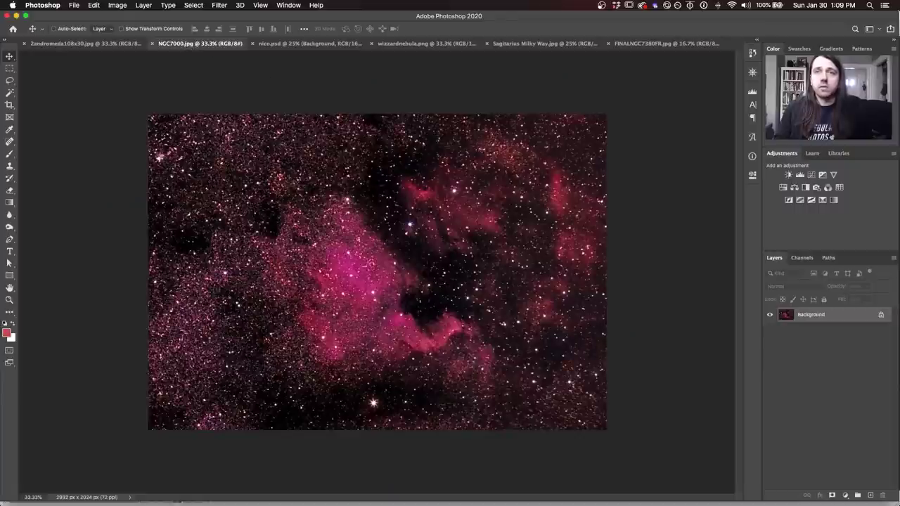
{"action": "left_click", "coordinate": [305, 44]}
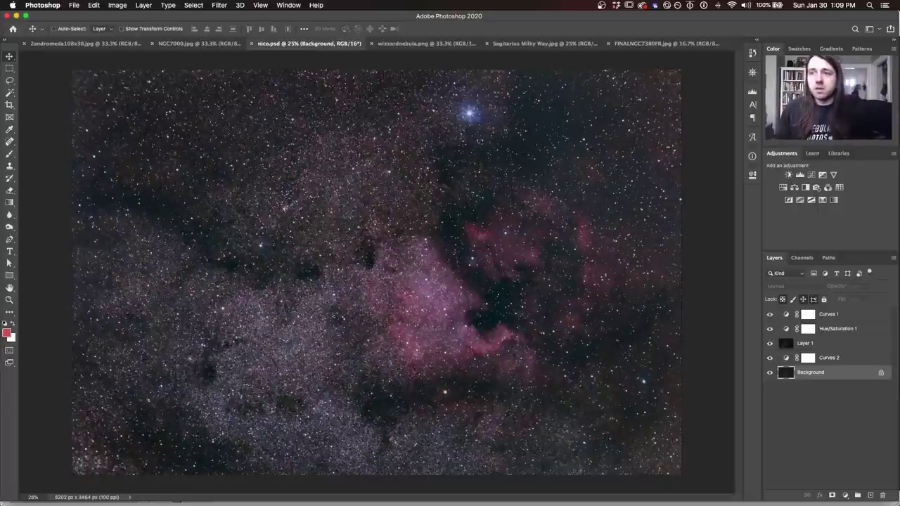
Isolate the Background layer of nico.psd and show Curves 2, Layer 1 and Hue/Saturation 1 again one by one
{"action": "left_click", "coordinate": [770, 372]}
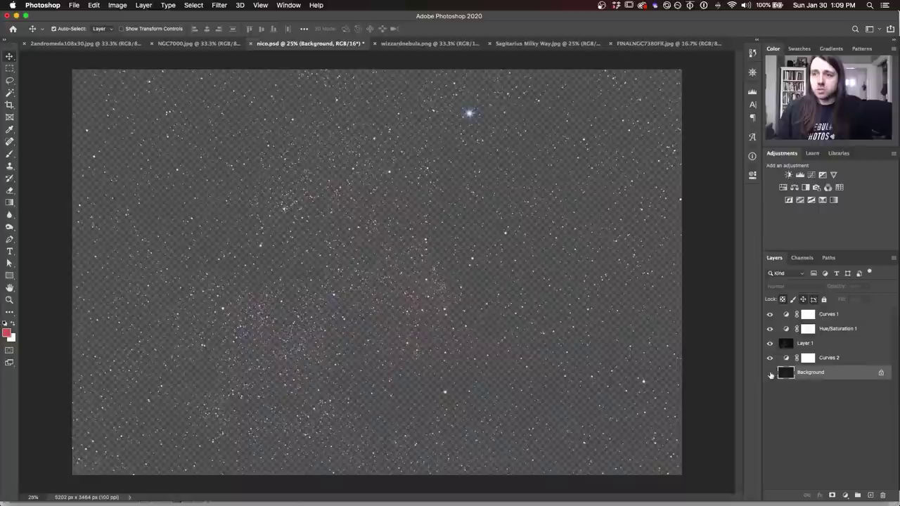
{"action": "left_click", "coordinate": [770, 374]}
{"action": "left_click", "coordinate": [769, 374], "text": "alt"}
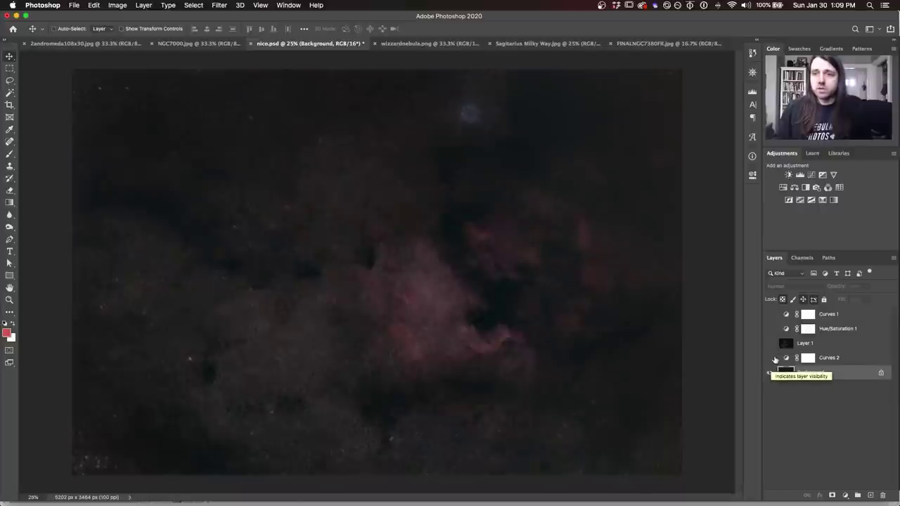
{"action": "left_click", "coordinate": [770, 358]}
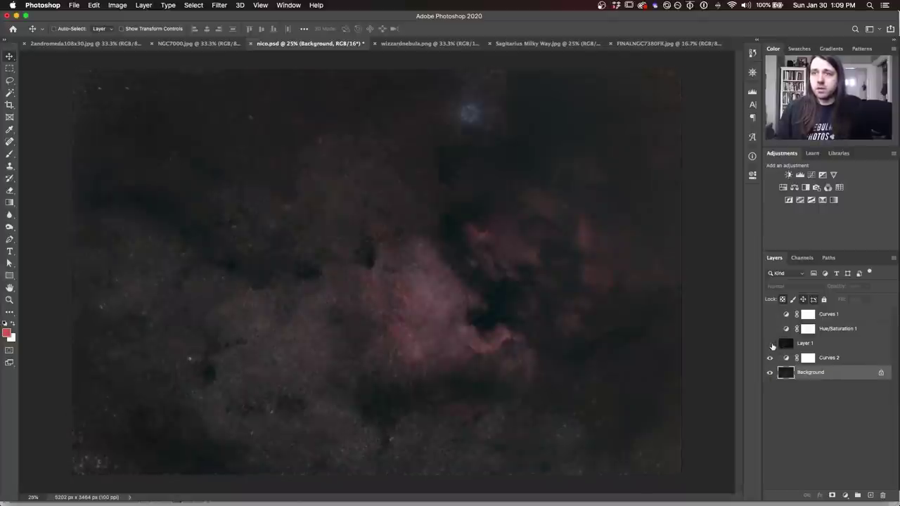
{"action": "left_click", "coordinate": [769, 343]}
{"action": "left_click", "coordinate": [770, 328]}
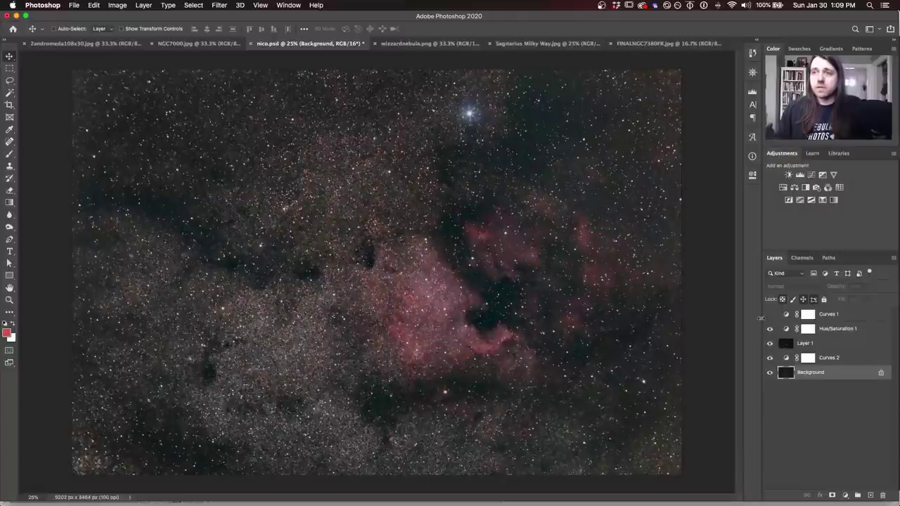
Toggle the Curves 1 layer in nico.psd to compare its effect, inspect its curve settings, and leave the layer visible
{"action": "left_click", "coordinate": [770, 315]}
{"action": "left_click", "coordinate": [770, 317]}
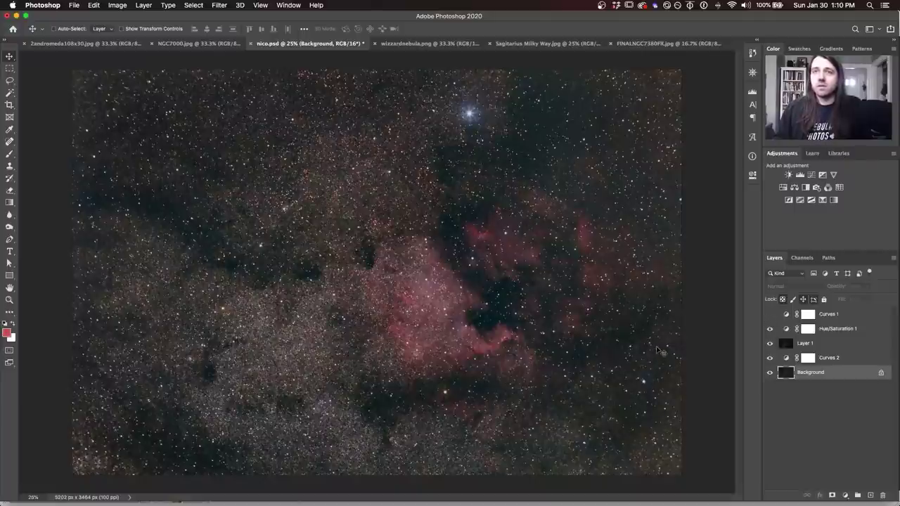
{"action": "left_click", "coordinate": [769, 314]}
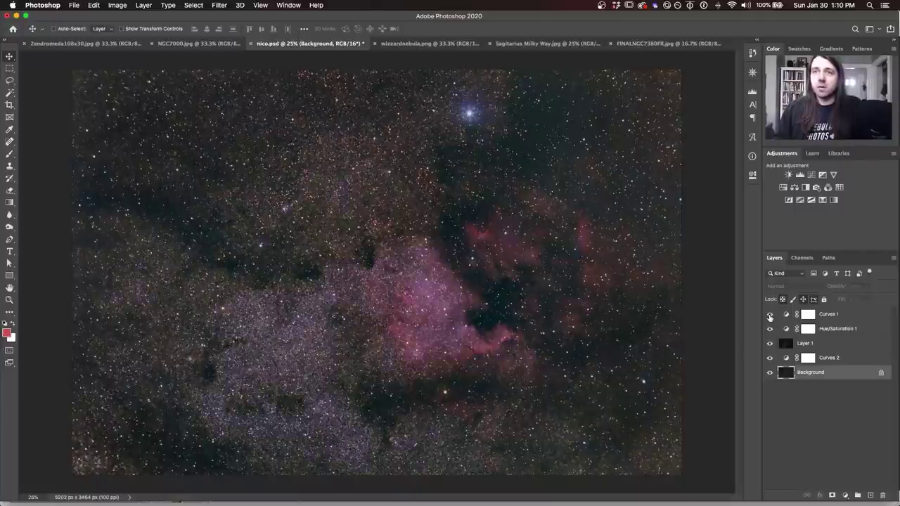
{"action": "left_click", "coordinate": [770, 315]}
{"action": "left_click", "coordinate": [770, 315]}
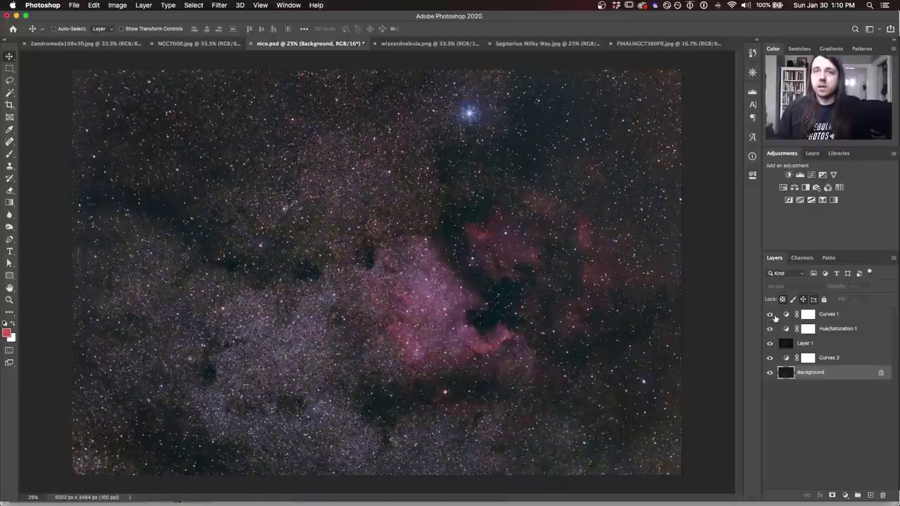
{"action": "double_click", "coordinate": [783, 316]}
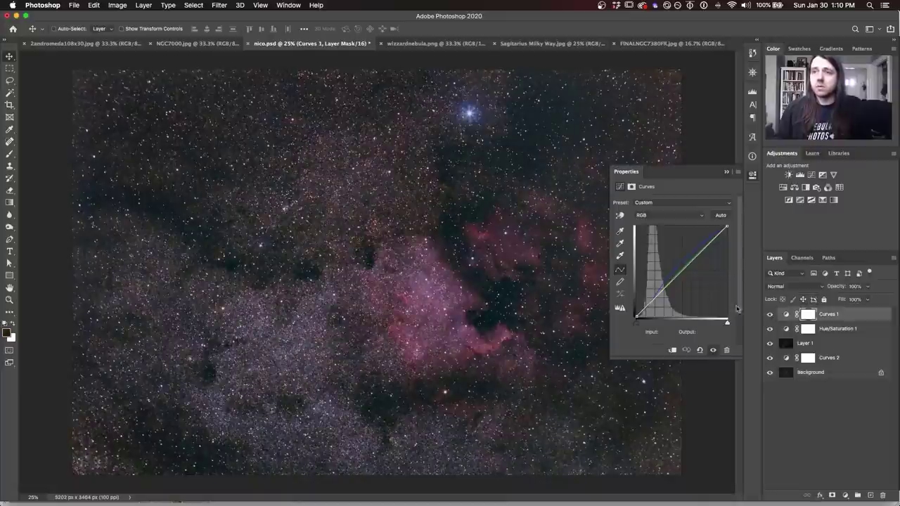
{"action": "left_click", "coordinate": [784, 315]}
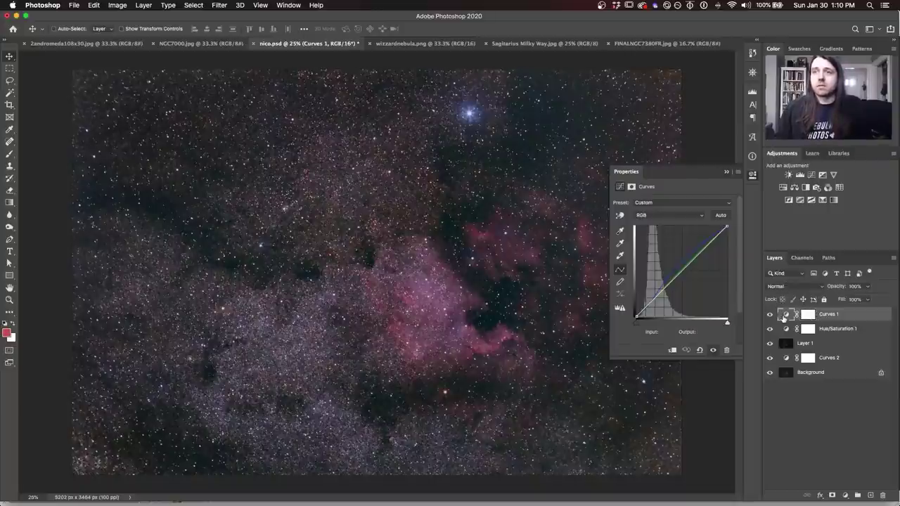
{"action": "left_click", "coordinate": [752, 175]}
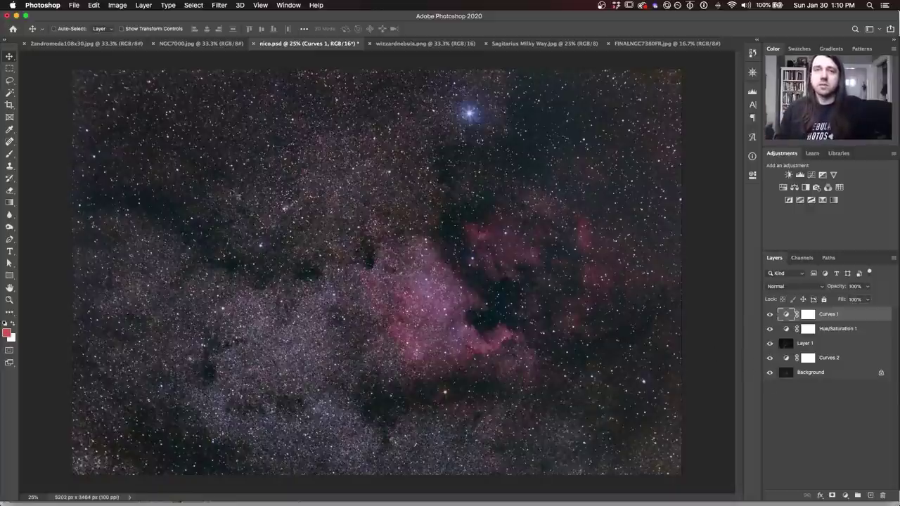
Review wizzardnebula.png and Sagitarius Milky Way.jpg in turn, leaving the Info read-out closed
{"action": "left_click", "coordinate": [417, 44]}
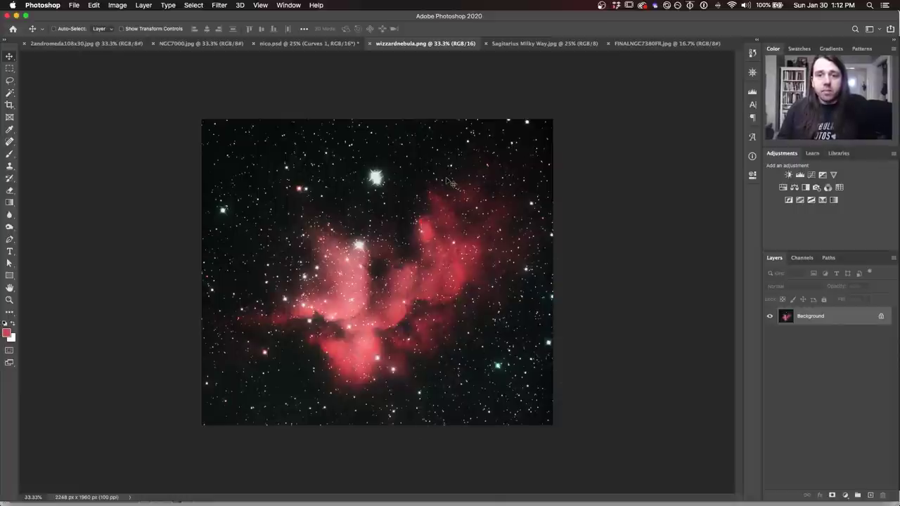
{"action": "left_click", "coordinate": [752, 156]}
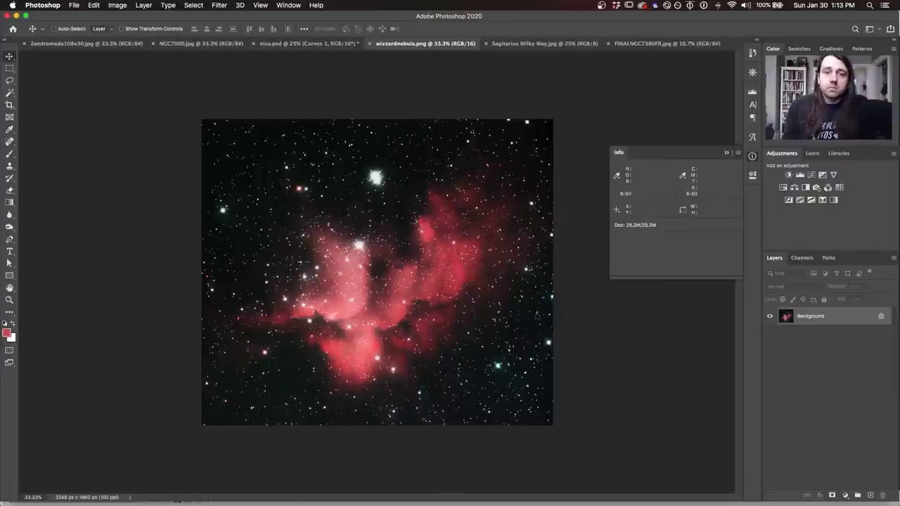
{"action": "left_click", "coordinate": [545, 43]}
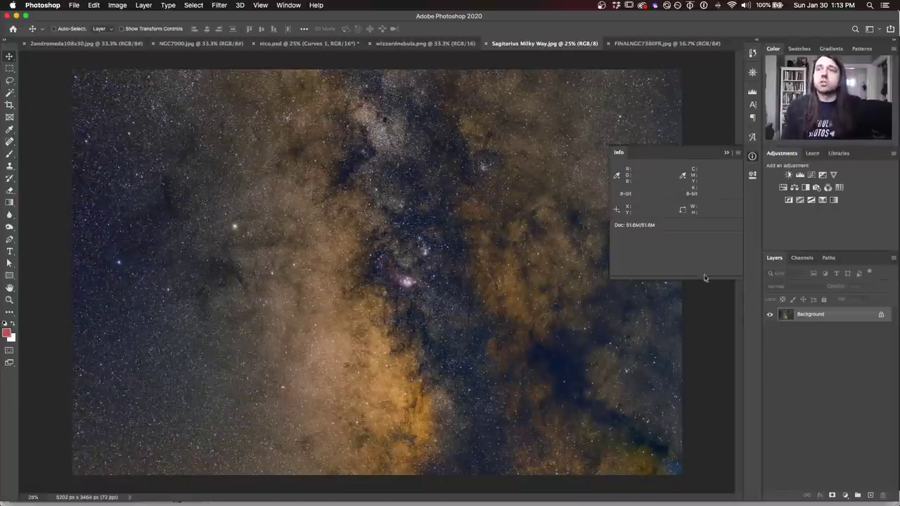
{"action": "left_click", "coordinate": [753, 156]}
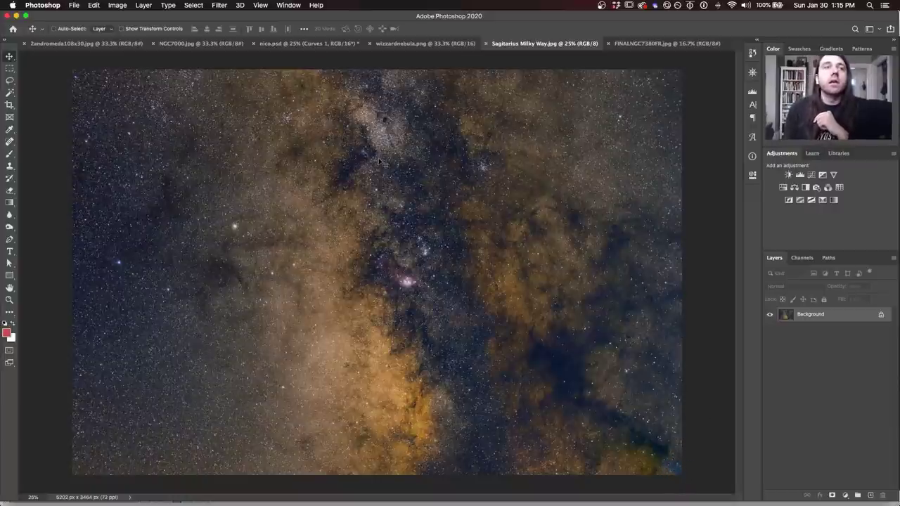
Crop the right and bottom edges of Sagitarius Milky Way.jpg to about 5104 × 3345 px
{"action": "left_click", "coordinate": [9, 104]}
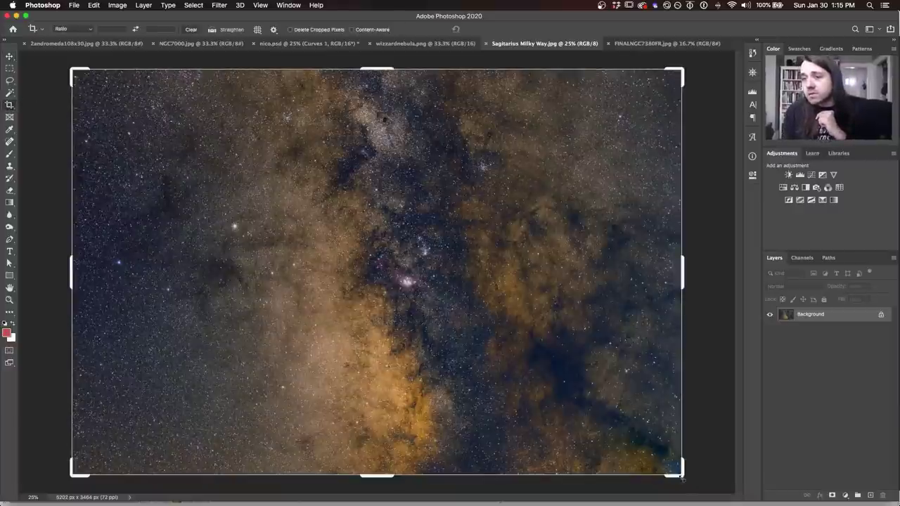
{"action": "left_click_drag", "start_coordinate": [682, 476], "coordinate": [677, 464]}
{"action": "key", "text": "Return"}
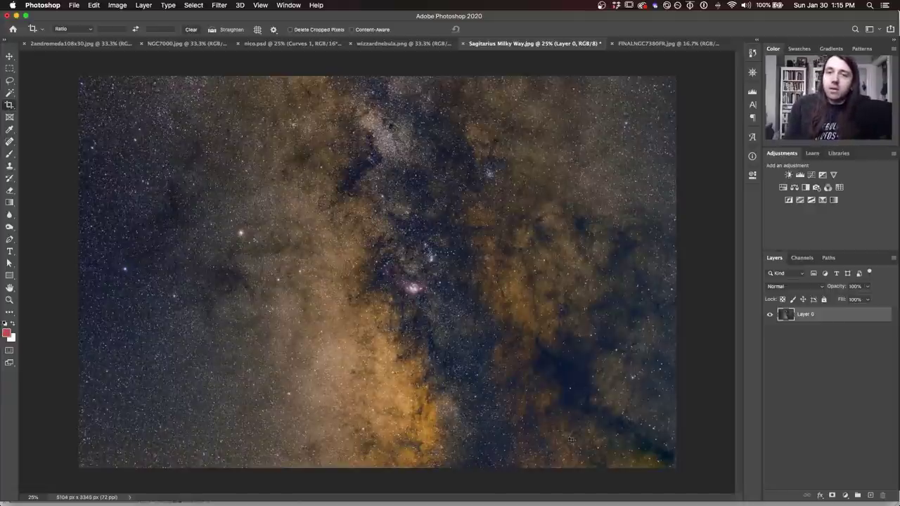
Examine the nebula and star shapes in FINALNGC7380FR.jpg at 100% with the Move tool active, and zoom back out
{"action": "left_click", "coordinate": [617, 44]}
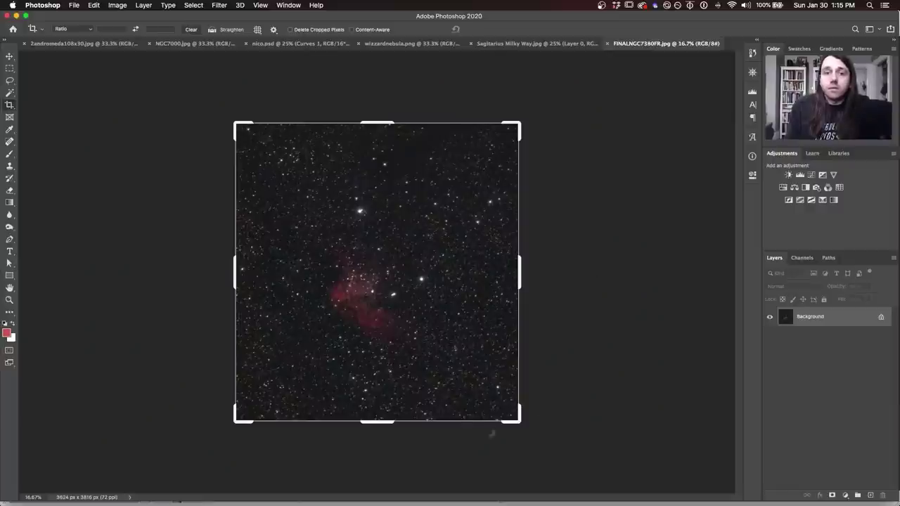
{"action": "left_click", "coordinate": [10, 57]}
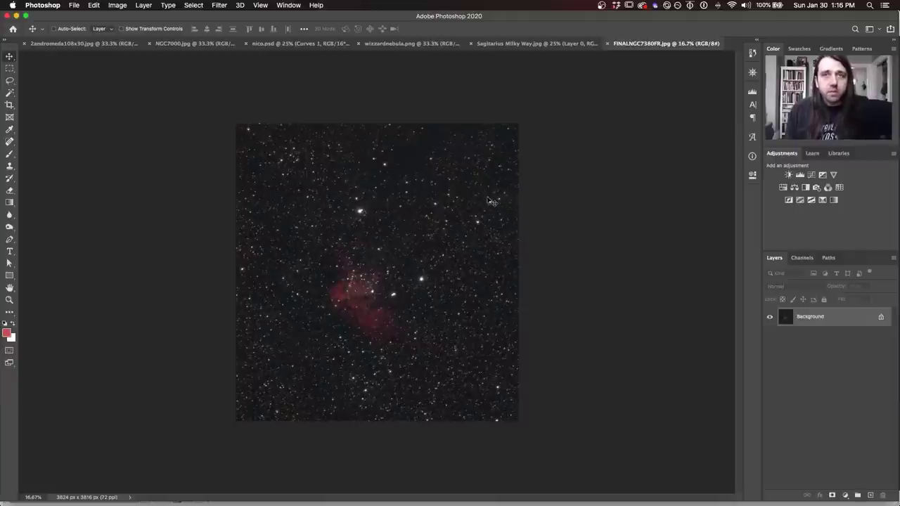
{"action": "key", "text": "super+equal"}
{"action": "key", "text": "super+equal"}
{"action": "key", "text": "super+equal"}
{"action": "key", "text": "super+equal"}
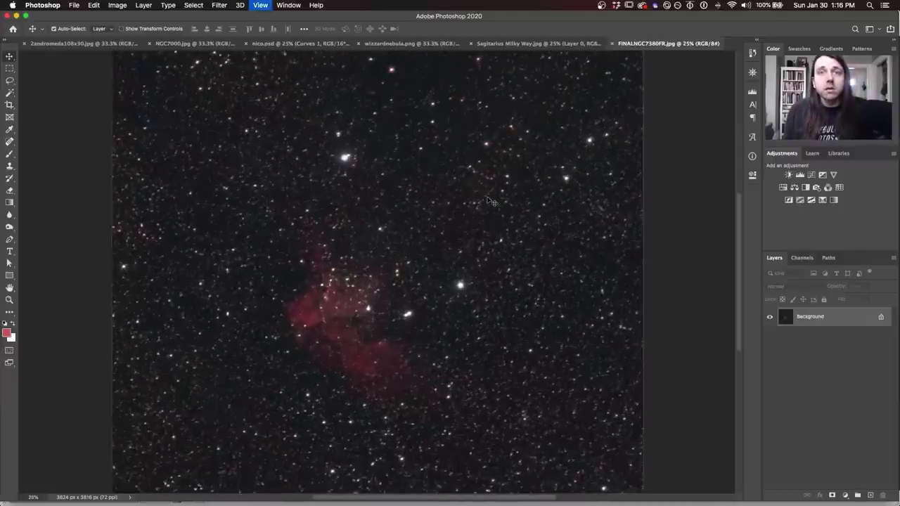
{"action": "key", "text": "super+equal"}
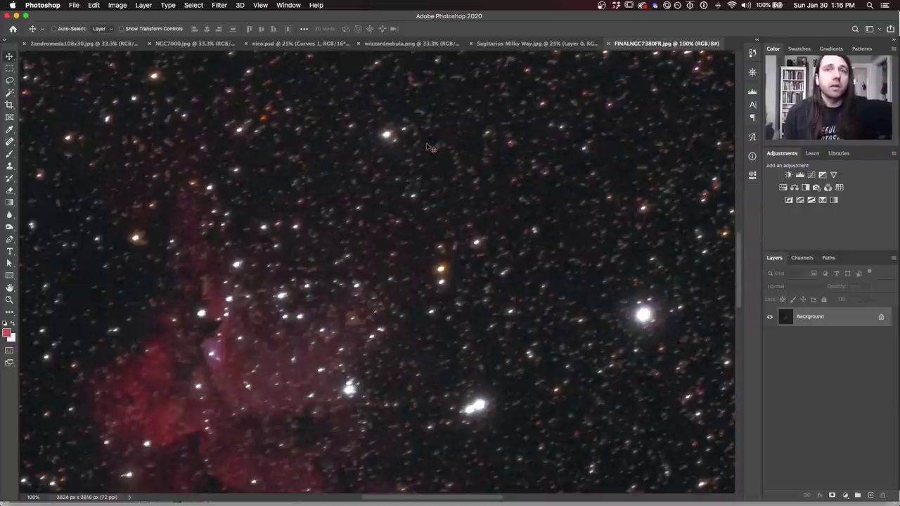
{"action": "key", "text": "super+minus"}
{"action": "key", "text": "super+minus"}
{"action": "key", "text": "super+minus"}
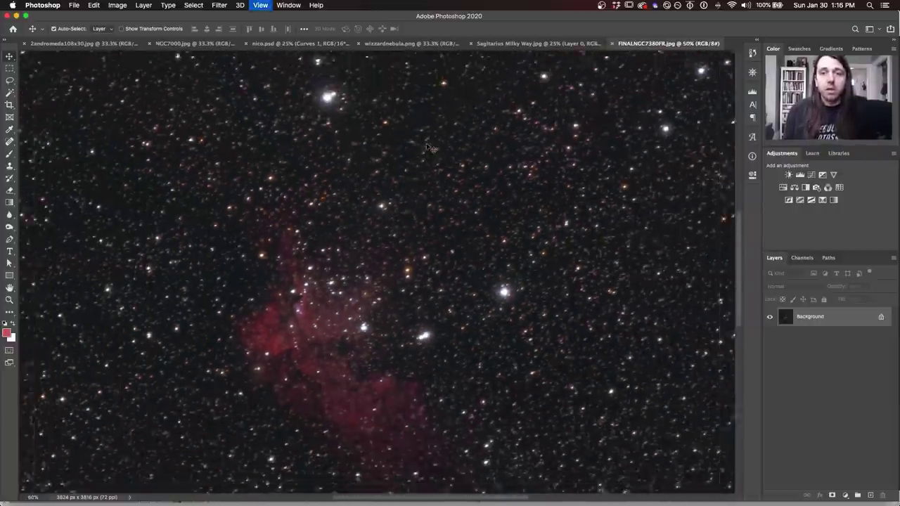
{"action": "key", "text": "super+minus"}
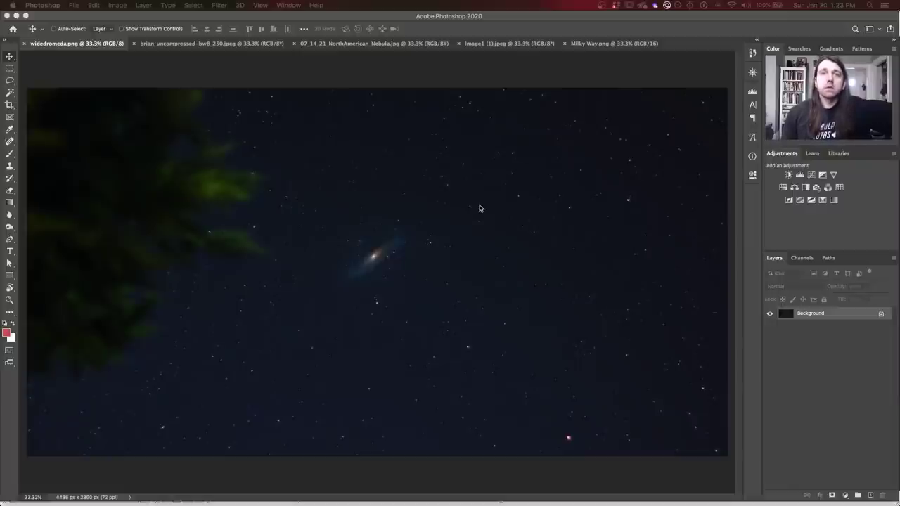
Examine the galaxy and surrounding stars in widedromeda.png at up to 200% magnification, and return to the full-frame view
{"action": "left_click", "coordinate": [578, 36]}
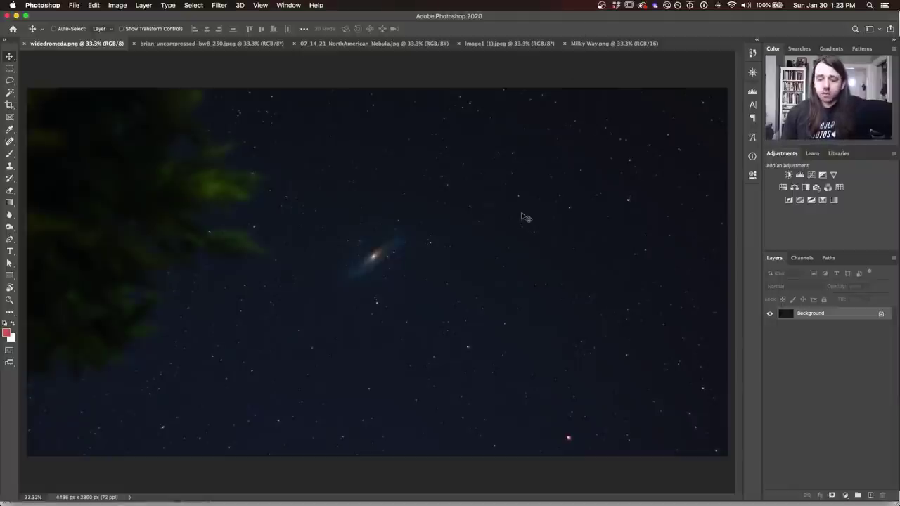
{"action": "key", "text": "super+plus"}
{"action": "key", "text": "super+plus"}
{"action": "key", "text": "super+plus"}
{"action": "key", "text": "super+plus"}
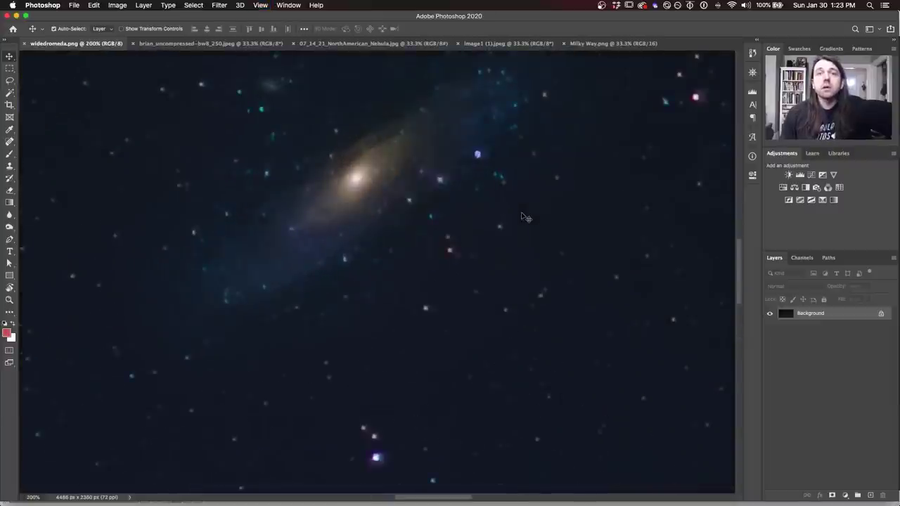
{"action": "key", "text": "super+minus"}
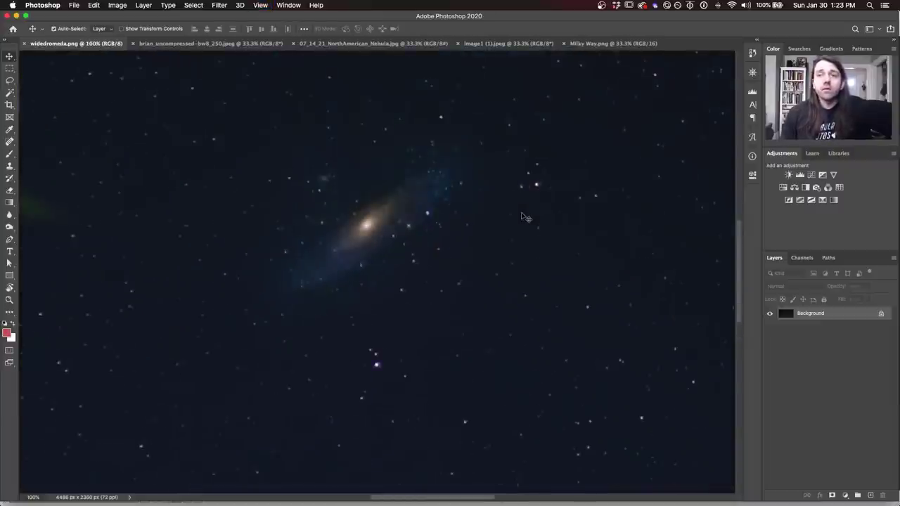
{"action": "key", "text": "super+minus"}
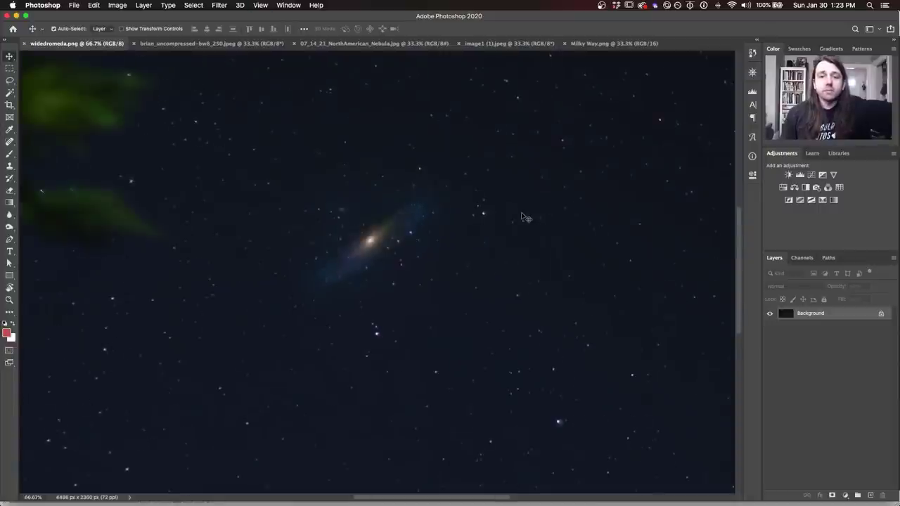
{"action": "key", "text": "super+plus"}
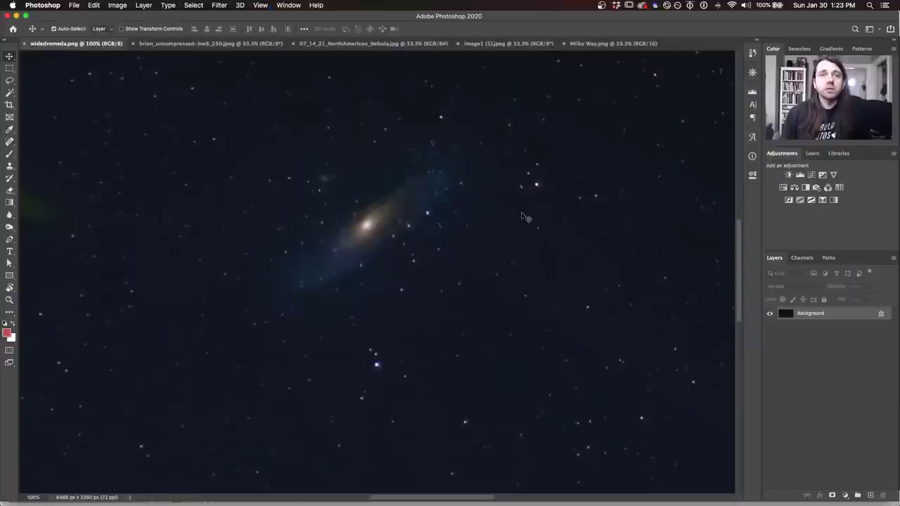
{"action": "key", "text": "super+minus"}
{"action": "key", "text": "super+minus"}
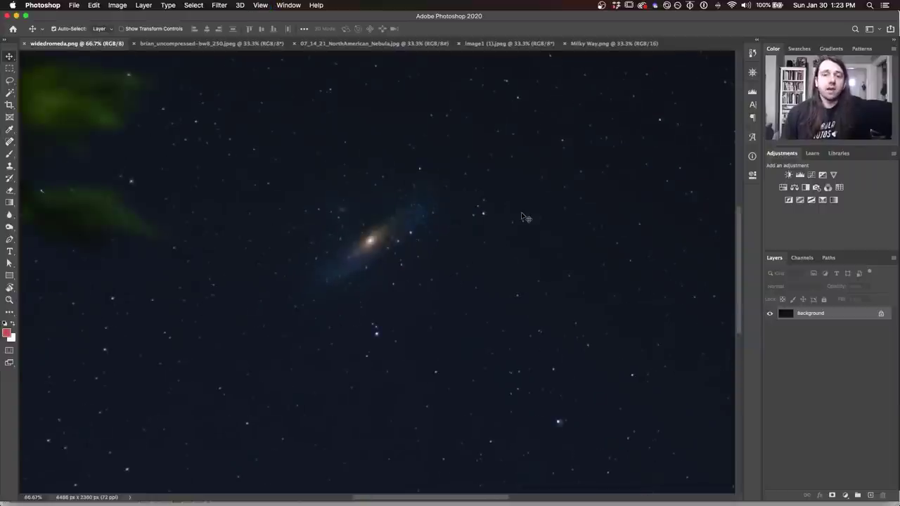
{"action": "key", "text": "super+minus"}
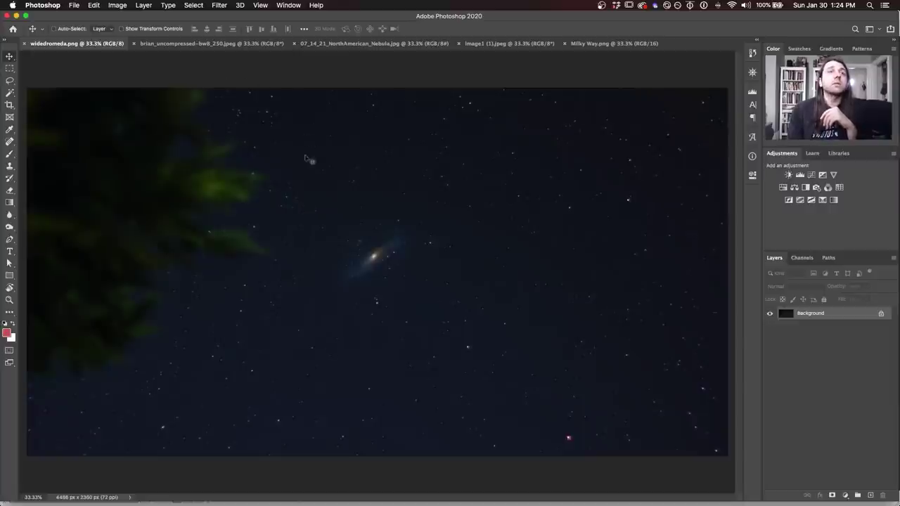
Examine the craters and lower limb of the black-and-white half-moon image at 100% and 300%, and fit the whole image in view
{"action": "left_click", "coordinate": [217, 48]}
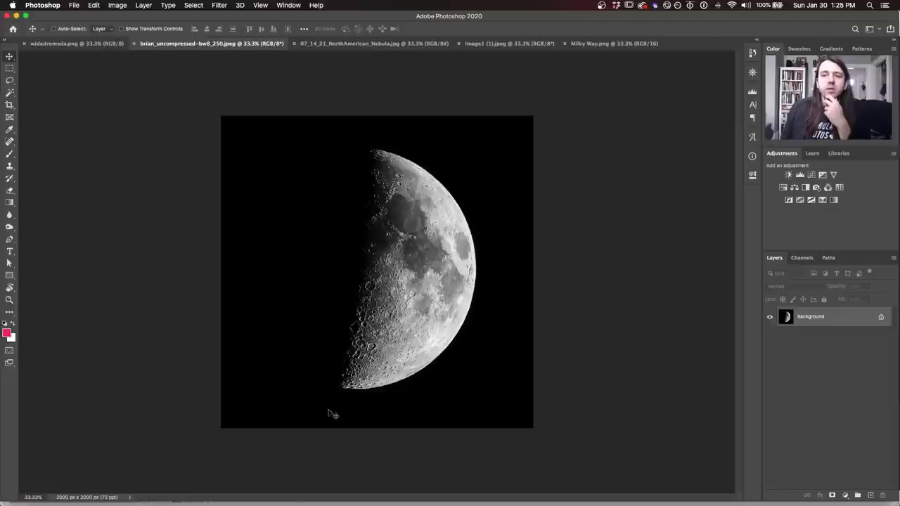
{"action": "key", "text": "super"}
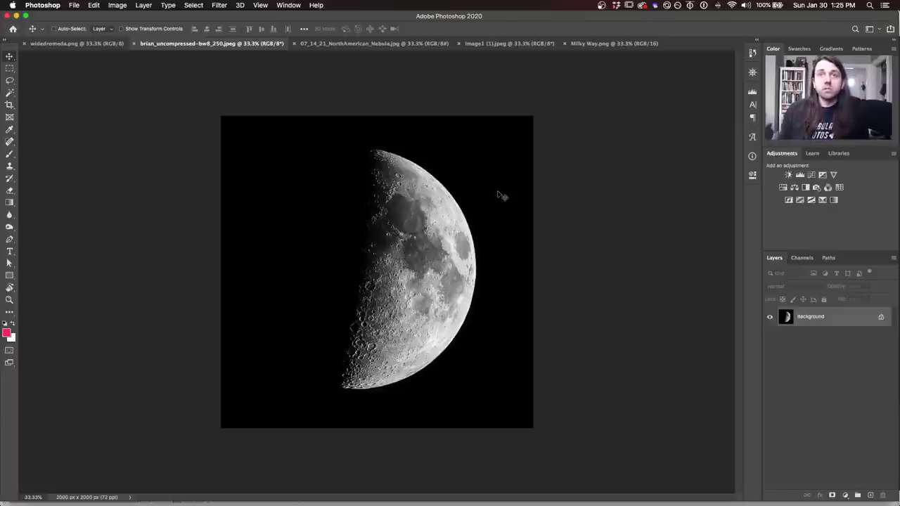
{"action": "key", "text": "super+1"}
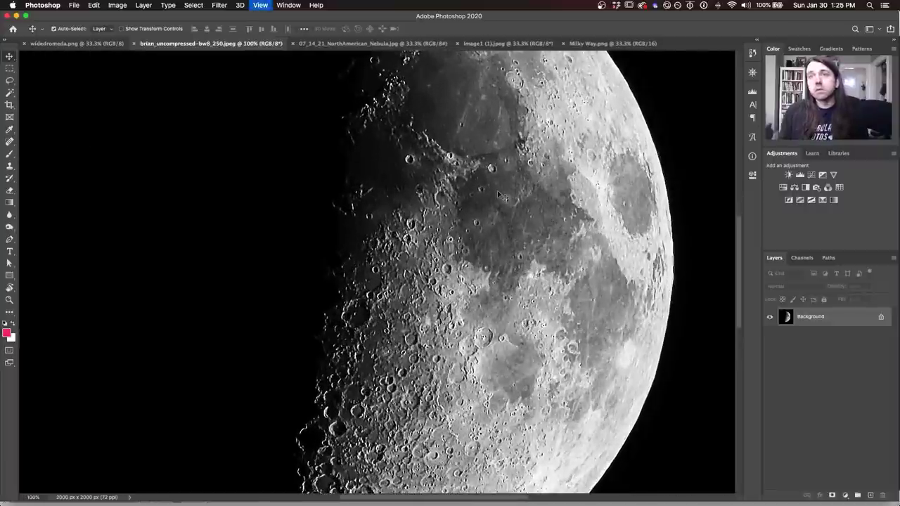
{"action": "scroll", "coordinate": [497, 191], "scroll_direction": "down", "scroll_amount": 10}
{"action": "scroll", "coordinate": [497, 190], "scroll_direction": "right", "scroll_amount": 3}
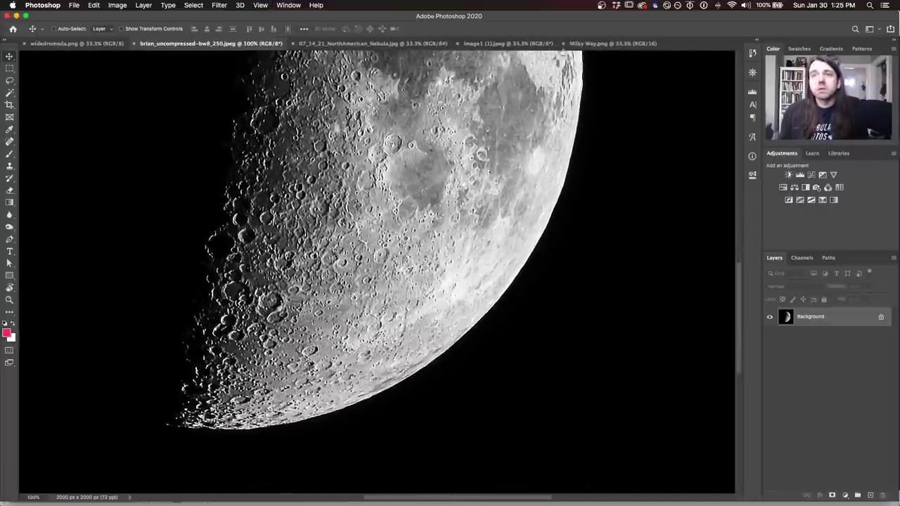
{"action": "scroll", "coordinate": [523, 246], "scroll_direction": "down", "scroll_amount": 5}
{"action": "scroll", "coordinate": [523, 246], "scroll_direction": "left", "scroll_amount": 2}
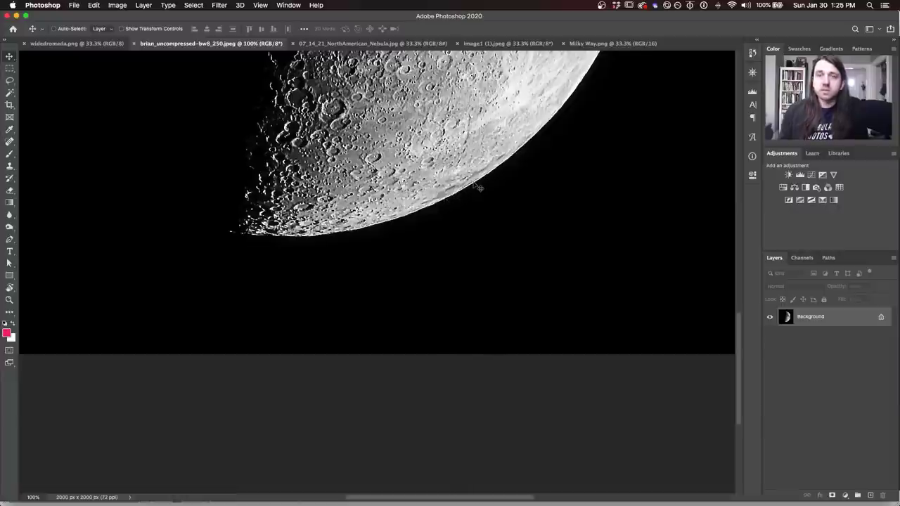
{"action": "key", "text": "super"}
{"action": "key", "text": "super+equal"}
{"action": "key", "text": "super+equal"}
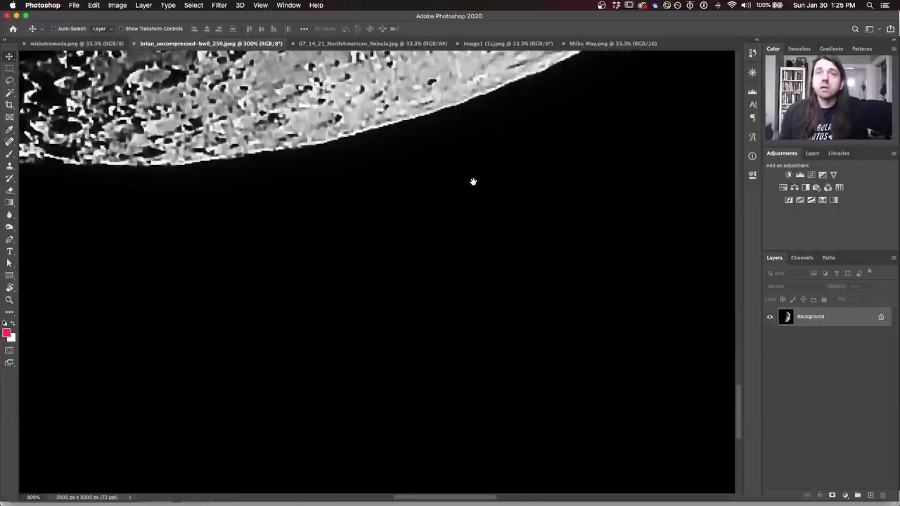
{"action": "left_click_drag", "start_coordinate": [525, 110], "coordinate": [434, 227]}
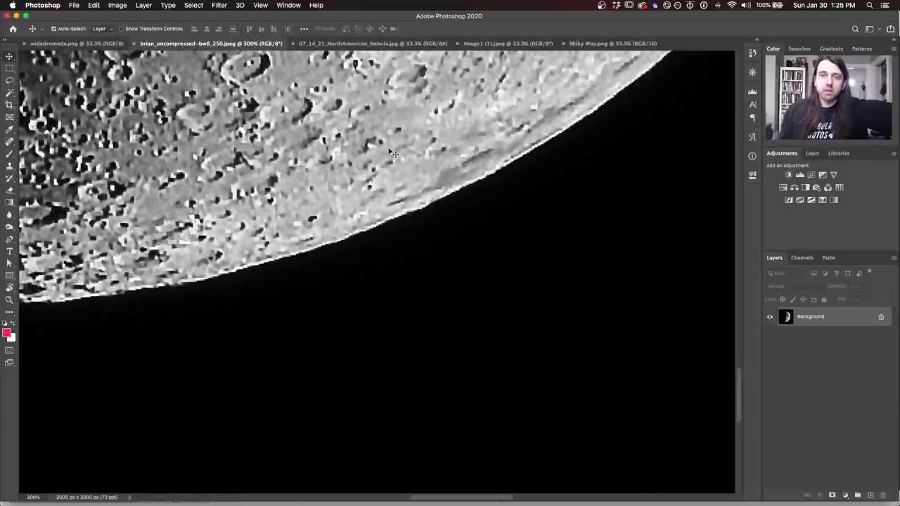
{"action": "key", "text": "super+0"}
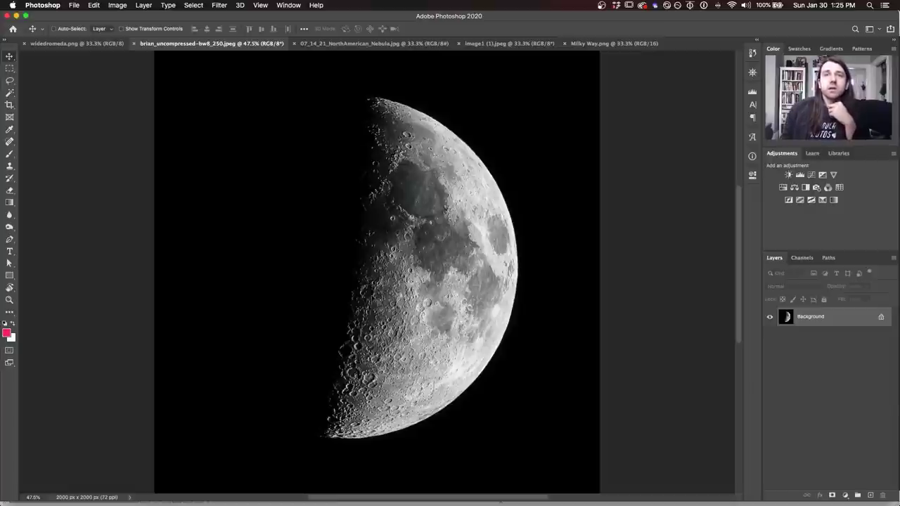
Add a Hue/Saturation adjustment layer to 07_14_21_NorthAmerican_Nebula.jpg and raise its master Saturation to about +26
{"action": "left_click", "coordinate": [347, 45]}
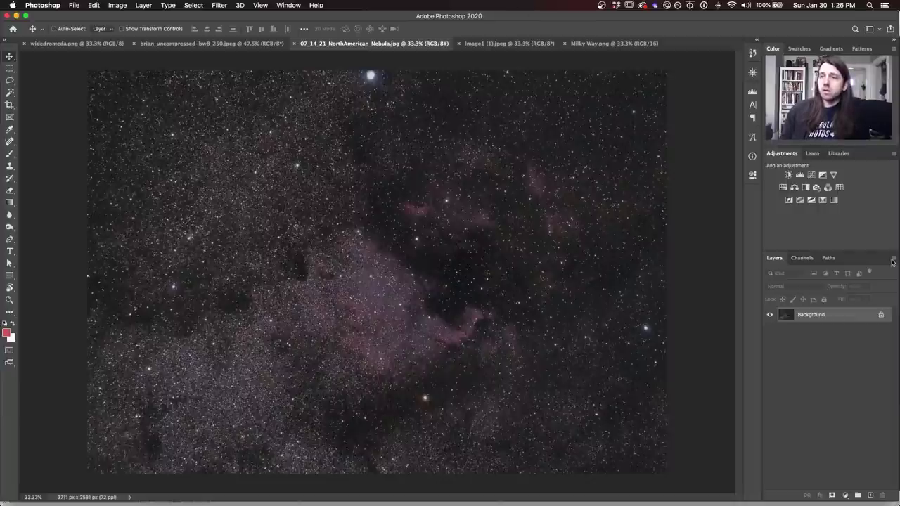
{"action": "left_click", "coordinate": [783, 188]}
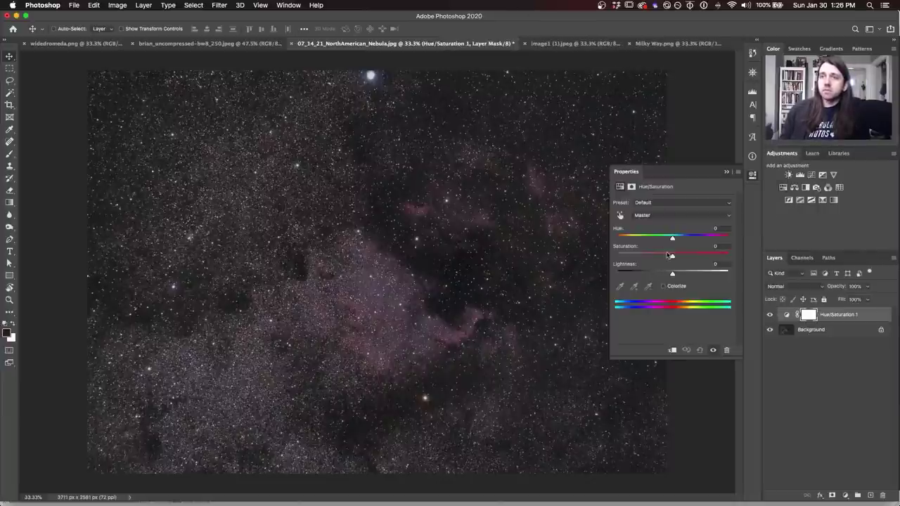
{"action": "left_click_drag", "start_coordinate": [672, 257], "coordinate": [688, 257]}
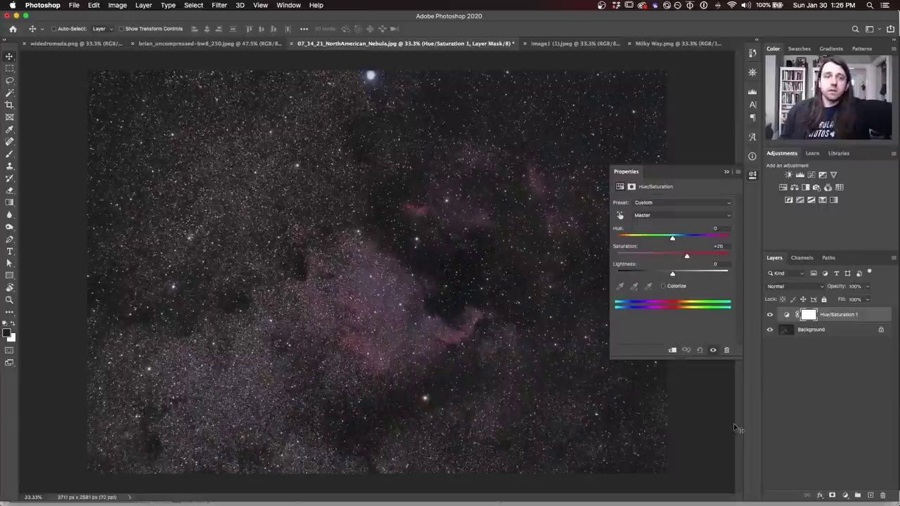
Add a Curves adjustment layer above Hue/Saturation 1 that lifts the lower midtones while anchoring the shadows near input 29, output 28
{"action": "left_click", "coordinate": [810, 174]}
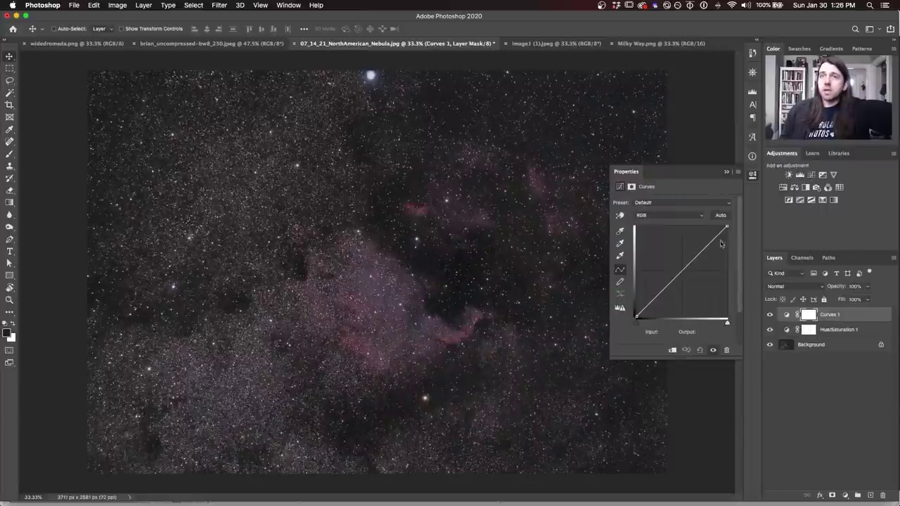
{"action": "left_click_drag", "start_coordinate": [662, 291], "coordinate": [646, 307]}
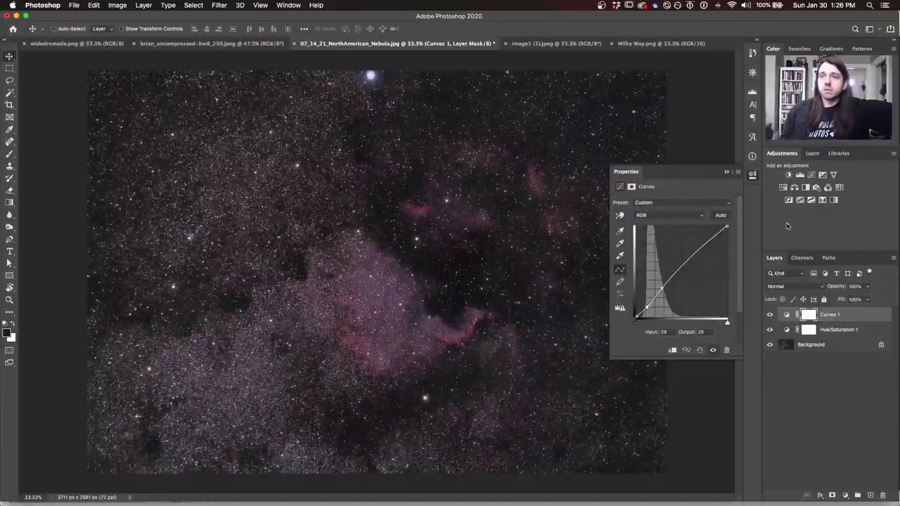
{"action": "left_click", "coordinate": [752, 175]}
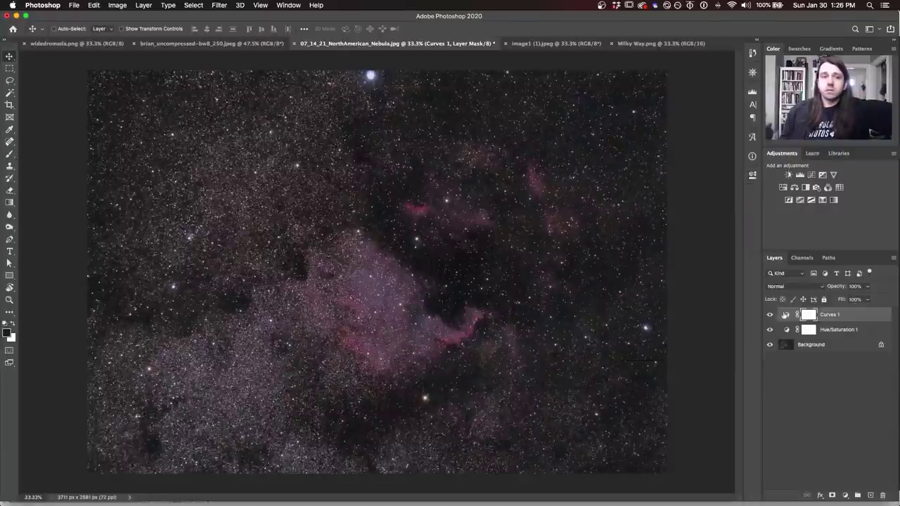
Compare the nebula image with and without its Curves and Hue/Saturation adjustments, leaving all layers visible
{"action": "left_click", "coordinate": [770, 345], "text": "alt"}
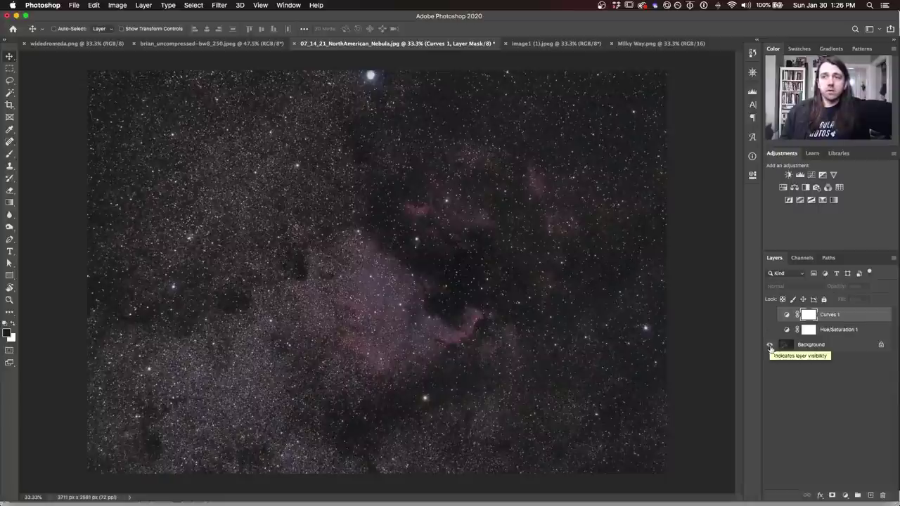
{"action": "left_click", "coordinate": [770, 345], "text": "alt"}
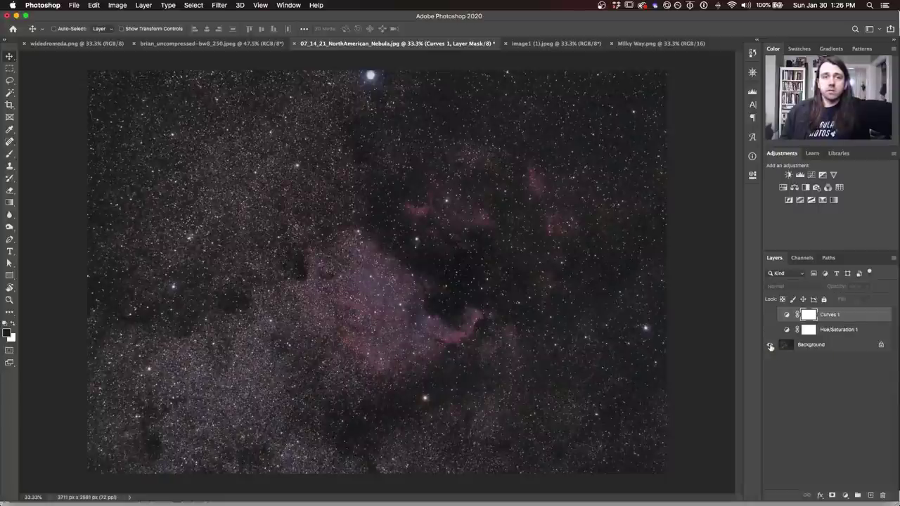
{"action": "left_click", "coordinate": [770, 345], "text": "alt"}
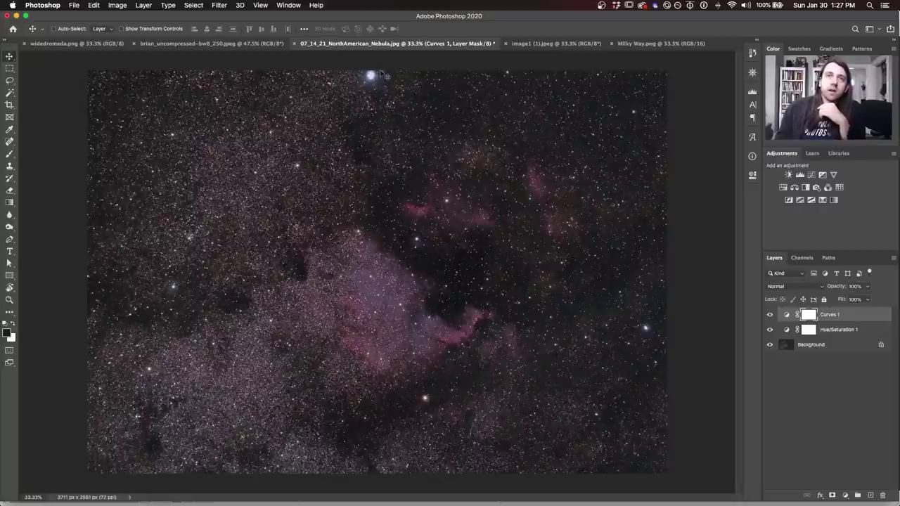
Add a Curves adjustment layer to image1 (1).jpeg and lower the Green channel from input 102 to output 93
{"action": "left_click", "coordinate": [555, 43]}
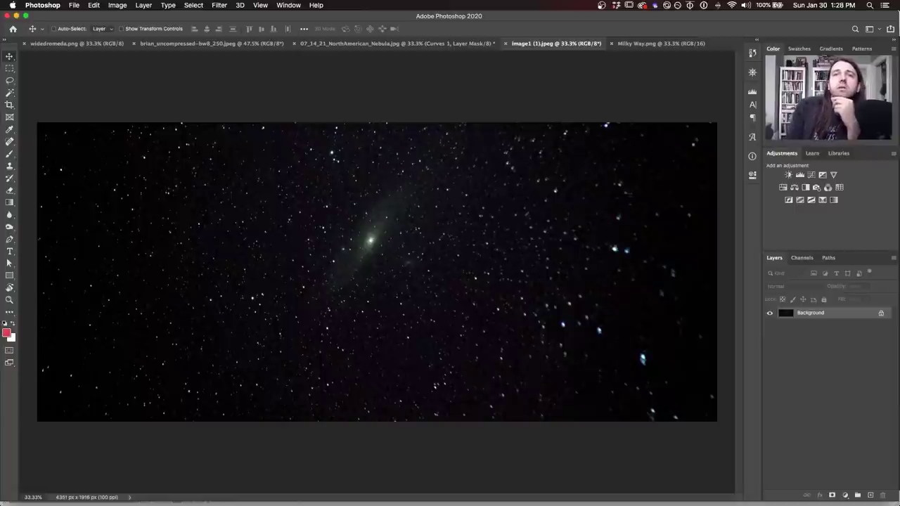
{"action": "left_click", "coordinate": [811, 175]}
{"action": "left_click", "coordinate": [656, 215]}
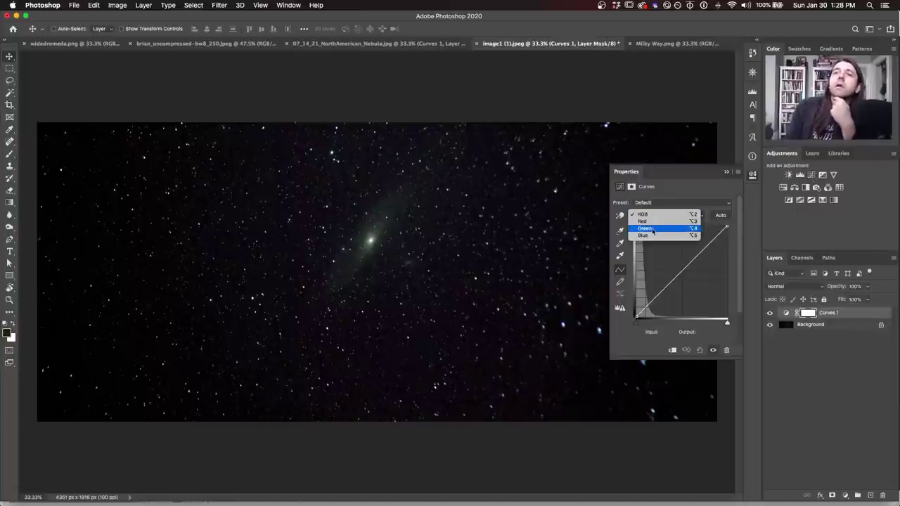
{"action": "left_click", "coordinate": [655, 229]}
{"action": "left_click_drag", "start_coordinate": [672, 277], "coordinate": [673, 284]}
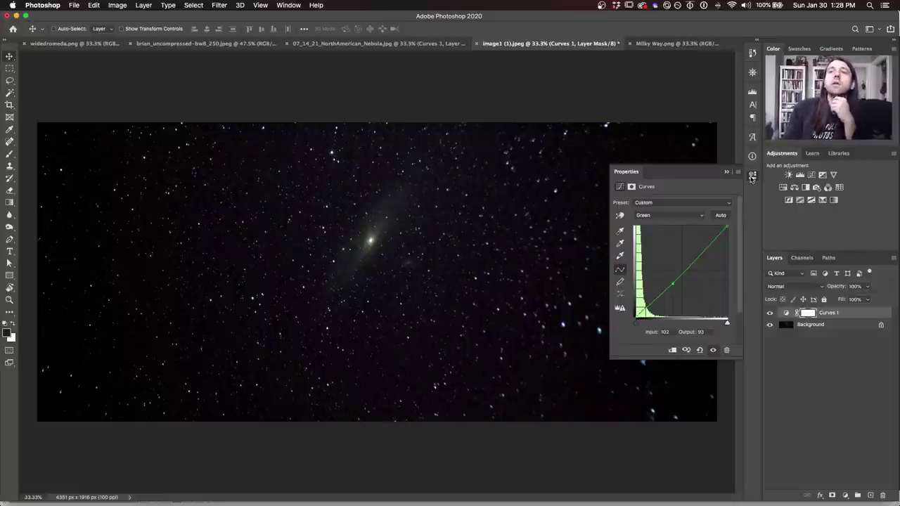
{"action": "left_click", "coordinate": [751, 177]}
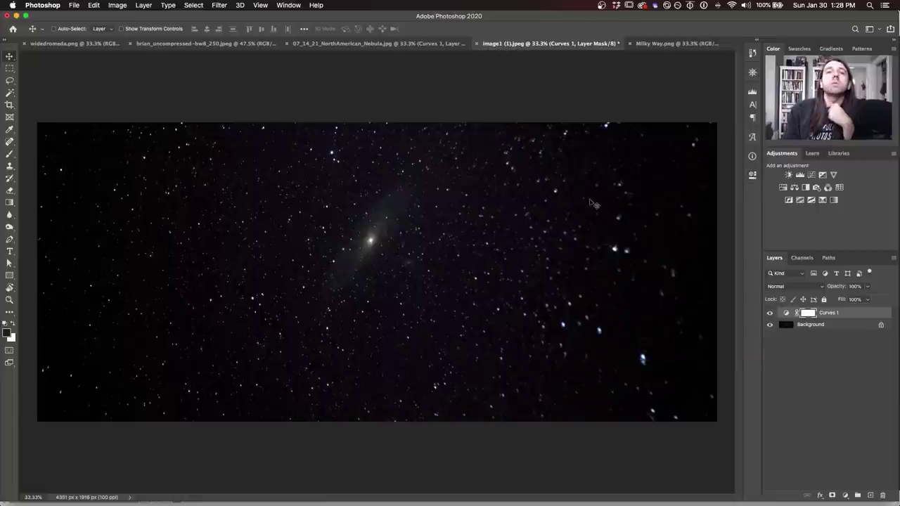
Set a crop on Milky Way.png that trims a narrow strip off the image's left edge
{"action": "left_click", "coordinate": [679, 46]}
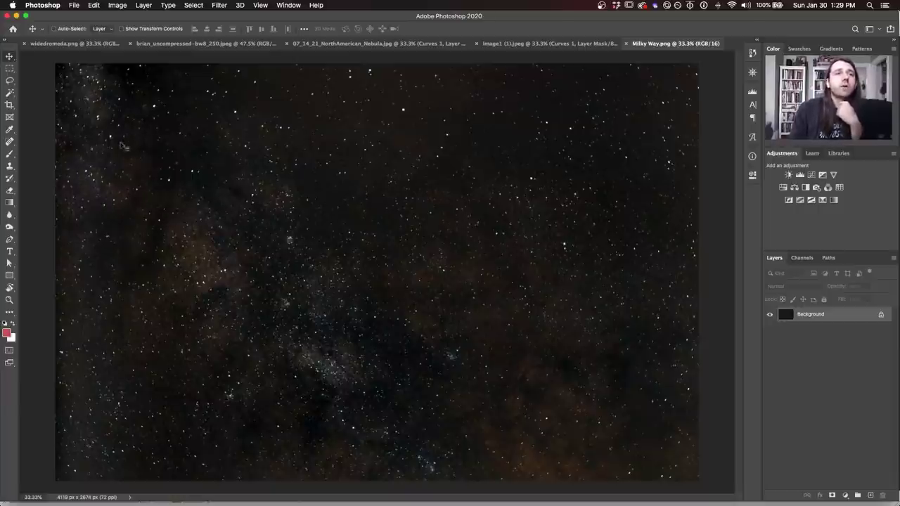
{"action": "left_click", "coordinate": [10, 106]}
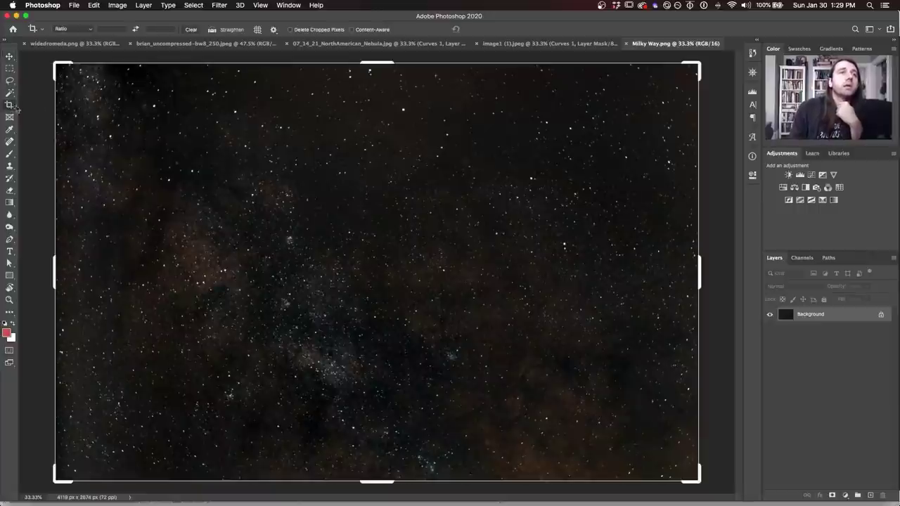
{"action": "left_click", "coordinate": [67, 271]}
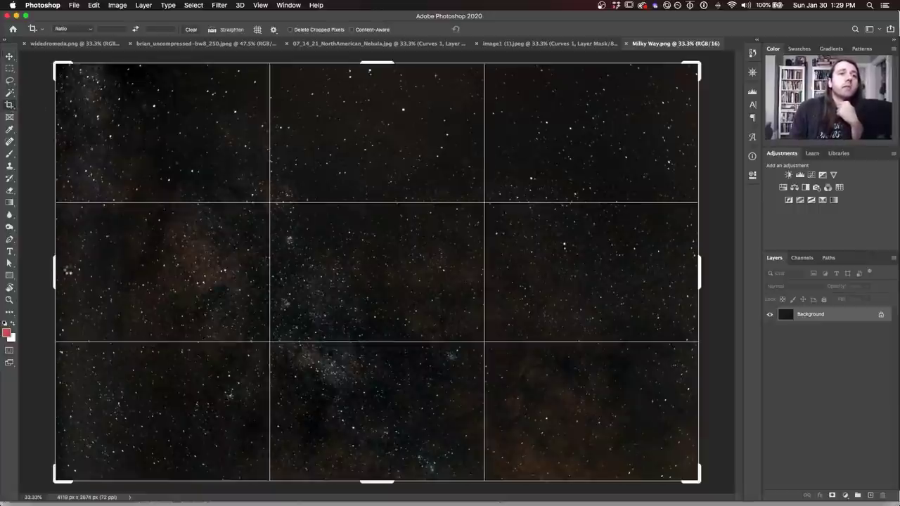
{"action": "left_click_drag", "start_coordinate": [54, 270], "coordinate": [81, 271]}
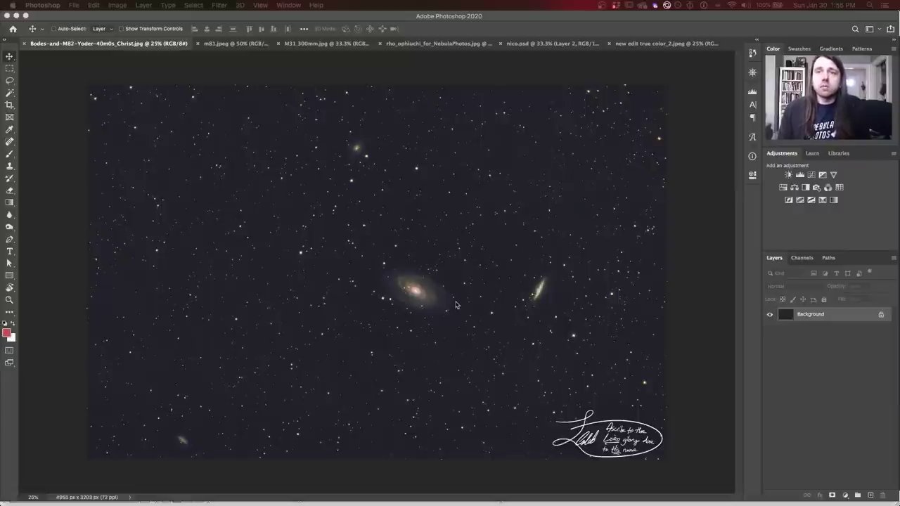
Examine both galaxies and the surrounding star colors in the Bodes-and-M82 image at 66.7% magnification
{"action": "left_click", "coordinate": [486, 280]}
{"action": "key", "text": "super+equal"}
{"action": "key", "text": "super+equal"}
{"action": "key", "text": "super+equal"}
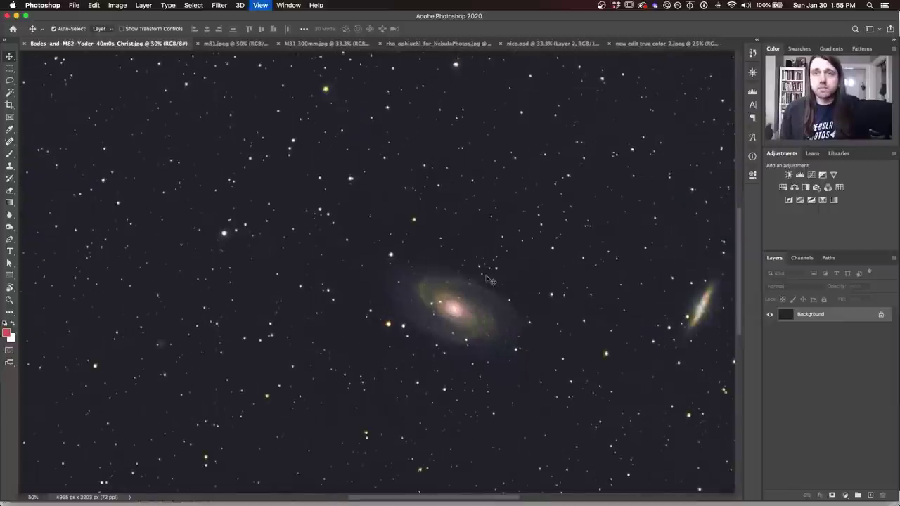
{"action": "left_click_drag", "start_coordinate": [603, 267], "coordinate": [489, 124]}
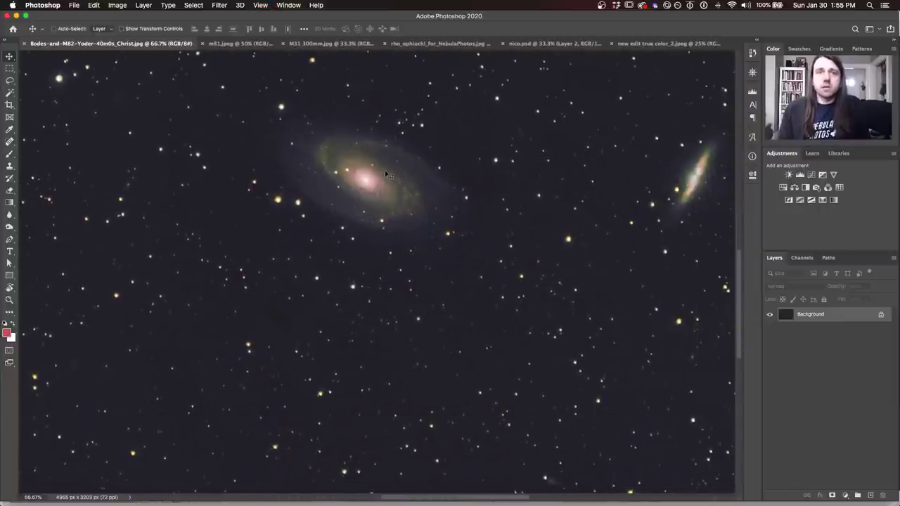
{"action": "scroll", "coordinate": [597, 188], "scroll_direction": "right", "scroll_amount": 5}
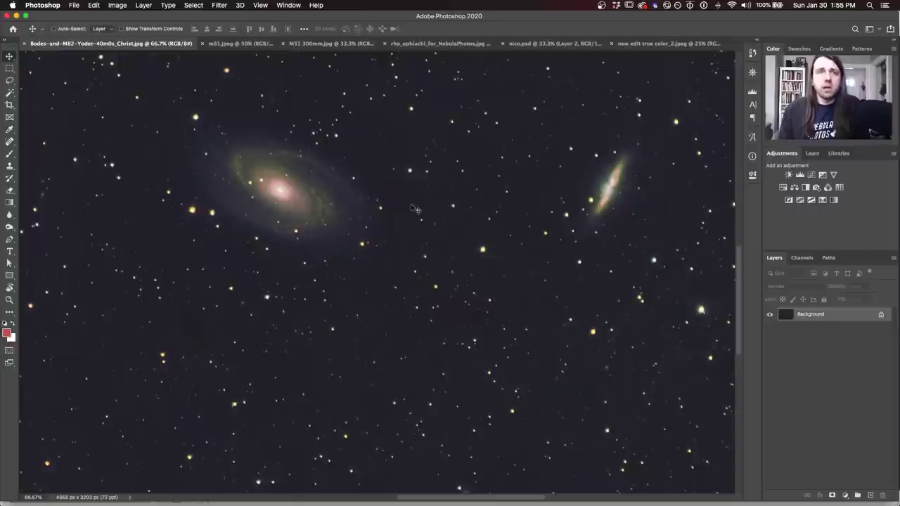
Compare the full Bodes-and-M82 image at 25% magnification with m81.jpeg, examining galaxy color, background and framing
{"action": "left_click", "coordinate": [227, 44]}
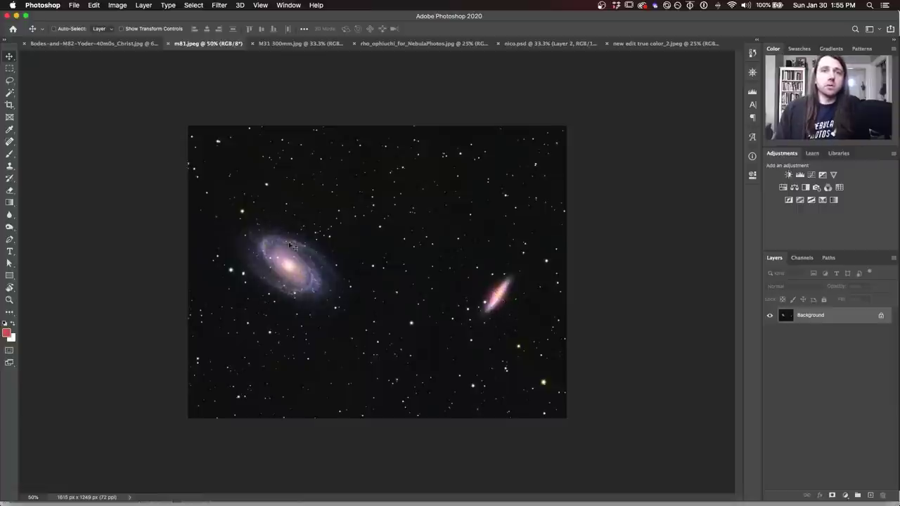
{"action": "left_click", "coordinate": [110, 44]}
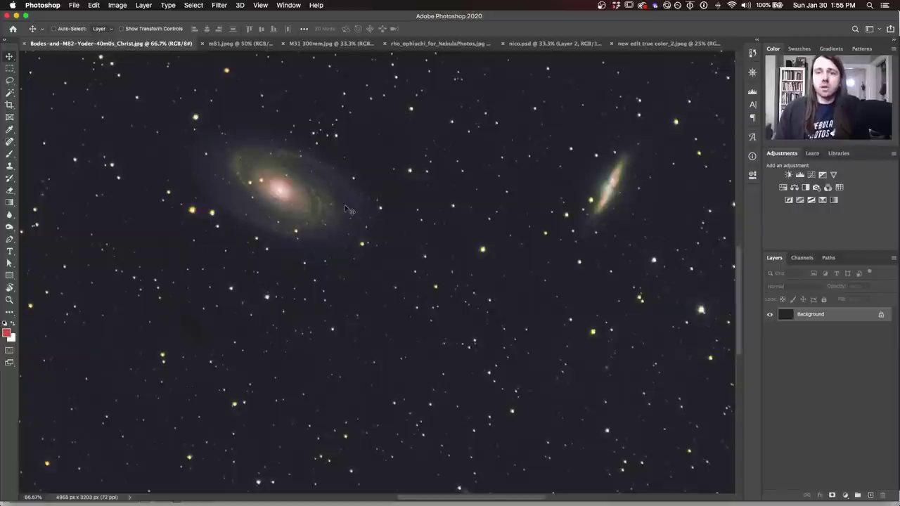
{"action": "key", "text": "super+minus"}
{"action": "key", "text": "super+minus"}
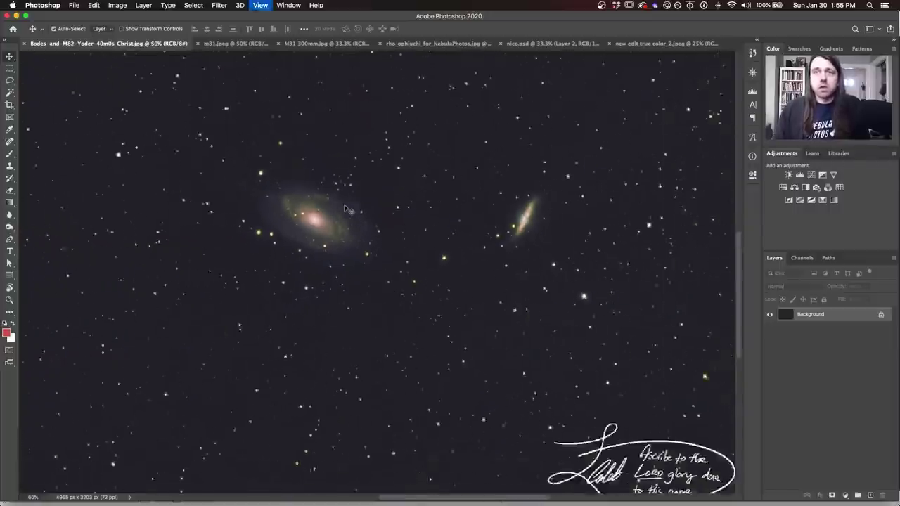
{"action": "key", "text": "super+minus"}
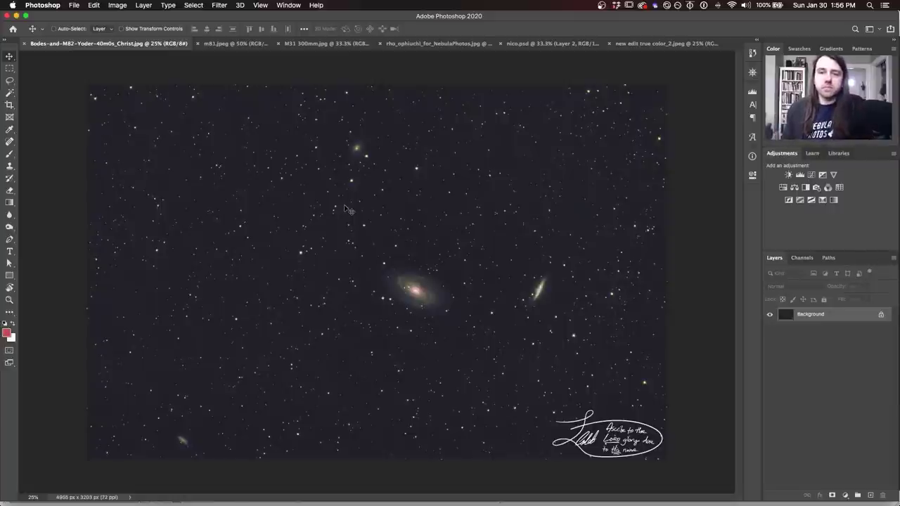
{"action": "left_click", "coordinate": [224, 45]}
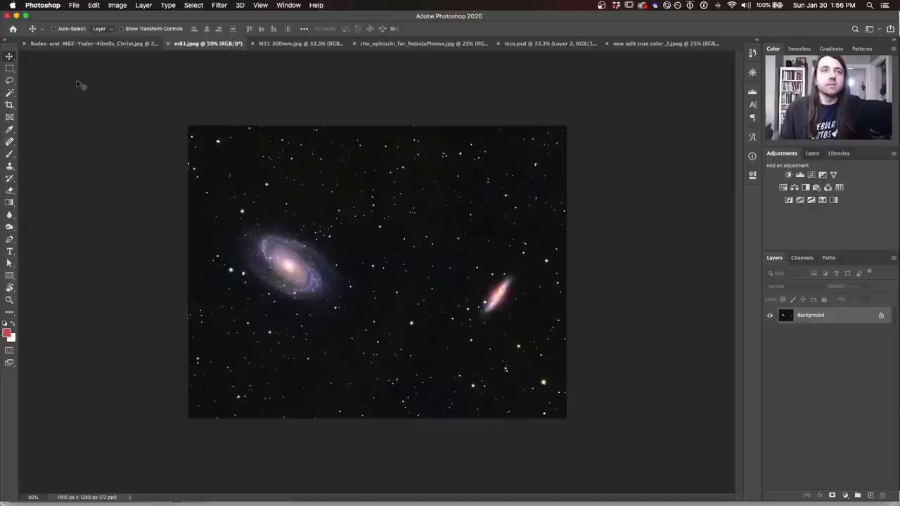
{"action": "left_click", "coordinate": [88, 44]}
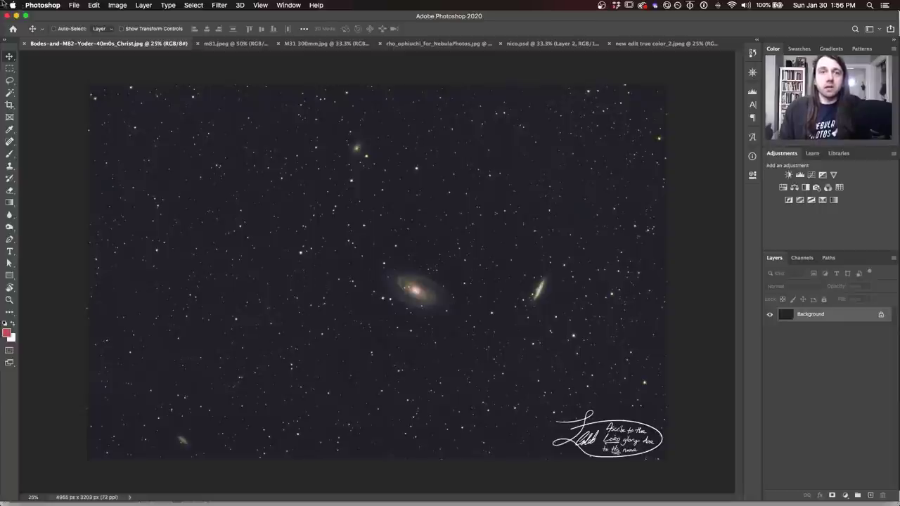
Look over M31 300mm.jpg and compare rho_ophiuchi_for_NebulaPhotos.jpg with nico.psd, both at 25% magnification
{"action": "left_click", "coordinate": [323, 44]}
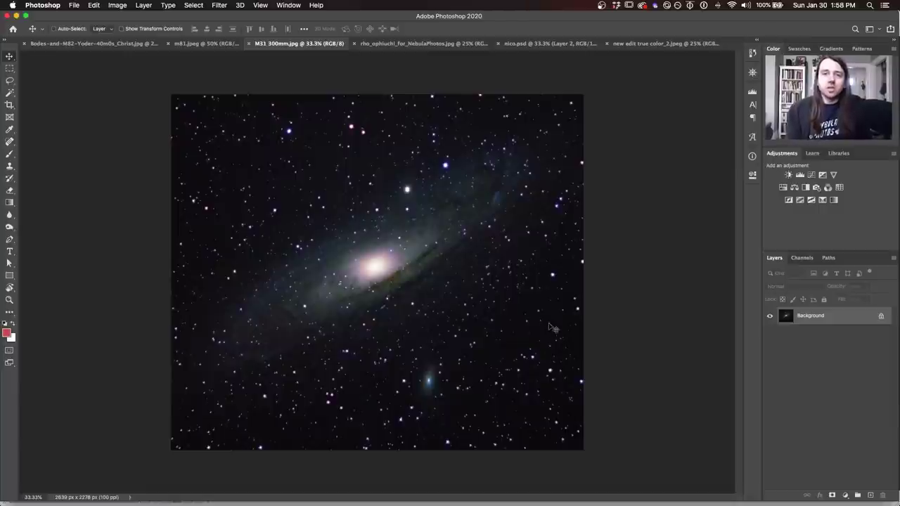
{"action": "left_click", "coordinate": [430, 43]}
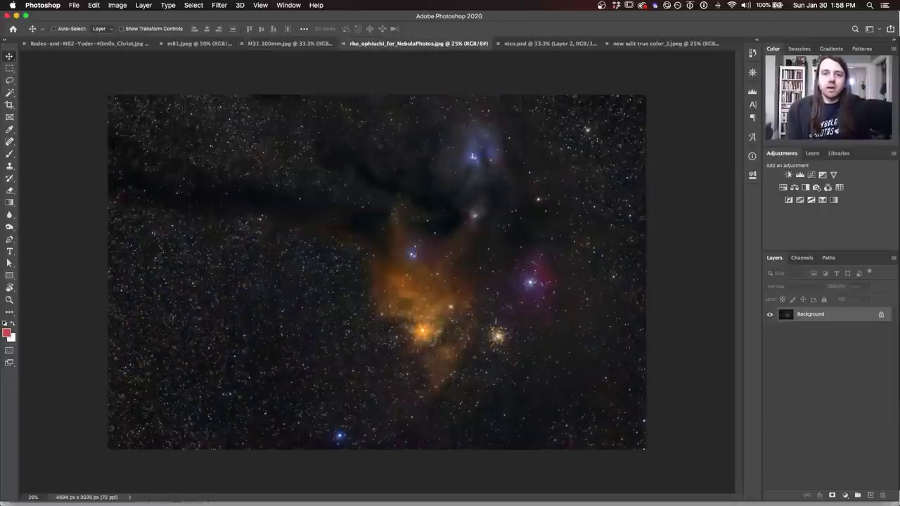
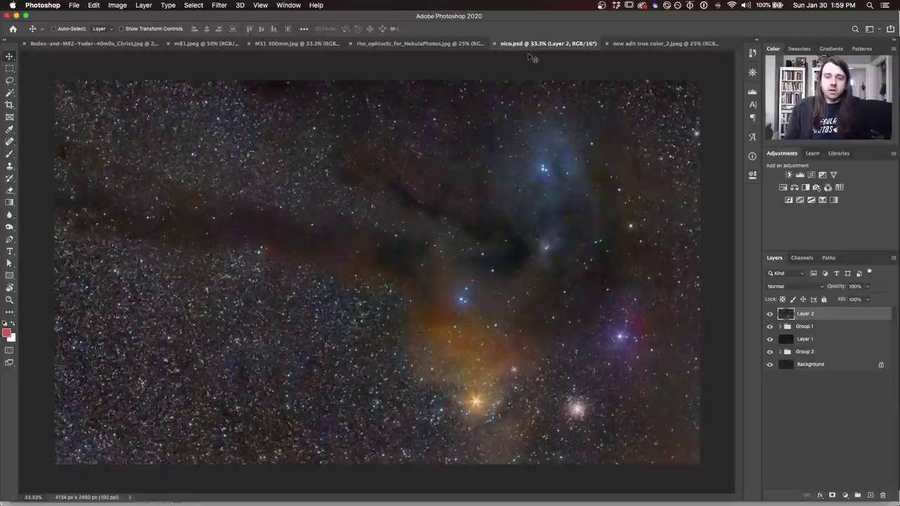
{"action": "key", "text": "super+minus"}
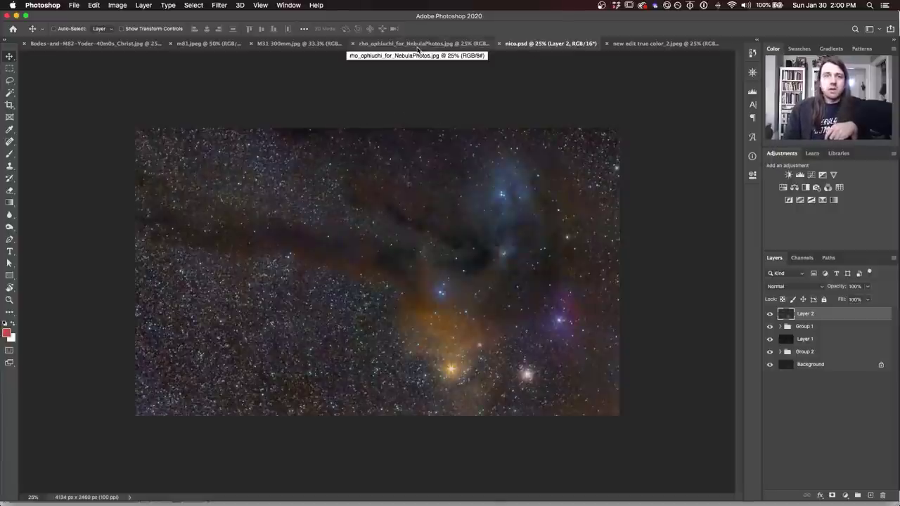
Compare the rho_ophiuchi_for_NebulaPhotos.jpg edit with the nico.psd edit of the same region
{"action": "left_click", "coordinate": [417, 48]}
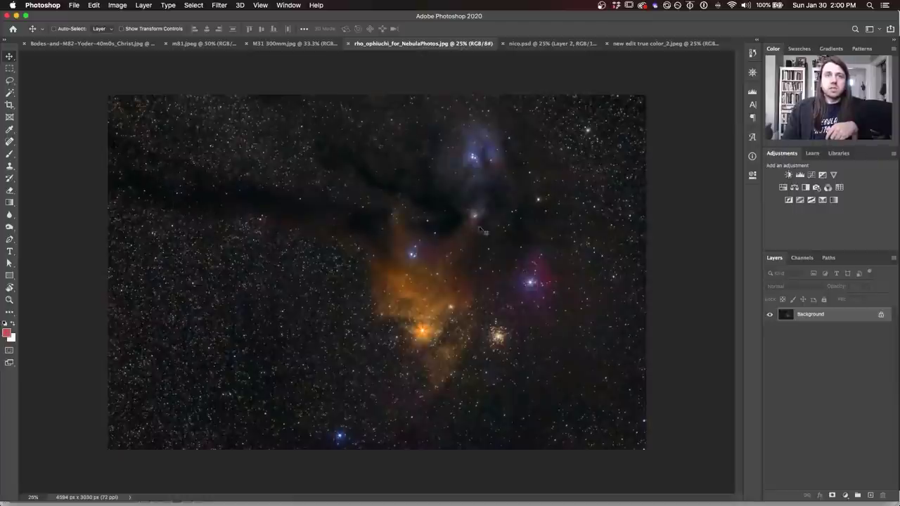
{"action": "left_click", "coordinate": [549, 44]}
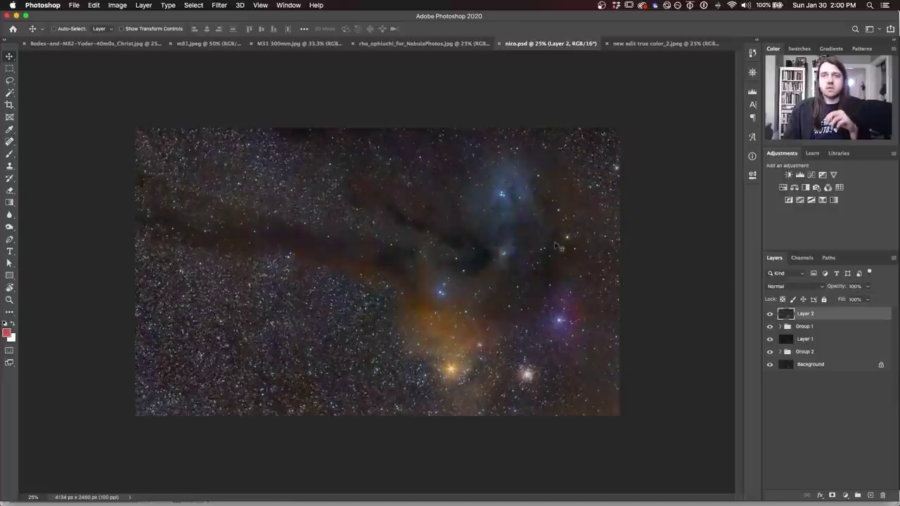
{"action": "left_click", "coordinate": [421, 44]}
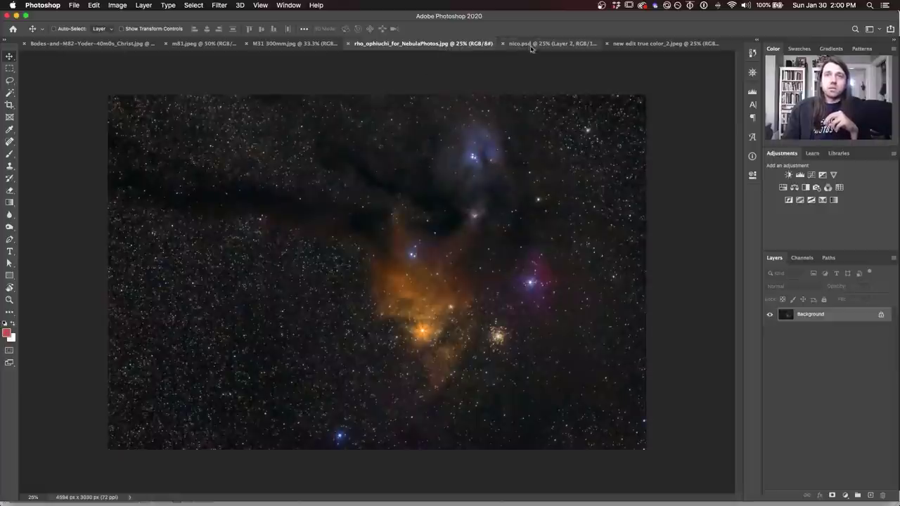
Crop new edit true color_2.jpeg inward from its upper-right corner, keeping the red nebulae and the star cluster in the frame
{"action": "left_click", "coordinate": [654, 43]}
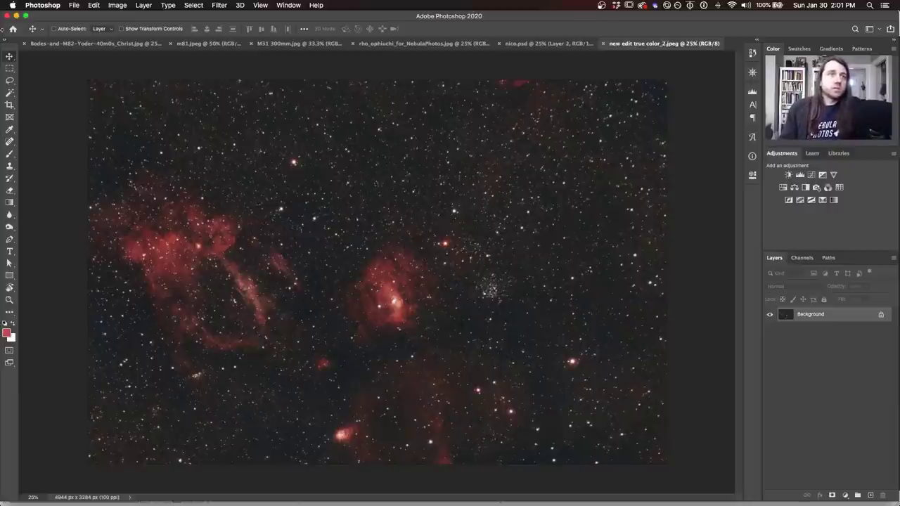
{"action": "left_click", "coordinate": [9, 104]}
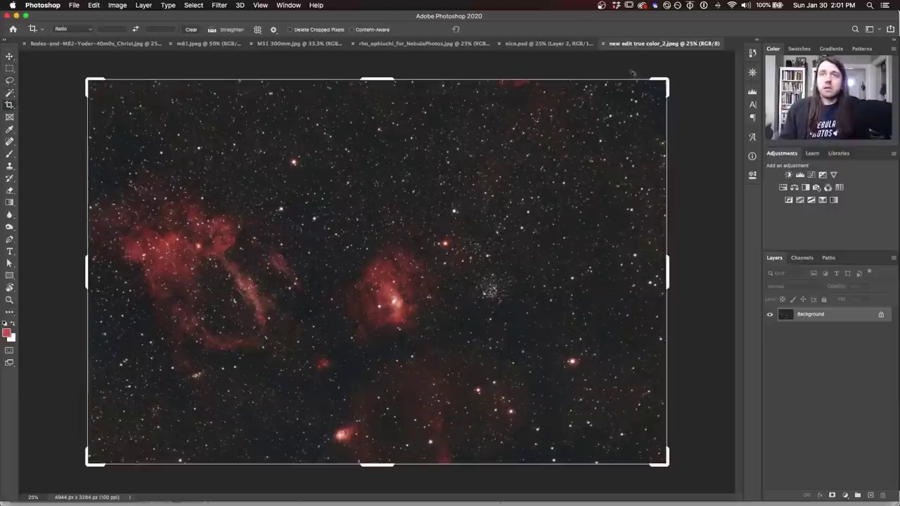
{"action": "left_click_drag", "start_coordinate": [663, 80], "coordinate": [605, 124]}
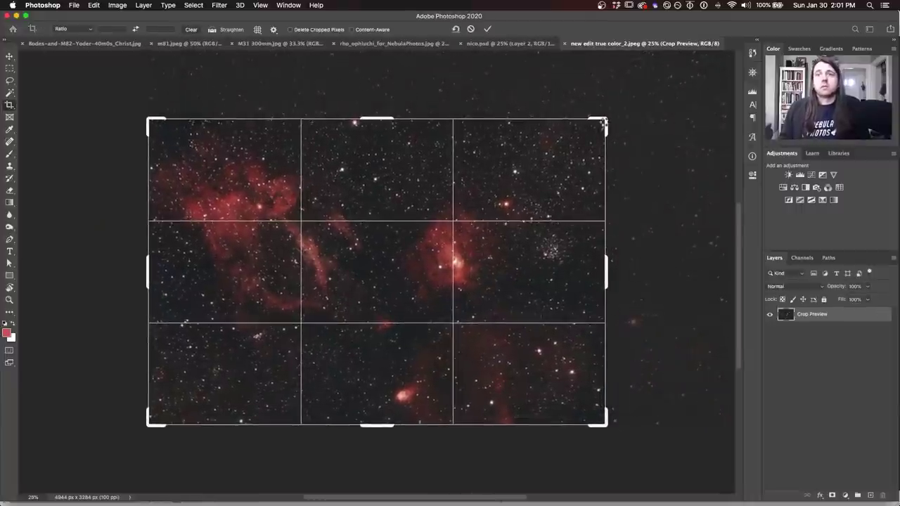
{"action": "key", "text": "Return"}
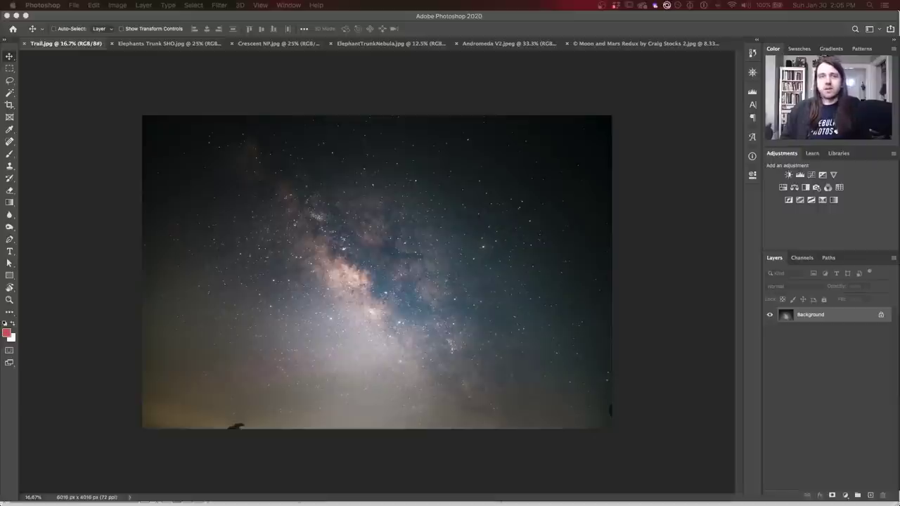
Darken the lower-left glow in Trail.jpg with a Curves adjustment masked by a diagonal black-to-white gradient, lowering input 96 to output 67
{"action": "left_click", "coordinate": [10, 203]}
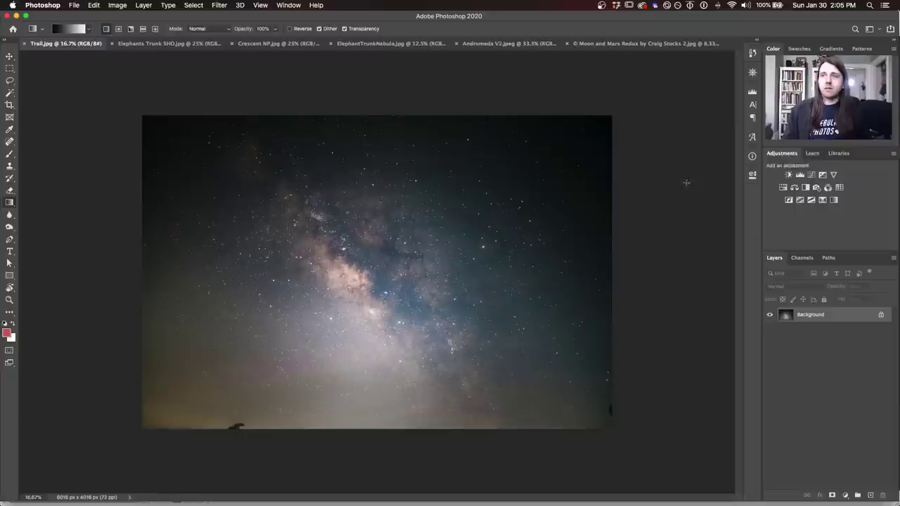
{"action": "left_click", "coordinate": [811, 175]}
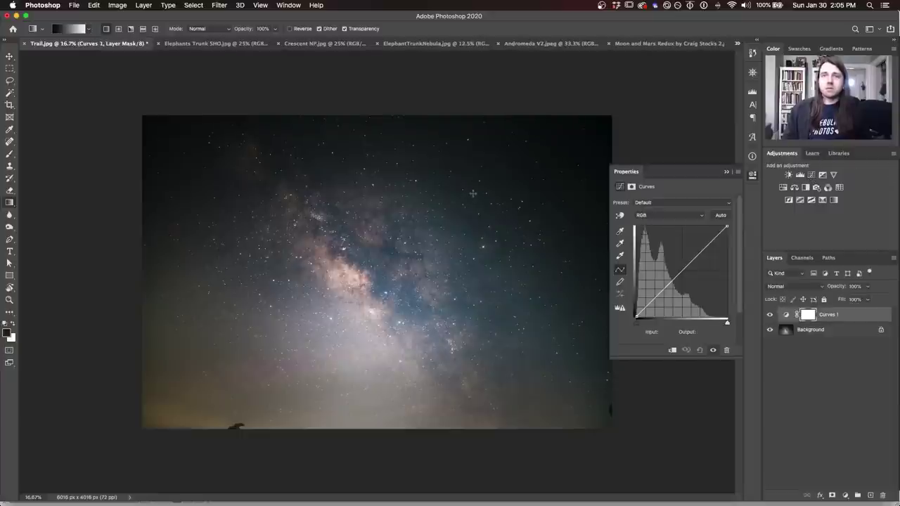
{"action": "left_click_drag", "start_coordinate": [459, 215], "coordinate": [237, 443]}
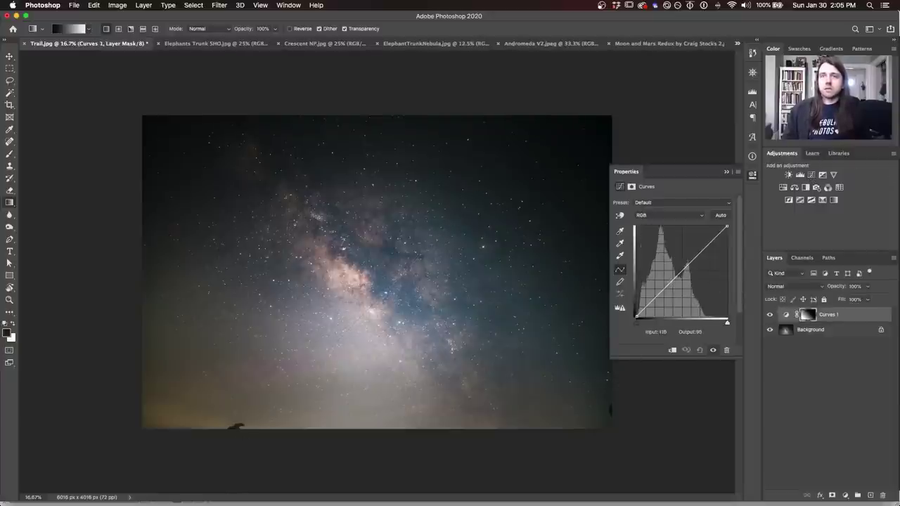
{"action": "mouse_move", "coordinate": [671, 282]}
{"action": "left_mouse_down"}
{"action": "mouse_move", "coordinate": [678, 303]}
{"action": "mouse_move", "coordinate": [671, 292]}
{"action": "left_mouse_up"}
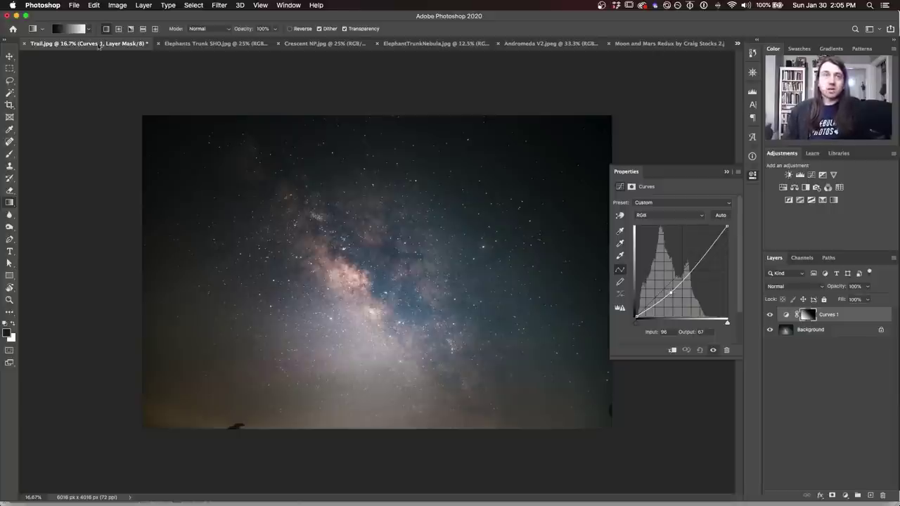
Review the submitted images Elephants Trunk SHO.jpg, Crescent NP.jpg, ElephantTrunkNebula.jpg and Andromeda V2.jpeg
{"action": "left_click", "coordinate": [192, 44]}
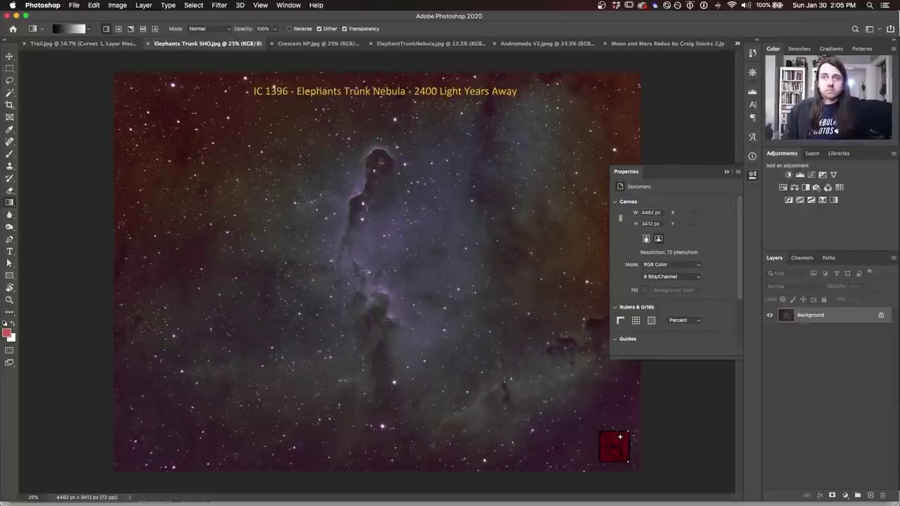
{"action": "left_click", "coordinate": [753, 176]}
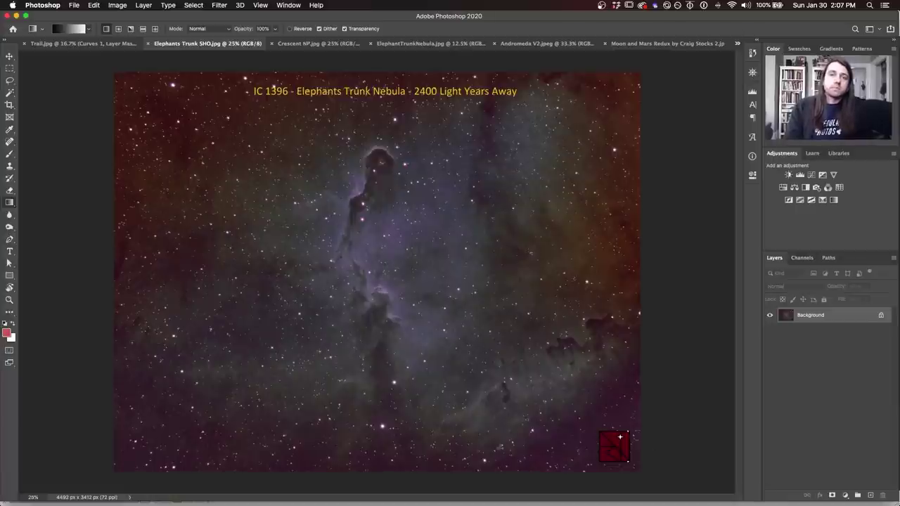
{"action": "left_click", "coordinate": [316, 44]}
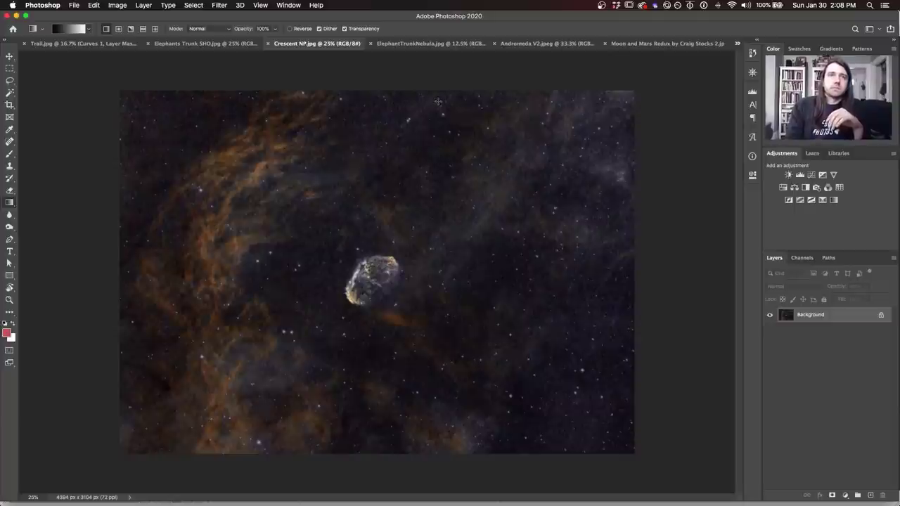
{"action": "left_click", "coordinate": [422, 44]}
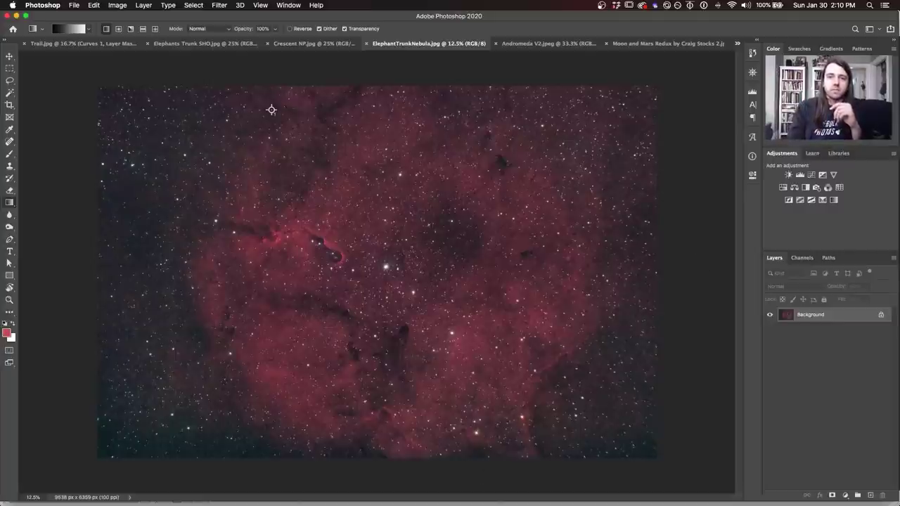
{"action": "key", "text": "ctrl+Tab"}
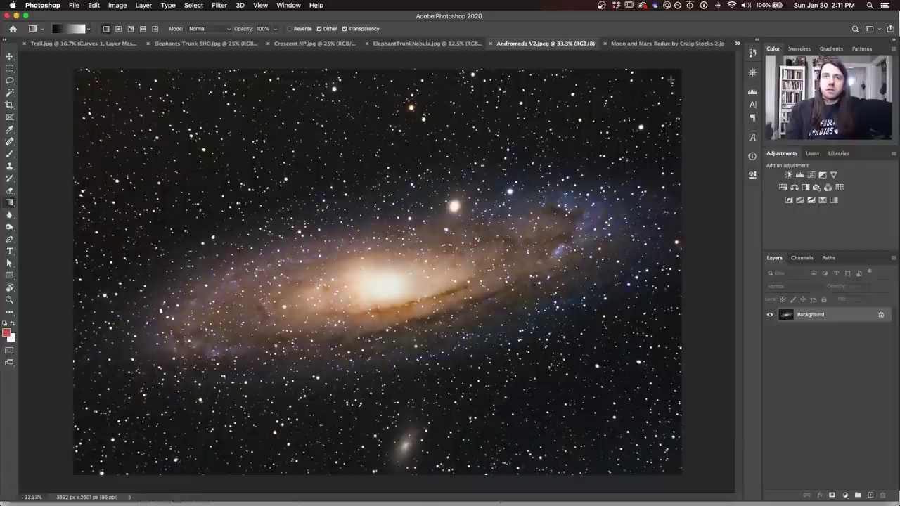
Examine the Moon and Mars Redux image up close, inspecting the star colours around the small blue and pink nebula at 50%
{"action": "left_click", "coordinate": [666, 45]}
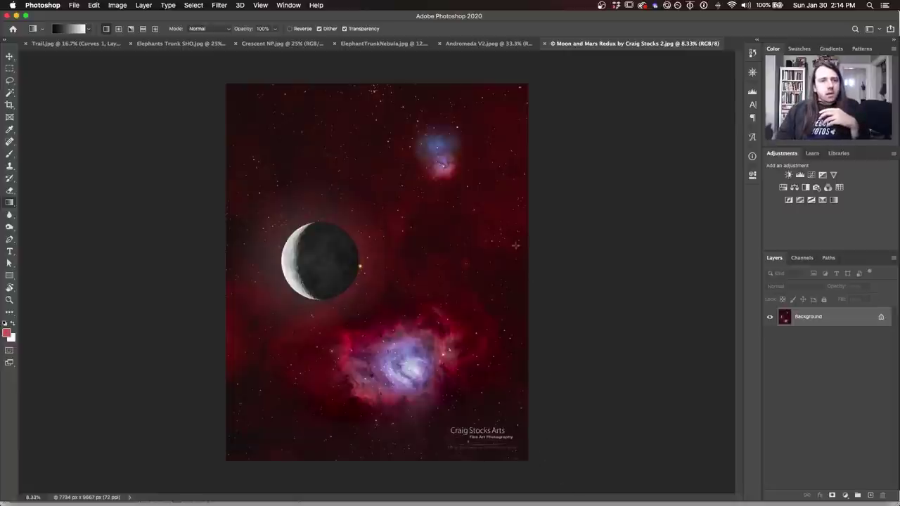
{"action": "key", "text": "super+plus"}
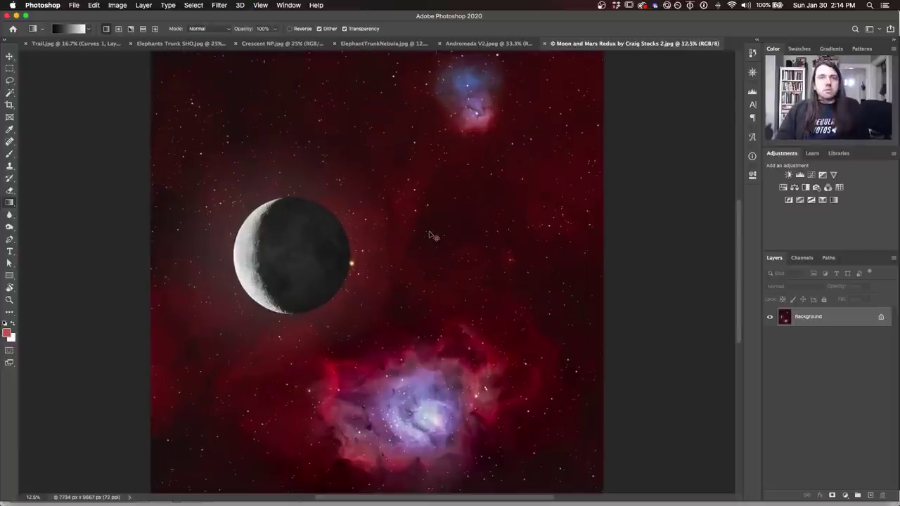
{"action": "key", "text": "super+plus"}
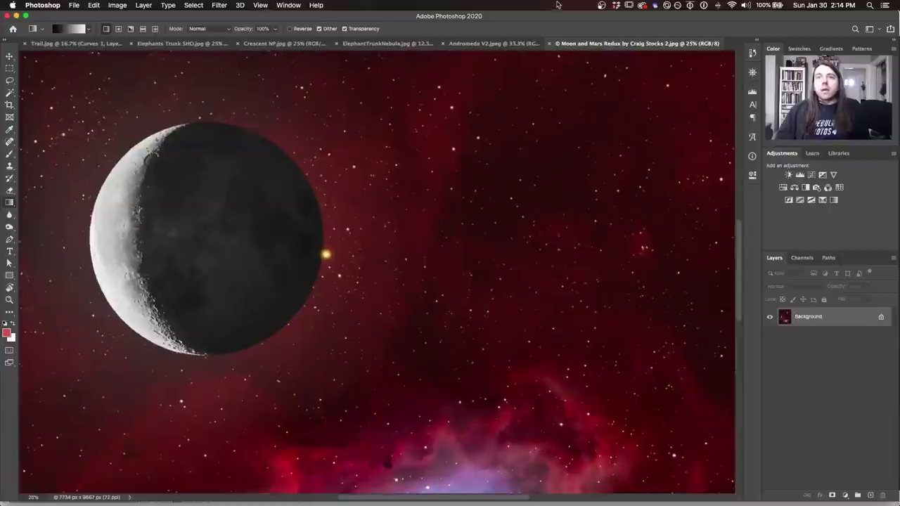
{"action": "left_click_drag", "start_coordinate": [523, 110], "coordinate": [452, 183]}
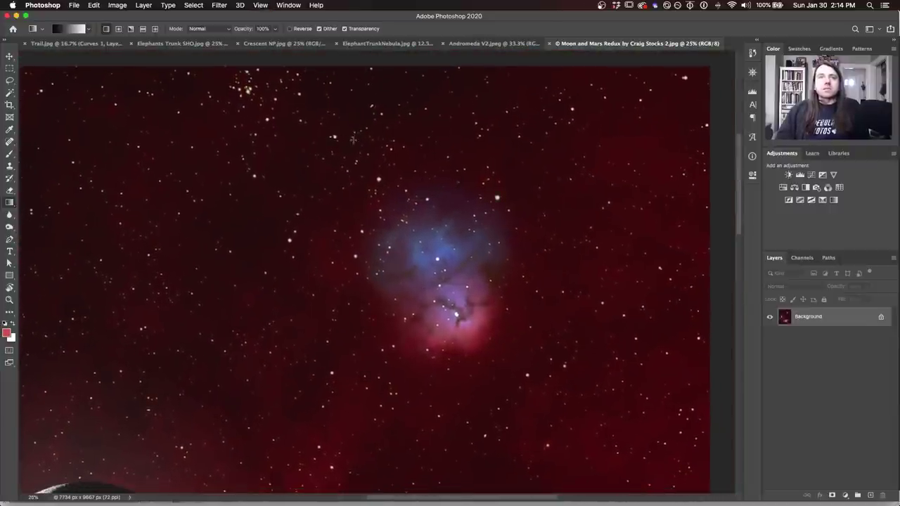
{"action": "key", "text": "super+plus"}
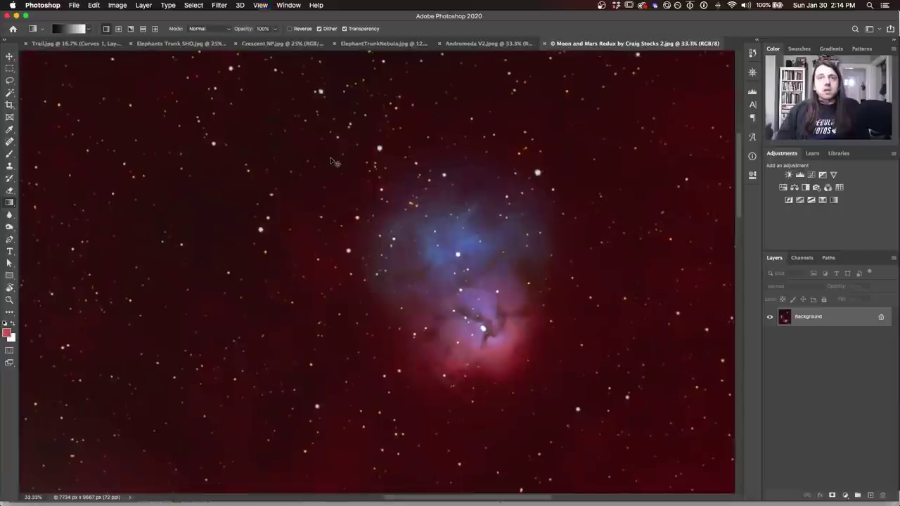
{"action": "left_click", "coordinate": [211, 29]}
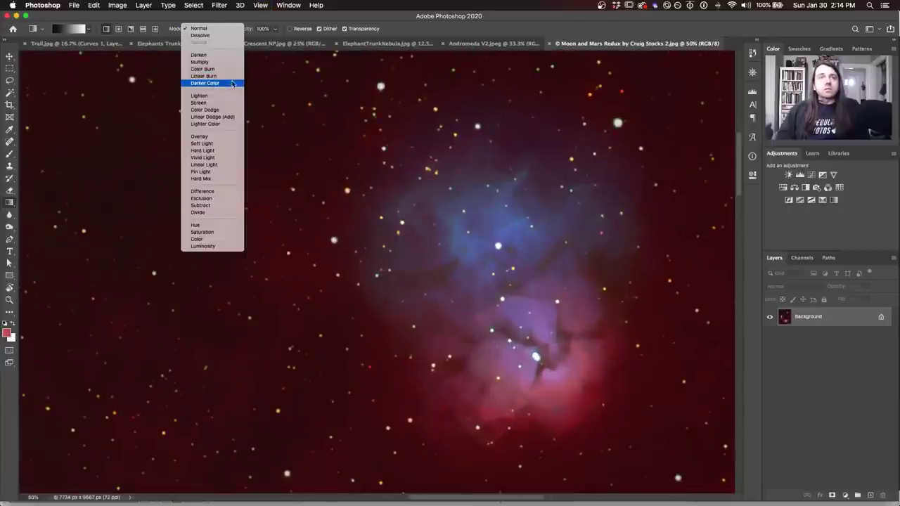
{"action": "left_click", "coordinate": [200, 28]}
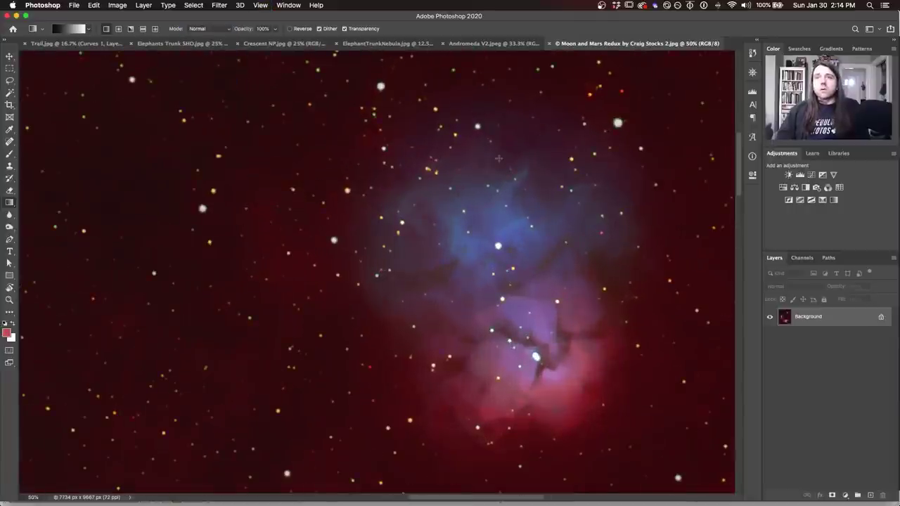
{"action": "scroll", "coordinate": [482, 206], "scroll_direction": "down", "scroll_amount": 10}
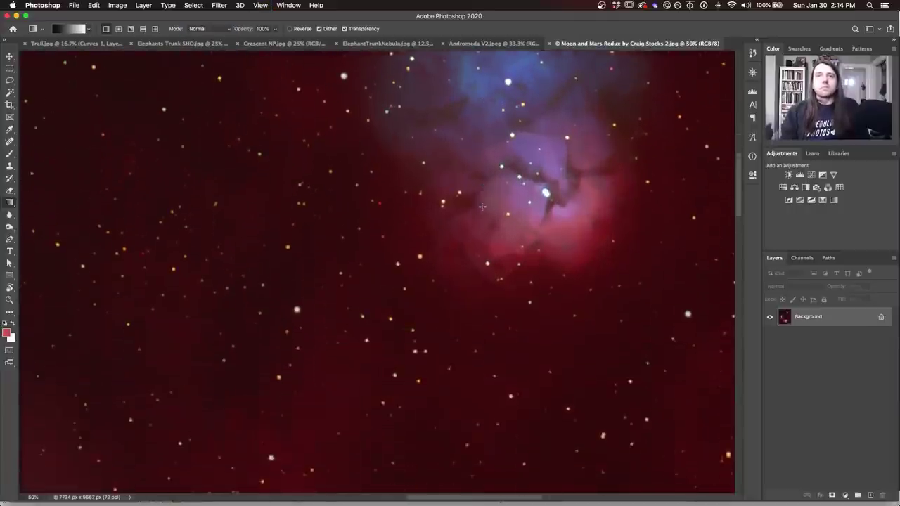
{"action": "scroll", "coordinate": [481, 205], "scroll_direction": "up", "scroll_amount": 10}
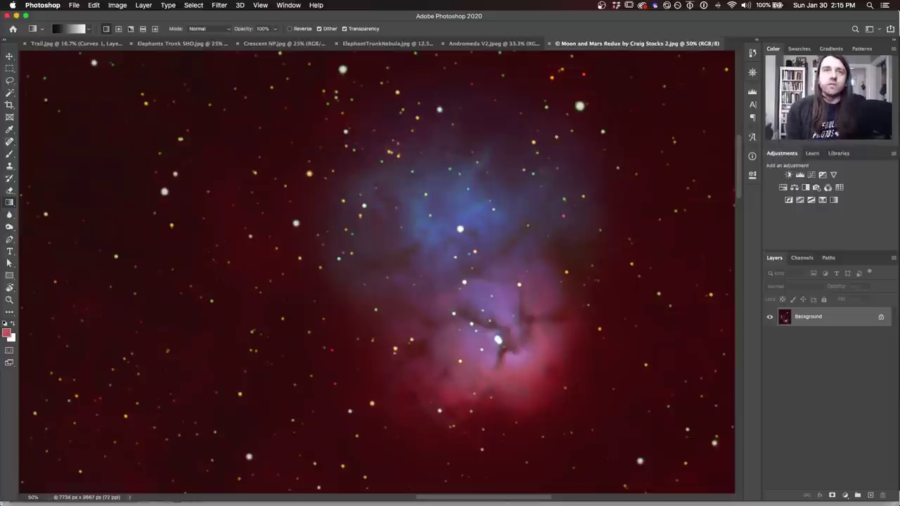
{"action": "left_click", "coordinate": [192, 5]}
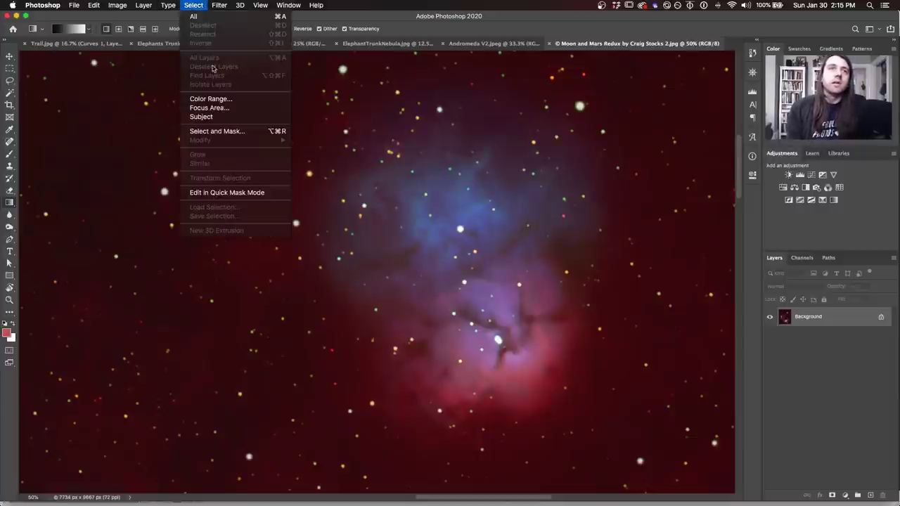
{"action": "left_click", "coordinate": [210, 98]}
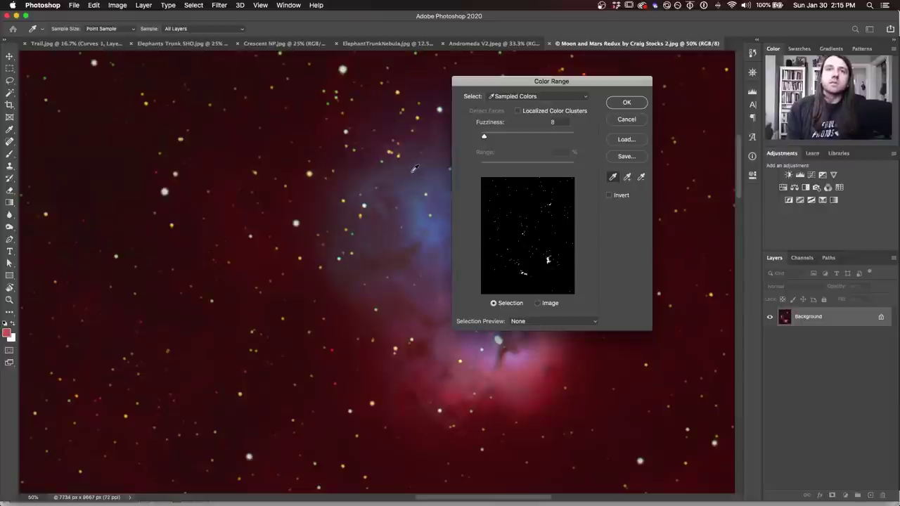
{"action": "left_click", "coordinate": [414, 170]}
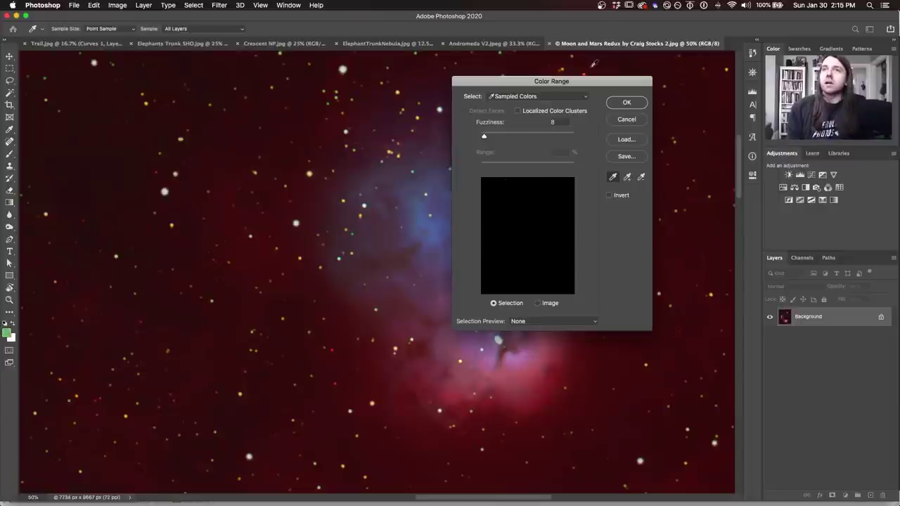
{"action": "left_click", "coordinate": [622, 120]}
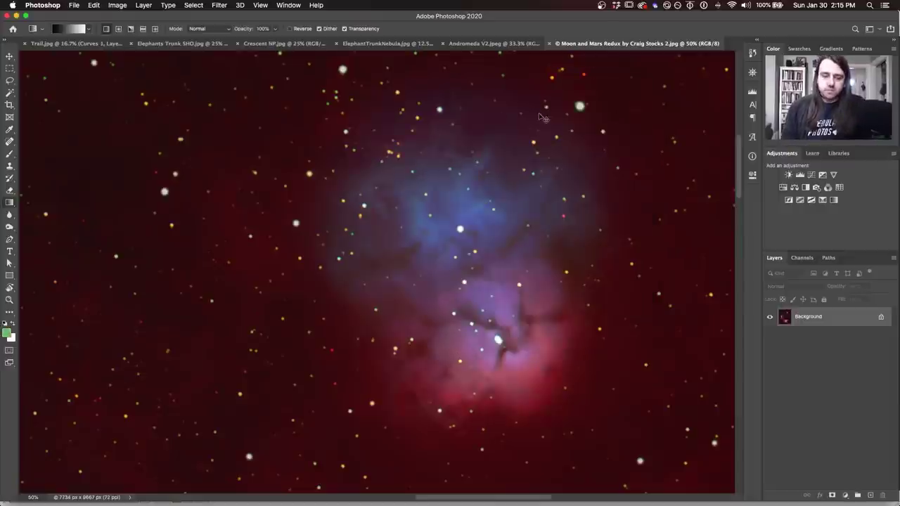
View the entire Moon and Mars Redux image fitted on screen
{"action": "key", "text": "super+minus"}
{"action": "key", "text": "super+minus"}
{"action": "key", "text": "super+minus"}
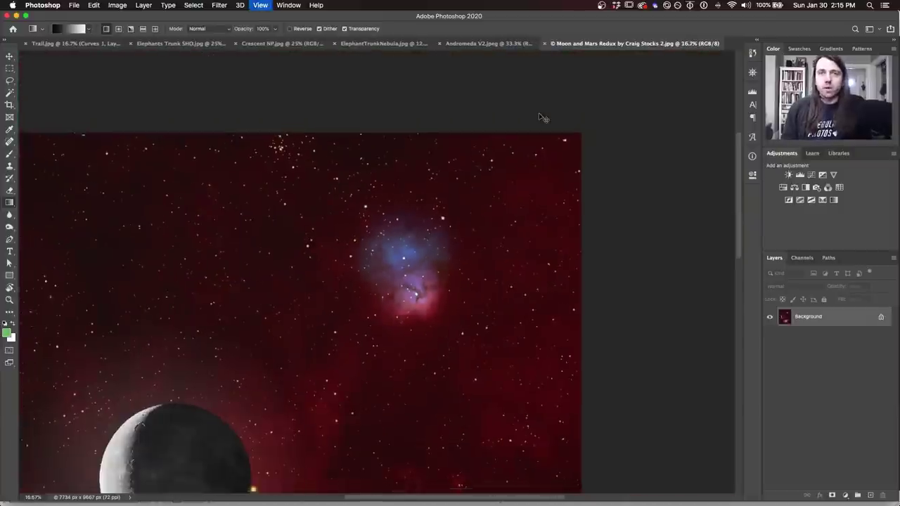
{"action": "key", "text": "super+minus"}
{"action": "key", "text": "super+0"}
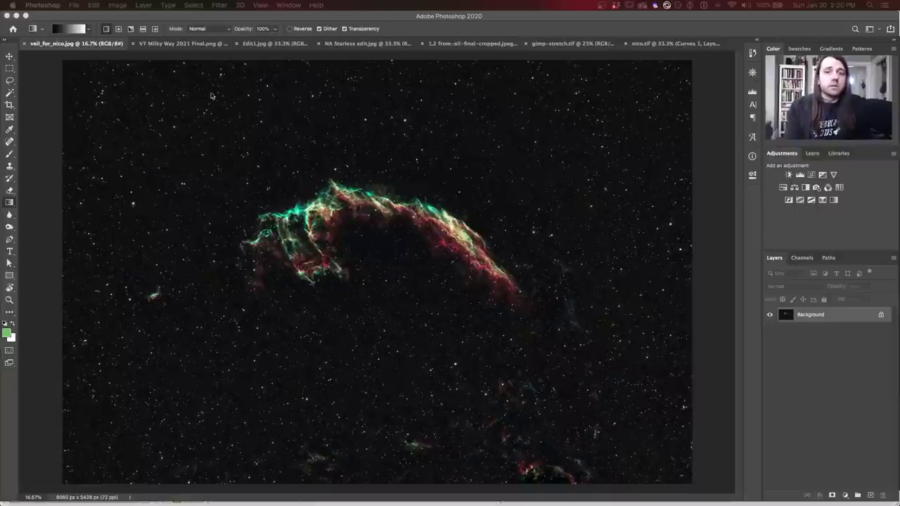
Review VT Milky Way 2021 Final.png, and raise the saturation of Edit1.jpg to +45 with a Hue/Saturation adjustment layer
{"action": "left_click", "coordinate": [181, 47]}
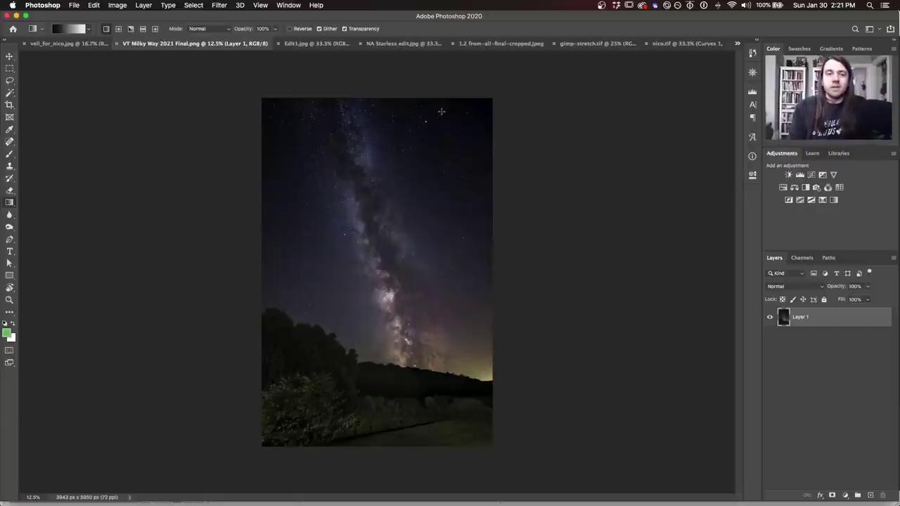
{"action": "left_click", "coordinate": [299, 44]}
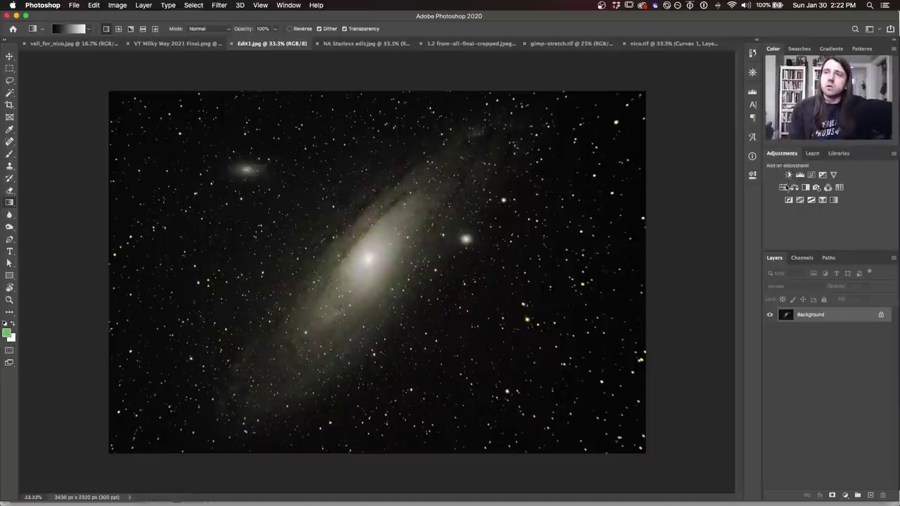
{"action": "left_click", "coordinate": [785, 186]}
{"action": "left_click_drag", "start_coordinate": [672, 257], "coordinate": [700, 259]}
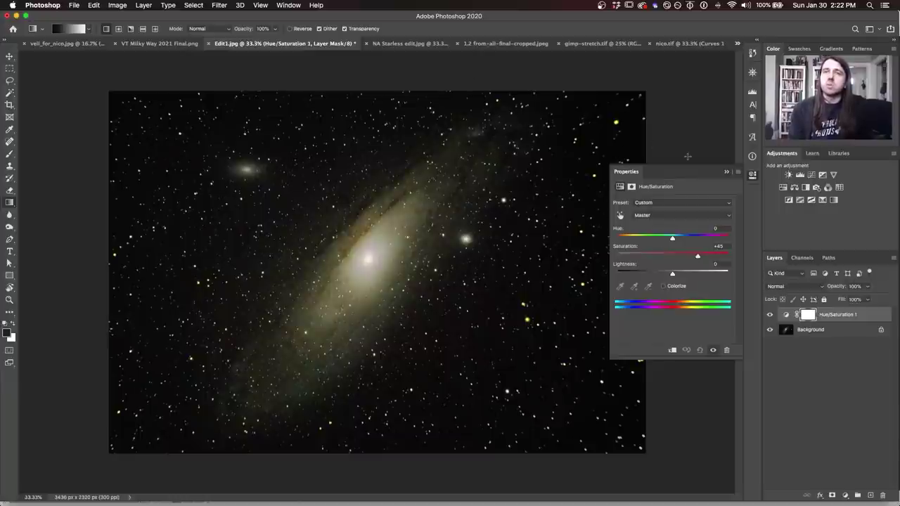
{"action": "left_click", "coordinate": [753, 178]}
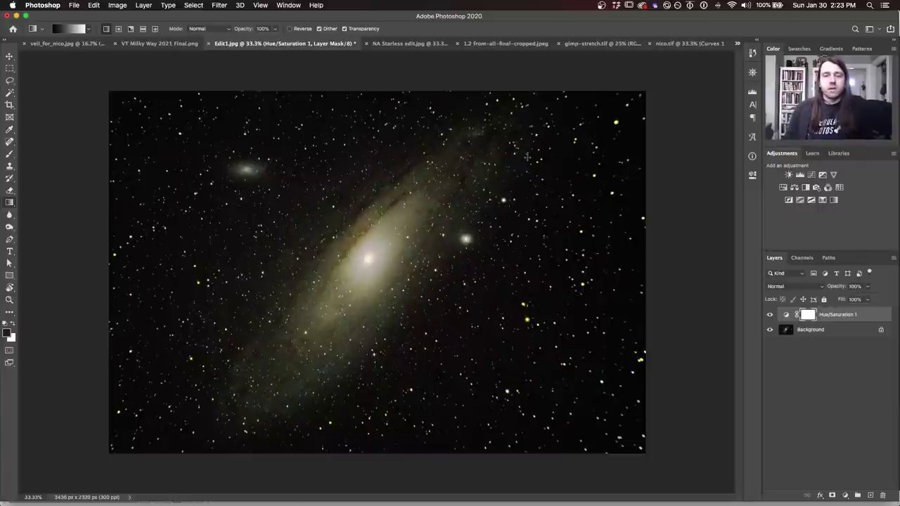
Add a Curves adjustment layer to NA Starless edit.jpg and slightly lower the shadows of its blue channel
{"action": "left_click", "coordinate": [402, 45]}
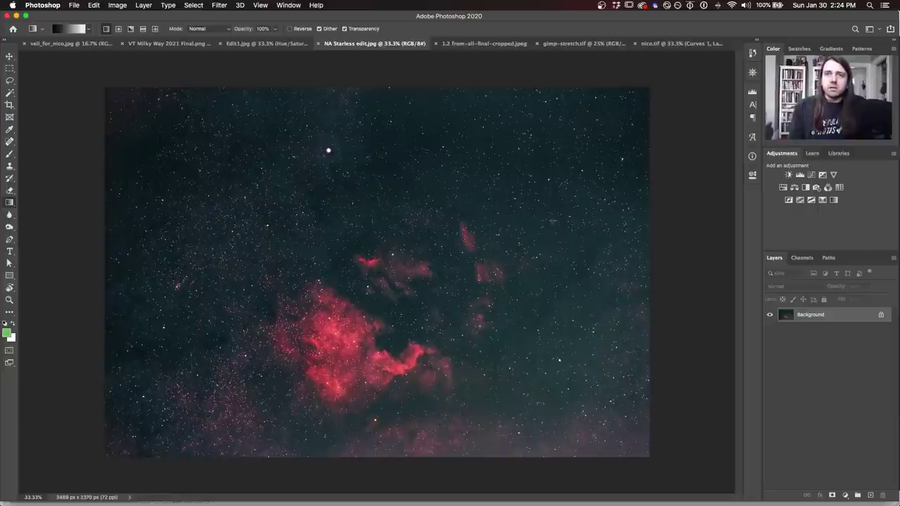
{"action": "left_click", "coordinate": [810, 175]}
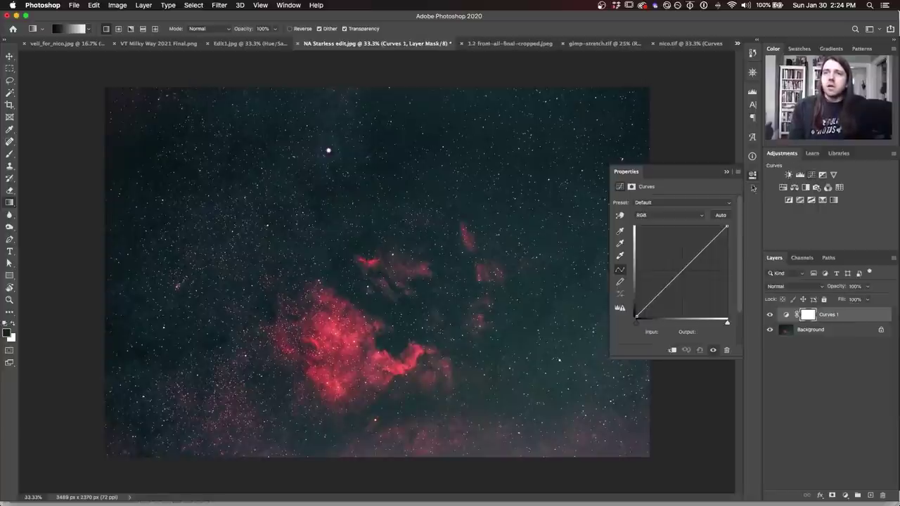
{"action": "left_click", "coordinate": [659, 215]}
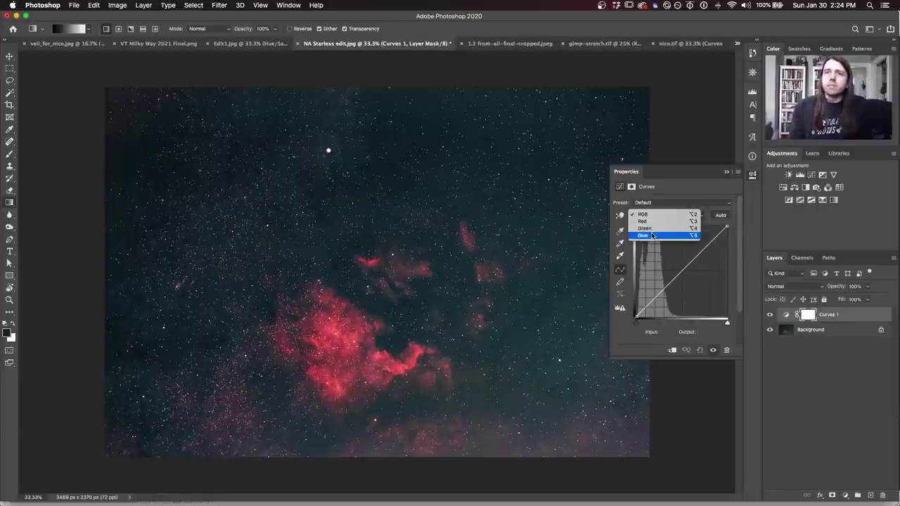
{"action": "left_click", "coordinate": [651, 232]}
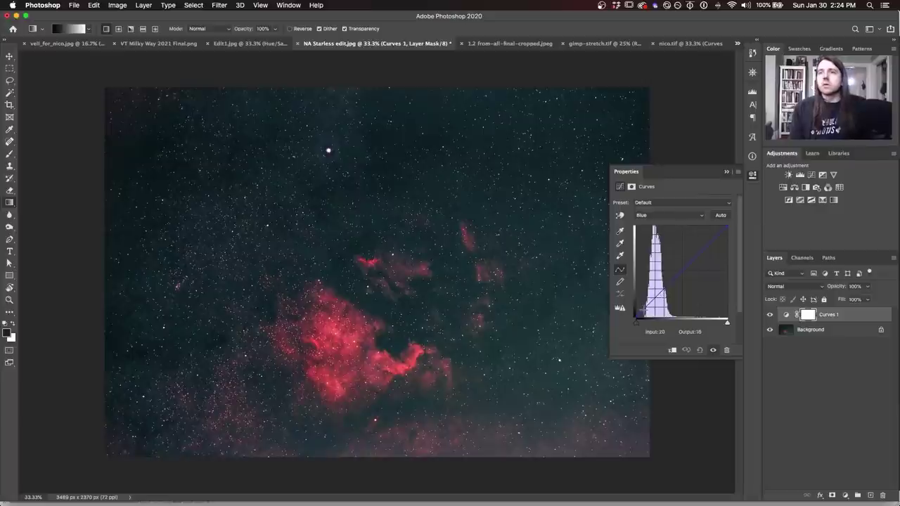
{"action": "left_click_drag", "start_coordinate": [643, 308], "coordinate": [644, 310]}
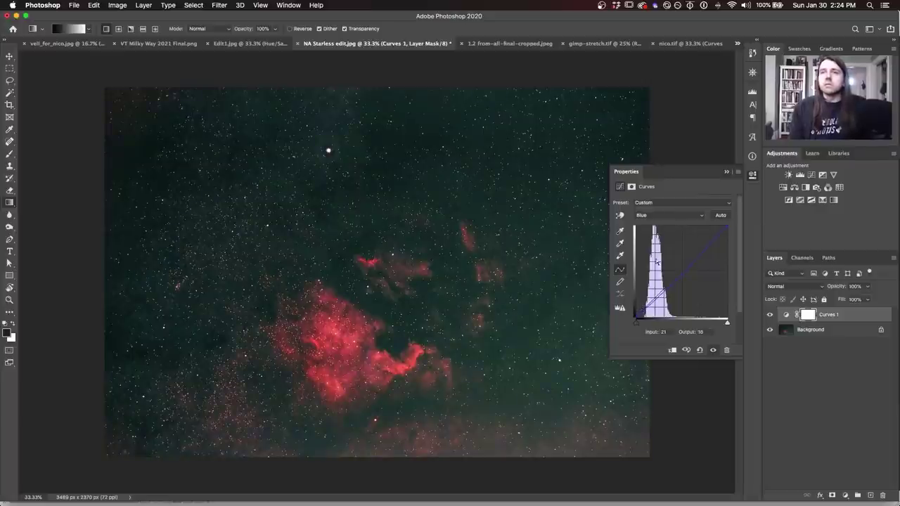
Slightly lower the green channel's shadows in the Curves adjustment, and compare the image with and without the adjustment layer
{"action": "left_click", "coordinate": [648, 215]}
{"action": "left_click", "coordinate": [645, 207]}
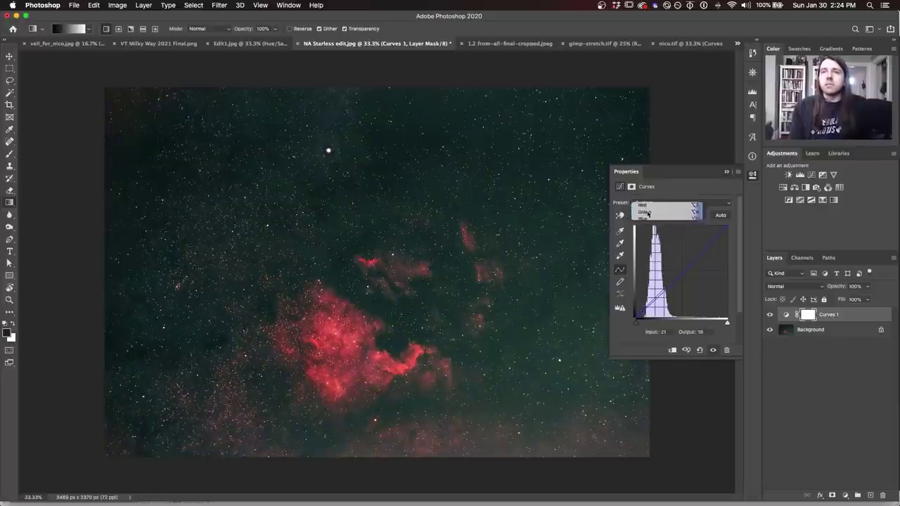
{"action": "left_click_drag", "start_coordinate": [643, 310], "coordinate": [642, 312]}
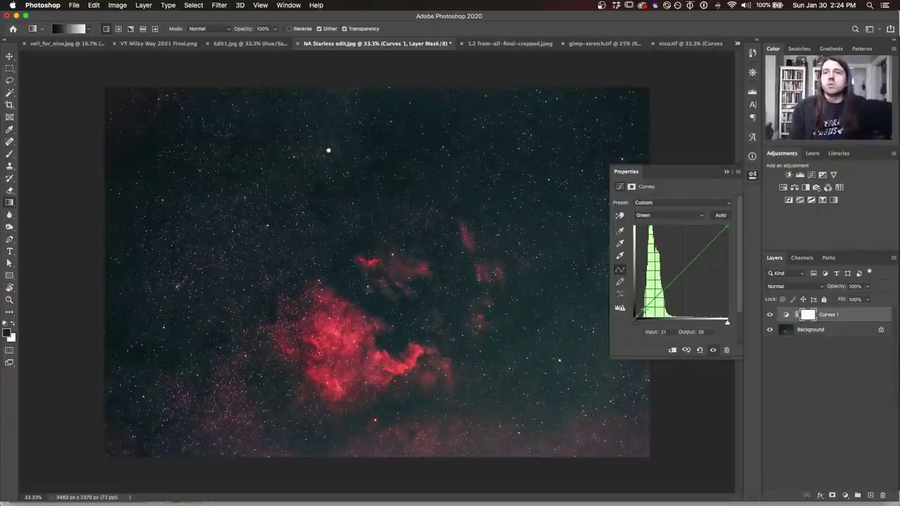
{"action": "left_click", "coordinate": [753, 173]}
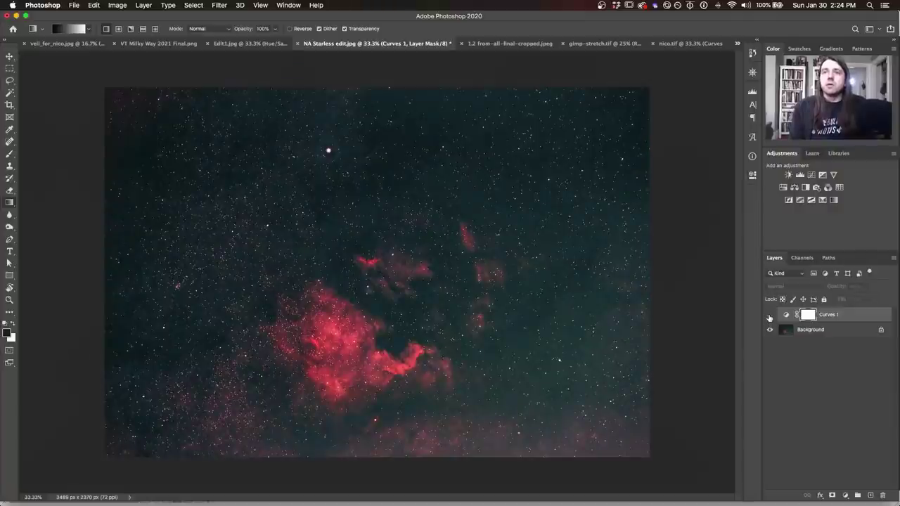
{"action": "left_click", "coordinate": [769, 315]}
{"action": "left_click", "coordinate": [769, 316]}
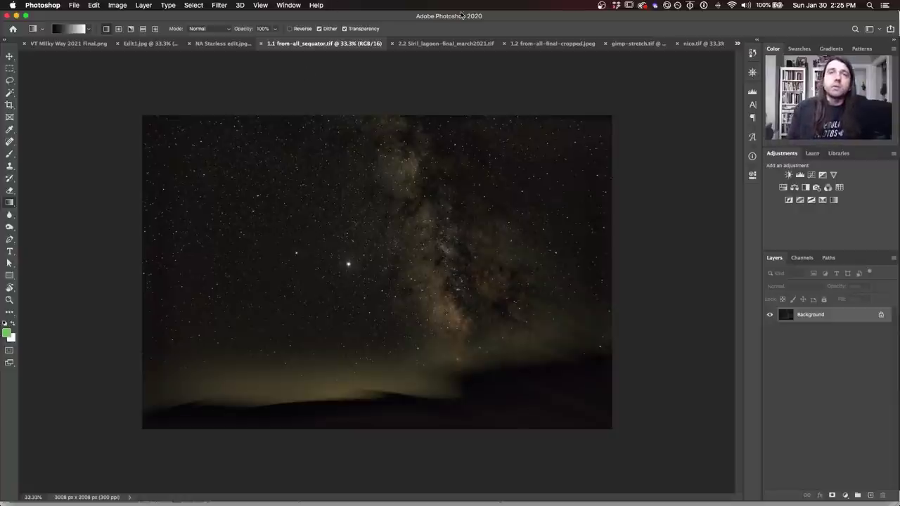
Compare the Milky Way images 1.1 from-all_sequator.tif, 2.2 Siril_lagoon-final_march2021.tif and 1.2 from-all-final-cropped.jpeg
{"action": "left_click", "coordinate": [443, 44]}
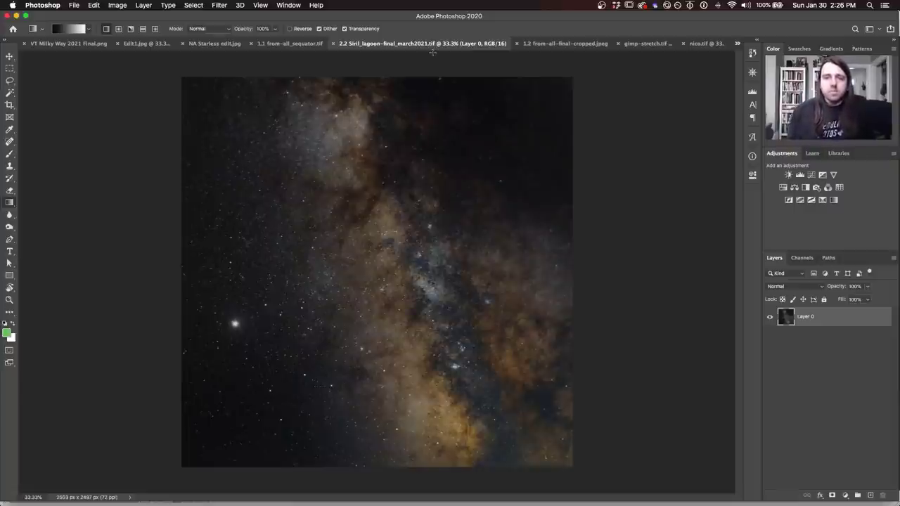
{"action": "left_click", "coordinate": [309, 45]}
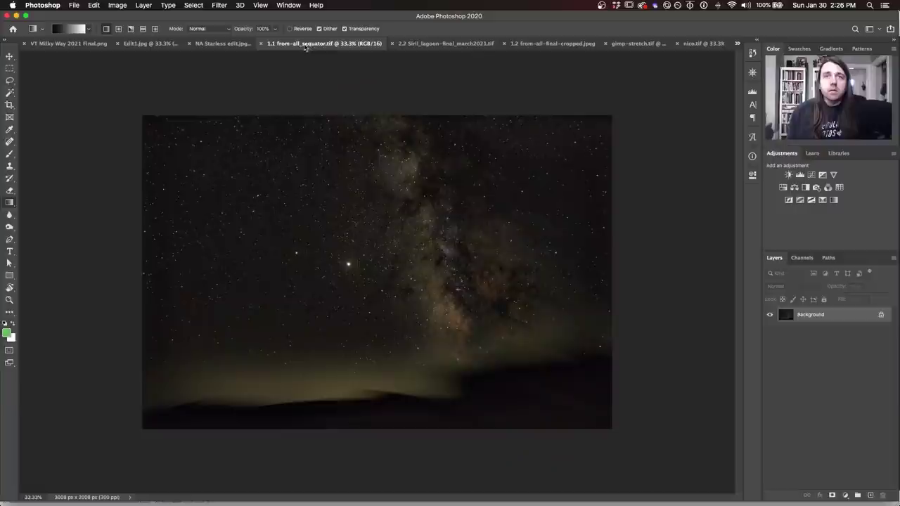
{"action": "left_click", "coordinate": [432, 44]}
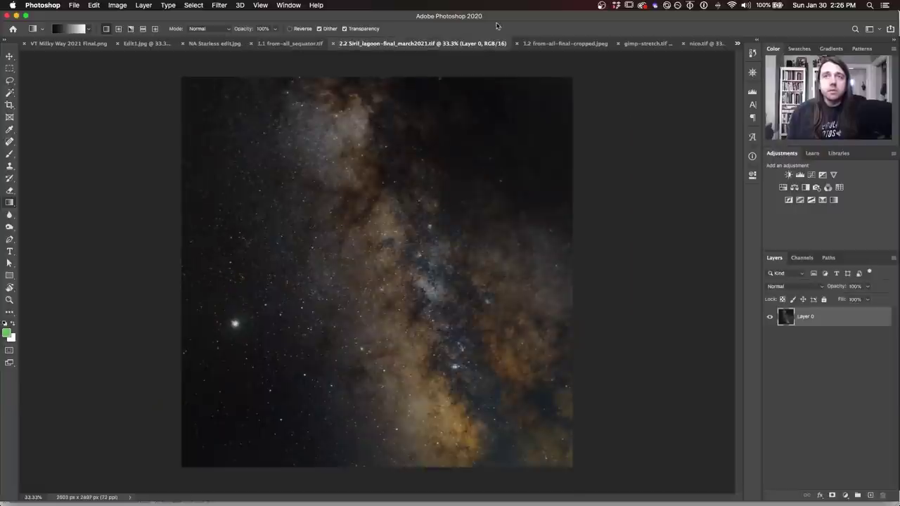
{"action": "left_click", "coordinate": [547, 45]}
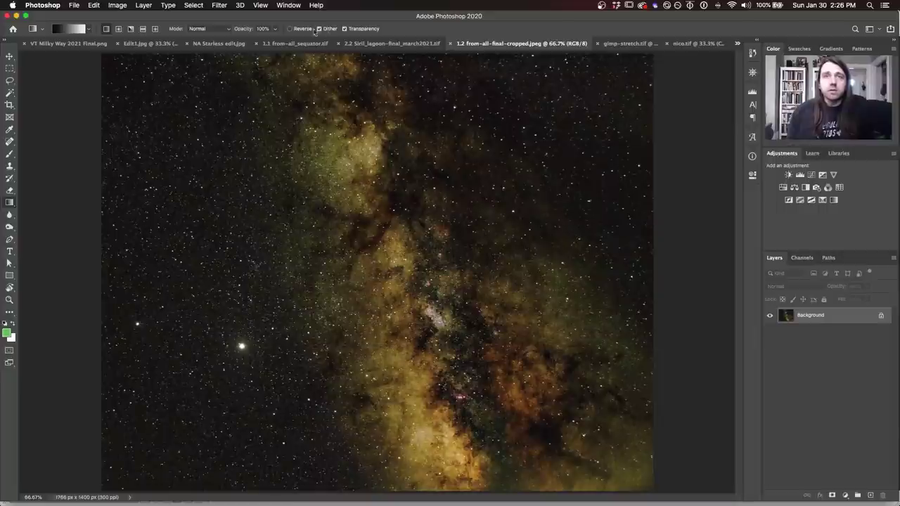
{"action": "left_click", "coordinate": [357, 47]}
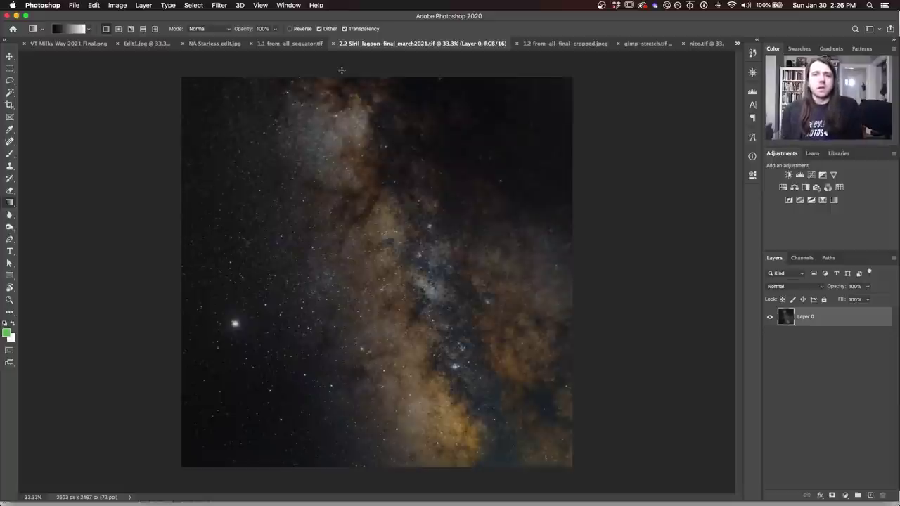
Add a Curves adjustment layer to 1.1 from-all_sequator.tif and raise its blue channel from input 31 to output 42
{"action": "left_click", "coordinate": [299, 45]}
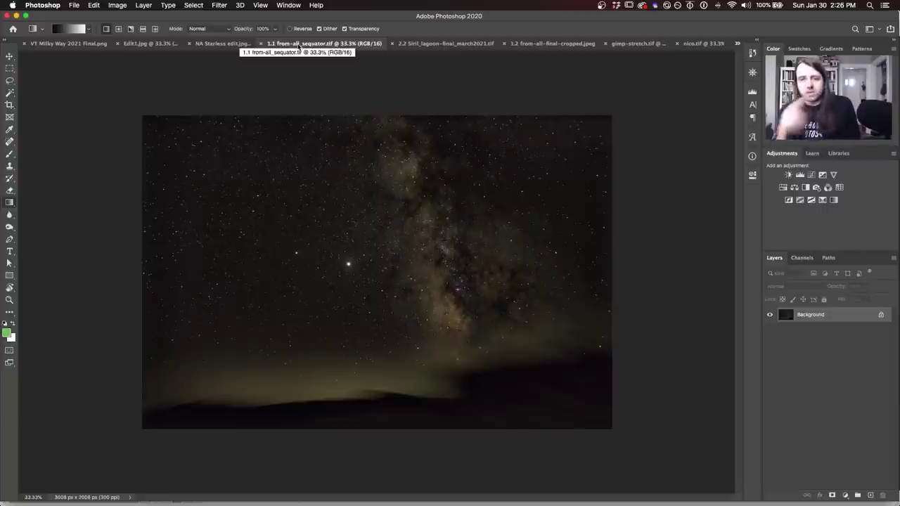
{"action": "left_click", "coordinate": [810, 175]}
{"action": "left_click", "coordinate": [668, 215]}
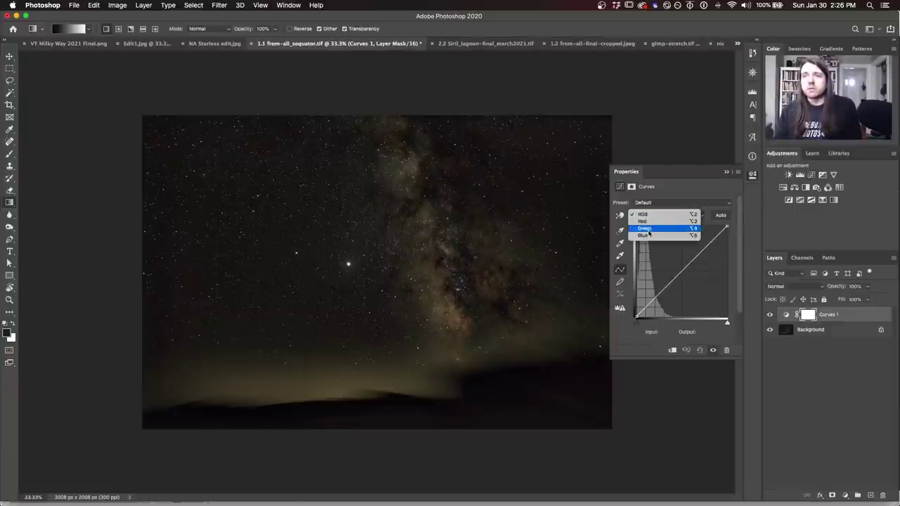
{"action": "left_click", "coordinate": [646, 241]}
{"action": "left_click_drag", "start_coordinate": [645, 309], "coordinate": [647, 302]}
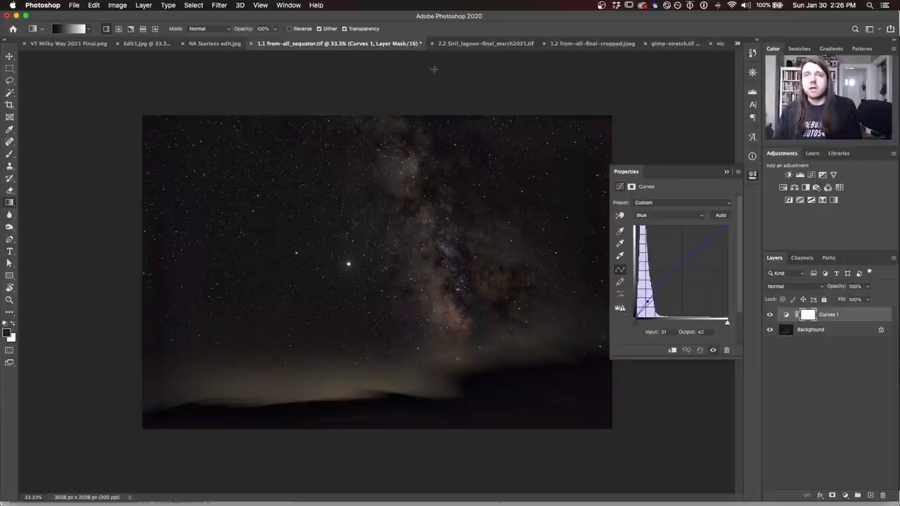
Compare the colour-corrected 1.1 from-all_sequator.tif with 2.2 Siril_lagoon-final_march2021.tif, alternating between the two images
{"action": "left_click", "coordinate": [473, 44]}
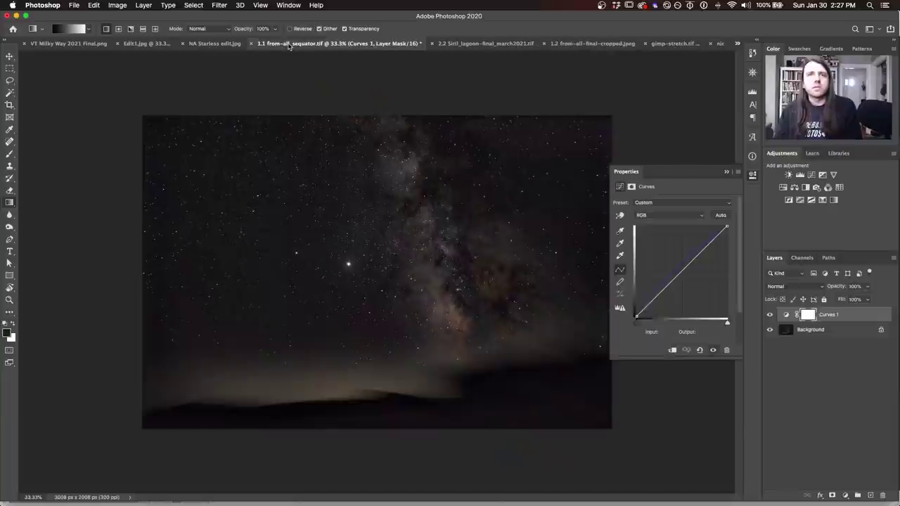
{"action": "left_click", "coordinate": [289, 44]}
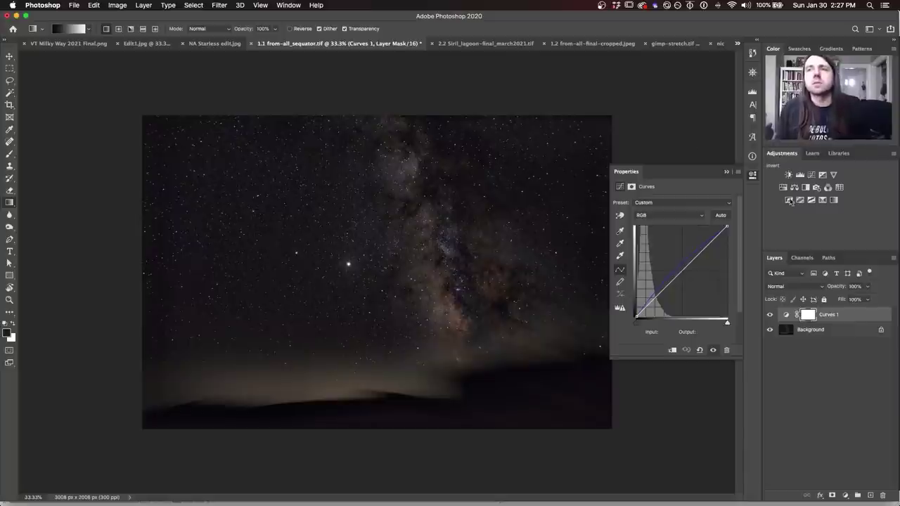
{"action": "left_click", "coordinate": [752, 176]}
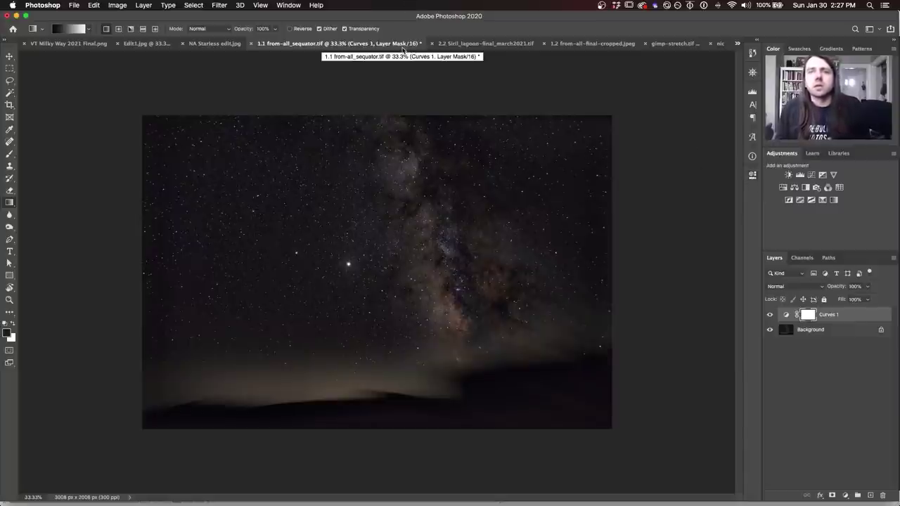
{"action": "left_click", "coordinate": [467, 45]}
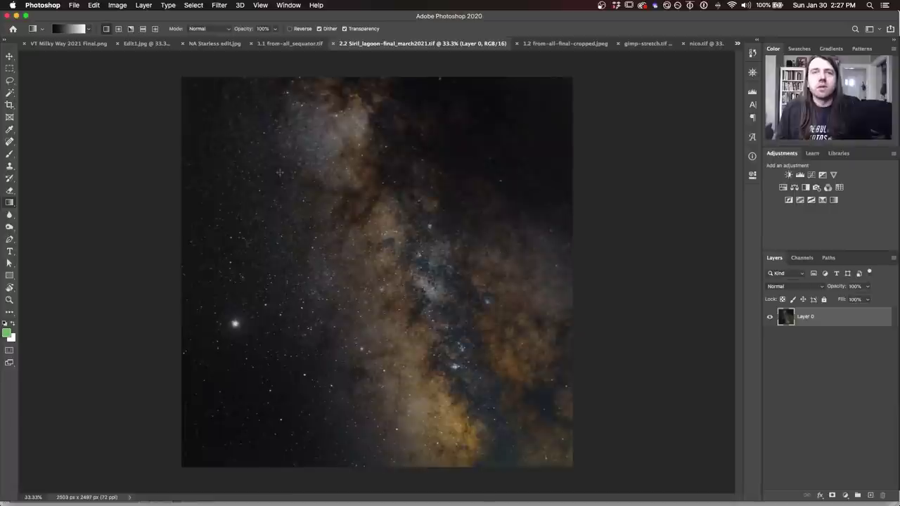
{"action": "left_click", "coordinate": [301, 45]}
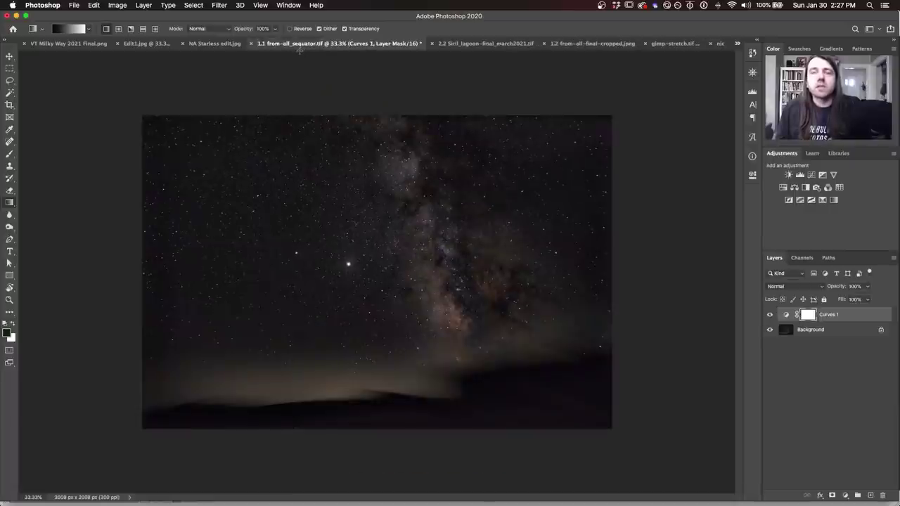
{"action": "left_click", "coordinate": [458, 44]}
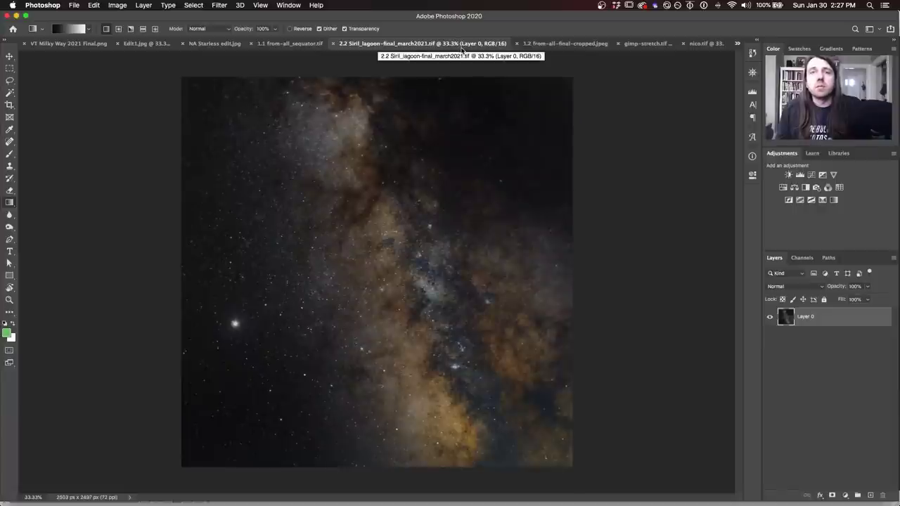
{"action": "left_click", "coordinate": [313, 44]}
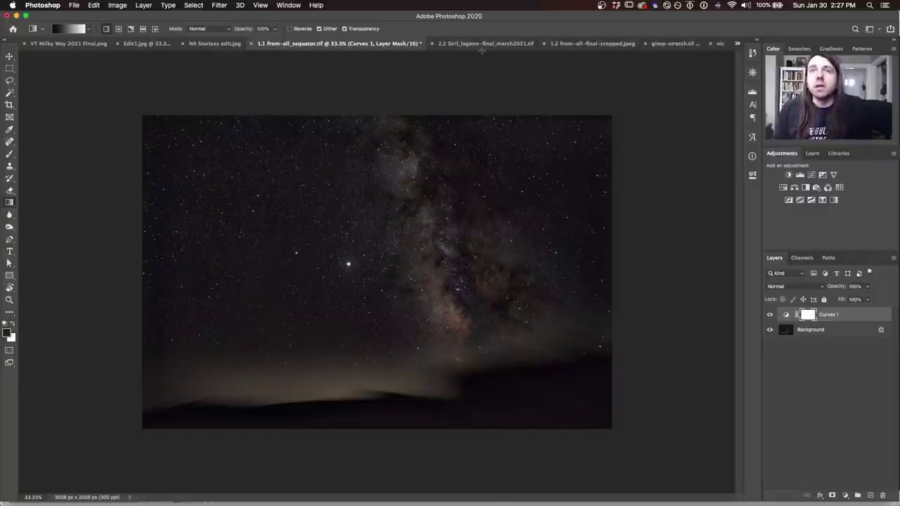
Review the submitted images gimp-stretch.tif, nico.tif, Lagoon and Trifid.jpeg and 2021_06_16_M8-M20_Edit2.jpg
{"action": "left_click", "coordinate": [668, 43]}
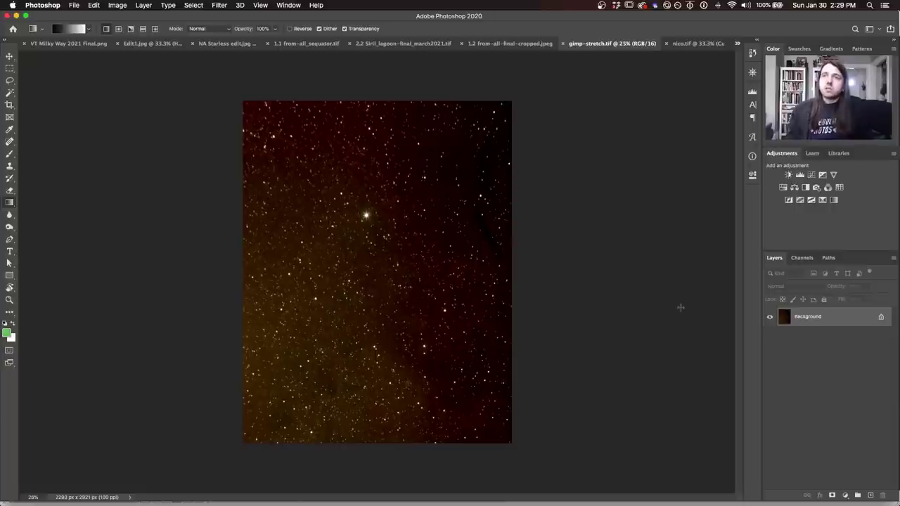
{"action": "left_click", "coordinate": [691, 44]}
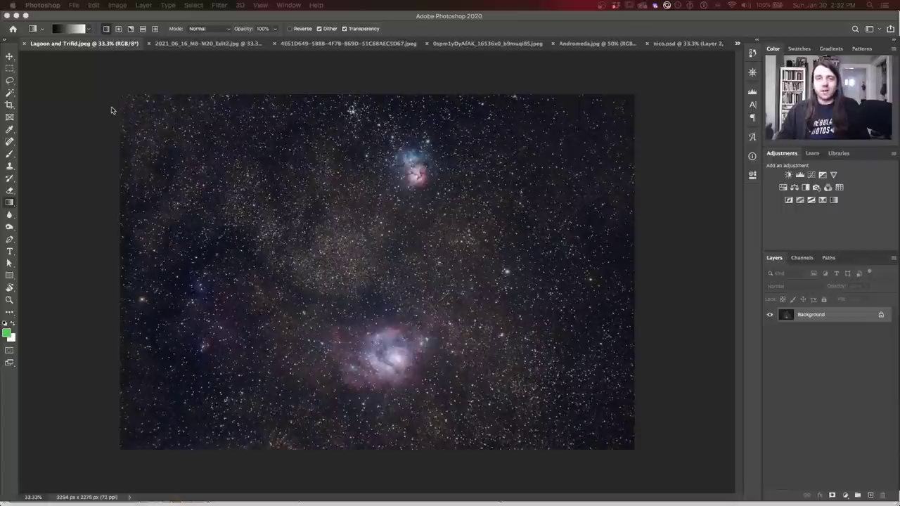
{"action": "left_click", "coordinate": [194, 44]}
{"action": "left_click", "coordinate": [191, 44]}
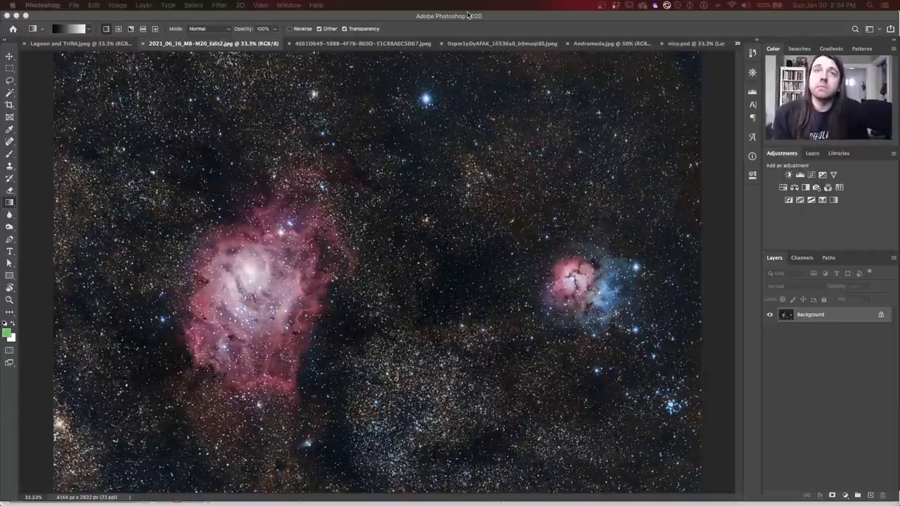
Review 4E61D649-5888-4F7B-869D-51C88AEC5D67.jpeg, the red Veil Nebula JPEG, Andromeda.jpg and nico.psd
{"action": "left_click", "coordinate": [359, 43]}
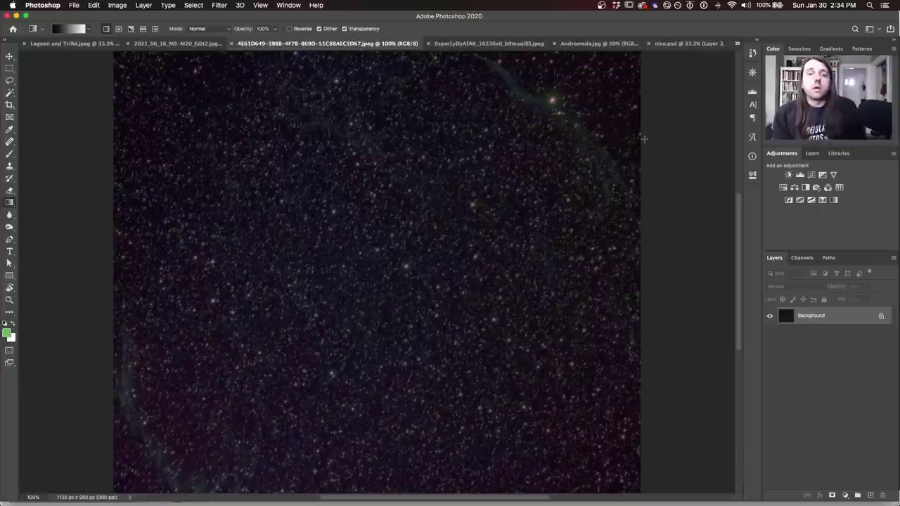
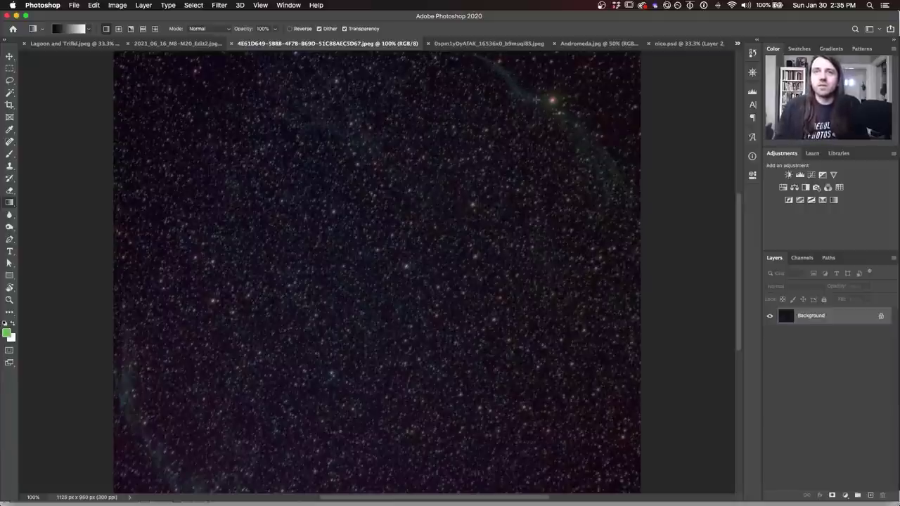
{"action": "left_click", "coordinate": [475, 43]}
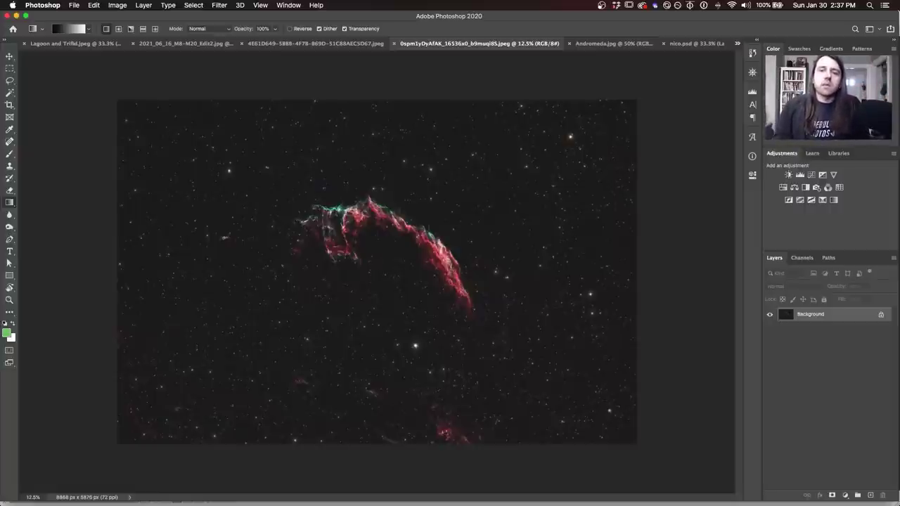
{"action": "key", "text": "ctrl+Tab"}
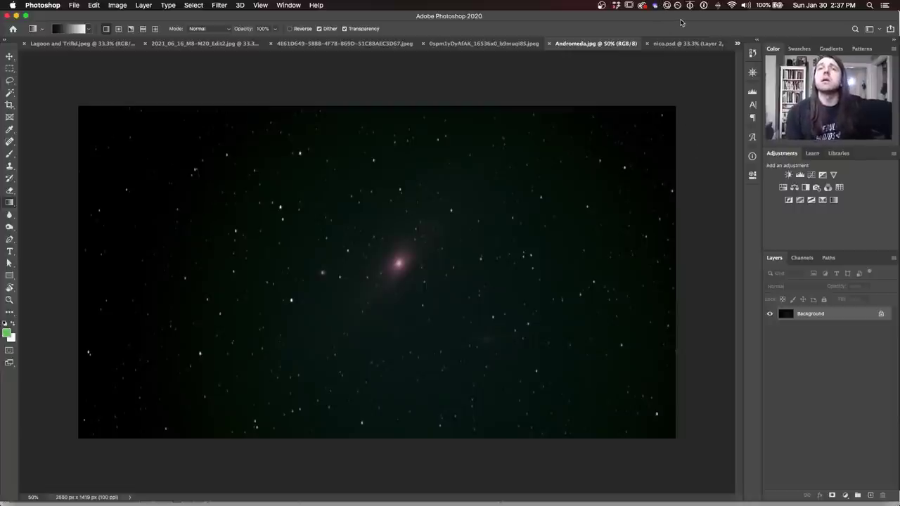
{"action": "left_click", "coordinate": [684, 42]}
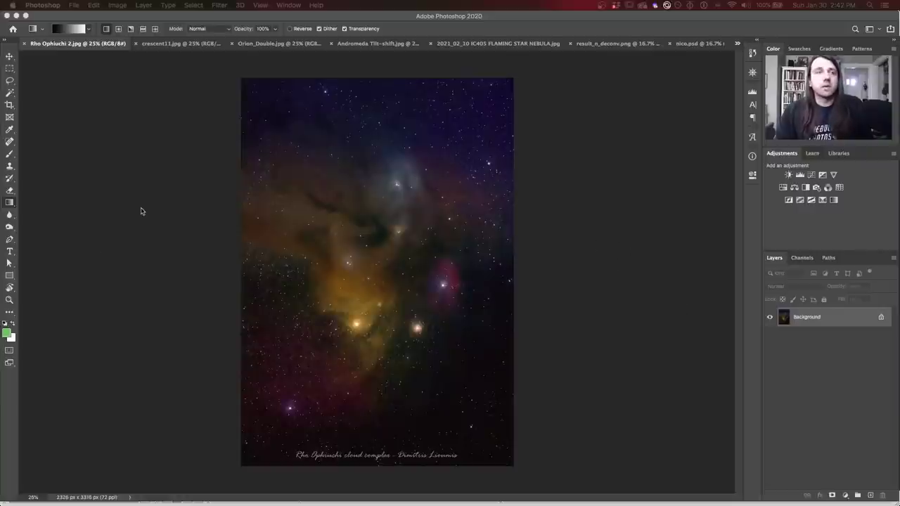
Add a Curves adjustment layer to Rho Ophiuchi 2.jpg and draw a near-vertical black-to-white gradient on its mask that reveals the upper sky
{"action": "left_click", "coordinate": [812, 175]}
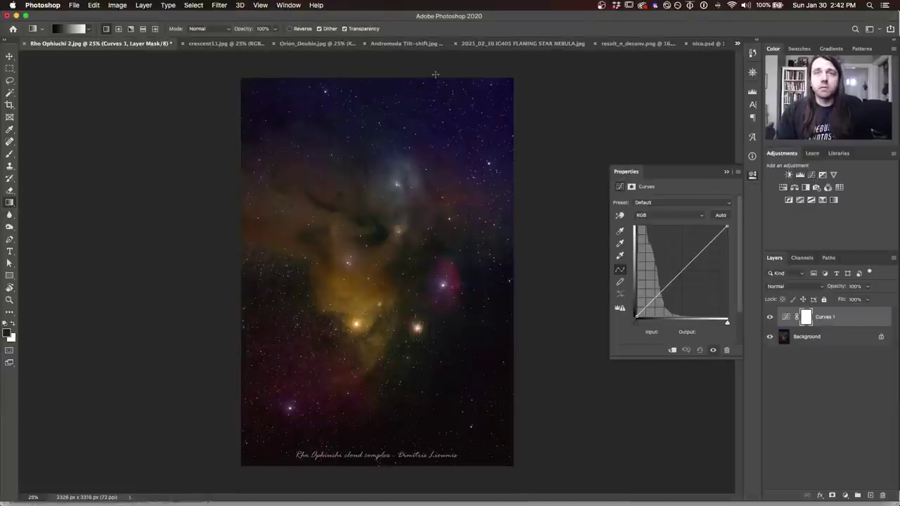
{"action": "mouse_move", "coordinate": [433, 73]}
{"action": "left_mouse_down"}
{"action": "mouse_move", "coordinate": [425, 223]}
{"action": "mouse_move", "coordinate": [426, 70]}
{"action": "left_mouse_up"}
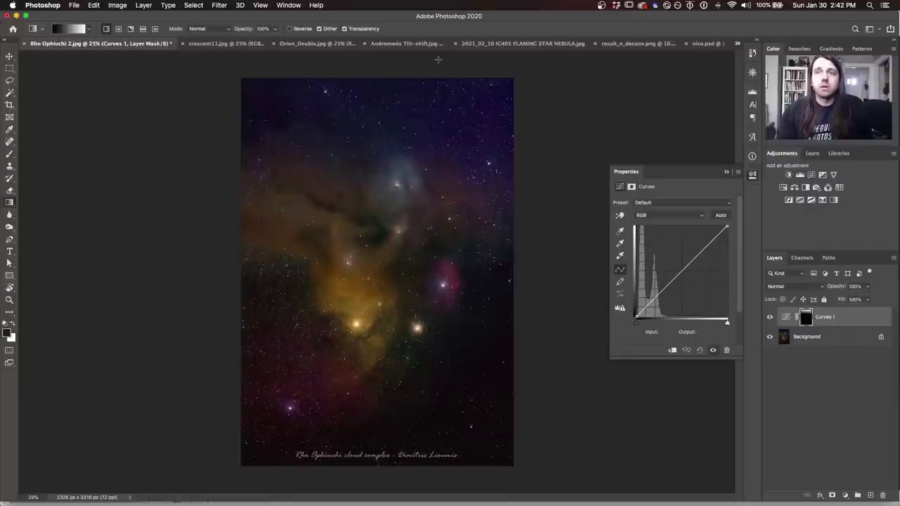
{"action": "left_click_drag", "start_coordinate": [430, 171], "coordinate": [445, 54]}
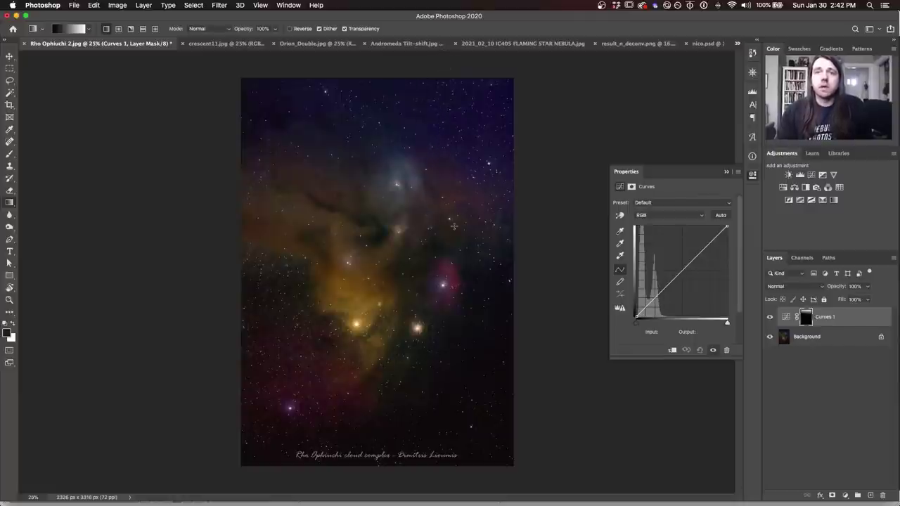
{"action": "left_click_drag", "start_coordinate": [457, 224], "coordinate": [459, 44]}
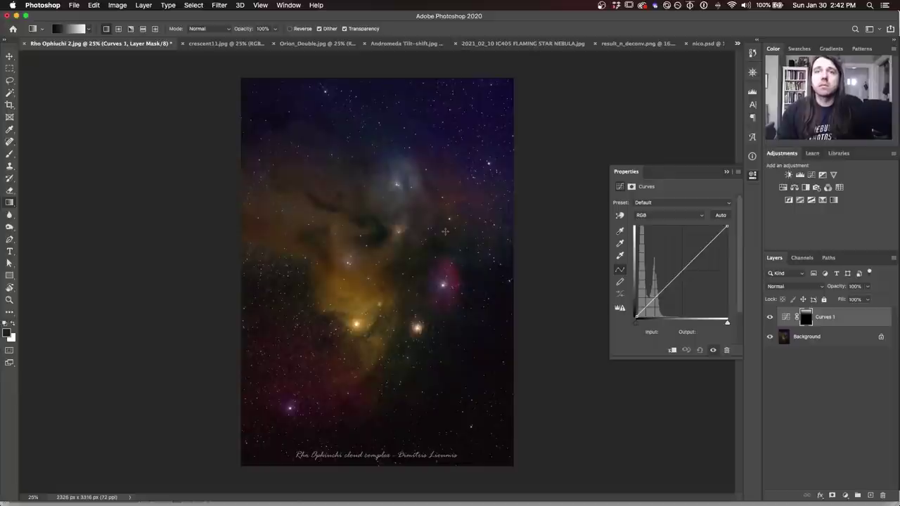
{"action": "left_click_drag", "start_coordinate": [446, 232], "coordinate": [453, 119]}
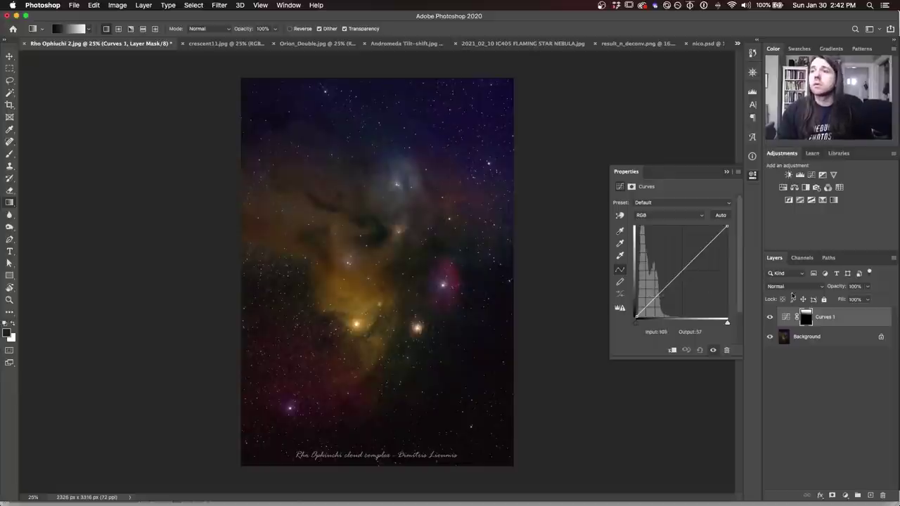
Inspect the Curves layer's gradient mask on its own and return to the image view
{"action": "left_click", "coordinate": [807, 318], "text": "alt"}
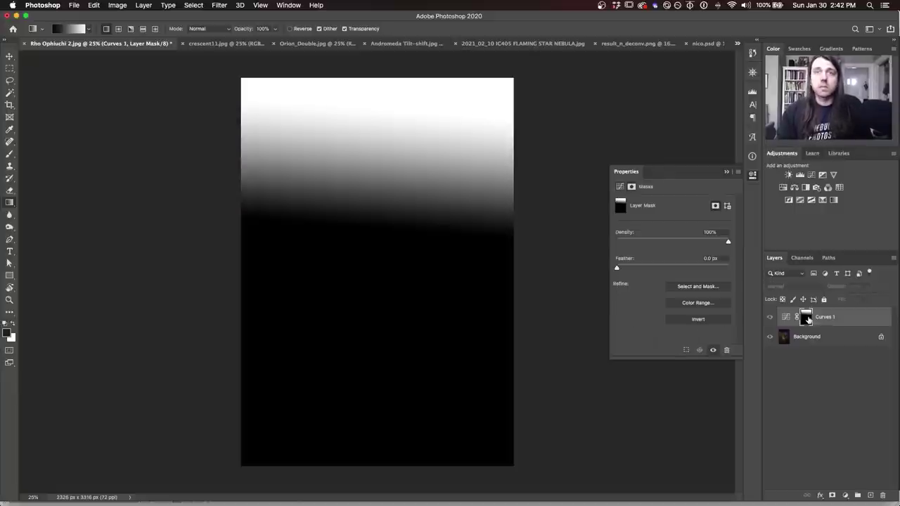
{"action": "left_click", "coordinate": [807, 318], "text": "alt"}
{"action": "left_click", "coordinate": [807, 319], "text": "alt"}
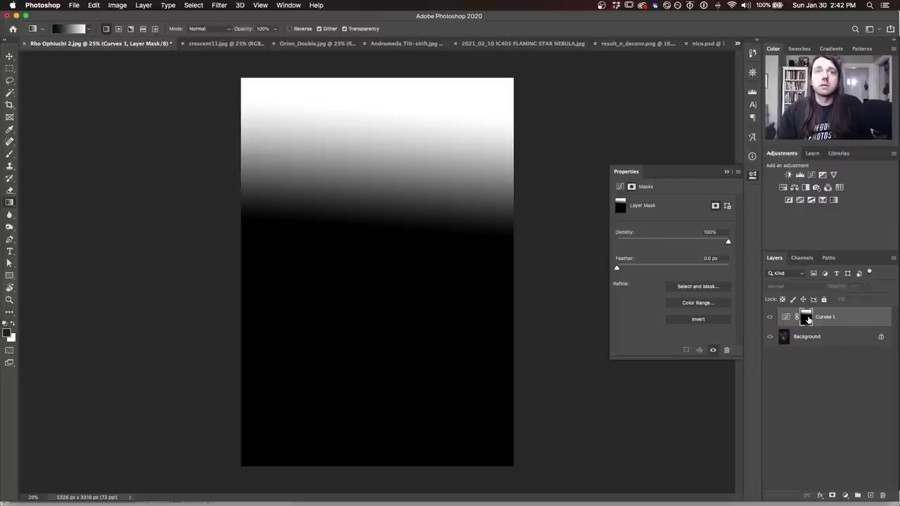
{"action": "left_click", "coordinate": [807, 319], "text": "alt"}
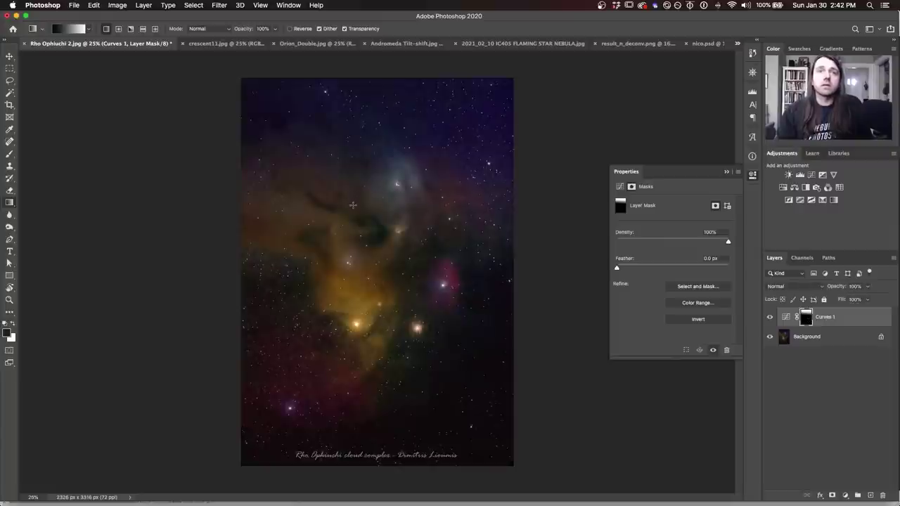
Redraw the Curves mask gradient diagonally to favour the blue upper-right corner of the image, and check the mask on its own
{"action": "left_click_drag", "start_coordinate": [352, 205], "coordinate": [385, 116]}
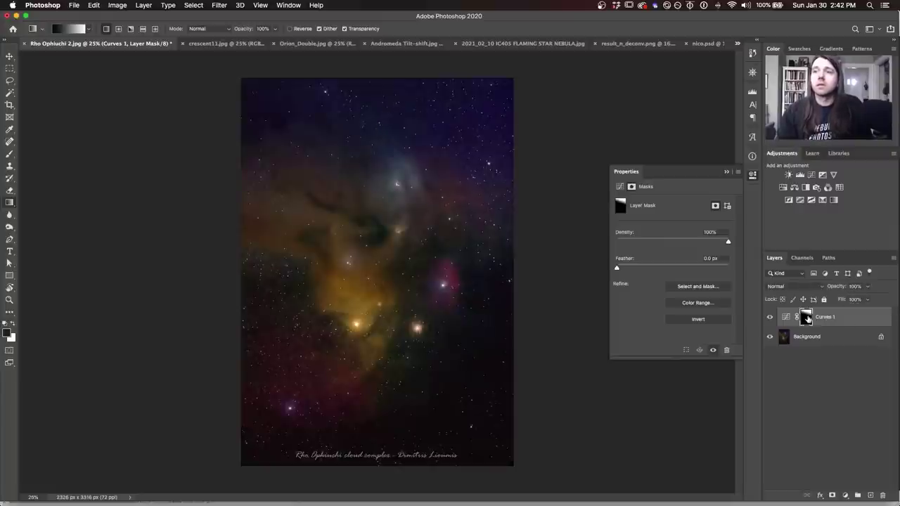
{"action": "left_click", "coordinate": [807, 319], "text": "alt"}
{"action": "left_click", "coordinate": [807, 318], "text": "alt"}
{"action": "left_click", "coordinate": [807, 318], "text": "alt"}
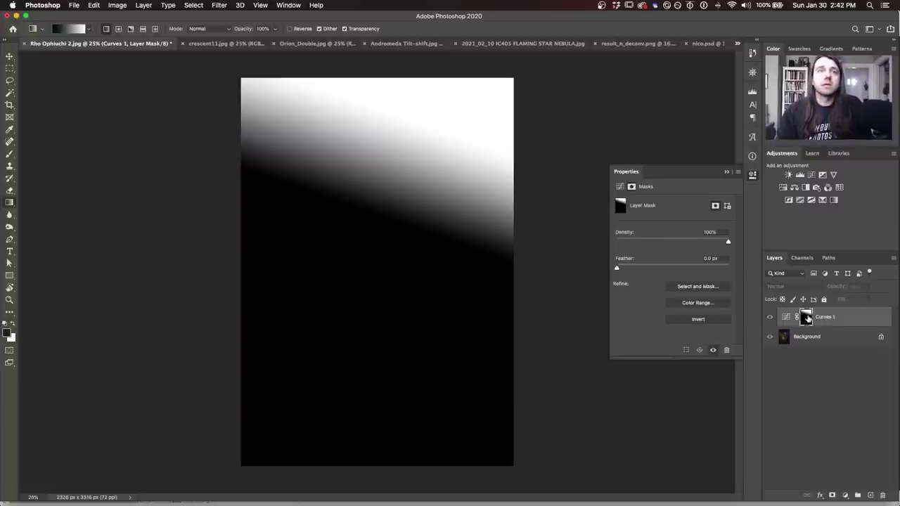
{"action": "left_click", "coordinate": [807, 318], "text": "alt"}
{"action": "left_click", "coordinate": [807, 318], "text": "alt"}
{"action": "left_click", "coordinate": [807, 319], "text": "alt"}
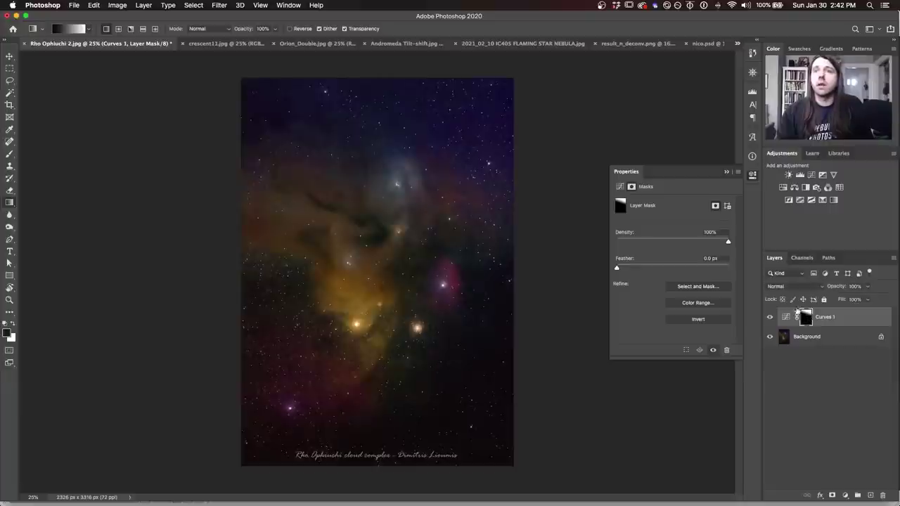
Lower the blue channel of the masked Curves adjustment from input 42 to output 18
{"action": "left_click", "coordinate": [785, 318]}
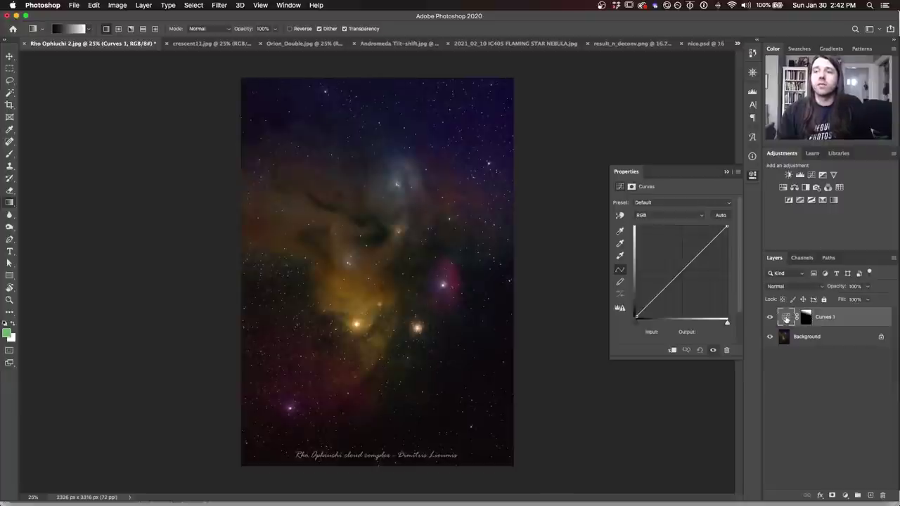
{"action": "left_click", "coordinate": [646, 216]}
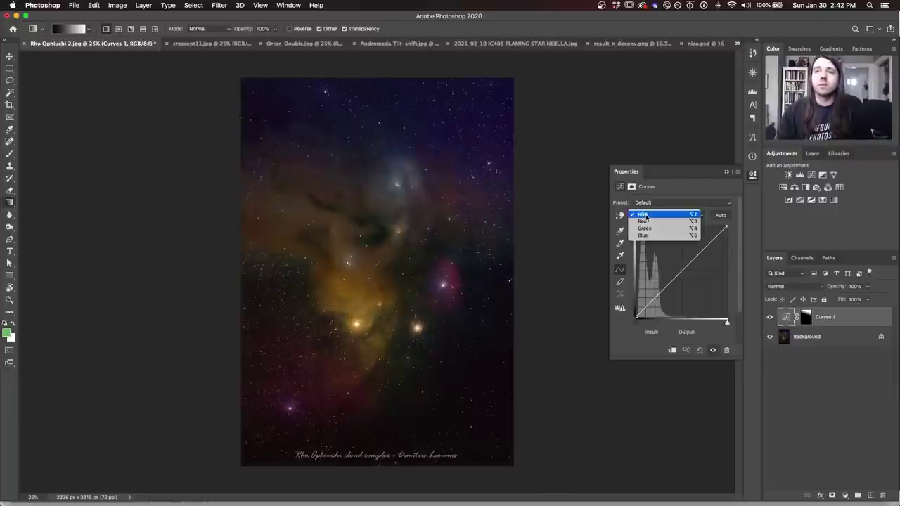
{"action": "left_click", "coordinate": [643, 235]}
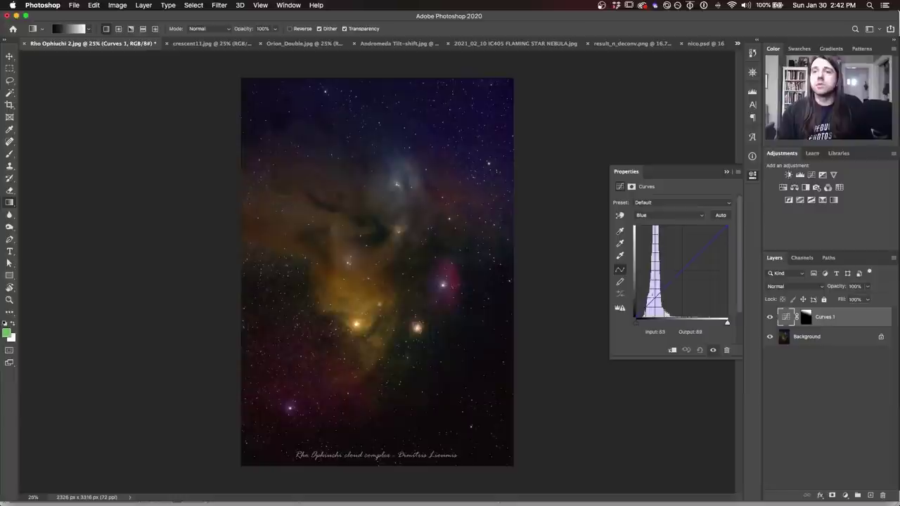
{"action": "left_click_drag", "start_coordinate": [638, 317], "coordinate": [640, 318]}
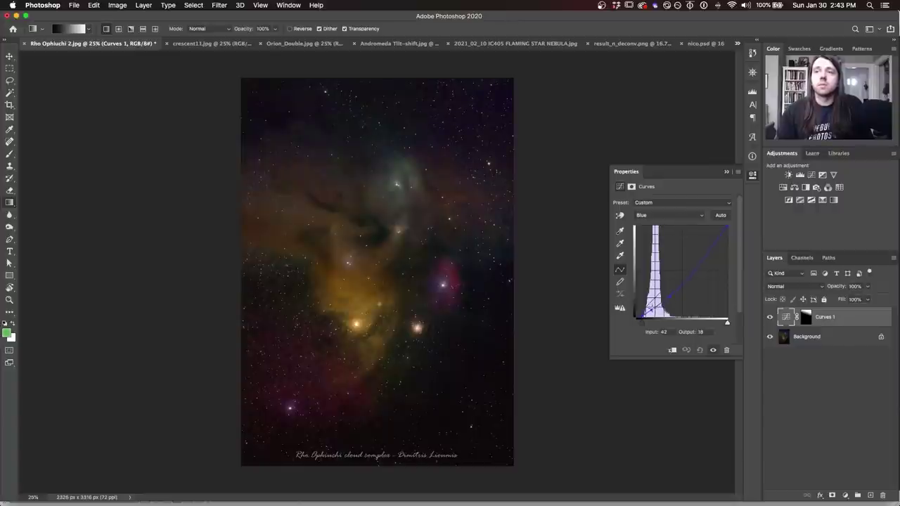
Compare Rho Ophiuchi 2.jpg with and without the masked Curves adjustment
{"action": "left_click", "coordinate": [752, 175]}
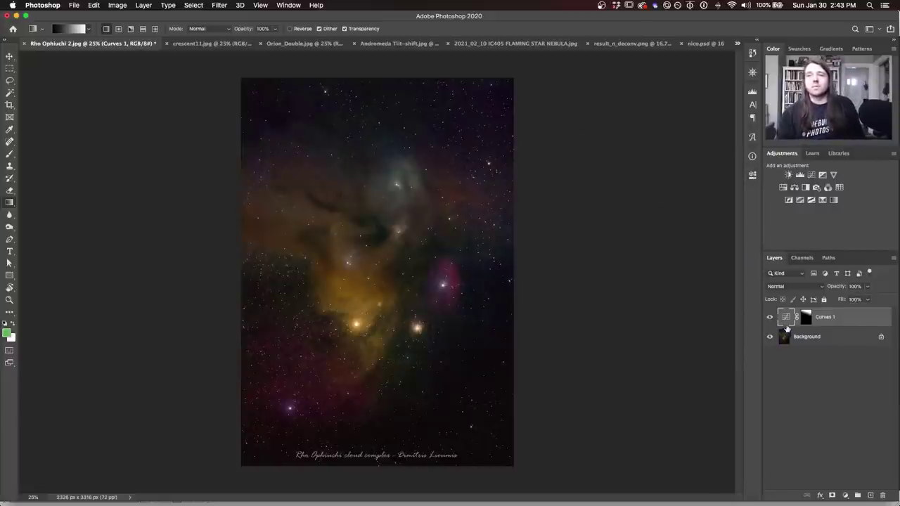
{"action": "left_click", "coordinate": [769, 319]}
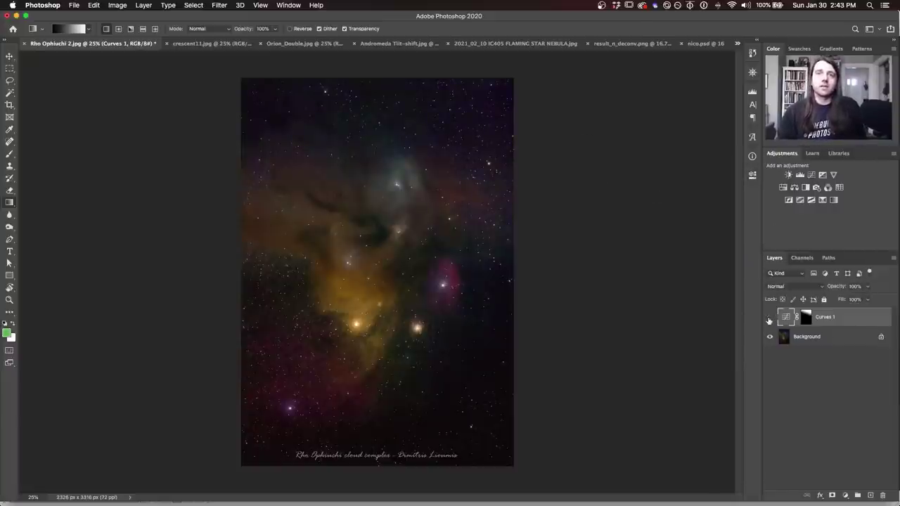
{"action": "left_click", "coordinate": [769, 319]}
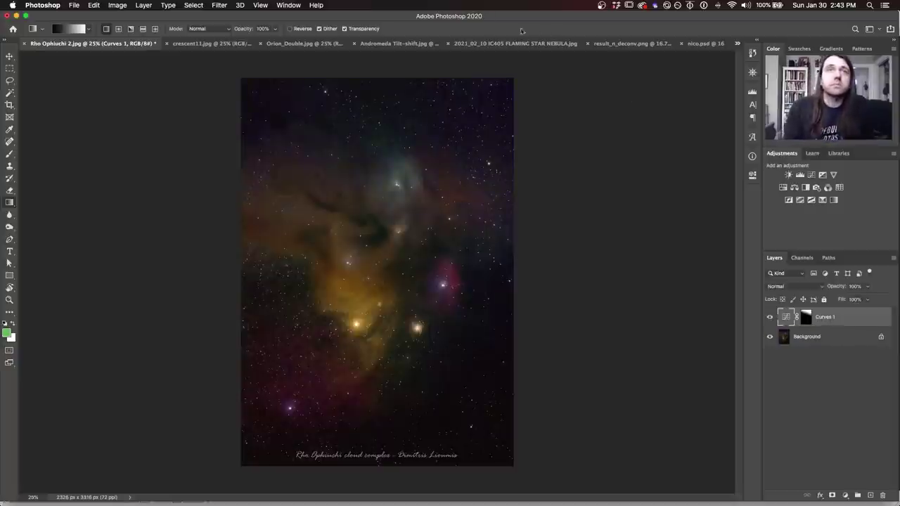
Examine crescent11.jpg at 50% magnification, covering the star field, the Crescent Nebula and the surrounding red nebulosity, and return to the full view
{"action": "left_click", "coordinate": [203, 43]}
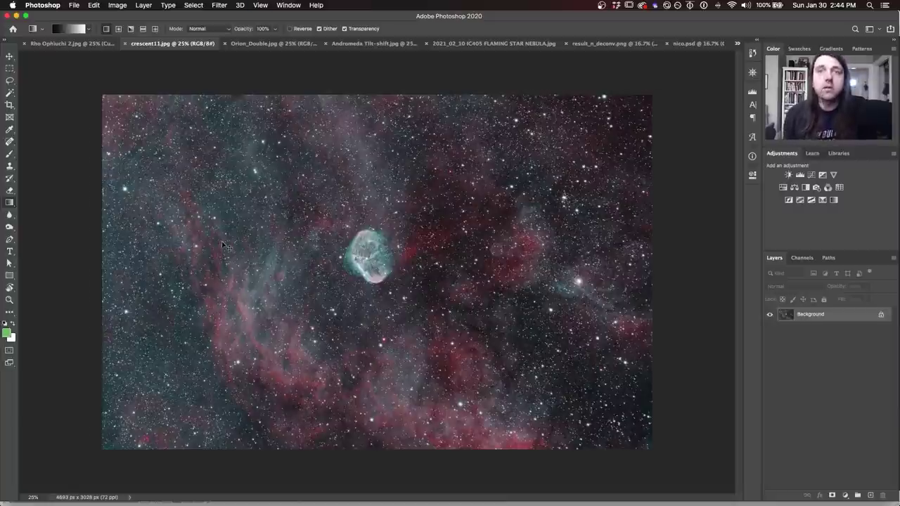
{"action": "key", "text": "super+equal"}
{"action": "scroll", "coordinate": [376, 275], "scroll_direction": "left", "scroll_amount": 5}
{"action": "scroll", "coordinate": [377, 275], "scroll_direction": "up", "scroll_amount": 2}
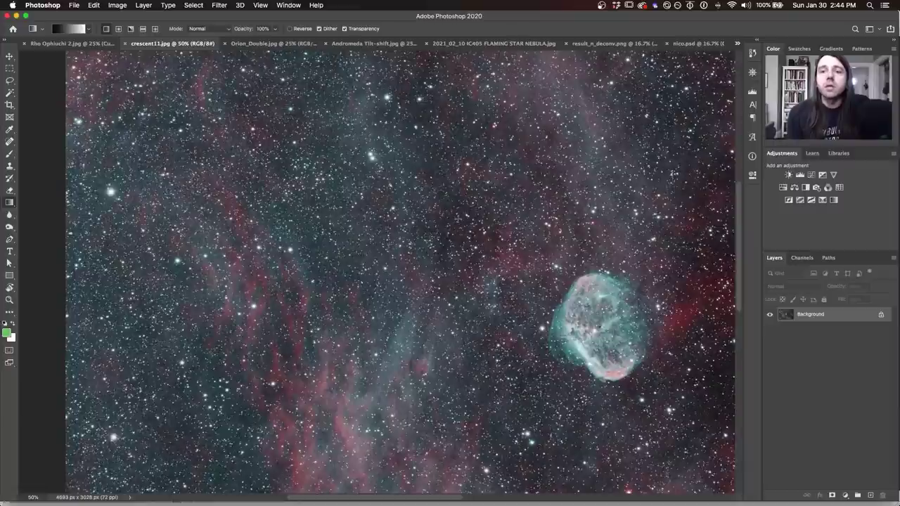
{"action": "scroll", "coordinate": [457, 219], "scroll_direction": "up", "scroll_amount": 1}
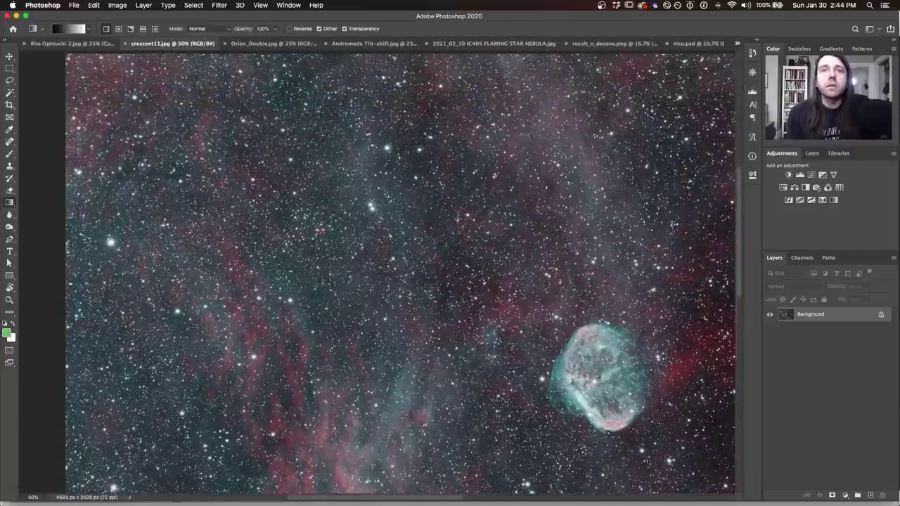
{"action": "scroll", "coordinate": [457, 219], "scroll_direction": "down", "scroll_amount": 4}
{"action": "scroll", "coordinate": [457, 219], "scroll_direction": "left", "scroll_amount": 2}
{"action": "scroll", "coordinate": [457, 220], "scroll_direction": "right", "scroll_amount": 3}
{"action": "scroll", "coordinate": [457, 219], "scroll_direction": "down", "scroll_amount": 8}
{"action": "scroll", "coordinate": [457, 219], "scroll_direction": "right", "scroll_amount": 3}
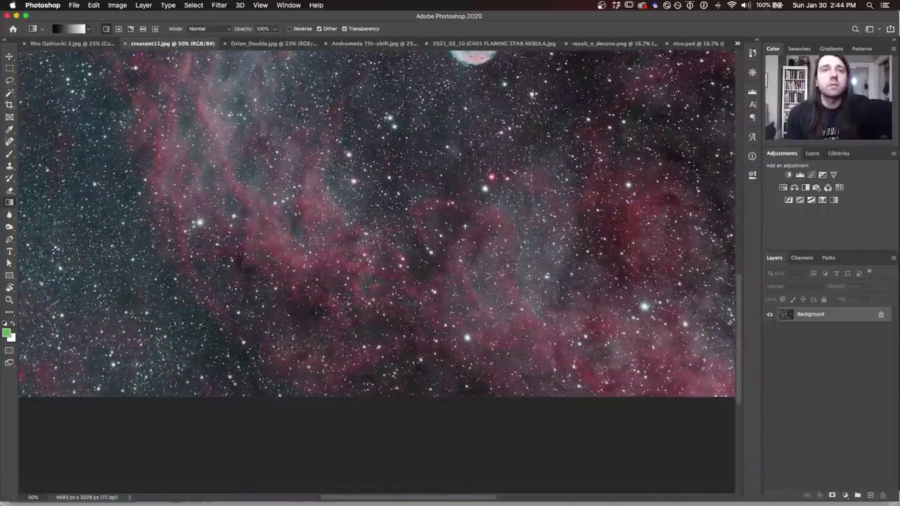
{"action": "scroll", "coordinate": [362, 192], "scroll_direction": "up", "scroll_amount": 8}
{"action": "scroll", "coordinate": [362, 193], "scroll_direction": "down", "scroll_amount": 2}
{"action": "scroll", "coordinate": [361, 193], "scroll_direction": "right", "scroll_amount": 5}
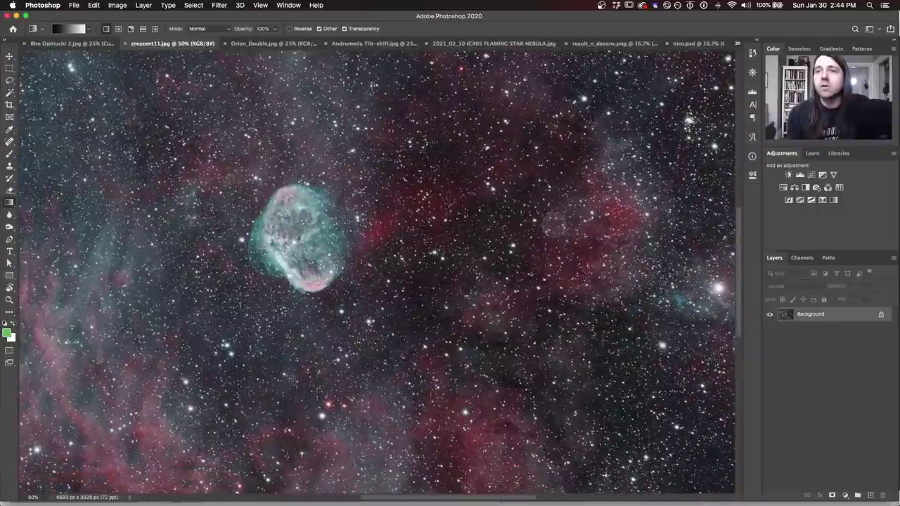
{"action": "scroll", "coordinate": [361, 193], "scroll_direction": "right", "scroll_amount": 1}
{"action": "scroll", "coordinate": [362, 192], "scroll_direction": "right", "scroll_amount": 4}
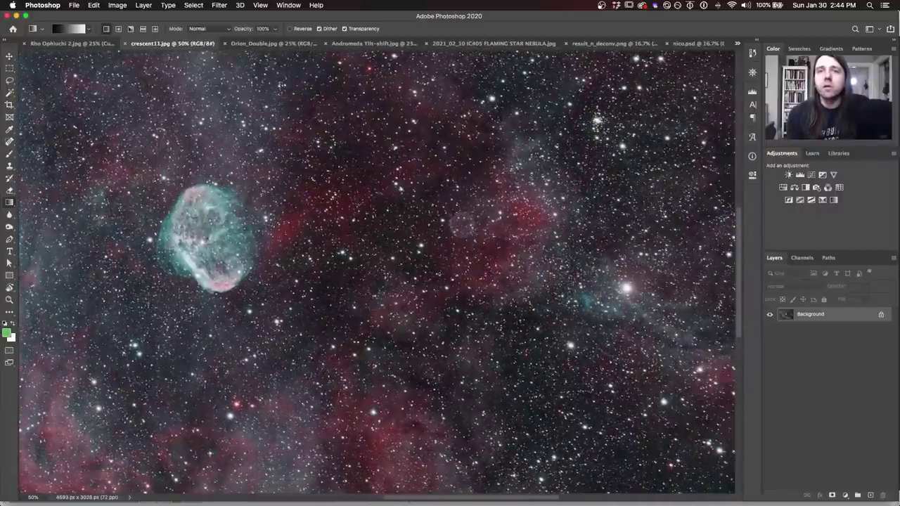
{"action": "scroll", "coordinate": [358, 243], "scroll_direction": "left", "scroll_amount": 4}
{"action": "scroll", "coordinate": [358, 243], "scroll_direction": "up", "scroll_amount": 1}
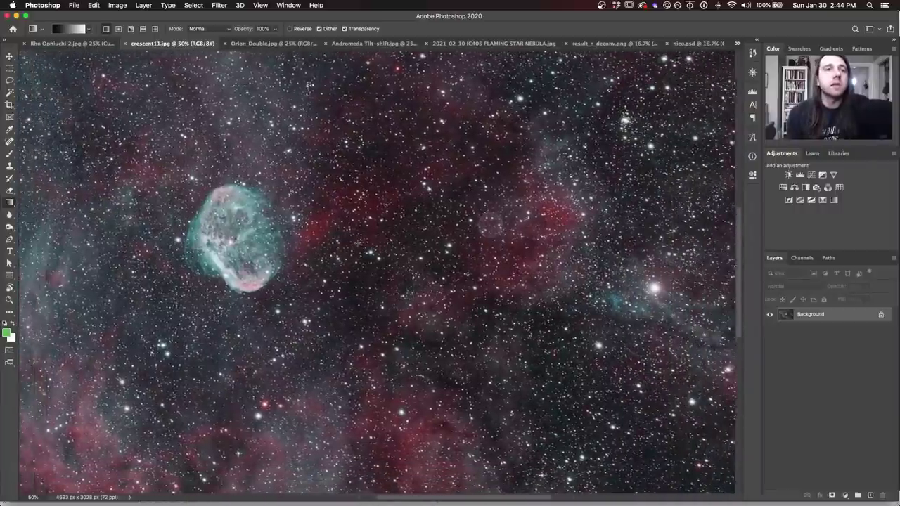
{"action": "scroll", "coordinate": [376, 273], "scroll_direction": "up", "scroll_amount": 10}
{"action": "scroll", "coordinate": [377, 272], "scroll_direction": "left", "scroll_amount": 8}
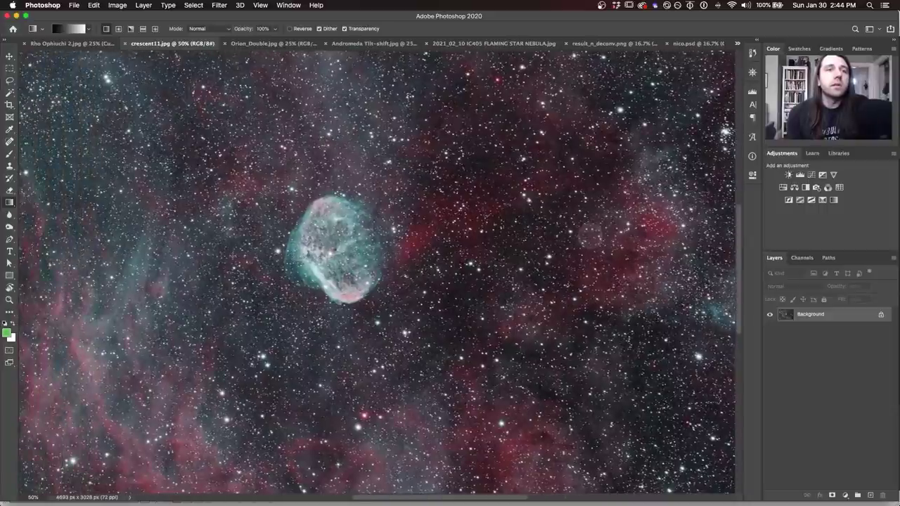
{"action": "scroll", "coordinate": [377, 272], "scroll_direction": "left", "scroll_amount": 5}
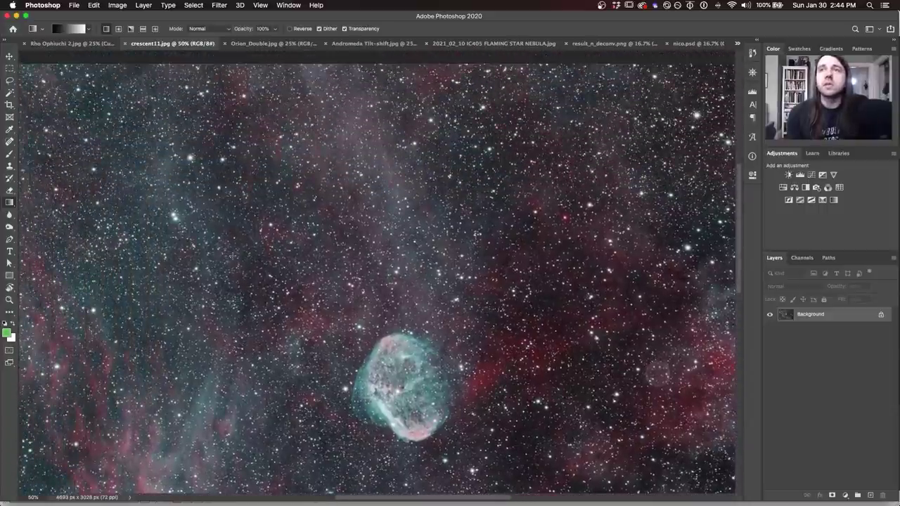
{"action": "scroll", "coordinate": [377, 272], "scroll_direction": "down", "scroll_amount": 4}
{"action": "scroll", "coordinate": [376, 273], "scroll_direction": "right", "scroll_amount": 6}
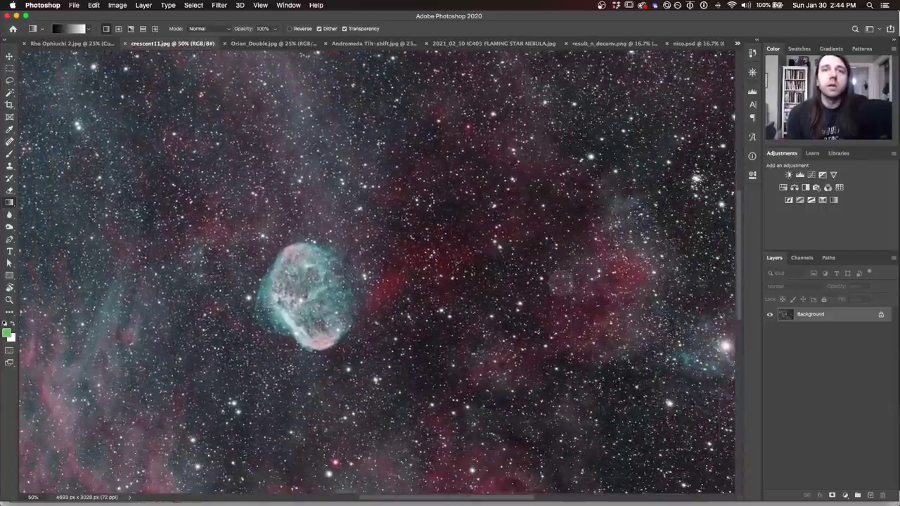
{"action": "key", "text": "super+minus"}
{"action": "key", "text": "super+minus"}
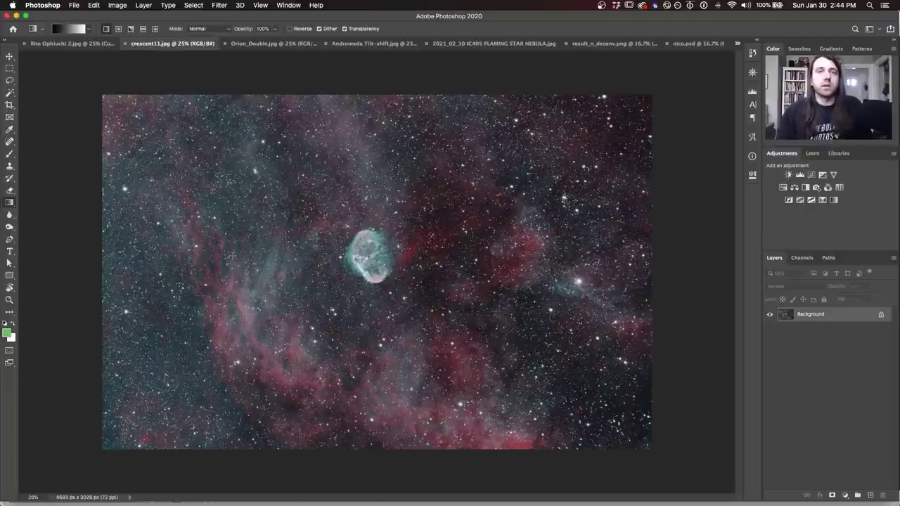
Review the submitted images Orion_Double.jpg and Andromeda Tilt-shift.jpg
{"action": "left_click", "coordinate": [272, 43]}
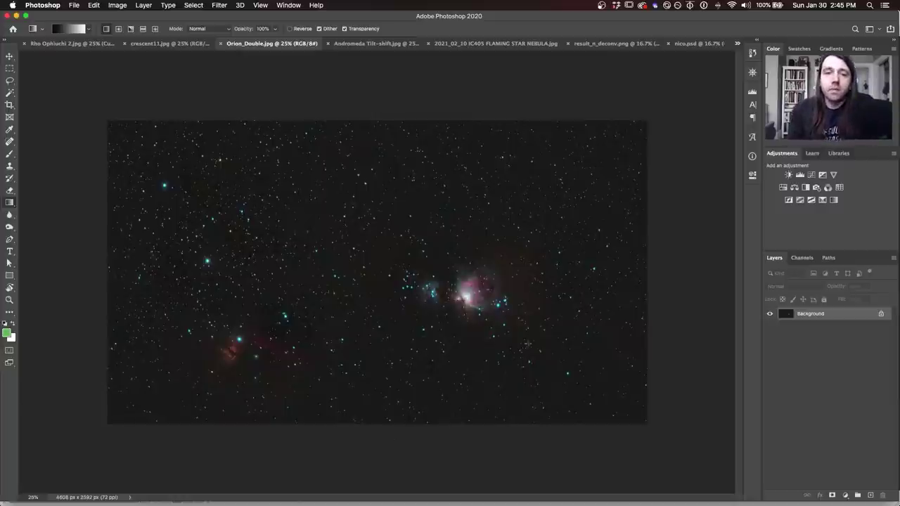
{"action": "left_click", "coordinate": [358, 44]}
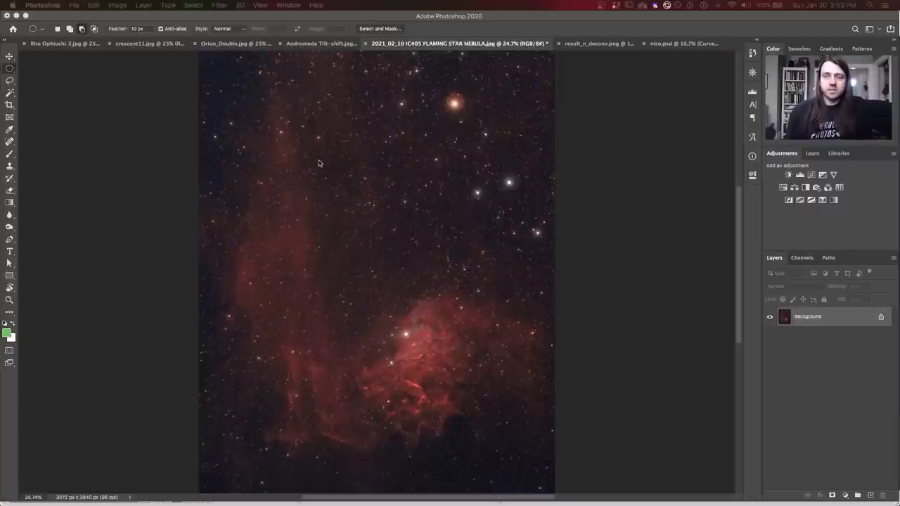
Configure the elliptical marquee to create a new selection with a 5 px feather
{"action": "left_click", "coordinate": [58, 32]}
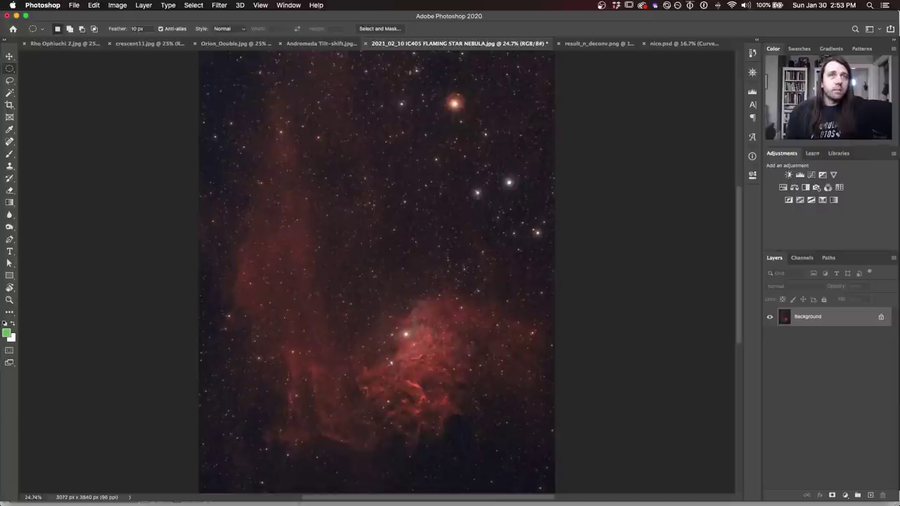
{"action": "double_click", "coordinate": [135, 29]}
{"action": "type", "text": "20"}
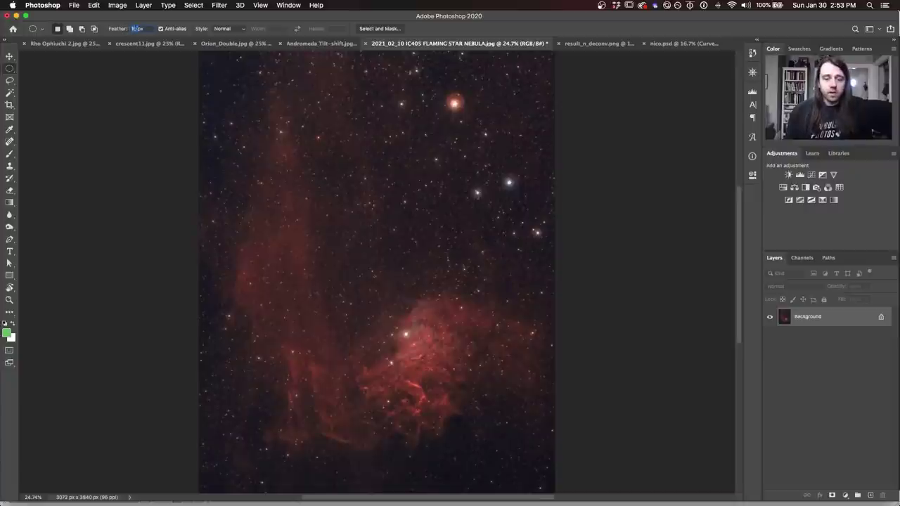
{"action": "type", "text": "5"}
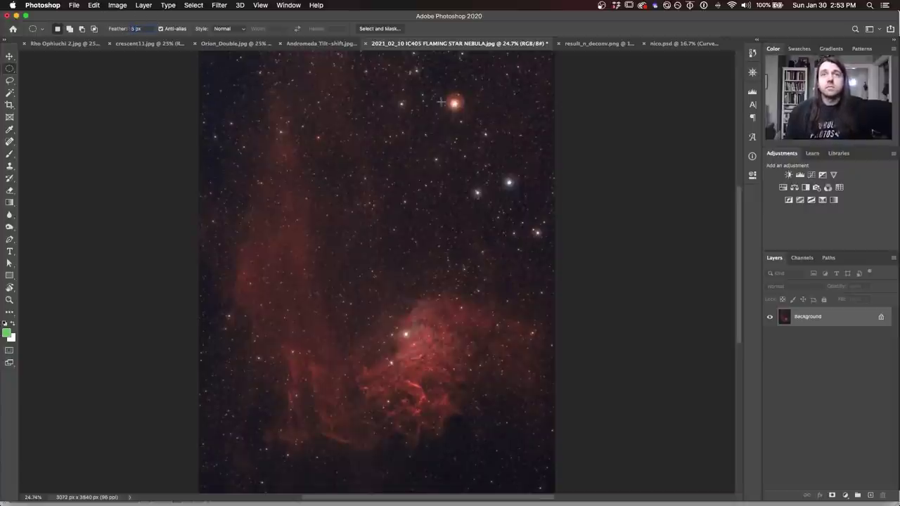
Select the round reddish halo around the bright orange star with an elliptical marquee that fits its edge
{"action": "key", "text": "super+equal"}
{"action": "key", "text": "super+equal"}
{"action": "key", "text": "super+equal"}
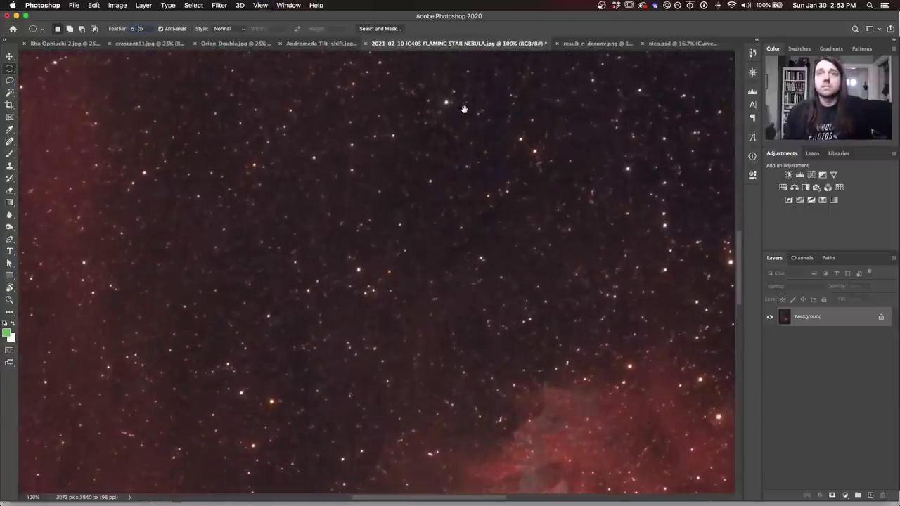
{"action": "key", "text": "super+equal"}
{"action": "left_click_drag", "start_coordinate": [467, 121], "coordinate": [429, 208]}
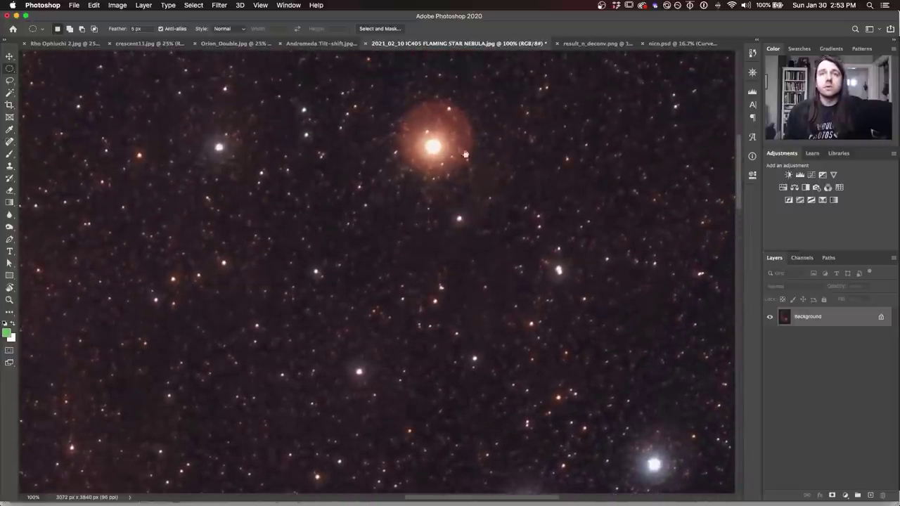
{"action": "left_click_drag", "start_coordinate": [473, 164], "coordinate": [451, 209]}
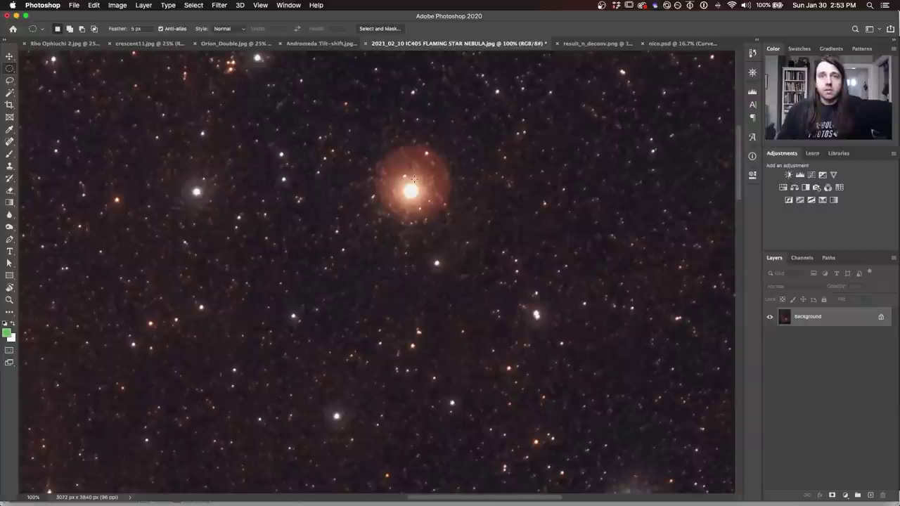
{"action": "left_click_drag", "start_coordinate": [413, 179], "coordinate": [373, 138]}
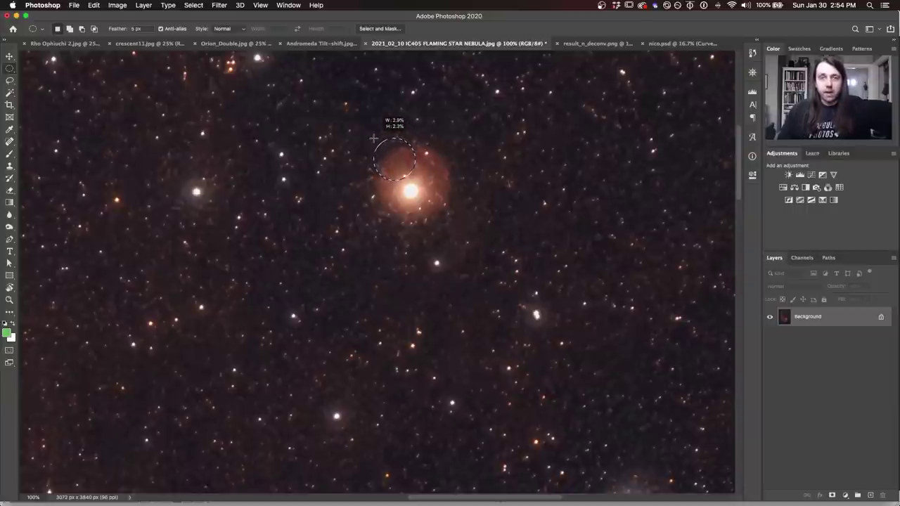
{"action": "key", "text": "alt"}
{"action": "left_click_drag", "start_coordinate": [373, 138], "coordinate": [373, 138]}
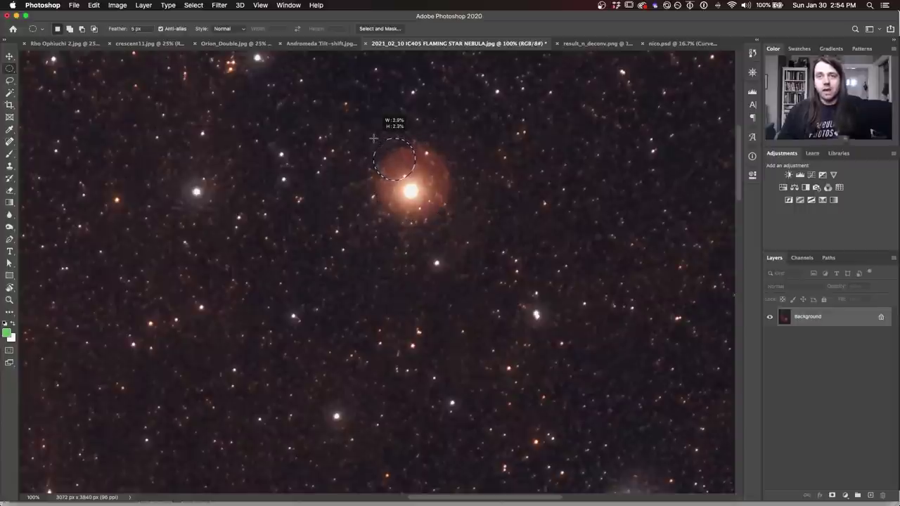
{"action": "mouse_move", "coordinate": [372, 138]}
{"action": "left_mouse_down"}
{"action": "mouse_move", "coordinate": [393, 125]}
{"action": "mouse_move", "coordinate": [389, 118]}
{"action": "left_mouse_up"}
{"action": "key", "text": "alt"}
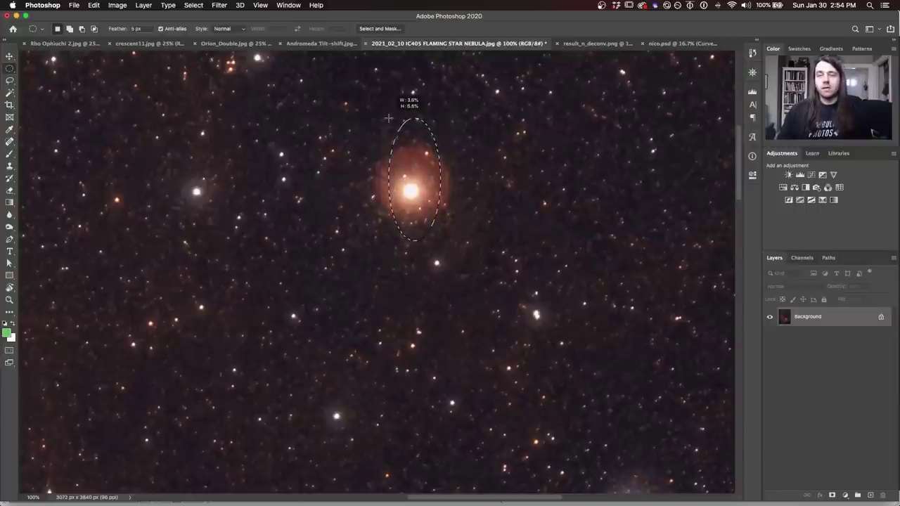
{"action": "left_click_drag", "start_coordinate": [388, 118], "coordinate": [388, 151]}
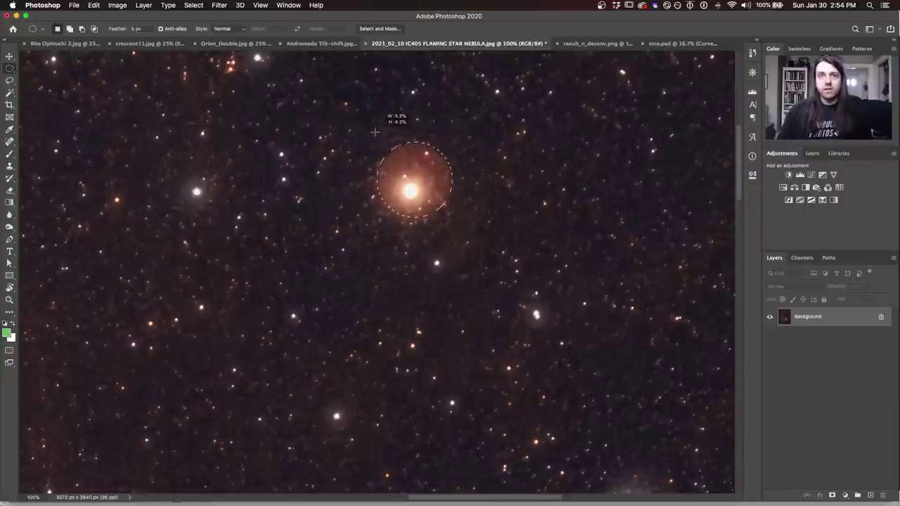
{"action": "left_click_drag", "start_coordinate": [412, 172], "coordinate": [374, 125]}
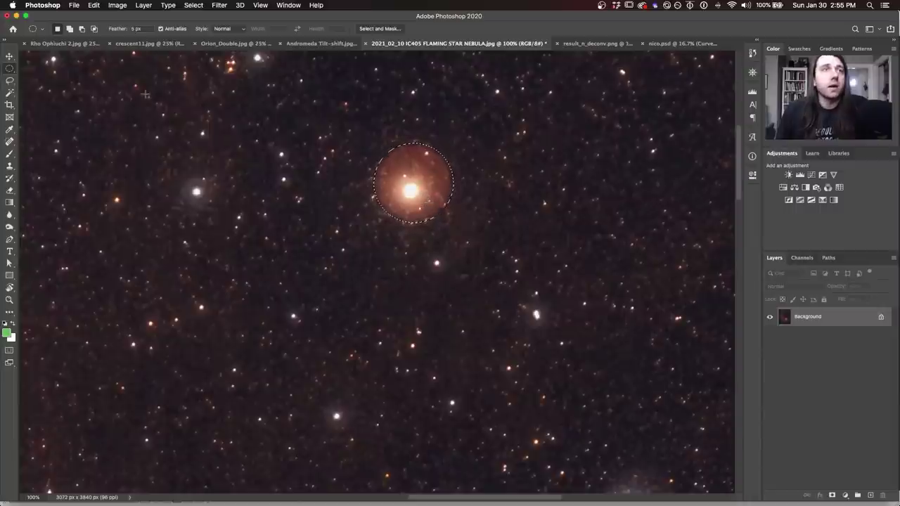
Subtract the star's bright core from the halo selection and feather the resulting ring by 2 pixels
{"action": "left_click", "coordinate": [82, 31]}
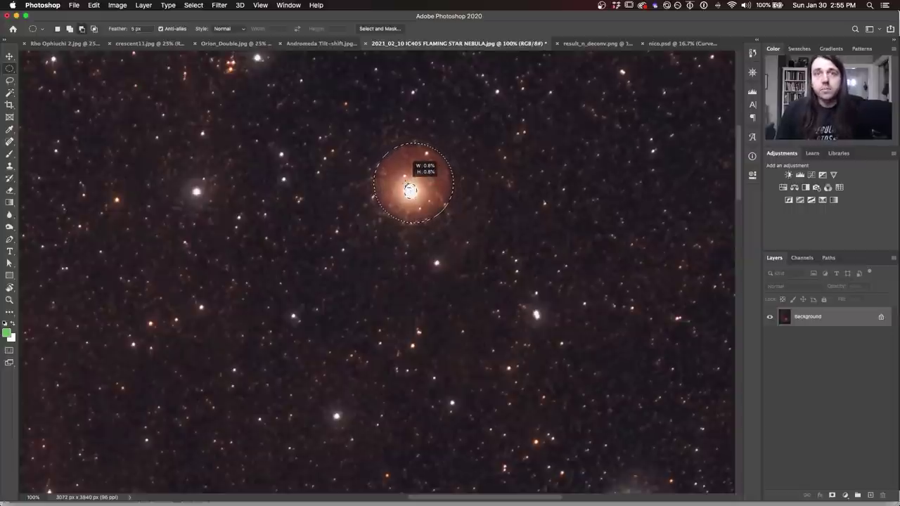
{"action": "left_click_drag", "start_coordinate": [409, 190], "coordinate": [411, 191]}
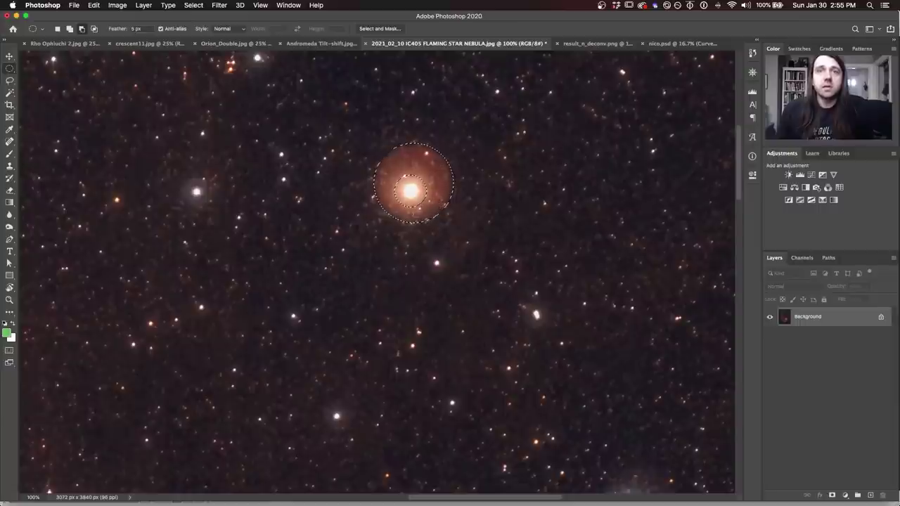
{"action": "left_click", "coordinate": [215, 6]}
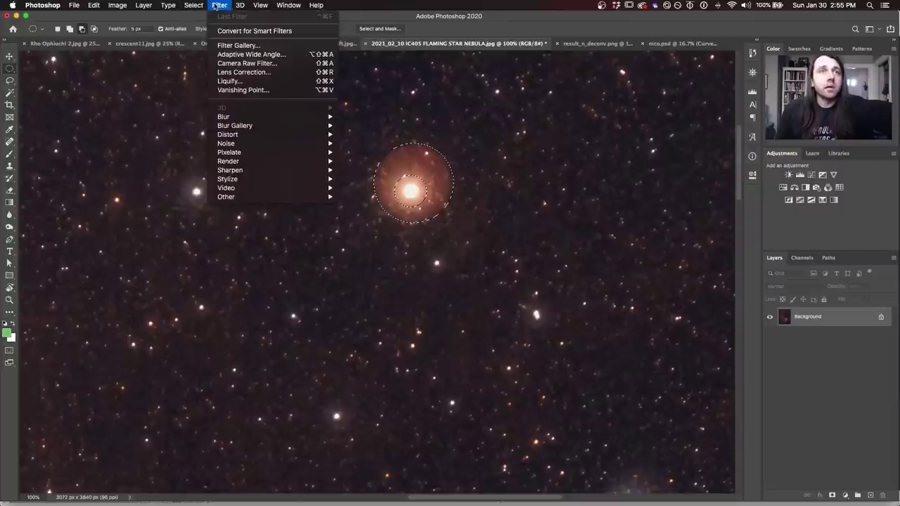
{"action": "mouse_move", "coordinate": [194, 6]}
{"action": "mouse_move", "coordinate": [237, 143]}
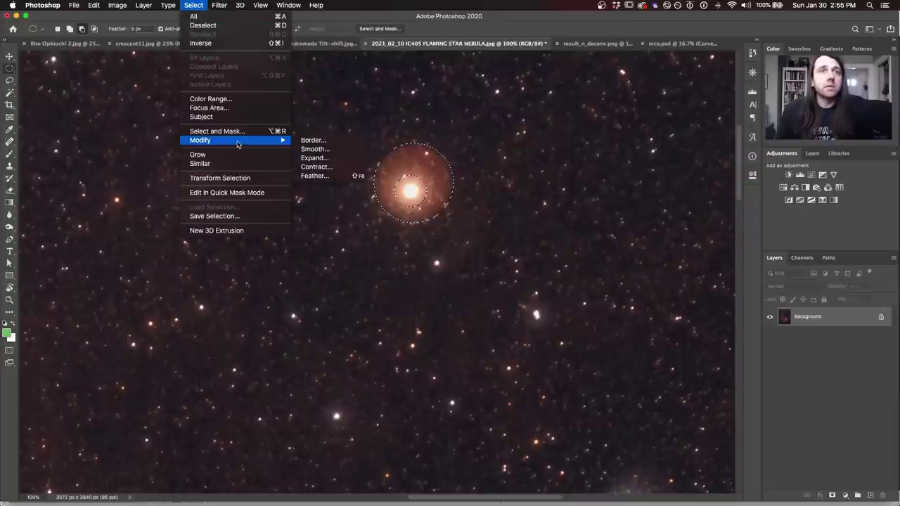
{"action": "left_click", "coordinate": [321, 176]}
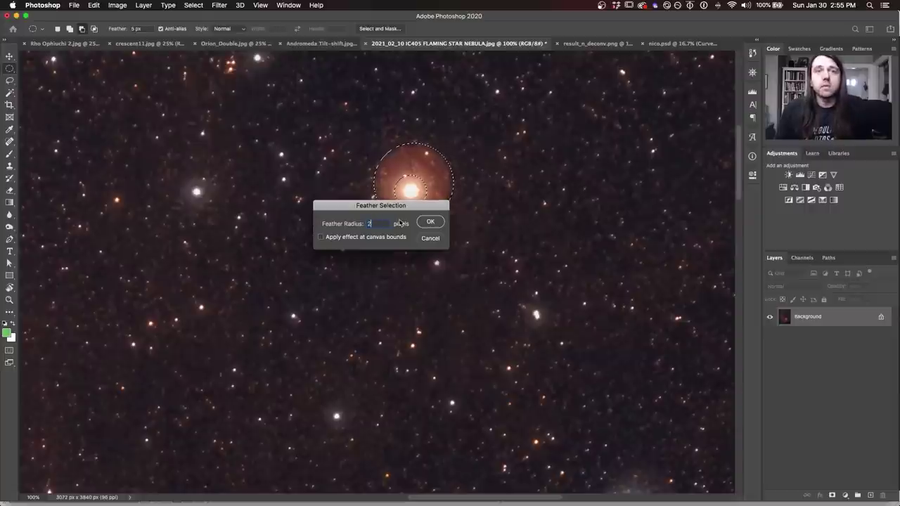
{"action": "left_click", "coordinate": [424, 222]}
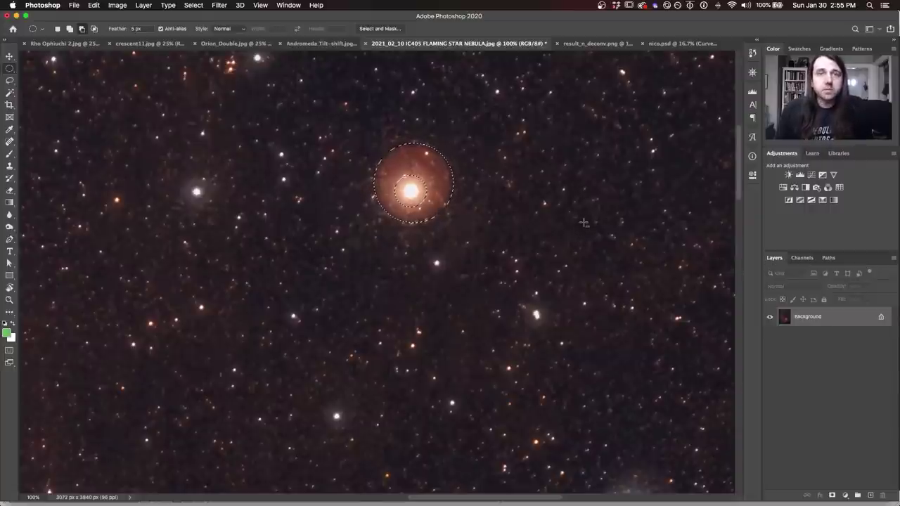
Check the feathered ring selection as a quick mask overlay and return to the normal view
{"action": "key", "text": "q"}
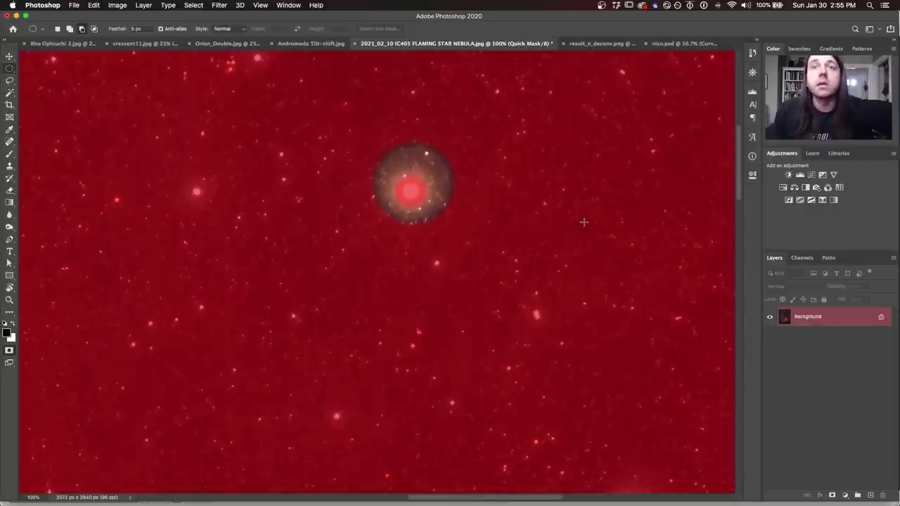
{"action": "key", "text": "q"}
{"action": "key", "text": "q"}
{"action": "key", "text": "q"}
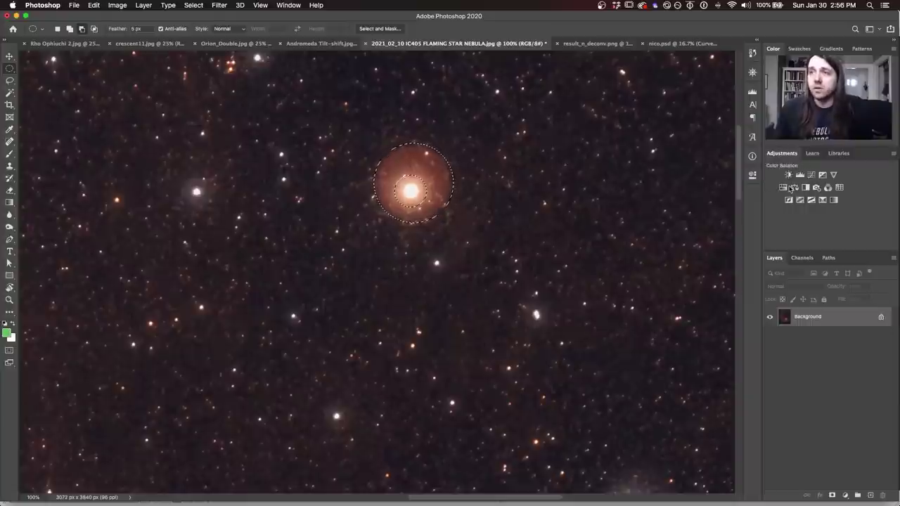
Add a Hue/Saturation adjustment masked to the halo selection, inspect its mask and return to the adjustment's settings
{"action": "left_click", "coordinate": [783, 187]}
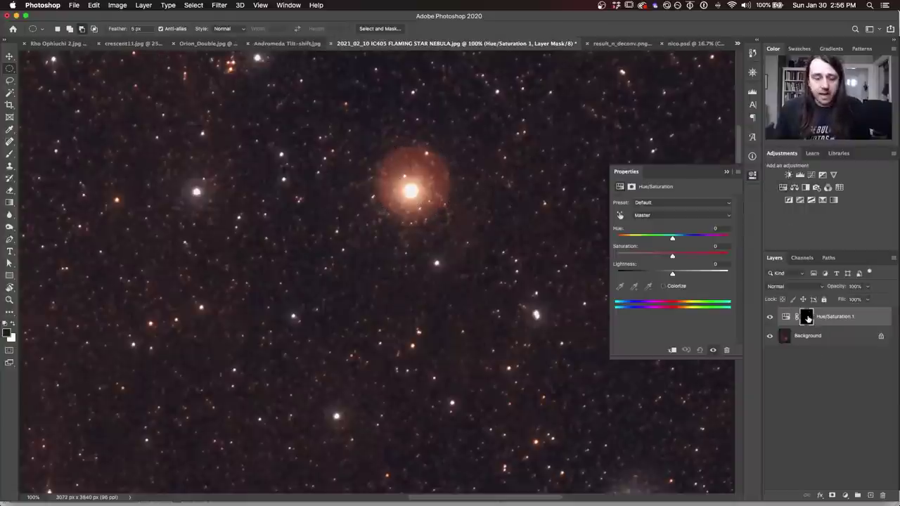
{"action": "left_click", "coordinate": [807, 318], "text": "alt"}
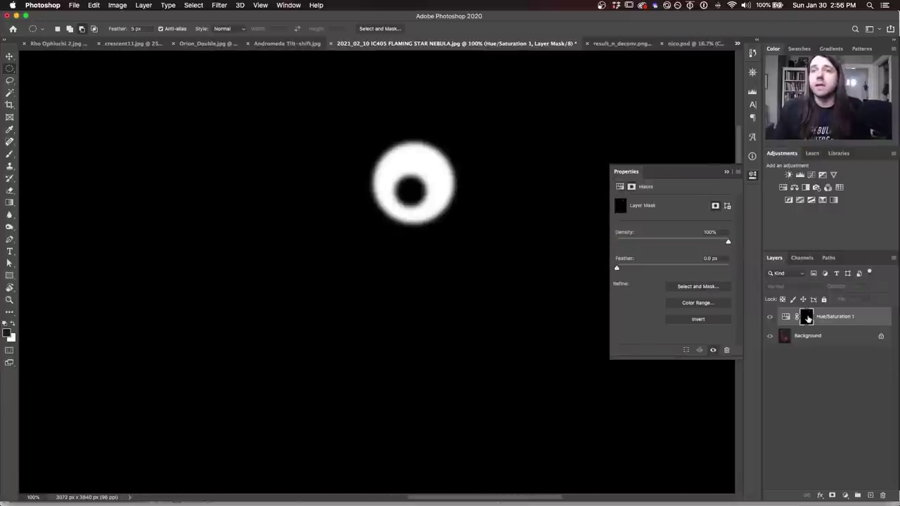
{"action": "left_click", "coordinate": [807, 318], "text": "alt"}
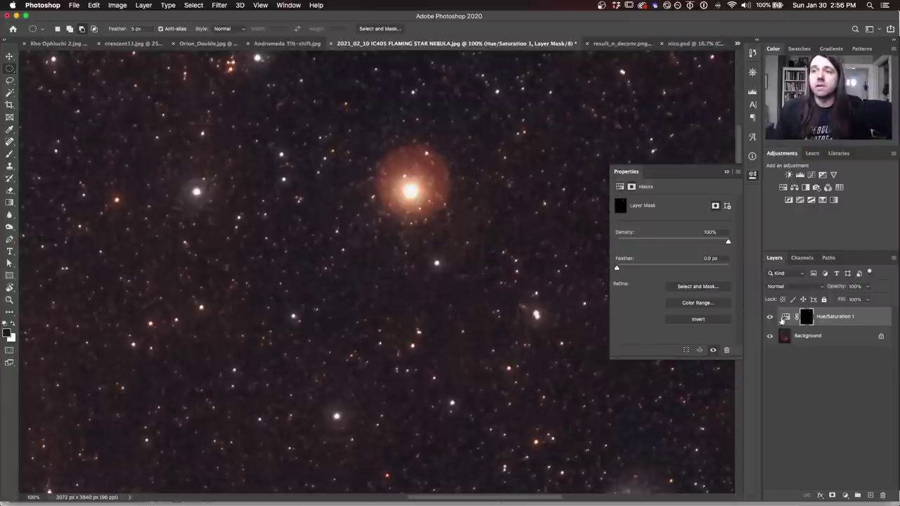
{"action": "left_click", "coordinate": [785, 317]}
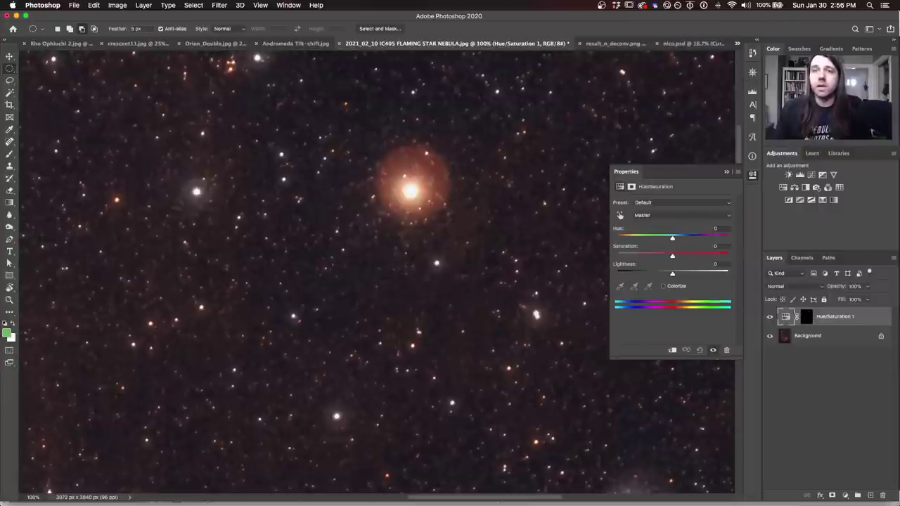
Set the halo's Hue/Saturation adjustment to hue -8, saturation -50 and lightness -30
{"action": "left_click_drag", "start_coordinate": [672, 256], "coordinate": [654, 274]}
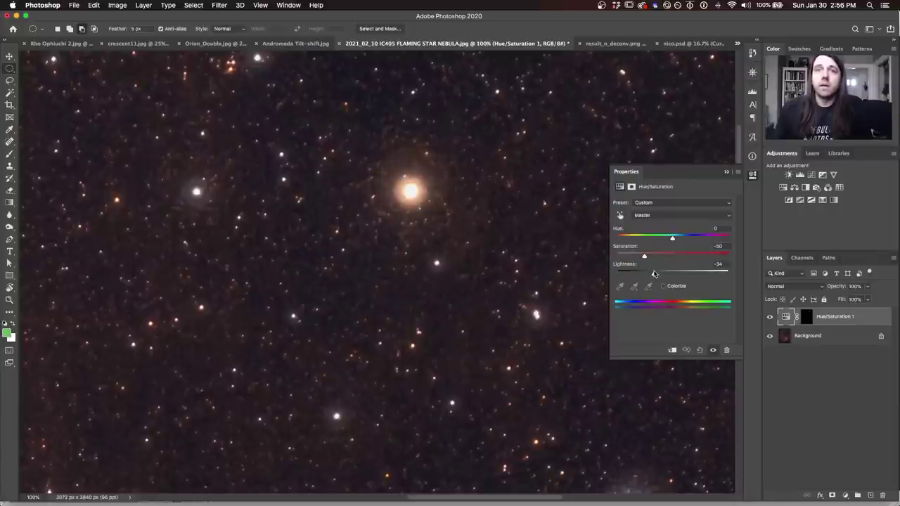
{"action": "left_click_drag", "start_coordinate": [654, 274], "coordinate": [656, 274]}
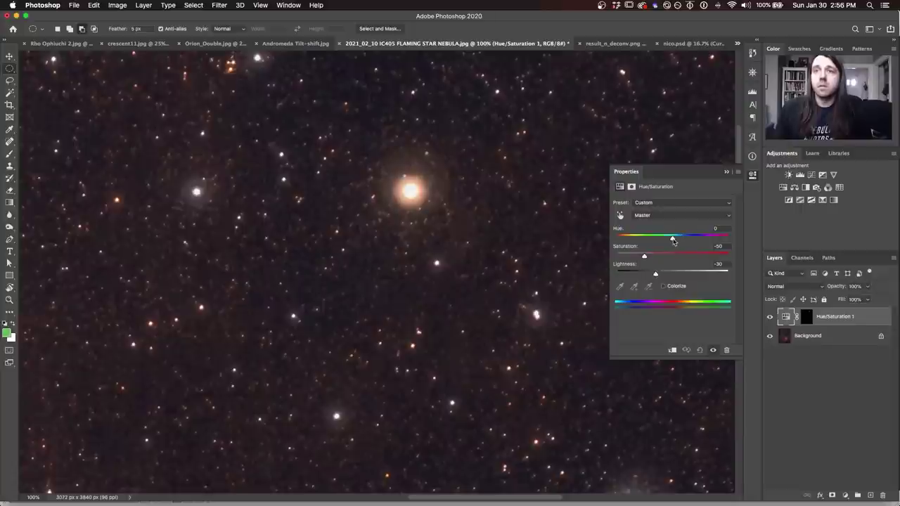
{"action": "mouse_move", "coordinate": [673, 240]}
{"action": "left_mouse_down"}
{"action": "mouse_move", "coordinate": [651, 240]}
{"action": "mouse_move", "coordinate": [668, 241]}
{"action": "left_mouse_up"}
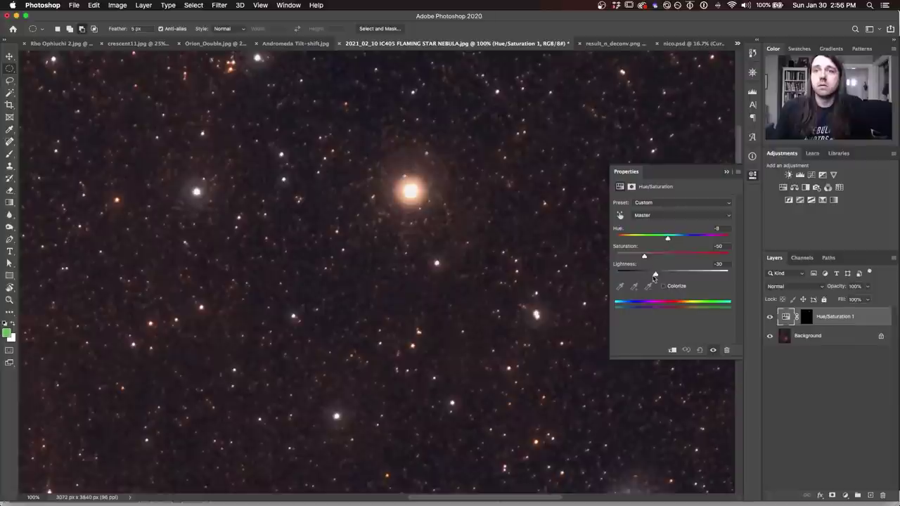
{"action": "left_click_drag", "start_coordinate": [655, 274], "coordinate": [656, 275]}
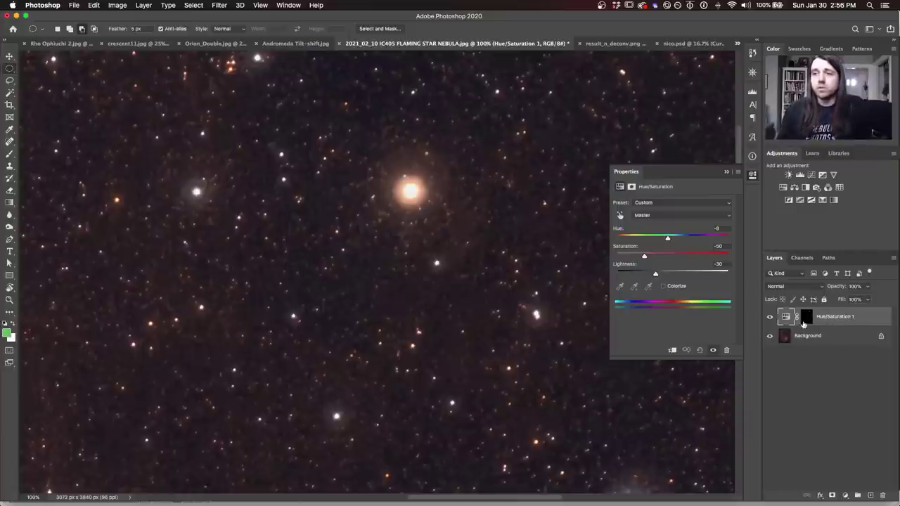
Soften the Hue/Saturation layer mask with a 4.6 px feather and collapse its properties
{"action": "left_click", "coordinate": [806, 319]}
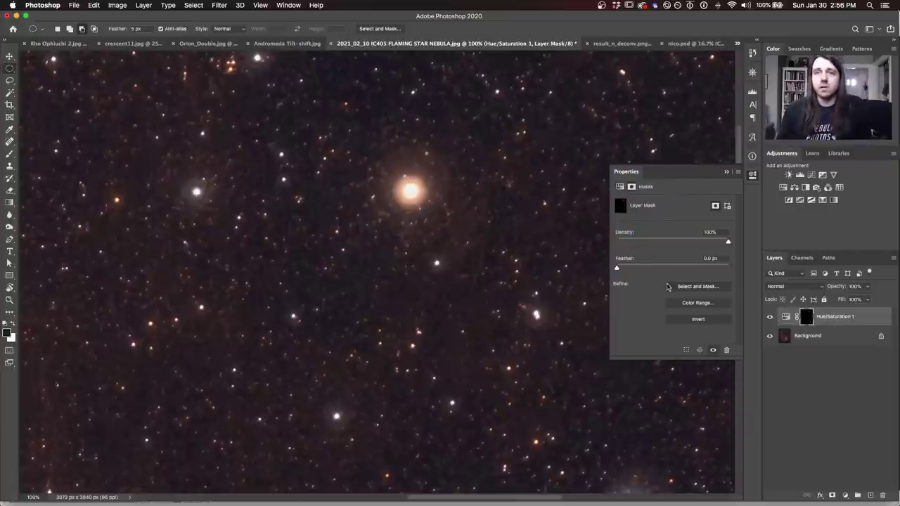
{"action": "left_click_drag", "start_coordinate": [617, 269], "coordinate": [645, 267]}
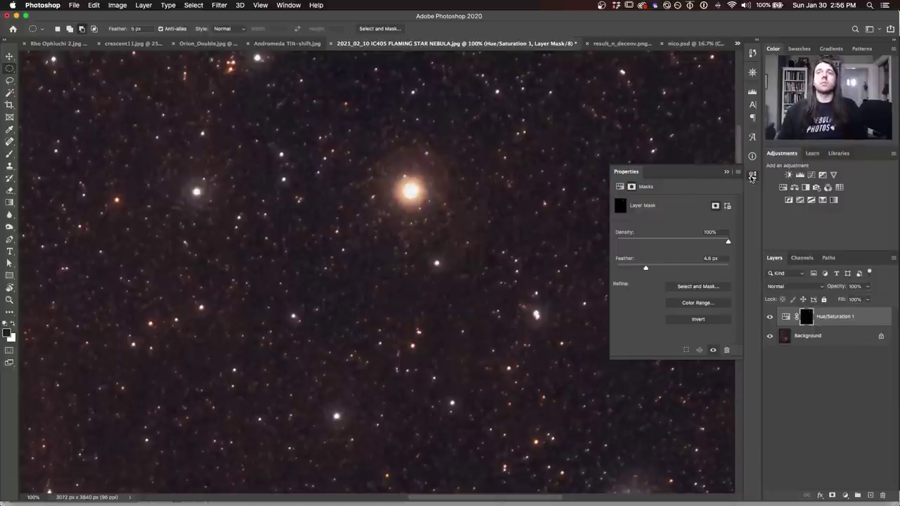
{"action": "left_click", "coordinate": [752, 175]}
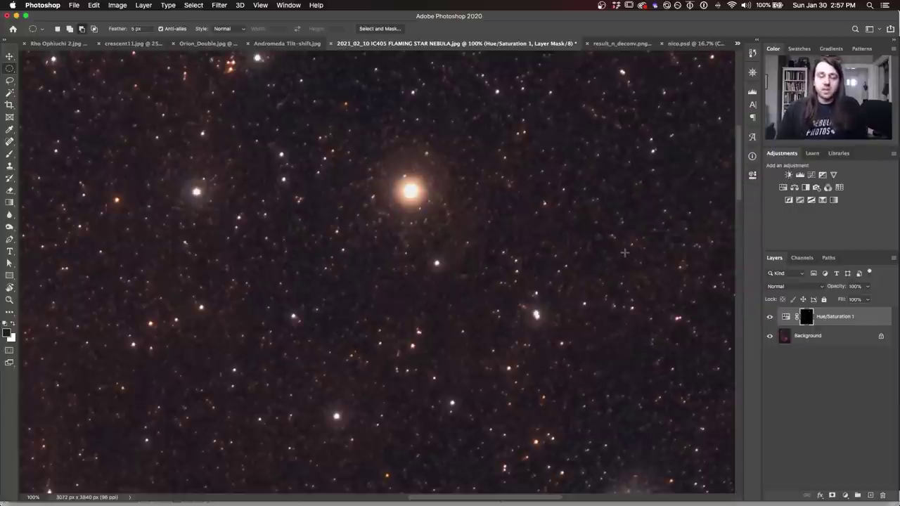
Lower the halo adjustment's lightness to -42 and compare the full image with and without the adjustment
{"action": "key", "text": "super+0"}
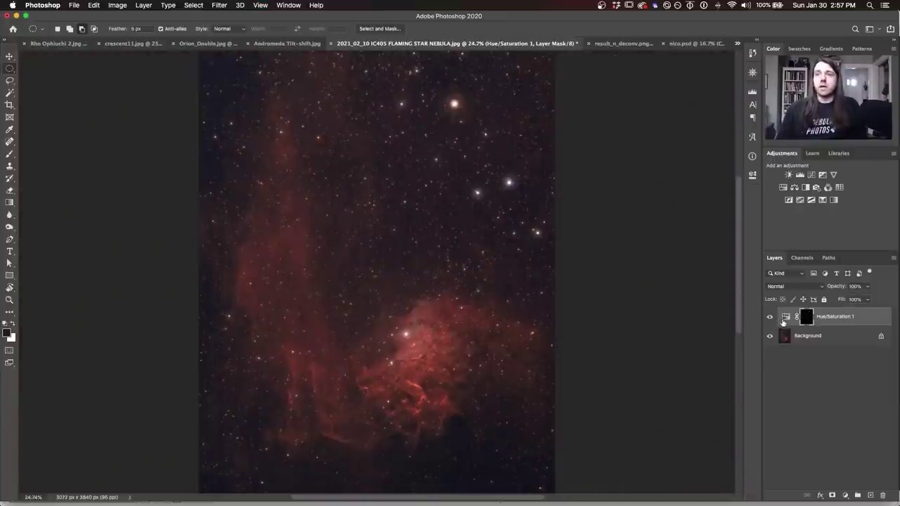
{"action": "double_click", "coordinate": [783, 320]}
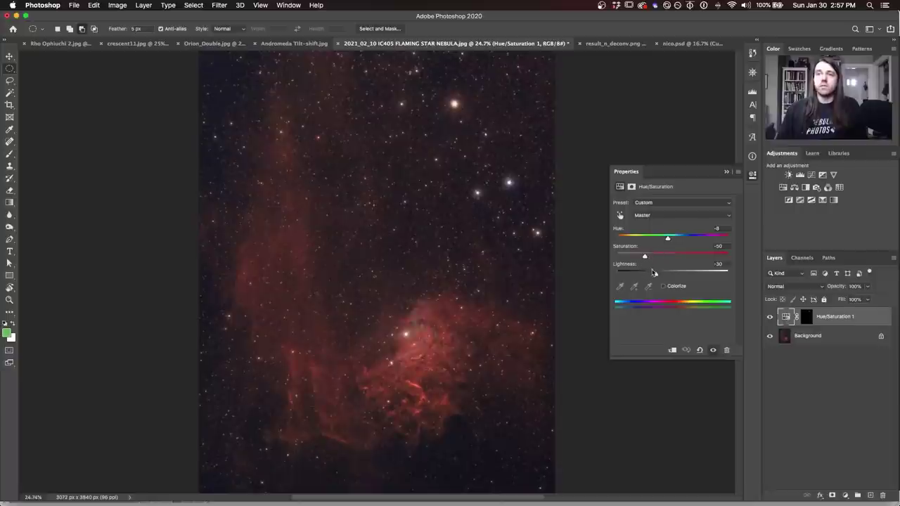
{"action": "left_click_drag", "start_coordinate": [653, 272], "coordinate": [649, 274]}
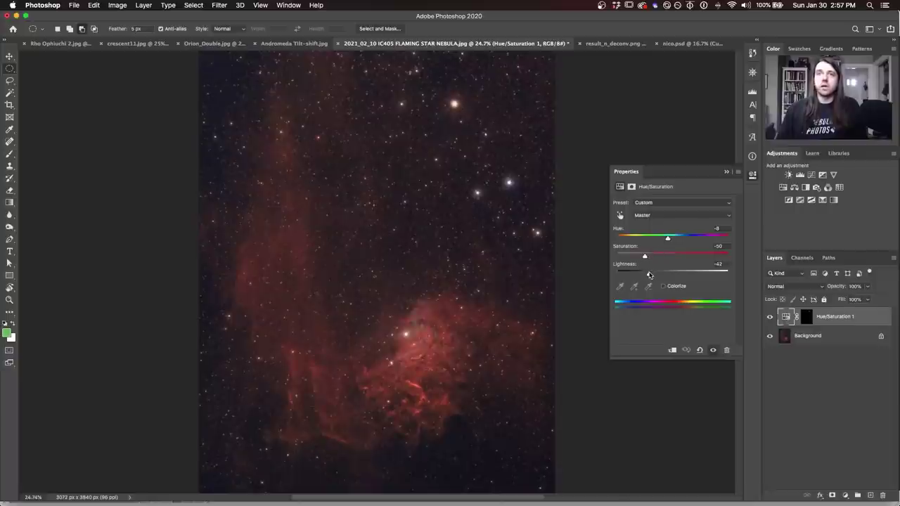
{"action": "left_click", "coordinate": [749, 179]}
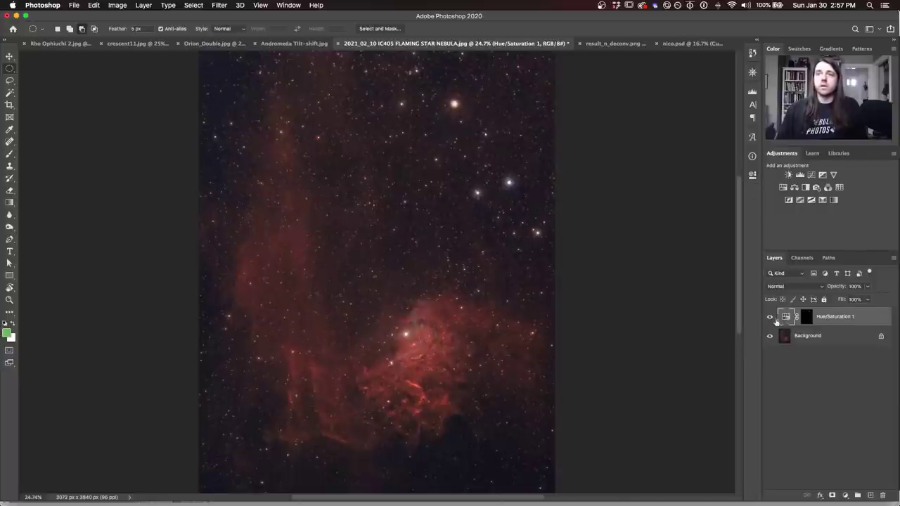
{"action": "left_click", "coordinate": [770, 317]}
{"action": "left_click", "coordinate": [769, 318]}
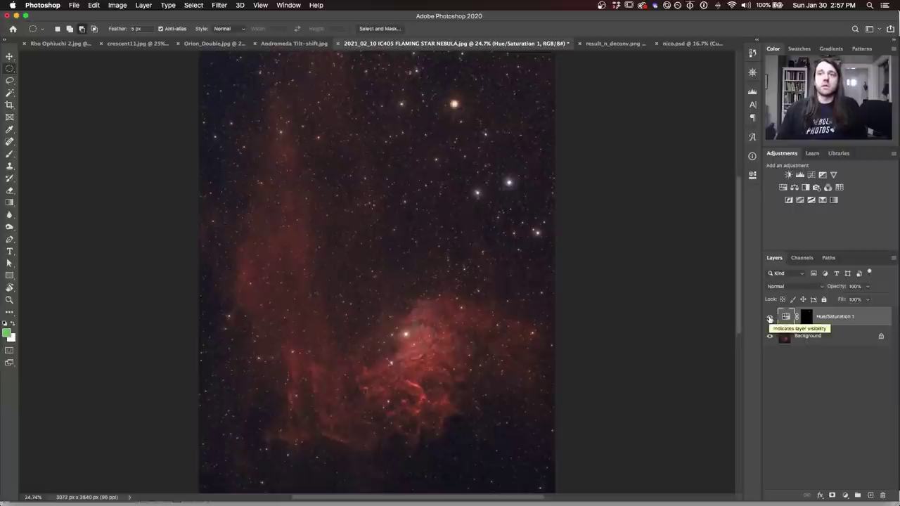
Compare the Flaming Star Nebula image with the Hue/Saturation halo adjustment hidden and shown
{"action": "left_click", "coordinate": [770, 318]}
{"action": "left_click", "coordinate": [769, 319]}
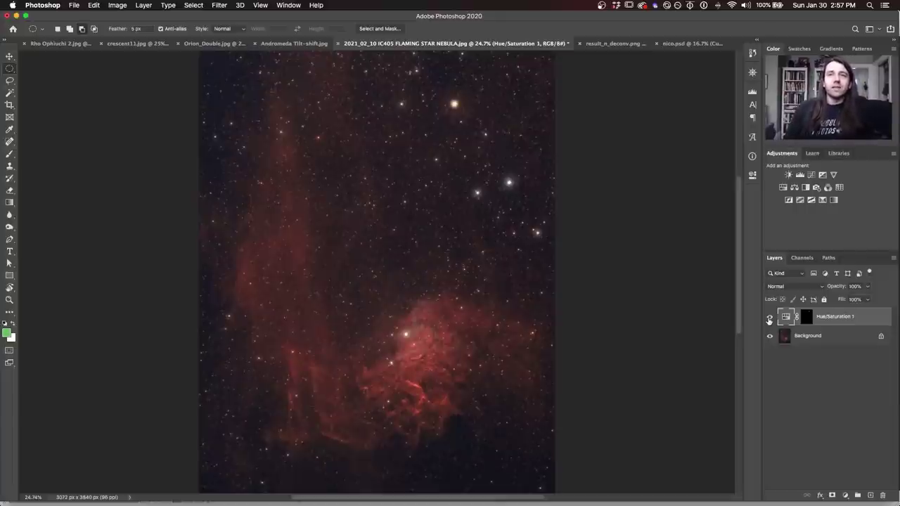
{"action": "left_click", "coordinate": [769, 317]}
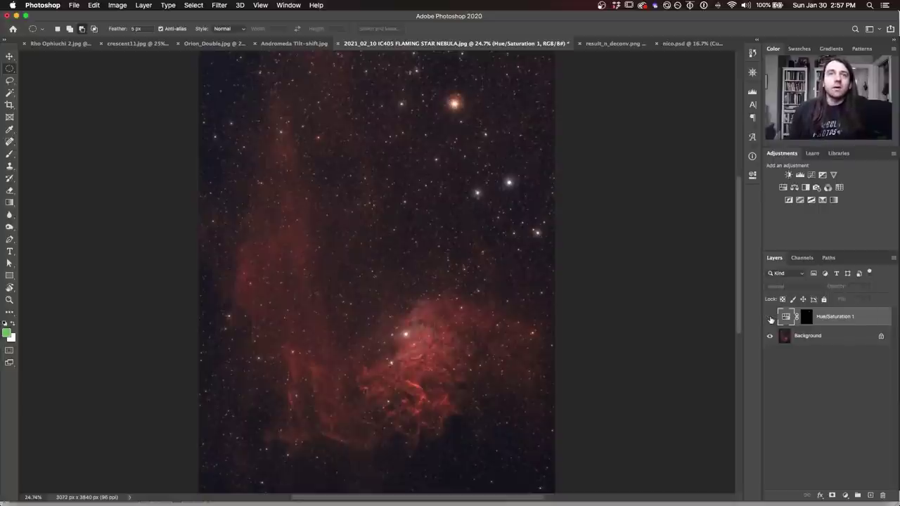
{"action": "left_click", "coordinate": [770, 317]}
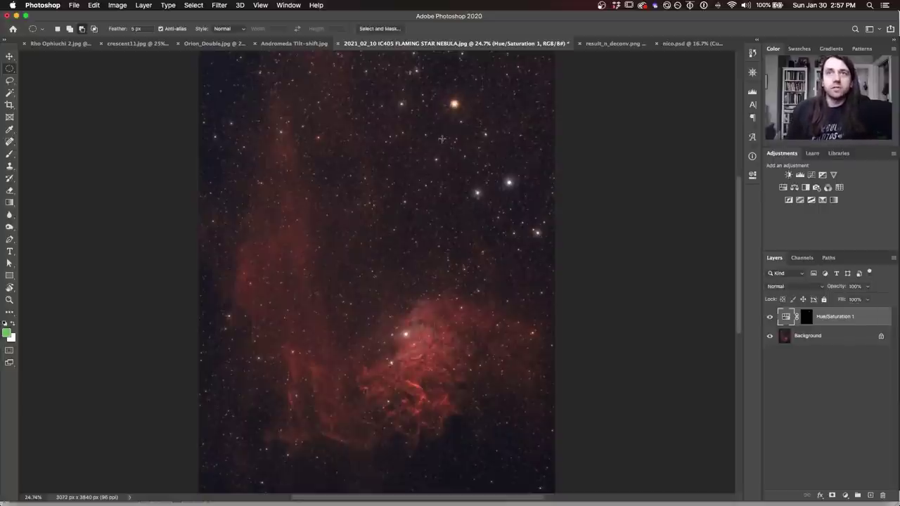
Compare the galaxy image result_n_deconv.png with its re-edited PSD version, fitted to the window
{"action": "left_click", "coordinate": [624, 47]}
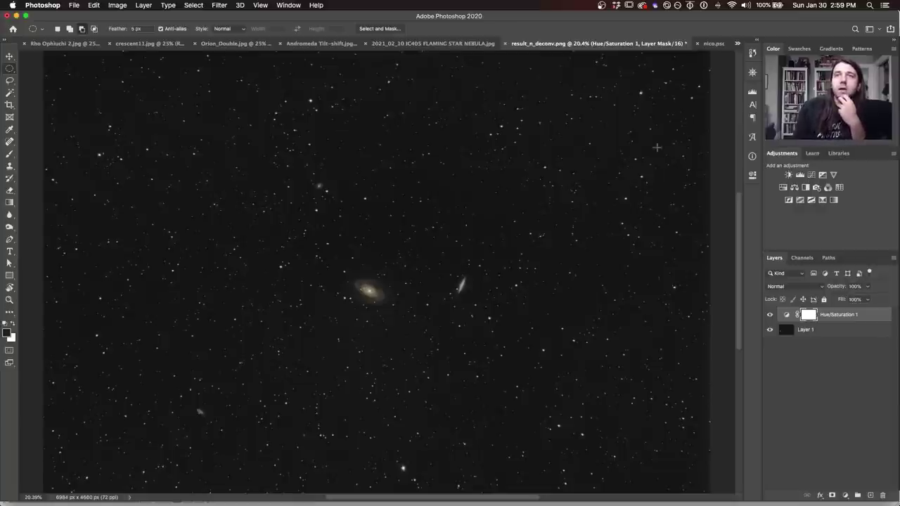
{"action": "left_click", "coordinate": [709, 43]}
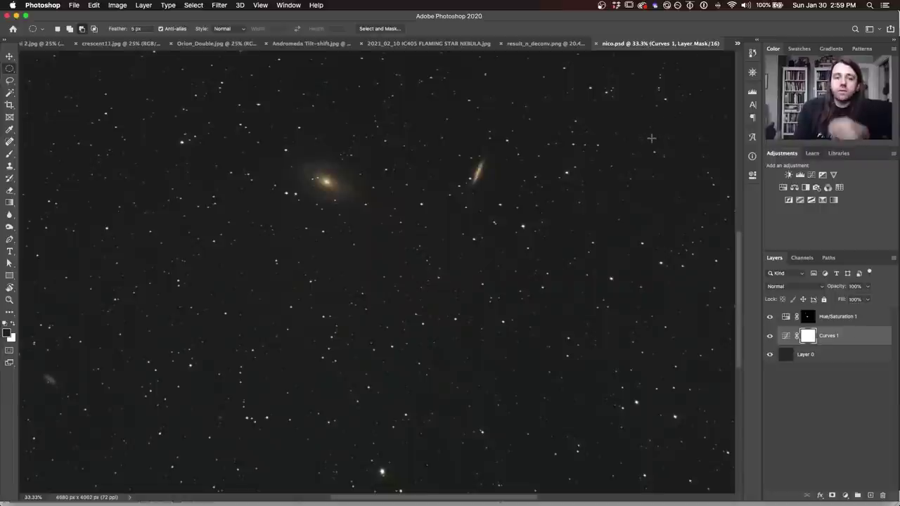
{"action": "key", "text": "super+0"}
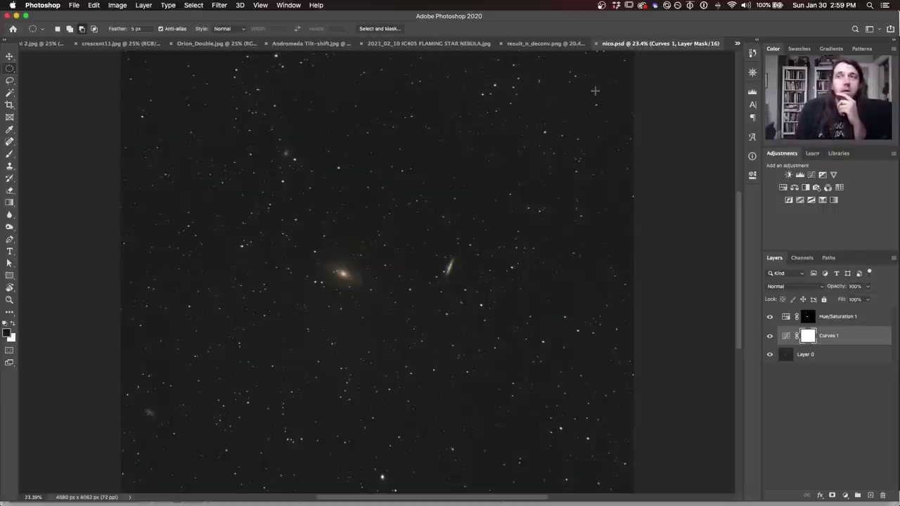
{"action": "left_click", "coordinate": [542, 45]}
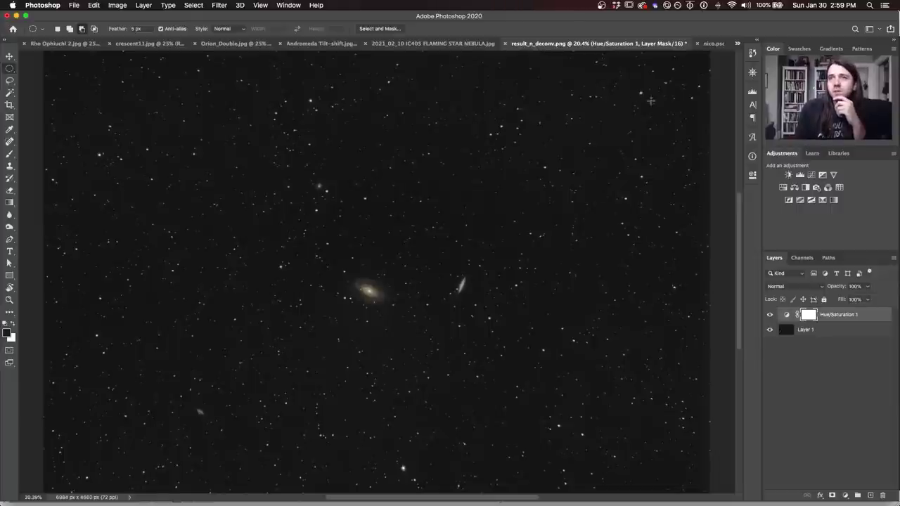
{"action": "left_click", "coordinate": [712, 45]}
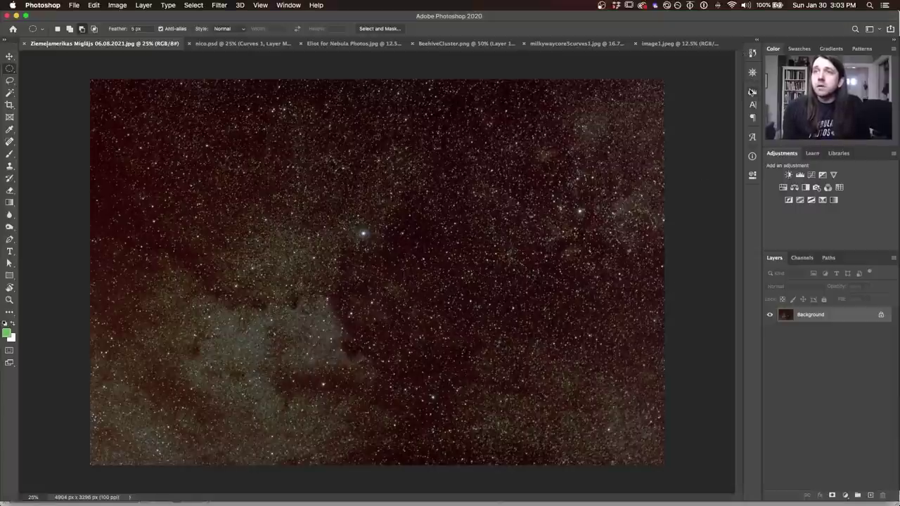
Examine the colour-channel histograms of the original red-tinted nebula image and its re-edited PSD version
{"action": "left_click", "coordinate": [751, 92]}
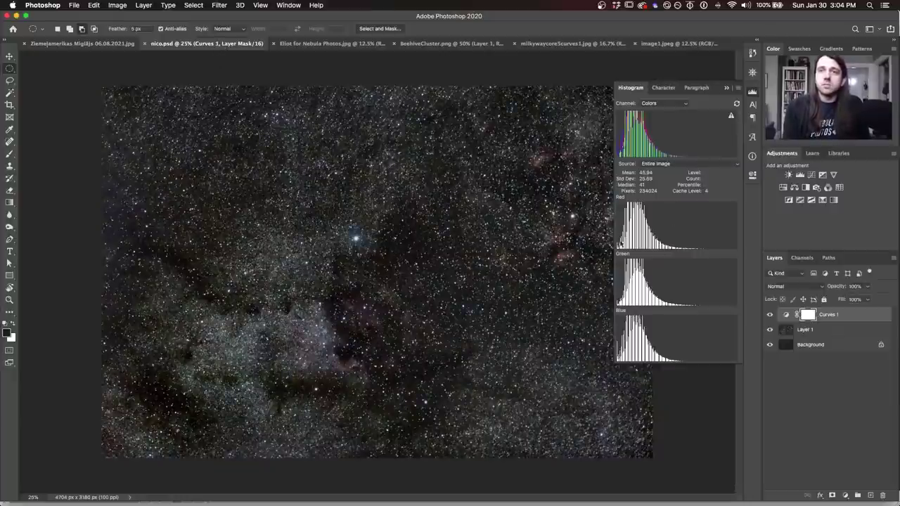
{"action": "left_click", "coordinate": [752, 92]}
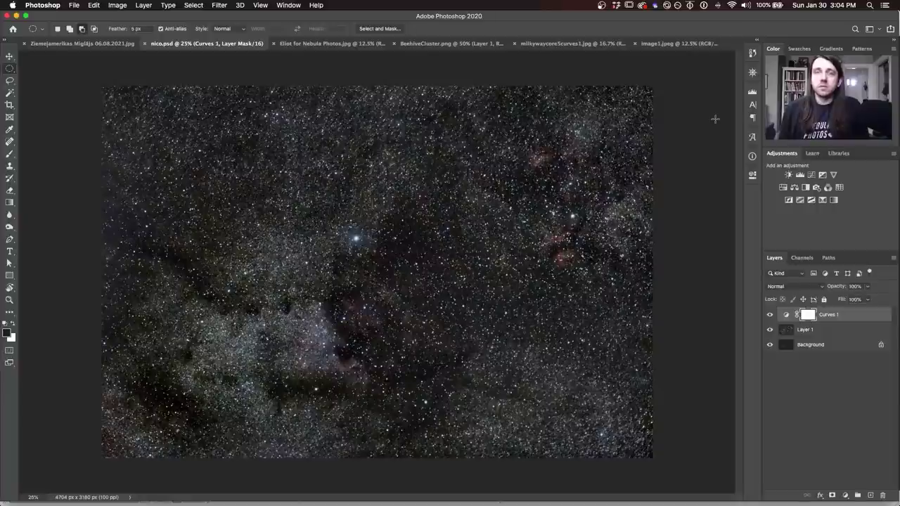
Defringe the vertical Milky Way photo with the Camera Raw Filter, using Purple Amount 10 and Purple Hue 30/100
{"action": "left_click", "coordinate": [328, 43]}
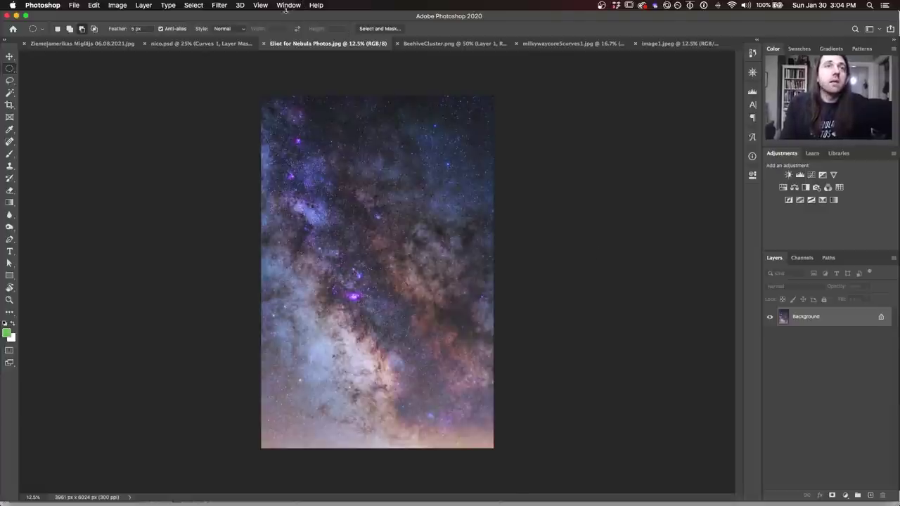
{"action": "left_click", "coordinate": [220, 5]}
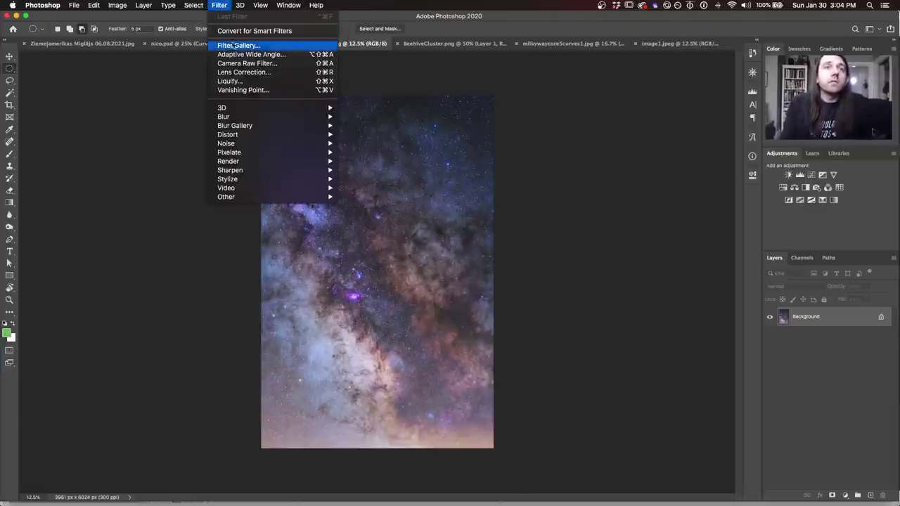
{"action": "left_click", "coordinate": [239, 66]}
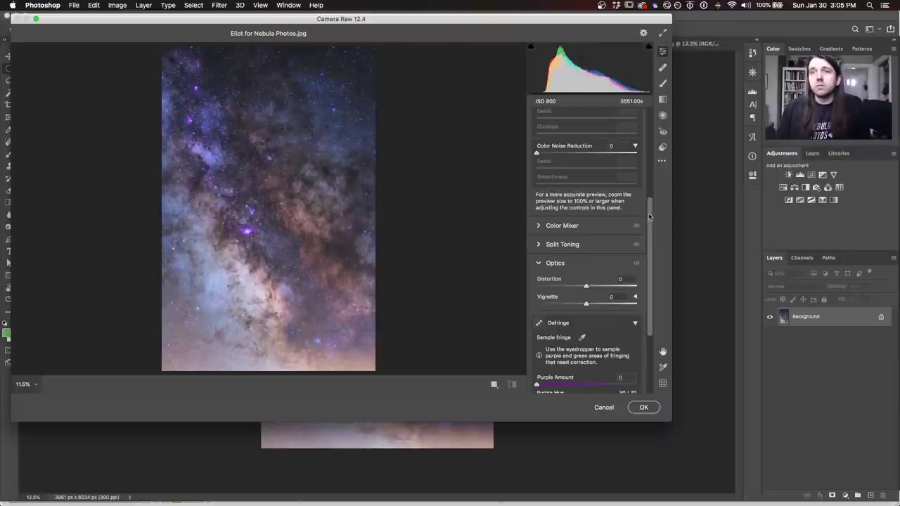
{"action": "left_click_drag", "start_coordinate": [649, 216], "coordinate": [658, 274]}
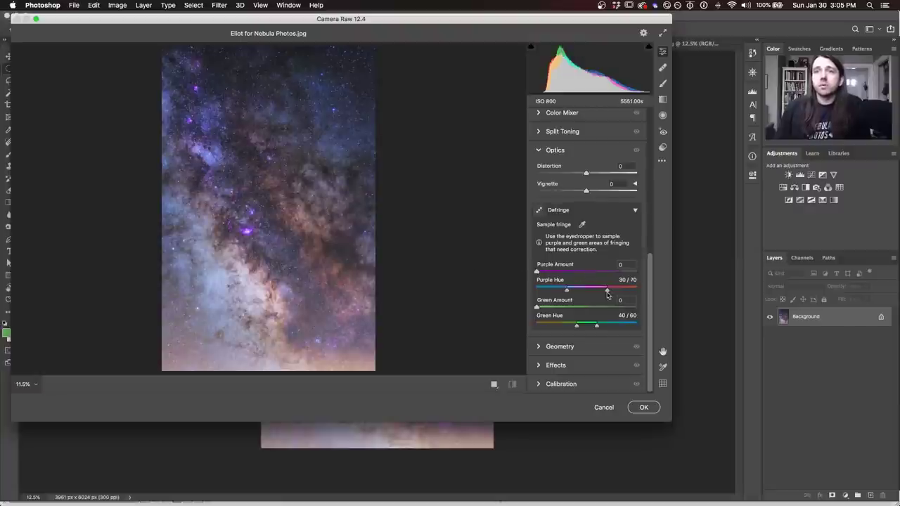
{"action": "left_click_drag", "start_coordinate": [608, 293], "coordinate": [650, 293]}
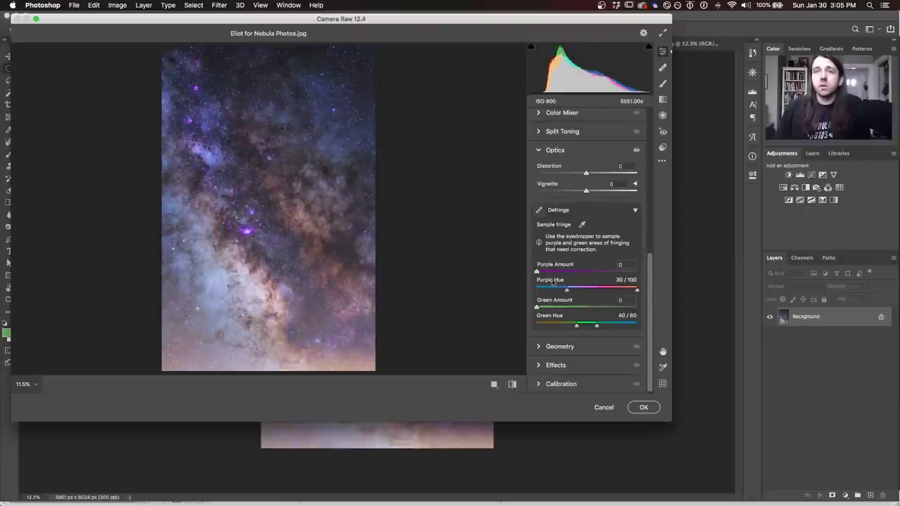
{"action": "left_click_drag", "start_coordinate": [537, 273], "coordinate": [590, 274]}
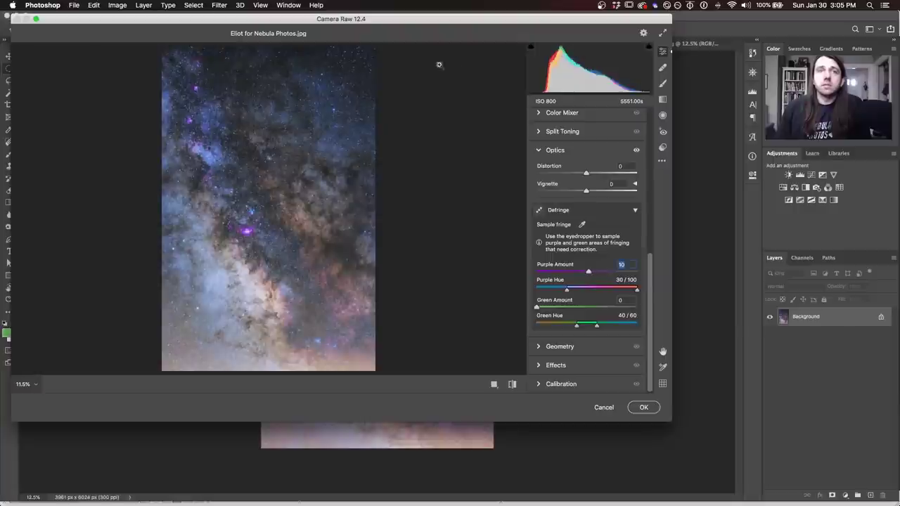
{"action": "left_click", "coordinate": [644, 407]}
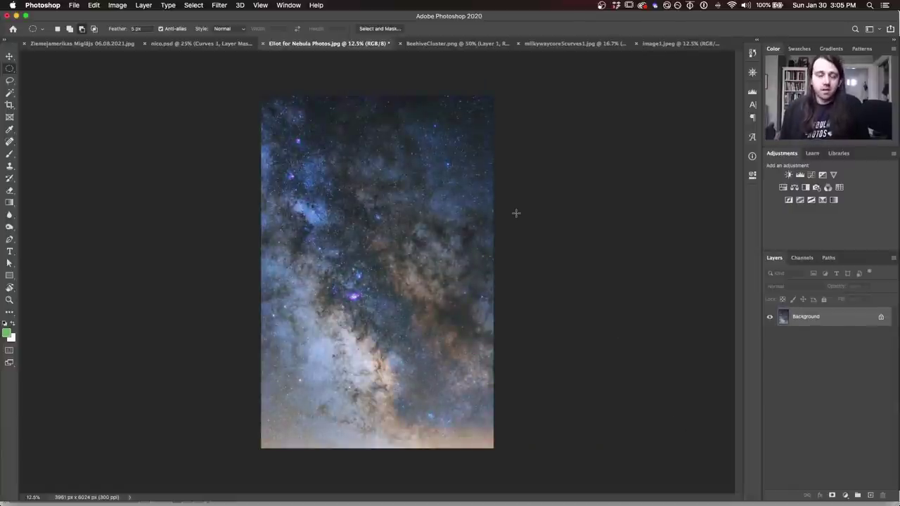
Compare the Milky Way photo before and after the Camera Raw defringe, leaving the filter undone
{"action": "key", "text": "super+z"}
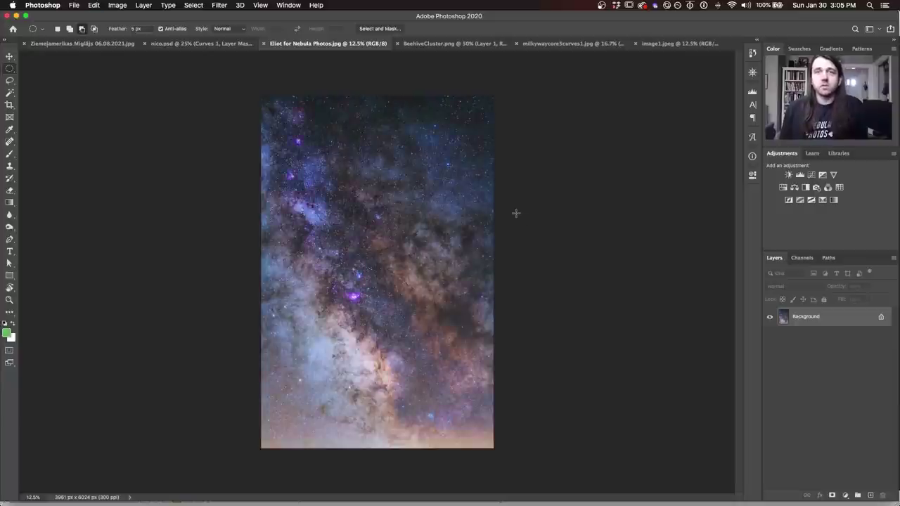
{"action": "key", "text": "super+shift+z"}
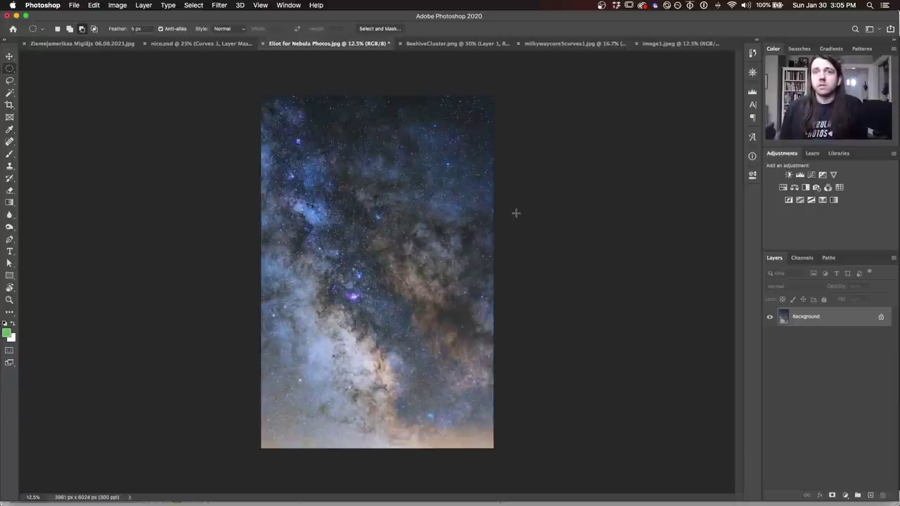
{"action": "key", "text": "super+z"}
{"action": "key", "text": "super+shift+z"}
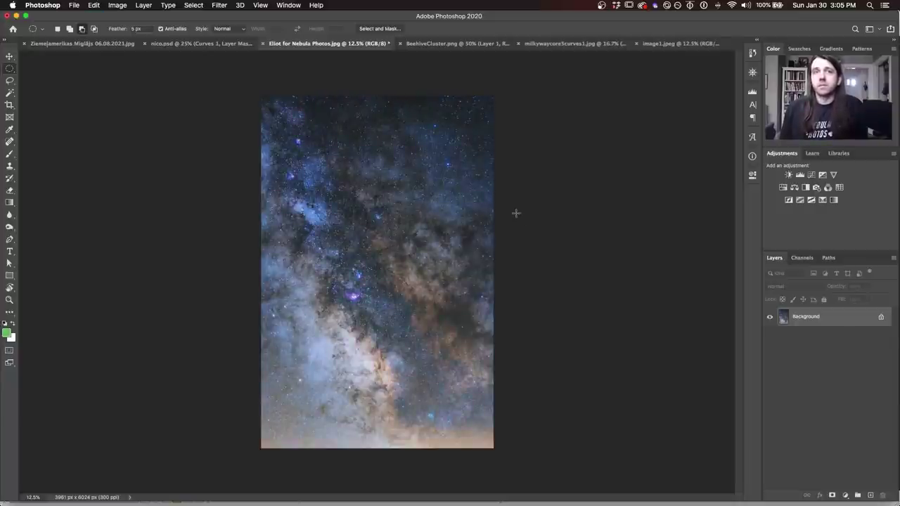
{"action": "key", "text": "super+z"}
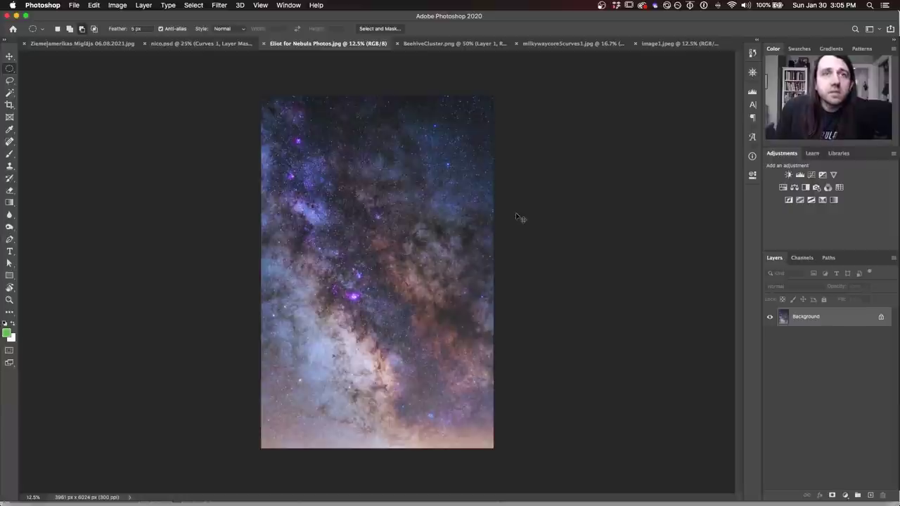
{"action": "key", "text": "super+shift+z"}
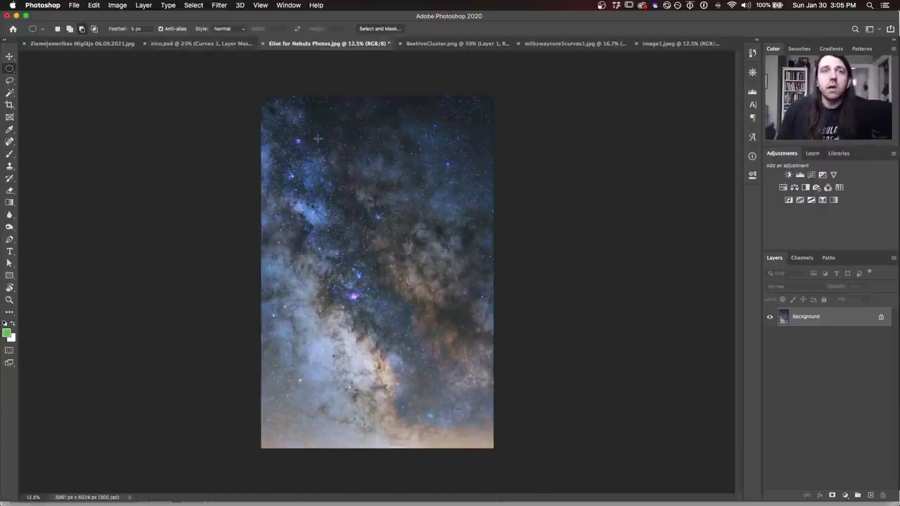
{"action": "key", "text": "super+z"}
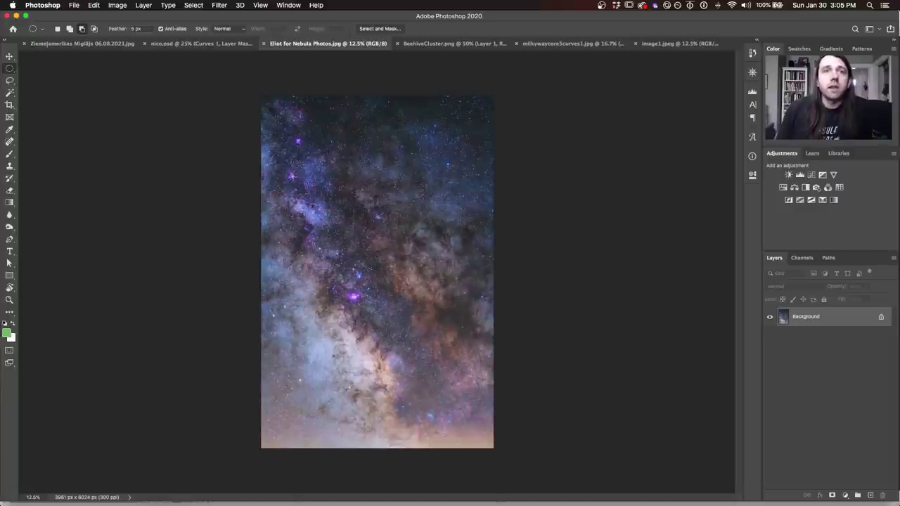
{"action": "key", "text": "super+shift+z"}
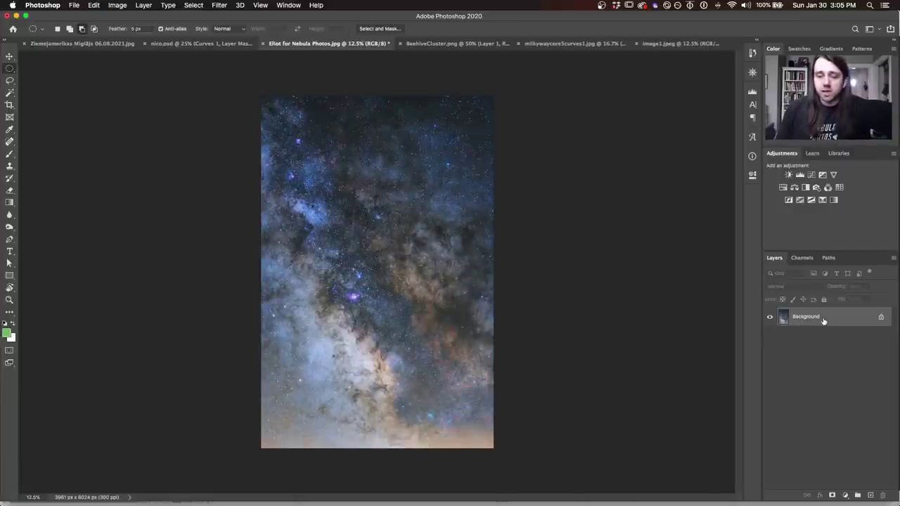
{"action": "key", "text": "super+z"}
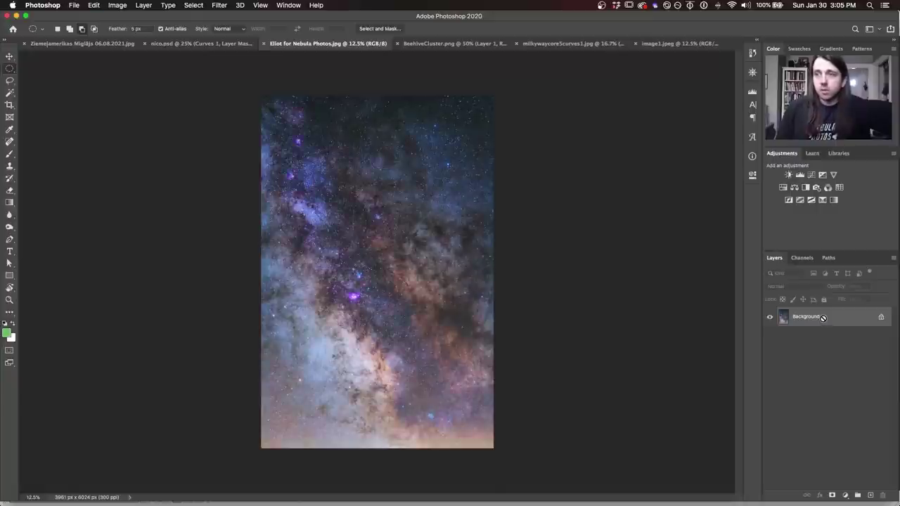
Duplicate the Background layer, add a white layer mask to the copy and choose the Brush tool
{"action": "key", "text": "super+j"}
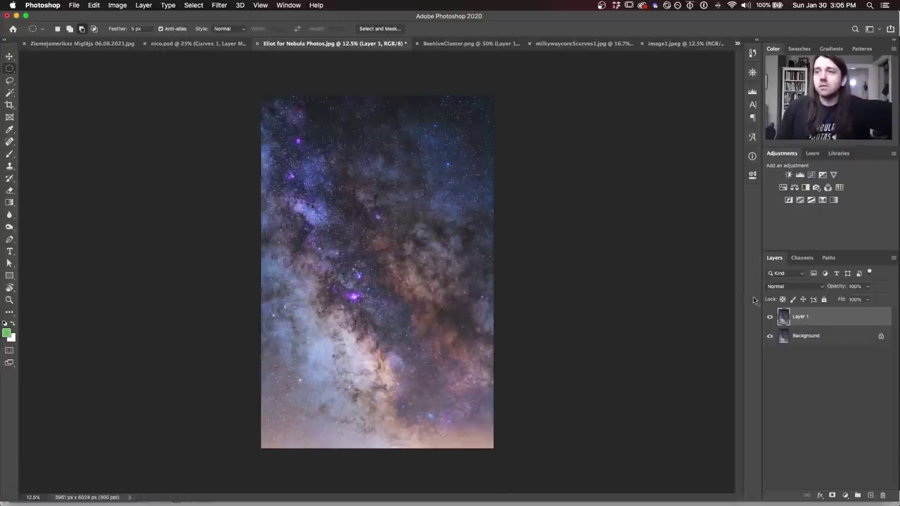
{"action": "left_click", "coordinate": [832, 495]}
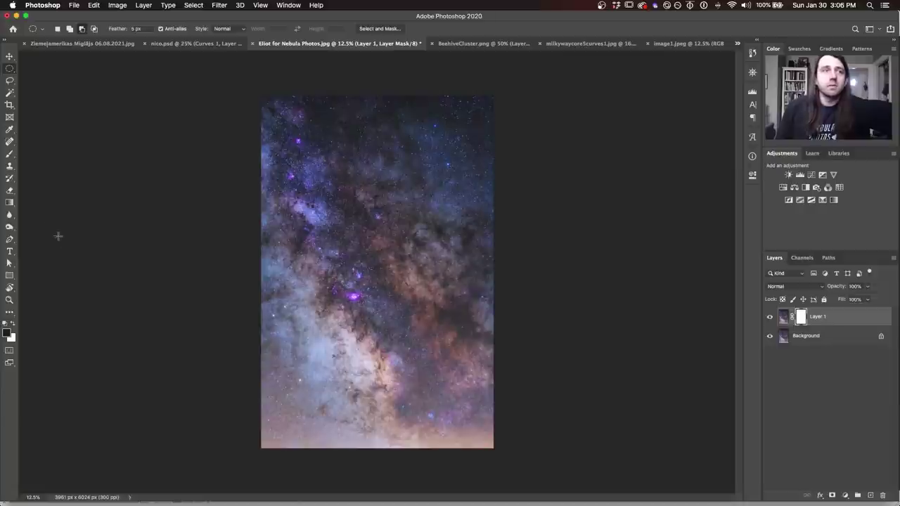
{"action": "left_click", "coordinate": [10, 154]}
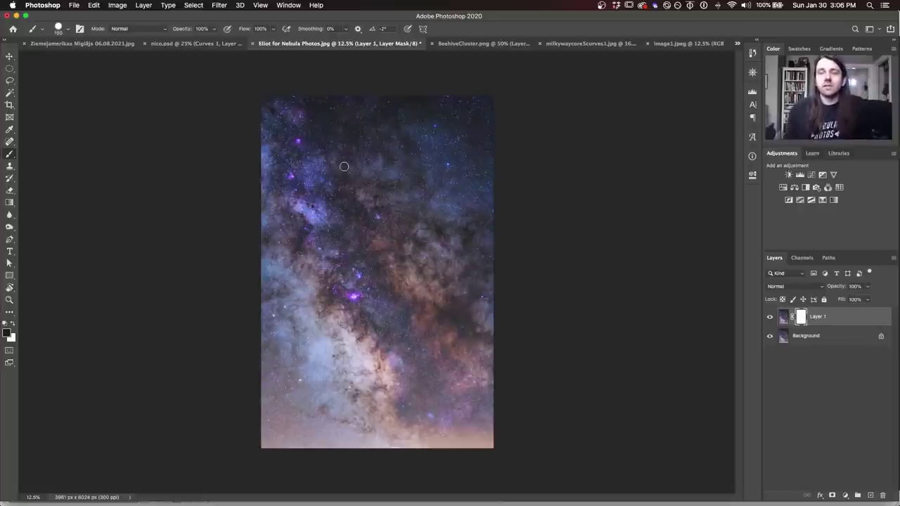
Add a Curves adjustment to milkywaycore5curves1.jpg and limit its mask to the image's lower-right corner with a black-to-white linear gradient
{"action": "left_click", "coordinate": [485, 47]}
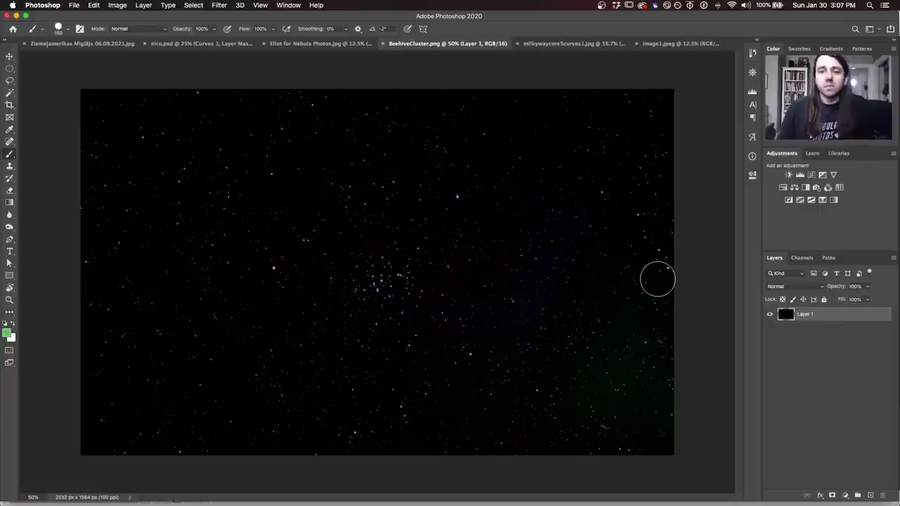
{"action": "left_click", "coordinate": [543, 46]}
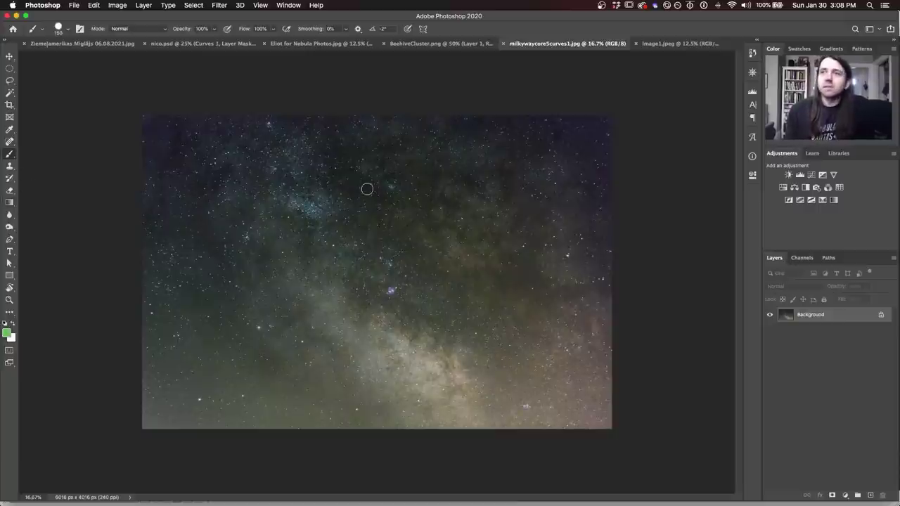
{"action": "left_click", "coordinate": [812, 176]}
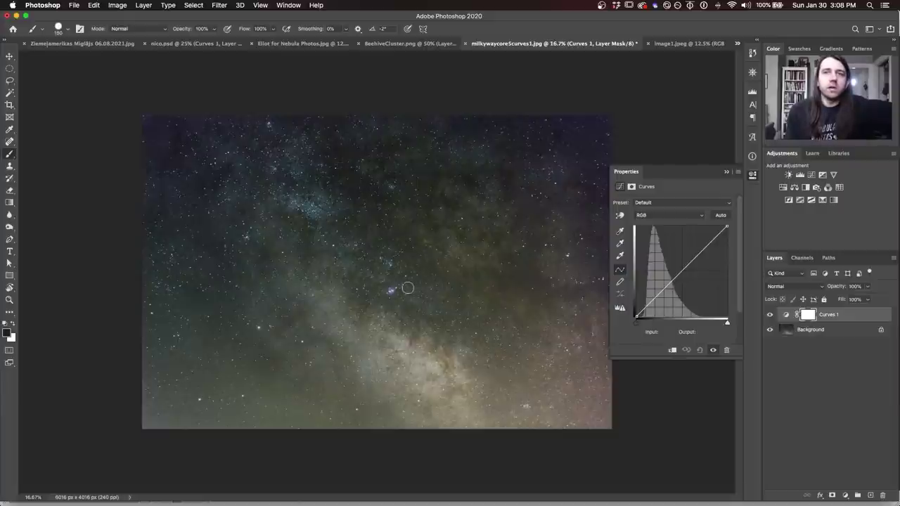
{"action": "left_click", "coordinate": [10, 202]}
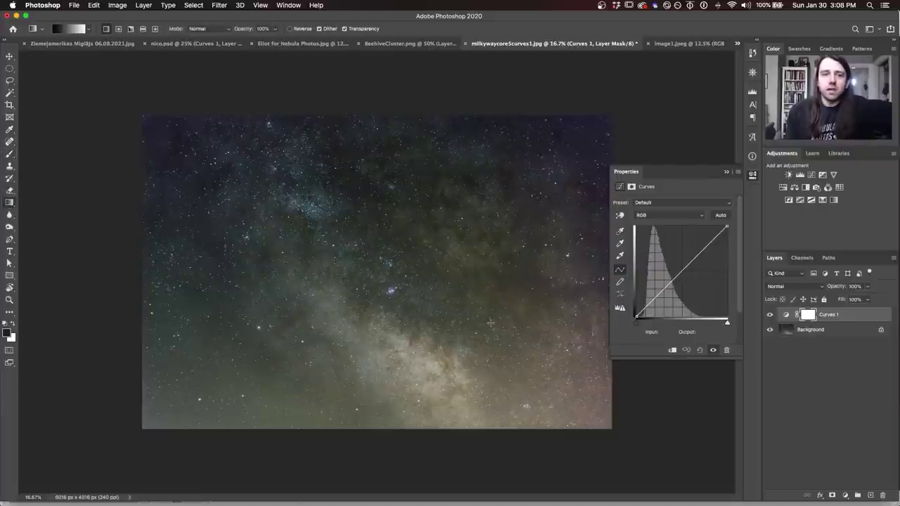
{"action": "mouse_move", "coordinate": [518, 330]}
{"action": "left_mouse_down"}
{"action": "mouse_move", "coordinate": [615, 400]}
{"action": "mouse_move", "coordinate": [619, 422]}
{"action": "mouse_move", "coordinate": [603, 421]}
{"action": "left_mouse_up"}
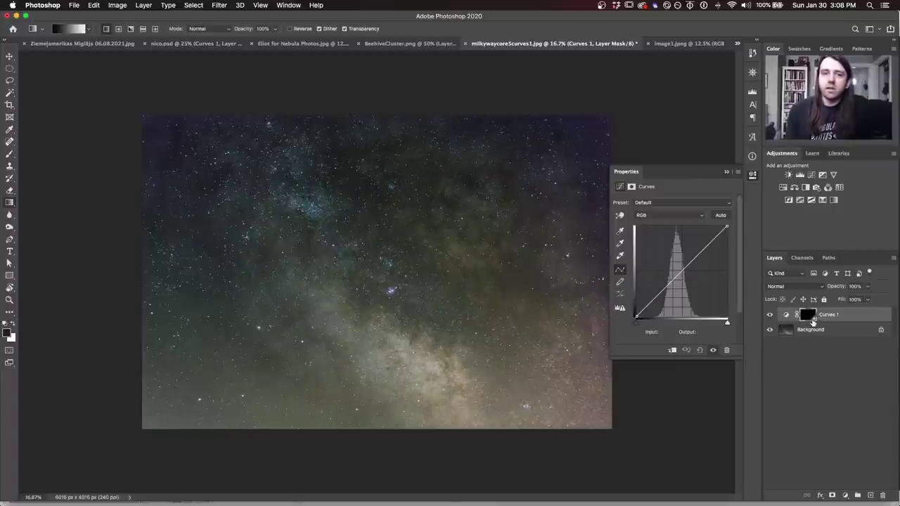
Lower the Red channel midtones of the masked Curves adjustment to input 132, output 113
{"action": "left_click", "coordinate": [657, 215]}
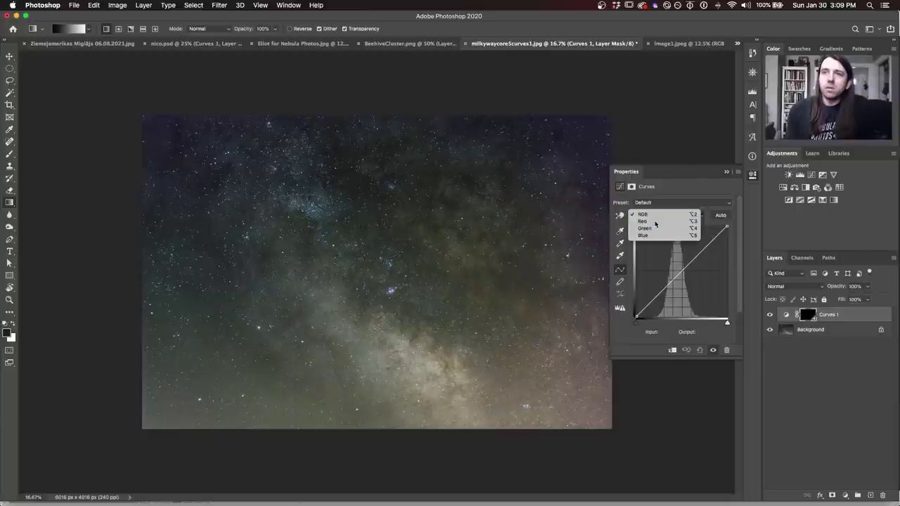
{"action": "left_click", "coordinate": [655, 222]}
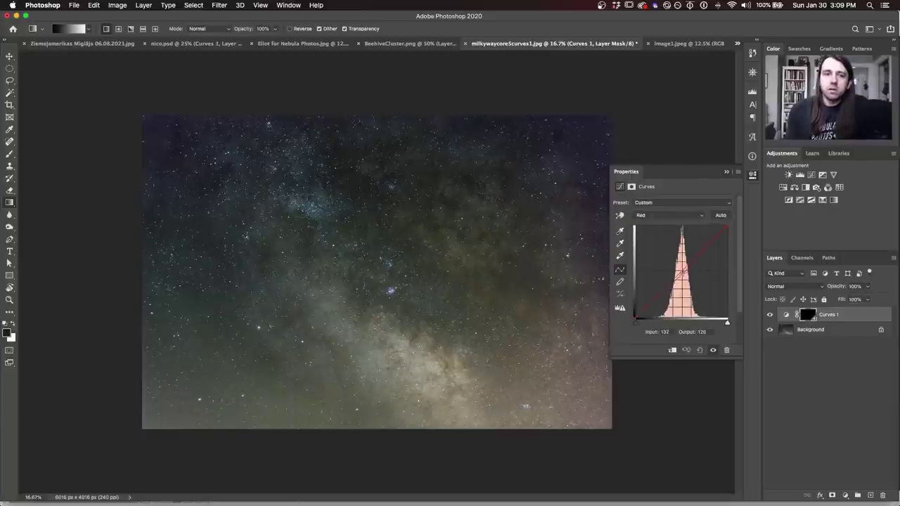
{"action": "left_click_drag", "start_coordinate": [681, 272], "coordinate": [683, 276]}
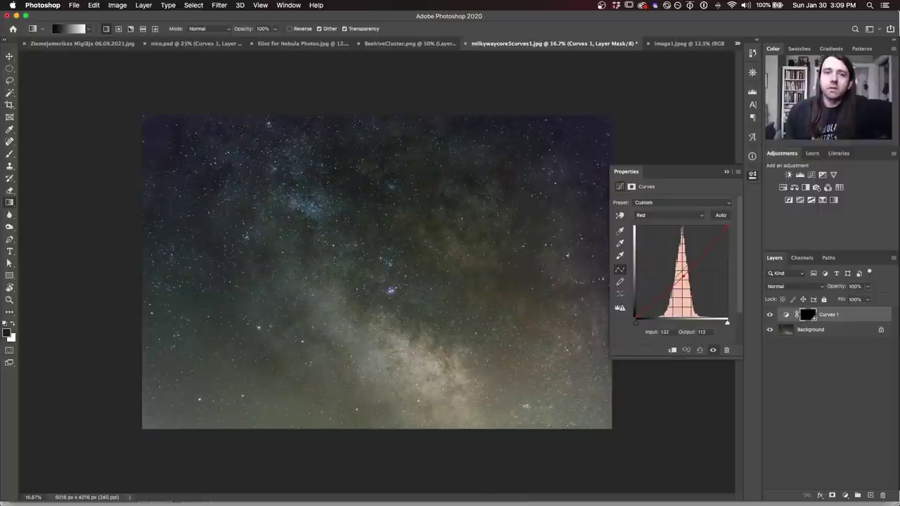
Open the Minimum filter on the image1.jpeg nebula photo with its dialog moved off the image centre
{"action": "left_click", "coordinate": [703, 43]}
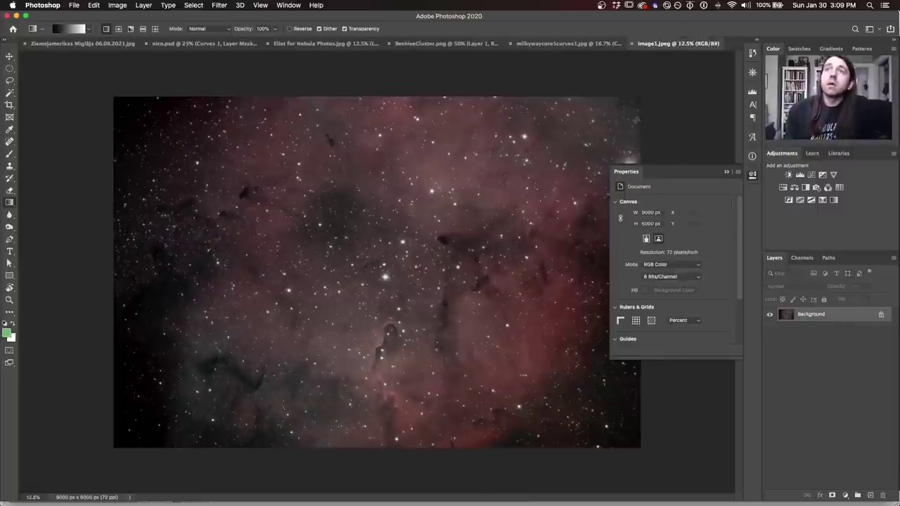
{"action": "left_click", "coordinate": [753, 176]}
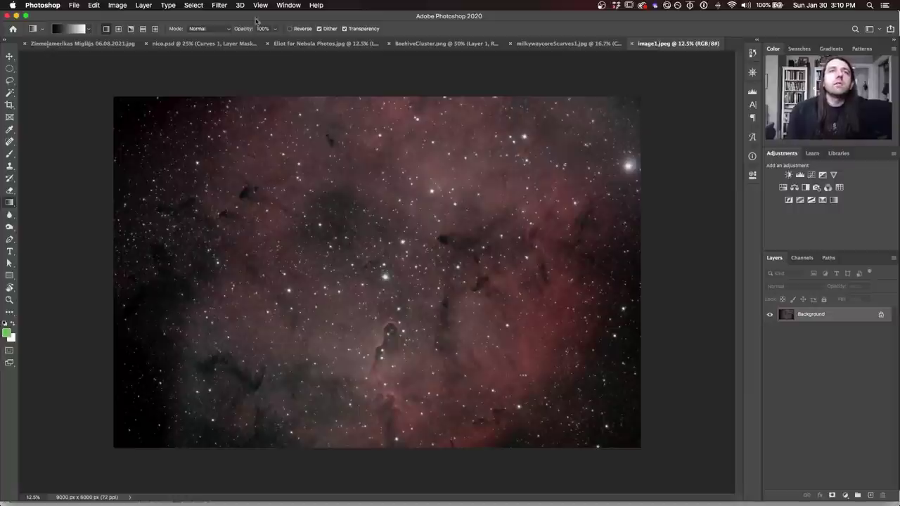
{"action": "left_click", "coordinate": [220, 4]}
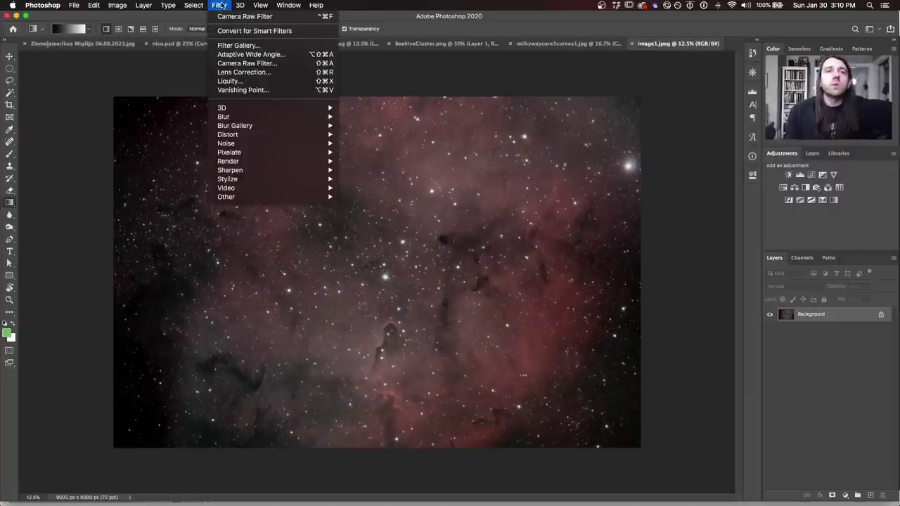
{"action": "mouse_move", "coordinate": [250, 198]}
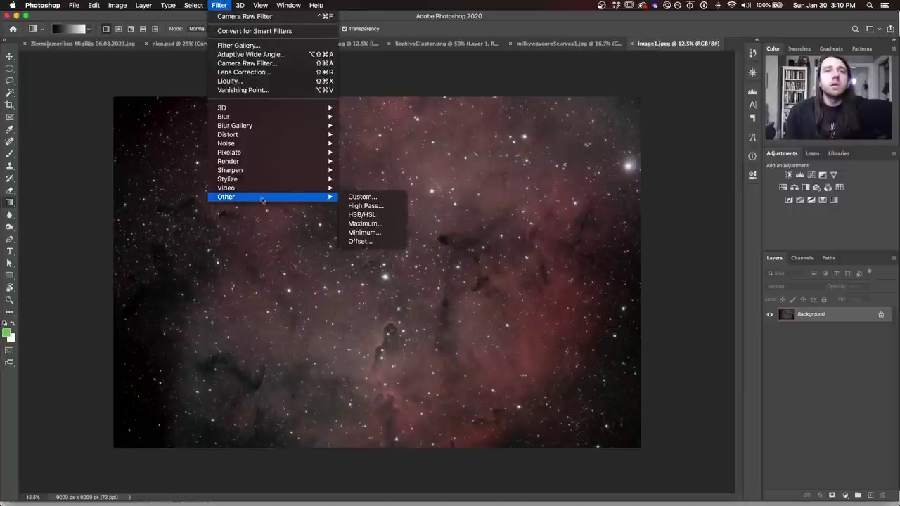
{"action": "left_click", "coordinate": [383, 232]}
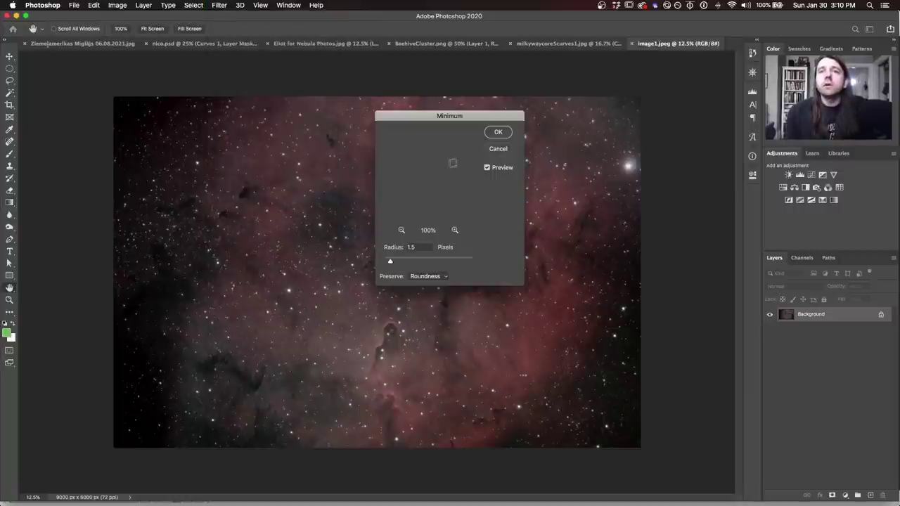
{"action": "left_click_drag", "start_coordinate": [426, 114], "coordinate": [544, 89]}
Preview the Minimum filter with Squareness and with Roundness preserved, and cancel it without applying
{"action": "left_click", "coordinate": [552, 253]}
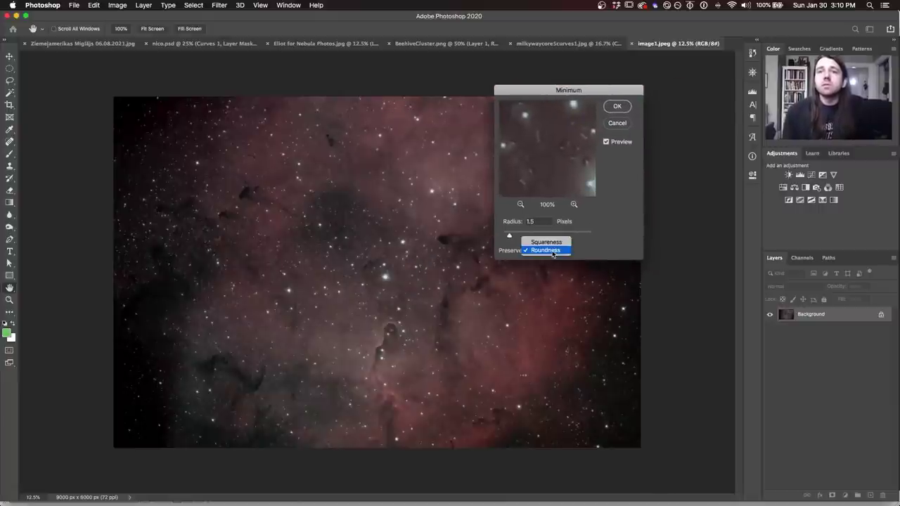
{"action": "left_click", "coordinate": [563, 252]}
{"action": "left_click", "coordinate": [563, 253]}
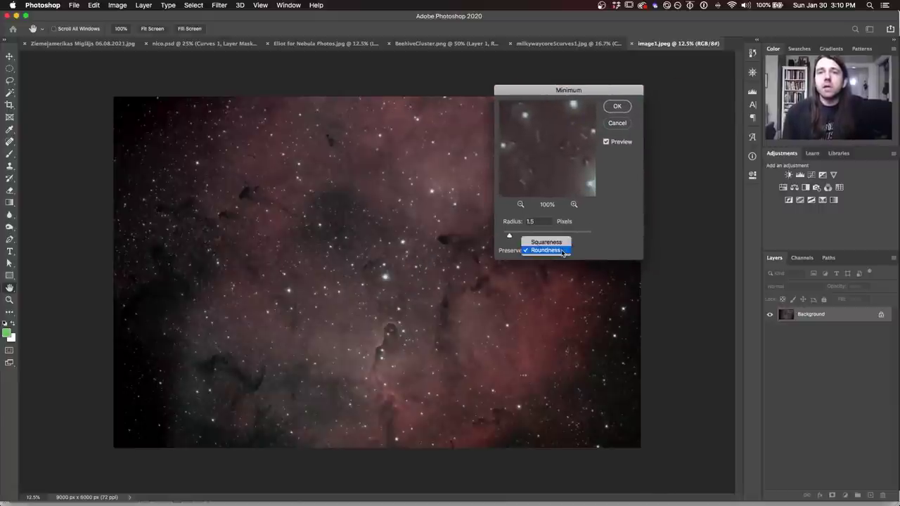
{"action": "left_click", "coordinate": [560, 242]}
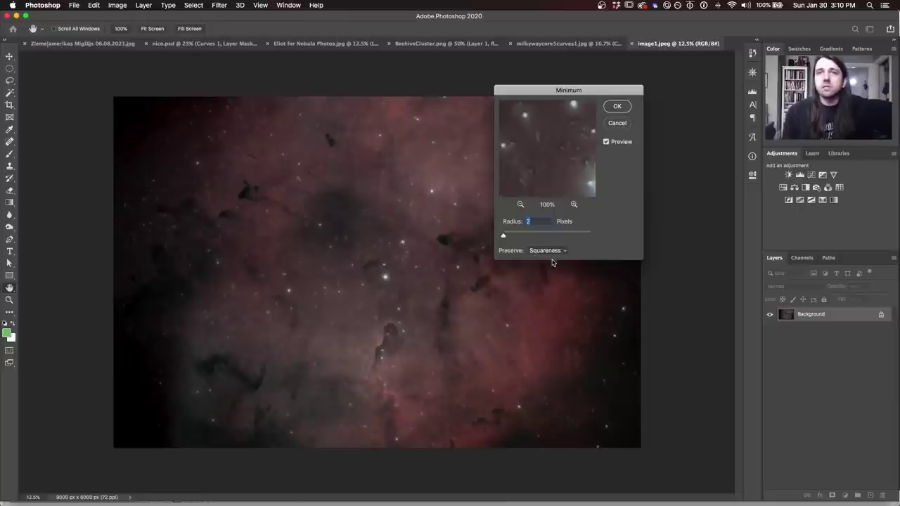
{"action": "left_click", "coordinate": [555, 252]}
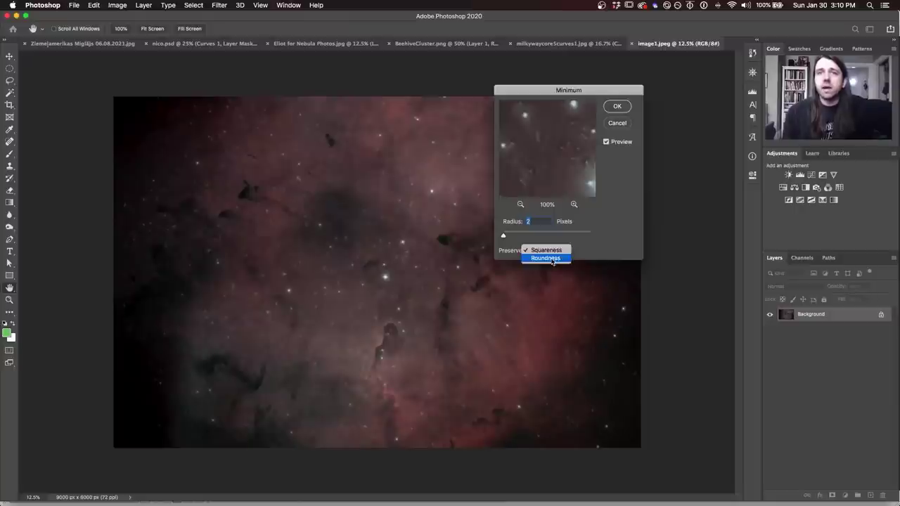
{"action": "left_click", "coordinate": [553, 258]}
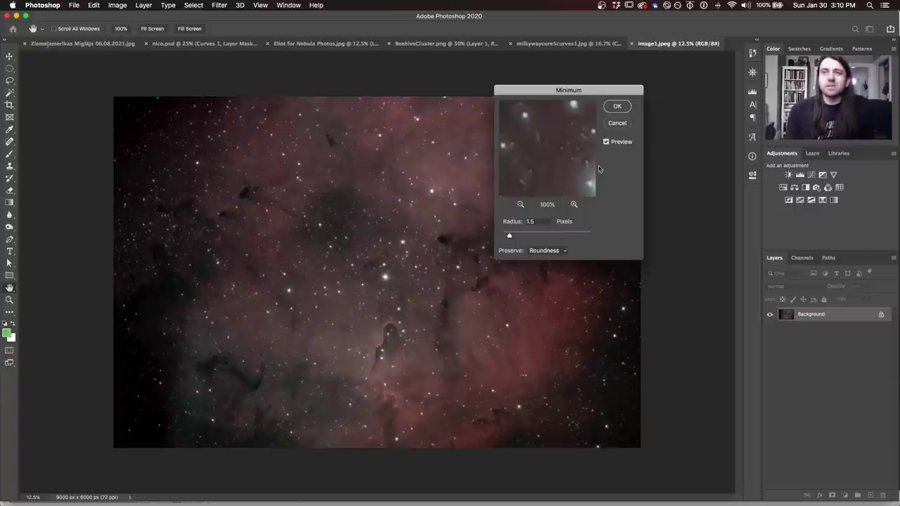
{"action": "left_click", "coordinate": [623, 125]}
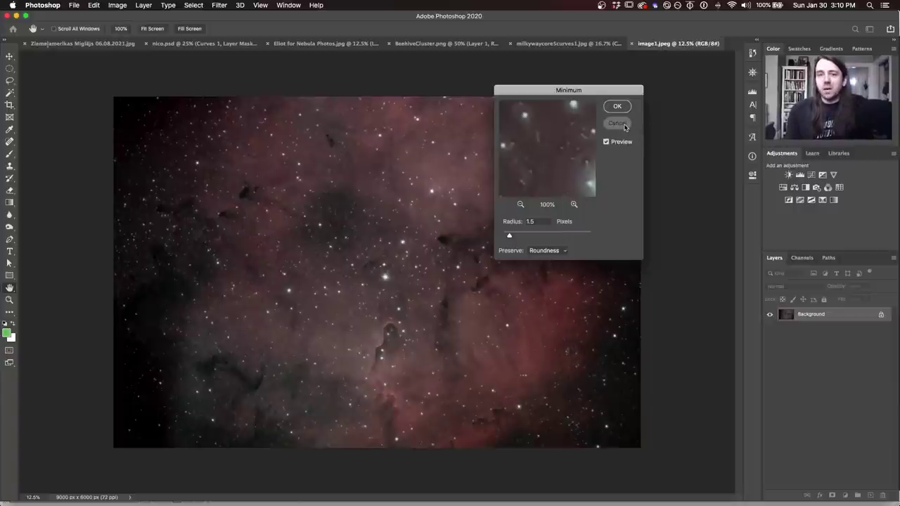
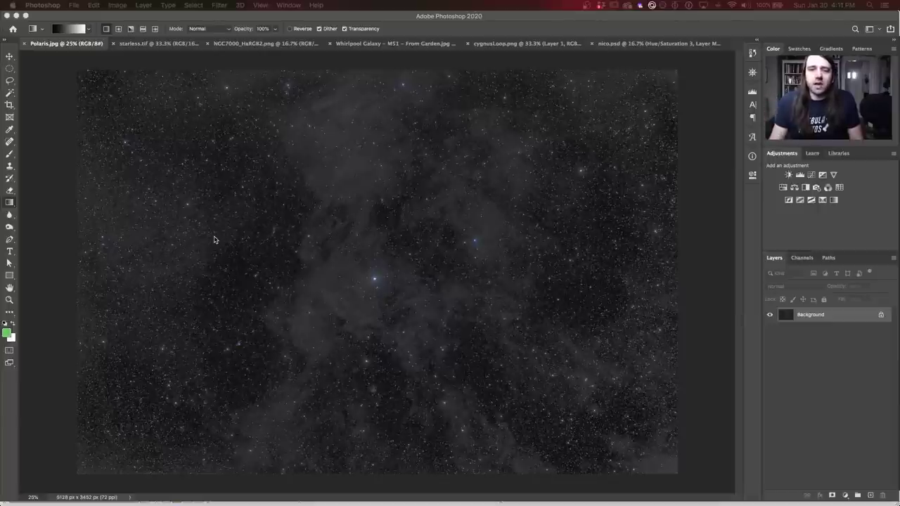
Compare Polaris.jpg with starless.tif to examine how the dust structure matches in both versions
{"action": "left_click", "coordinate": [159, 44]}
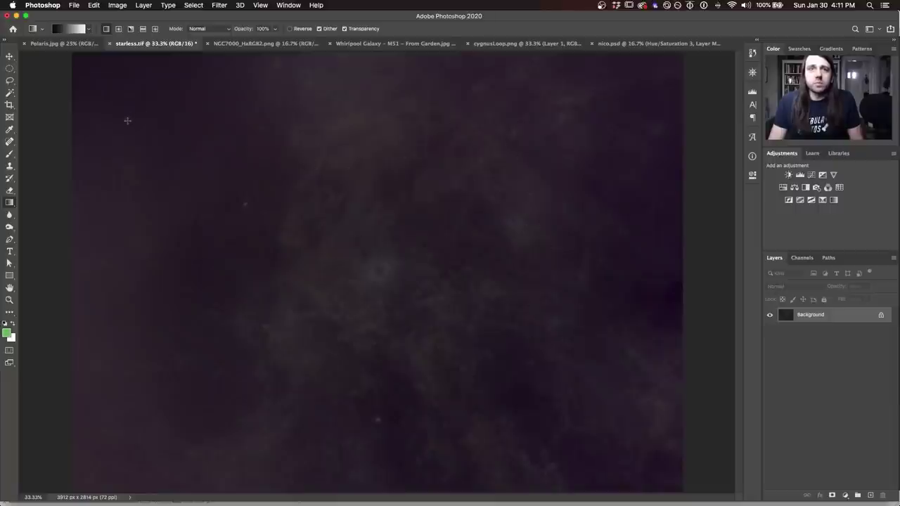
{"action": "left_click", "coordinate": [59, 44]}
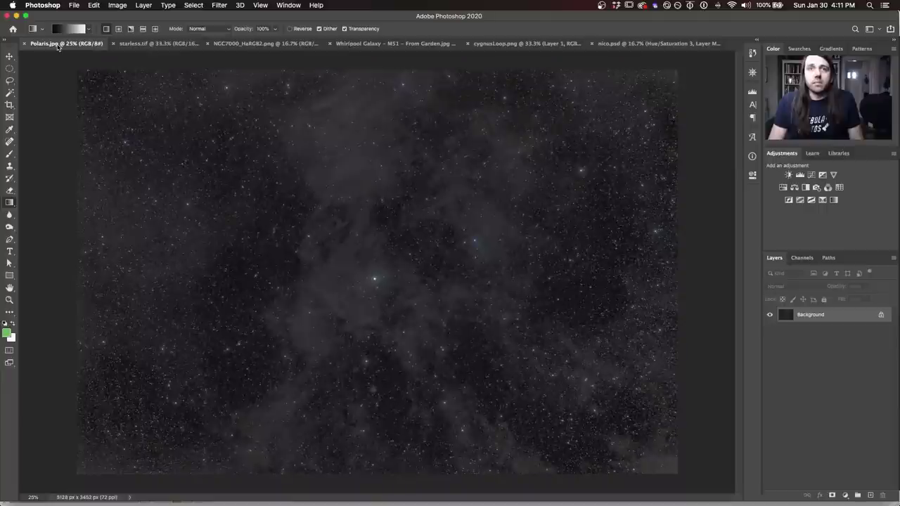
{"action": "left_click", "coordinate": [131, 45]}
{"action": "left_click", "coordinate": [76, 45]}
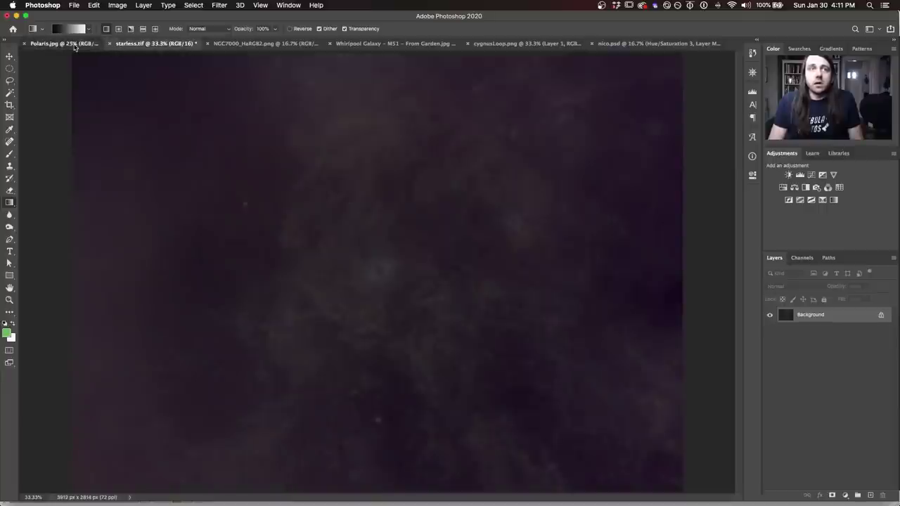
{"action": "left_click", "coordinate": [159, 44]}
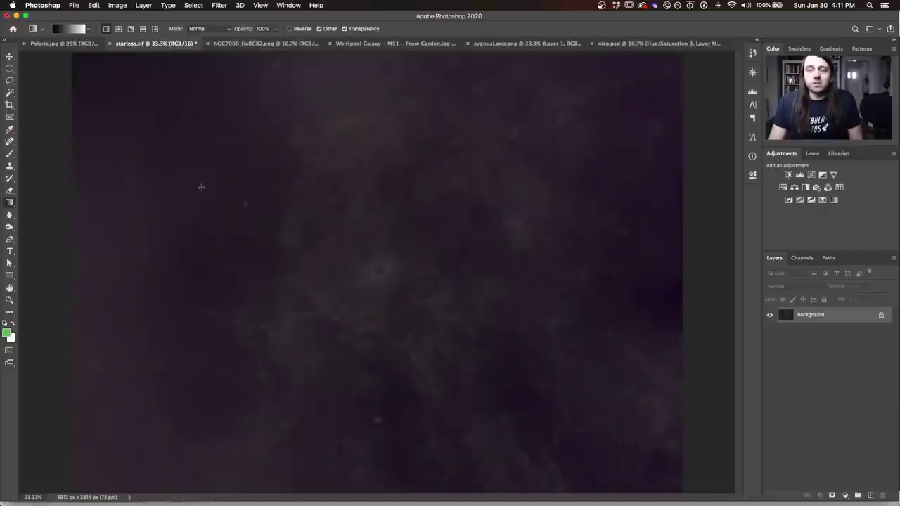
{"action": "left_click", "coordinate": [65, 44]}
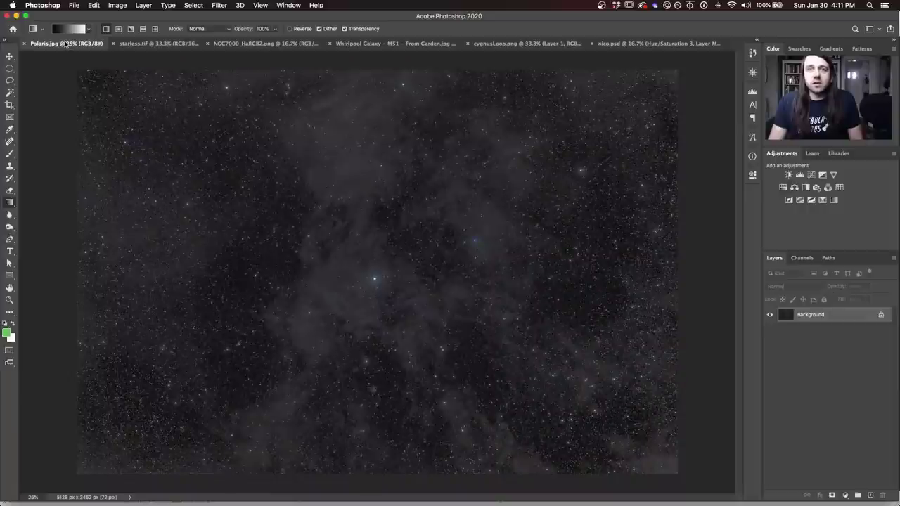
{"action": "left_click", "coordinate": [133, 45]}
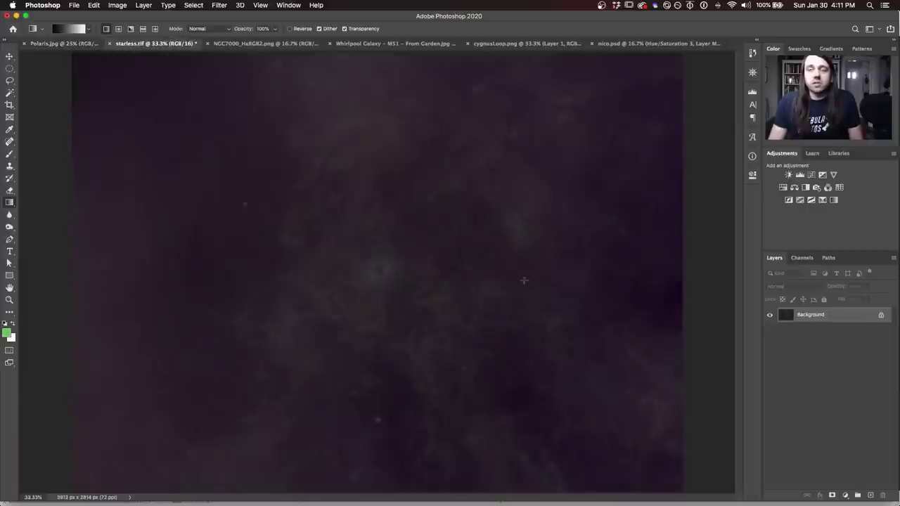
{"action": "left_click", "coordinate": [63, 43]}
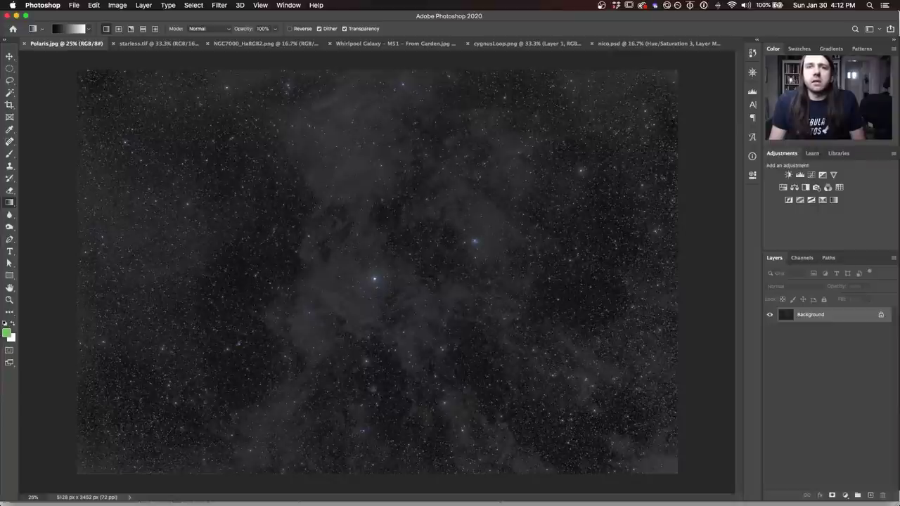
Add a Curves adjustment to NGC7000_HaRGB2.png and raise its Blue channel to input 27, output 53
{"action": "left_click", "coordinate": [264, 44]}
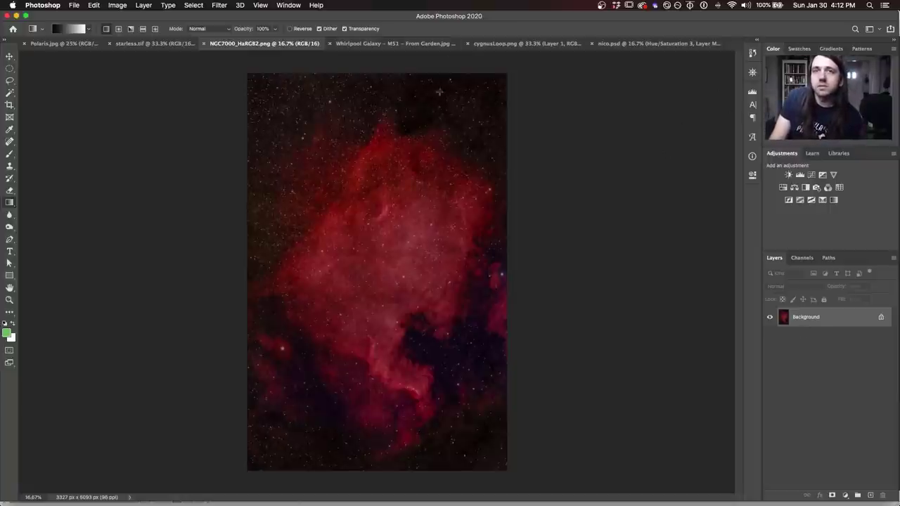
{"action": "left_click", "coordinate": [810, 174]}
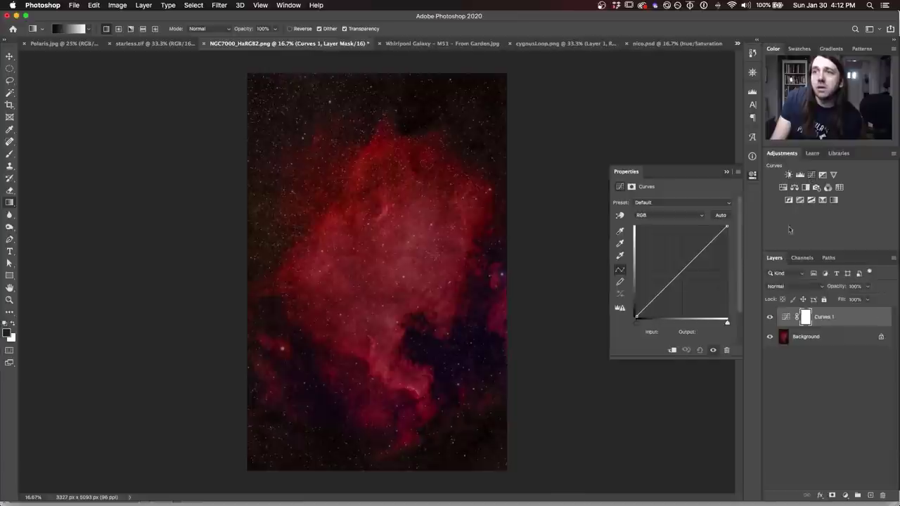
{"action": "left_click", "coordinate": [664, 215]}
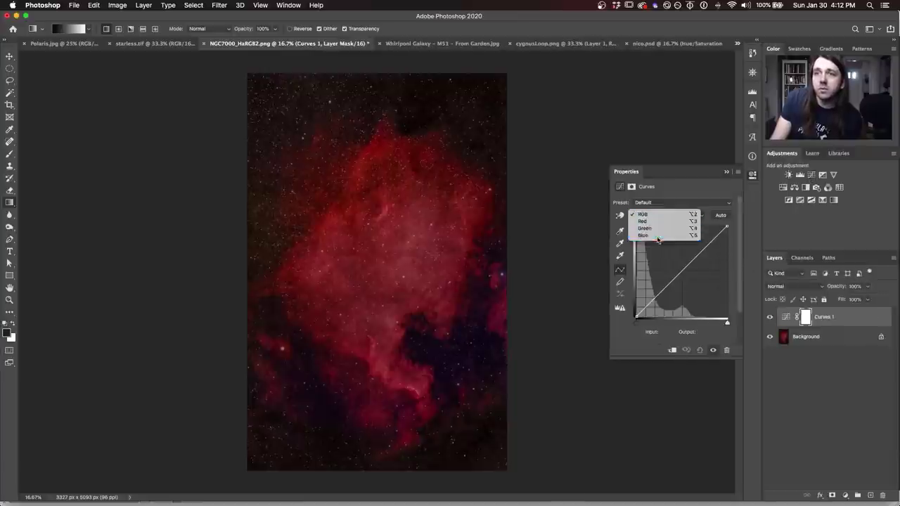
{"action": "left_click", "coordinate": [660, 236]}
{"action": "left_click_drag", "start_coordinate": [645, 309], "coordinate": [645, 299]}
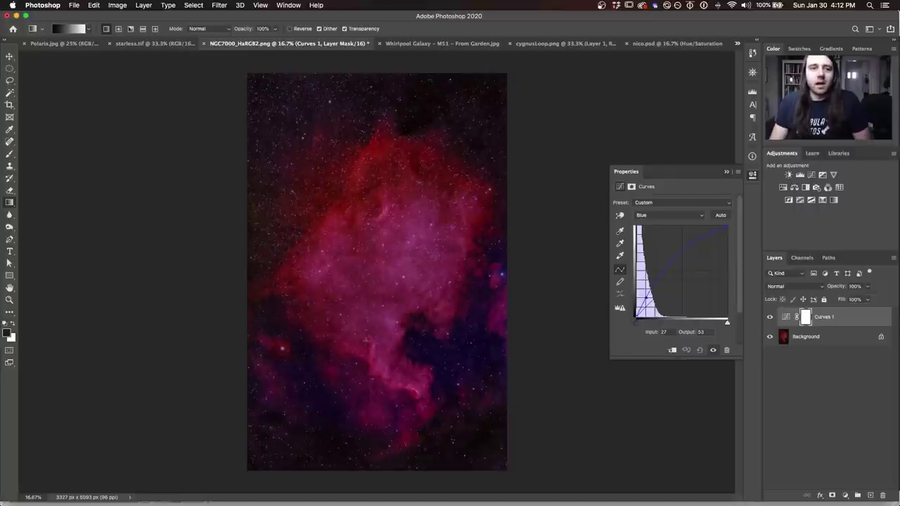
Compare the nebula with and without the Curves adjustment, and pull the Blue channel shadows down to input 18, output 13
{"action": "left_click", "coordinate": [769, 317]}
{"action": "left_click", "coordinate": [769, 317]}
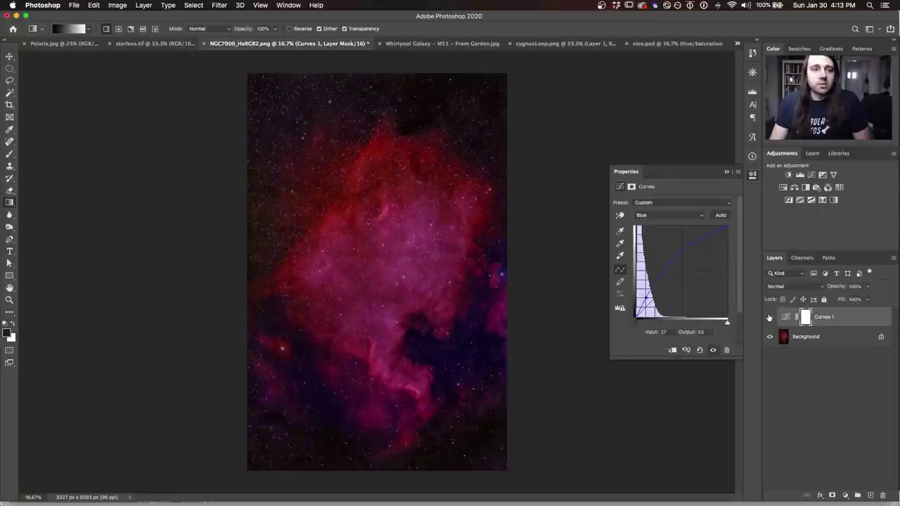
{"action": "left_click", "coordinate": [769, 318]}
{"action": "left_click", "coordinate": [769, 317]}
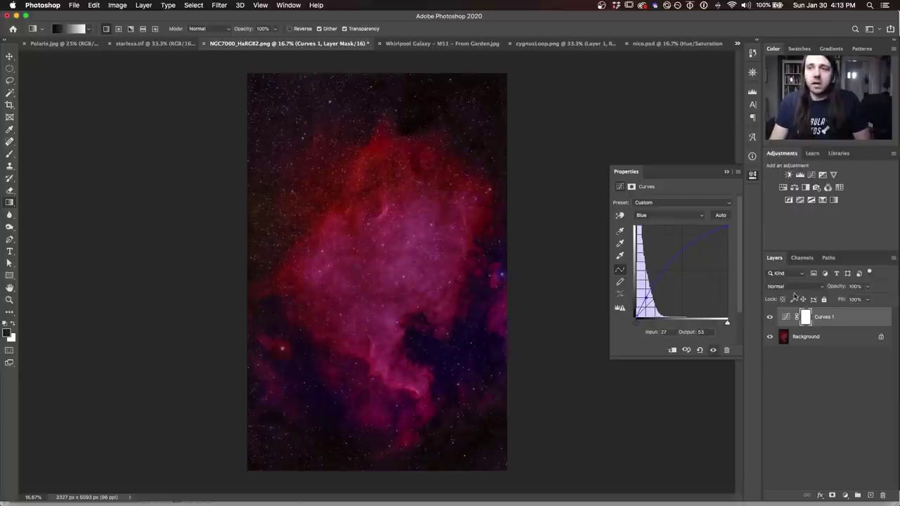
{"action": "left_click", "coordinate": [769, 317]}
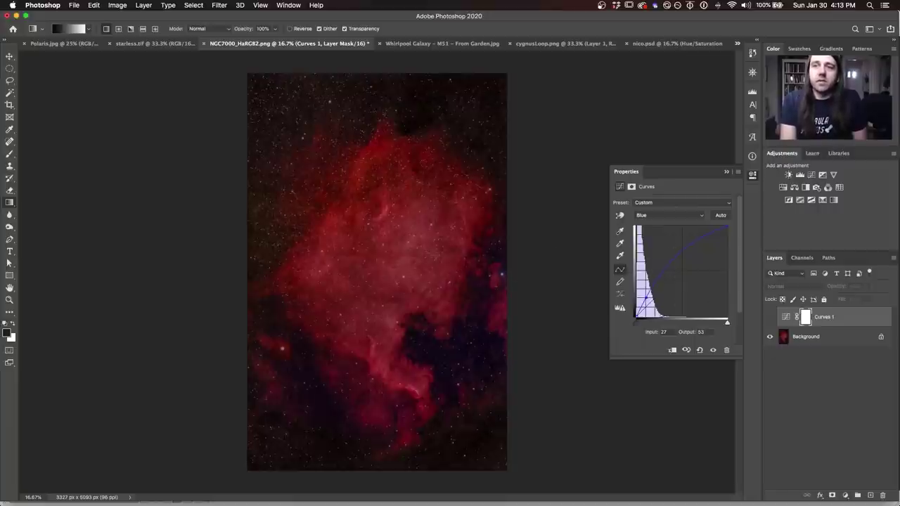
{"action": "left_click", "coordinate": [769, 317]}
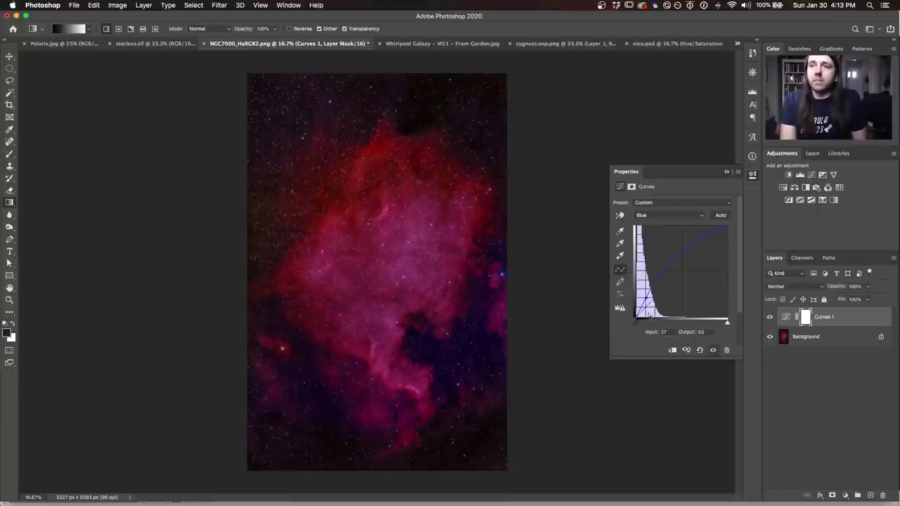
{"action": "left_click_drag", "start_coordinate": [646, 298], "coordinate": [642, 313]}
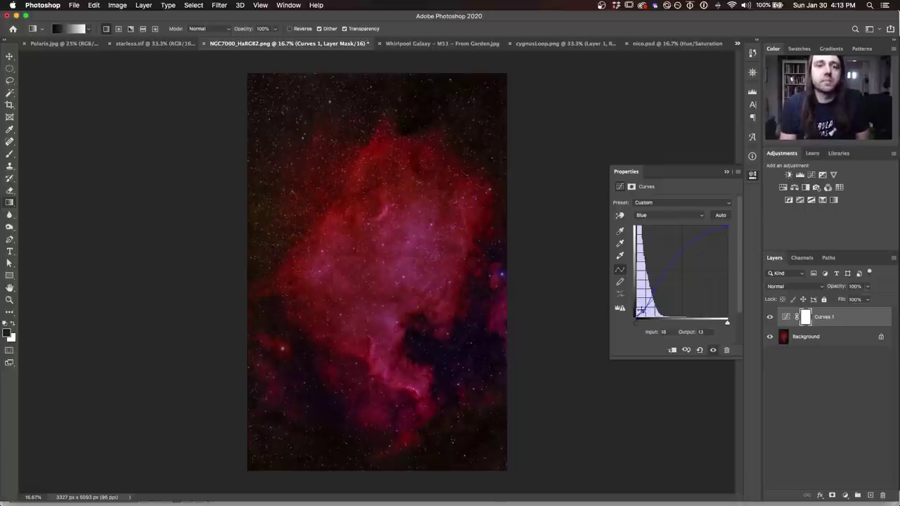
Show the Hue/Saturation 1 adjustment layer on the Whirlpool Galaxy – M51 – From Garden.jpg photo and examine the galaxy's colour
{"action": "left_click", "coordinate": [439, 44]}
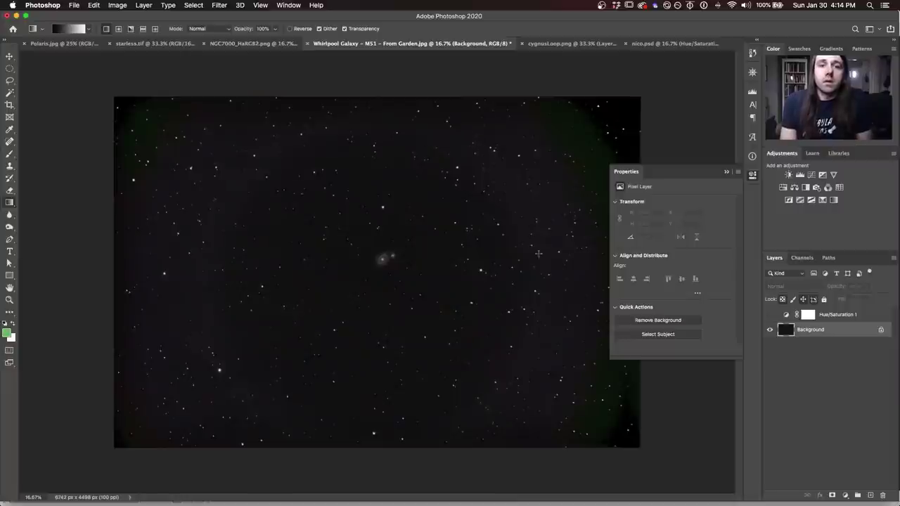
{"action": "left_click", "coordinate": [752, 176]}
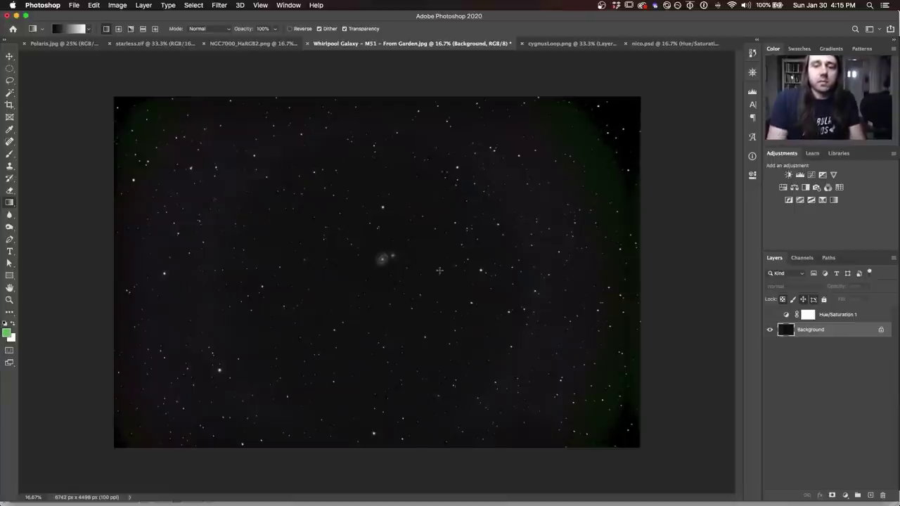
{"action": "key", "text": "super+plus"}
{"action": "key", "text": "super+plus"}
{"action": "key", "text": "super+plus"}
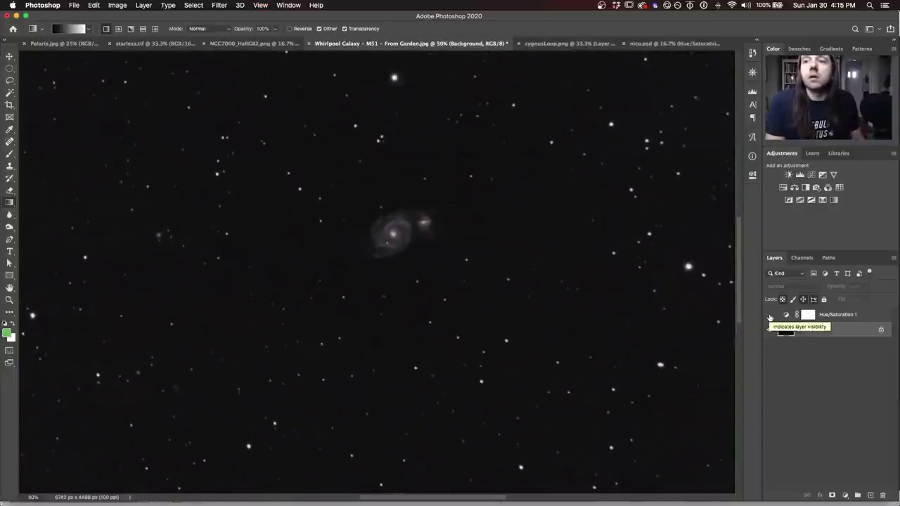
{"action": "left_click", "coordinate": [769, 315]}
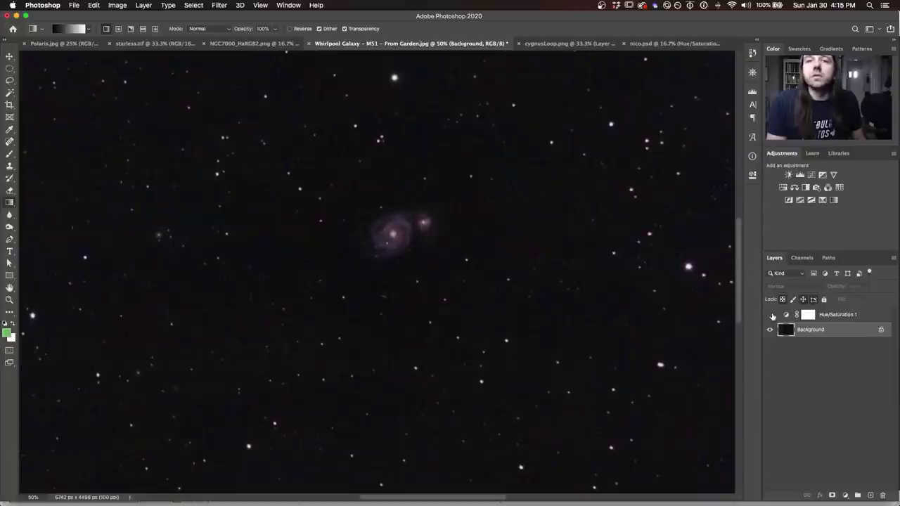
Compare the Whirlpool Galaxy photo with and without the Hue/Saturation 1 adjustment, leave it visible, and examine the wider star field
{"action": "left_click", "coordinate": [771, 315]}
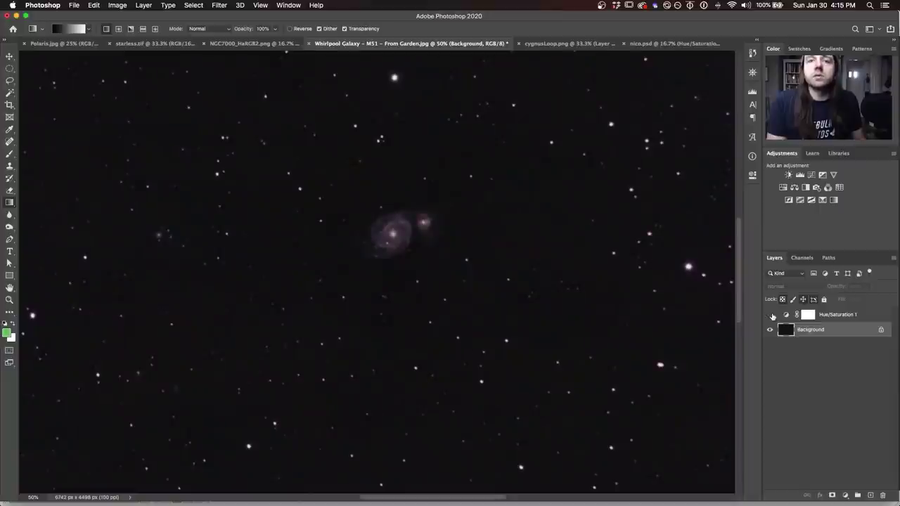
{"action": "left_click", "coordinate": [771, 315]}
{"action": "key", "text": "super+minus"}
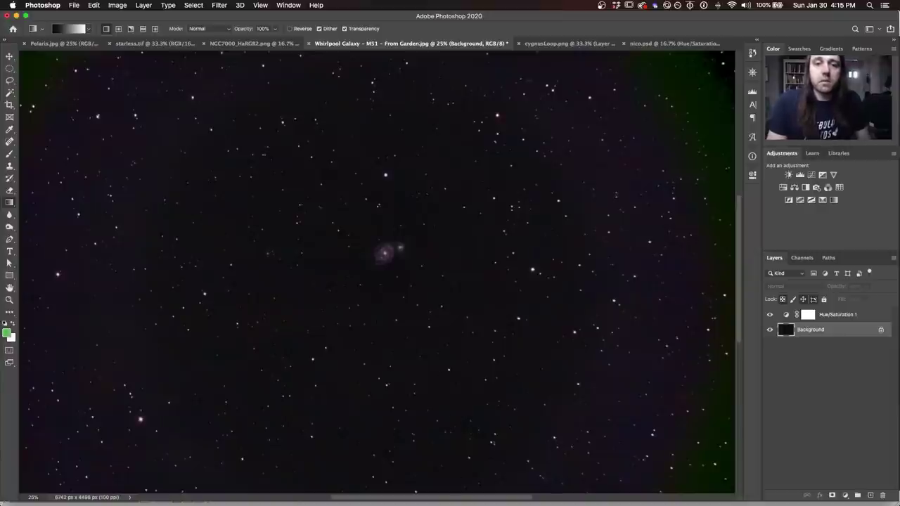
Compare cygnusLoop.png with nico.psd to examine the star density and nebula colour in both images
{"action": "left_click", "coordinate": [566, 43]}
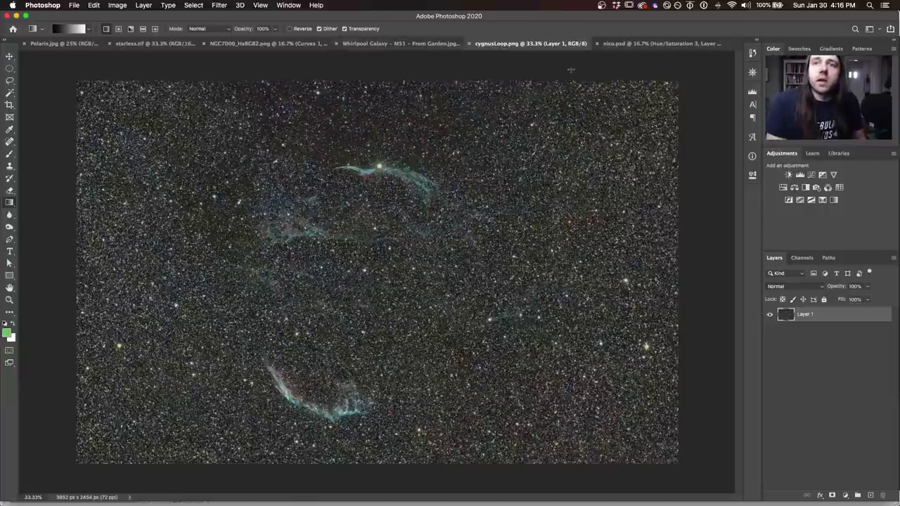
{"action": "left_click", "coordinate": [610, 45]}
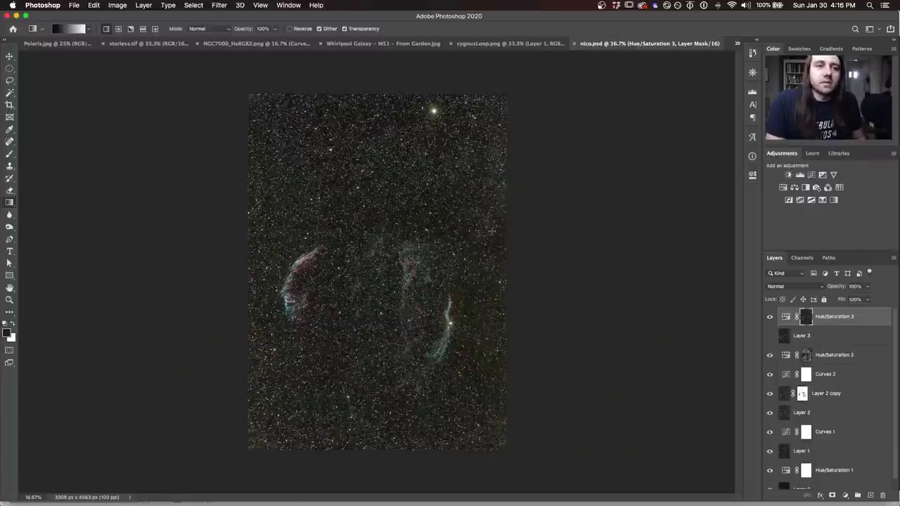
{"action": "scroll", "coordinate": [867, 393], "scroll_direction": "down", "scroll_amount": 1}
{"action": "scroll", "coordinate": [867, 393], "scroll_direction": "up", "scroll_amount": 1}
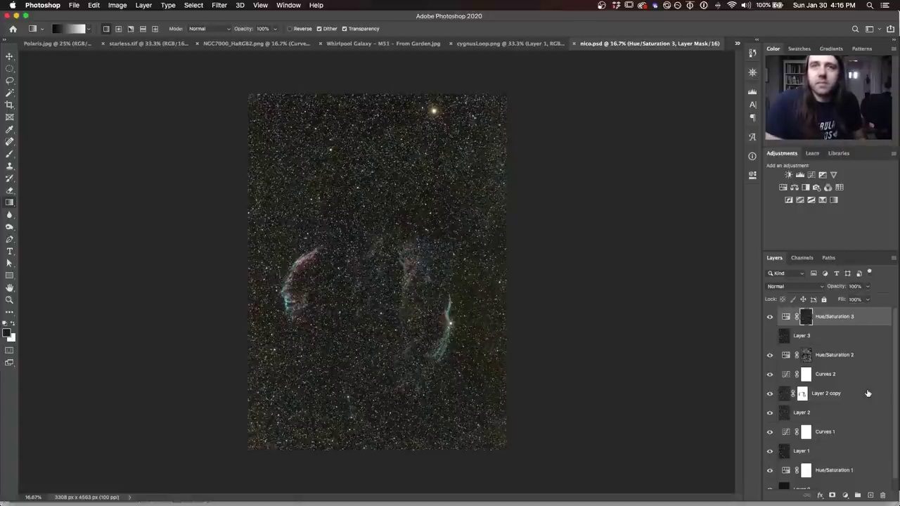
{"action": "left_click", "coordinate": [502, 44]}
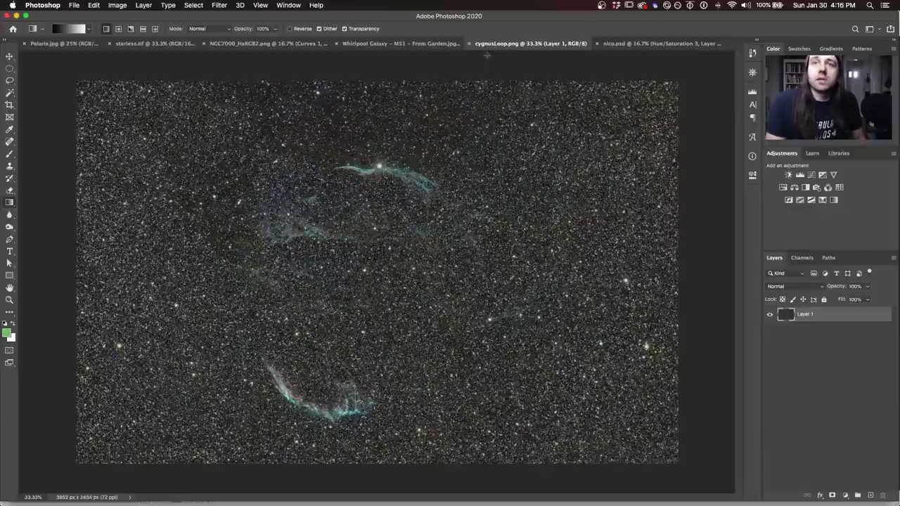
{"action": "left_click", "coordinate": [628, 44]}
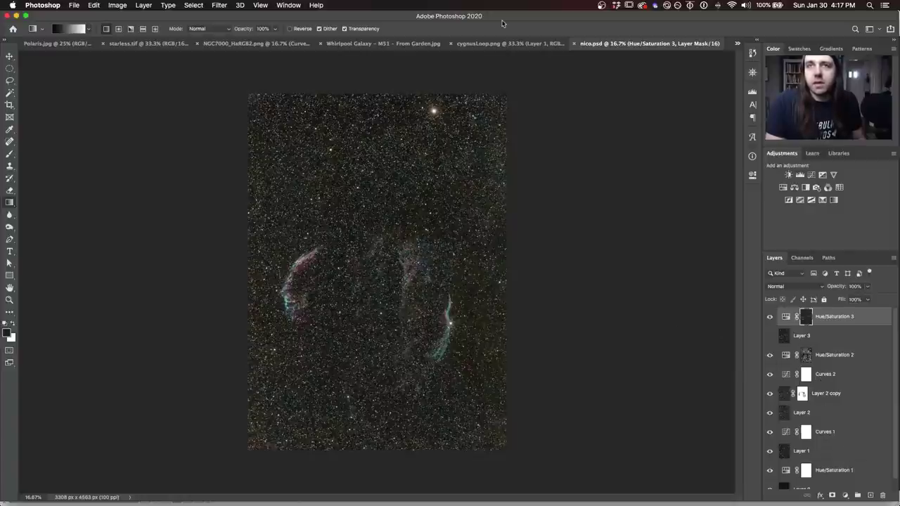
{"action": "left_click", "coordinate": [496, 43]}
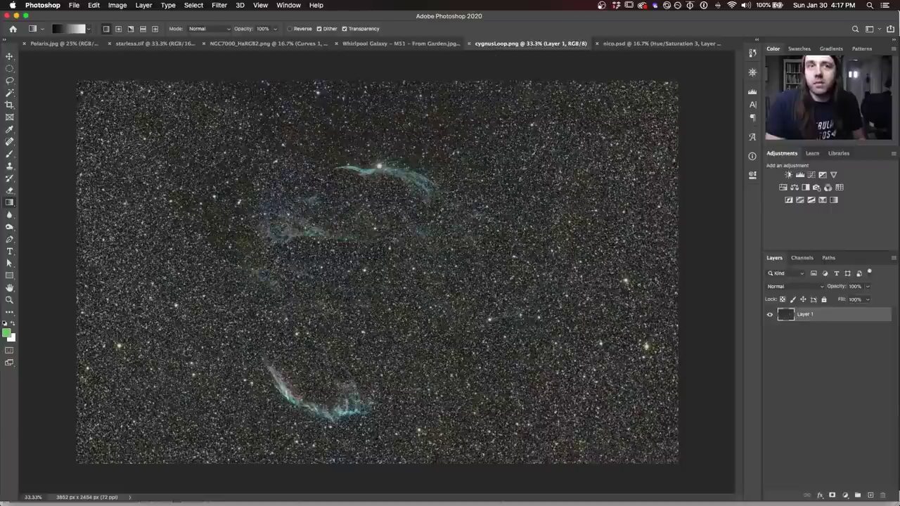
{"action": "left_click", "coordinate": [659, 43]}
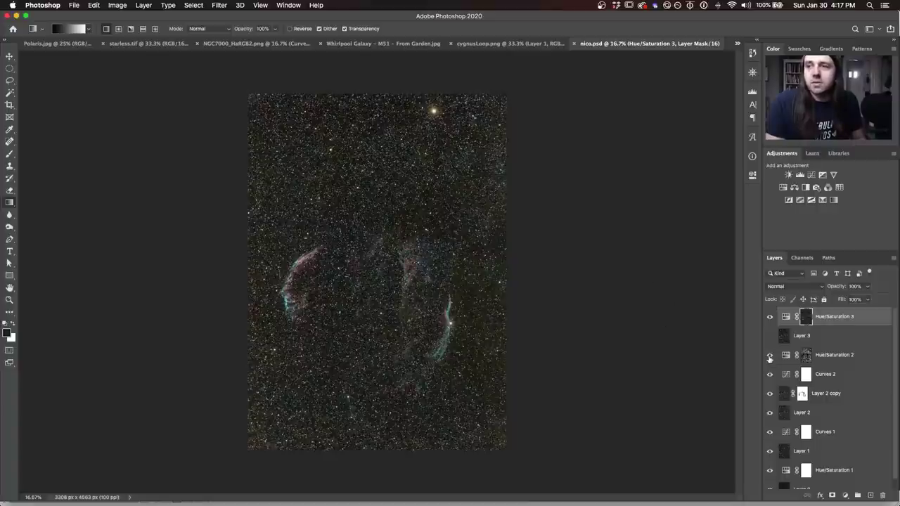
Compare Layer 1 on its own with the full layer stack in nico.psd
{"action": "scroll", "coordinate": [772, 407], "scroll_direction": "down", "scroll_amount": 1}
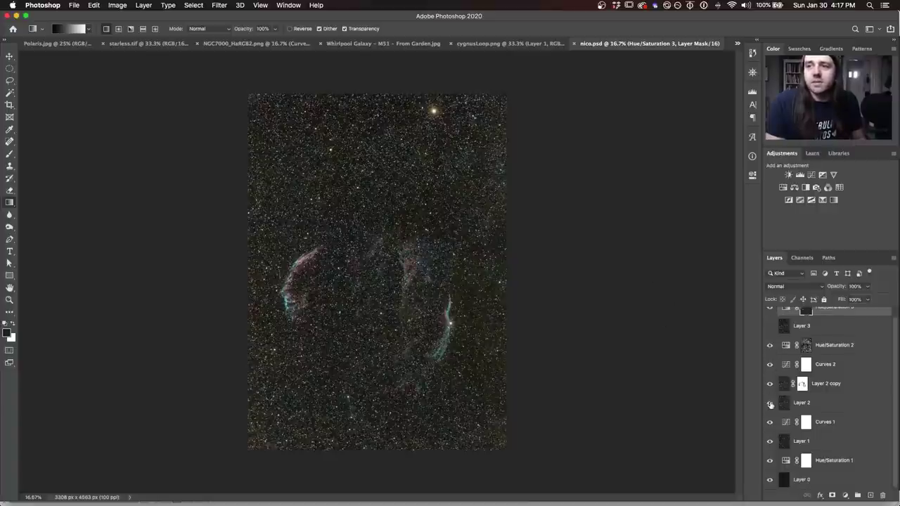
{"action": "left_click", "coordinate": [770, 443], "text": "alt"}
{"action": "left_click", "coordinate": [769, 443], "text": "alt"}
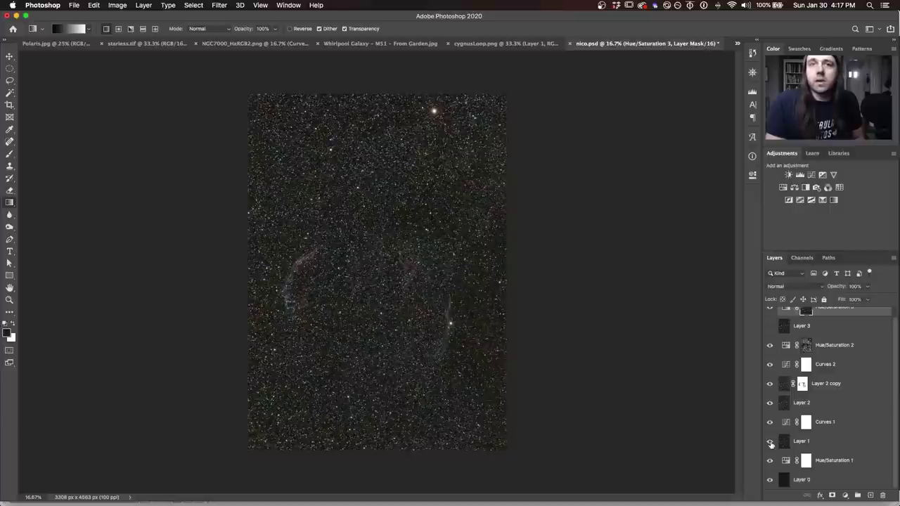
{"action": "left_click", "coordinate": [769, 443], "text": "alt"}
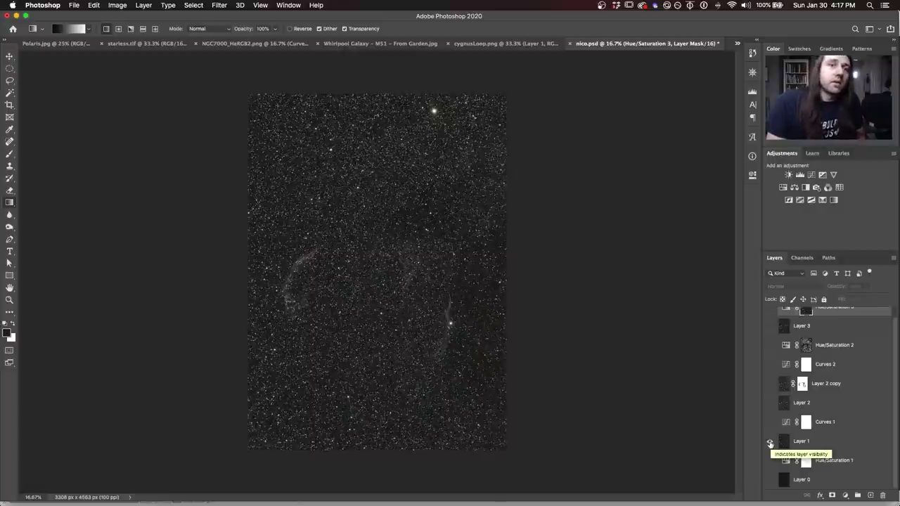
{"action": "left_click", "coordinate": [770, 443], "text": "alt"}
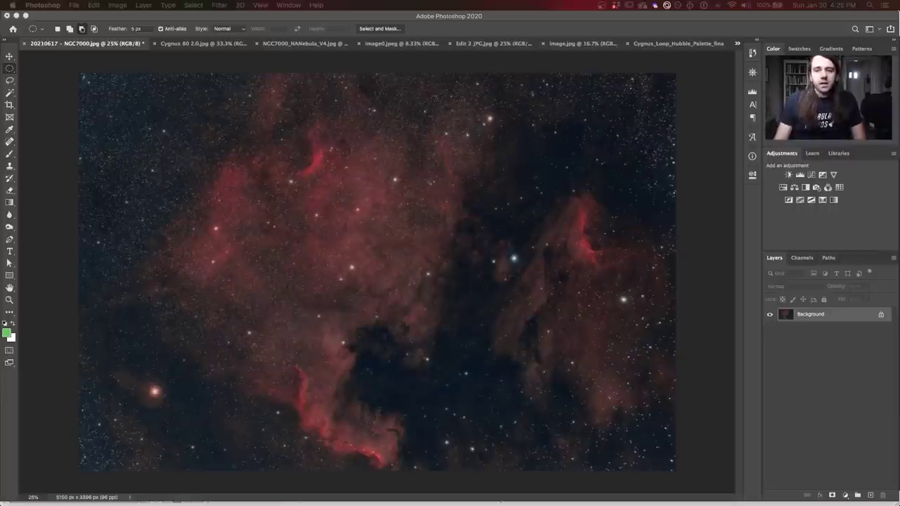
Select the circular halo around the bright orange star in 20210617 – NGC7000.jpg and subtract the star's bright core from the selection
{"action": "left_click", "coordinate": [140, 381]}
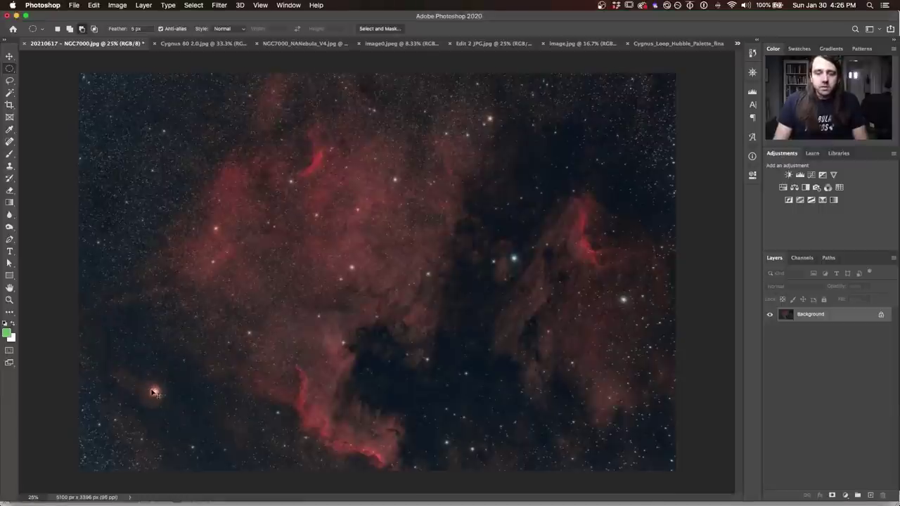
{"action": "key", "text": "super+equal"}
{"action": "key", "text": "super+equal"}
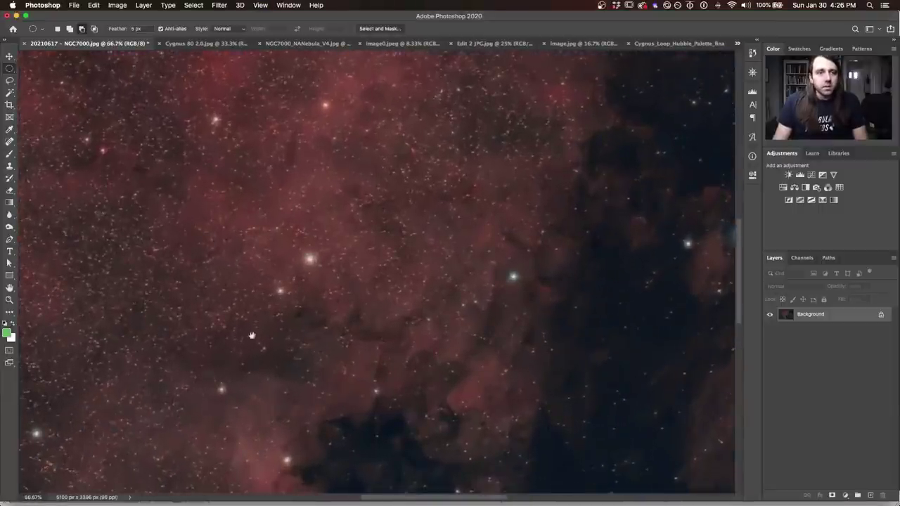
{"action": "key", "text": "super+equal"}
{"action": "left_click_drag", "start_coordinate": [252, 336], "coordinate": [403, 223]}
{"action": "left_click_drag", "start_coordinate": [318, 299], "coordinate": [494, 281]}
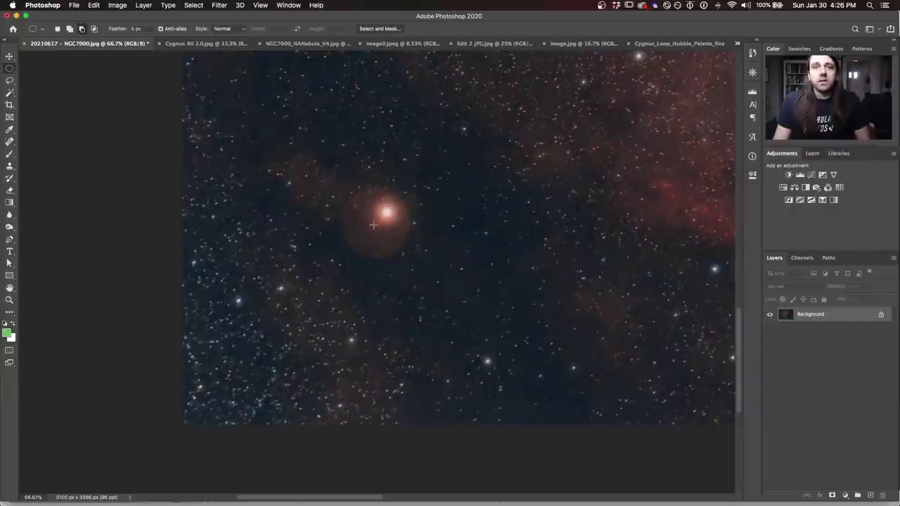
{"action": "left_click_drag", "start_coordinate": [372, 225], "coordinate": [360, 212]}
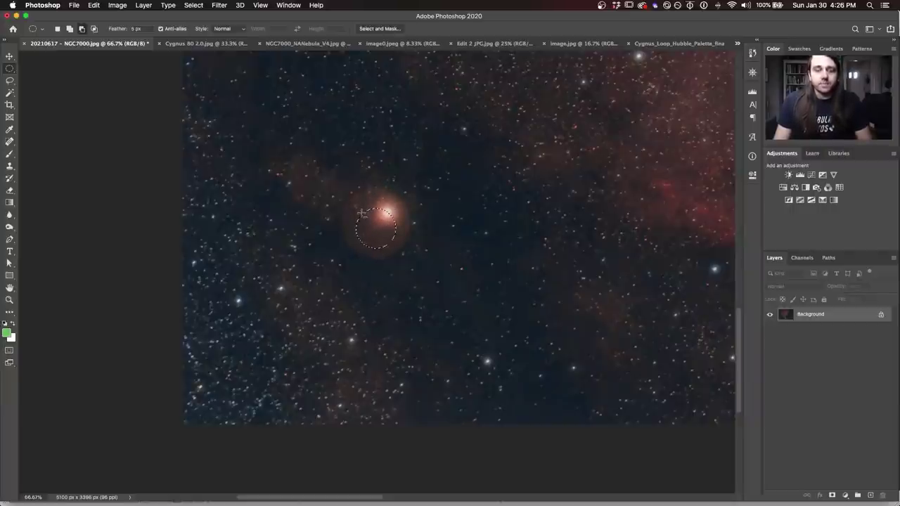
{"action": "left_click", "coordinate": [362, 213]}
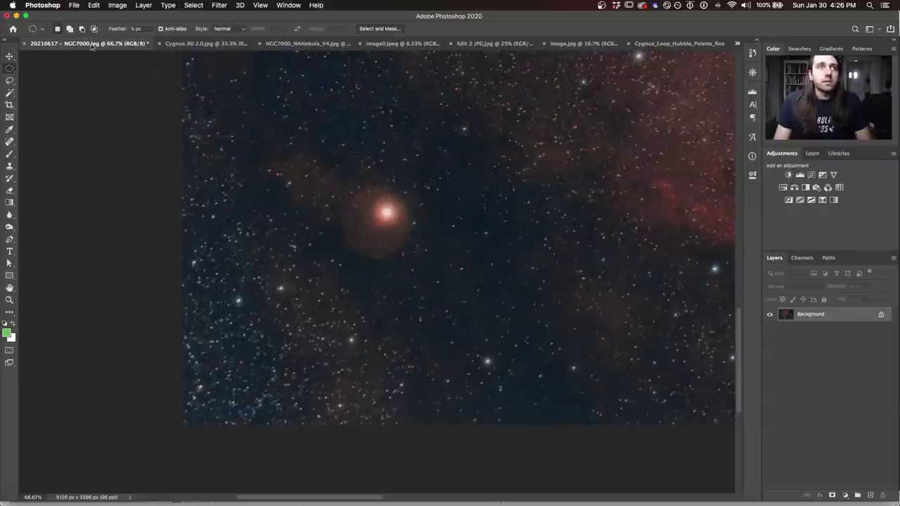
{"action": "left_click_drag", "start_coordinate": [375, 230], "coordinate": [342, 188]}
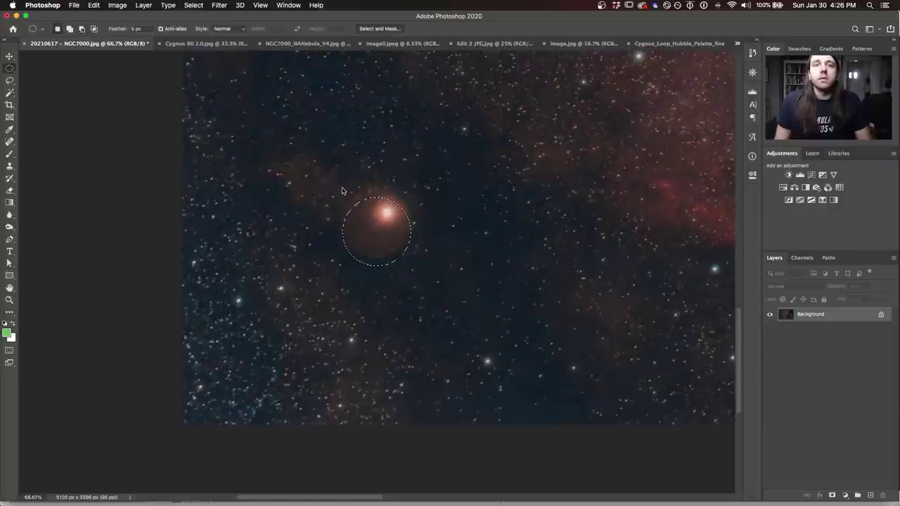
{"action": "key", "text": "shift+Up"}
{"action": "key", "text": "shift+Up"}
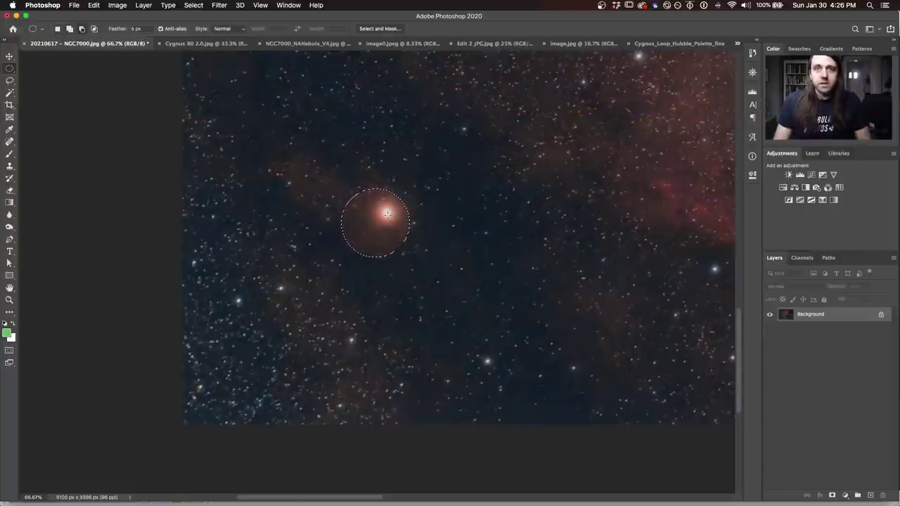
{"action": "left_click_drag", "start_coordinate": [387, 214], "coordinate": [375, 202]}
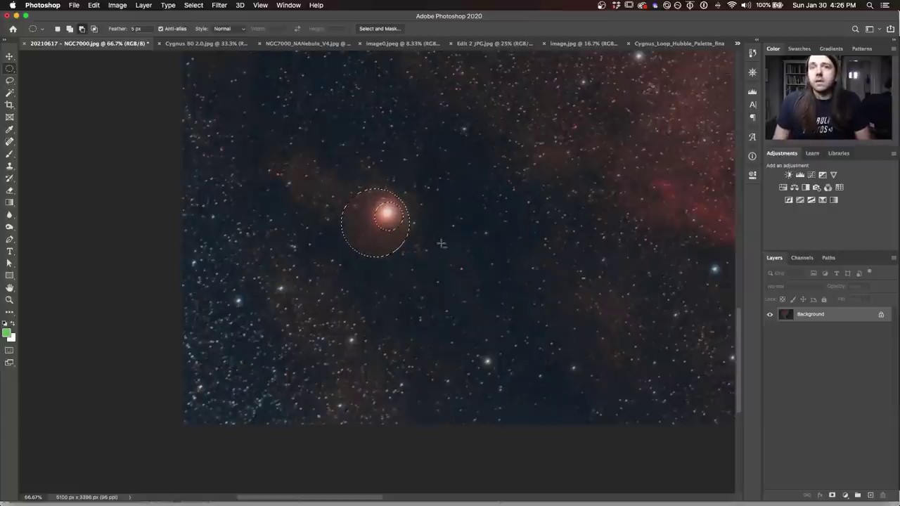
Add a Hue/Saturation adjustment masked to the selected halo, with Saturation -60 and Lightness -22
{"action": "left_click", "coordinate": [782, 188]}
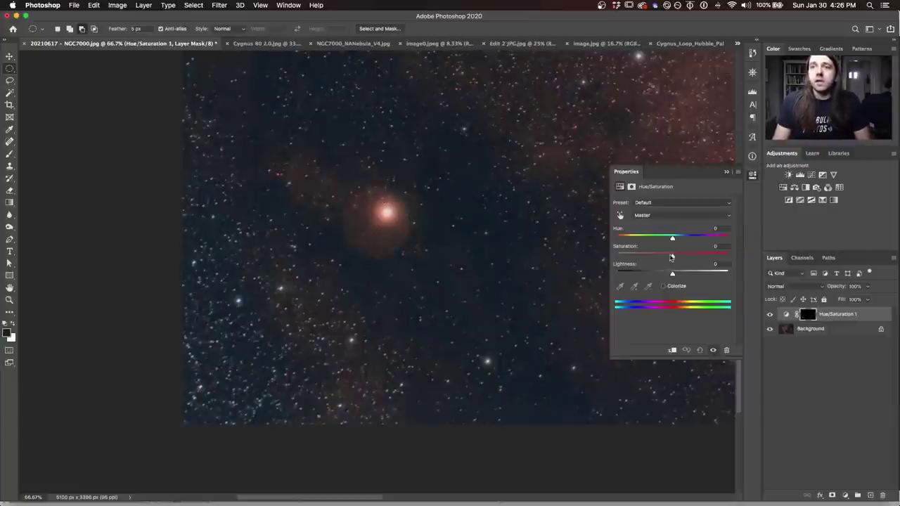
{"action": "left_click_drag", "start_coordinate": [671, 257], "coordinate": [639, 258]}
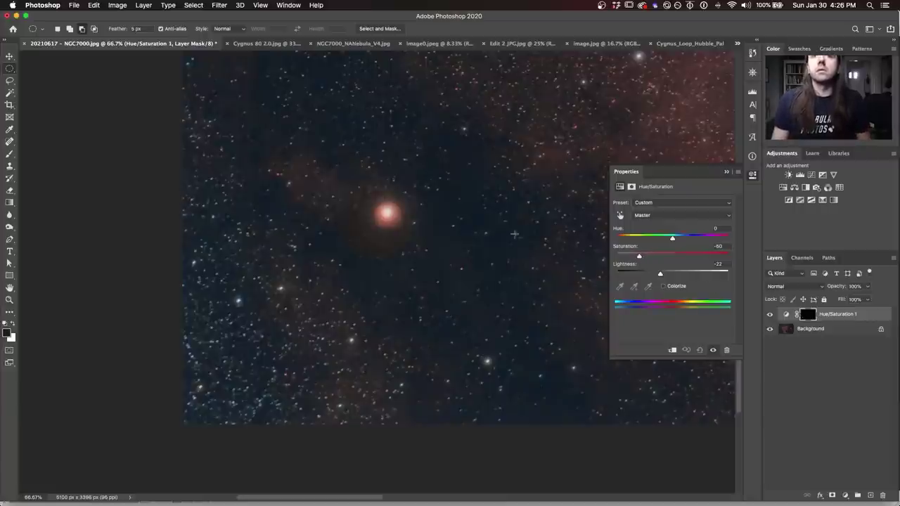
Compare the whole nebula image with and without the masked Hue/Saturation adjustment, leave it visible, and put its settings away
{"action": "scroll", "coordinate": [514, 220], "scroll_direction": "down", "scroll_amount": 5}
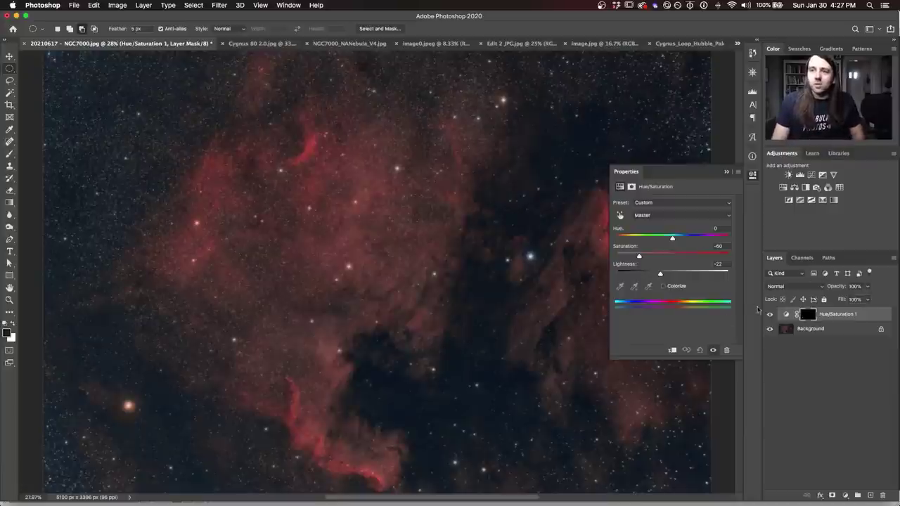
{"action": "left_click", "coordinate": [769, 314]}
{"action": "left_click", "coordinate": [769, 315]}
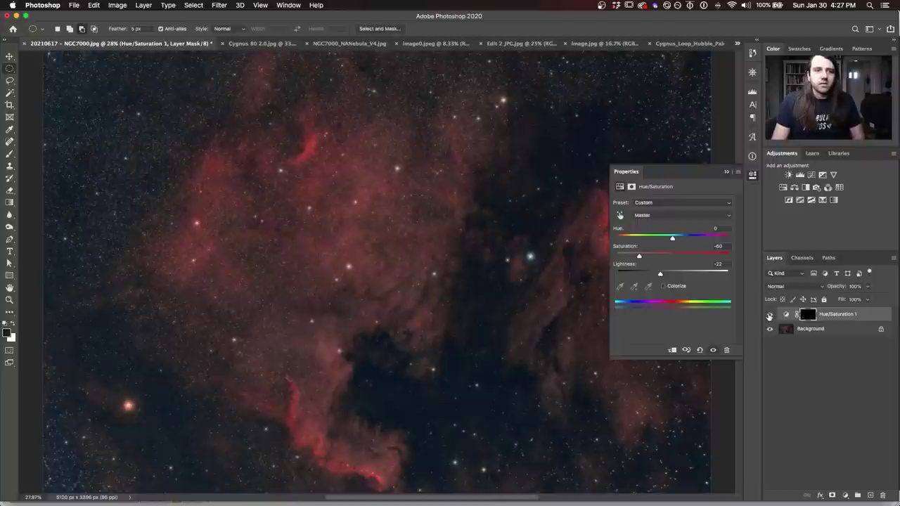
{"action": "left_click", "coordinate": [769, 316]}
{"action": "left_click", "coordinate": [769, 316]}
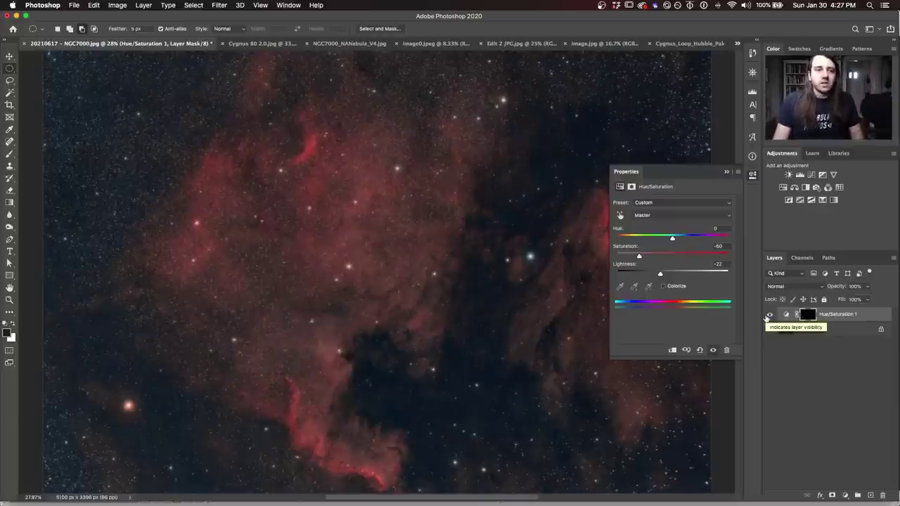
{"action": "left_click", "coordinate": [769, 316]}
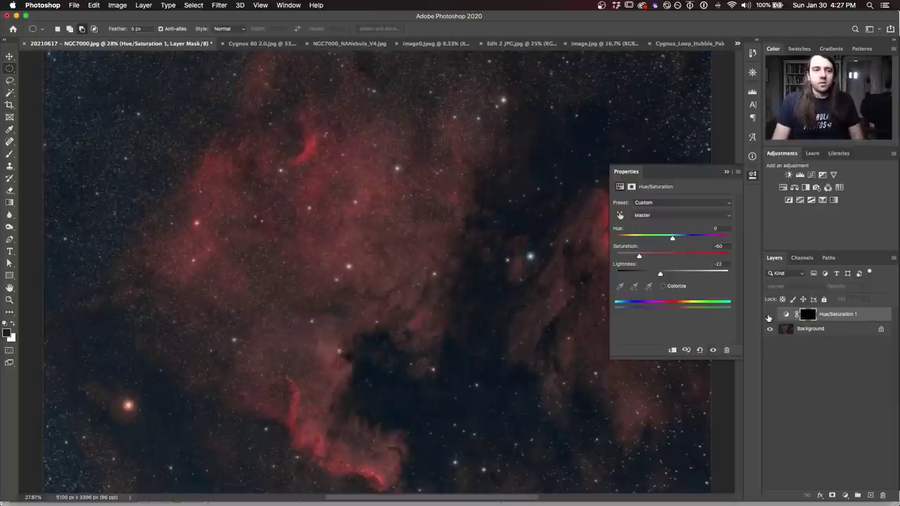
{"action": "left_click", "coordinate": [769, 316]}
{"action": "left_click", "coordinate": [769, 316]}
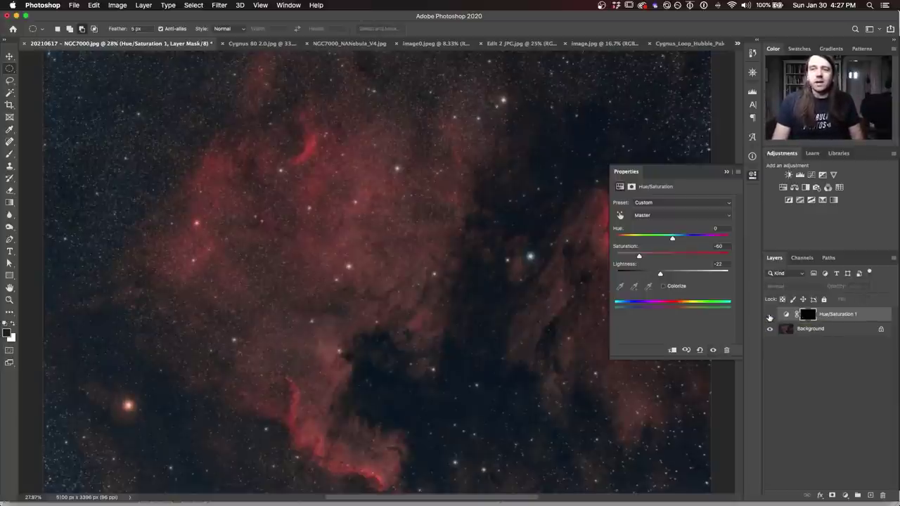
{"action": "left_click", "coordinate": [769, 316]}
{"action": "left_click", "coordinate": [769, 317]}
{"action": "left_click", "coordinate": [769, 317]}
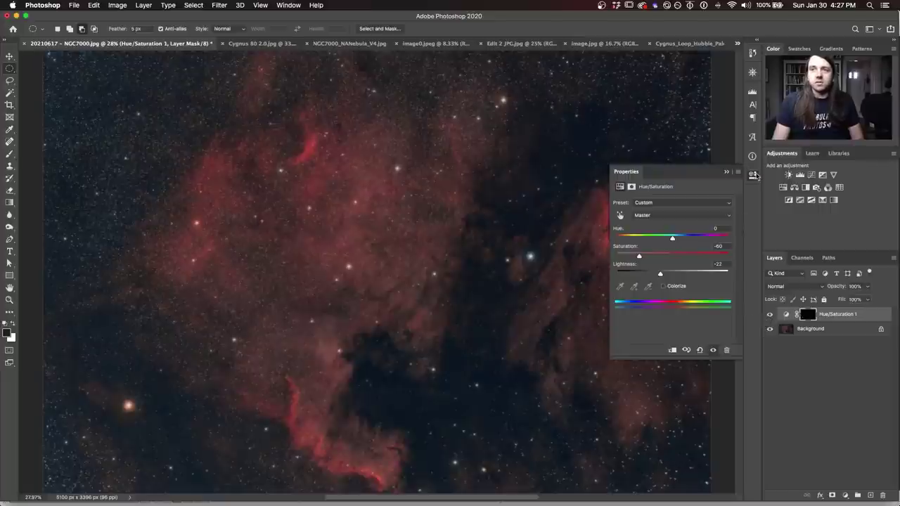
{"action": "left_click", "coordinate": [752, 175]}
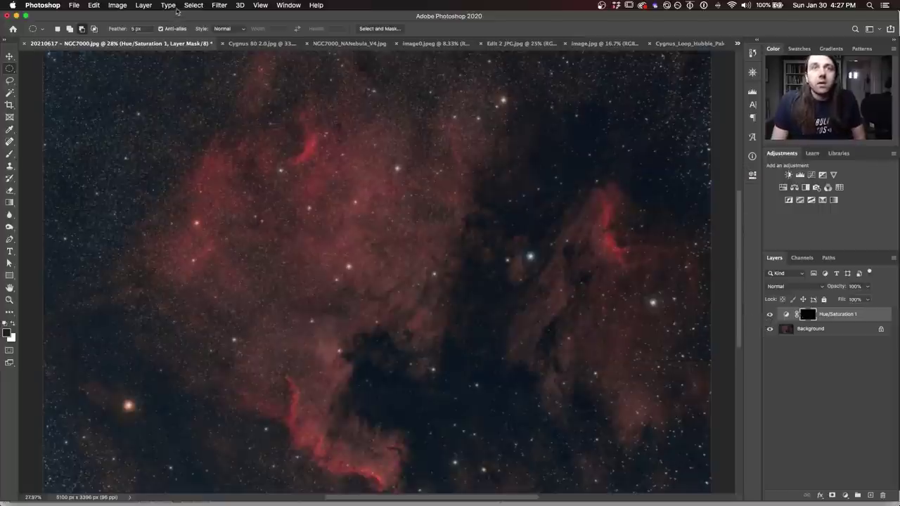
Review Cygnus 80 2.0.jpg, NGC7000_NANebula_V4.jpg and image0.jpeg one after another
{"action": "left_click", "coordinate": [257, 44]}
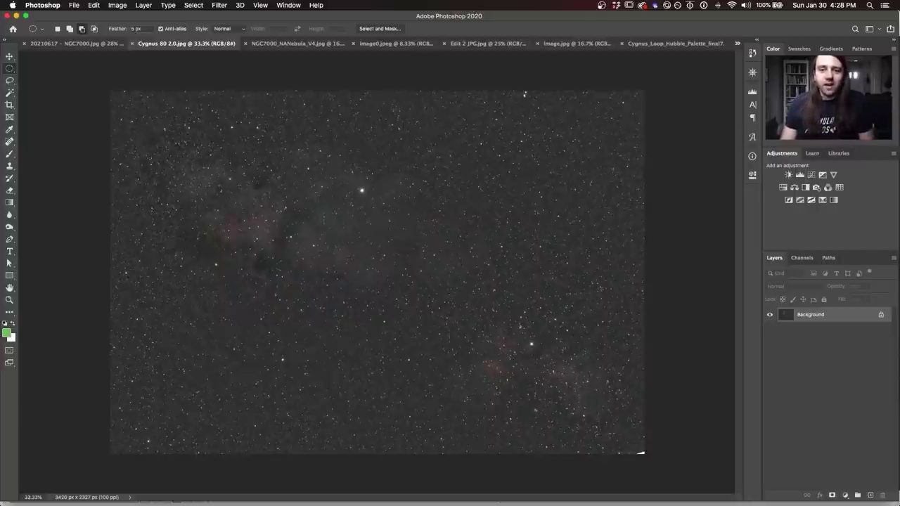
{"action": "left_click", "coordinate": [283, 45]}
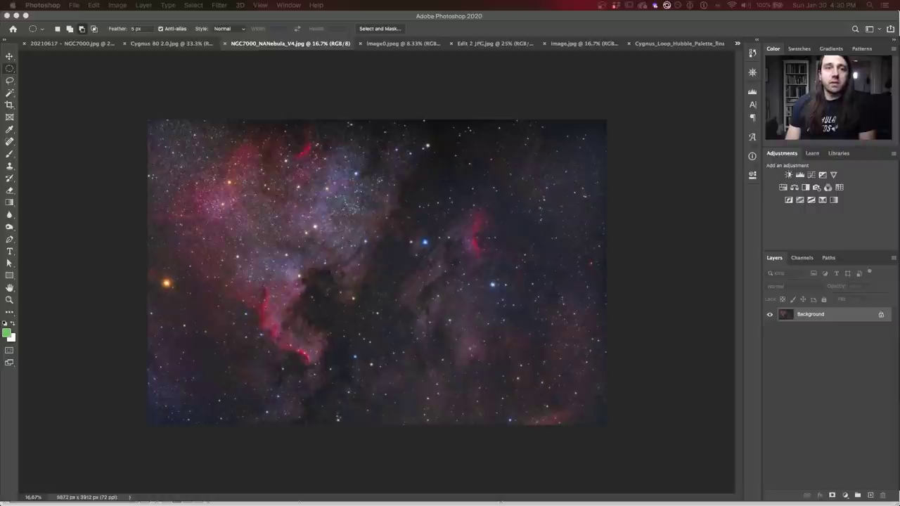
{"action": "left_click", "coordinate": [405, 45]}
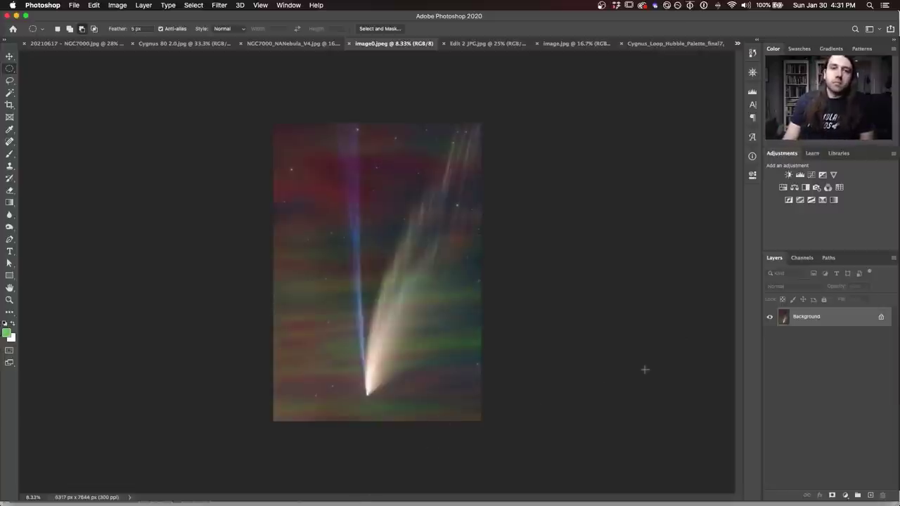
Apply the Camera Raw filter to Edit 2 JPG.jpg with Defringe Purple Hue 30/100 and Purple Amount 6
{"action": "left_click", "coordinate": [483, 43]}
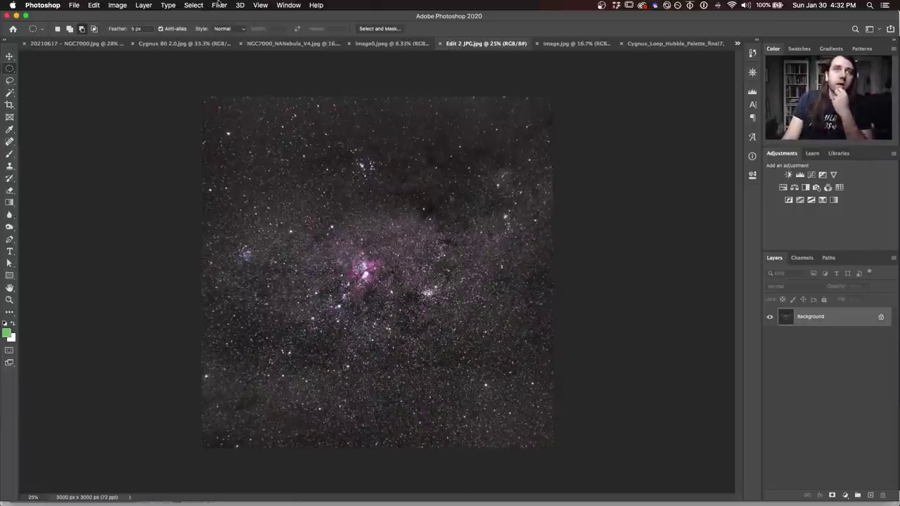
{"action": "left_click", "coordinate": [219, 4]}
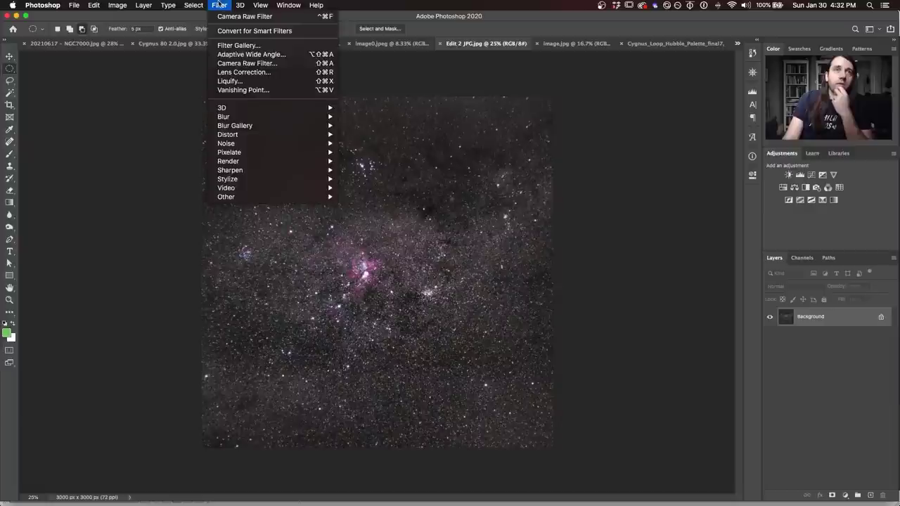
{"action": "left_click", "coordinate": [244, 68]}
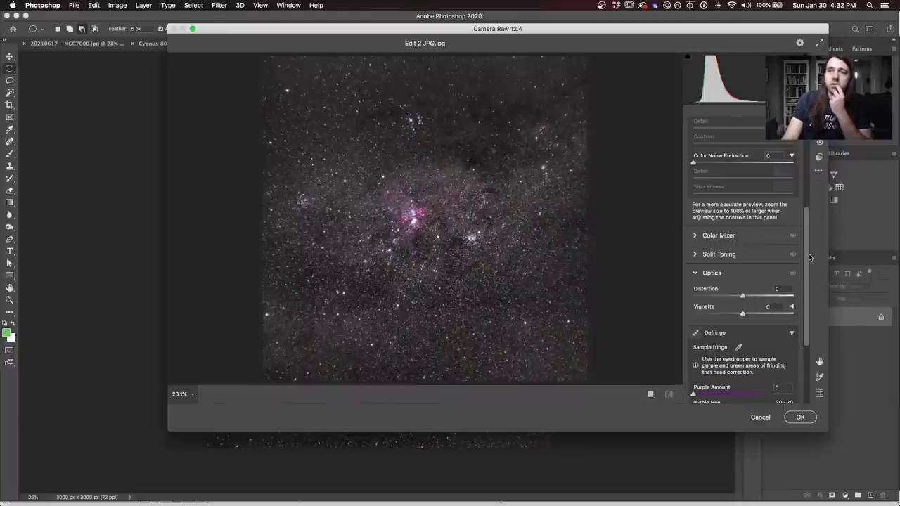
{"action": "scroll", "coordinate": [773, 343], "scroll_direction": "down", "scroll_amount": 3}
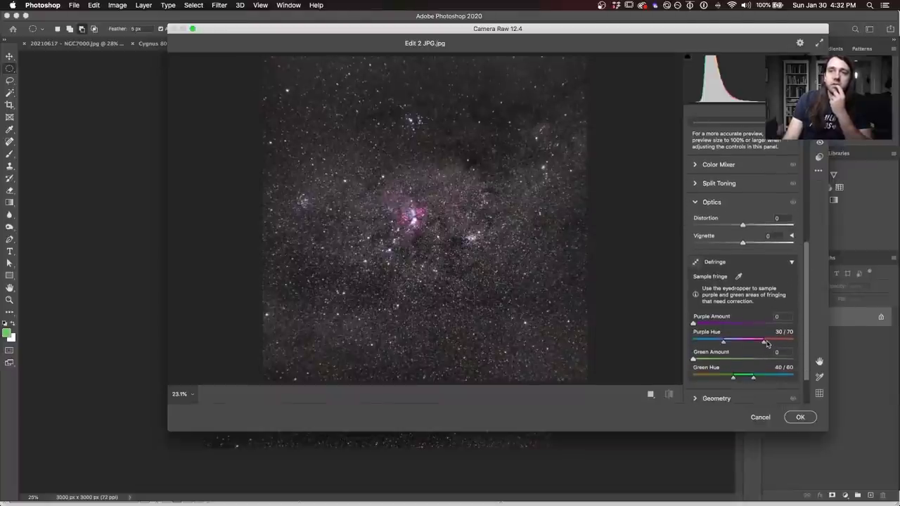
{"action": "left_click_drag", "start_coordinate": [764, 343], "coordinate": [796, 343]}
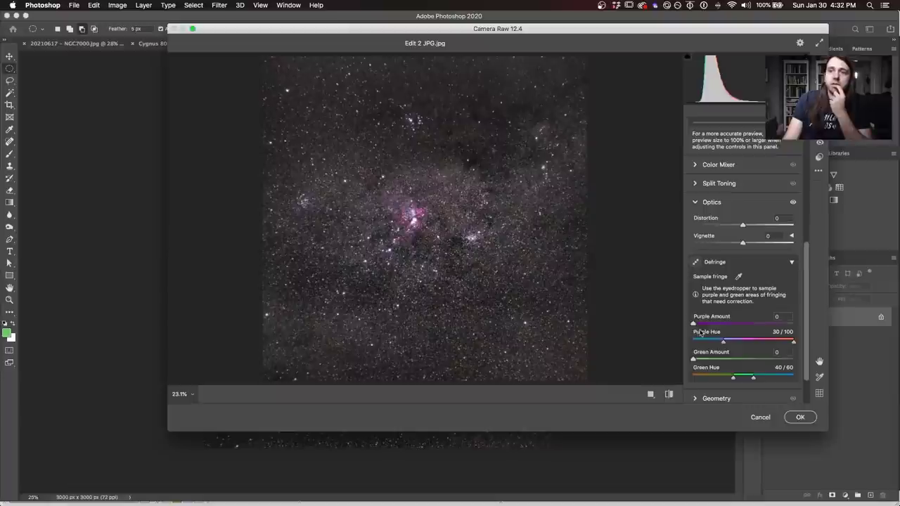
{"action": "left_click_drag", "start_coordinate": [694, 323], "coordinate": [720, 324]}
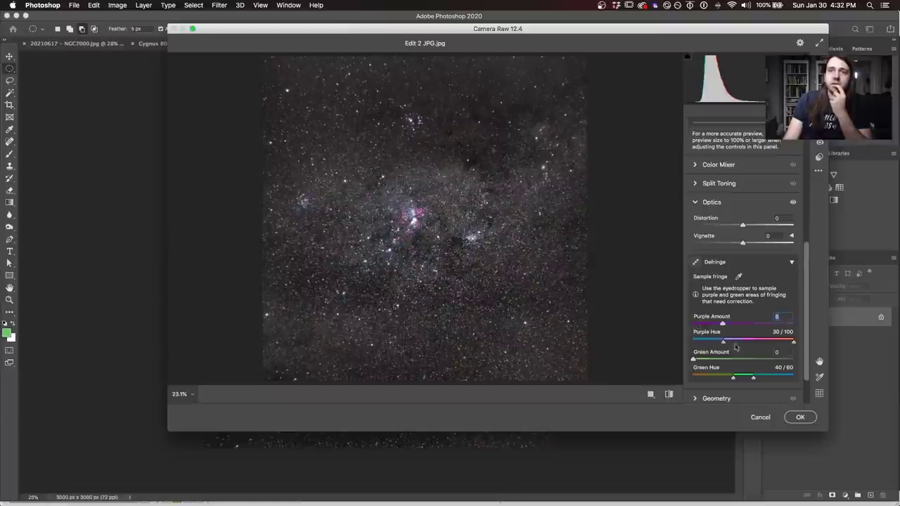
{"action": "left_click", "coordinate": [800, 416]}
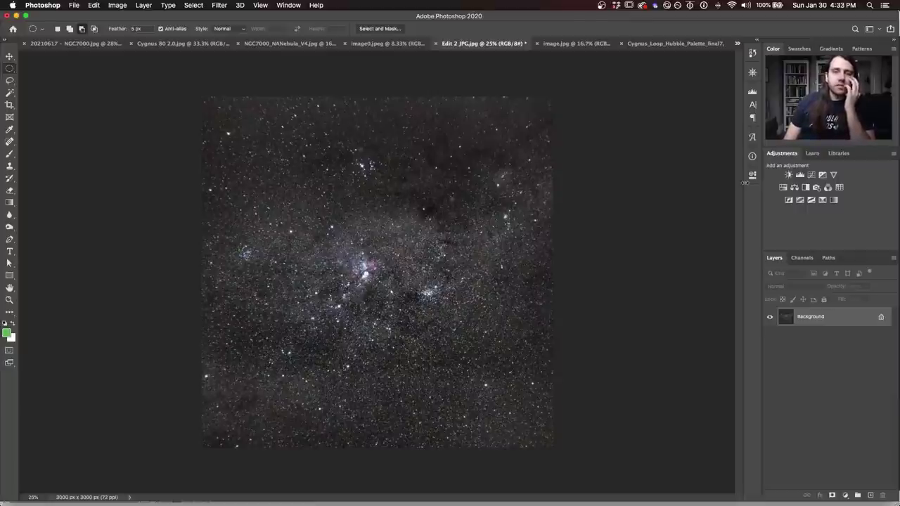
Compare Edit 2 JPG.jpg before and after the defringing, leaving the filtered version in place
{"action": "key", "text": "super+shift+u"}
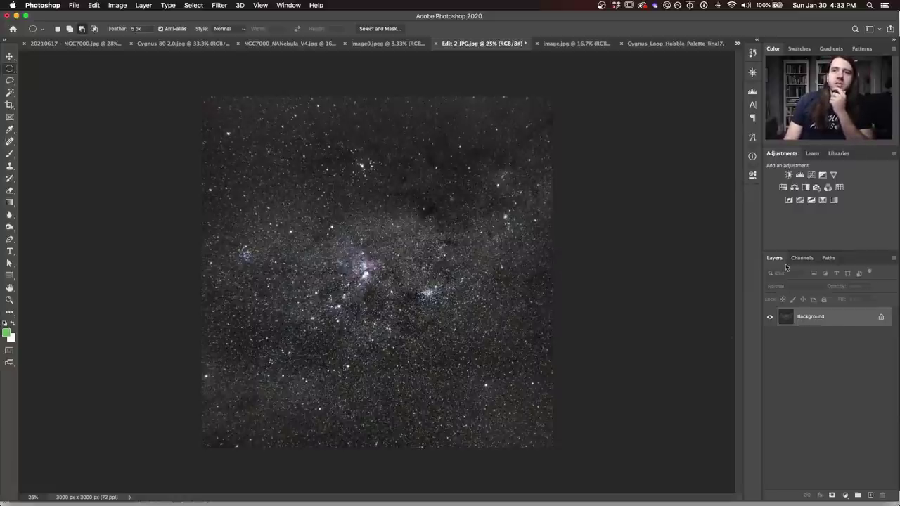
{"action": "key", "text": "super+z"}
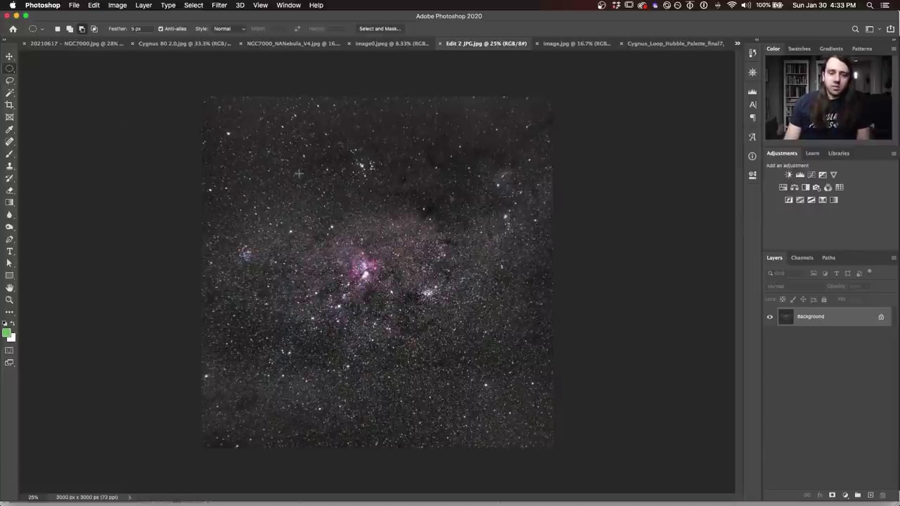
{"action": "key", "text": "super+shift+z"}
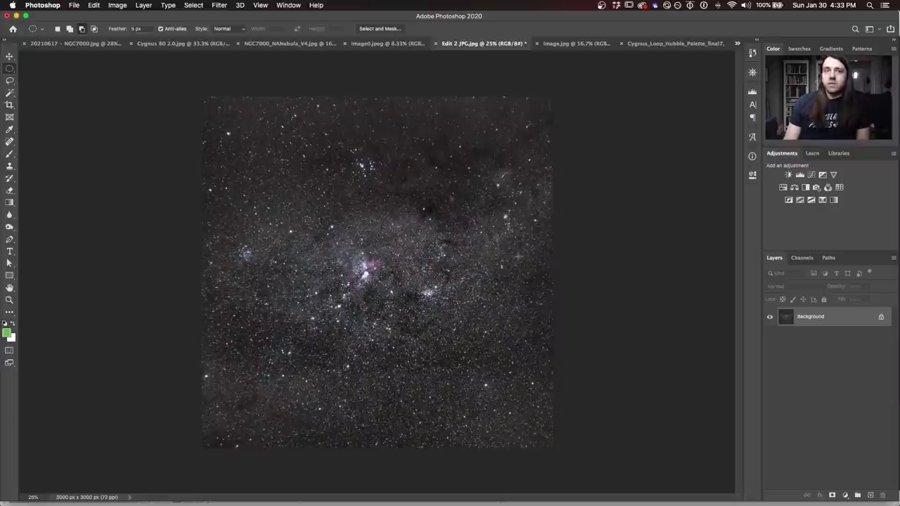
Add a Hue/Saturation adjustment with Saturation +32 over the defringed star field and put its settings away
{"action": "left_click", "coordinate": [785, 189]}
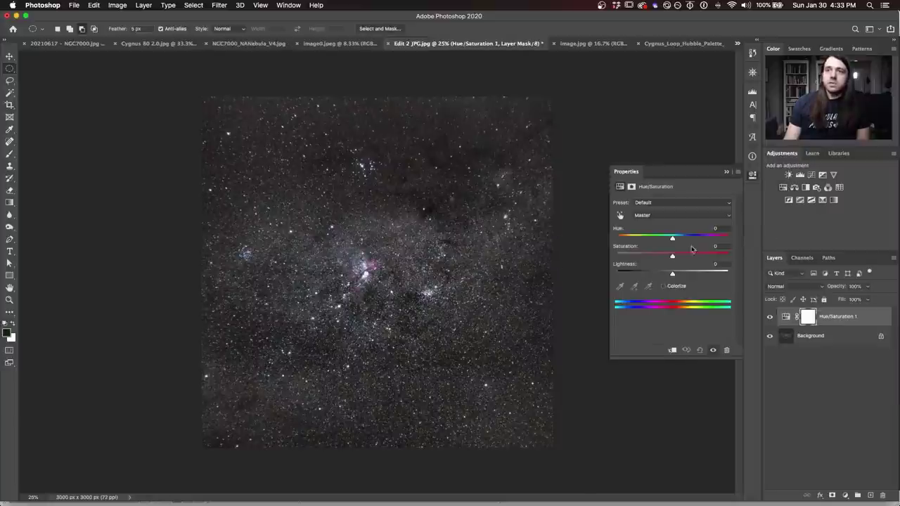
{"action": "left_click_drag", "start_coordinate": [673, 255], "coordinate": [691, 258]}
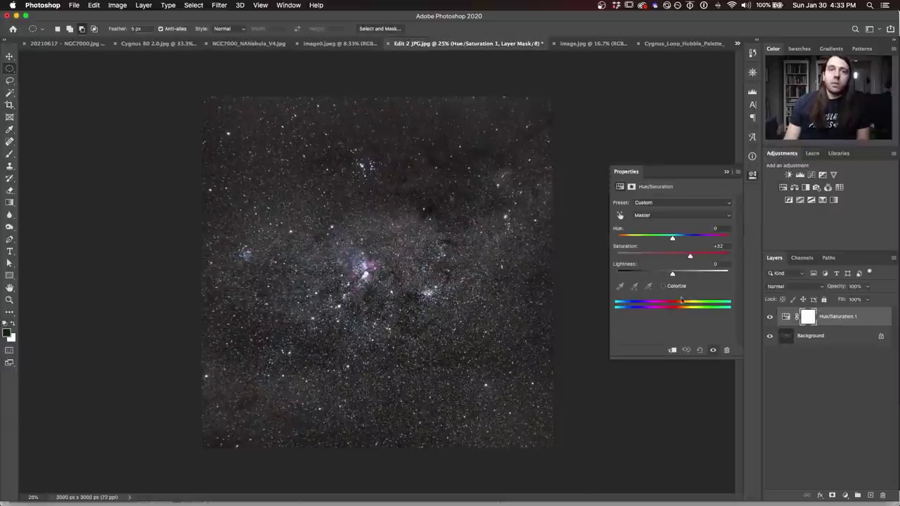
{"action": "left_click", "coordinate": [752, 177]}
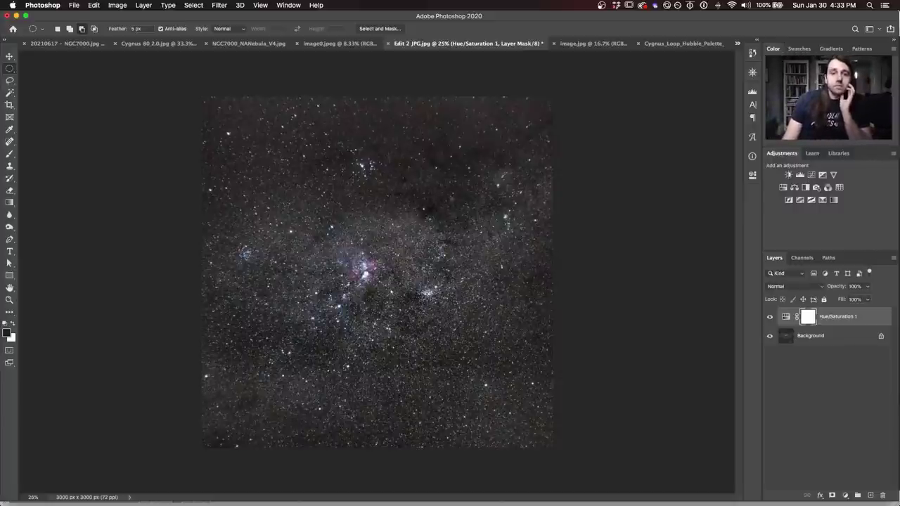
In image.jpg, copy the entire Blue channel into a new layer above the Background and set its blend mode to Screen
{"action": "left_click", "coordinate": [591, 43]}
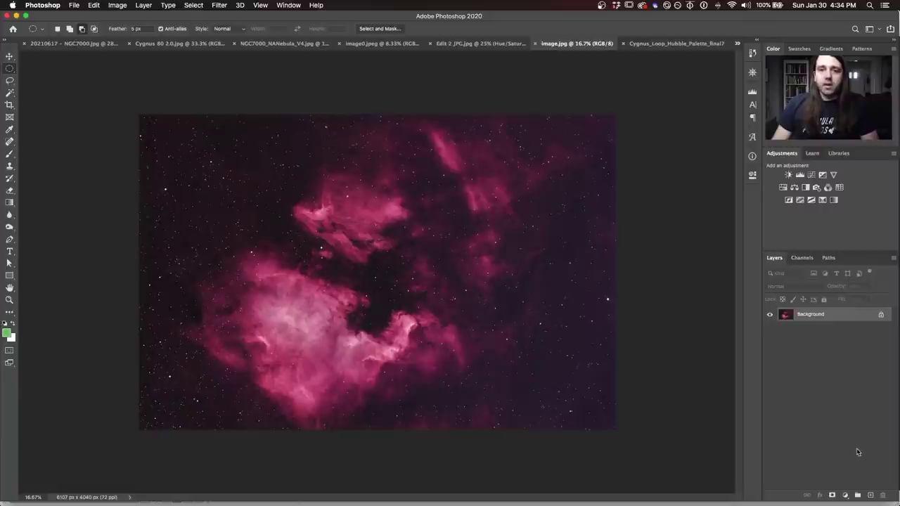
{"action": "left_click", "coordinate": [801, 257]}
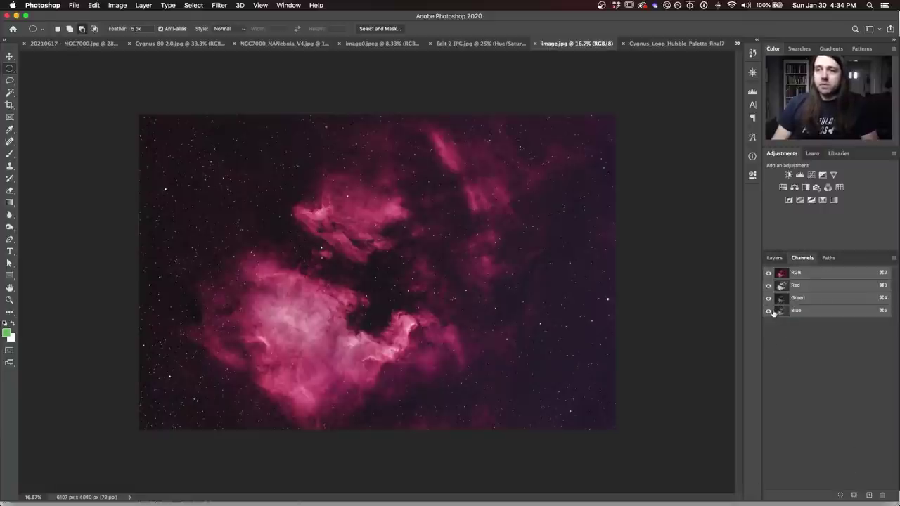
{"action": "left_click", "coordinate": [807, 312]}
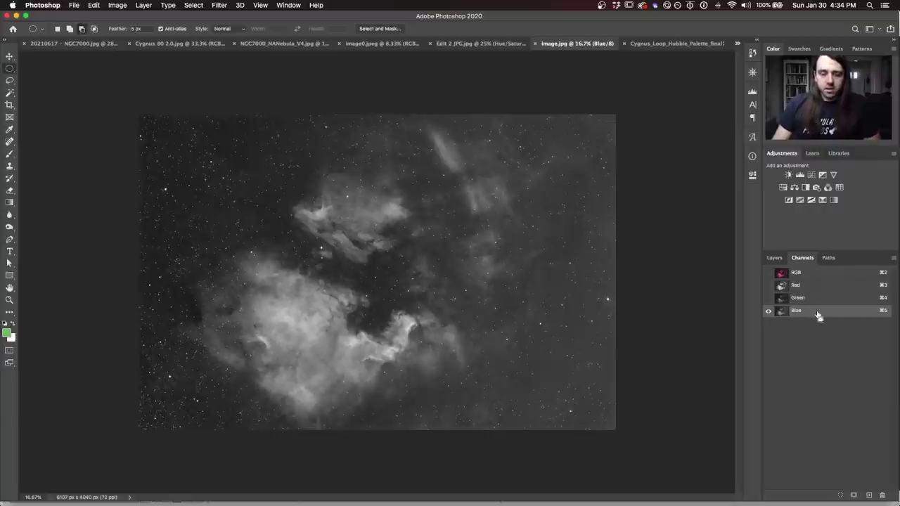
{"action": "key", "text": "super+a"}
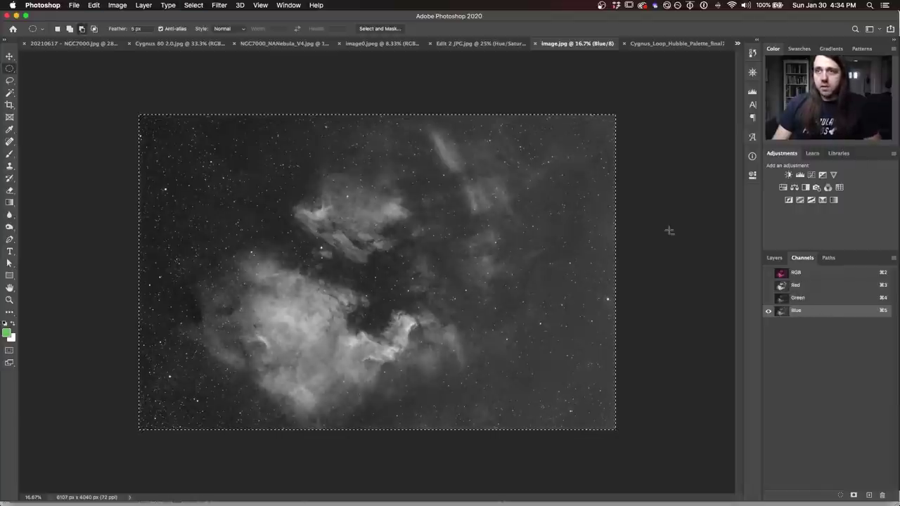
{"action": "left_click", "coordinate": [790, 272]}
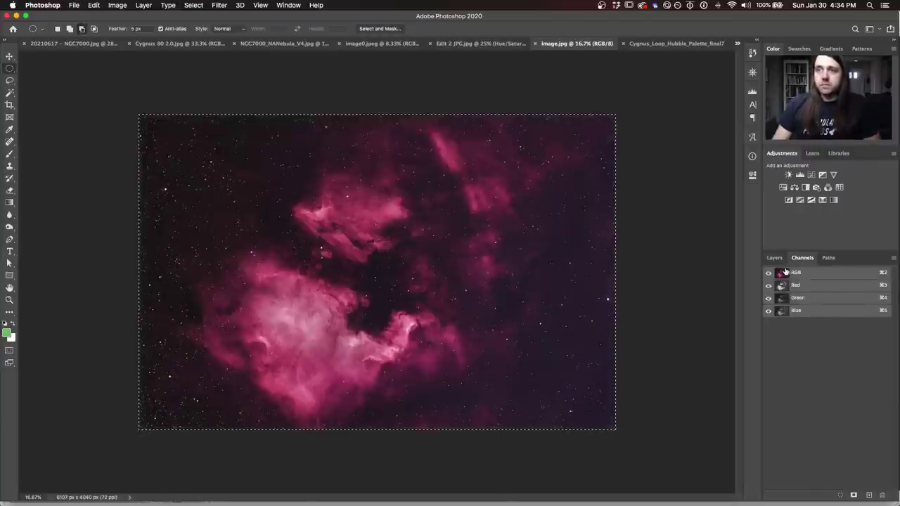
{"action": "left_click", "coordinate": [774, 257]}
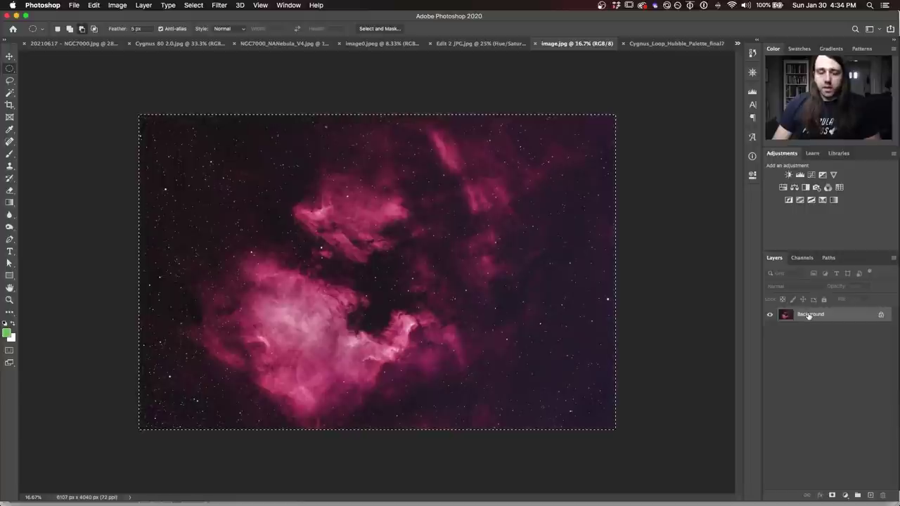
{"action": "key", "text": "super+v"}
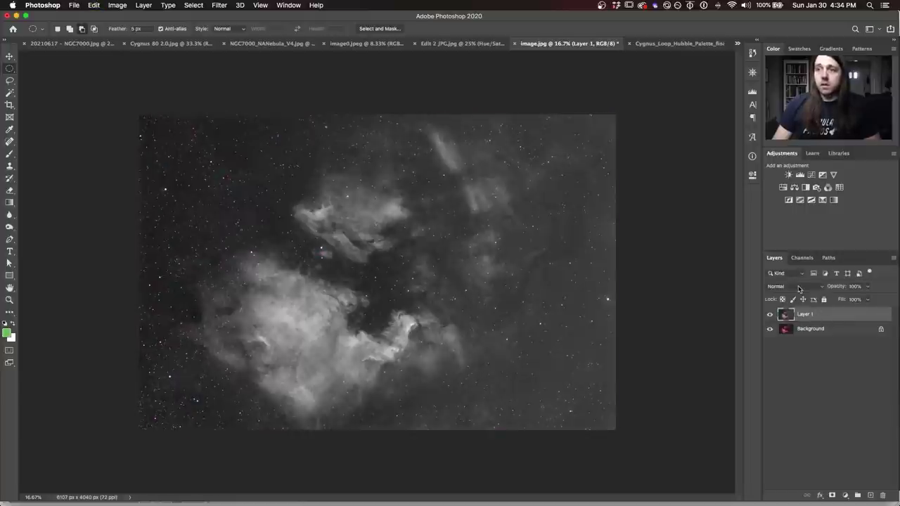
{"action": "left_click", "coordinate": [796, 287]}
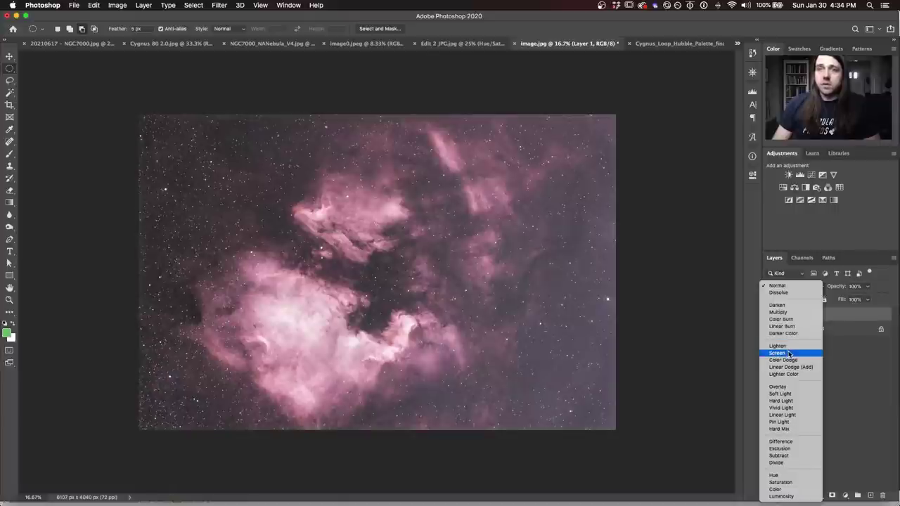
{"action": "left_click", "coordinate": [788, 353]}
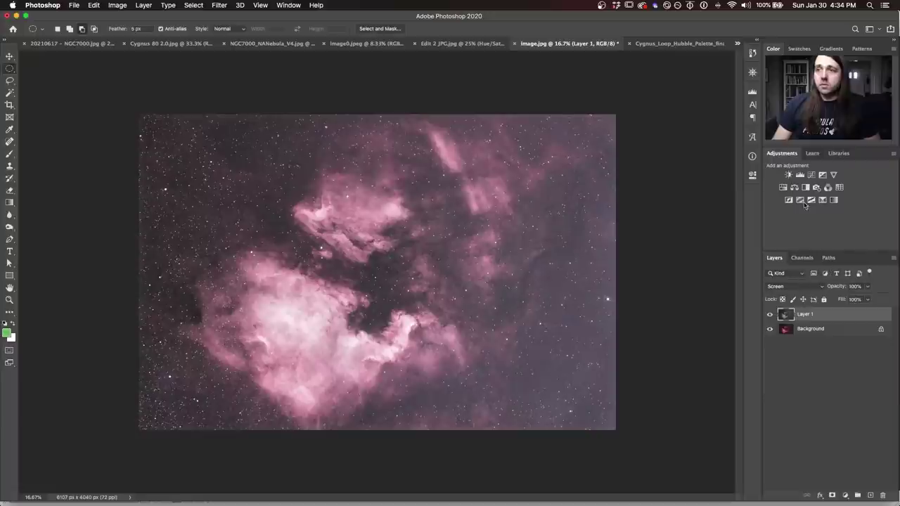
Clip a Hue/Saturation adjustment to the blue-channel layer, colorized with Hue 221, Saturation 25 and Lightness about -60
{"action": "left_click", "coordinate": [782, 188]}
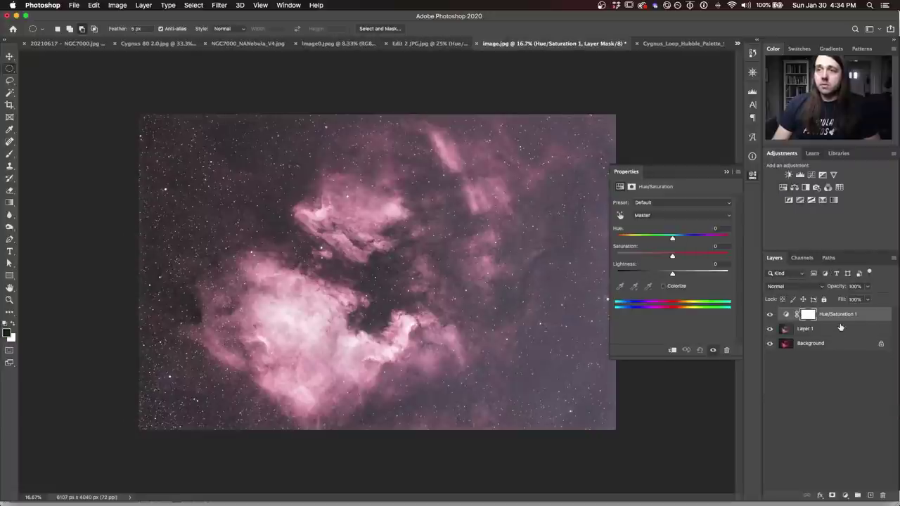
{"action": "left_click", "coordinate": [672, 349]}
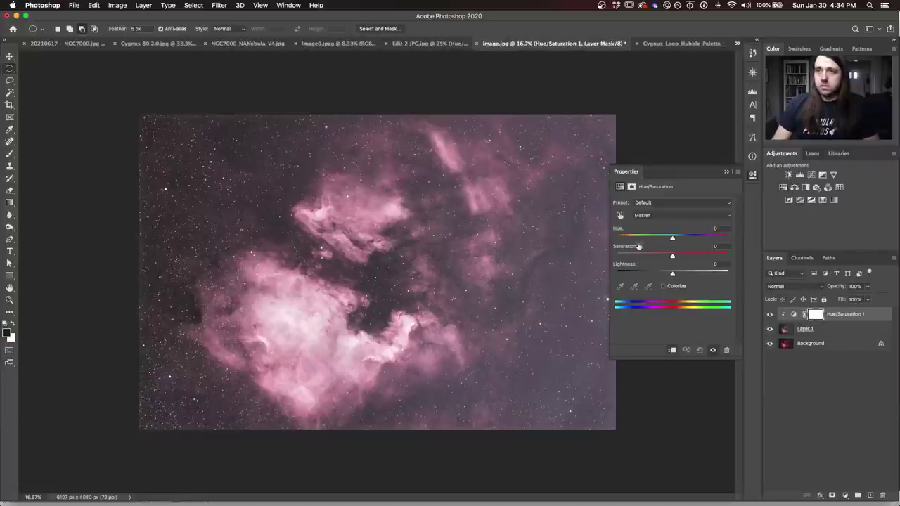
{"action": "left_click", "coordinate": [671, 286]}
{"action": "left_click", "coordinate": [687, 237]}
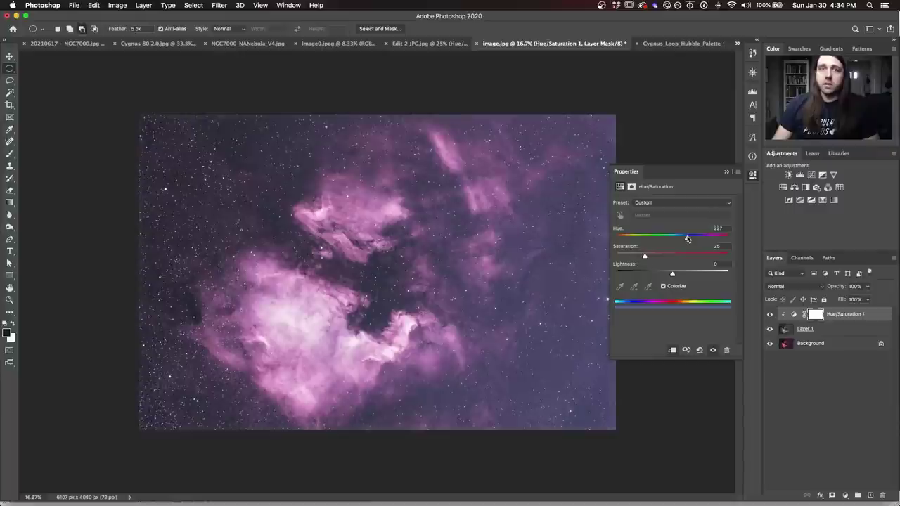
{"action": "mouse_move", "coordinate": [687, 239]}
{"action": "left_mouse_down"}
{"action": "mouse_move", "coordinate": [697, 239]}
{"action": "mouse_move", "coordinate": [685, 239]}
{"action": "left_mouse_up"}
{"action": "left_click_drag", "start_coordinate": [673, 274], "coordinate": [639, 275]}
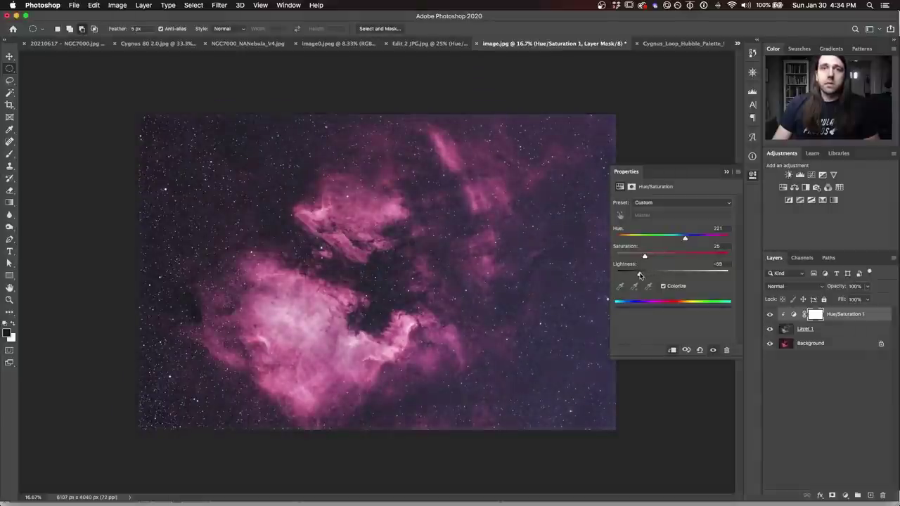
{"action": "left_click", "coordinate": [751, 176]}
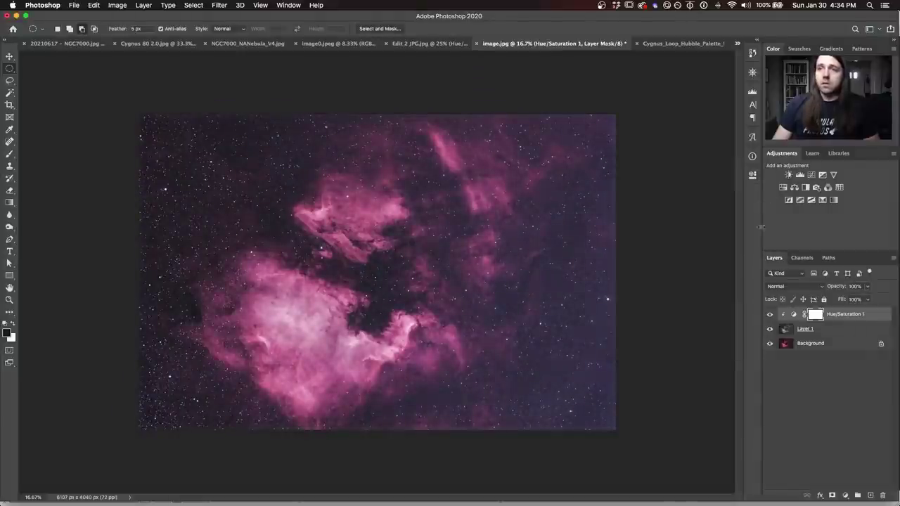
Compare image.jpg with and without the colorized blue-channel layer, and switch to the Cygnus Loop Hubble palette image
{"action": "left_click", "coordinate": [769, 343]}
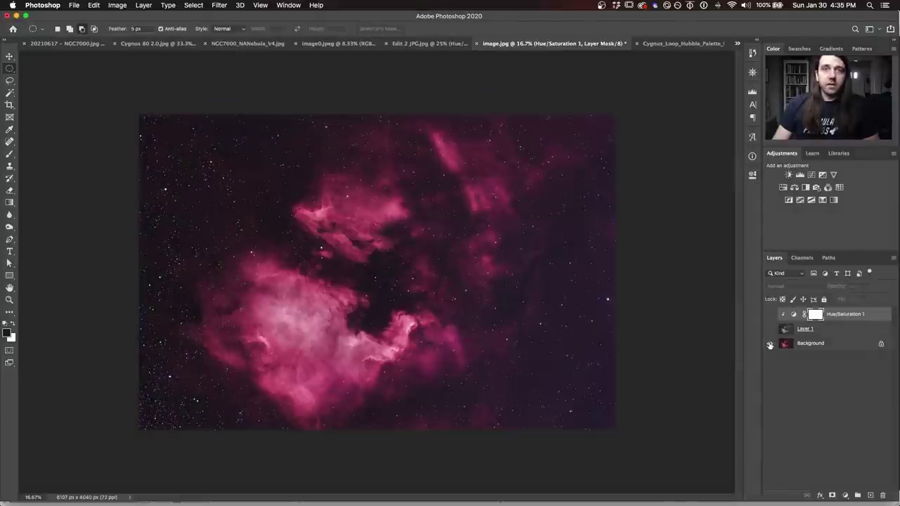
{"action": "left_click", "coordinate": [770, 343]}
{"action": "left_click", "coordinate": [770, 343]}
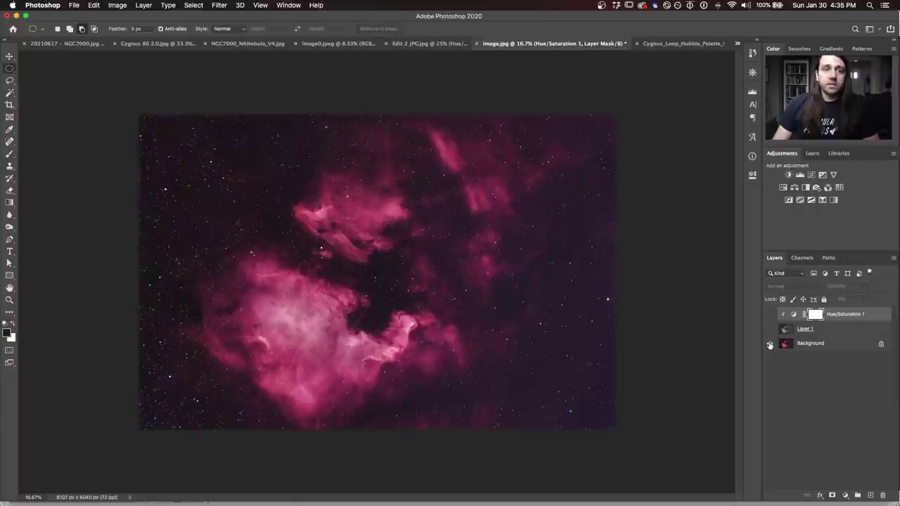
{"action": "left_click", "coordinate": [769, 343]}
{"action": "left_click", "coordinate": [770, 343]}
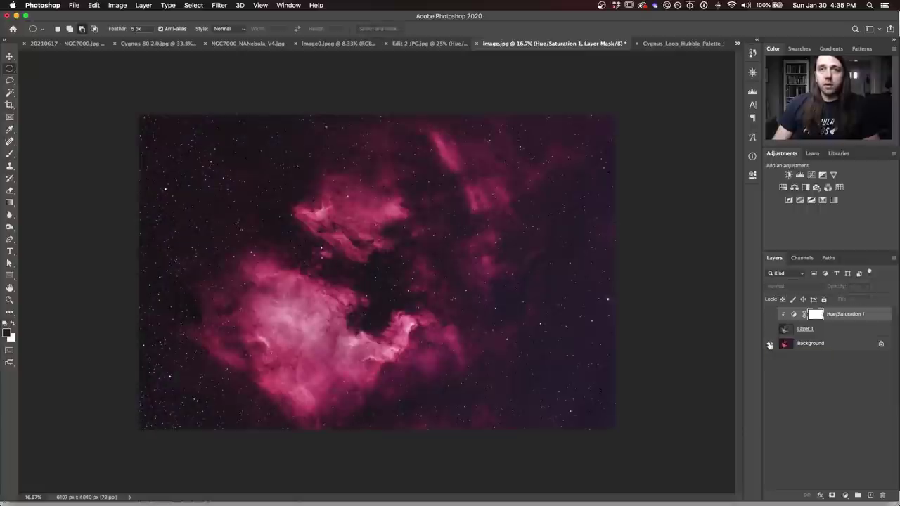
{"action": "left_click", "coordinate": [769, 343]}
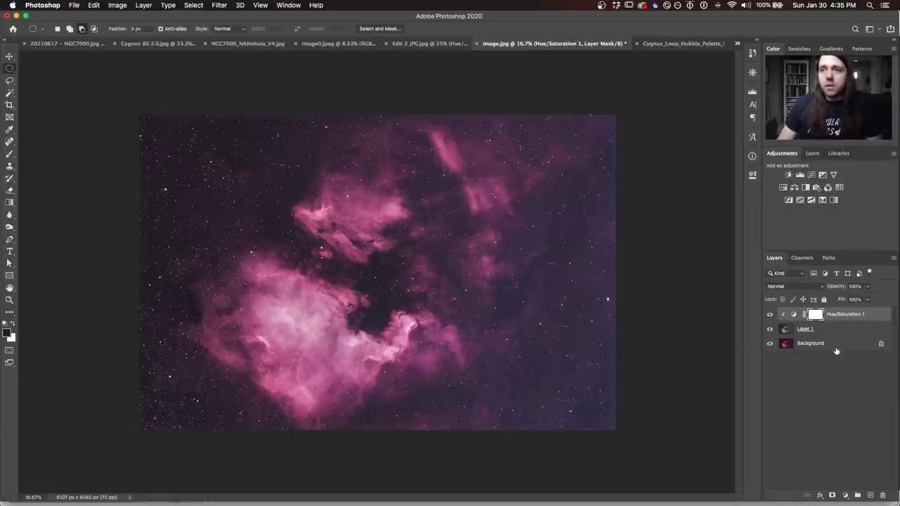
{"action": "left_click", "coordinate": [770, 345], "text": "alt"}
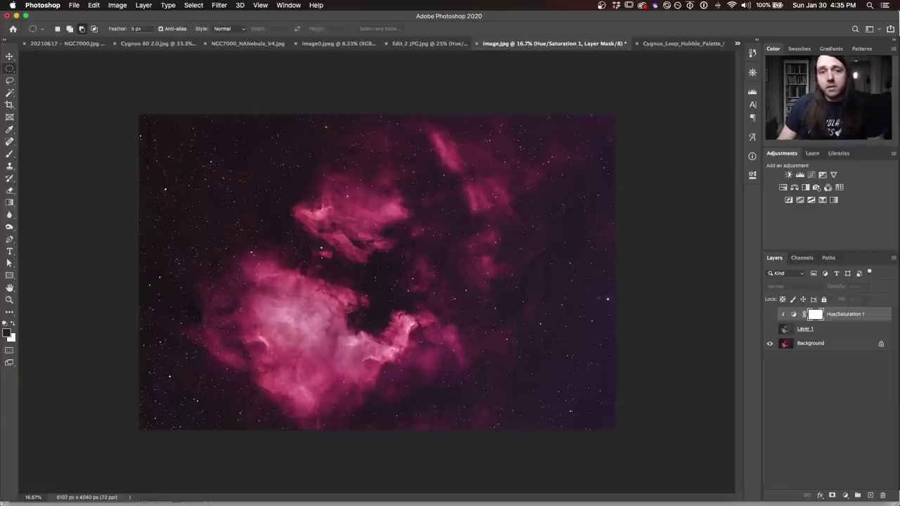
{"action": "left_click", "coordinate": [678, 44]}
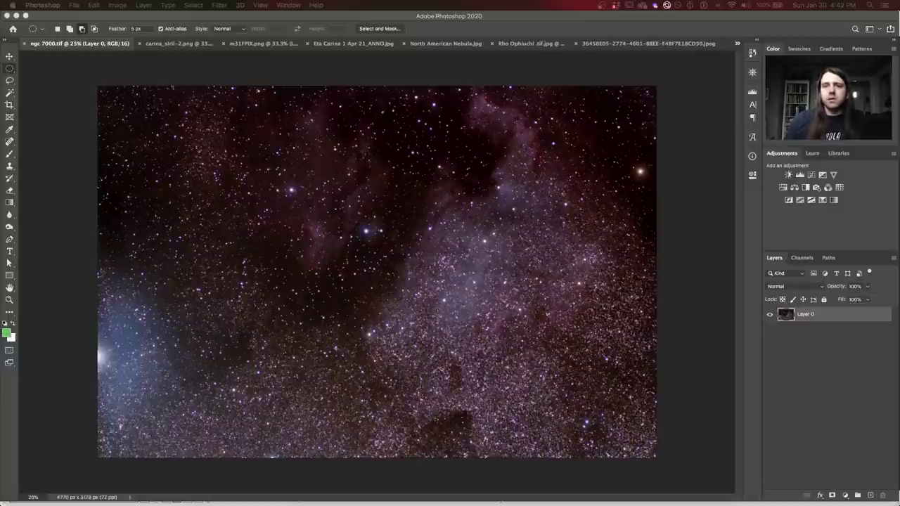
Add a Curves adjustment to ngc 7000.tif, lifting the Blue channel from Input 58 to Output 70, and put its settings away
{"action": "left_click", "coordinate": [811, 175]}
{"action": "left_click", "coordinate": [643, 215]}
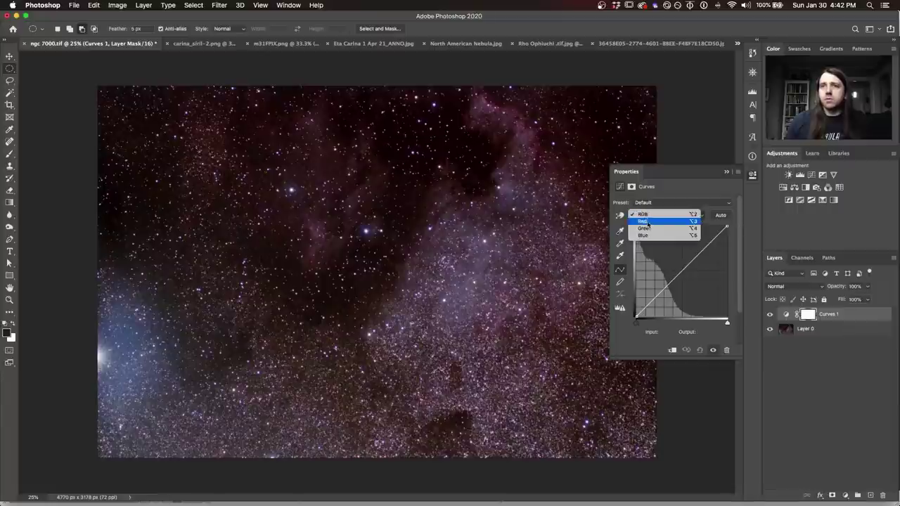
{"action": "left_click", "coordinate": [643, 235]}
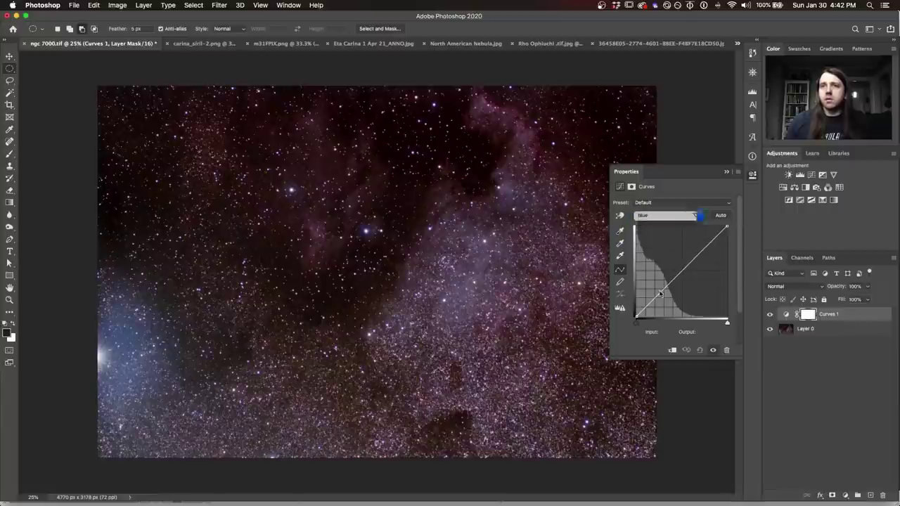
{"action": "left_click", "coordinate": [659, 293]}
{"action": "left_click_drag", "start_coordinate": [658, 292], "coordinate": [658, 290]}
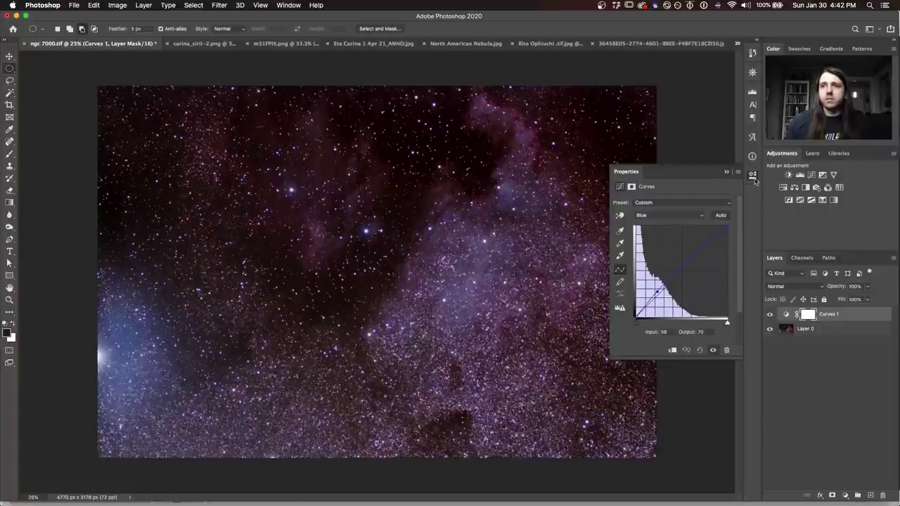
{"action": "left_click", "coordinate": [753, 175]}
Add a Hue/Saturation adjustment with Saturation +14 above the curves layer and put its settings away
{"action": "left_click", "coordinate": [783, 188]}
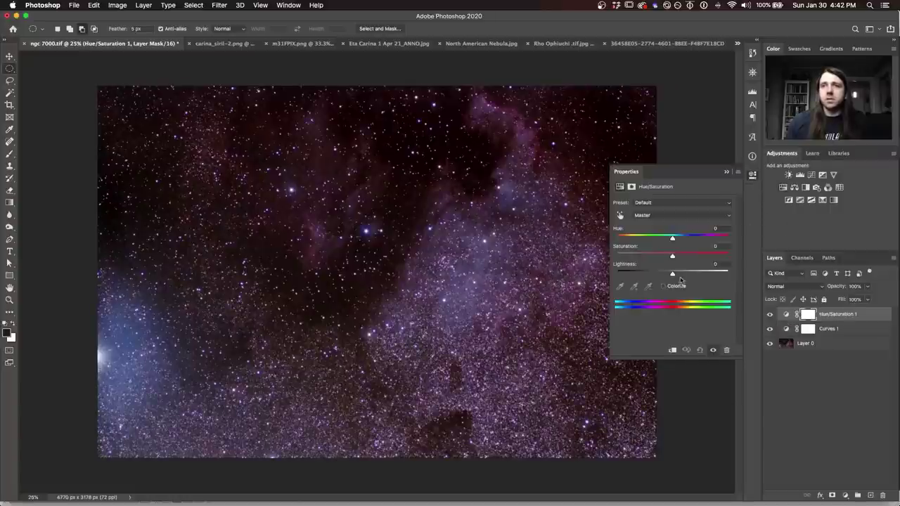
{"action": "left_click_drag", "start_coordinate": [672, 255], "coordinate": [680, 257]}
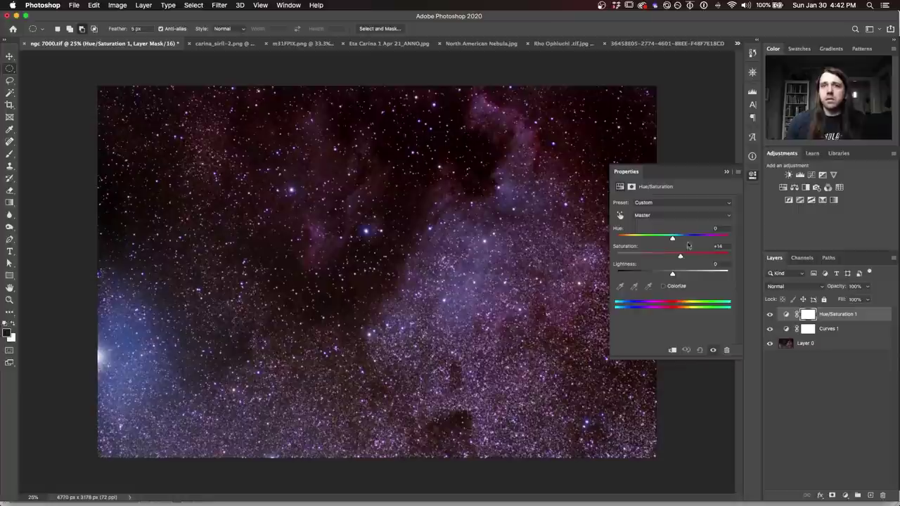
{"action": "left_click", "coordinate": [751, 177]}
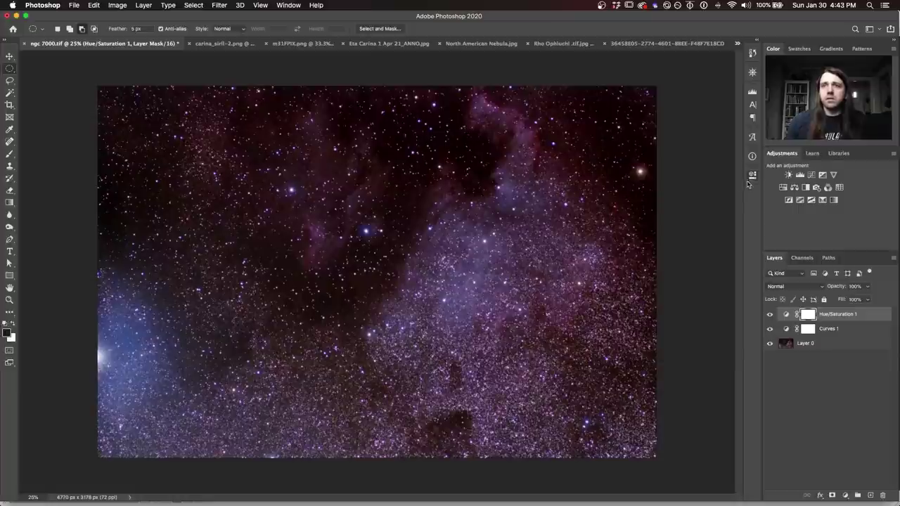
Add a Selective Color adjustment with Magenta -25% in the Magentas and reduced Cyan in the Reds
{"action": "left_click", "coordinate": [833, 200]}
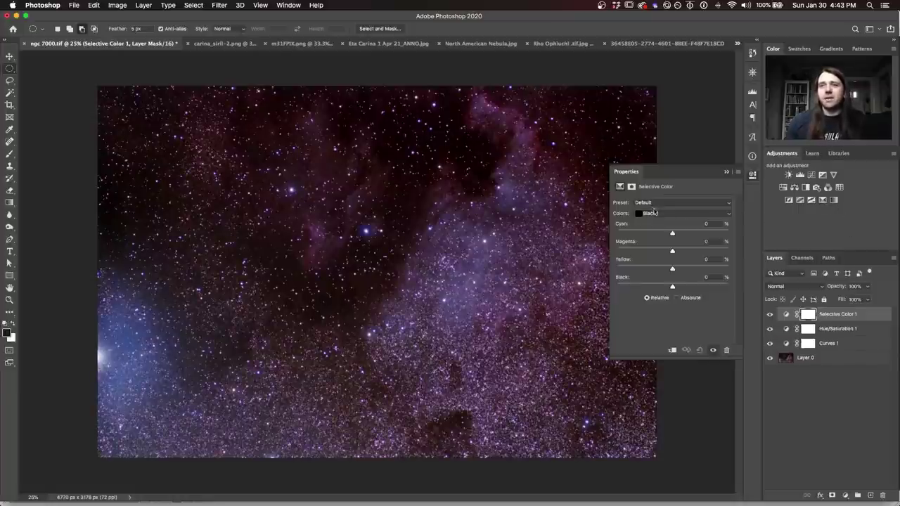
{"action": "left_click", "coordinate": [654, 213]}
{"action": "left_click", "coordinate": [659, 194]}
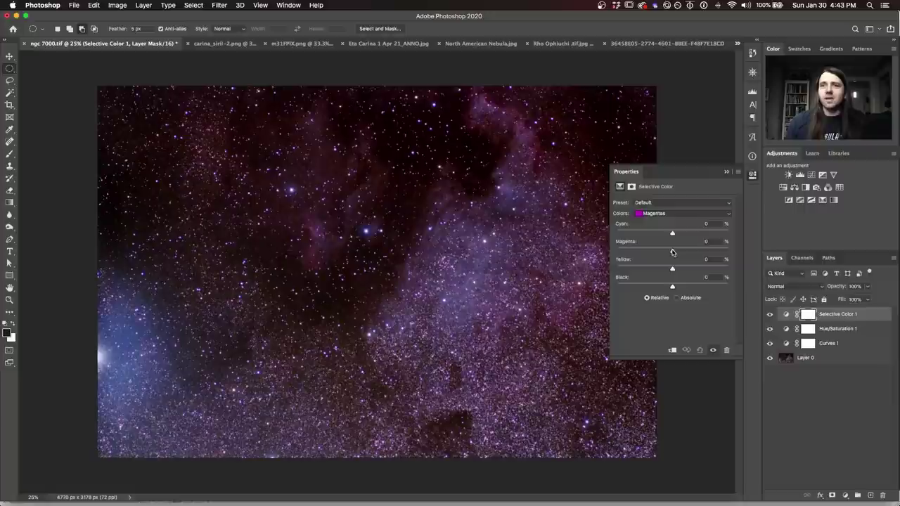
{"action": "mouse_move", "coordinate": [672, 251]}
{"action": "left_mouse_down"}
{"action": "mouse_move", "coordinate": [650, 253]}
{"action": "mouse_move", "coordinate": [659, 251]}
{"action": "left_mouse_up"}
{"action": "left_click", "coordinate": [674, 211]}
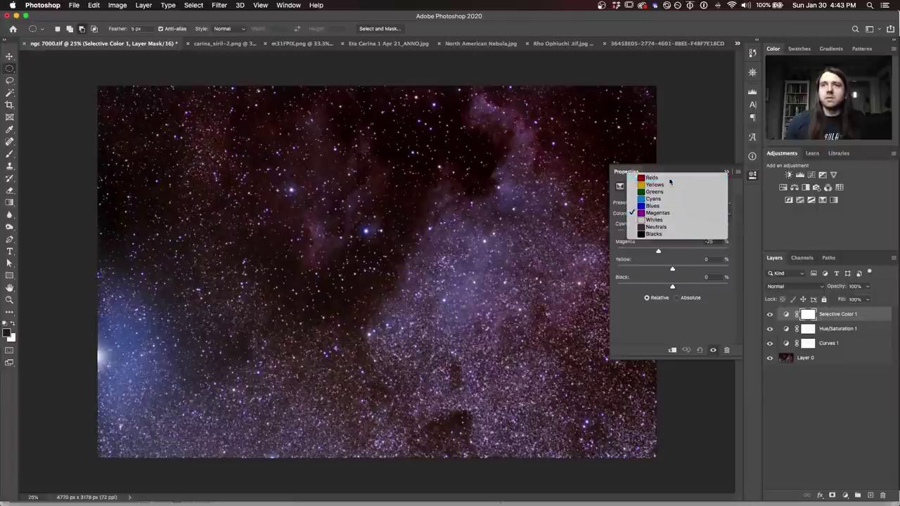
{"action": "left_click", "coordinate": [667, 179]}
{"action": "left_click_drag", "start_coordinate": [673, 234], "coordinate": [661, 234]}
{"action": "left_click", "coordinate": [752, 175]}
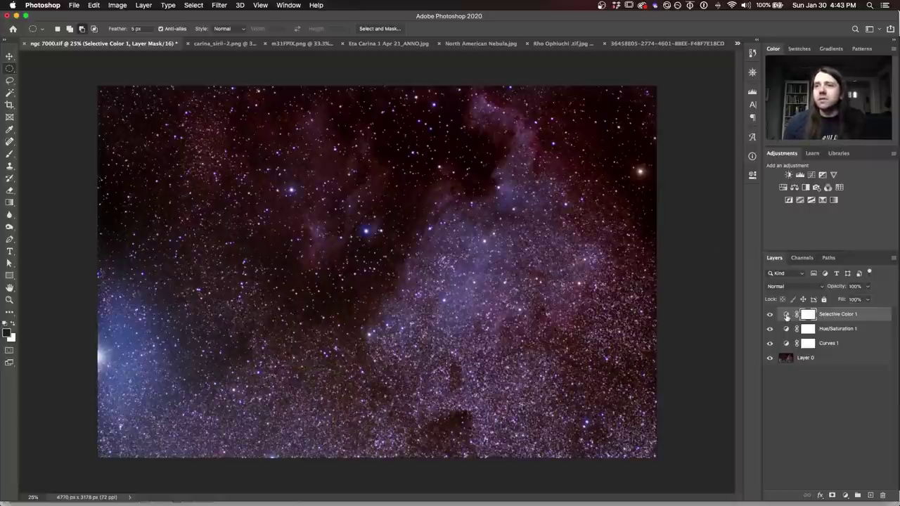
In the Selective Color adjustment, set the Blacks to Magenta -9% and Black +9%, then put the settings away
{"action": "double_click", "coordinate": [785, 314]}
{"action": "left_click", "coordinate": [658, 213]}
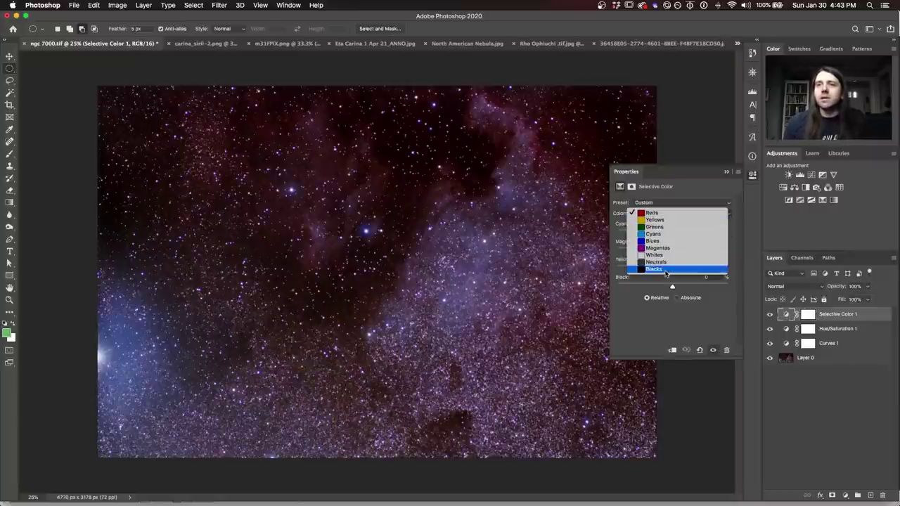
{"action": "left_click", "coordinate": [673, 249]}
{"action": "left_click_drag", "start_coordinate": [673, 252], "coordinate": [668, 253]}
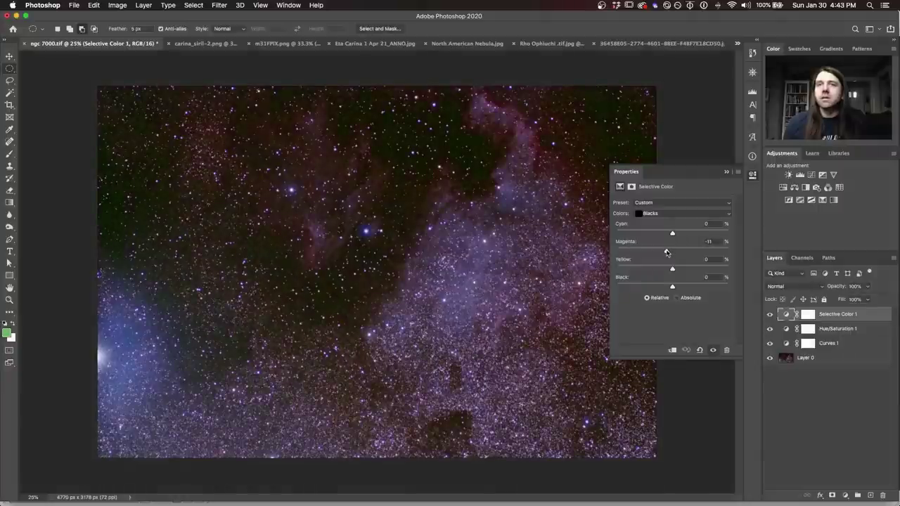
{"action": "left_click_drag", "start_coordinate": [672, 287], "coordinate": [677, 289]}
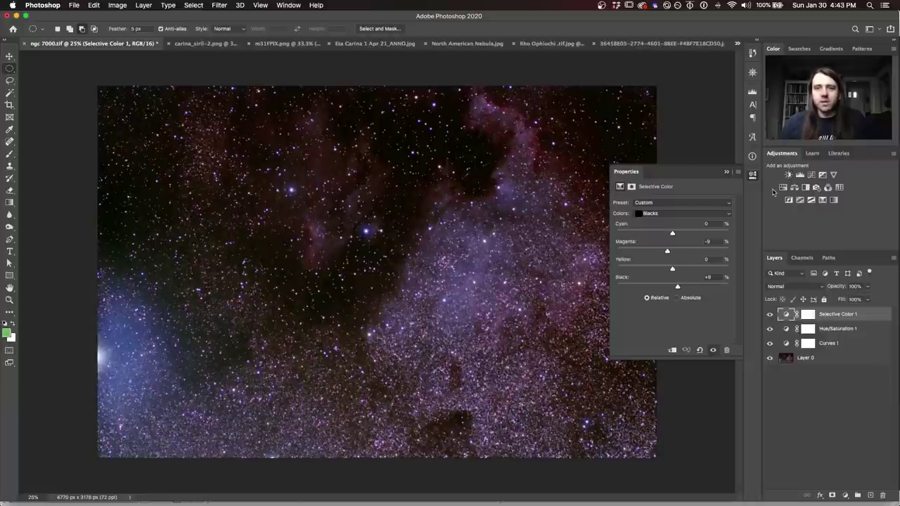
{"action": "left_click", "coordinate": [752, 174]}
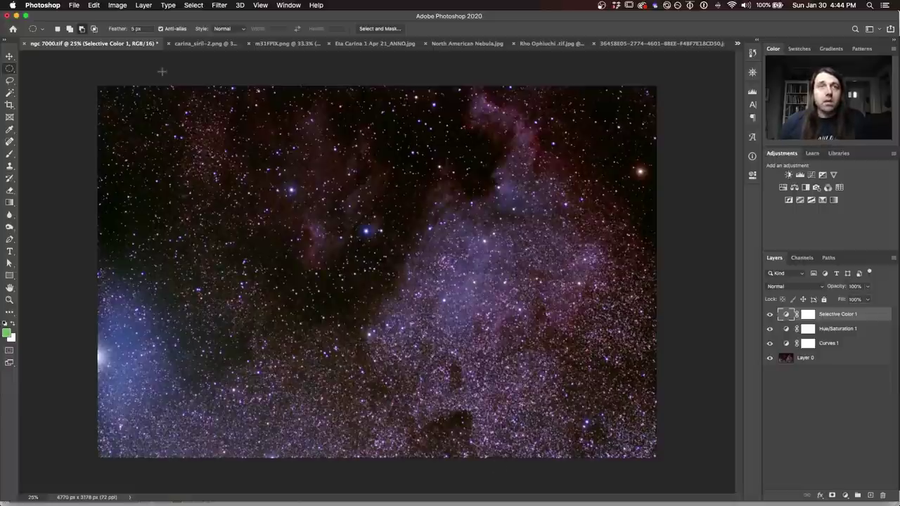
Review the images carina_siril-2.png, m31FPIX.png, Eta Carina 1 Apr 21_ANNO.jpg and North American Nebula.jpg in turn
{"action": "left_click", "coordinate": [204, 43]}
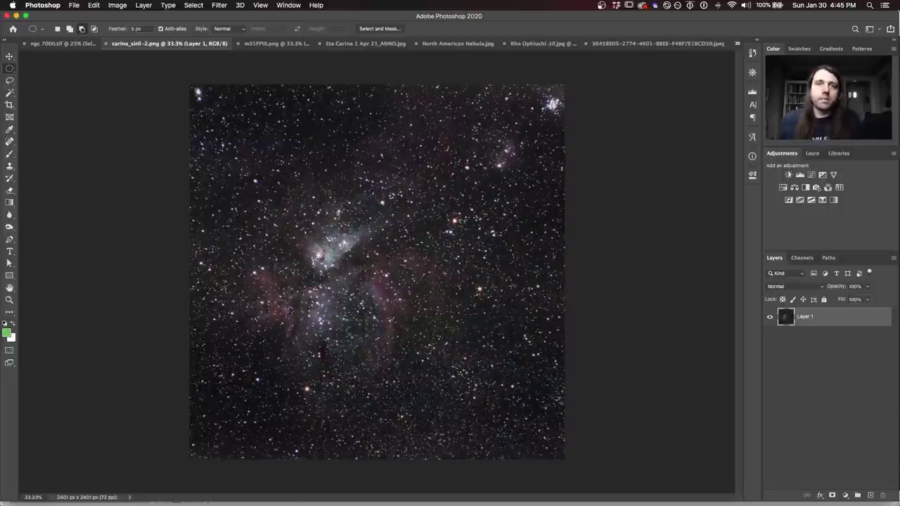
{"action": "left_click", "coordinate": [261, 43]}
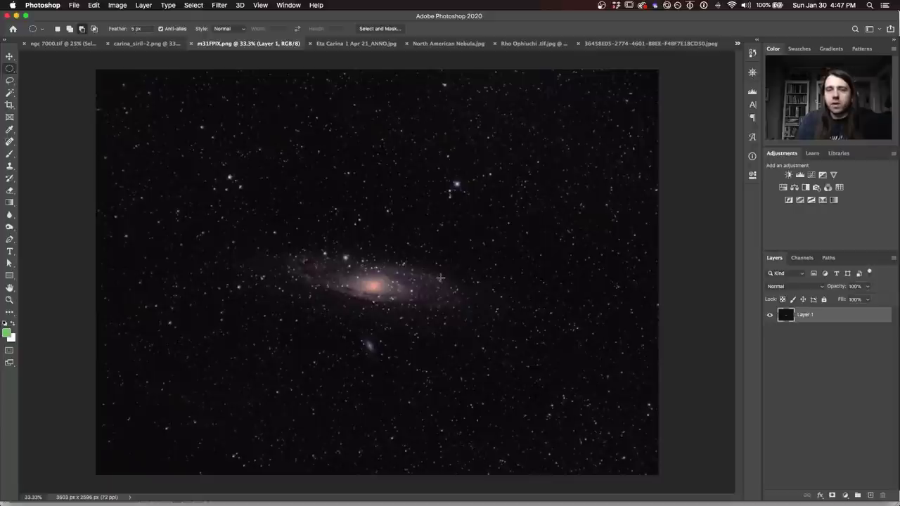
{"action": "left_click", "coordinate": [356, 43]}
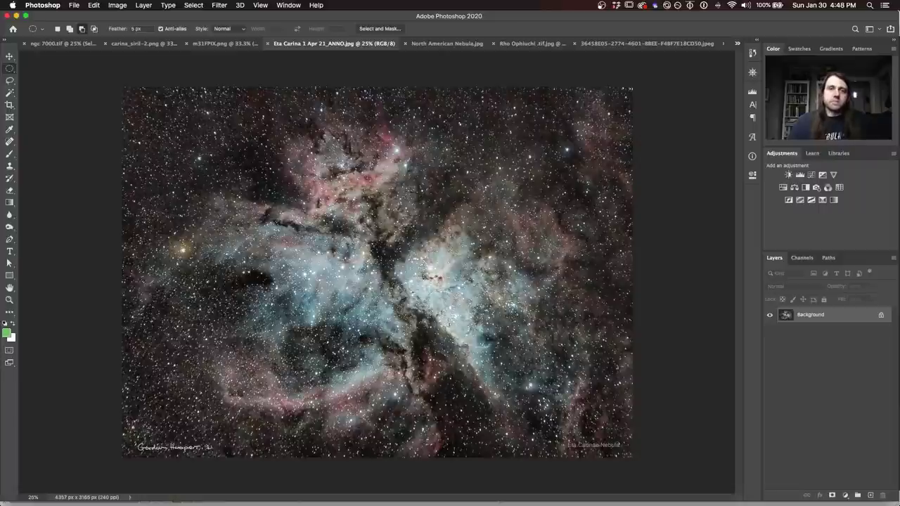
{"action": "left_click", "coordinate": [450, 44]}
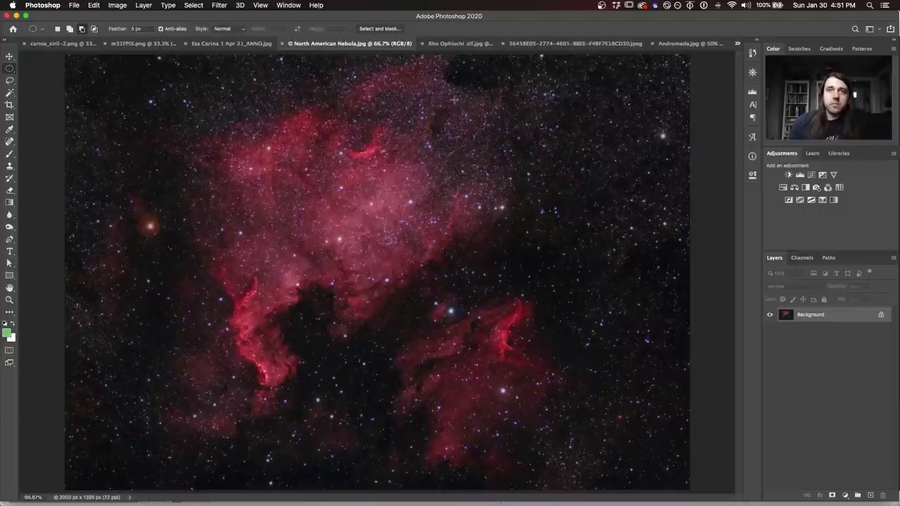
In the Rho Ophiuchi image, add a Curves adjustment that raises the black point and lowers the shadows from Input 49 to Output 24
{"action": "left_click", "coordinate": [455, 43]}
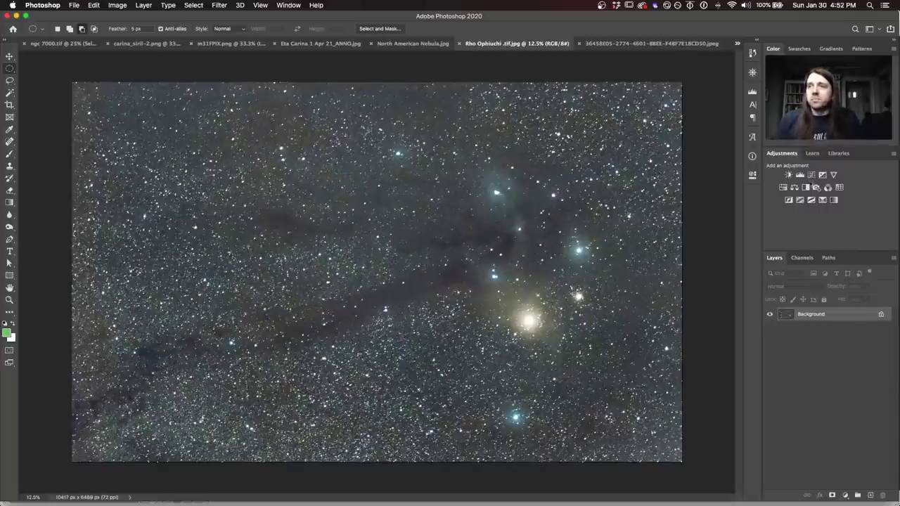
{"action": "left_click", "coordinate": [814, 175]}
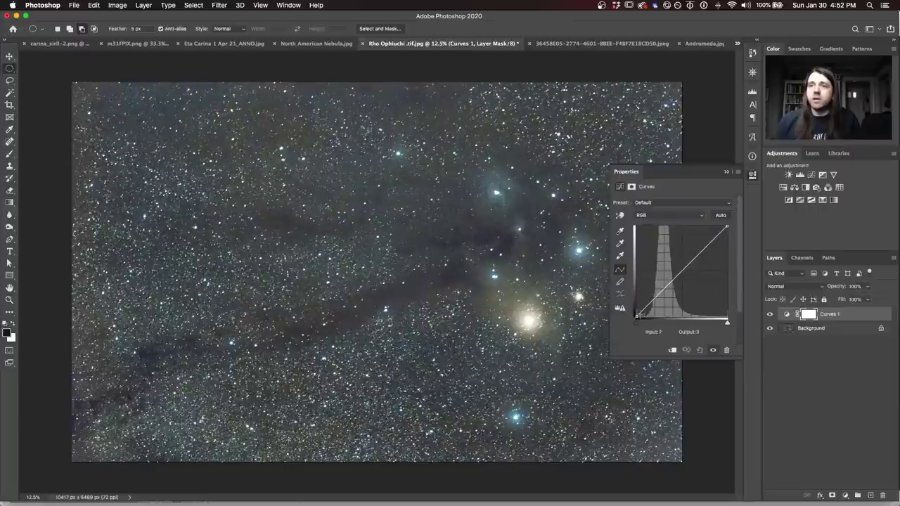
{"action": "left_click_drag", "start_coordinate": [636, 318], "coordinate": [654, 308]}
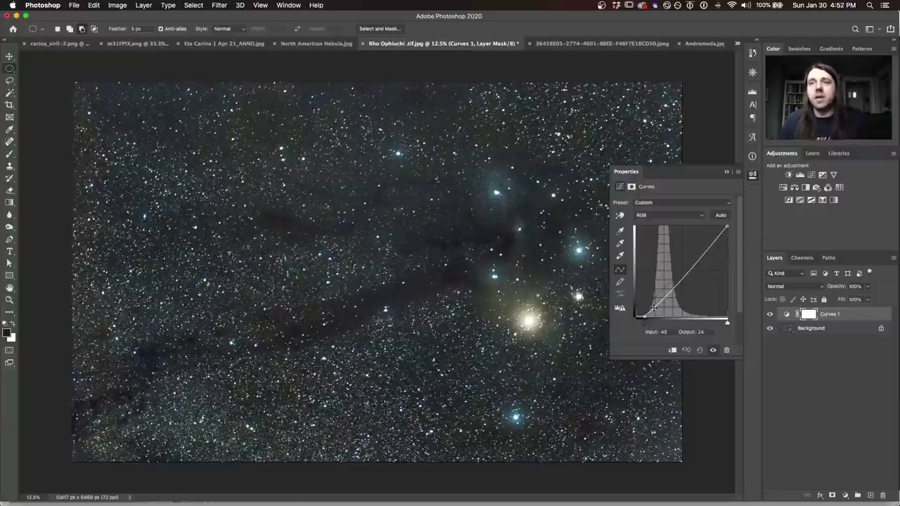
Duplicate the Background above the curves layer and convert the copy to black and white
{"action": "left_click", "coordinate": [813, 329]}
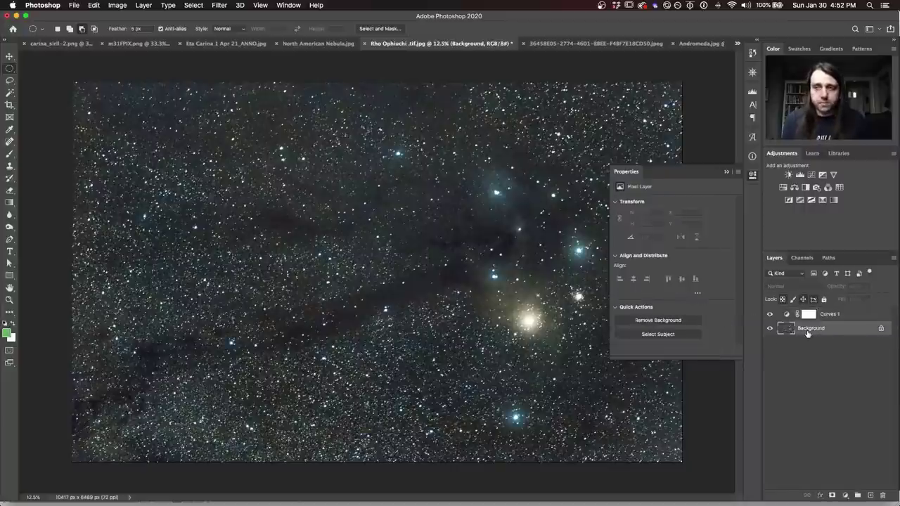
{"action": "left_click_drag", "start_coordinate": [807, 333], "coordinate": [814, 309]}
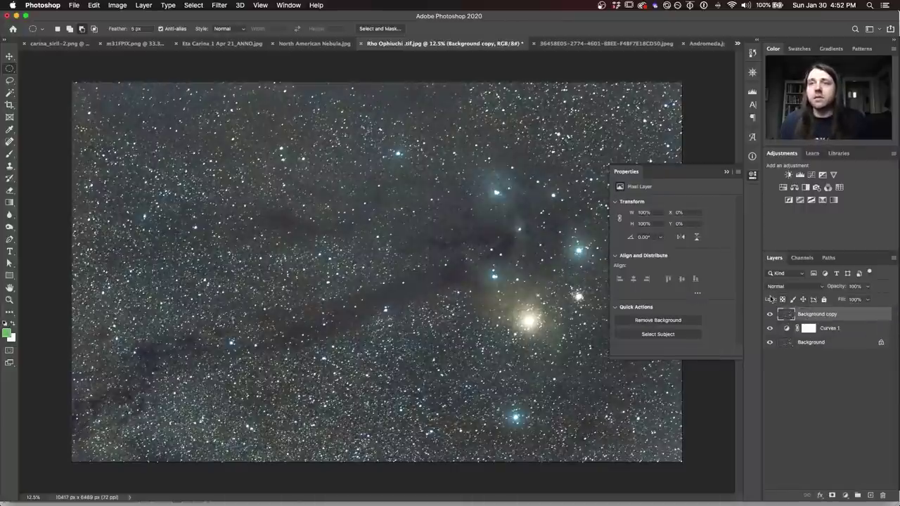
{"action": "left_click", "coordinate": [116, 6]}
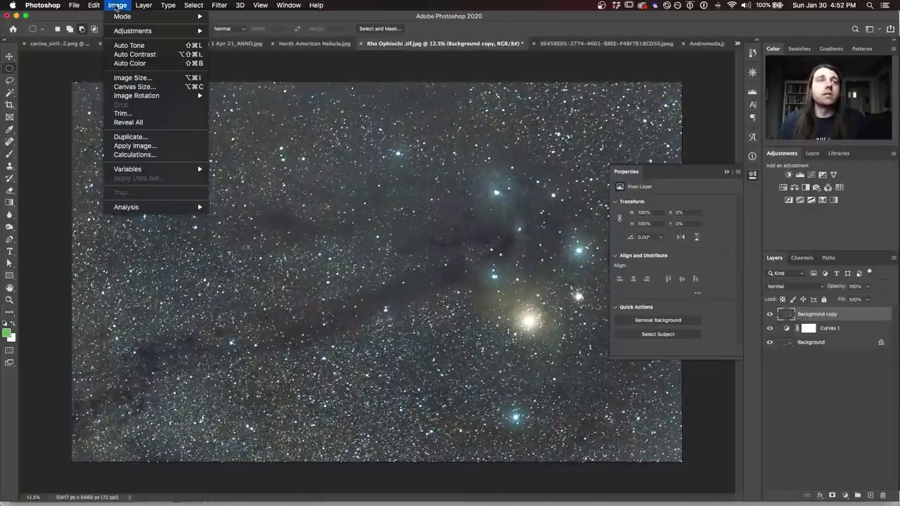
{"action": "mouse_move", "coordinate": [130, 32]}
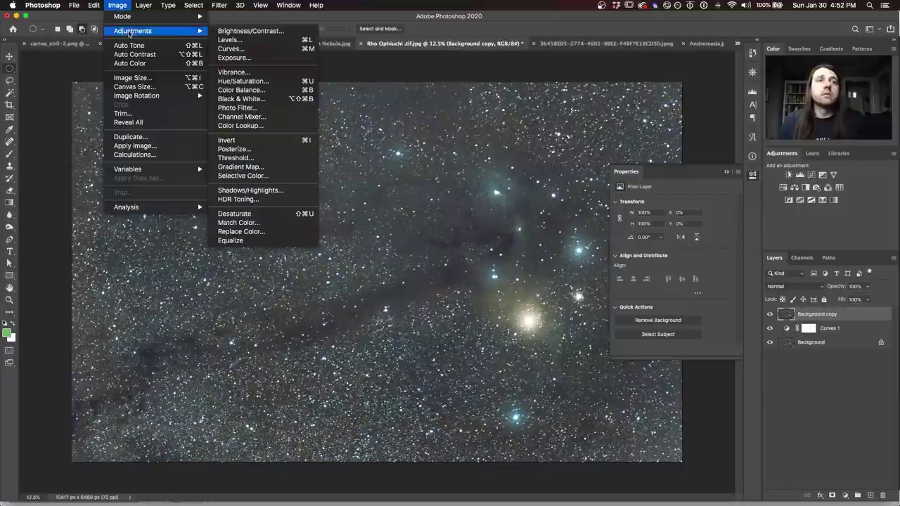
{"action": "left_click", "coordinate": [271, 102]}
{"action": "left_click", "coordinate": [624, 100]}
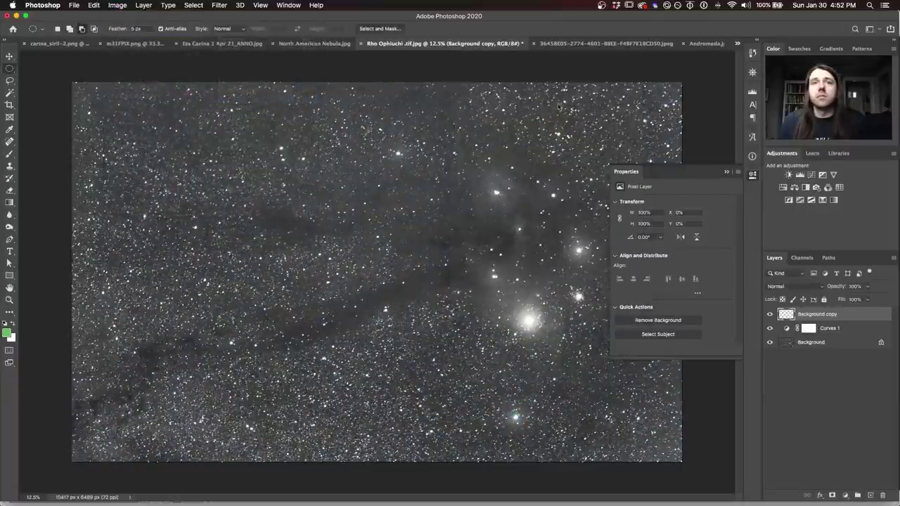
Add a Hue/Saturation adjustment on top and paste the entire black-and-white copy into its layer mask
{"action": "left_click", "coordinate": [792, 188]}
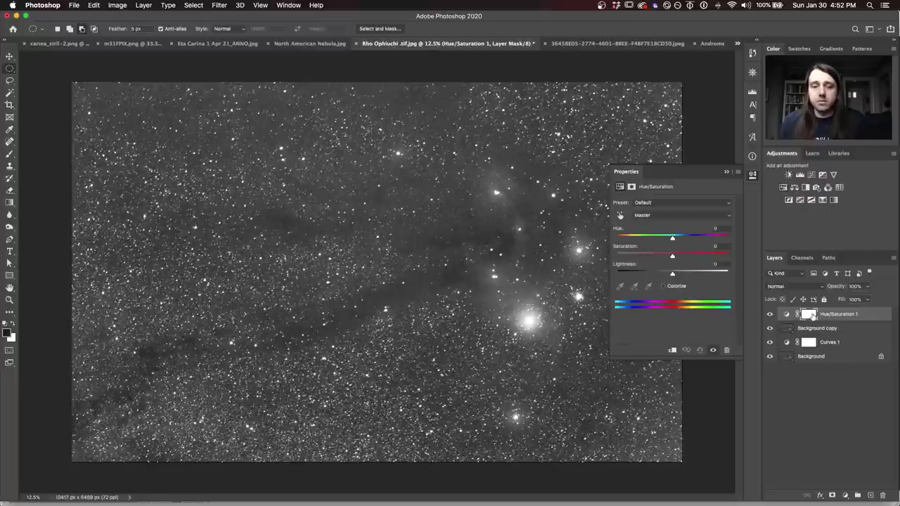
{"action": "left_click", "coordinate": [792, 328]}
{"action": "key", "text": "super+a"}
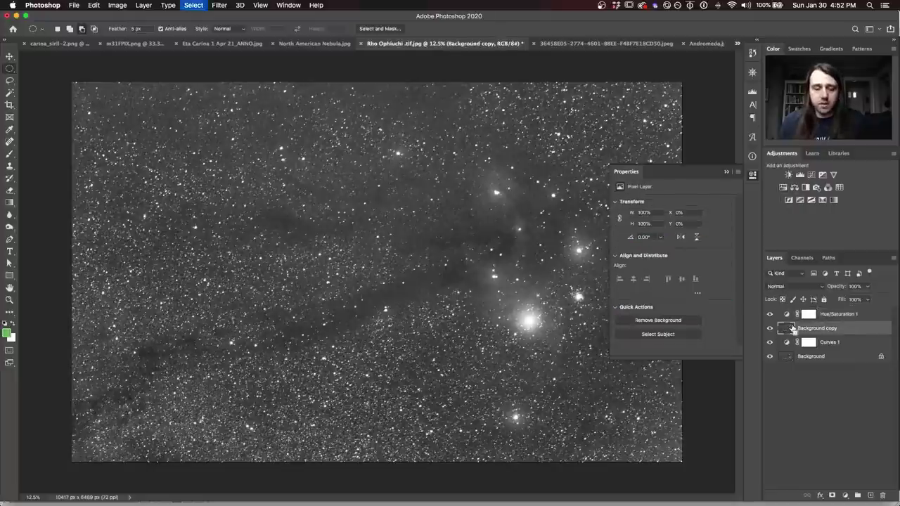
{"action": "key", "text": "super+c"}
{"action": "left_click", "coordinate": [808, 315], "text": "alt"}
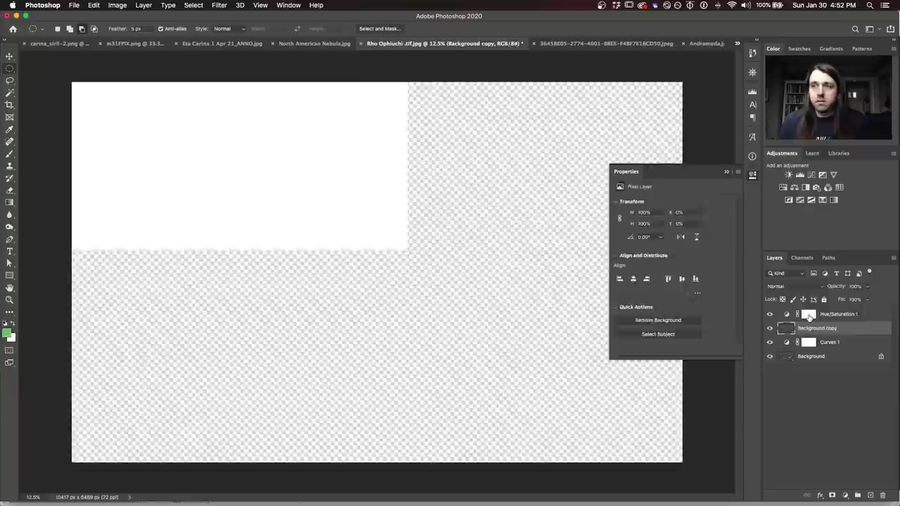
{"action": "key", "text": "super+v"}
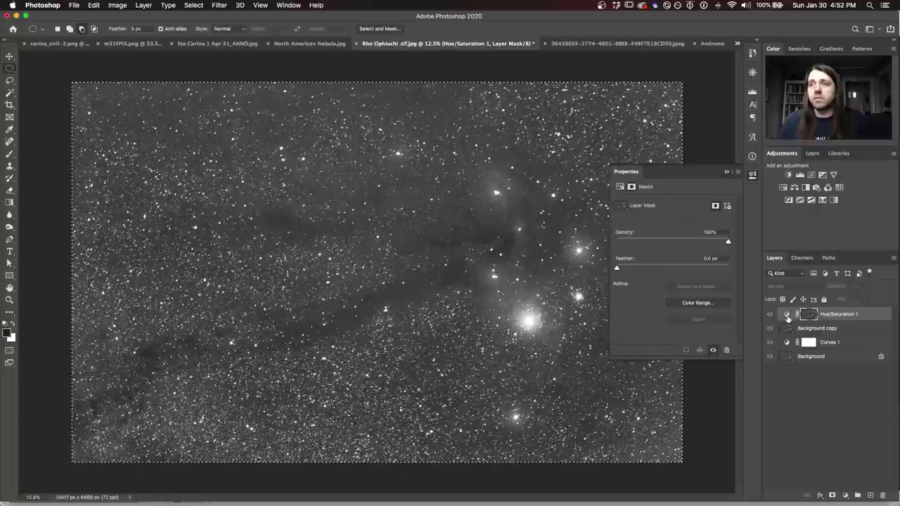
Hide the black-and-white copy and set the masked Hue/Saturation adjustment's Saturation to +30
{"action": "left_click", "coordinate": [786, 314]}
{"action": "left_click", "coordinate": [769, 328]}
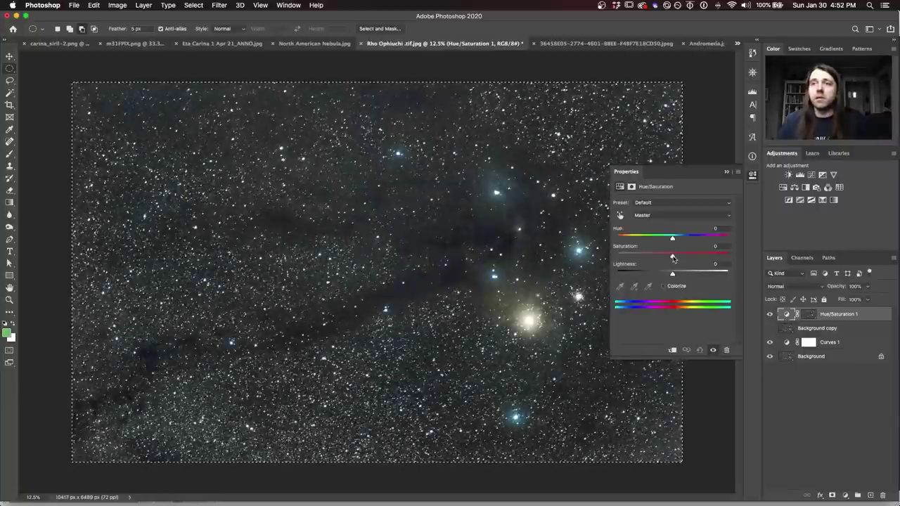
{"action": "left_click_drag", "start_coordinate": [672, 256], "coordinate": [689, 257]}
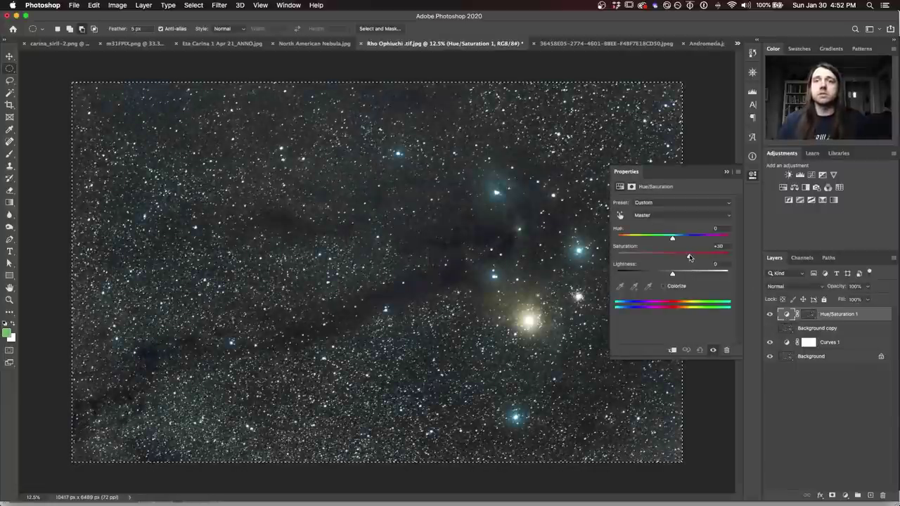
Compare the Rho Ophiuchi image with and without the masked Hue/Saturation adjustment
{"action": "left_click", "coordinate": [771, 315]}
{"action": "left_click", "coordinate": [769, 315]}
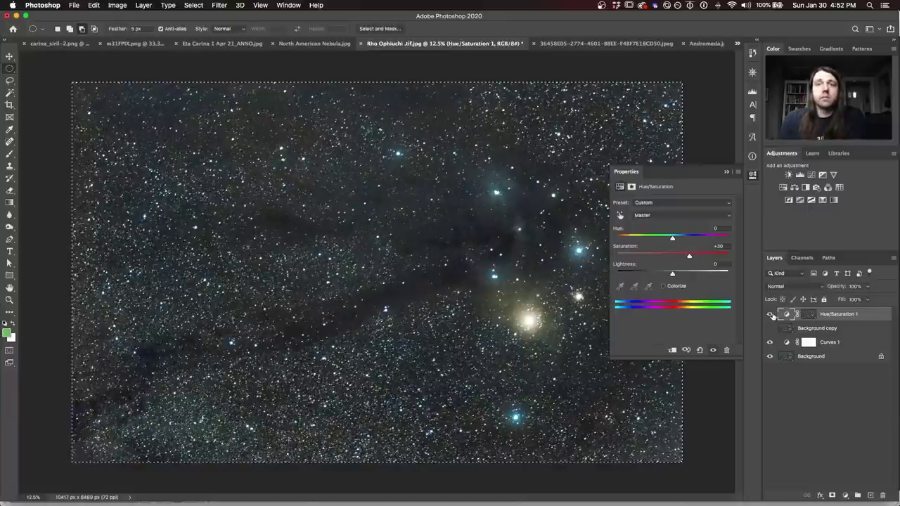
{"action": "left_click", "coordinate": [771, 314]}
{"action": "left_click", "coordinate": [771, 315]}
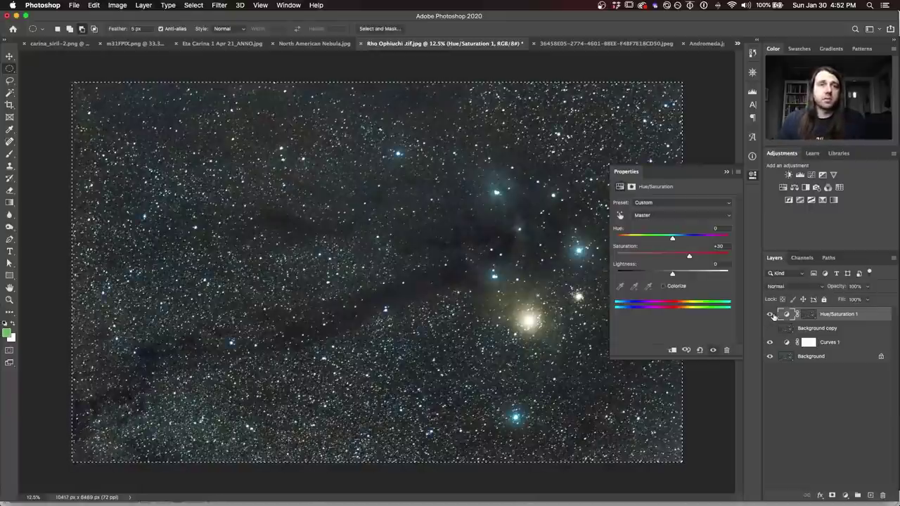
{"action": "left_click", "coordinate": [772, 316]}
{"action": "left_click", "coordinate": [771, 315]}
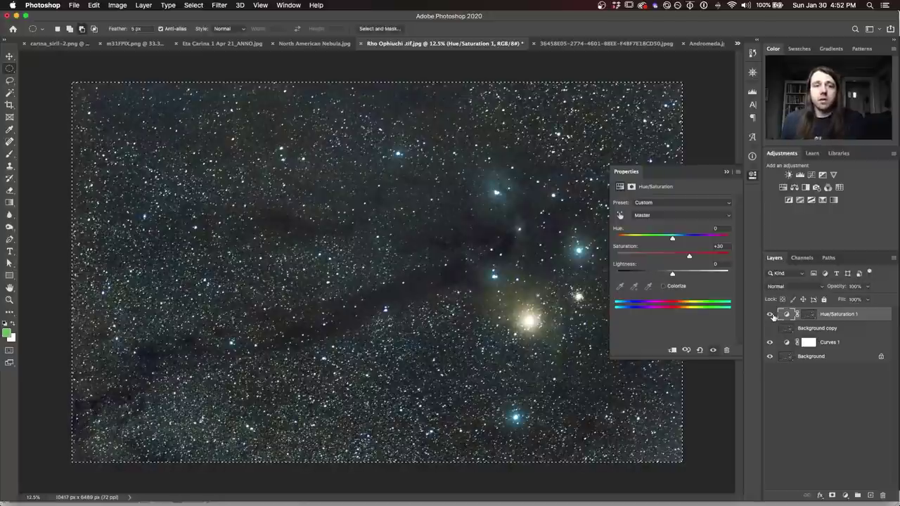
Compare the adjusted Rho Ophiuchi image with the Background alone, and bring up the 36458E05 nebula image for review
{"action": "left_click", "coordinate": [771, 358], "text": "alt"}
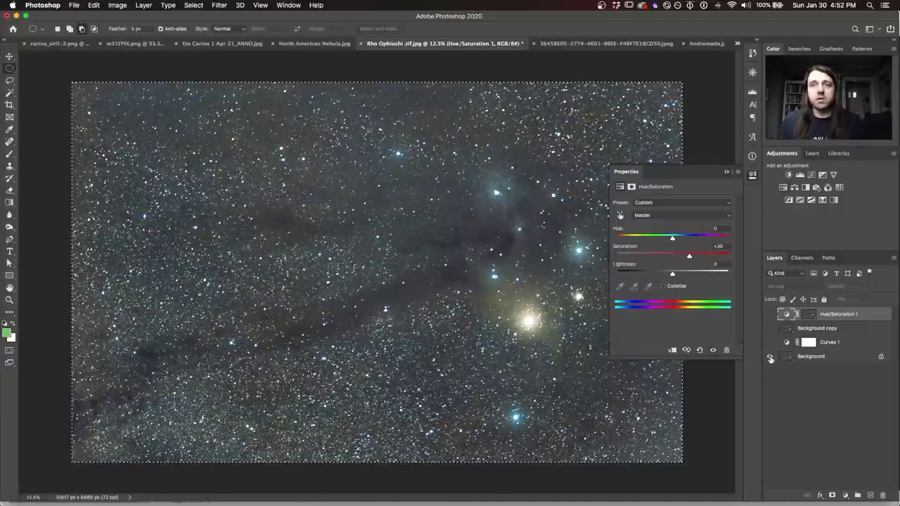
{"action": "left_click", "coordinate": [770, 358], "text": "alt"}
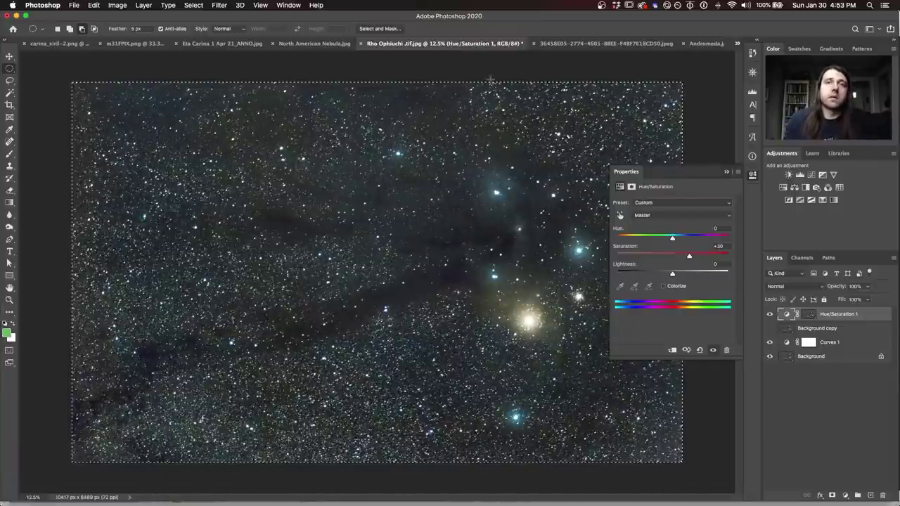
{"action": "left_click", "coordinate": [605, 43]}
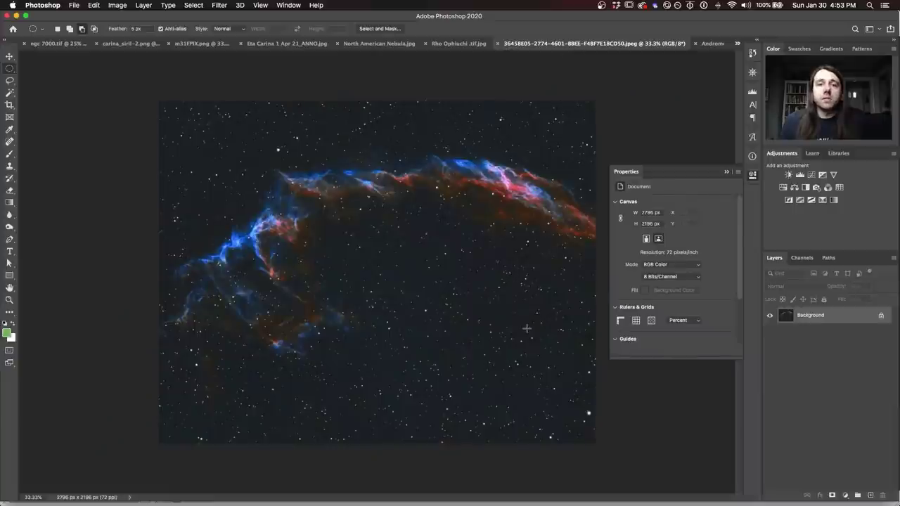
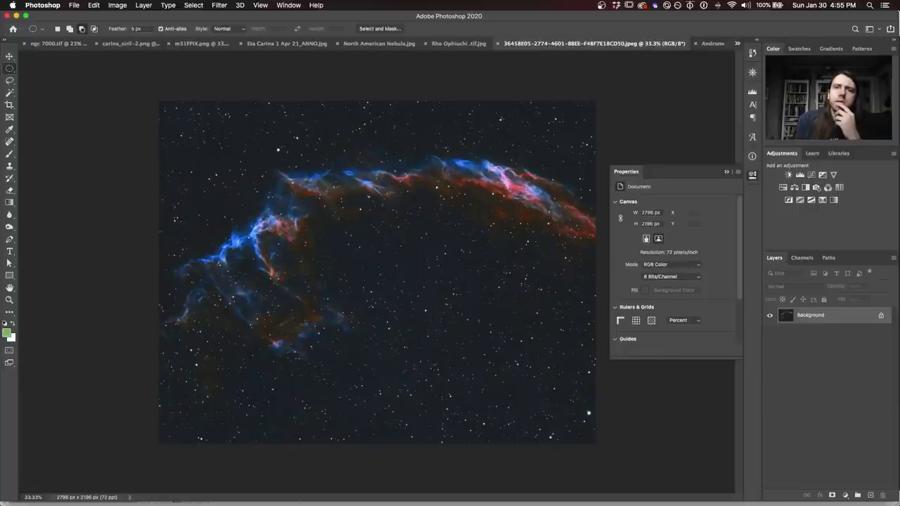
Add a Curves adjustment to Andromeda.jpg and lift the RGB shadows slightly, with a point at input 20, output 26
{"action": "left_click", "coordinate": [711, 44]}
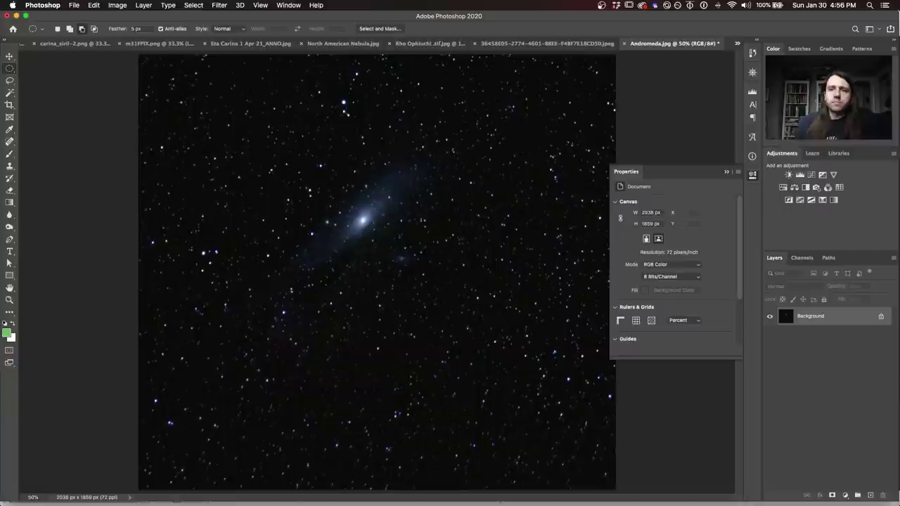
{"action": "left_click", "coordinate": [811, 175]}
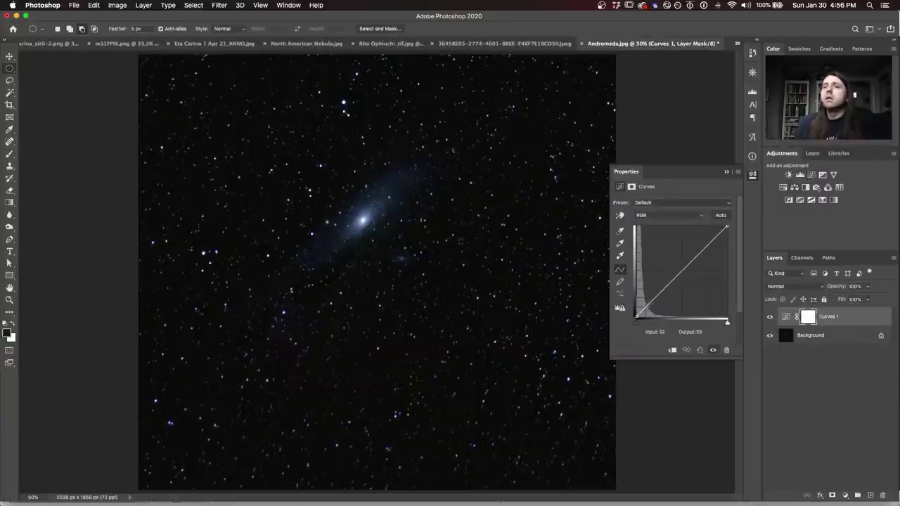
{"action": "left_click_drag", "start_coordinate": [643, 311], "coordinate": [643, 310]}
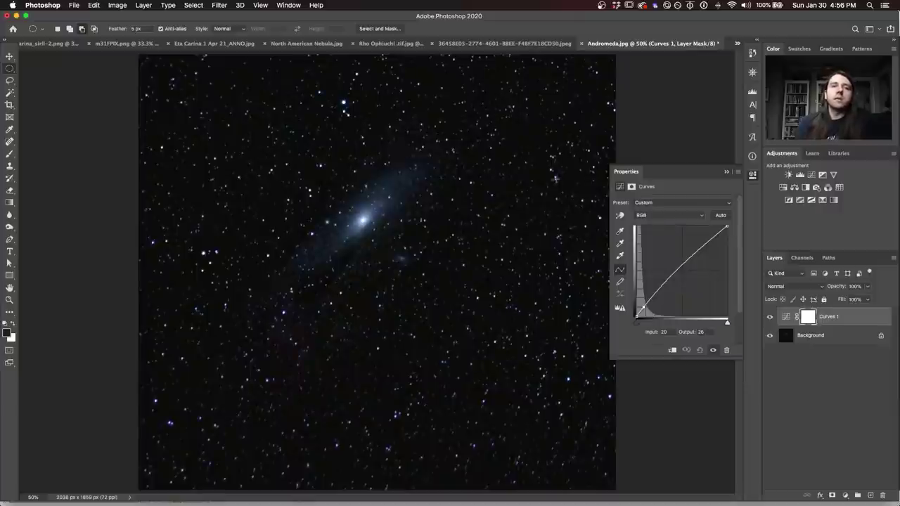
Compare the Andromeda image with and without the Curves adjustment
{"action": "left_click", "coordinate": [770, 317]}
{"action": "left_click", "coordinate": [769, 317]}
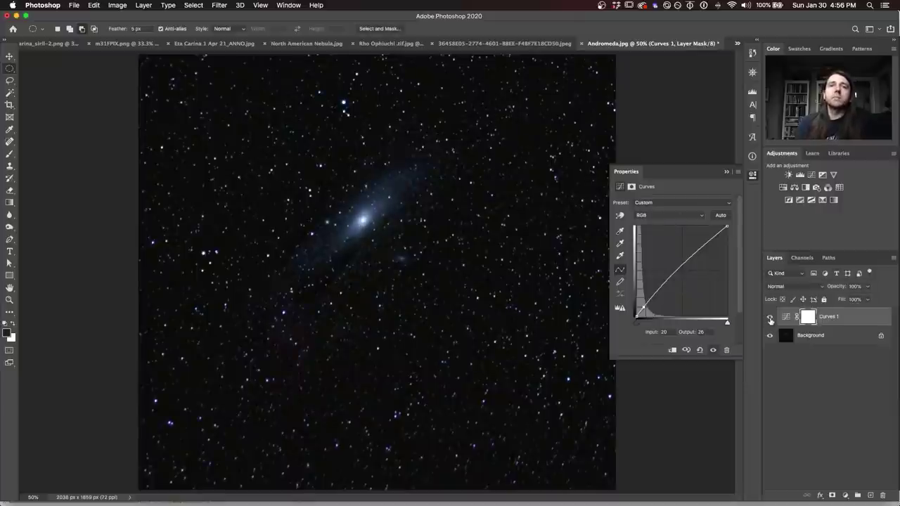
{"action": "left_click", "coordinate": [770, 318]}
{"action": "left_click", "coordinate": [770, 319]}
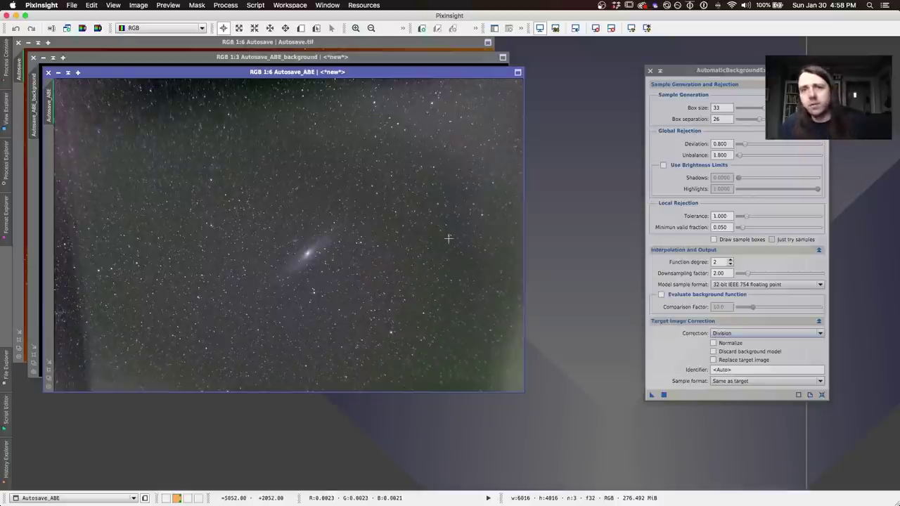
Switch to PixInsight and examine the galaxy and its surrounding stars in the Autosave_ABE image at 1:1
{"action": "key", "text": "super+plus"}
{"action": "key", "text": "super+plus"}
{"action": "key", "text": "super+plus"}
{"action": "key", "text": "super+plus"}
{"action": "key", "text": "super+plus"}
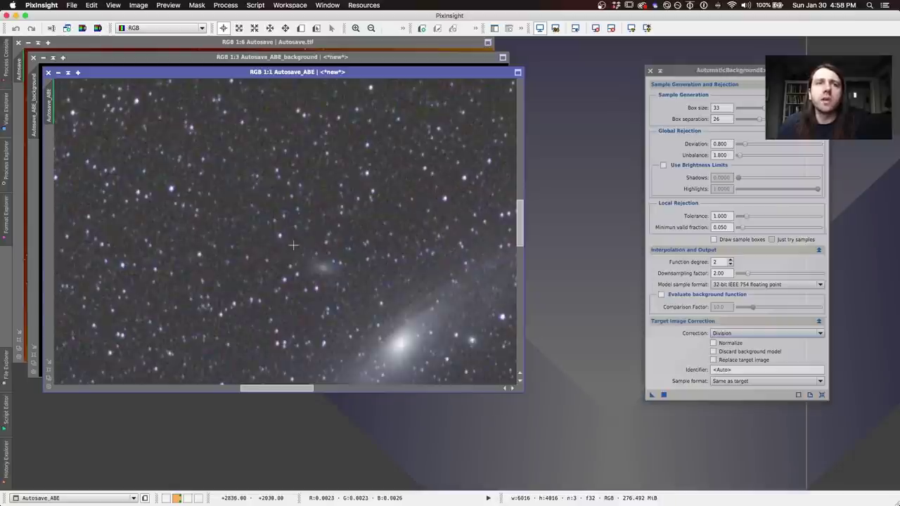
{"action": "left_click_drag", "start_coordinate": [521, 206], "coordinate": [519, 238]}
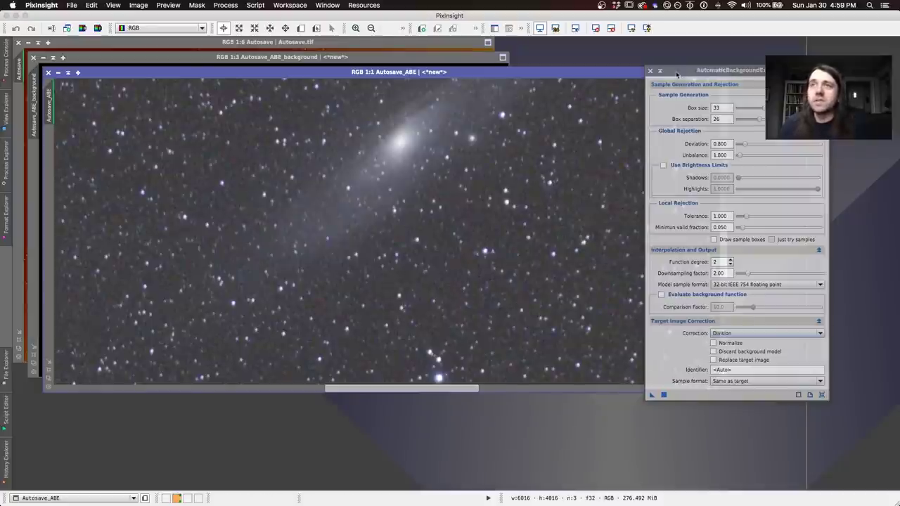
Set the AutomaticBackgroundExtractor window aside and inspect the star shapes toward the right edge and upper corner of Autosave_ABE
{"action": "left_click_drag", "start_coordinate": [674, 75], "coordinate": [759, 71]}
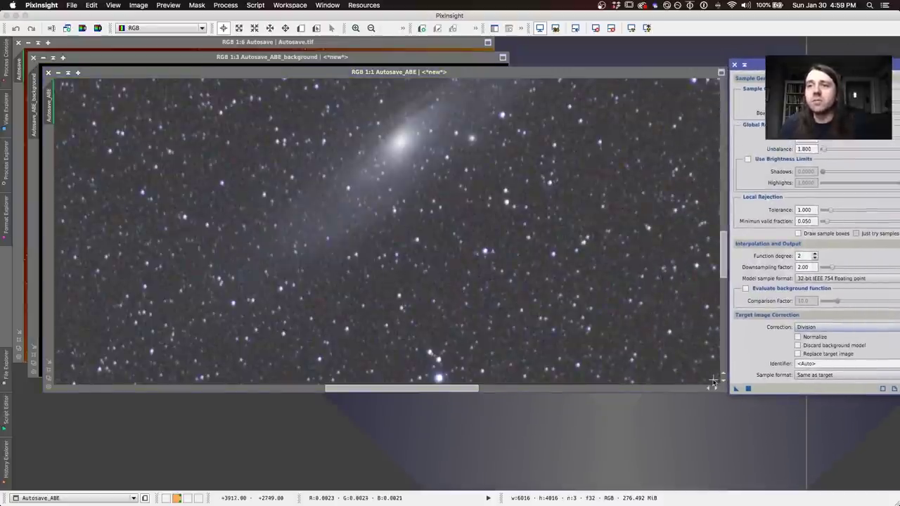
{"action": "left_click", "coordinate": [684, 387]}
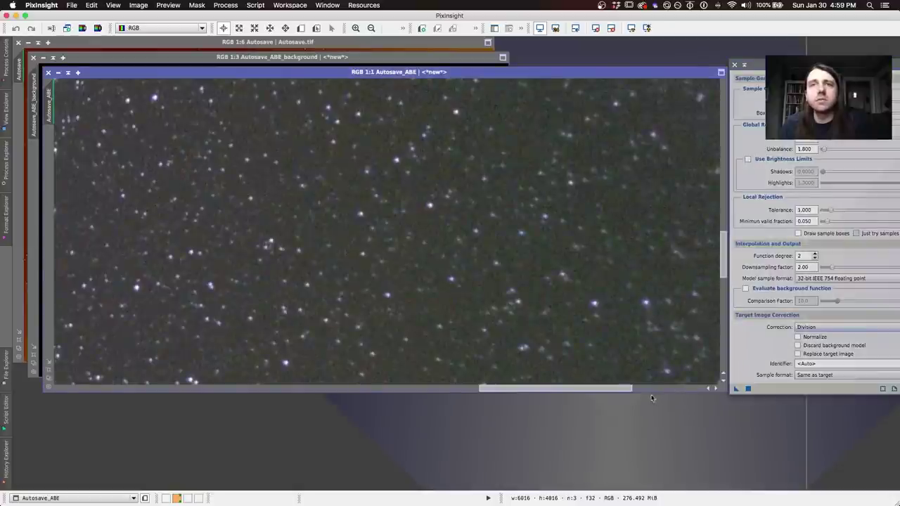
{"action": "mouse_move", "coordinate": [624, 390]}
{"action": "left_mouse_down"}
{"action": "mouse_move", "coordinate": [675, 387]}
{"action": "mouse_move", "coordinate": [617, 388]}
{"action": "left_mouse_up"}
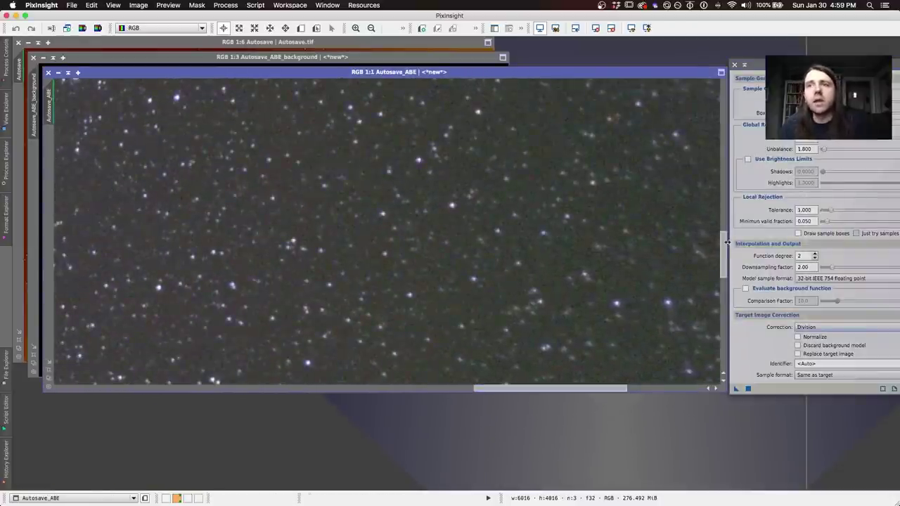
{"action": "left_click_drag", "start_coordinate": [725, 243], "coordinate": [745, 109]}
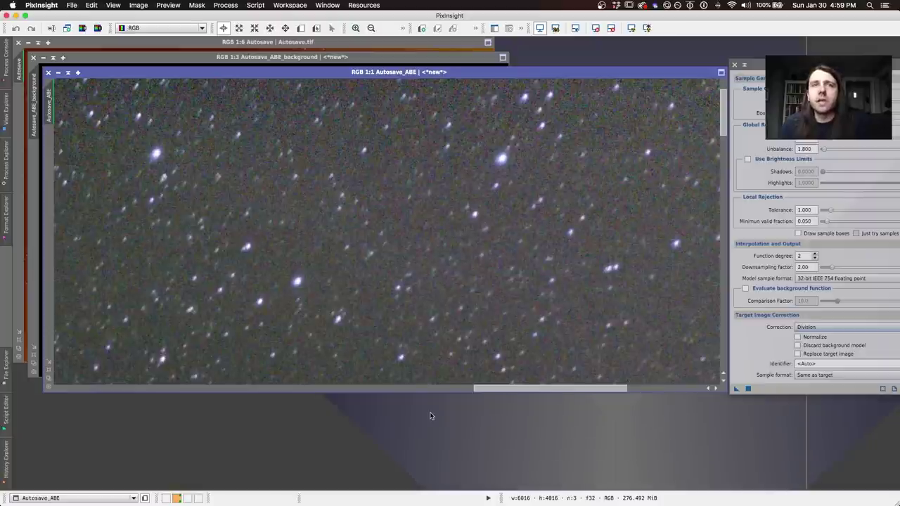
{"action": "key", "text": "super+minus"}
{"action": "key", "text": "super+minus"}
{"action": "key", "text": "super+minus"}
{"action": "key", "text": "super+minus"}
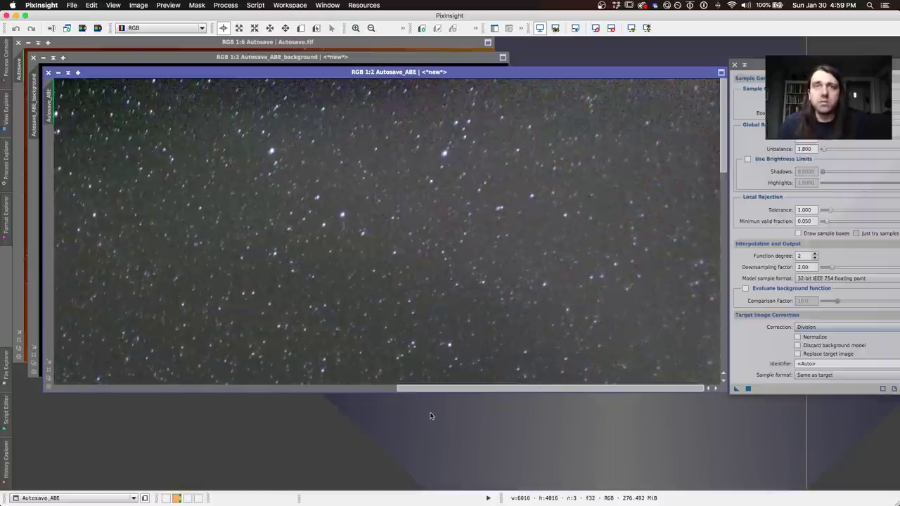
{"action": "key", "text": "super+minus"}
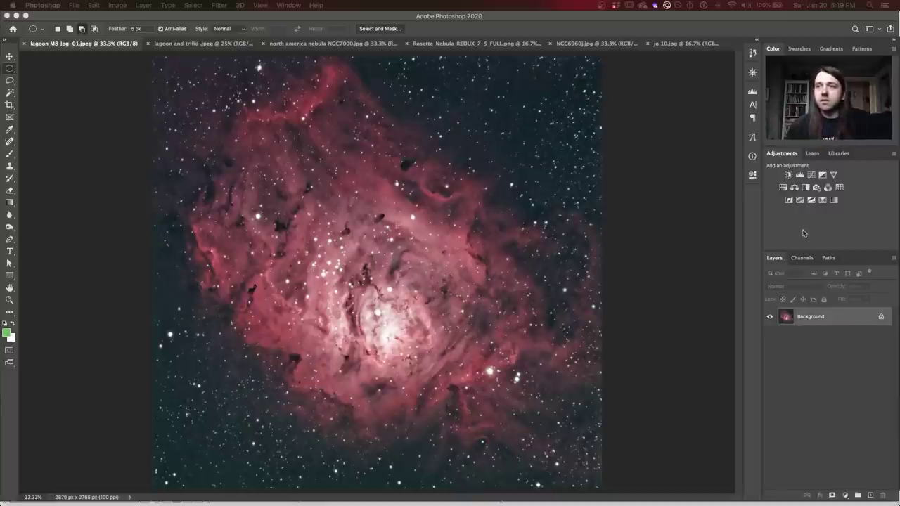
Examine the Blue, Green and Red channels of the Lagoon M8 image individually, and return to the RGB composite and layers
{"action": "left_click", "coordinate": [800, 258]}
{"action": "left_click", "coordinate": [802, 258]}
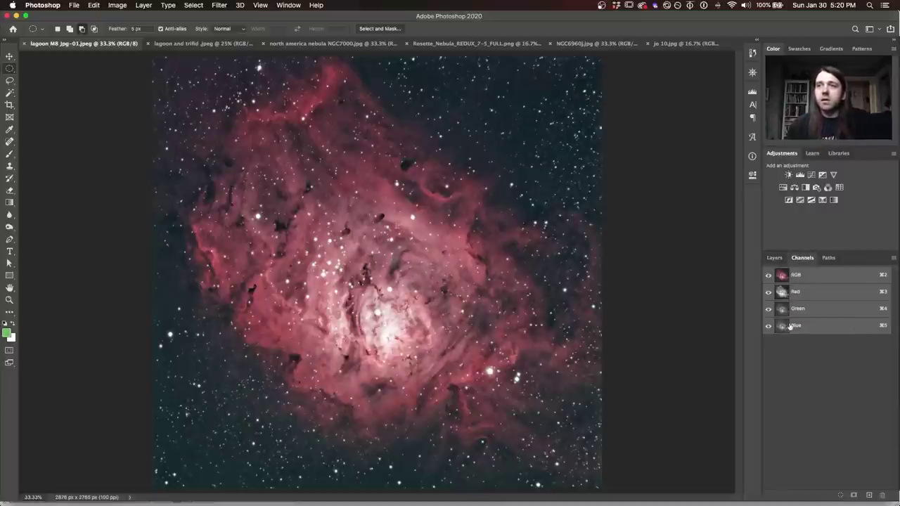
{"action": "left_click", "coordinate": [812, 328]}
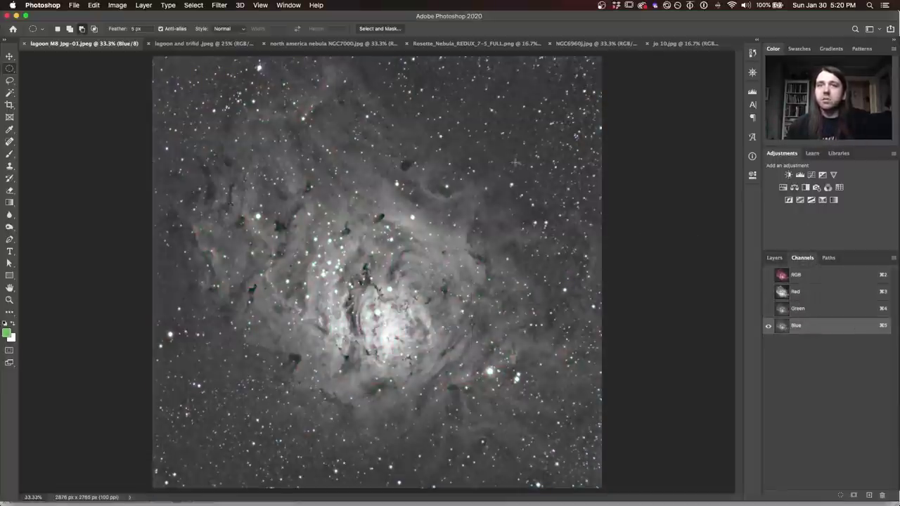
{"action": "left_click", "coordinate": [807, 310]}
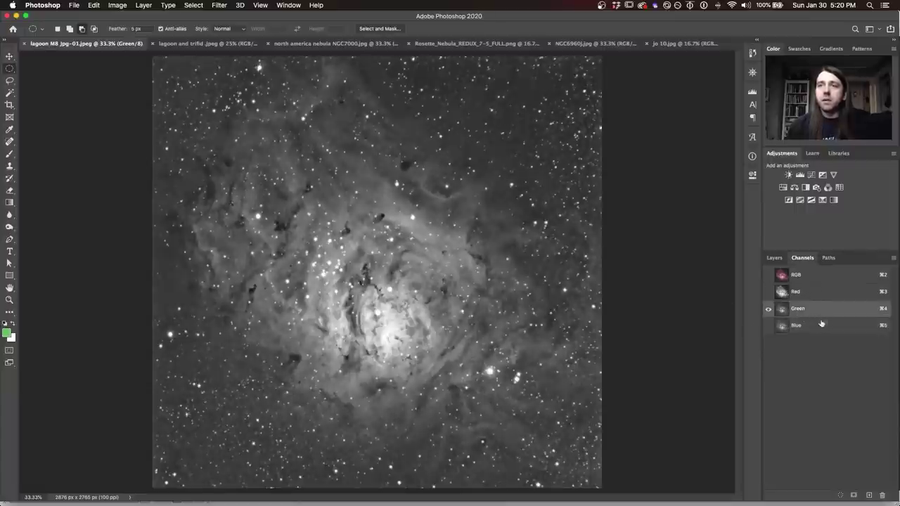
{"action": "left_click", "coordinate": [816, 295]}
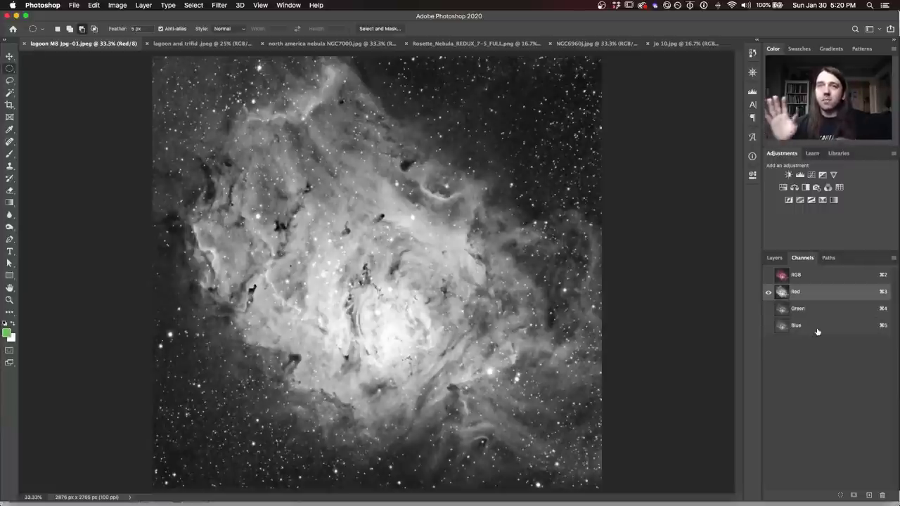
{"action": "left_click", "coordinate": [808, 278]}
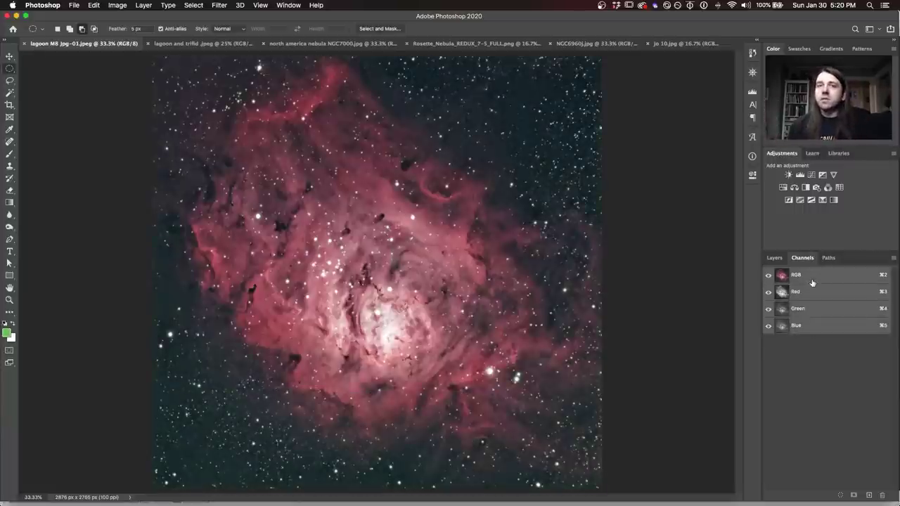
{"action": "left_click", "coordinate": [774, 257]}
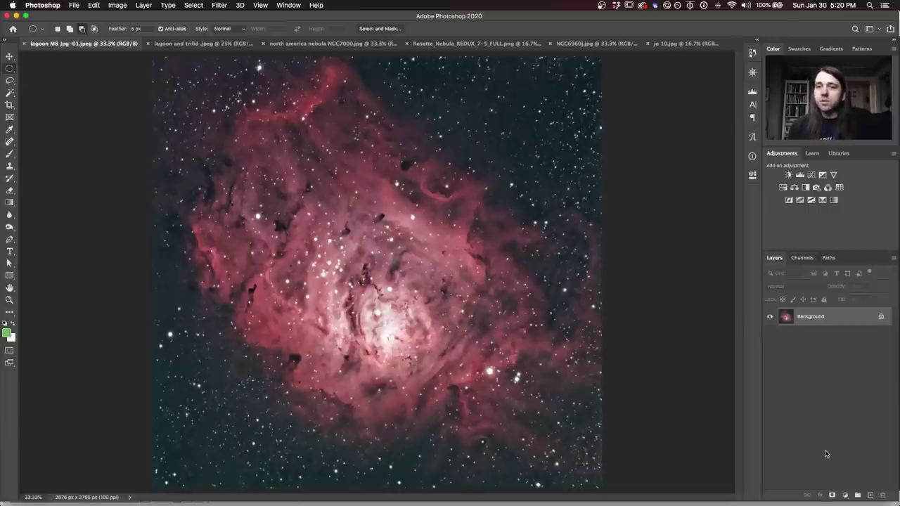
Try boosting the Blue channel with a Curves adjustment, holding the shadows down and raising the midtones from input 119 to output 179
{"action": "left_click", "coordinate": [812, 176]}
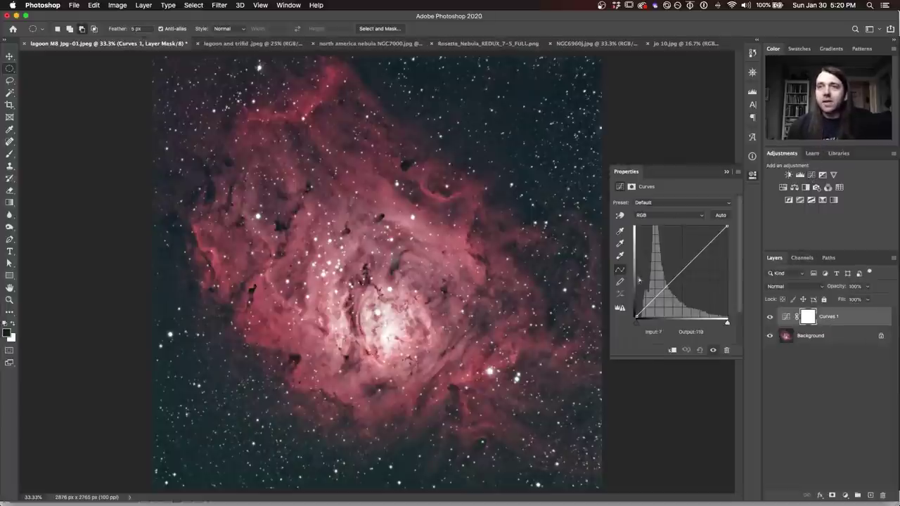
{"action": "left_click", "coordinate": [659, 215]}
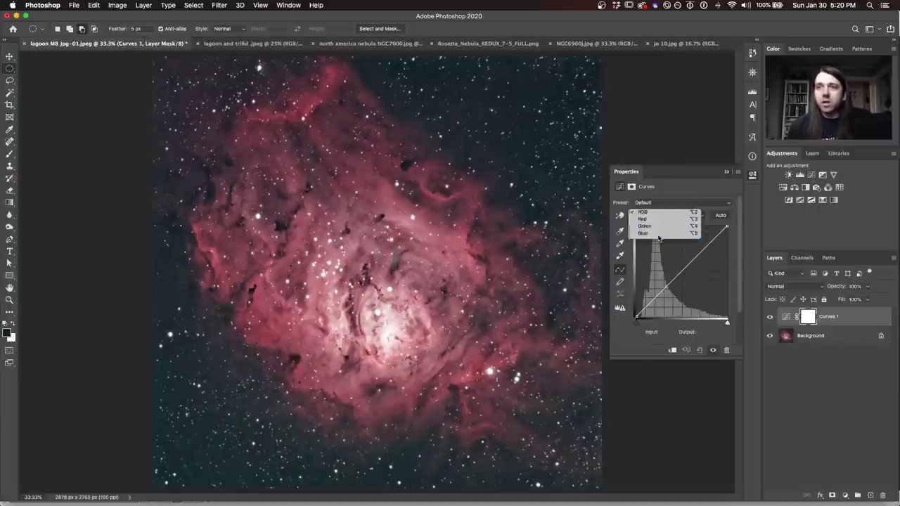
{"action": "left_click", "coordinate": [659, 234]}
{"action": "left_click_drag", "start_coordinate": [658, 295], "coordinate": [646, 315]}
{"action": "left_click_drag", "start_coordinate": [655, 284], "coordinate": [678, 252]}
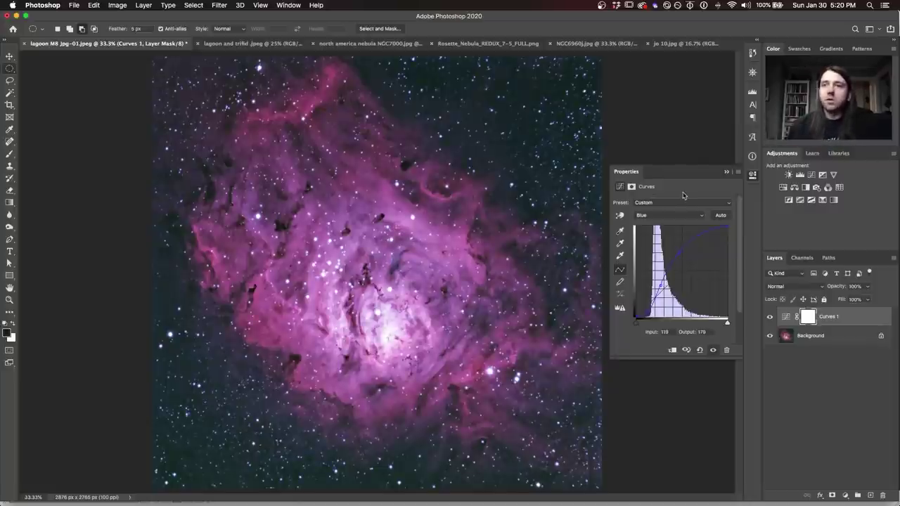
Compare the Lagoon M8 image with and without the blue-boosting Curves adjustment
{"action": "left_click", "coordinate": [769, 317]}
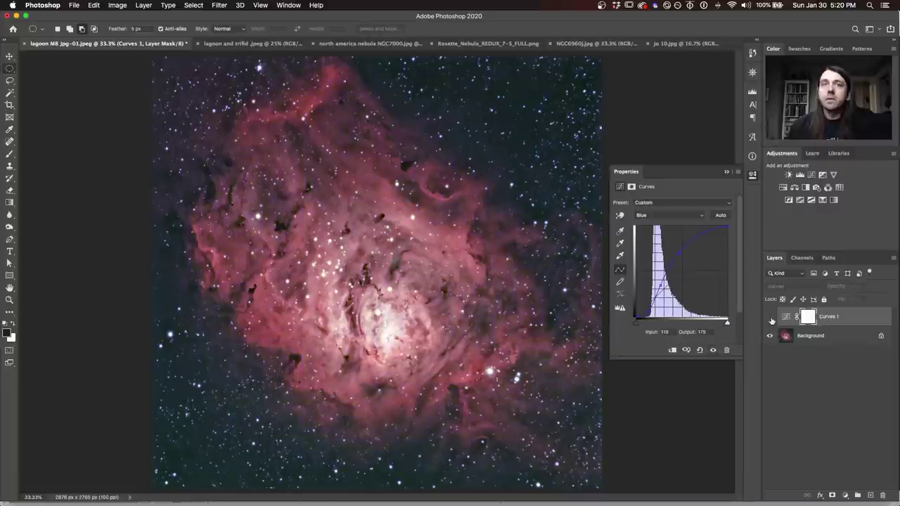
{"action": "left_click", "coordinate": [769, 317]}
{"action": "left_click", "coordinate": [769, 317]}
{"action": "left_click", "coordinate": [769, 317]}
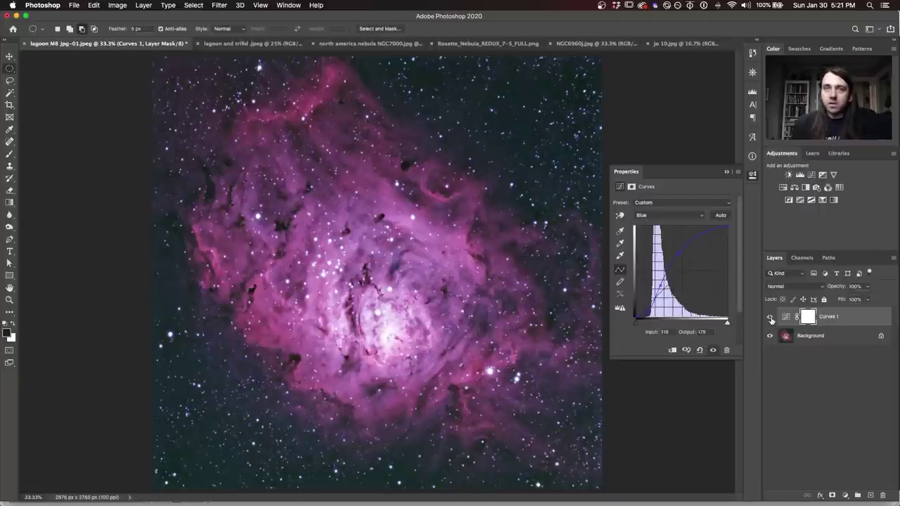
{"action": "left_click", "coordinate": [770, 317]}
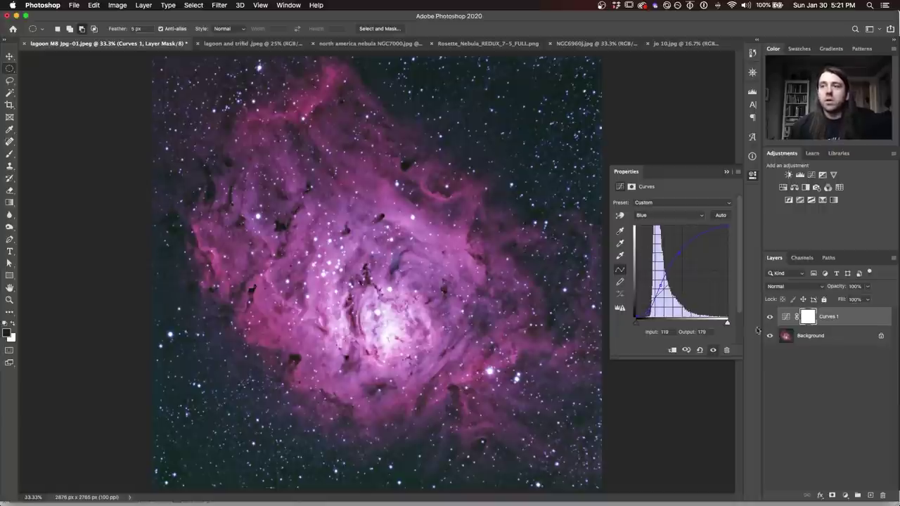
Check the channel list of the Lagoon M8 image and delete its Curves adjustment layer
{"action": "left_click", "coordinate": [802, 258]}
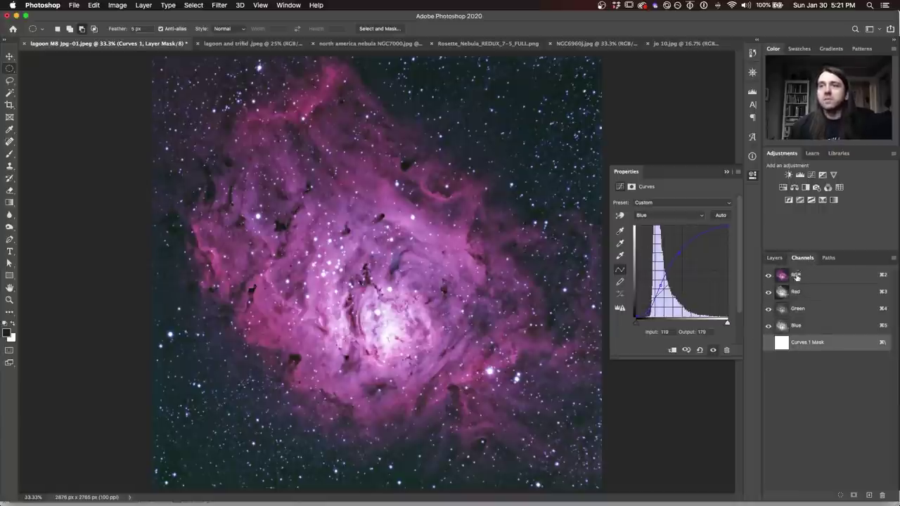
{"action": "left_click", "coordinate": [775, 258]}
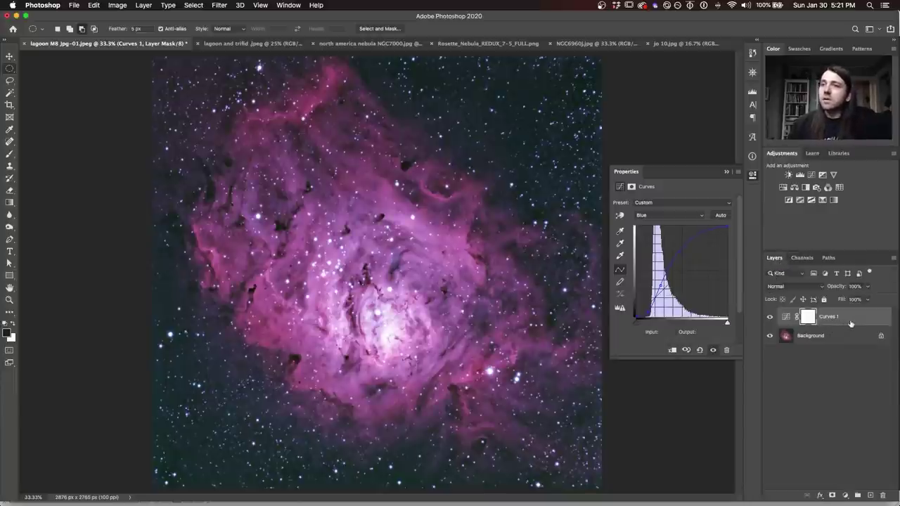
{"action": "key", "text": "Delete"}
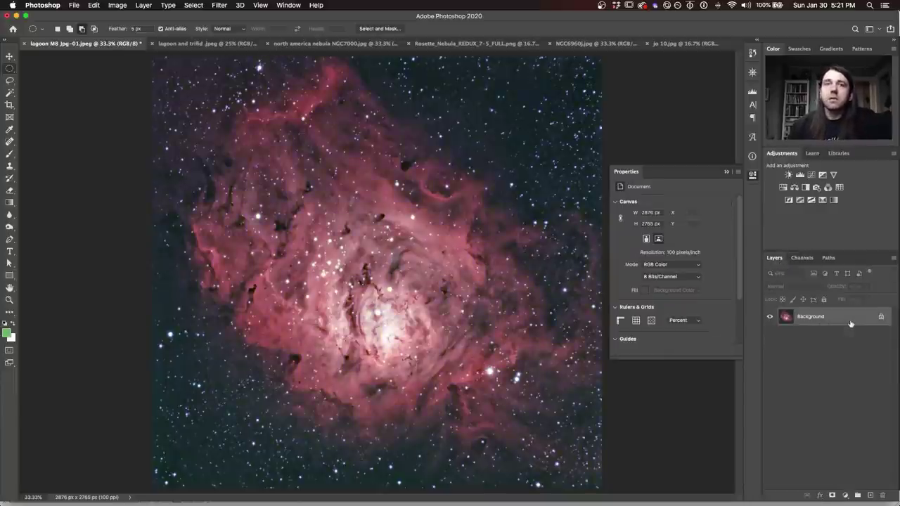
Copy the Blue channel of the Lagoon M8 image and paste it as a new layer above the Background
{"action": "left_click", "coordinate": [802, 257]}
{"action": "left_click", "coordinate": [800, 326]}
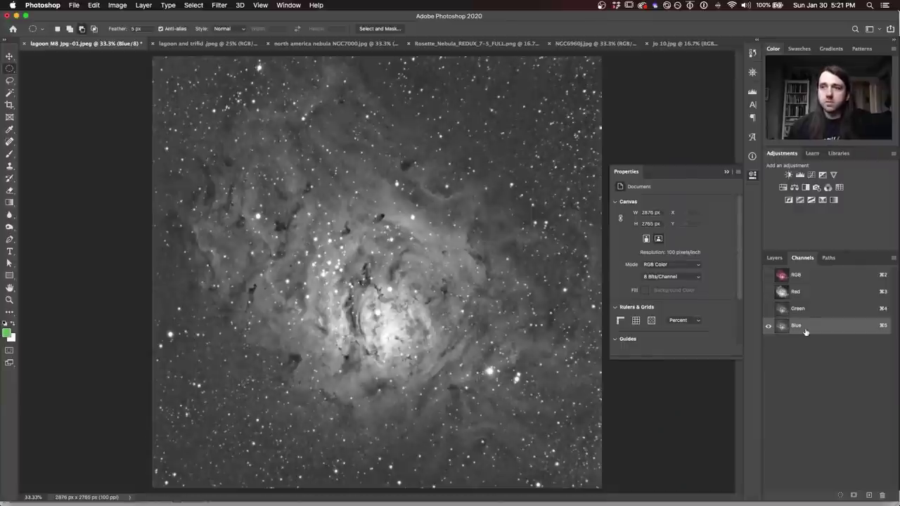
{"action": "key", "text": "super+a"}
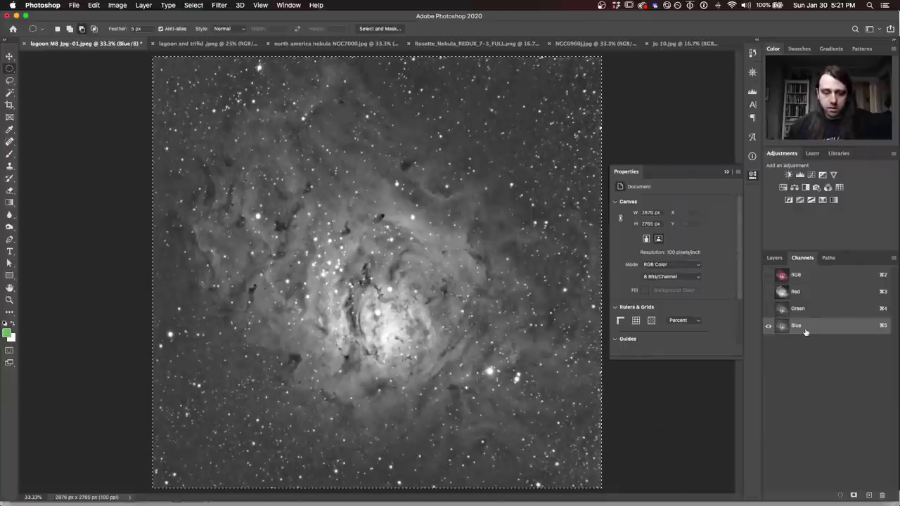
{"action": "left_click", "coordinate": [774, 258]}
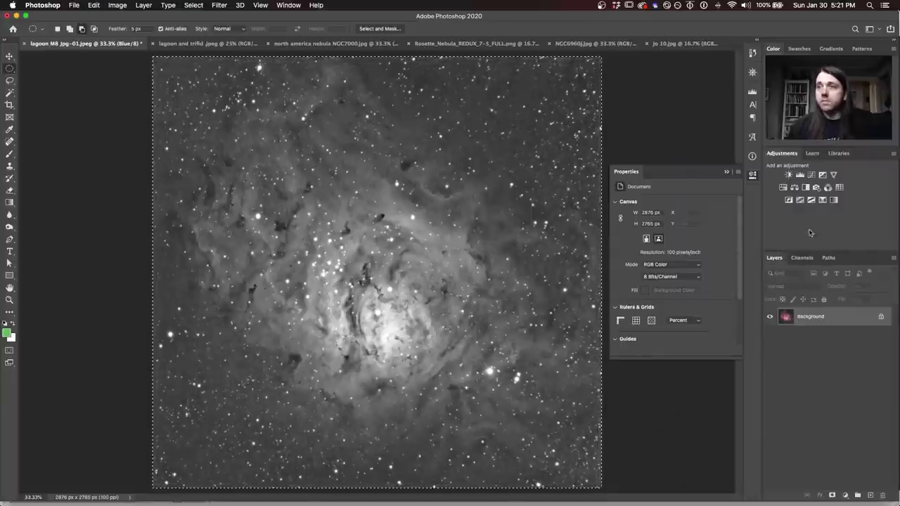
{"action": "left_click", "coordinate": [802, 257]}
{"action": "left_click", "coordinate": [800, 275]}
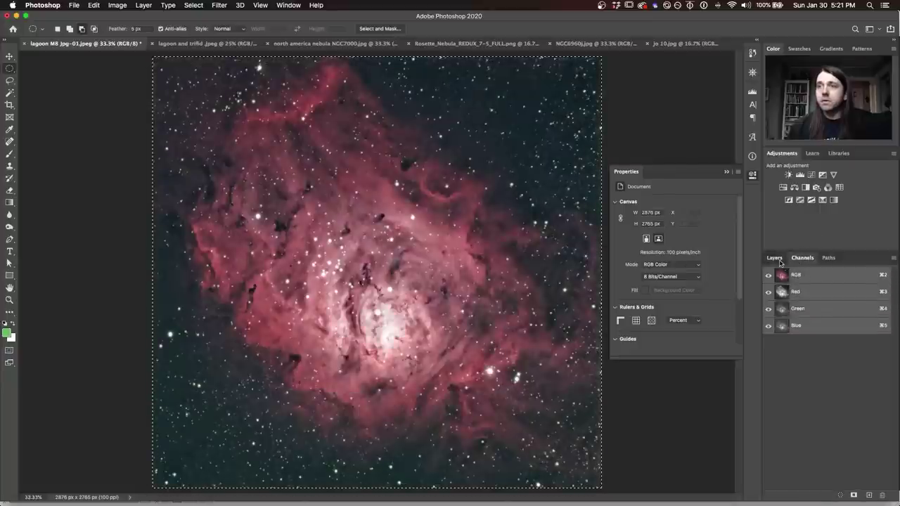
{"action": "left_click", "coordinate": [773, 257]}
{"action": "key", "text": "super+v"}
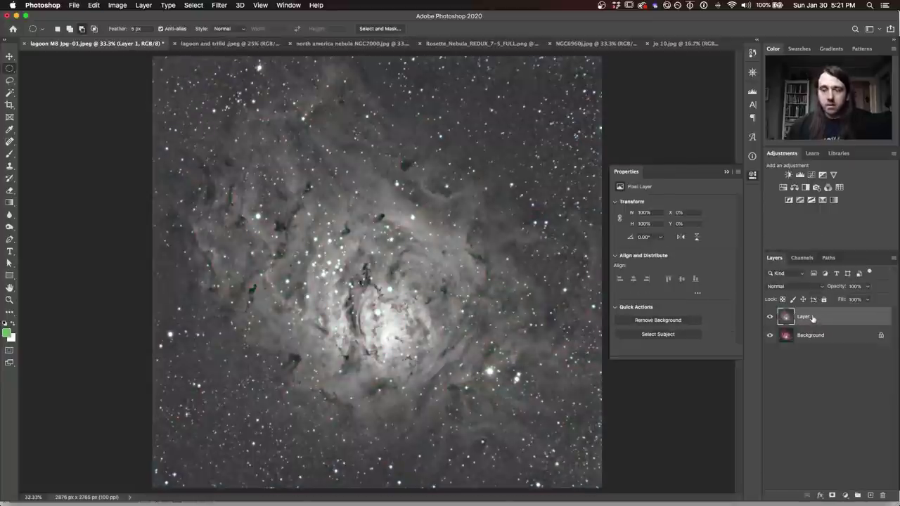
Raise the pasted layer's Levels black point to the start of its histogram and set its blend mode to Screen
{"action": "key", "text": "super+l"}
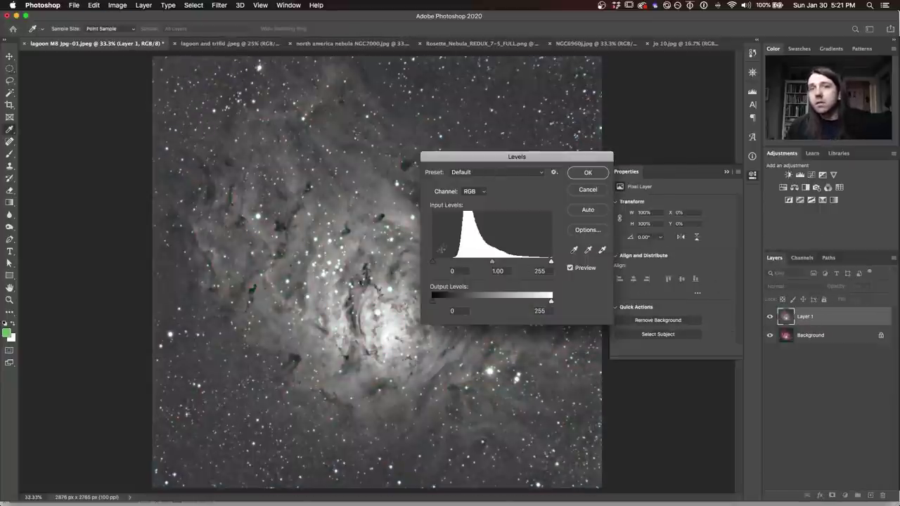
{"action": "left_click_drag", "start_coordinate": [433, 261], "coordinate": [453, 261]}
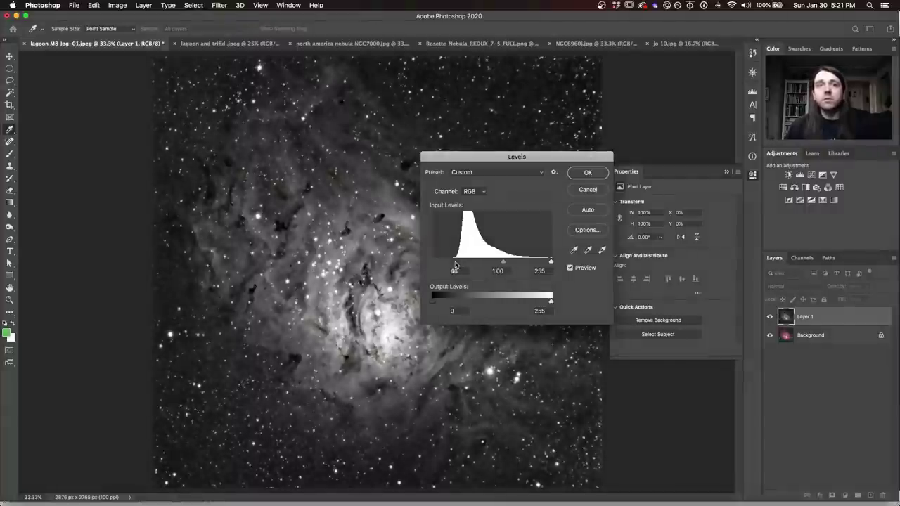
{"action": "left_click", "coordinate": [594, 173]}
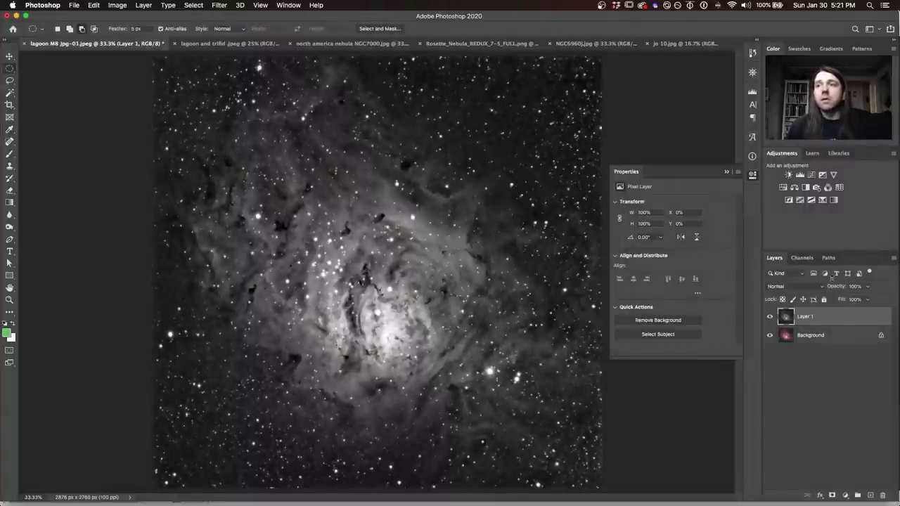
{"action": "left_click", "coordinate": [794, 286]}
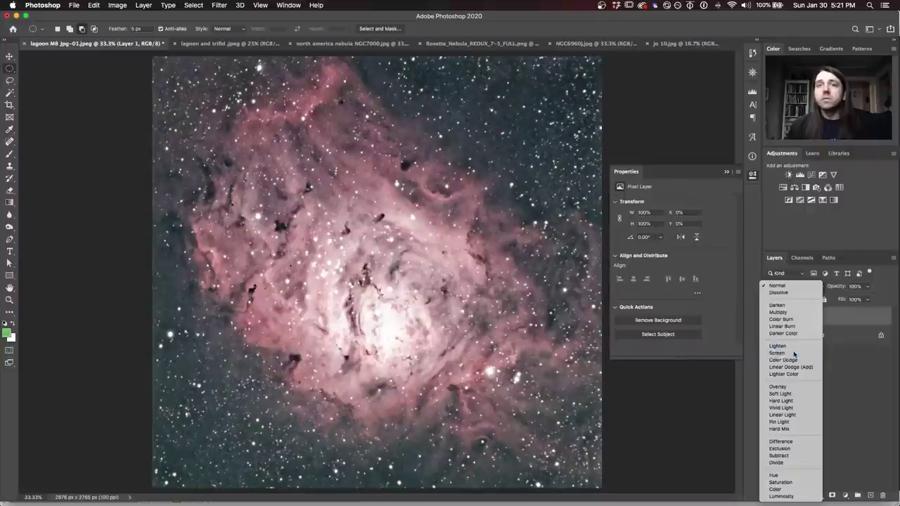
{"action": "left_click", "coordinate": [783, 353]}
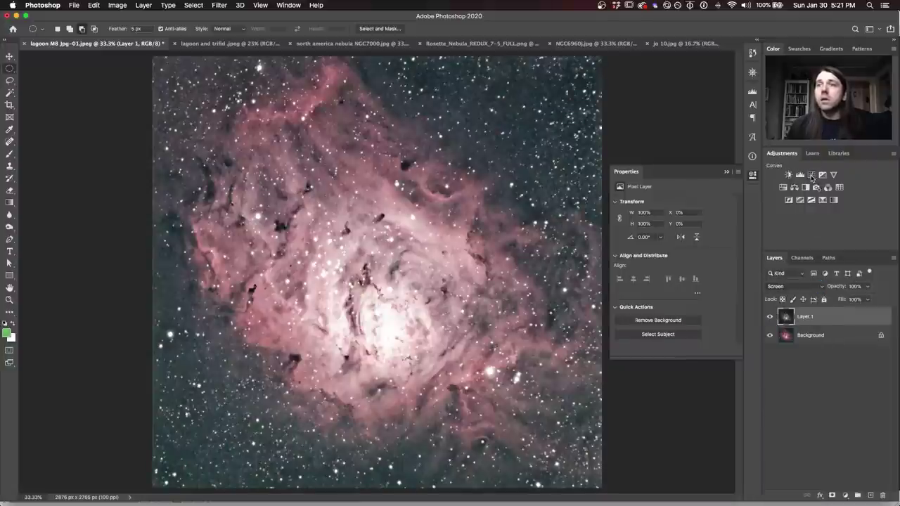
Add a colorizing Hue/Saturation adjustment with hue 237 and saturation 56, and clip it to the pasted Blue channel layer
{"action": "left_click", "coordinate": [794, 187]}
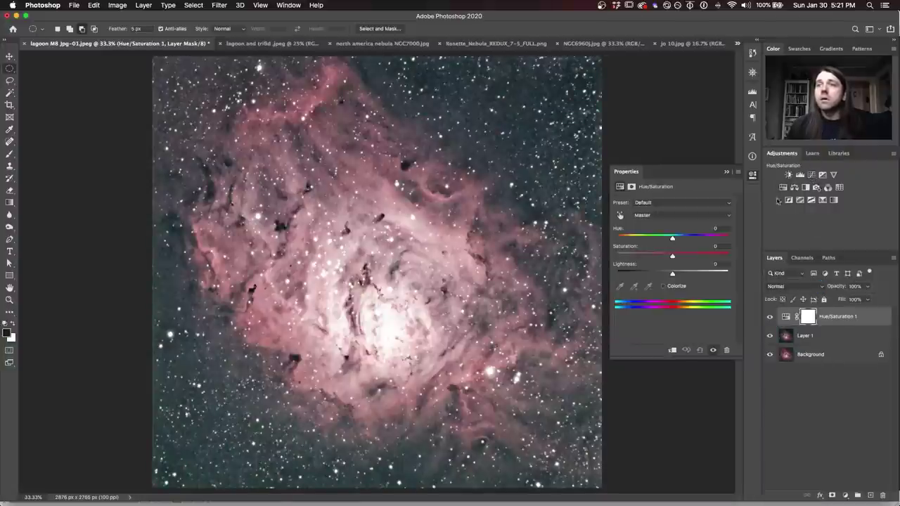
{"action": "left_click", "coordinate": [665, 286]}
{"action": "left_click", "coordinate": [690, 237]}
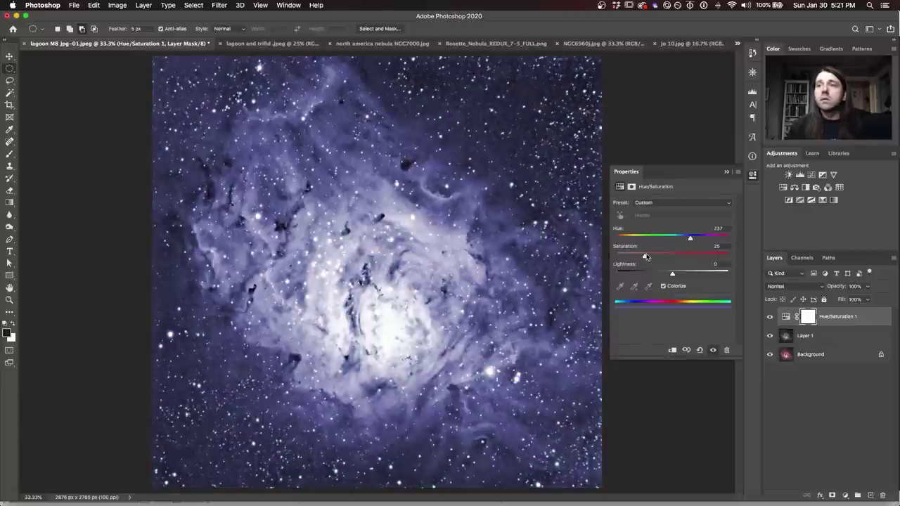
{"action": "left_click_drag", "start_coordinate": [644, 258], "coordinate": [679, 260]}
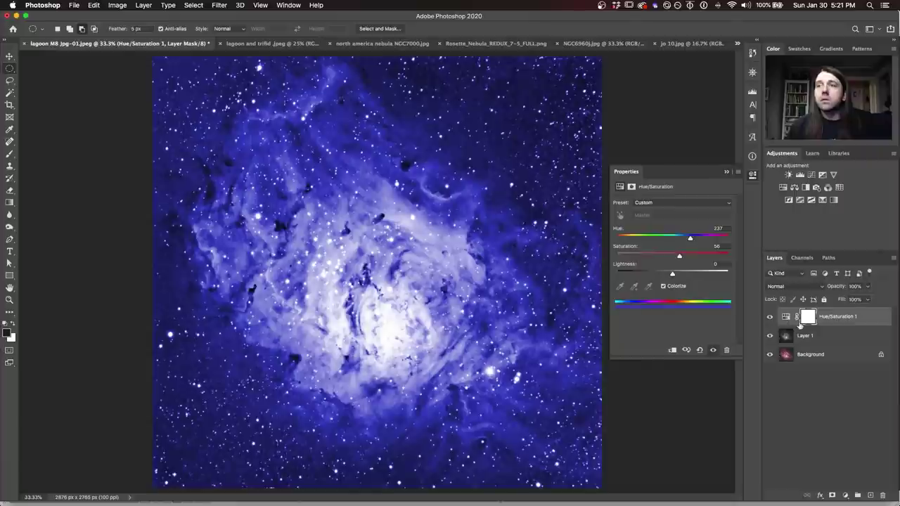
{"action": "left_click", "coordinate": [816, 339]}
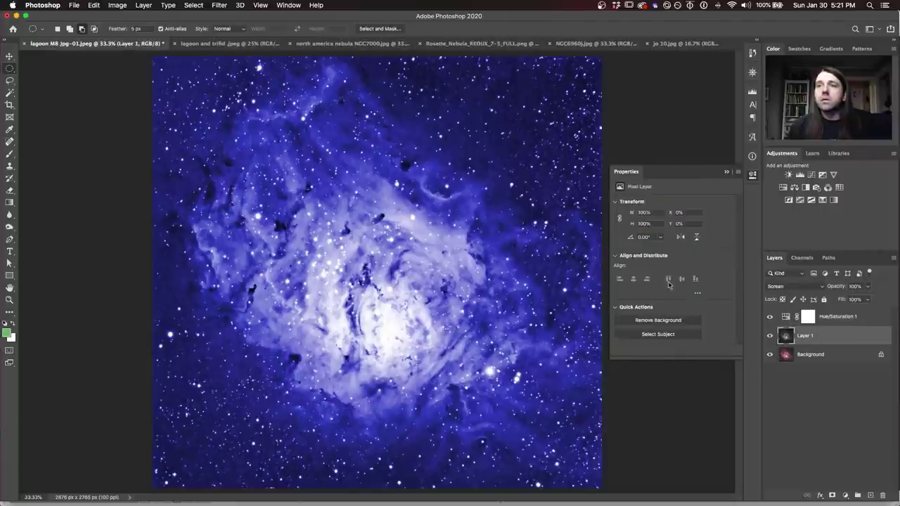
{"action": "left_click", "coordinate": [785, 318]}
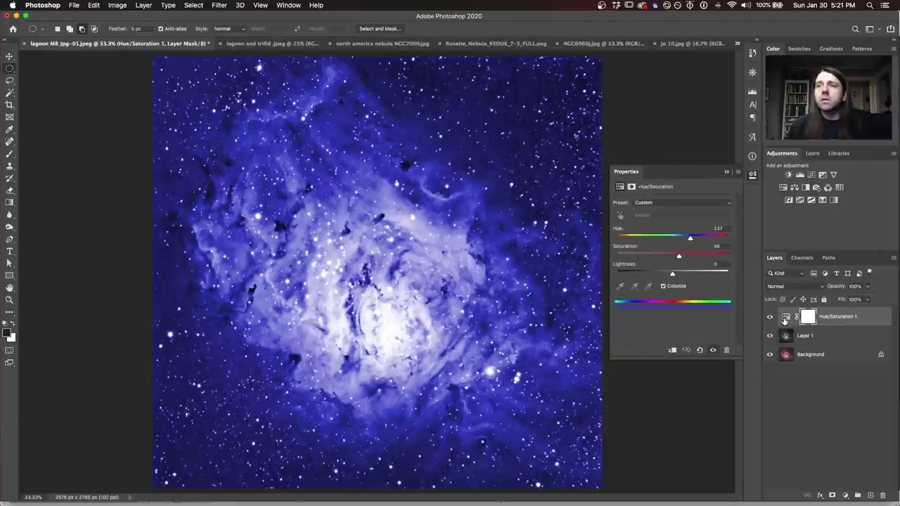
{"action": "left_click", "coordinate": [833, 325], "text": "alt"}
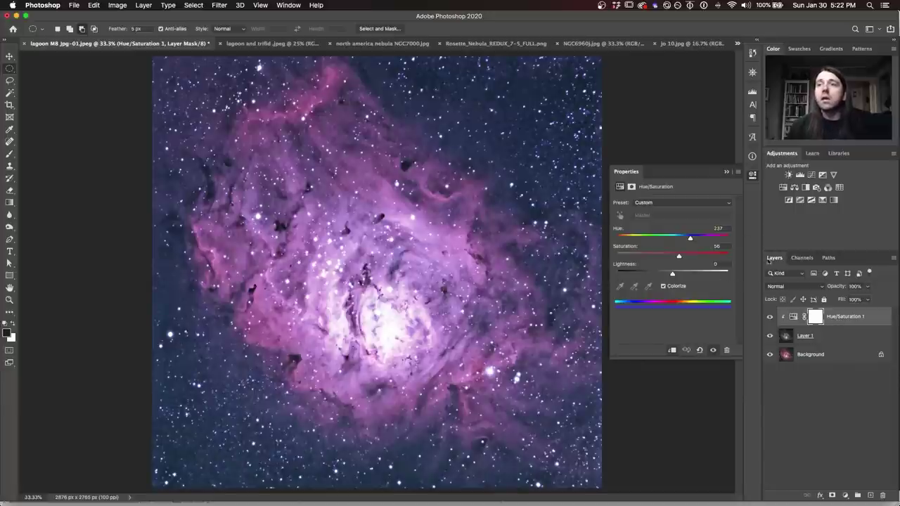
Add a Curves adjustment on top that darkens the RGB shadows from input 46 to output 18
{"action": "left_click", "coordinate": [810, 175]}
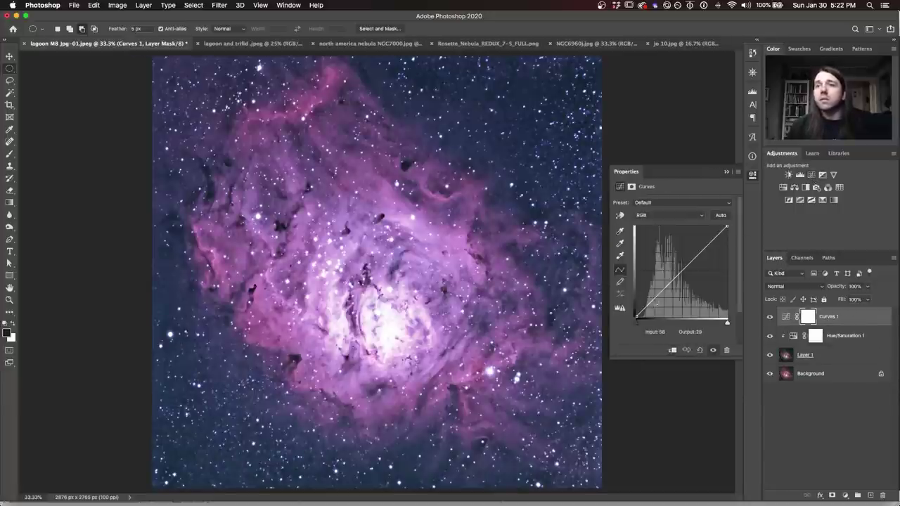
{"action": "left_click_drag", "start_coordinate": [636, 317], "coordinate": [652, 310]}
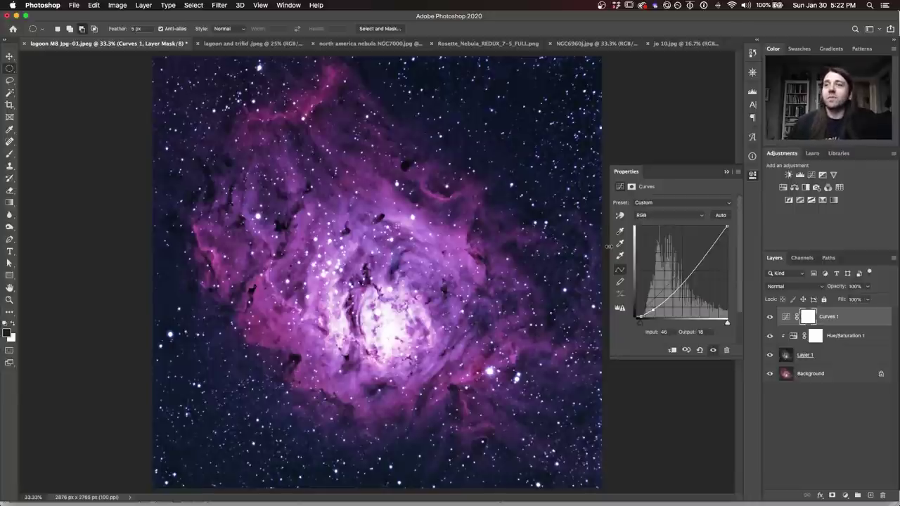
{"action": "left_click", "coordinate": [750, 176]}
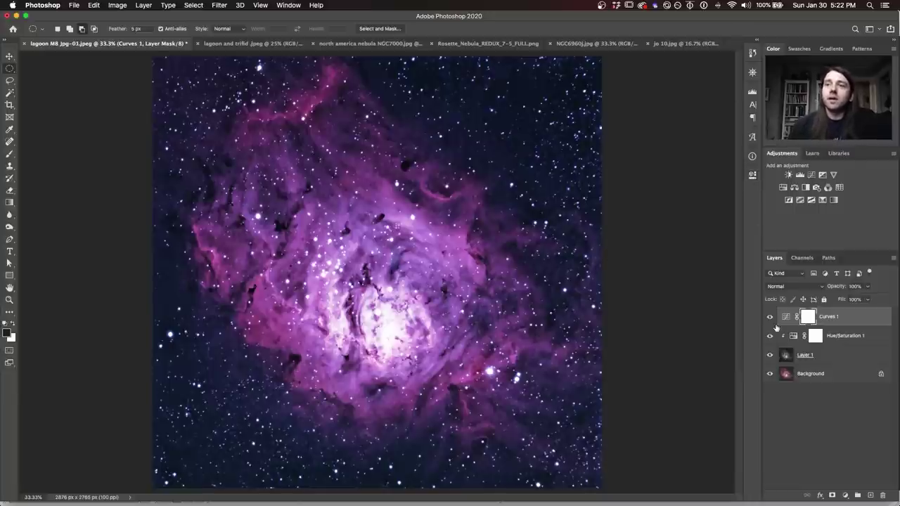
Compare the original Background alone with the full blue-enhanced layer stack
{"action": "left_click", "coordinate": [770, 374], "text": "alt"}
{"action": "left_click", "coordinate": [769, 374], "text": "alt"}
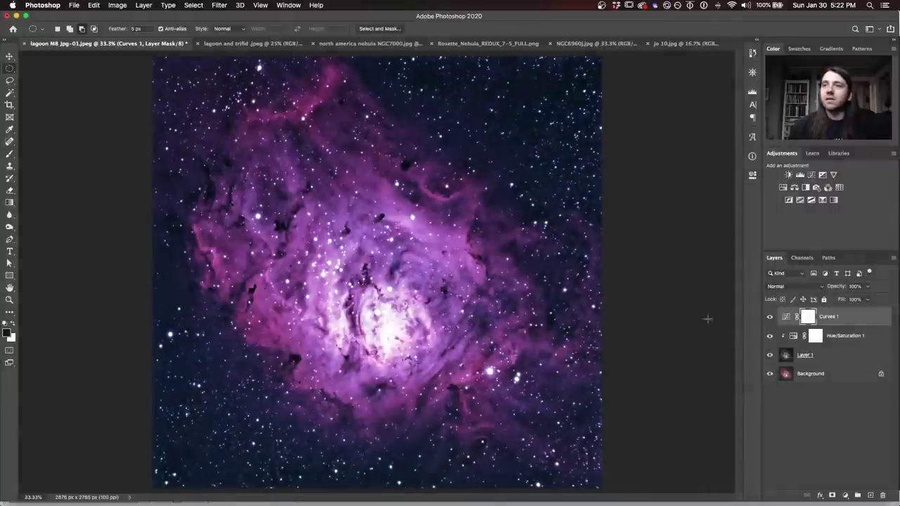
Compare the edited Lagoon image with its Background layer alone, and select Layer 1
{"action": "left_click", "coordinate": [769, 374], "text": "alt"}
{"action": "left_click", "coordinate": [770, 374], "text": "alt"}
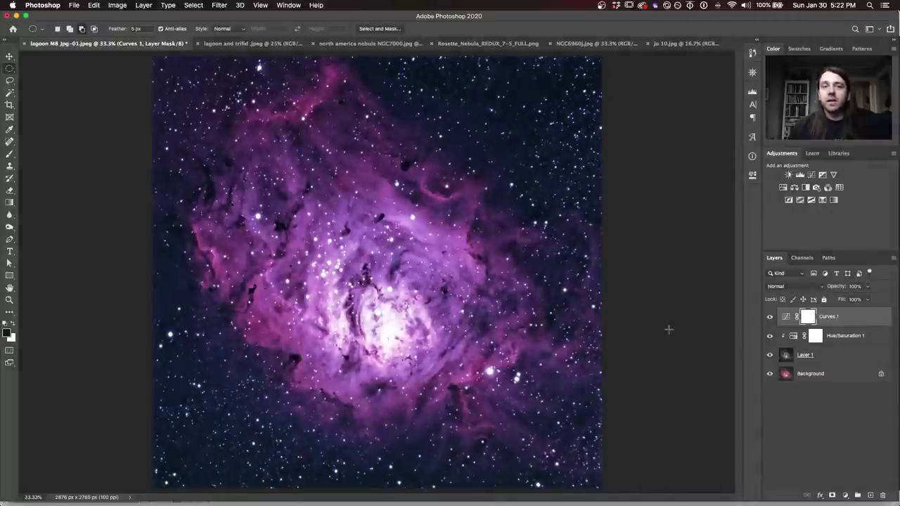
{"action": "double_click", "coordinate": [786, 355]}
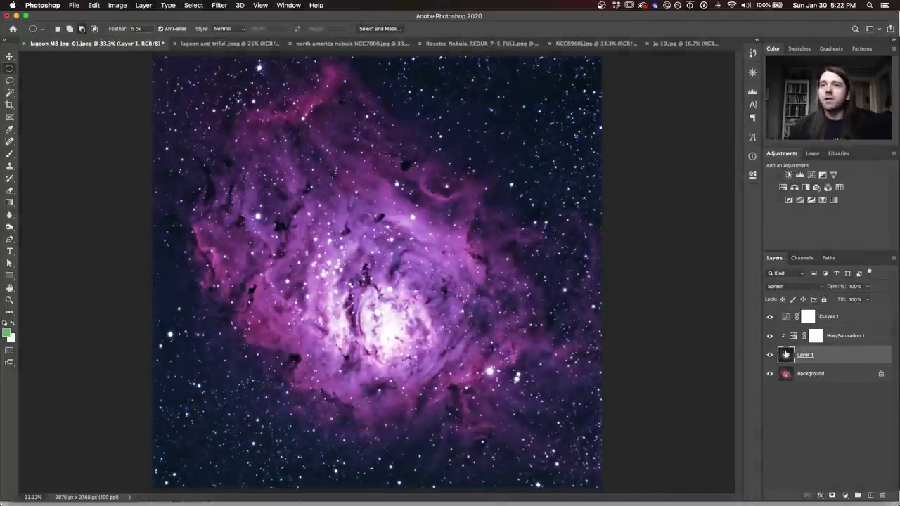
{"action": "left_click", "coordinate": [640, 210]}
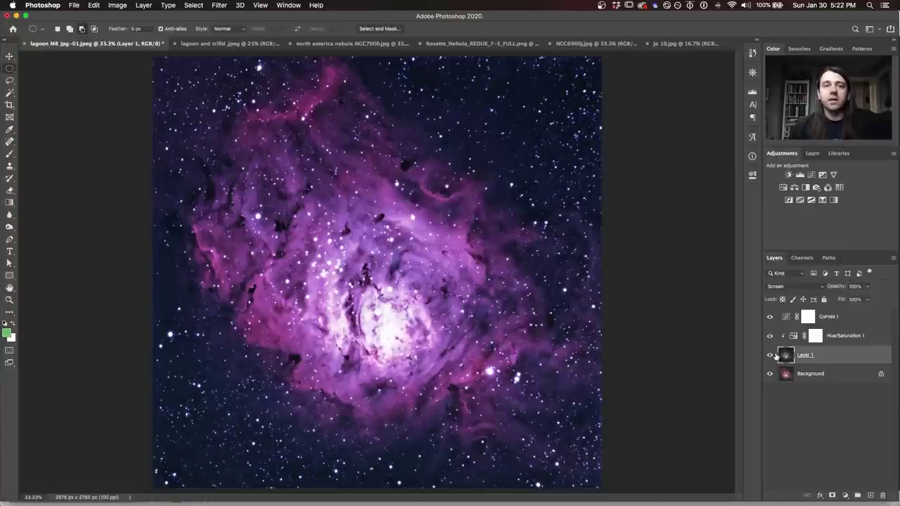
Examine the lagoon and trifid image alongside the north america nebula NGC7000 image, comparing the two
{"action": "left_click", "coordinate": [241, 45]}
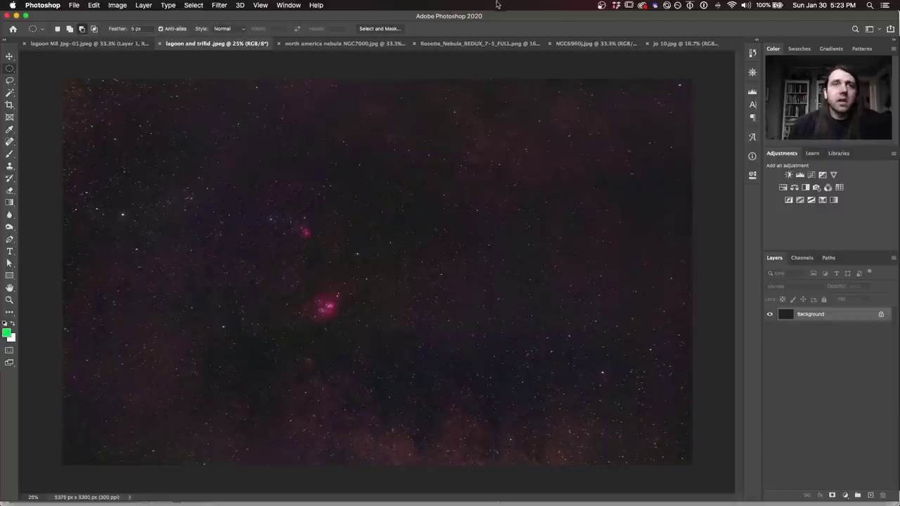
{"action": "left_click", "coordinate": [325, 45]}
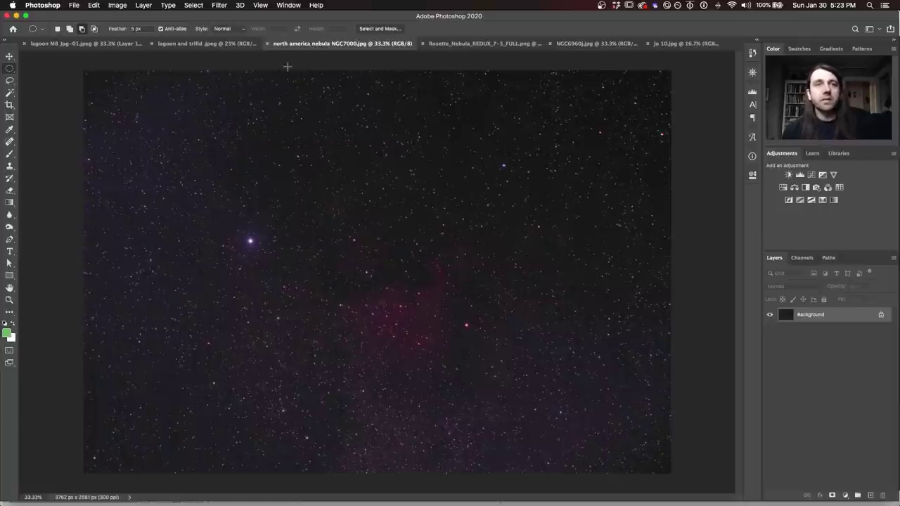
{"action": "left_click", "coordinate": [216, 43]}
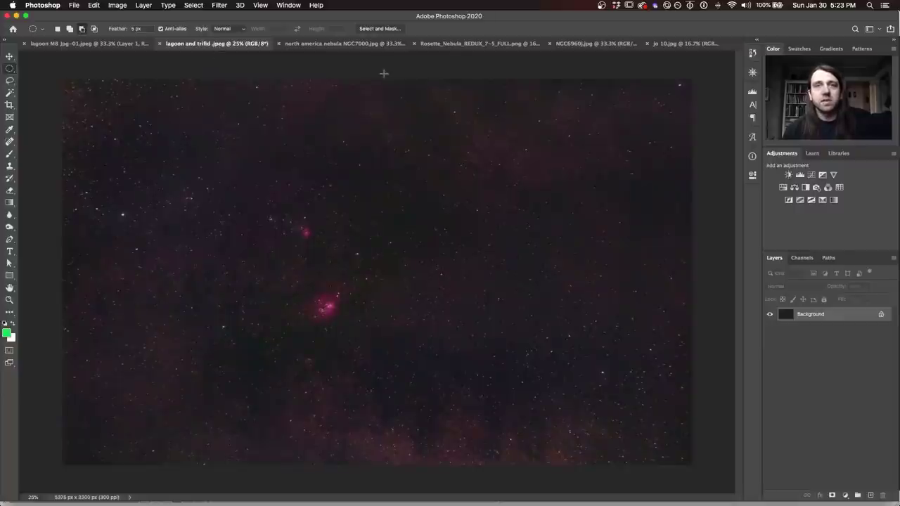
{"action": "left_click", "coordinate": [351, 45]}
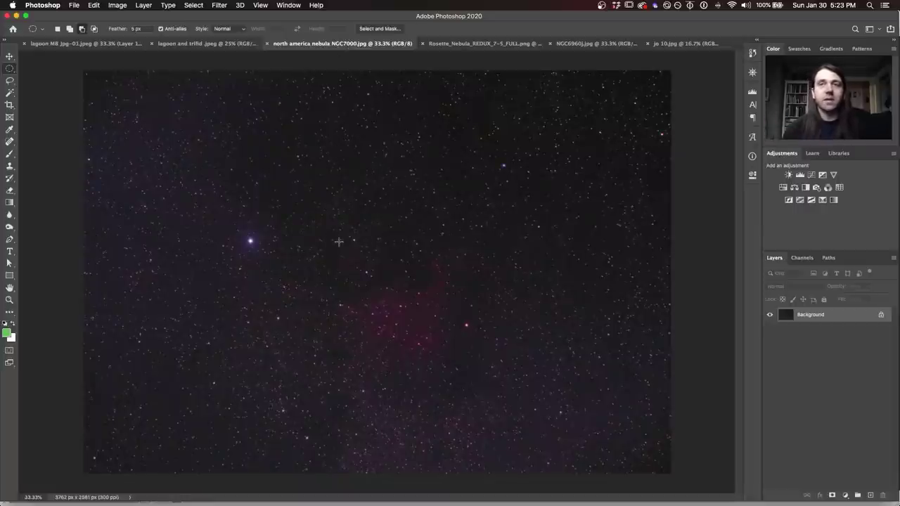
{"action": "left_click", "coordinate": [215, 46]}
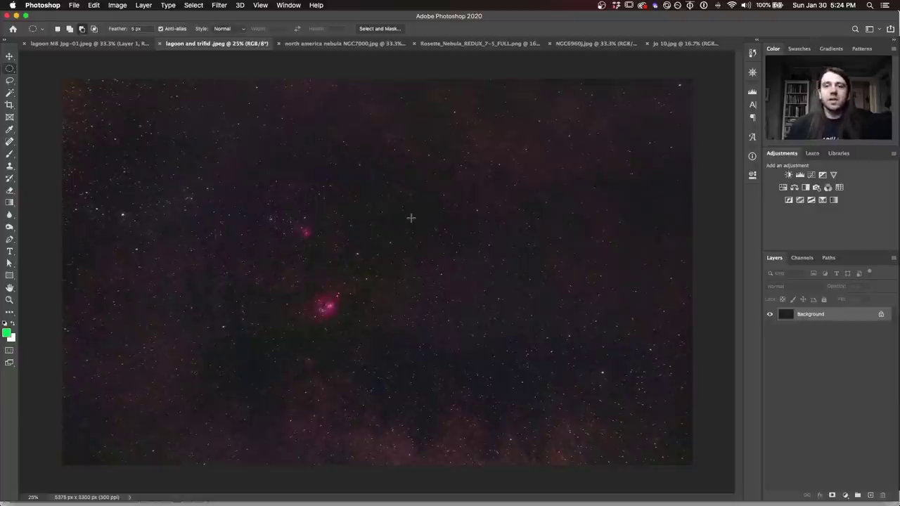
{"action": "left_click", "coordinate": [342, 43]}
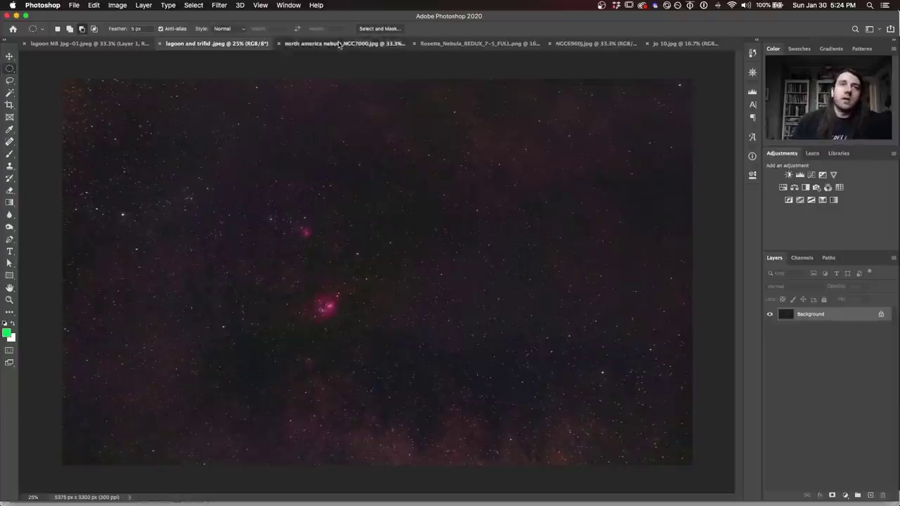
{"action": "left_click", "coordinate": [229, 44]}
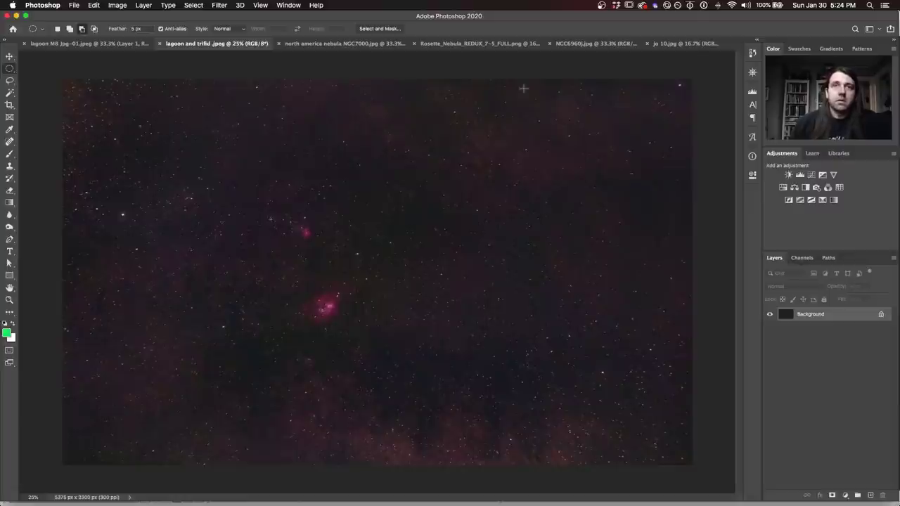
Examine the Rosette Nebula image down to its lower edge, and the NGC6960 image
{"action": "left_click", "coordinate": [488, 44]}
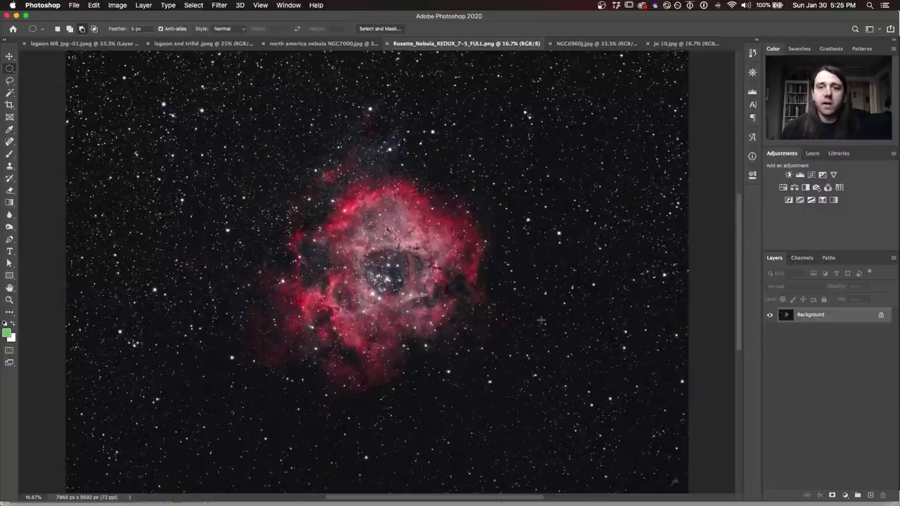
{"action": "scroll", "coordinate": [574, 242], "scroll_direction": "down", "scroll_amount": 3}
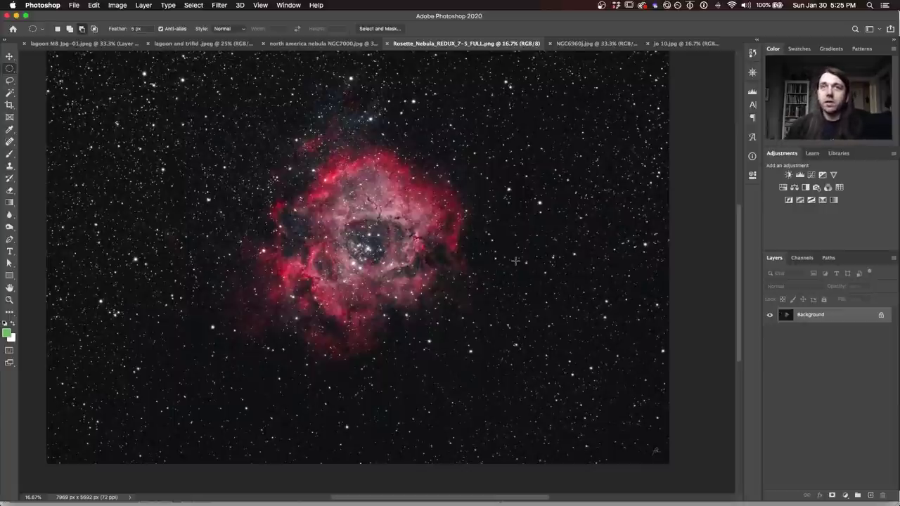
{"action": "left_click", "coordinate": [583, 44]}
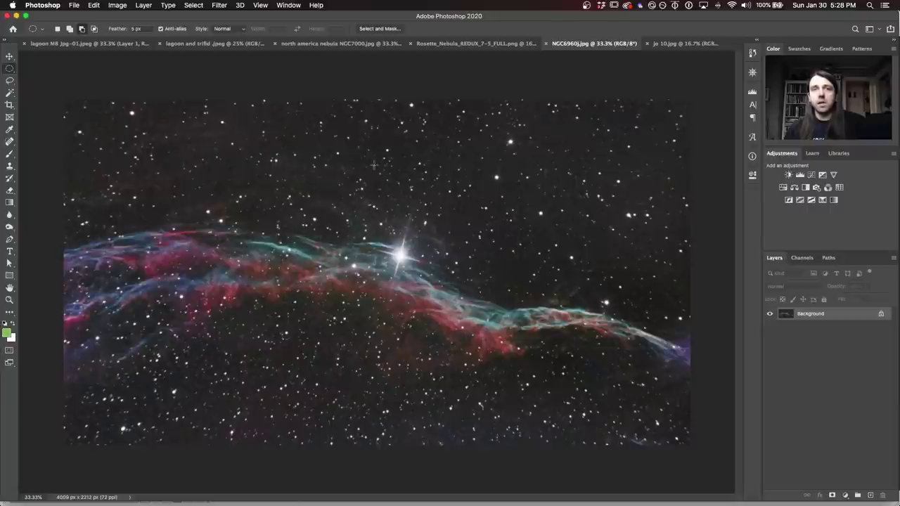
Brighten the Milky Way image jo 10.jpg with a Curves adjustment layer whose RGB curve has a point at input 30, output 100
{"action": "left_click", "coordinate": [664, 43]}
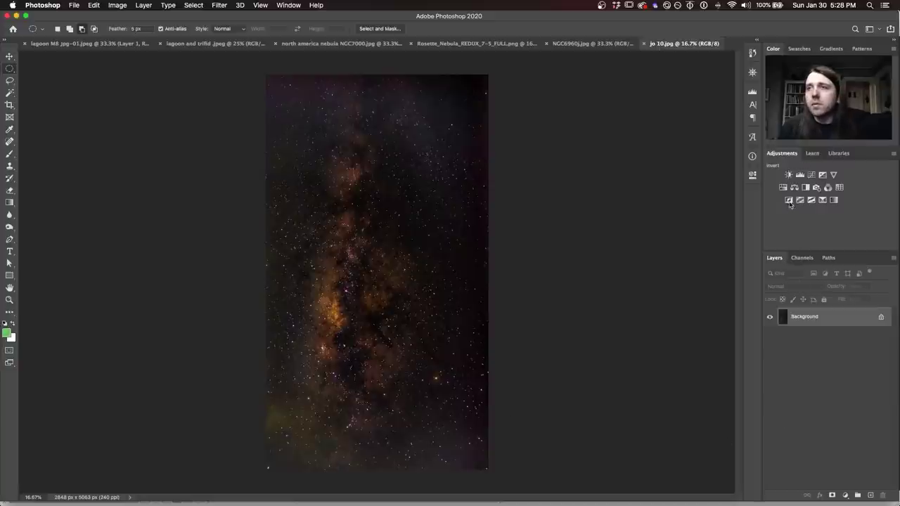
{"action": "left_click", "coordinate": [811, 175]}
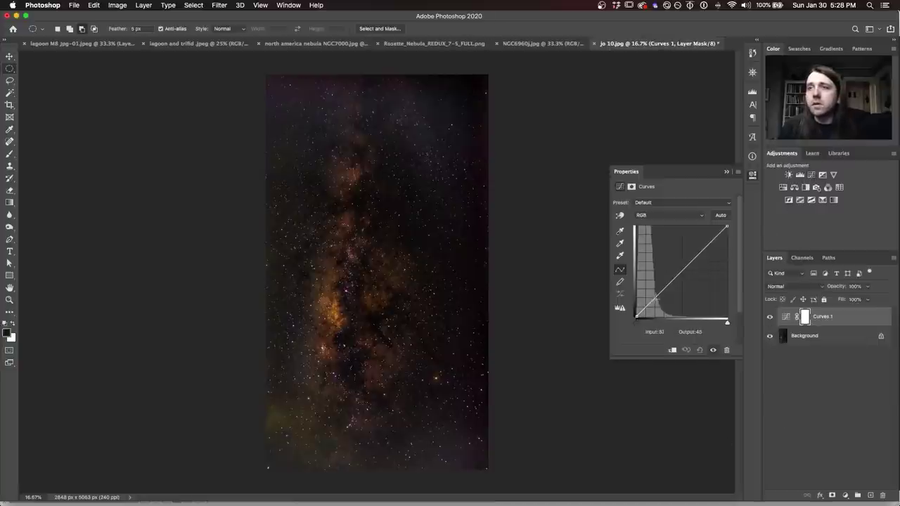
{"action": "left_click_drag", "start_coordinate": [650, 302], "coordinate": [647, 281]}
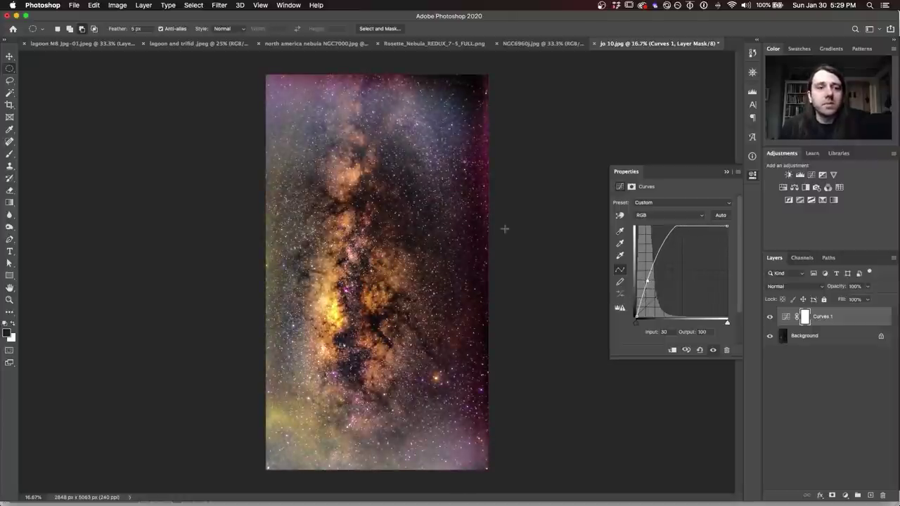
Compare the Milky Way image with and without the Curves 1 adjustment by toggling the layer's visibility, leaving it visible
{"action": "left_click", "coordinate": [769, 317]}
{"action": "left_click", "coordinate": [769, 317]}
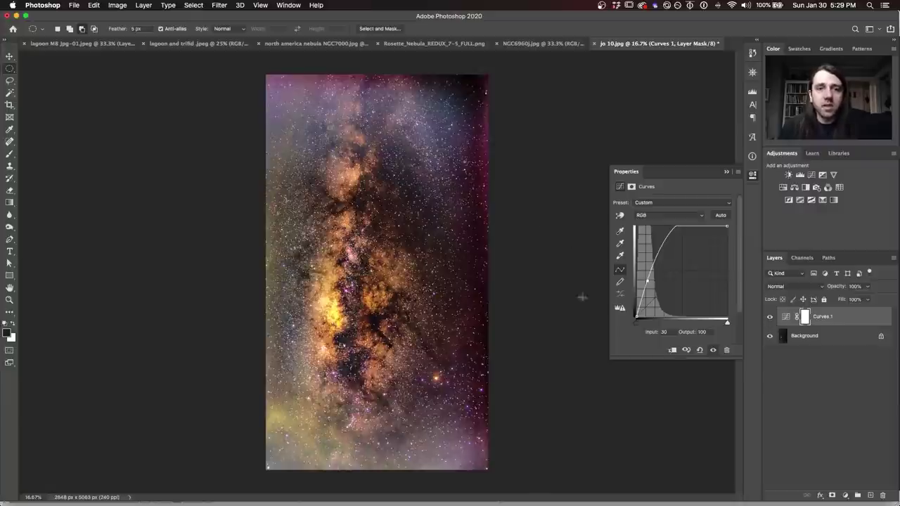
{"action": "left_click", "coordinate": [769, 317]}
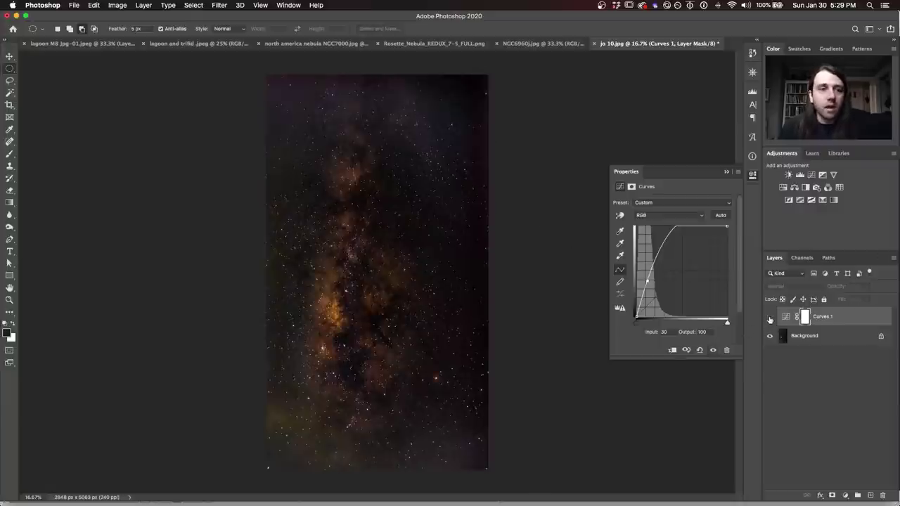
{"action": "left_click", "coordinate": [769, 317]}
{"action": "left_click", "coordinate": [769, 318]}
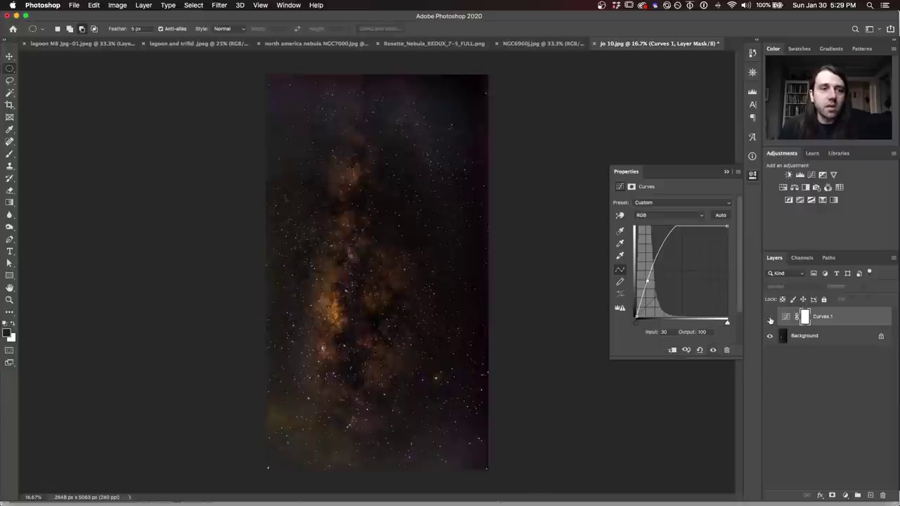
{"action": "left_click", "coordinate": [769, 318]}
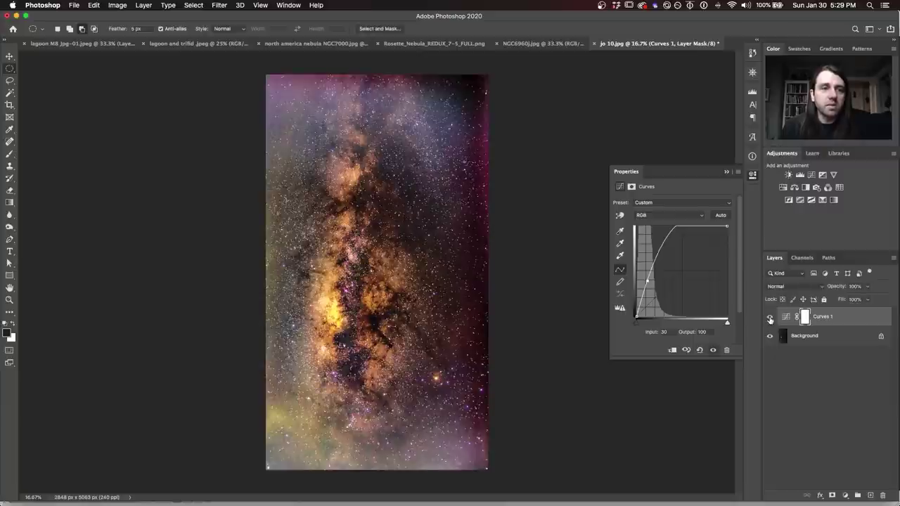
{"action": "left_click", "coordinate": [769, 318]}
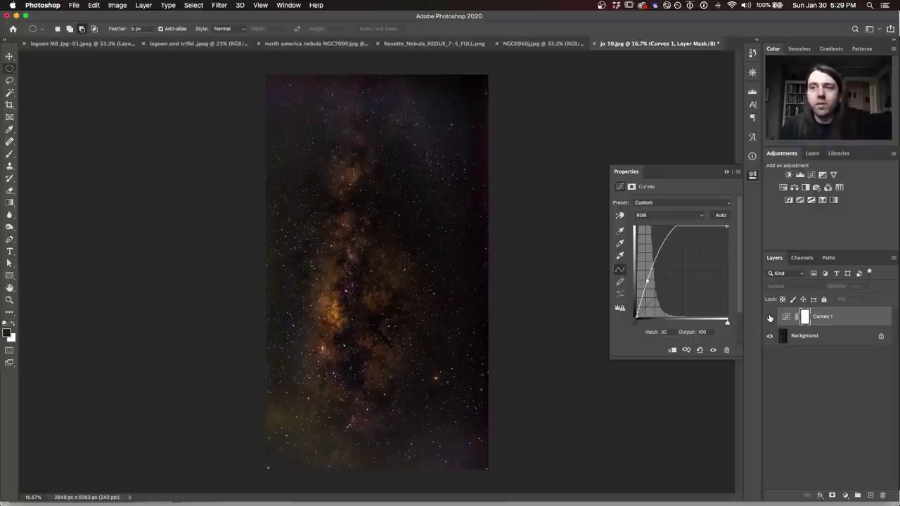
{"action": "left_click", "coordinate": [769, 318]}
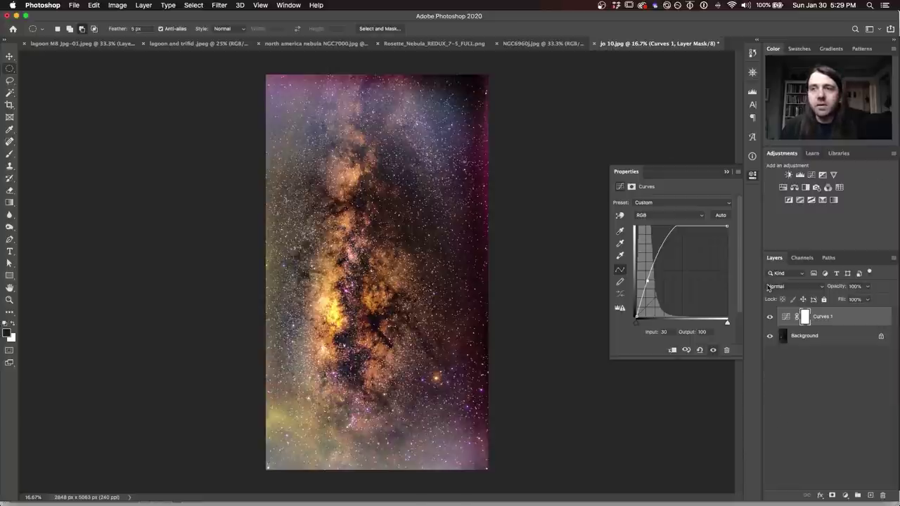
{"action": "left_click", "coordinate": [769, 317]}
{"action": "left_click", "coordinate": [769, 317]}
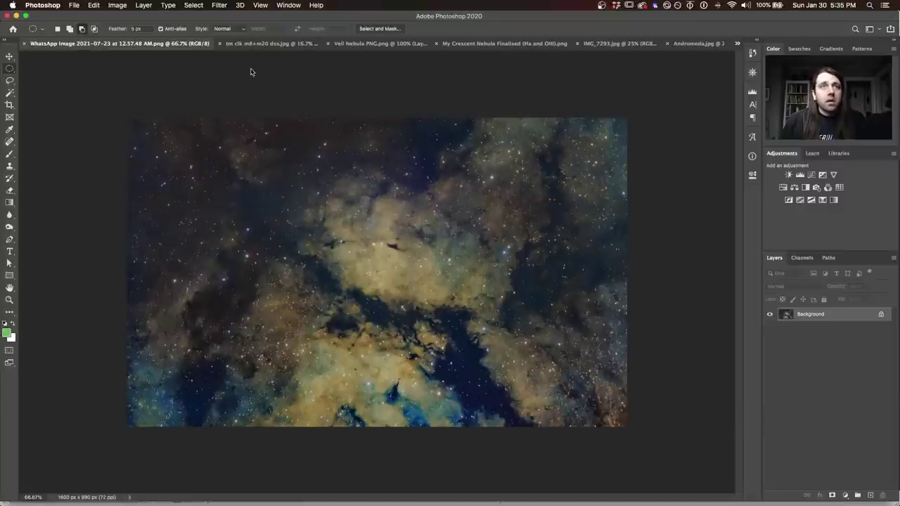
Add a Curves adjustment layer to tm clk m8+m20 dss.jpg and raise its RGB black point to output 17
{"action": "left_click", "coordinate": [257, 43]}
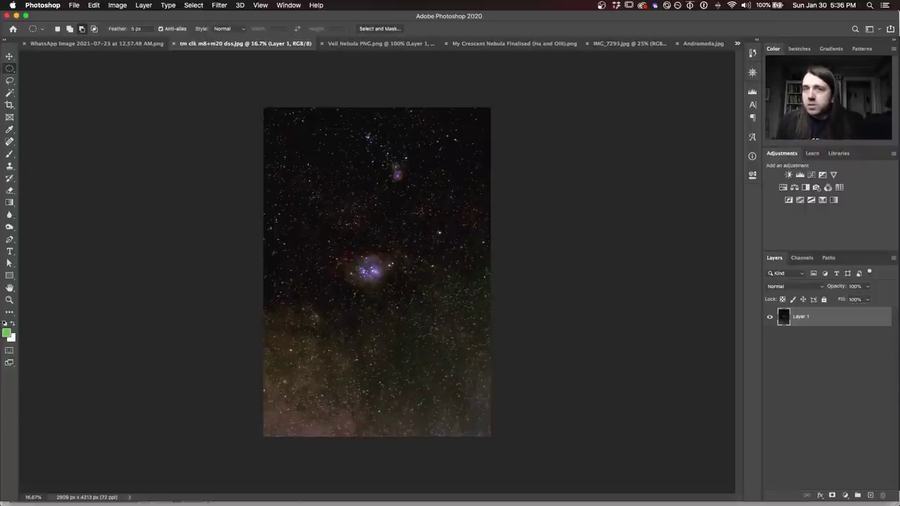
{"action": "left_click", "coordinate": [809, 177]}
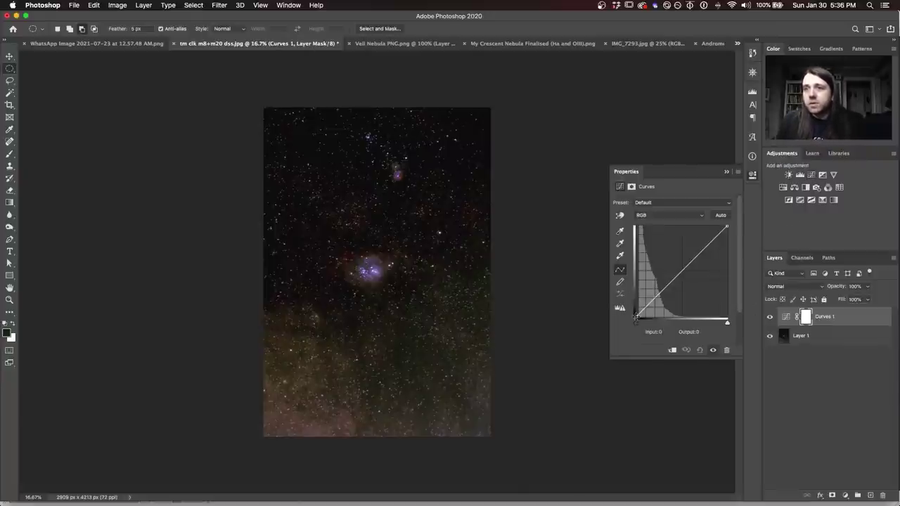
{"action": "left_click_drag", "start_coordinate": [636, 316], "coordinate": [635, 309]}
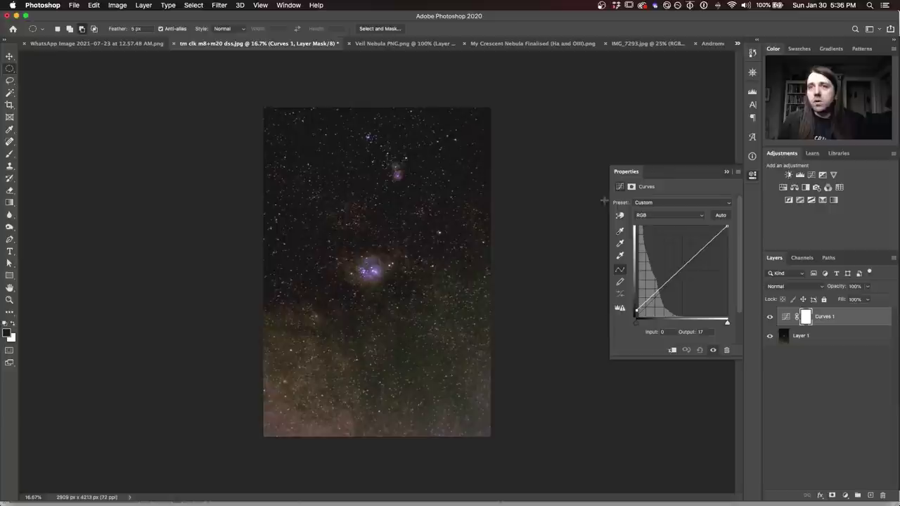
Reduce the green cast by setting the Green channel's black point in the Curves adjustment to input 8, output 0
{"action": "left_click", "coordinate": [642, 216]}
{"action": "left_click", "coordinate": [647, 235]}
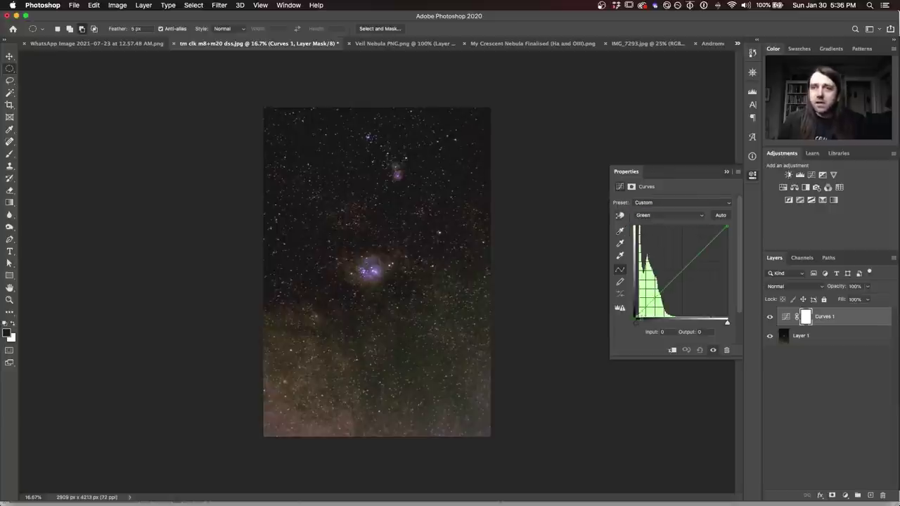
{"action": "left_click_drag", "start_coordinate": [636, 317], "coordinate": [634, 325]}
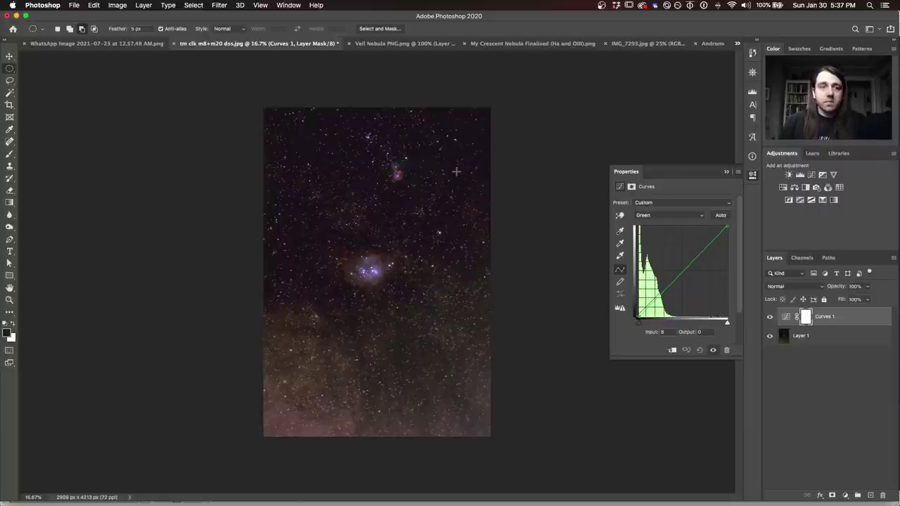
Defringe the Veil Nebula image's stars with the Camera Raw Filter, using a Purple Hue range of 30/100 and Purple Amount 7
{"action": "left_click", "coordinate": [403, 44]}
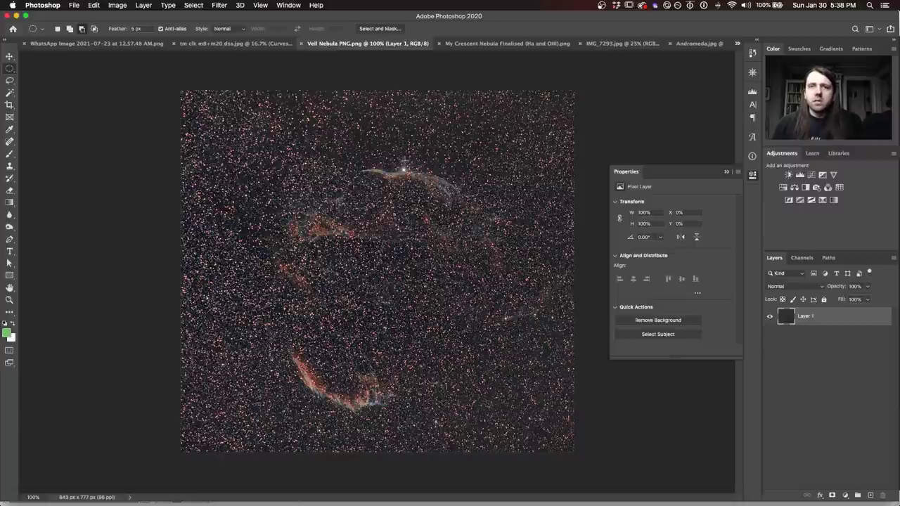
{"action": "left_click", "coordinate": [219, 5]}
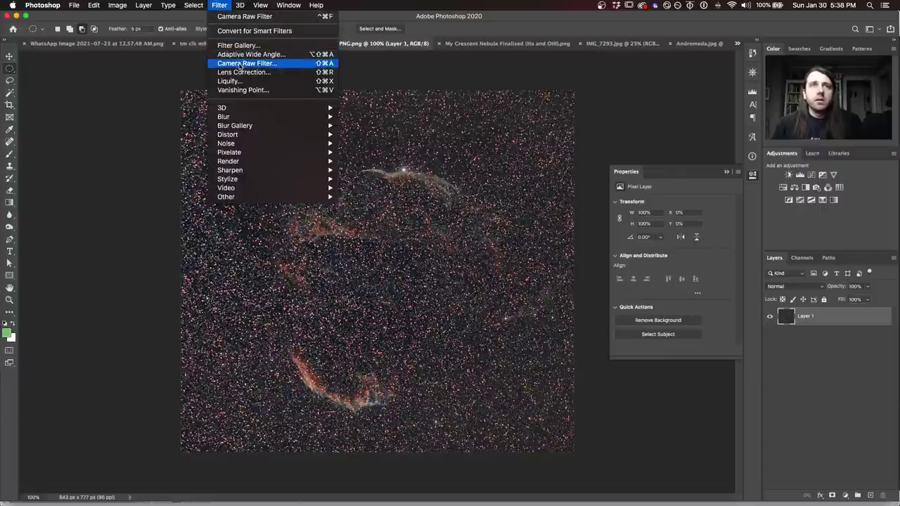
{"action": "left_click", "coordinate": [473, 263]}
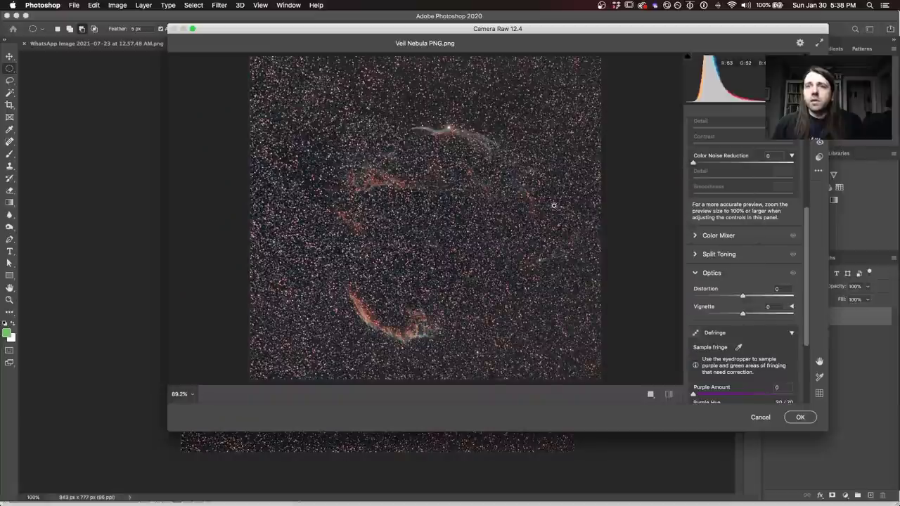
{"action": "scroll", "coordinate": [739, 338], "scroll_direction": "down", "scroll_amount": 3}
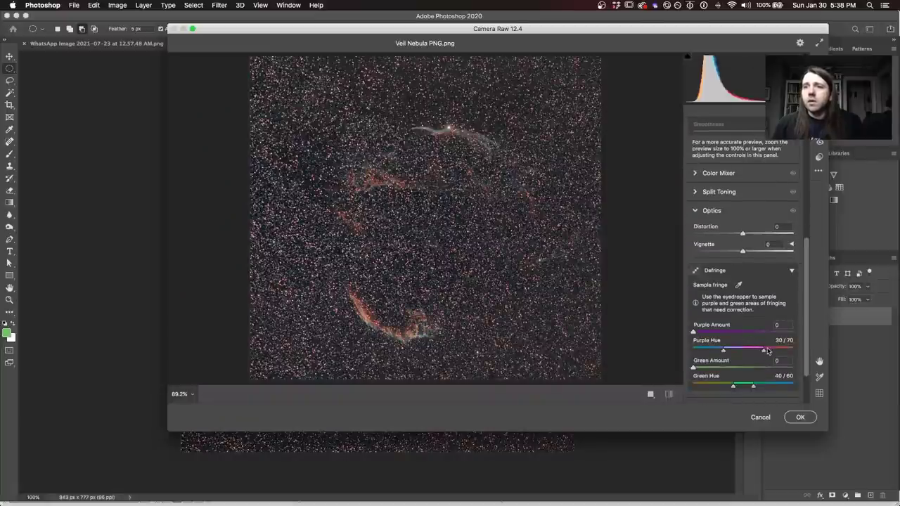
{"action": "left_click_drag", "start_coordinate": [765, 350], "coordinate": [823, 353]}
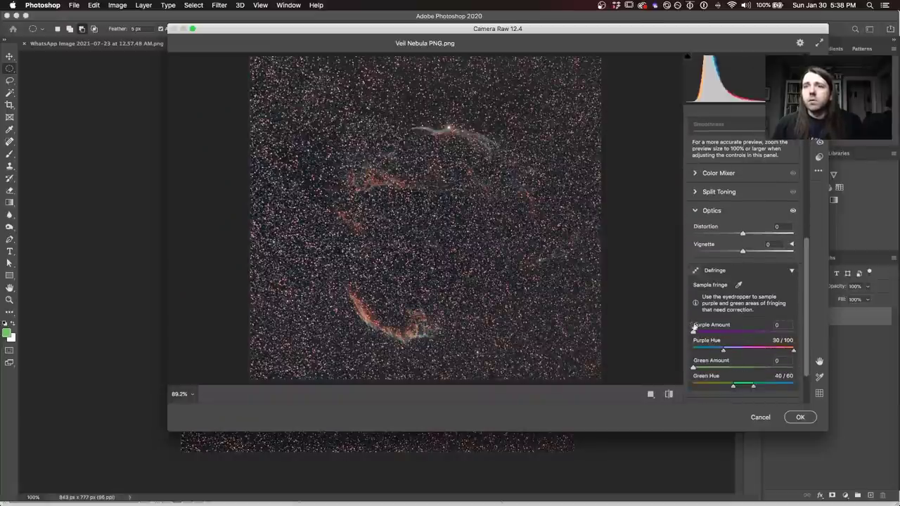
{"action": "left_click_drag", "start_coordinate": [693, 333], "coordinate": [729, 334]}
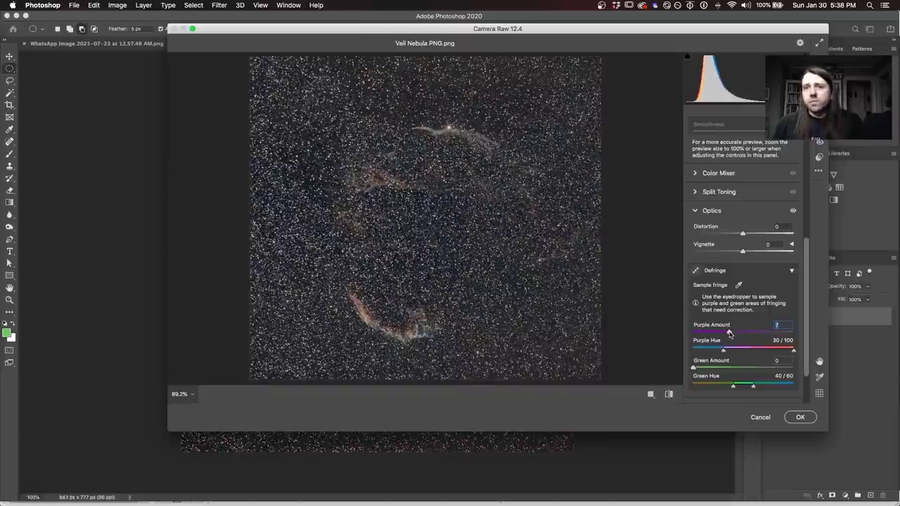
{"action": "left_click", "coordinate": [800, 416]}
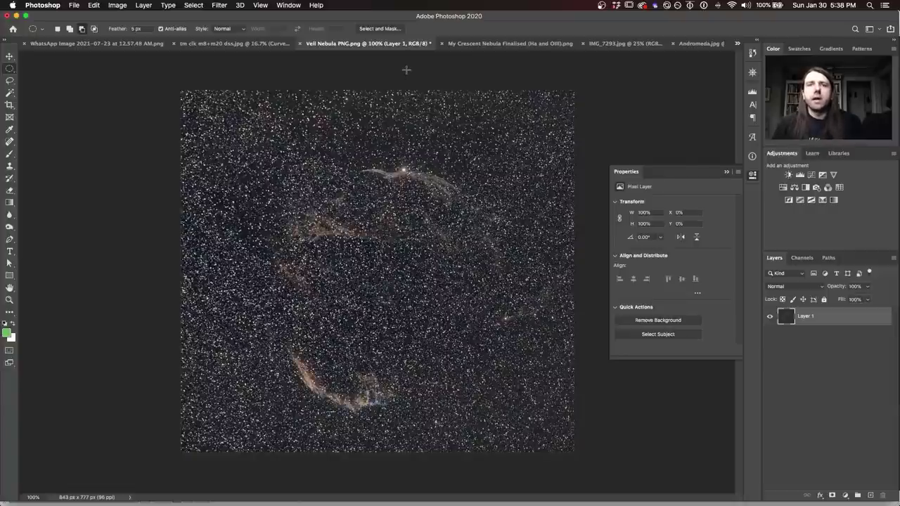
Bring up the My Crescent Nebula Finalised (Ha and OIII).png image and flip its canvas horizontally
{"action": "left_click", "coordinate": [476, 44]}
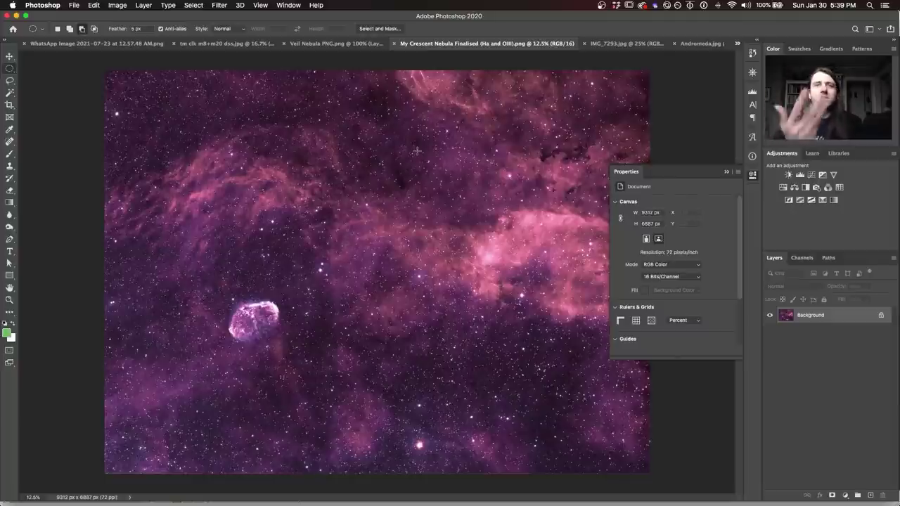
{"action": "left_click", "coordinate": [118, 5]}
{"action": "mouse_move", "coordinate": [135, 95]}
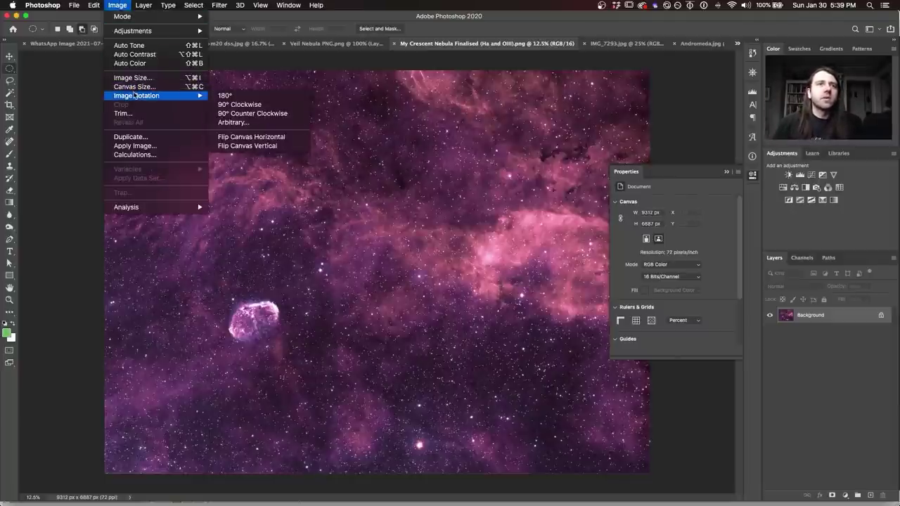
{"action": "left_click", "coordinate": [260, 137]}
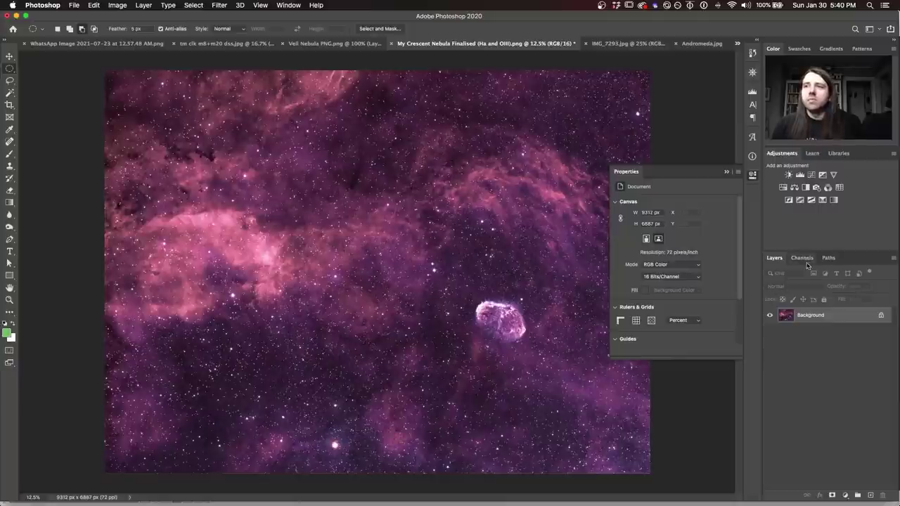
Add a Selective Color adjustment layer to the Crescent Nebula image and set Magenta to -39% in the Magentas range
{"action": "left_click", "coordinate": [821, 201]}
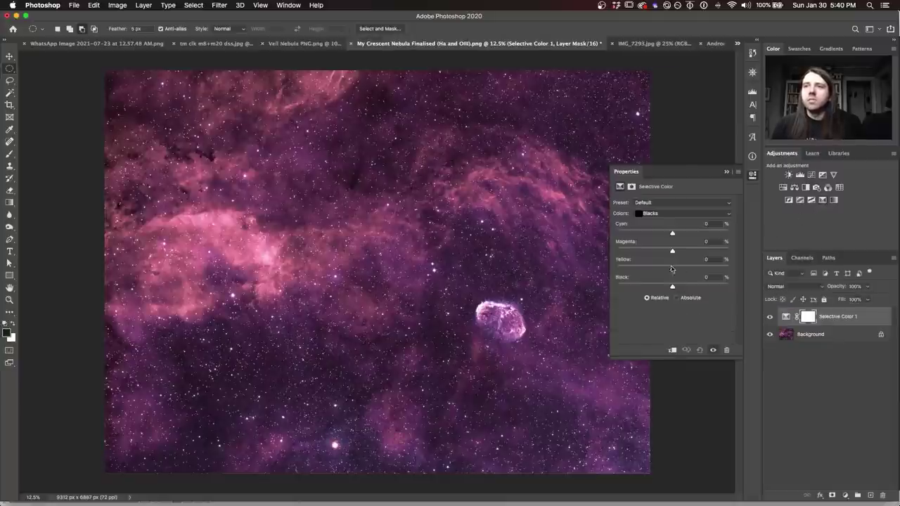
{"action": "left_click", "coordinate": [665, 215]}
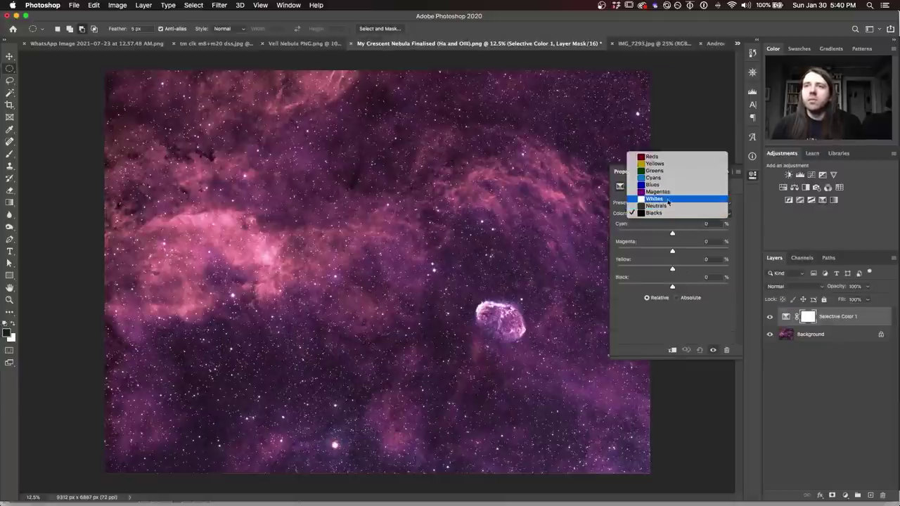
{"action": "left_click", "coordinate": [667, 195]}
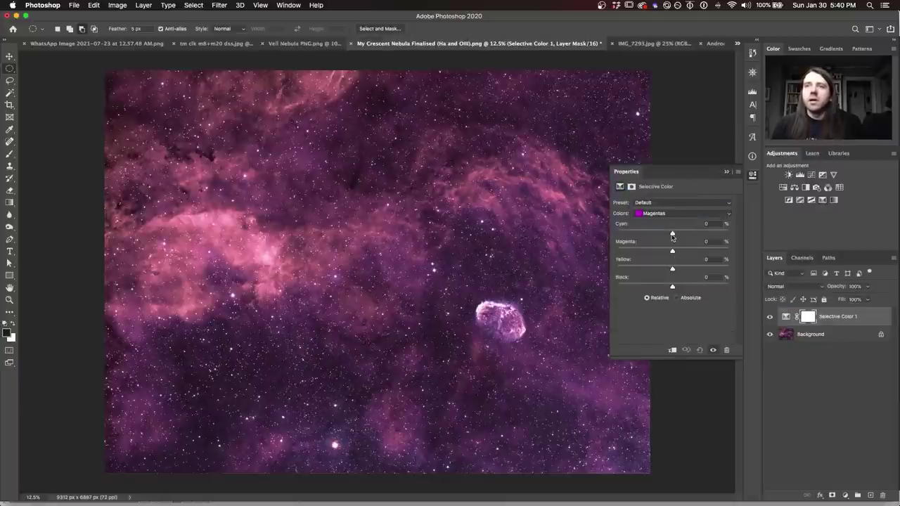
{"action": "left_click_drag", "start_coordinate": [672, 233], "coordinate": [650, 251]}
Set Yellow to -61% for the Yellows range of the Selective Color adjustment
{"action": "left_click", "coordinate": [661, 213]}
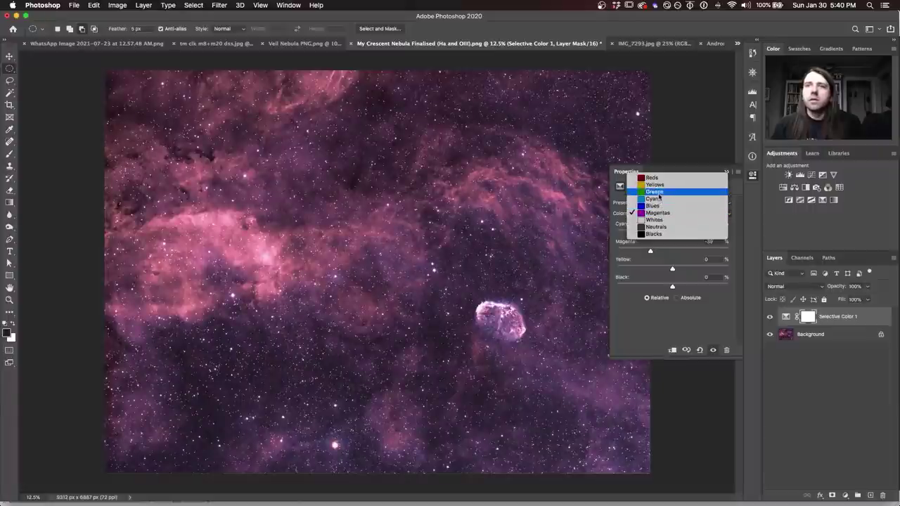
{"action": "left_click", "coordinate": [658, 190]}
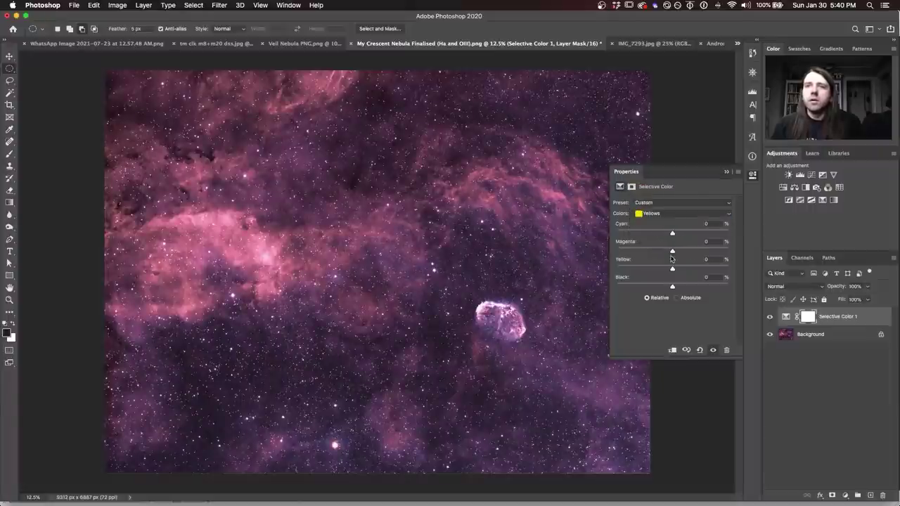
{"action": "left_click_drag", "start_coordinate": [672, 269], "coordinate": [638, 269]}
Increase Magenta in the Neutrals range and compare the Crescent Nebula image with and without the Selective Color adjustment
{"action": "left_click", "coordinate": [667, 214]}
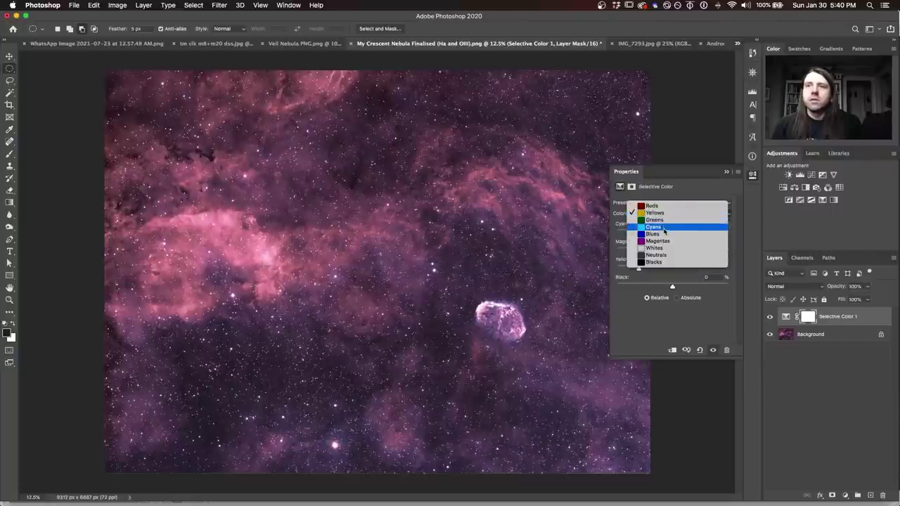
{"action": "left_click", "coordinate": [661, 254]}
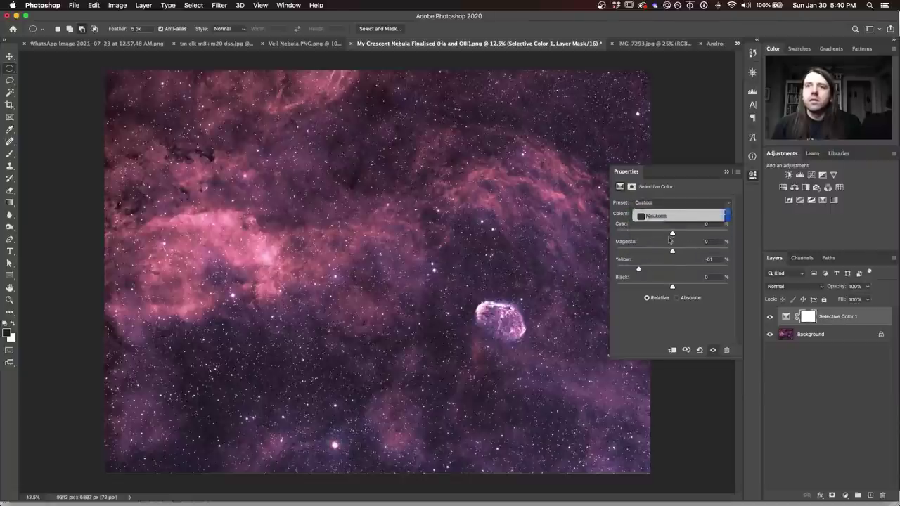
{"action": "left_click_drag", "start_coordinate": [672, 250], "coordinate": [687, 251]}
{"action": "left_click", "coordinate": [770, 320]}
{"action": "left_click", "coordinate": [770, 321]}
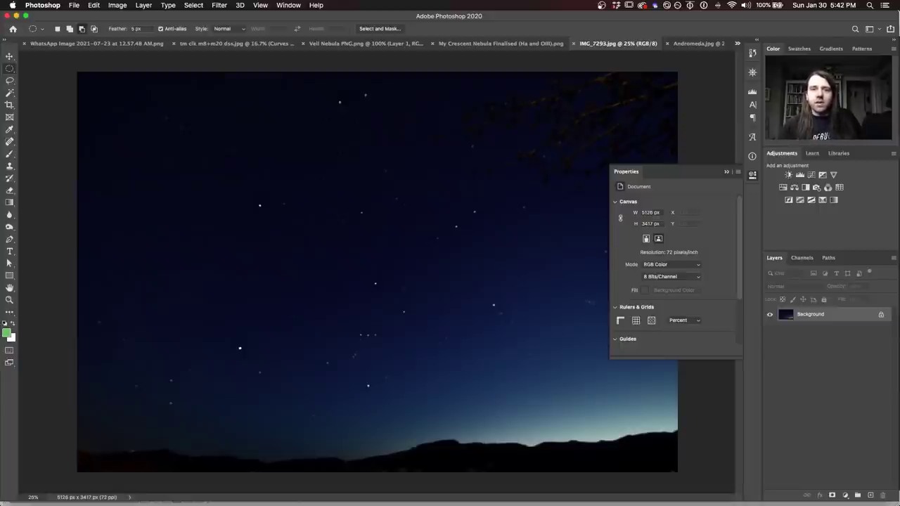
Add a Selective Color adjustment layer to Andromeda.jpg and set the Blacks range to Cyan -8% and Black +5%
{"action": "left_click", "coordinate": [694, 44]}
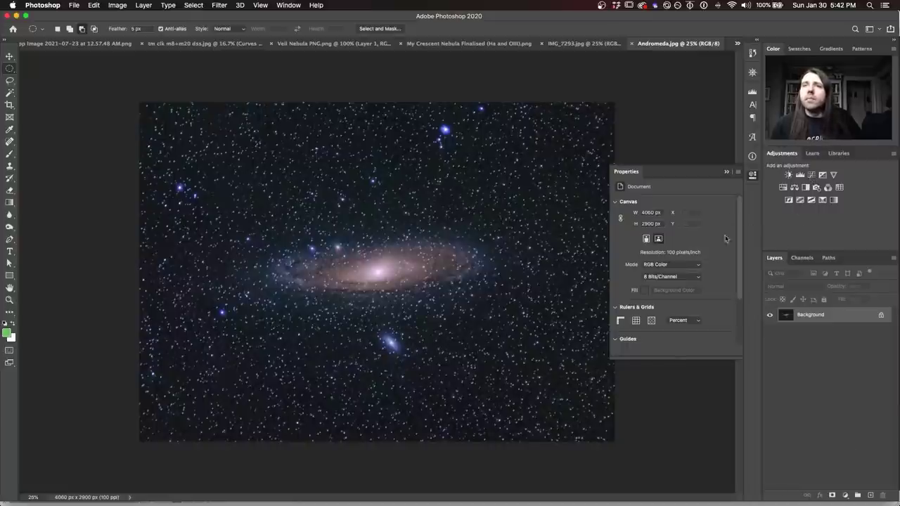
{"action": "left_click", "coordinate": [827, 200]}
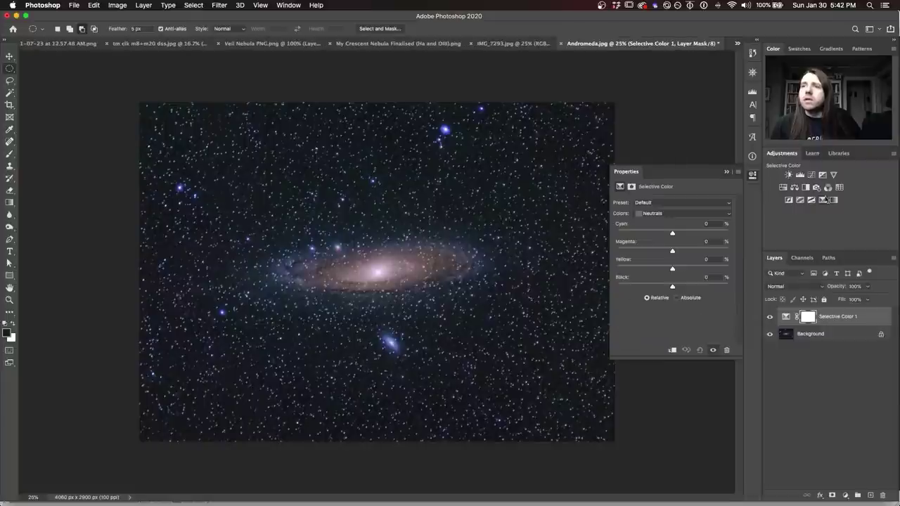
{"action": "left_click", "coordinate": [678, 218]}
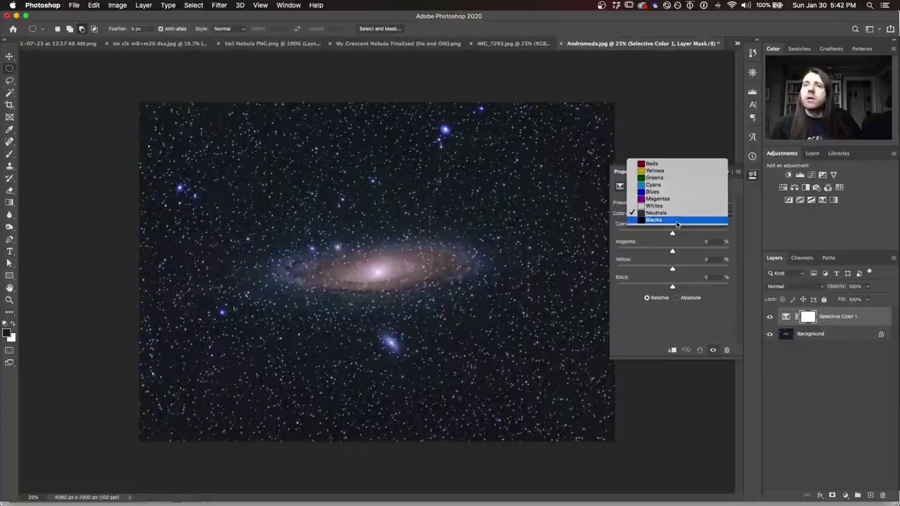
{"action": "left_click", "coordinate": [678, 224]}
{"action": "left_click_drag", "start_coordinate": [673, 234], "coordinate": [668, 235]}
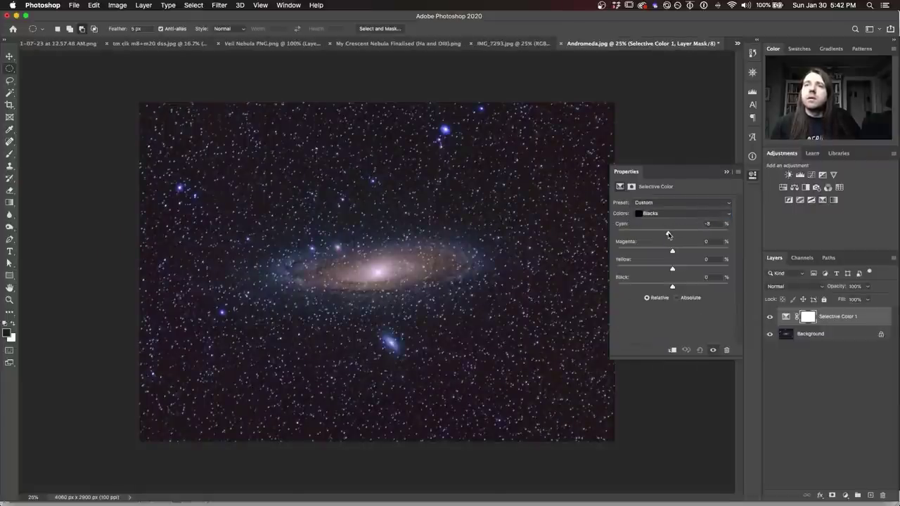
{"action": "left_click_drag", "start_coordinate": [672, 288], "coordinate": [675, 288]}
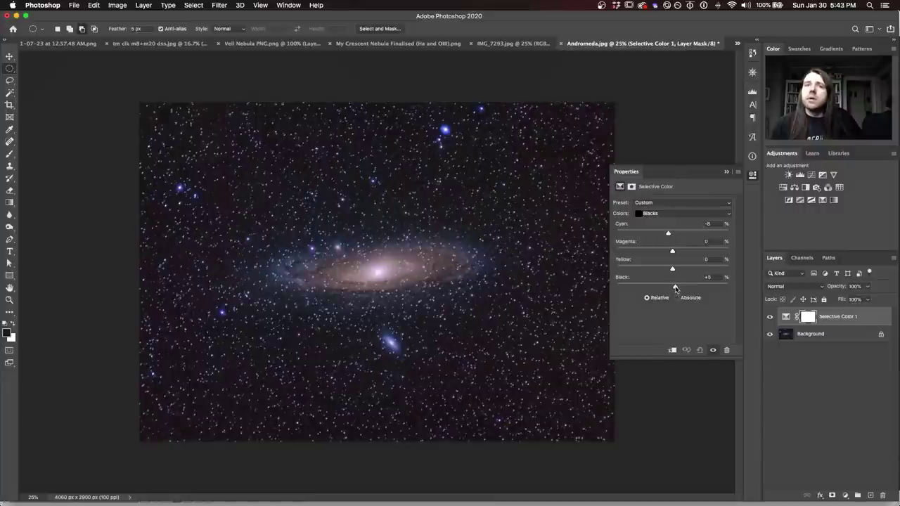
Compare the Andromeda image with and without the Selective Color 1 adjustment by toggling the layer's visibility, leaving it visible
{"action": "left_click", "coordinate": [769, 316]}
{"action": "left_click", "coordinate": [770, 317]}
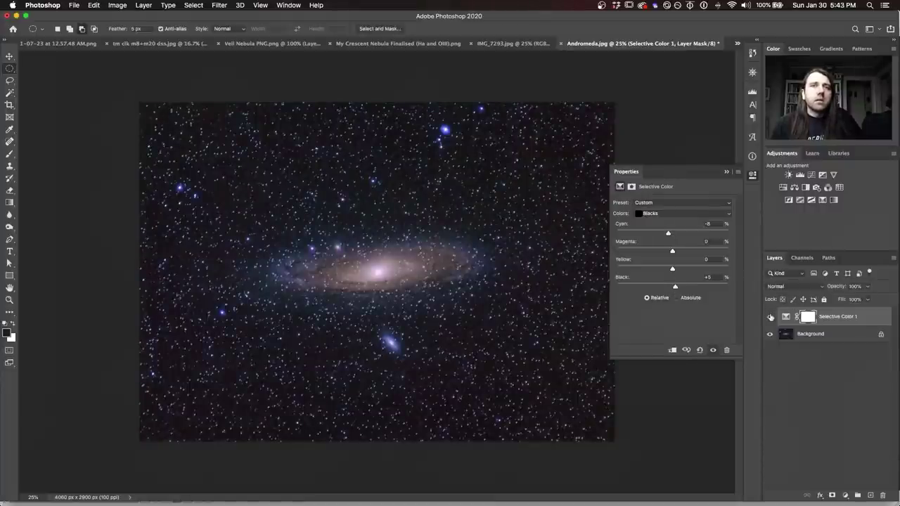
{"action": "left_click", "coordinate": [769, 317]}
{"action": "left_click", "coordinate": [770, 316]}
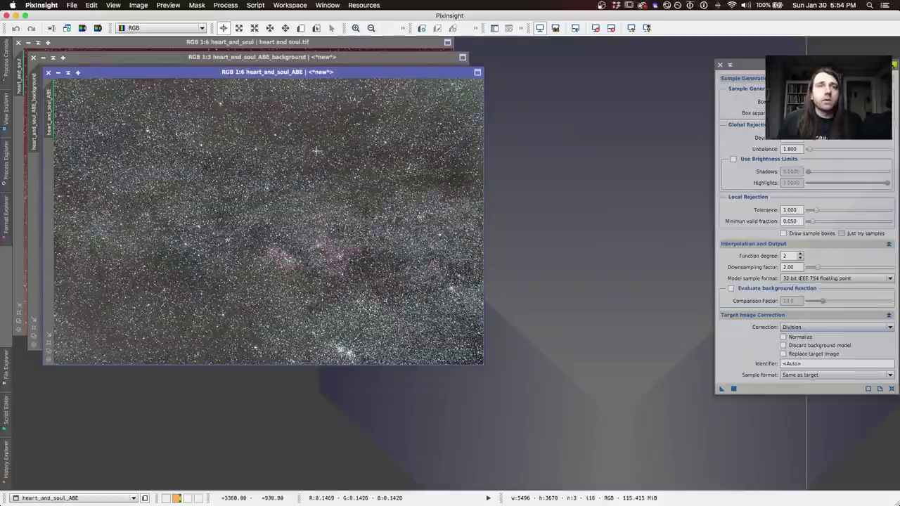
View the heart_and_soul_ABE_background model, return to the heart_and_soul_ABE image, and switch to Photoshop
{"action": "left_click", "coordinate": [327, 60]}
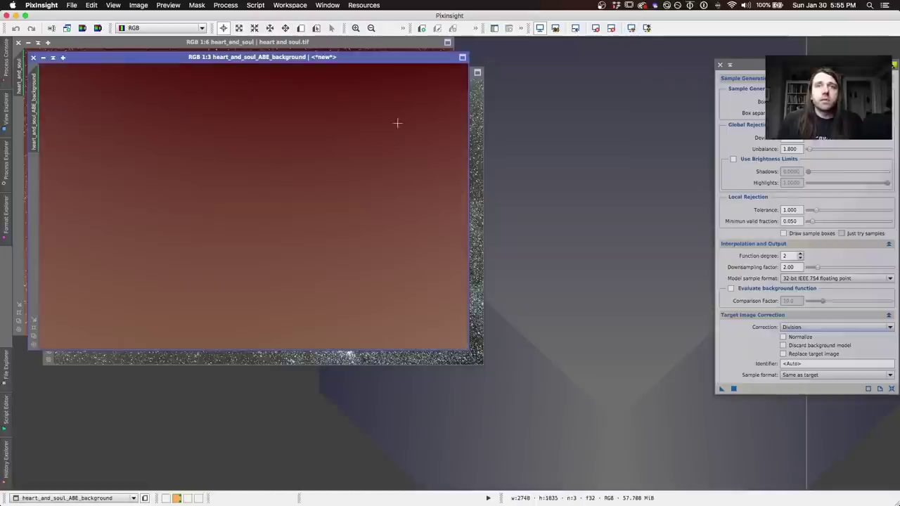
{"action": "left_click", "coordinate": [474, 148]}
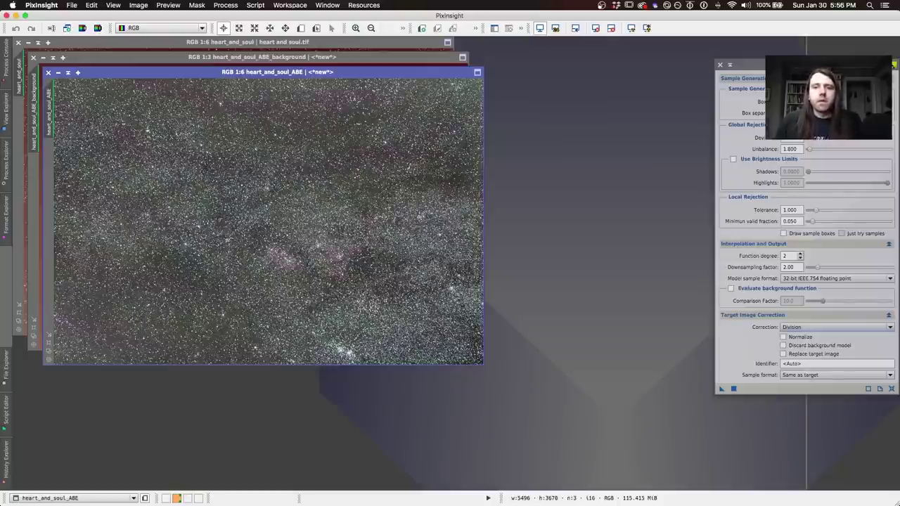
{"action": "key", "text": "super+Tab"}
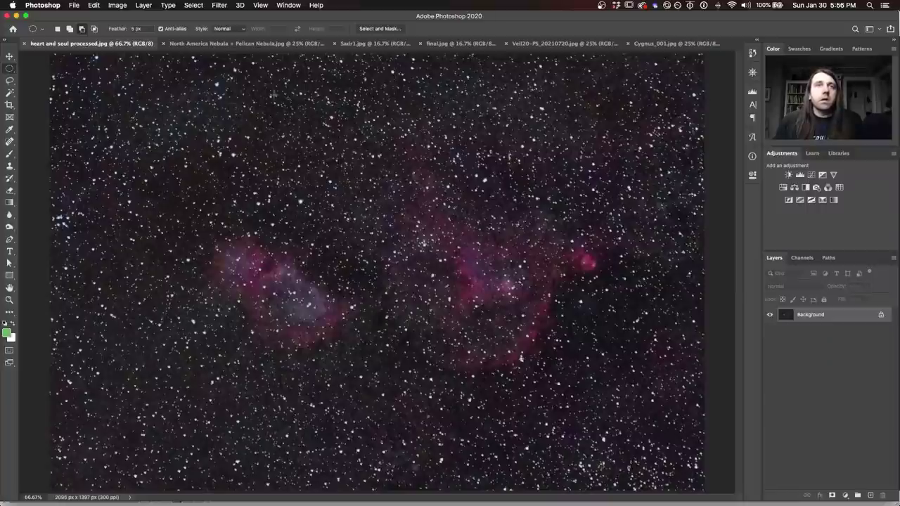
Examine the colour histogram of North America Nebula + Pelican Nebula.jpg, close it, and bring up Sadr1.jpg
{"action": "left_click", "coordinate": [227, 45]}
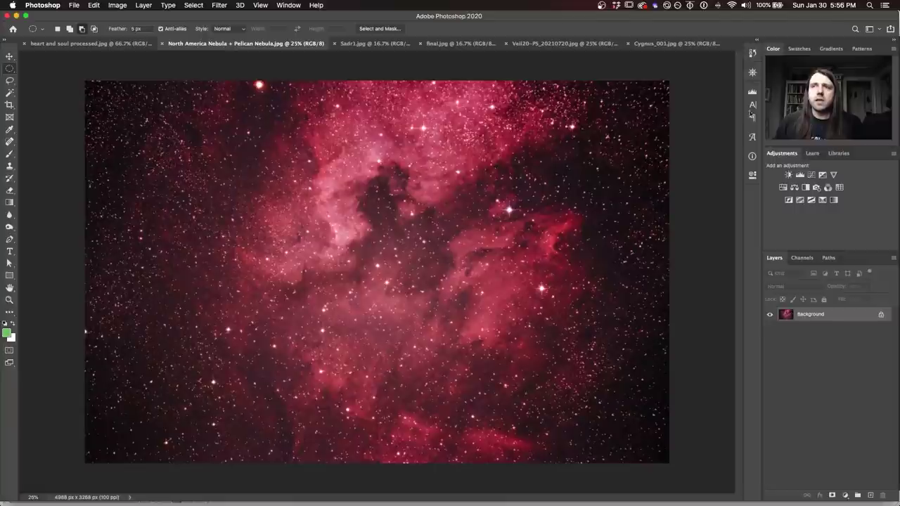
{"action": "left_click", "coordinate": [752, 91]}
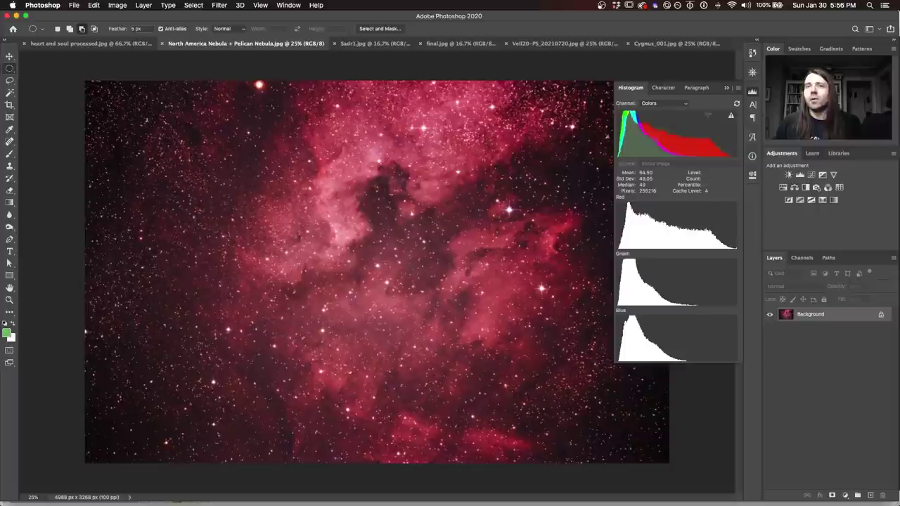
{"action": "left_click", "coordinate": [752, 92]}
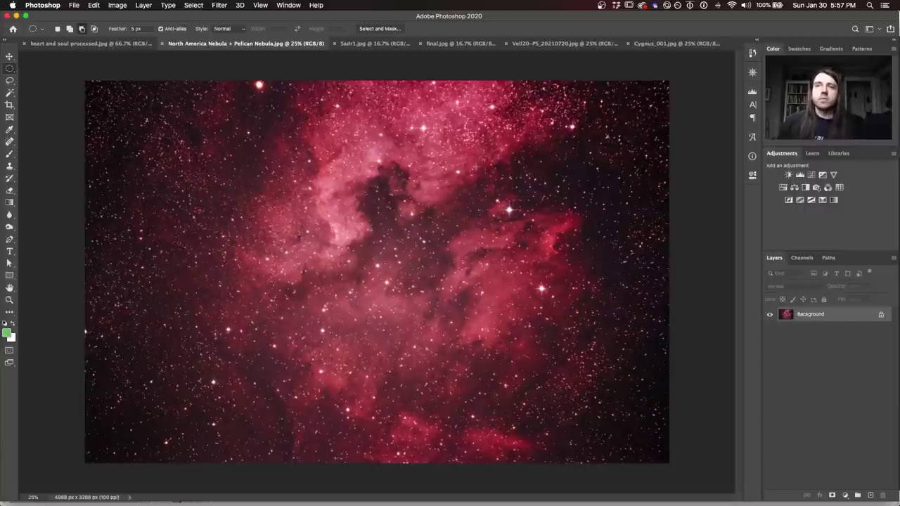
{"action": "left_click", "coordinate": [753, 92]}
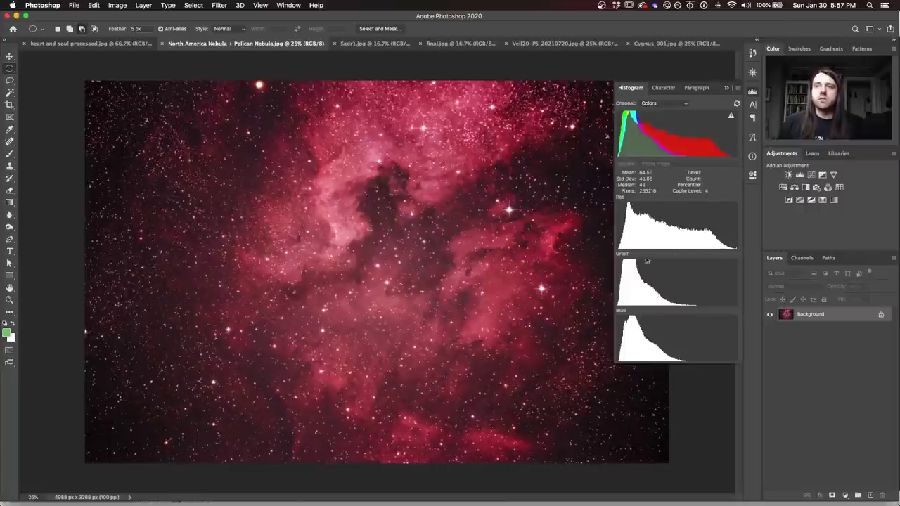
{"action": "left_click", "coordinate": [752, 92]}
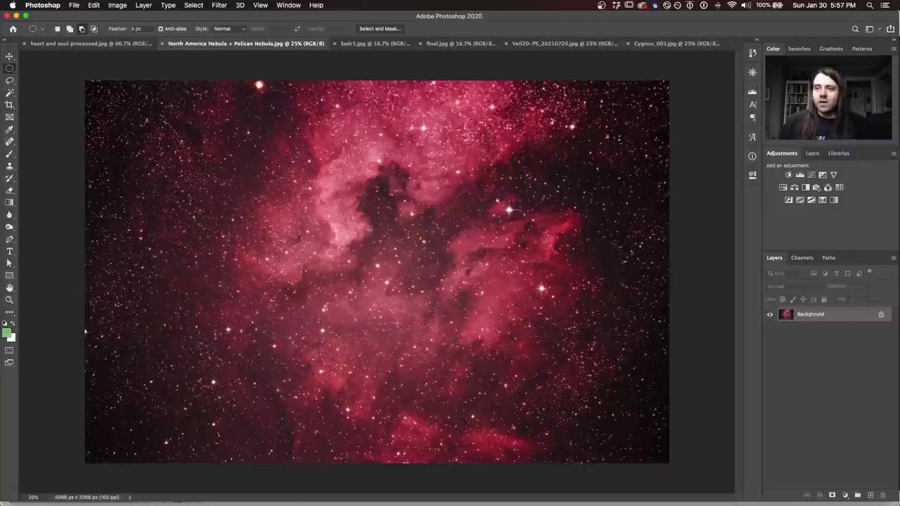
{"action": "left_click", "coordinate": [343, 44]}
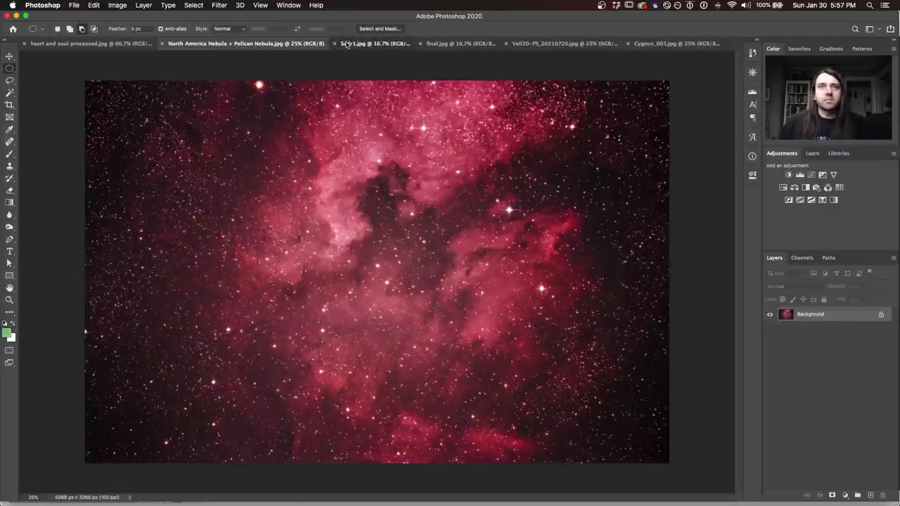
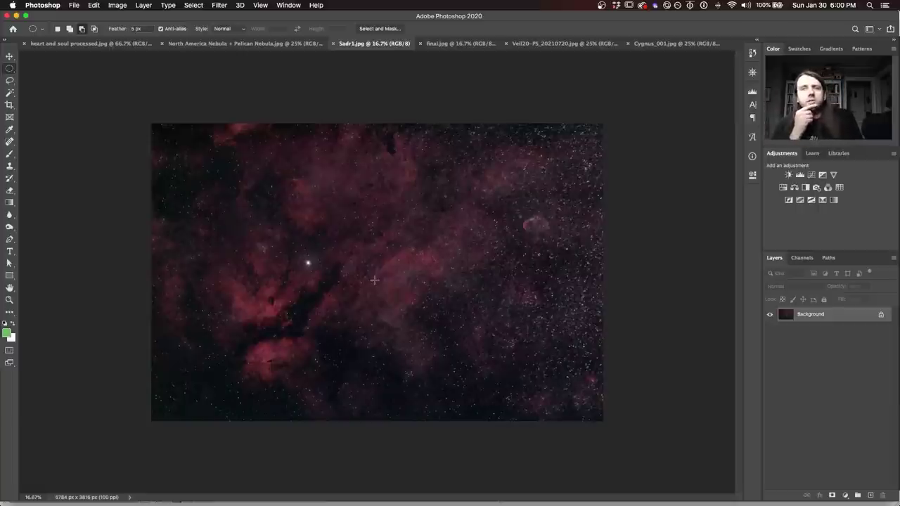
Bring up final.jpg, then open Image Process.jpg from the same submitter's folder inside 75kCritiqueVideo
{"action": "left_click", "coordinate": [448, 44]}
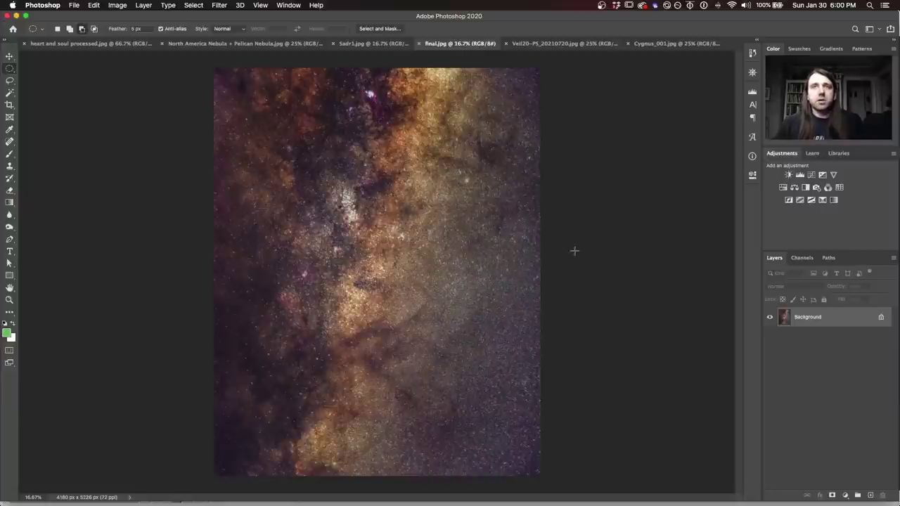
{"action": "key", "text": "super+o"}
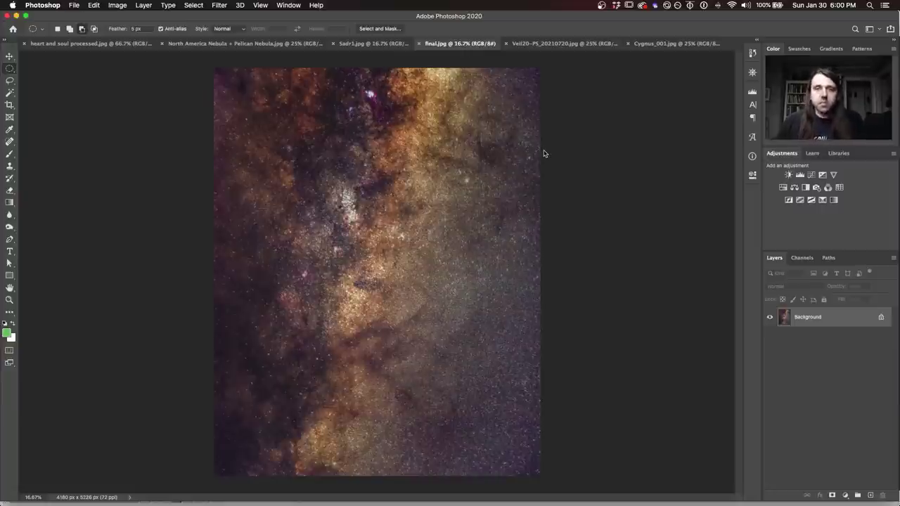
{"action": "left_click", "coordinate": [443, 50]}
{"action": "left_click", "coordinate": [441, 60]}
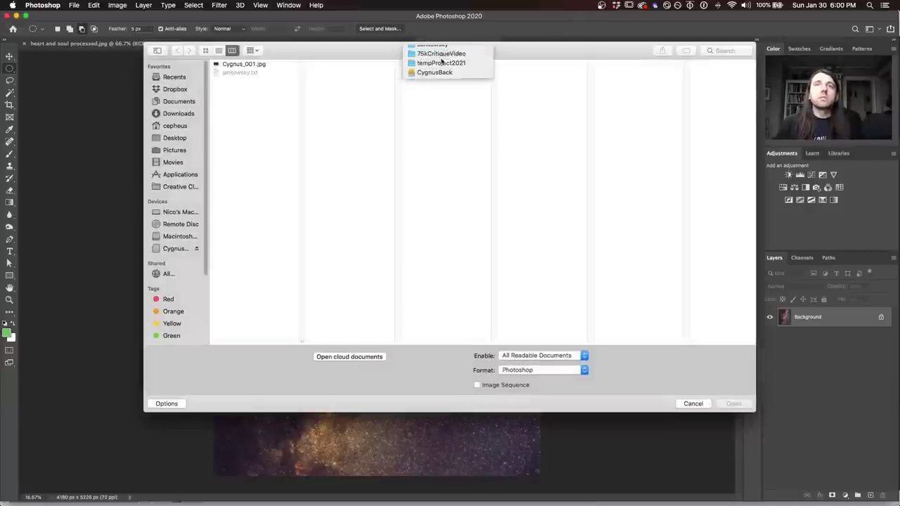
{"action": "scroll", "coordinate": [444, 169], "scroll_direction": "down", "scroll_amount": 3}
{"action": "scroll", "coordinate": [445, 169], "scroll_direction": "down", "scroll_amount": 15}
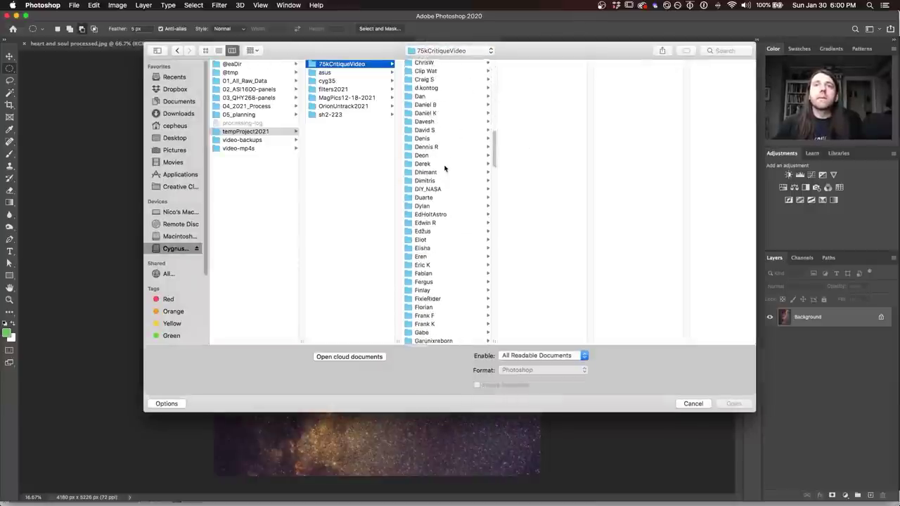
{"action": "scroll", "coordinate": [445, 169], "scroll_direction": "down", "scroll_amount": 2}
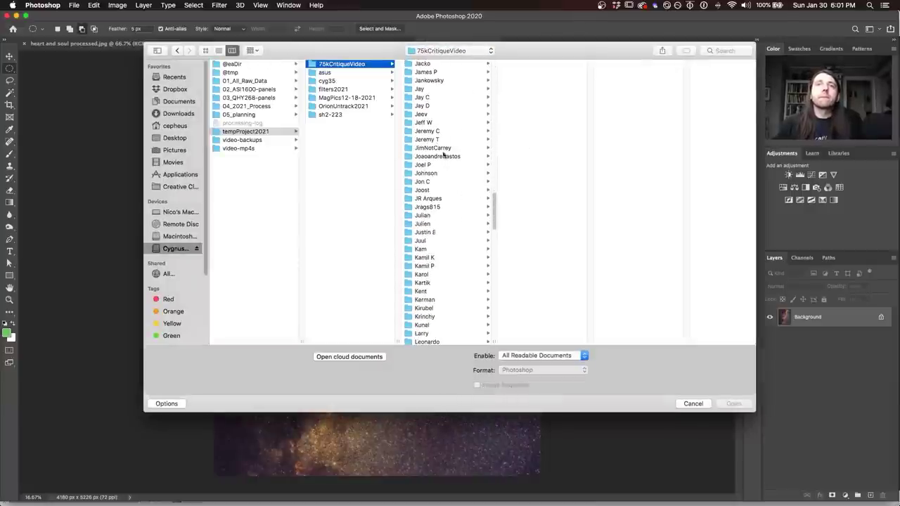
{"action": "left_click", "coordinate": [432, 64]}
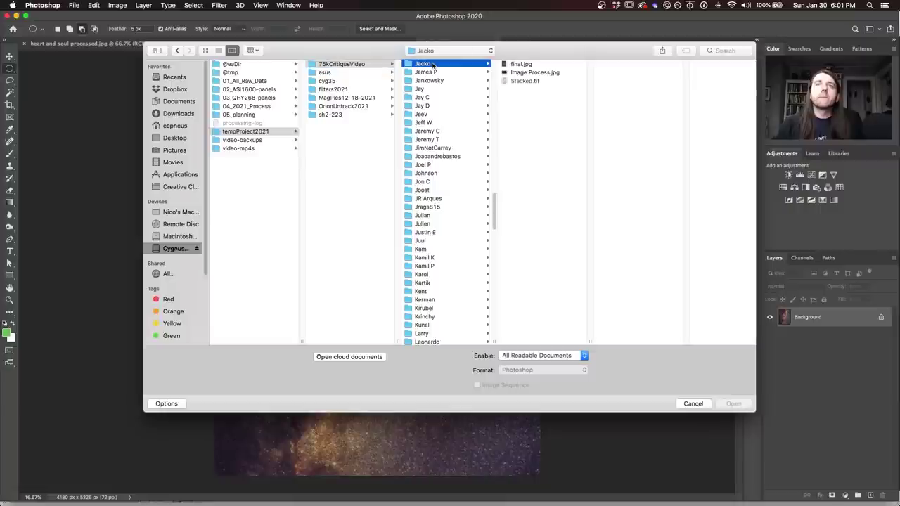
{"action": "left_click", "coordinate": [521, 73]}
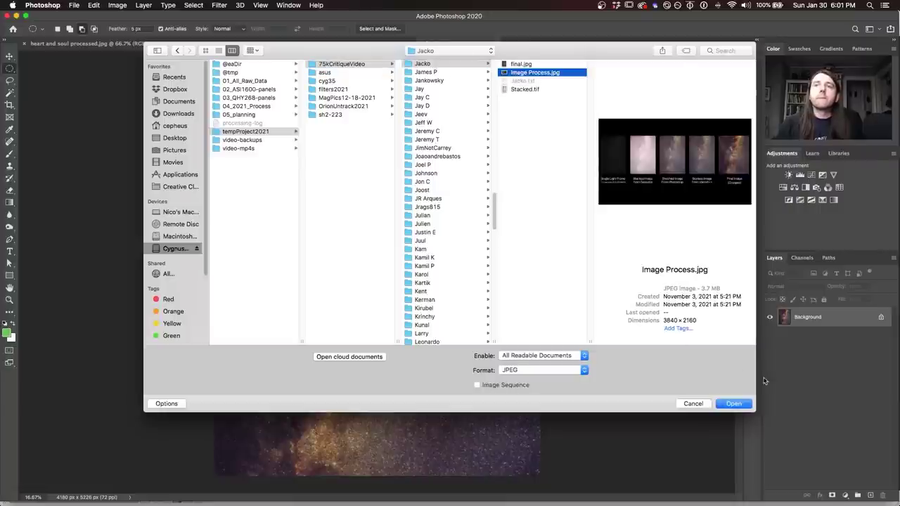
{"action": "left_click", "coordinate": [733, 404]}
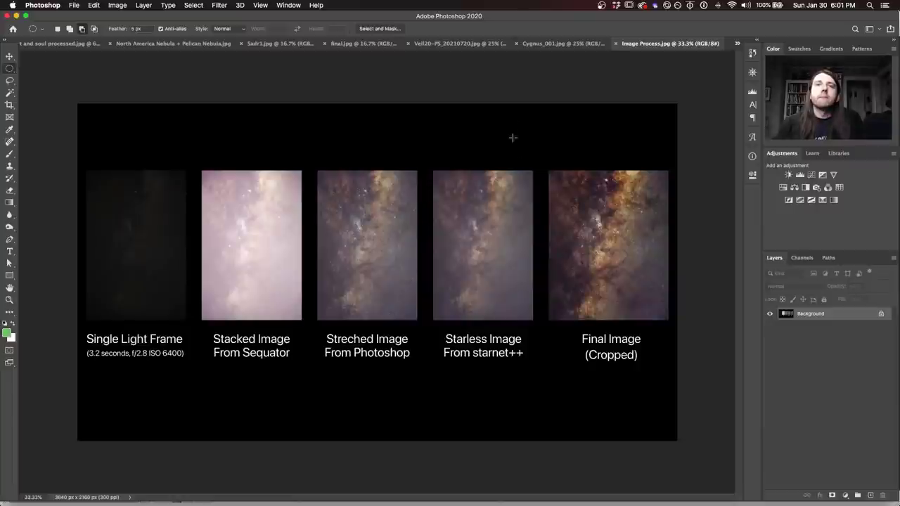
Reorder the open documents so Image Process.jpg directly follows final.jpg, and compare the processing stages with the final image
{"action": "left_click_drag", "start_coordinate": [645, 47], "coordinate": [551, 49]}
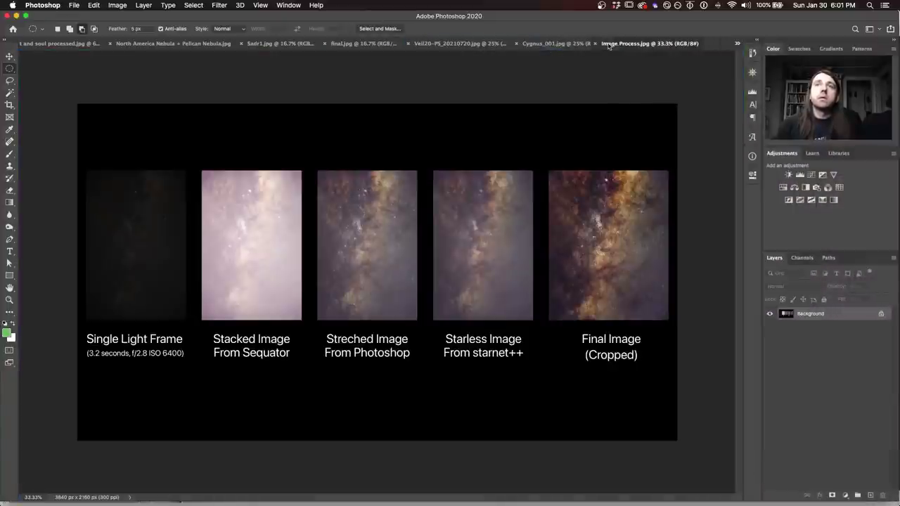
{"action": "left_click_drag", "start_coordinate": [629, 40], "coordinate": [452, 48]}
{"action": "left_click", "coordinate": [379, 43]}
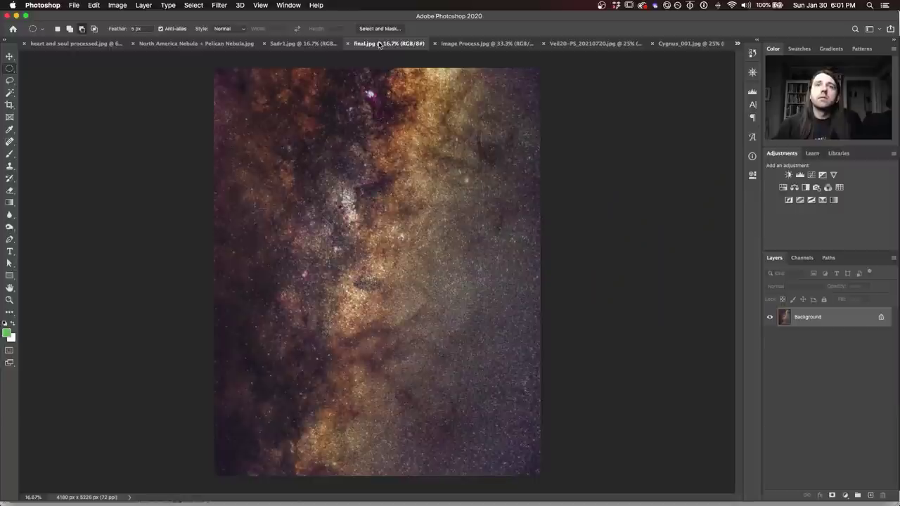
{"action": "left_click", "coordinate": [471, 44]}
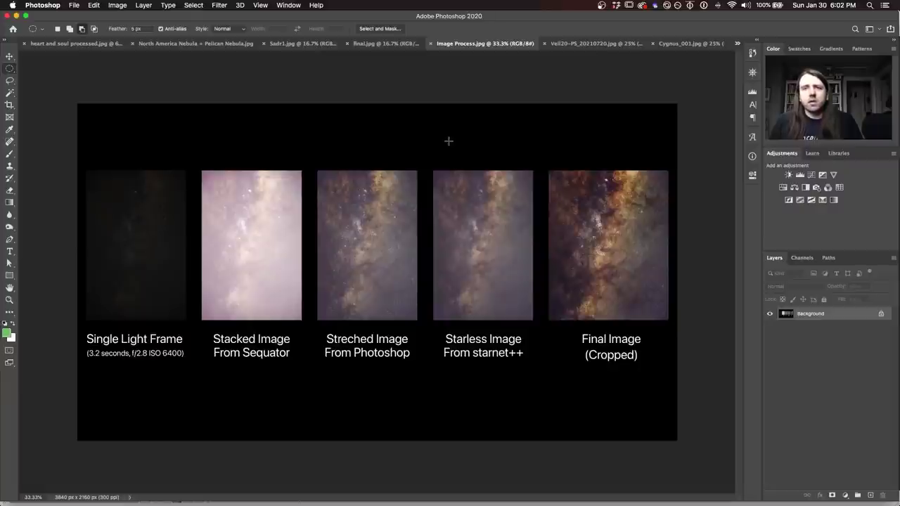
{"action": "left_click", "coordinate": [367, 43]}
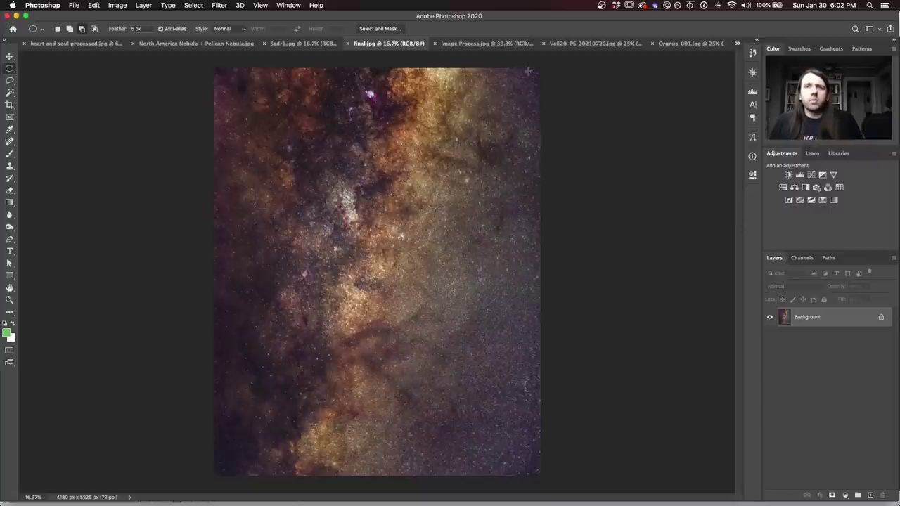
Review Veil20-PS_20210720.jpg and bring up Cygnus_001.jpg
{"action": "left_click", "coordinate": [597, 43]}
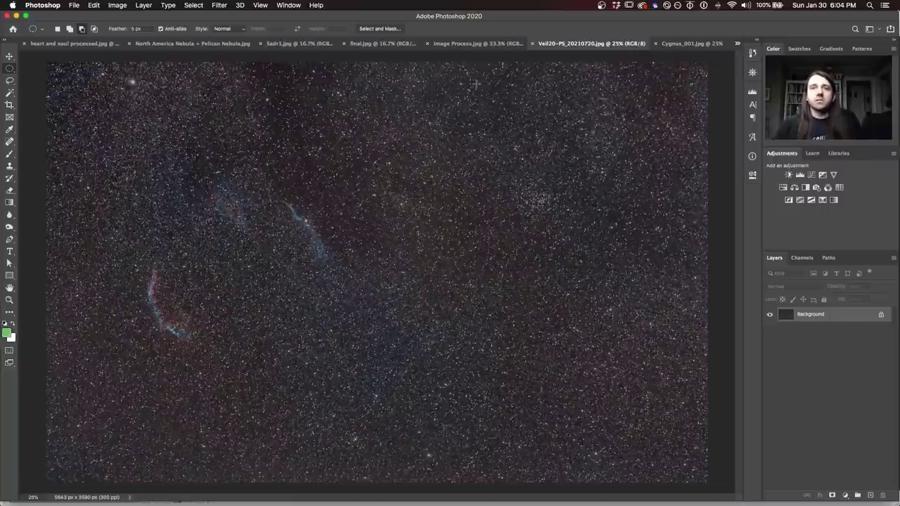
{"action": "left_click", "coordinate": [689, 43]}
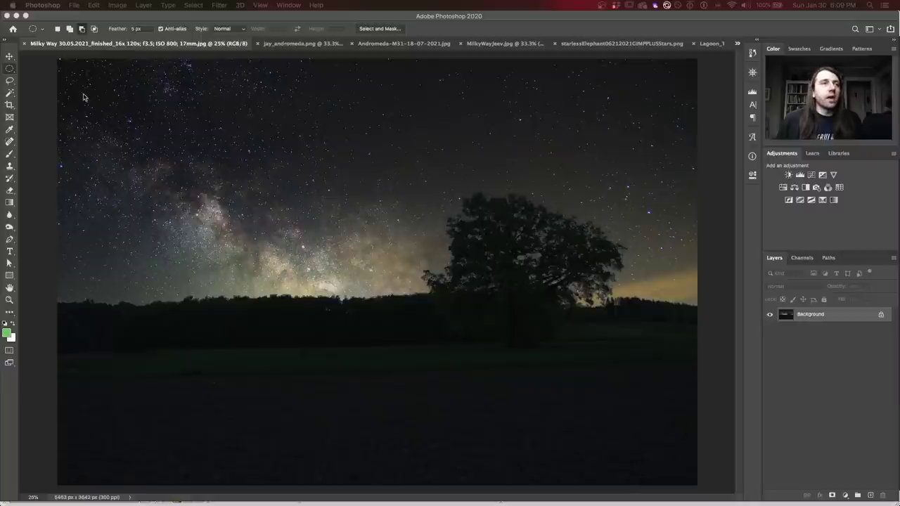
Crop the Milky Way 30.05.2021 photo to about 5463 x 2890 px, keeping its full width and trimming the dark foreground below the tree
{"action": "left_click", "coordinate": [10, 106]}
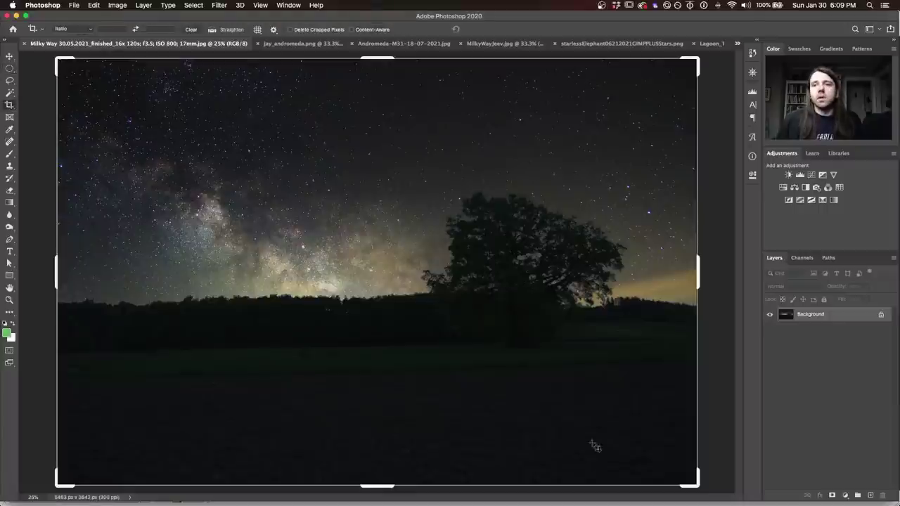
{"action": "left_click", "coordinate": [685, 433]}
{"action": "mouse_move", "coordinate": [686, 432]}
{"action": "left_mouse_down"}
{"action": "mouse_move", "coordinate": [694, 395]}
{"action": "mouse_move", "coordinate": [699, 422]}
{"action": "mouse_move", "coordinate": [702, 416]}
{"action": "mouse_move", "coordinate": [689, 430]}
{"action": "left_mouse_up"}
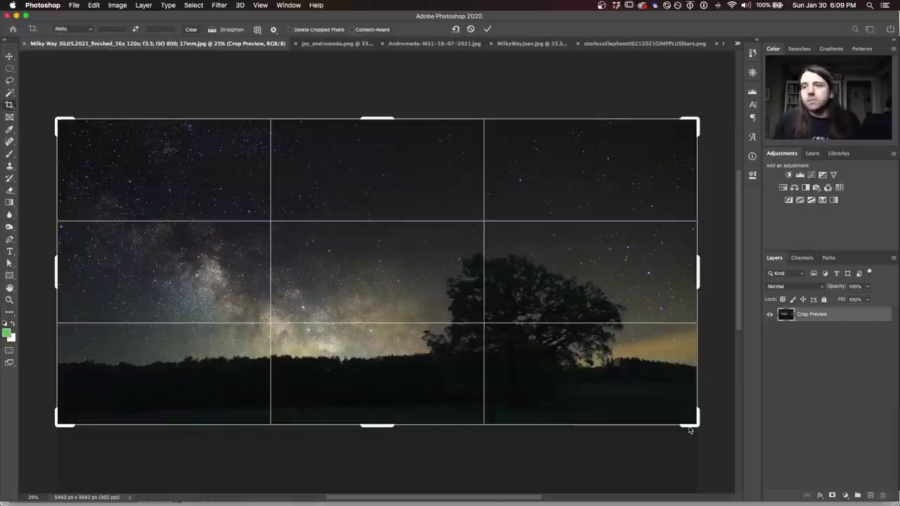
{"action": "mouse_move", "coordinate": [689, 430]}
{"action": "left_mouse_down"}
{"action": "mouse_move", "coordinate": [689, 464]}
{"action": "mouse_move", "coordinate": [682, 442]}
{"action": "left_mouse_up"}
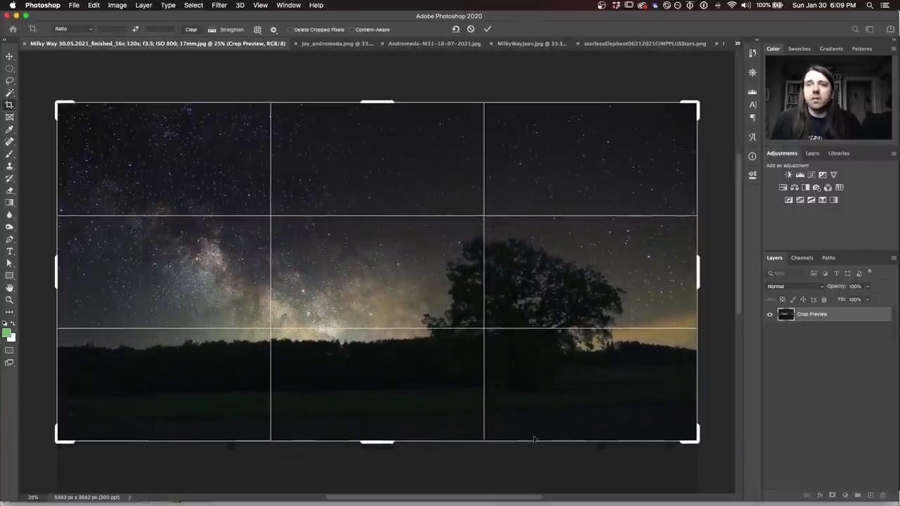
{"action": "key", "text": "Return"}
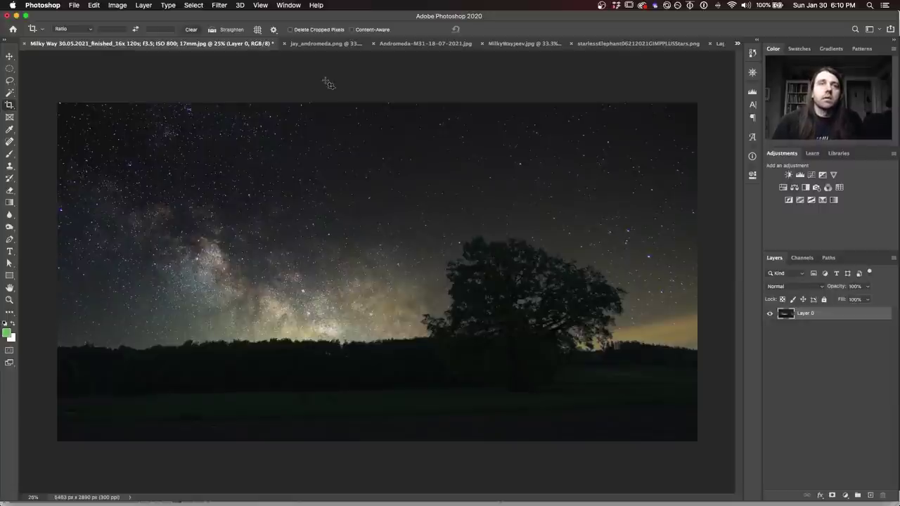
Bring up the square Andromeda PNG and switch to the Move tool to view it without the crop frame
{"action": "left_click", "coordinate": [316, 46]}
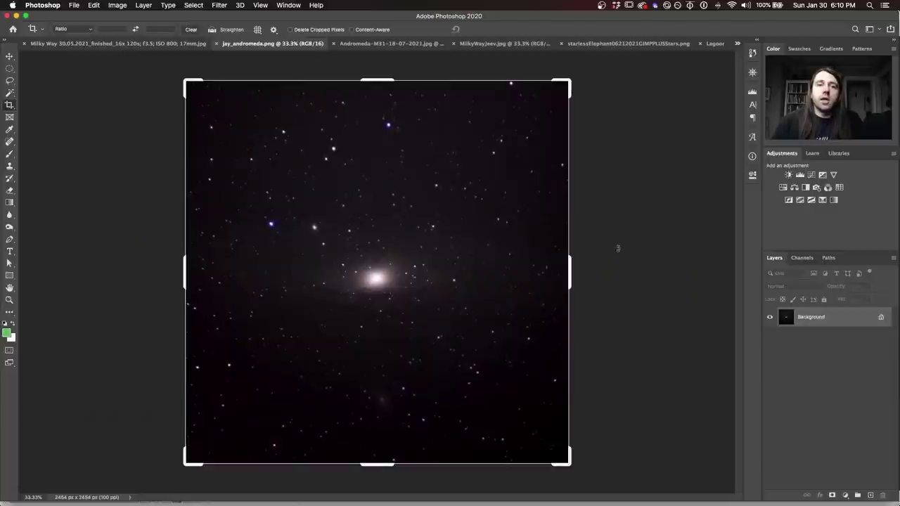
{"action": "left_click", "coordinate": [9, 56]}
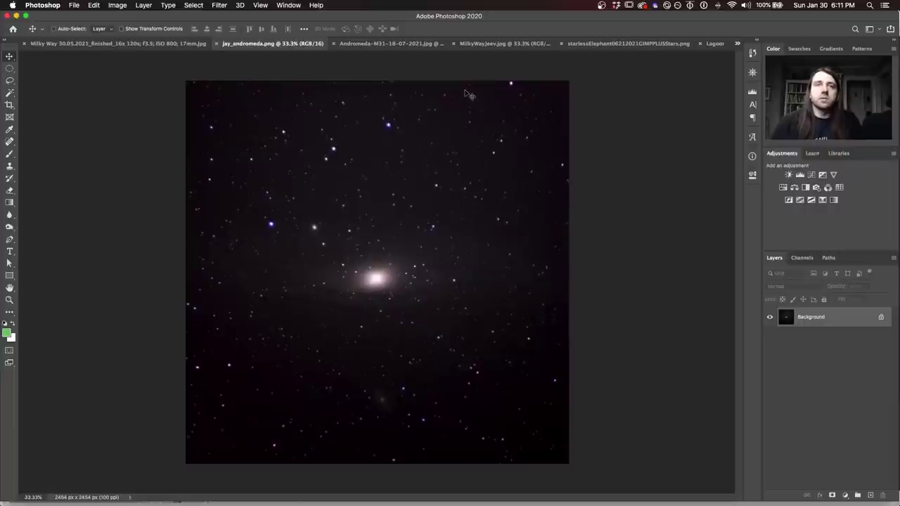
Examine the galaxy in Andromeda-M31-18-07-2021.jpg at up to 66.7% zoom, return to 33.3%, and bring up the Milky Way rooftop photo
{"action": "left_click", "coordinate": [373, 44]}
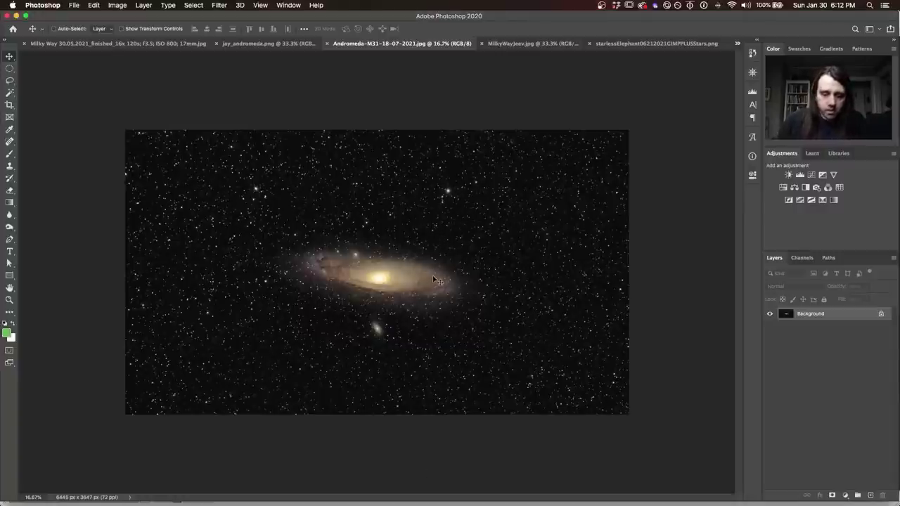
{"action": "key", "text": "super+equal"}
{"action": "key", "text": "super+equal"}
{"action": "key", "text": "super+equal"}
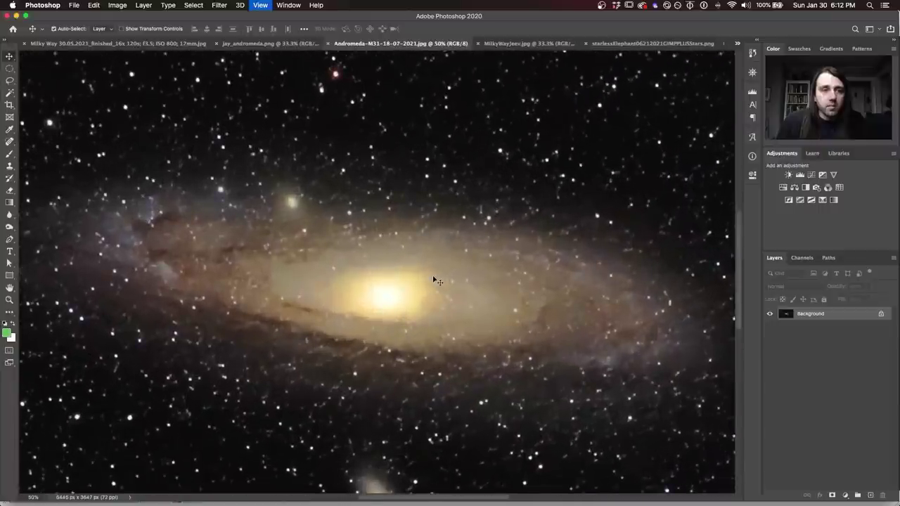
{"action": "key", "text": "super+equal"}
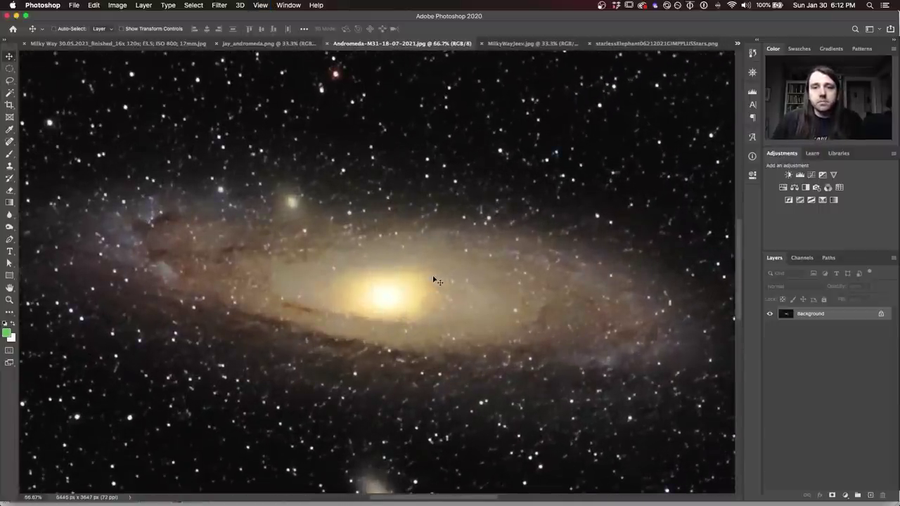
{"action": "key", "text": "super+minus"}
{"action": "key", "text": "super+minus"}
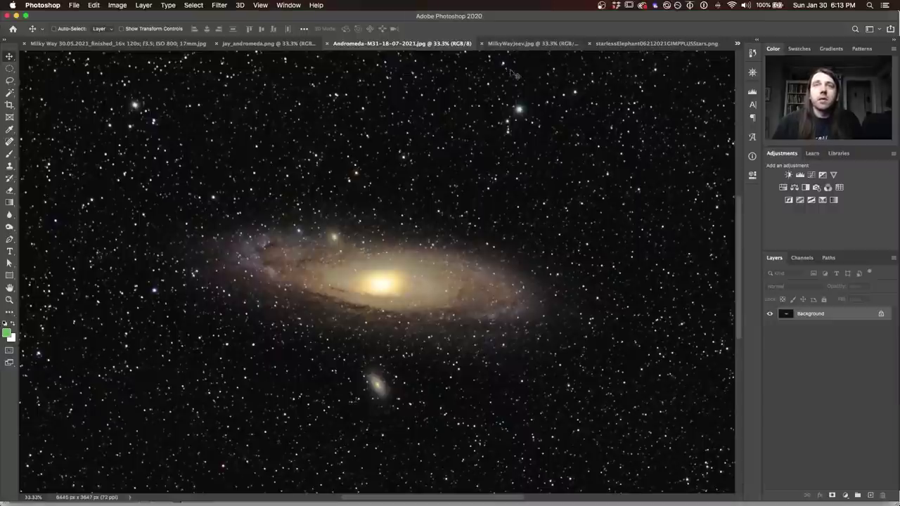
{"action": "left_click", "coordinate": [513, 44]}
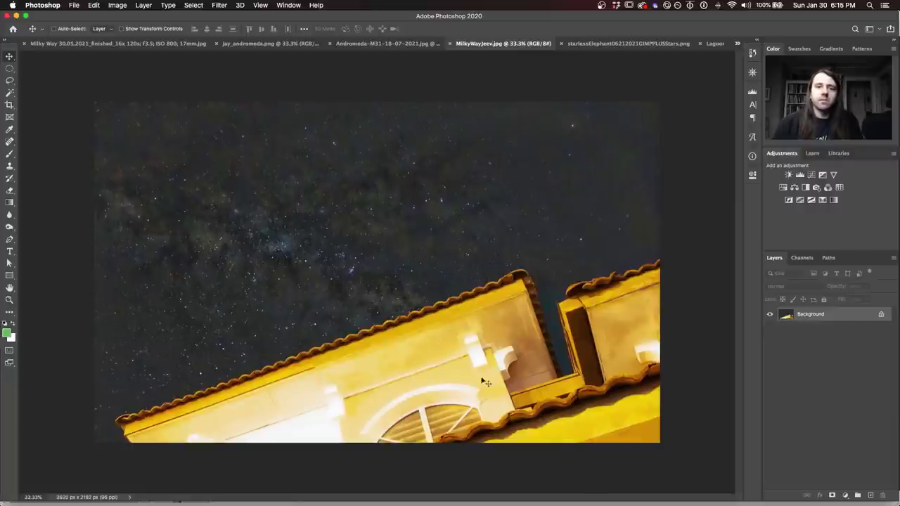
Add a Hue/Saturation adjustment layer to starlessElephant06212021GIMPPLUSStars.png and set the Master Saturation to -27
{"action": "left_click", "coordinate": [593, 43]}
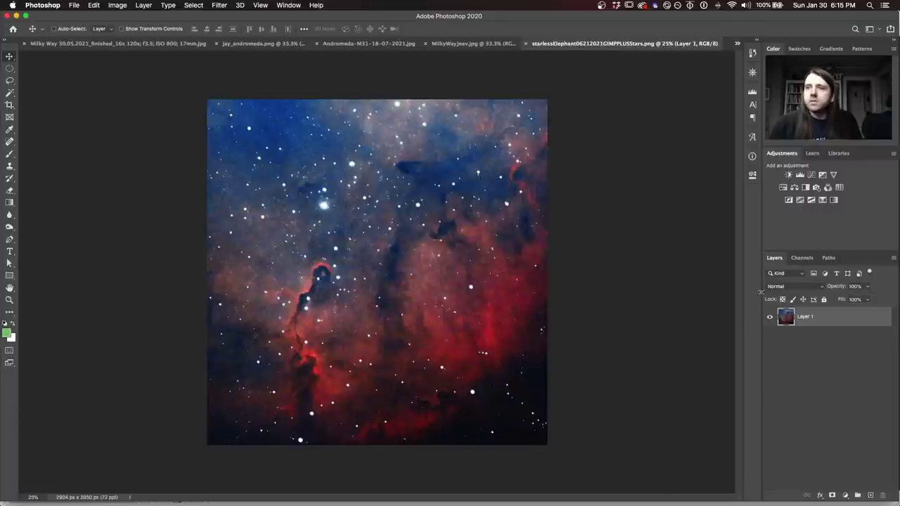
{"action": "left_click", "coordinate": [782, 187]}
{"action": "left_click_drag", "start_coordinate": [672, 256], "coordinate": [657, 257]}
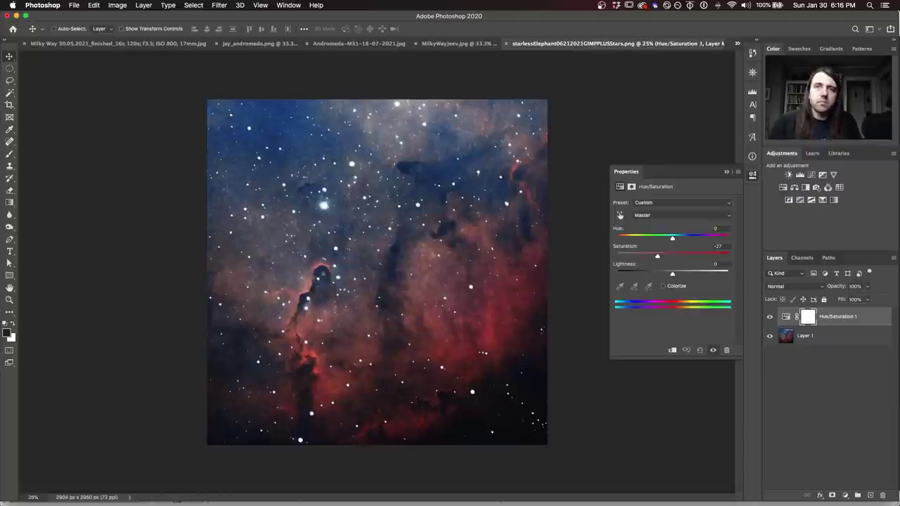
Bring up Lagoon_Trifid_July2021_Resize.png and collapse the adjustment properties
{"action": "left_click", "coordinate": [736, 42]}
{"action": "left_click", "coordinate": [728, 89]}
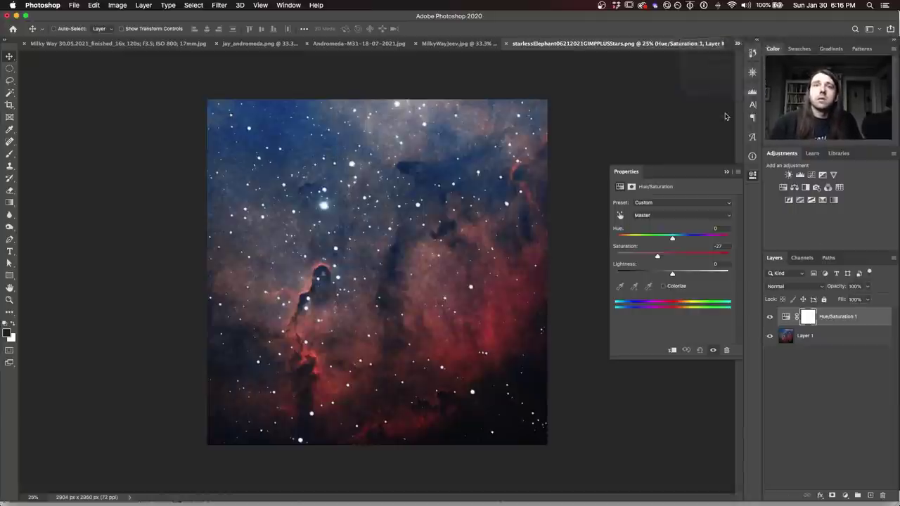
{"action": "left_click", "coordinate": [751, 177]}
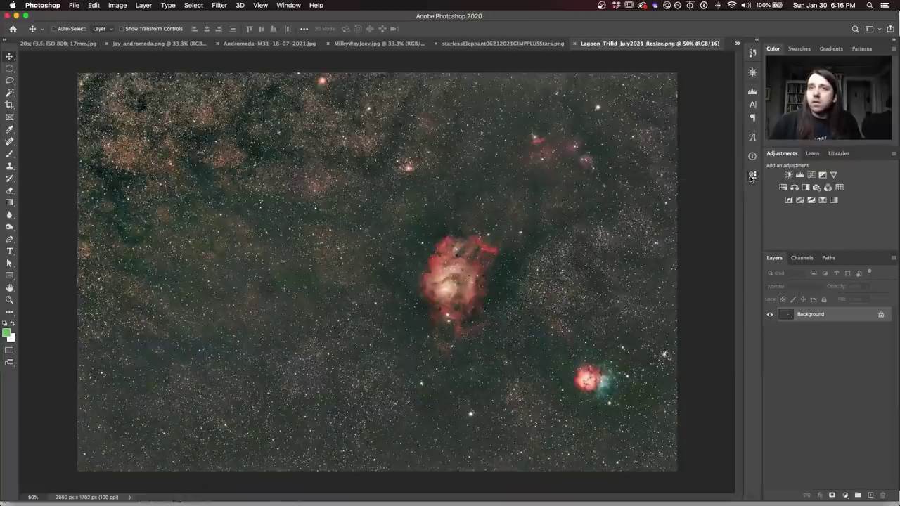
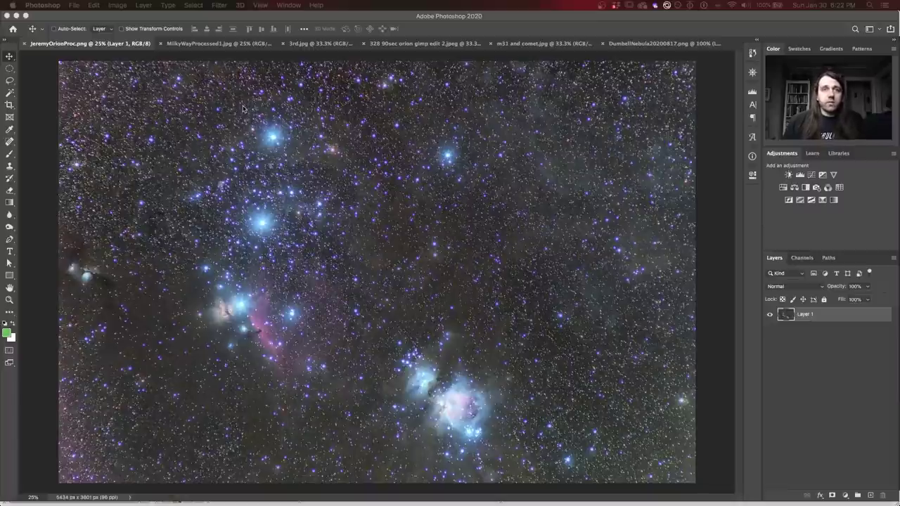
Defringe the Orion PNG with the Camera Raw Filter, setting Purple Amount to 11 and Purple Hue to 20/95
{"action": "left_click", "coordinate": [219, 5]}
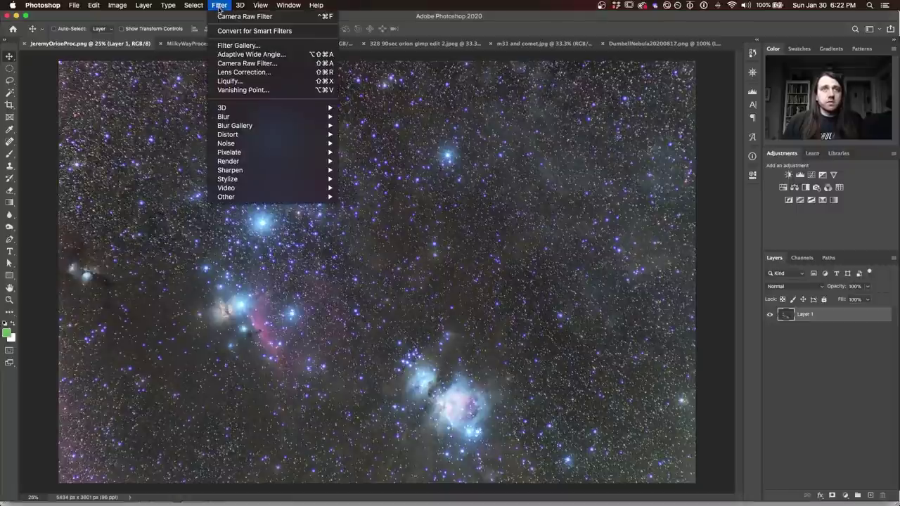
{"action": "left_click", "coordinate": [239, 63]}
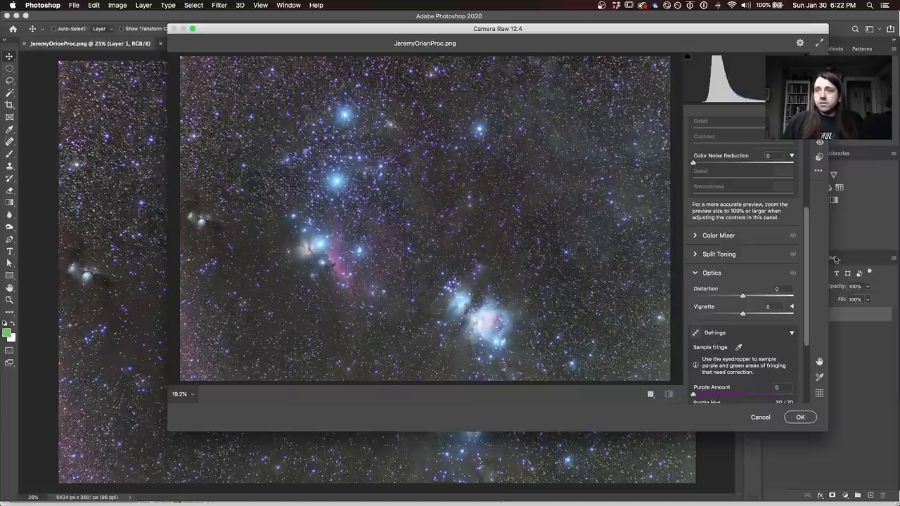
{"action": "left_click_drag", "start_coordinate": [808, 229], "coordinate": [800, 281]}
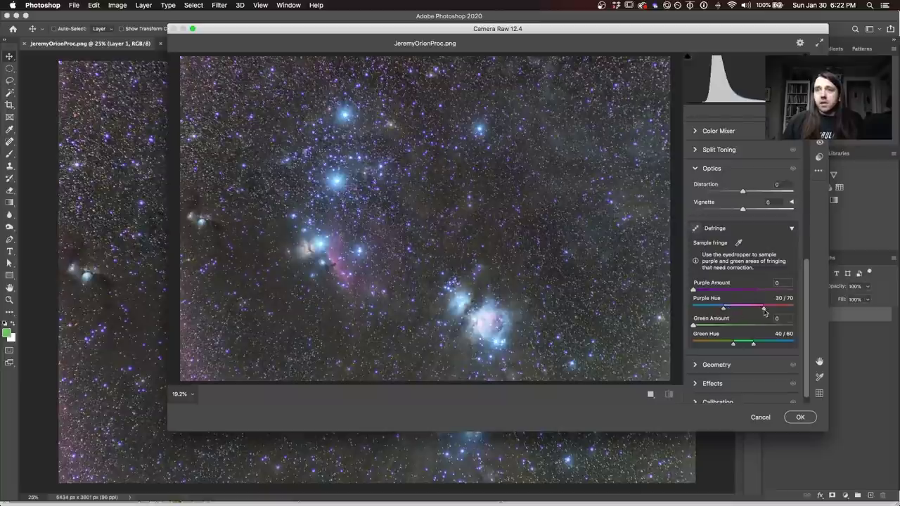
{"action": "left_click_drag", "start_coordinate": [724, 308], "coordinate": [746, 294]}
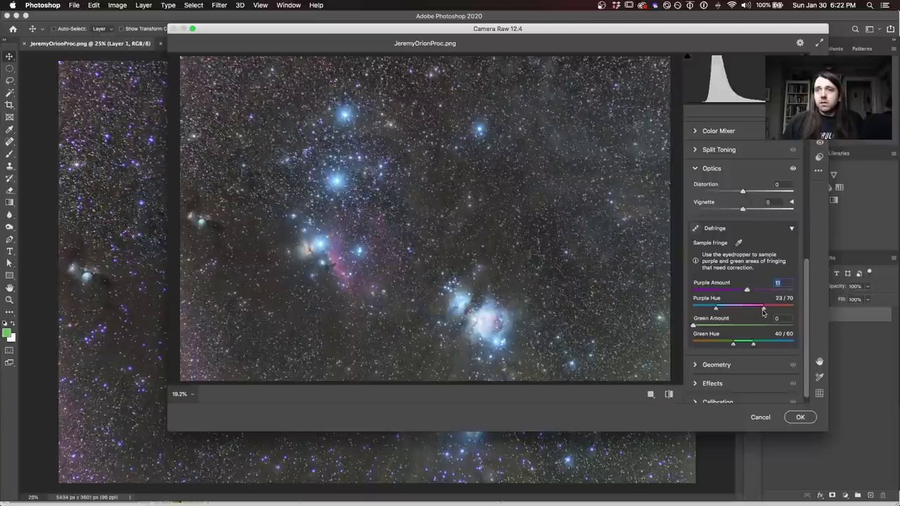
{"action": "left_click_drag", "start_coordinate": [763, 308], "coordinate": [778, 308]}
{"action": "left_click_drag", "start_coordinate": [715, 308], "coordinate": [713, 309]}
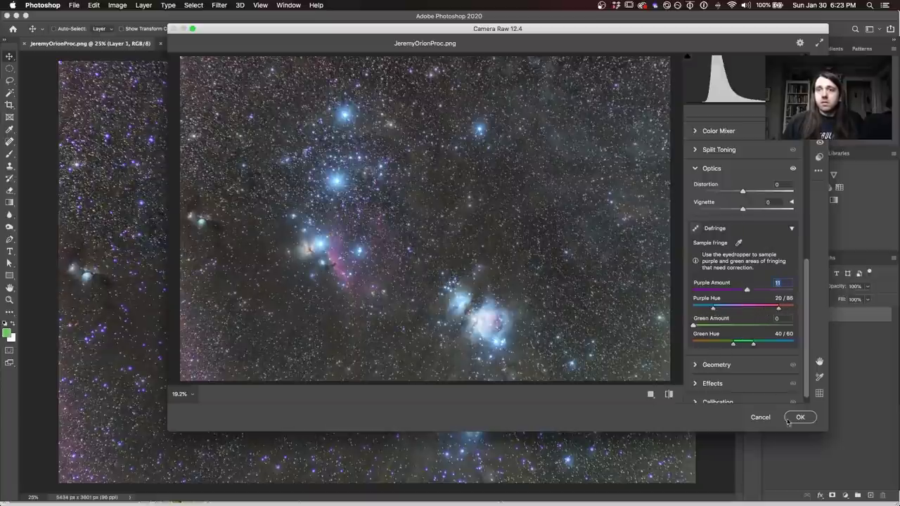
{"action": "left_click_drag", "start_coordinate": [779, 308], "coordinate": [789, 310]}
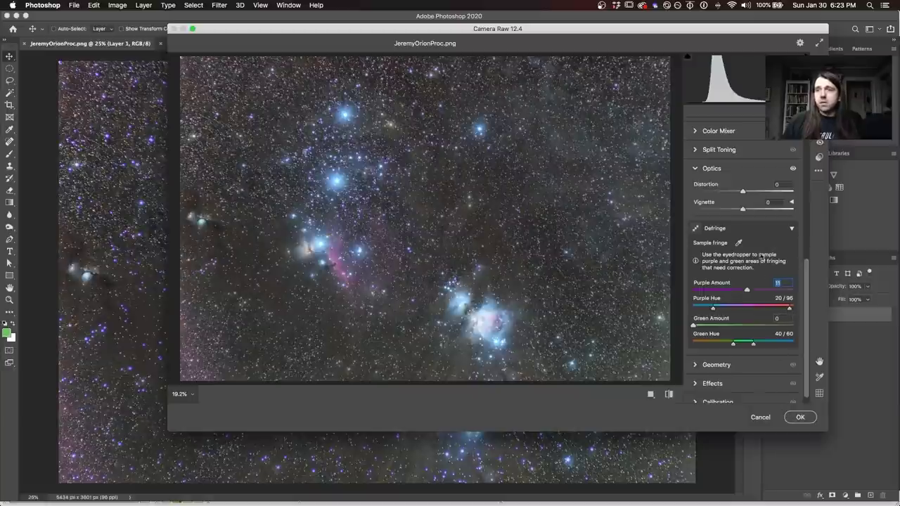
{"action": "left_click", "coordinate": [799, 417]}
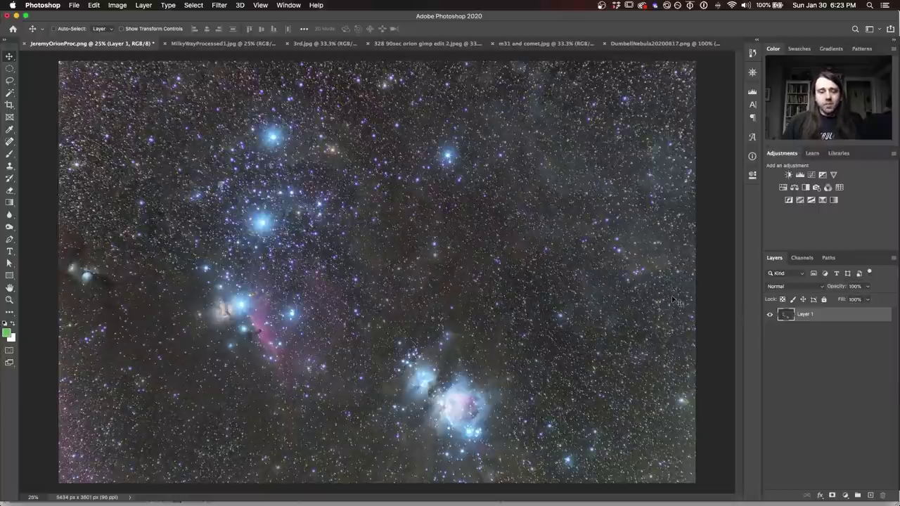
Compare the Orion photo before and after the defringe by repeatedly undoing and redoing the filter
{"action": "key", "text": "super"}
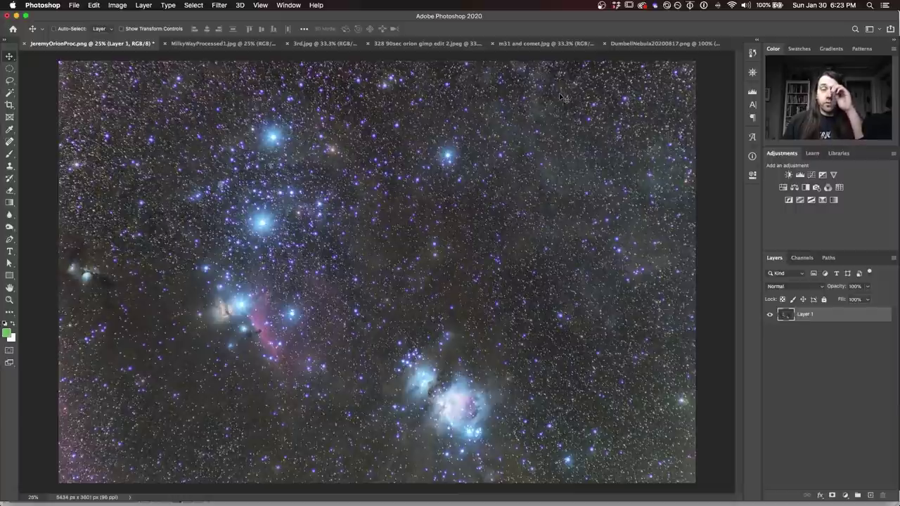
{"action": "key", "text": "super"}
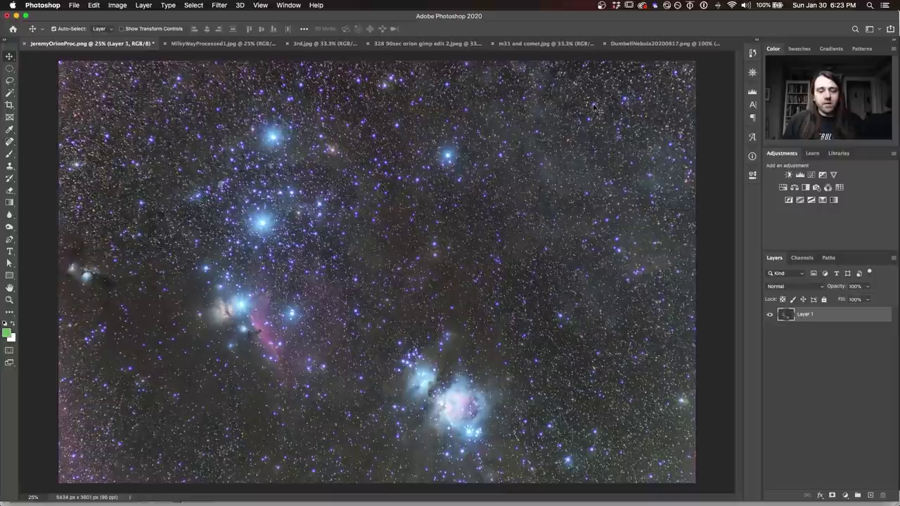
{"action": "key", "text": "super"}
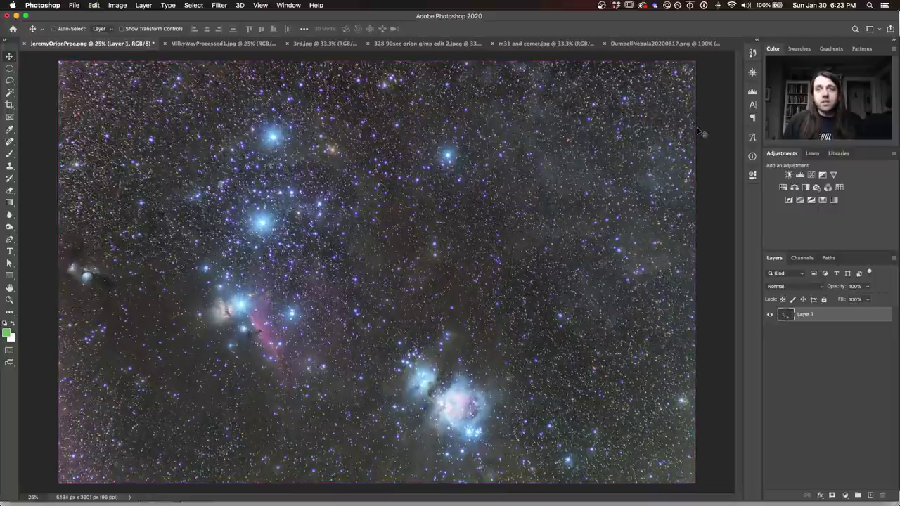
{"action": "key", "text": "super"}
{"action": "key", "text": "super"}
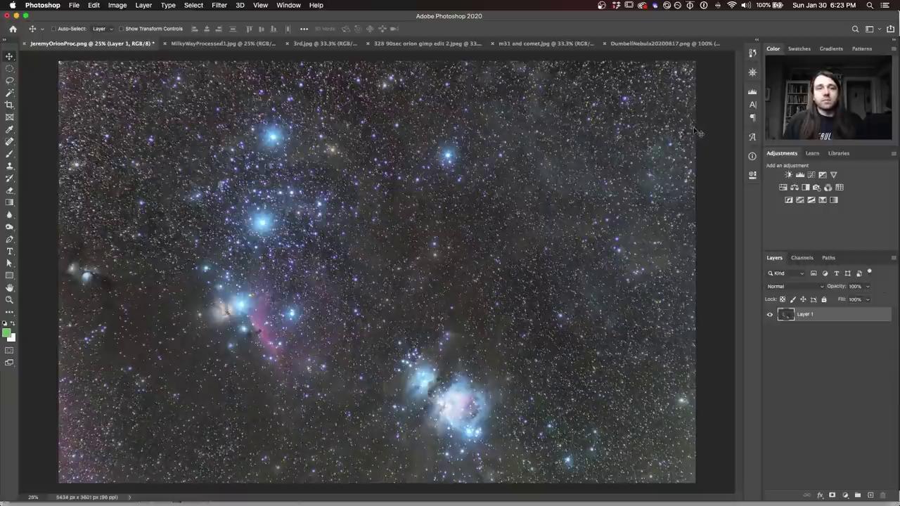
Add a Curves adjustment layer to MilkyWayProcessed1.jpg and lift the RGB curve with a point at input 51, output 74
{"action": "left_click", "coordinate": [233, 43]}
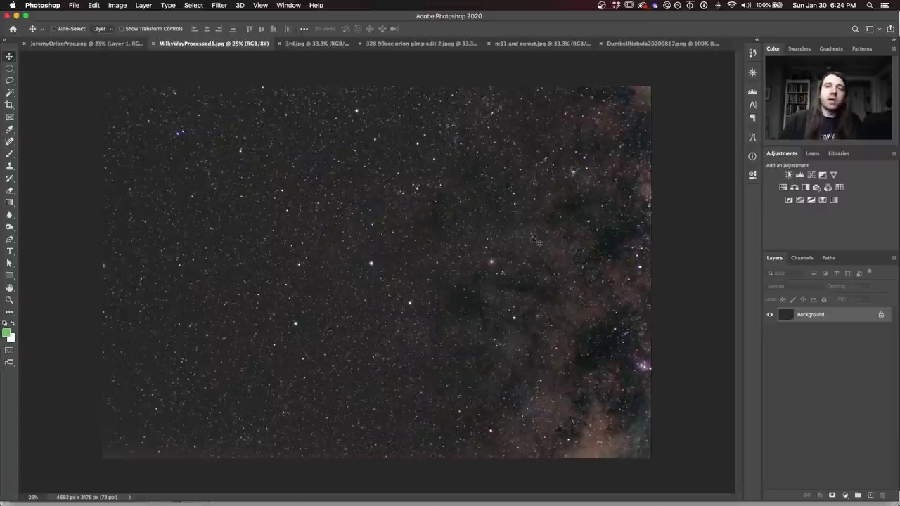
{"action": "left_click", "coordinate": [814, 180]}
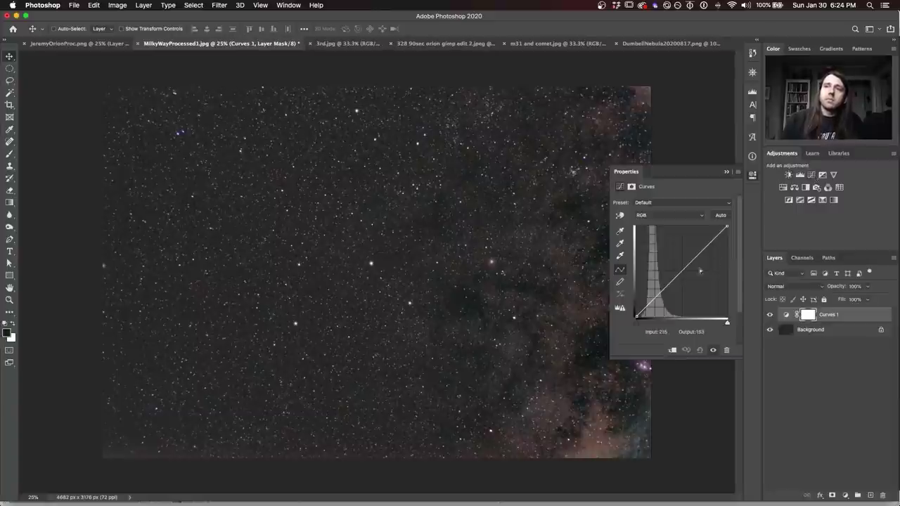
{"action": "mouse_move", "coordinate": [658, 293]}
{"action": "left_mouse_down"}
{"action": "mouse_move", "coordinate": [653, 284]}
{"action": "mouse_move", "coordinate": [646, 302]}
{"action": "mouse_move", "coordinate": [653, 291]}
{"action": "left_mouse_up"}
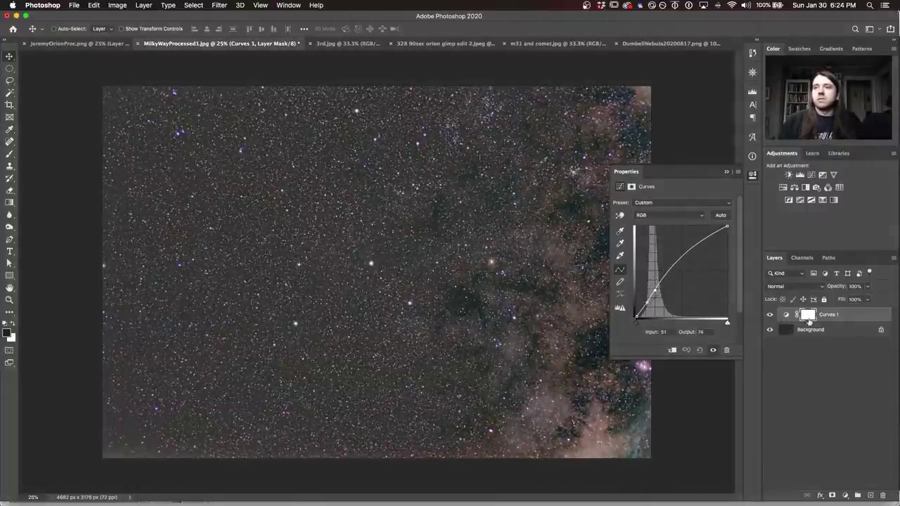
Compare the Milky Way photo with and without the Curves layer, collapse its properties and pick the Gradient tool
{"action": "left_click", "coordinate": [770, 315]}
{"action": "left_click", "coordinate": [769, 315]}
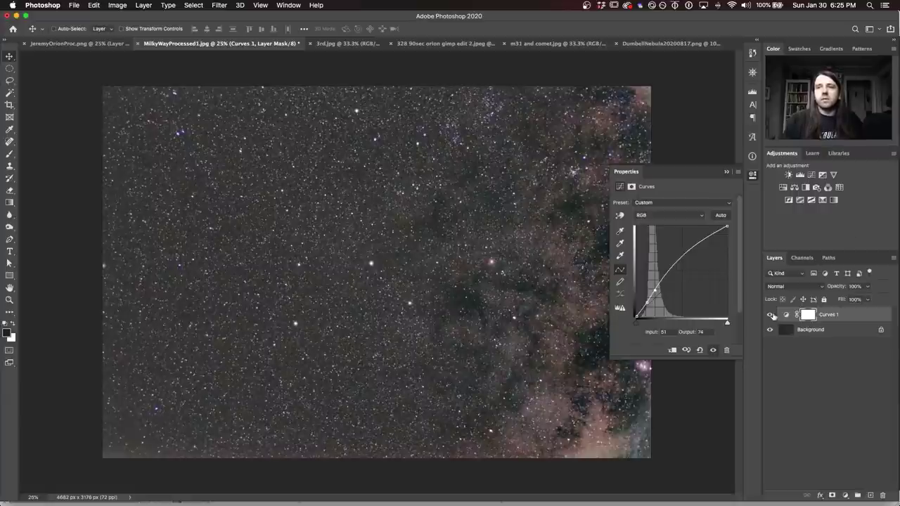
{"action": "left_click", "coordinate": [770, 315]}
{"action": "left_click", "coordinate": [770, 315]}
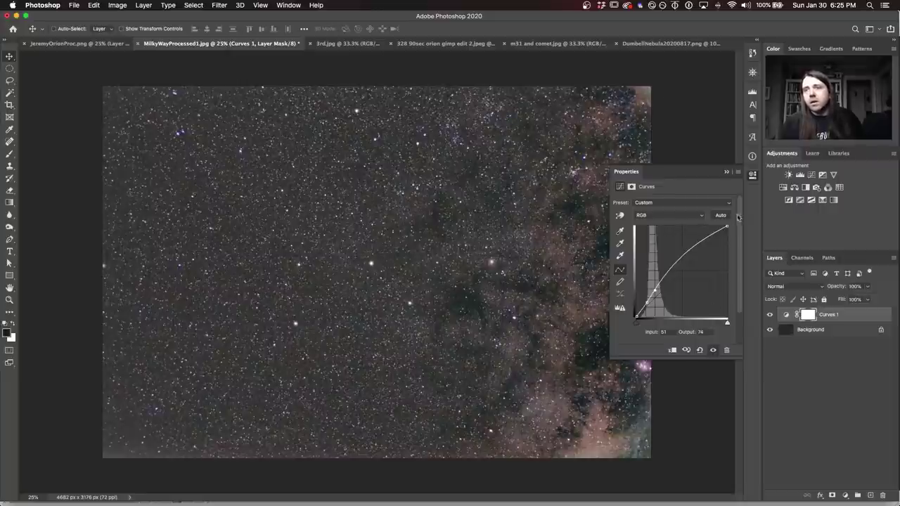
{"action": "left_click", "coordinate": [752, 175]}
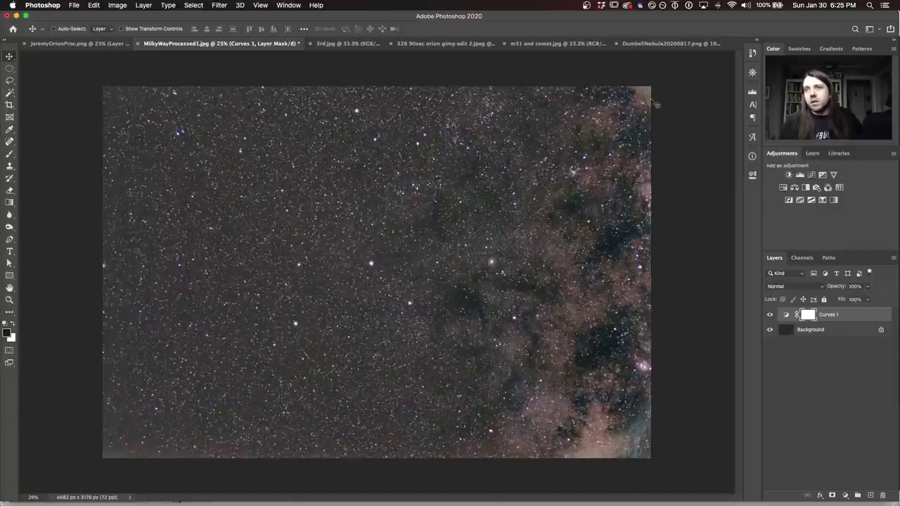
{"action": "left_click", "coordinate": [10, 202]}
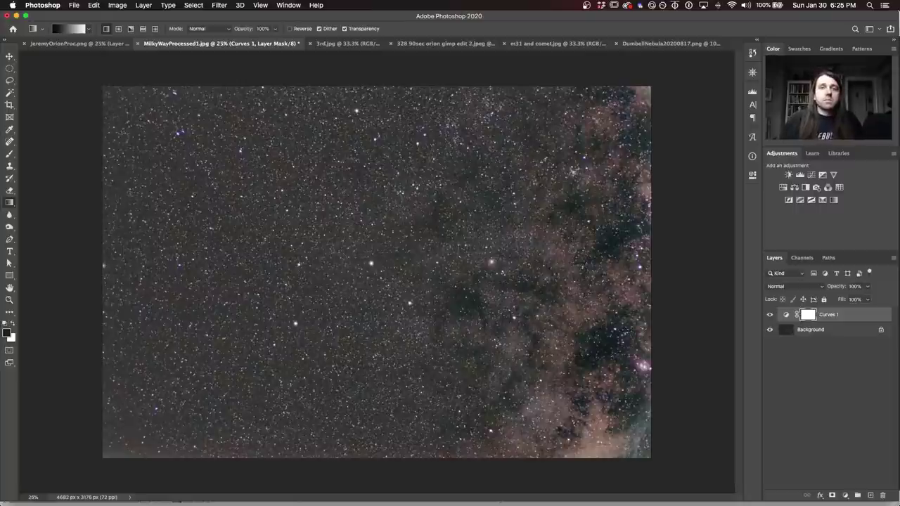
View 3rd.jpg, and lasso the lower left edge of 328 90sec orion gimp edit 2.jpeg with a 10 px feather
{"action": "left_click", "coordinate": [331, 44]}
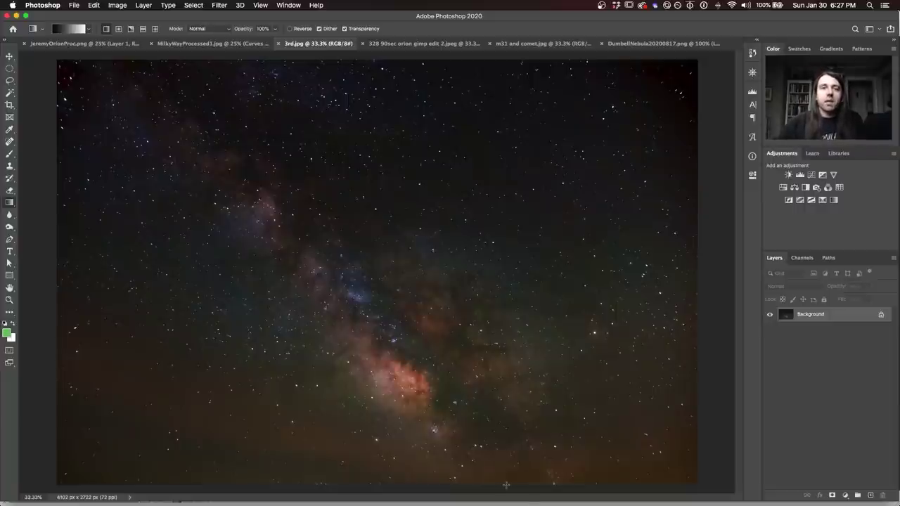
{"action": "left_click", "coordinate": [415, 41]}
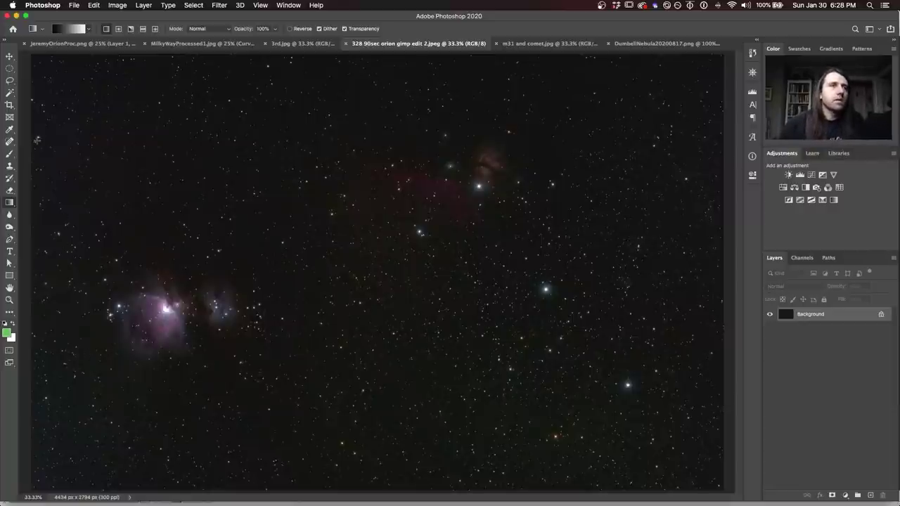
{"action": "left_click", "coordinate": [10, 82]}
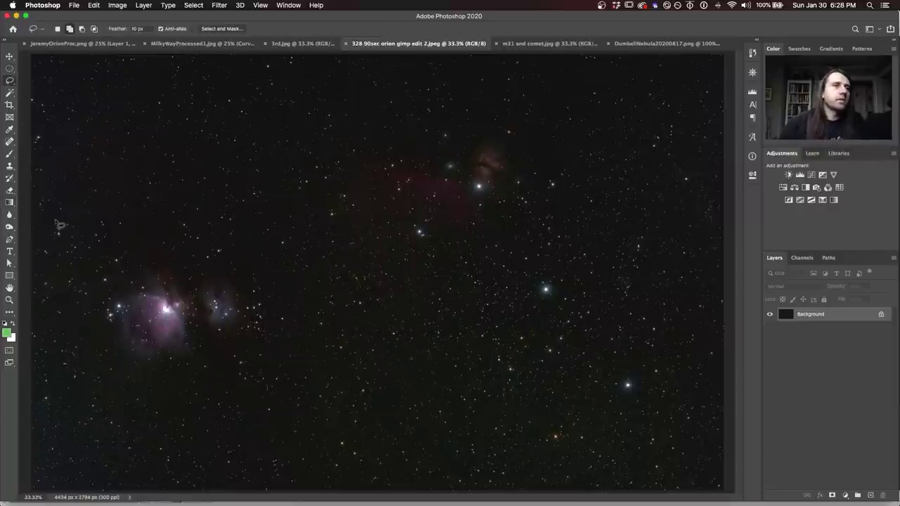
{"action": "mouse_move", "coordinate": [46, 224]}
{"action": "left_mouse_down"}
{"action": "mouse_move", "coordinate": [118, 465]}
{"action": "mouse_move", "coordinate": [97, 491]}
{"action": "mouse_move", "coordinate": [73, 441]}
{"action": "mouse_move", "coordinate": [76, 398]}
{"action": "mouse_move", "coordinate": [9, 286]}
{"action": "mouse_move", "coordinate": [12, 208]}
{"action": "left_mouse_up"}
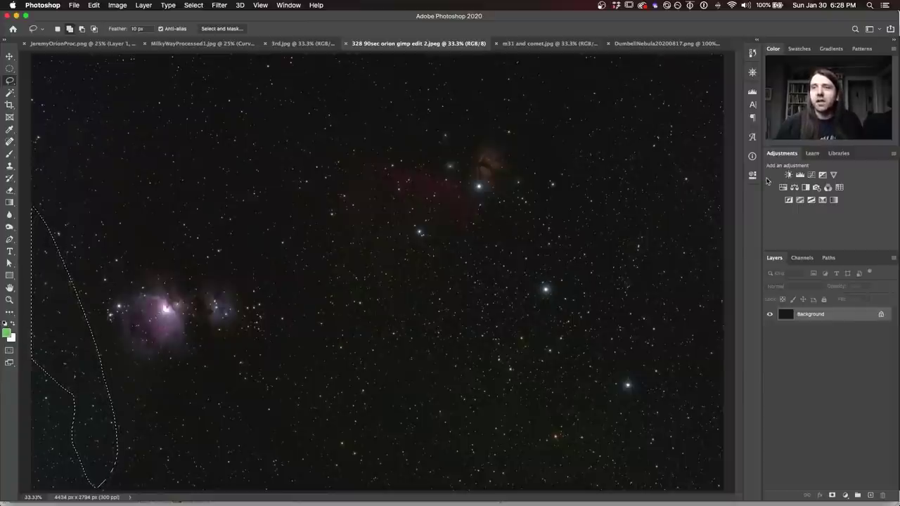
Add a Curves adjustment for the selected edge area and lower its Green curve to input 96, output 93
{"action": "left_click", "coordinate": [811, 175]}
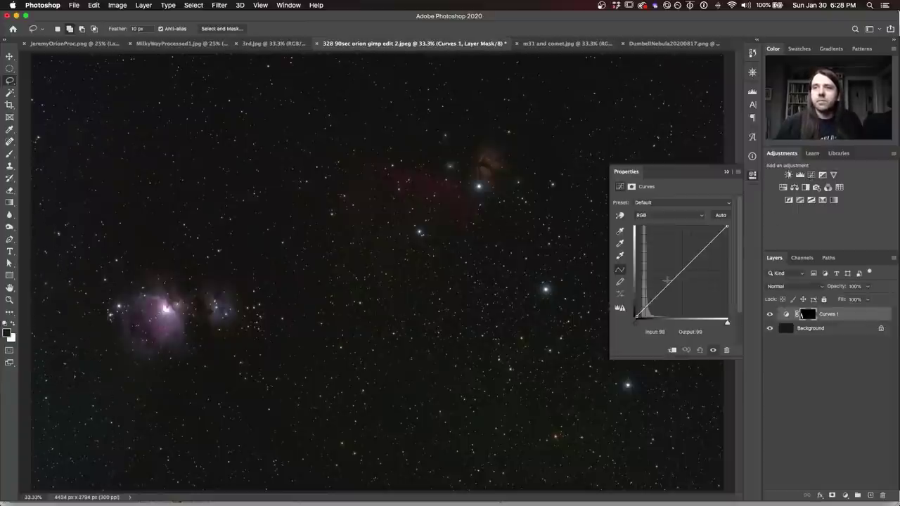
{"action": "left_click", "coordinate": [659, 215]}
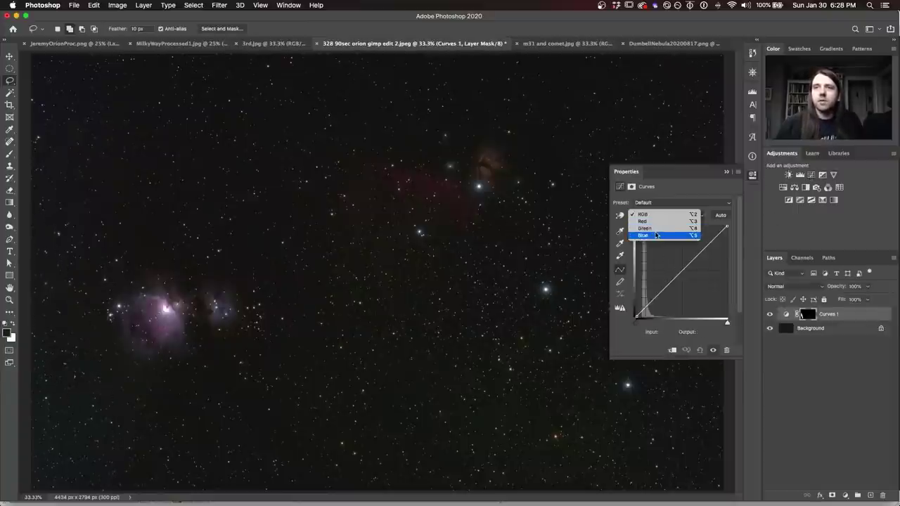
{"action": "left_click", "coordinate": [655, 229]}
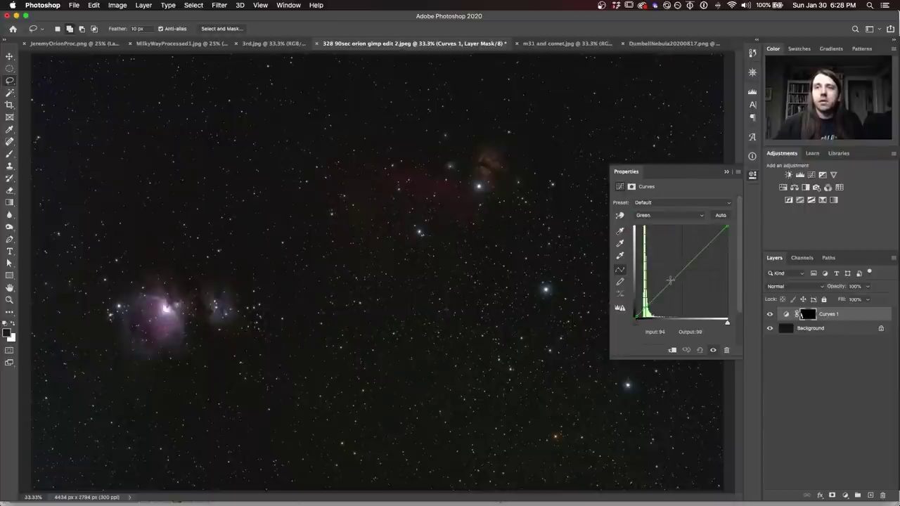
{"action": "left_click", "coordinate": [670, 280]}
{"action": "left_click_drag", "start_coordinate": [670, 280], "coordinate": [670, 284]}
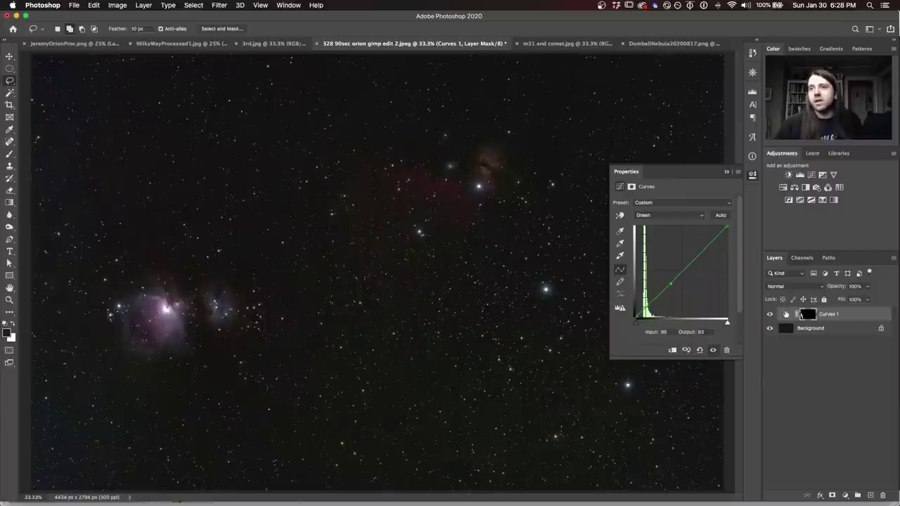
Set the Feather of the Curves layer mask to 131.9 px
{"action": "left_click", "coordinate": [806, 314]}
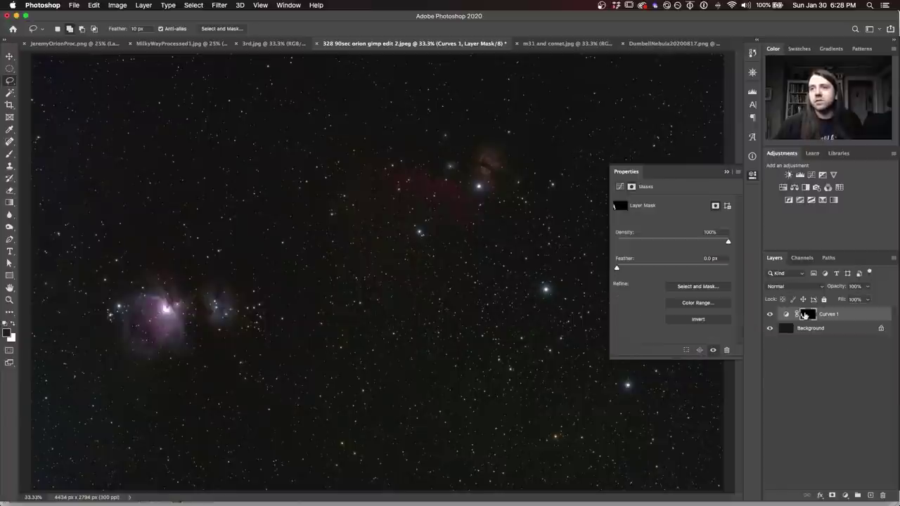
{"action": "left_click", "coordinate": [653, 267]}
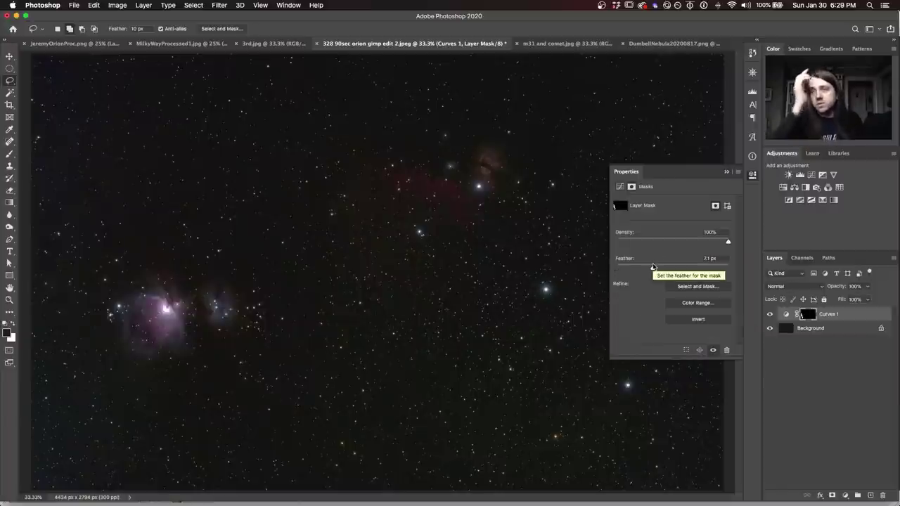
{"action": "left_click_drag", "start_coordinate": [653, 267], "coordinate": [694, 269]}
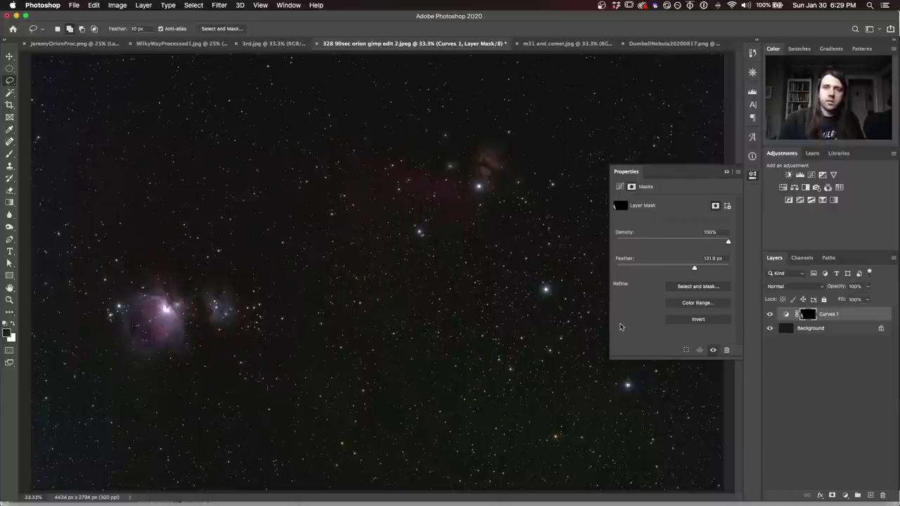
View m31 and comet.jpg with the adjustment properties collapsed, and bring up DumbellNebula20200817.png
{"action": "left_click", "coordinate": [555, 44]}
{"action": "left_click", "coordinate": [751, 176]}
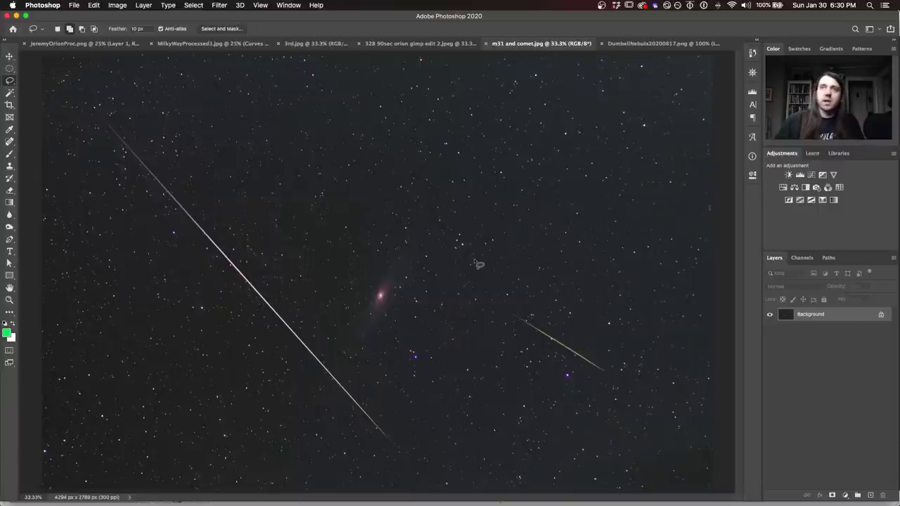
{"action": "left_click", "coordinate": [639, 47]}
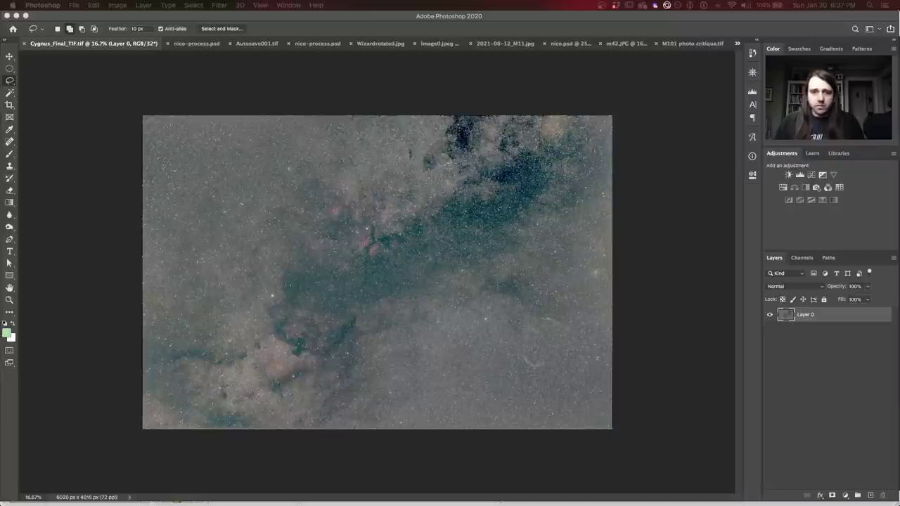
In the layered Cygnus PSD, show only the Background layer, select it, and make Layer 1 visible over it
{"action": "left_click", "coordinate": [187, 44]}
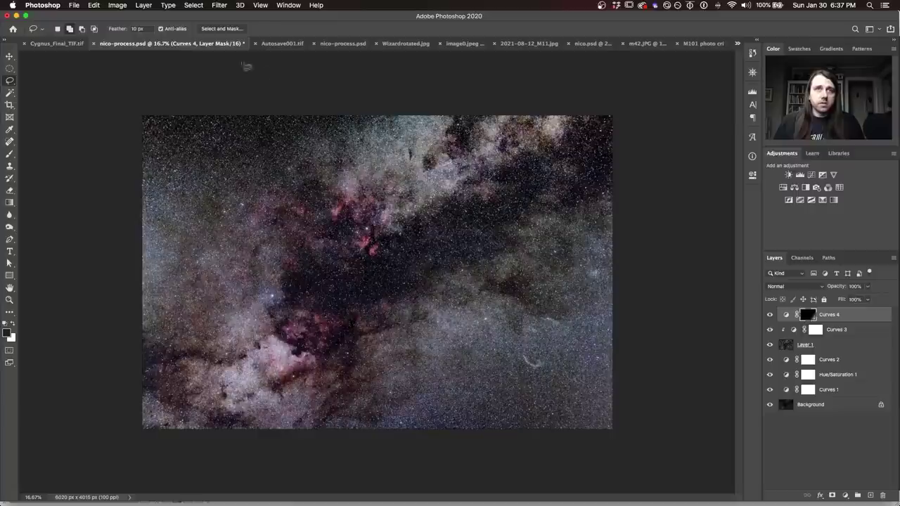
{"action": "left_click", "coordinate": [769, 406], "text": "alt"}
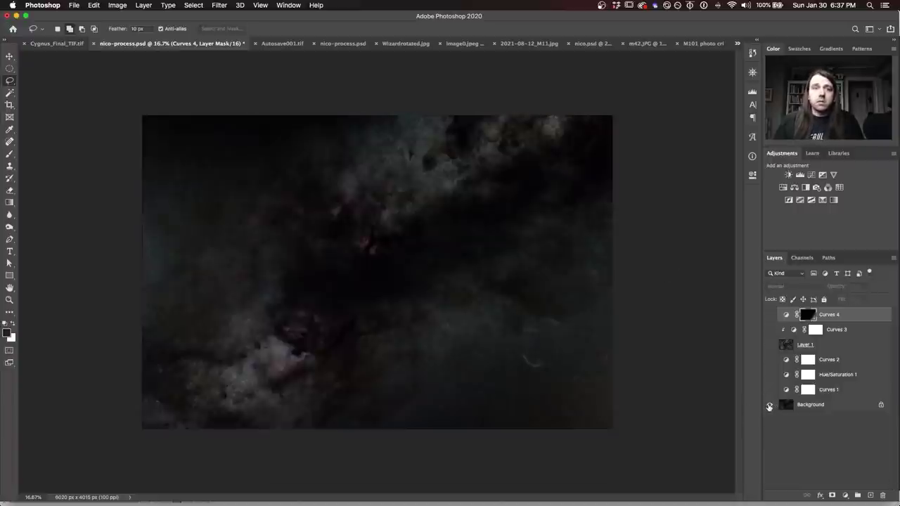
{"action": "left_click", "coordinate": [821, 405]}
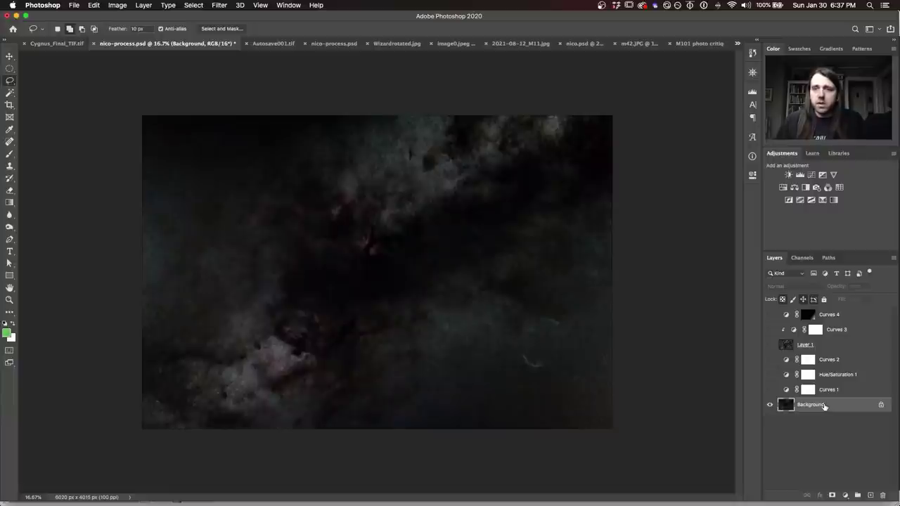
{"action": "left_click", "coordinate": [768, 345]}
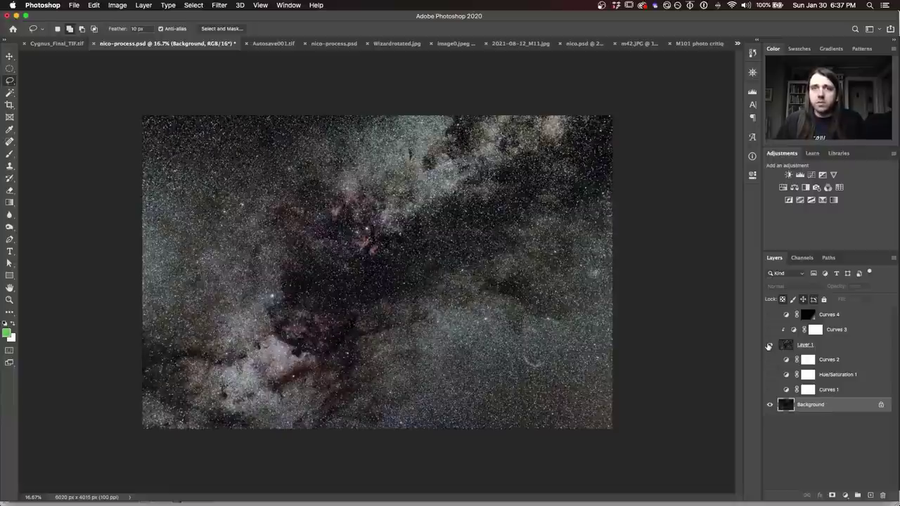
Hide Layer 1 and make Curves 1, Hue/Saturation 1 and Curves 2 visible over the Background layer
{"action": "left_click", "coordinate": [769, 346]}
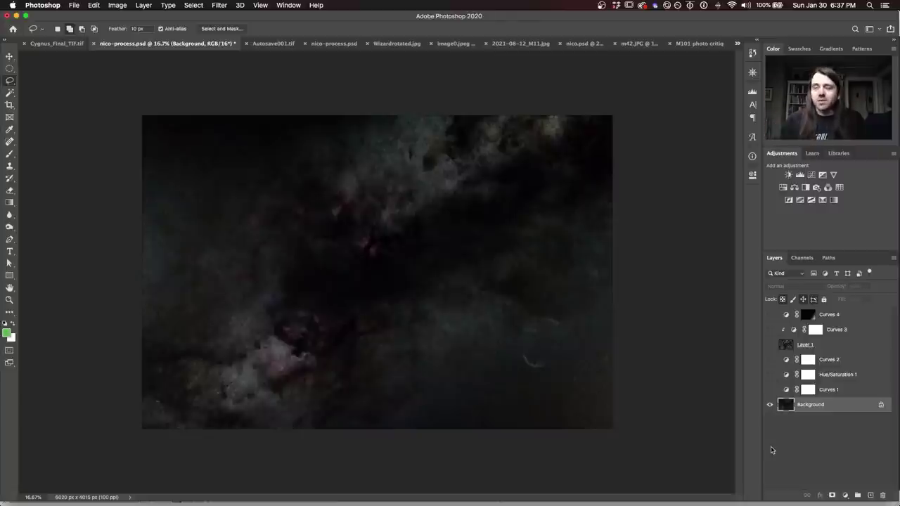
{"action": "left_click", "coordinate": [769, 345]}
{"action": "left_click", "coordinate": [769, 345]}
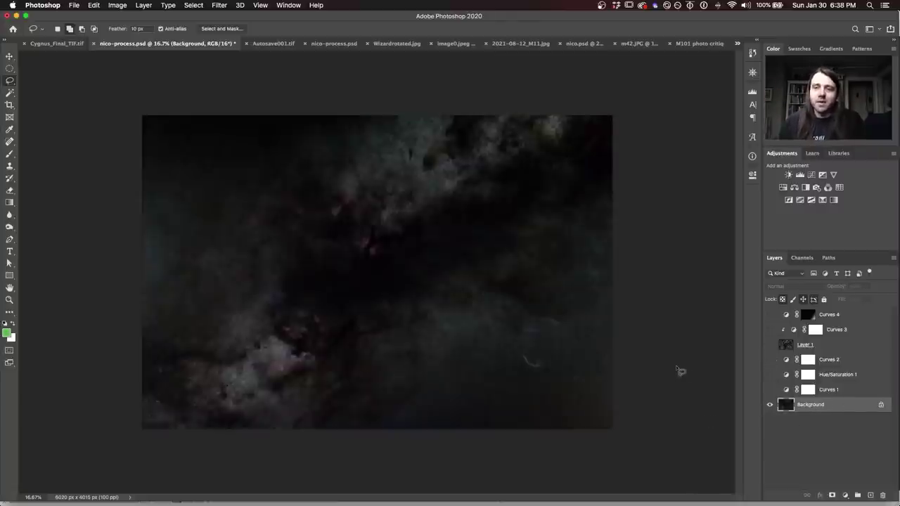
{"action": "left_click", "coordinate": [769, 390]}
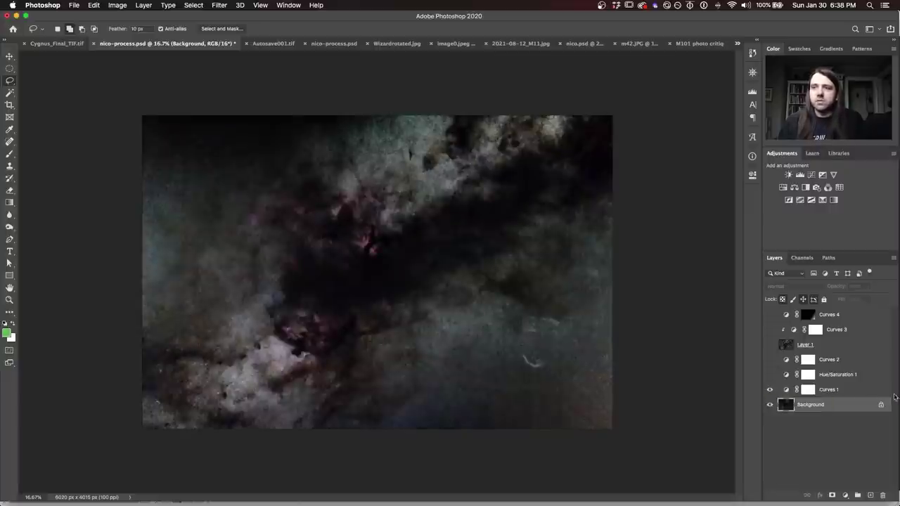
{"action": "left_click", "coordinate": [769, 375]}
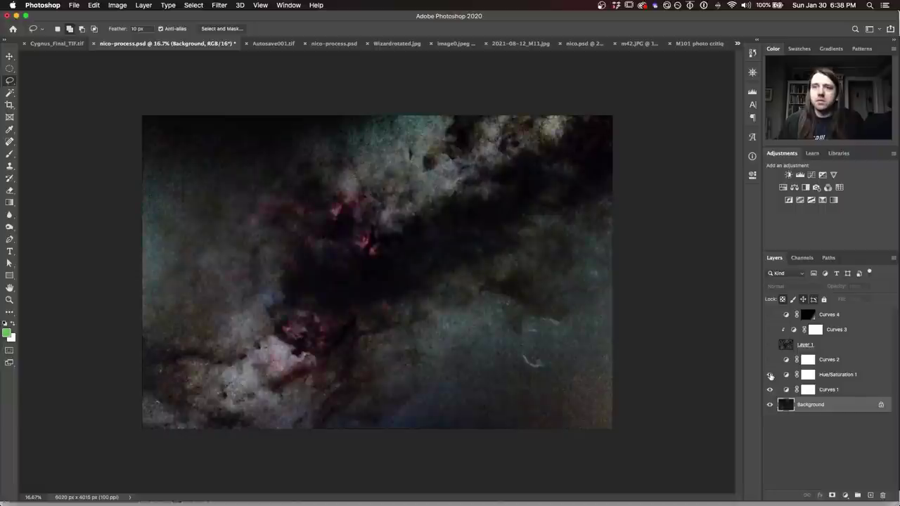
{"action": "left_click", "coordinate": [770, 360]}
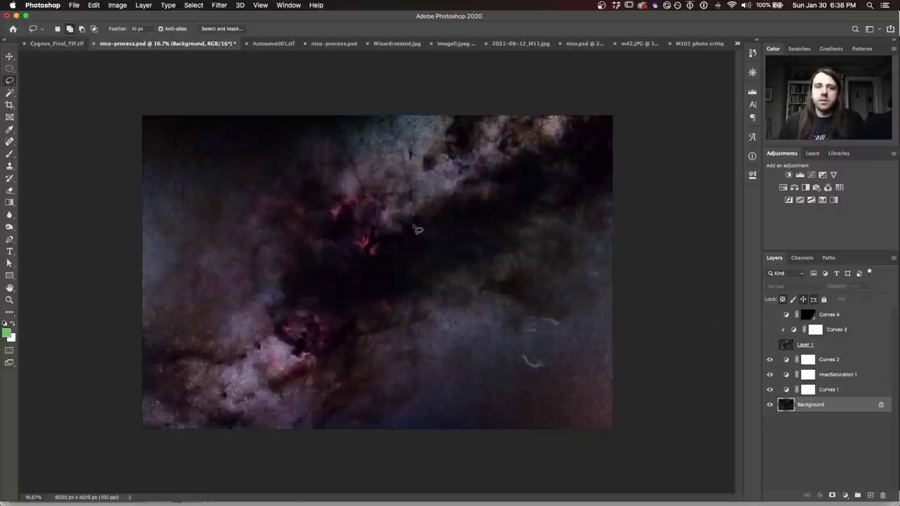
Make Layer 1 and Curves 3 visible, and release and restore the clipping of Curves 3 to Layer 1
{"action": "left_click", "coordinate": [769, 345]}
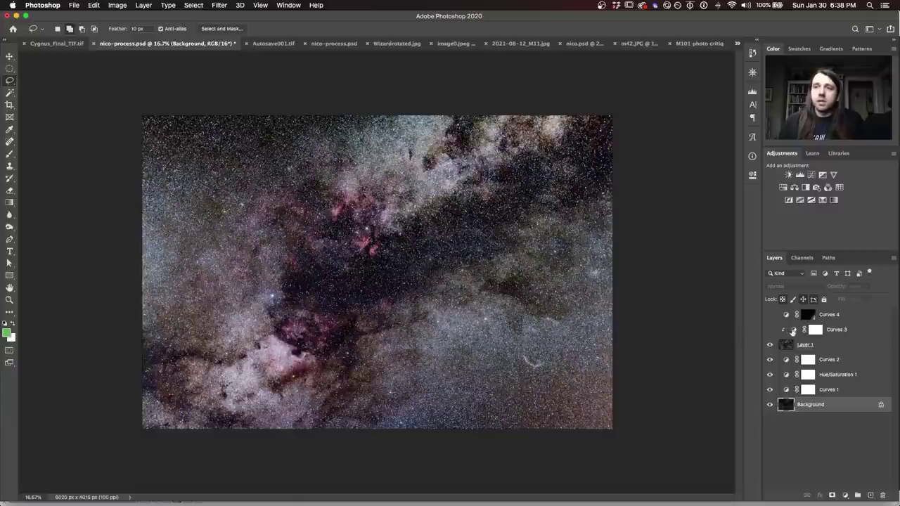
{"action": "left_click", "coordinate": [852, 330]}
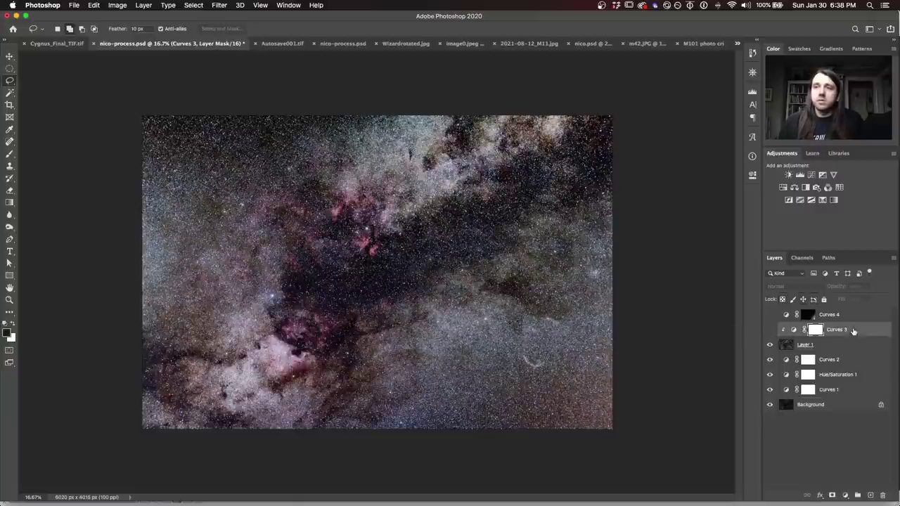
{"action": "left_click", "coordinate": [769, 330]}
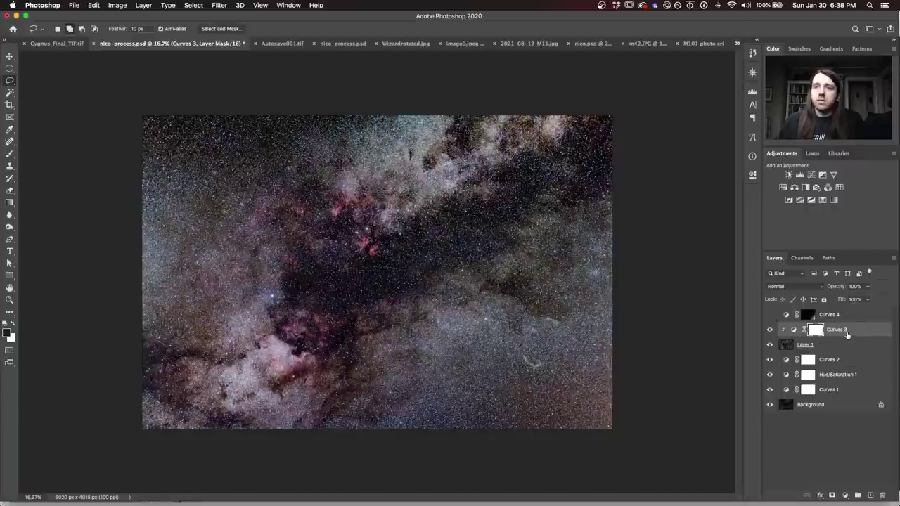
{"action": "left_click_drag", "start_coordinate": [849, 334], "coordinate": [837, 335]}
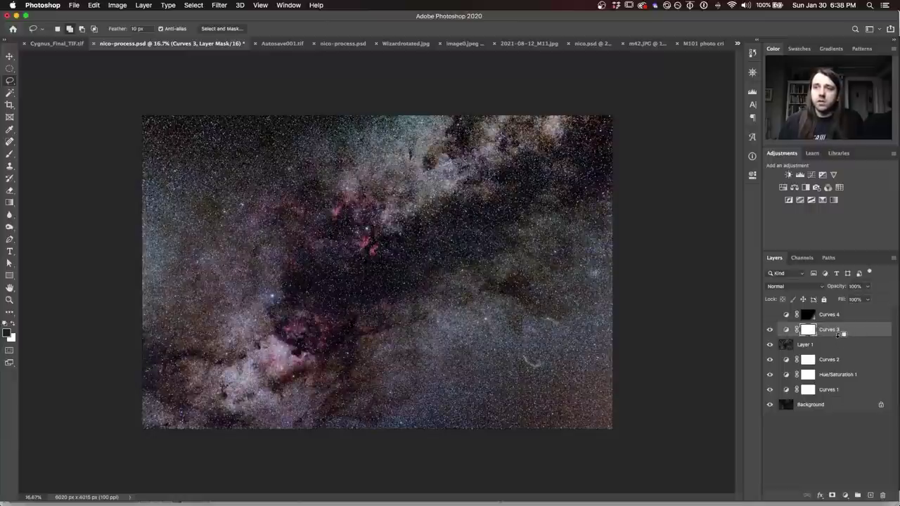
{"action": "left_click", "coordinate": [840, 334], "text": "alt"}
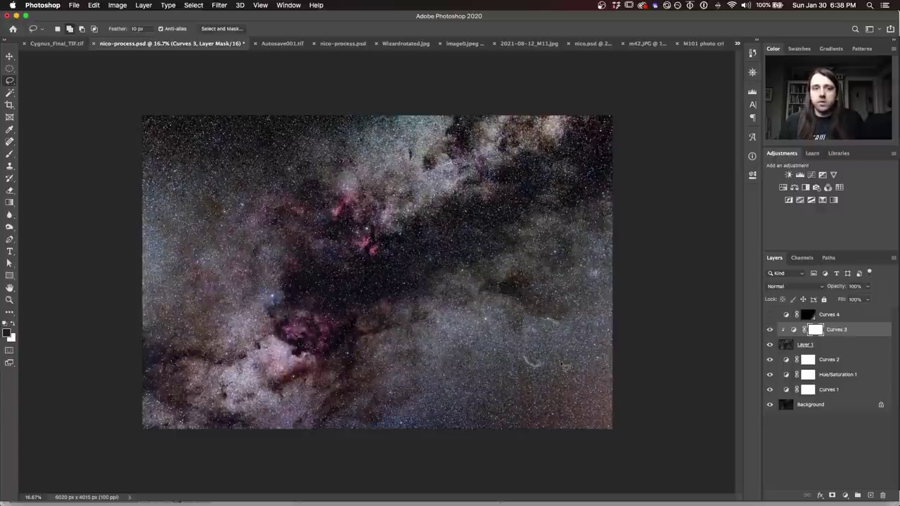
Make Curves 4 visible, view its layer mask on its own, and return to the full image
{"action": "left_click", "coordinate": [769, 316]}
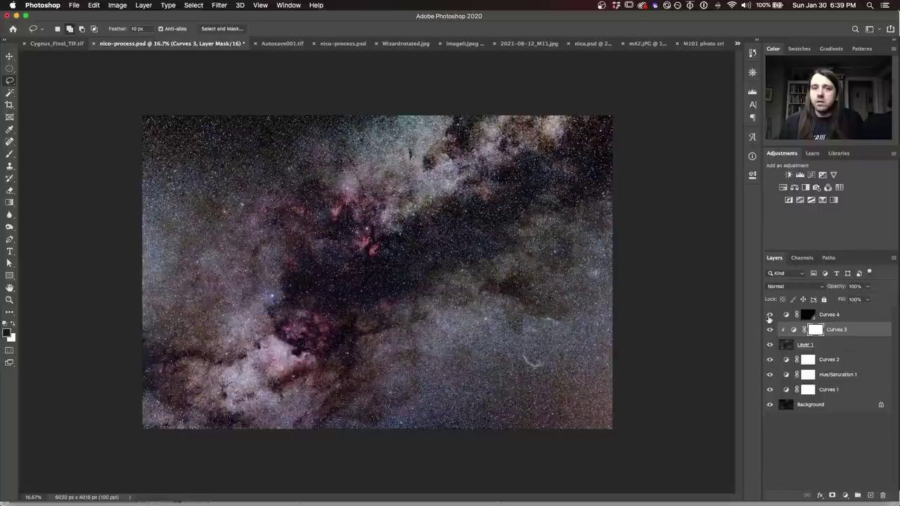
{"action": "left_click", "coordinate": [809, 318], "text": "alt"}
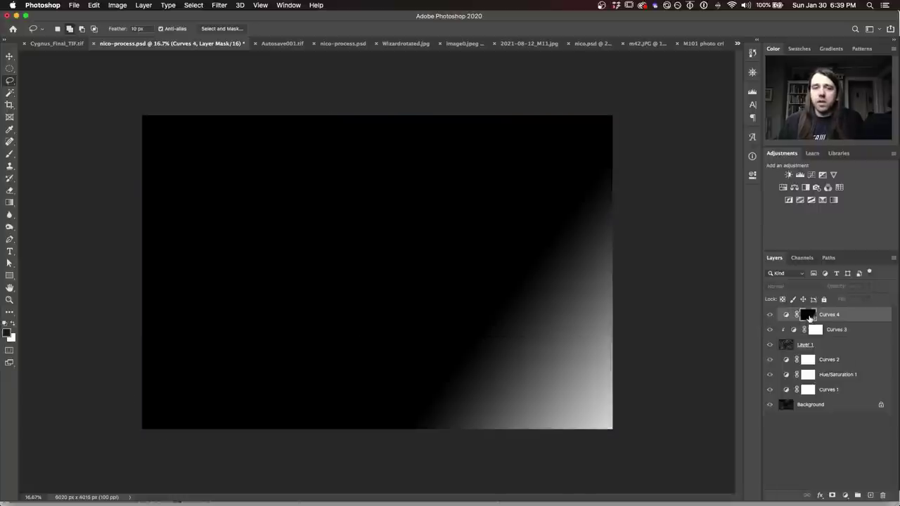
{"action": "left_click", "coordinate": [808, 318], "text": "alt"}
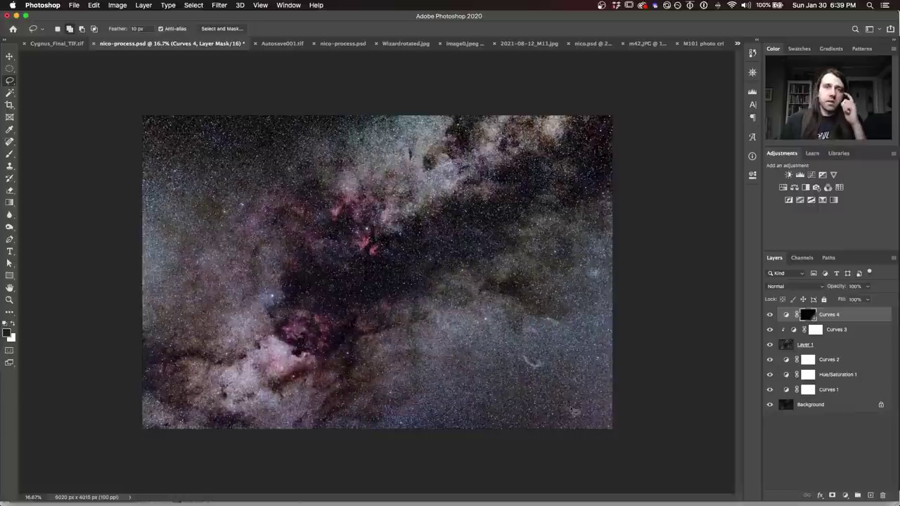
Compare the original Cygnus_Final_TIF.tif with the layered Cygnus version in nico-process.psd
{"action": "left_click", "coordinate": [42, 44]}
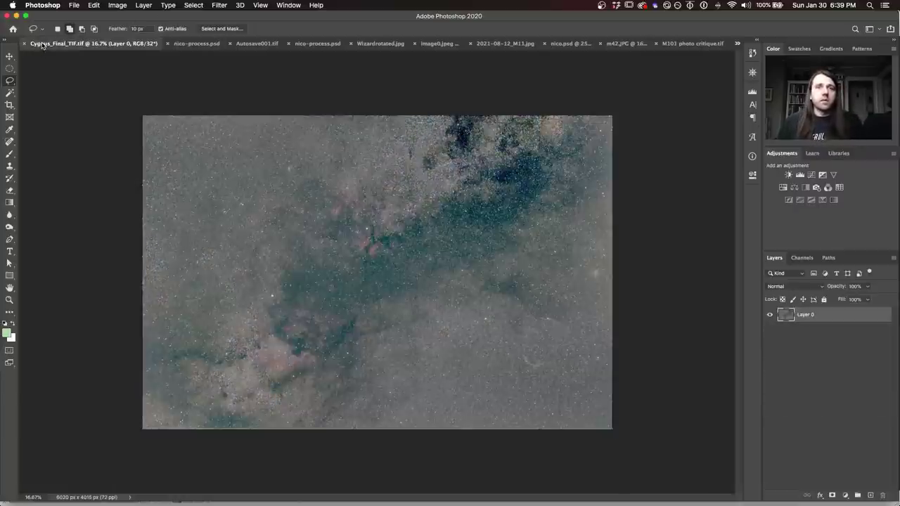
{"action": "left_click", "coordinate": [195, 44]}
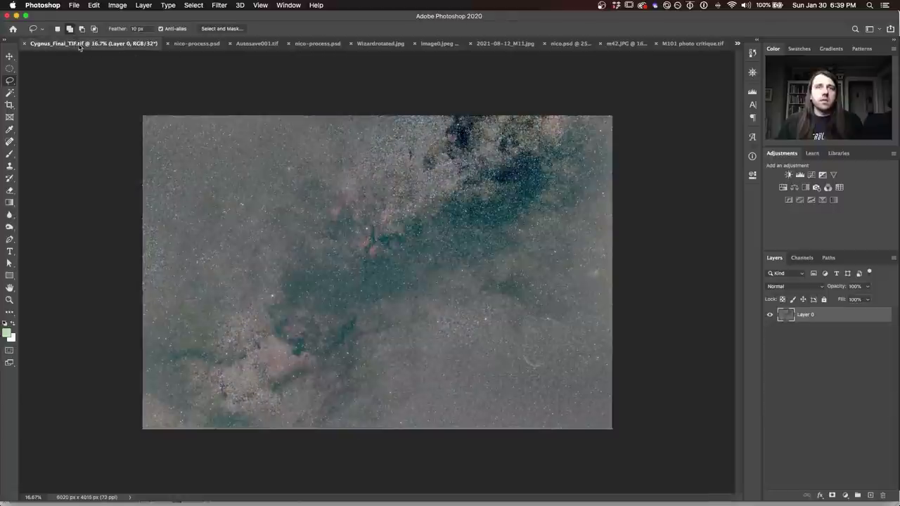
{"action": "left_click", "coordinate": [71, 44]}
{"action": "left_click", "coordinate": [190, 45]}
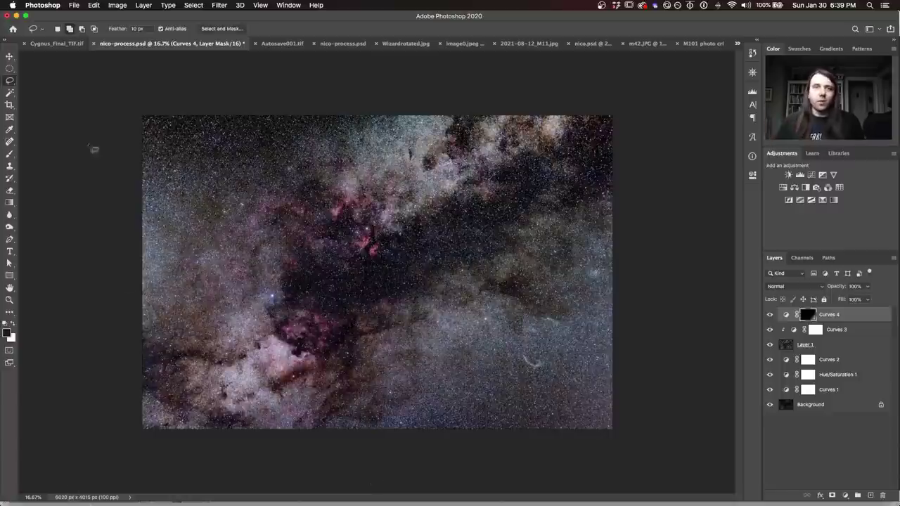
Compare the Orion Nebula original Autosave001.tif with its edited nico-process.psd, and examine the Curves 1 settings
{"action": "left_click", "coordinate": [278, 44]}
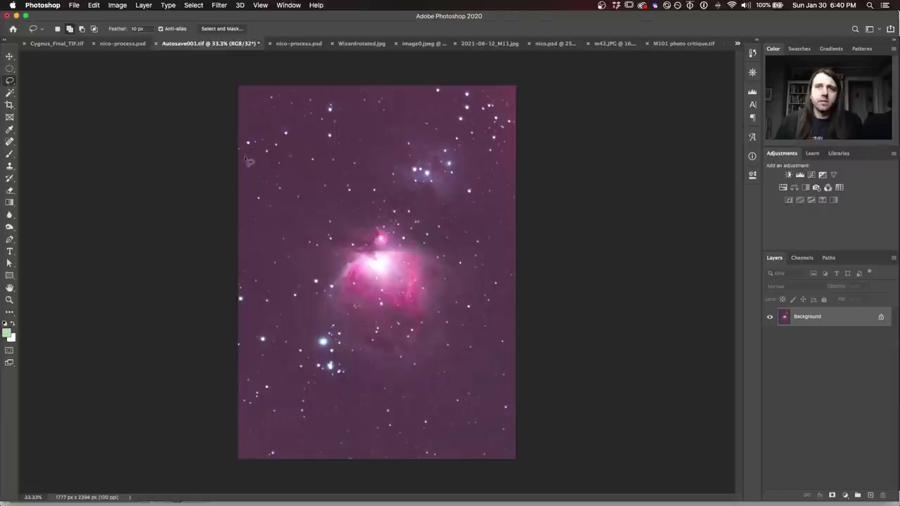
{"action": "left_click", "coordinate": [287, 43]}
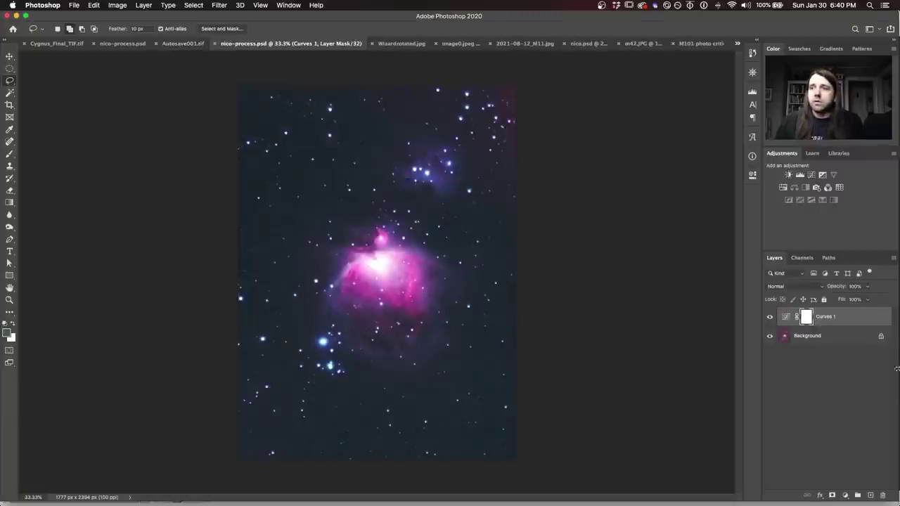
{"action": "double_click", "coordinate": [786, 316]}
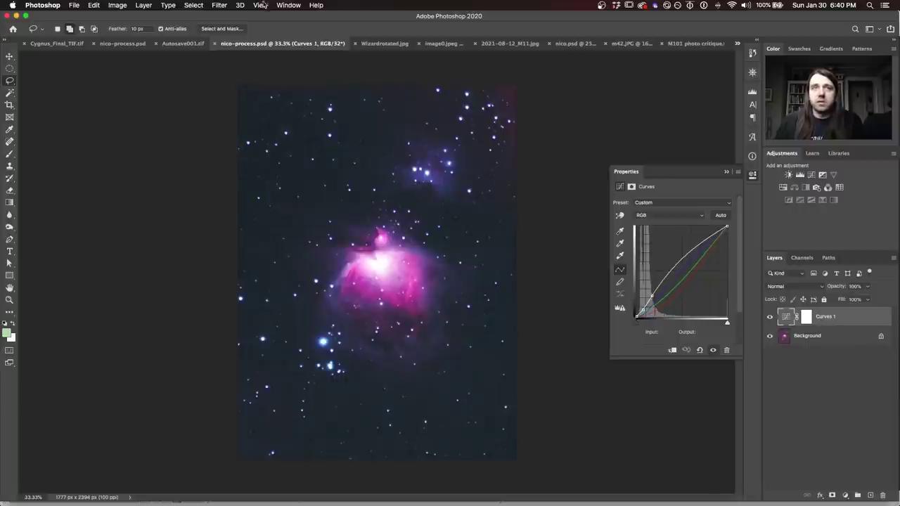
{"action": "left_click", "coordinate": [175, 46]}
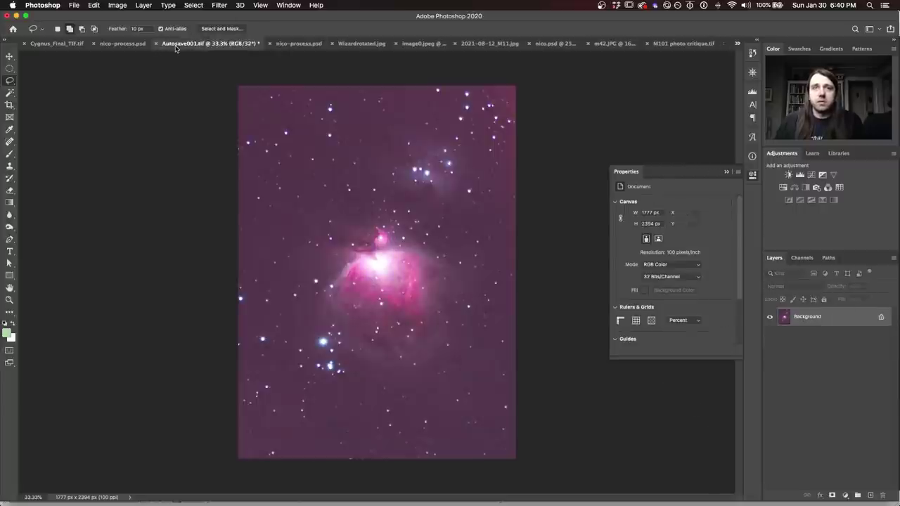
{"action": "left_click", "coordinate": [291, 46]}
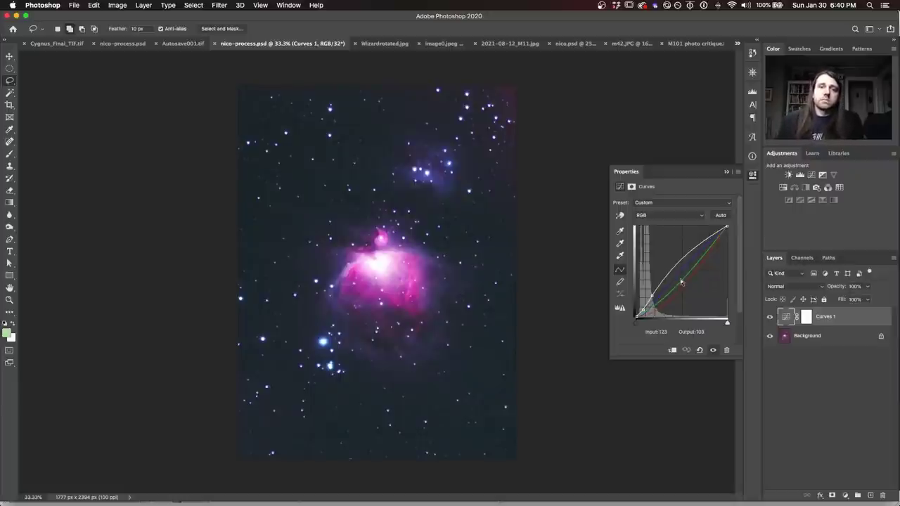
Bring up Wizardrotated.jpg with the properties collapsed and view the nebula at 100%
{"action": "left_click", "coordinate": [386, 44]}
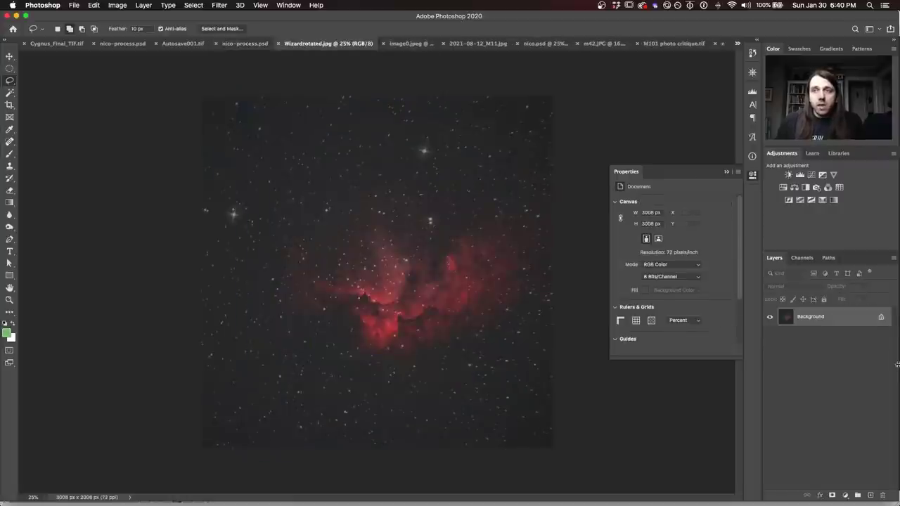
{"action": "left_click", "coordinate": [751, 172]}
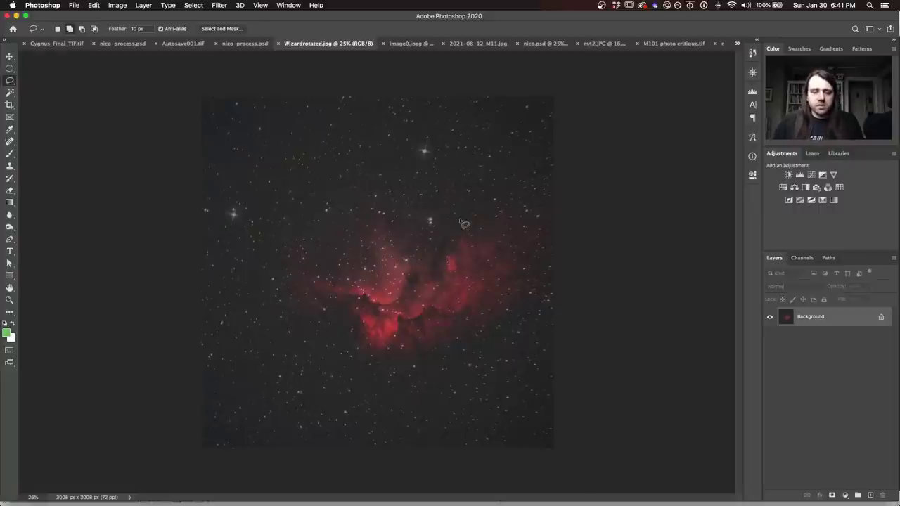
{"action": "key", "text": "super+plus"}
{"action": "key", "text": "super+plus"}
{"action": "key", "text": "super+plus"}
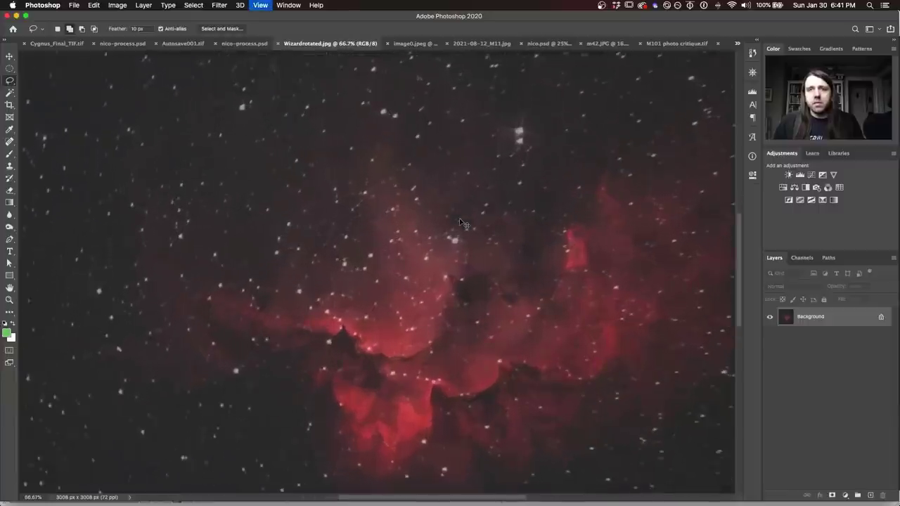
{"action": "key", "text": "super+plus"}
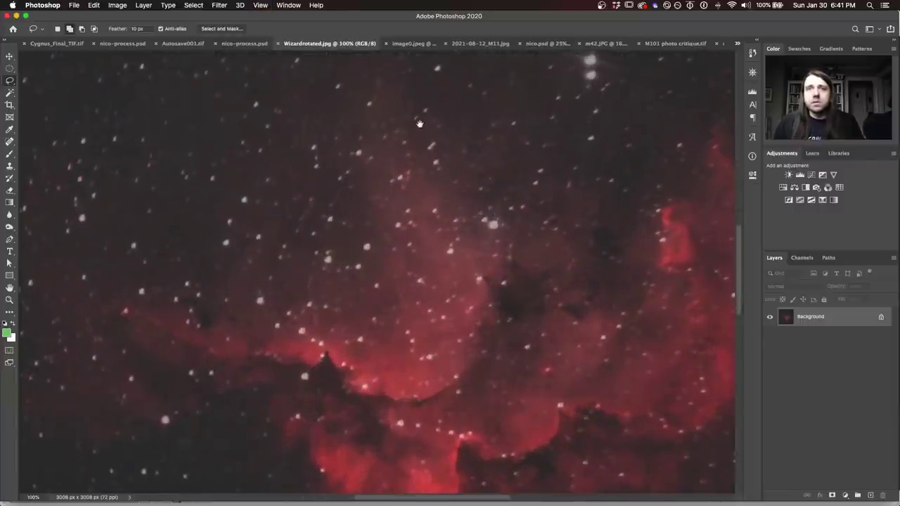
Examine the star shapes across the centre and edges of the Wizard Nebula image, and return to the whole image at 25%
{"action": "left_click_drag", "start_coordinate": [419, 124], "coordinate": [398, 225]}
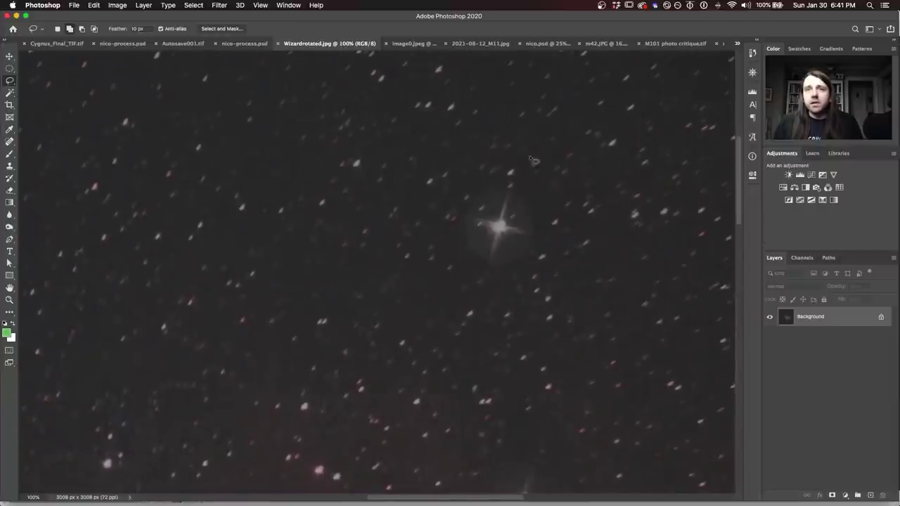
{"action": "left_click_drag", "start_coordinate": [603, 121], "coordinate": [415, 156]}
{"action": "scroll", "coordinate": [503, 153], "scroll_direction": "down", "scroll_amount": 10}
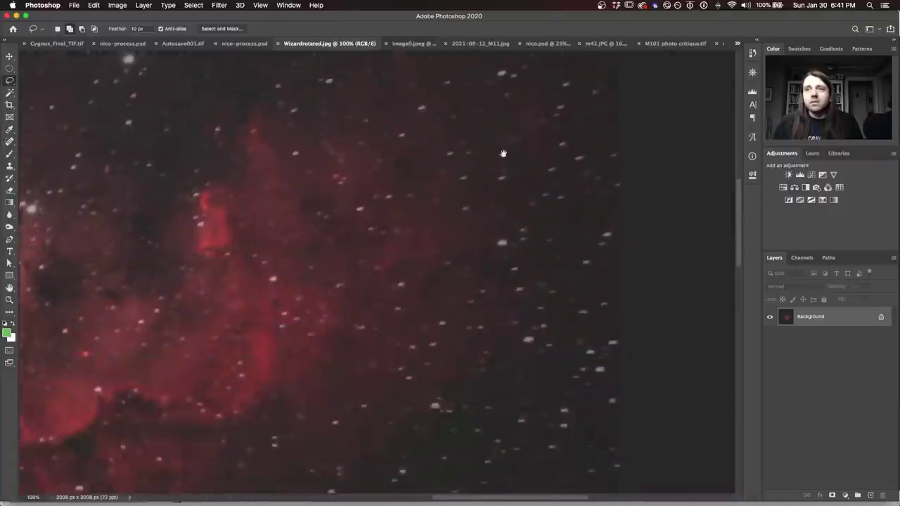
{"action": "scroll", "coordinate": [503, 153], "scroll_direction": "down", "scroll_amount": 10}
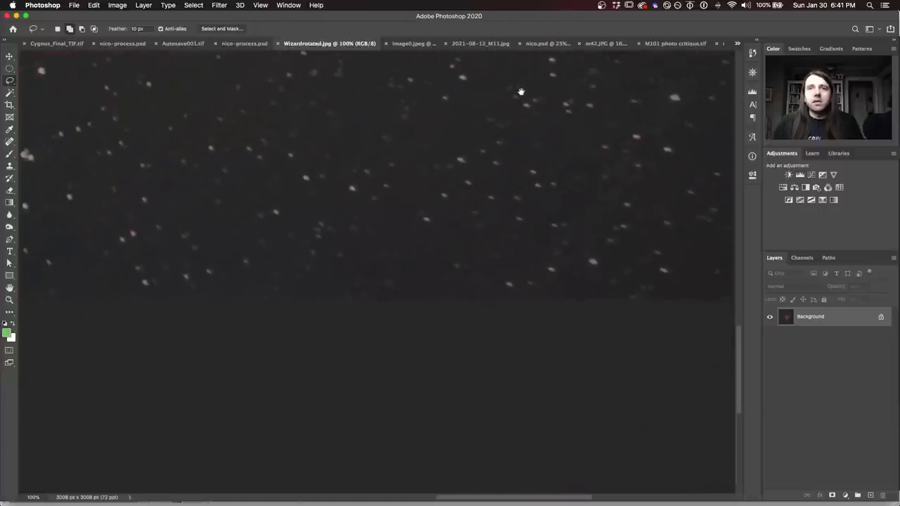
{"action": "scroll", "coordinate": [520, 91], "scroll_direction": "down", "scroll_amount": 5}
{"action": "scroll", "coordinate": [542, 114], "scroll_direction": "left", "scroll_amount": 5}
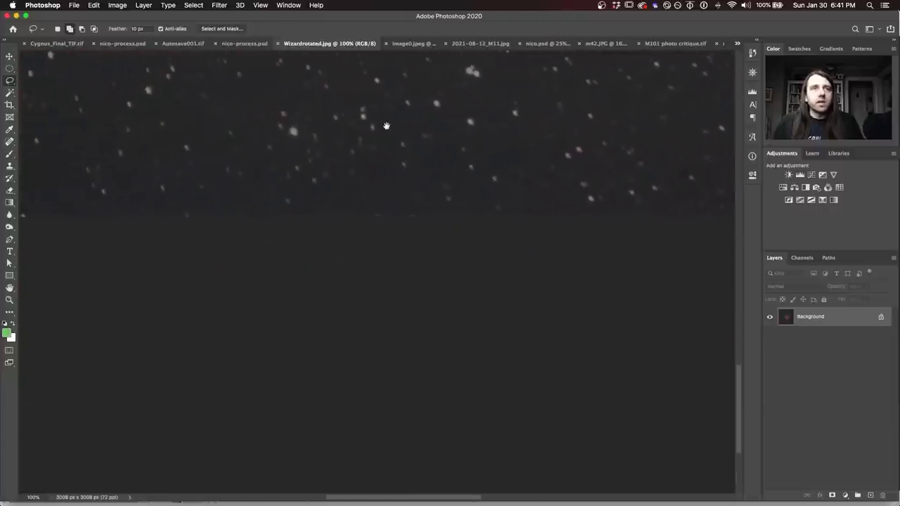
{"action": "scroll", "coordinate": [386, 125], "scroll_direction": "up", "scroll_amount": 10}
{"action": "scroll", "coordinate": [386, 125], "scroll_direction": "left", "scroll_amount": 5}
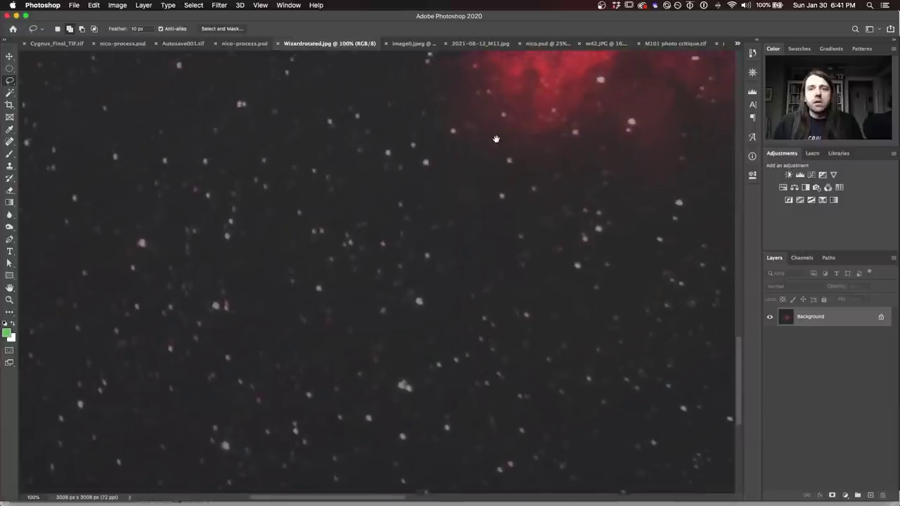
{"action": "scroll", "coordinate": [495, 138], "scroll_direction": "up", "scroll_amount": 10}
{"action": "scroll", "coordinate": [496, 139], "scroll_direction": "right", "scroll_amount": 3}
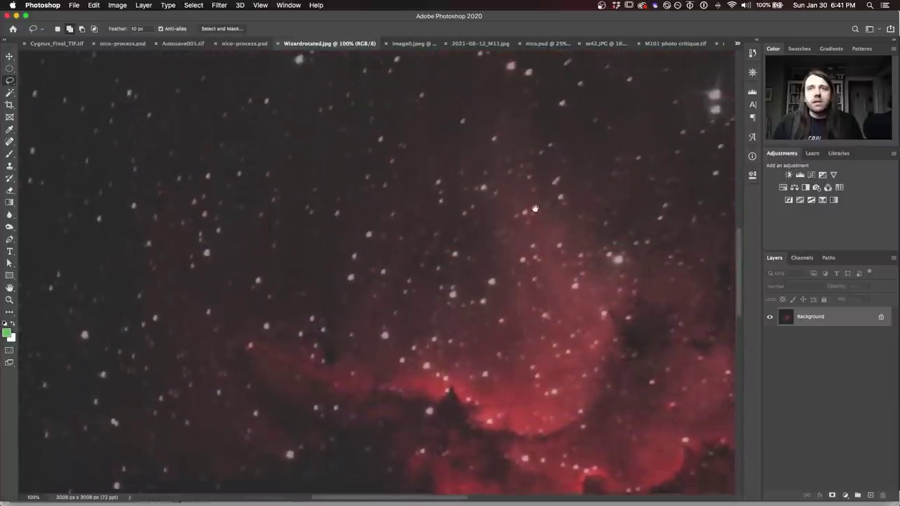
{"action": "scroll", "coordinate": [535, 208], "scroll_direction": "up", "scroll_amount": 10}
{"action": "scroll", "coordinate": [535, 209], "scroll_direction": "right", "scroll_amount": 3}
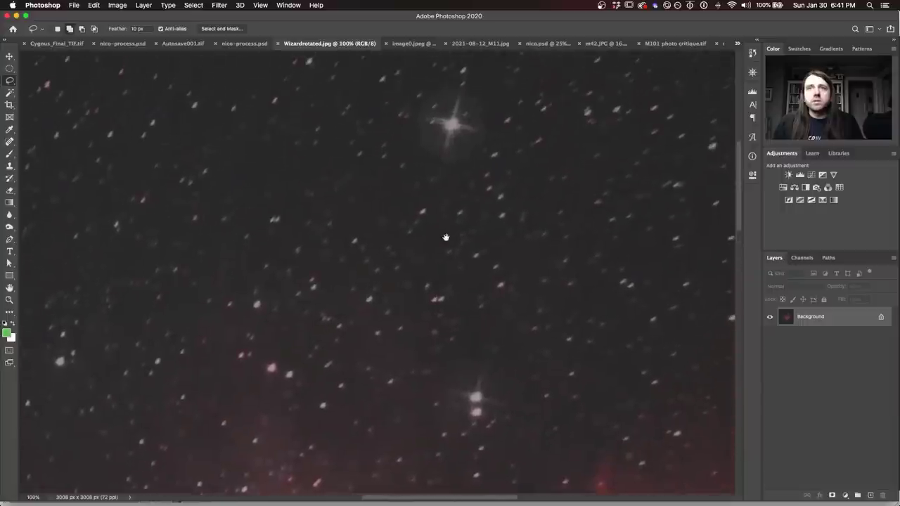
{"action": "scroll", "coordinate": [445, 236], "scroll_direction": "up", "scroll_amount": 2}
{"action": "scroll", "coordinate": [445, 237], "scroll_direction": "left", "scroll_amount": 1}
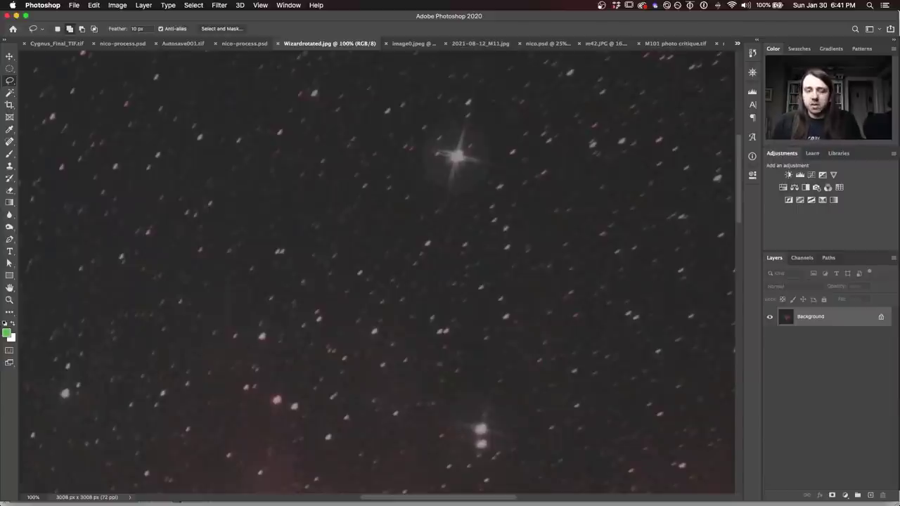
{"action": "key", "text": "super+minus"}
{"action": "key", "text": "super+minus"}
{"action": "key", "text": "super+minus"}
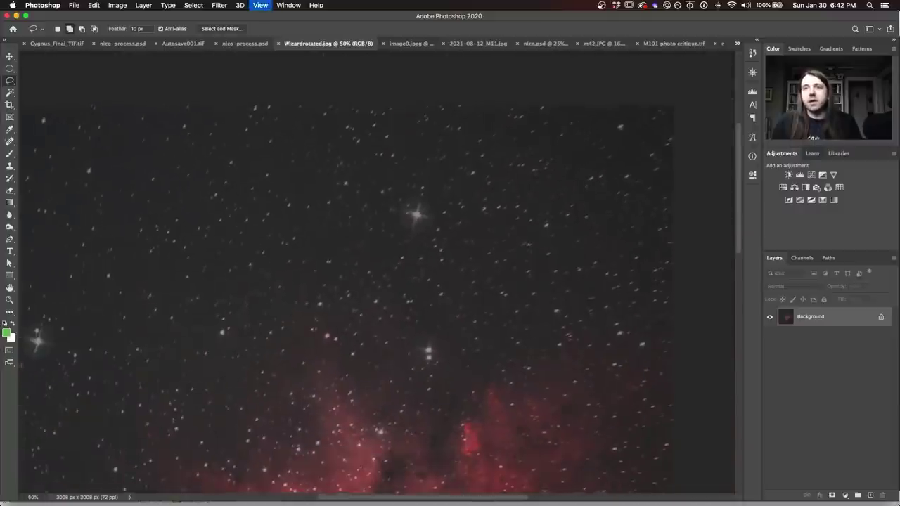
{"action": "key", "text": "super+minus"}
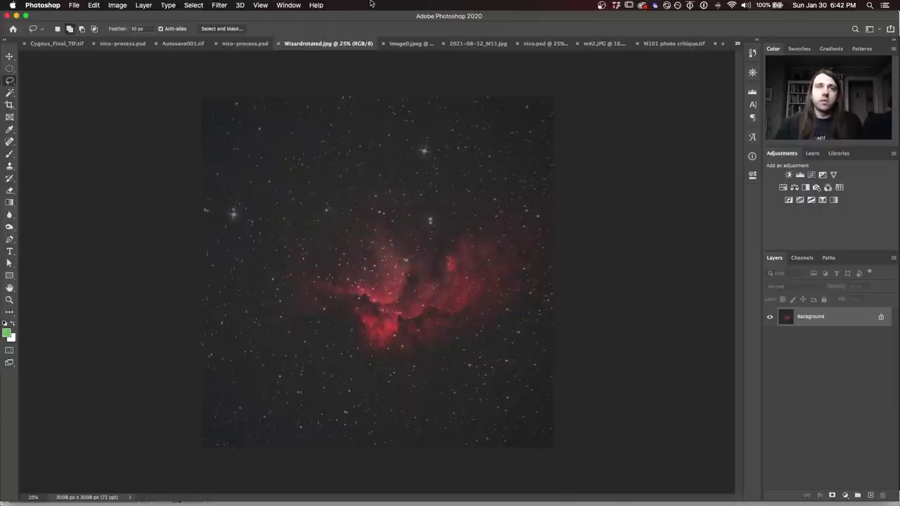
Bring up image0.jpeg, add a Selective Color adjustment and set Cyan to +76% for the Reds
{"action": "left_click", "coordinate": [409, 44]}
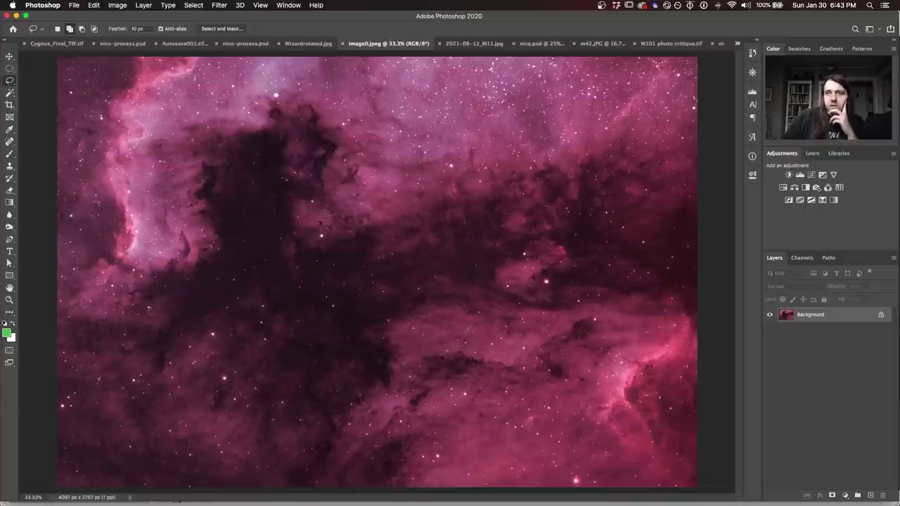
{"action": "left_click", "coordinate": [822, 201]}
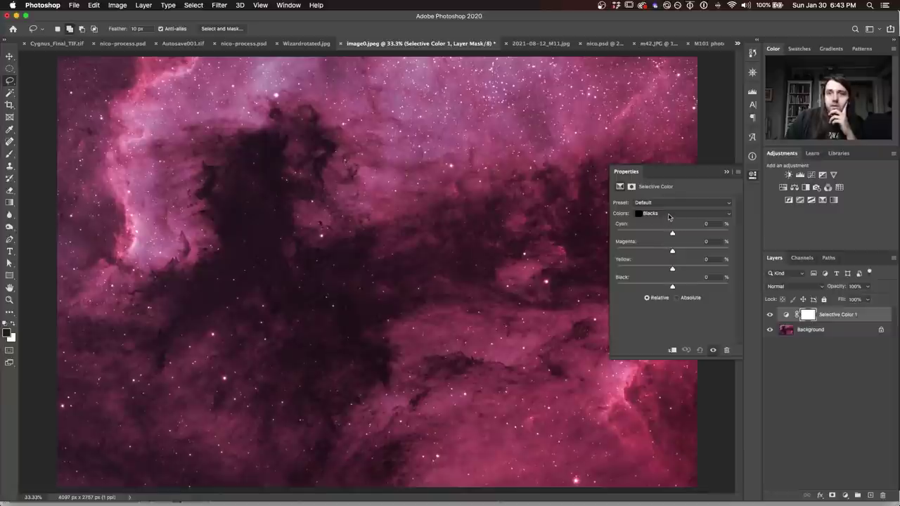
{"action": "left_click", "coordinate": [666, 214]}
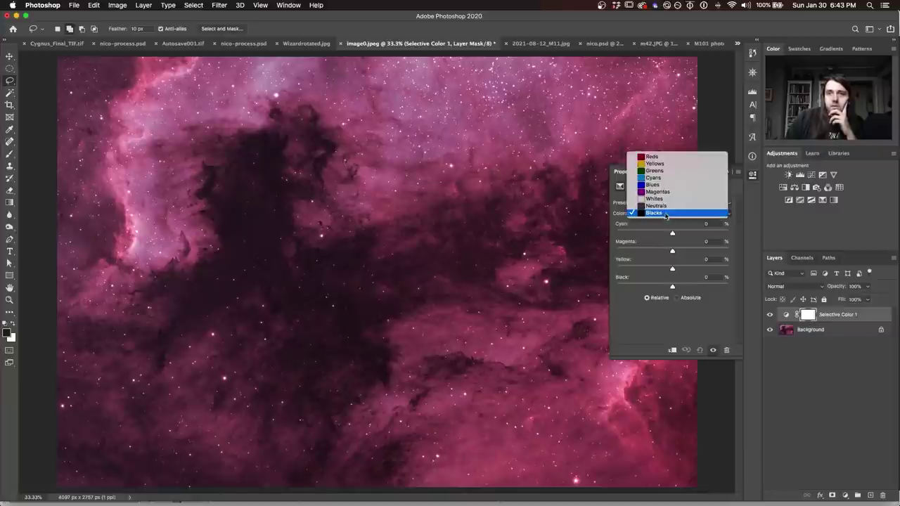
{"action": "left_click", "coordinate": [653, 157]}
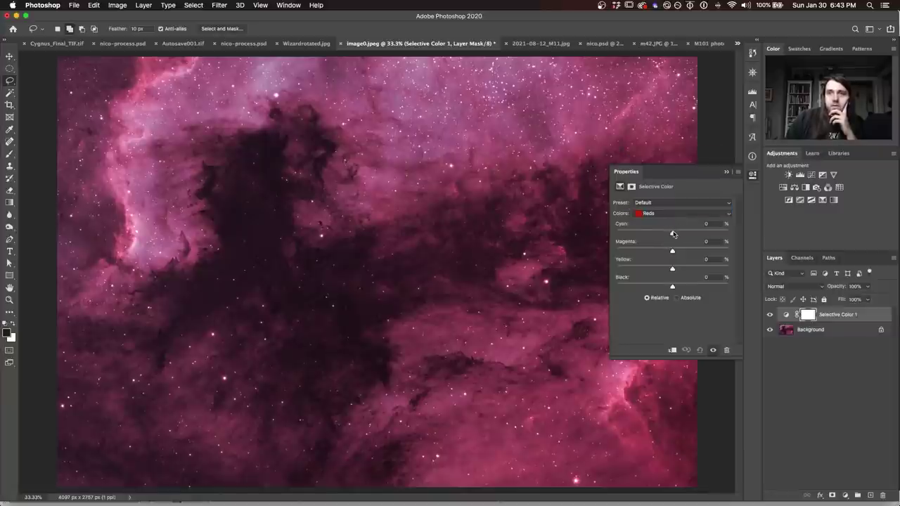
{"action": "left_click_drag", "start_coordinate": [673, 233], "coordinate": [715, 233]}
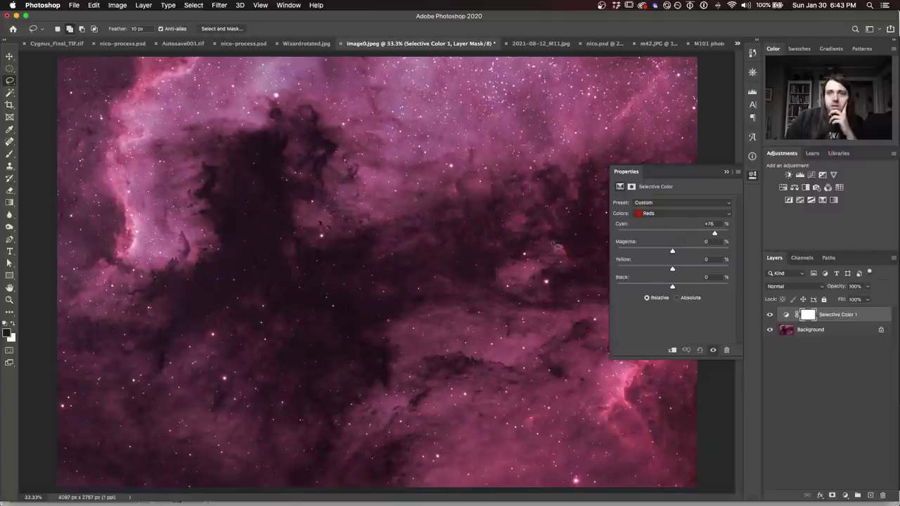
Set Cyan to +61% for the Magentas in the Selective Color adjustment and collapse its properties
{"action": "left_click", "coordinate": [663, 214]}
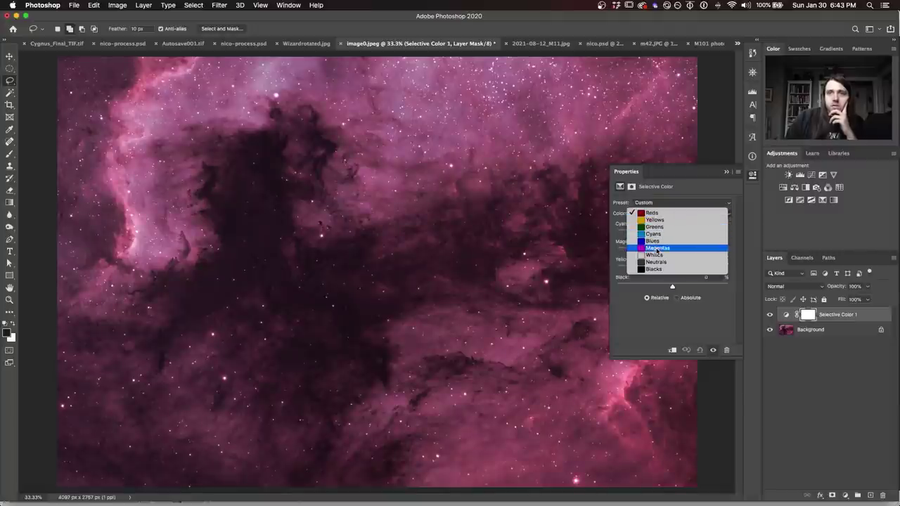
{"action": "left_click", "coordinate": [659, 252]}
{"action": "left_click_drag", "start_coordinate": [673, 234], "coordinate": [706, 235]}
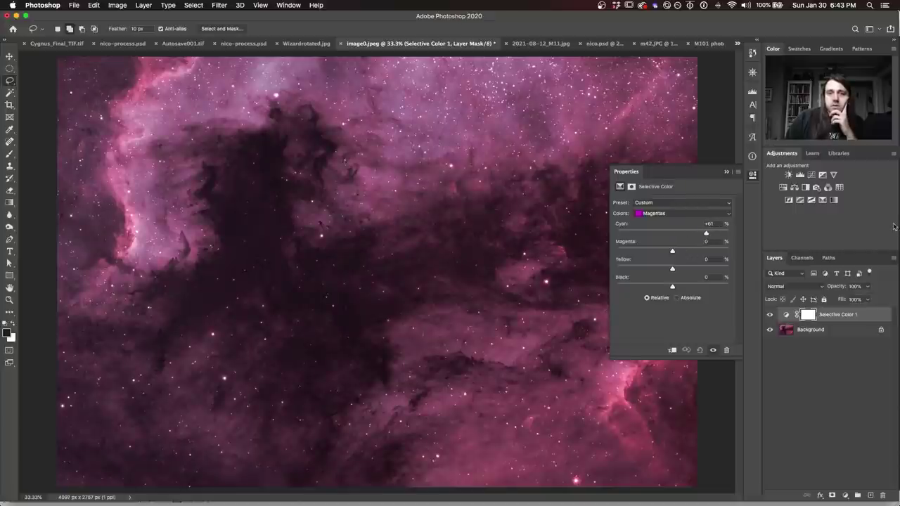
{"action": "left_click", "coordinate": [752, 174]}
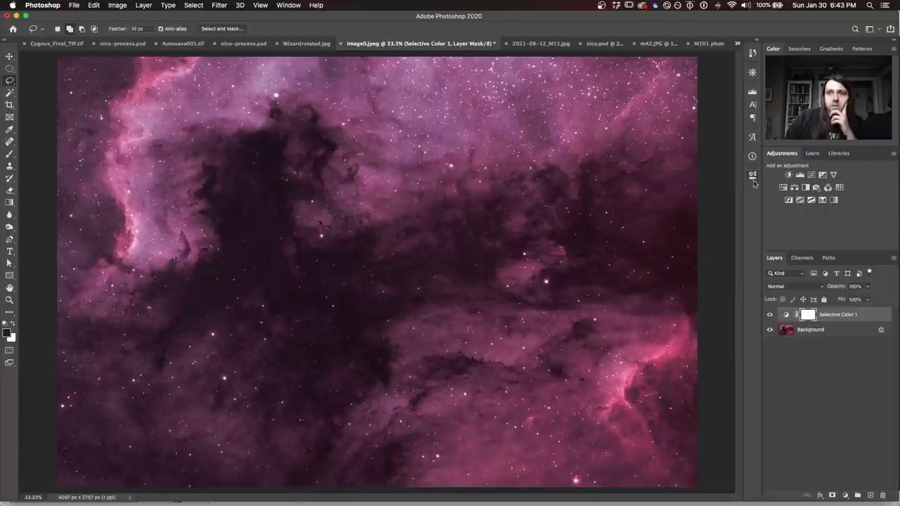
Add a Hue/Saturation adjustment above Selective Color 1 and raise the Master saturation slightly
{"action": "left_click", "coordinate": [792, 187]}
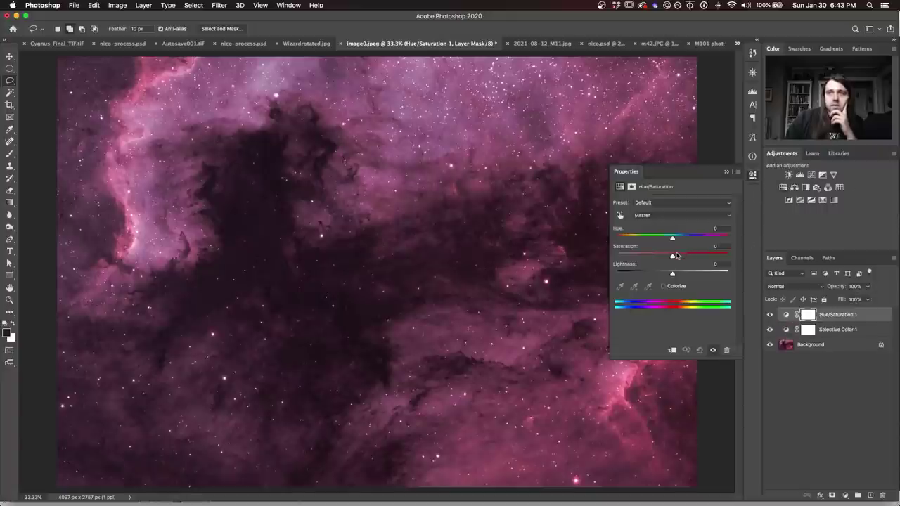
{"action": "mouse_move", "coordinate": [672, 257]}
{"action": "left_mouse_down"}
{"action": "mouse_move", "coordinate": [695, 258]}
{"action": "mouse_move", "coordinate": [684, 257]}
{"action": "left_mouse_up"}
{"action": "left_click", "coordinate": [753, 175]}
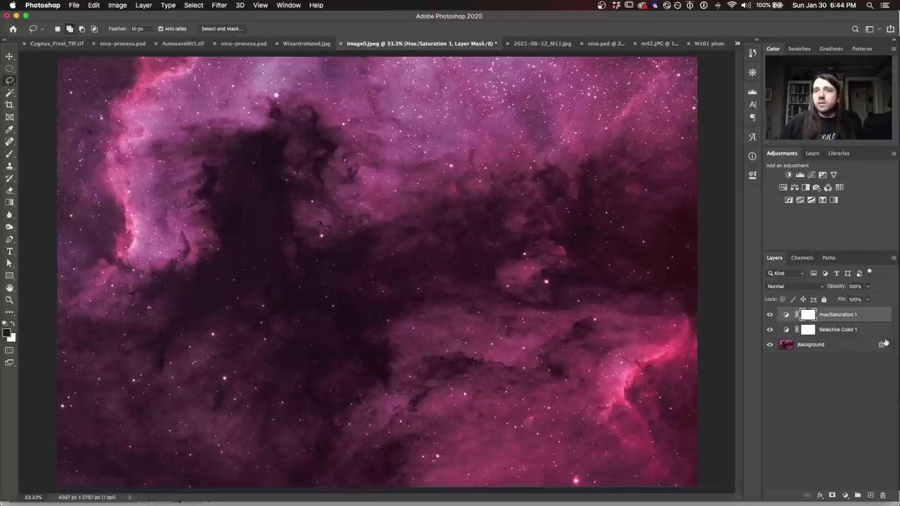
Add a Curves adjustment and move the Red channel's black point to input 20, output 0
{"action": "left_click", "coordinate": [810, 175]}
{"action": "left_click", "coordinate": [653, 215]}
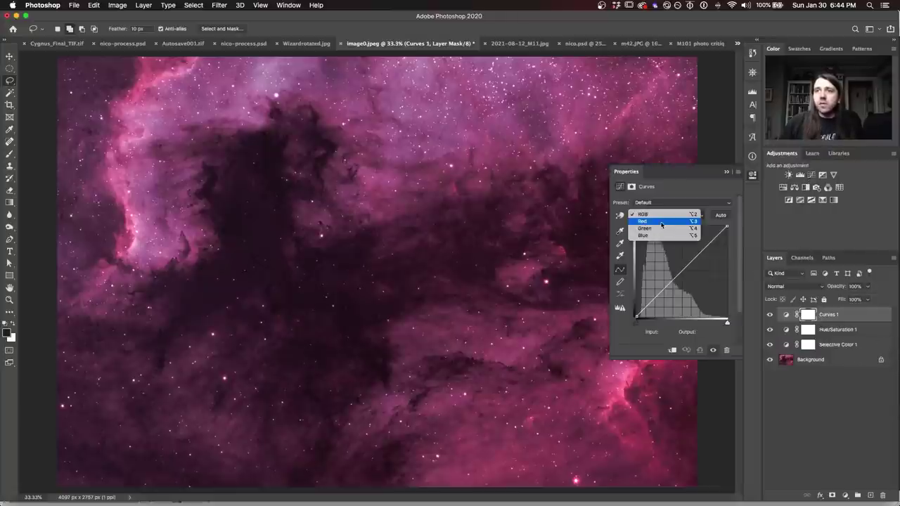
{"action": "left_click", "coordinate": [640, 222]}
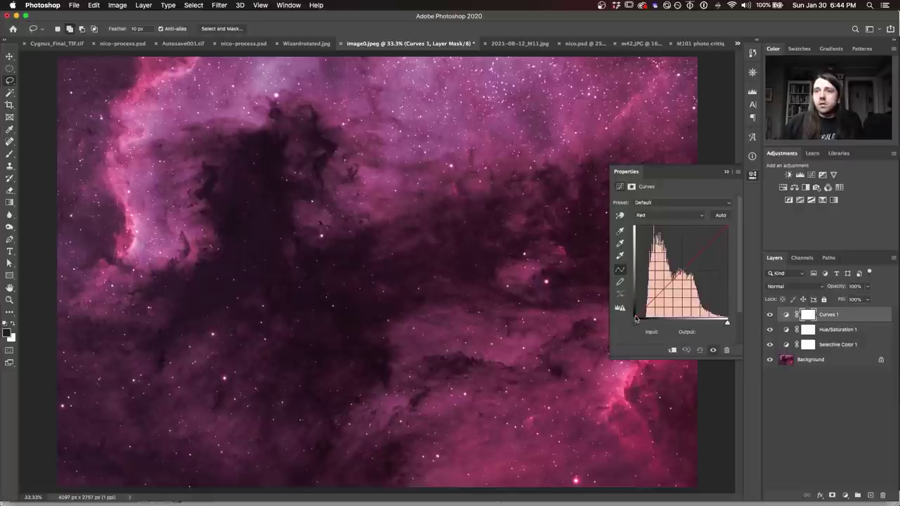
{"action": "left_click_drag", "start_coordinate": [634, 318], "coordinate": [642, 320]}
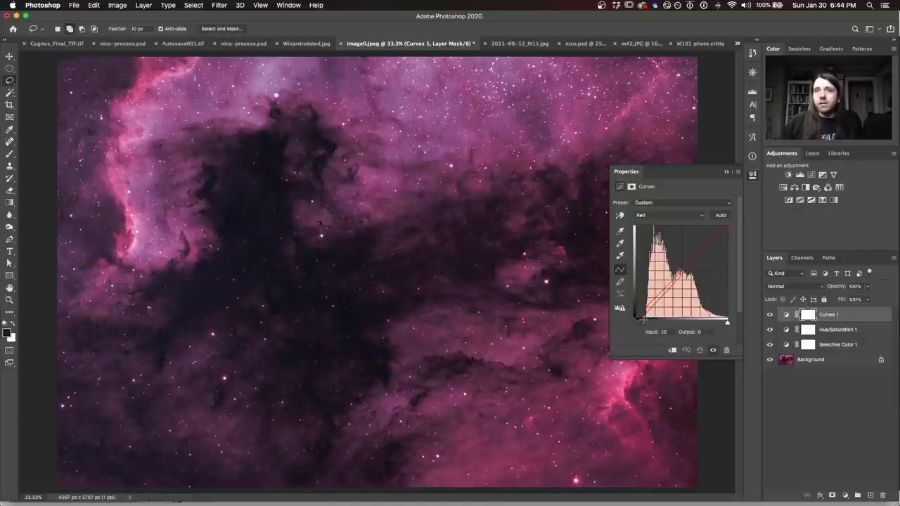
{"action": "left_click", "coordinate": [752, 177]}
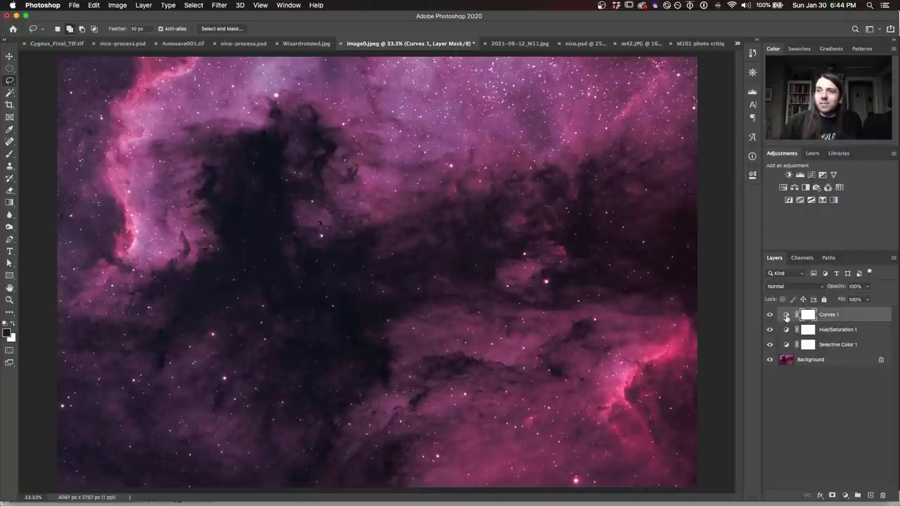
Reopen the Curves 1 adjustment, examine its Red channel curve and collapse the properties
{"action": "double_click", "coordinate": [786, 316]}
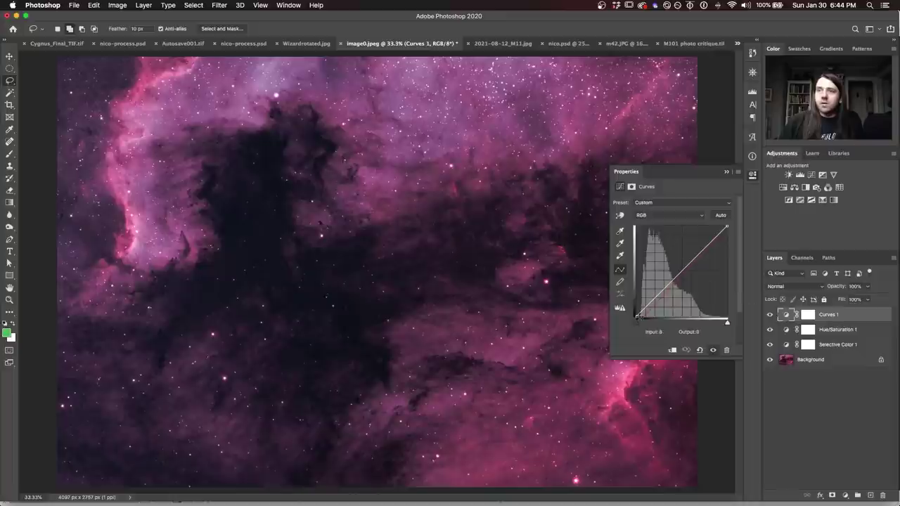
{"action": "left_click", "coordinate": [654, 215]}
{"action": "left_click", "coordinate": [643, 218]}
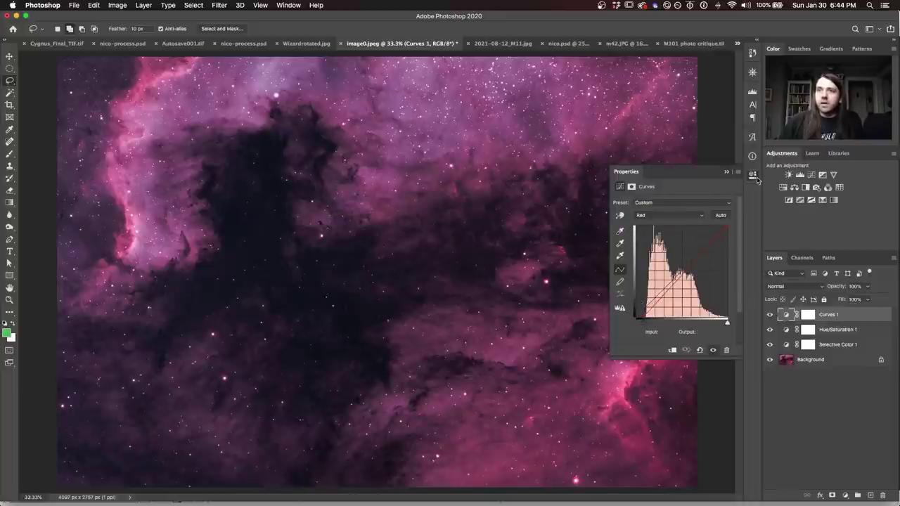
{"action": "left_click", "coordinate": [752, 175]}
Compare the unedited Background of image0.jpeg with the version showing all three adjustment layers, leaving every layer shown
{"action": "left_click", "coordinate": [769, 360], "text": "alt"}
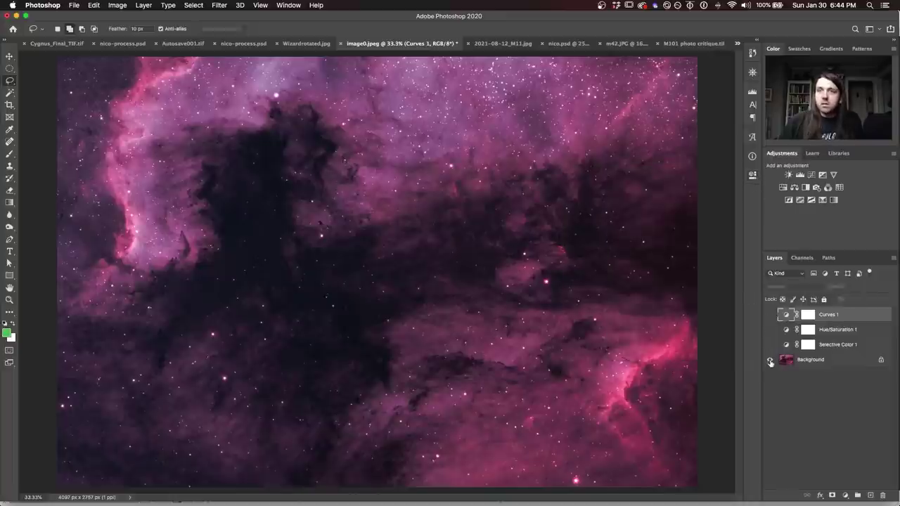
{"action": "left_click", "coordinate": [770, 360], "text": "alt"}
{"action": "left_click", "coordinate": [770, 360], "text": "alt"}
{"action": "left_click", "coordinate": [770, 360], "text": "alt"}
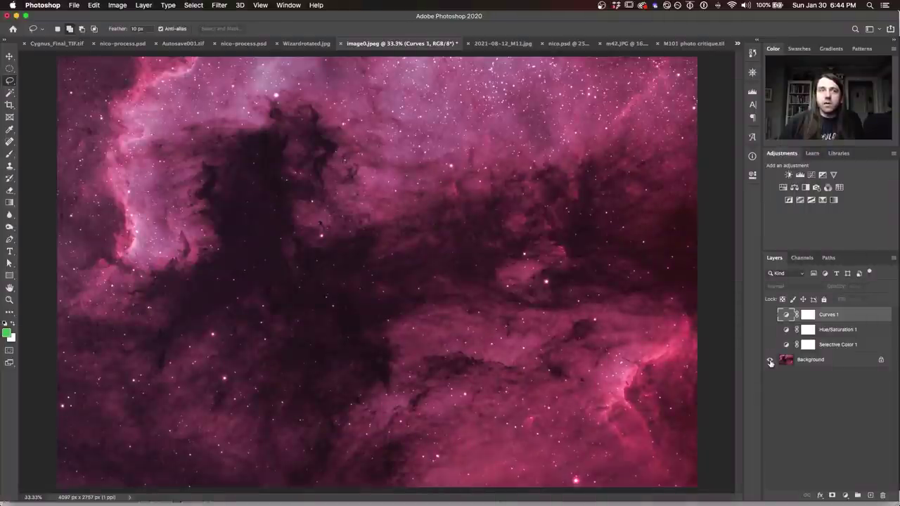
{"action": "left_click", "coordinate": [770, 360], "text": "alt"}
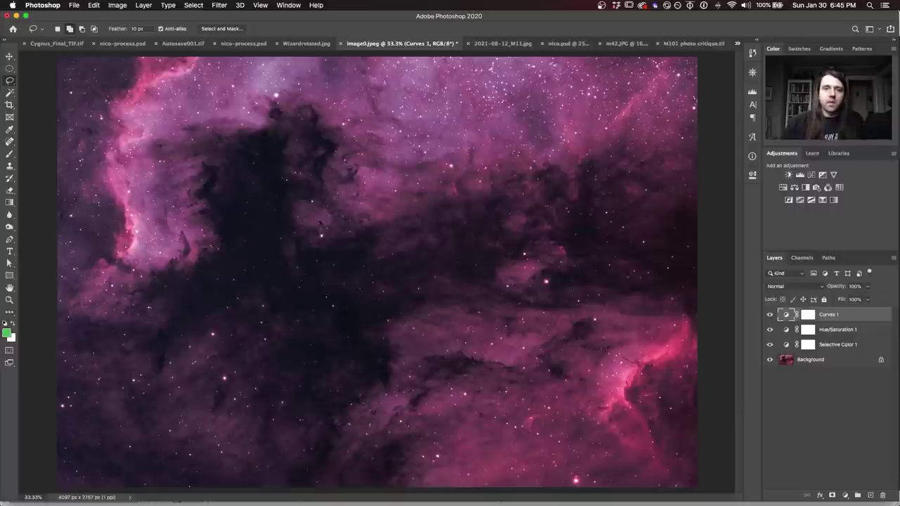
Compare the original 2021-08-12_M11.jpg with its edited version in nico.psd several times
{"action": "left_click", "coordinate": [501, 44]}
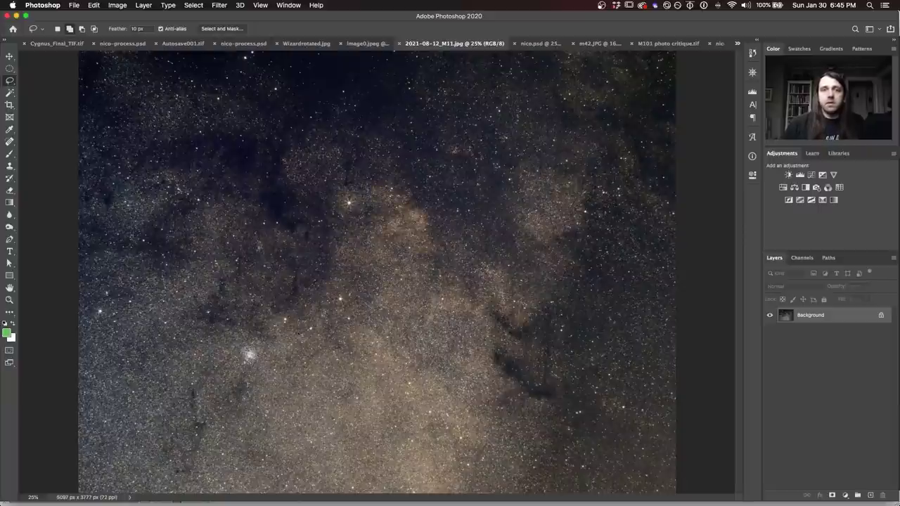
{"action": "left_click", "coordinate": [532, 43]}
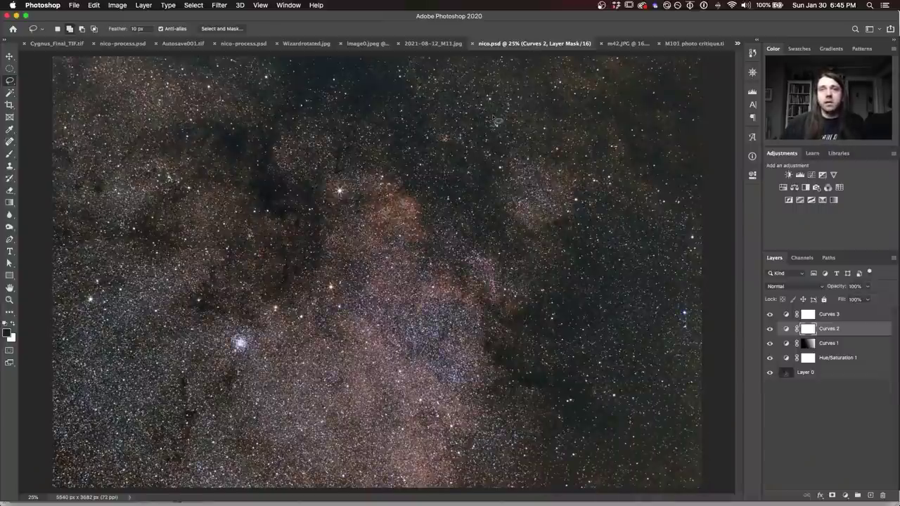
{"action": "left_click", "coordinate": [434, 45]}
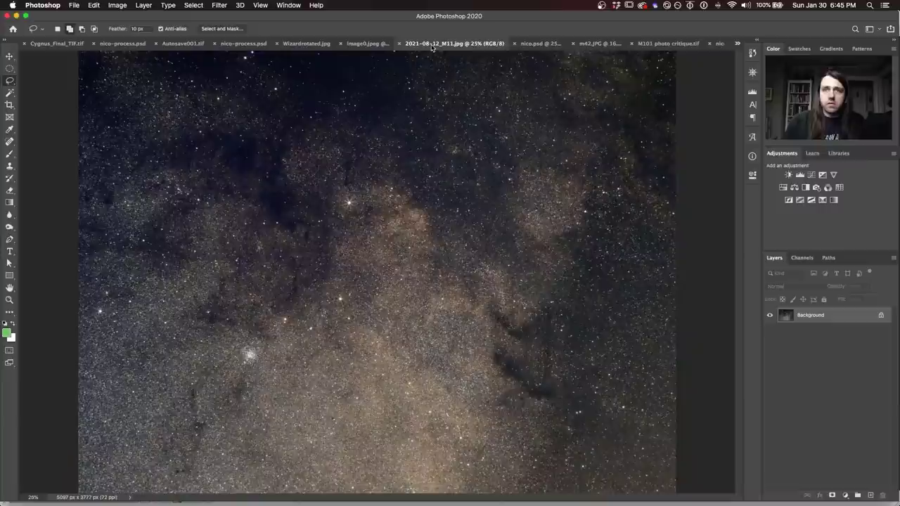
{"action": "left_click", "coordinate": [536, 44]}
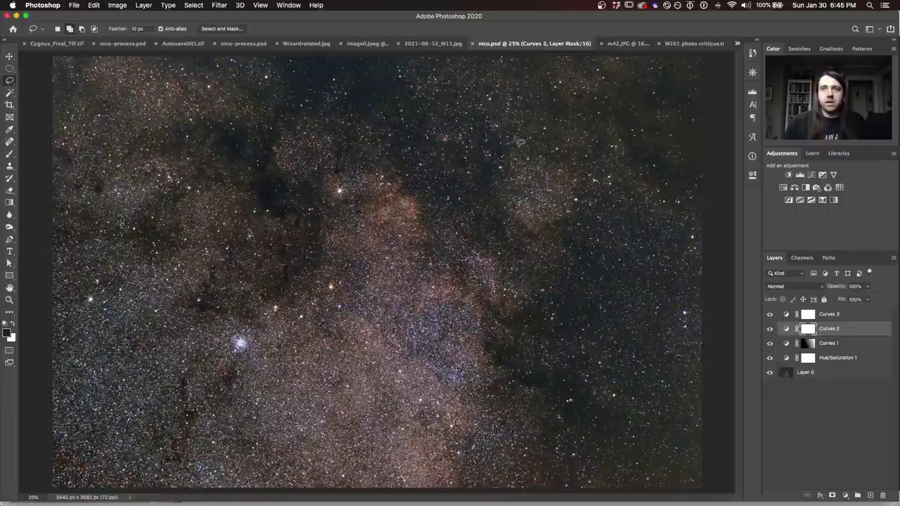
{"action": "left_click", "coordinate": [443, 45]}
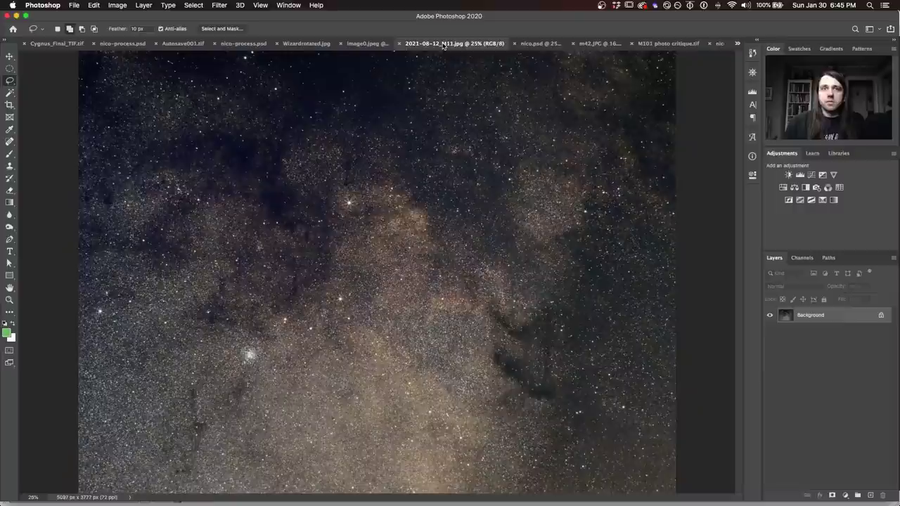
{"action": "left_click", "coordinate": [539, 44]}
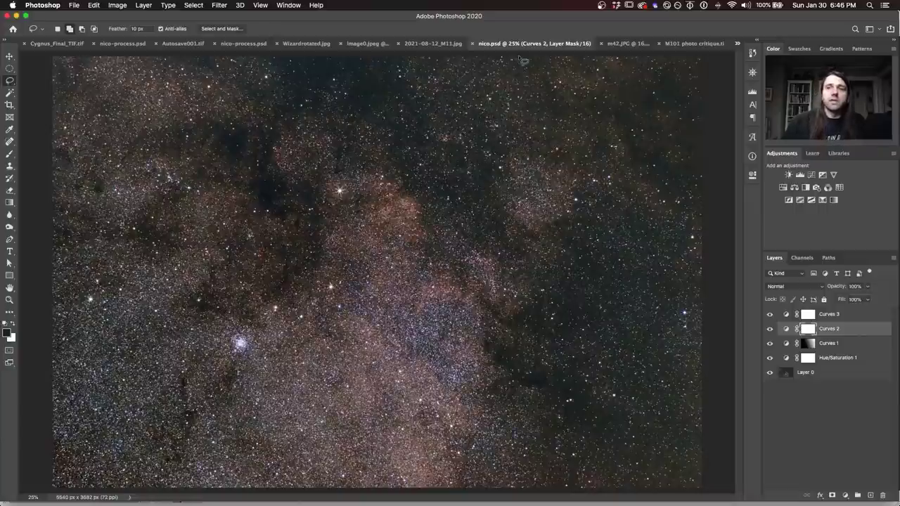
{"action": "left_click", "coordinate": [429, 43]}
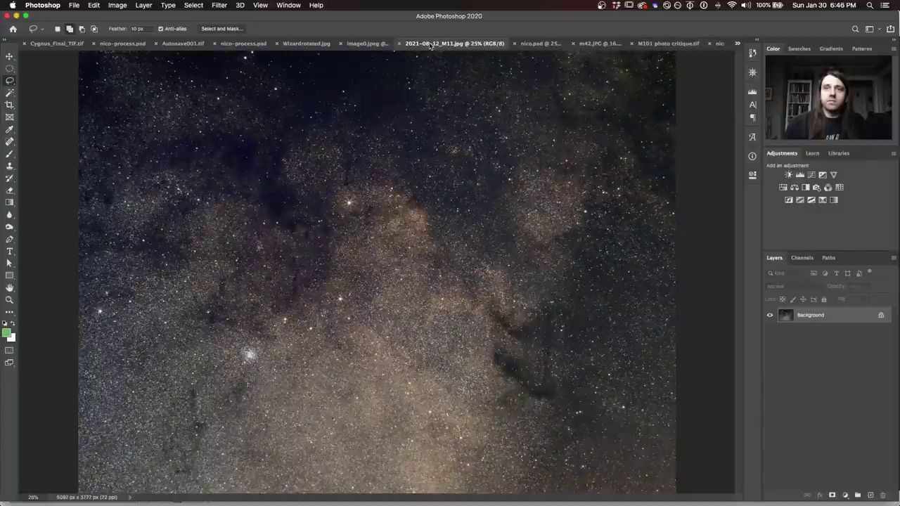
{"action": "left_click", "coordinate": [536, 43]}
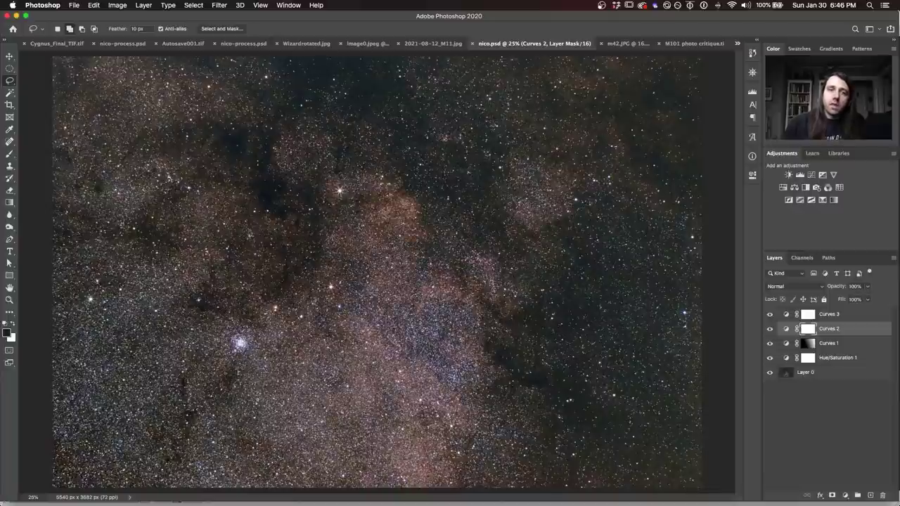
Add a Curves adjustment to m42.JPG that lifts the tones above the shadows, anchoring the shadows at input 25, output 26
{"action": "left_click", "coordinate": [624, 43]}
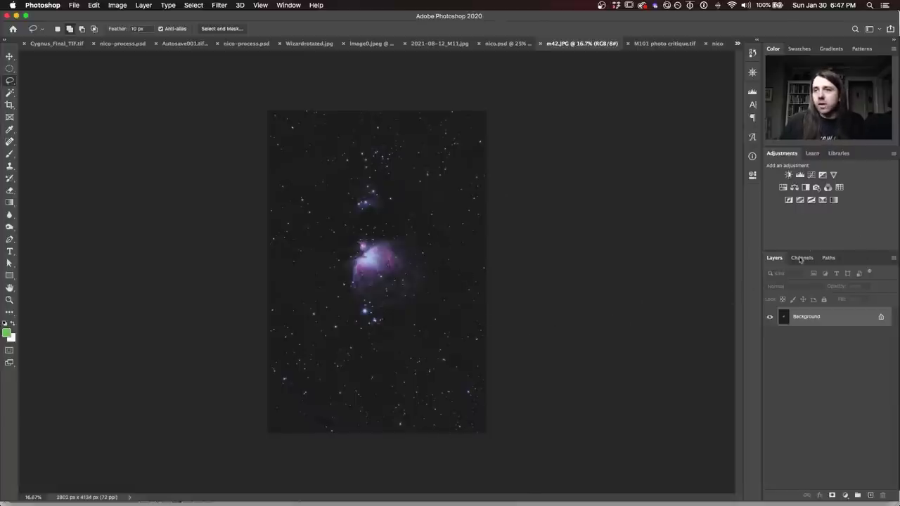
{"action": "left_click", "coordinate": [810, 173]}
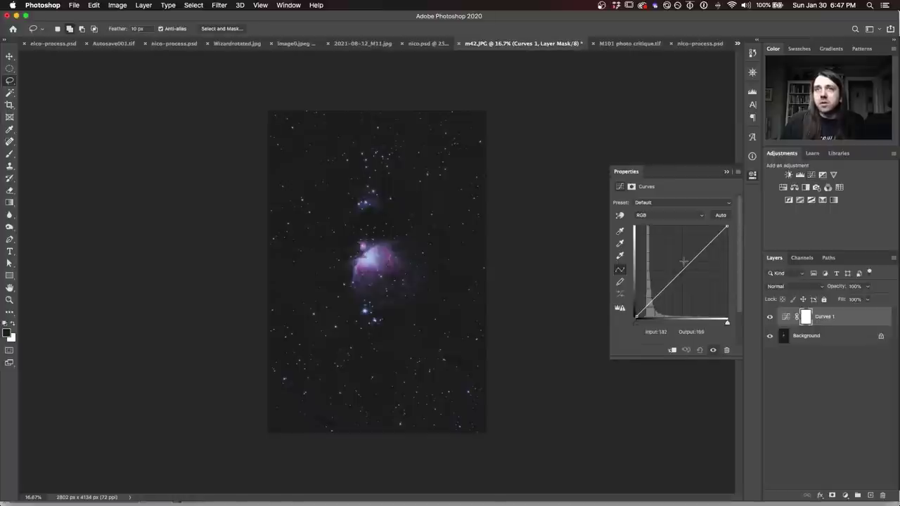
{"action": "left_click_drag", "start_coordinate": [654, 296], "coordinate": [646, 308]}
{"action": "left_click", "coordinate": [646, 307]}
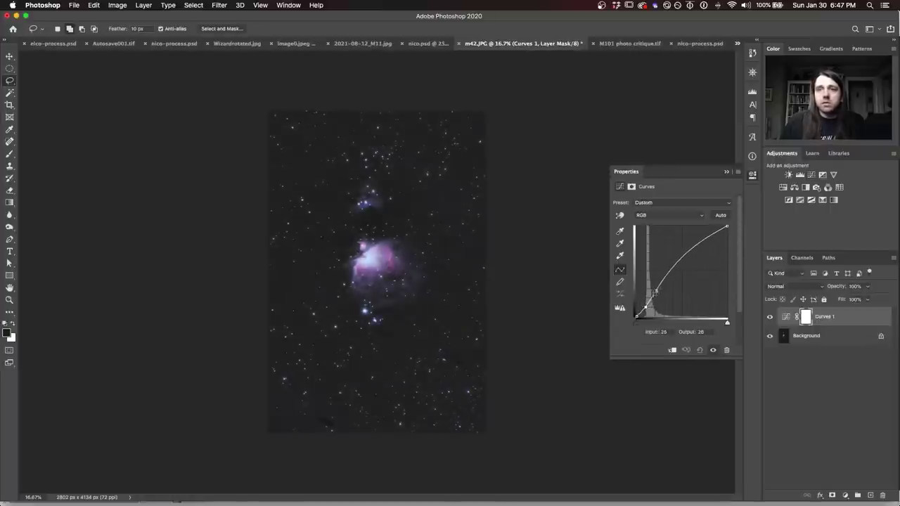
Compare m42.JPG with and without Curves 1, leave the layer shown and collapse its properties
{"action": "left_click", "coordinate": [769, 317]}
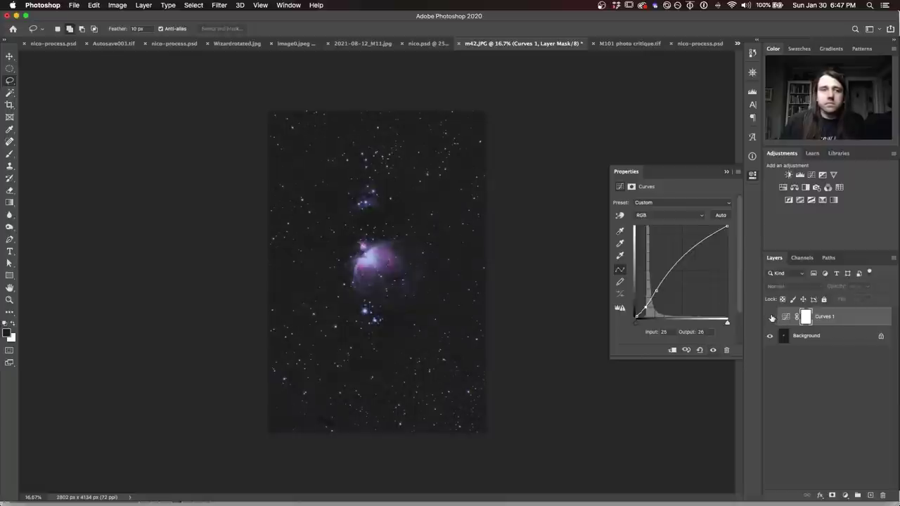
{"action": "left_click", "coordinate": [770, 317]}
{"action": "left_click", "coordinate": [769, 317]}
{"action": "left_click", "coordinate": [770, 317]}
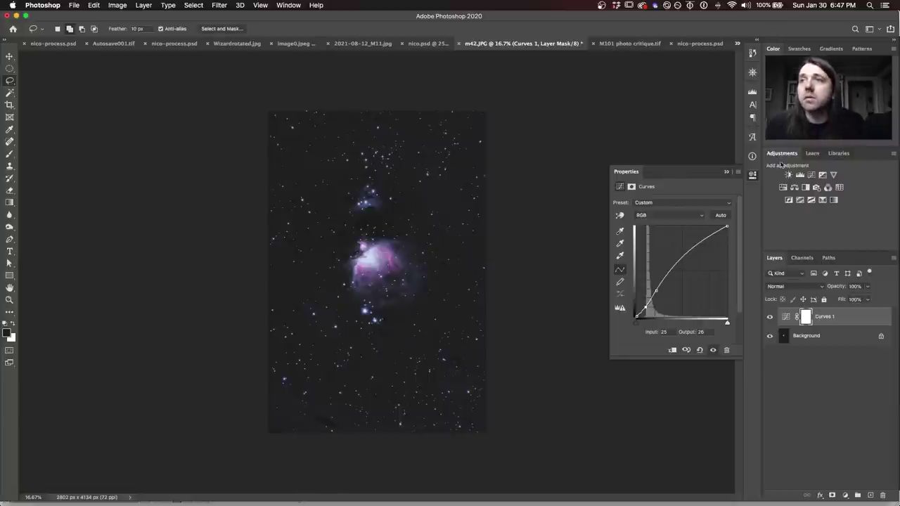
{"action": "left_click", "coordinate": [752, 175]}
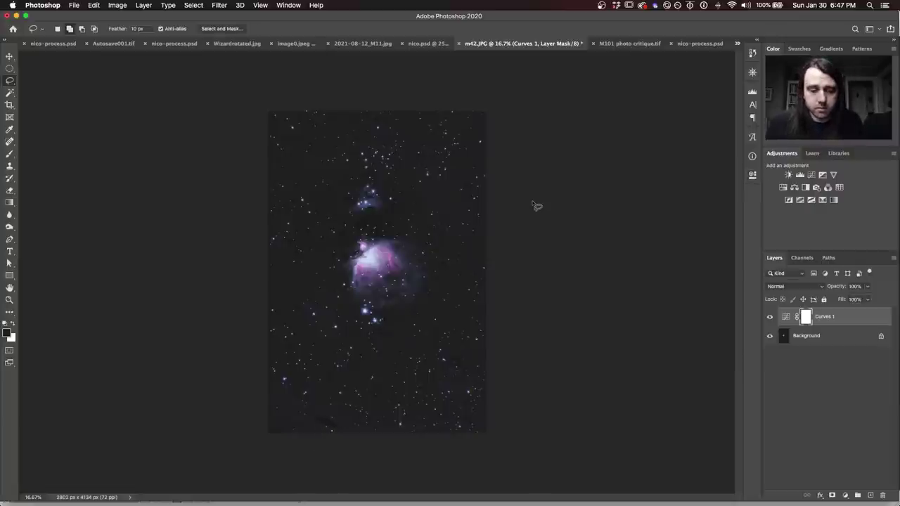
Examine the Orion Nebula and the lower edge of m42.JPG at 33.3% for background defects
{"action": "key", "text": "super+equal"}
{"action": "key", "text": "super+equal"}
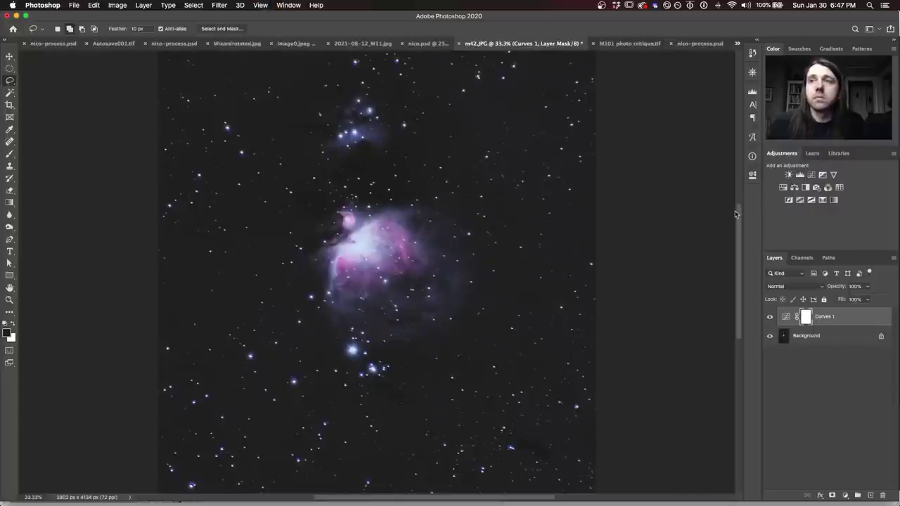
{"action": "scroll", "coordinate": [321, 211], "scroll_direction": "down", "scroll_amount": 15}
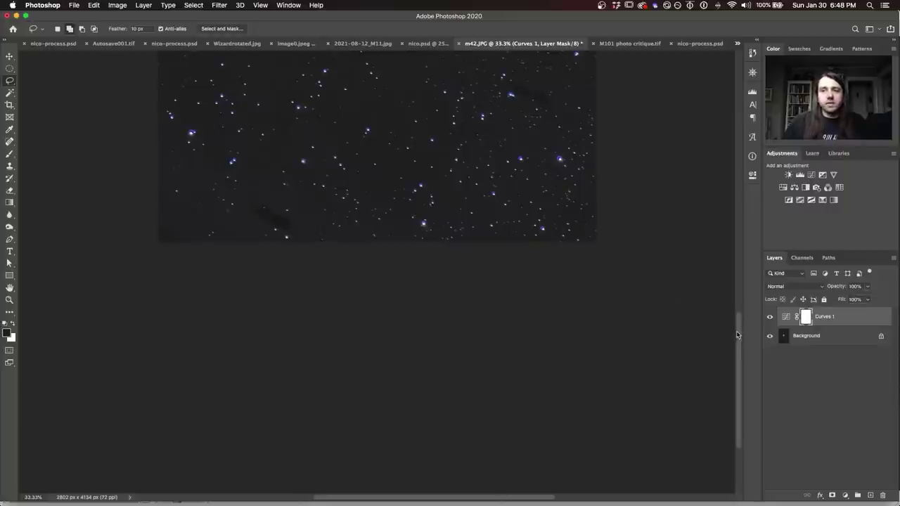
Review M101 photo critique.tif, and in its edited nico-process.psd show the Hue/Saturation 1 and Selective Color 1 layers
{"action": "left_click_drag", "start_coordinate": [737, 336], "coordinate": [738, 185]}
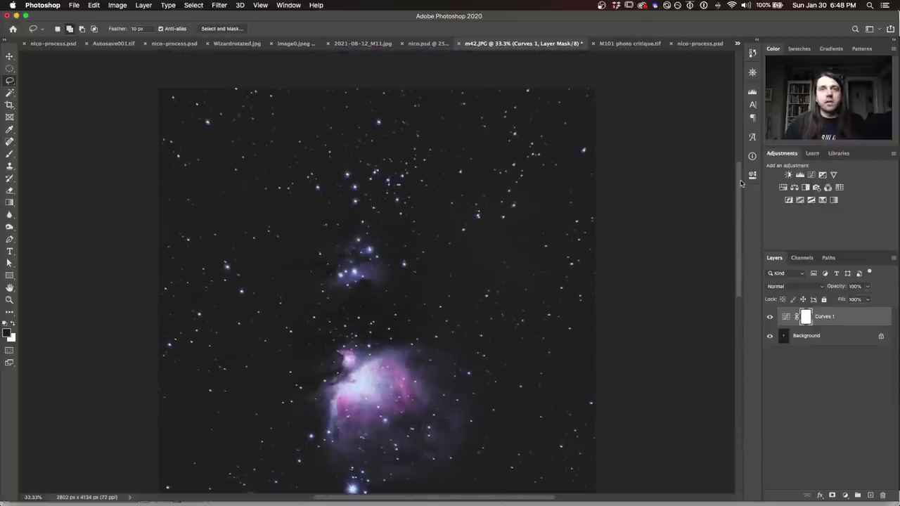
{"action": "left_click", "coordinate": [632, 43]}
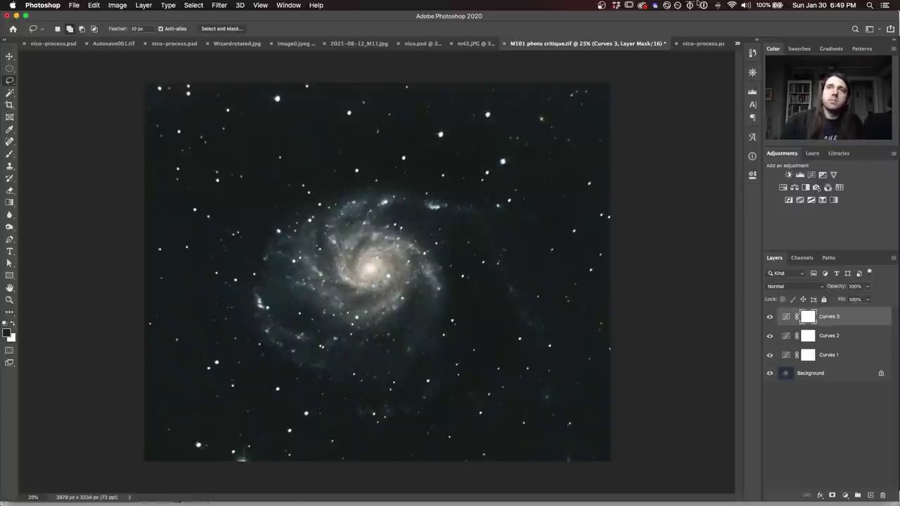
{"action": "left_click", "coordinate": [698, 43]}
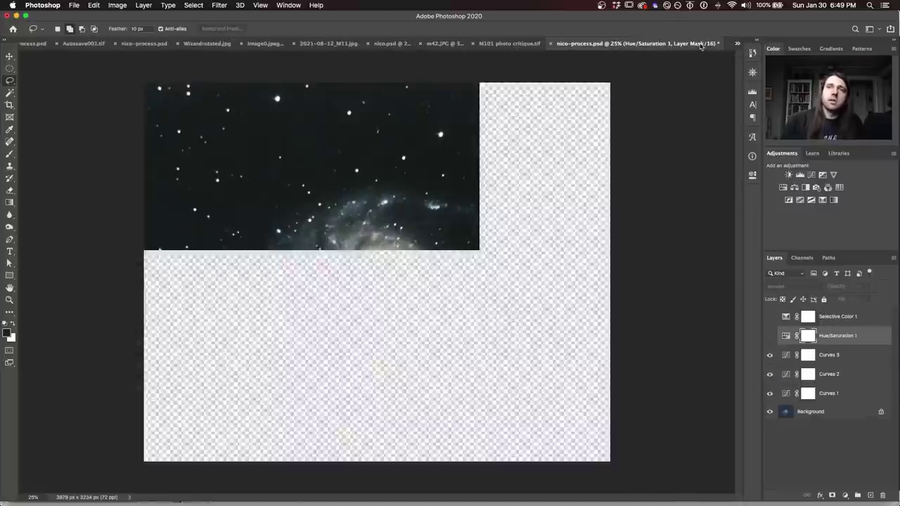
{"action": "left_click", "coordinate": [770, 336]}
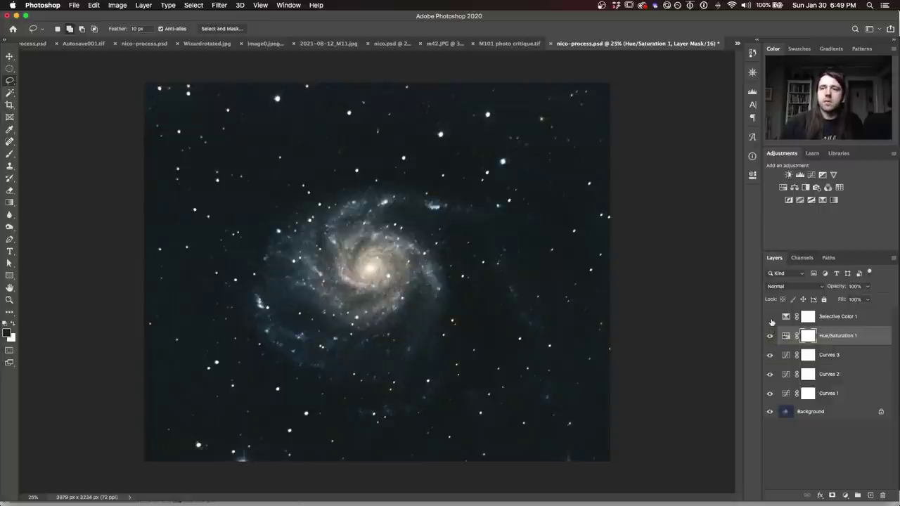
{"action": "left_click", "coordinate": [770, 317]}
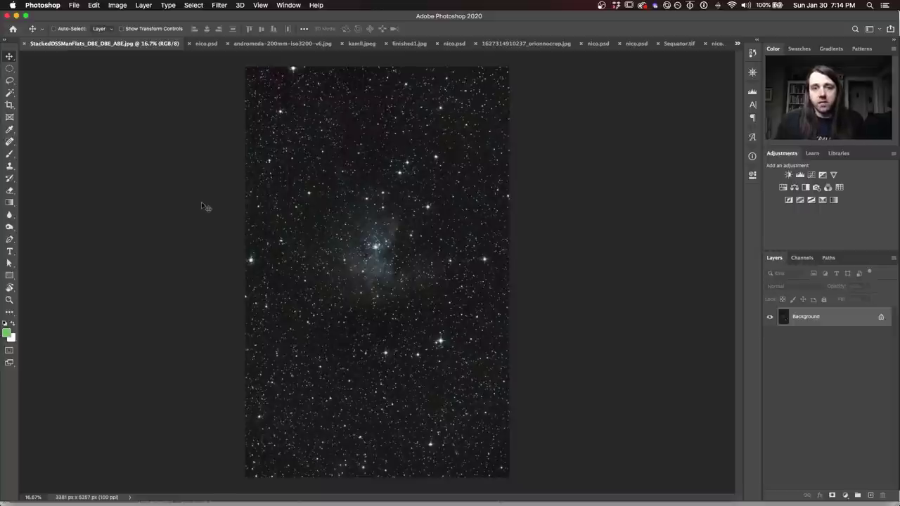
Walk through the nebula edit in nico.psd by isolating the starless layer, then revealing stars, Hue/Saturation 1 and Curves 2 in turn
{"action": "left_click", "coordinate": [204, 43]}
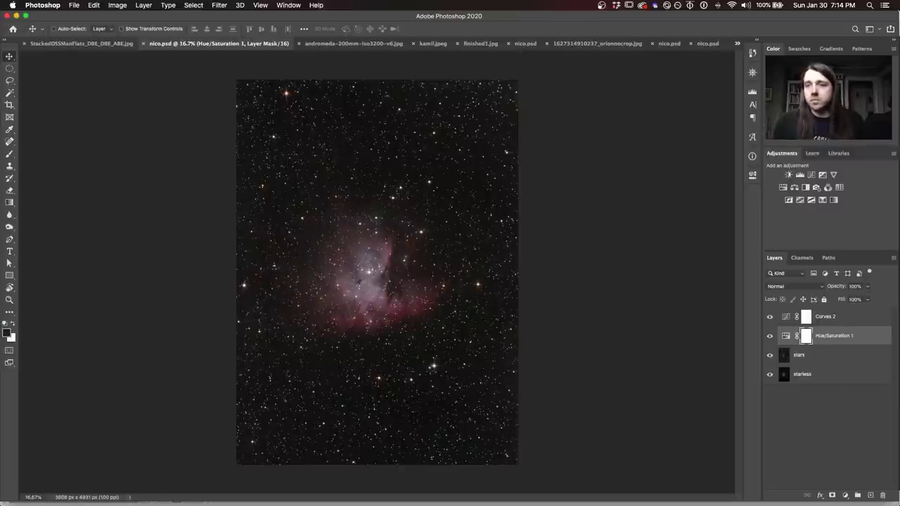
{"action": "left_click", "coordinate": [769, 376], "text": "alt"}
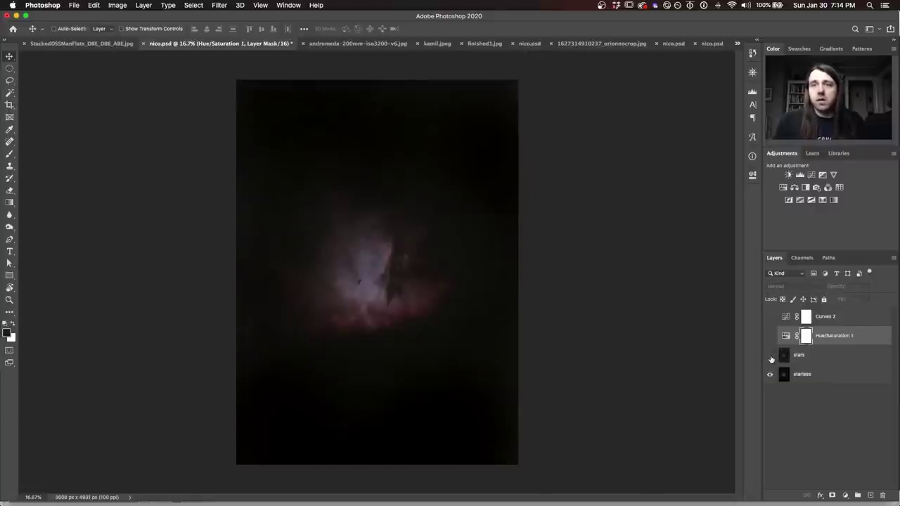
{"action": "left_click", "coordinate": [769, 355]}
{"action": "left_click", "coordinate": [812, 359]}
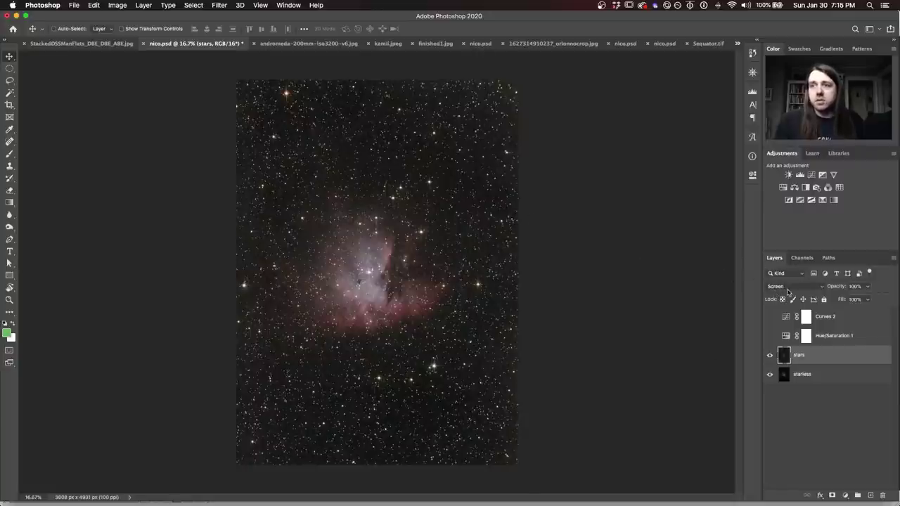
{"action": "left_click", "coordinate": [769, 338]}
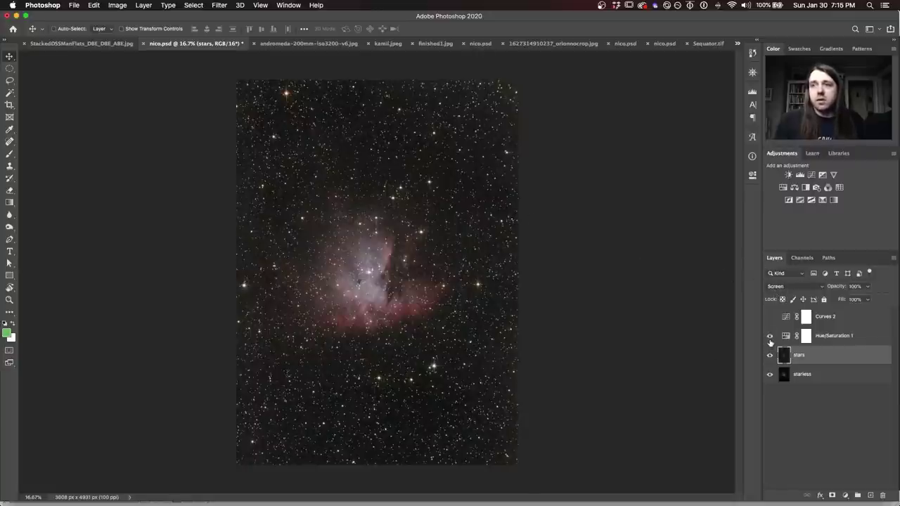
{"action": "left_click", "coordinate": [769, 317]}
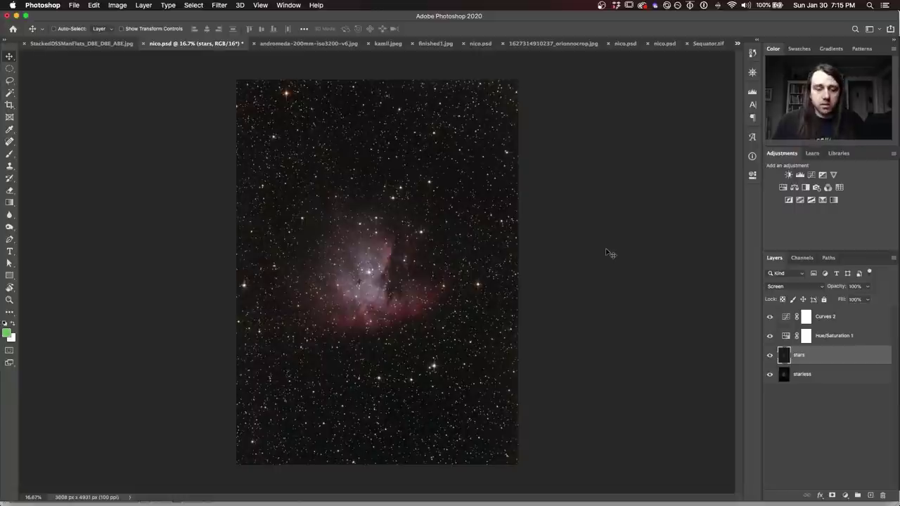
Examine the nebula and surrounding stars in nico.psd at 33.3%, then return to the 16.7% full view
{"action": "key", "text": "super"}
{"action": "key", "text": "super+equal"}
{"action": "key", "text": "super+equal"}
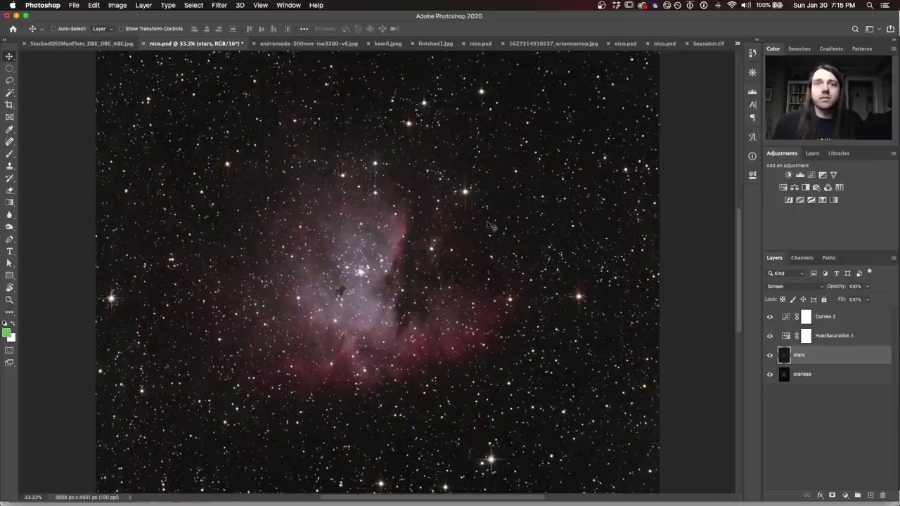
{"action": "key", "text": "super+semicolon"}
{"action": "key", "text": "super+minus"}
{"action": "key", "text": "super+minus"}
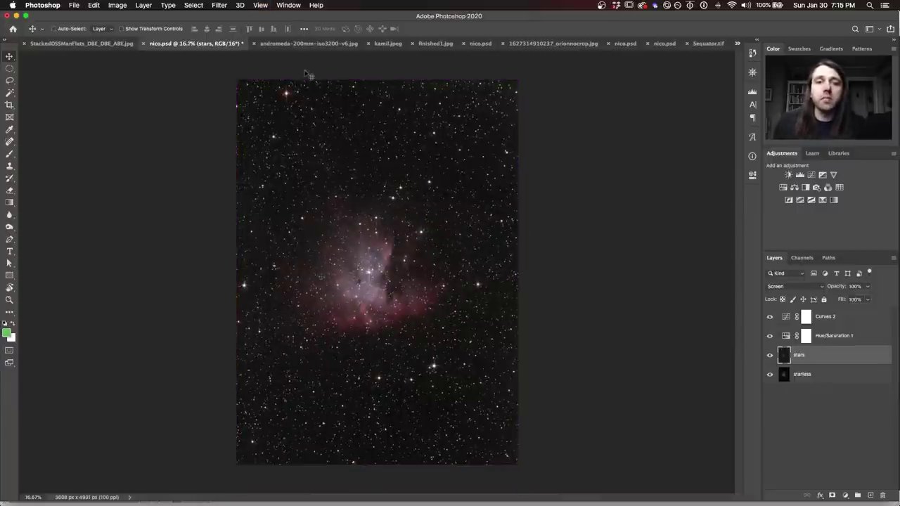
Add a Selective Color adjustment to andromeda-200mm-iso3200-v6.jpg with Magenta at -74% in the Magentas
{"action": "left_click", "coordinate": [295, 44]}
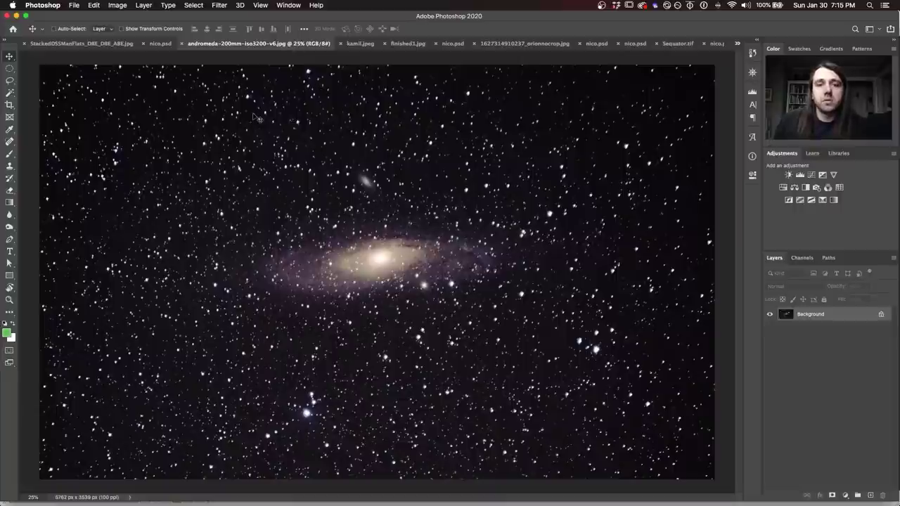
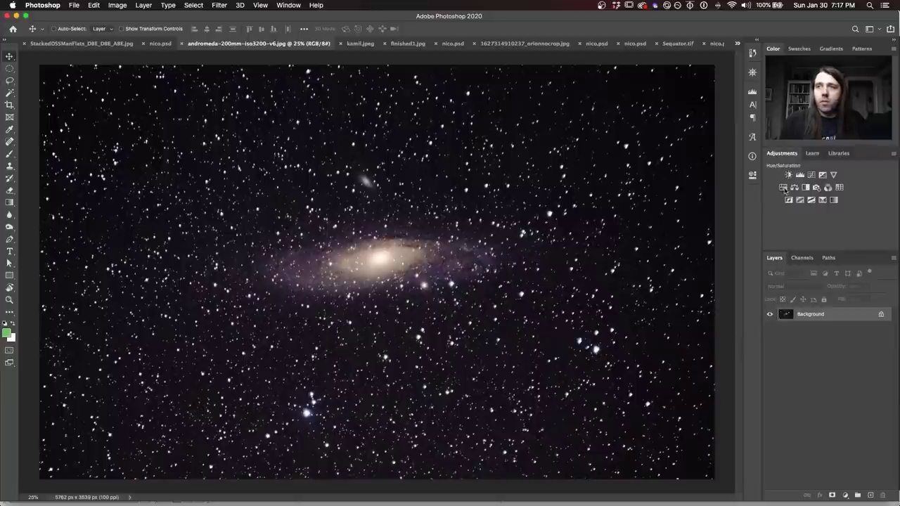
{"action": "left_click", "coordinate": [822, 200]}
{"action": "left_click", "coordinate": [657, 213]}
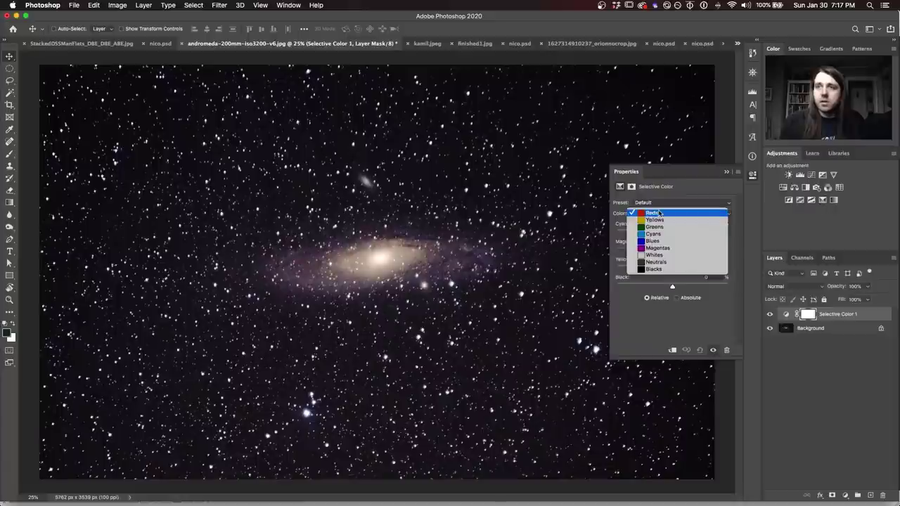
{"action": "left_click", "coordinate": [664, 248]}
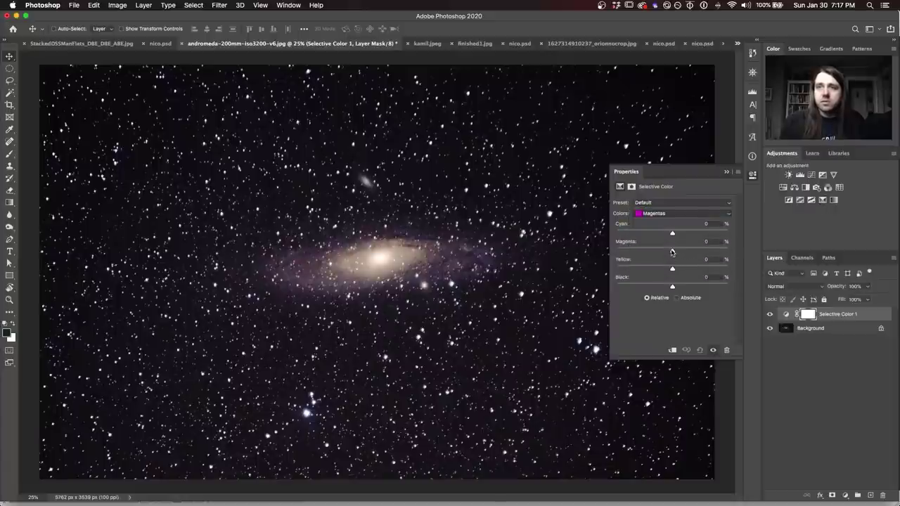
{"action": "left_click_drag", "start_coordinate": [672, 252], "coordinate": [631, 253]}
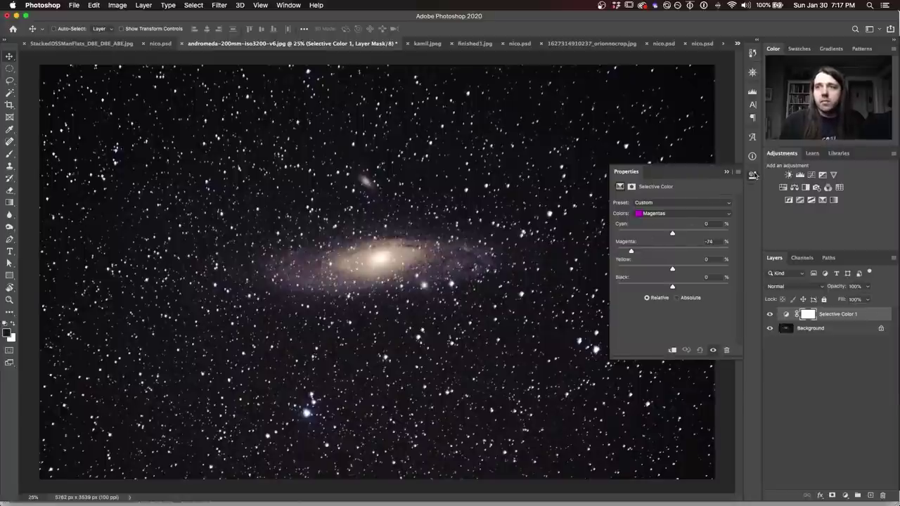
Collapse the adjustment's properties and compare the Andromeda image with and without Selective Color 1 twice, leaving the layer shown
{"action": "left_click", "coordinate": [752, 174]}
{"action": "left_click", "coordinate": [771, 314]}
{"action": "left_click", "coordinate": [770, 315]}
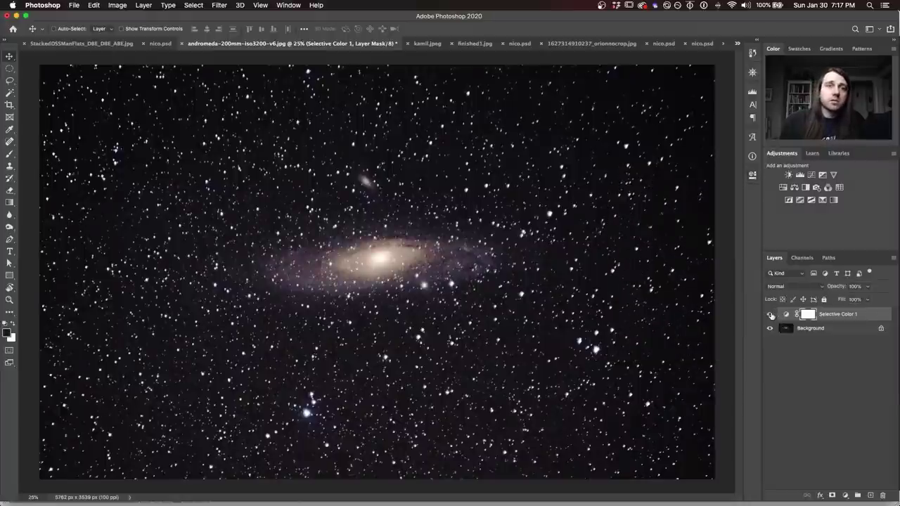
{"action": "left_click", "coordinate": [771, 315]}
{"action": "left_click", "coordinate": [770, 315]}
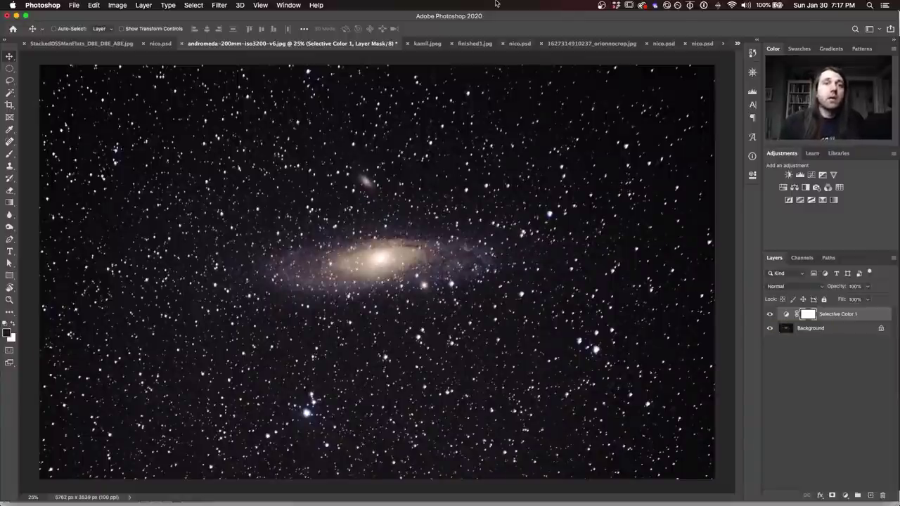
Add a Curves adjustment to kamil.jpeg that lowers the Green channel, with a point at input 74, output 53
{"action": "left_click", "coordinate": [425, 43]}
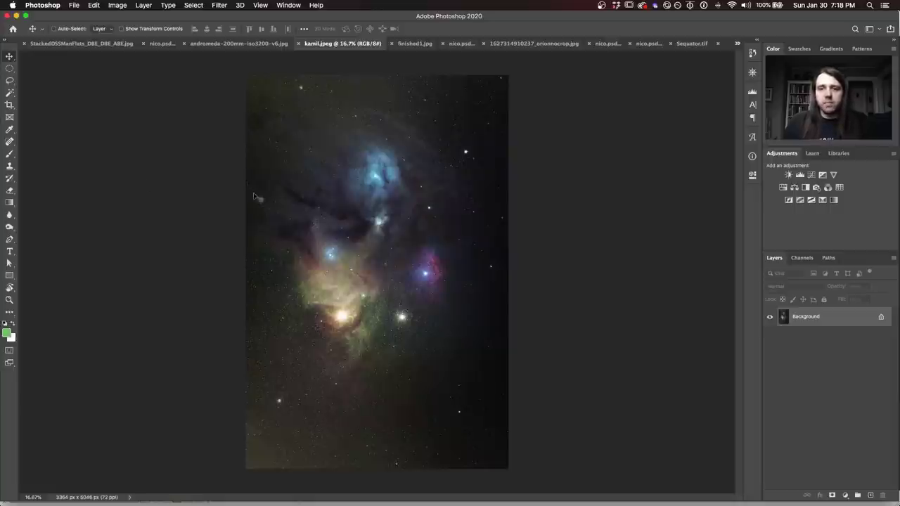
{"action": "left_click", "coordinate": [811, 176]}
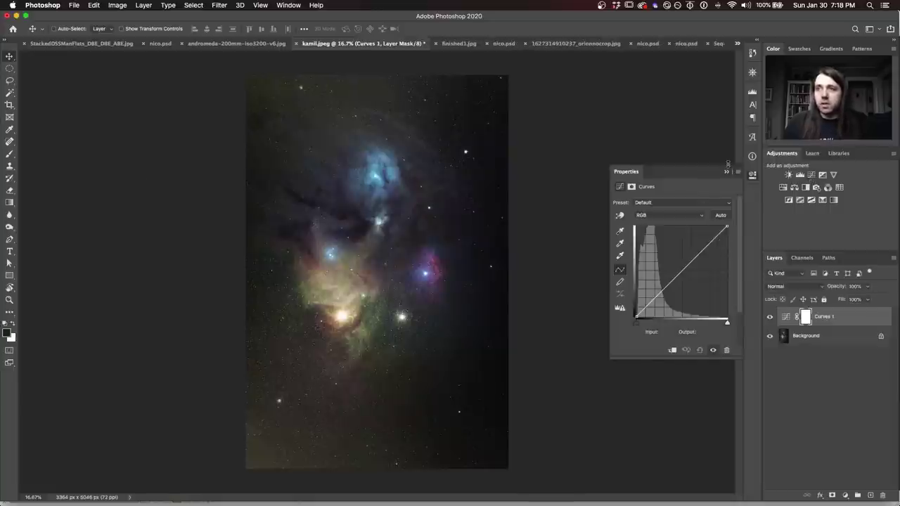
{"action": "left_click", "coordinate": [650, 216]}
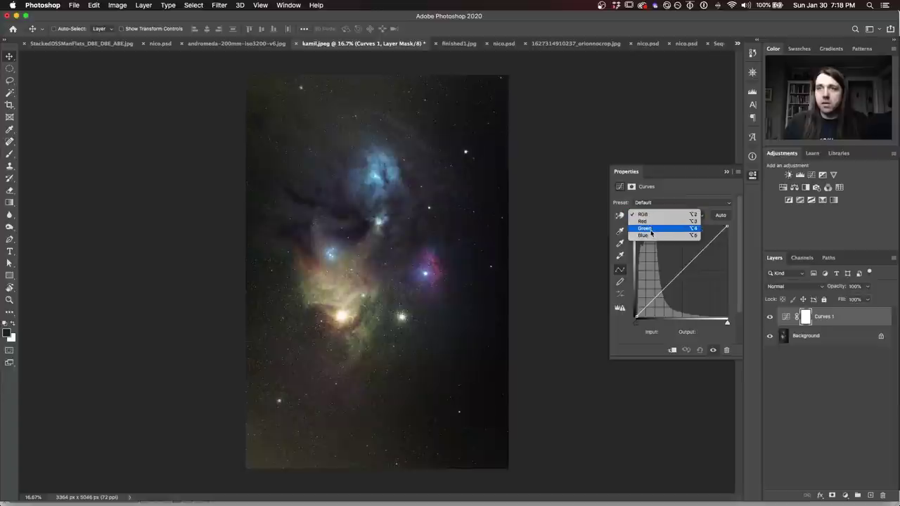
{"action": "left_click", "coordinate": [651, 229]}
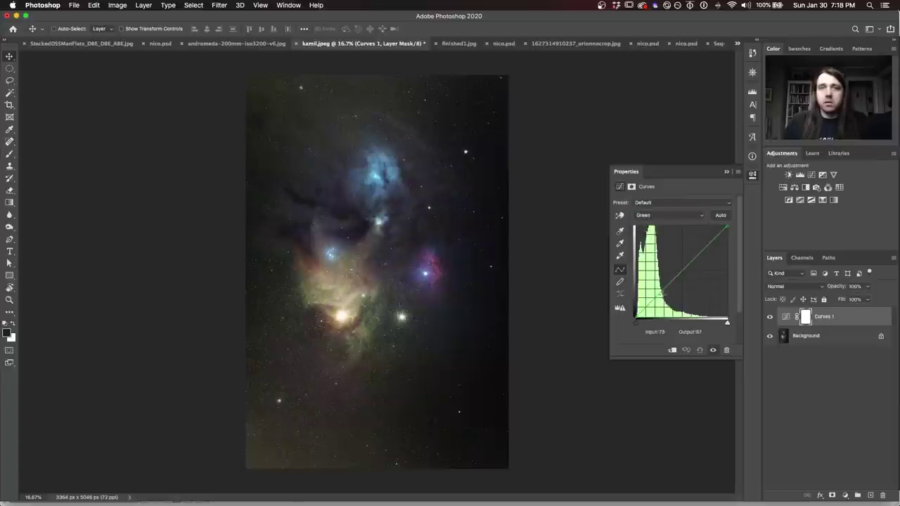
{"action": "left_click_drag", "start_coordinate": [665, 290], "coordinate": [661, 299]}
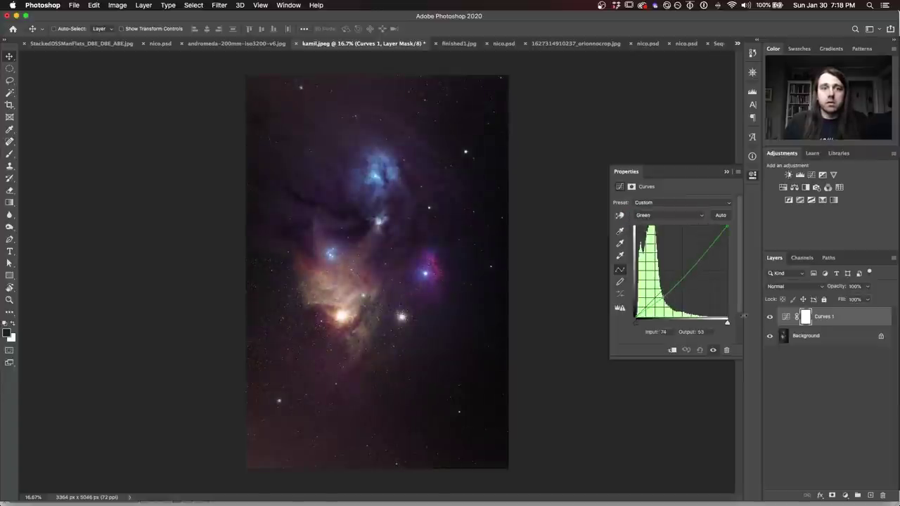
Collapse the curve's properties and compare kamil.jpeg with and without Curves 1, leaving the layer shown
{"action": "left_click", "coordinate": [752, 176]}
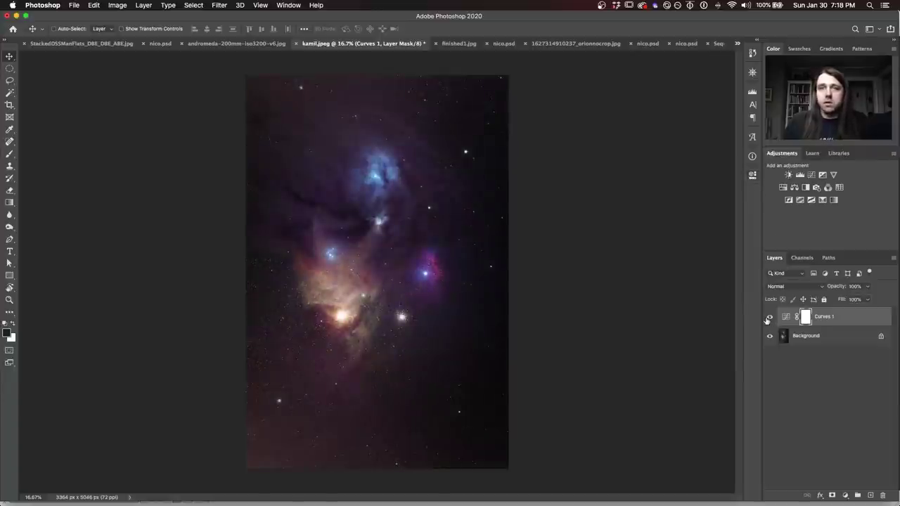
{"action": "left_click", "coordinate": [769, 317]}
{"action": "left_click", "coordinate": [769, 317]}
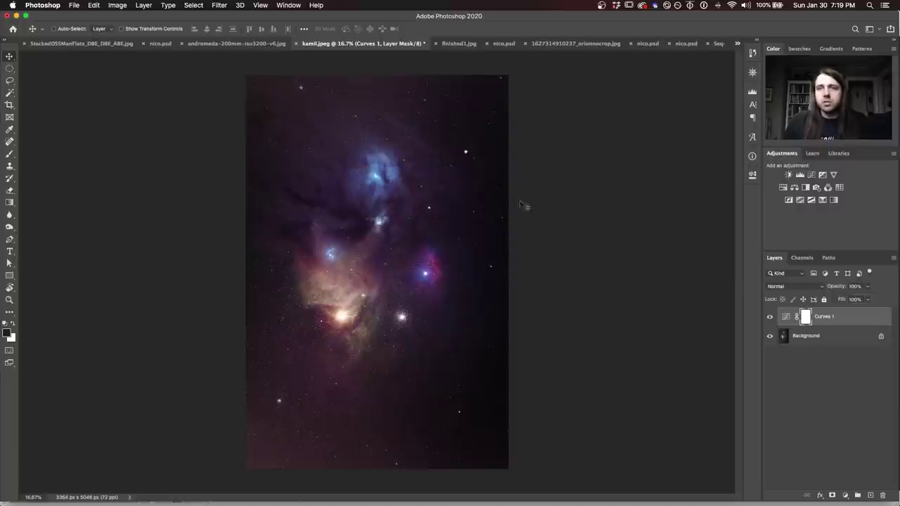
Add a second Curves layer to kamil.jpeg, gradient-masked to affect the image's right side, and lift its RGB curve at input 22 to output 42
{"action": "left_click", "coordinate": [811, 174]}
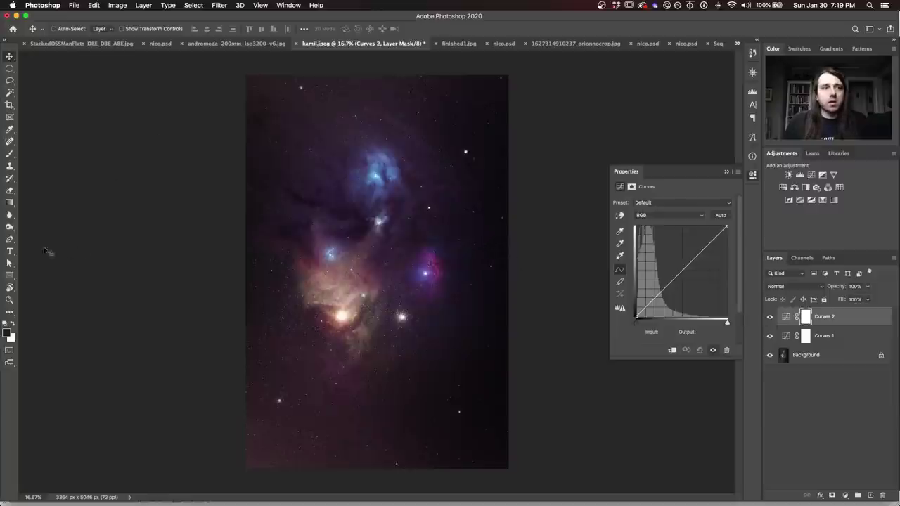
{"action": "left_click", "coordinate": [8, 203]}
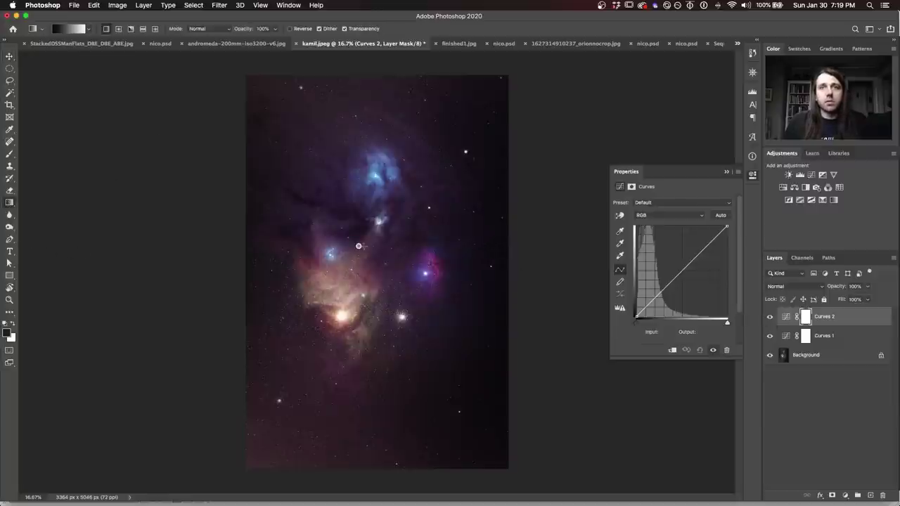
{"action": "left_click_drag", "start_coordinate": [359, 246], "coordinate": [534, 245]}
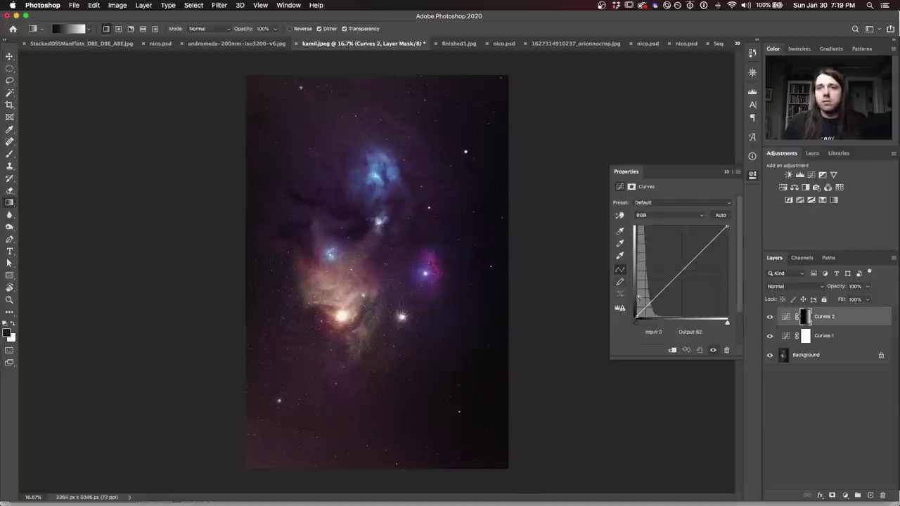
{"action": "left_click_drag", "start_coordinate": [646, 308], "coordinate": [645, 302]}
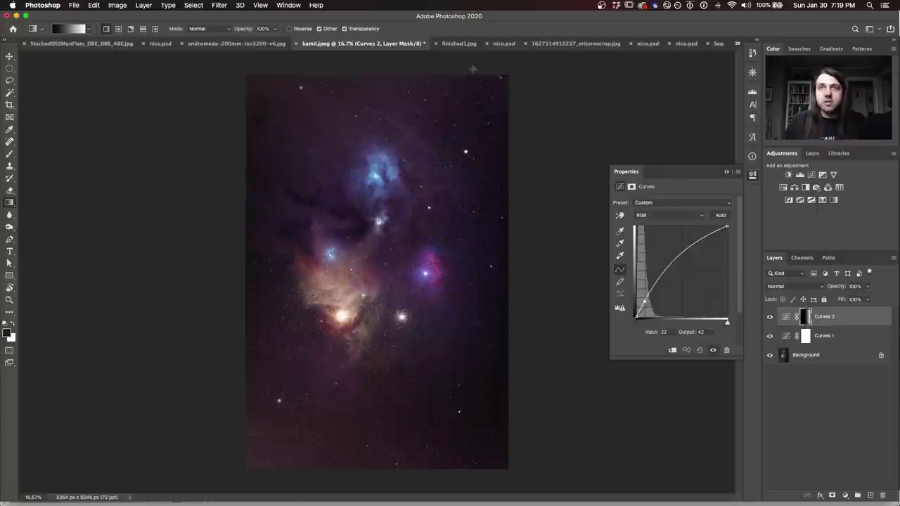
View finished1.jpg, switch to its layered nico.psd edit and show only Layer 0 with the properties collapsed
{"action": "left_click", "coordinate": [458, 43]}
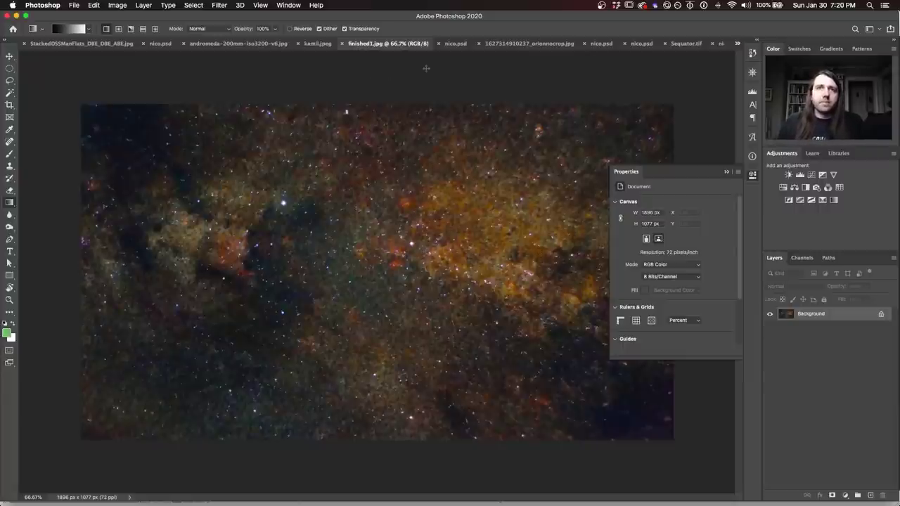
{"action": "left_click", "coordinate": [454, 43]}
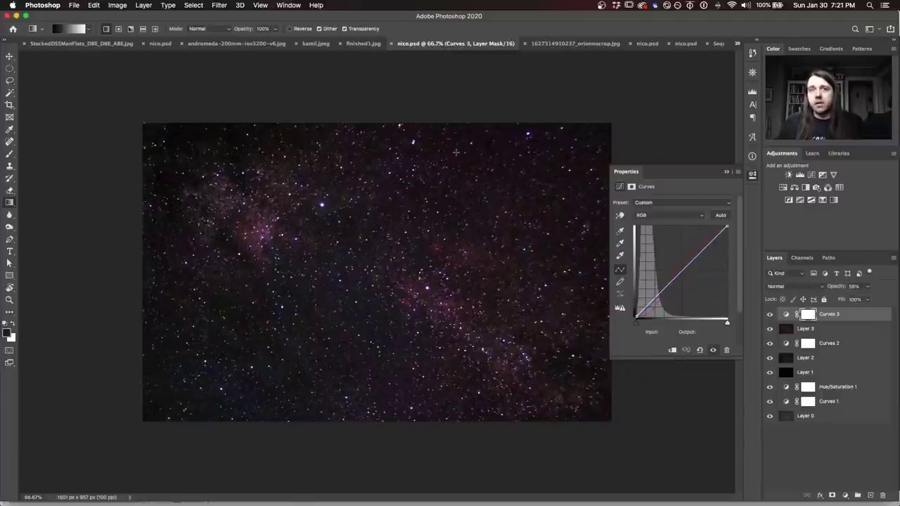
{"action": "left_click", "coordinate": [752, 175]}
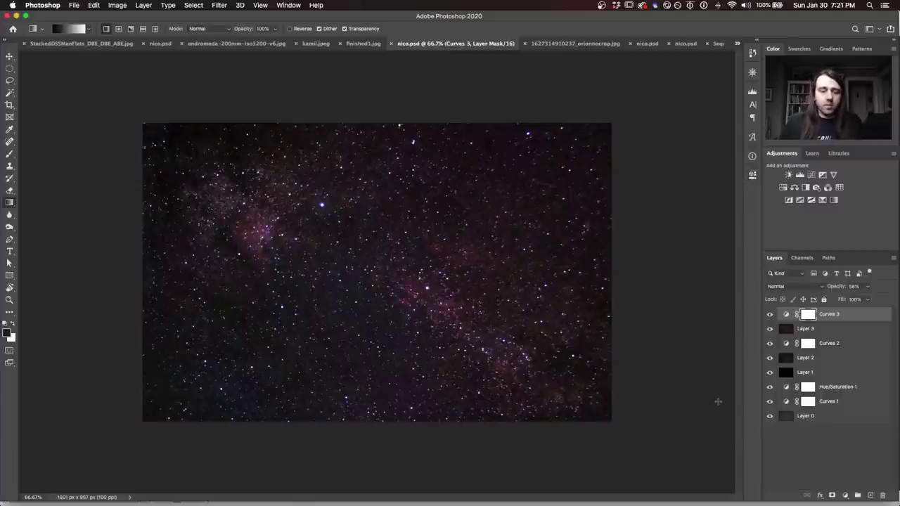
{"action": "left_click", "coordinate": [769, 416], "text": "alt"}
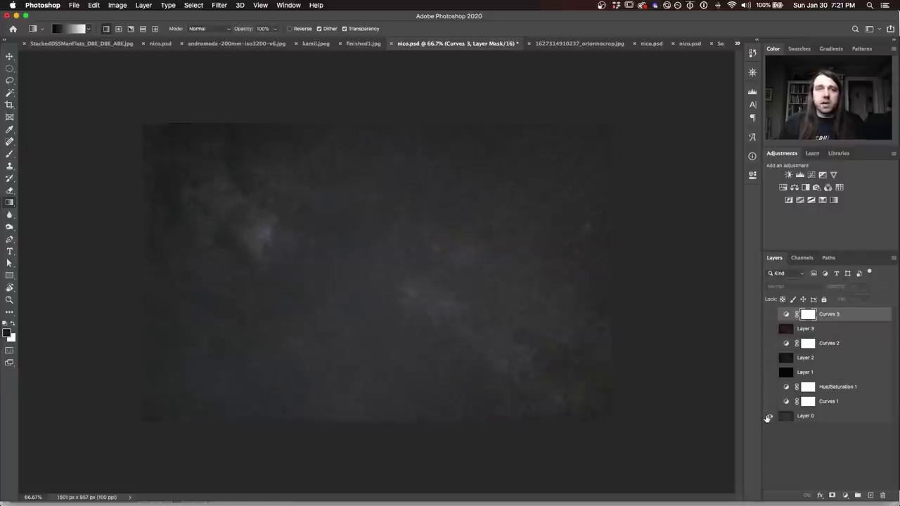
Reveal Curves 1, Hue/Saturation 1, Layer 1, Layer 2 and Curves 2 in order, comparing the image with and without Layer 2
{"action": "left_click", "coordinate": [769, 402]}
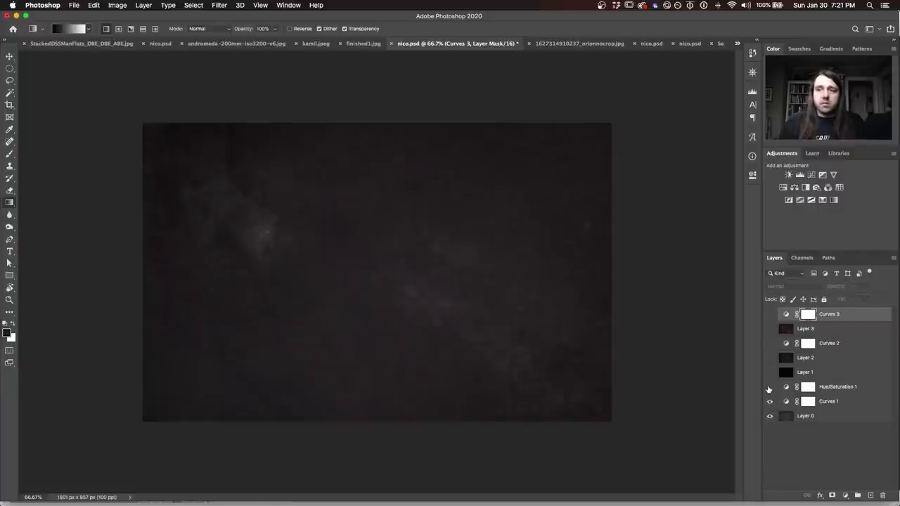
{"action": "left_click", "coordinate": [769, 388]}
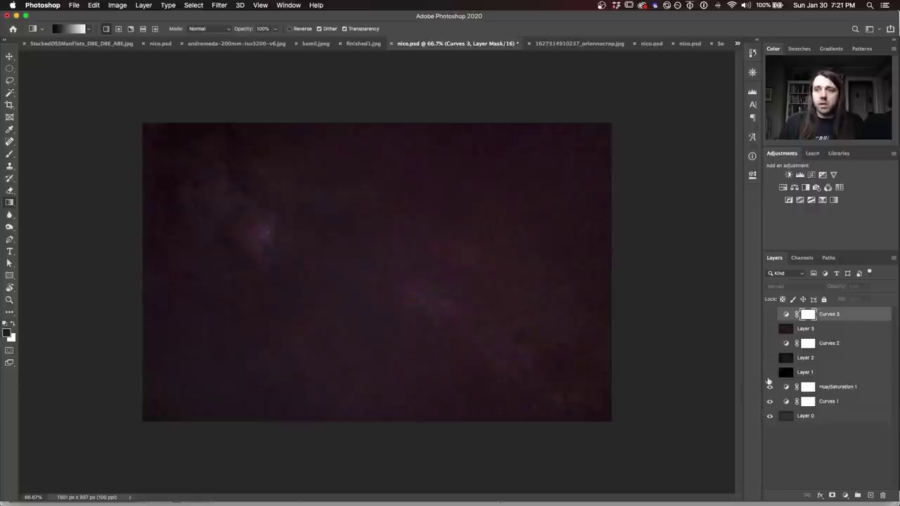
{"action": "left_click", "coordinate": [769, 373]}
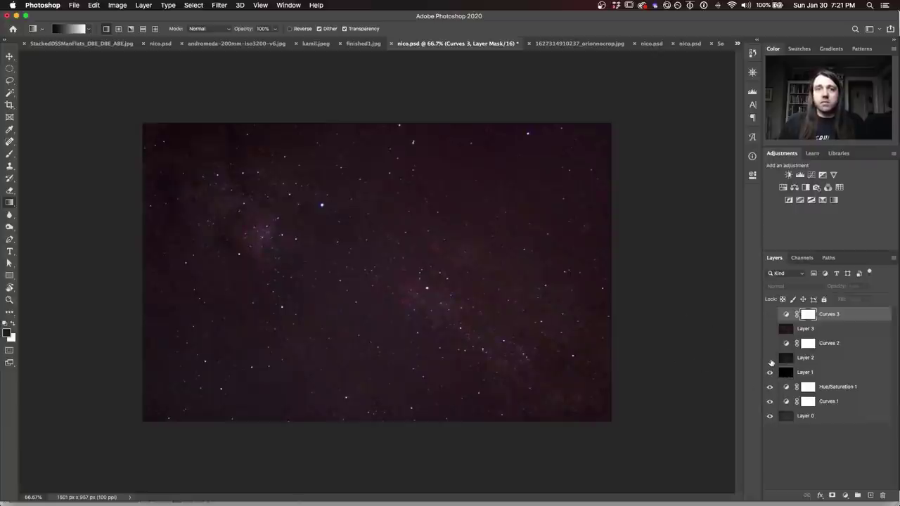
{"action": "left_click", "coordinate": [770, 358]}
{"action": "left_click", "coordinate": [770, 359]}
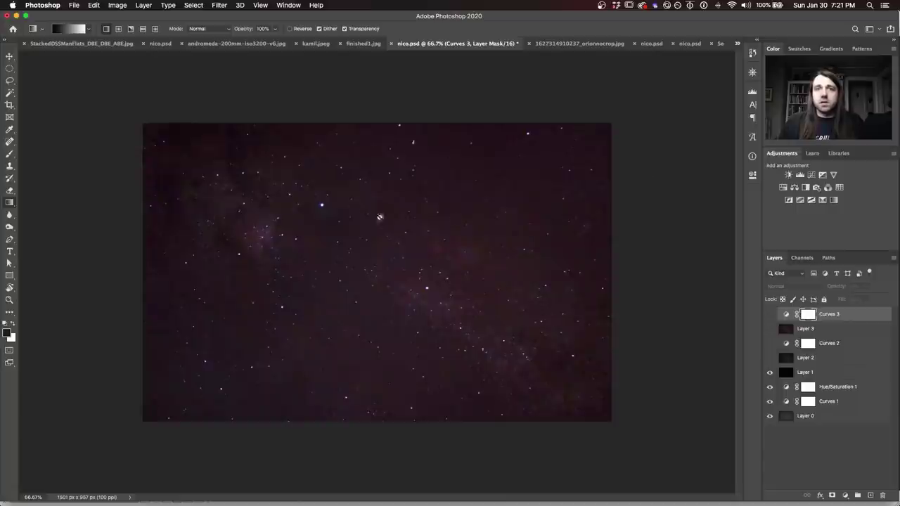
{"action": "left_click", "coordinate": [770, 358]}
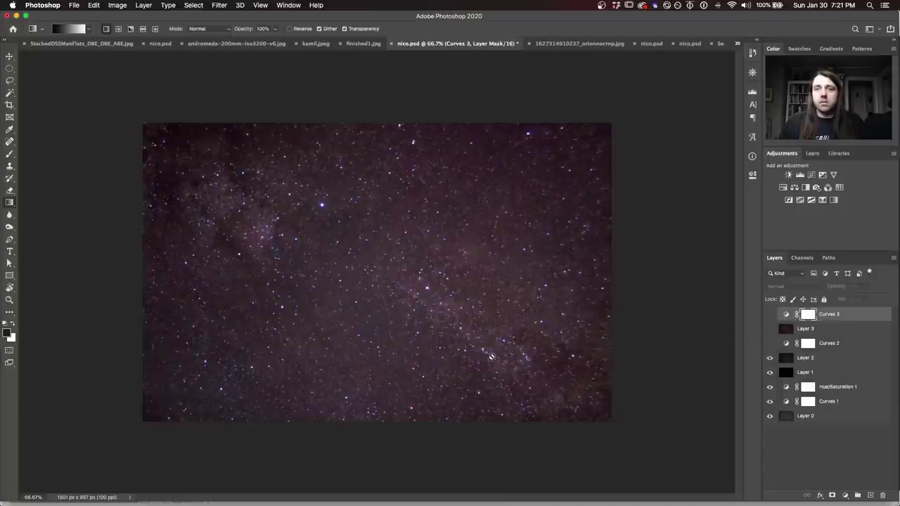
{"action": "left_click", "coordinate": [770, 344]}
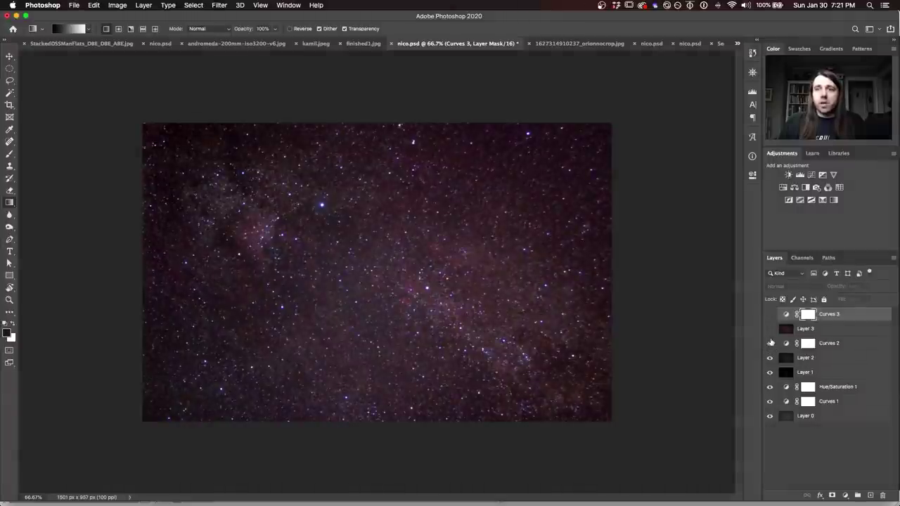
Compare the star field with and without Layer 3 and Curves 3, leaving both layers shown
{"action": "left_click", "coordinate": [770, 329]}
{"action": "left_click", "coordinate": [769, 329]}
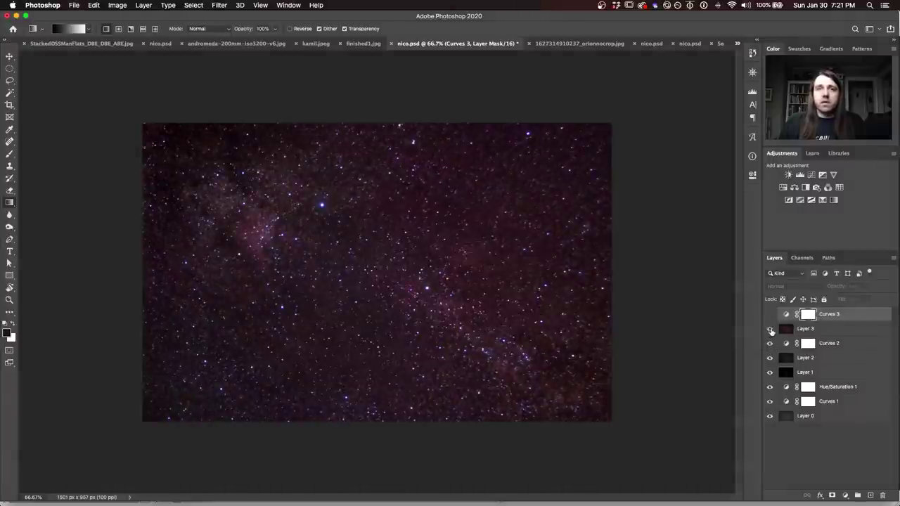
{"action": "left_click", "coordinate": [770, 329]}
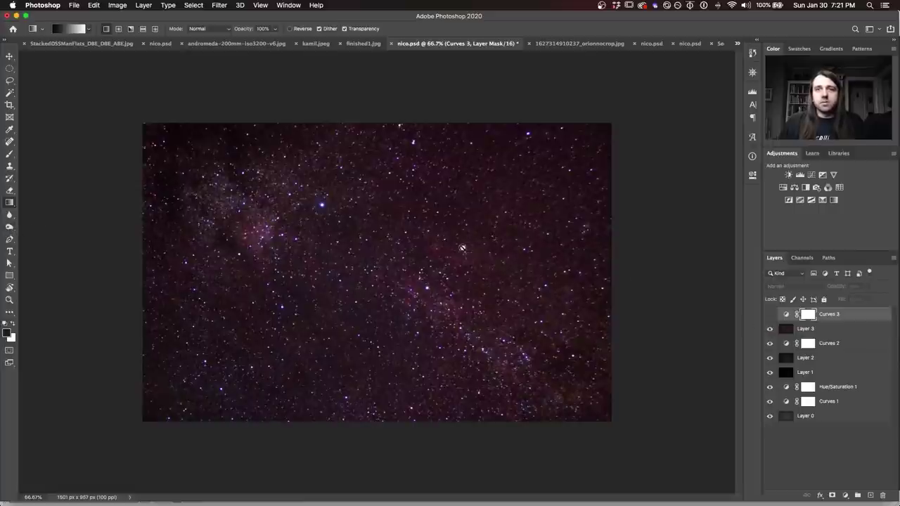
{"action": "left_click", "coordinate": [769, 329]}
{"action": "left_click", "coordinate": [770, 329]}
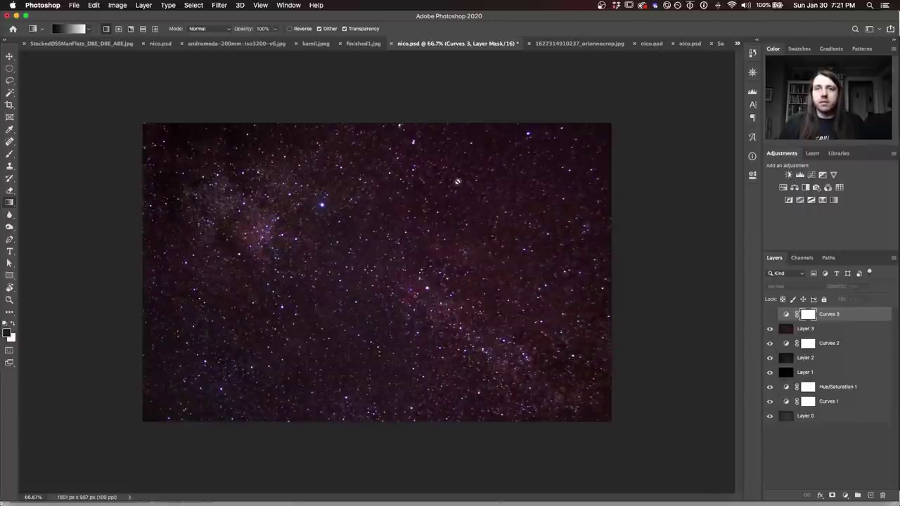
{"action": "left_click", "coordinate": [770, 315]}
{"action": "left_click", "coordinate": [769, 315]}
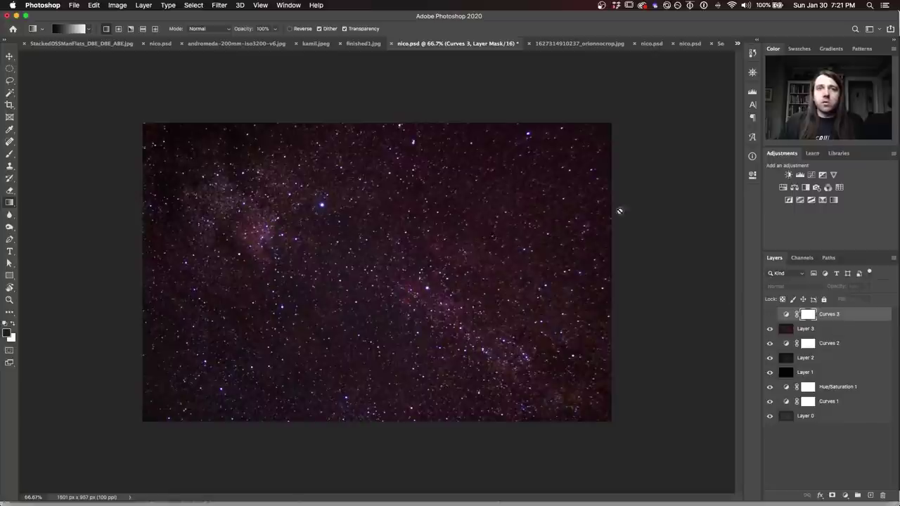
{"action": "left_click", "coordinate": [770, 315]}
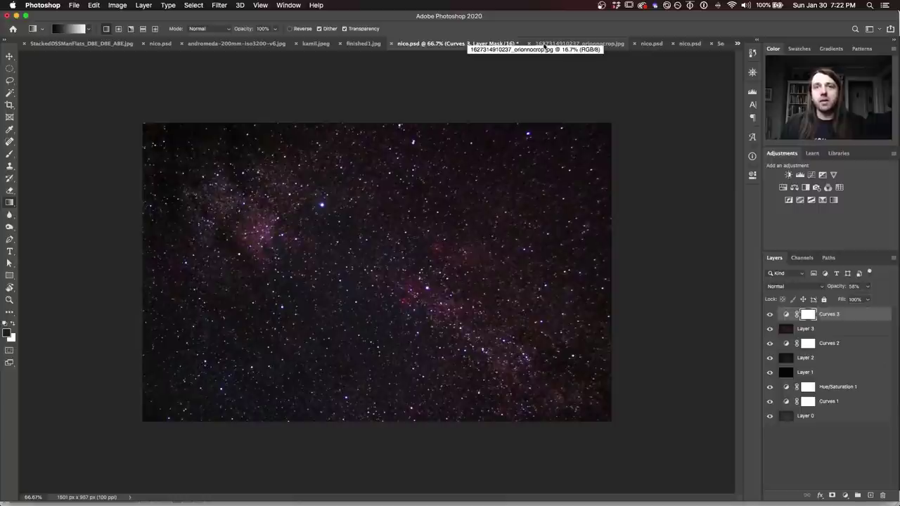
{"action": "left_click", "coordinate": [573, 45]}
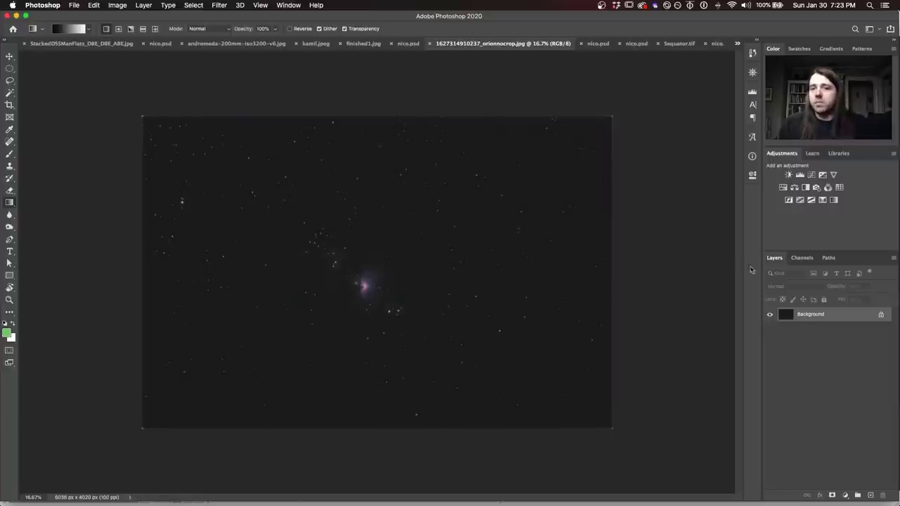
{"action": "left_click", "coordinate": [800, 174]}
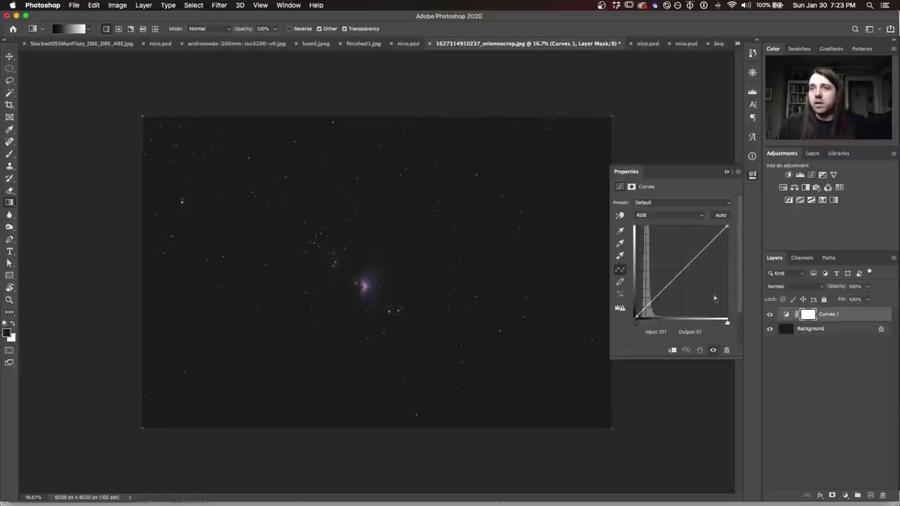
{"action": "left_click_drag", "start_coordinate": [653, 301], "coordinate": [650, 295]}
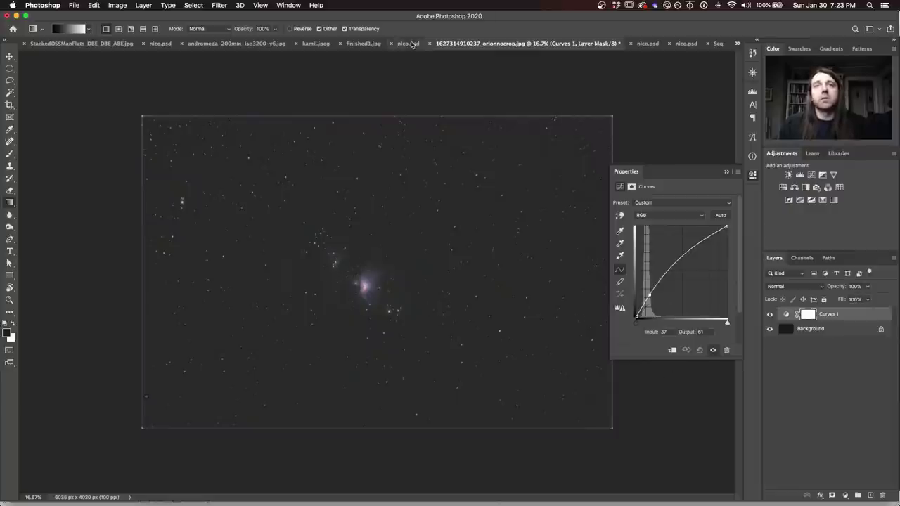
Compare the brightened Orion photo with its cropped nico.psd edit, and delete the trial Curves 1 layer
{"action": "left_click", "coordinate": [648, 43]}
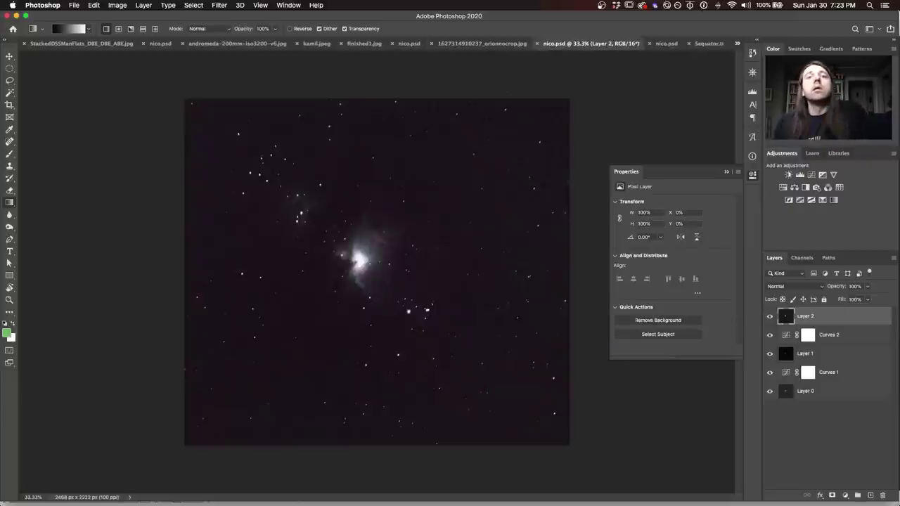
{"action": "left_click", "coordinate": [496, 44]}
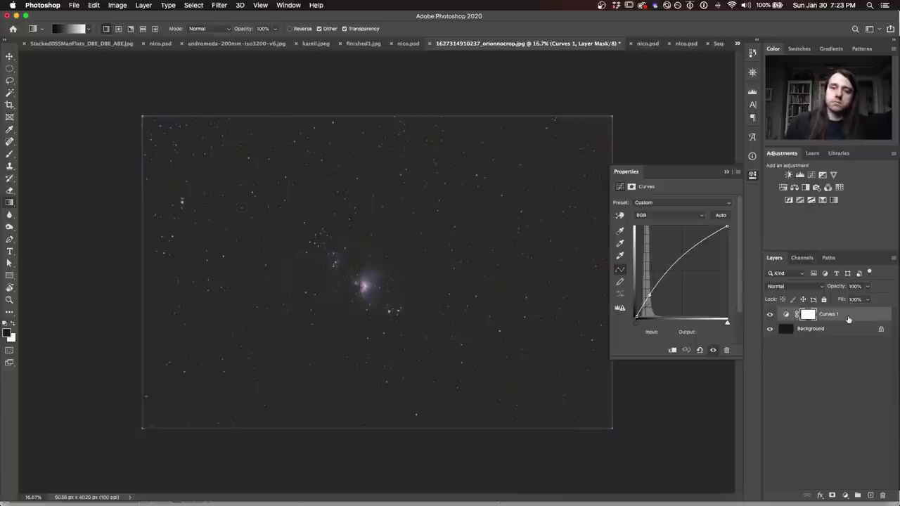
{"action": "key", "text": "Delete"}
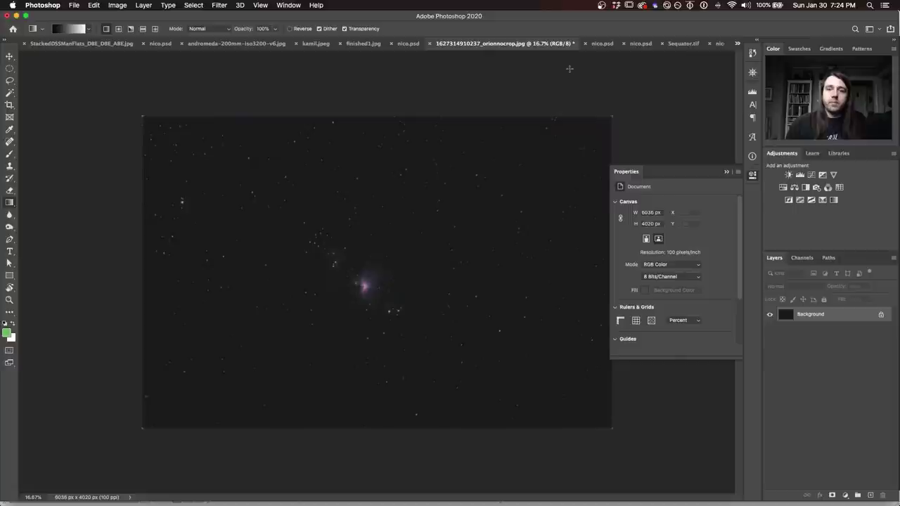
Compare the unadjusted Orion original with its cropped nico.psd edit, finishing on the edit
{"action": "left_click", "coordinate": [602, 42]}
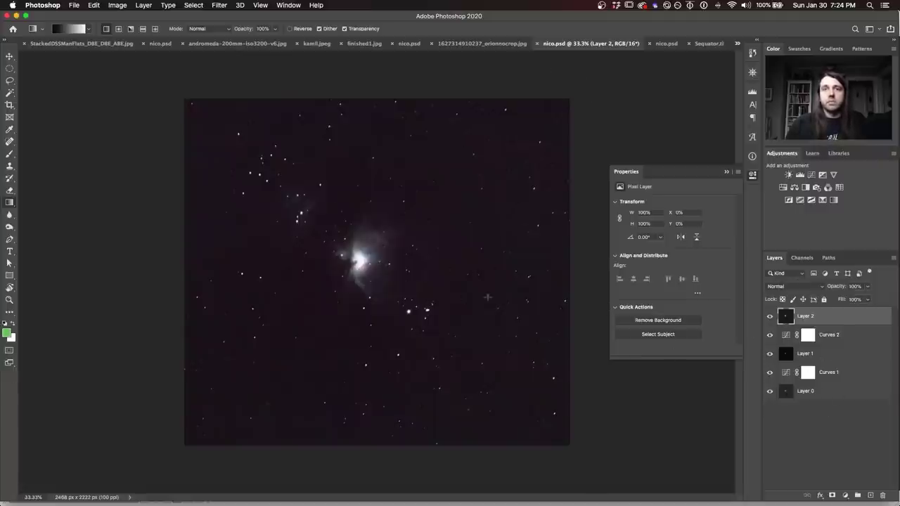
{"action": "left_click", "coordinate": [483, 43]}
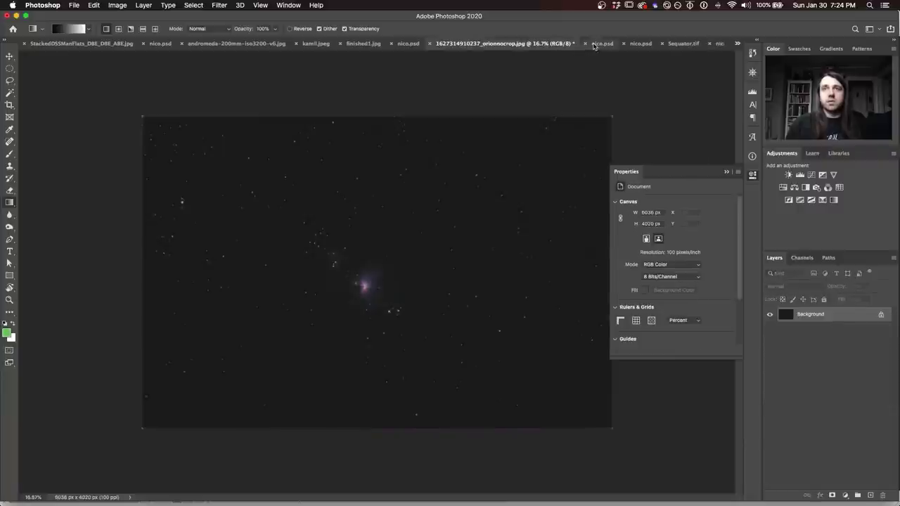
{"action": "left_click", "coordinate": [597, 43]}
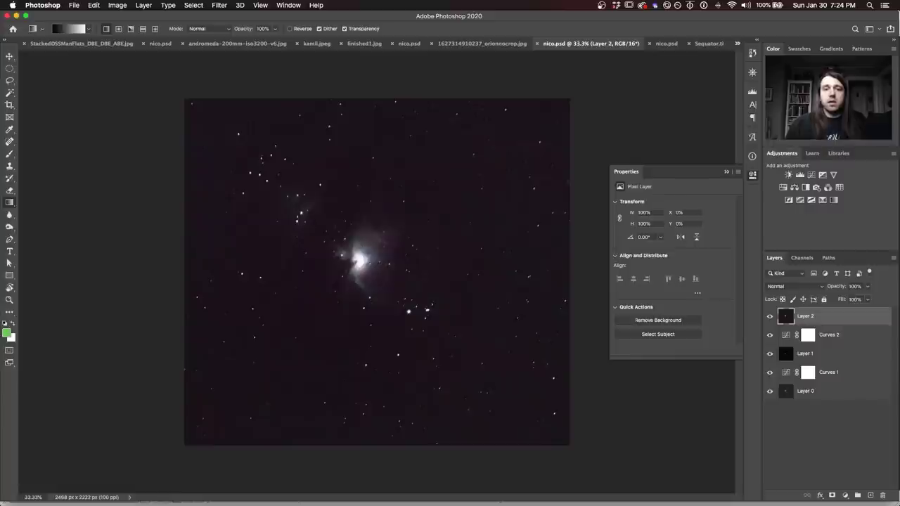
Open the Andromeda nico.psd, select its Background layer and compare the image with and without Curves 1, leaving Curves 1 shown
{"action": "left_click", "coordinate": [665, 43]}
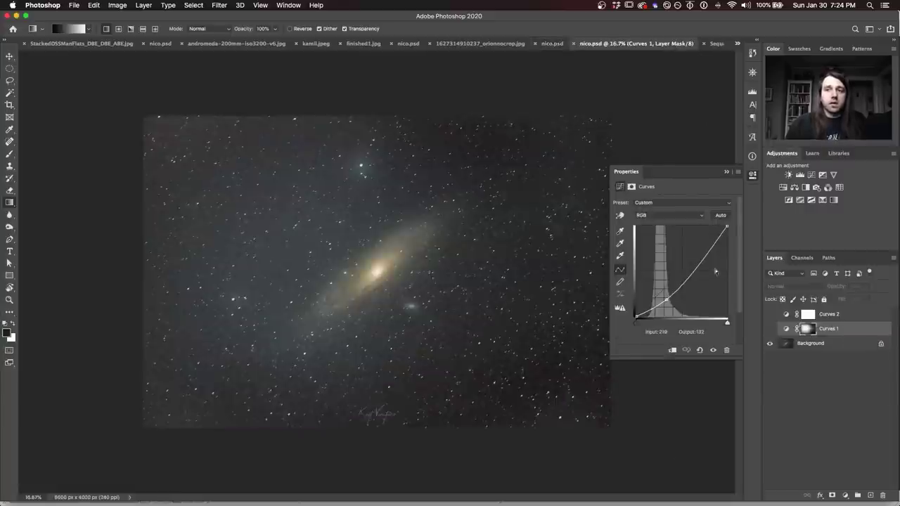
{"action": "left_click", "coordinate": [836, 345]}
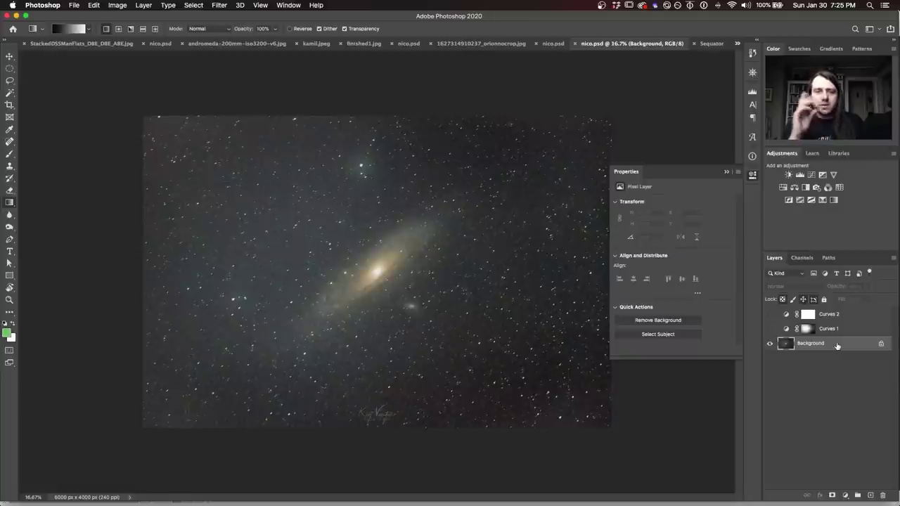
{"action": "left_click", "coordinate": [770, 329]}
{"action": "left_click", "coordinate": [770, 329]}
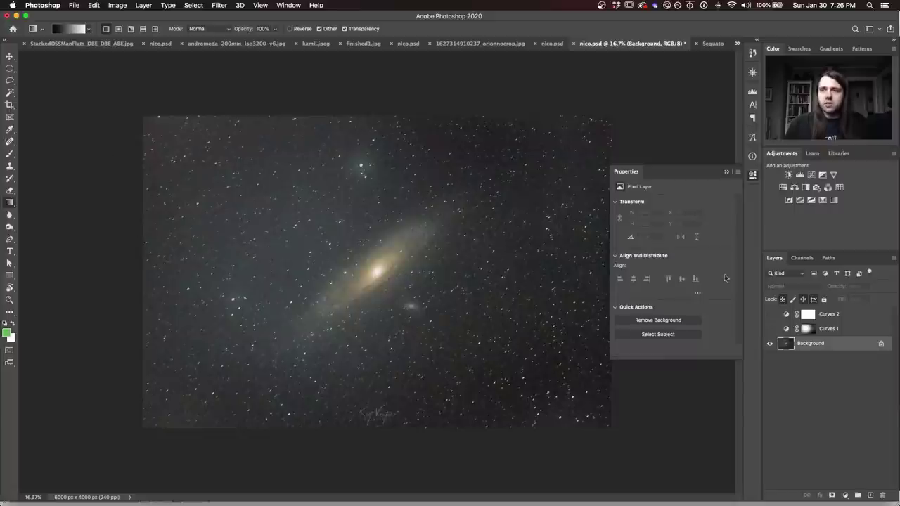
{"action": "left_click", "coordinate": [770, 329]}
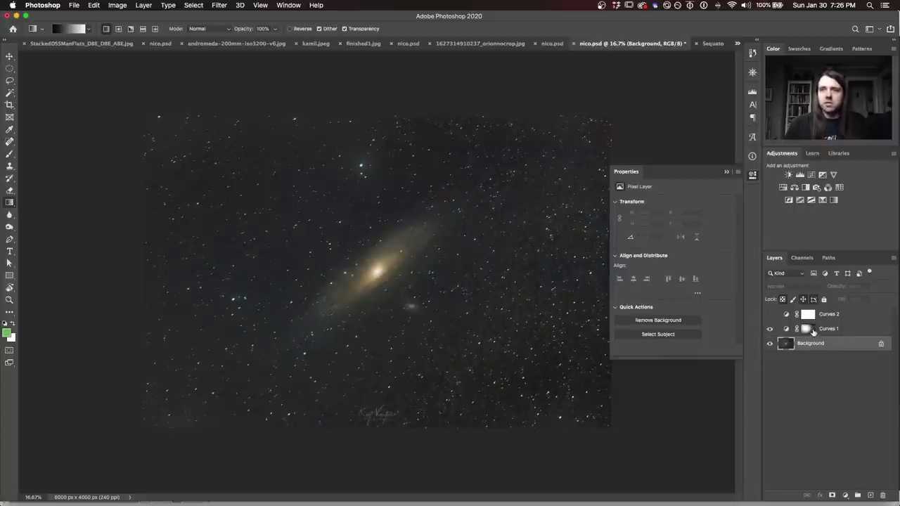
Inspect the Curves 1 layer mask on its own and return to the Andromeda image
{"action": "left_click", "coordinate": [807, 329]}
{"action": "left_click", "coordinate": [808, 330], "text": "alt"}
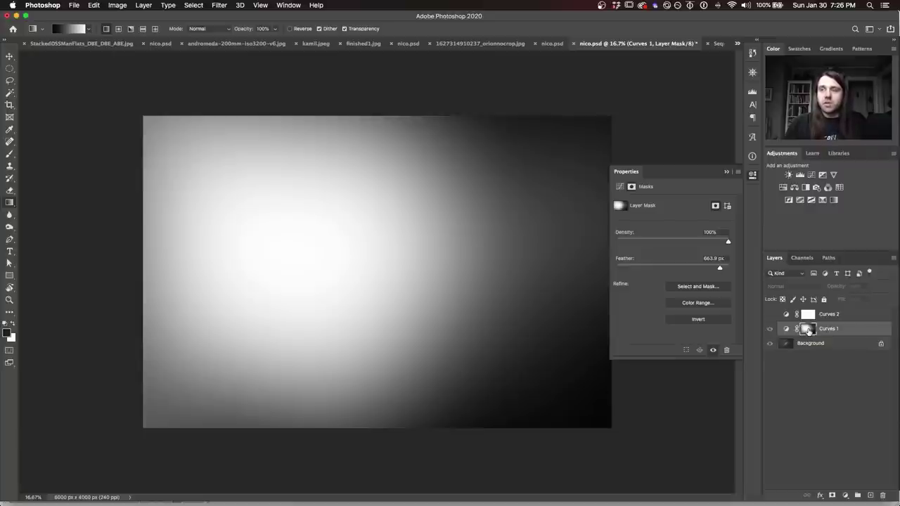
{"action": "left_click", "coordinate": [808, 331], "text": "alt"}
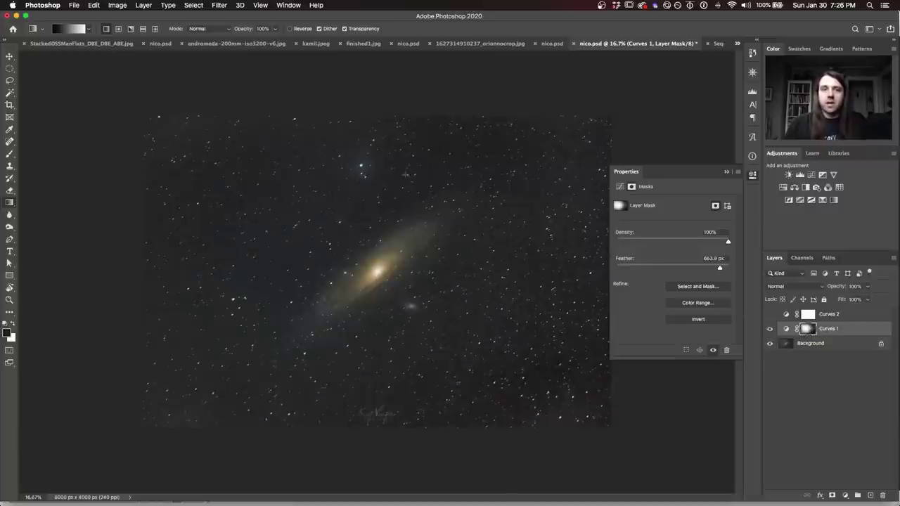
Compare the Andromeda image with and without Curves 2, leaving the layer shown
{"action": "left_click", "coordinate": [769, 314]}
{"action": "left_click", "coordinate": [771, 314]}
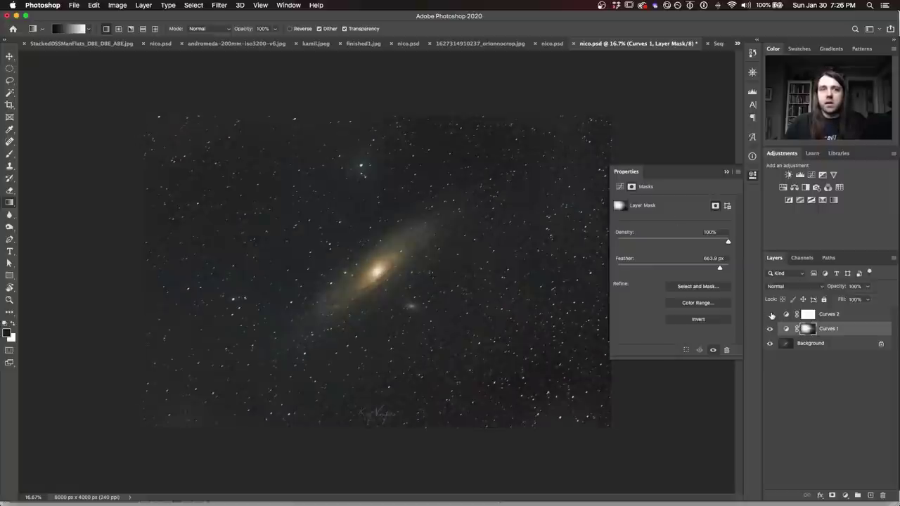
{"action": "left_click", "coordinate": [771, 314]}
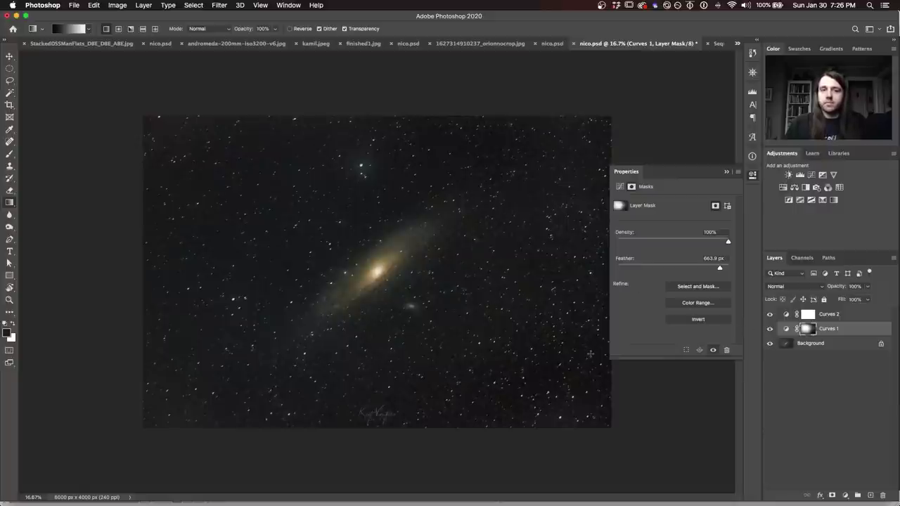
View Sequator.tif, and switch to its layered nico.psd edit
{"action": "left_click", "coordinate": [714, 43]}
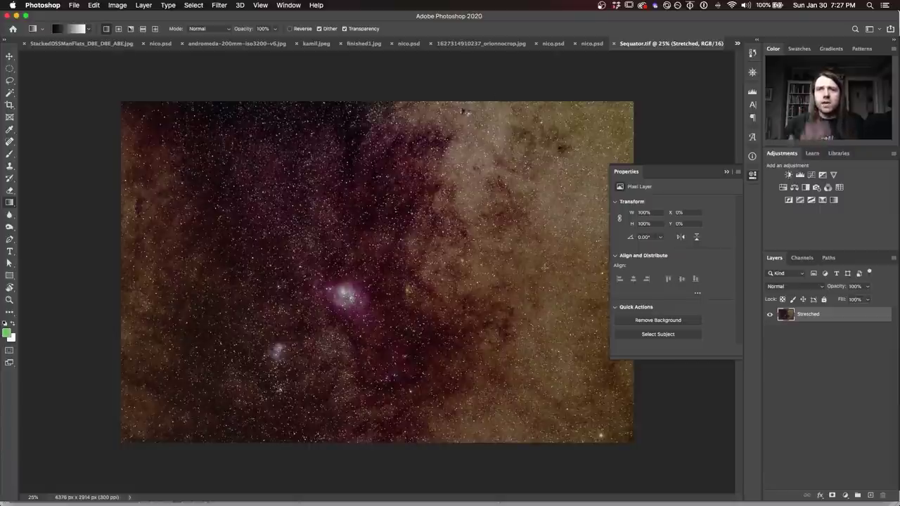
{"action": "left_click", "coordinate": [736, 44]}
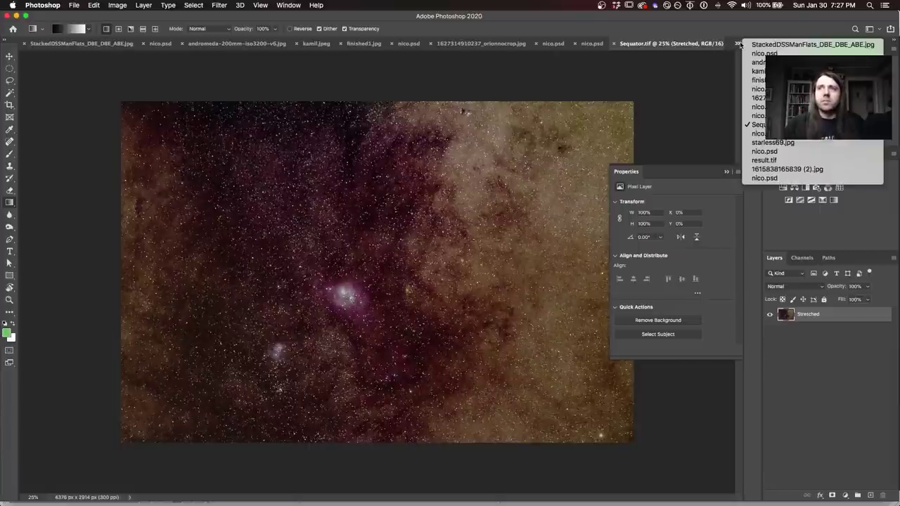
{"action": "left_click", "coordinate": [758, 134]}
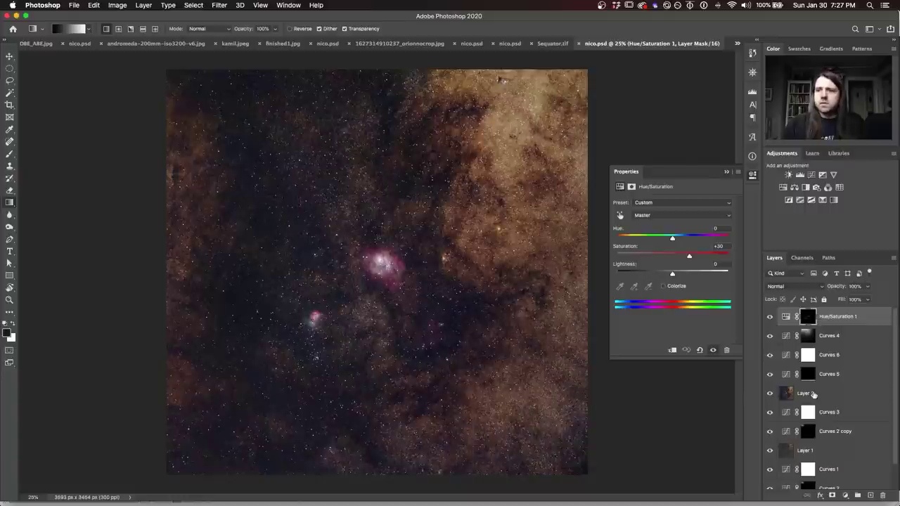
Review the lower layers of the Milky Way nico.psd and open starless69.jpg
{"action": "scroll", "coordinate": [848, 428], "scroll_direction": "down", "scroll_amount": 2}
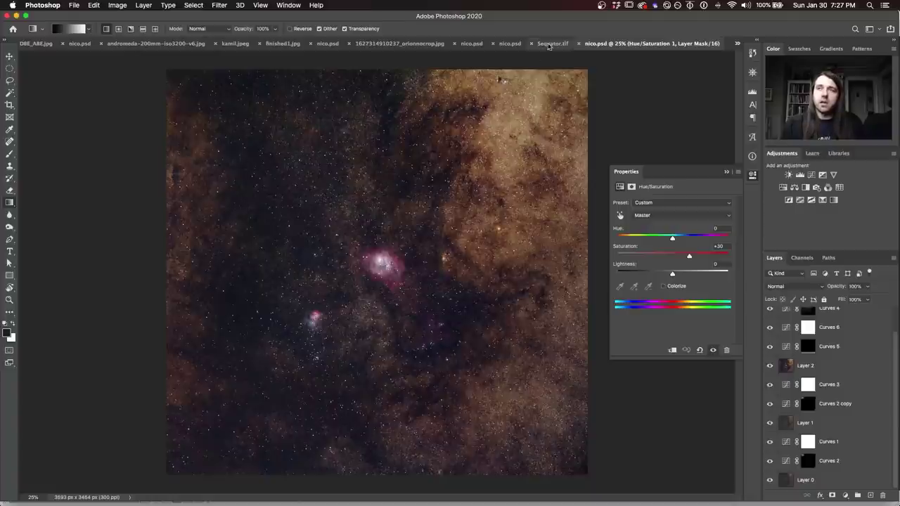
{"action": "left_click", "coordinate": [738, 45]}
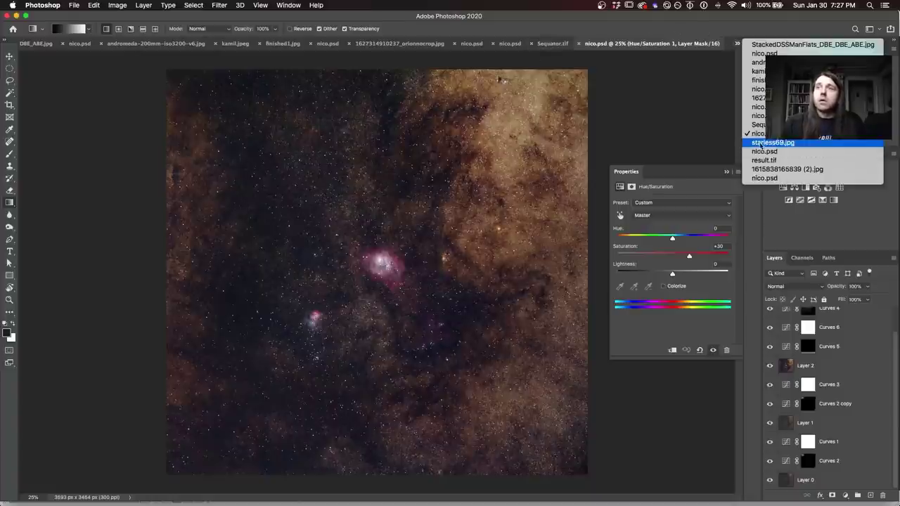
{"action": "left_click", "coordinate": [762, 144]}
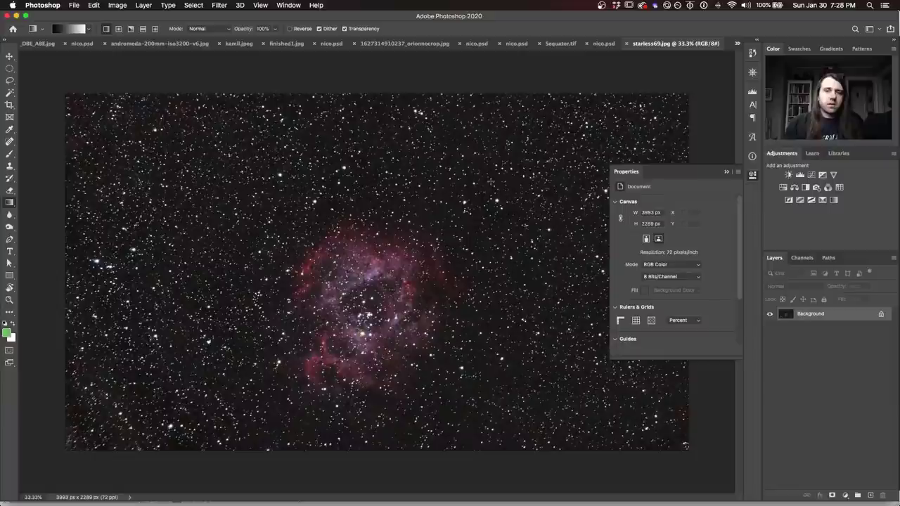
Compare starless69.jpg repeatedly with its layered nico.psd edit, ending on the edited Rosette image
{"action": "left_click", "coordinate": [737, 44]}
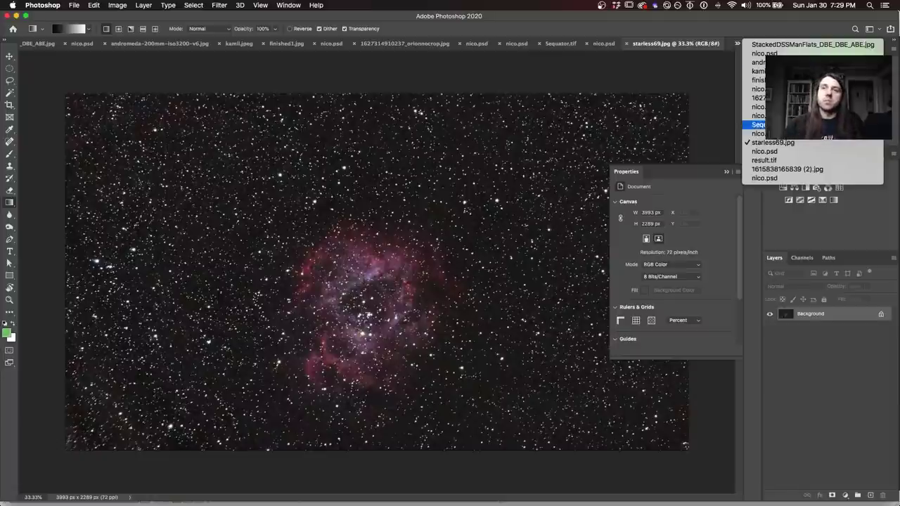
{"action": "left_click", "coordinate": [755, 153]}
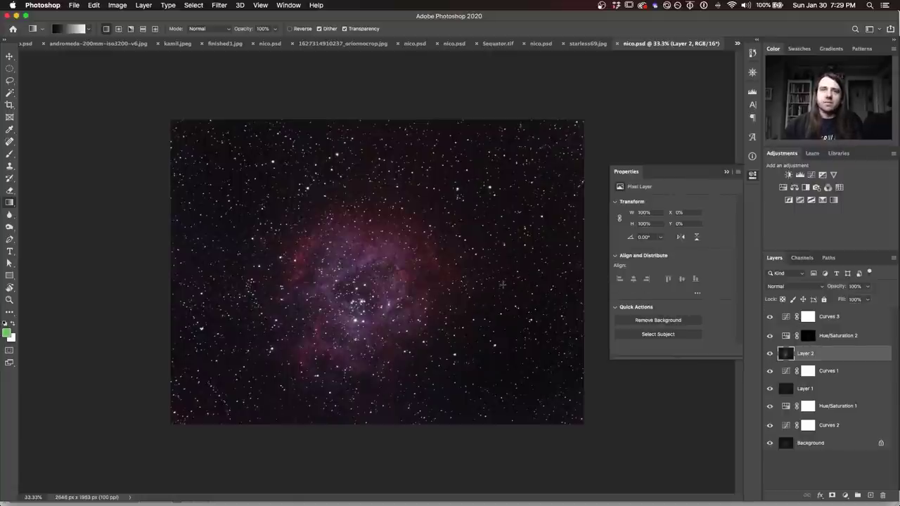
{"action": "left_click", "coordinate": [583, 45]}
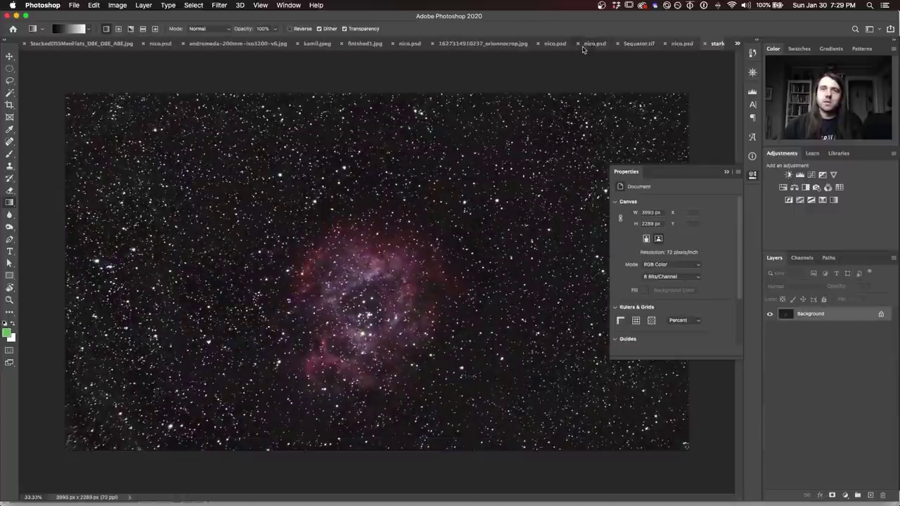
{"action": "left_click", "coordinate": [737, 44]}
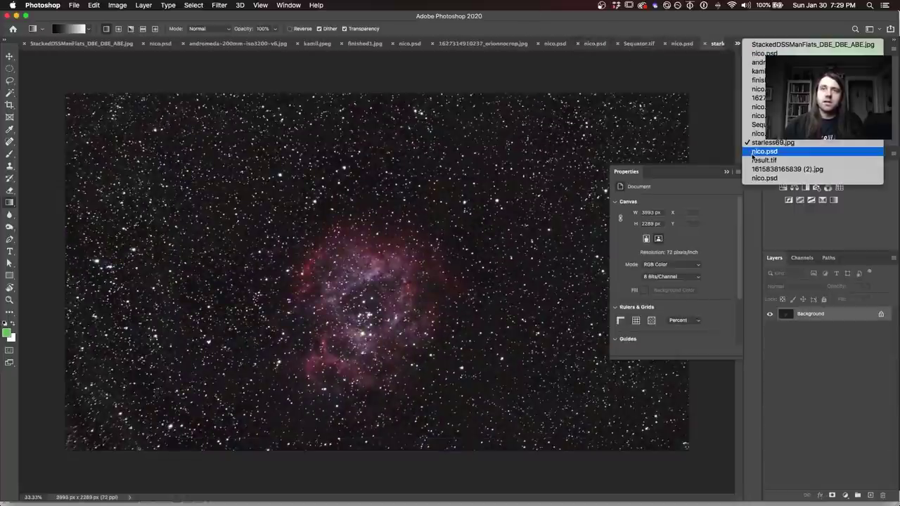
{"action": "left_click", "coordinate": [752, 153]}
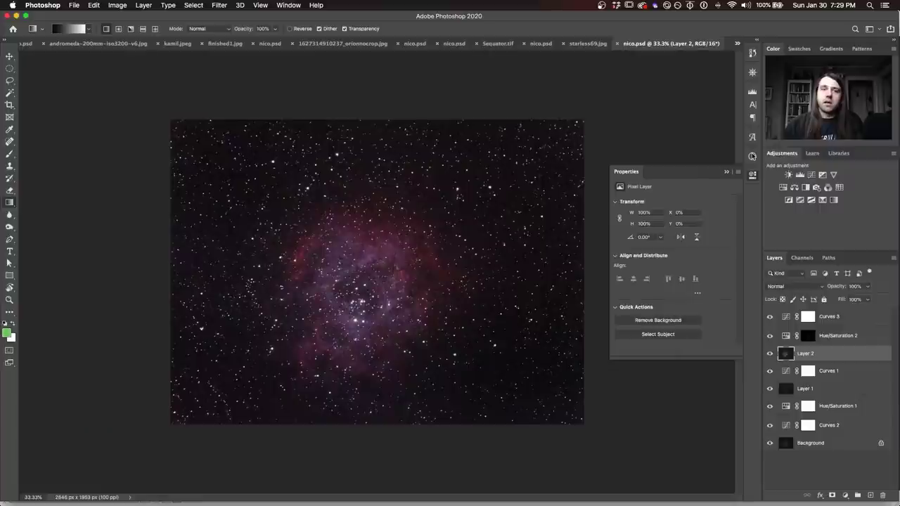
{"action": "left_click", "coordinate": [588, 44]}
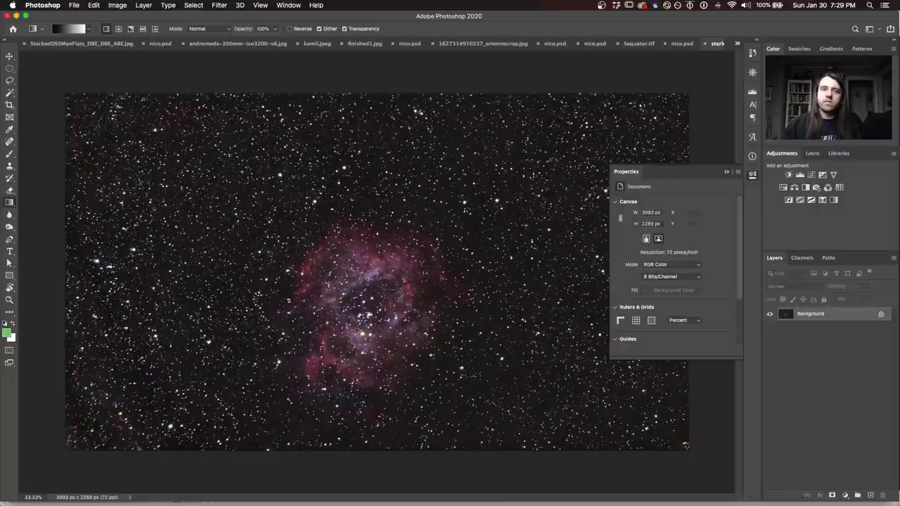
{"action": "left_click", "coordinate": [737, 45]}
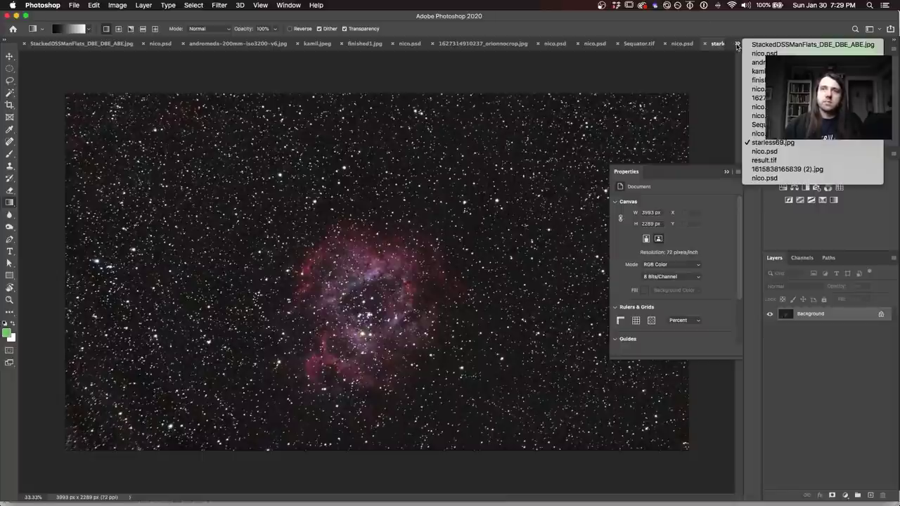
{"action": "left_click", "coordinate": [752, 151]}
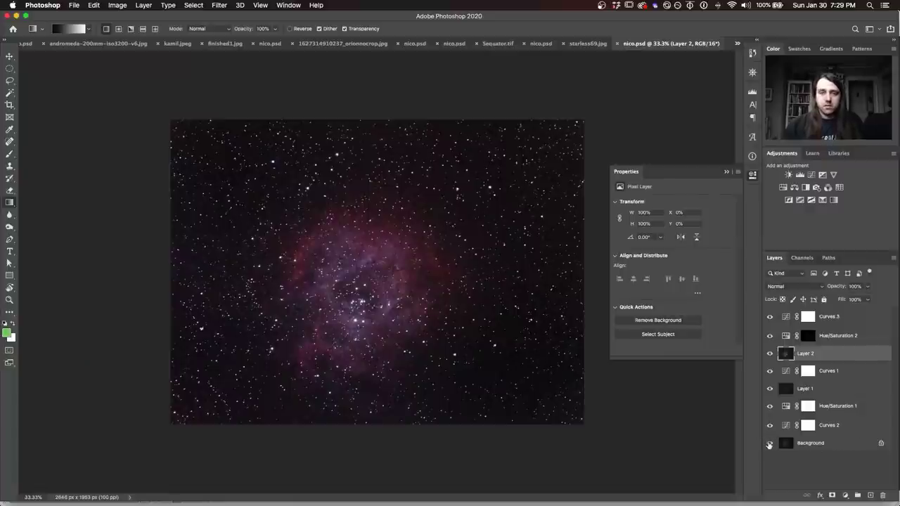
Isolate the Background of the Rosette edit, and show the other layers again one by one from Curves 2 up to Curves 3
{"action": "left_click", "coordinate": [769, 443], "text": "alt"}
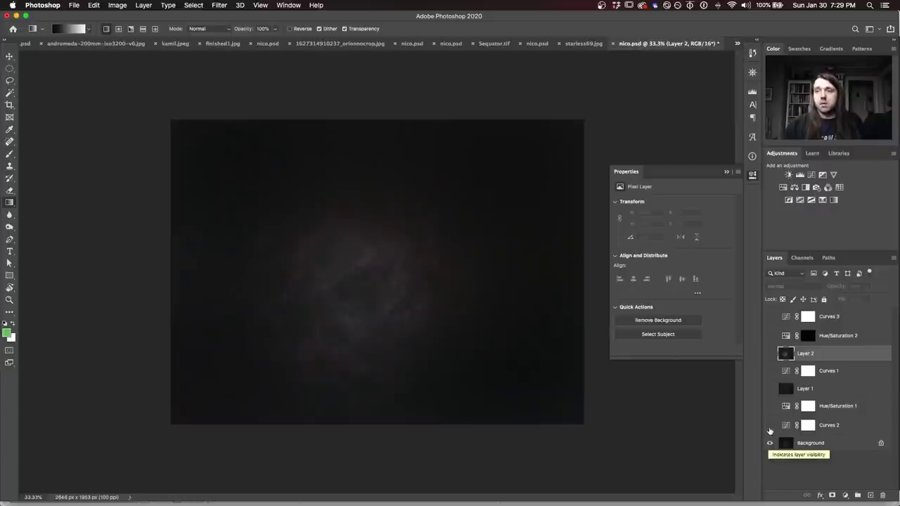
{"action": "left_click", "coordinate": [769, 425]}
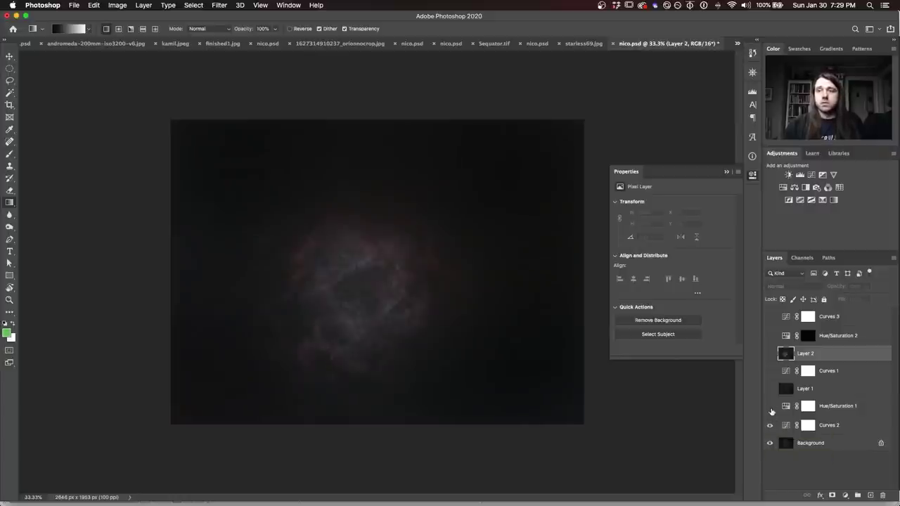
{"action": "left_click", "coordinate": [769, 406]}
{"action": "left_click", "coordinate": [770, 389]}
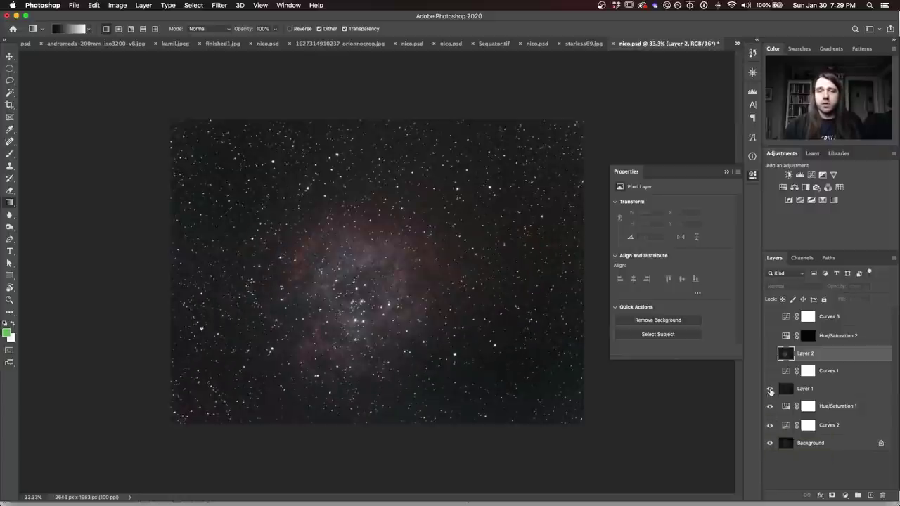
{"action": "left_click", "coordinate": [769, 370]}
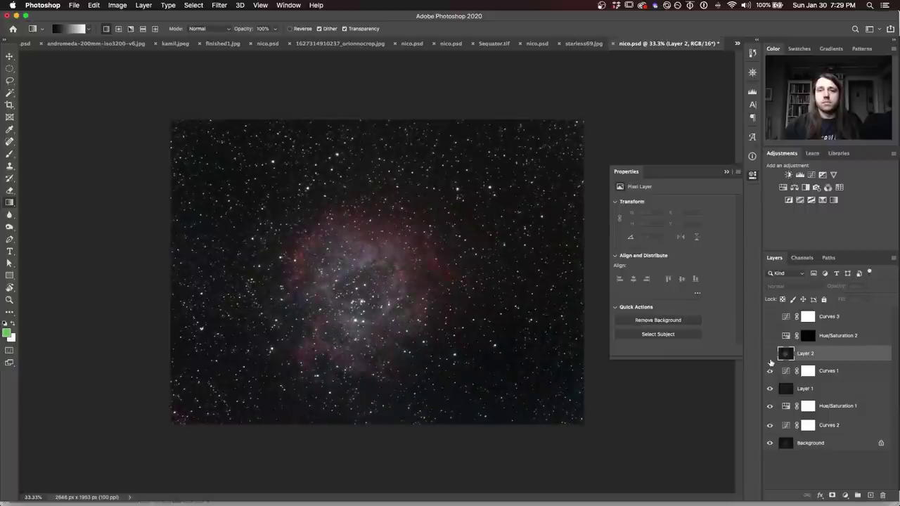
{"action": "left_click", "coordinate": [770, 354]}
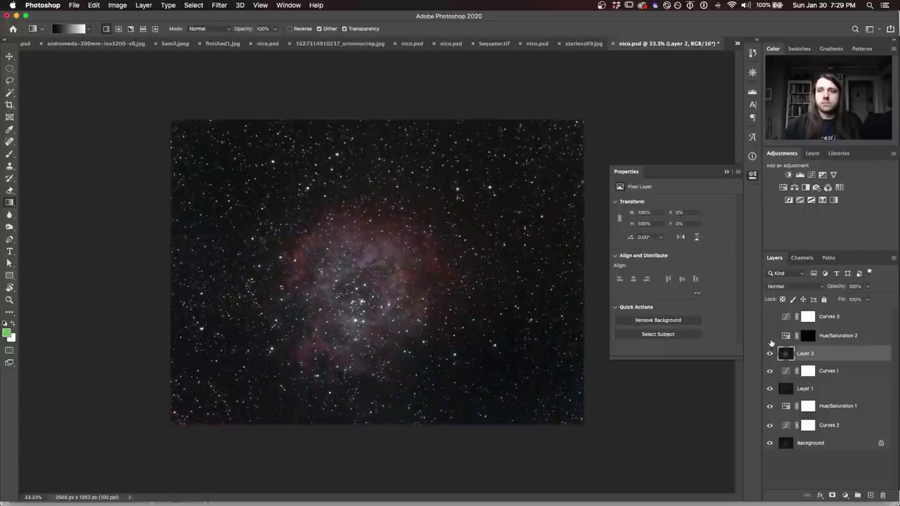
{"action": "left_click", "coordinate": [769, 336]}
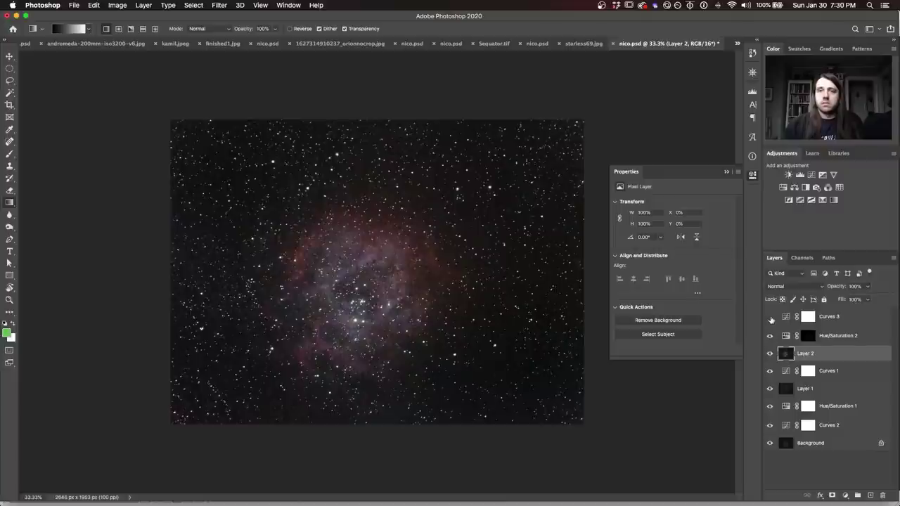
{"action": "left_click", "coordinate": [770, 317]}
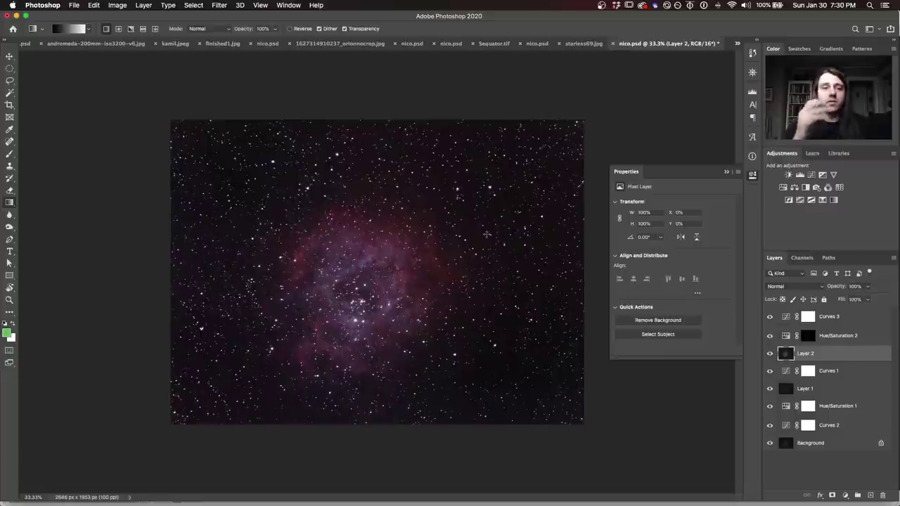
{"action": "left_click", "coordinate": [737, 44]}
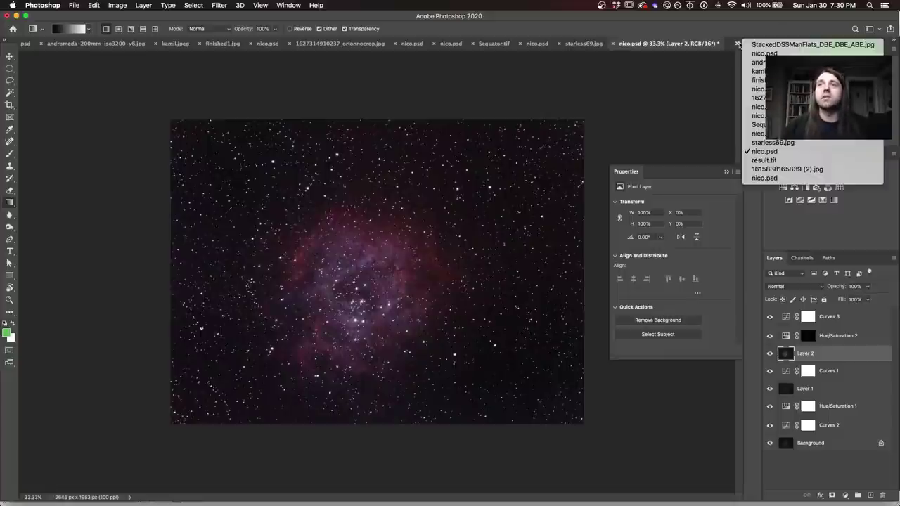
{"action": "left_click", "coordinate": [764, 161]}
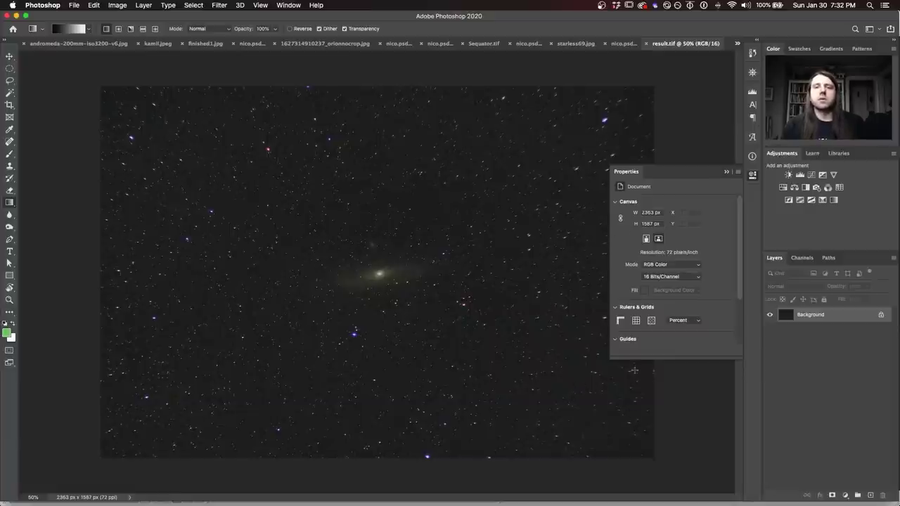
{"action": "left_click", "coordinate": [736, 43]}
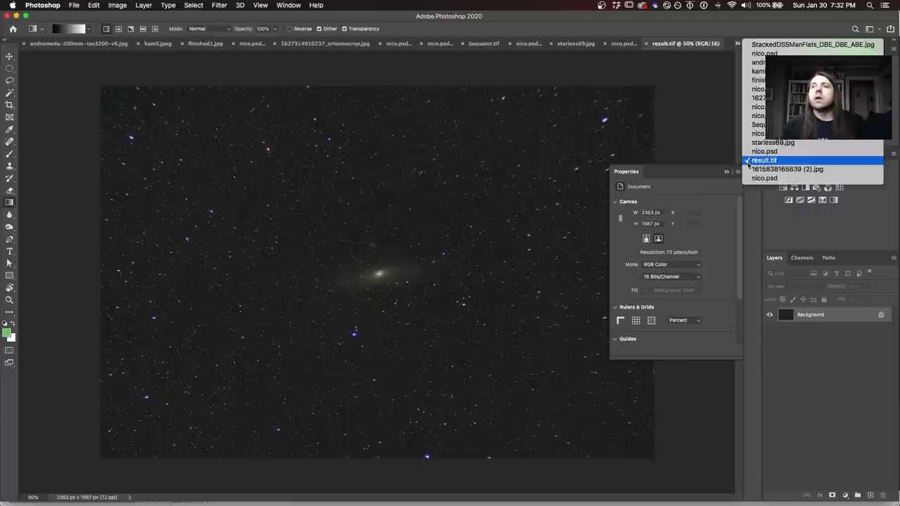
{"action": "left_click", "coordinate": [749, 169]}
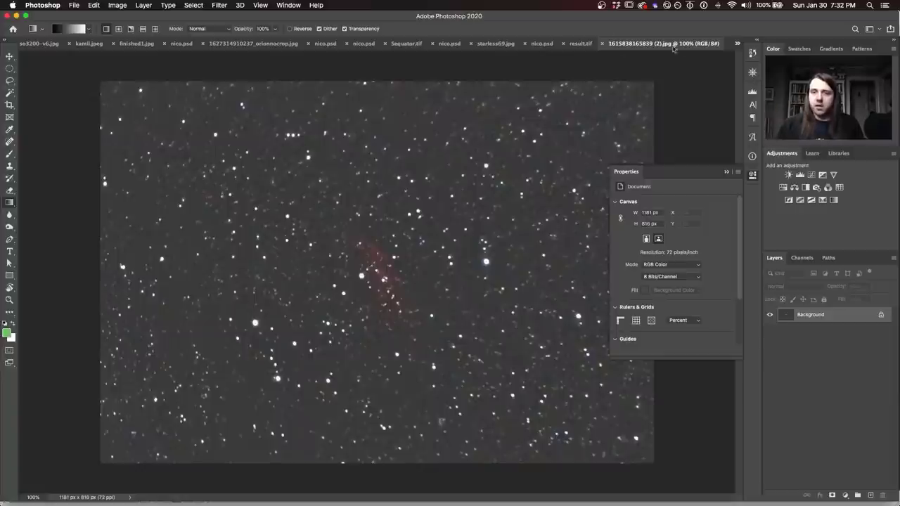
Open the last nico.psd in the document list and toggle the visibility of its Hue/Saturation 1 layer
{"action": "left_click", "coordinate": [736, 44]}
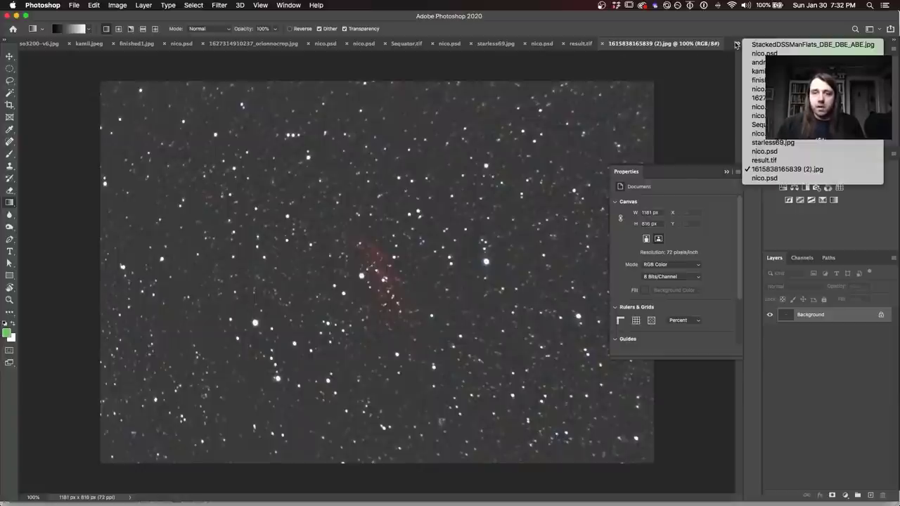
{"action": "left_click", "coordinate": [767, 177]}
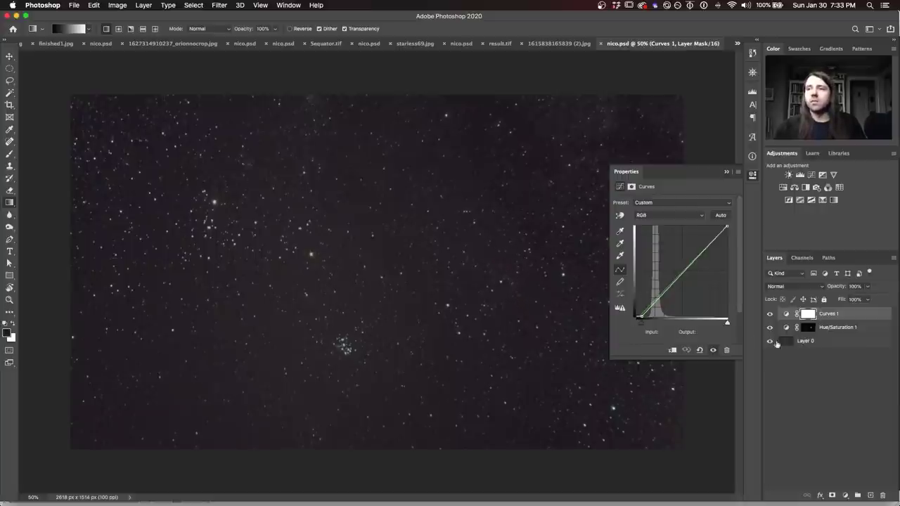
{"action": "left_click", "coordinate": [770, 328]}
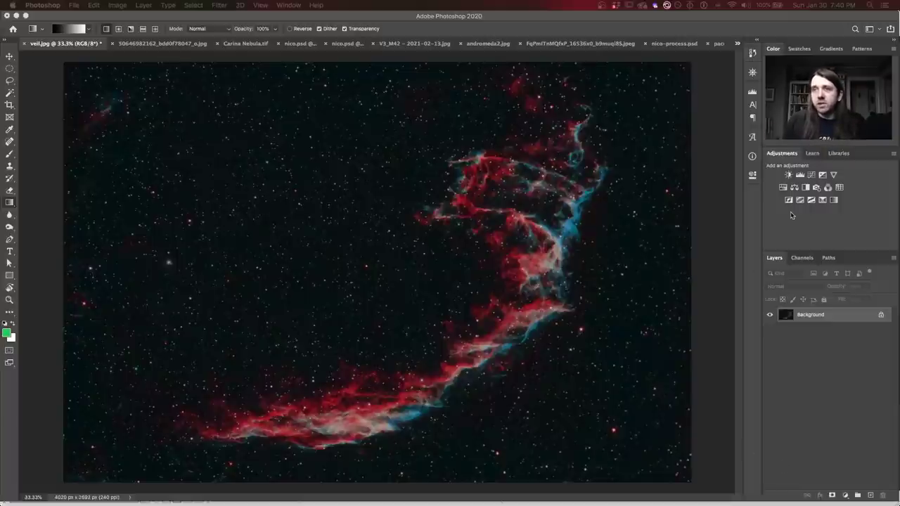
Add a Hue/Saturation adjustment layer to veil.jpg and set the master saturation to -13
{"action": "left_click", "coordinate": [793, 187]}
{"action": "left_click_drag", "start_coordinate": [672, 256], "coordinate": [657, 259]}
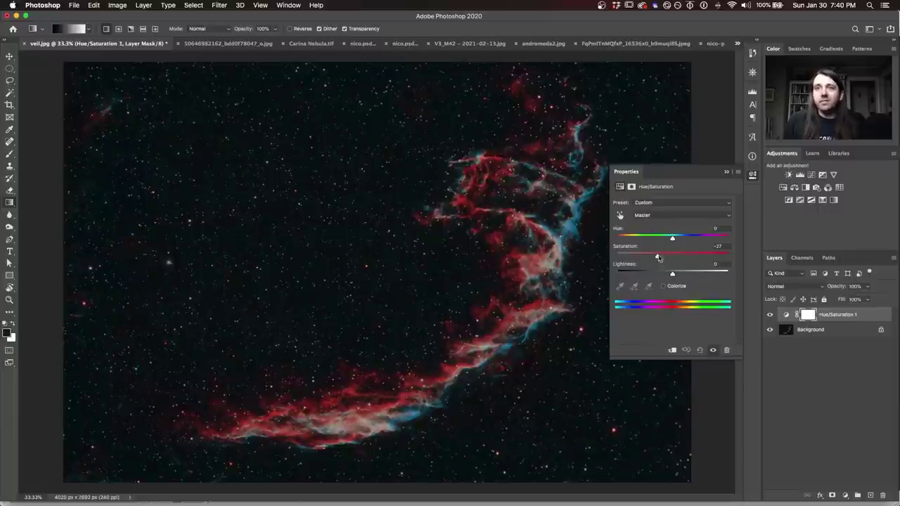
{"action": "left_click_drag", "start_coordinate": [657, 258], "coordinate": [667, 256]}
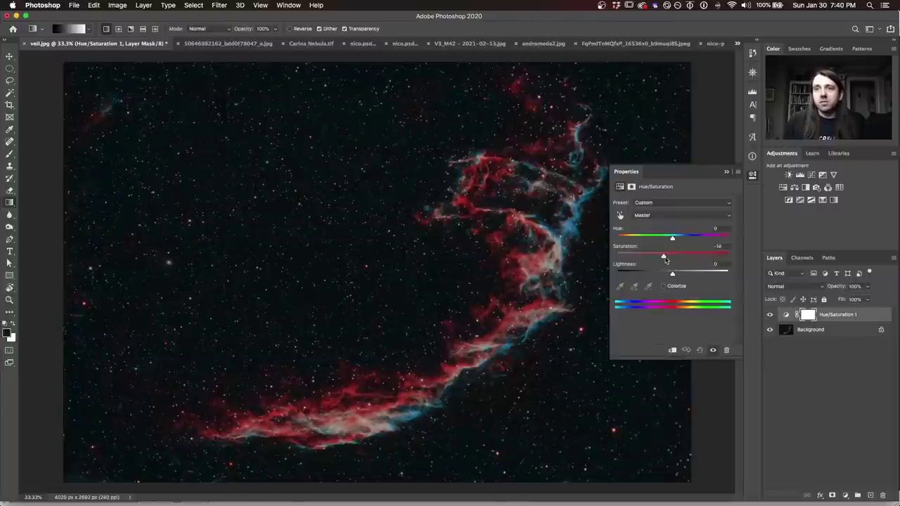
{"action": "left_click_drag", "start_coordinate": [665, 257], "coordinate": [674, 261]}
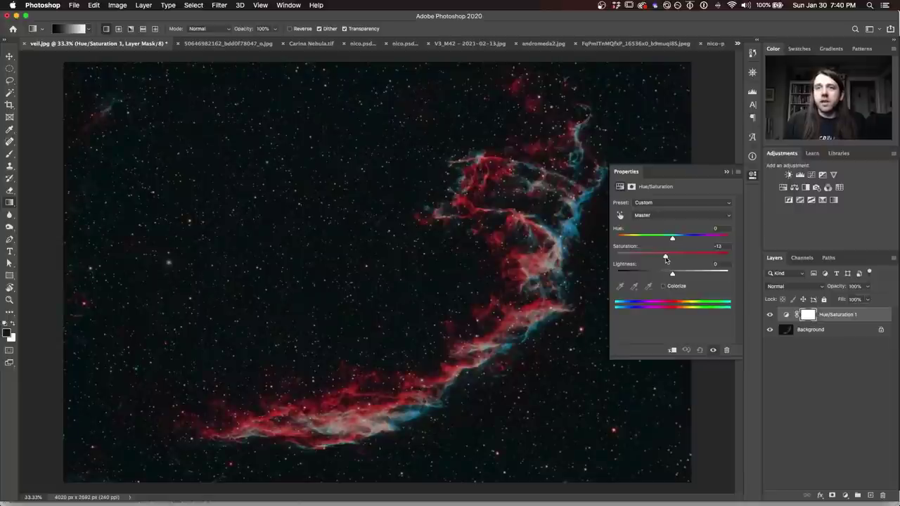
{"action": "left_click_drag", "start_coordinate": [672, 260], "coordinate": [667, 259]}
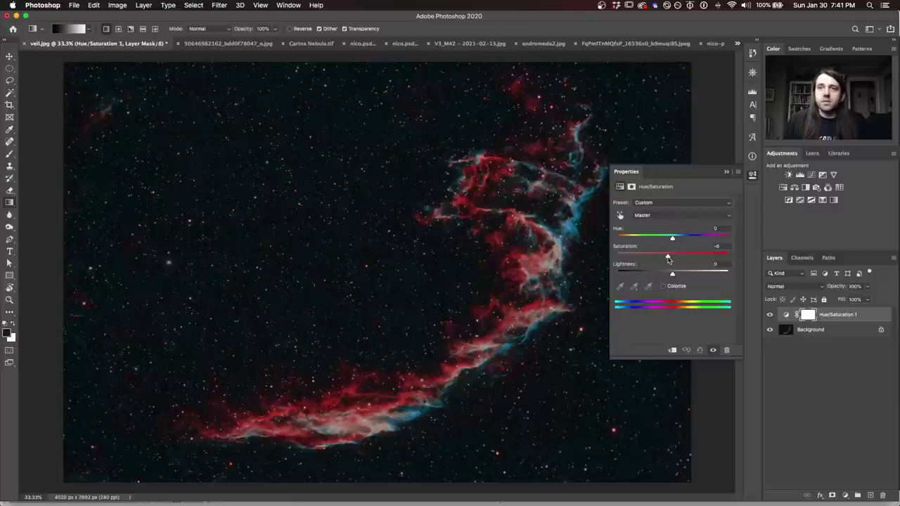
{"action": "left_click_drag", "start_coordinate": [669, 259], "coordinate": [665, 258]}
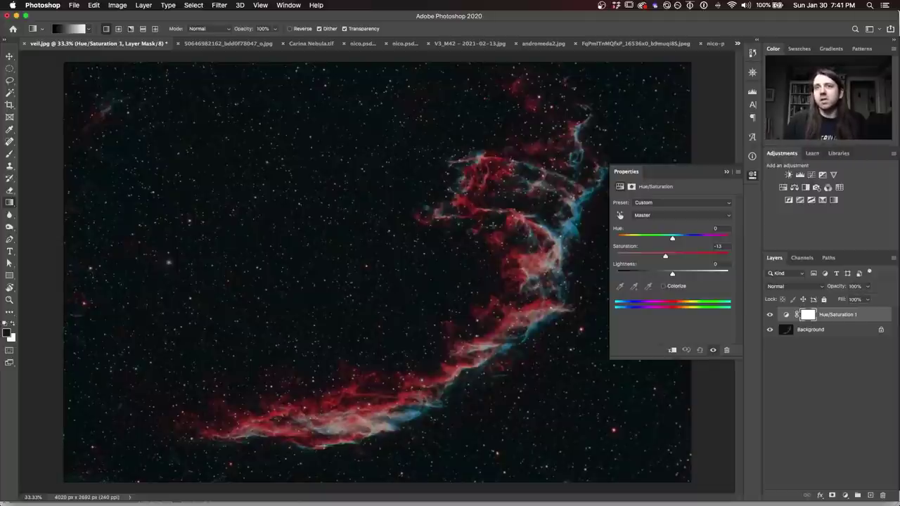
{"action": "left_click", "coordinate": [752, 174]}
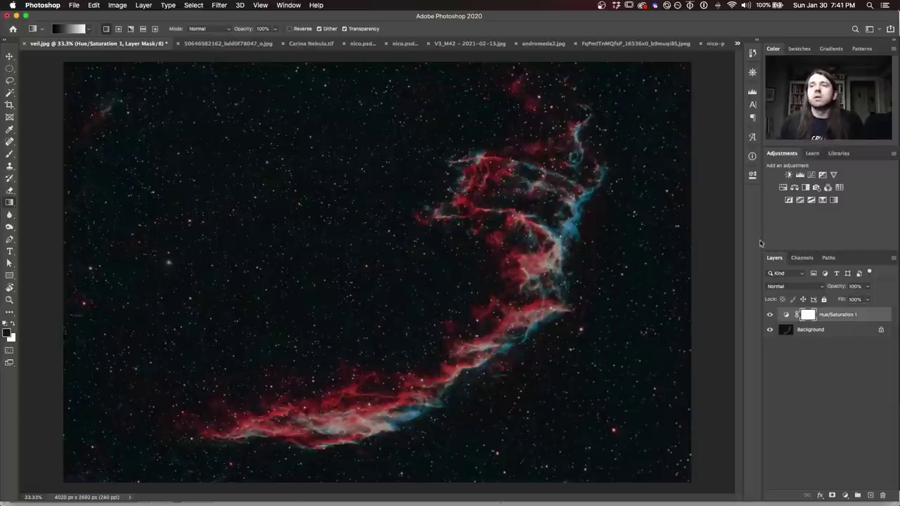
Add a Levels layer to veil.jpg with the midtones raised to about 1.17, and show only the Background for comparison
{"action": "left_click", "coordinate": [800, 176]}
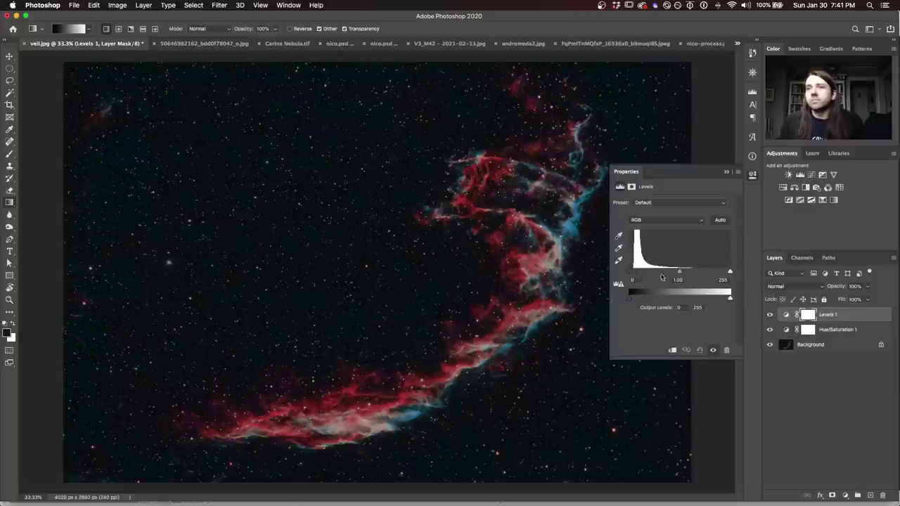
{"action": "left_click_drag", "start_coordinate": [679, 271], "coordinate": [675, 276]}
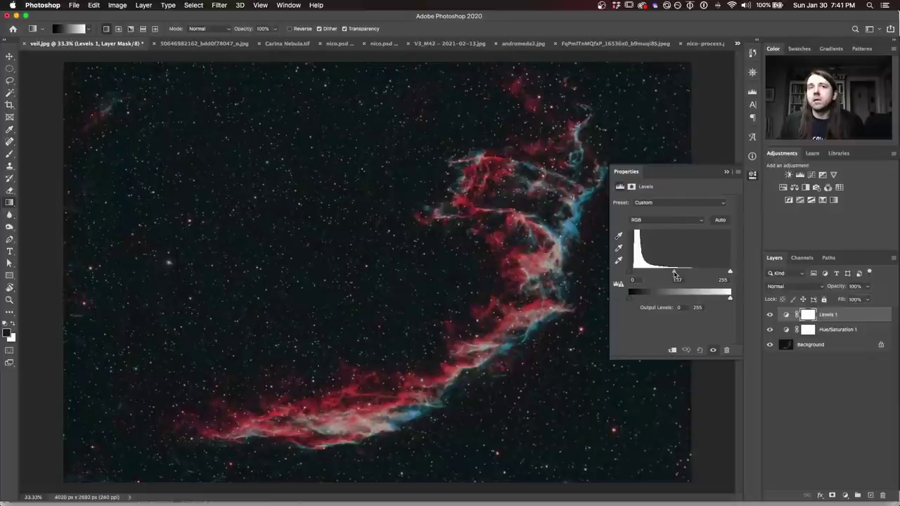
{"action": "left_click", "coordinate": [753, 178]}
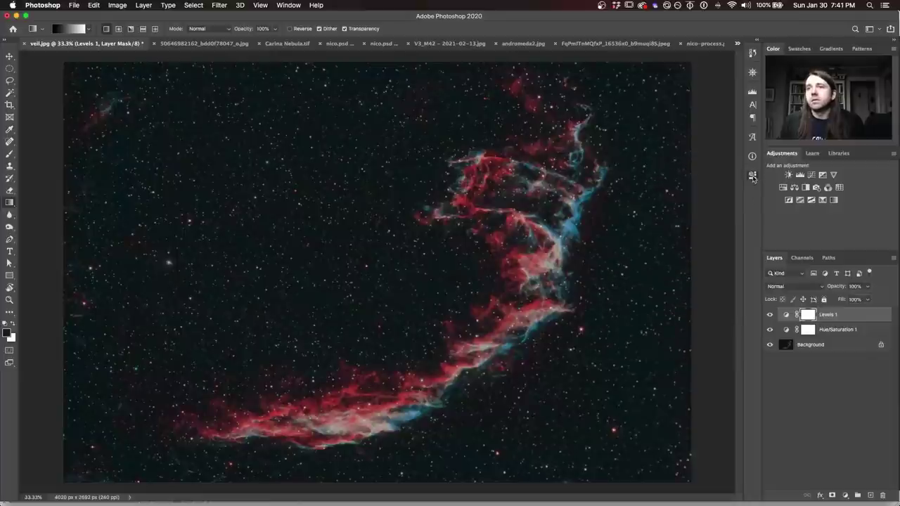
{"action": "left_click", "coordinate": [770, 344], "text": "alt"}
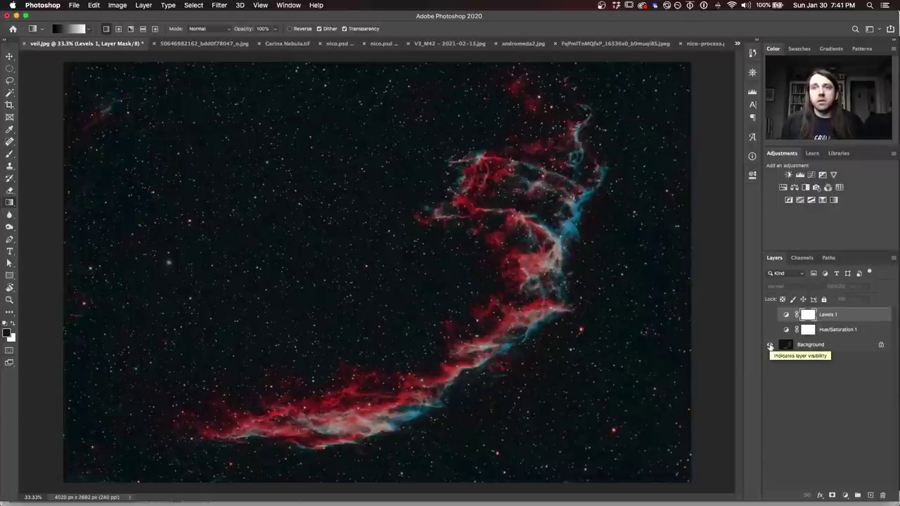
Compare veil.jpg with and without its Levels 1 and Hue/Saturation 1 layers, ending with all layers visible
{"action": "left_click", "coordinate": [770, 344], "text": "alt"}
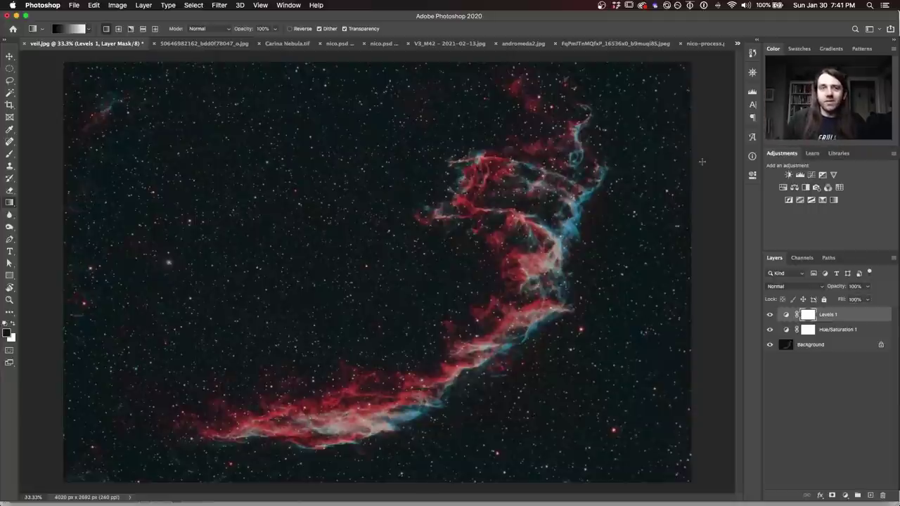
{"action": "left_click", "coordinate": [770, 346], "text": "alt"}
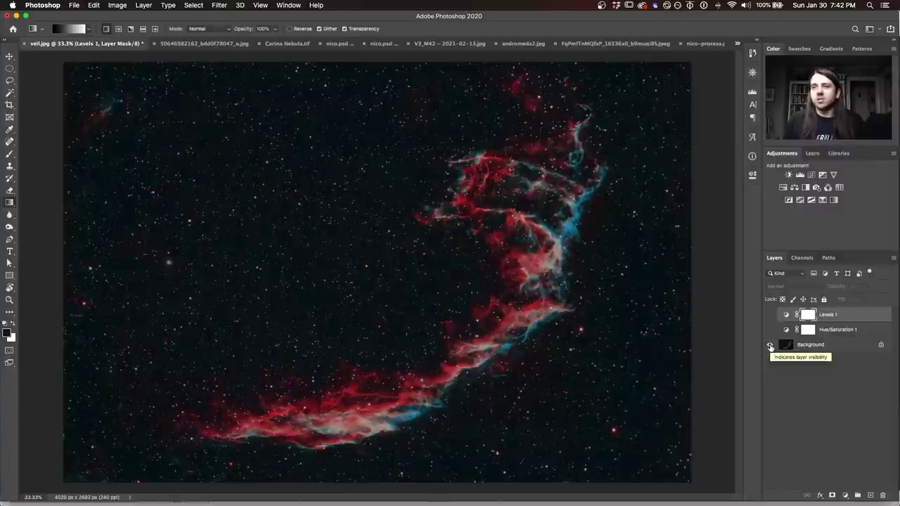
{"action": "left_click", "coordinate": [769, 346], "text": "alt"}
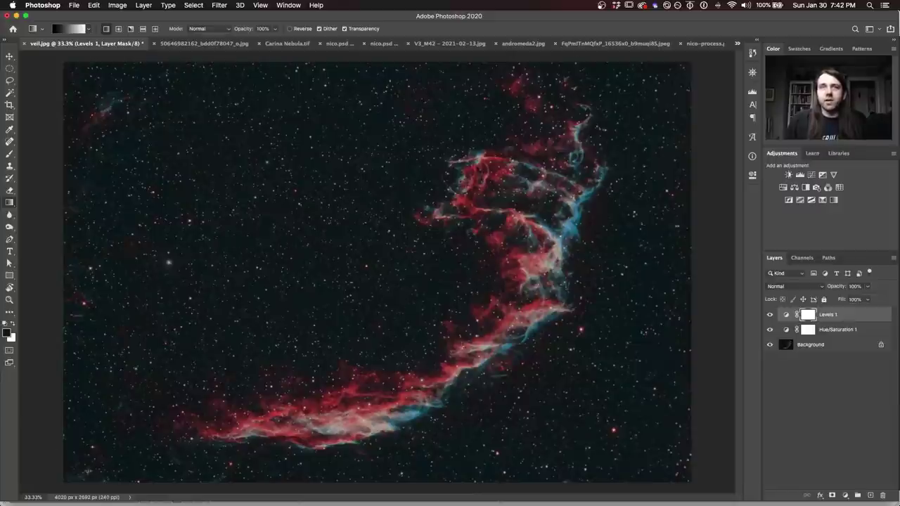
{"action": "left_click", "coordinate": [200, 44]}
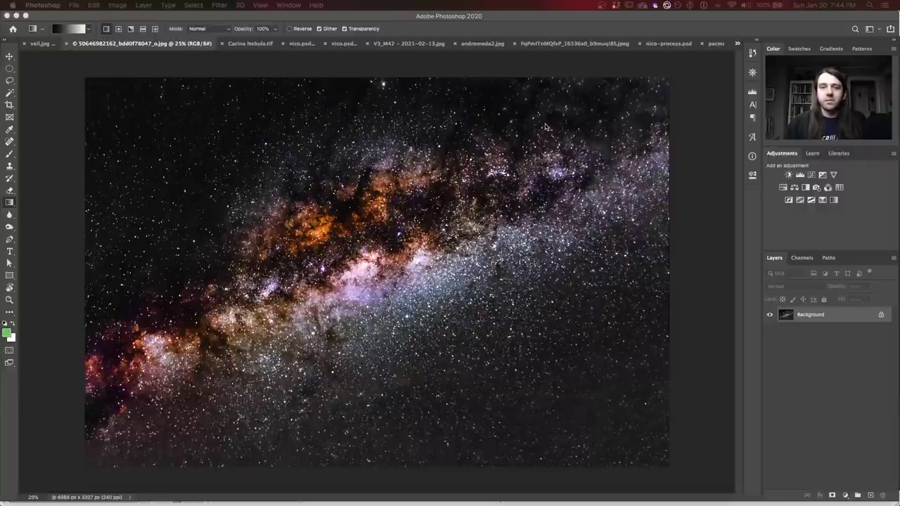
{"action": "left_click", "coordinate": [244, 45]}
{"action": "left_click", "coordinate": [243, 45]}
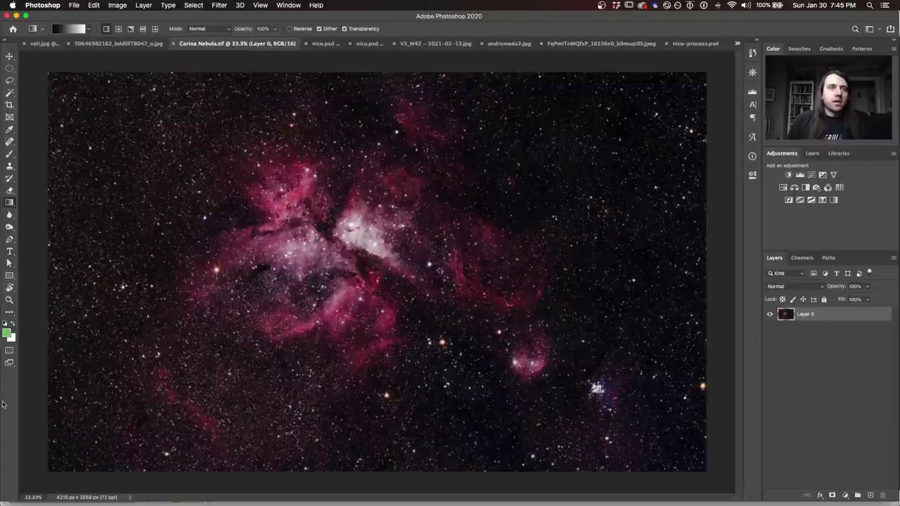
Set the dodge/burn tool's range to Highlights and brush over the nebula's bright central area at 4% exposure
{"action": "left_click", "coordinate": [9, 227]}
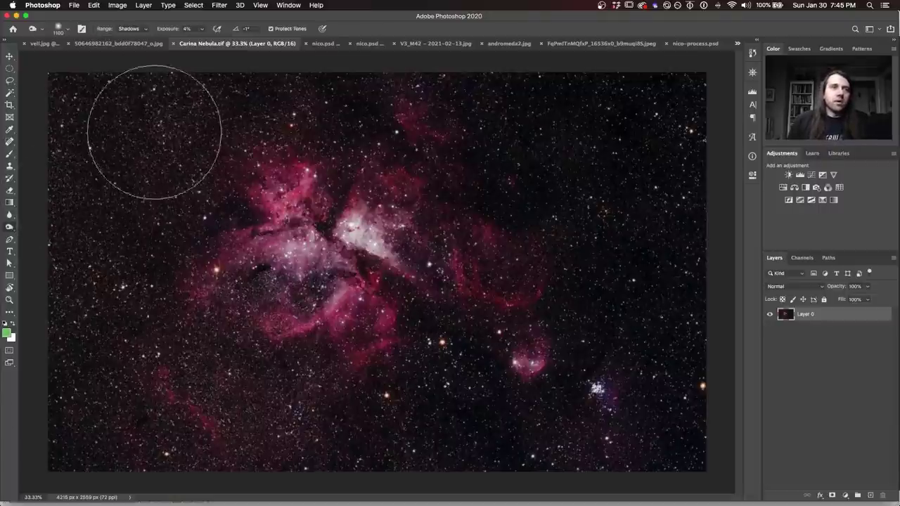
{"action": "left_click", "coordinate": [132, 31]}
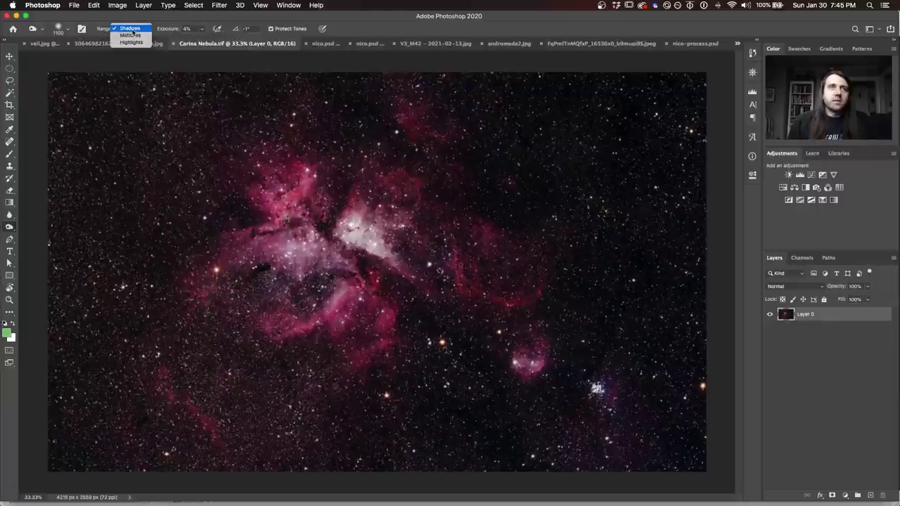
{"action": "left_click", "coordinate": [131, 42]}
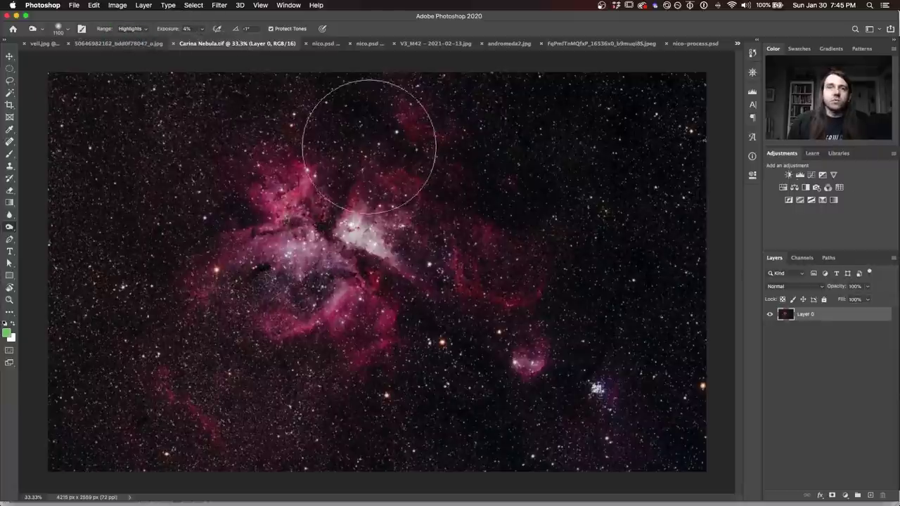
{"action": "mouse_move", "coordinate": [368, 136]}
{"action": "left_mouse_down"}
{"action": "mouse_move", "coordinate": [338, 185]}
{"action": "mouse_move", "coordinate": [355, 225]}
{"action": "left_mouse_up"}
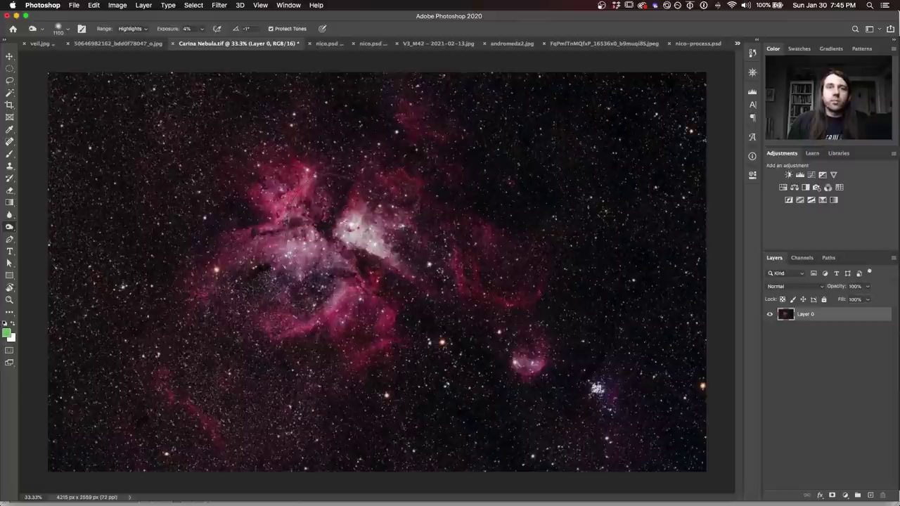
{"action": "mouse_move", "coordinate": [248, 240]}
{"action": "left_mouse_down"}
{"action": "mouse_move", "coordinate": [312, 260]}
{"action": "mouse_move", "coordinate": [336, 229]}
{"action": "mouse_move", "coordinate": [321, 227]}
{"action": "mouse_move", "coordinate": [336, 229]}
{"action": "left_mouse_up"}
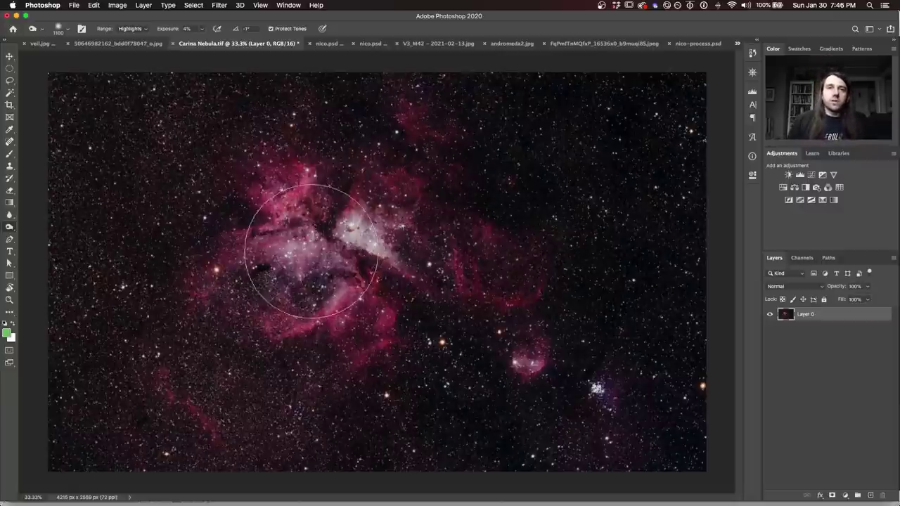
Compare Carina Nebula.tif with the layered nico.psd version of the same nebula
{"action": "left_click", "coordinate": [327, 44]}
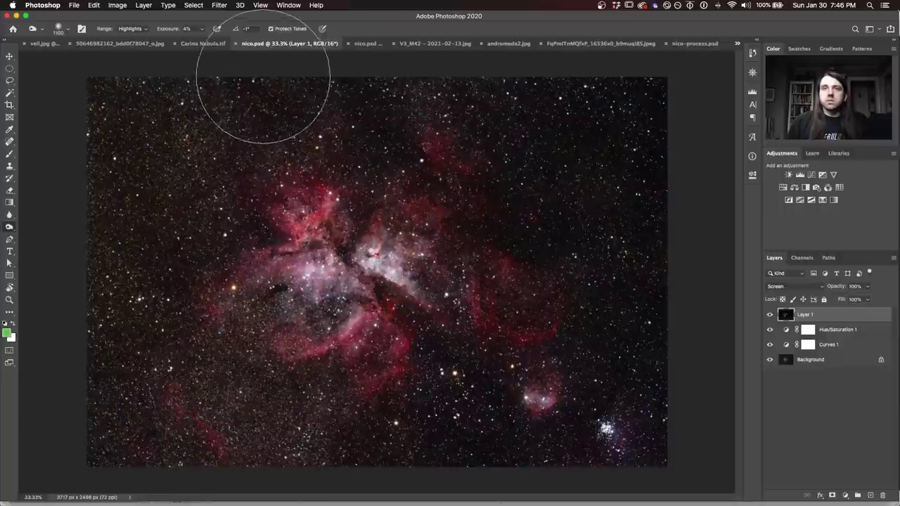
{"action": "left_click", "coordinate": [200, 44]}
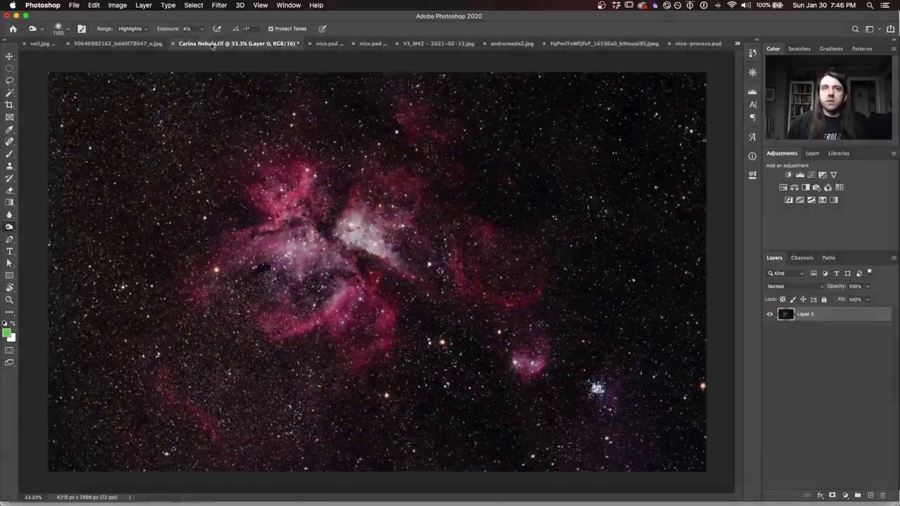
{"action": "left_click", "coordinate": [328, 43]}
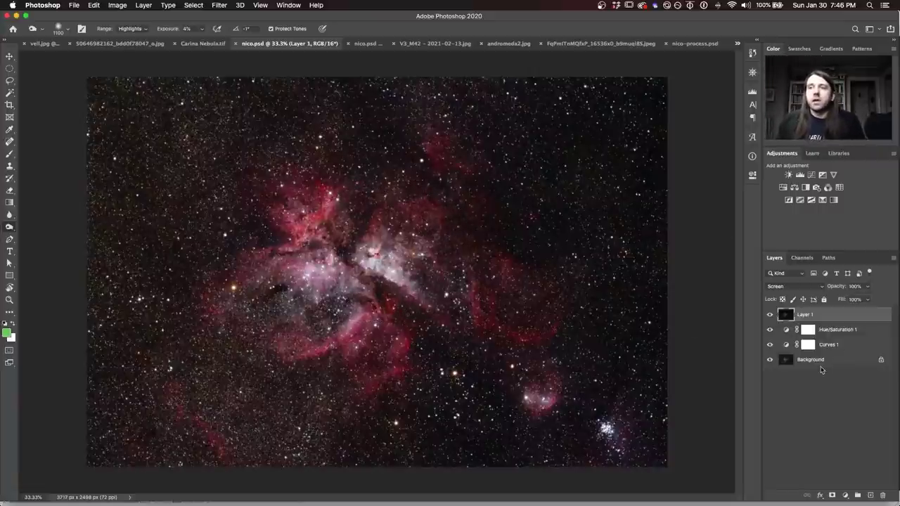
Show only the Background of nico.psd, and reveal Curves 1, Hue/Saturation 1 and Layer 1 one by one
{"action": "left_click", "coordinate": [770, 360], "text": "alt"}
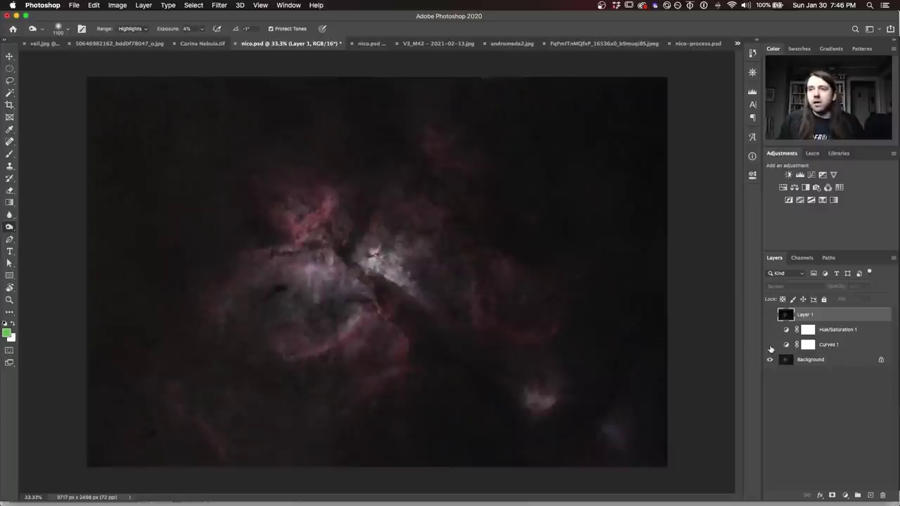
{"action": "left_click", "coordinate": [769, 344]}
{"action": "left_click", "coordinate": [769, 330]}
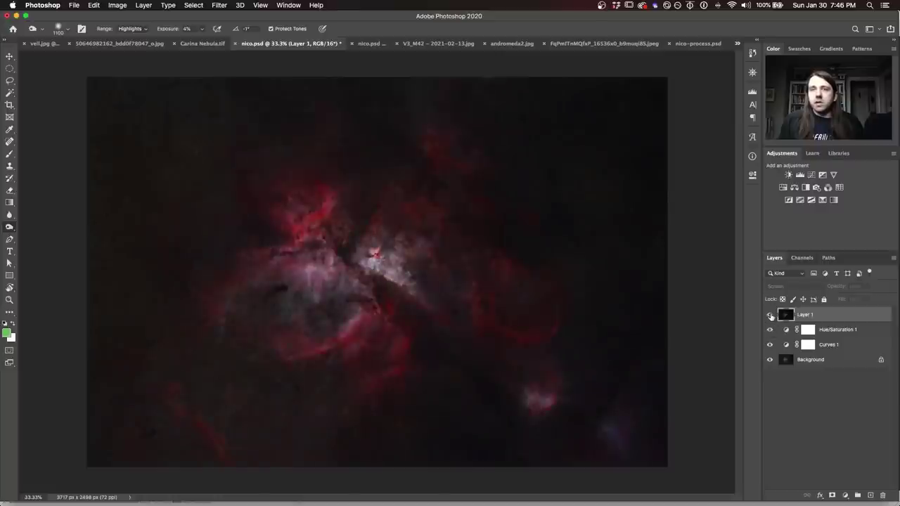
{"action": "left_click", "coordinate": [770, 314]}
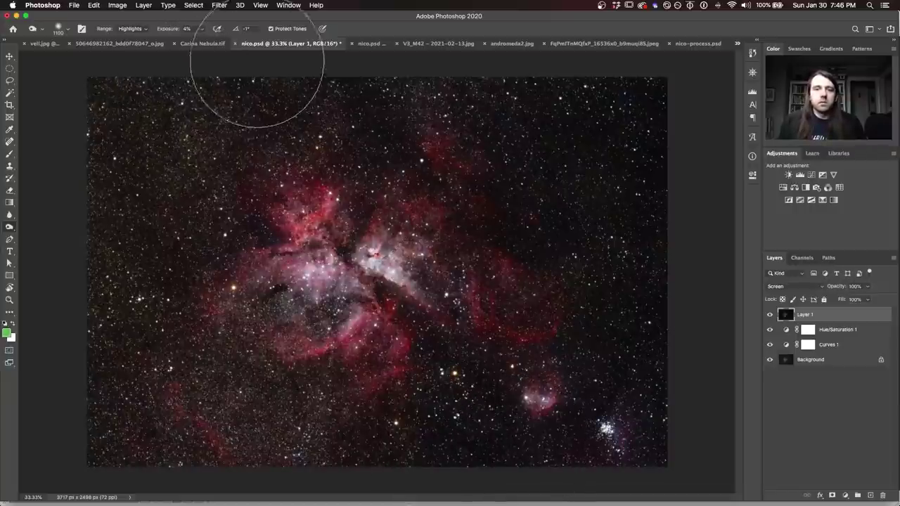
Alternate between Carina Nebula.tif and the fully layered nico.psd to compare their colours and star detail
{"action": "left_click", "coordinate": [201, 44]}
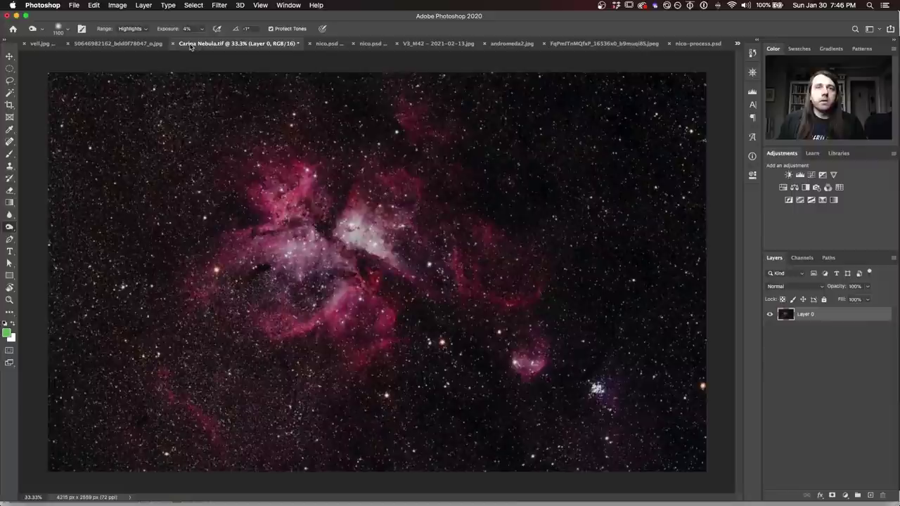
{"action": "left_click", "coordinate": [329, 44]}
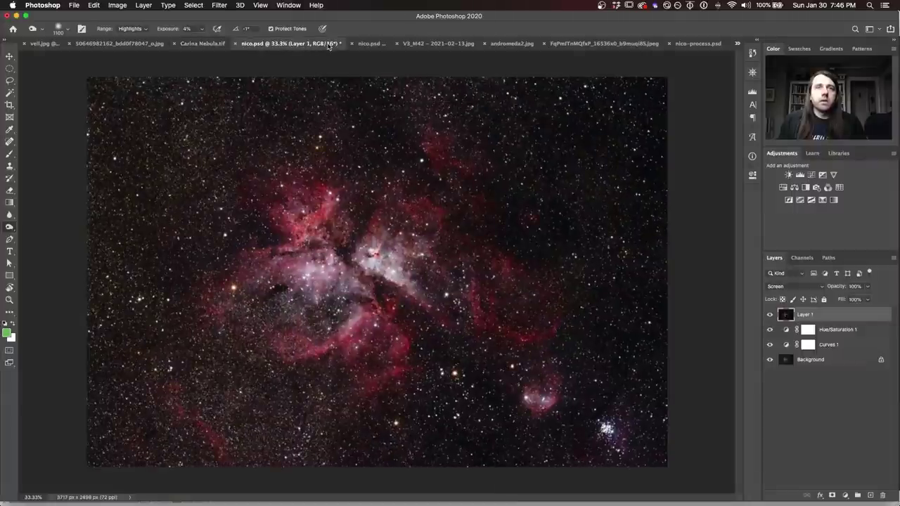
{"action": "left_click", "coordinate": [196, 44]}
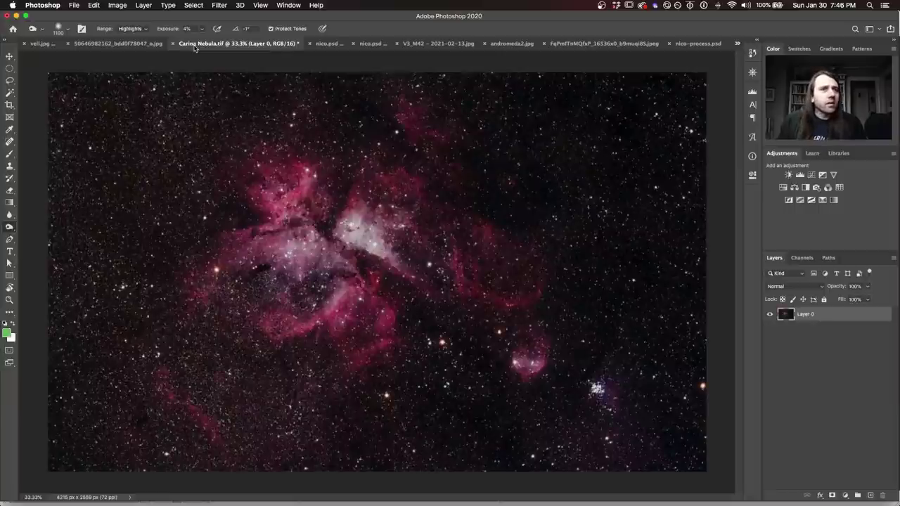
{"action": "left_click", "coordinate": [325, 44]}
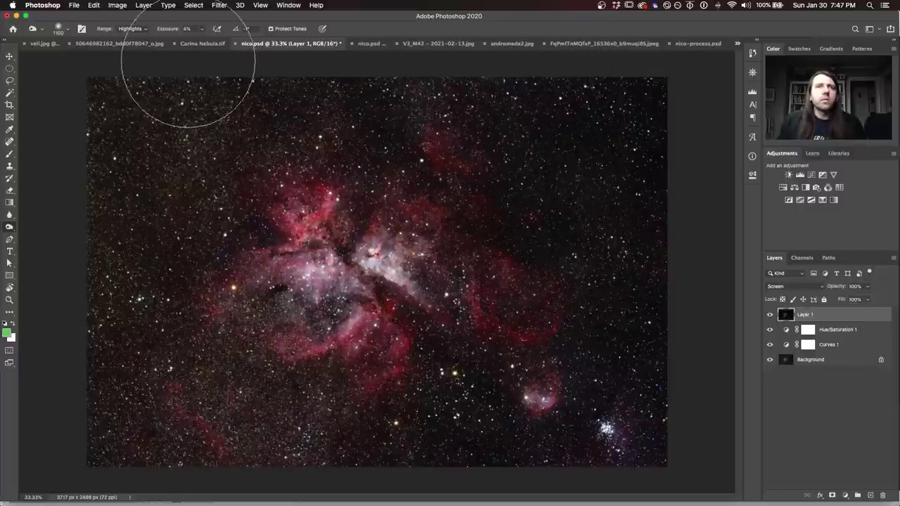
{"action": "left_click", "coordinate": [197, 43]}
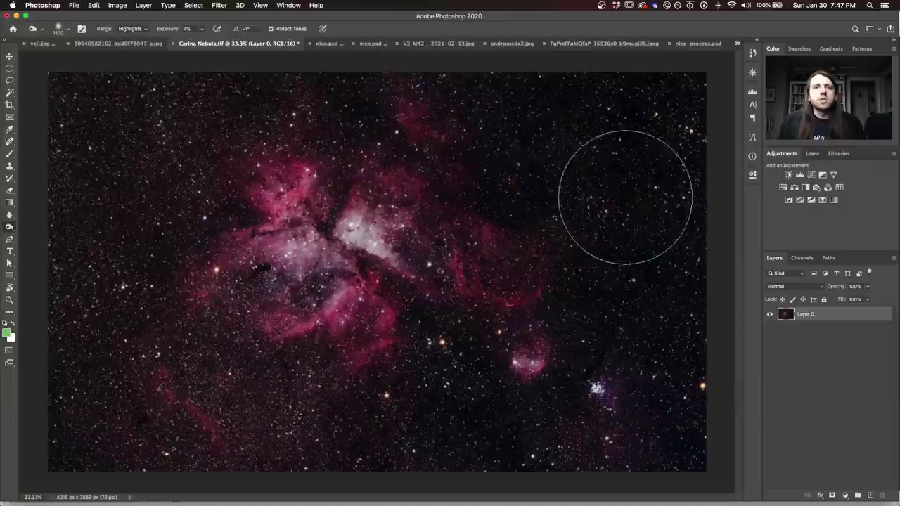
{"action": "left_click", "coordinate": [328, 43]}
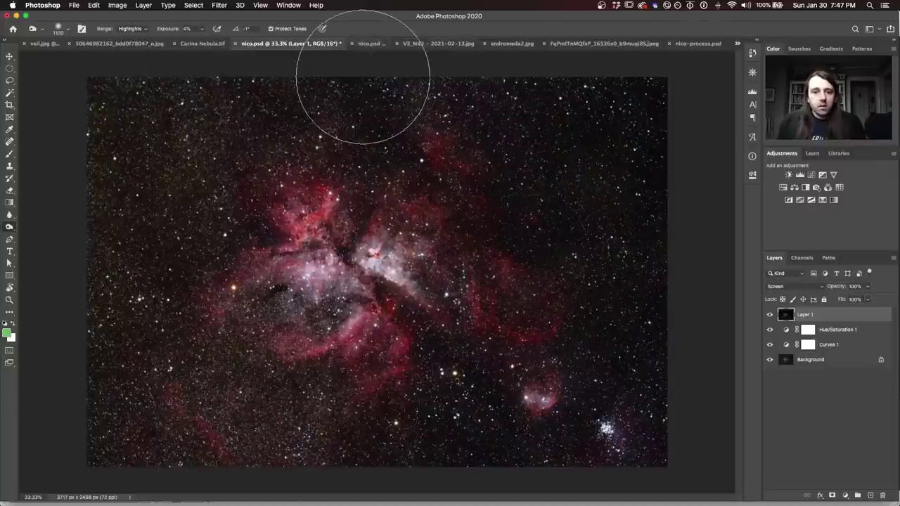
Move the Orion nebula nico.psd after V3_M42 – 2021-02-13.jpg in the document order and compare the two images
{"action": "left_click", "coordinate": [371, 43]}
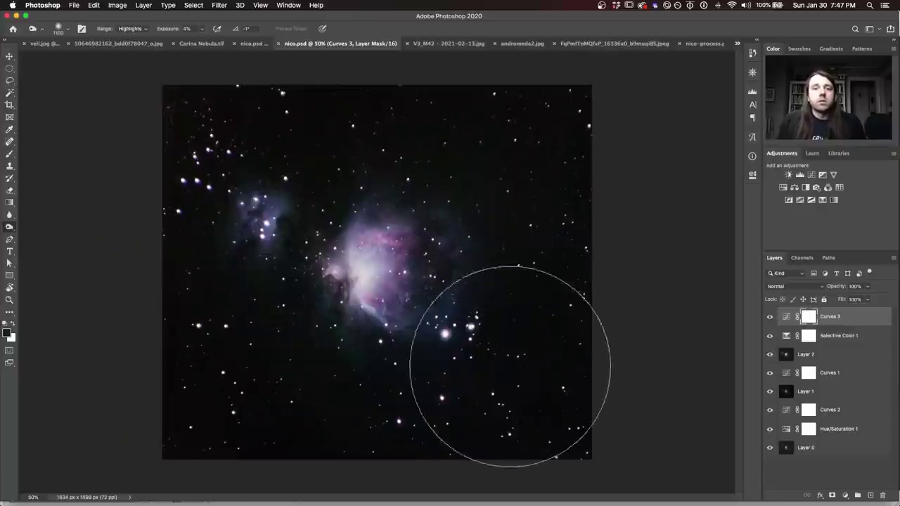
{"action": "left_click_drag", "start_coordinate": [336, 43], "coordinate": [443, 44]}
{"action": "left_click", "coordinate": [313, 44]}
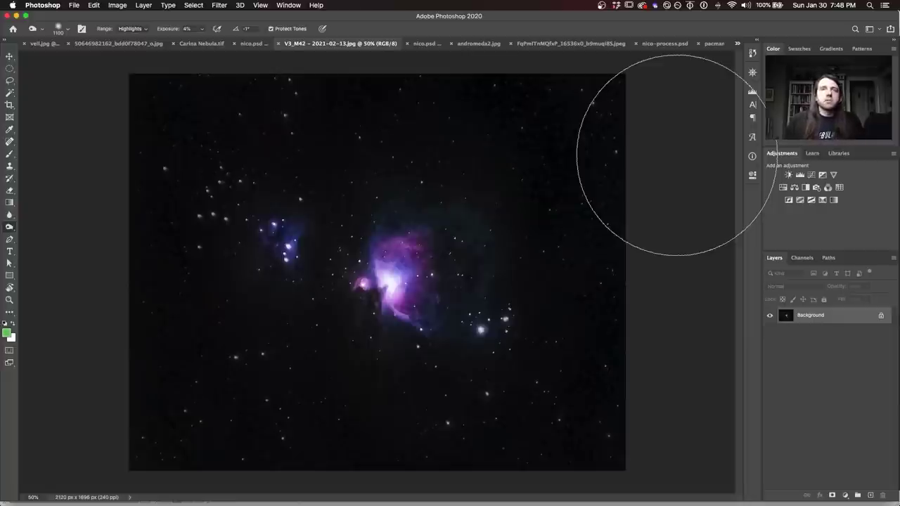
{"action": "left_click", "coordinate": [424, 44]}
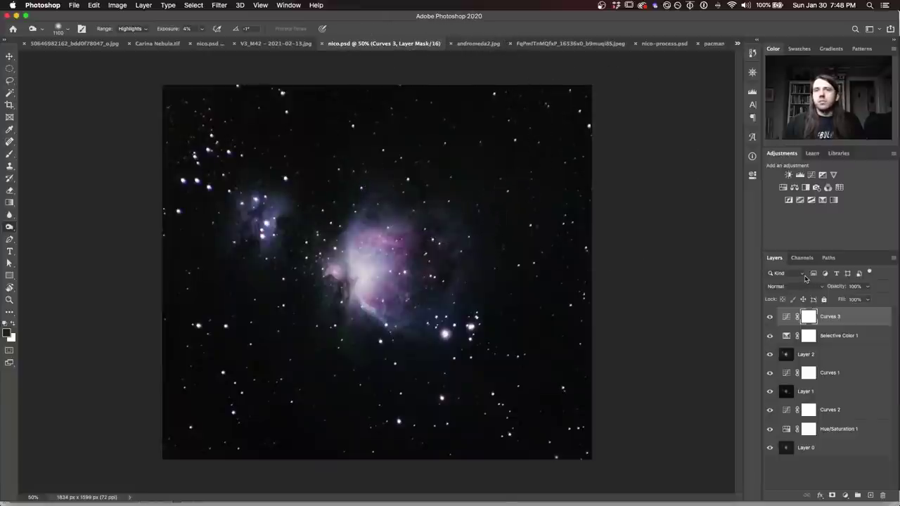
Isolate Layer 0 of the Orion nico.psd, and reveal the layers above it one by one up to Layer 2
{"action": "left_click", "coordinate": [769, 448], "text": "alt"}
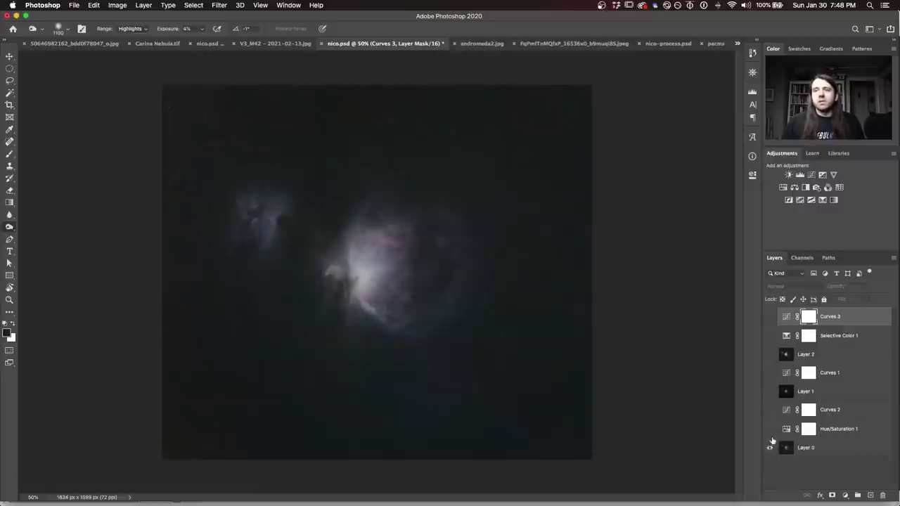
{"action": "left_click", "coordinate": [770, 429]}
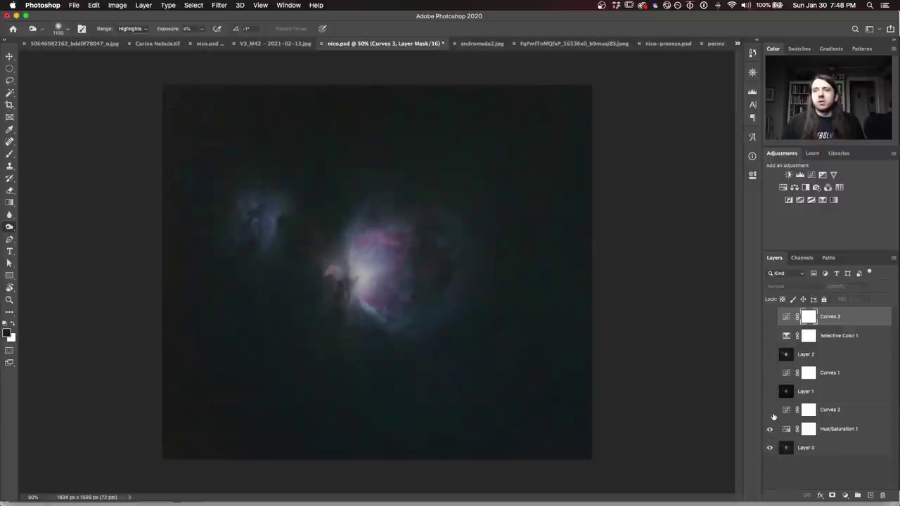
{"action": "left_click", "coordinate": [770, 410]}
{"action": "left_click", "coordinate": [769, 392]}
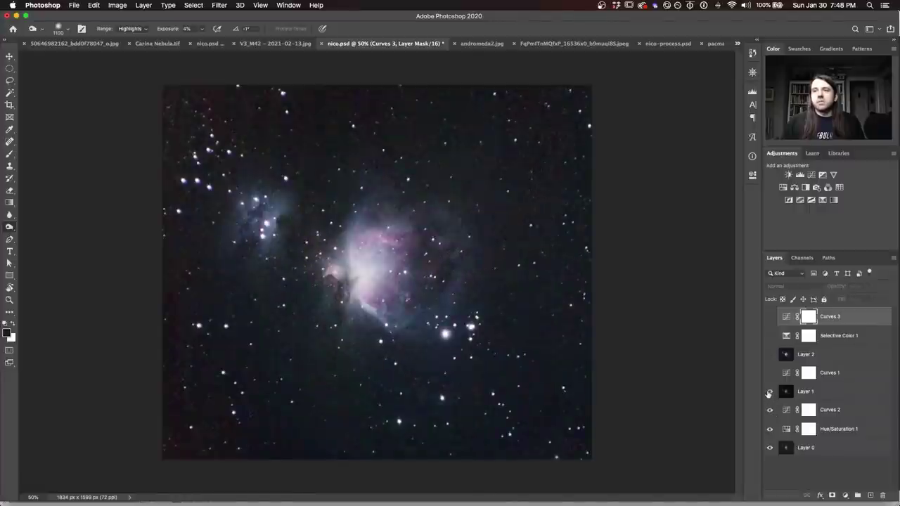
{"action": "left_click", "coordinate": [770, 373]}
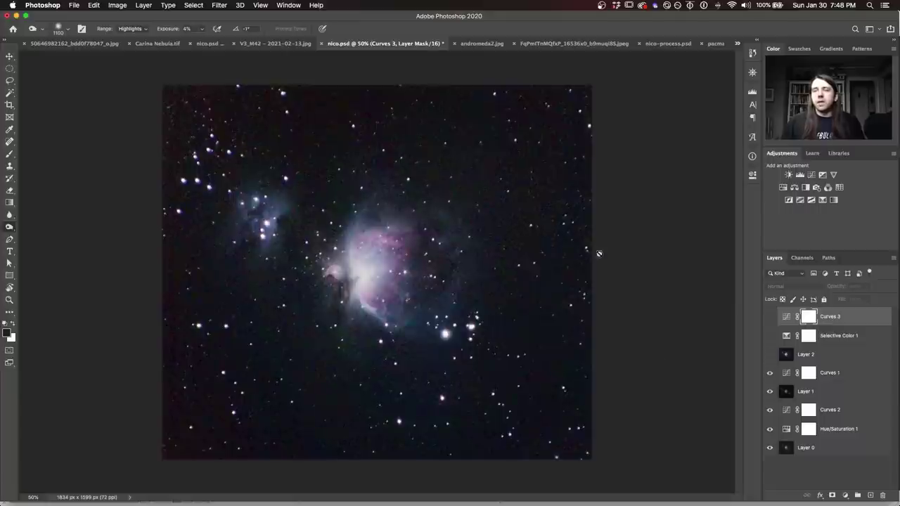
{"action": "left_click", "coordinate": [769, 355]}
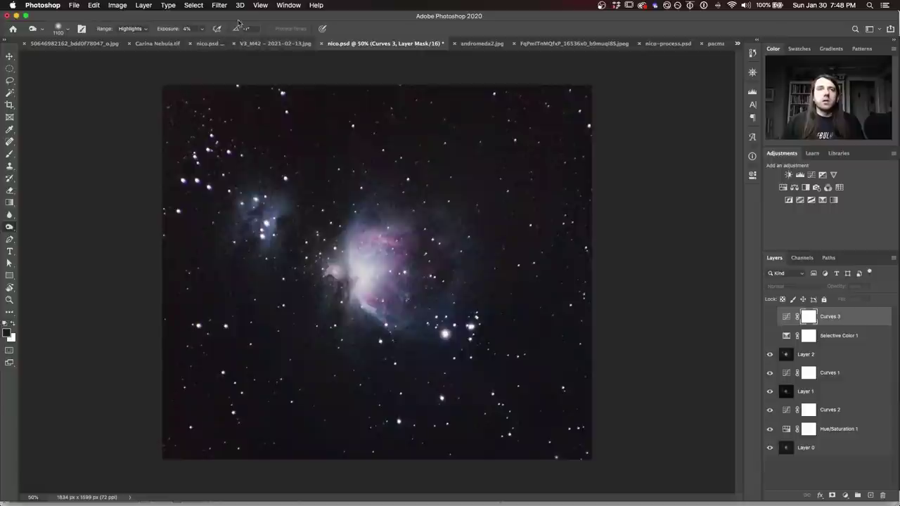
Apply the Camera Raw Filter to Layer 2 with Noise Reduction 39, Sharpening 11 and Color Noise Reduction 19
{"action": "left_click", "coordinate": [218, 6]}
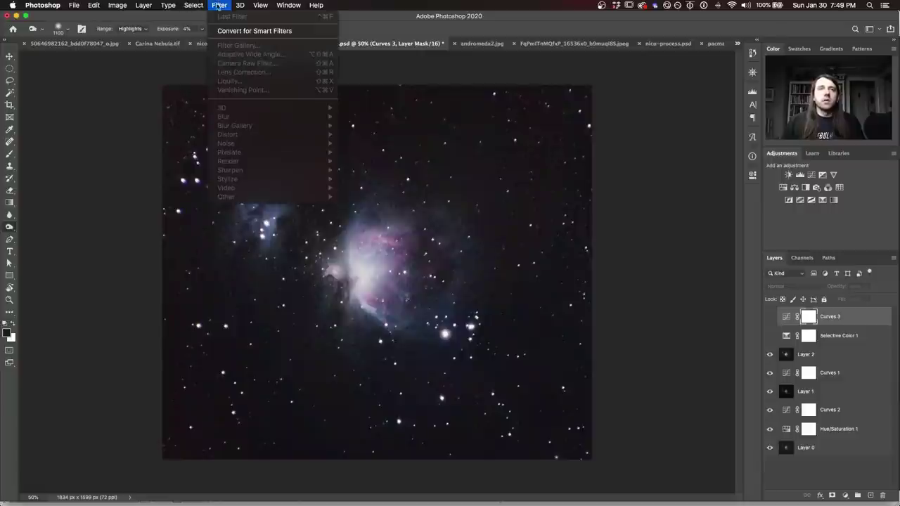
{"action": "left_click", "coordinate": [219, 6]}
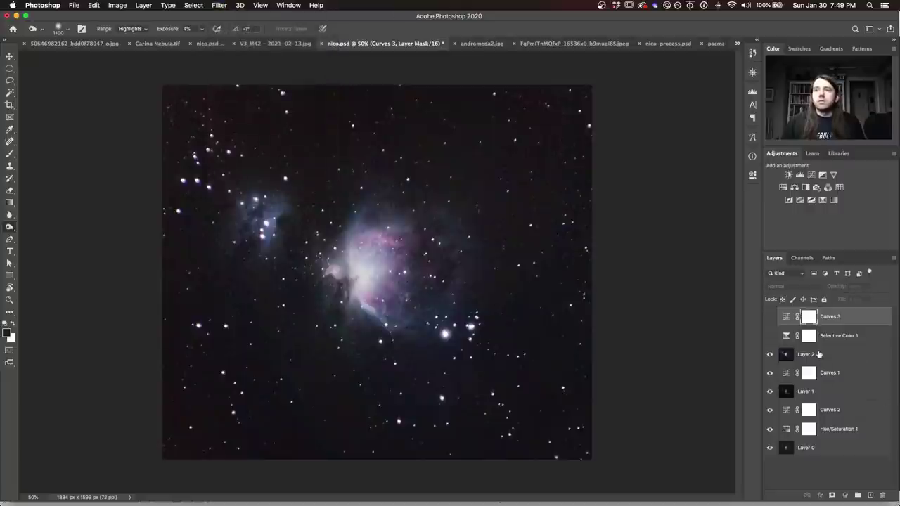
{"action": "left_click", "coordinate": [819, 354]}
{"action": "left_click", "coordinate": [219, 6]}
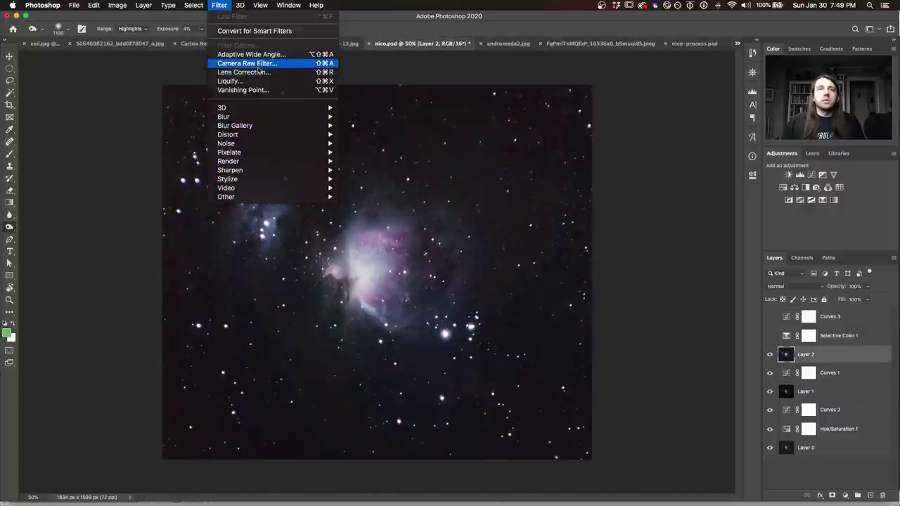
{"action": "left_click", "coordinate": [259, 64]}
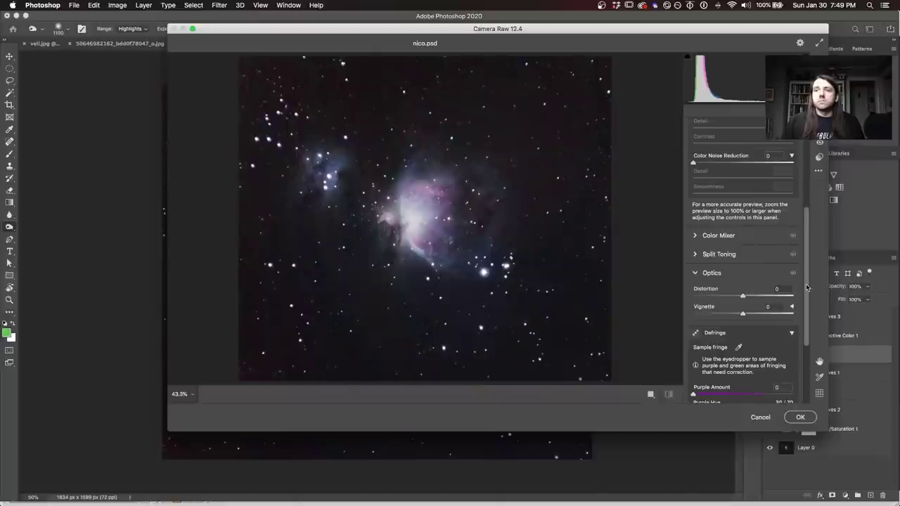
{"action": "scroll", "coordinate": [807, 286], "scroll_direction": "up", "scroll_amount": 5}
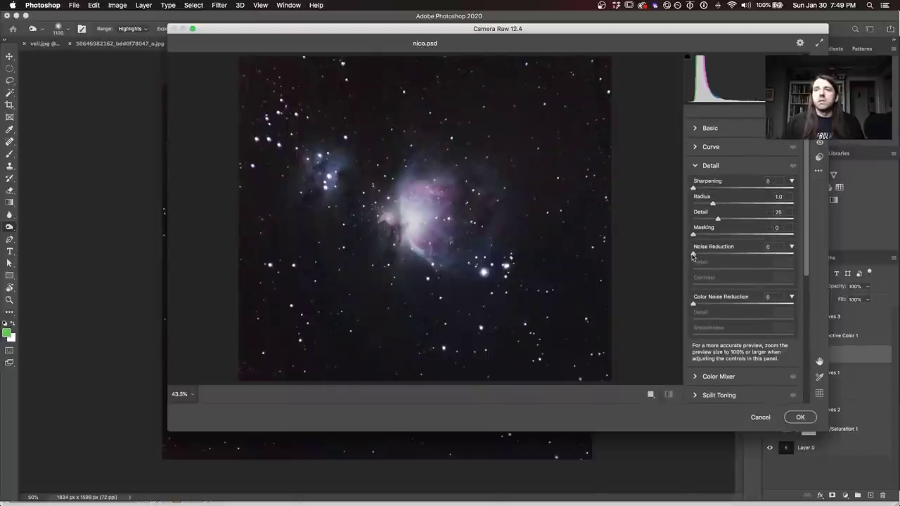
{"action": "left_click_drag", "start_coordinate": [693, 255], "coordinate": [732, 255]}
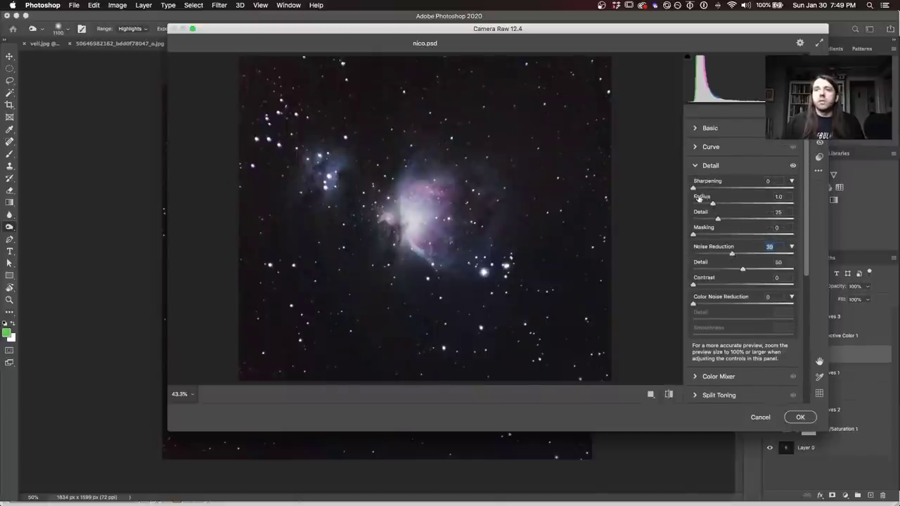
{"action": "left_click_drag", "start_coordinate": [694, 188], "coordinate": [700, 189]}
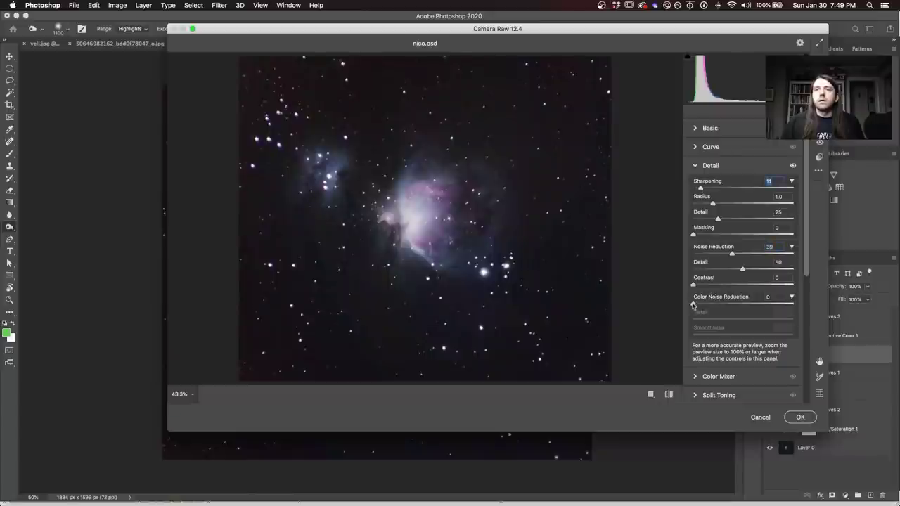
{"action": "left_click_drag", "start_coordinate": [693, 304], "coordinate": [712, 304]}
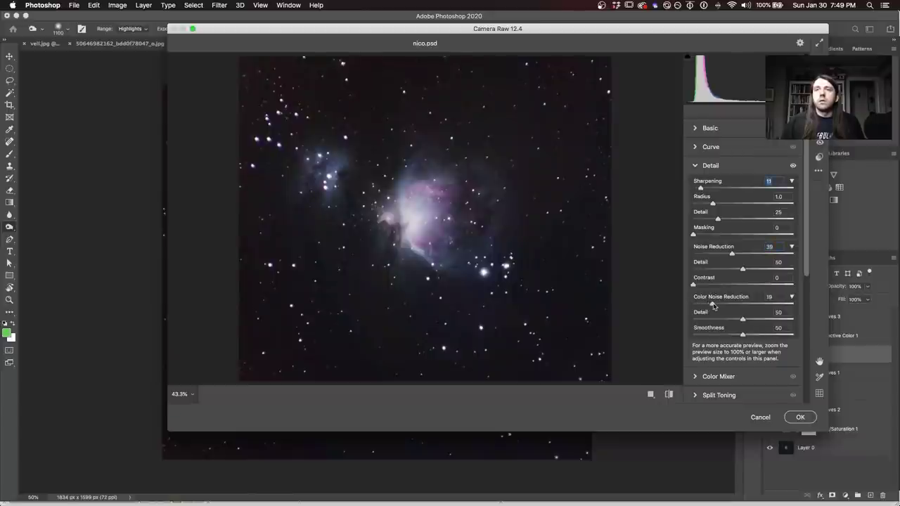
{"action": "left_click", "coordinate": [799, 417]}
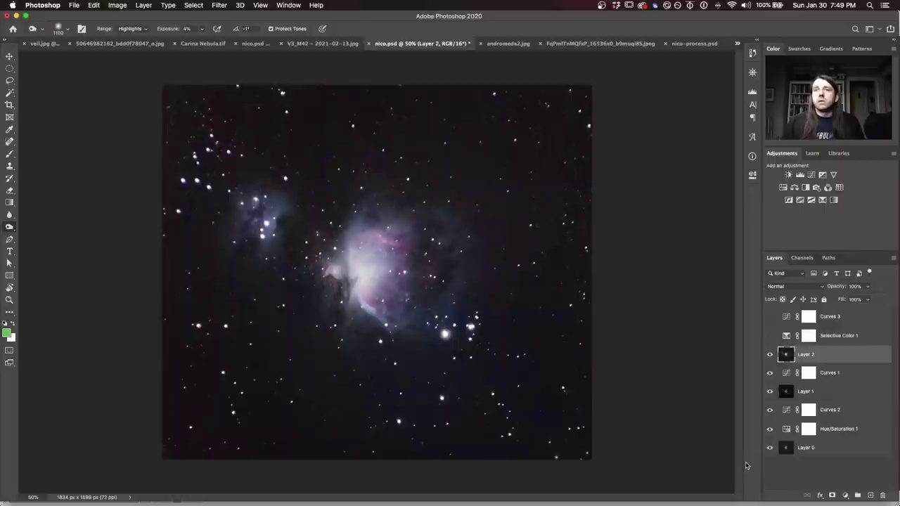
Reveal Selective Color 1 and Curves 3 in the Orion nico.psd, and compare the full edit with V3_M42 – 2021-02-13.jpg
{"action": "left_click", "coordinate": [770, 336]}
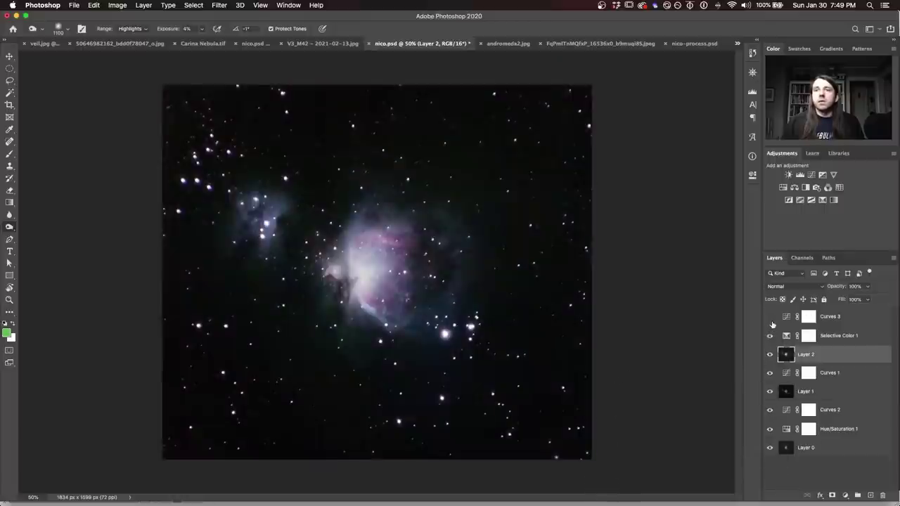
{"action": "left_click", "coordinate": [771, 317]}
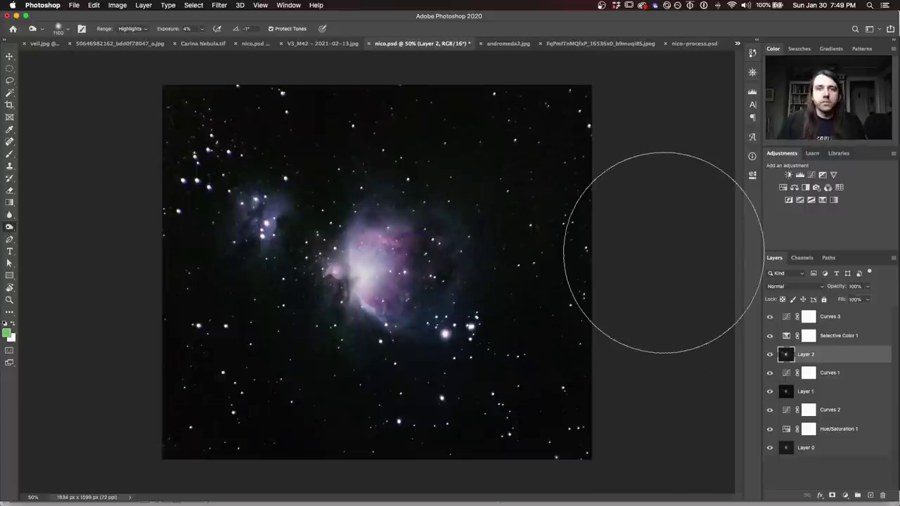
{"action": "left_click", "coordinate": [330, 44]}
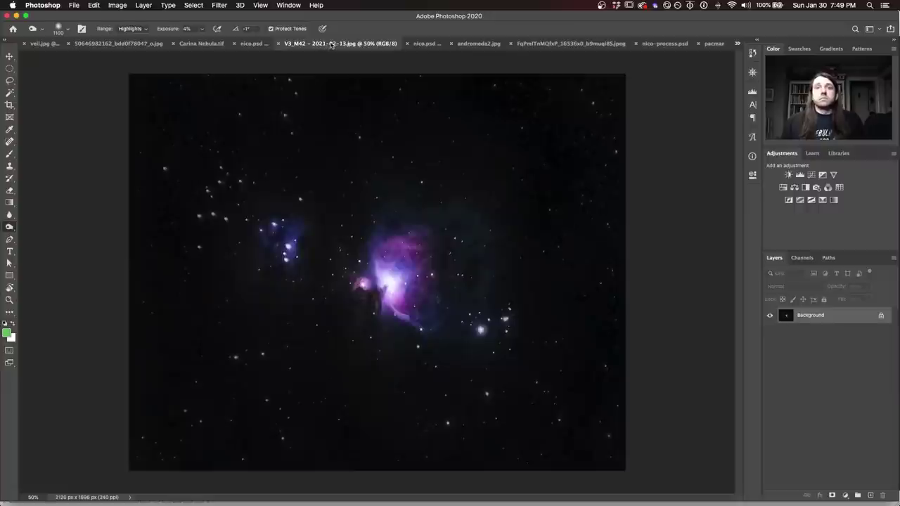
{"action": "left_click", "coordinate": [420, 43]}
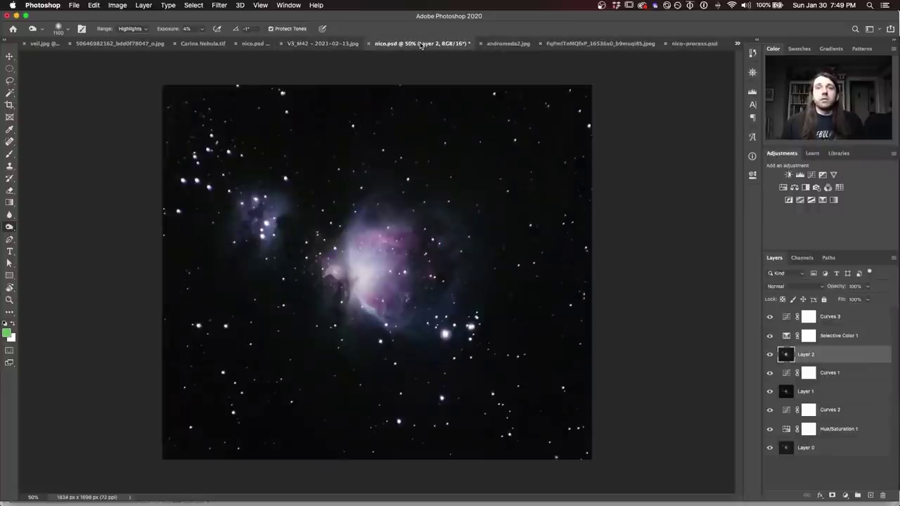
{"action": "left_click", "coordinate": [339, 43]}
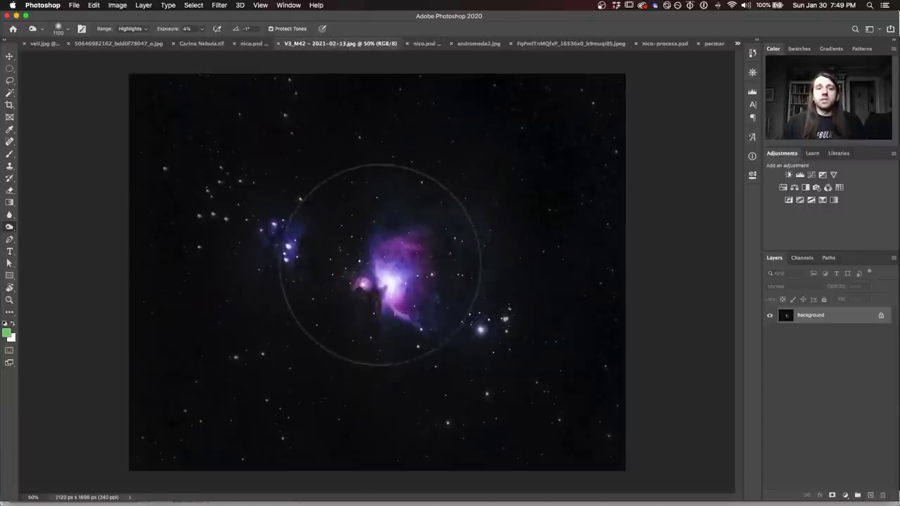
{"action": "left_click", "coordinate": [426, 44]}
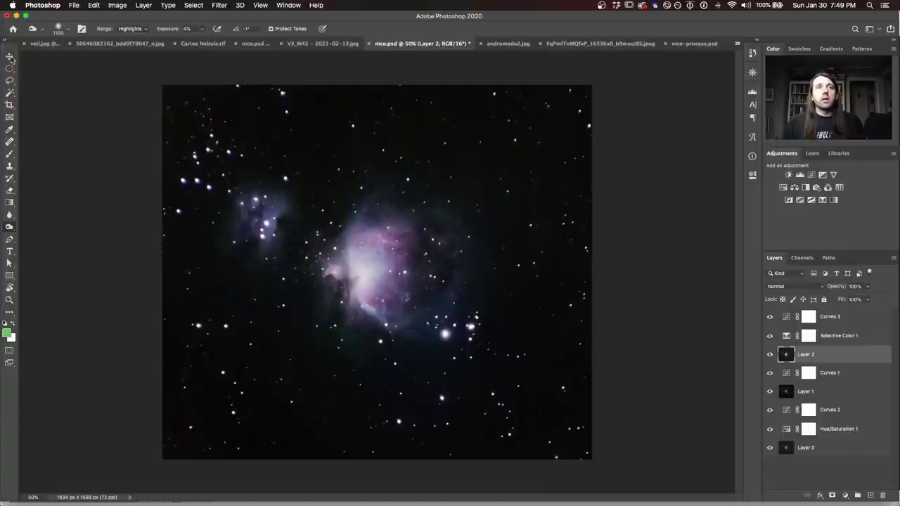
Activate the Move tool, and view andromeda2.jpg, the original red nebula JPEG beside it and nico-process.psd in turn
{"action": "left_click", "coordinate": [9, 57]}
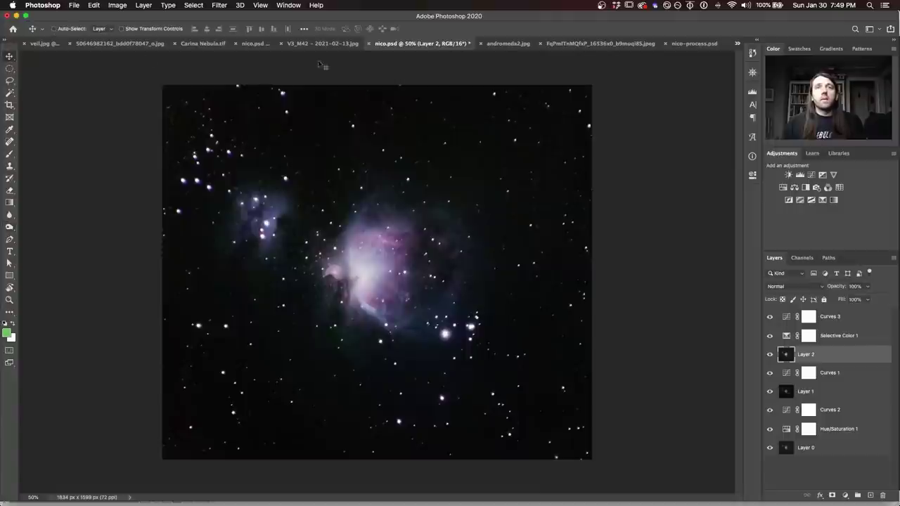
{"action": "left_click", "coordinate": [505, 43]}
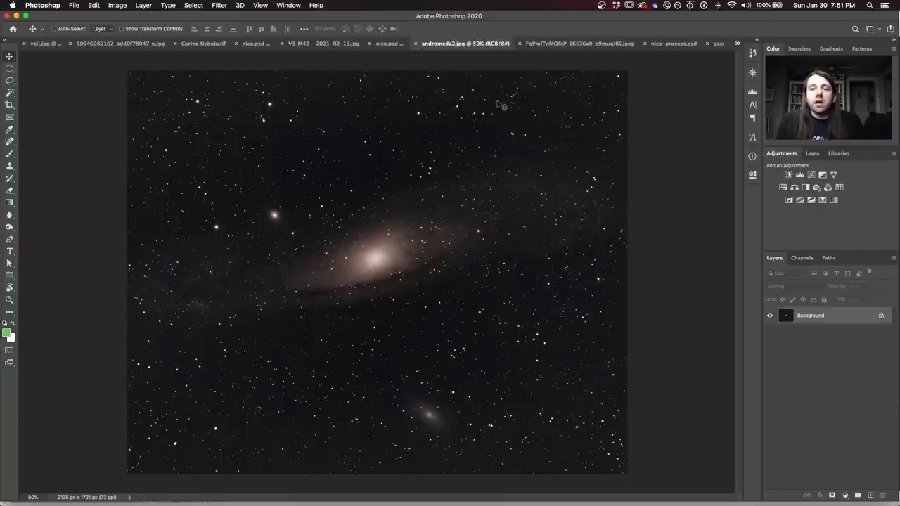
{"action": "left_click", "coordinate": [549, 43]}
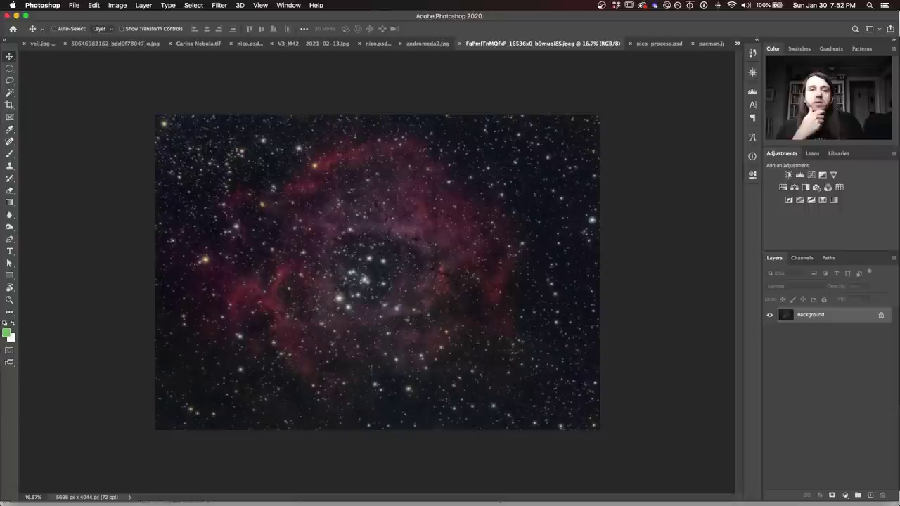
{"action": "left_click", "coordinate": [654, 44]}
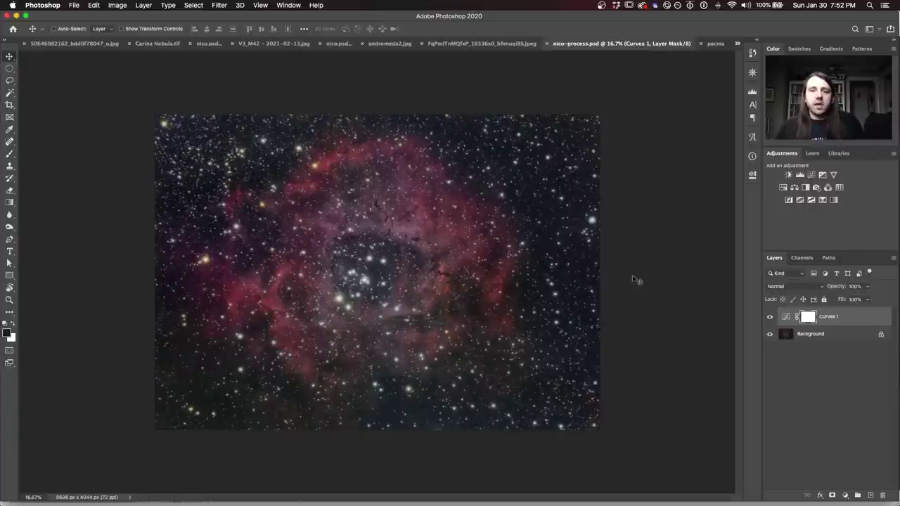
Open the Curves 1 adjustment of nico-process.psd and examine the shadow end of its Blue channel curve
{"action": "double_click", "coordinate": [787, 315]}
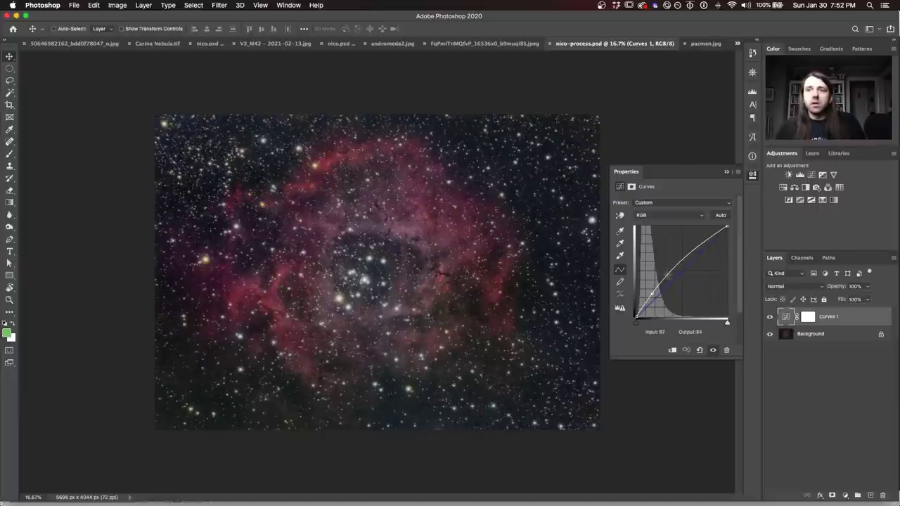
{"action": "left_click", "coordinate": [641, 217]}
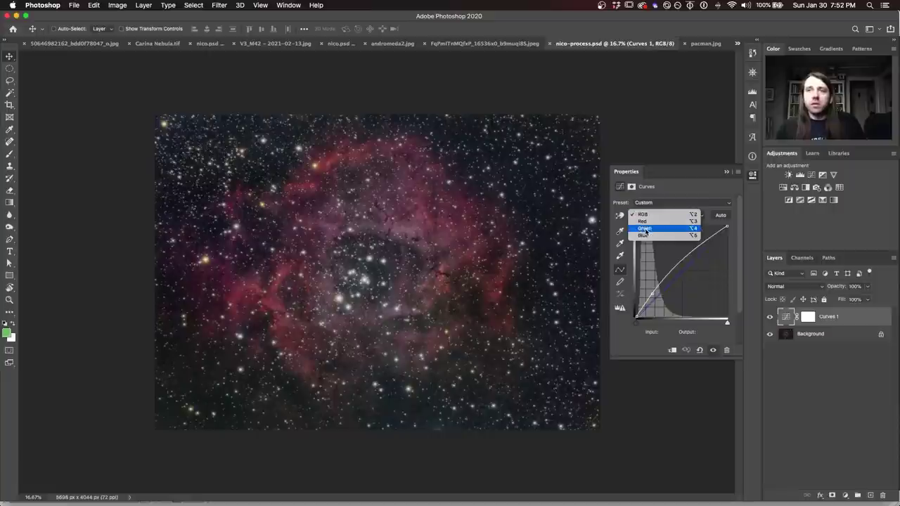
{"action": "left_click", "coordinate": [643, 235]}
{"action": "left_click_drag", "start_coordinate": [636, 317], "coordinate": [639, 315]}
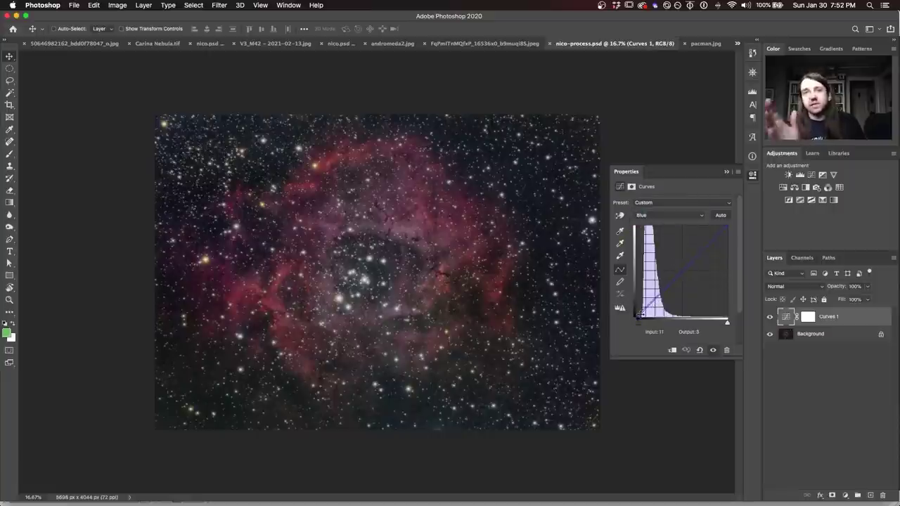
Alternate between the original red nebula JPEG and nico-process.psd to compare their brightness and colour
{"action": "left_click", "coordinate": [493, 44]}
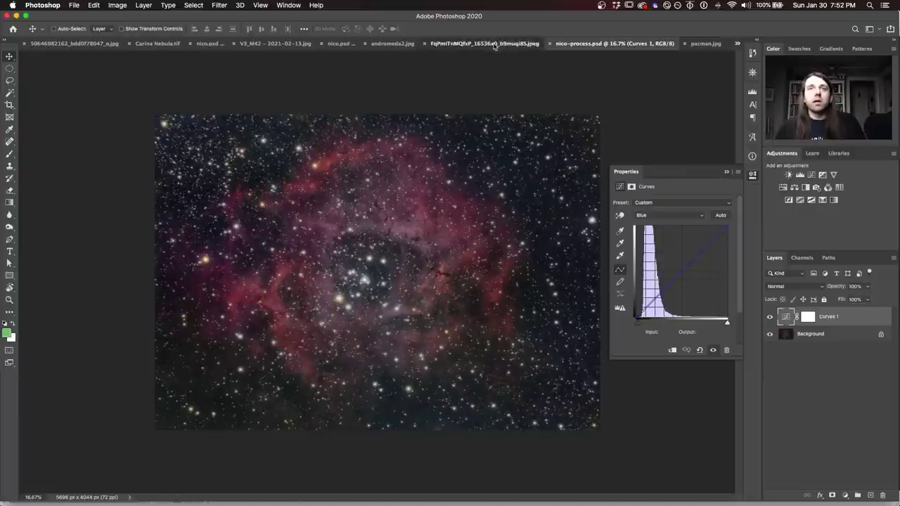
{"action": "left_click", "coordinate": [653, 44]}
{"action": "left_click", "coordinate": [492, 45]}
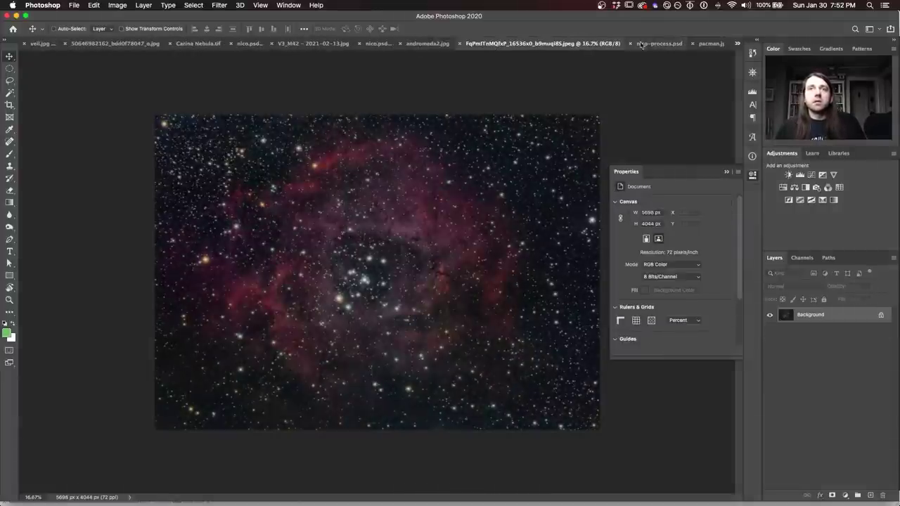
{"action": "left_click", "coordinate": [661, 44]}
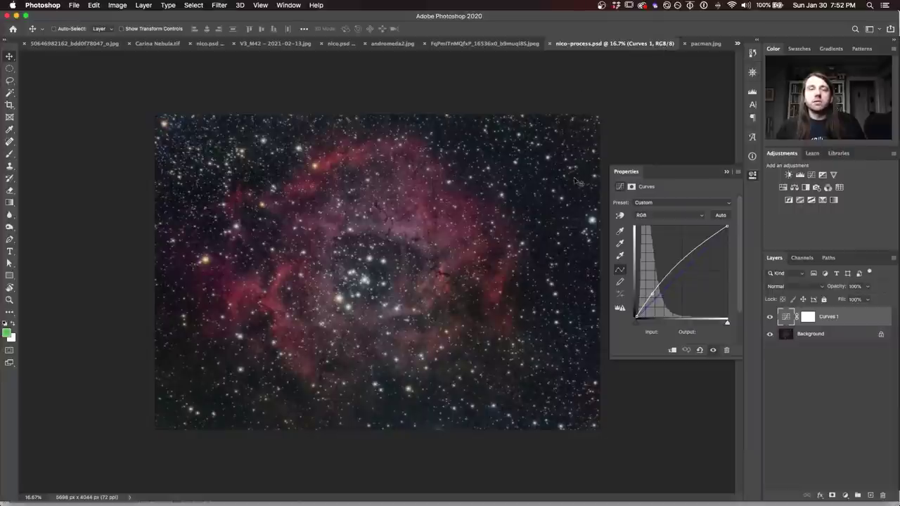
Add a Hue/Saturation adjustment layer to pacman.jpg and lower its saturation slightly
{"action": "left_click", "coordinate": [752, 175]}
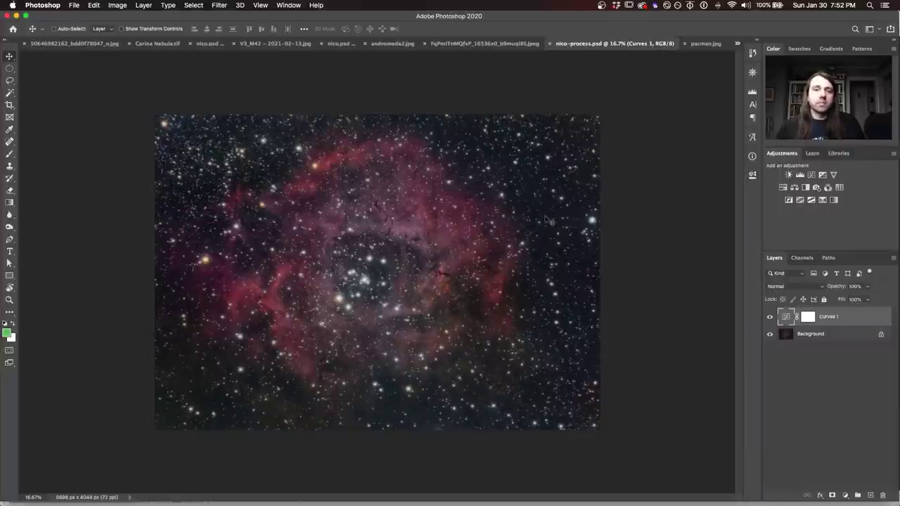
{"action": "left_click", "coordinate": [705, 44]}
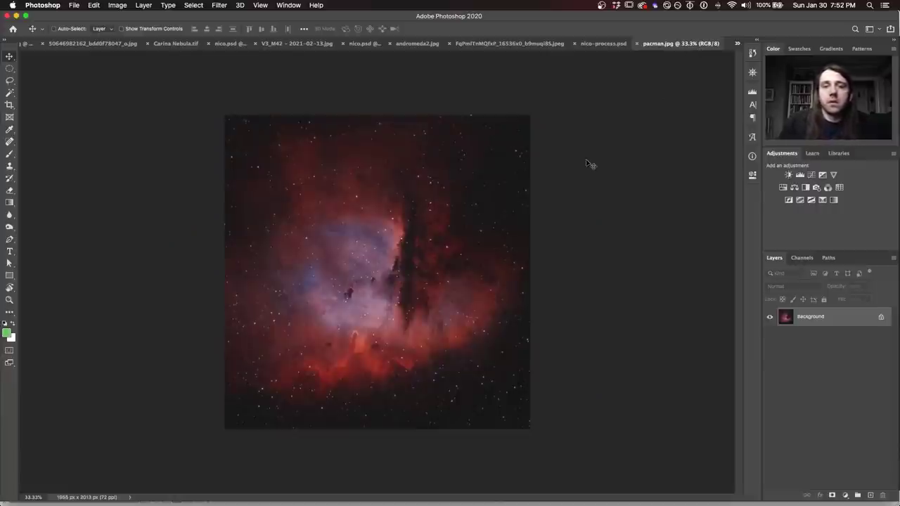
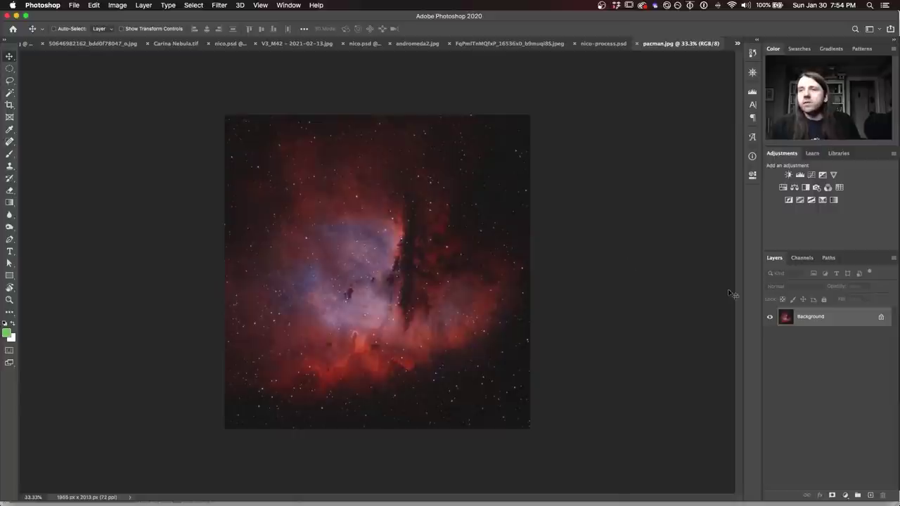
{"action": "left_click", "coordinate": [783, 188]}
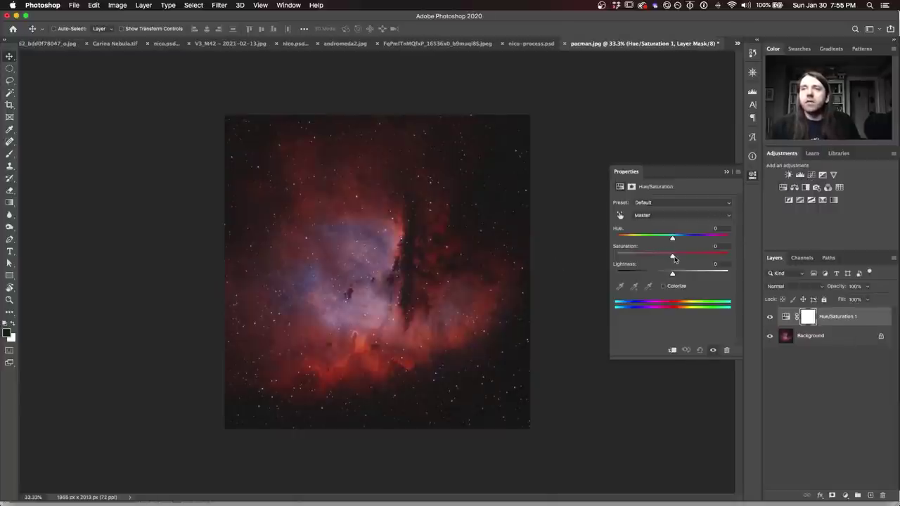
{"action": "left_click_drag", "start_coordinate": [672, 257], "coordinate": [666, 258]}
{"action": "left_click", "coordinate": [751, 175]}
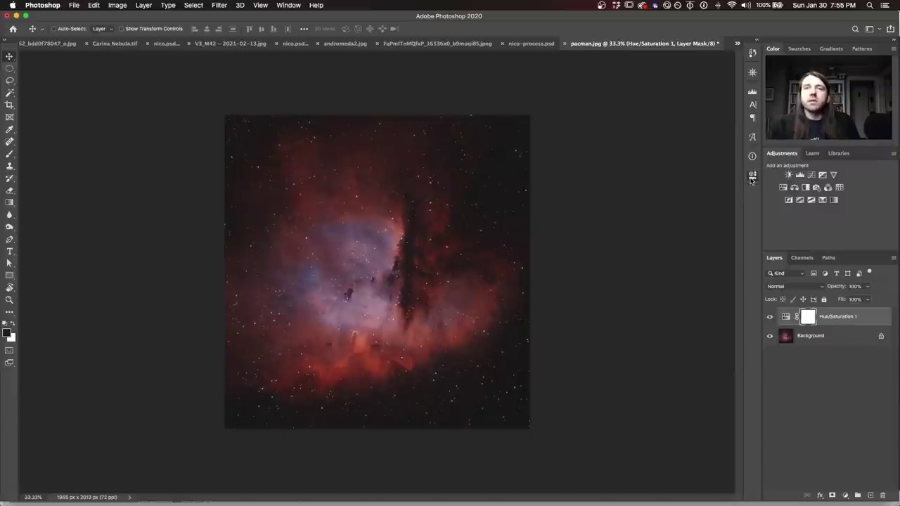
Toggle the Hue/Saturation 1 layer's visibility to compare the nebula with and without the adjustment
{"action": "left_click", "coordinate": [769, 318]}
{"action": "left_click", "coordinate": [769, 318]}
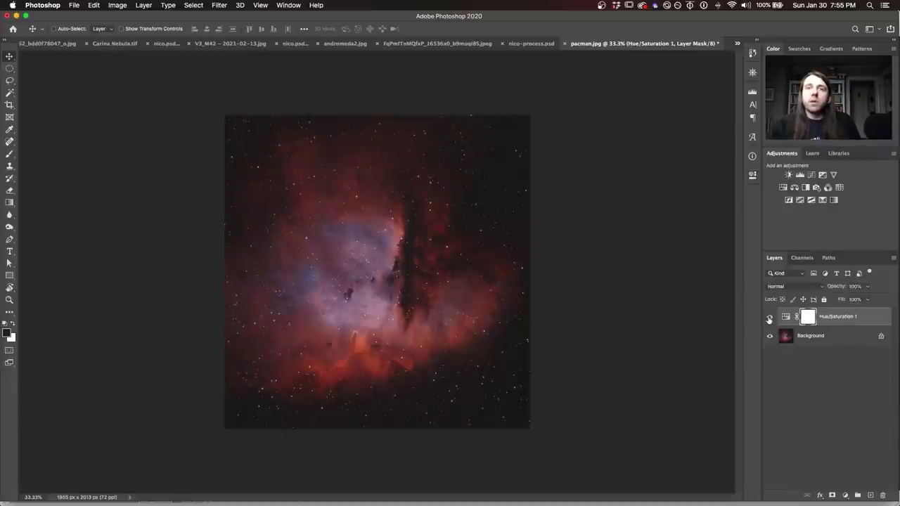
{"action": "left_click", "coordinate": [769, 318]}
{"action": "left_click", "coordinate": [769, 318]}
{"action": "left_click", "coordinate": [769, 318]}
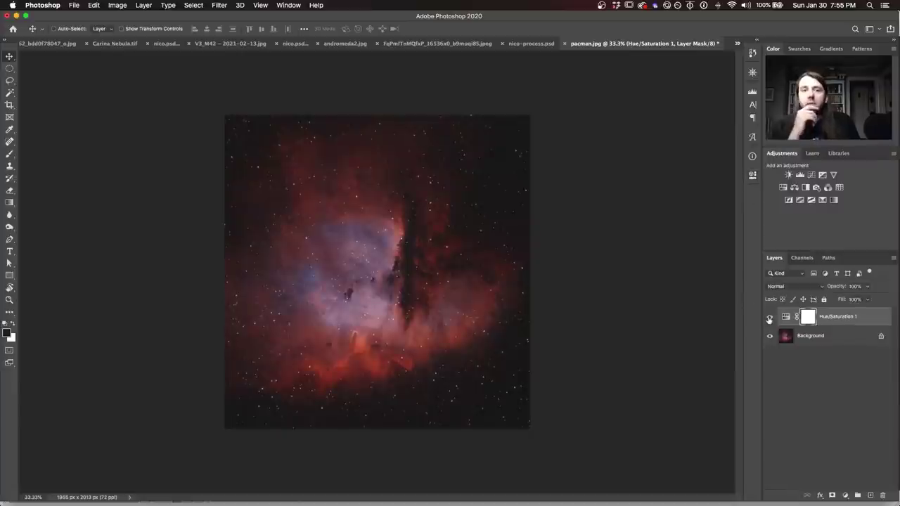
Switch to the TrifidTestCombinedRGBNoFlats image, examine the star field beside the large nebula up close, and return to the full view
{"action": "left_click", "coordinate": [735, 43]}
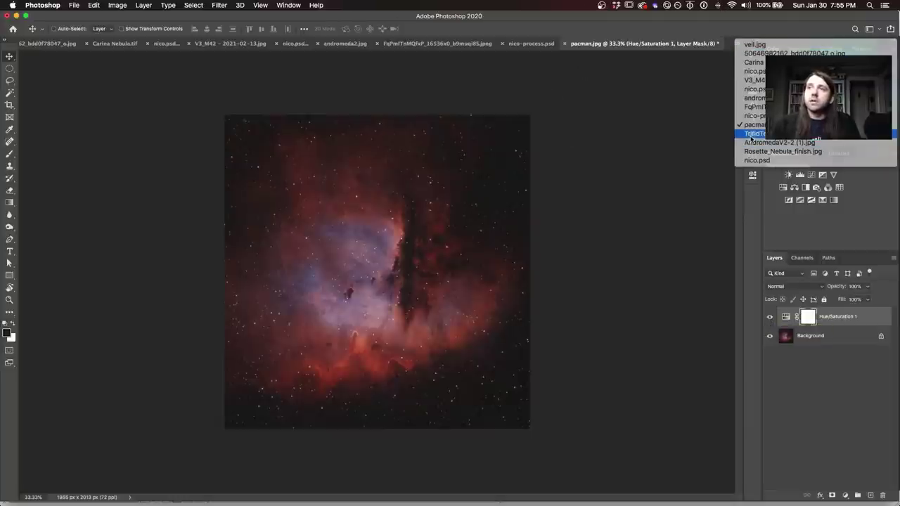
{"action": "left_click", "coordinate": [750, 134]}
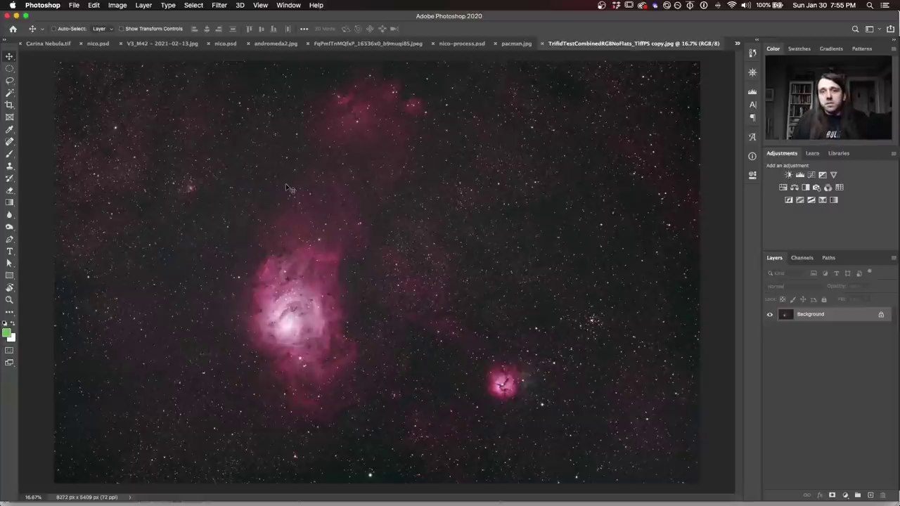
{"action": "key", "text": "super+equal"}
{"action": "key", "text": "super+equal"}
{"action": "key", "text": "super+equal"}
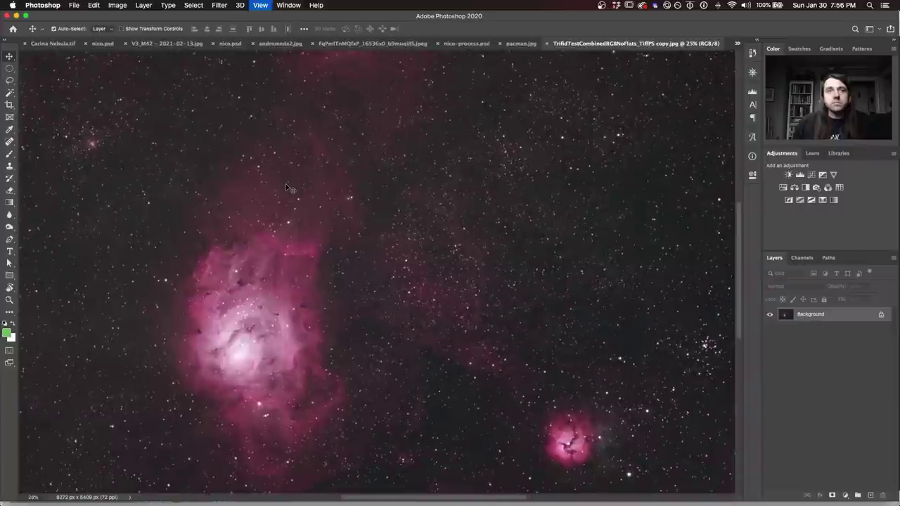
{"action": "key", "text": "super+equal"}
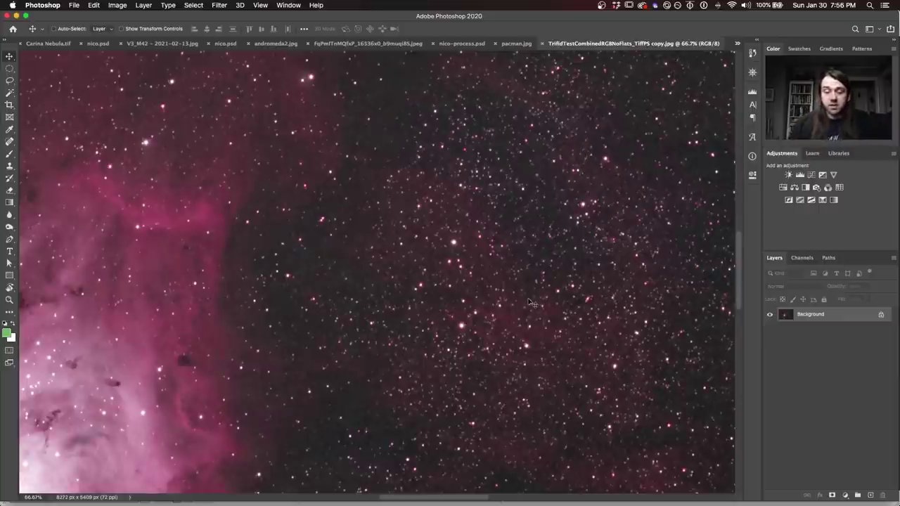
{"action": "key", "text": "super+minus"}
{"action": "key", "text": "super+minus"}
{"action": "key", "text": "super+minus"}
{"action": "key", "text": "super+minus"}
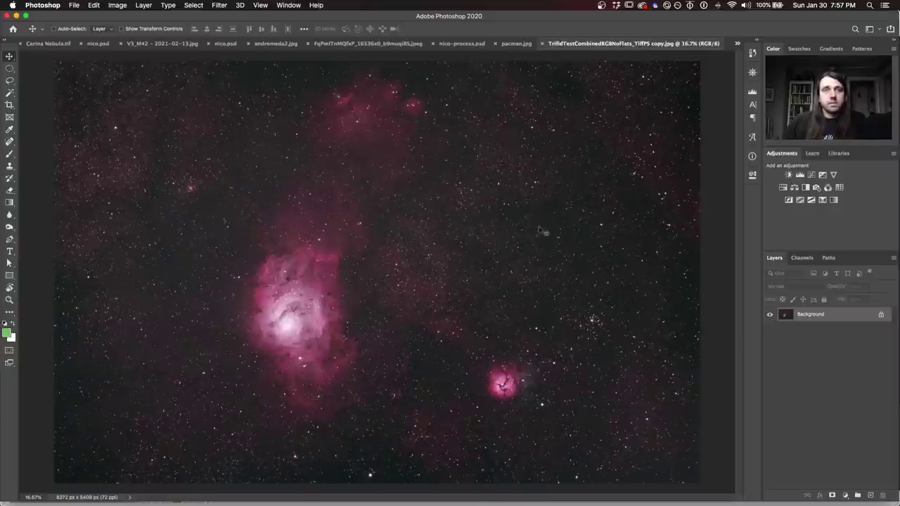
View AndromedaV2-2 (1).jpg and Rosette_Nebula_finish.jpg in turn at full frame
{"action": "left_click", "coordinate": [738, 44]}
{"action": "left_click", "coordinate": [610, 206]}
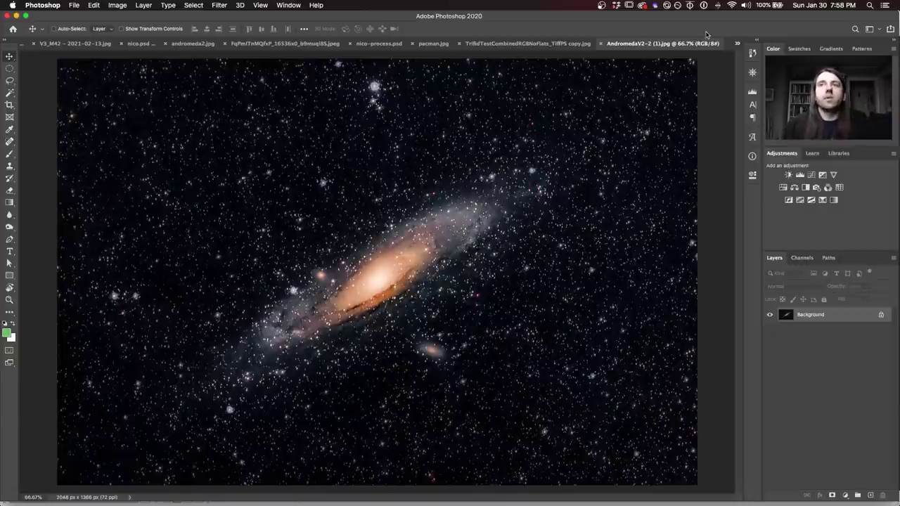
{"action": "left_click", "coordinate": [737, 43]}
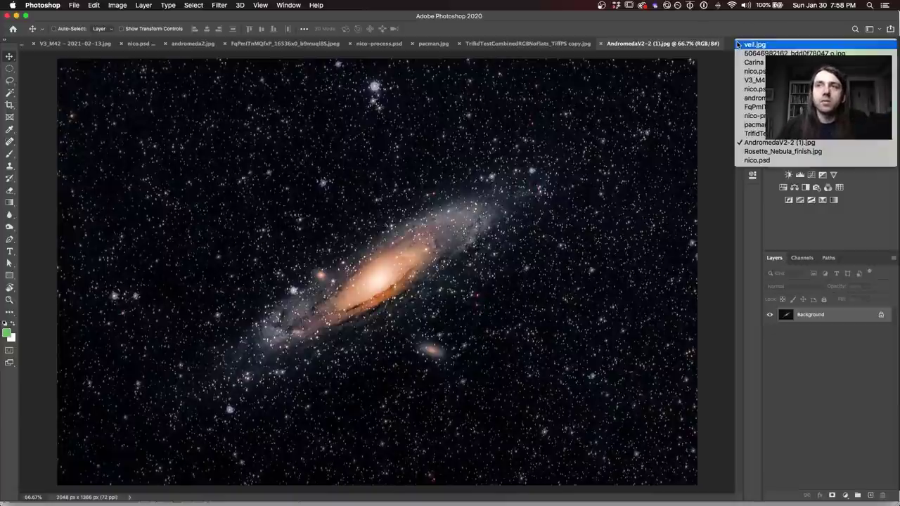
{"action": "left_click", "coordinate": [773, 151]}
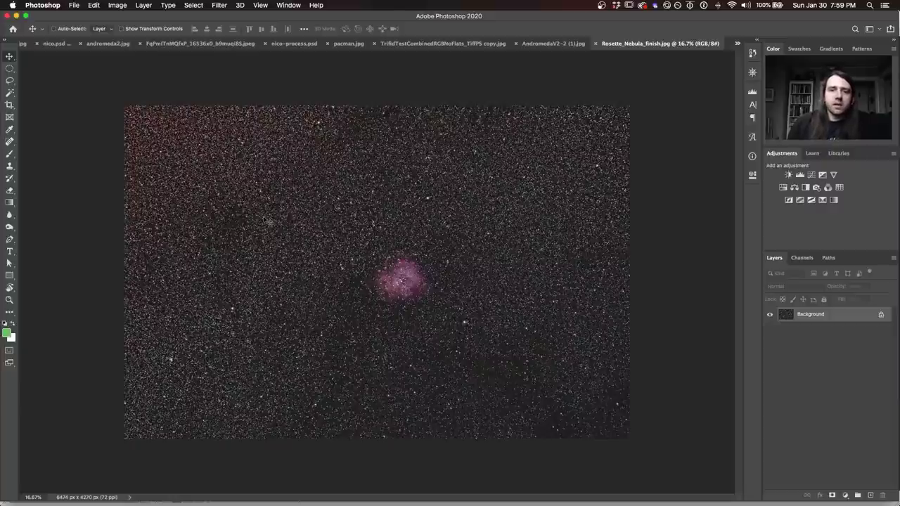
Switch to the layered nico.psd, show Layer 1 on its own, and restore the other layers
{"action": "left_click", "coordinate": [737, 46]}
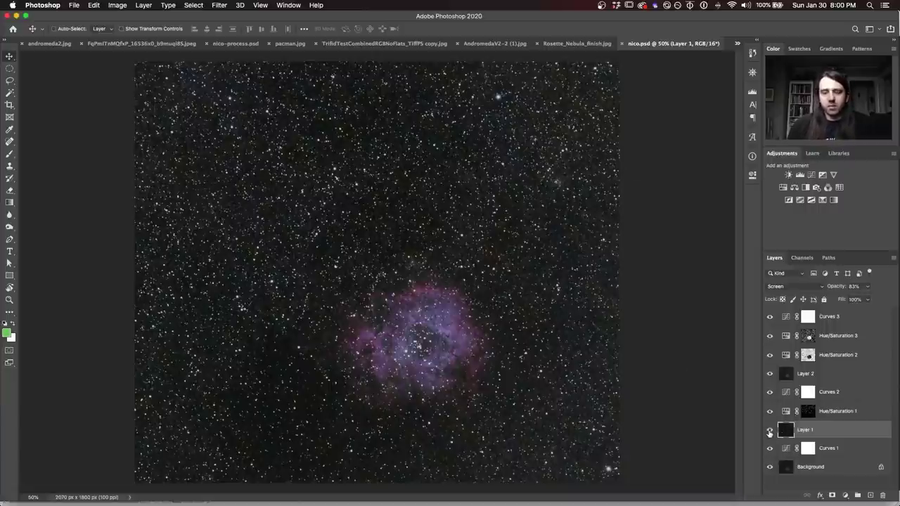
{"action": "left_click", "coordinate": [769, 431], "text": "alt"}
{"action": "left_click", "coordinate": [769, 430], "text": "alt"}
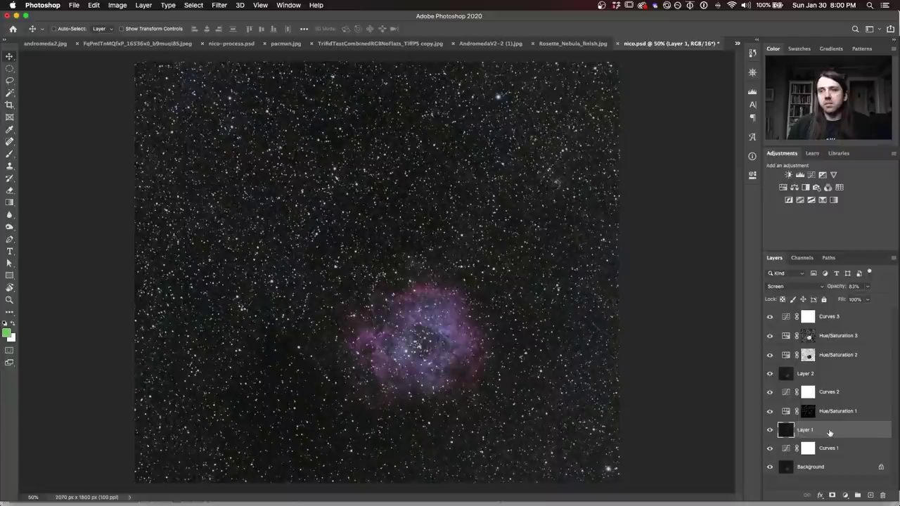
Try a different opacity for Layer 1
{"action": "left_click", "coordinate": [868, 290]}
{"action": "left_click_drag", "start_coordinate": [873, 299], "coordinate": [868, 300]}
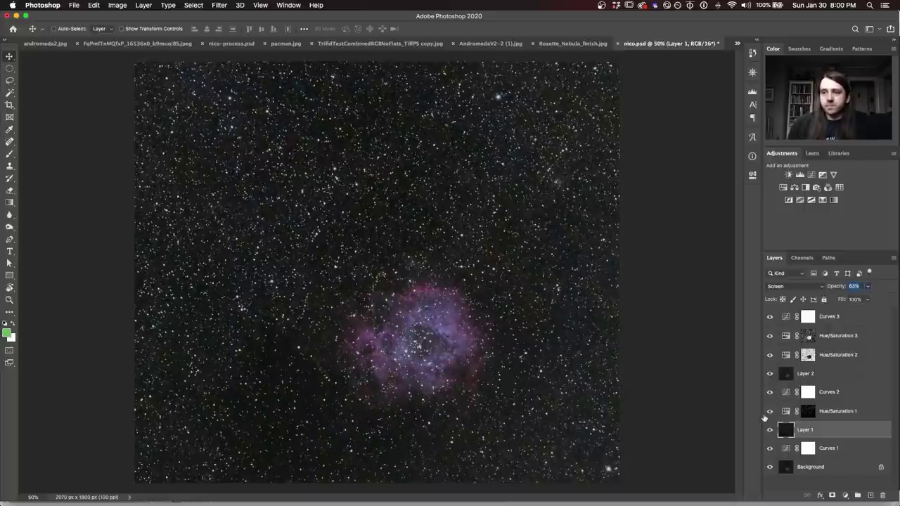
Toggle the Hue/Saturation 2 and Curves 3 layers' visibility to compare their effect, leaving both visible
{"action": "left_click", "coordinate": [770, 356]}
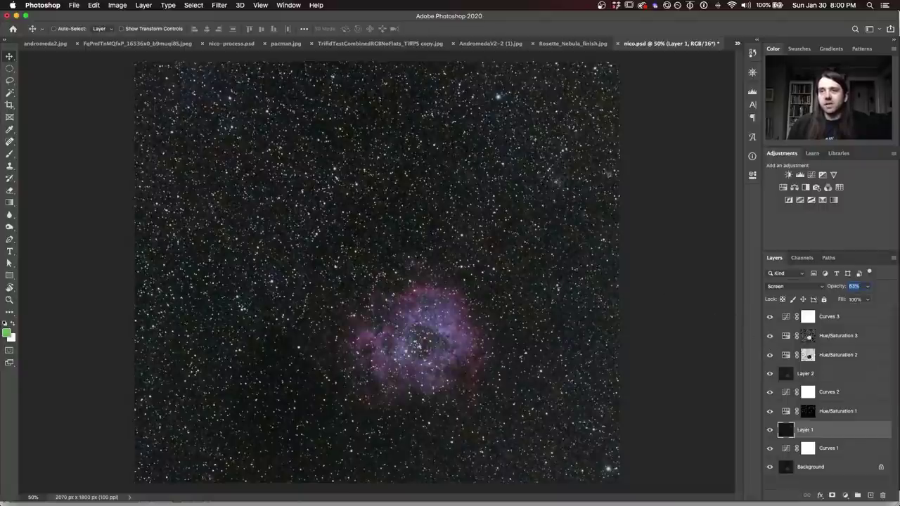
{"action": "left_click", "coordinate": [770, 318]}
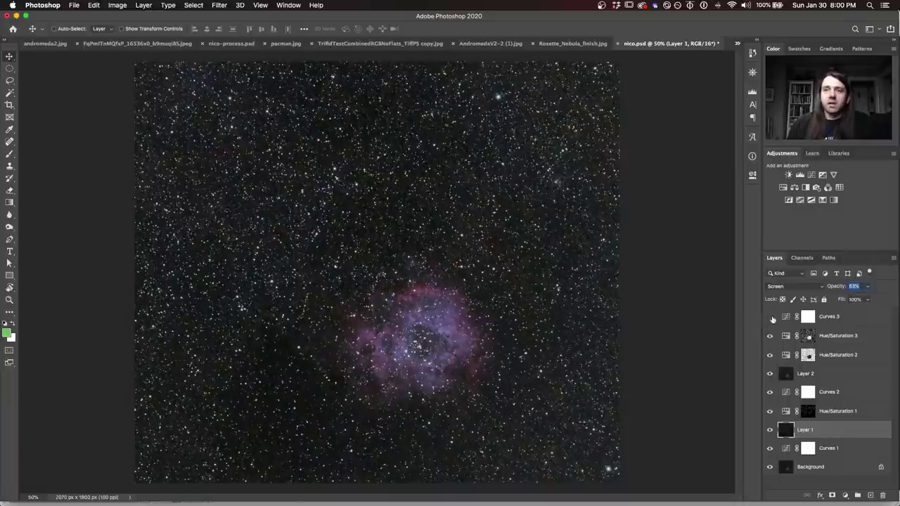
{"action": "left_click", "coordinate": [771, 317]}
{"action": "left_click", "coordinate": [770, 317]}
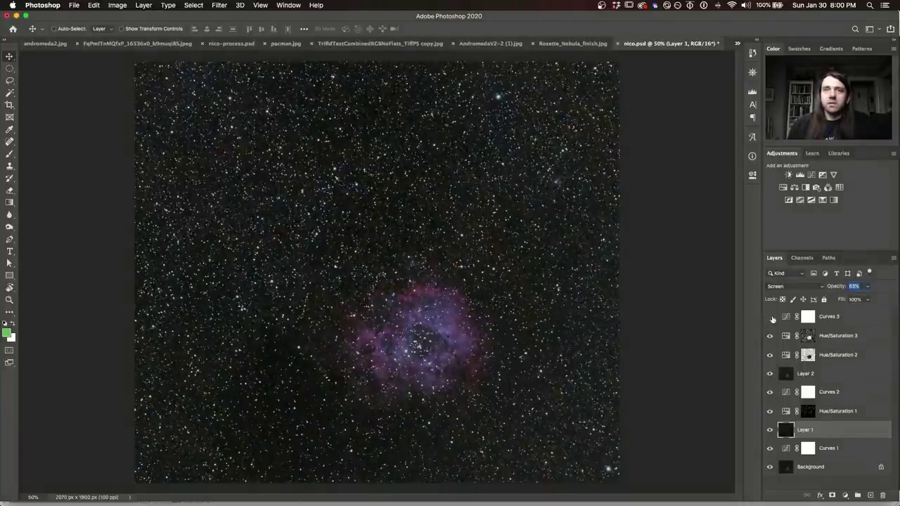
{"action": "left_click", "coordinate": [771, 317]}
{"action": "left_click", "coordinate": [770, 317]}
{"action": "left_click", "coordinate": [771, 317]}
{"action": "left_click", "coordinate": [770, 317]}
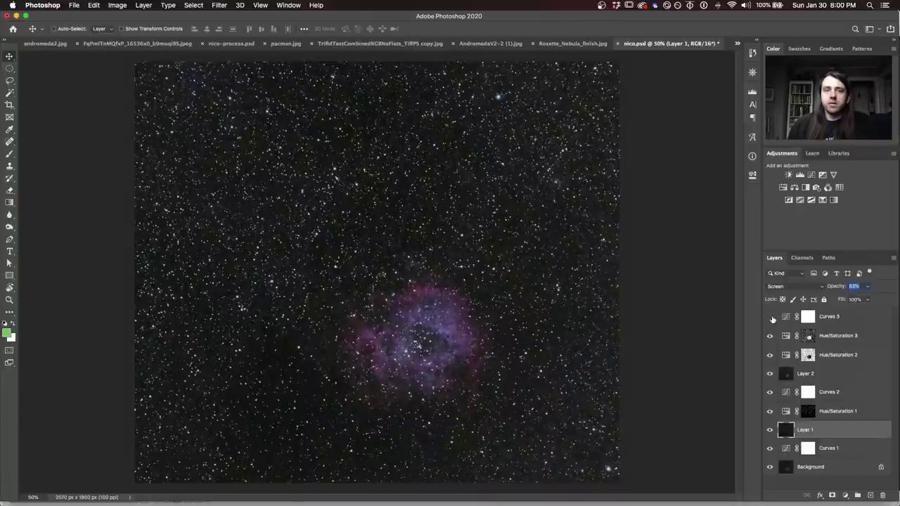
{"action": "left_click", "coordinate": [771, 317]}
{"action": "left_click", "coordinate": [771, 318]}
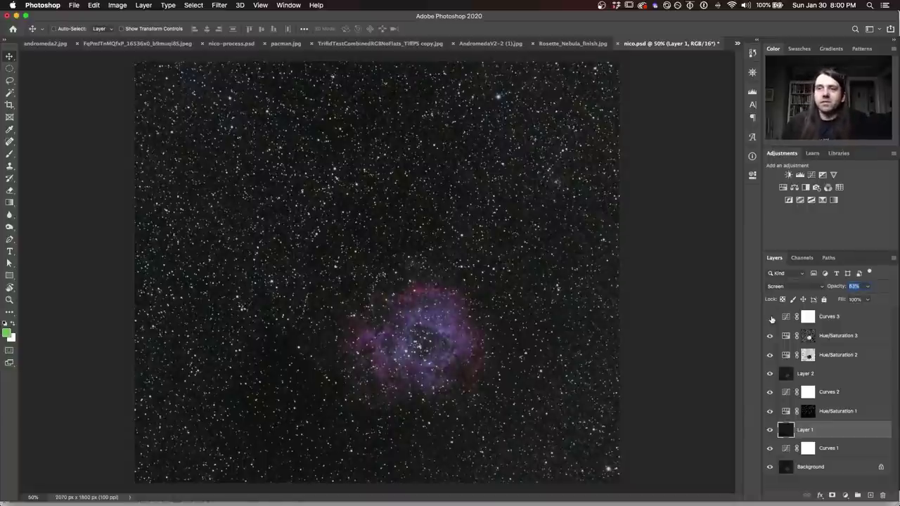
{"action": "left_click", "coordinate": [769, 319]}
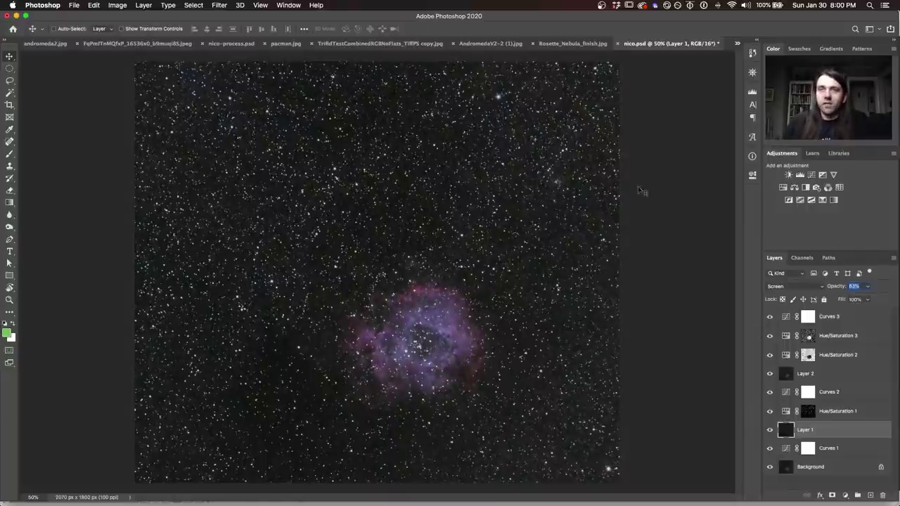
Switch to Rosette_Nebula_finish.jpg and back to nico.psd to compare the two images
{"action": "left_click", "coordinate": [568, 43]}
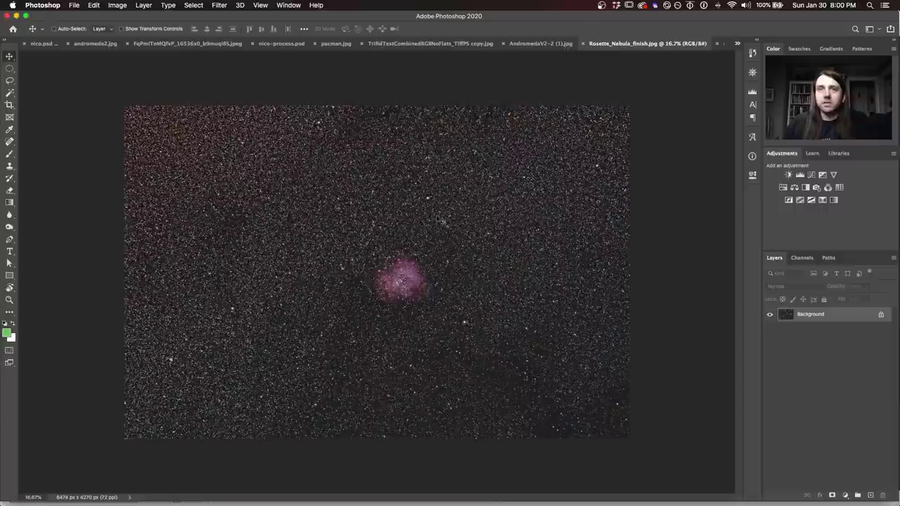
{"action": "left_click", "coordinate": [721, 44]}
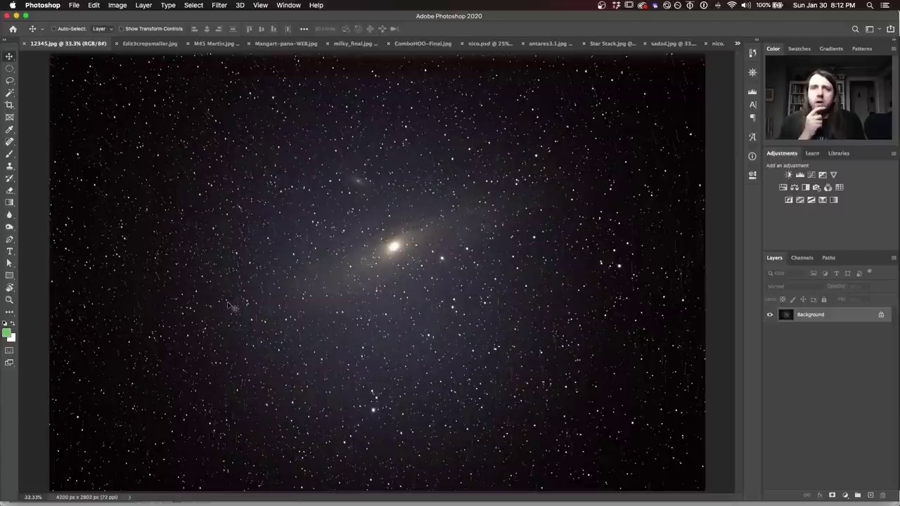
Examine the noise streaks around the galaxy in 12345.jpg at 200%, and fit the whole image in view
{"action": "key", "text": "super"}
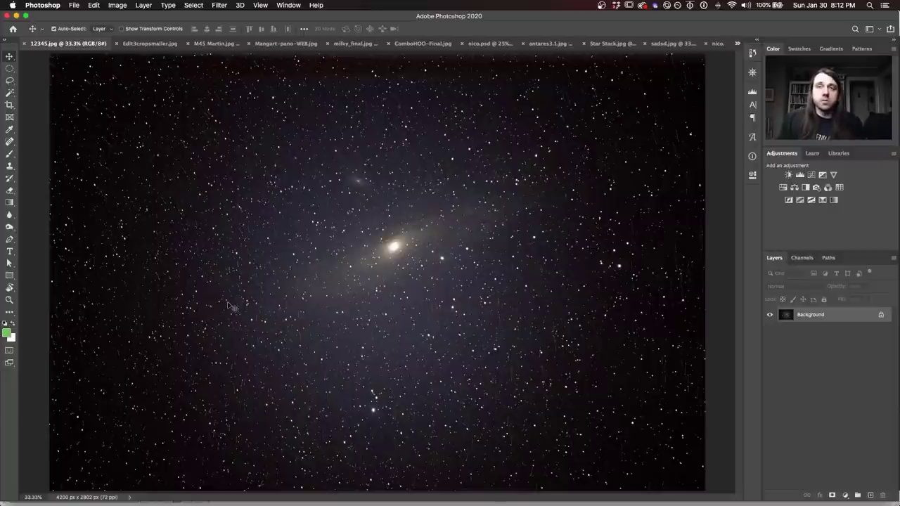
{"action": "key", "text": "super+equal"}
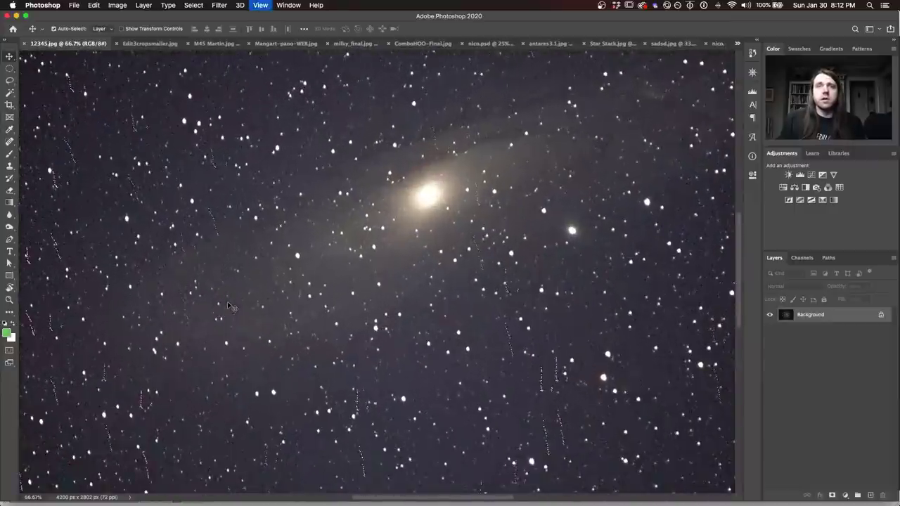
{"action": "key", "text": "super+equal"}
{"action": "key", "text": "super+equal"}
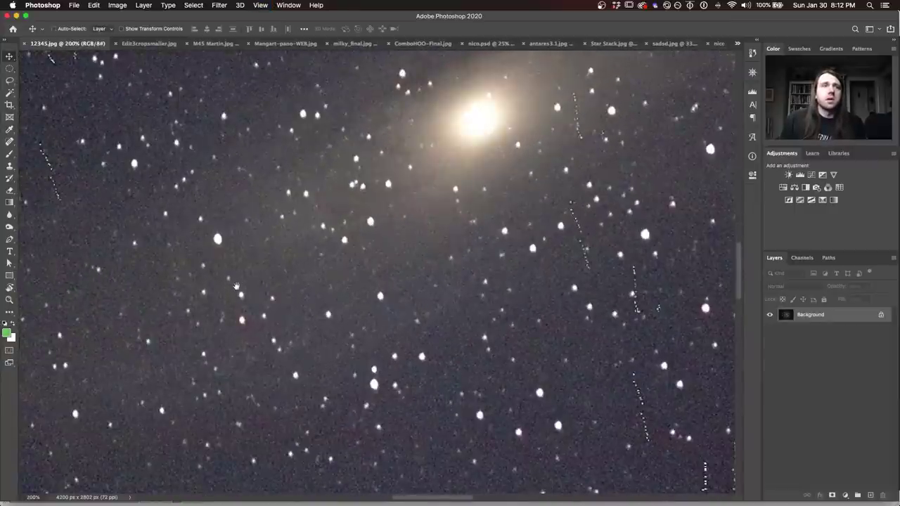
{"action": "left_click_drag", "start_coordinate": [156, 109], "coordinate": [357, 259]}
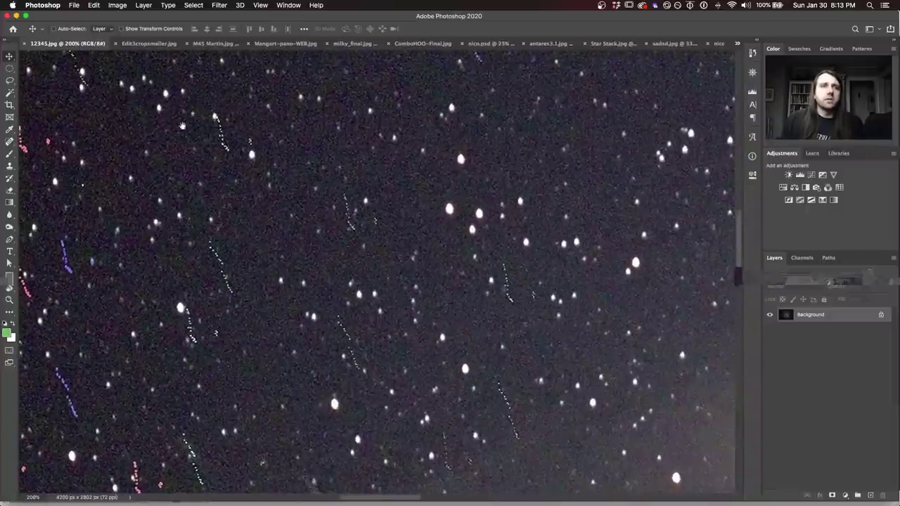
{"action": "left_click_drag", "start_coordinate": [123, 158], "coordinate": [328, 166]}
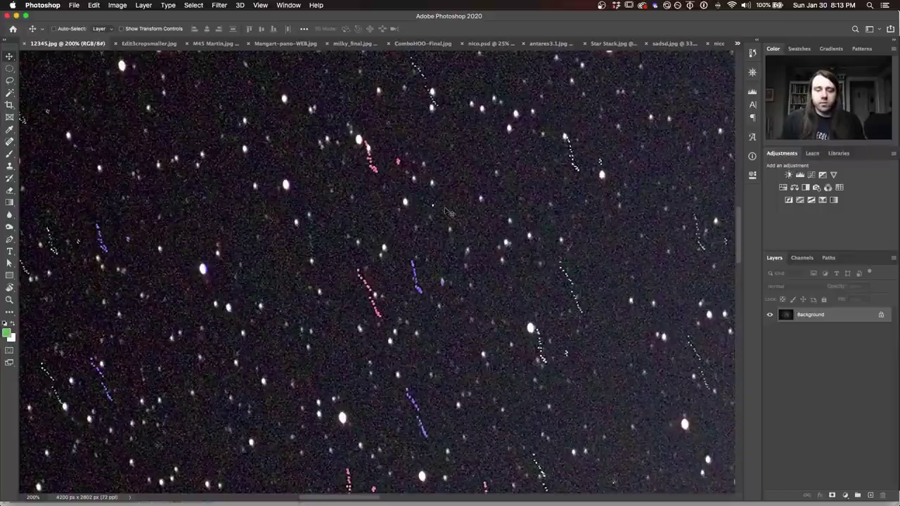
{"action": "key", "text": "super+0"}
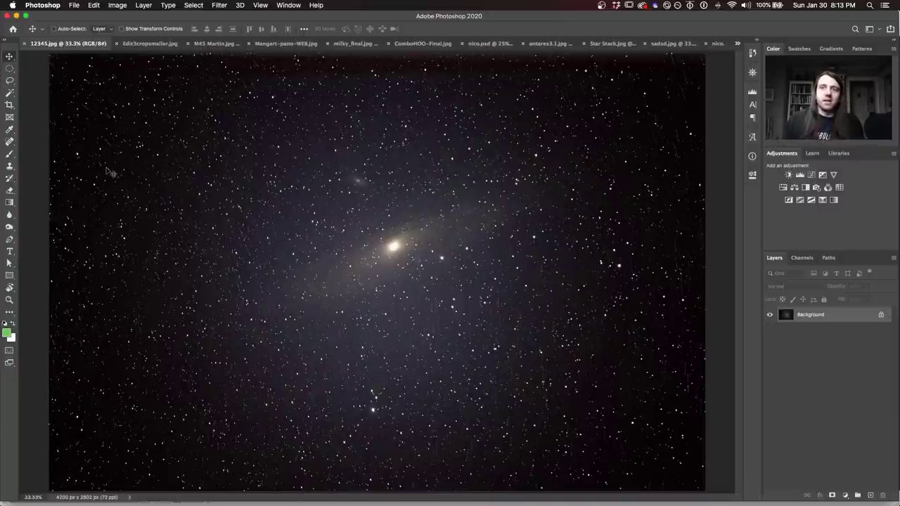
Examine the coloured pixel streaks in the dark upper-left area of 12345.jpg at 200%
{"action": "key", "text": "super+equal"}
{"action": "key", "text": "super+equal"}
{"action": "key", "text": "super+equal"}
{"action": "key", "text": "super+equal"}
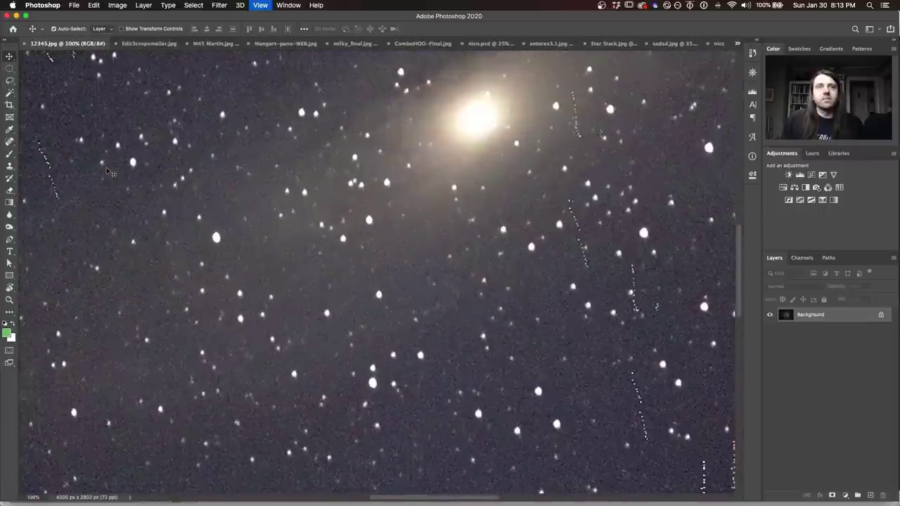
{"action": "left_click_drag", "start_coordinate": [110, 172], "coordinate": [566, 356]}
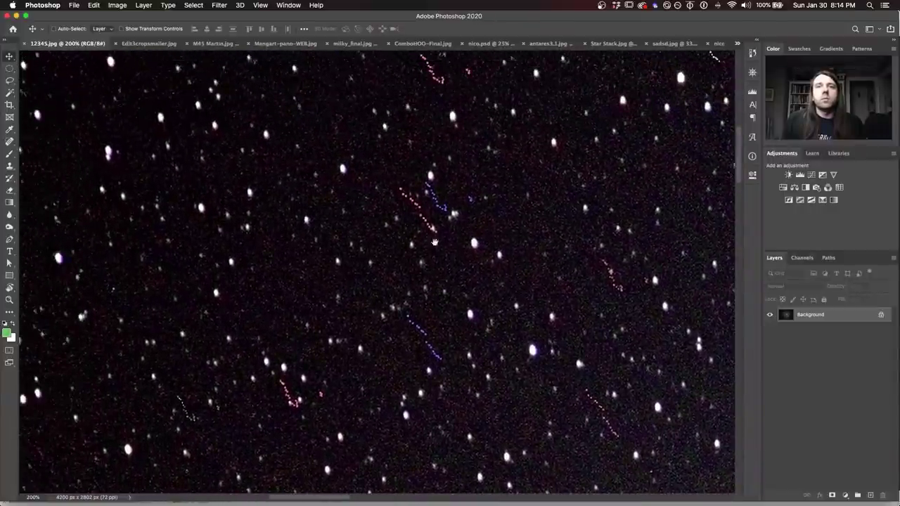
{"action": "left_click_drag", "start_coordinate": [427, 232], "coordinate": [416, 236]}
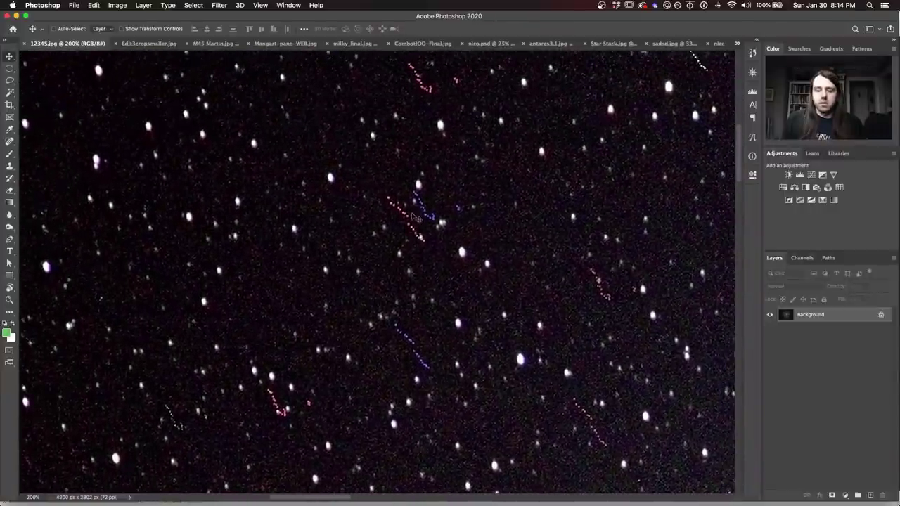
Sample the pink pixel streak's colour with Color Range in 12345.jpg and set the fuzziness to 43
{"action": "key", "text": "super+plus"}
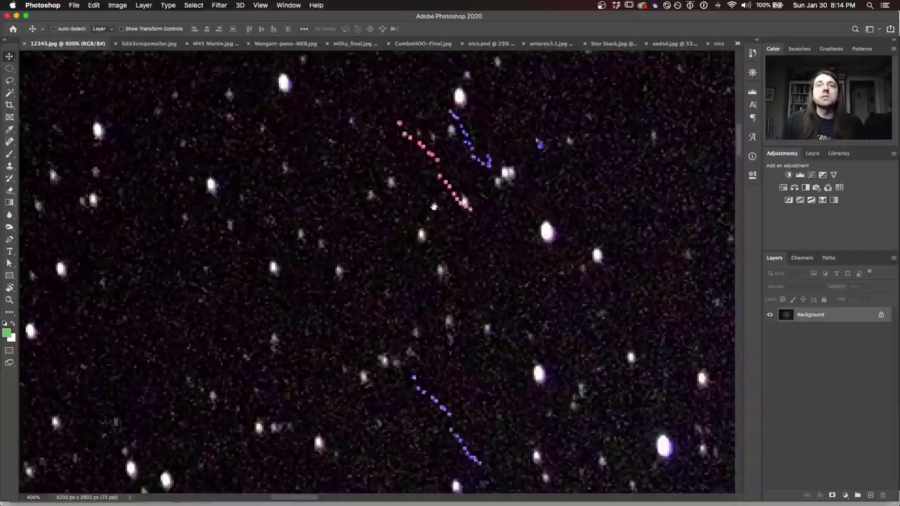
{"action": "left_click_drag", "start_coordinate": [434, 206], "coordinate": [402, 226]}
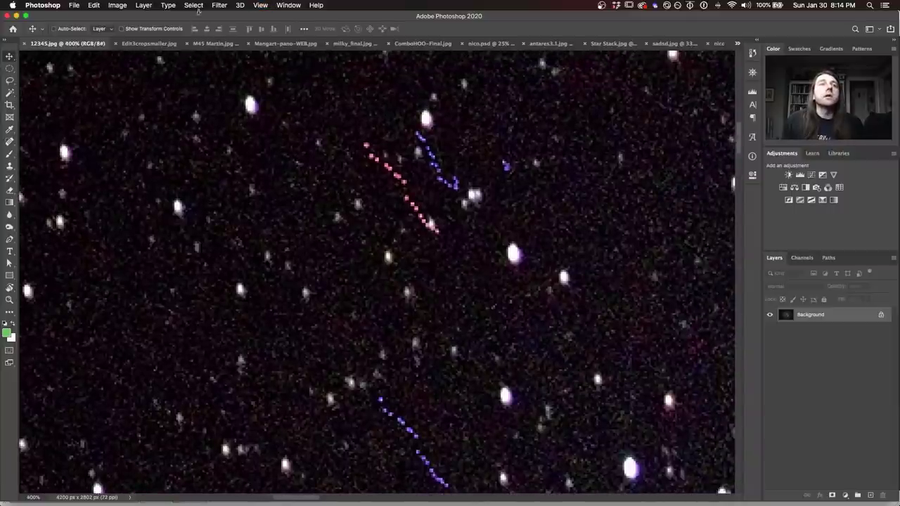
{"action": "left_click", "coordinate": [199, 9]}
{"action": "left_click", "coordinate": [207, 96]}
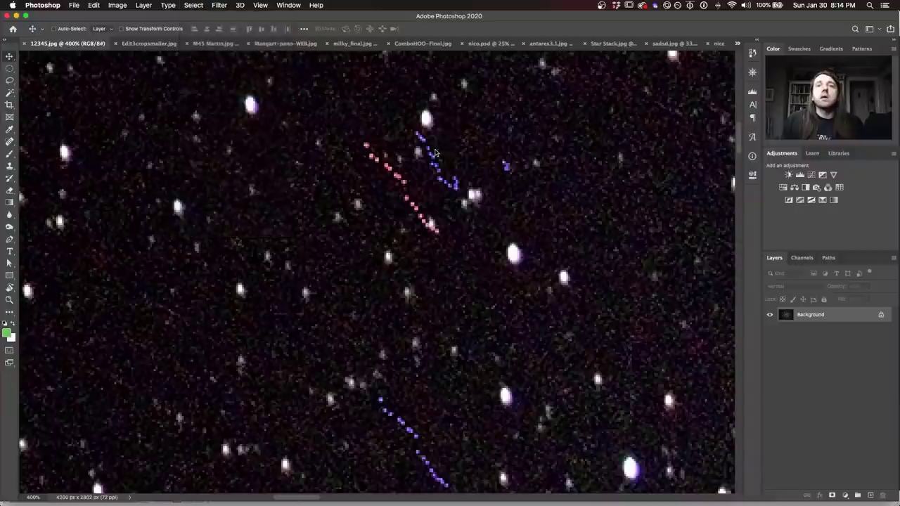
{"action": "left_click", "coordinate": [398, 176]}
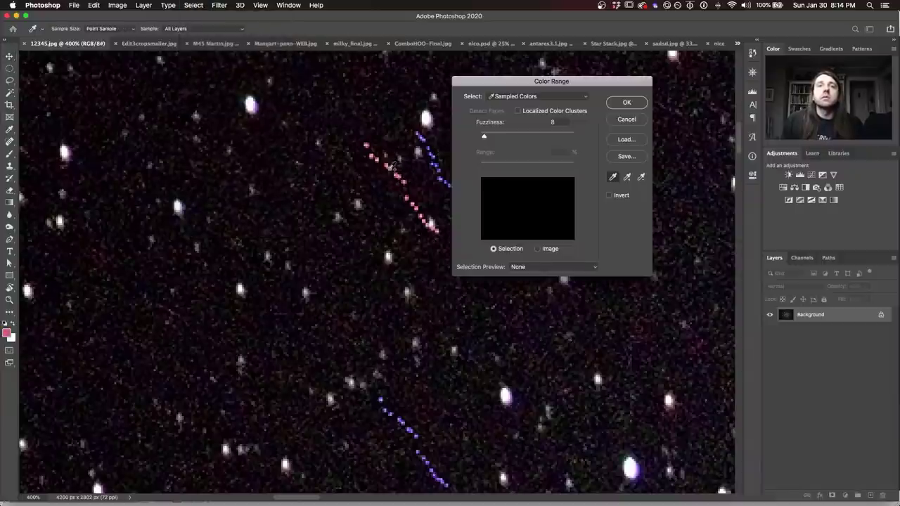
{"action": "left_click_drag", "start_coordinate": [485, 138], "coordinate": [500, 137]}
Check the colour selection in a Grayscale preview, restore the preview to None, and apply the selection
{"action": "left_click", "coordinate": [518, 267]}
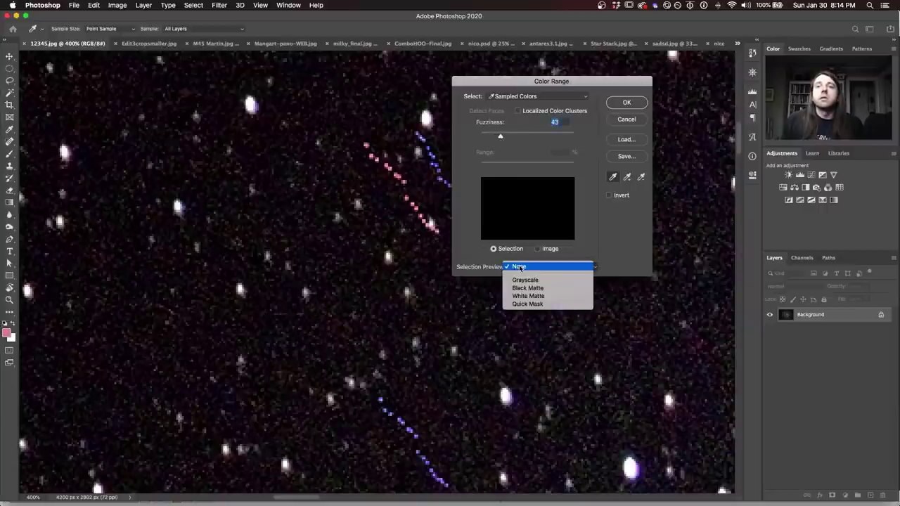
{"action": "left_click", "coordinate": [523, 279]}
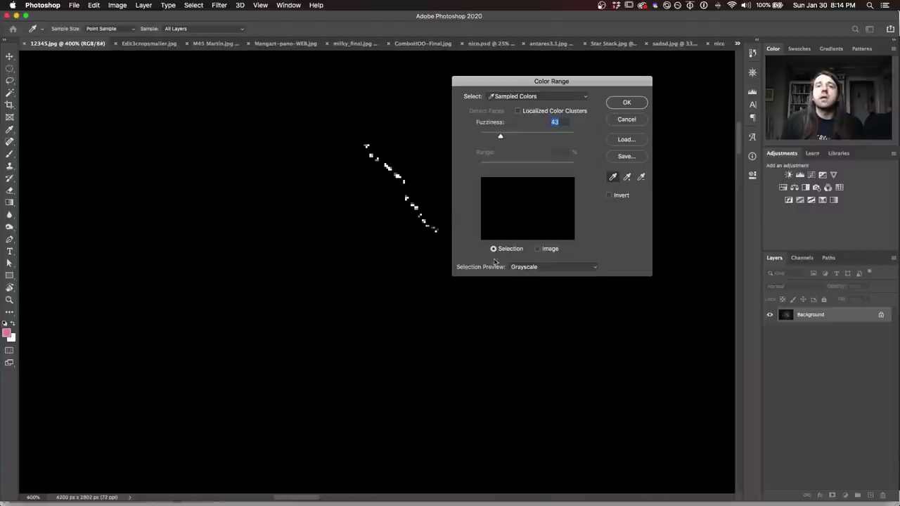
{"action": "left_click", "coordinate": [527, 267]}
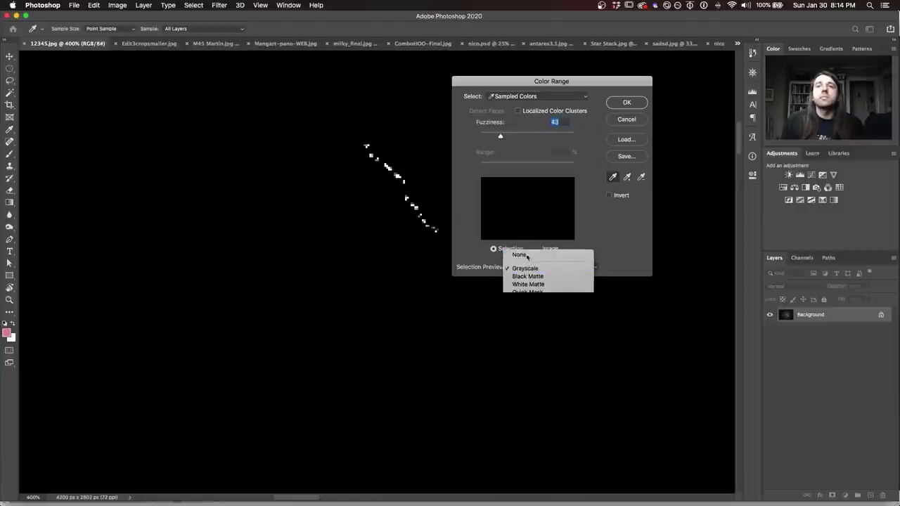
{"action": "left_click", "coordinate": [527, 258]}
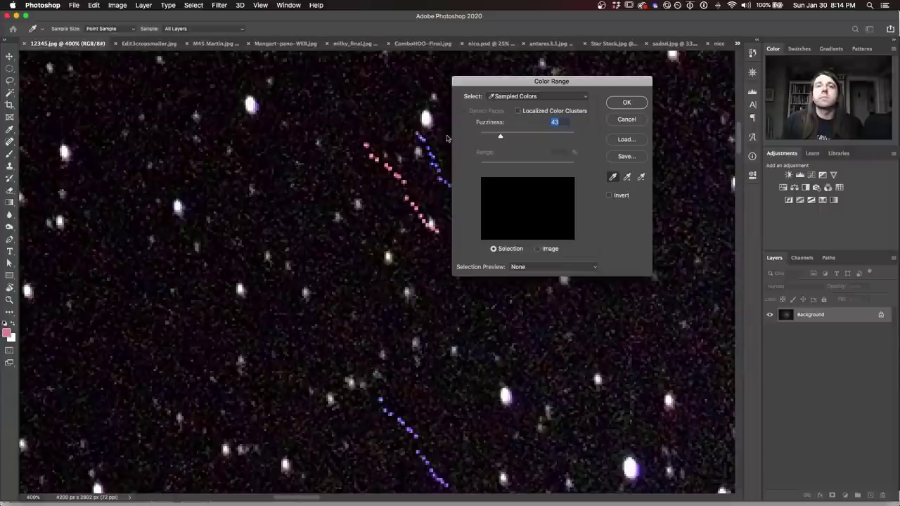
{"action": "left_click", "coordinate": [625, 104]}
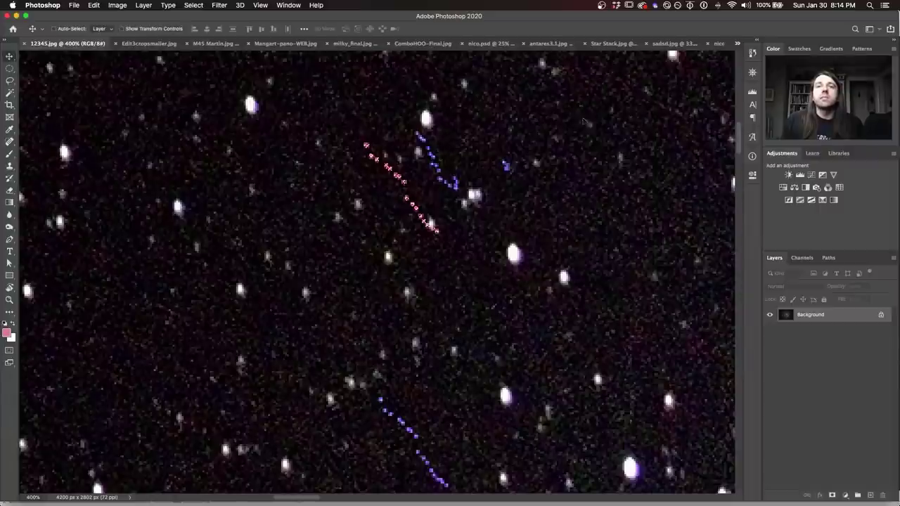
Expand the selection around the pink streak pixels by 2 pixels
{"action": "left_click", "coordinate": [194, 5]}
{"action": "mouse_move", "coordinate": [204, 140]}
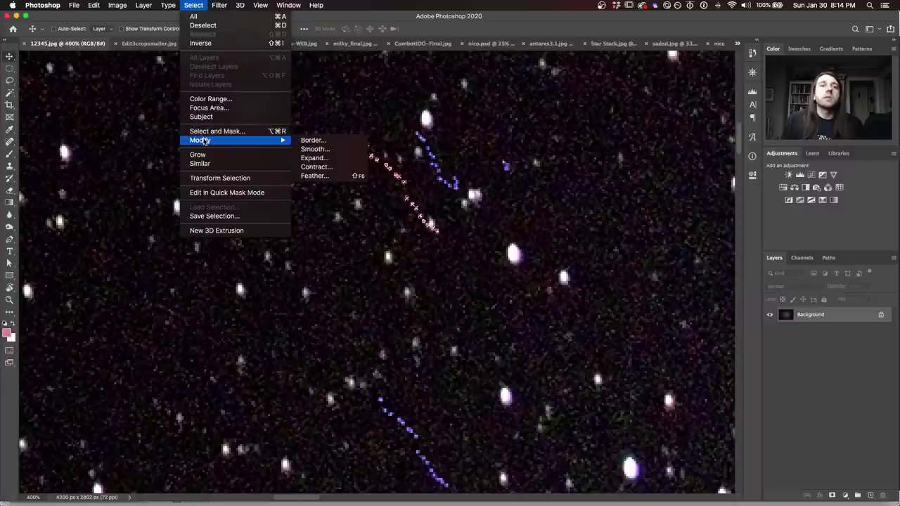
{"action": "left_click", "coordinate": [314, 158]}
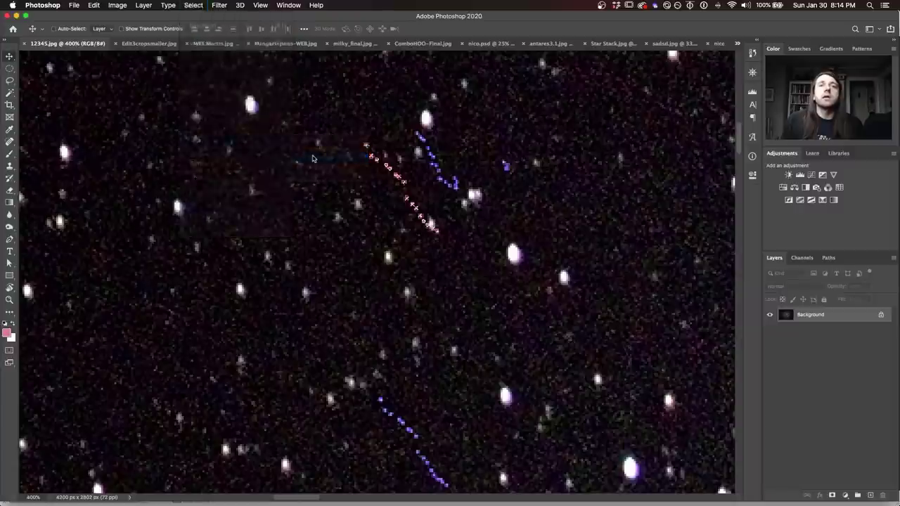
{"action": "type", "text": "2"}
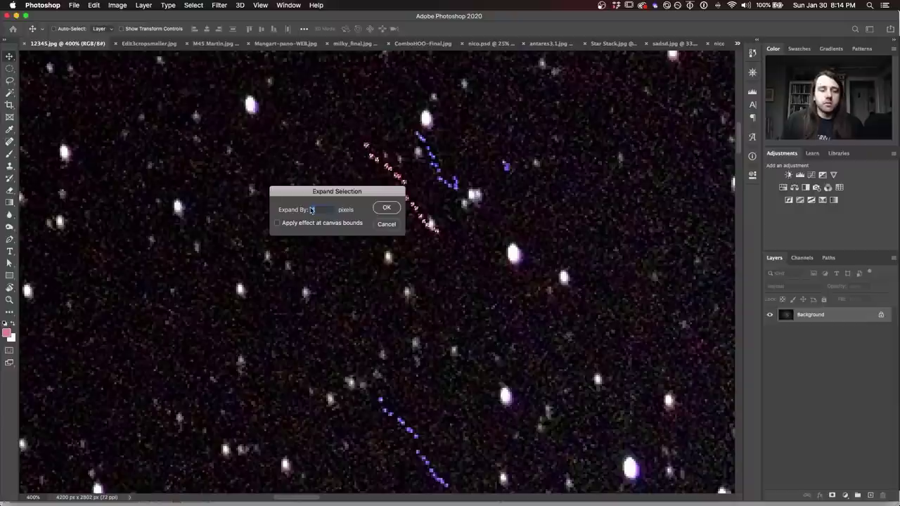
{"action": "left_click", "coordinate": [385, 209]}
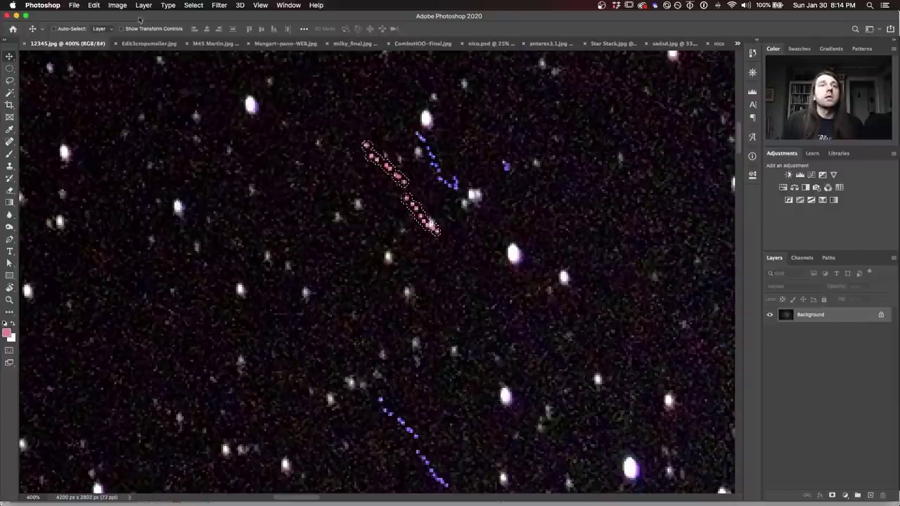
Feather the expanded streak selection with a radius of 2 pixels
{"action": "left_click", "coordinate": [219, 5]}
{"action": "mouse_move", "coordinate": [193, 5]}
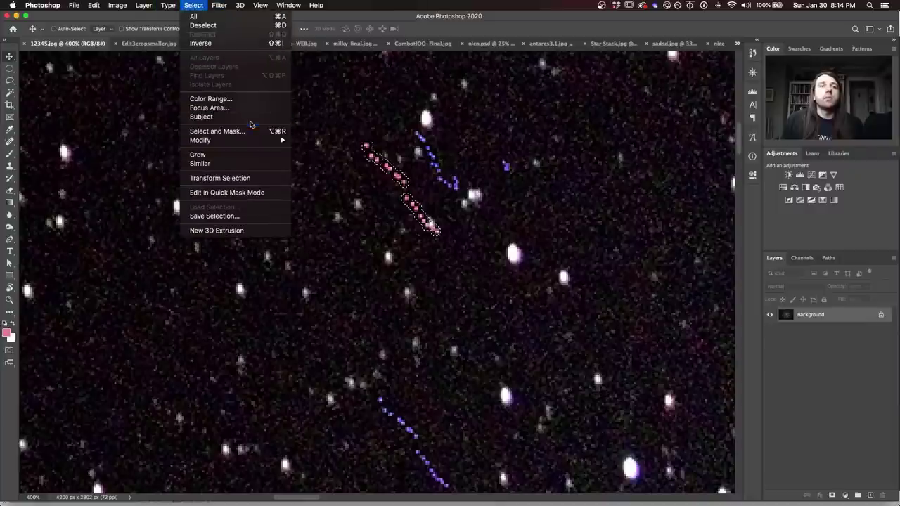
{"action": "mouse_move", "coordinate": [245, 143]}
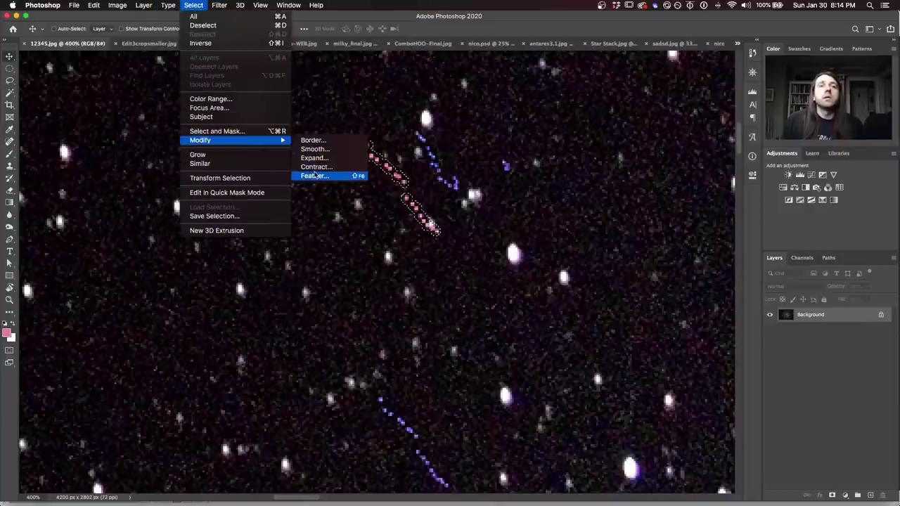
{"action": "left_click", "coordinate": [312, 175]}
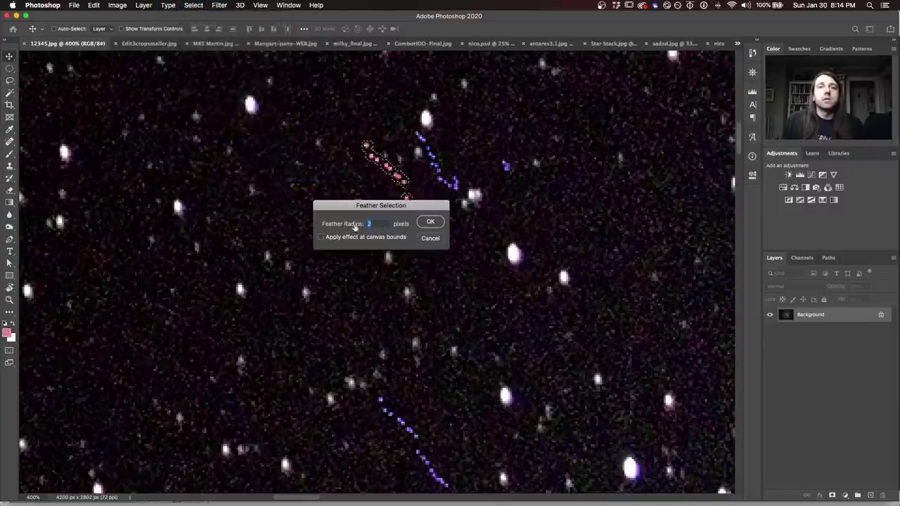
{"action": "left_click", "coordinate": [425, 222]}
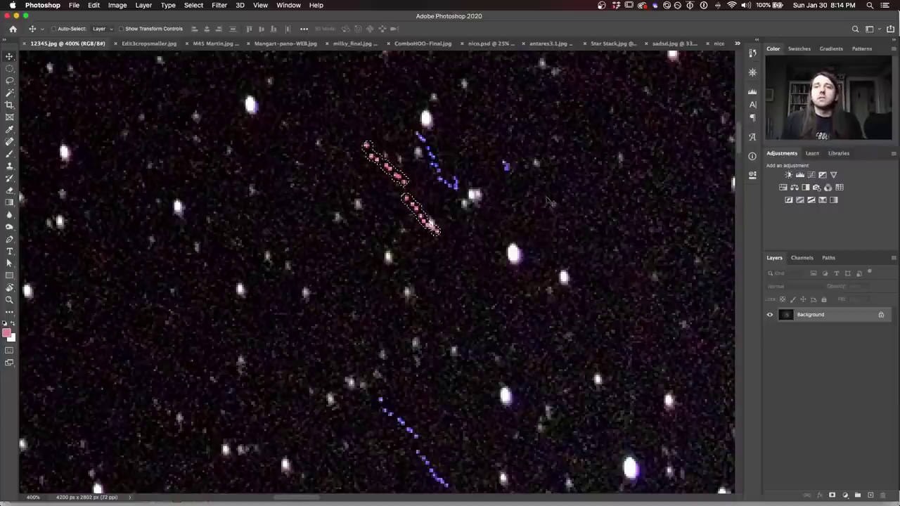
Fill the selected pink streaks using Content-Aware with Color Adaptation, Normal mode and 100% opacity, and deselect
{"action": "mouse_move", "coordinate": [731, 152]}
{"action": "left_mouse_down"}
{"action": "mouse_move", "coordinate": [733, 181]}
{"action": "mouse_move", "coordinate": [732, 166]}
{"action": "left_mouse_up"}
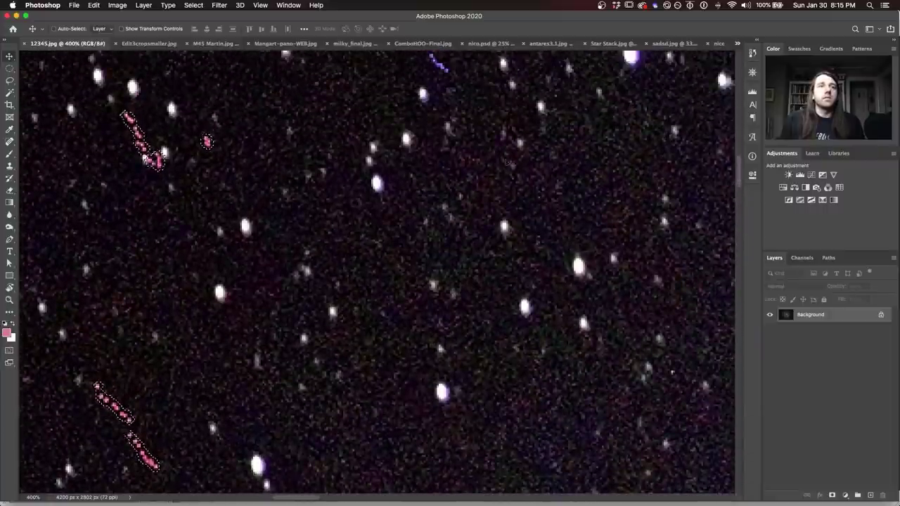
{"action": "scroll", "coordinate": [740, 175], "scroll_direction": "up", "scroll_amount": 5}
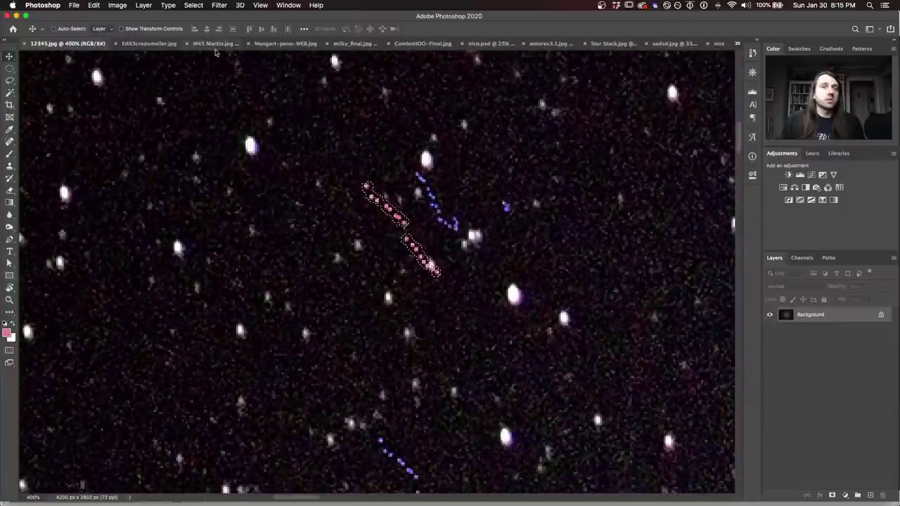
{"action": "left_click", "coordinate": [94, 5]}
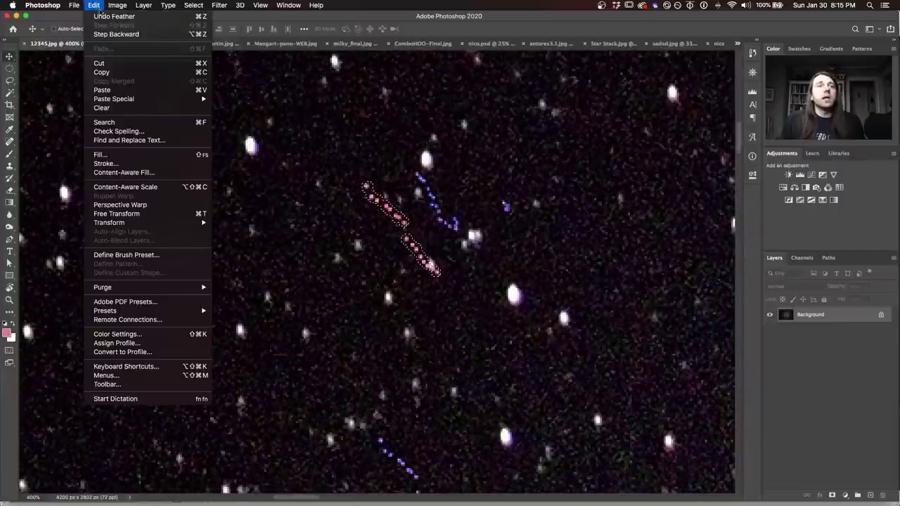
{"action": "left_click", "coordinate": [119, 156]}
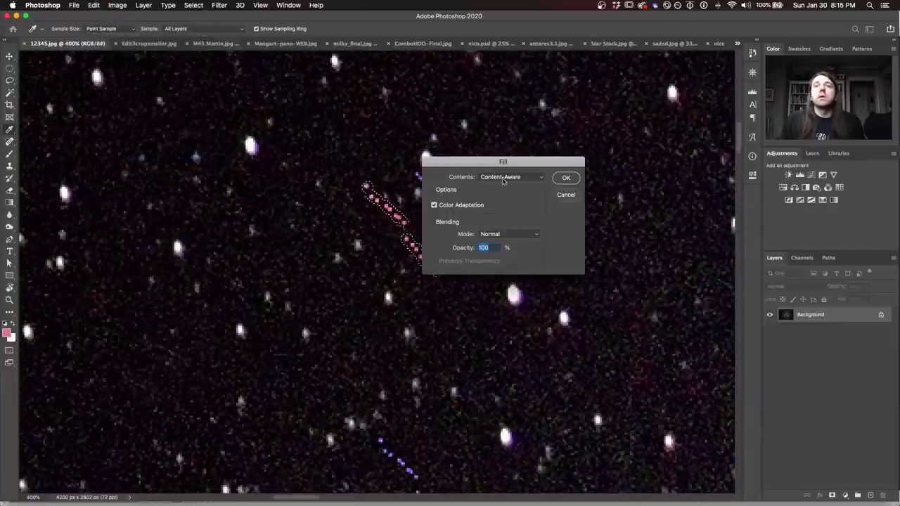
{"action": "left_click", "coordinate": [566, 178]}
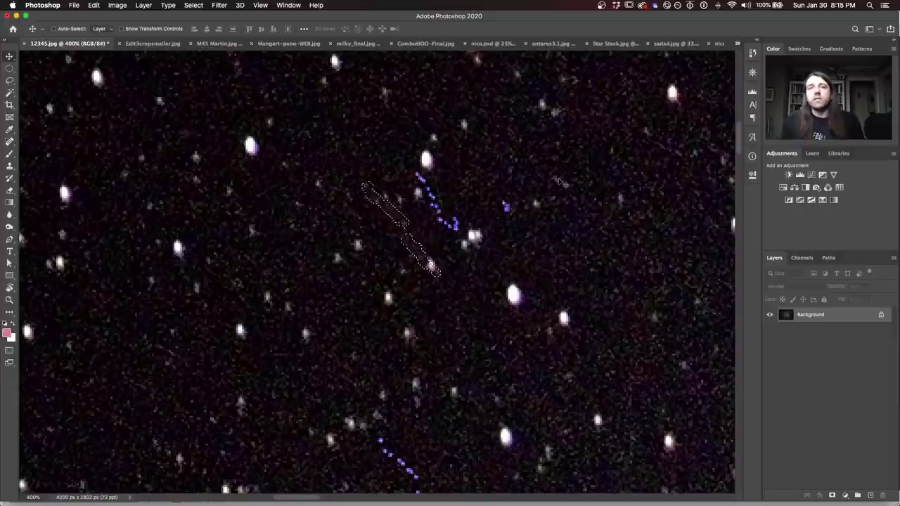
{"action": "key", "text": "super+d"}
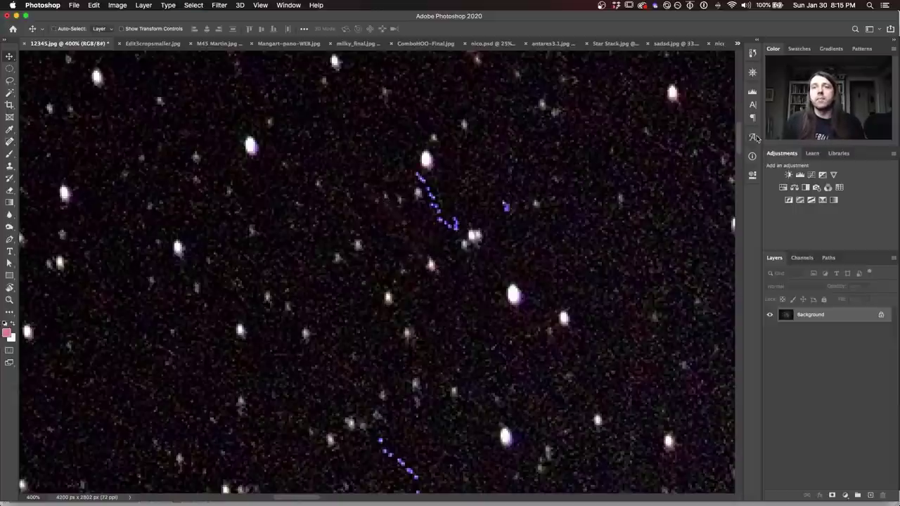
Inspect the areas of the filled streaks at 400%, and view the whole 12345.jpg image at 33.33%
{"action": "scroll", "coordinate": [736, 147], "scroll_direction": "down", "scroll_amount": 10}
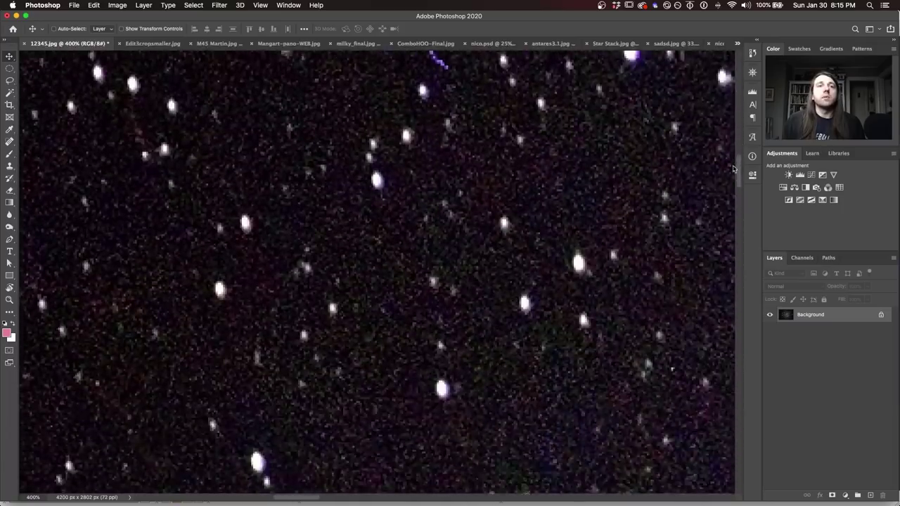
{"action": "scroll", "coordinate": [732, 175], "scroll_direction": "down", "scroll_amount": 10}
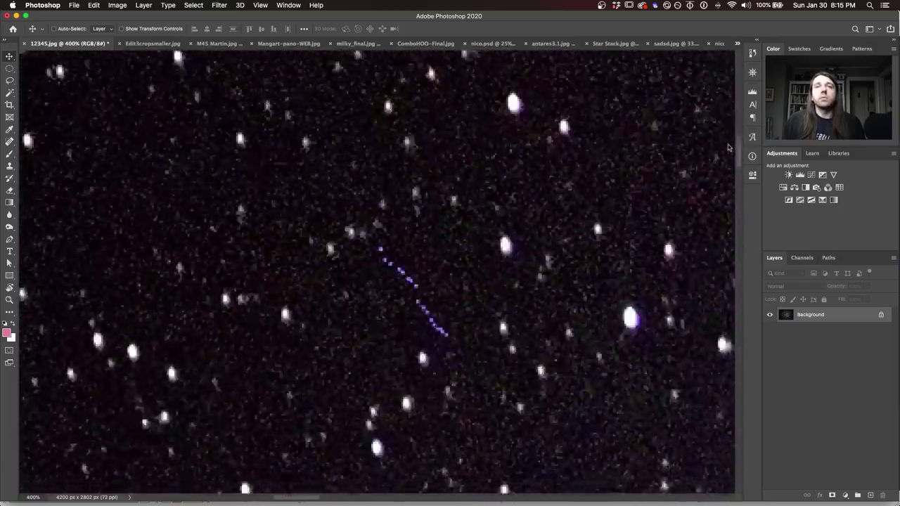
{"action": "scroll", "coordinate": [729, 131], "scroll_direction": "up", "scroll_amount": 5}
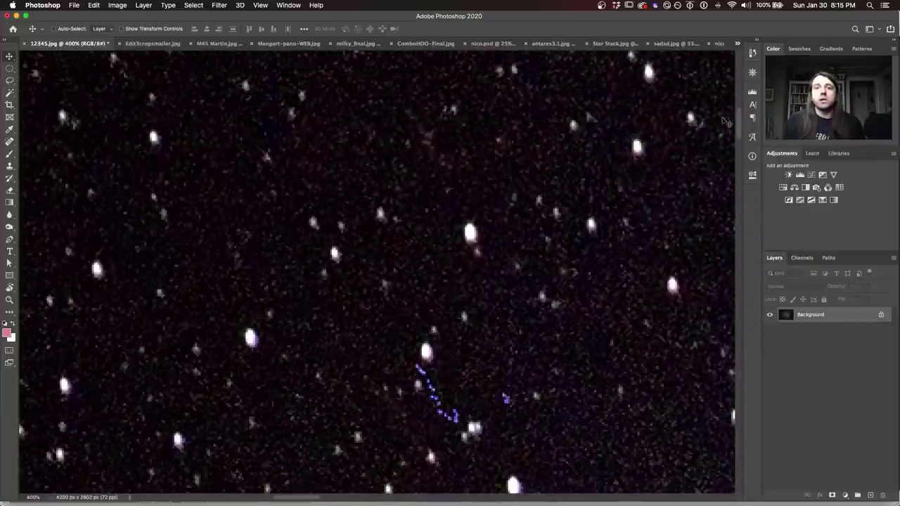
{"action": "scroll", "coordinate": [724, 121], "scroll_direction": "down", "scroll_amount": 10}
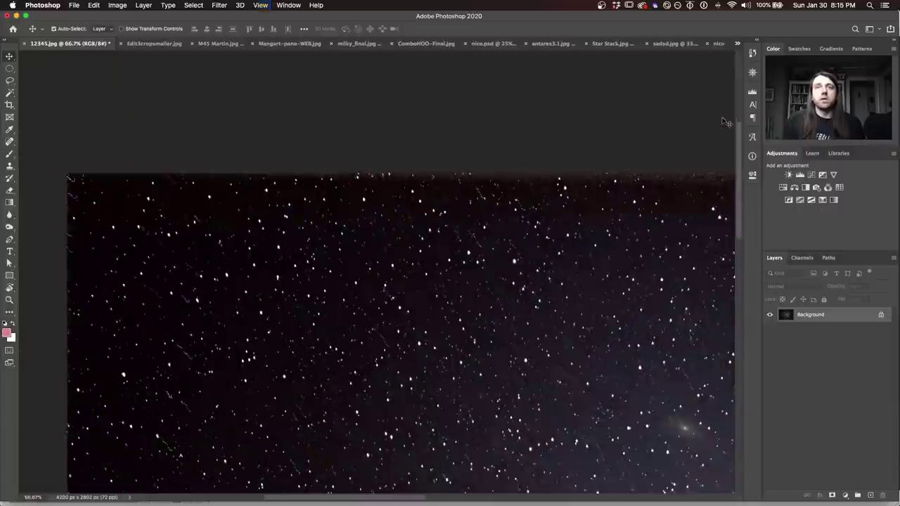
{"action": "scroll", "coordinate": [724, 121], "scroll_direction": "down", "scroll_amount": 1}
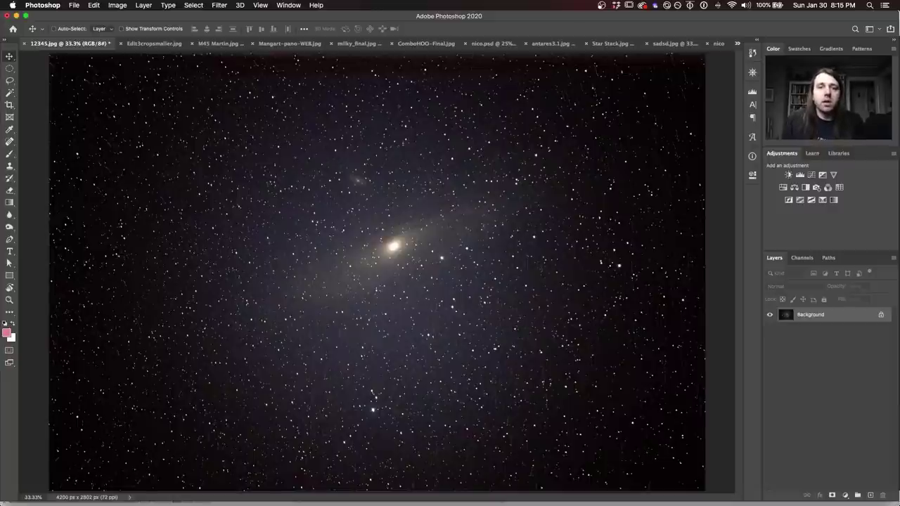
Review the nebula image Edit3cropsmaller.jpg and bring up the M45 image
{"action": "left_click", "coordinate": [144, 43]}
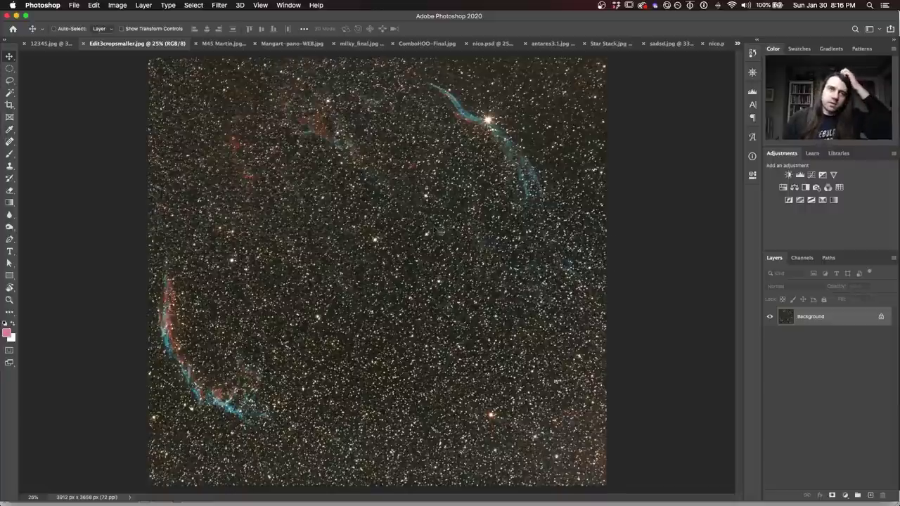
{"action": "left_click", "coordinate": [216, 43]}
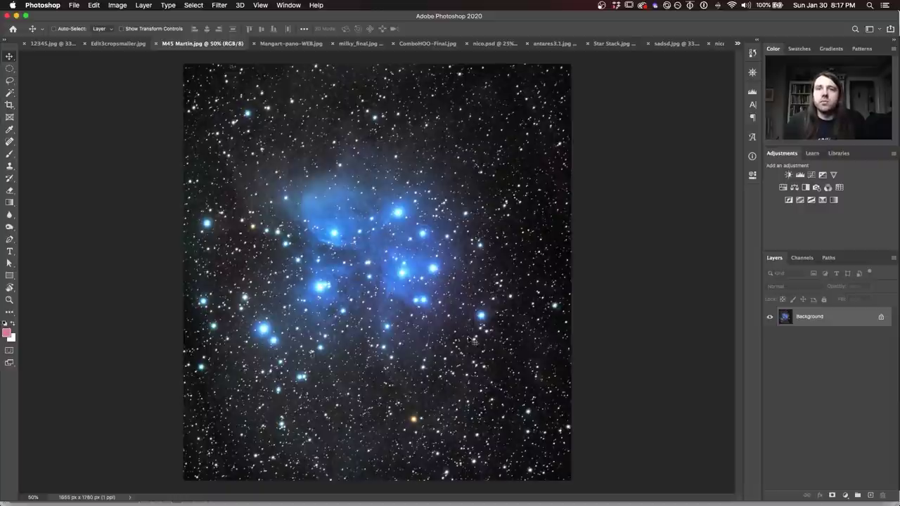
Add a Hue/Saturation adjustment layer to the M45 image with slightly reduced master saturation
{"action": "left_click", "coordinate": [783, 187]}
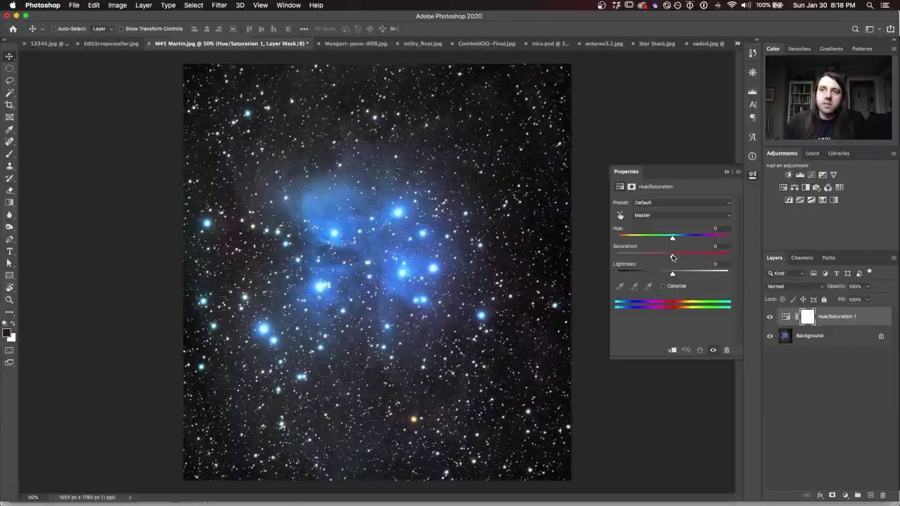
{"action": "left_click_drag", "start_coordinate": [673, 255], "coordinate": [669, 258]}
{"action": "left_click", "coordinate": [751, 177]}
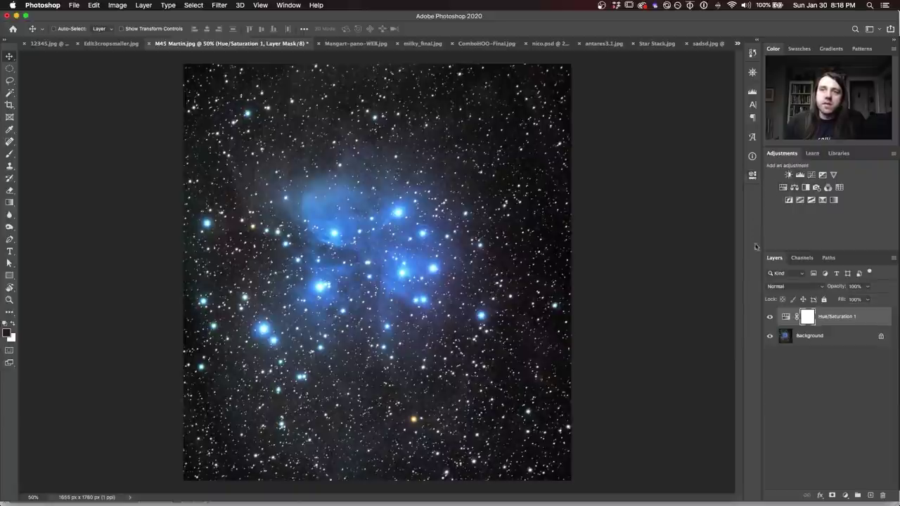
Toggle the Hue/Saturation 1 layer's visibility to compare its effect, leaving it visible, and switch to Mangart-pano-WEB.jpg
{"action": "left_click", "coordinate": [769, 317]}
{"action": "left_click", "coordinate": [769, 318]}
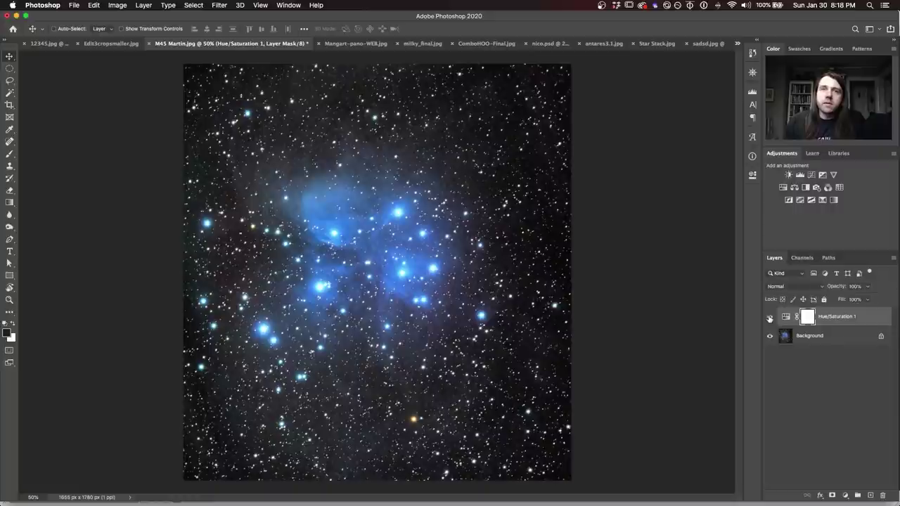
{"action": "left_click", "coordinate": [769, 318]}
{"action": "left_click", "coordinate": [769, 317]}
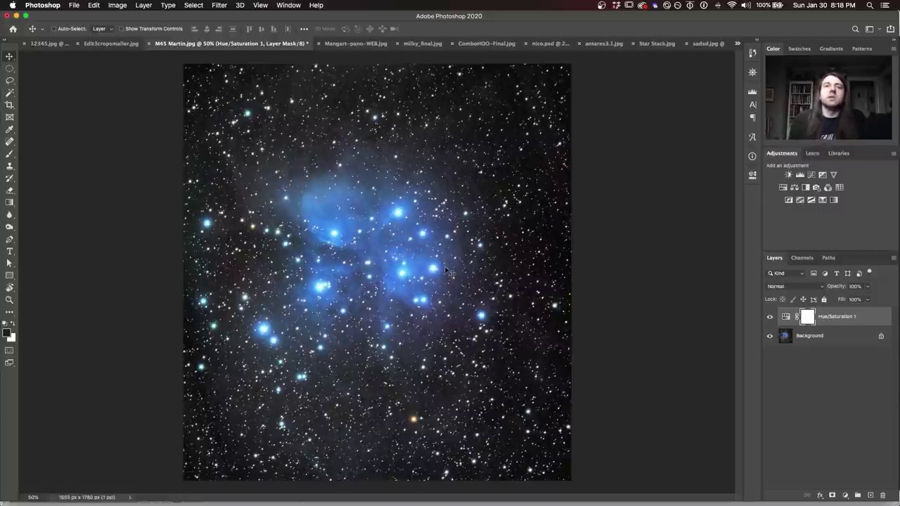
{"action": "left_click", "coordinate": [355, 43]}
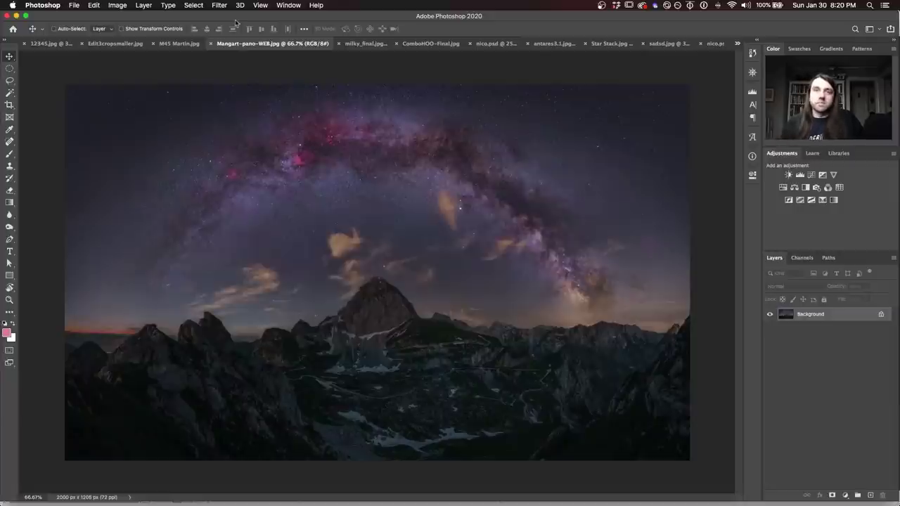
Review milky_final.jpg and ComboHOO-Final.jpg, and bring up the layered nico.psd version of the nebula
{"action": "left_click", "coordinate": [365, 43]}
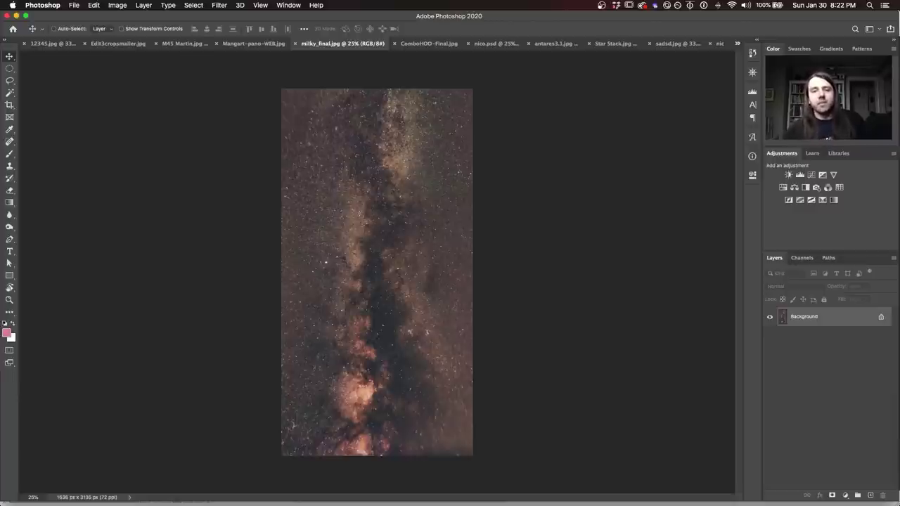
{"action": "left_click", "coordinate": [442, 44]}
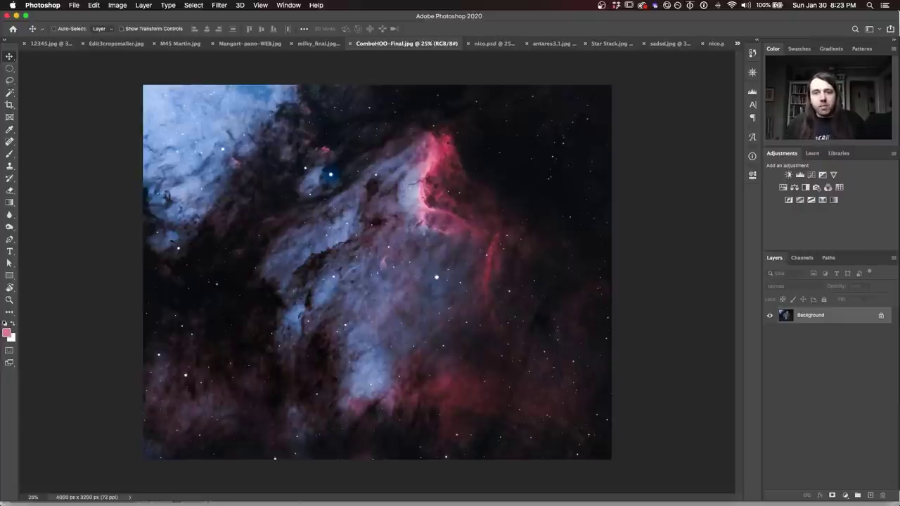
{"action": "left_click", "coordinate": [490, 45]}
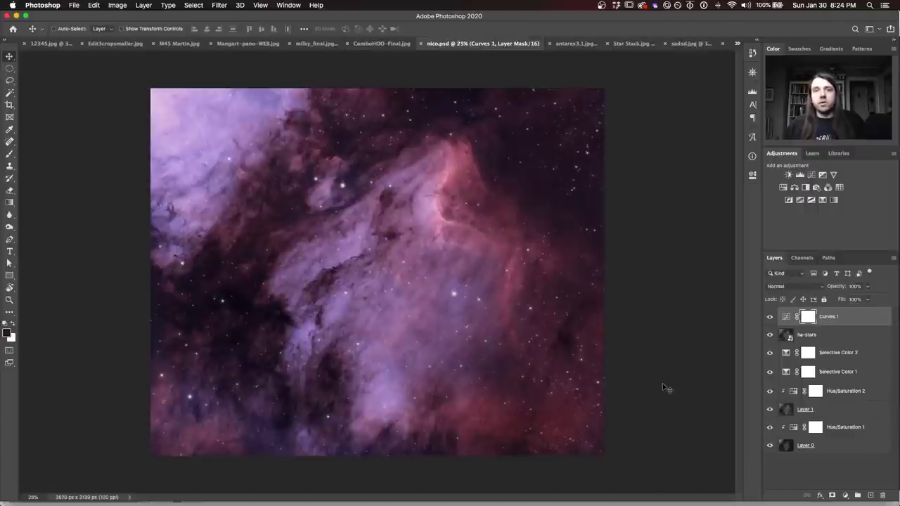
Show only Layer 0 in nico.psd, and turn on Hue/Saturation 1, Layer 1 and Hue/Saturation 2 one by one
{"action": "left_click", "coordinate": [770, 446], "text": "alt"}
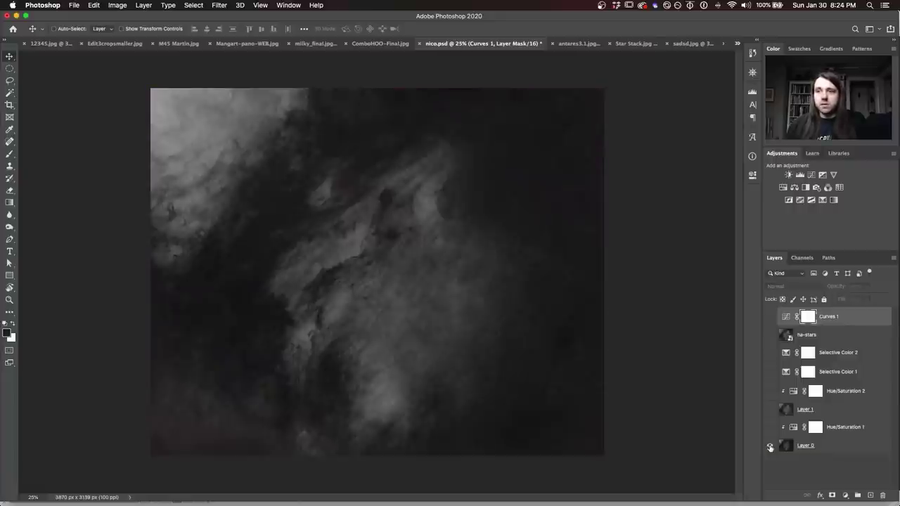
{"action": "left_click", "coordinate": [769, 428]}
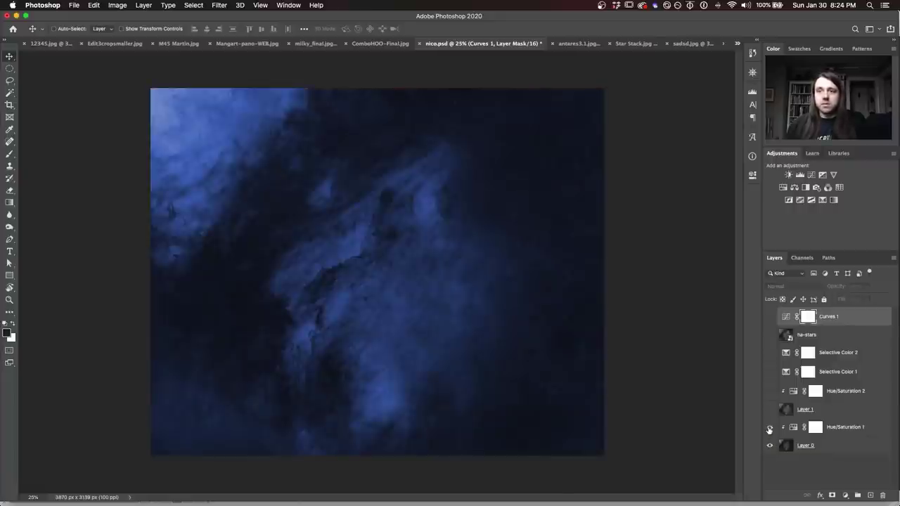
{"action": "left_click", "coordinate": [770, 410]}
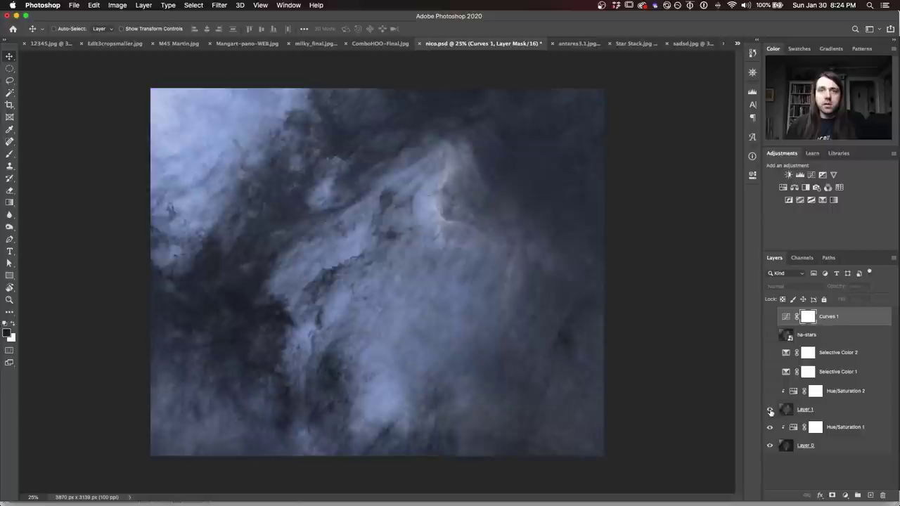
{"action": "left_click", "coordinate": [769, 392]}
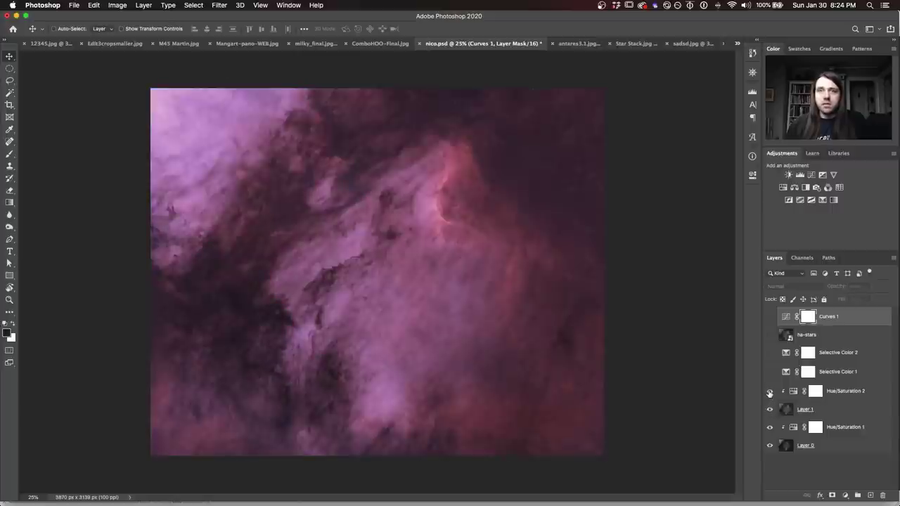
Examine the colorize settings of the Hue/Saturation 1 and Hue/Saturation 2 adjustment layers
{"action": "left_click", "coordinate": [792, 429]}
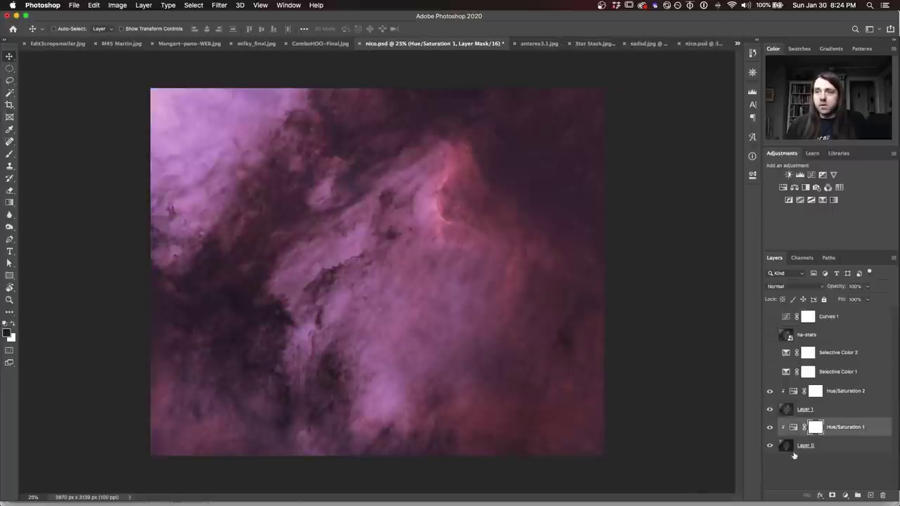
{"action": "double_click", "coordinate": [793, 428]}
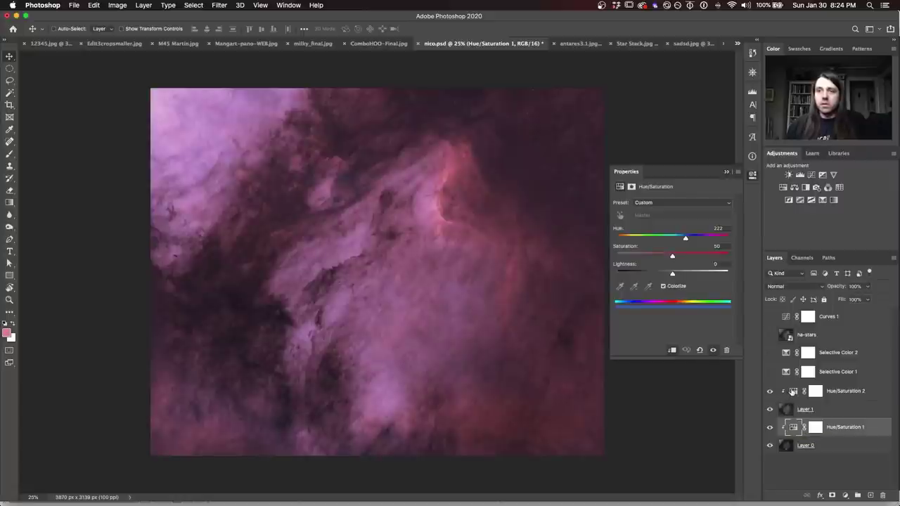
{"action": "left_click", "coordinate": [793, 391]}
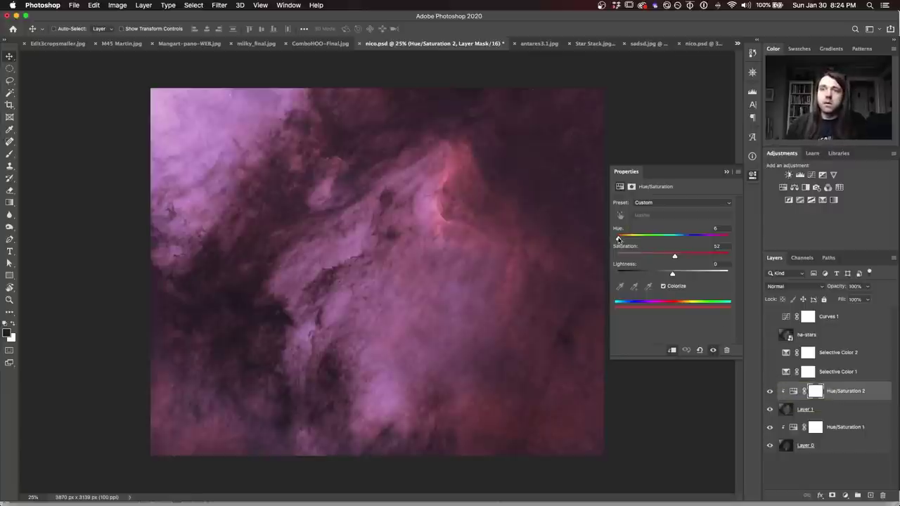
{"action": "mouse_move", "coordinate": [619, 237]}
{"action": "left_mouse_down"}
{"action": "mouse_move", "coordinate": [633, 240]}
{"action": "mouse_move", "coordinate": [613, 243]}
{"action": "mouse_move", "coordinate": [738, 238]}
{"action": "mouse_move", "coordinate": [572, 252]}
{"action": "mouse_move", "coordinate": [619, 242]}
{"action": "left_mouse_up"}
{"action": "left_click", "coordinate": [752, 170]}
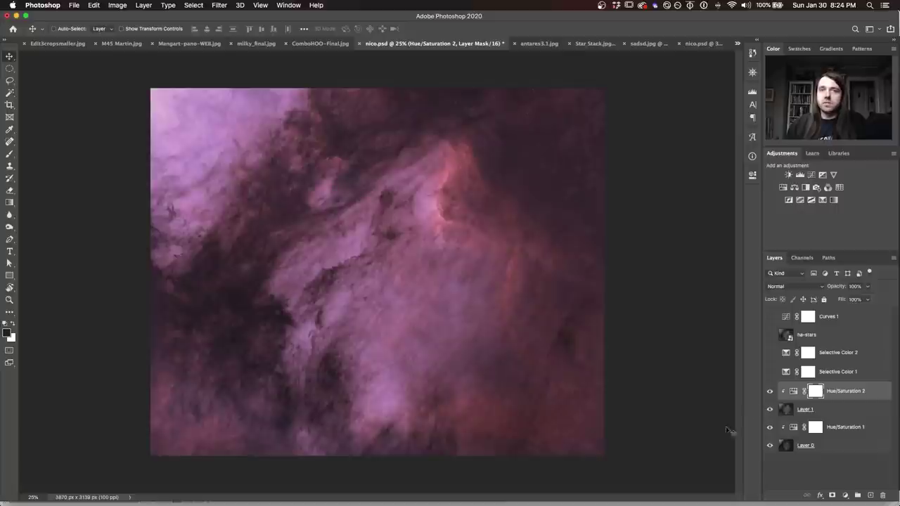
Turn the Selective Color 1, Selective Color 2, ha-stars and Curves 1 layers back on in order to show each one's effect
{"action": "left_click", "coordinate": [770, 372]}
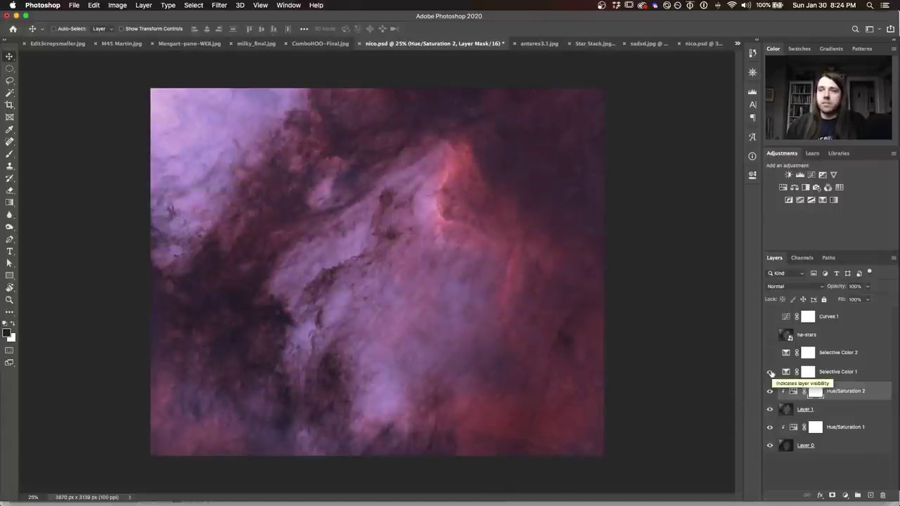
{"action": "left_click", "coordinate": [771, 373]}
{"action": "left_click", "coordinate": [769, 373]}
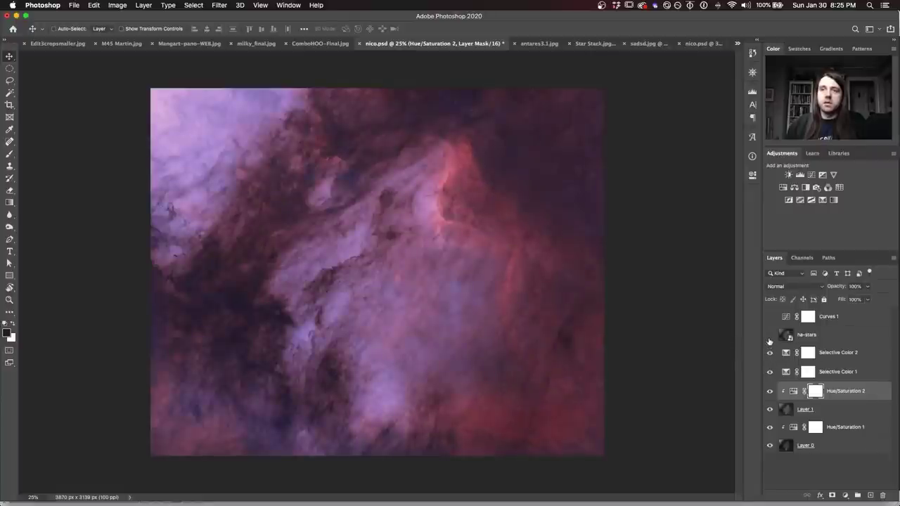
{"action": "left_click", "coordinate": [769, 335]}
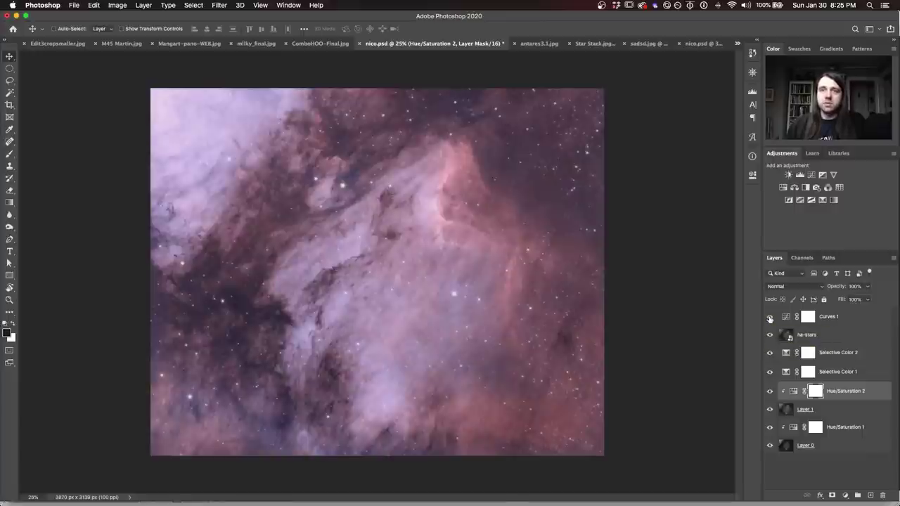
{"action": "left_click", "coordinate": [769, 317]}
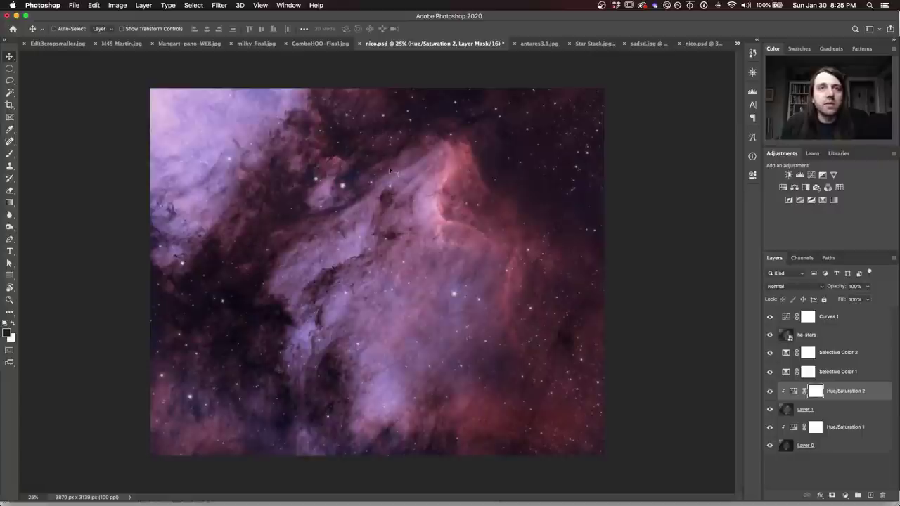
Compare ComboHOO-Final.jpg with the nico.psd version, and bring up antares3.1.jpg
{"action": "left_click", "coordinate": [327, 43]}
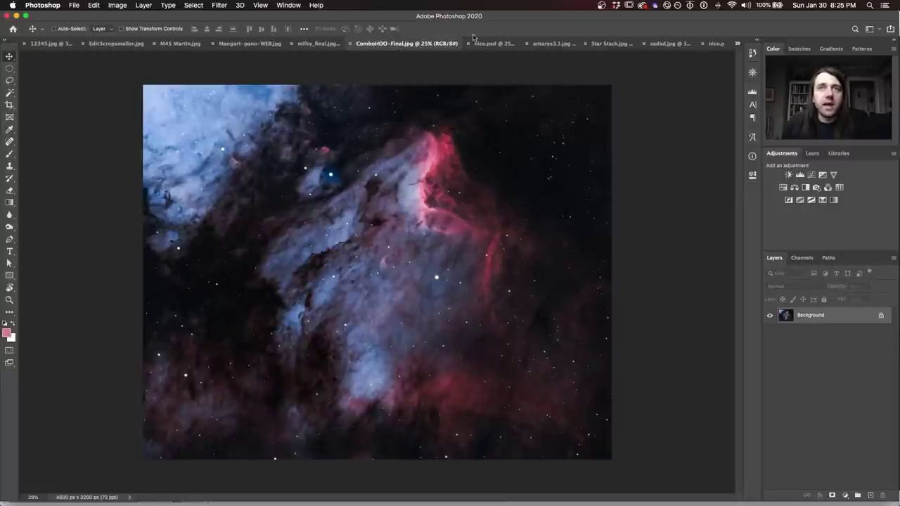
{"action": "left_click", "coordinate": [492, 43]}
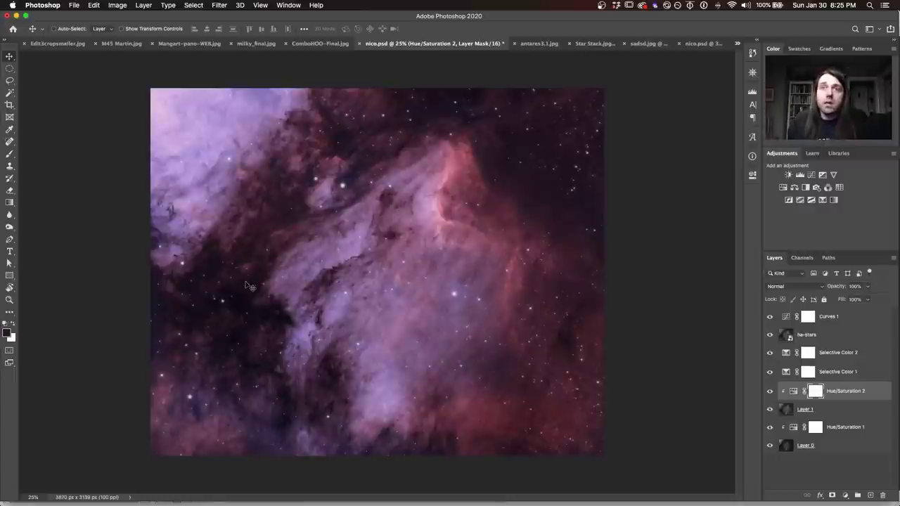
{"action": "left_click", "coordinate": [543, 45]}
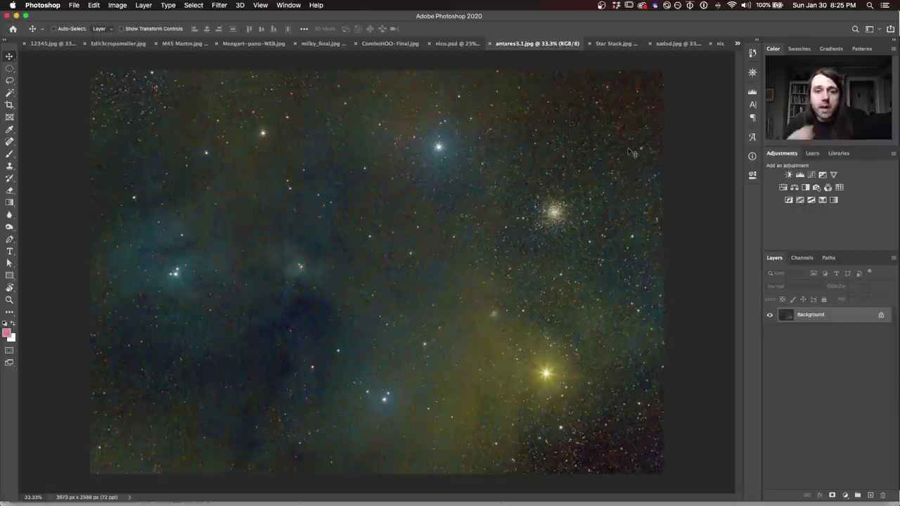
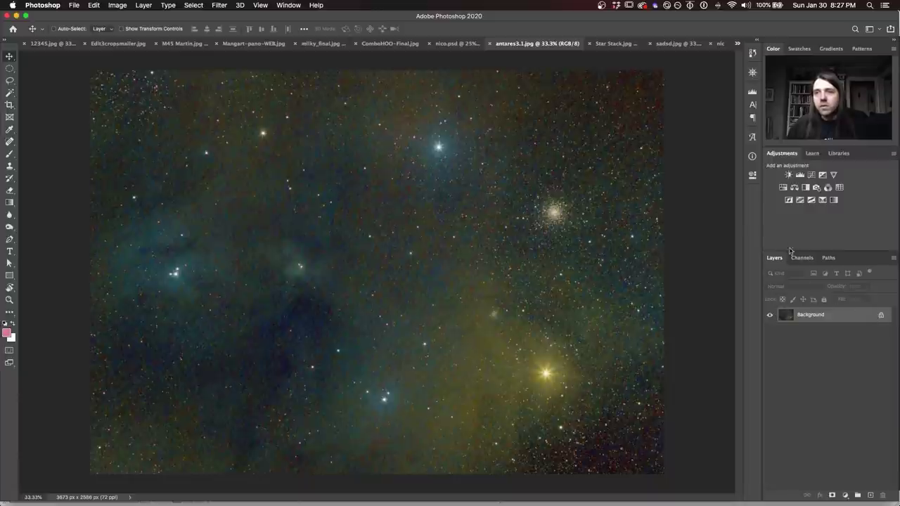
Add a Curves adjustment layer to antares3.1.jpg with the Green channel curve pulled slightly down
{"action": "left_click", "coordinate": [811, 176]}
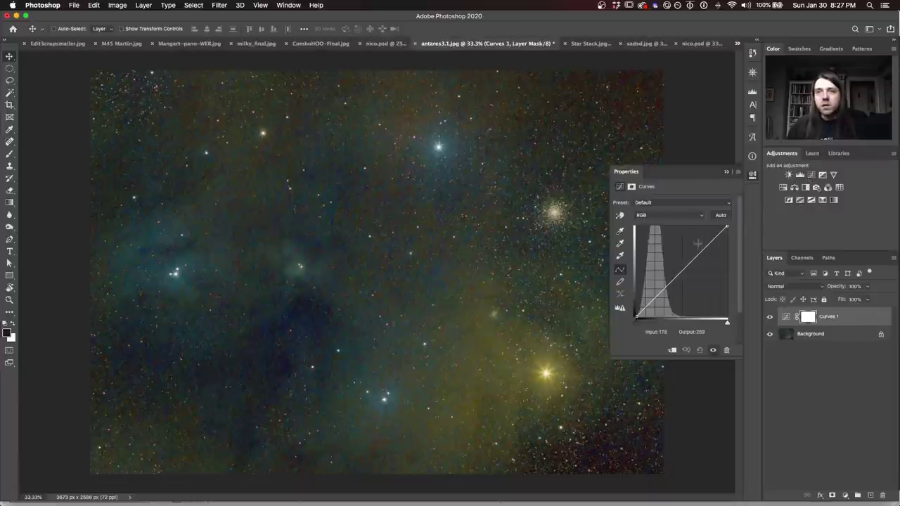
{"action": "left_click", "coordinate": [661, 215]}
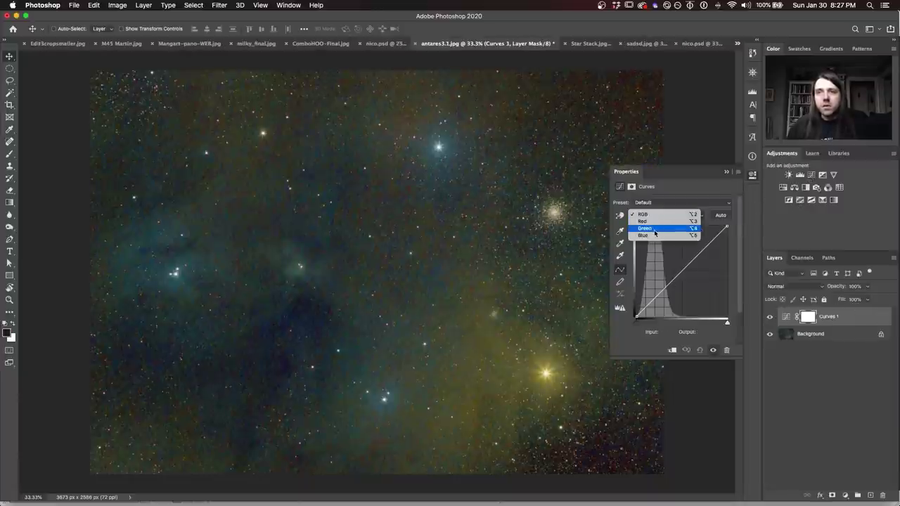
{"action": "left_click", "coordinate": [657, 228]}
{"action": "left_click_drag", "start_coordinate": [666, 290], "coordinate": [668, 294]}
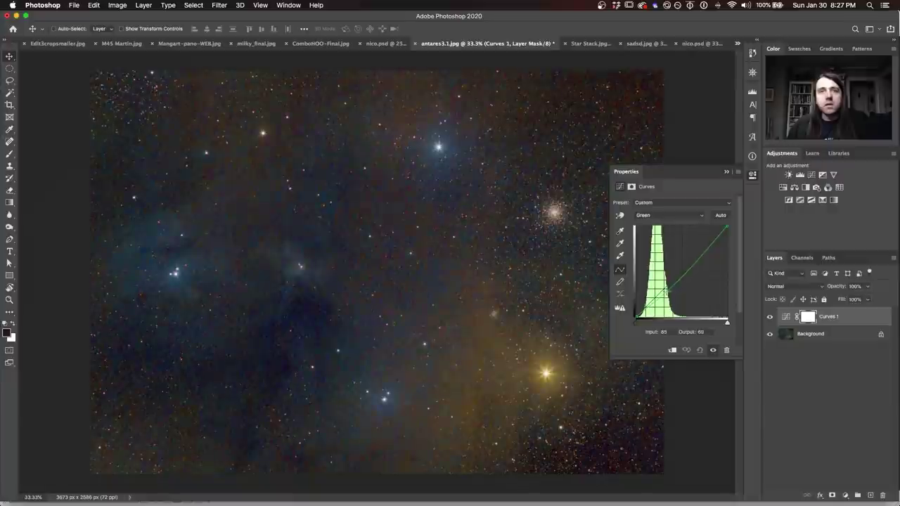
{"action": "left_click", "coordinate": [753, 177]}
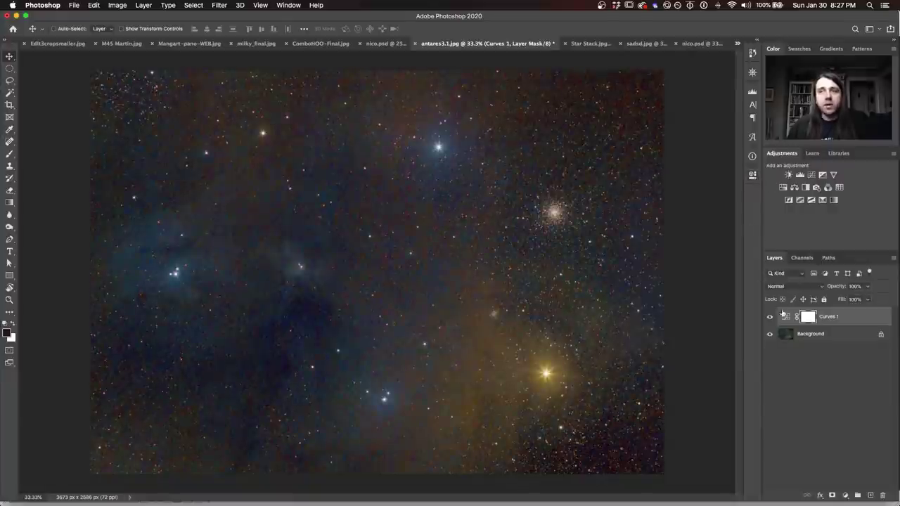
Toggle the Curves 1 layer's visibility to compare its effect, leaving it visible, and switch to Star Stack.jpg
{"action": "left_click", "coordinate": [770, 317]}
{"action": "left_click", "coordinate": [769, 317]}
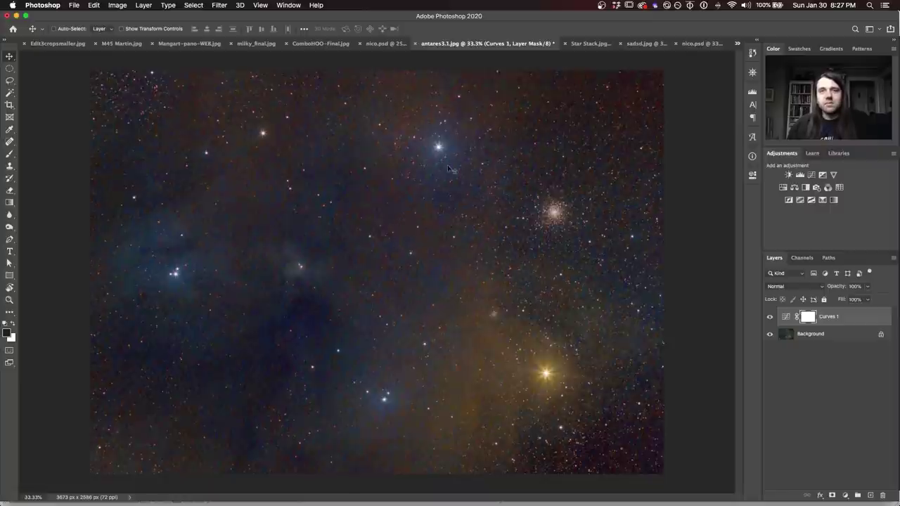
{"action": "left_click", "coordinate": [588, 43]}
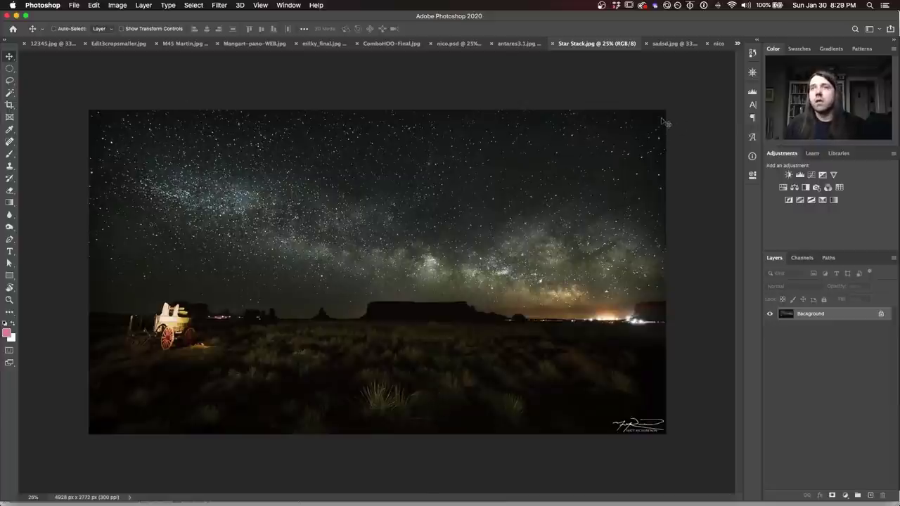
Review sadsd.jpg and compare it with the nico.psd reprocessed version of the same star field
{"action": "left_click", "coordinate": [669, 43]}
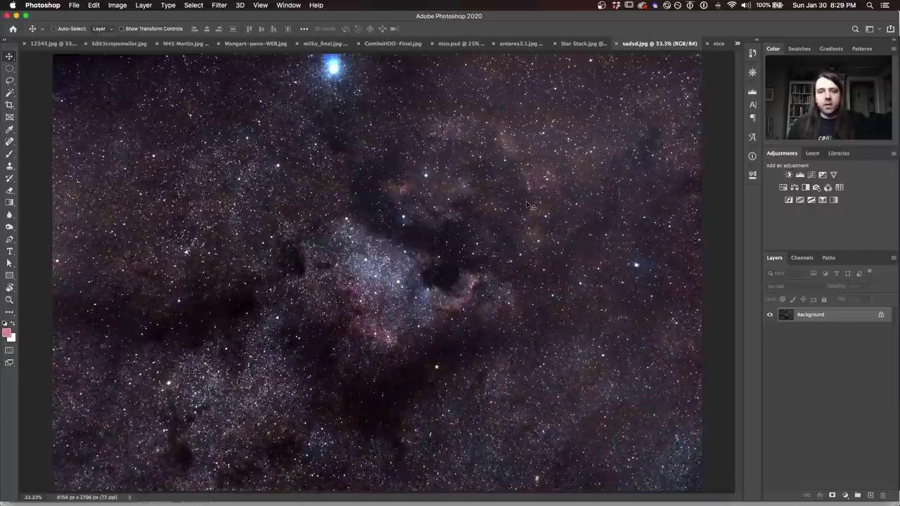
{"action": "left_click", "coordinate": [717, 44]}
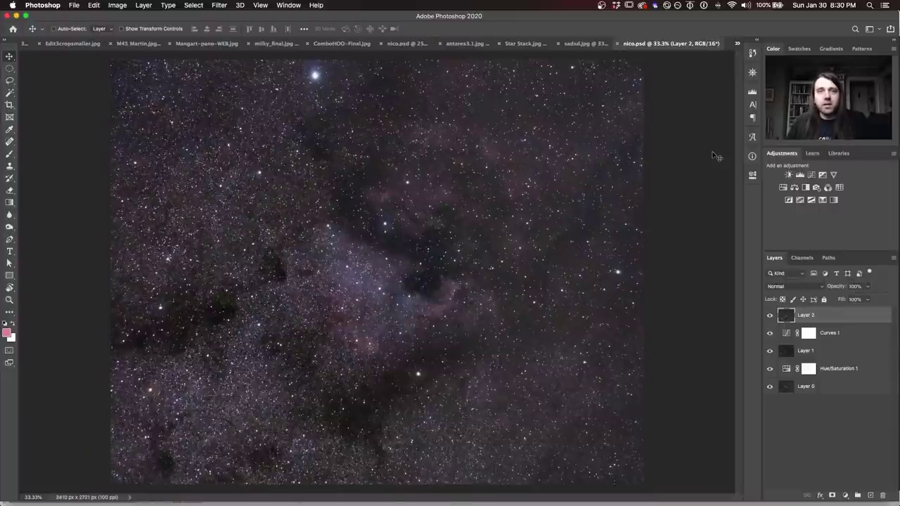
{"action": "left_click", "coordinate": [586, 43]}
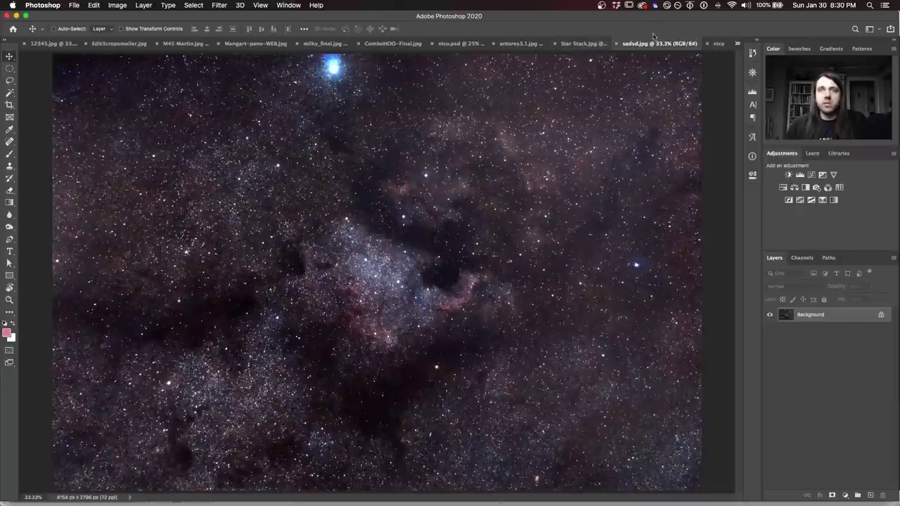
{"action": "left_click", "coordinate": [718, 44]}
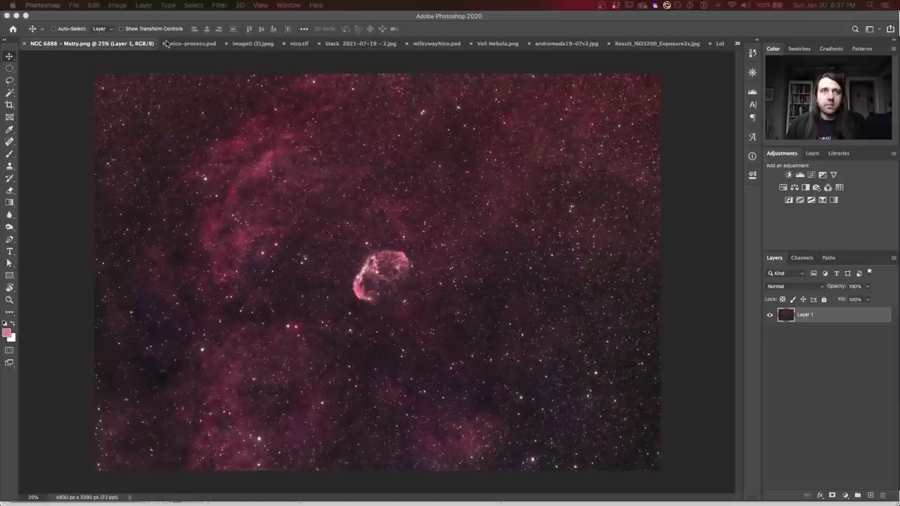
Examine the Curves 1 settings in nico-process.psd, and compare that version with the original NGC 6888 image
{"action": "left_click", "coordinate": [181, 47]}
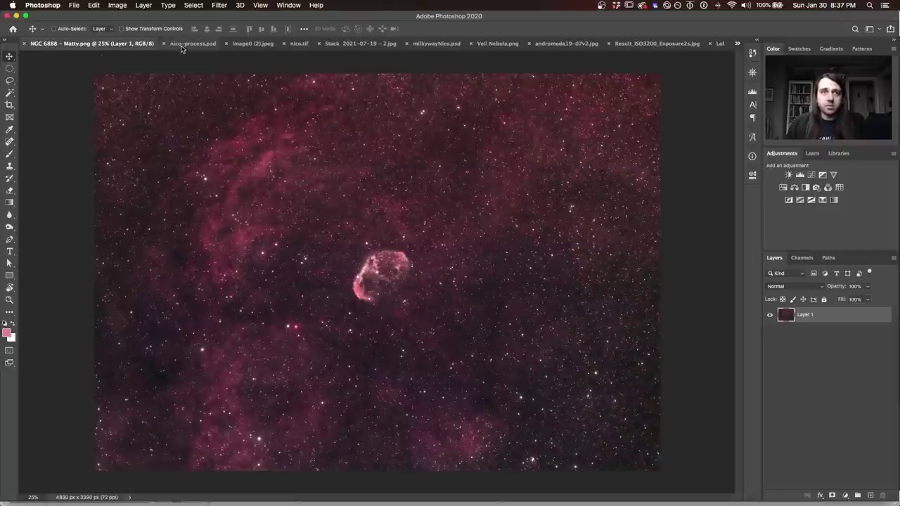
{"action": "left_click", "coordinate": [185, 44]}
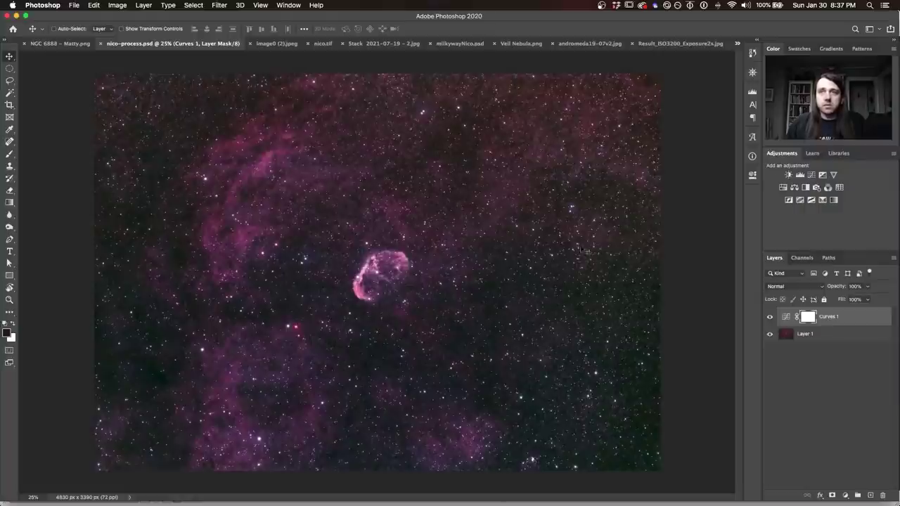
{"action": "left_click", "coordinate": [787, 317]}
{"action": "double_click", "coordinate": [786, 318]}
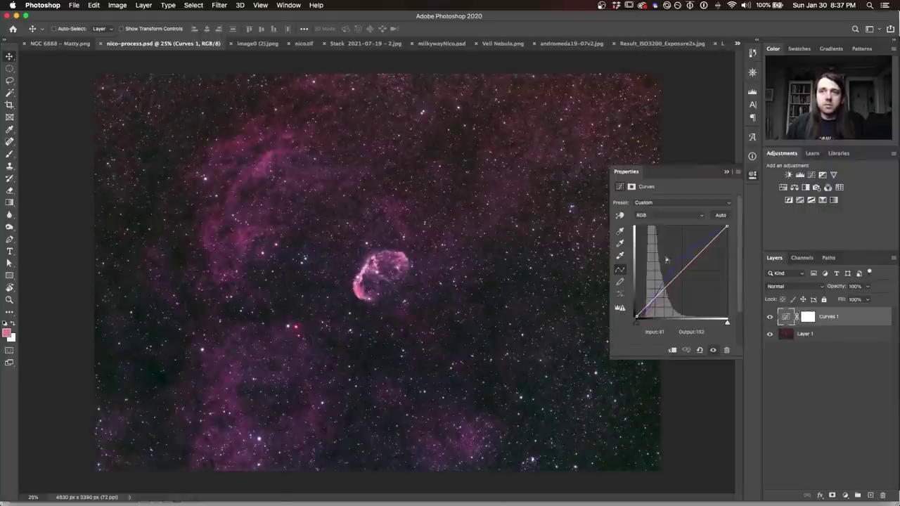
{"action": "left_click", "coordinate": [751, 175]}
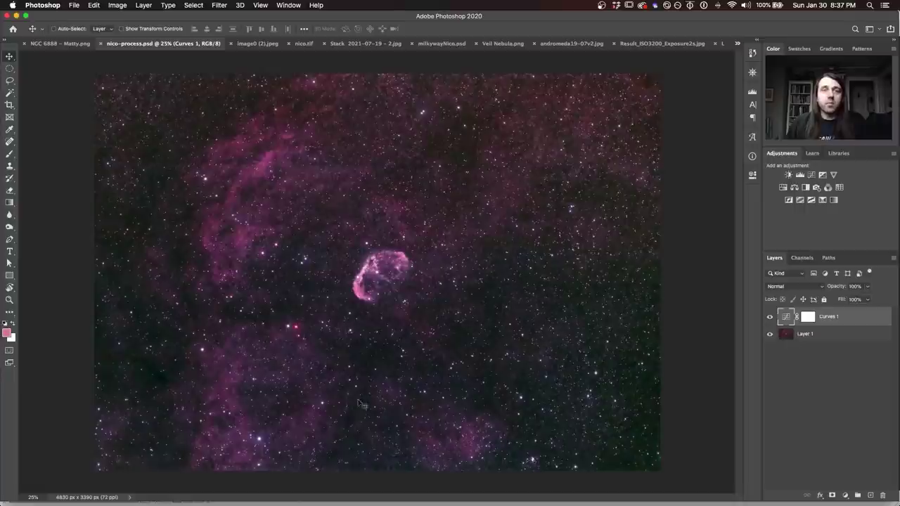
{"action": "left_click", "coordinate": [53, 44]}
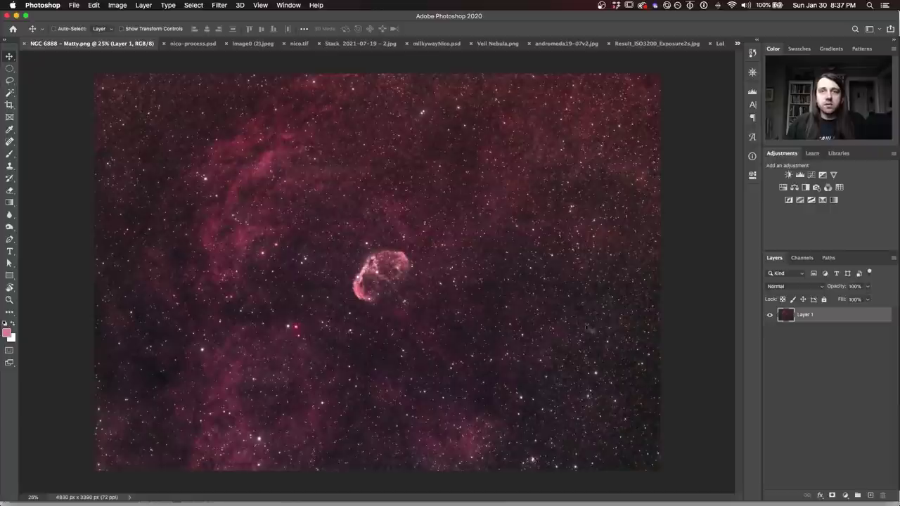
{"action": "left_click", "coordinate": [176, 44]}
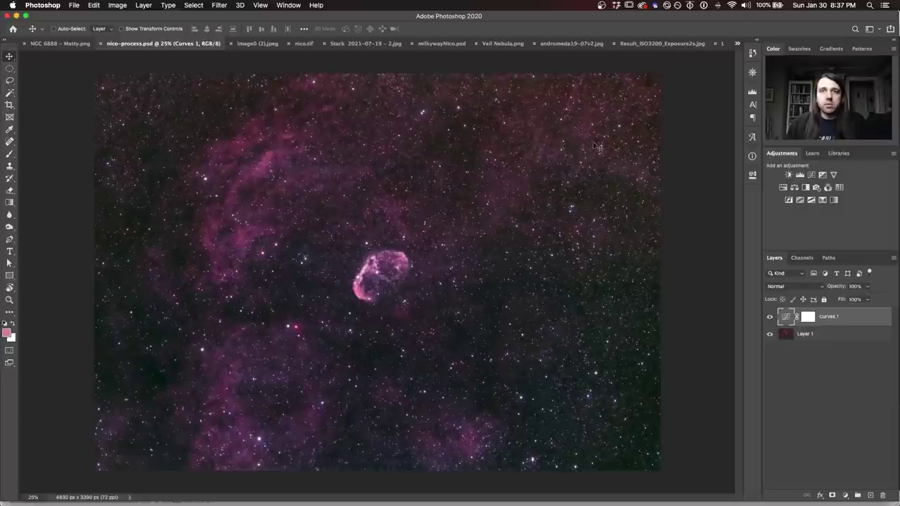
Check the Curves 1 settings in nico-process.psd, and compare the Andromeda image image0 (2).jpeg with its nico.tif version
{"action": "double_click", "coordinate": [783, 322]}
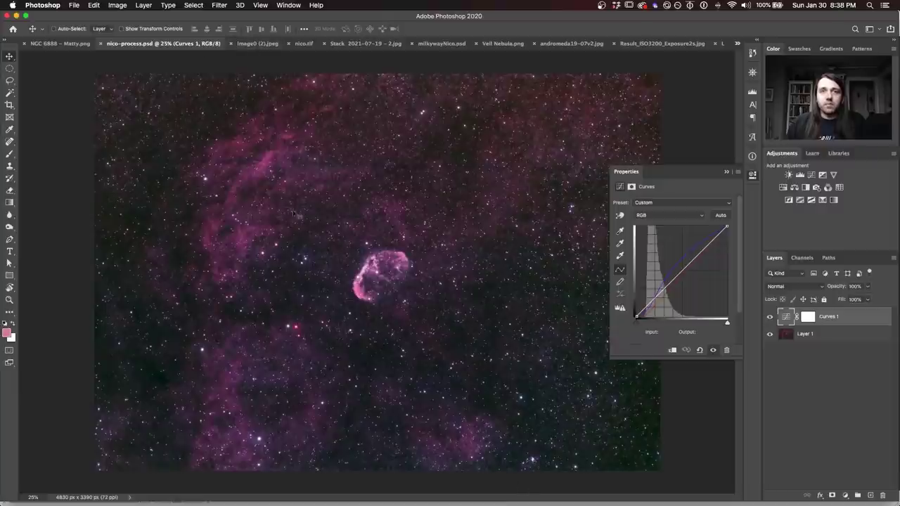
{"action": "left_click", "coordinate": [246, 45]}
{"action": "left_click", "coordinate": [753, 176]}
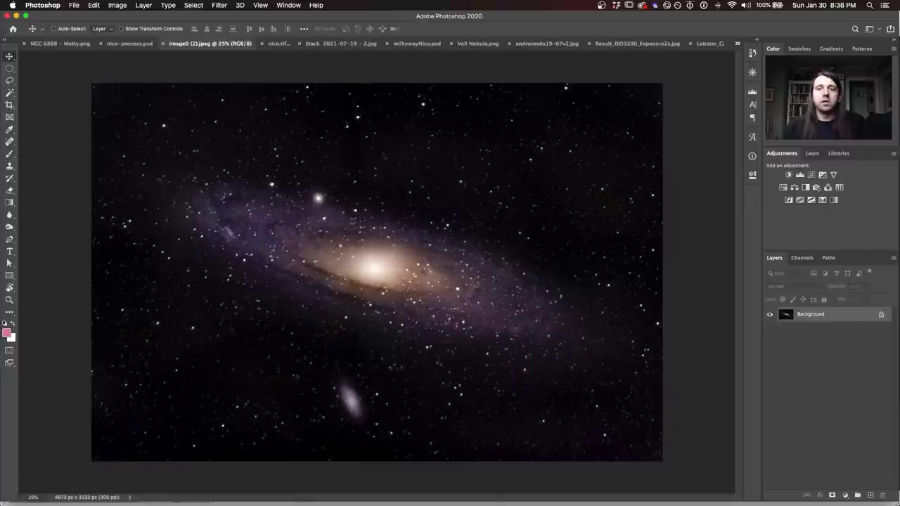
{"action": "left_click", "coordinate": [273, 45]}
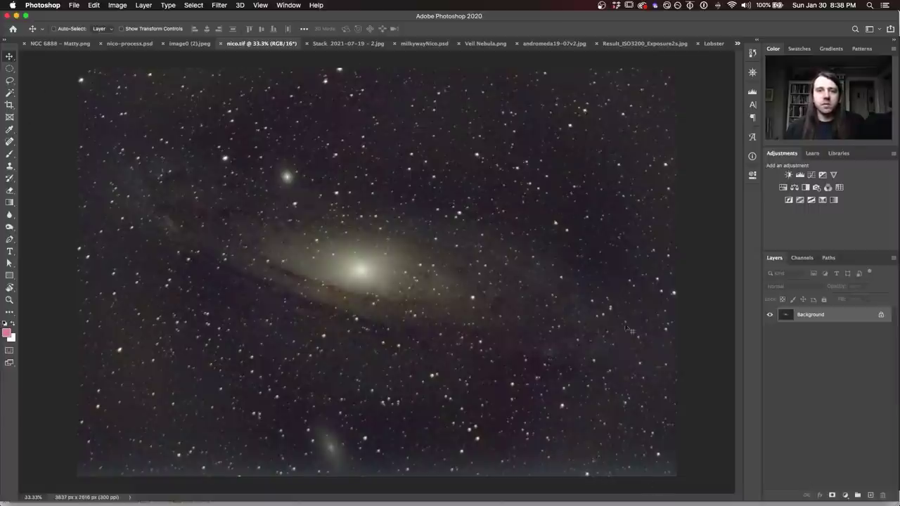
{"action": "left_click", "coordinate": [181, 45]}
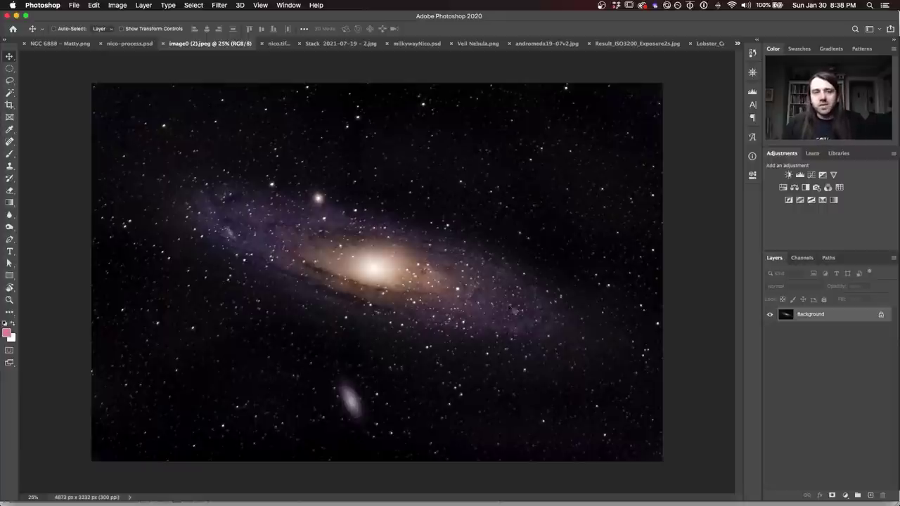
{"action": "left_click", "coordinate": [279, 43]}
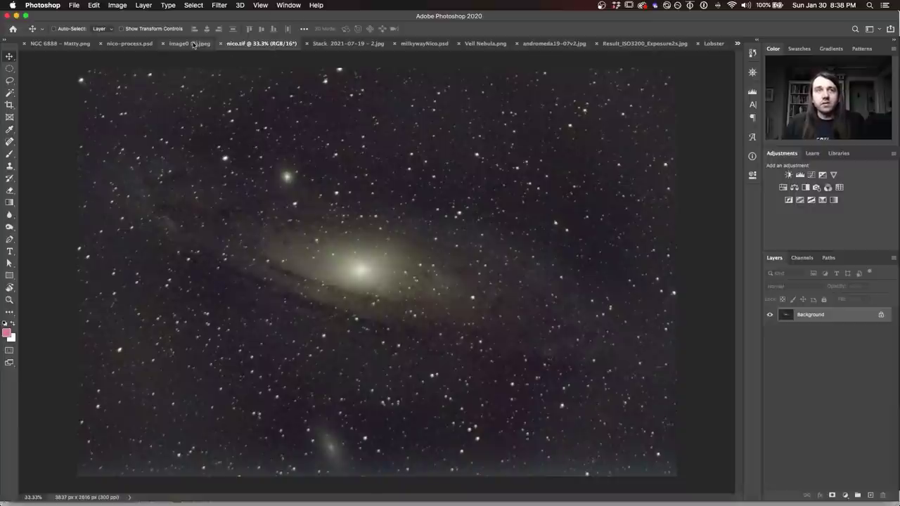
{"action": "left_click", "coordinate": [218, 44]}
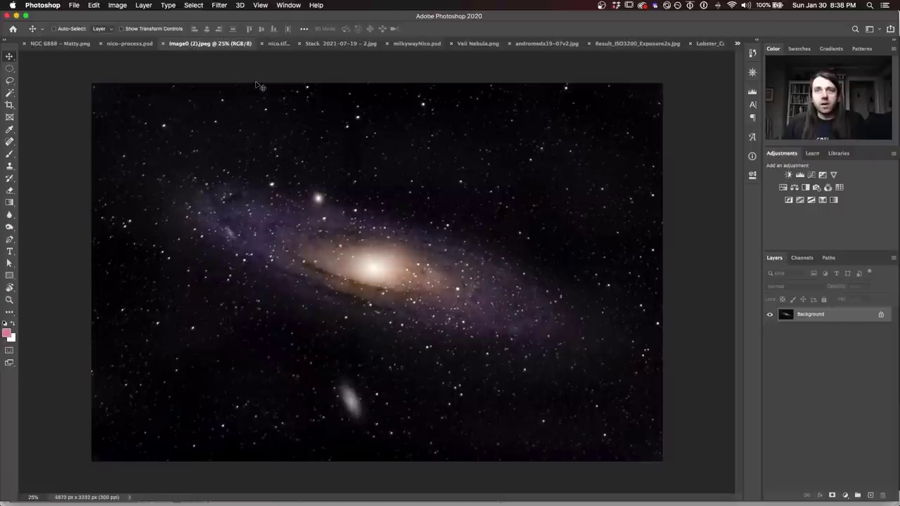
Compare the Milky Way image Stack 2021-07-19 - 2.jpg with milkywayNico.psd, and switch to Veil Nebula.png
{"action": "left_click", "coordinate": [344, 44]}
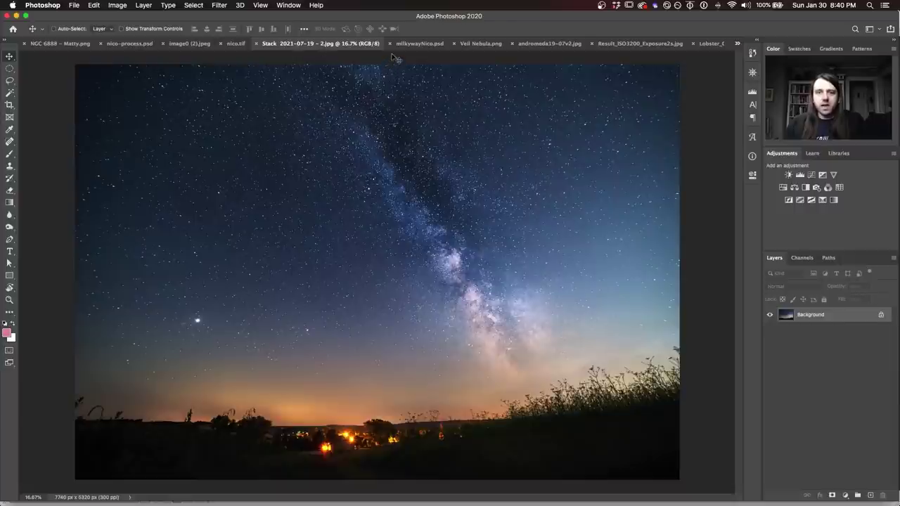
{"action": "left_click", "coordinate": [419, 44]}
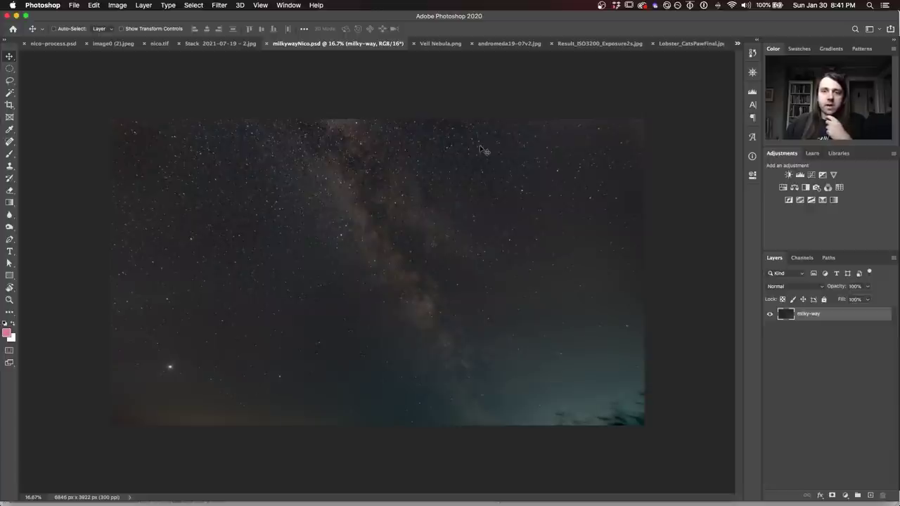
{"action": "left_click", "coordinate": [435, 43]}
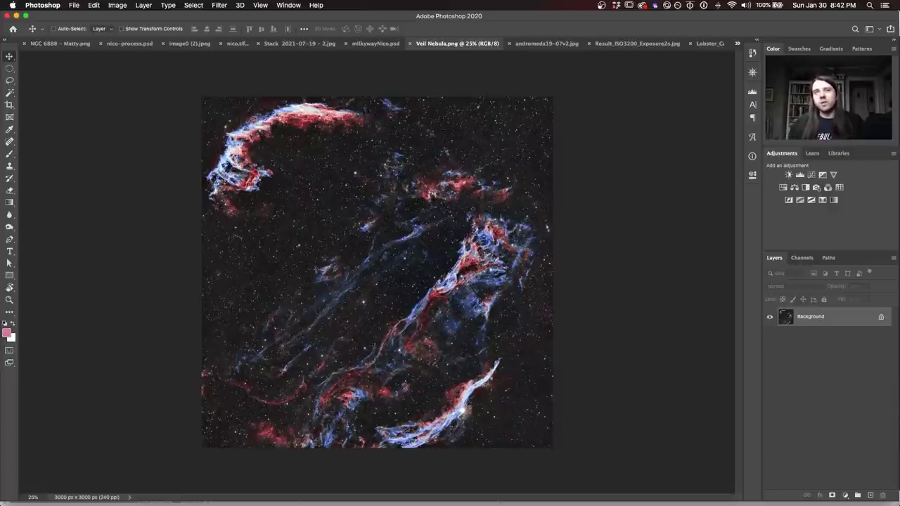
Inspect the Veil Nebula filaments and stars at 66.7%, down to the image's lower edge, and return to the whole image
{"action": "key", "text": "super+equal"}
{"action": "key", "text": "super+equal"}
{"action": "key", "text": "super+equal"}
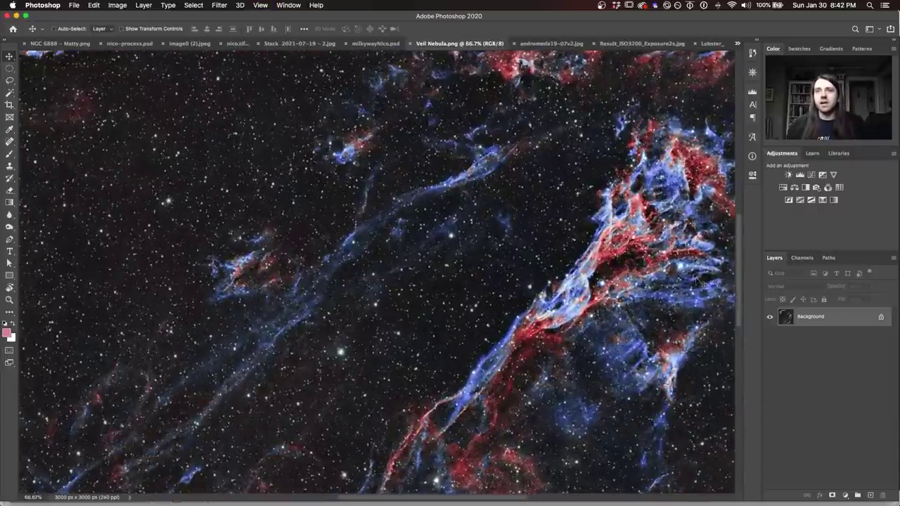
{"action": "scroll", "coordinate": [684, 300], "scroll_direction": "down", "scroll_amount": 5}
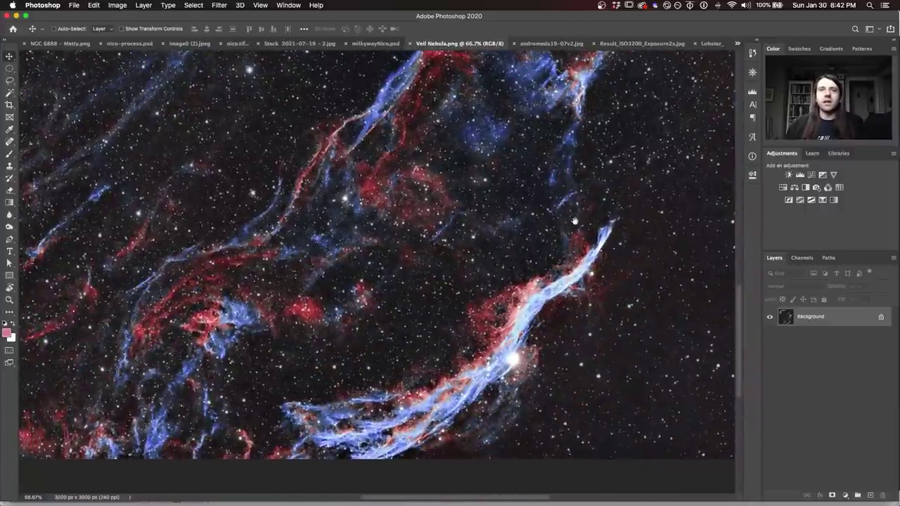
{"action": "scroll", "coordinate": [573, 219], "scroll_direction": "down", "scroll_amount": 5}
{"action": "scroll", "coordinate": [557, 176], "scroll_direction": "down", "scroll_amount": 2}
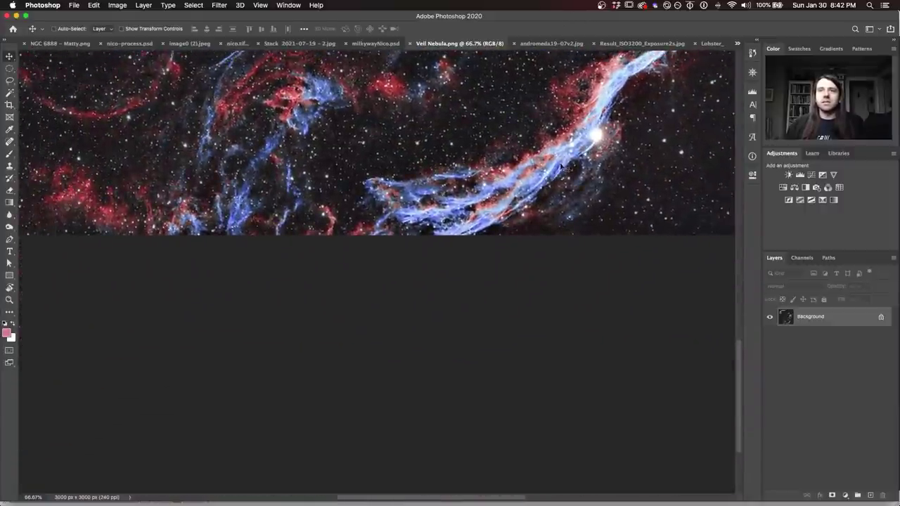
{"action": "key", "text": "super+0"}
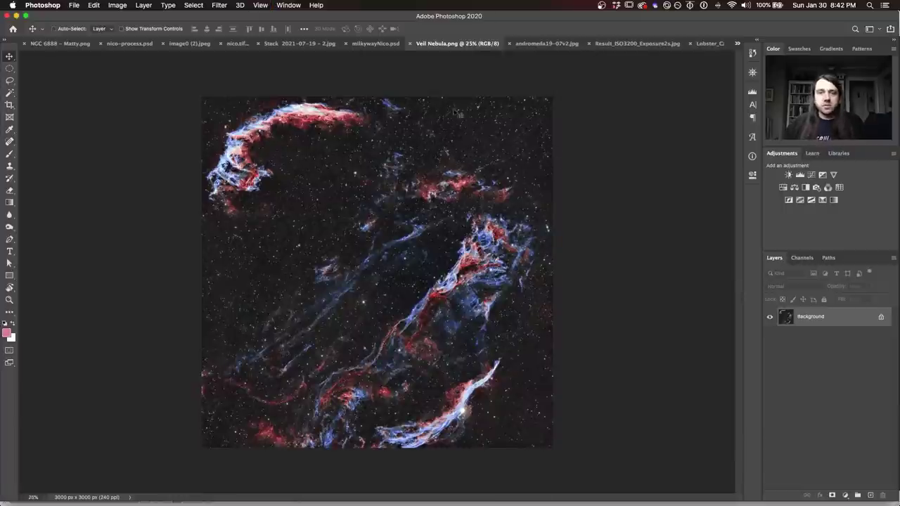
Examine the galaxy core and stars of andromeda19-07v2.jpg at 100%, and return to the full view
{"action": "left_click", "coordinate": [537, 43]}
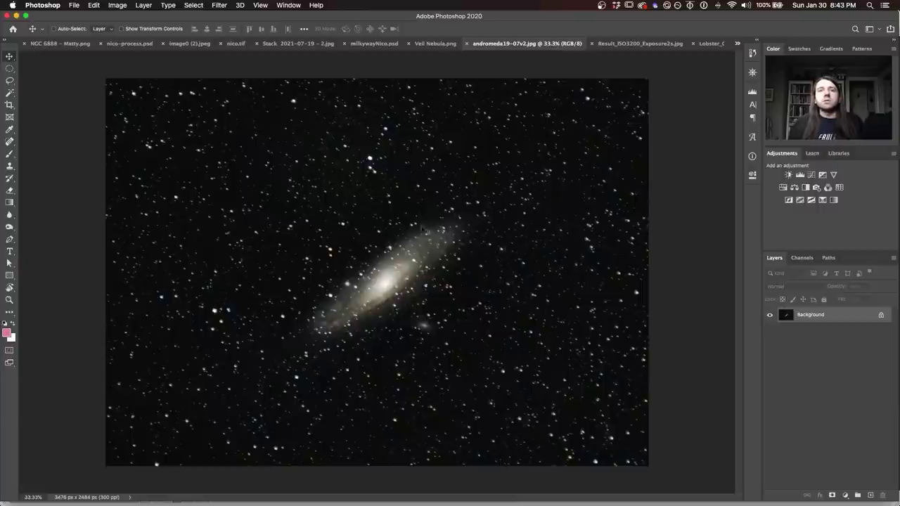
{"action": "key", "text": "super+equal"}
{"action": "key", "text": "super+equal"}
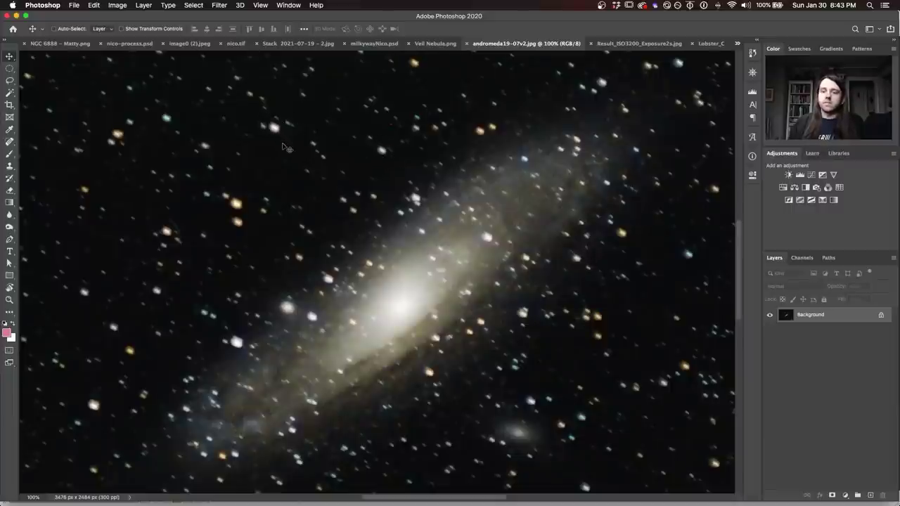
{"action": "key", "text": "super+minus"}
{"action": "key", "text": "super+minus"}
{"action": "key", "text": "super+minus"}
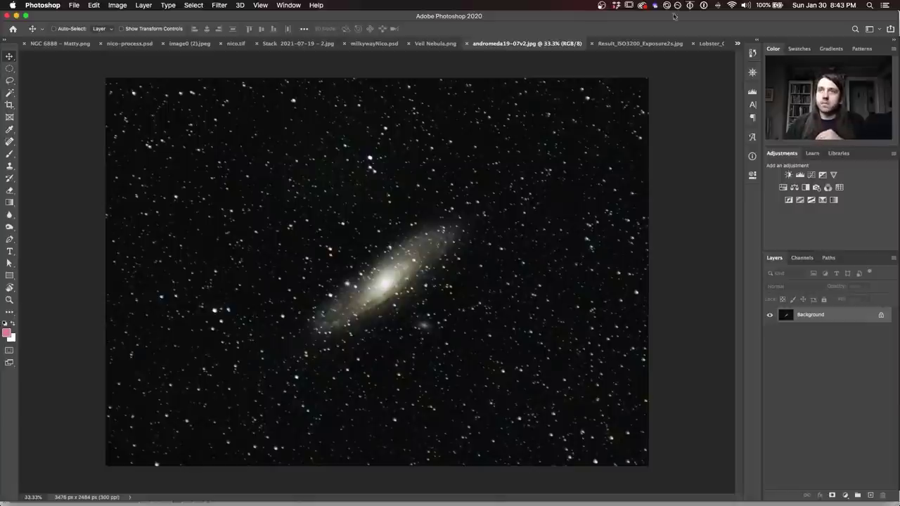
Add a Curves adjustment layer to Result_ISO3200_Exposure2s.jpg with the Blue channel's black point at input 21, output 0
{"action": "left_click", "coordinate": [619, 43]}
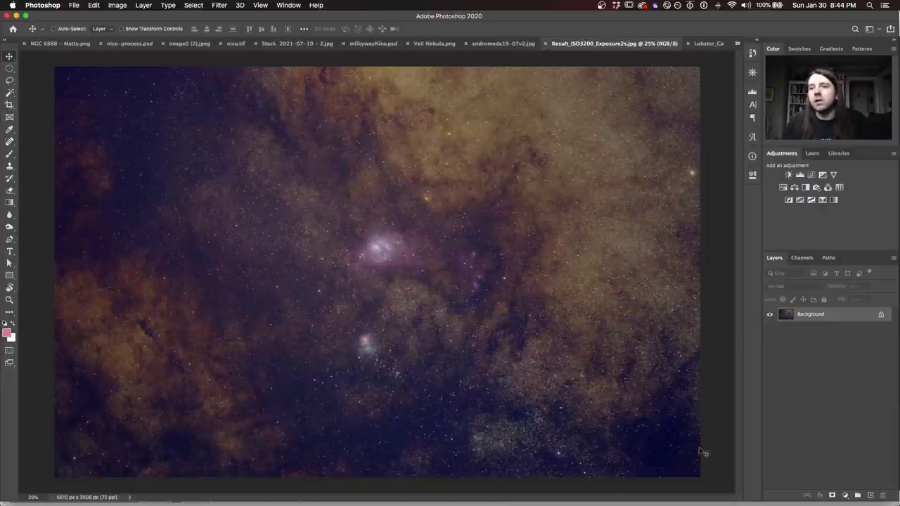
{"action": "left_click", "coordinate": [810, 176]}
{"action": "left_click", "coordinate": [656, 215]}
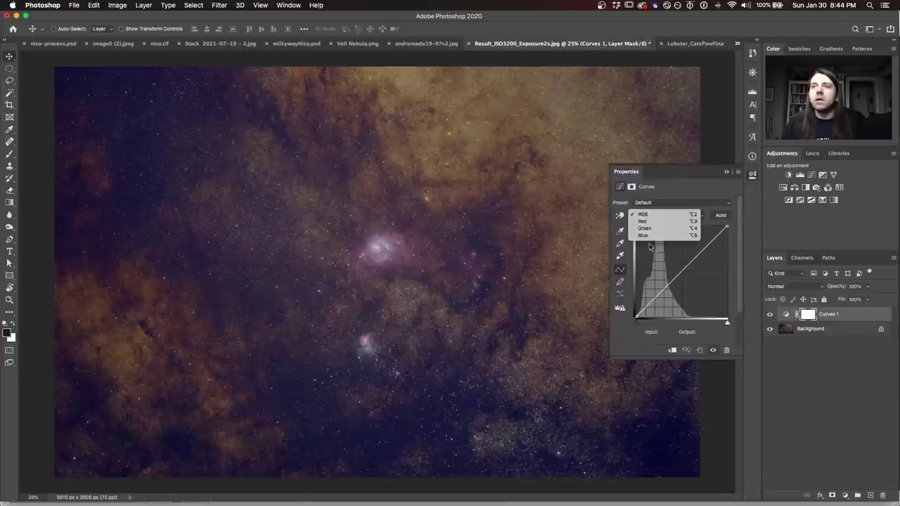
{"action": "left_click", "coordinate": [645, 236]}
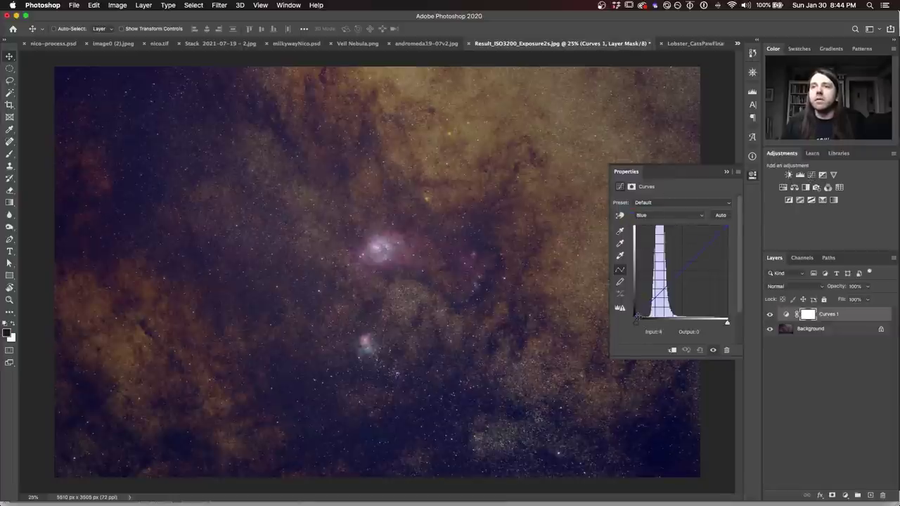
{"action": "left_click_drag", "start_coordinate": [636, 316], "coordinate": [645, 319]}
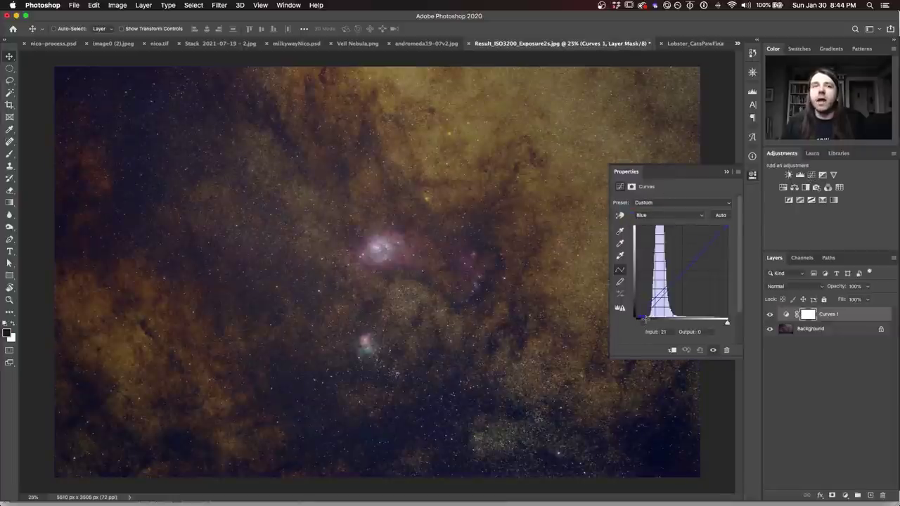
{"action": "left_click", "coordinate": [757, 178]}
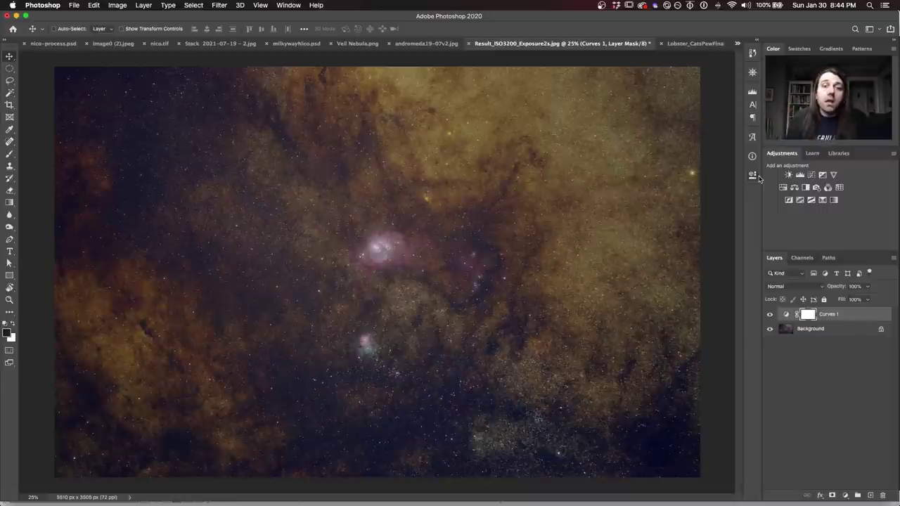
Add a Hue/Saturation adjustment layer to Lobster_CatsPawFinal.jpg with Saturation set to -34
{"action": "left_click", "coordinate": [681, 45]}
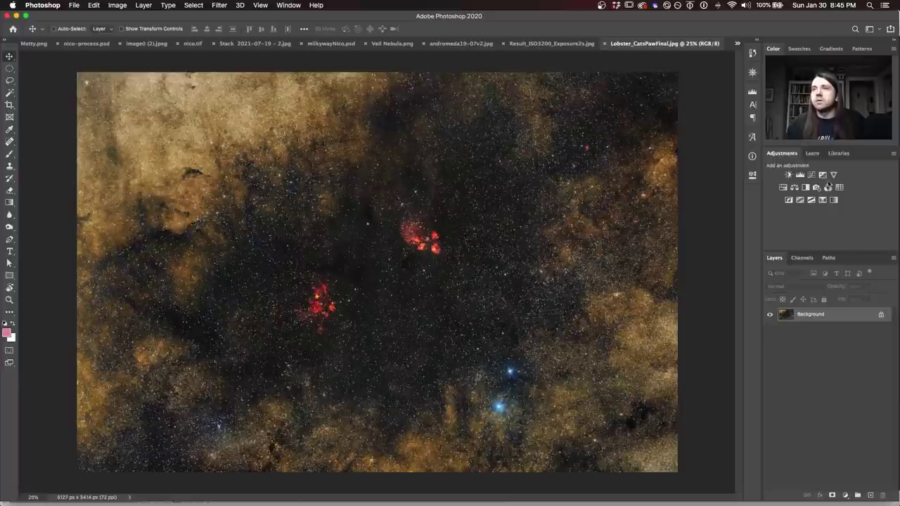
{"action": "left_click", "coordinate": [782, 188]}
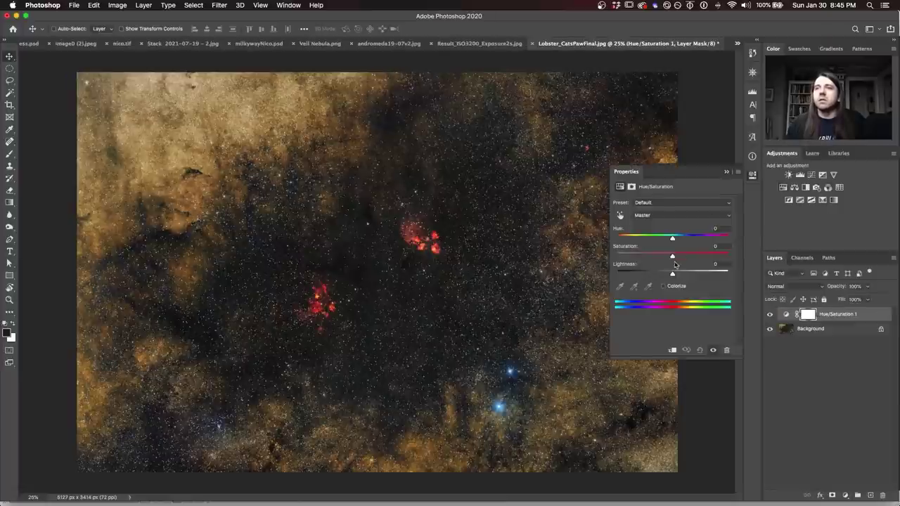
{"action": "left_click_drag", "start_coordinate": [672, 255], "coordinate": [657, 256]}
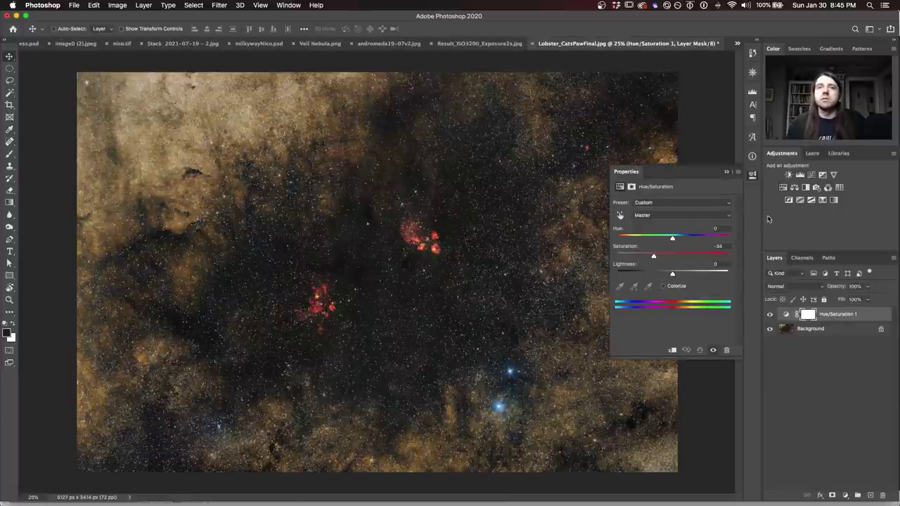
{"action": "left_click", "coordinate": [757, 178]}
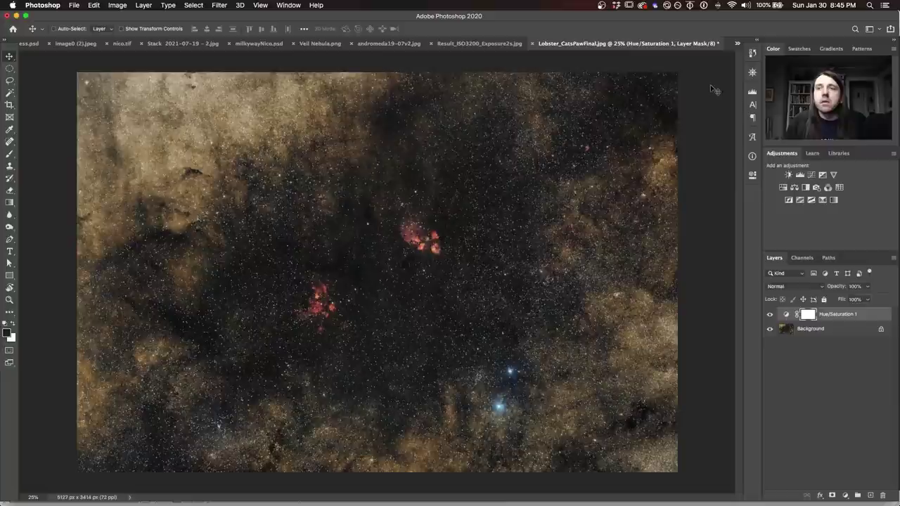
Hide the Hue/Saturation 1 layer in Lobster_CatsPawFinal.jpg and compare the original with the nico.psd version of the same field
{"action": "left_click", "coordinate": [735, 44]}
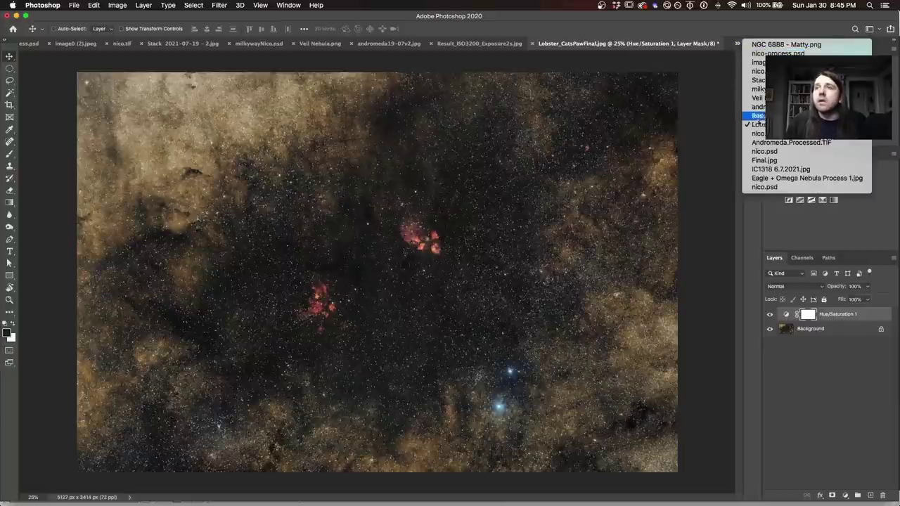
{"action": "left_click", "coordinate": [759, 133]}
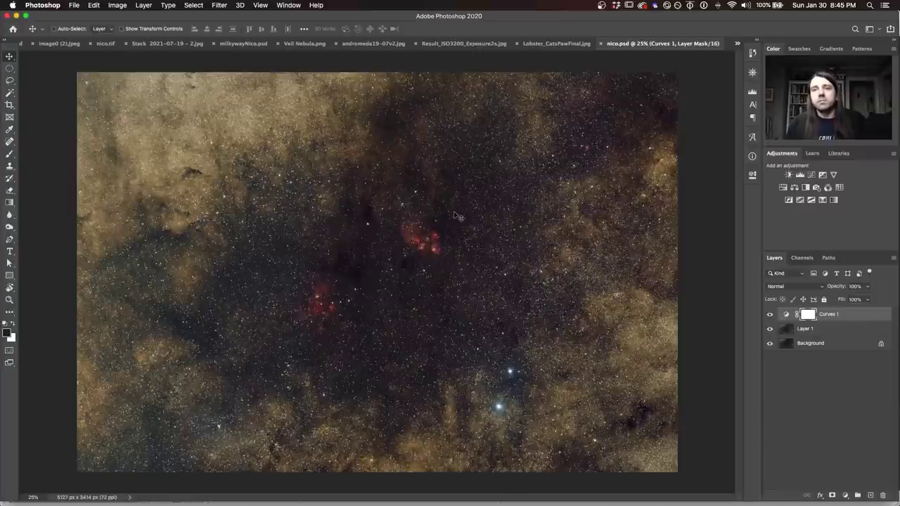
{"action": "left_click", "coordinate": [539, 43]}
{"action": "left_click", "coordinate": [769, 316]}
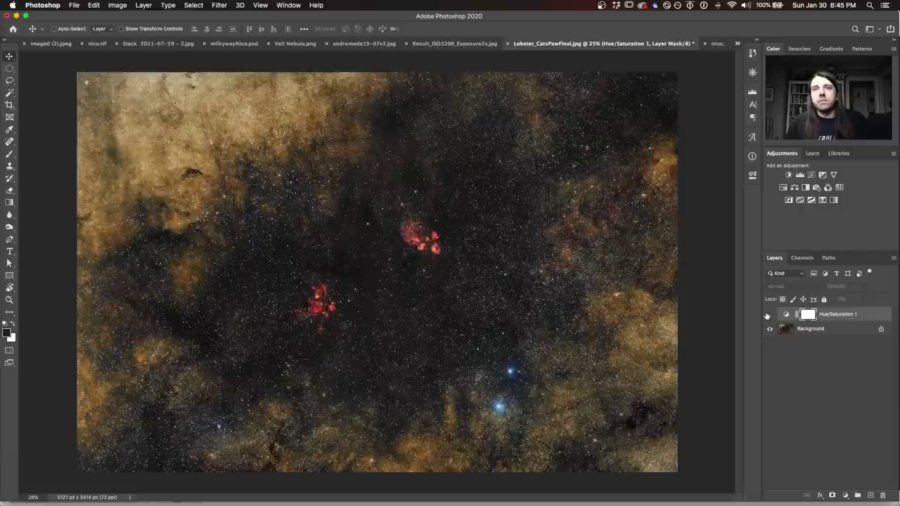
{"action": "left_click", "coordinate": [717, 44]}
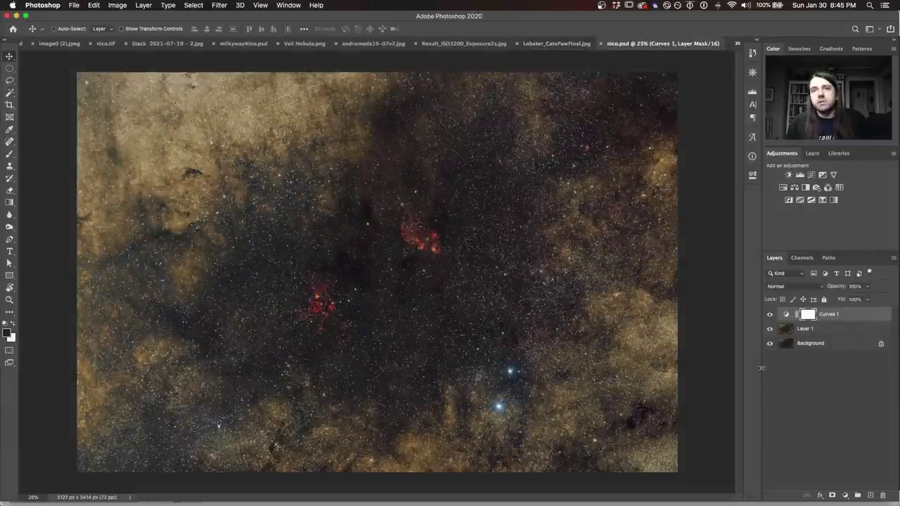
{"action": "left_click", "coordinate": [553, 46]}
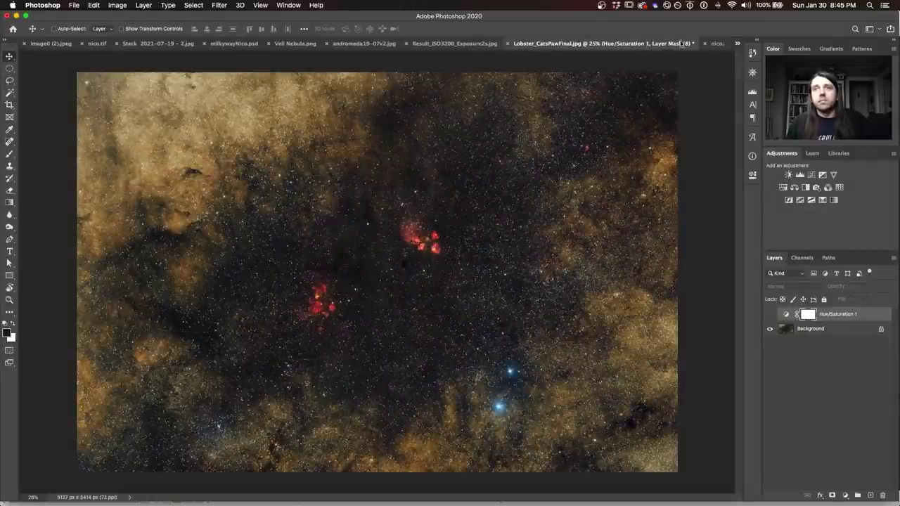
{"action": "left_click", "coordinate": [713, 43]}
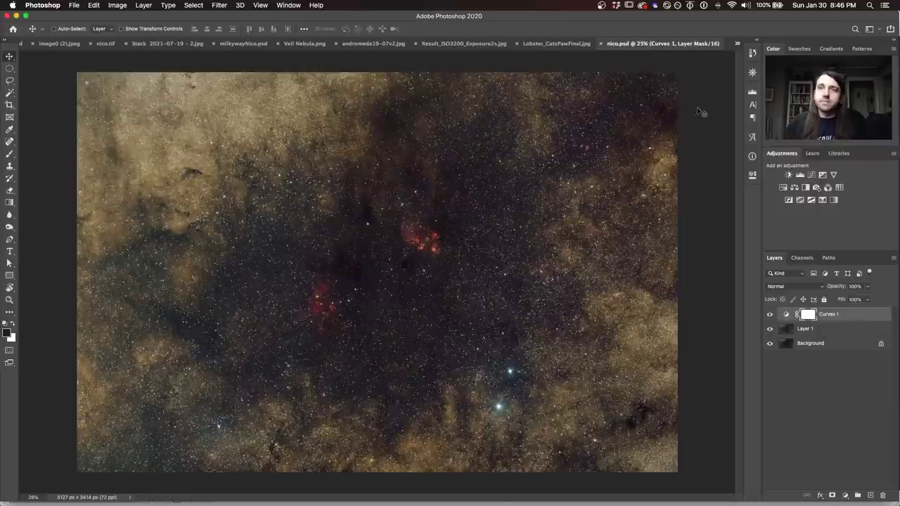
Review Andromeda.Processed.TIF and compare it with the nico.psd version of the galaxy
{"action": "left_click", "coordinate": [736, 44]}
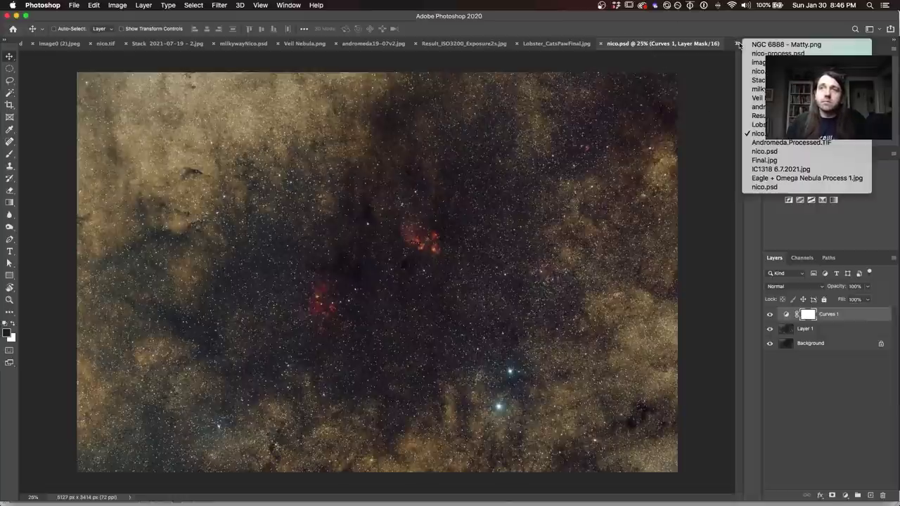
{"action": "left_click", "coordinate": [762, 143]}
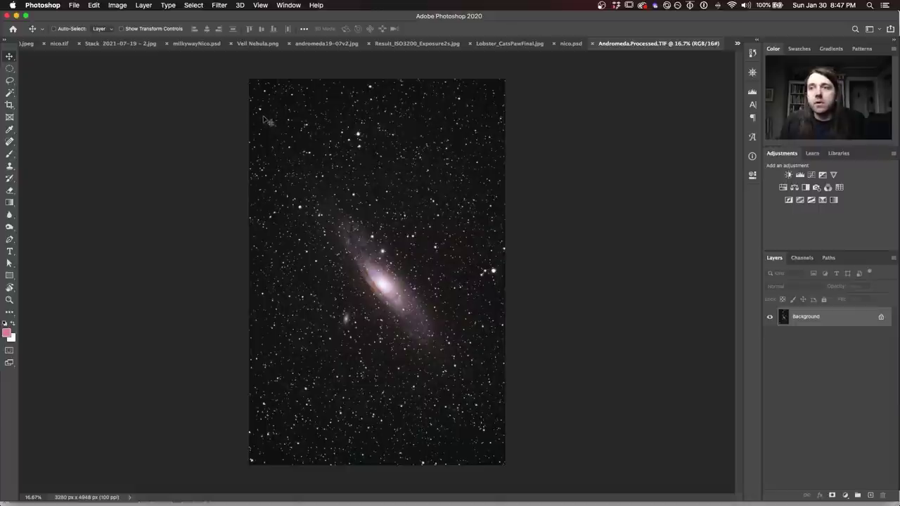
{"action": "left_click", "coordinate": [737, 44]}
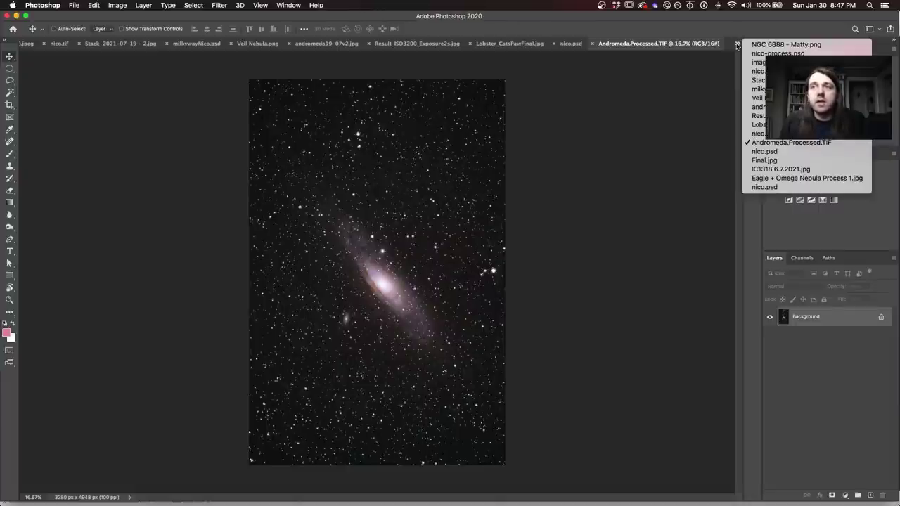
{"action": "left_click", "coordinate": [753, 151]}
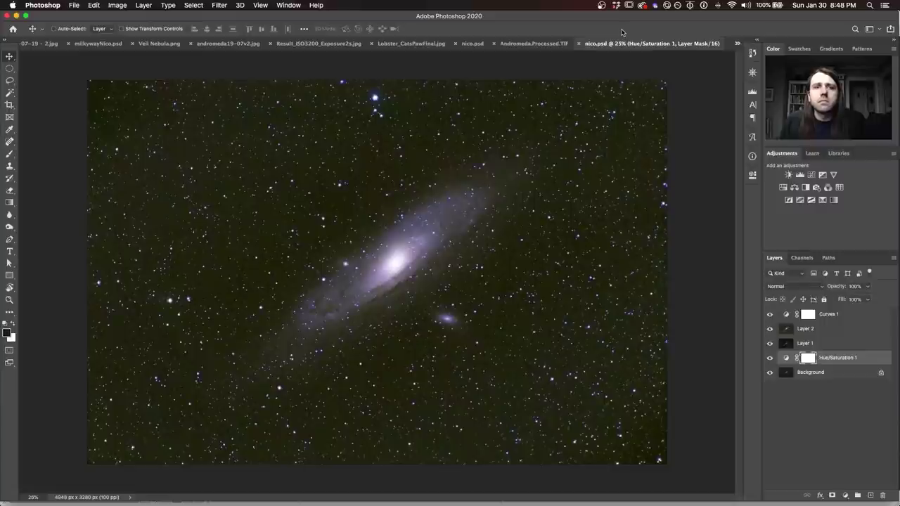
Browse the Andromeda submitter's folder in 75kCritiqueVideo and preview nico-milk.tif, nico.psd and Andromeda.Processed.TIF without opening any file
{"action": "left_click", "coordinate": [522, 44]}
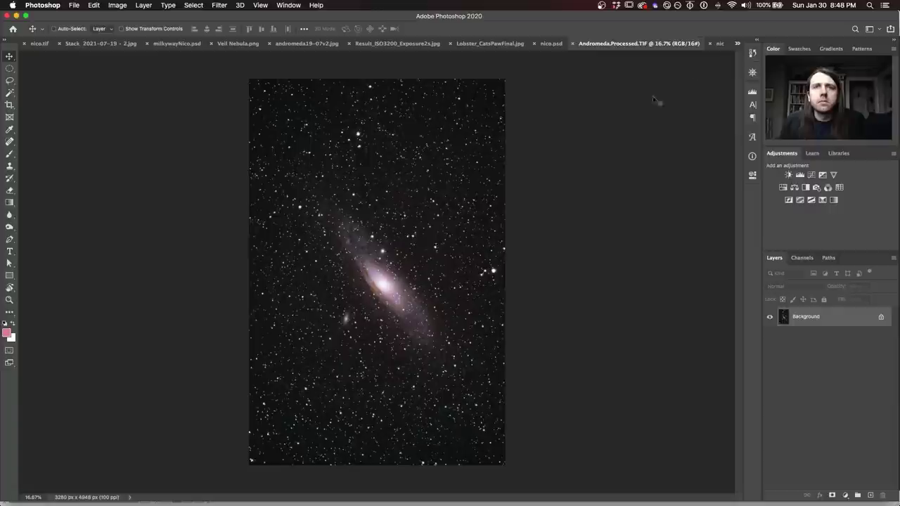
{"action": "left_click", "coordinate": [74, 6]}
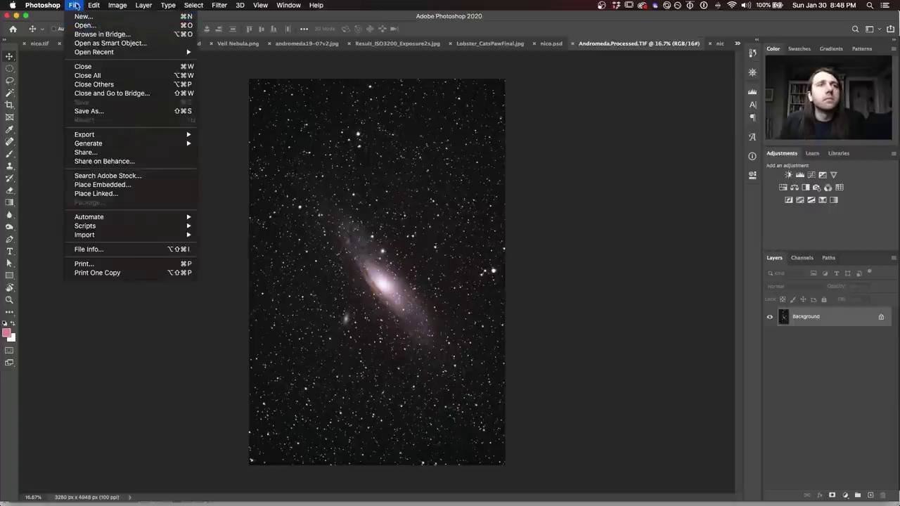
{"action": "left_click", "coordinate": [79, 26]}
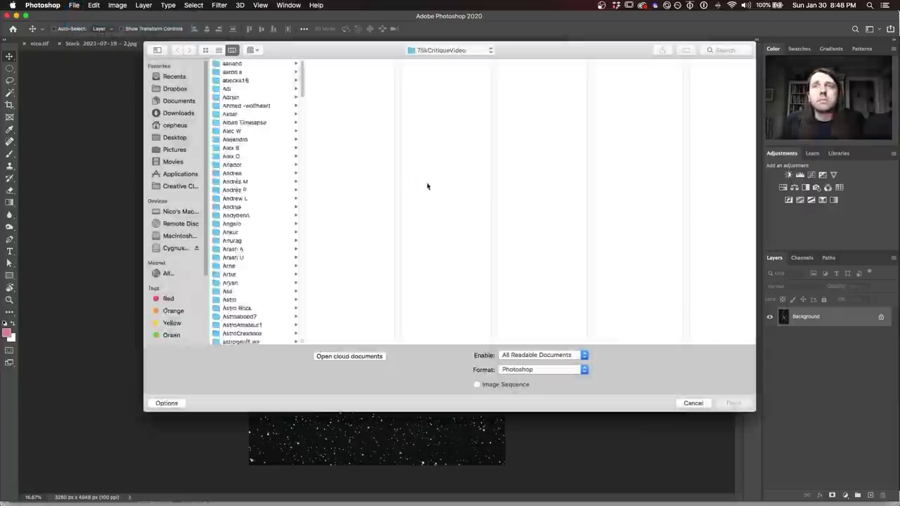
{"action": "left_click", "coordinate": [450, 50]}
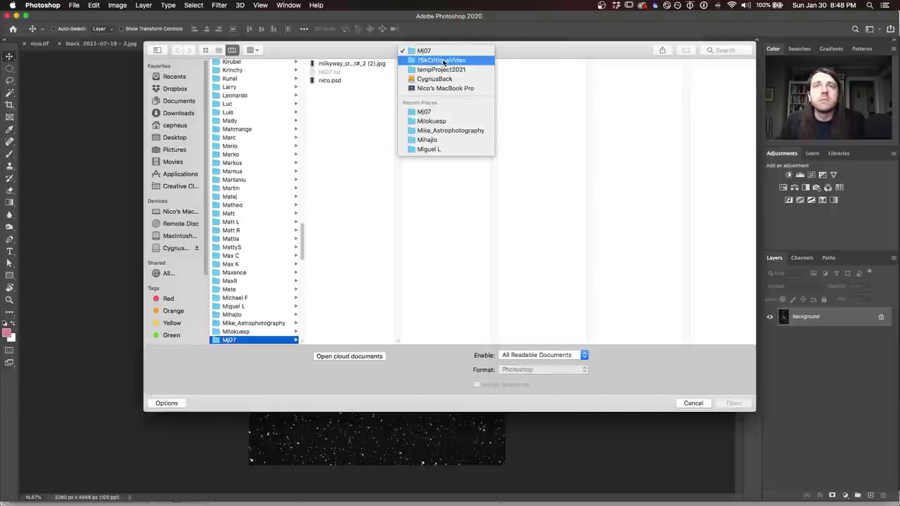
{"action": "left_click", "coordinate": [440, 60]}
{"action": "left_click_drag", "start_coordinate": [303, 83], "coordinate": [301, 249]}
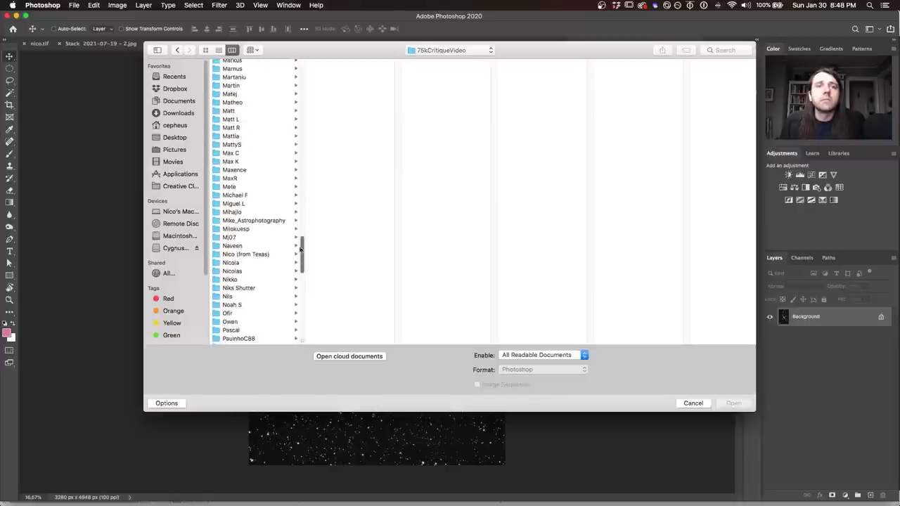
{"action": "left_click", "coordinate": [239, 205]}
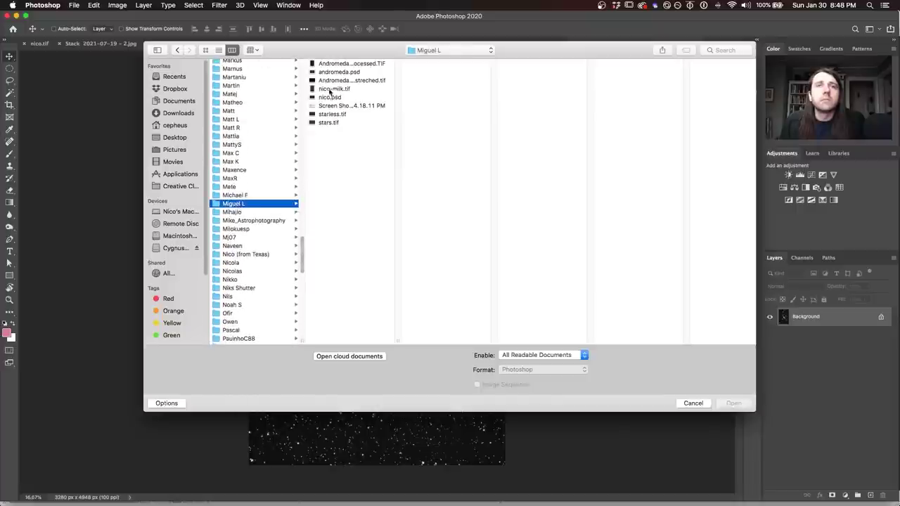
{"action": "left_click", "coordinate": [331, 89]}
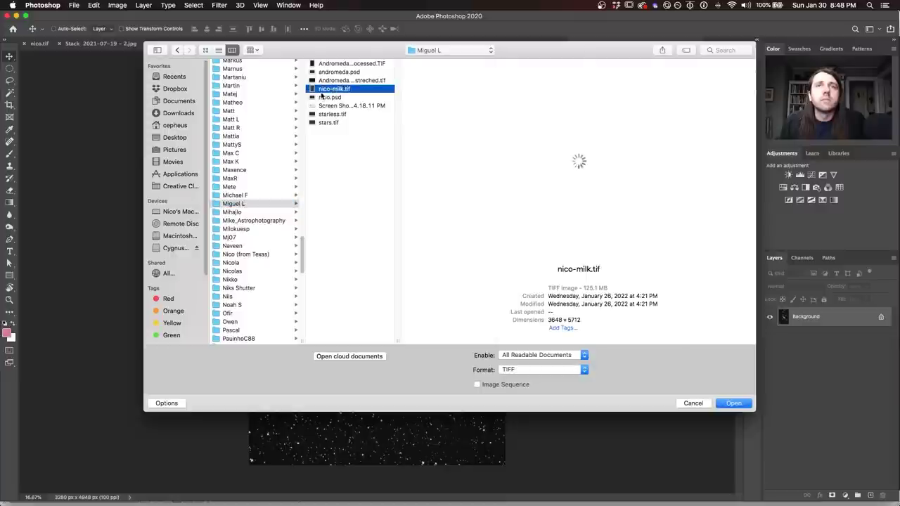
{"action": "left_click", "coordinate": [322, 97]}
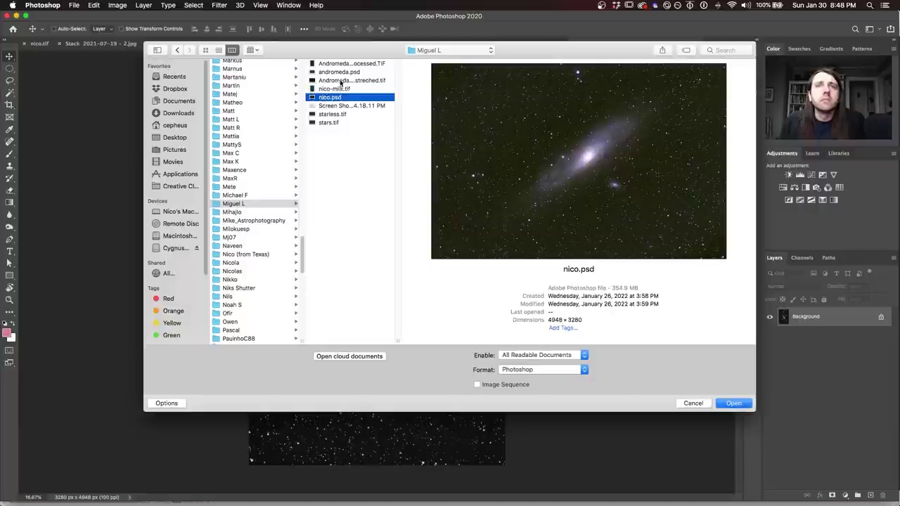
{"action": "left_click", "coordinate": [341, 65]}
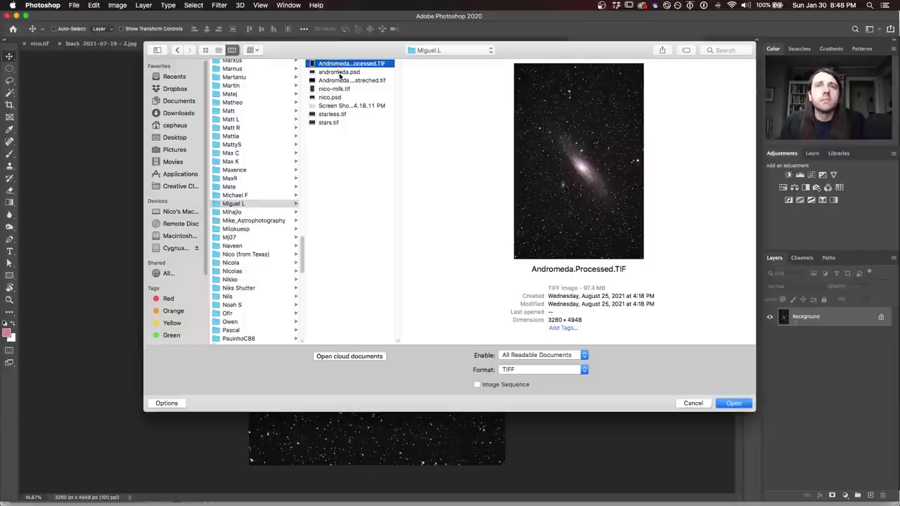
{"action": "left_click", "coordinate": [328, 97]}
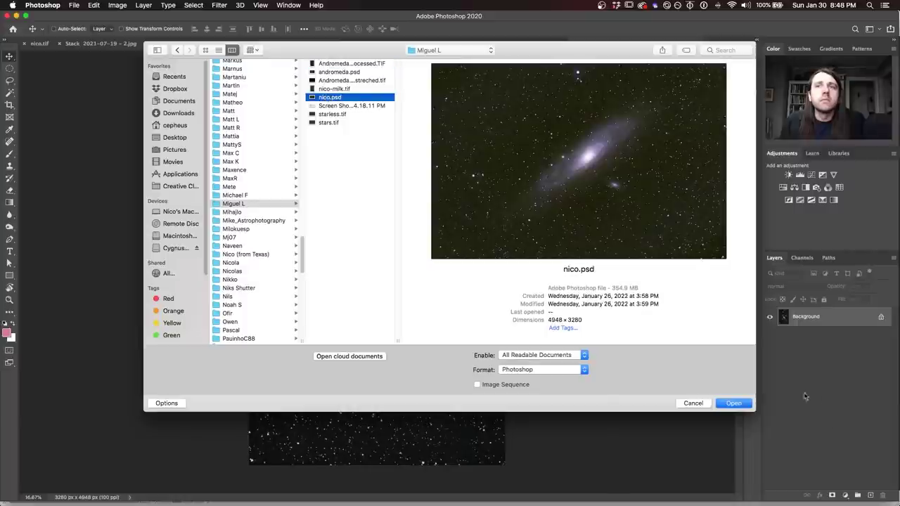
{"action": "left_click", "coordinate": [689, 405]}
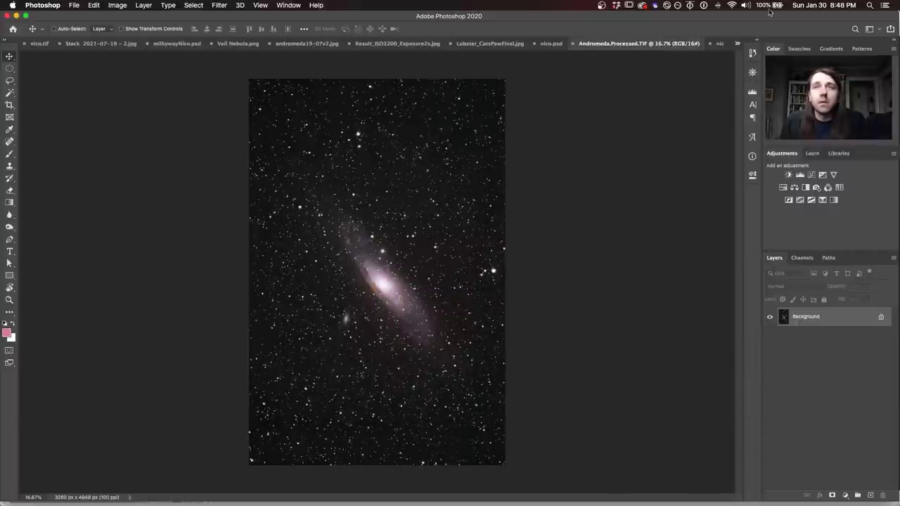
In the Andromeda nico.psd, set the Curves 1 layer's Green channel black point to input 16, output 0
{"action": "left_click", "coordinate": [718, 44]}
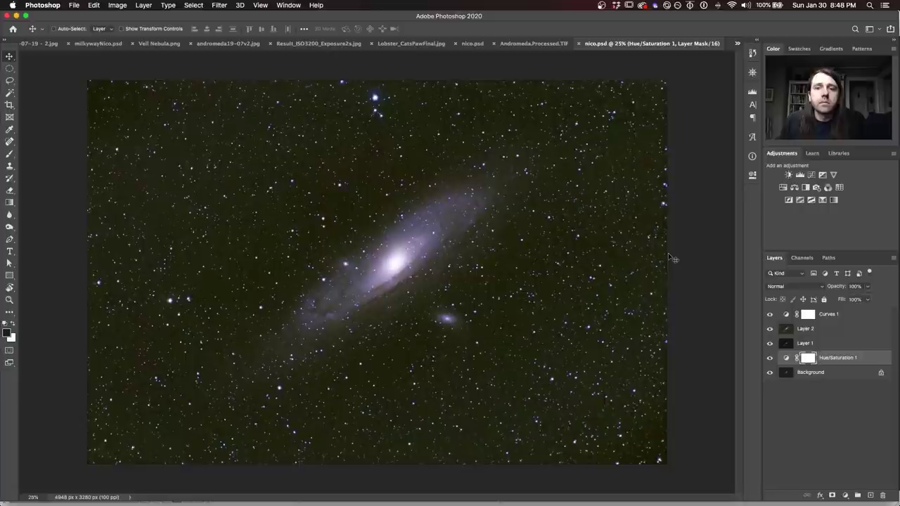
{"action": "left_click", "coordinate": [848, 319]}
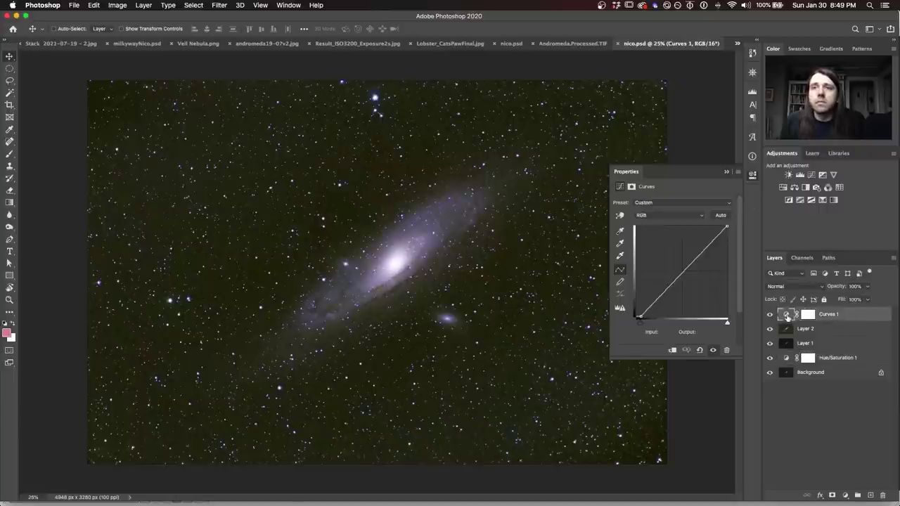
{"action": "left_click", "coordinate": [786, 314]}
{"action": "left_click", "coordinate": [641, 218]}
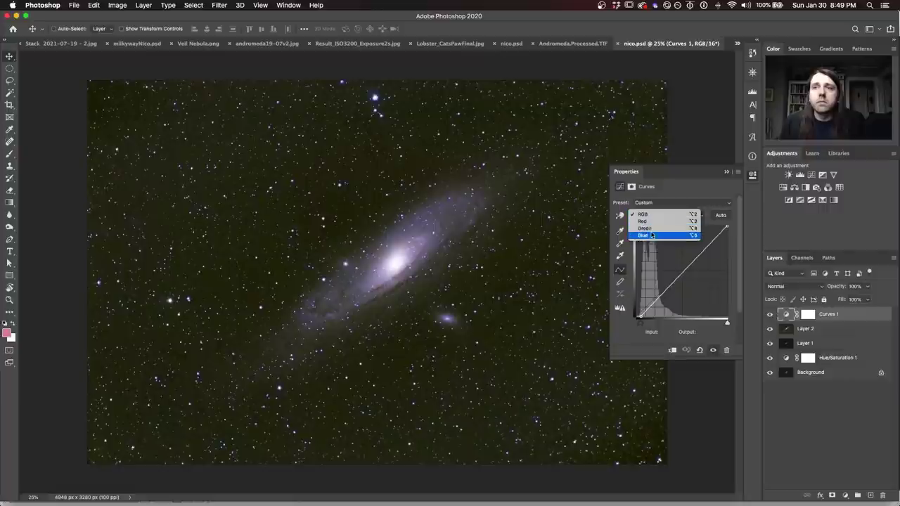
{"action": "left_click", "coordinate": [654, 230]}
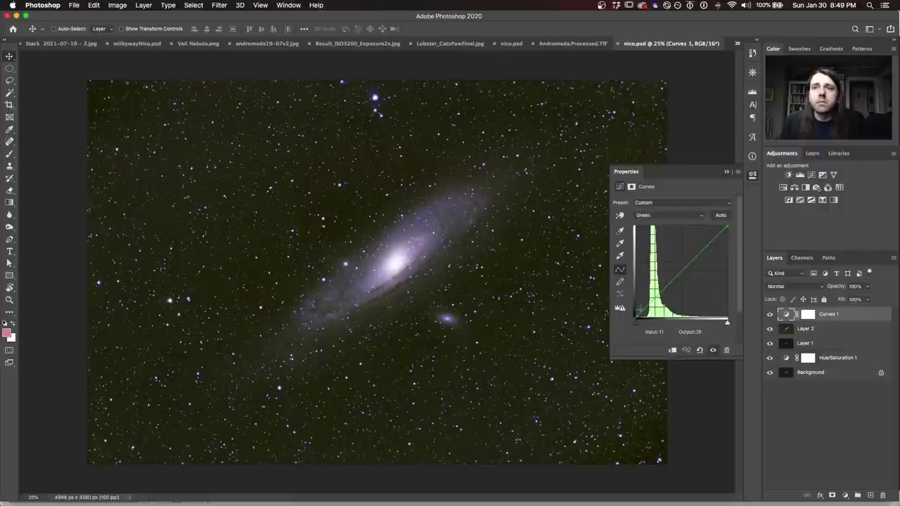
{"action": "left_click_drag", "start_coordinate": [637, 318], "coordinate": [643, 318]}
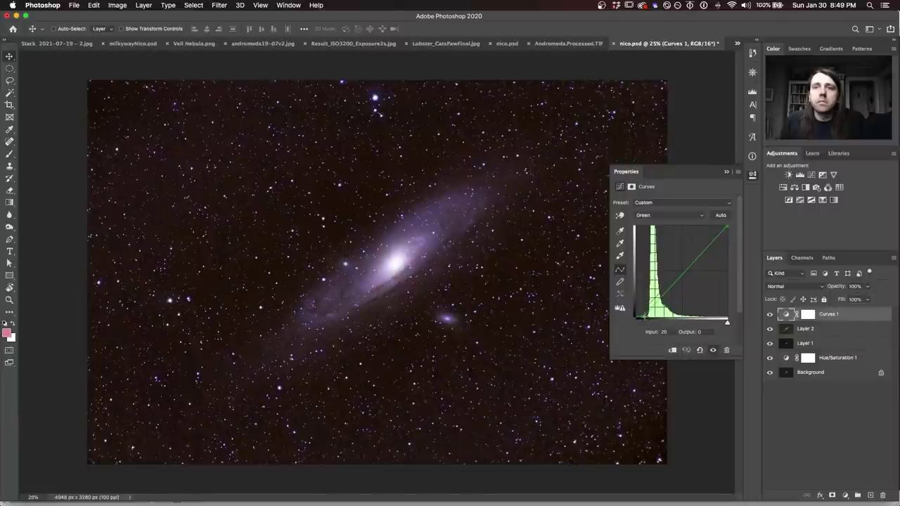
{"action": "left_click_drag", "start_coordinate": [644, 317], "coordinate": [642, 317]}
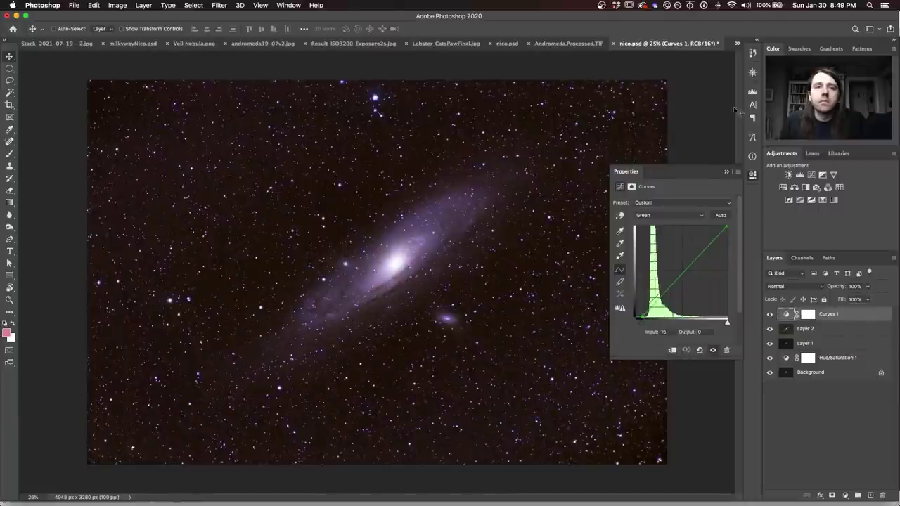
{"action": "left_click", "coordinate": [750, 177]}
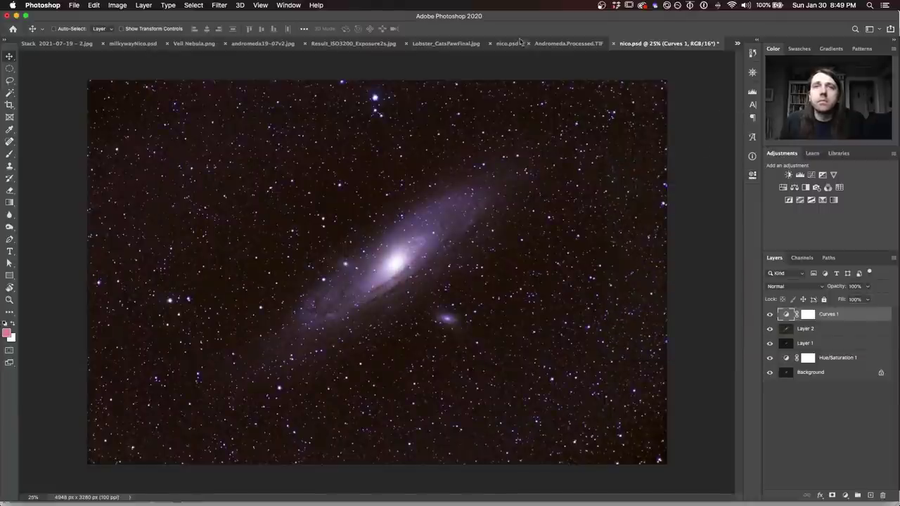
Try defringing Andromeda.Processed.TIF in the Camera Raw Filter with Purple Hue 6/70 and Purple Amount 2
{"action": "left_click", "coordinate": [568, 43]}
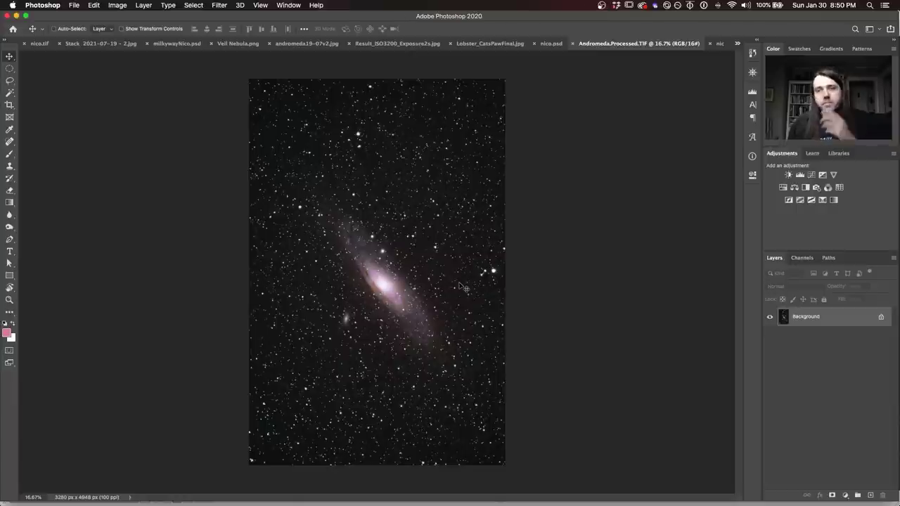
{"action": "left_click", "coordinate": [226, 4]}
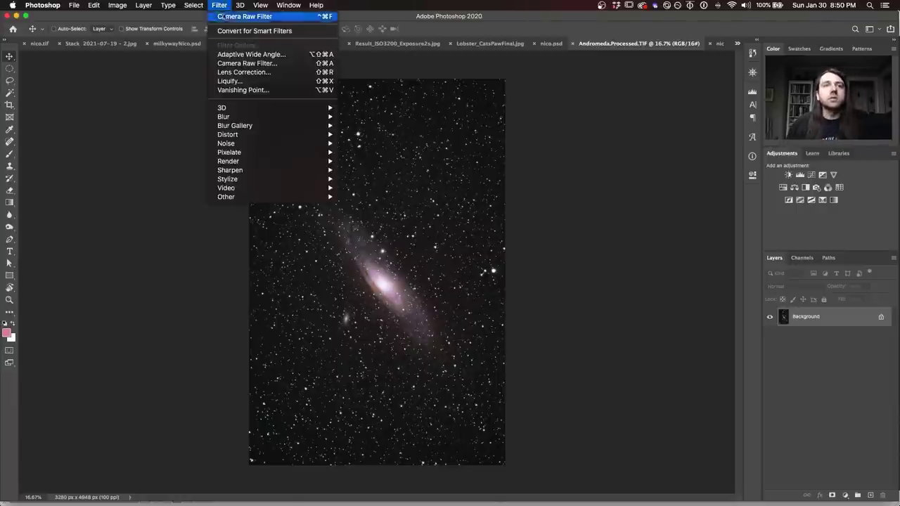
{"action": "left_click", "coordinate": [247, 64]}
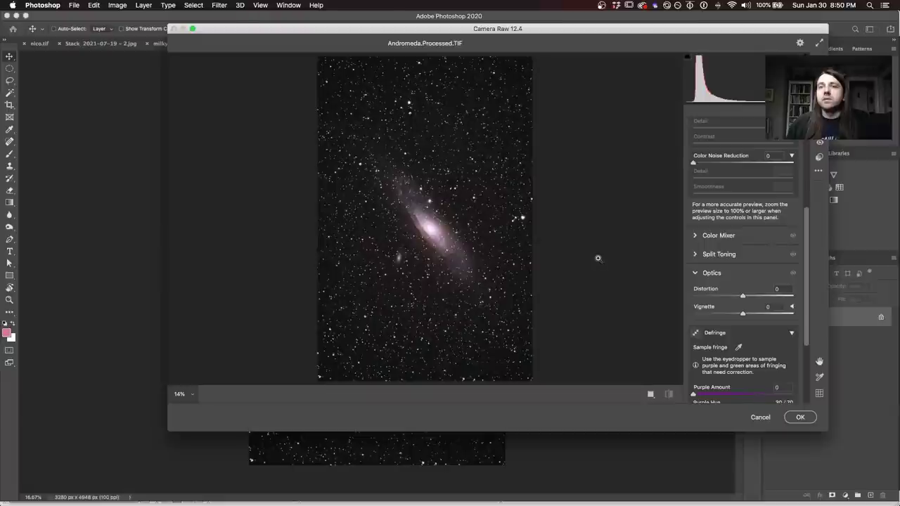
{"action": "scroll", "coordinate": [807, 264], "scroll_direction": "down", "scroll_amount": 1}
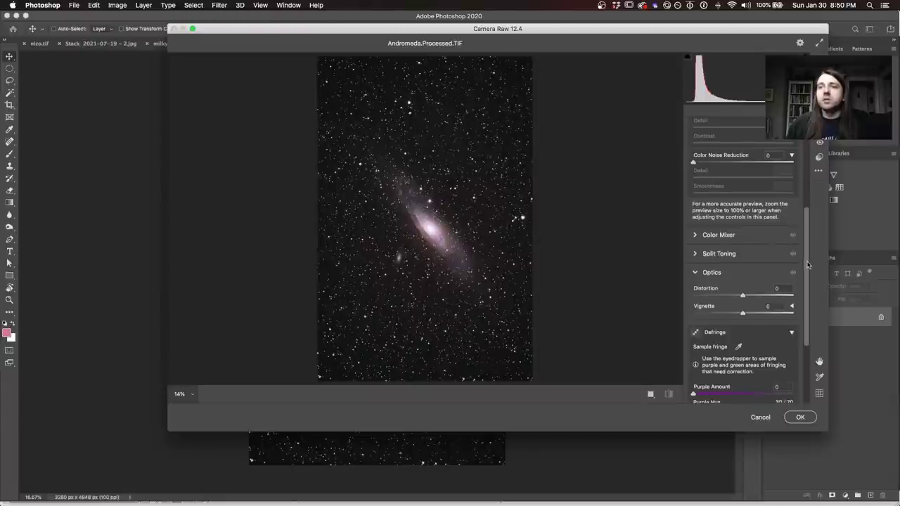
{"action": "scroll", "coordinate": [808, 264], "scroll_direction": "down", "scroll_amount": 5}
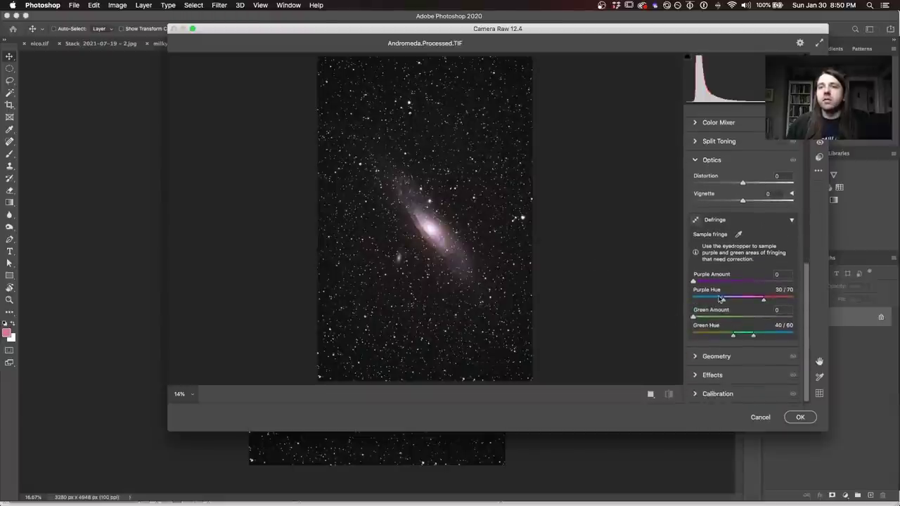
{"action": "left_click_drag", "start_coordinate": [720, 299], "coordinate": [699, 287]}
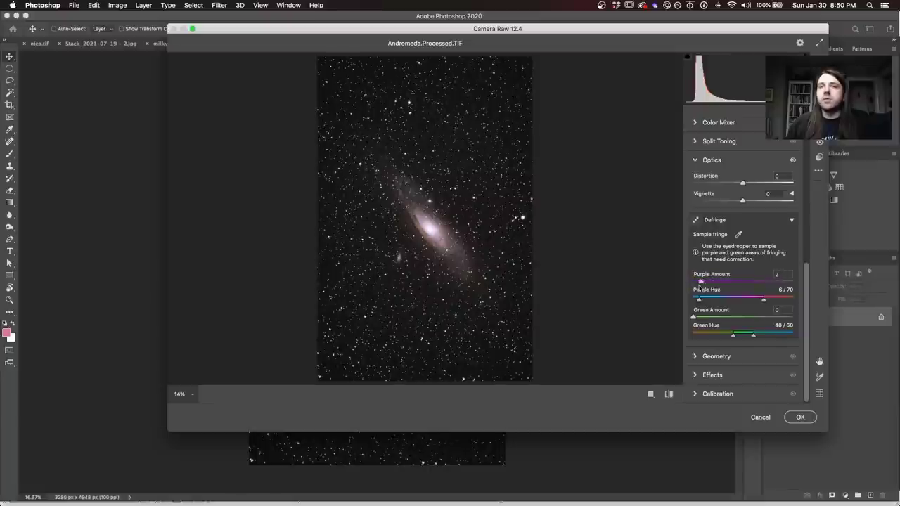
{"action": "left_click", "coordinate": [760, 417]}
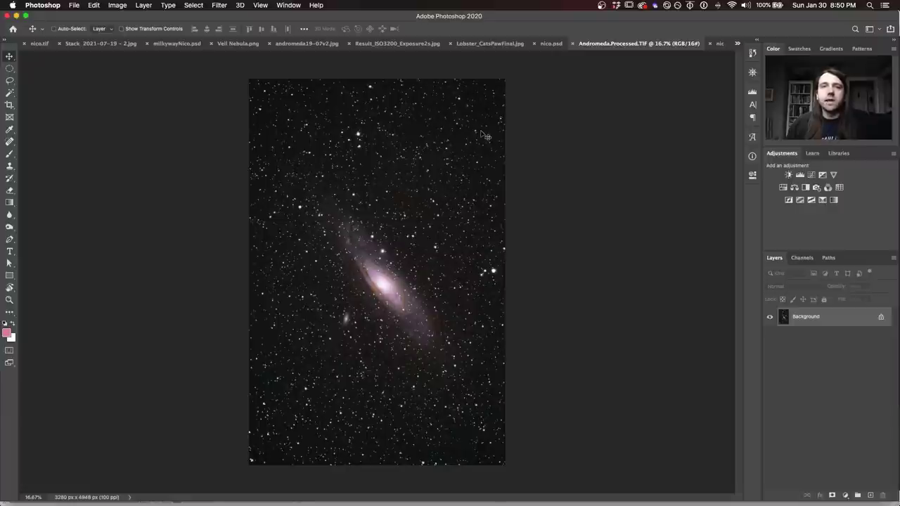
Compare the color-corrected nico.psd version of the Andromeda galaxy with the original Andromeda.Processed.TIF
{"action": "left_click", "coordinate": [720, 44]}
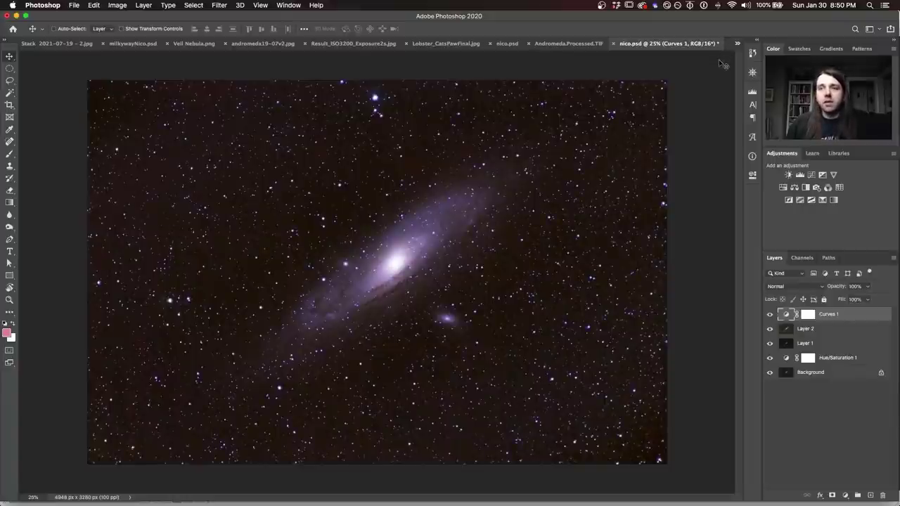
{"action": "left_click", "coordinate": [578, 44]}
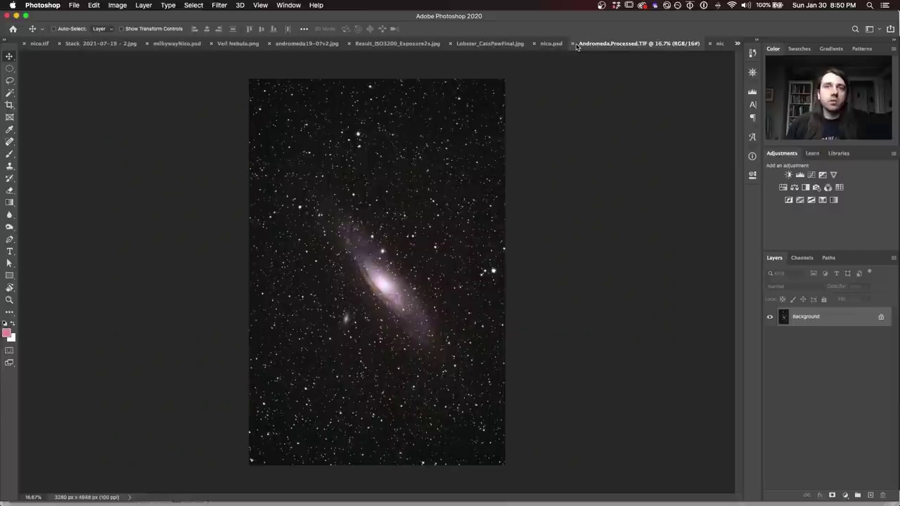
{"action": "left_click", "coordinate": [720, 45]}
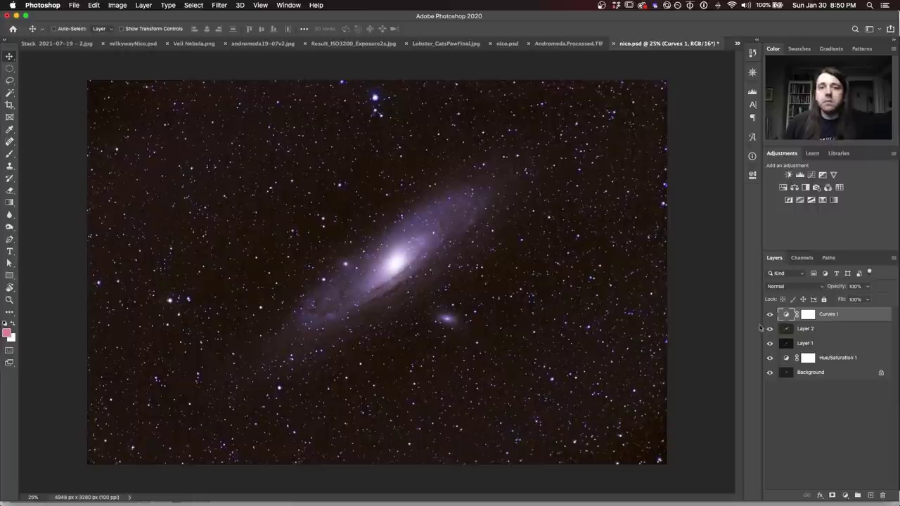
Review the submitted images Final.jpg, IC1318 6.7.2021.jpg and Eagle + Omega Nebula Process 1.jpg one after another
{"action": "left_click", "coordinate": [738, 43]}
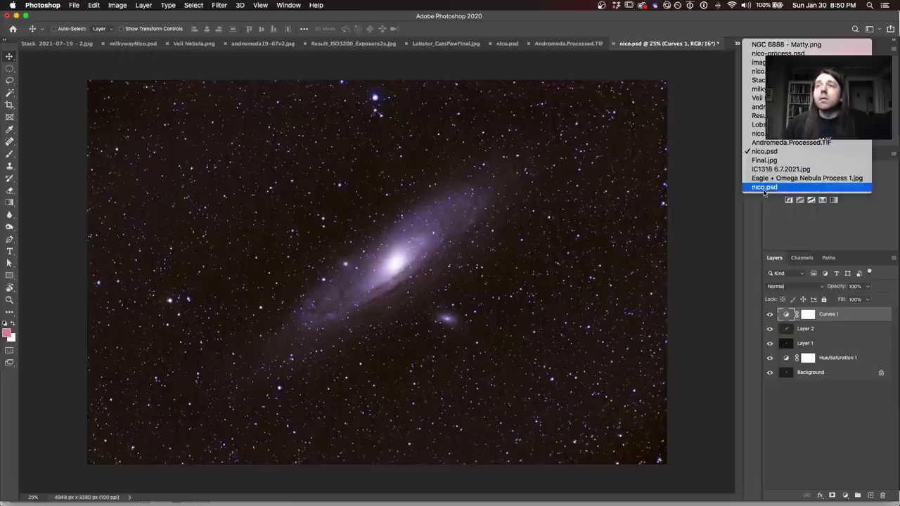
{"action": "left_click", "coordinate": [764, 161]}
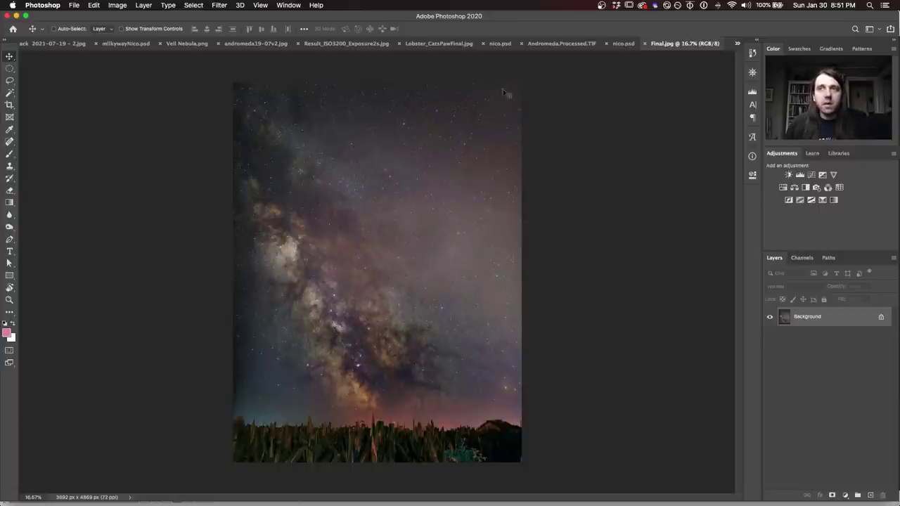
{"action": "left_click", "coordinate": [737, 43]}
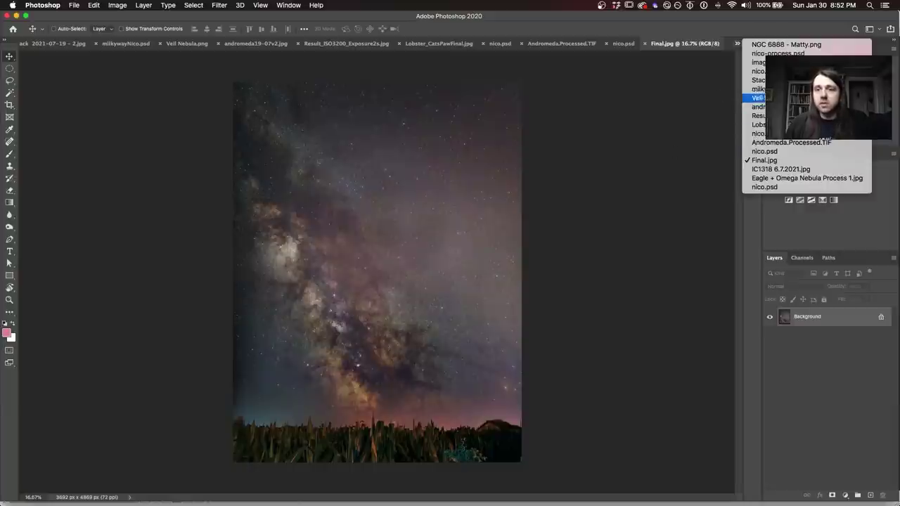
{"action": "left_click", "coordinate": [768, 169]}
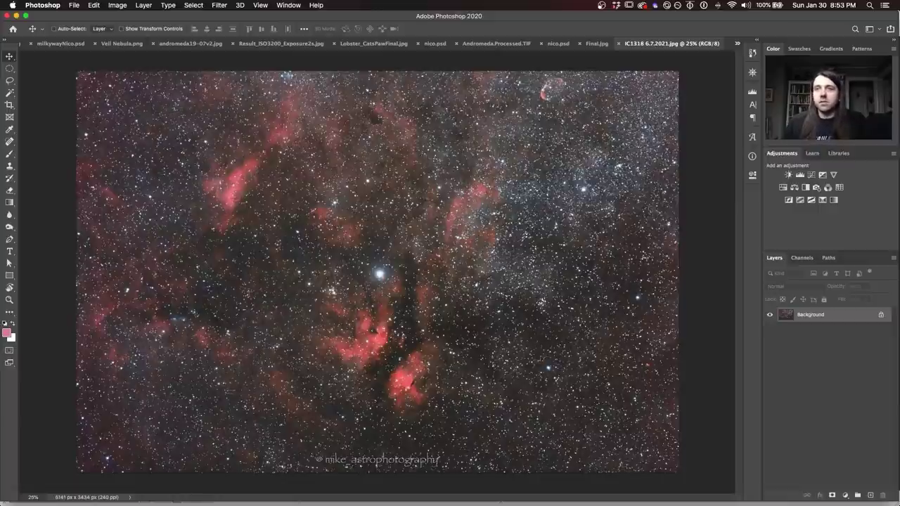
{"action": "left_click", "coordinate": [737, 45]}
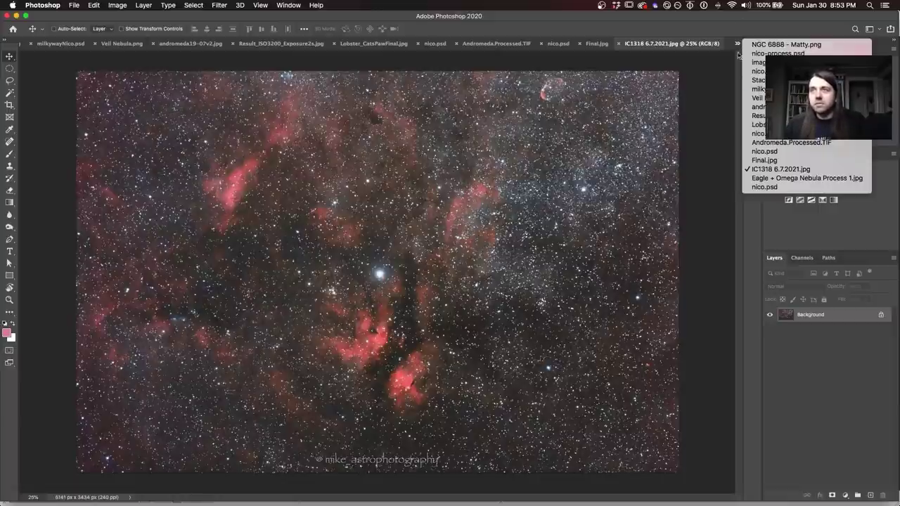
{"action": "left_click", "coordinate": [764, 178]}
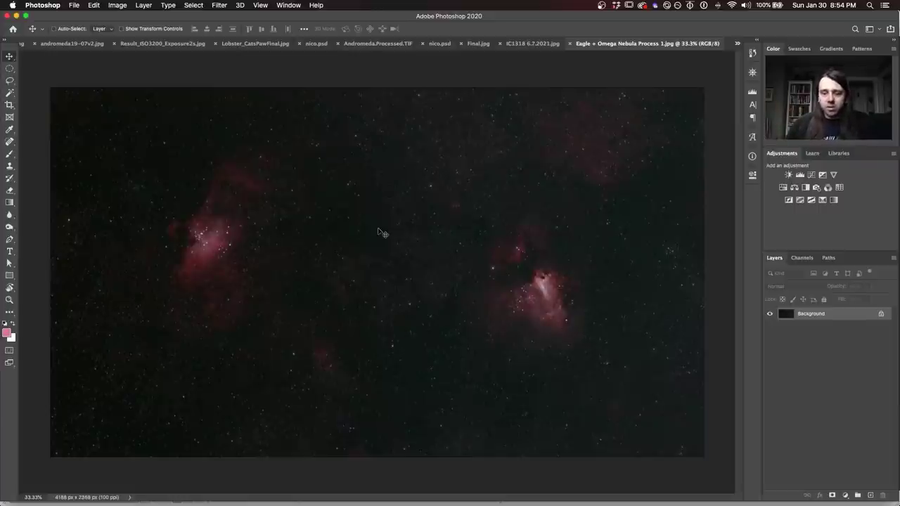
{"action": "key", "text": "super"}
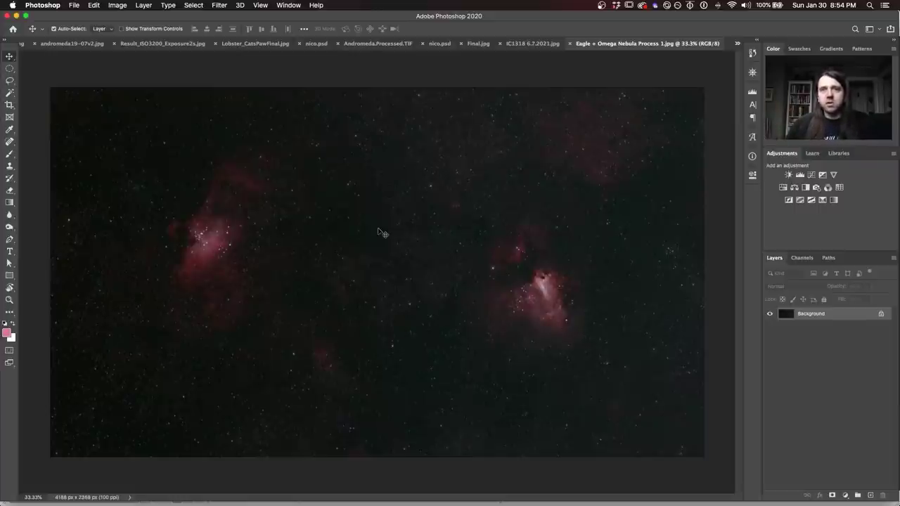
Examine the star shapes and background across Eagle + Omega Nebula Process 1.jpg at 300%, and view the whole image again
{"action": "key", "text": "super+equal"}
{"action": "key", "text": "super+equal"}
{"action": "key", "text": "super+equal"}
{"action": "key", "text": "super+equal"}
{"action": "key", "text": "super+equal"}
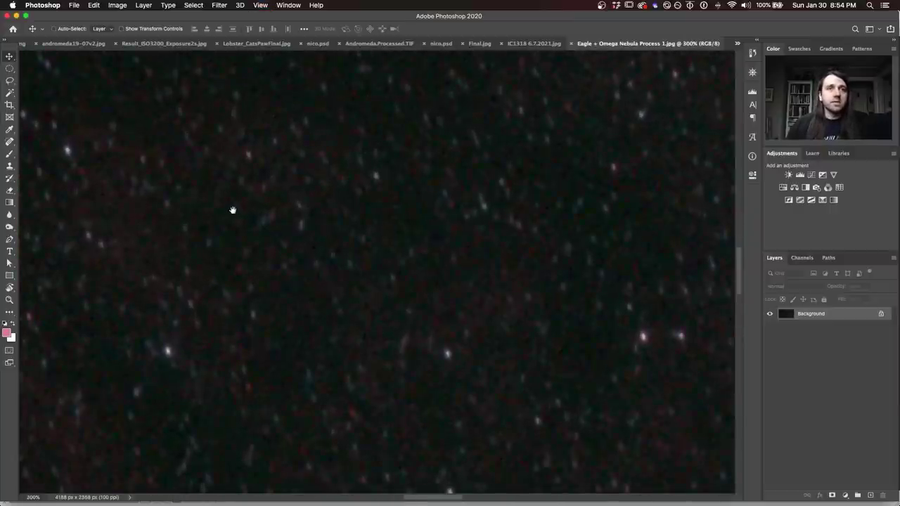
{"action": "left_click_drag", "start_coordinate": [232, 209], "coordinate": [584, 231]}
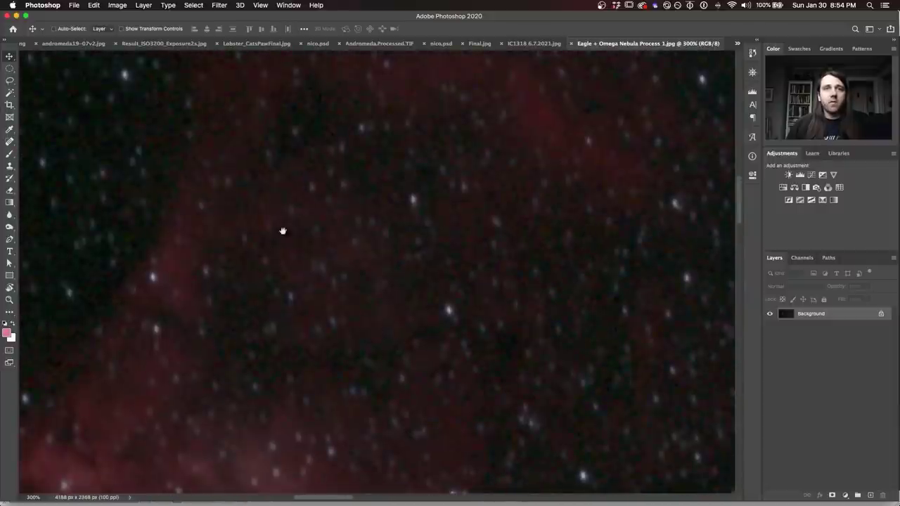
{"action": "left_click_drag", "start_coordinate": [281, 232], "coordinate": [338, 201]}
{"action": "left_click_drag", "start_coordinate": [482, 128], "coordinate": [96, 100]}
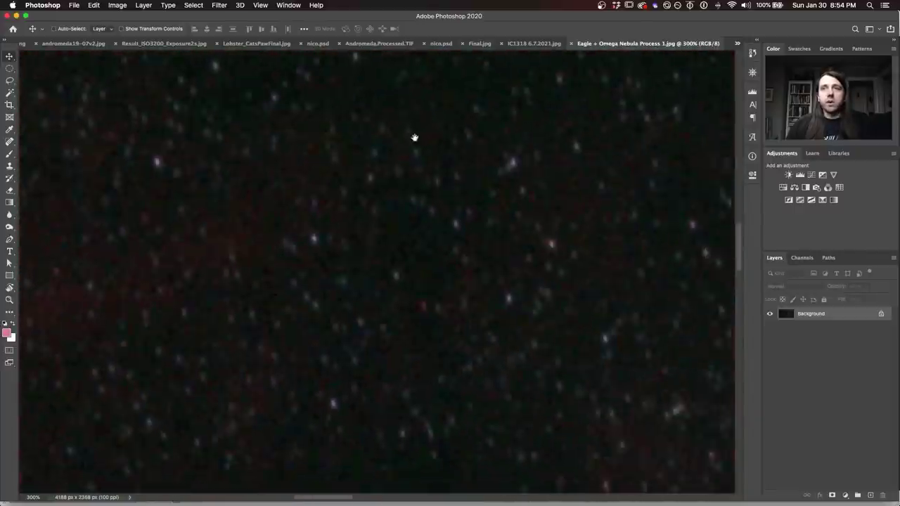
{"action": "left_click_drag", "start_coordinate": [414, 136], "coordinate": [222, 163]}
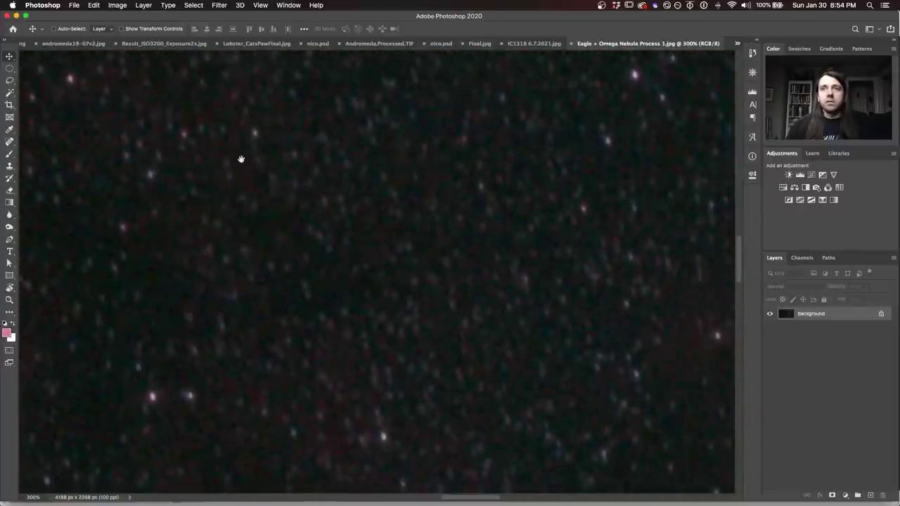
{"action": "left_click_drag", "start_coordinate": [386, 151], "coordinate": [55, 213]}
{"action": "left_click_drag", "start_coordinate": [314, 198], "coordinate": [117, 65]}
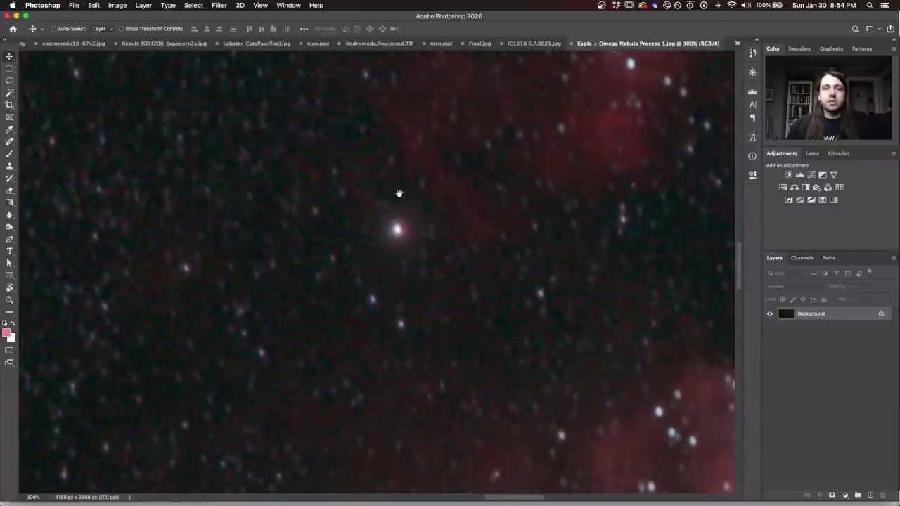
{"action": "key", "text": "super+1"}
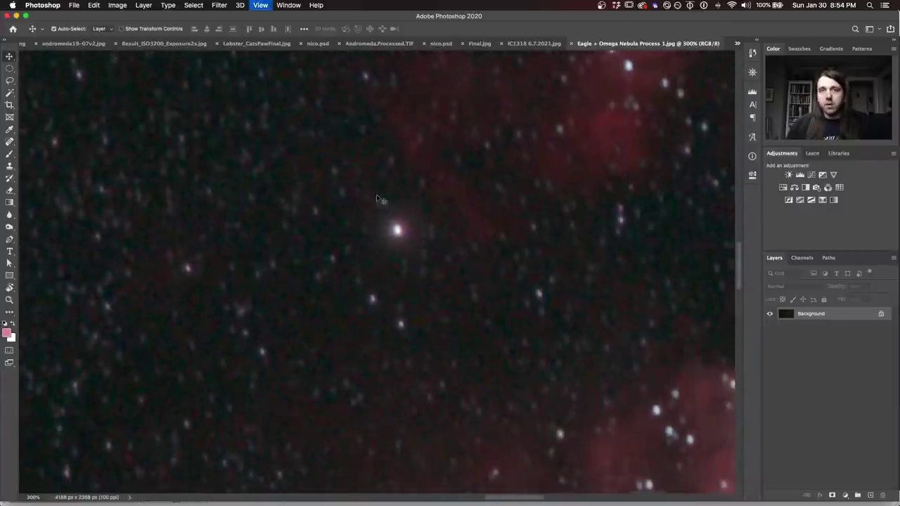
{"action": "key", "text": "super+minus"}
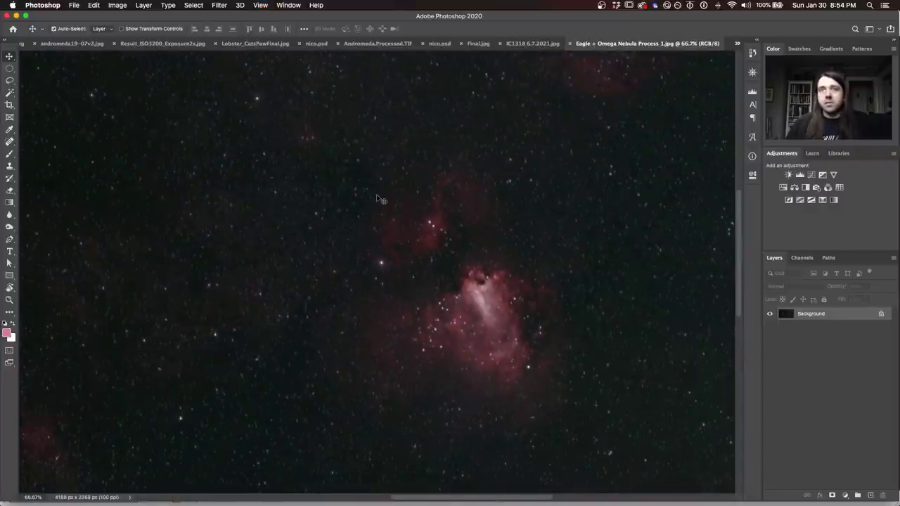
{"action": "key", "text": "super+minus"}
{"action": "key", "text": "super+minus"}
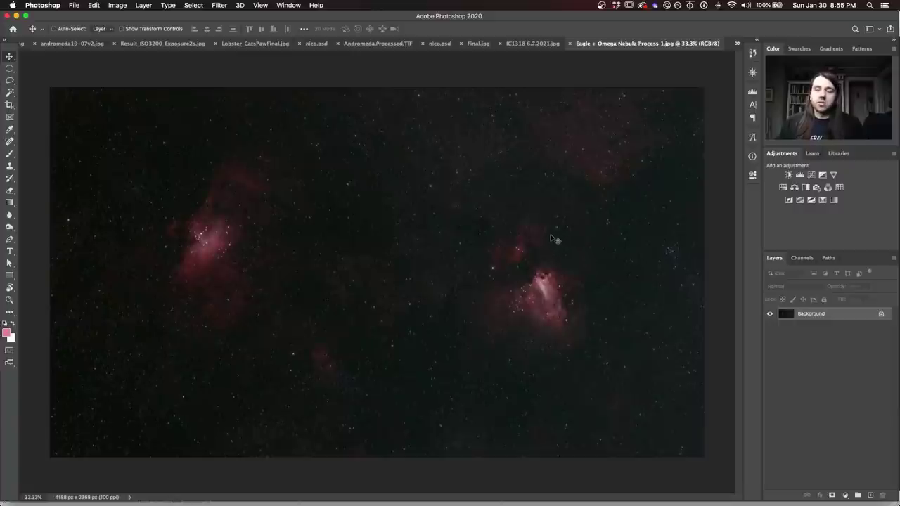
In the Milky Way nico.psd, show the Hue/Saturation 1, Color Balance 1, Hue/Saturation 2 and Color Balance 2 layers one by one from the lowest up
{"action": "left_click", "coordinate": [737, 44]}
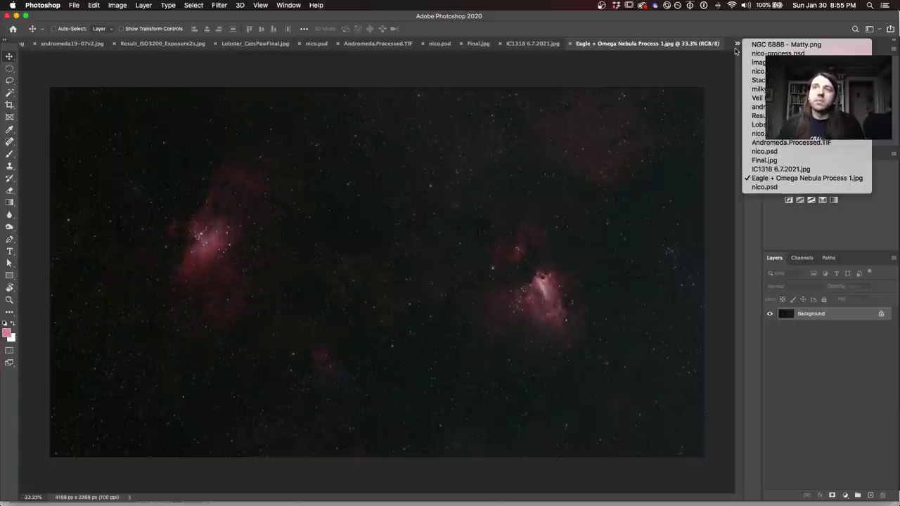
{"action": "left_click", "coordinate": [763, 188]}
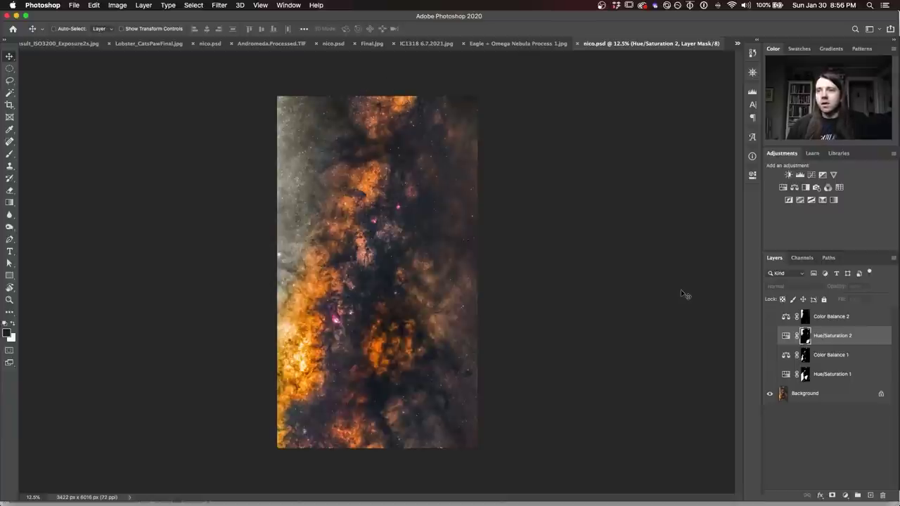
{"action": "left_click", "coordinate": [770, 374]}
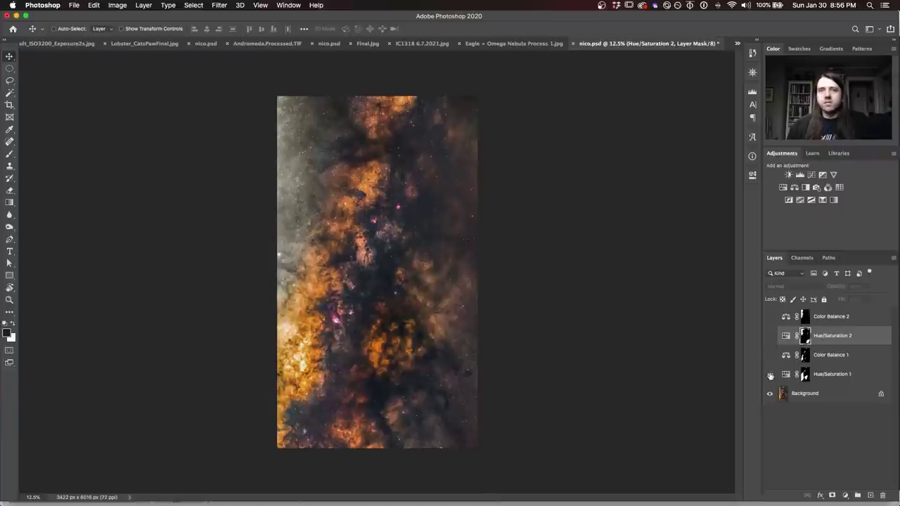
{"action": "left_click", "coordinate": [770, 355]}
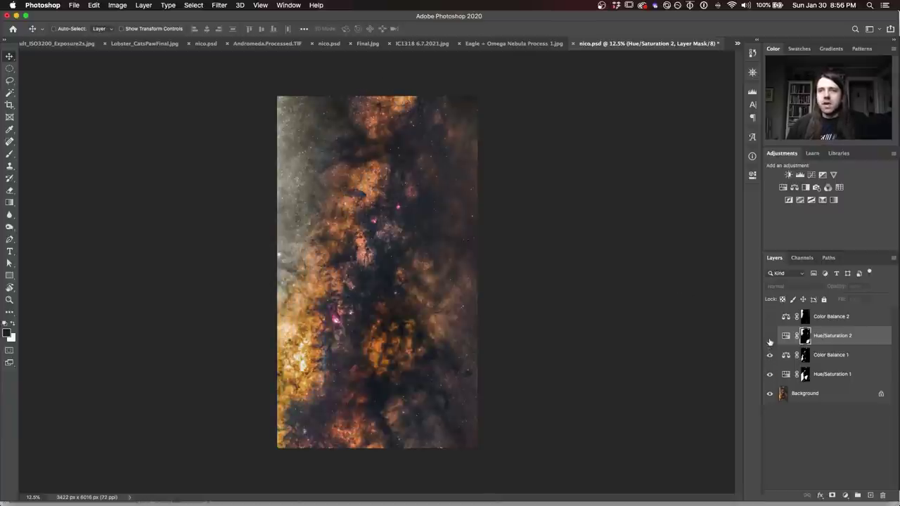
{"action": "left_click", "coordinate": [770, 336]}
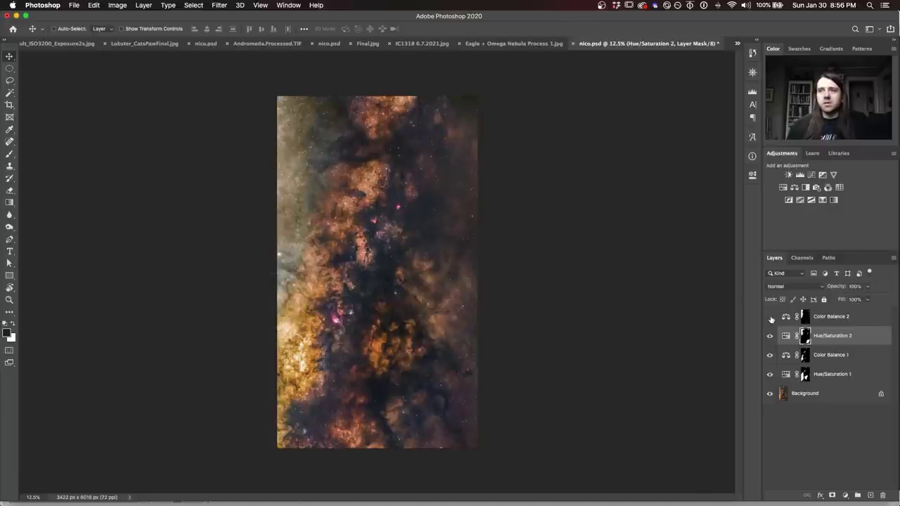
{"action": "left_click", "coordinate": [770, 317]}
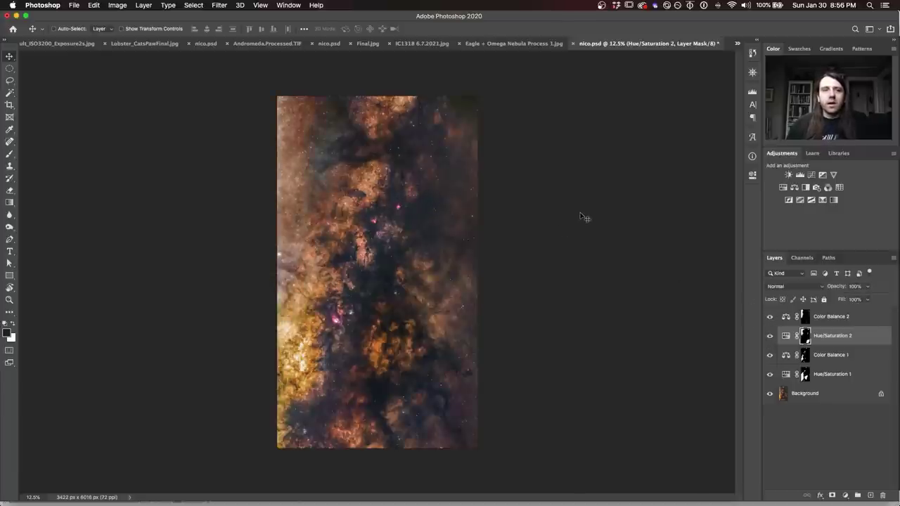
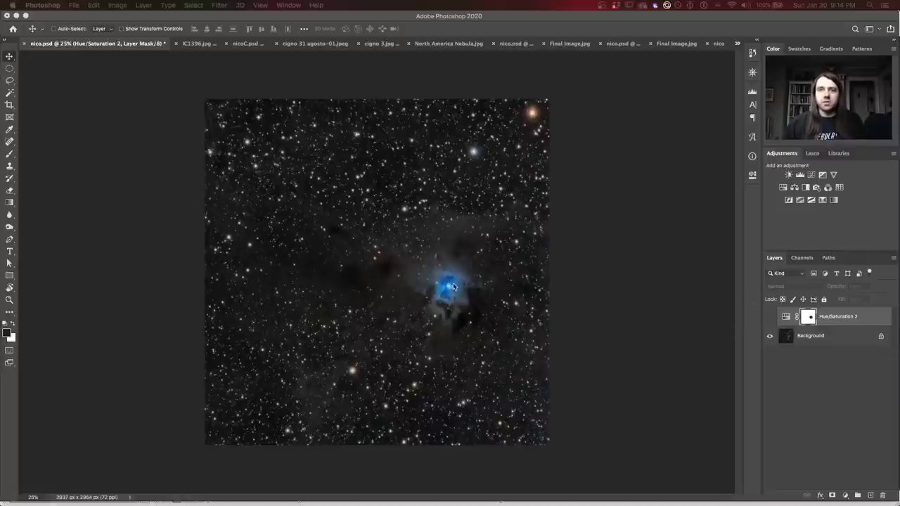
Compare the blue nebula in nico.psd with and without the Hue/Saturation 2 layer, leaving the layer visible
{"action": "left_click", "coordinate": [769, 317]}
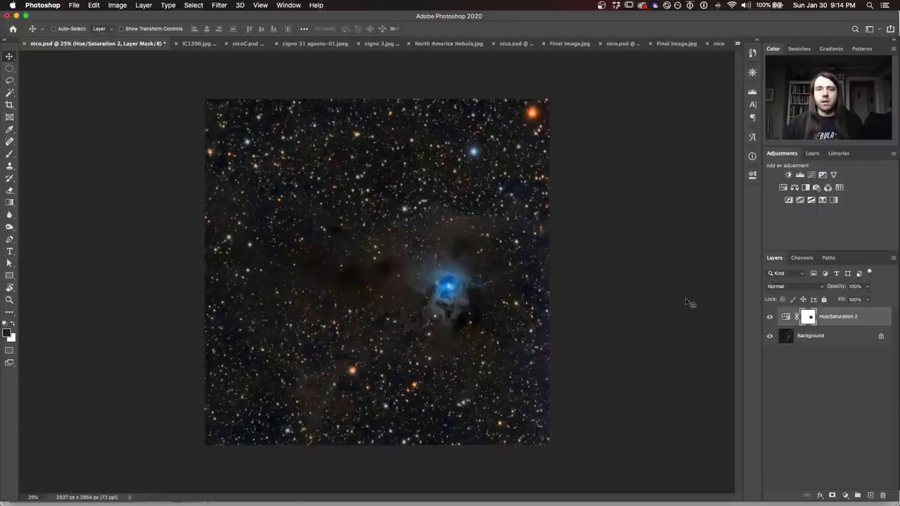
{"action": "left_click", "coordinate": [770, 318]}
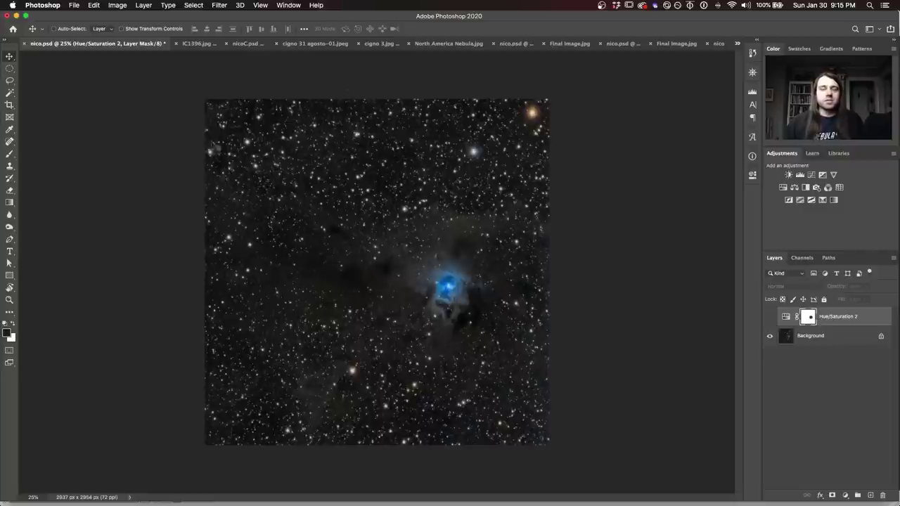
{"action": "left_click", "coordinate": [768, 316]}
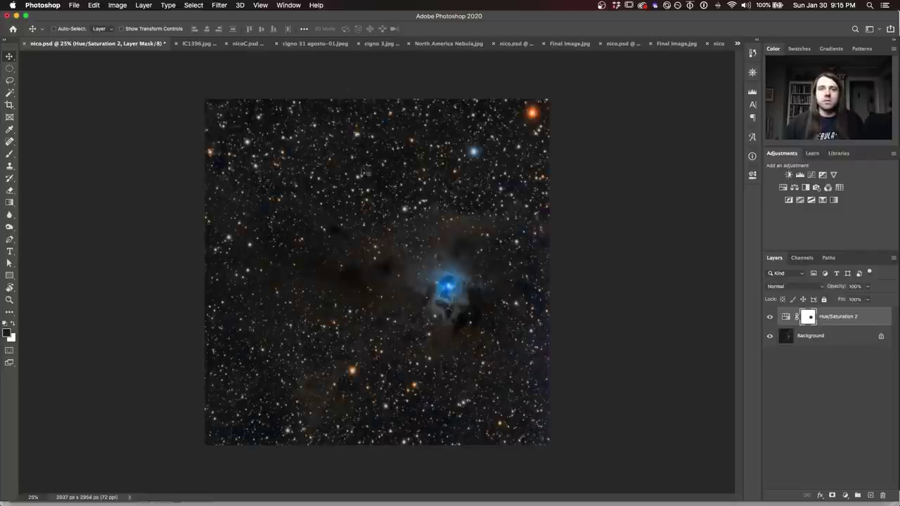
Compare the original IC1396.jpg with the reprocessed version in nicoC.psd
{"action": "left_click", "coordinate": [200, 44]}
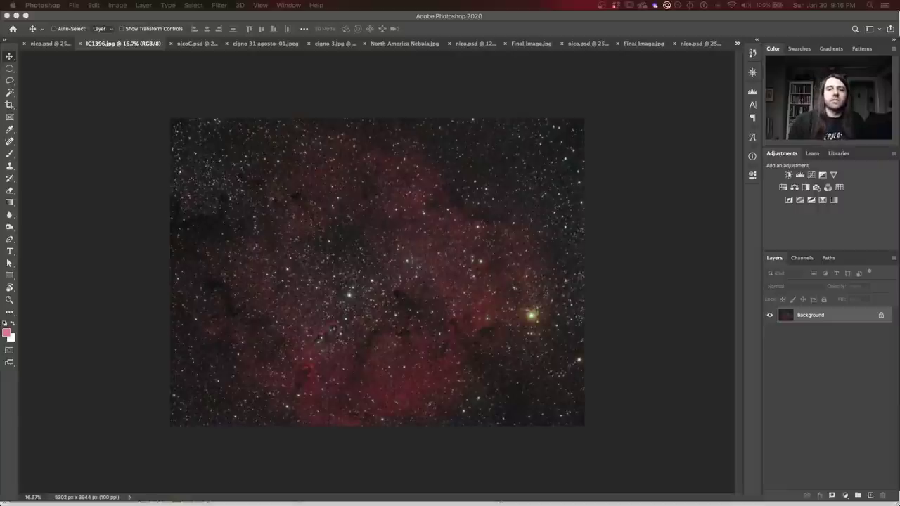
{"action": "left_click", "coordinate": [187, 46]}
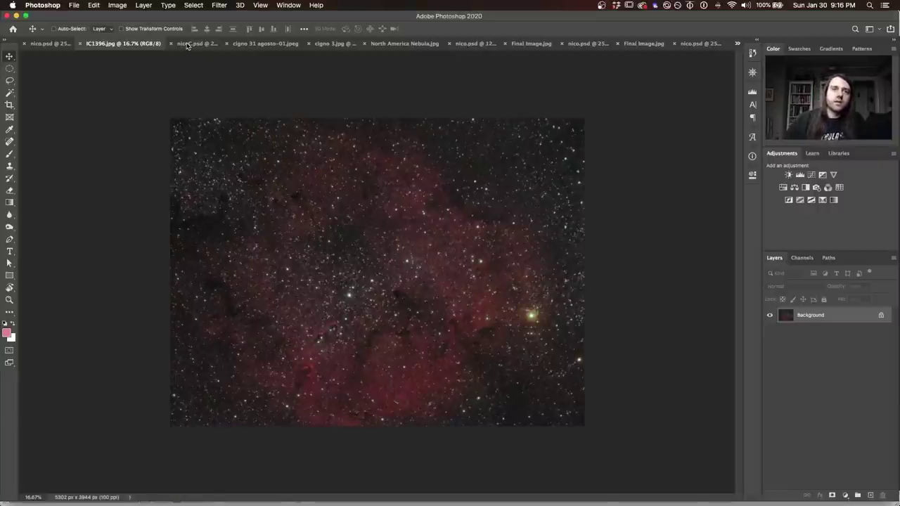
{"action": "left_click", "coordinate": [187, 44]}
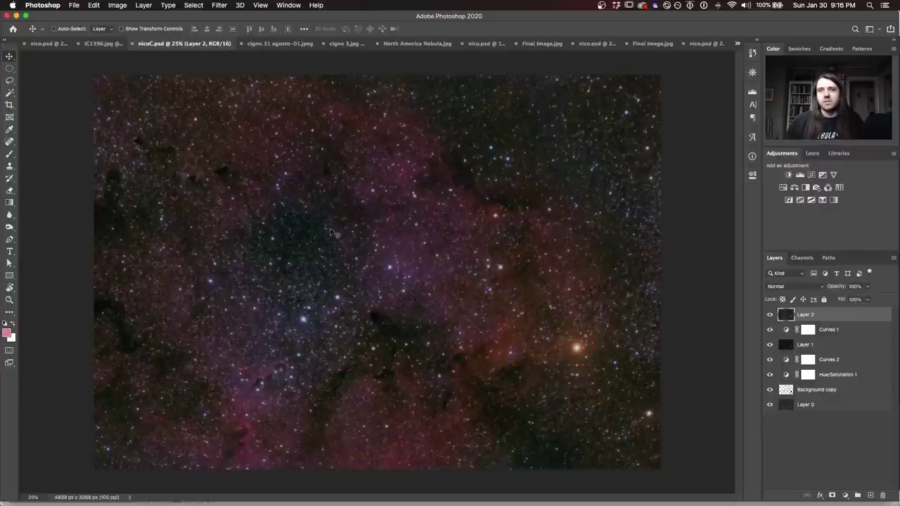
{"action": "left_click", "coordinate": [101, 45]}
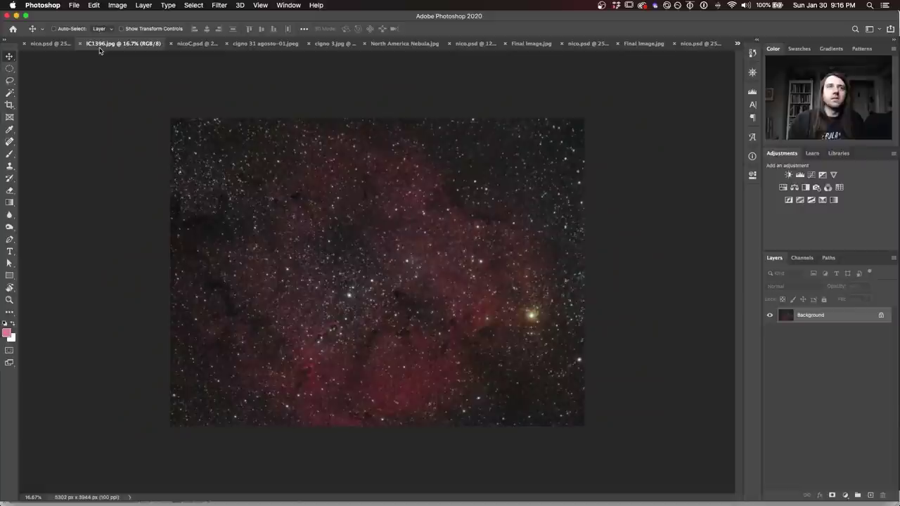
{"action": "left_click", "coordinate": [204, 45]}
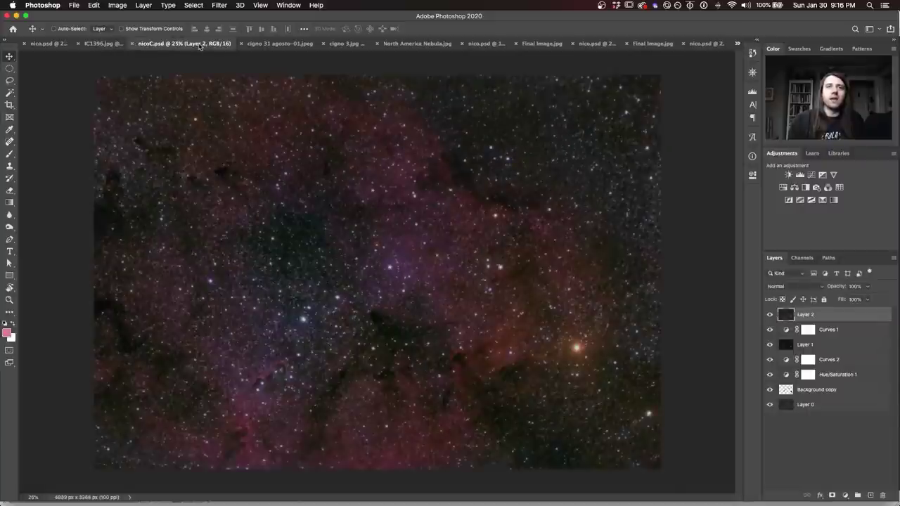
Compare cigno 31 agosto-01.jpeg with cigno 3.jpg, and view North America Nebula.jpg
{"action": "left_click", "coordinate": [266, 45]}
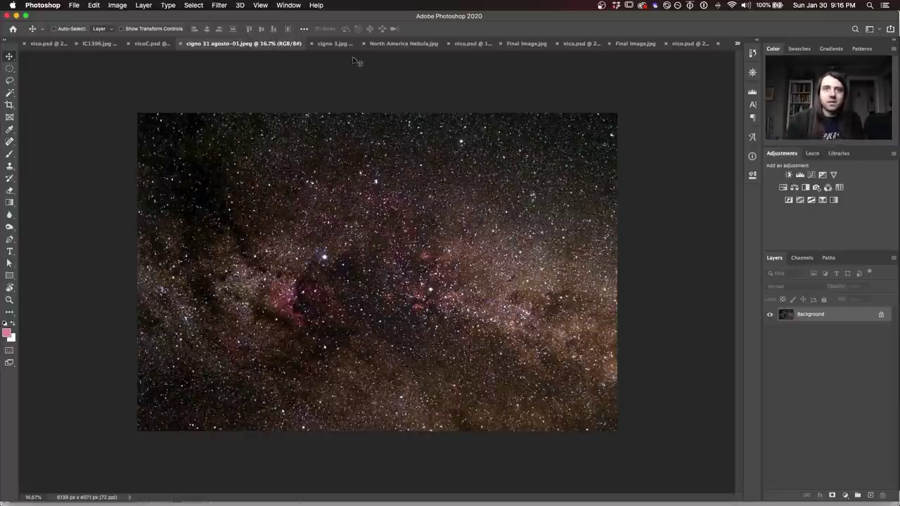
{"action": "left_click", "coordinate": [331, 42]}
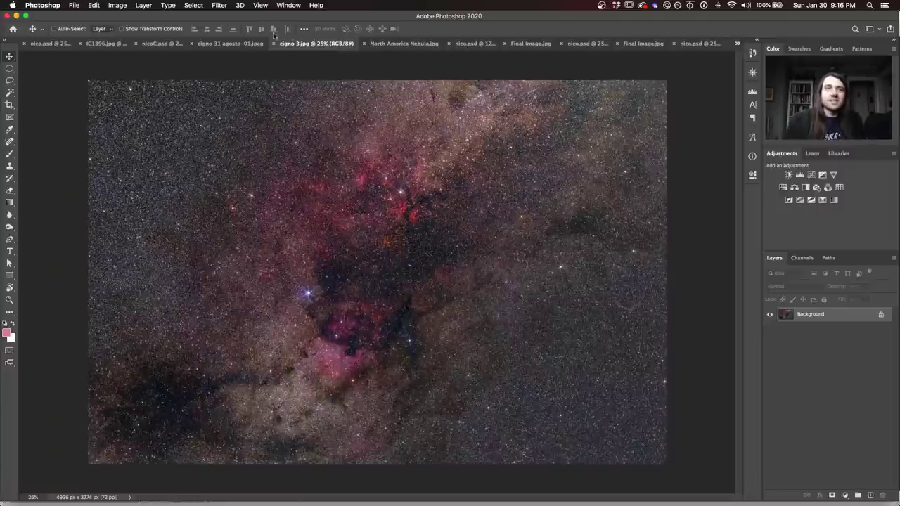
{"action": "left_click", "coordinate": [242, 44]}
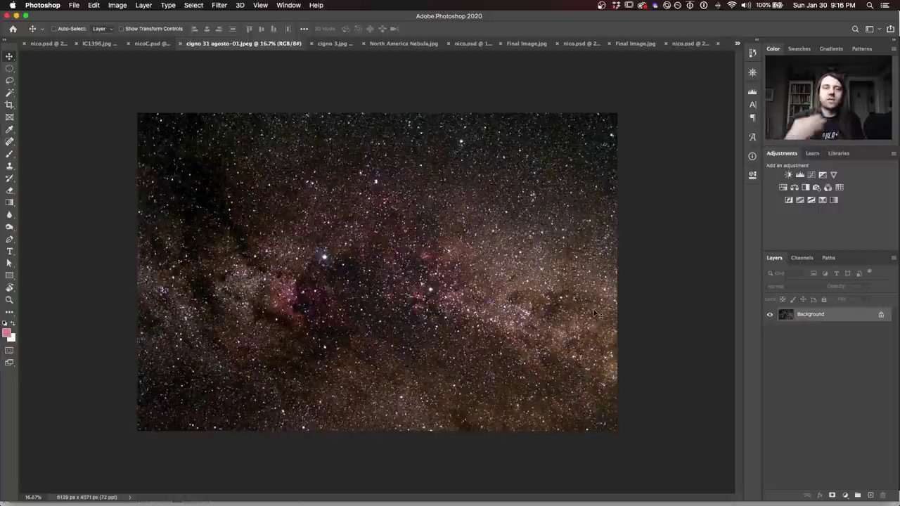
{"action": "left_click", "coordinate": [328, 43]}
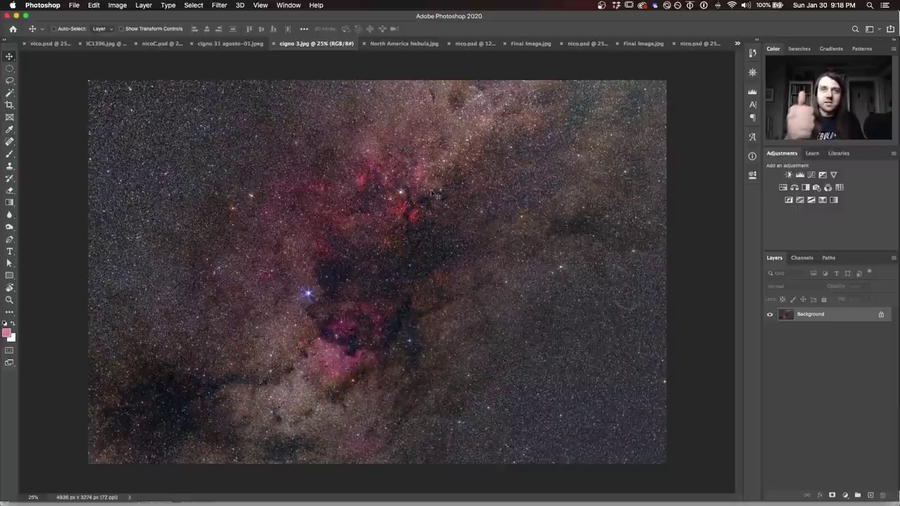
{"action": "left_click", "coordinate": [398, 44]}
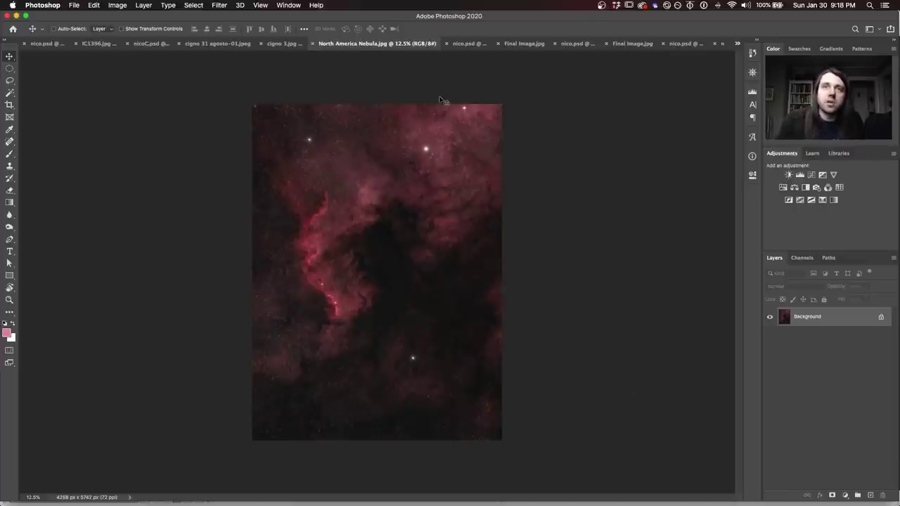
In the North America Nebula nico.psd, isolate Layer 0 and review the effect of Curves 2, Layer 1 and Curves 1 by showing each again
{"action": "left_click", "coordinate": [465, 43]}
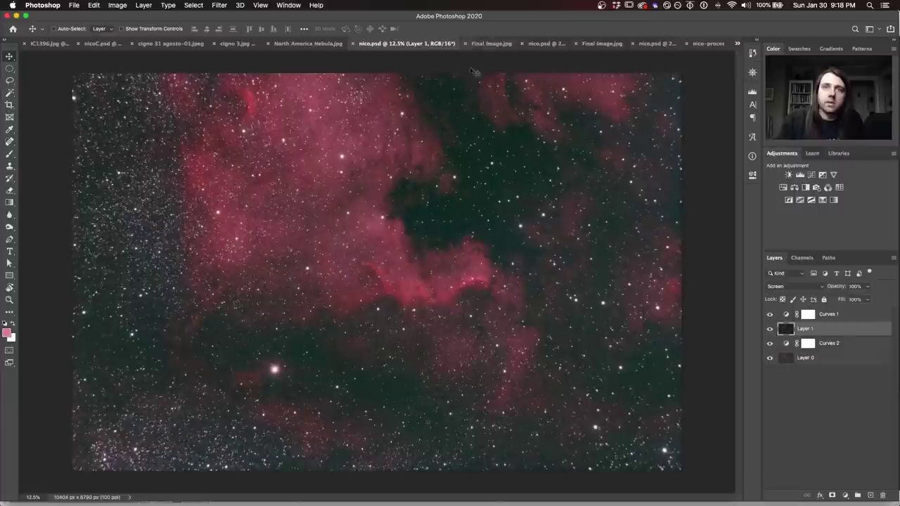
{"action": "left_click", "coordinate": [769, 361], "text": "alt"}
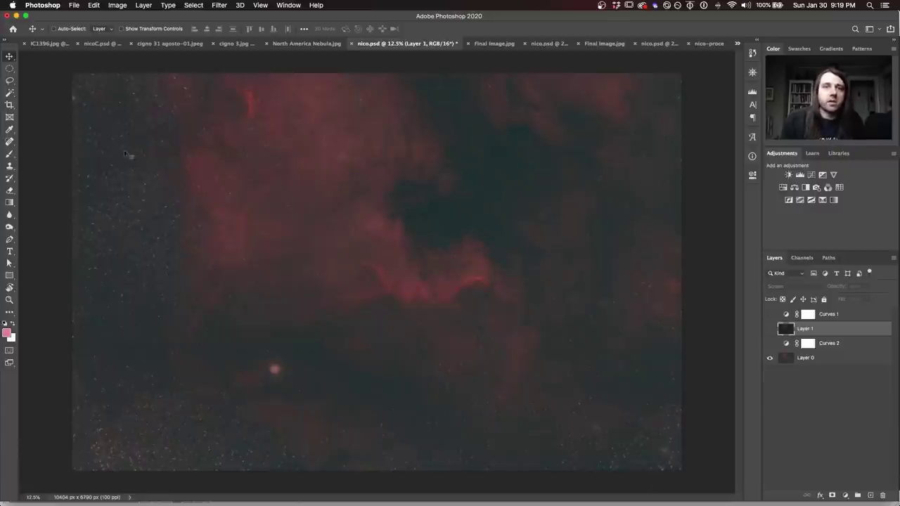
{"action": "left_click", "coordinate": [770, 343]}
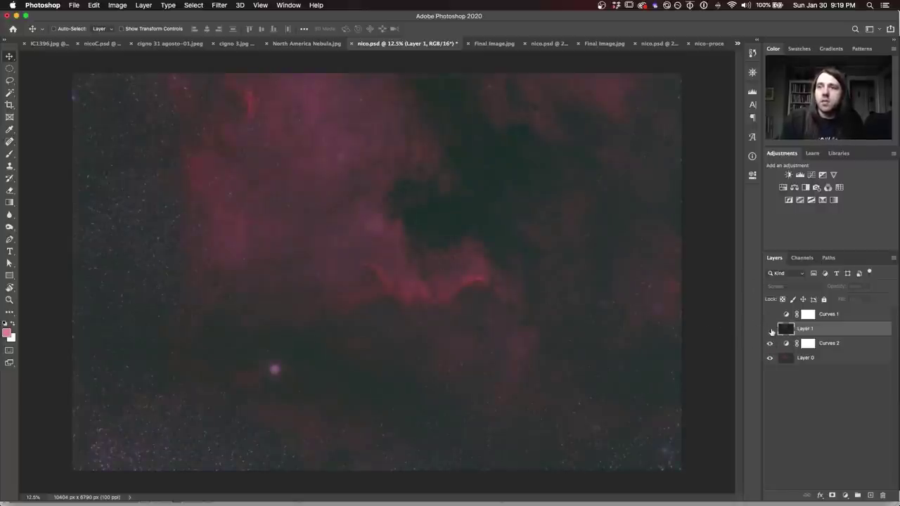
{"action": "left_click", "coordinate": [770, 329]}
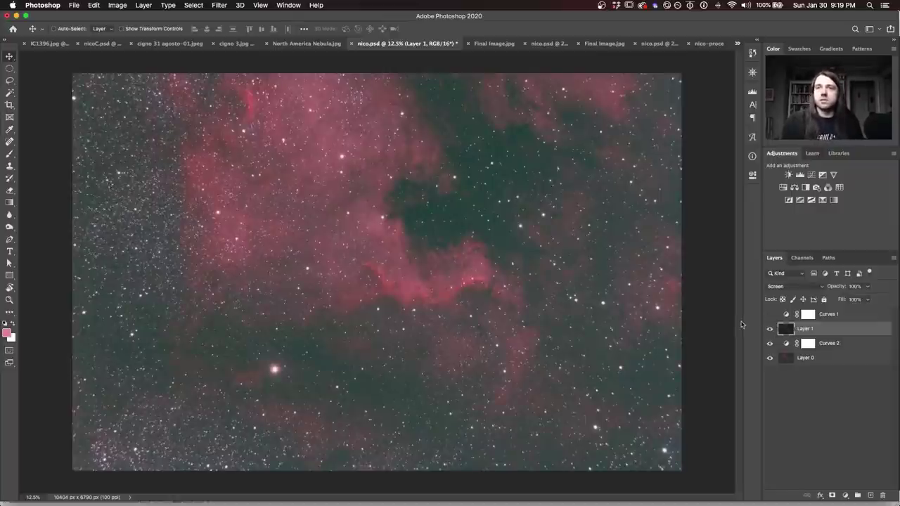
{"action": "left_click", "coordinate": [769, 329]}
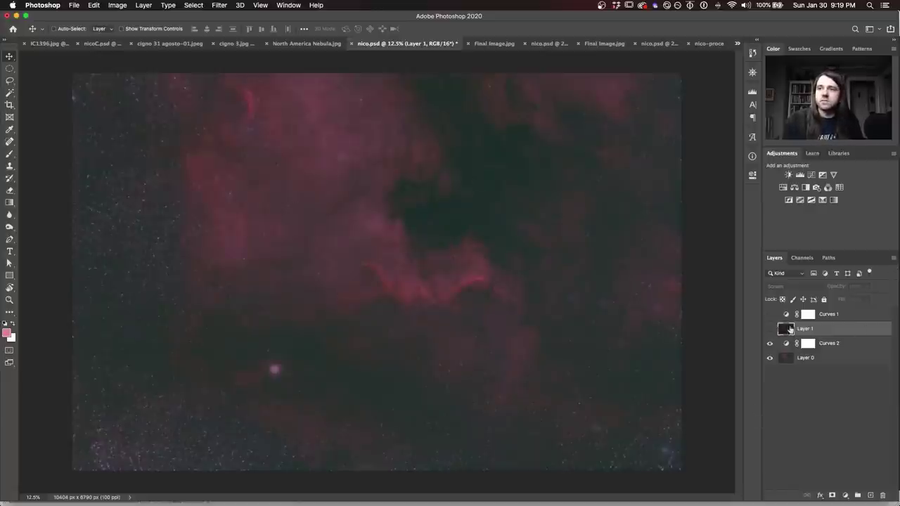
{"action": "left_click", "coordinate": [769, 329]}
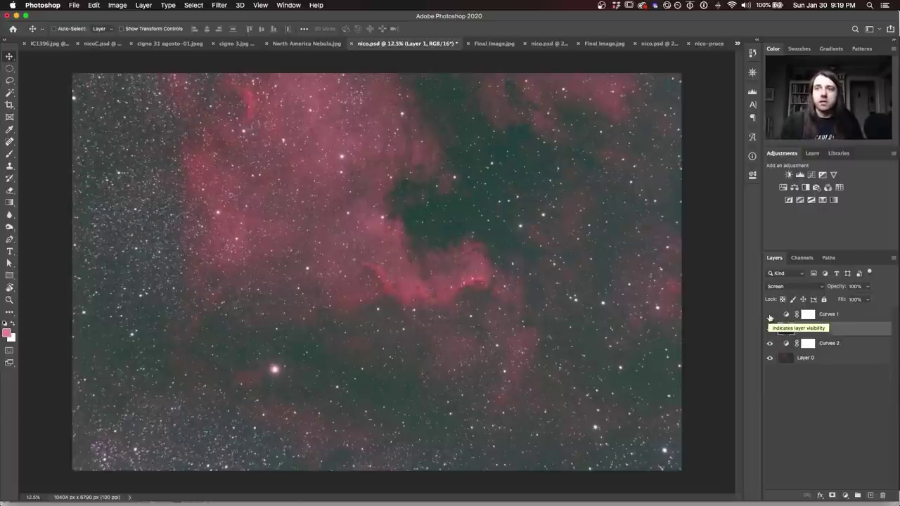
{"action": "left_click", "coordinate": [770, 315]}
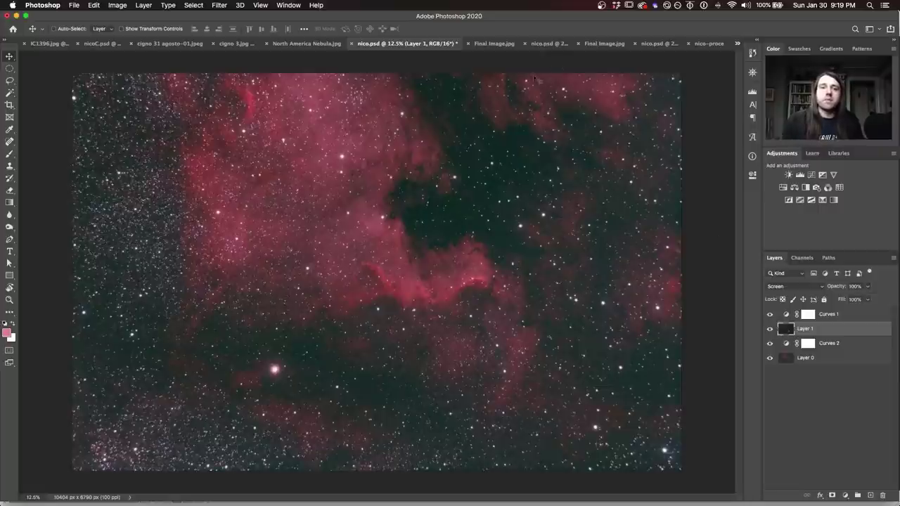
View the original Andromeda Final Image.jpg, switch to its nico.psd version and isolate the Background layer
{"action": "left_click", "coordinate": [496, 43]}
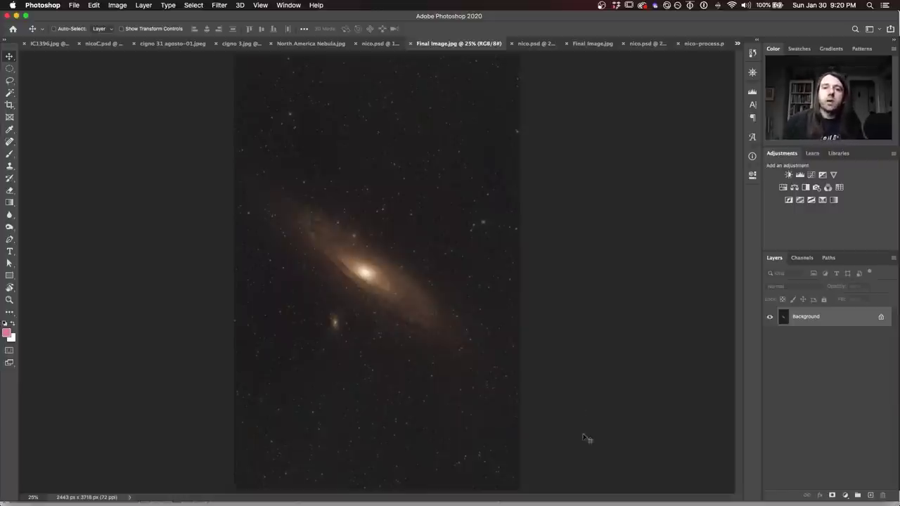
{"action": "left_click", "coordinate": [534, 44]}
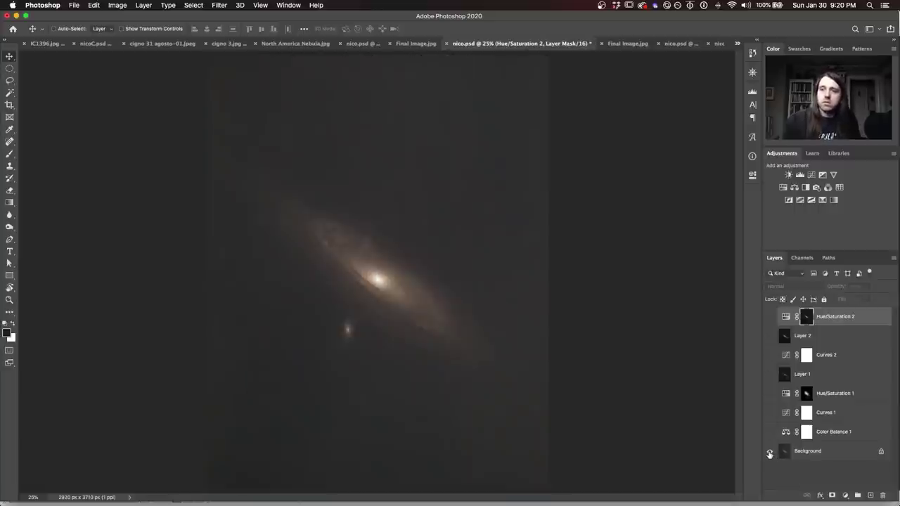
{"action": "left_click", "coordinate": [770, 451], "text": "alt"}
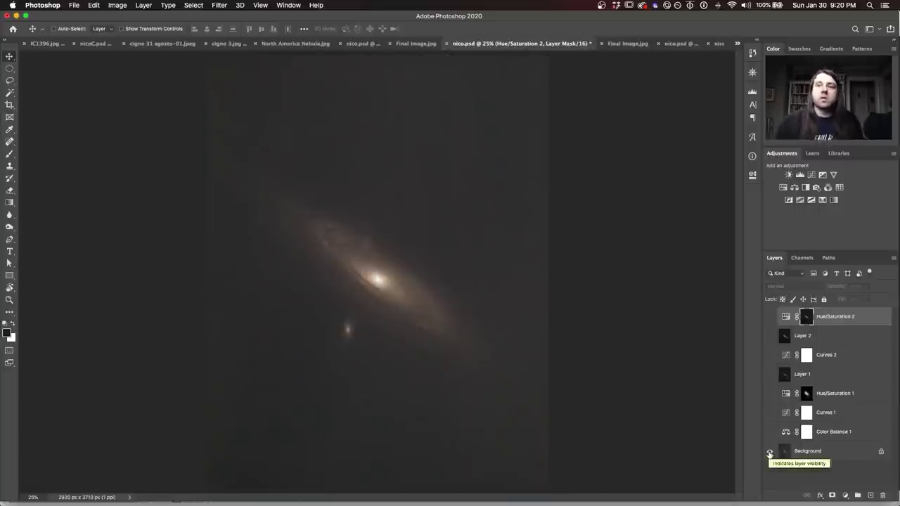
Show Color Balance 1, Curves 1 and Hue/Saturation 1 again over the galaxy background, examining the curve settings of Curves 1
{"action": "left_click", "coordinate": [769, 433]}
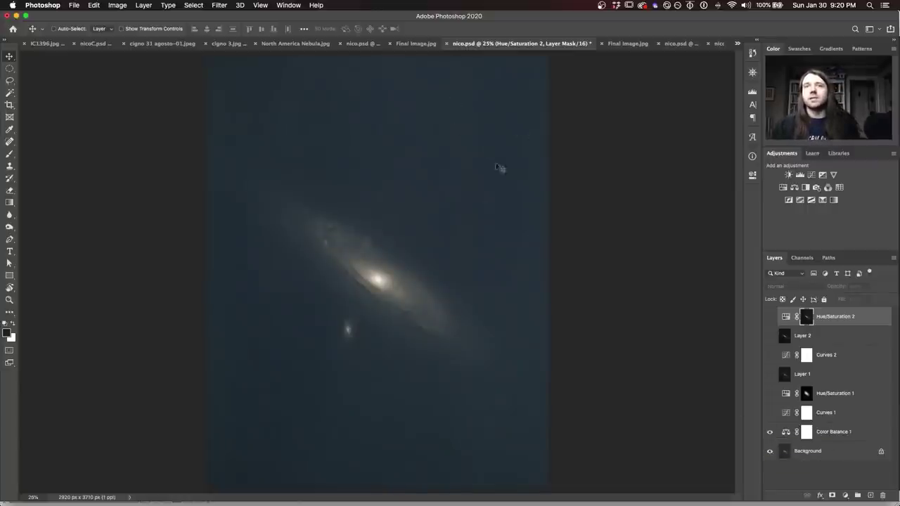
{"action": "left_click", "coordinate": [769, 415]}
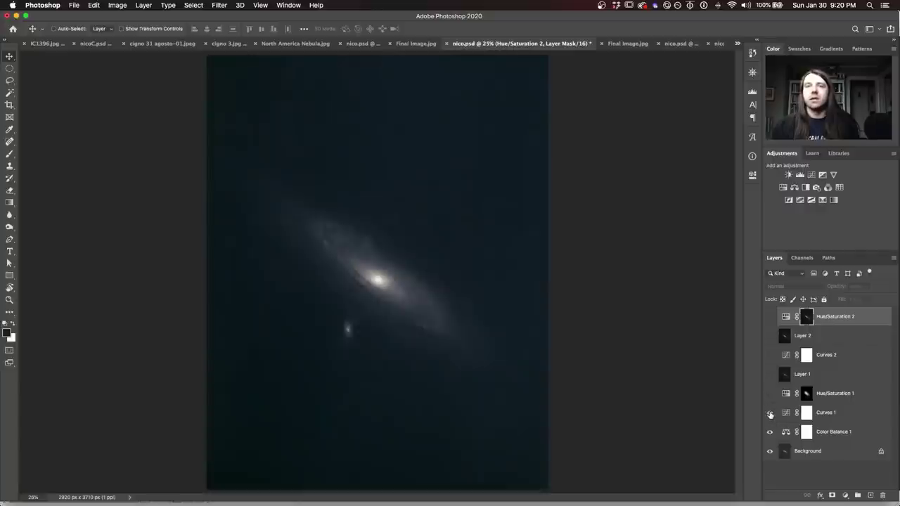
{"action": "left_click", "coordinate": [780, 414]}
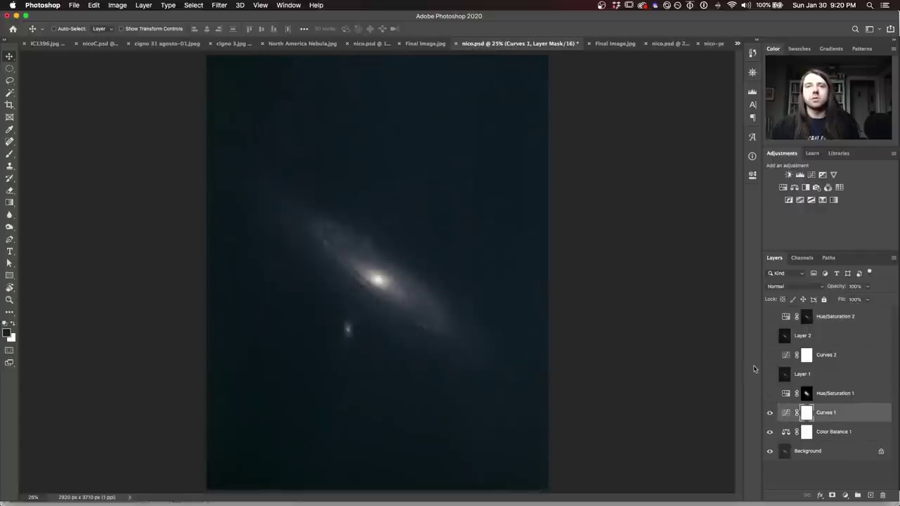
{"action": "double_click", "coordinate": [785, 414]}
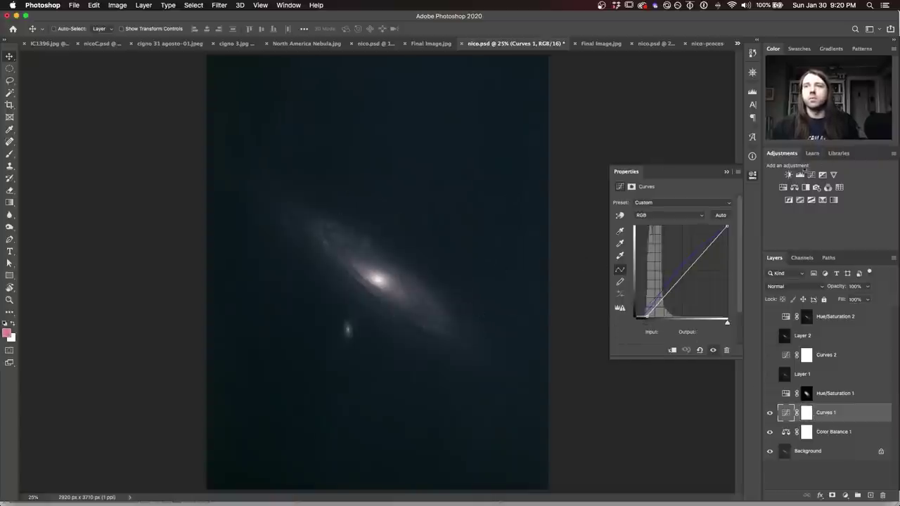
{"action": "left_click", "coordinate": [752, 175]}
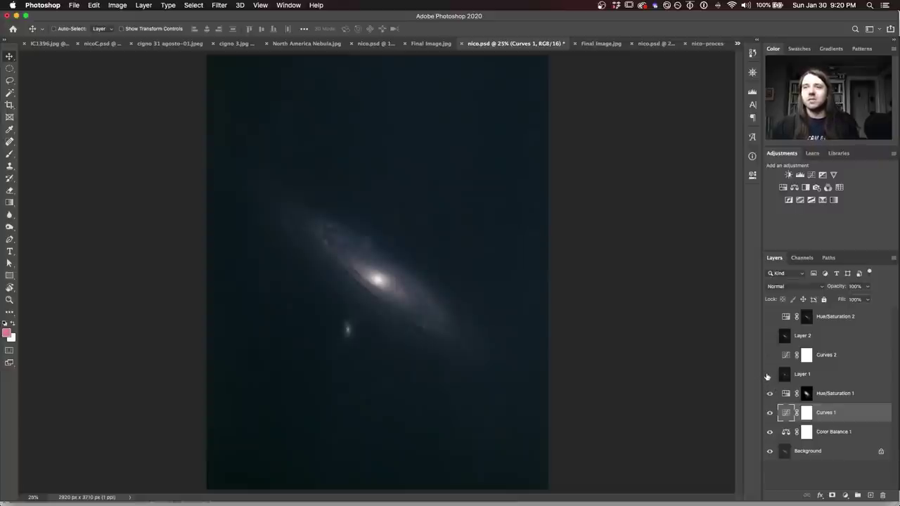
Show Layer 1 and Curves 2 again, and compare the galaxy with and without Layer 2
{"action": "left_click", "coordinate": [769, 375]}
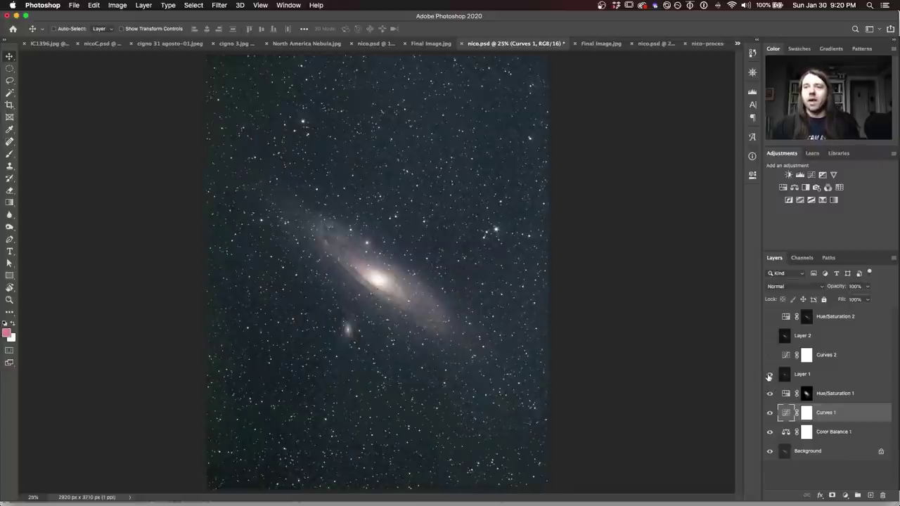
{"action": "left_click", "coordinate": [770, 355]}
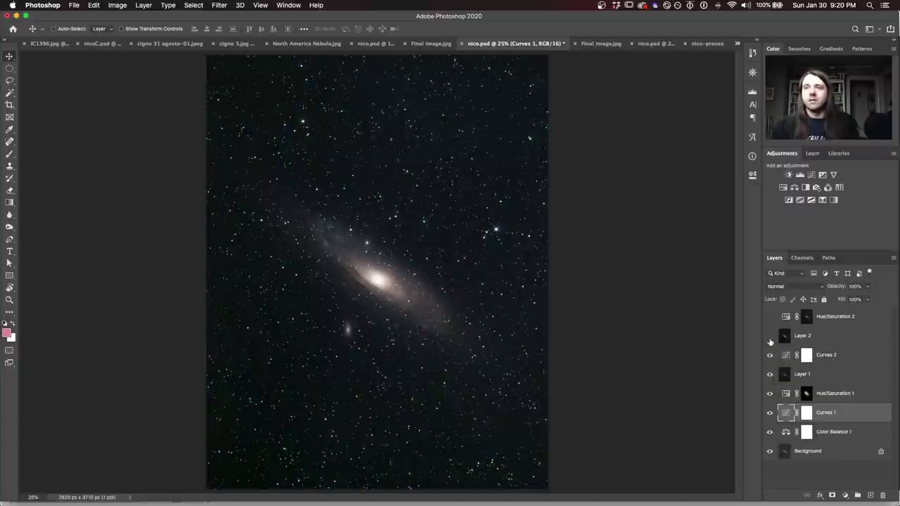
{"action": "left_click", "coordinate": [769, 338]}
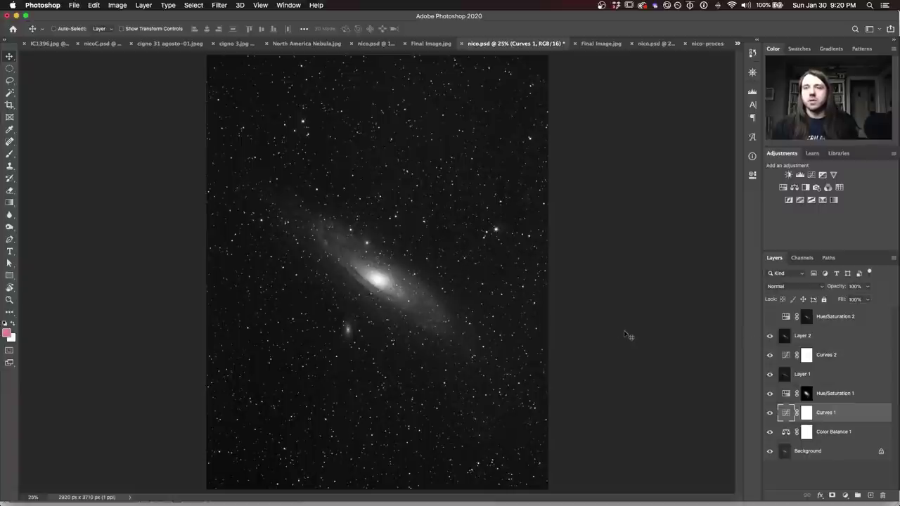
{"action": "left_click", "coordinate": [770, 337]}
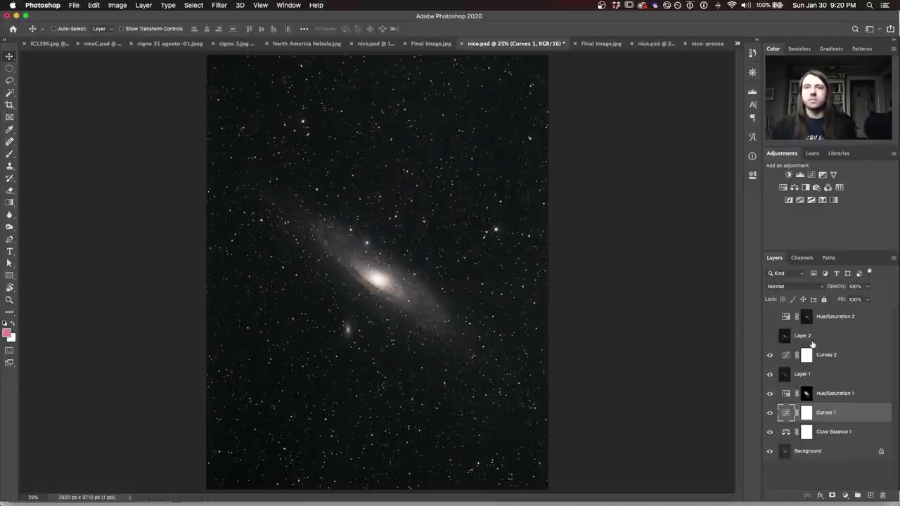
{"action": "left_click", "coordinate": [768, 335]}
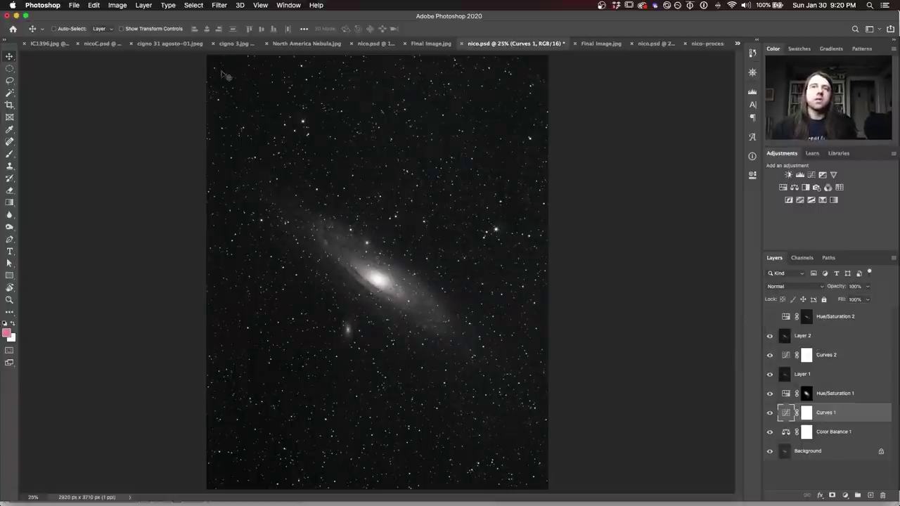
{"action": "left_click", "coordinate": [118, 5]}
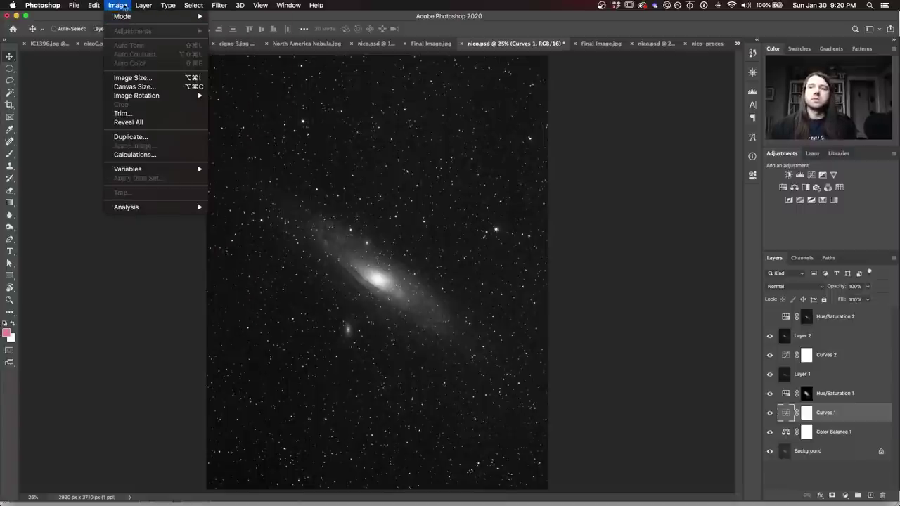
{"action": "left_click", "coordinate": [120, 5]}
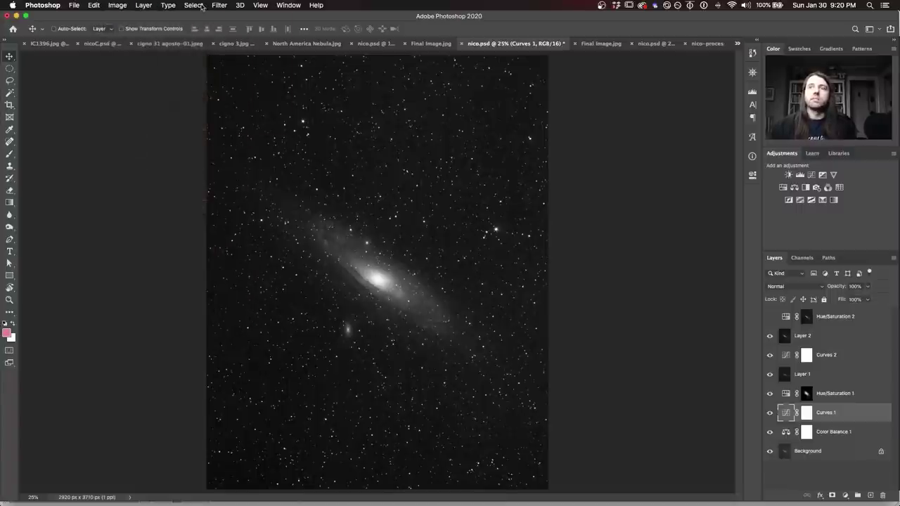
{"action": "left_click", "coordinate": [828, 338]}
{"action": "left_click", "coordinate": [118, 5]}
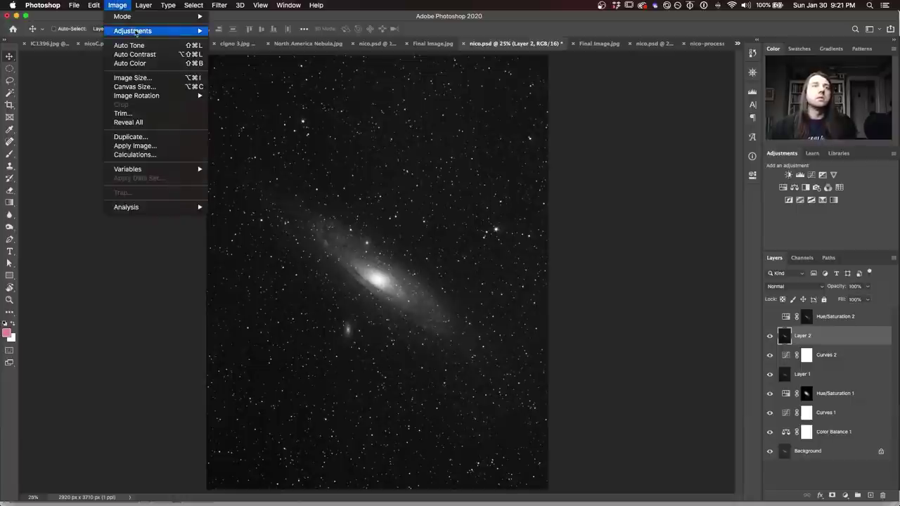
{"action": "mouse_move", "coordinate": [135, 31]}
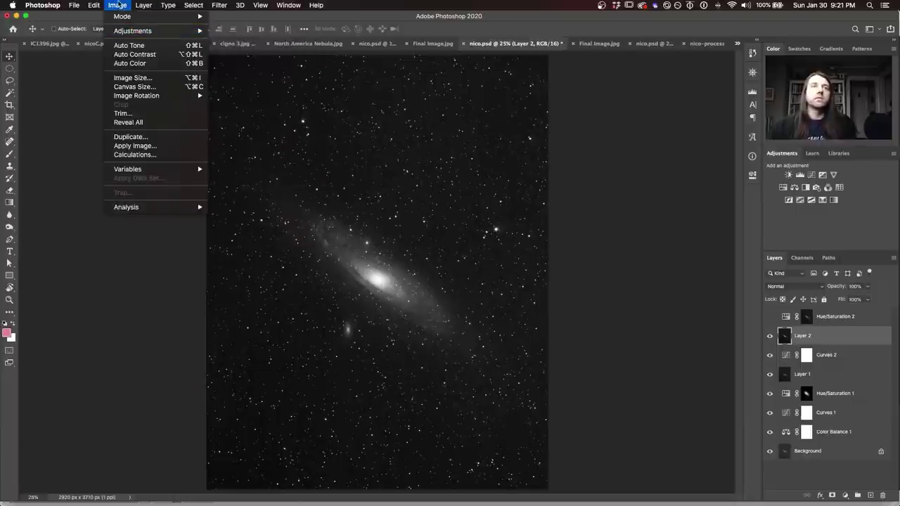
{"action": "left_click", "coordinate": [117, 5]}
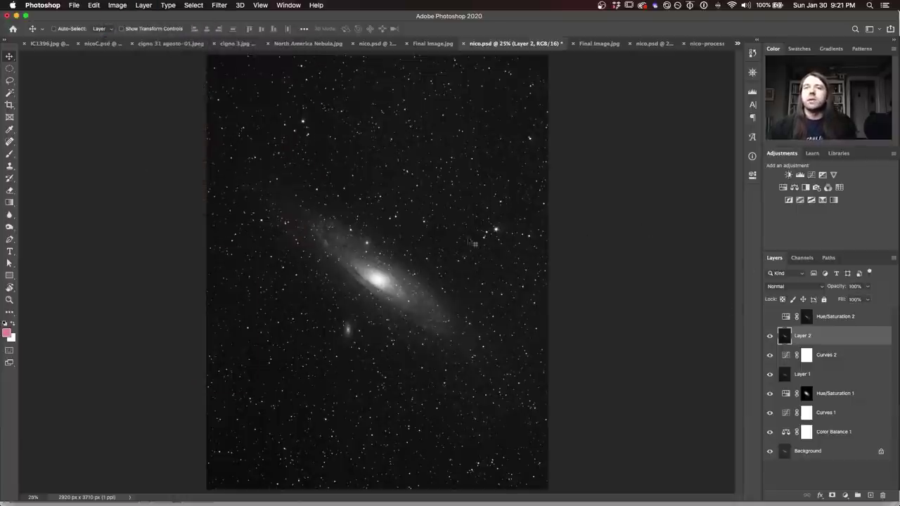
Show Hue/Saturation 2 with Layer 2 hidden, and examine its mask and saturation settings
{"action": "left_click", "coordinate": [769, 317]}
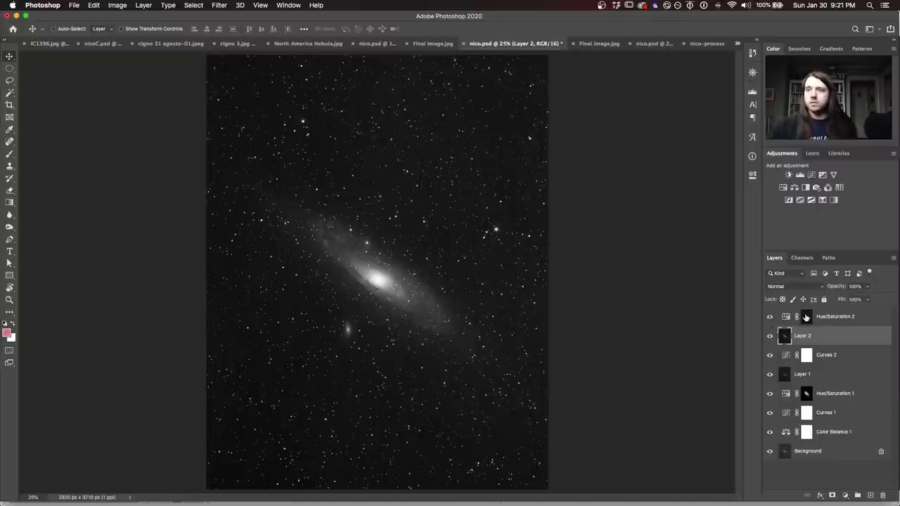
{"action": "left_click", "coordinate": [806, 317]}
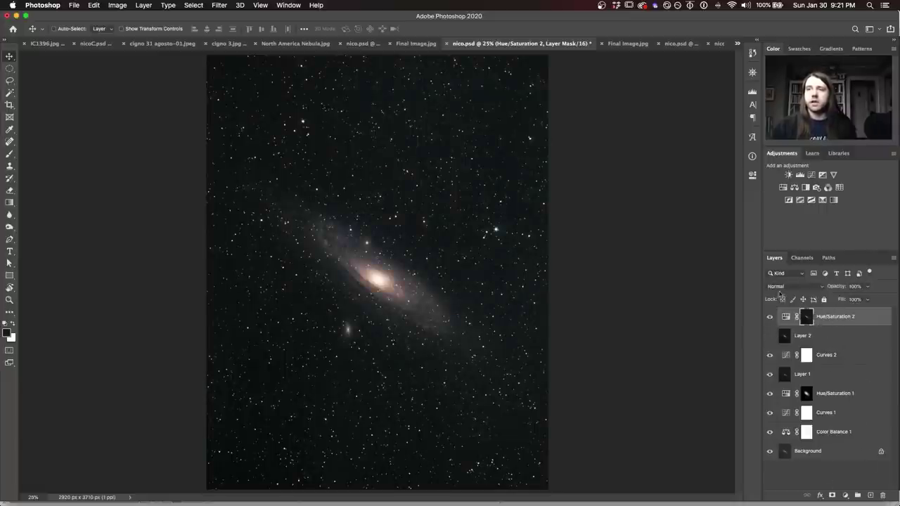
{"action": "double_click", "coordinate": [785, 317]}
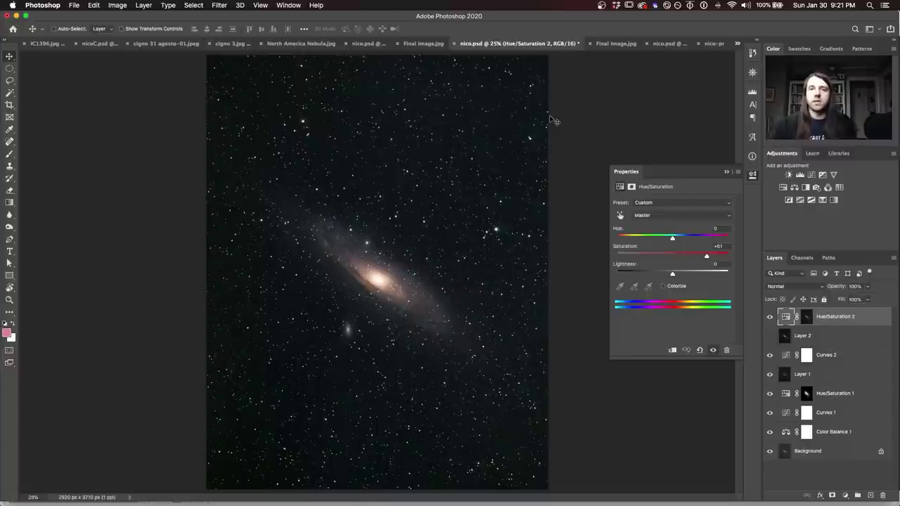
{"action": "left_click", "coordinate": [752, 175]}
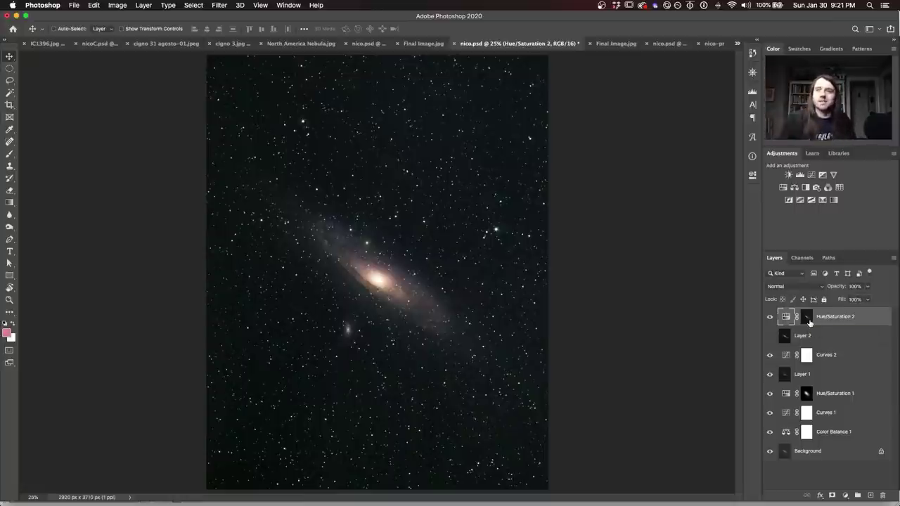
In the Milky Way nico.psd, apply the Camera Raw Filter to Layer 2 with sharpening 44, noise reduction 42 and color noise reduction 44
{"action": "left_click", "coordinate": [616, 45]}
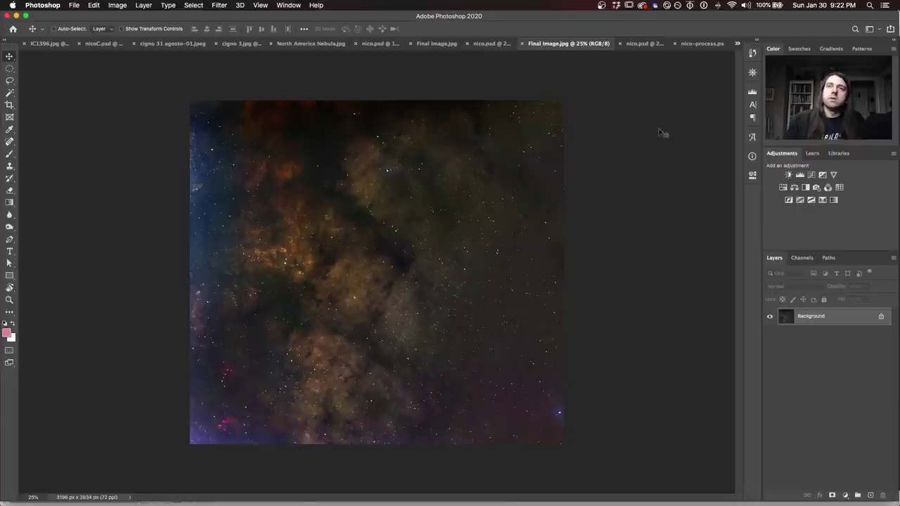
{"action": "left_click", "coordinate": [635, 43]}
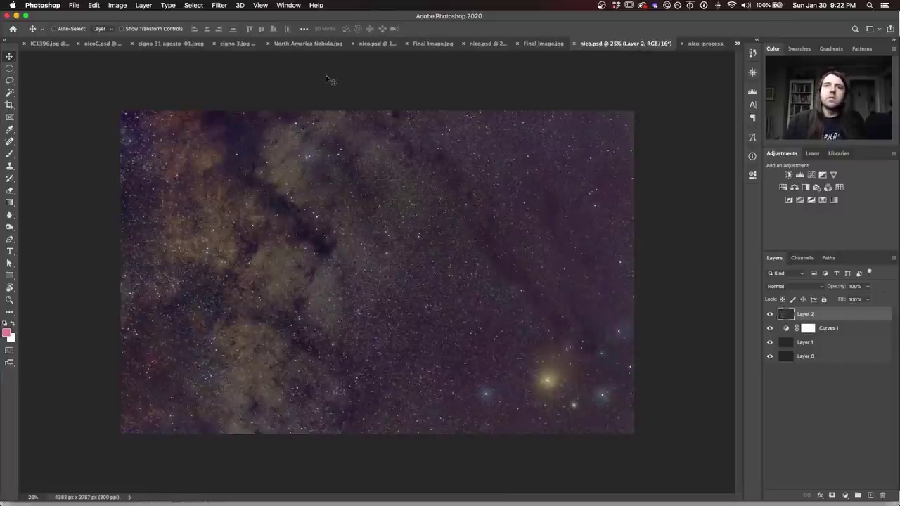
{"action": "left_click", "coordinate": [220, 5]}
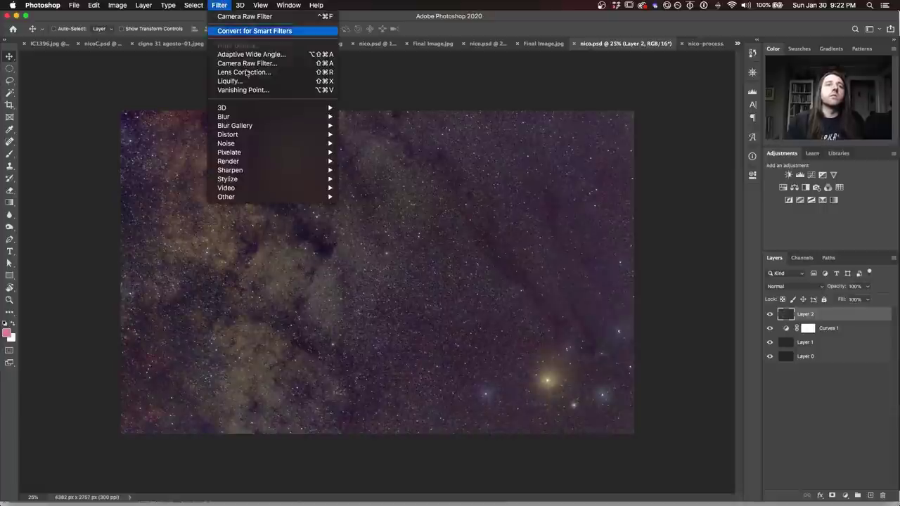
{"action": "left_click", "coordinate": [284, 64]}
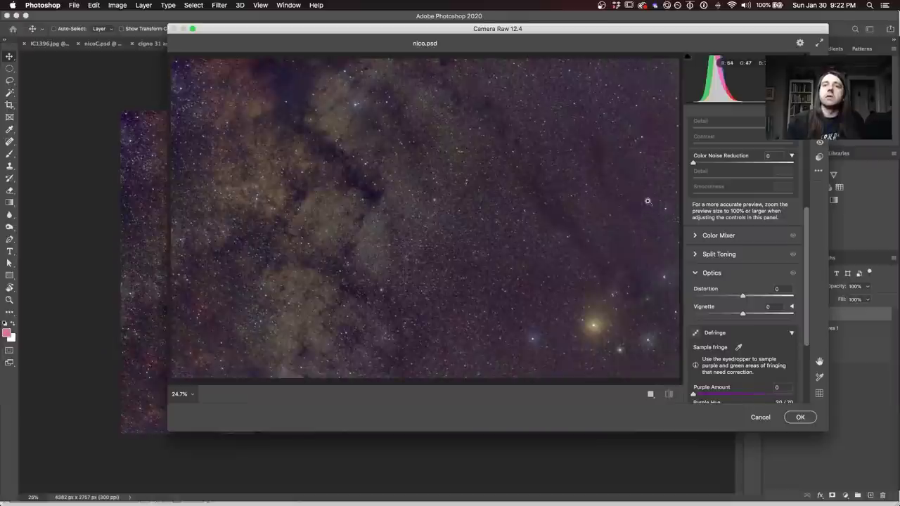
{"action": "scroll", "coordinate": [720, 163], "scroll_direction": "up", "scroll_amount": 3}
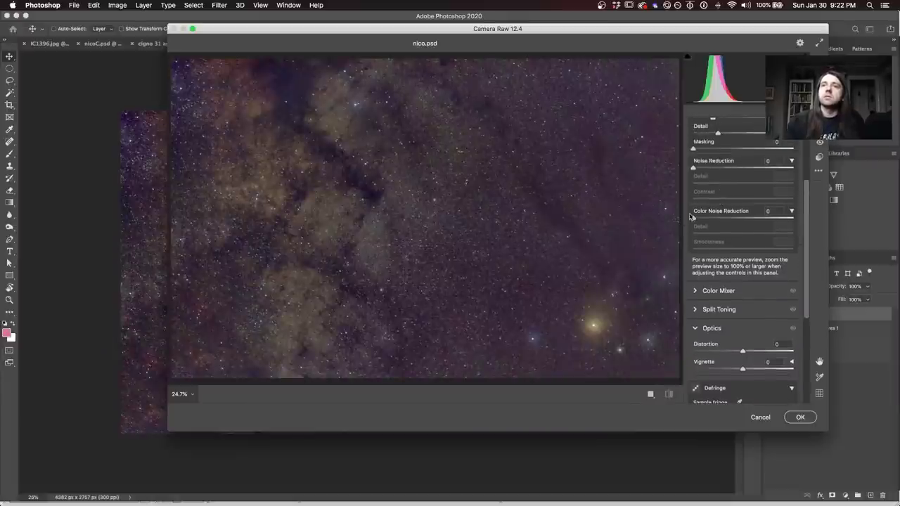
{"action": "left_click_drag", "start_coordinate": [693, 217], "coordinate": [736, 218]}
{"action": "left_click_drag", "start_coordinate": [693, 170], "coordinate": [730, 169]}
{"action": "scroll", "coordinate": [711, 151], "scroll_direction": "up", "scroll_amount": 3}
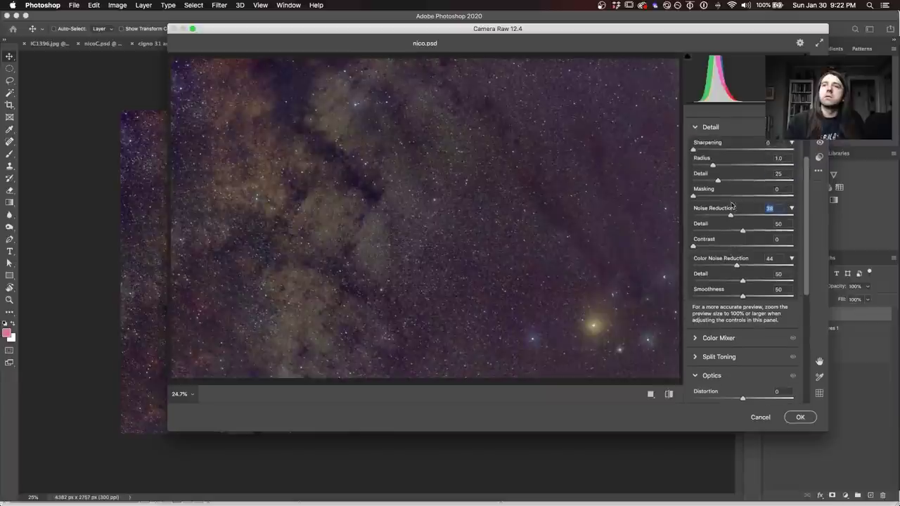
{"action": "left_click_drag", "start_coordinate": [693, 152], "coordinate": [722, 156]}
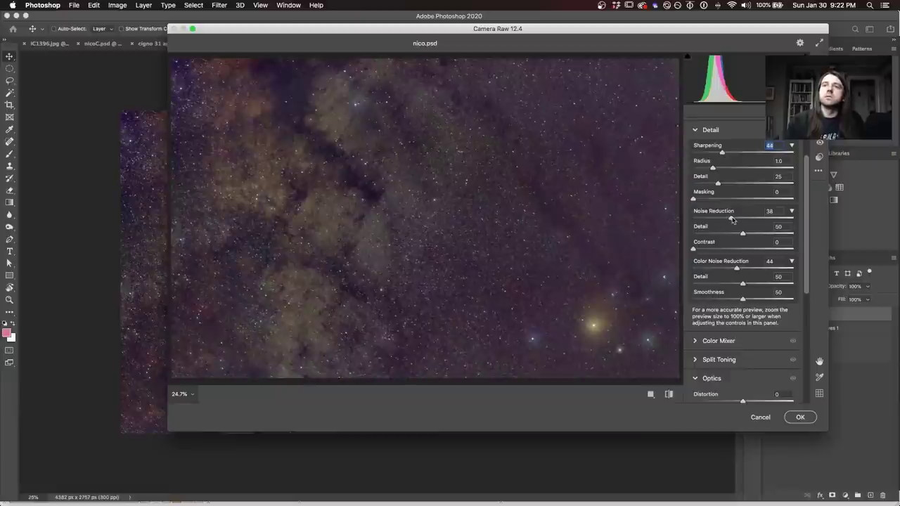
{"action": "left_click_drag", "start_coordinate": [731, 218], "coordinate": [735, 219]}
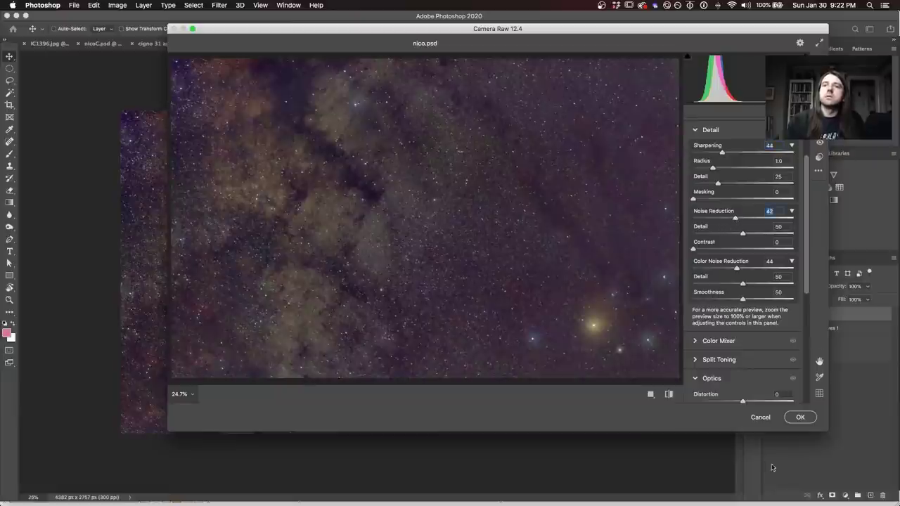
{"action": "left_click", "coordinate": [802, 417]}
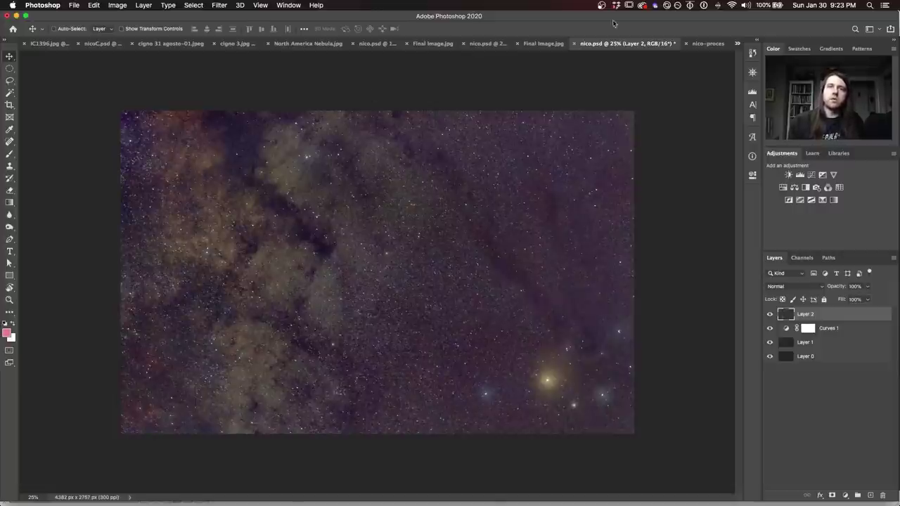
Compare the original Milky Way Final Image.jpg with the filtered nico.psd version
{"action": "left_click", "coordinate": [543, 43]}
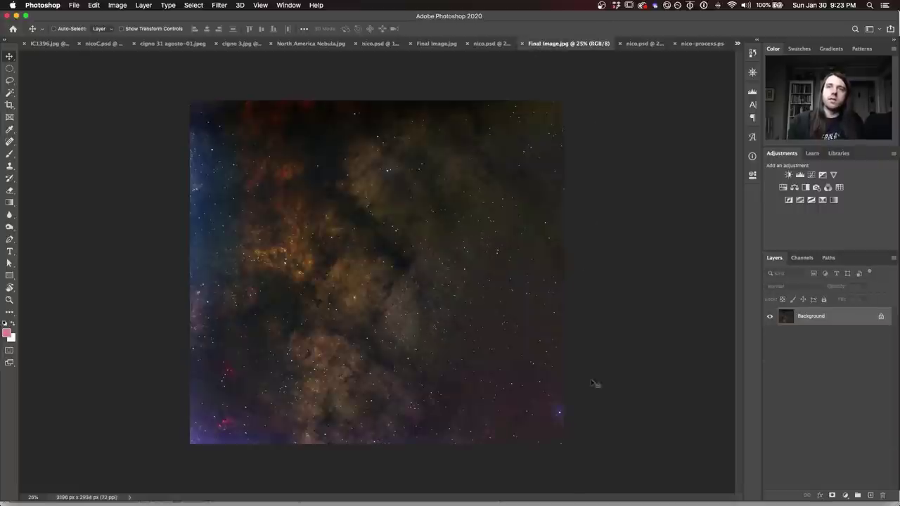
{"action": "left_click", "coordinate": [640, 44]}
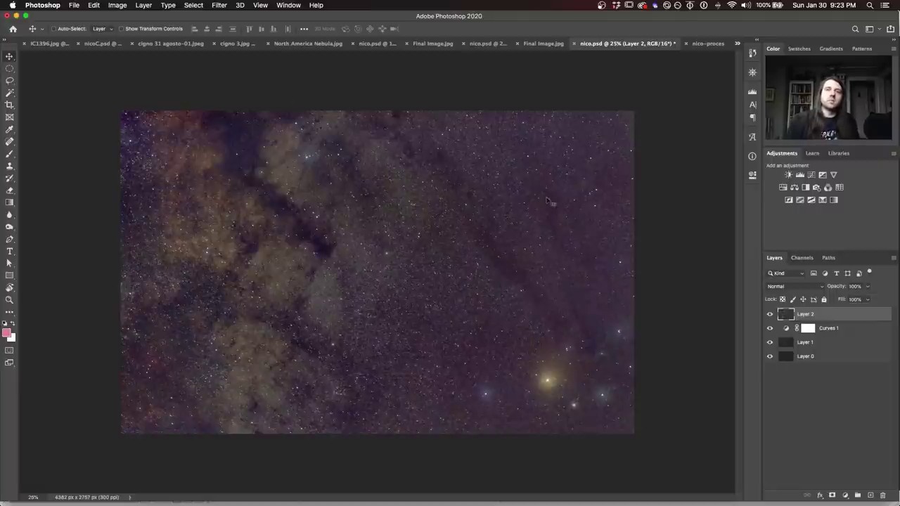
In nico-process.psd, compare the Background layer's red and green channels, and return to the full RGB view
{"action": "left_click", "coordinate": [708, 43]}
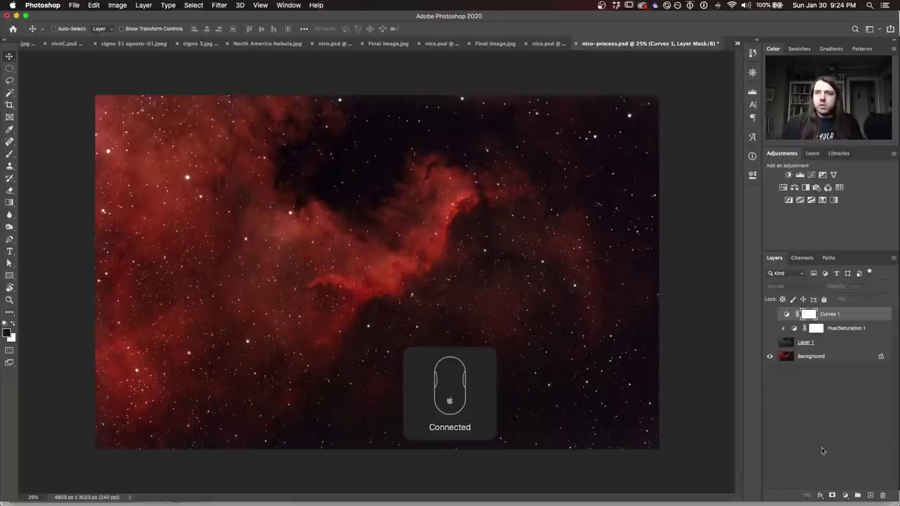
{"action": "left_click", "coordinate": [831, 357]}
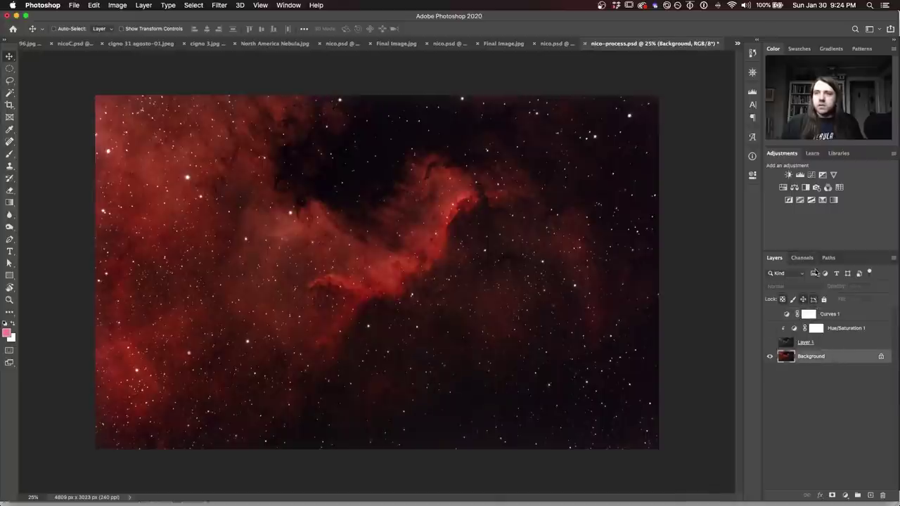
{"action": "left_click", "coordinate": [802, 258]}
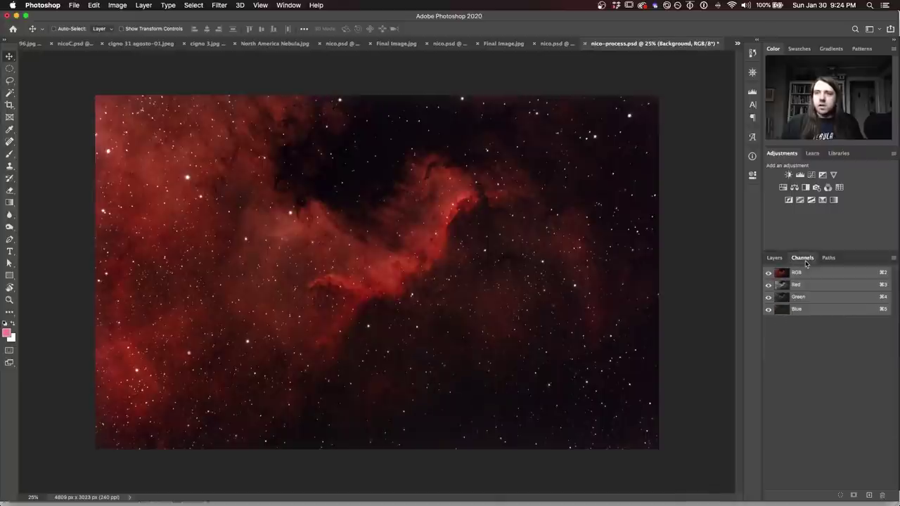
{"action": "left_click", "coordinate": [813, 298]}
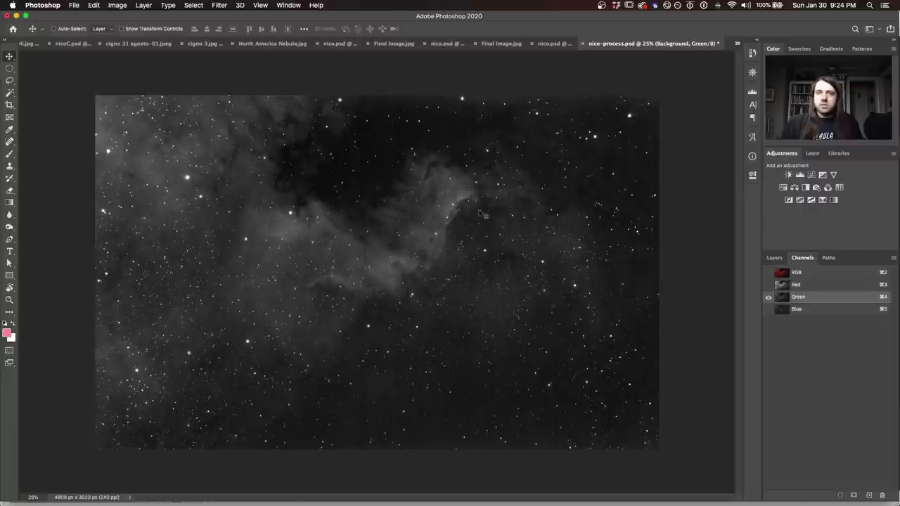
{"action": "left_click", "coordinate": [807, 286]}
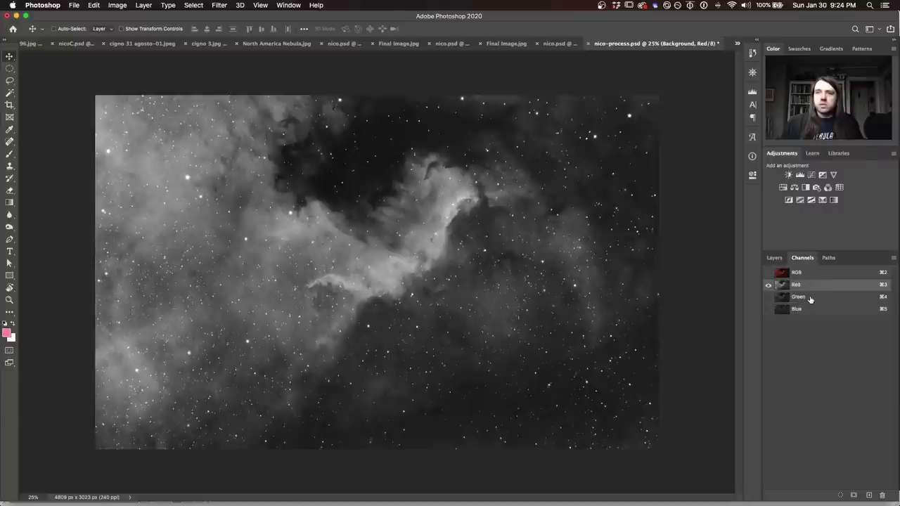
{"action": "left_click", "coordinate": [811, 299]}
{"action": "left_click", "coordinate": [815, 289]}
{"action": "left_click", "coordinate": [814, 298]}
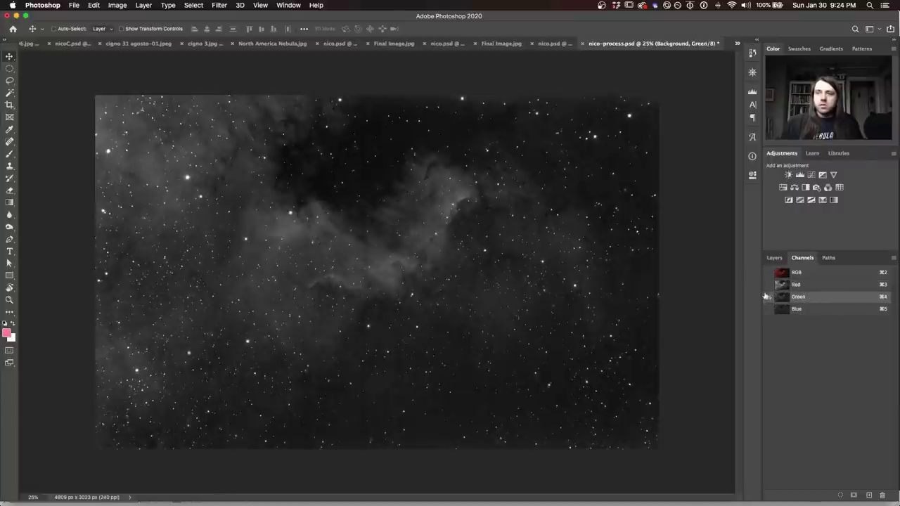
{"action": "left_click", "coordinate": [788, 272]}
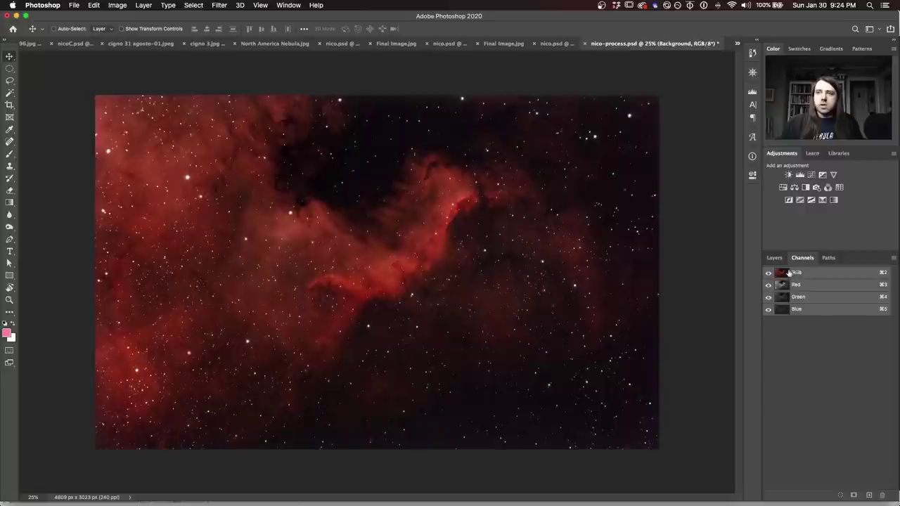
Show Layer 1 over the Background, and compare its Normal and Screen blend modes, leaving it on Screen
{"action": "left_click", "coordinate": [773, 258]}
{"action": "left_click", "coordinate": [790, 344]}
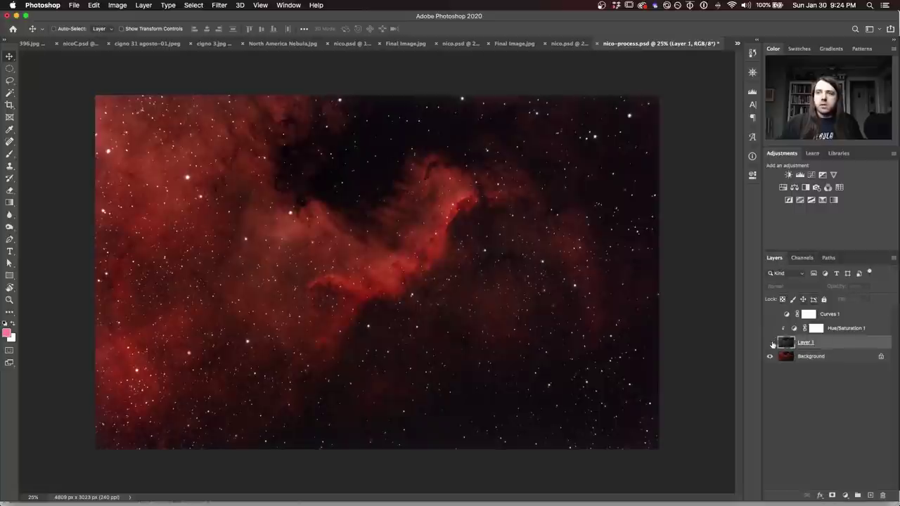
{"action": "left_click", "coordinate": [770, 342]}
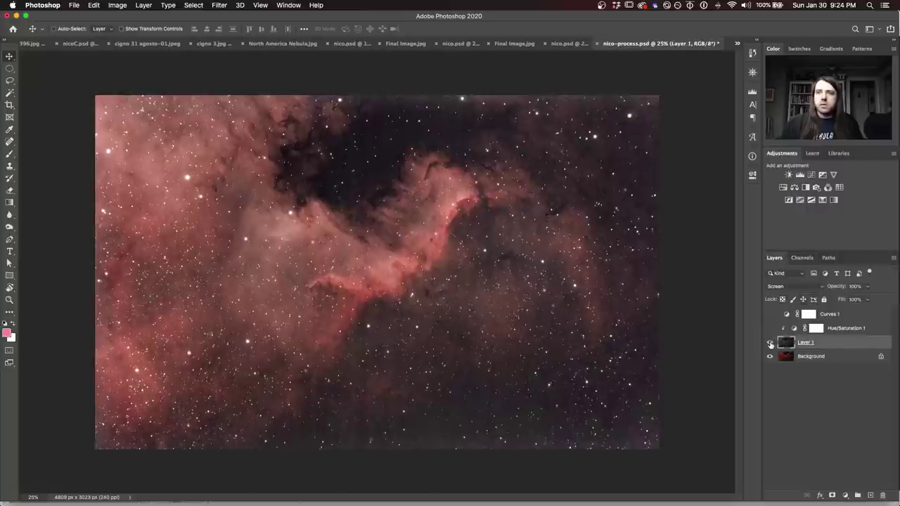
{"action": "left_click", "coordinate": [793, 286]}
{"action": "left_click", "coordinate": [784, 219]}
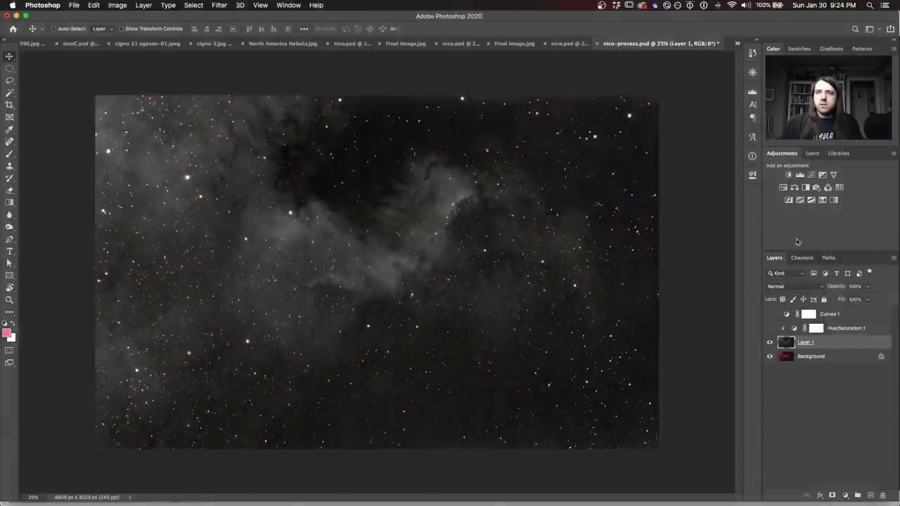
{"action": "left_click", "coordinate": [785, 286]}
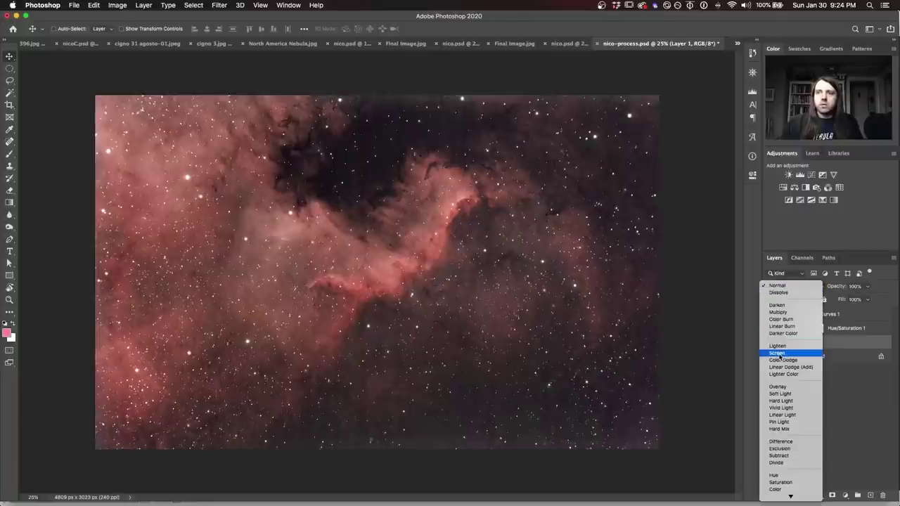
{"action": "left_click", "coordinate": [776, 353]}
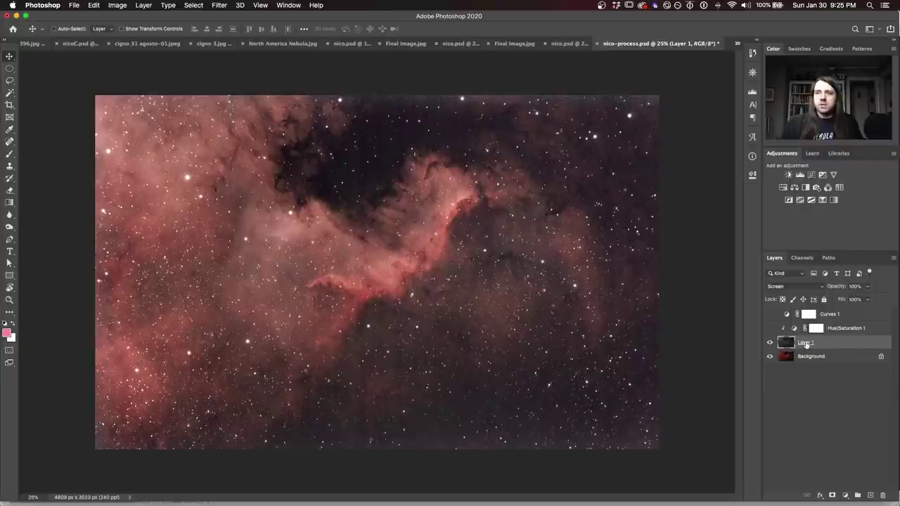
Show the clipped Hue/Saturation 1 adjustment above Layer 1 and set its hue to 213
{"action": "left_click", "coordinate": [770, 329]}
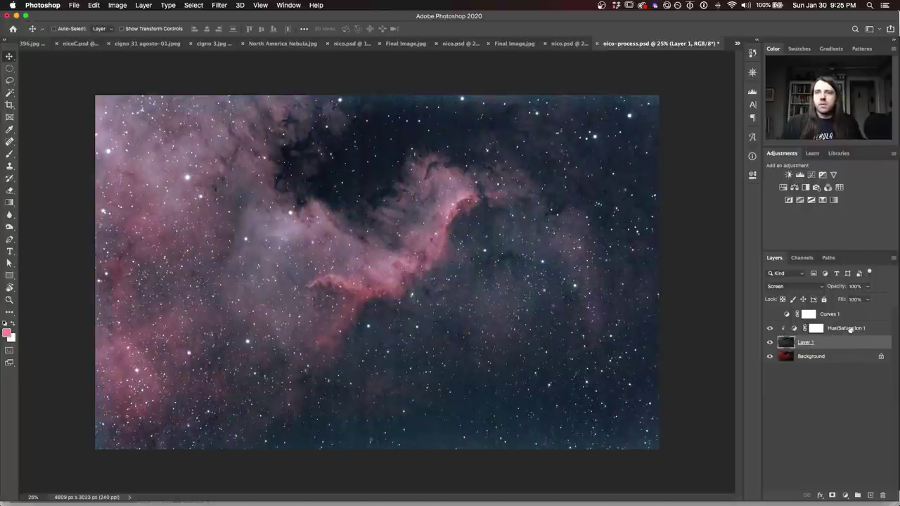
{"action": "double_click", "coordinate": [794, 329]}
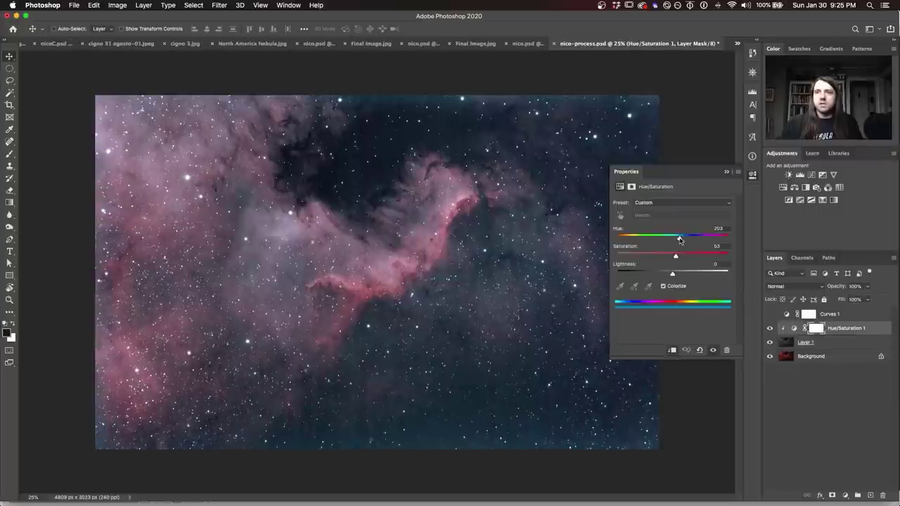
{"action": "mouse_move", "coordinate": [681, 241]}
{"action": "left_mouse_down"}
{"action": "mouse_move", "coordinate": [667, 240]}
{"action": "mouse_move", "coordinate": [690, 240]}
{"action": "mouse_move", "coordinate": [682, 240]}
{"action": "left_mouse_up"}
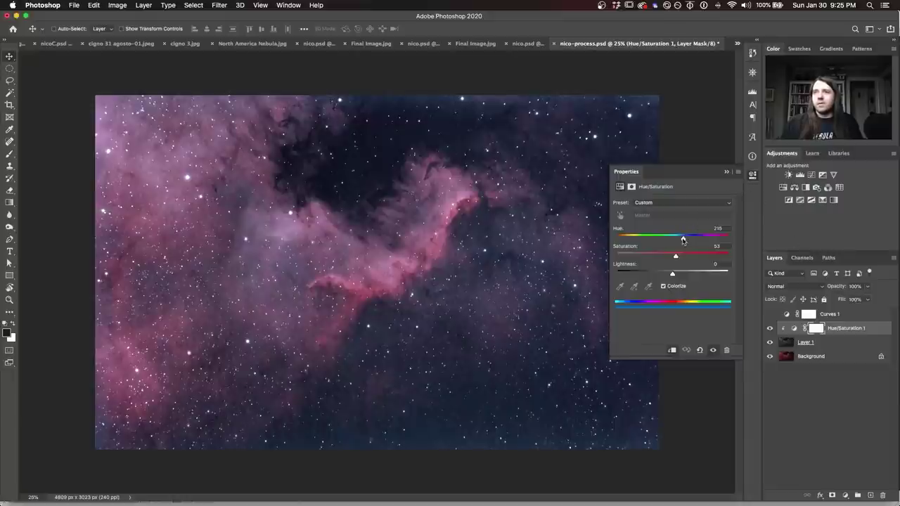
{"action": "mouse_move", "coordinate": [682, 240]}
{"action": "left_mouse_down"}
{"action": "mouse_move", "coordinate": [673, 240]}
{"action": "mouse_move", "coordinate": [693, 240]}
{"action": "mouse_move", "coordinate": [672, 239]}
{"action": "mouse_move", "coordinate": [683, 239]}
{"action": "left_mouse_up"}
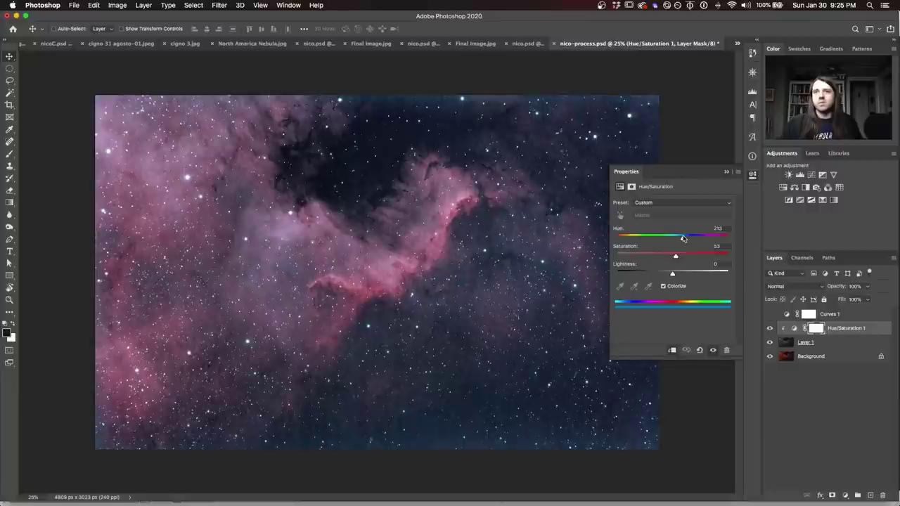
{"action": "left_click", "coordinate": [752, 177]}
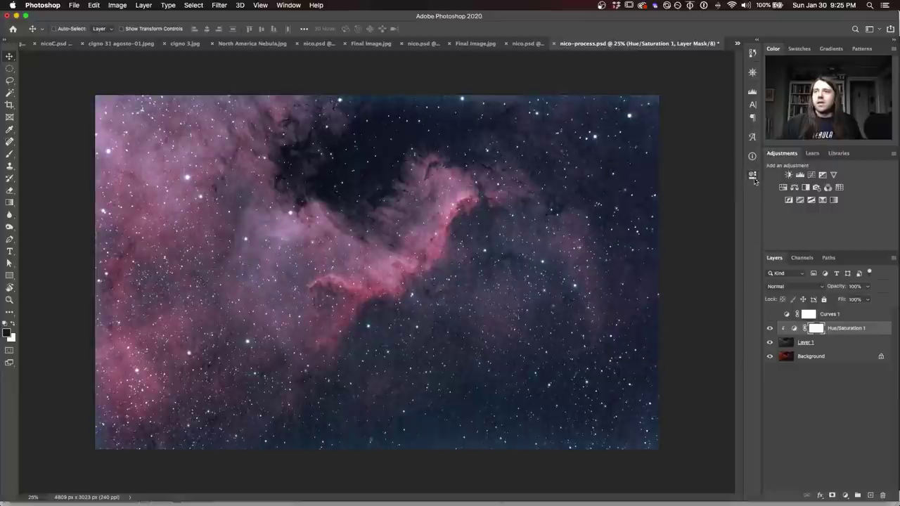
Show the Curves 1 adjustment in nico-process.psd and check the composite's channel list
{"action": "left_click", "coordinate": [770, 315]}
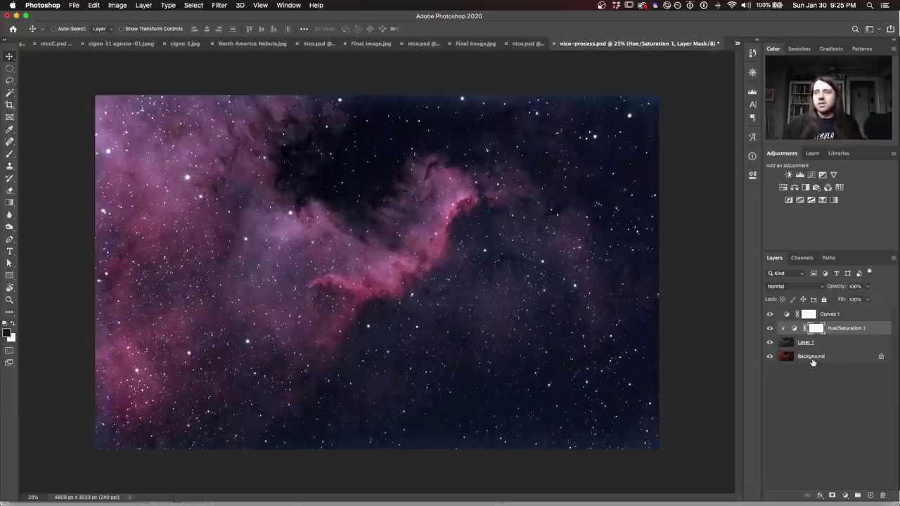
{"action": "left_click", "coordinate": [802, 258]}
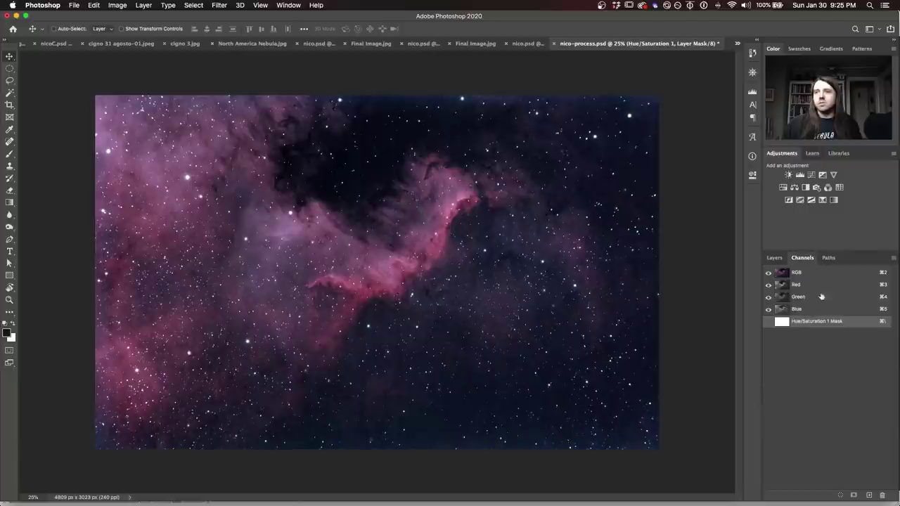
{"action": "left_click", "coordinate": [774, 258]}
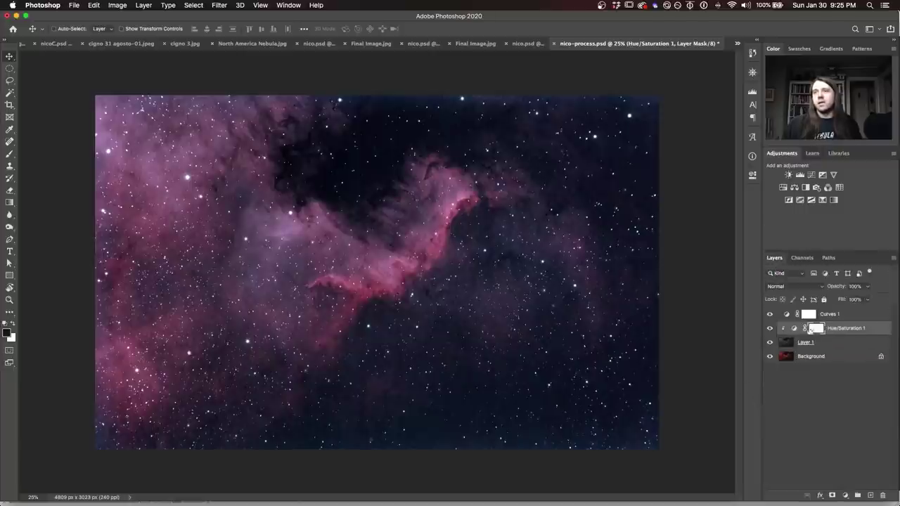
{"action": "left_click", "coordinate": [841, 345]}
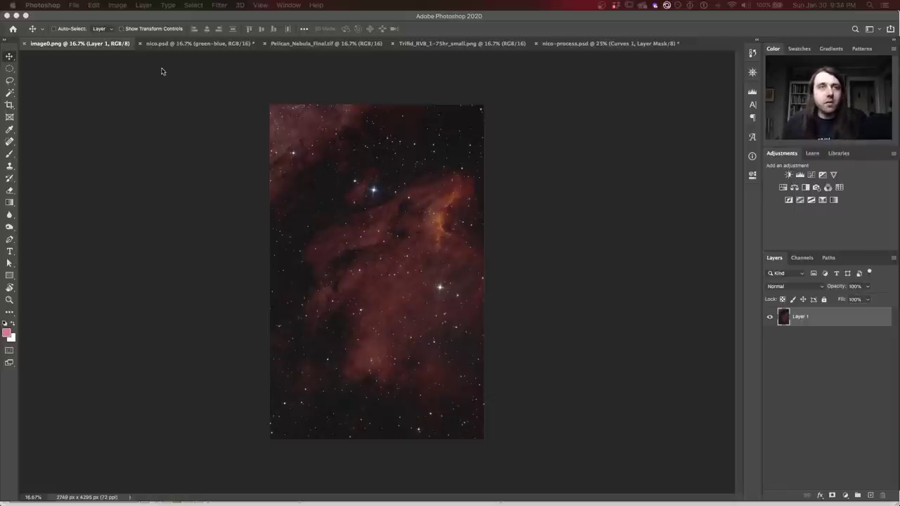
In nico.psd, isolate the red layer, reveal Hue/Saturation 1, green-blue and Hue/Saturation 2 in turn, and examine Hue/Saturation 2's settings
{"action": "left_click", "coordinate": [176, 44]}
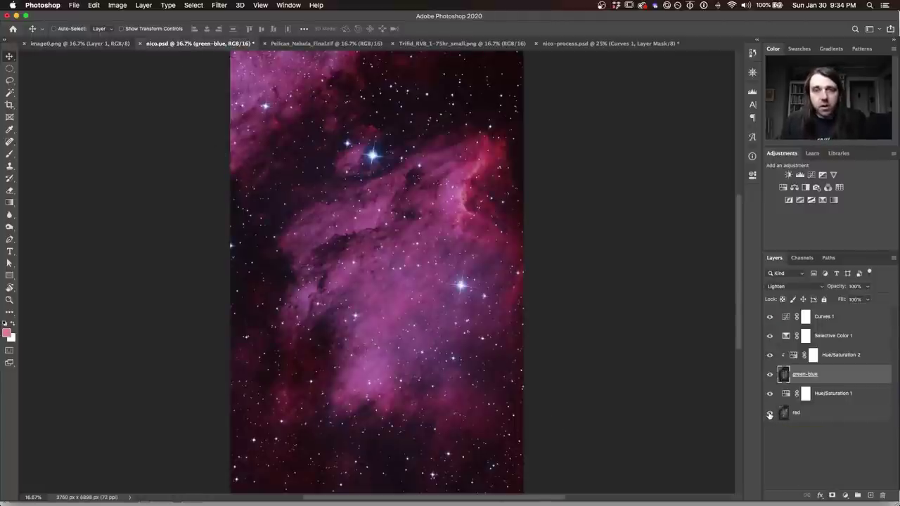
{"action": "left_click", "coordinate": [770, 415], "text": "alt"}
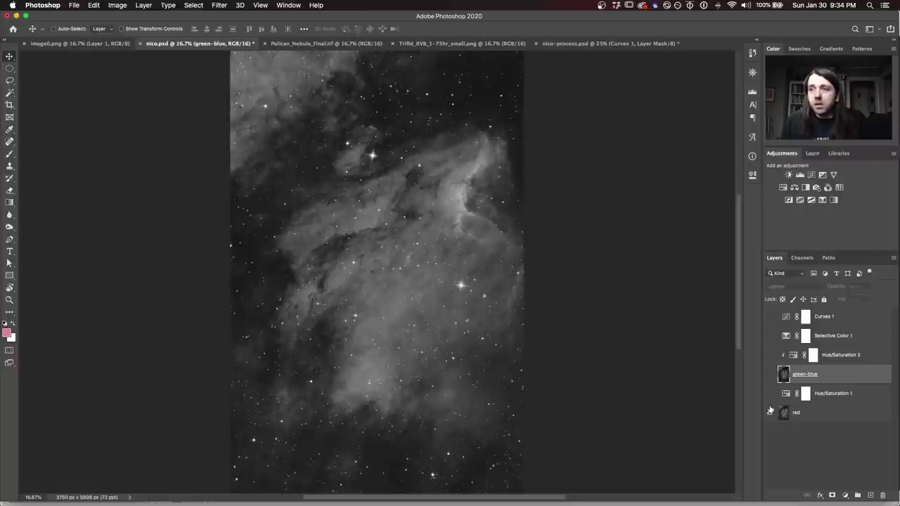
{"action": "left_click", "coordinate": [769, 395]}
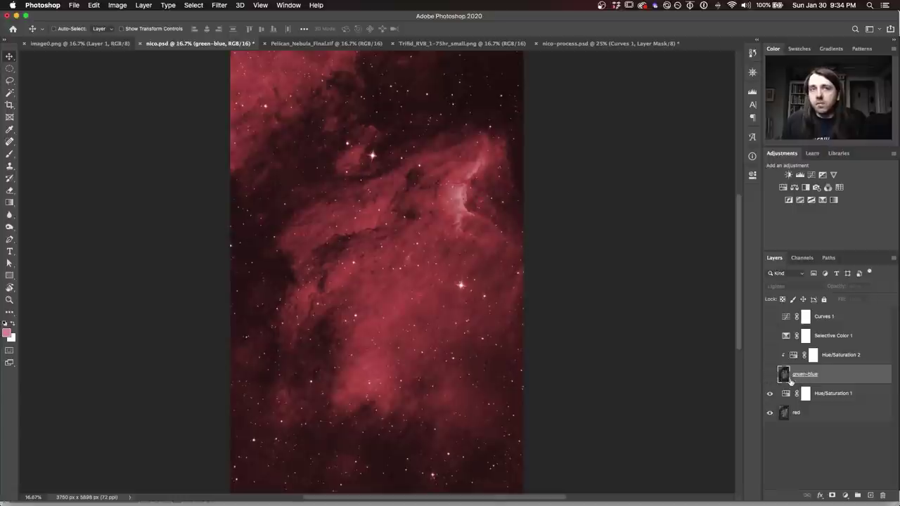
{"action": "left_click", "coordinate": [770, 374]}
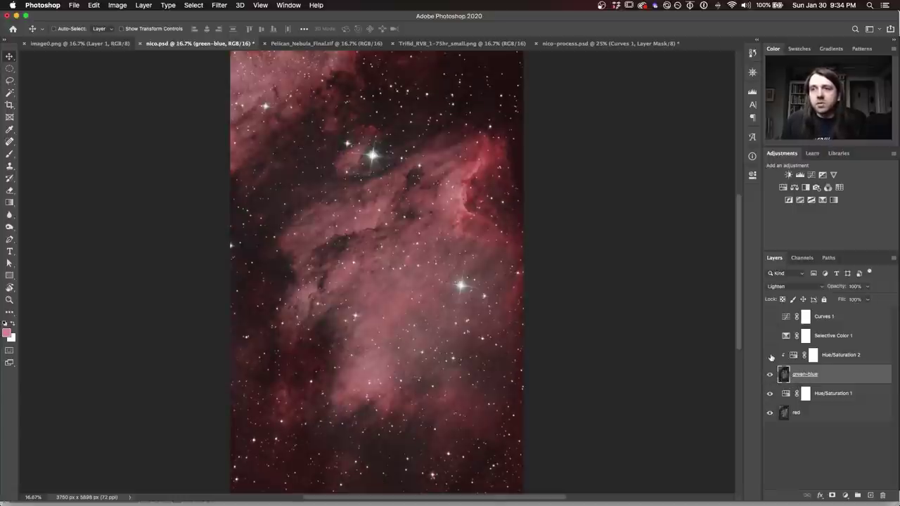
{"action": "left_click", "coordinate": [769, 355]}
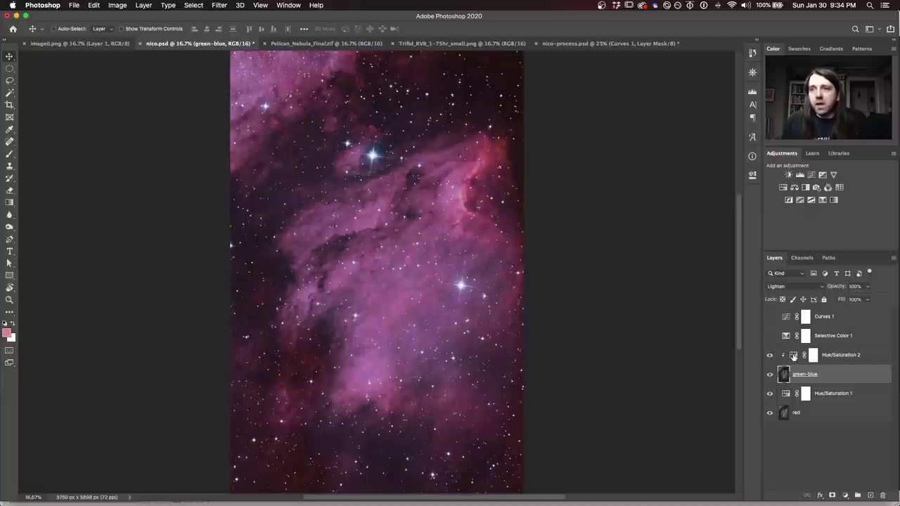
{"action": "double_click", "coordinate": [792, 356]}
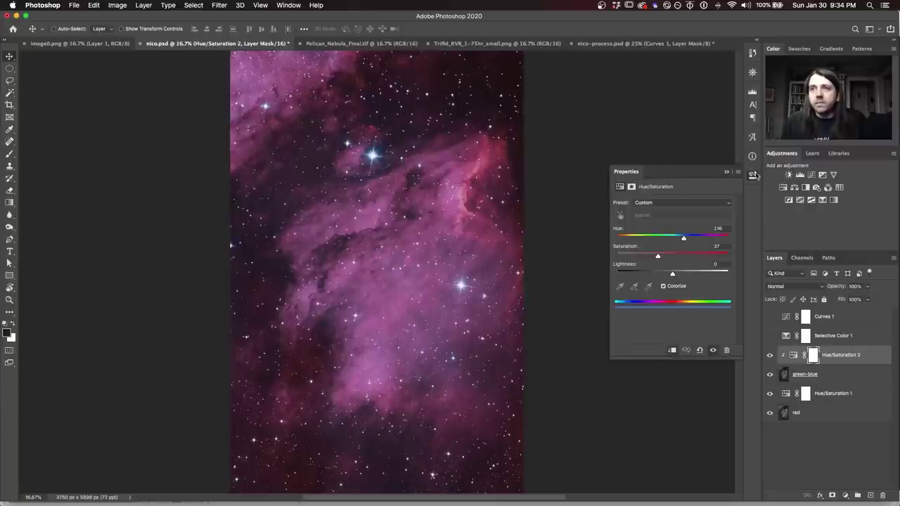
{"action": "left_click", "coordinate": [756, 176]}
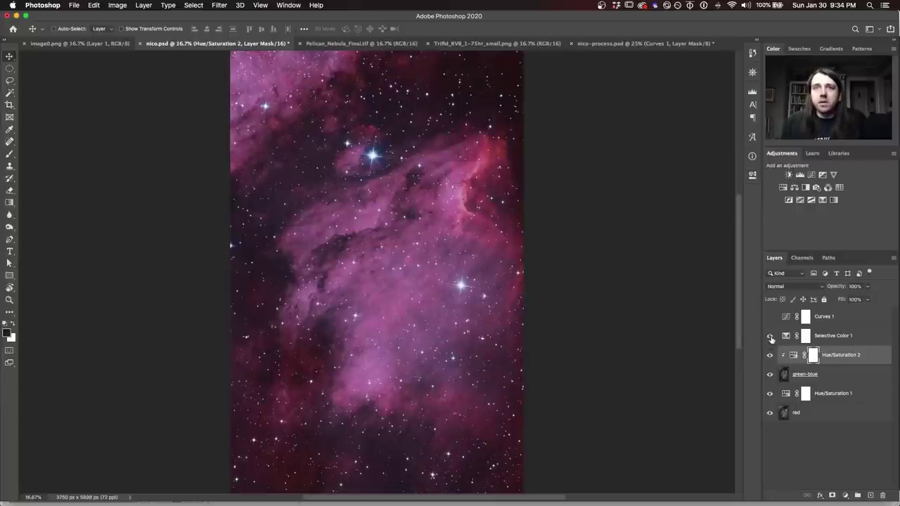
Show Selective Color 1 and Curves 1 in nico.psd, and examine the curve of Curves 1
{"action": "left_click", "coordinate": [769, 336]}
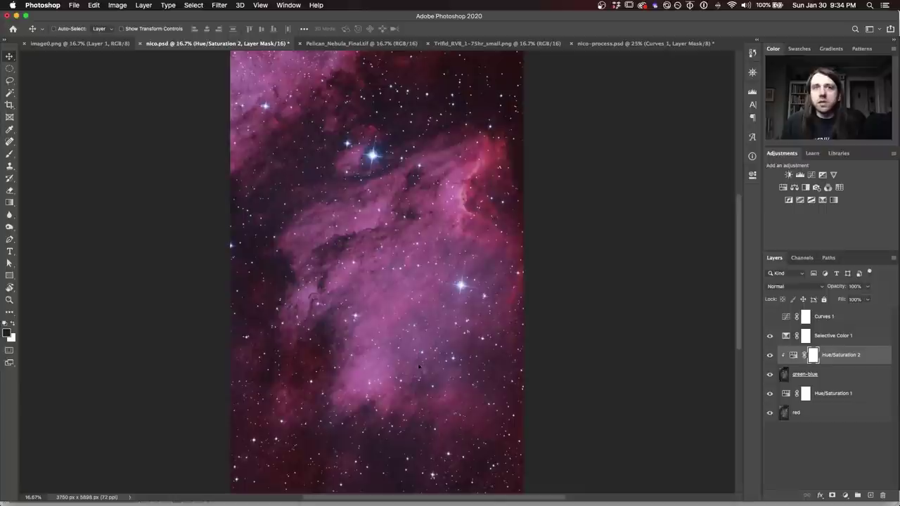
{"action": "left_click", "coordinate": [769, 317]}
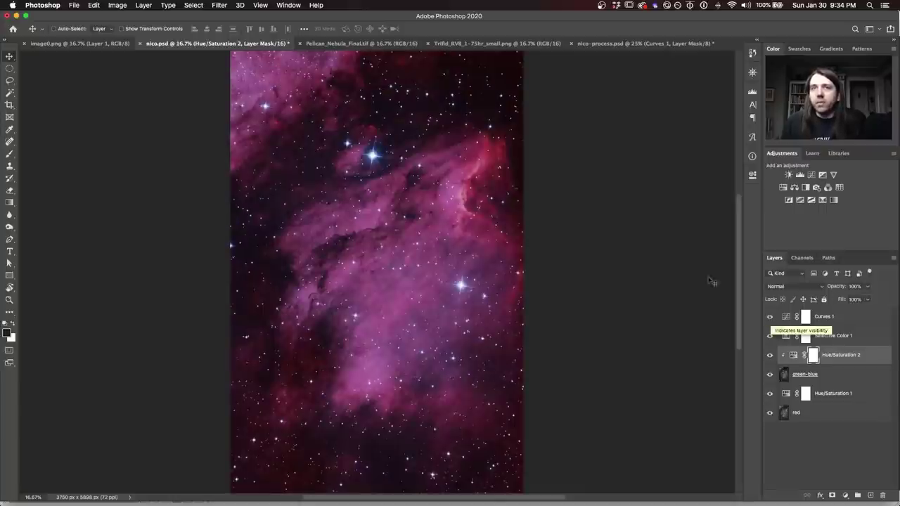
{"action": "left_click", "coordinate": [786, 317]}
{"action": "double_click", "coordinate": [786, 317]}
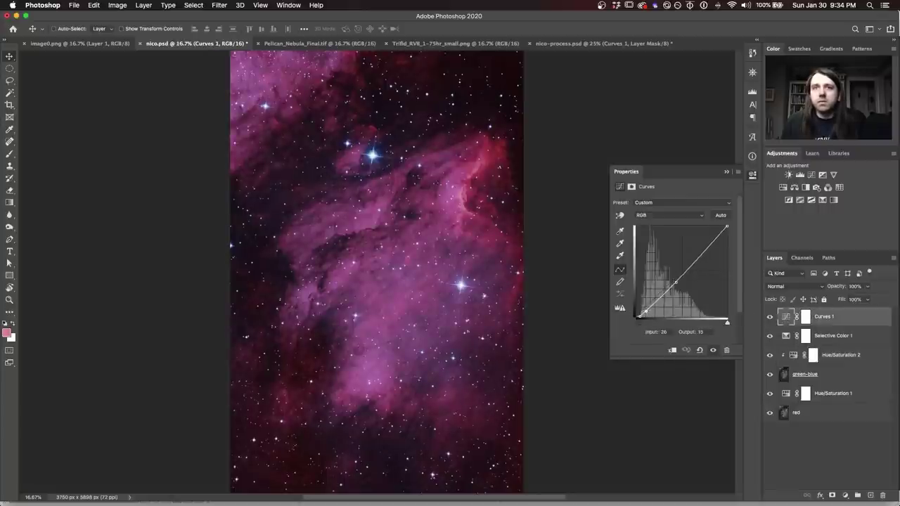
{"action": "left_click", "coordinate": [752, 175]}
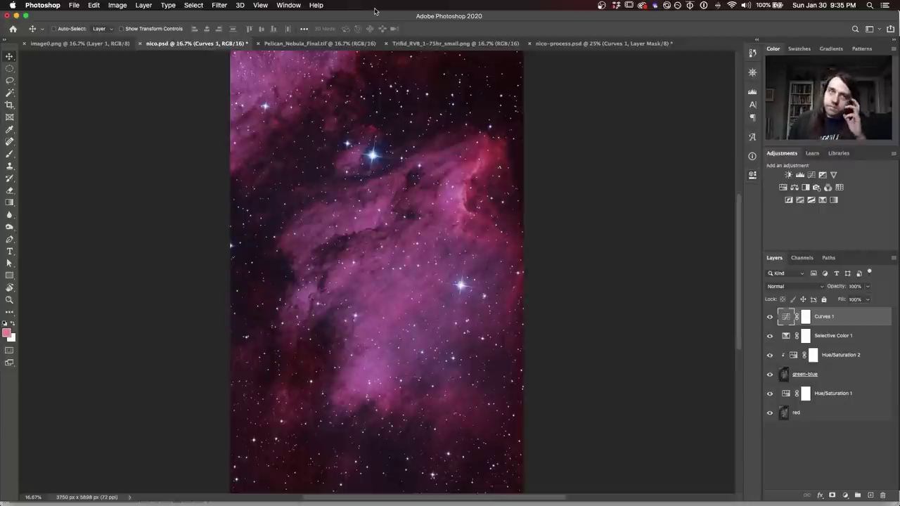
Compare the original image0.png with the reprocessed nico.psd at a similar display size
{"action": "left_click", "coordinate": [74, 44]}
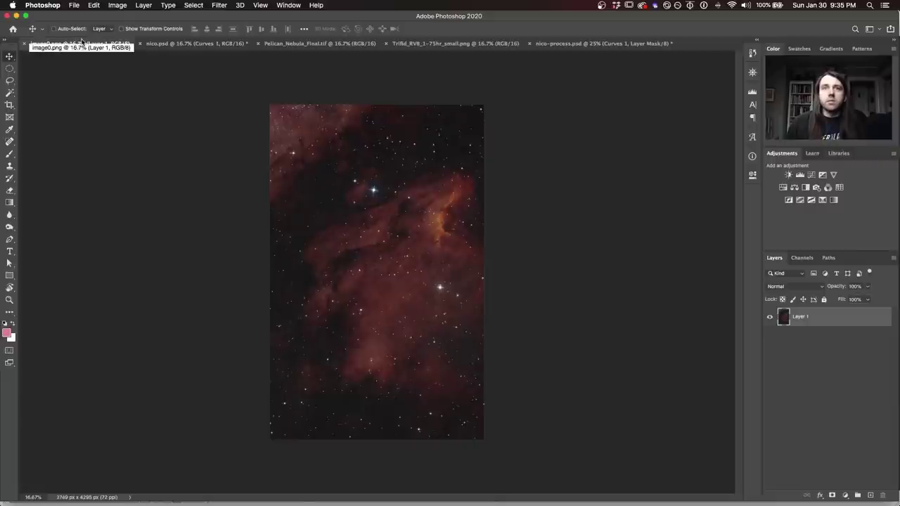
{"action": "left_click", "coordinate": [169, 45]}
{"action": "key", "text": "super+minus"}
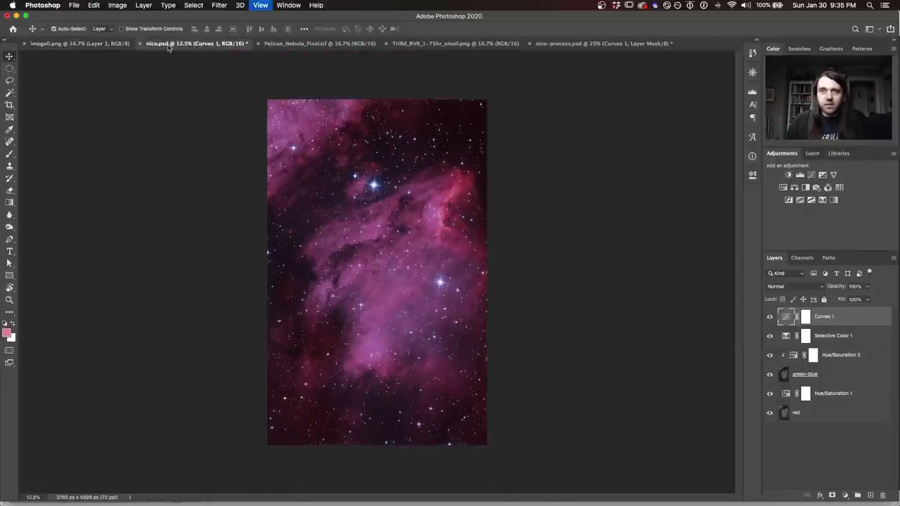
{"action": "left_click", "coordinate": [82, 45]}
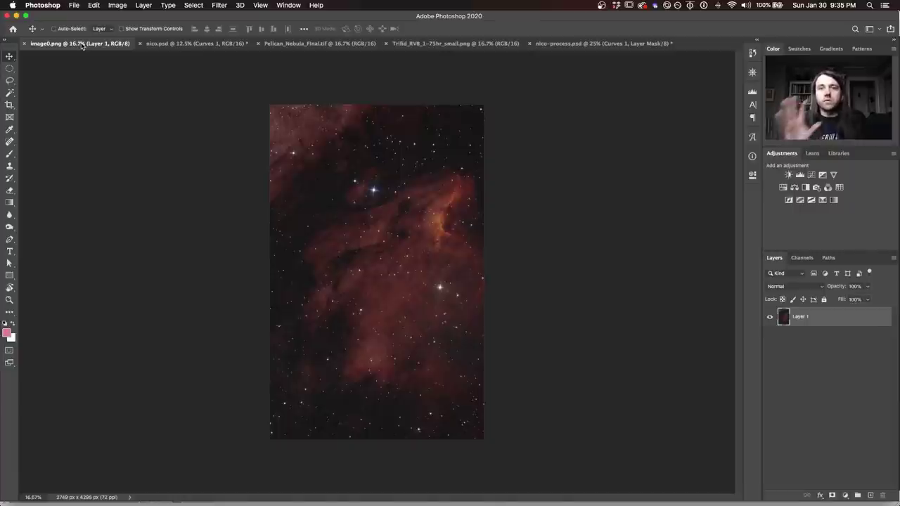
Alternate between image0.png and nico.psd to compare the nebula's color in the original and reprocessed versions
{"action": "left_click", "coordinate": [158, 45]}
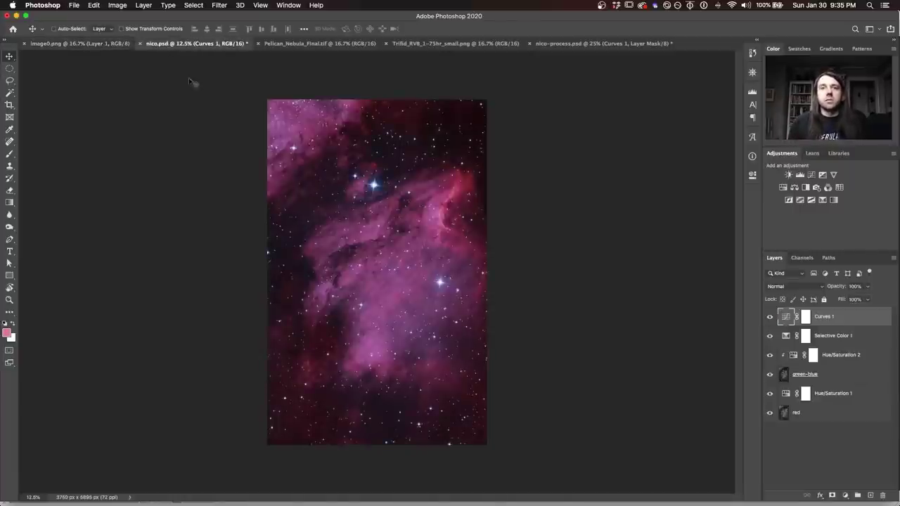
{"action": "left_click", "coordinate": [99, 44]}
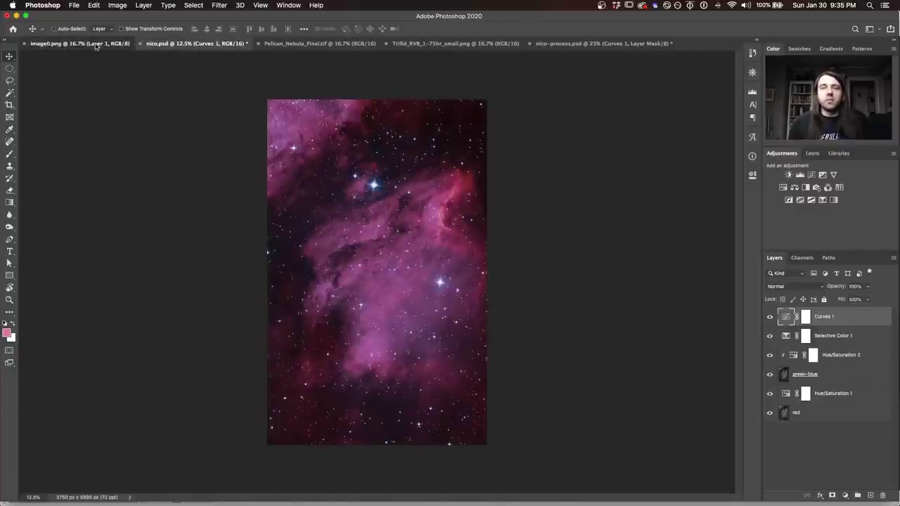
{"action": "left_click", "coordinate": [188, 44]}
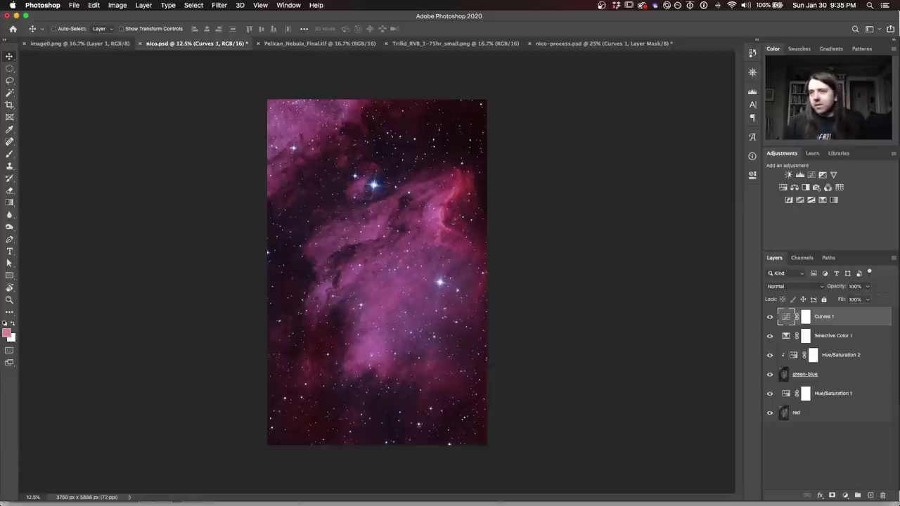
Set the hue of the Hue/Saturation 2 adjustment in nico.psd to 203
{"action": "double_click", "coordinate": [793, 356]}
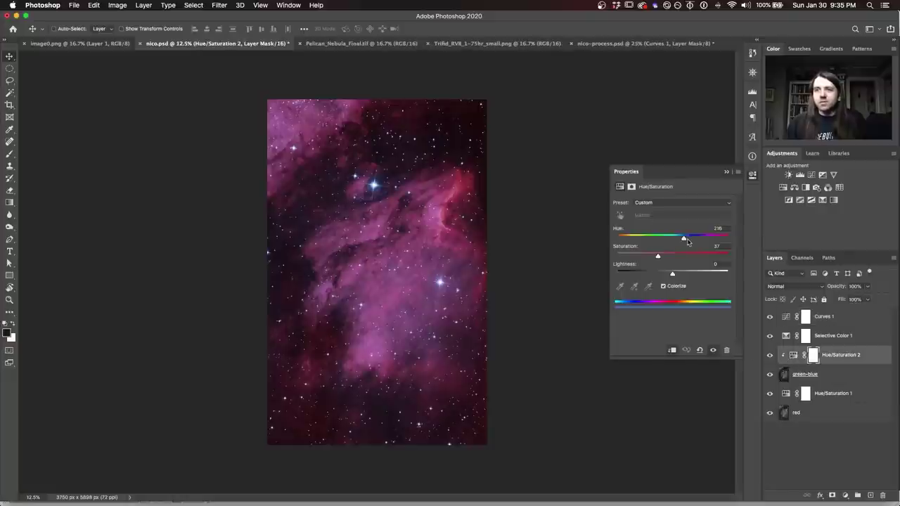
{"action": "mouse_move", "coordinate": [684, 240]}
{"action": "left_mouse_down"}
{"action": "mouse_move", "coordinate": [696, 239]}
{"action": "mouse_move", "coordinate": [664, 240]}
{"action": "mouse_move", "coordinate": [681, 239]}
{"action": "left_mouse_up"}
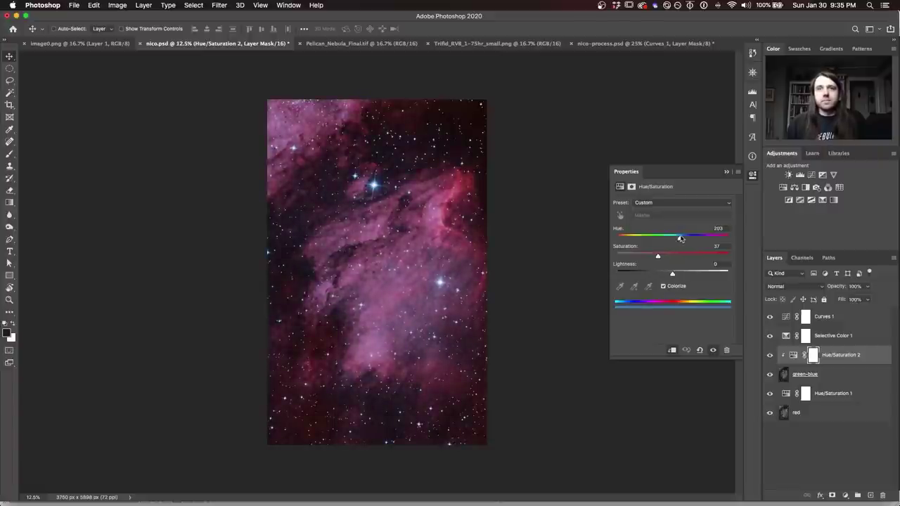
{"action": "left_click", "coordinate": [753, 175]}
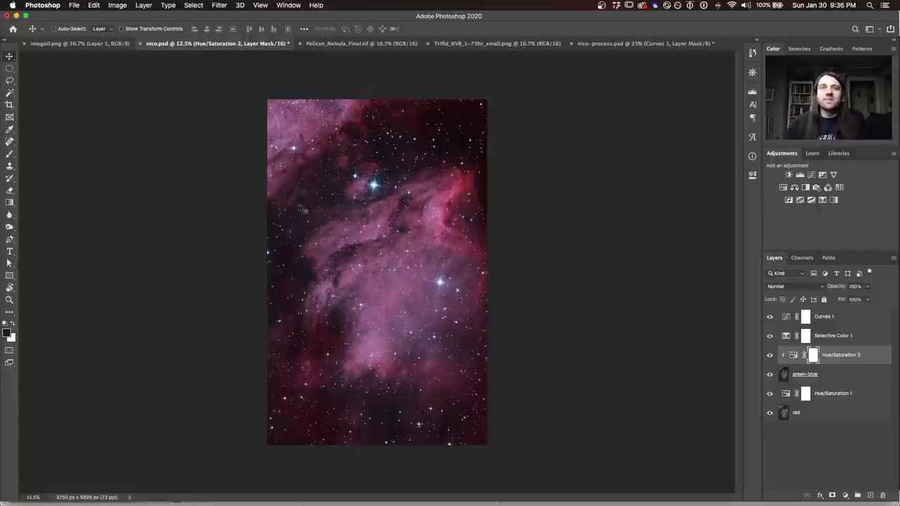
Compare Pelican_Nebula_Final.tif with the layered nico.psd
{"action": "left_click", "coordinate": [336, 44]}
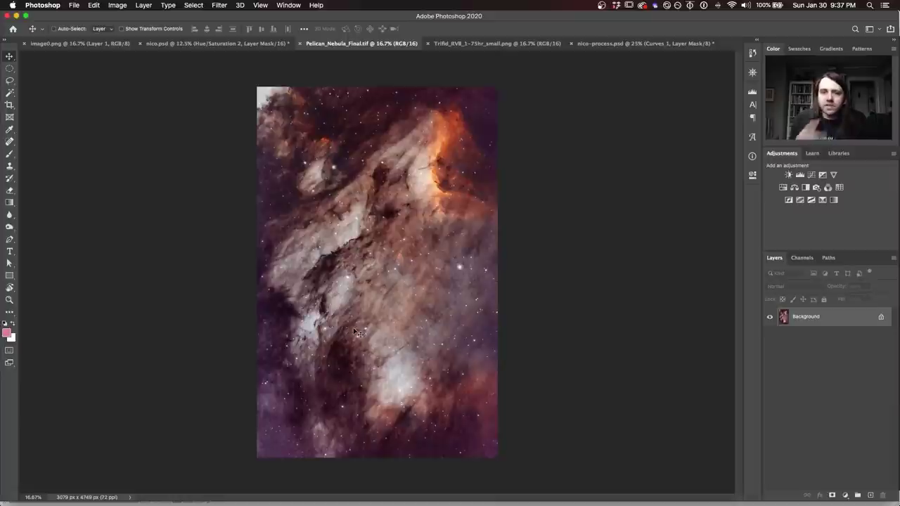
{"action": "left_click", "coordinate": [218, 44]}
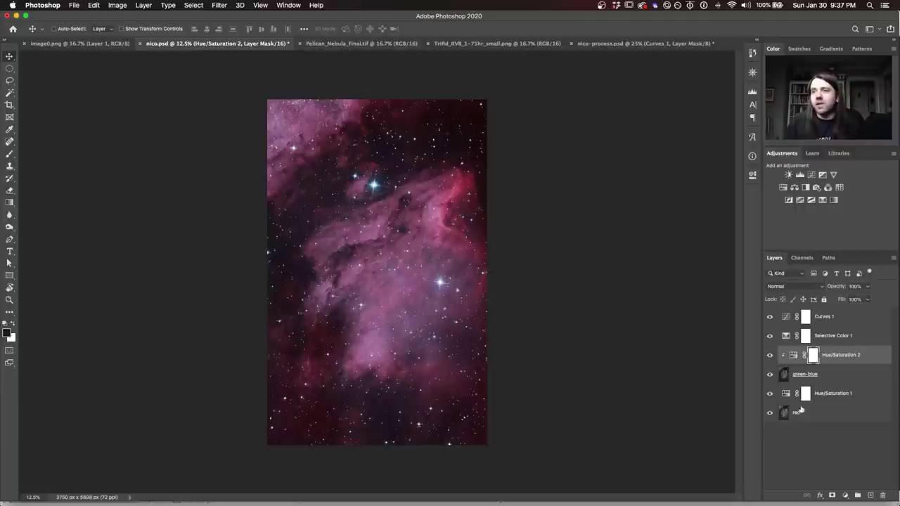
{"action": "left_click", "coordinate": [346, 45]}
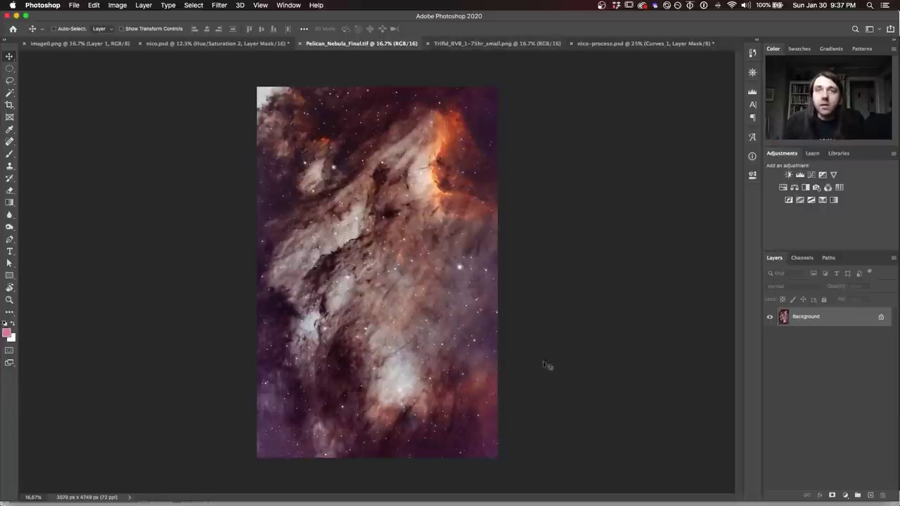
Crop the right edge of Trifid_RVB_1-75hr_small.png, reducing the image to about 3225 × 3779 px
{"action": "left_click", "coordinate": [501, 45]}
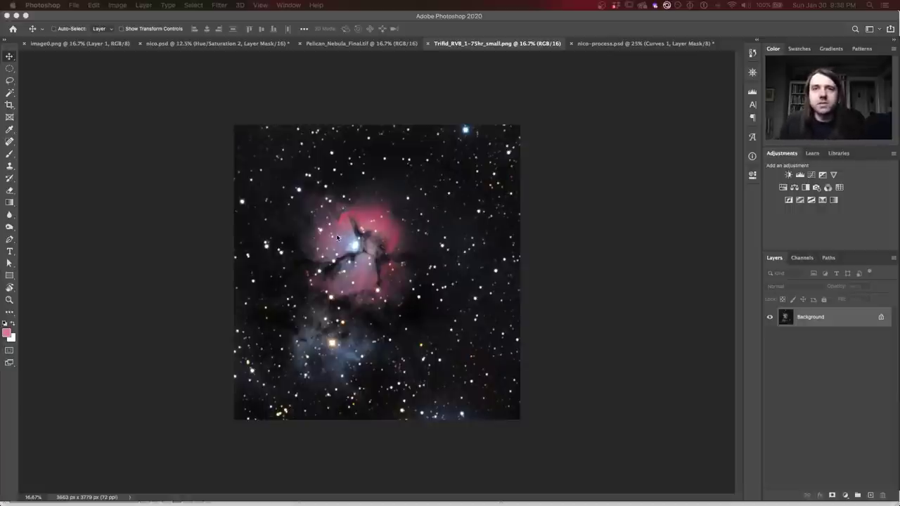
{"action": "left_click", "coordinate": [10, 105]}
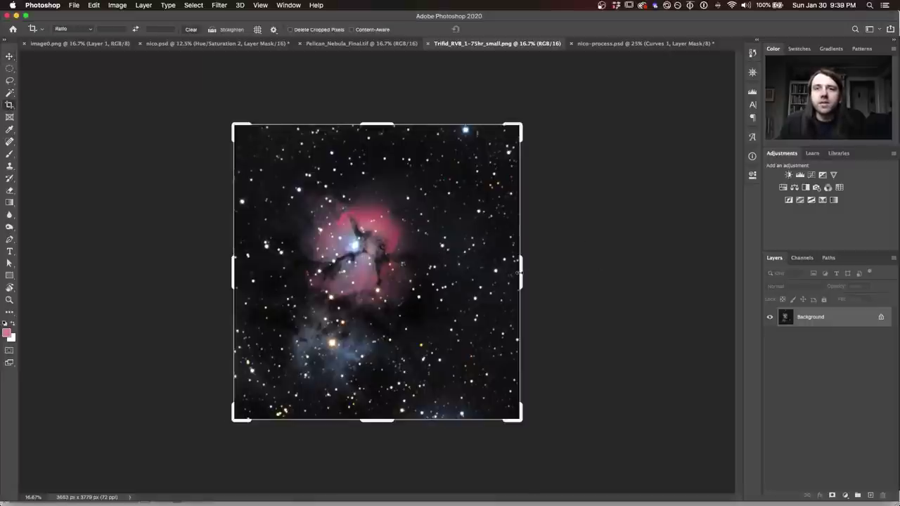
{"action": "left_click_drag", "start_coordinate": [518, 273], "coordinate": [503, 269]}
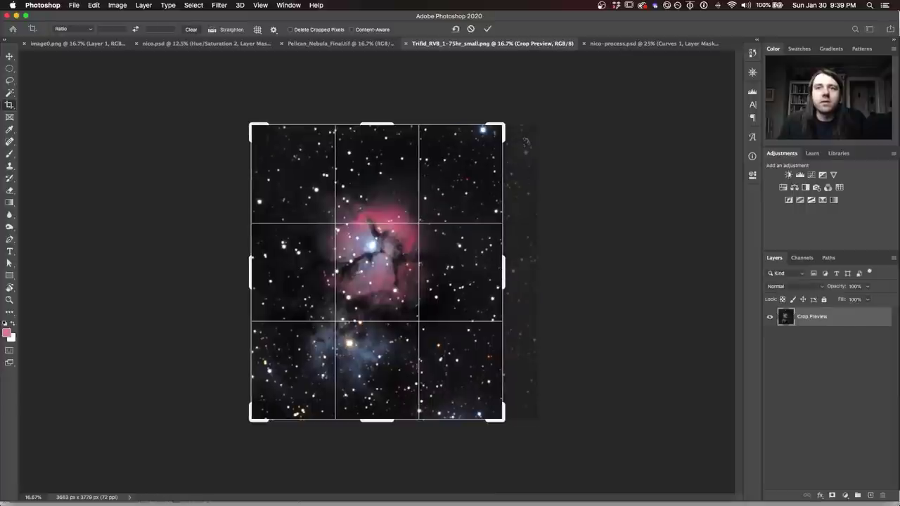
{"action": "key", "text": "Return"}
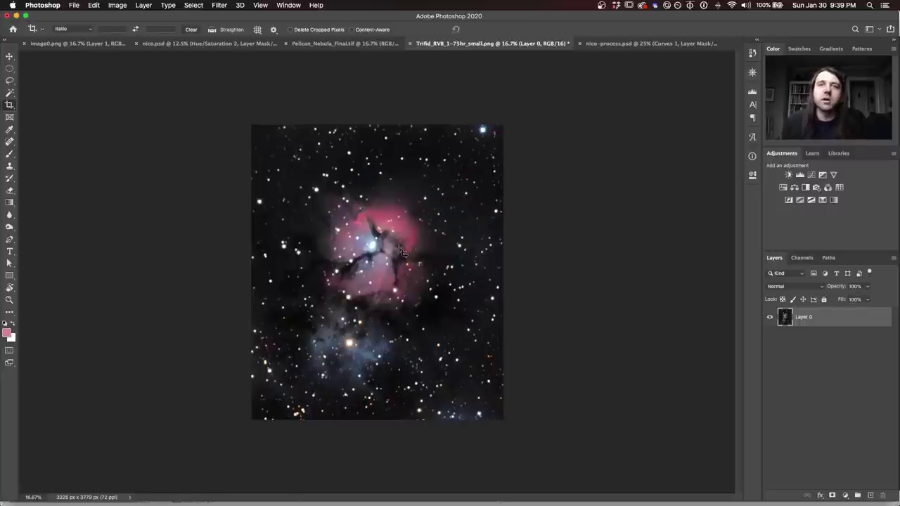
Show the Curves 1 adjustment over the Milky Way photo in nico-process.psd, with the Move tool active
{"action": "key", "text": "ctrl+Tab"}
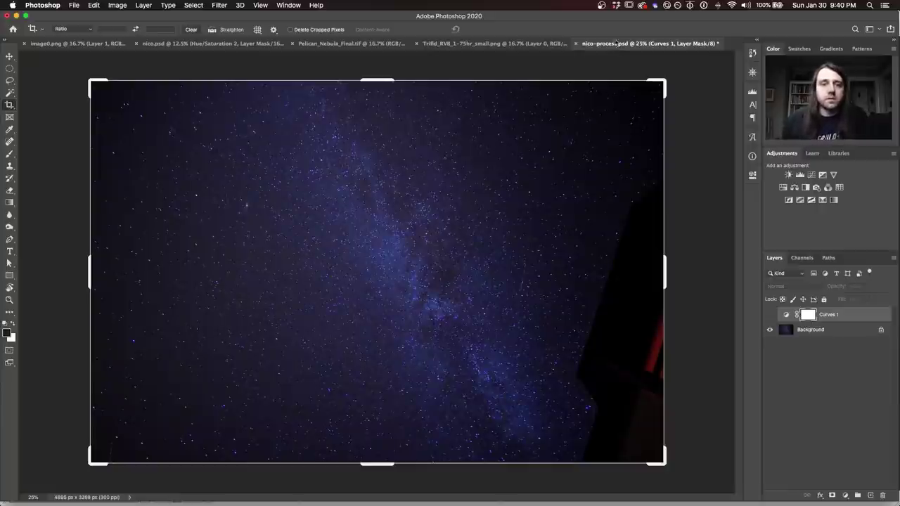
{"action": "left_click", "coordinate": [10, 58]}
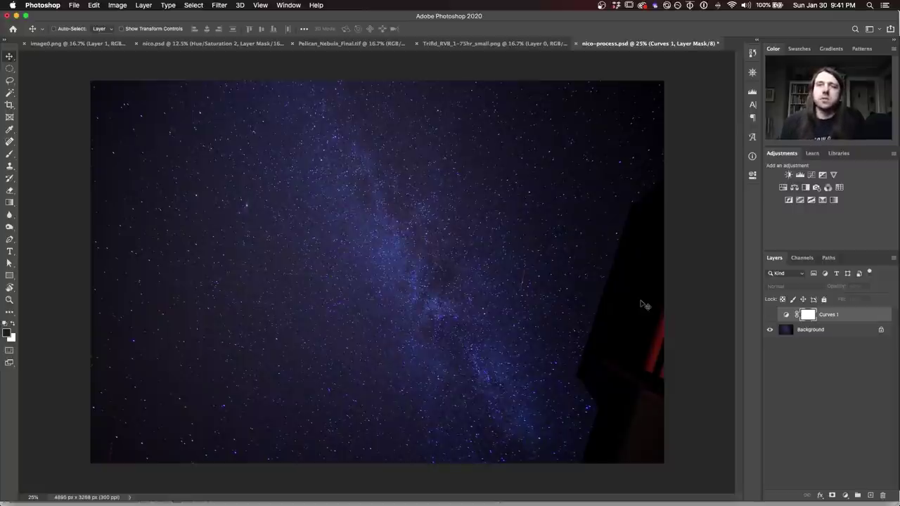
{"action": "left_click", "coordinate": [769, 315]}
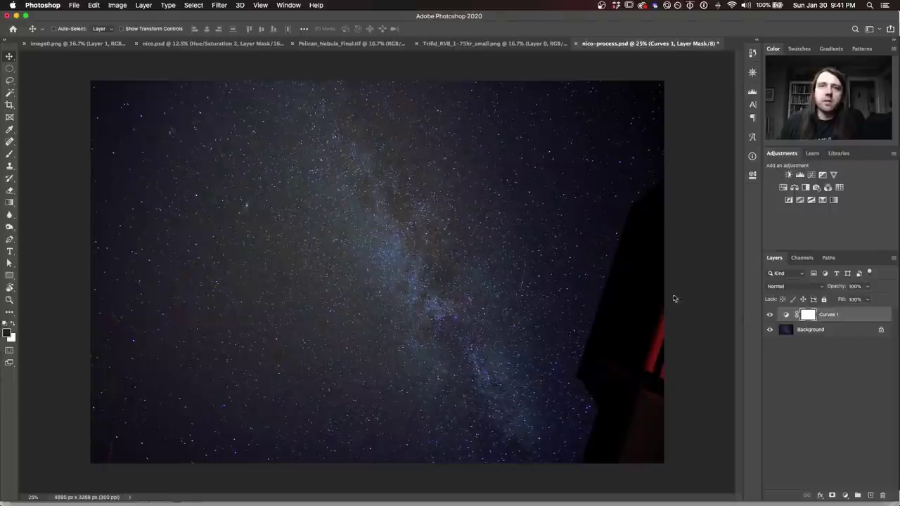
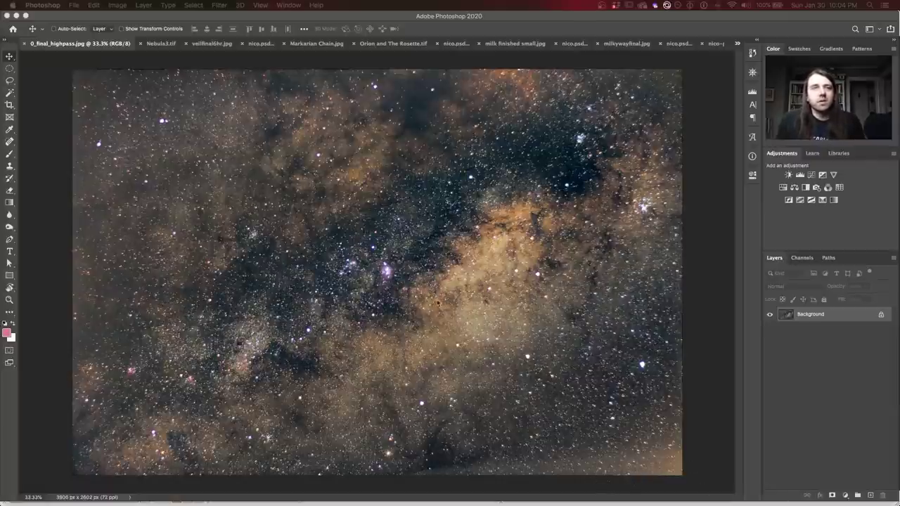
Crop all four edges of 0_final_highpass.jpg to trim the borders, leaving about 3779 × 2375 px
{"action": "left_click", "coordinate": [9, 106]}
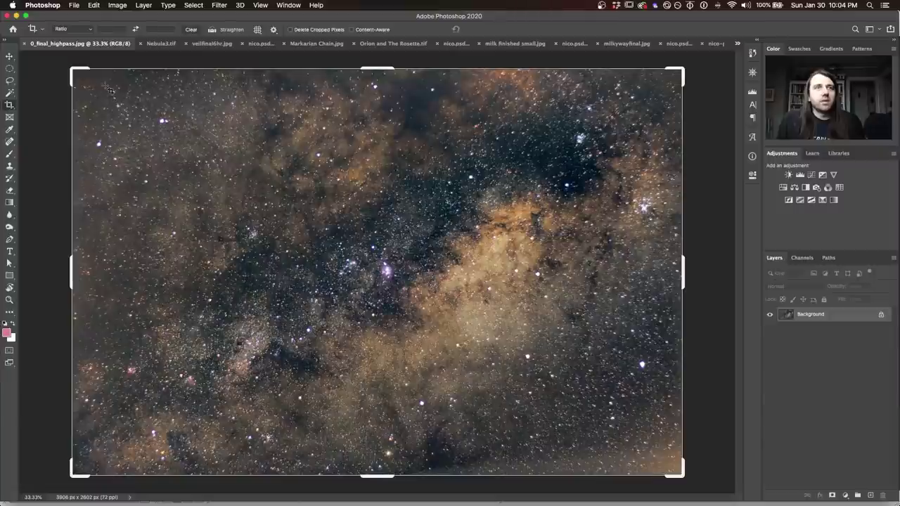
{"action": "left_click_drag", "start_coordinate": [381, 68], "coordinate": [379, 76]}
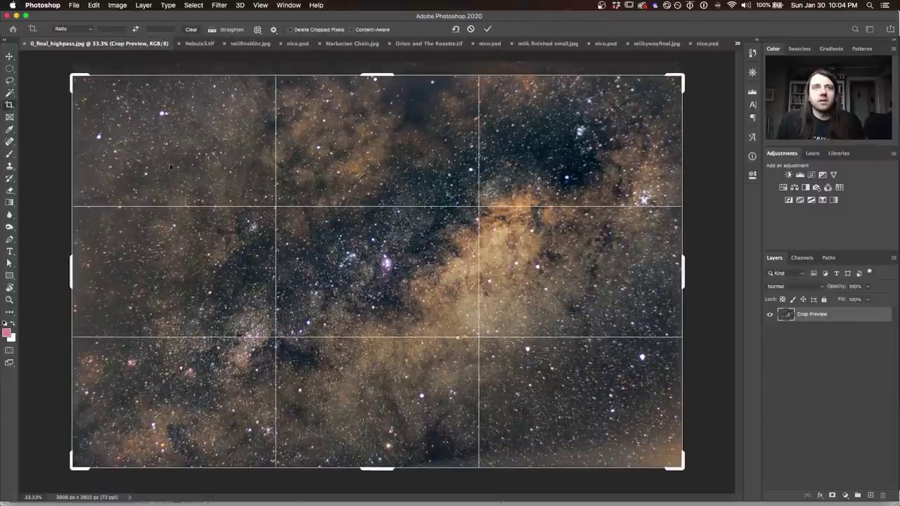
{"action": "left_click_drag", "start_coordinate": [74, 167], "coordinate": [83, 163]}
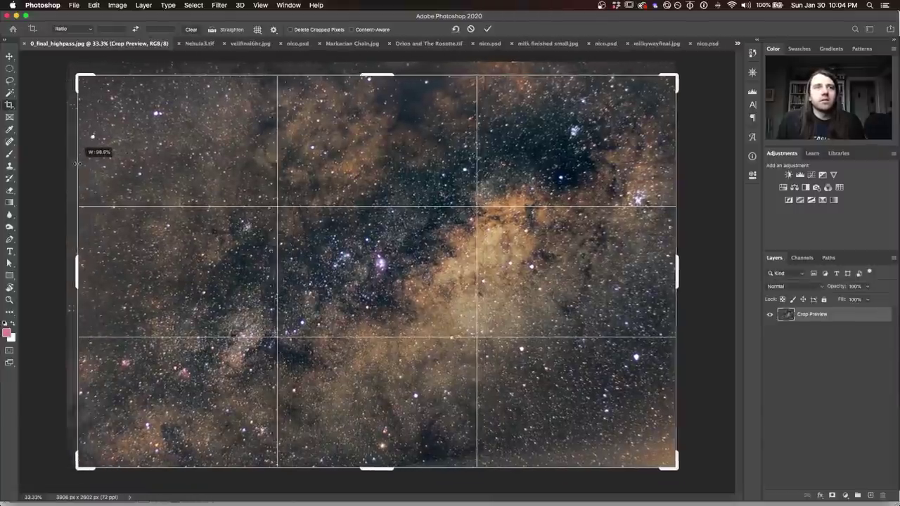
{"action": "left_click_drag", "start_coordinate": [678, 268], "coordinate": [669, 269]}
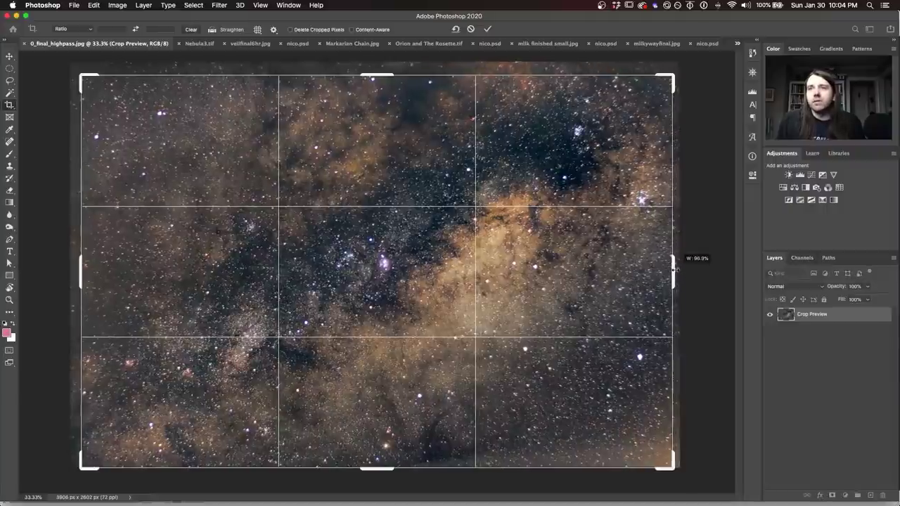
{"action": "left_click_drag", "start_coordinate": [648, 469], "coordinate": [650, 458]}
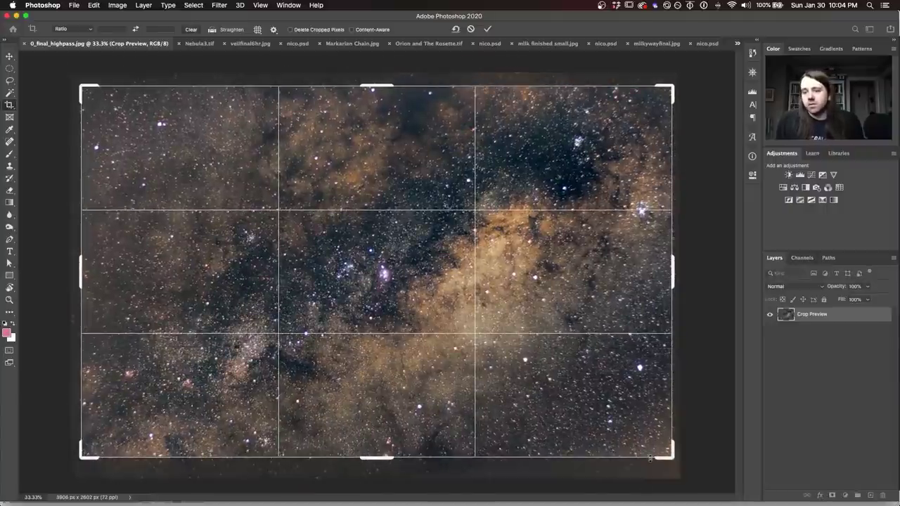
{"action": "key", "text": "Return"}
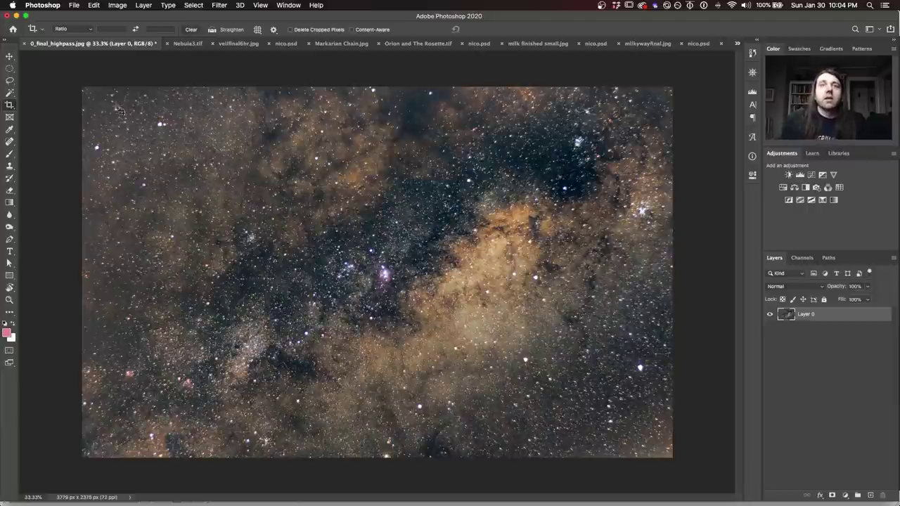
Review Nebula3.tif and compare veilfinal6hr.jpg with its reprocessed nico.psd version
{"action": "left_click", "coordinate": [186, 44]}
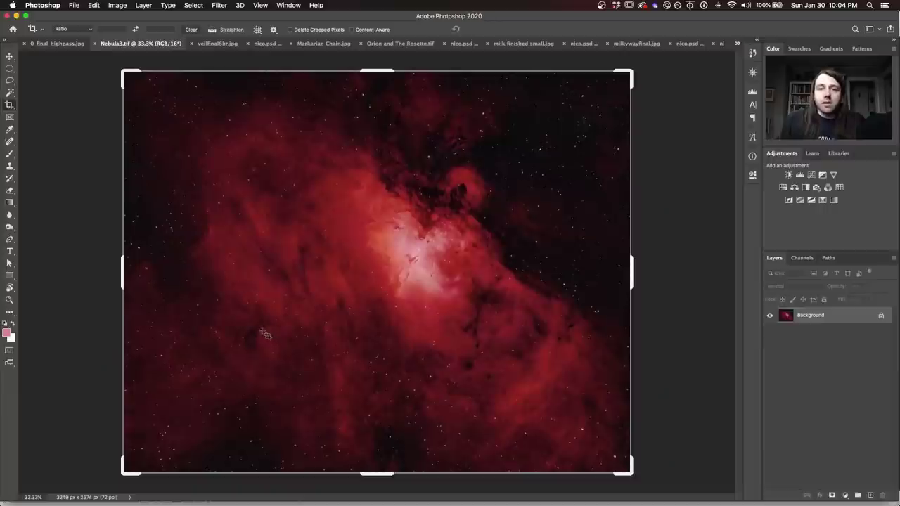
{"action": "left_click", "coordinate": [10, 56]}
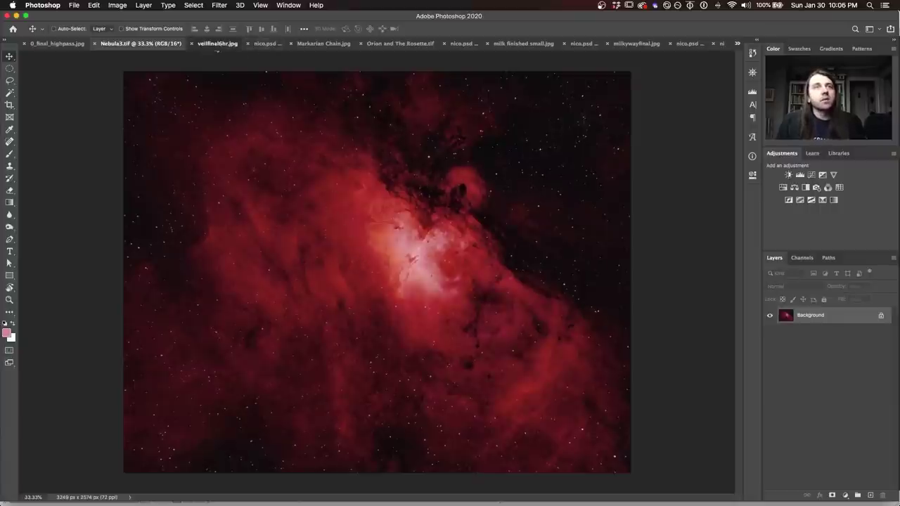
{"action": "left_click", "coordinate": [217, 46]}
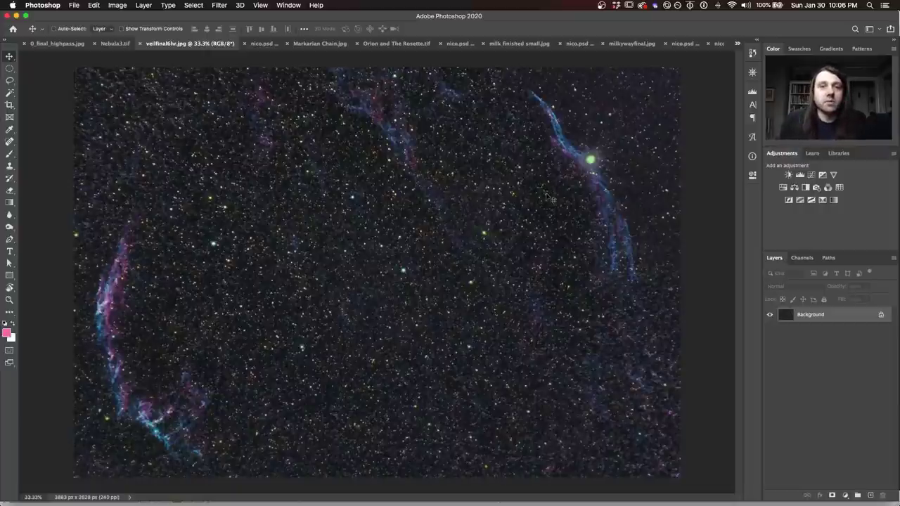
{"action": "left_click", "coordinate": [258, 43]}
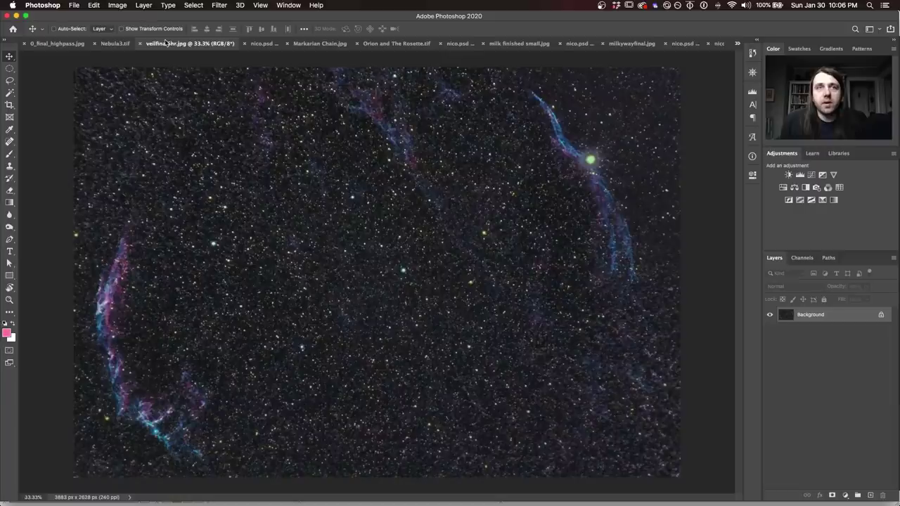
{"action": "left_click", "coordinate": [166, 44]}
{"action": "left_click", "coordinate": [265, 45]}
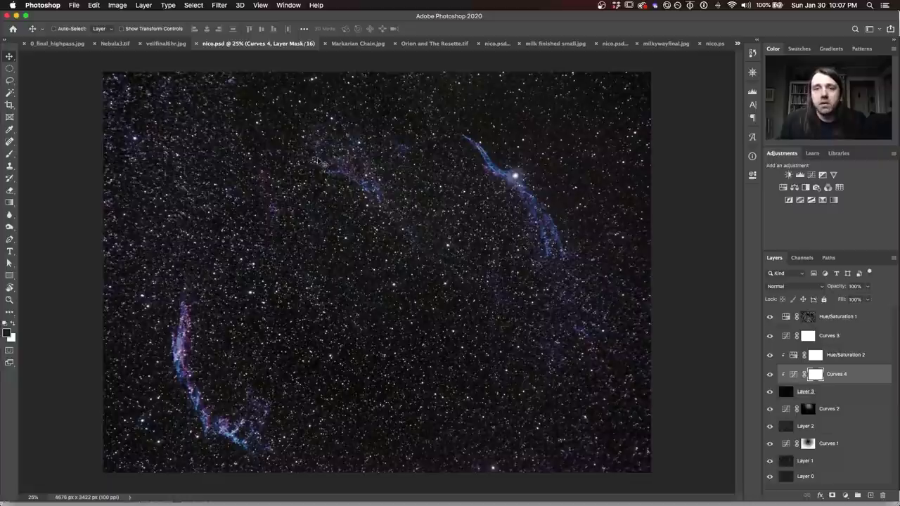
{"action": "left_click", "coordinate": [176, 44]}
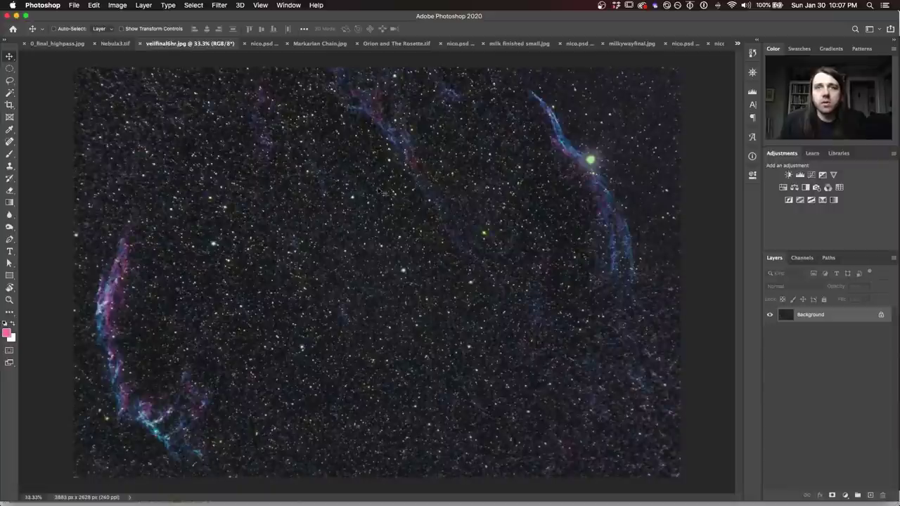
{"action": "left_click", "coordinate": [259, 44]}
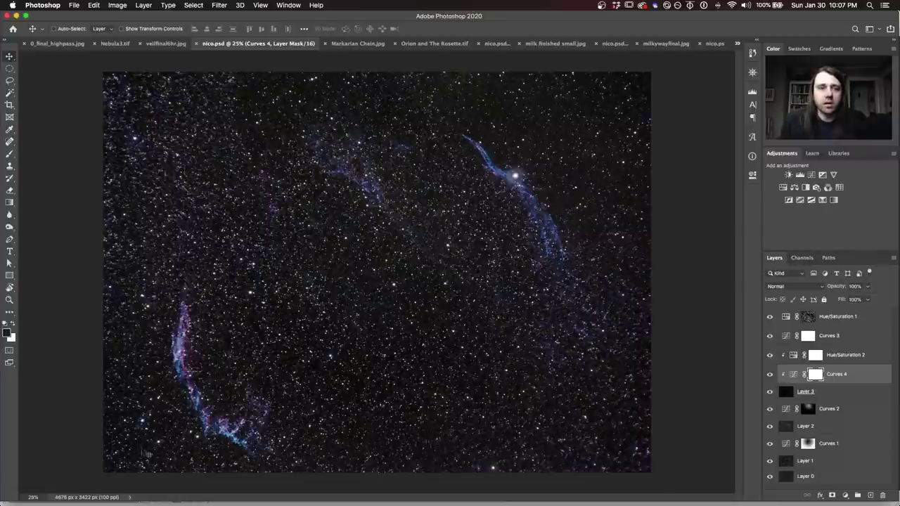
Examine the galaxies in Markarian Chain.jpg up close at 66.7% and 100%, including the edge-on galaxy with the bright core
{"action": "left_click", "coordinate": [362, 43]}
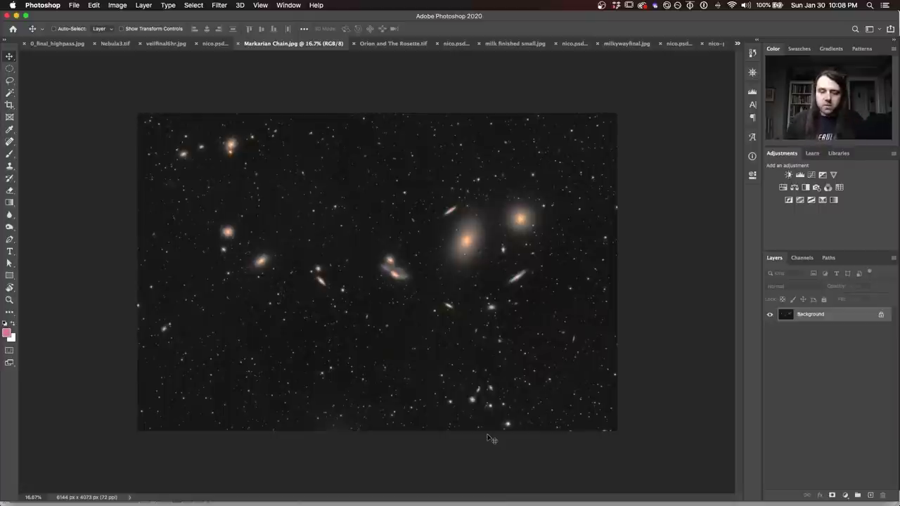
{"action": "key", "text": "super"}
{"action": "key", "text": "super+equal"}
{"action": "key", "text": "super+equal"}
{"action": "key", "text": "super+equal"}
{"action": "key", "text": "super+equal"}
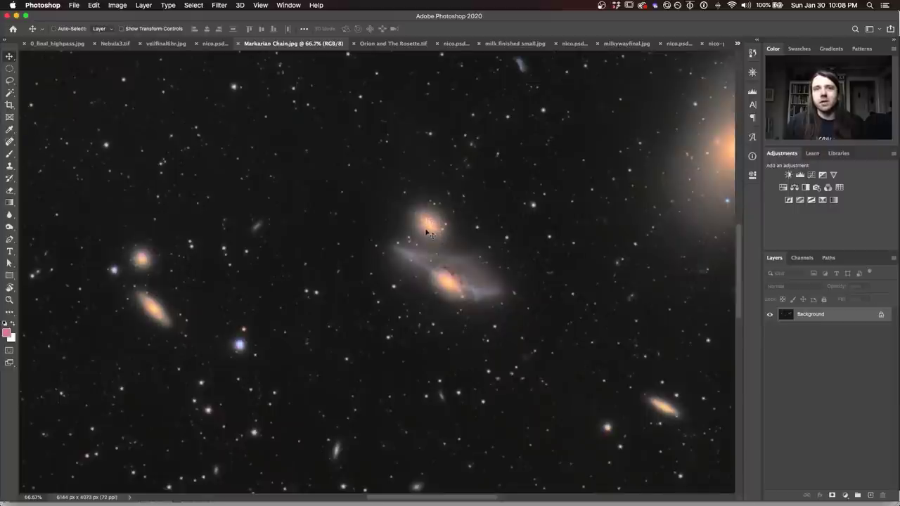
{"action": "scroll", "coordinate": [454, 236], "scroll_direction": "right", "scroll_amount": 10}
{"action": "scroll", "coordinate": [453, 236], "scroll_direction": "down", "scroll_amount": 3}
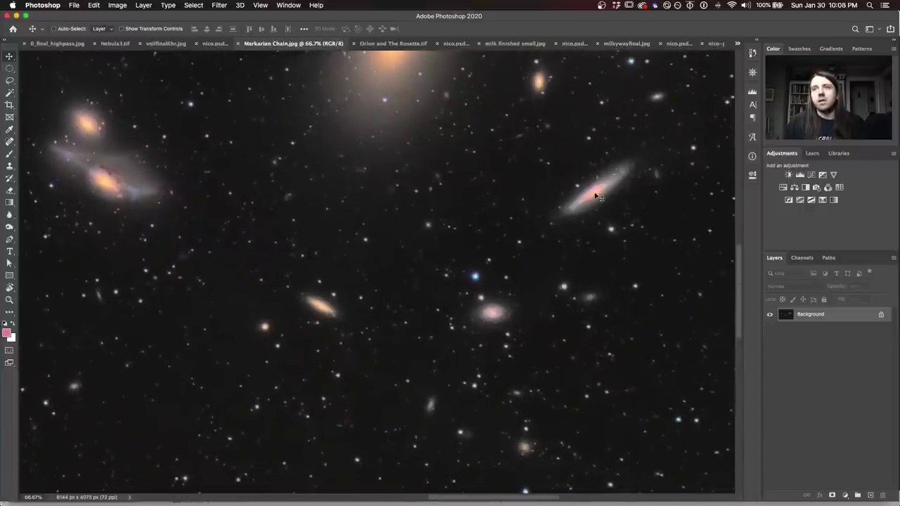
{"action": "key", "text": "ctrl+plus"}
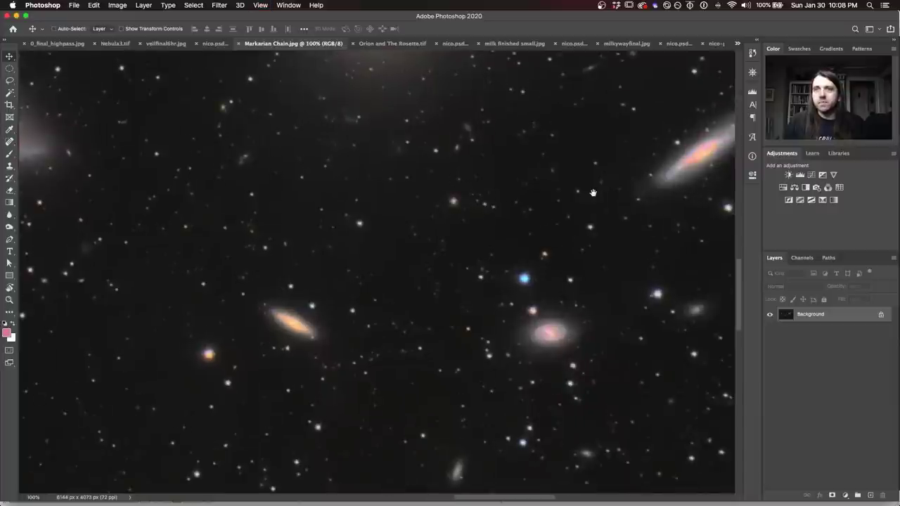
{"action": "left_click_drag", "start_coordinate": [593, 197], "coordinate": [478, 251]}
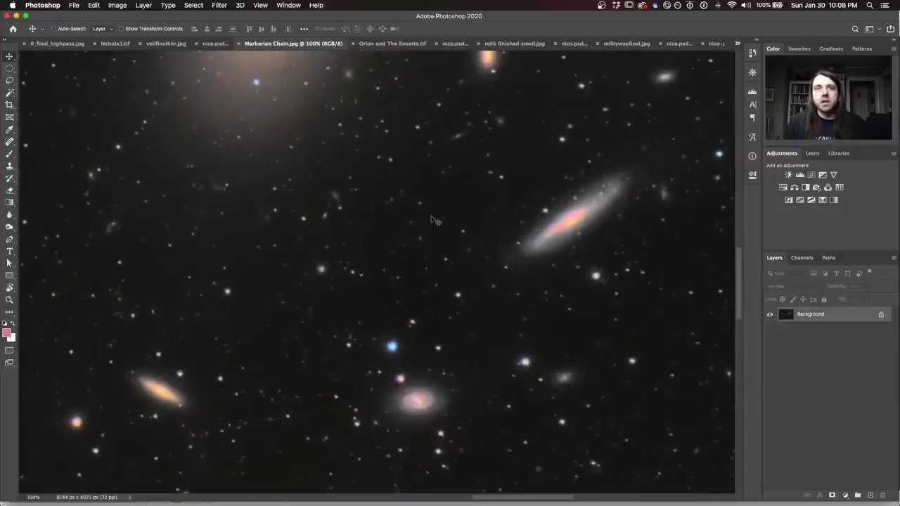
View the whole Markarian Chain.jpg galaxy field, zoomed out from 100% to fit the window
{"action": "key", "text": "ctrl+minus"}
{"action": "key", "text": "ctrl+minus"}
{"action": "key", "text": "ctrl+minus"}
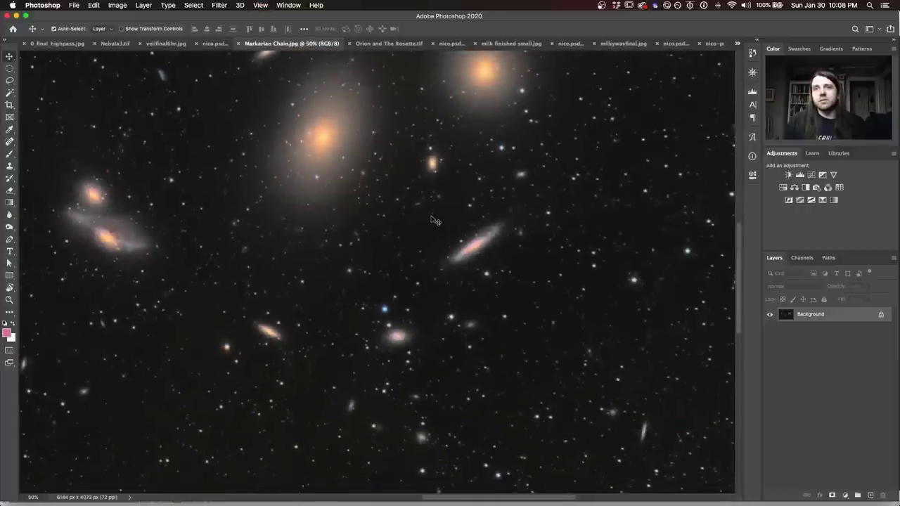
{"action": "key", "text": "ctrl+minus"}
{"action": "key", "text": "ctrl+minus"}
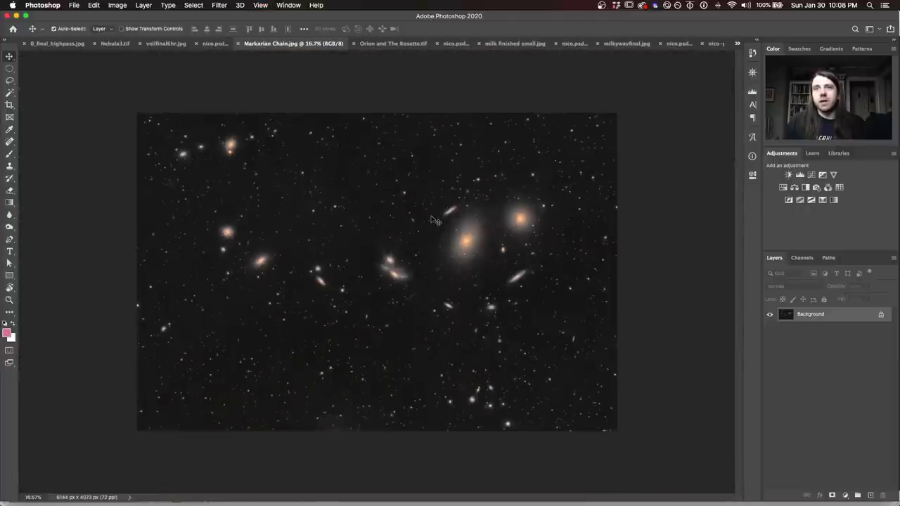
{"action": "key", "text": "ctrl+0"}
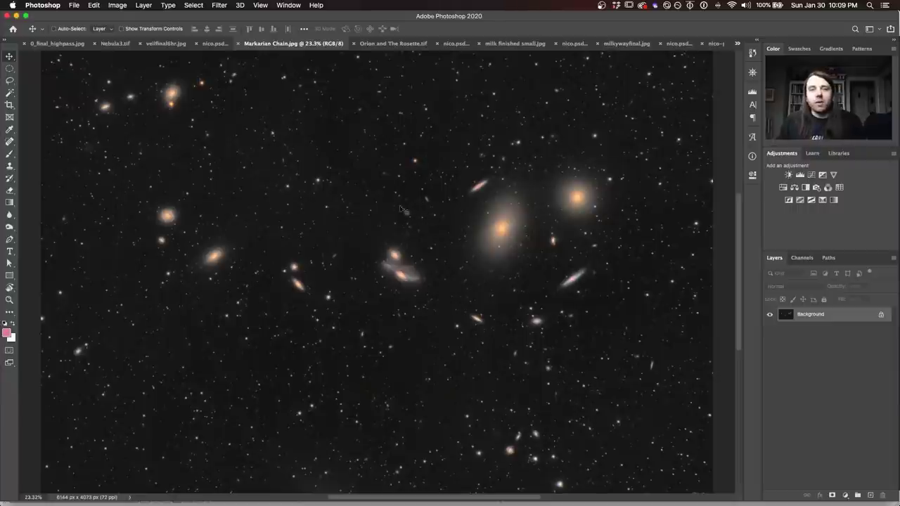
Compare Orion and The Rosette.tif with its reprocessed nico.psd version, alternating between the two images
{"action": "left_click", "coordinate": [388, 45]}
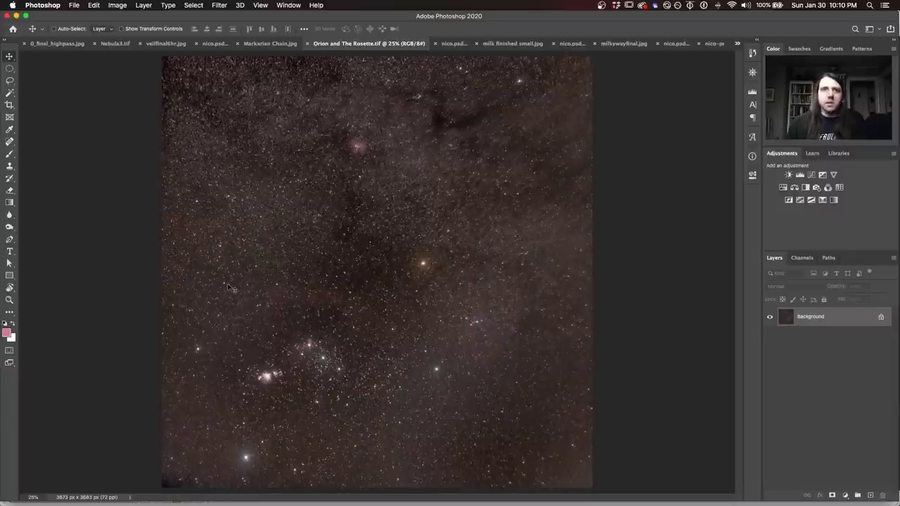
{"action": "left_click", "coordinate": [447, 44]}
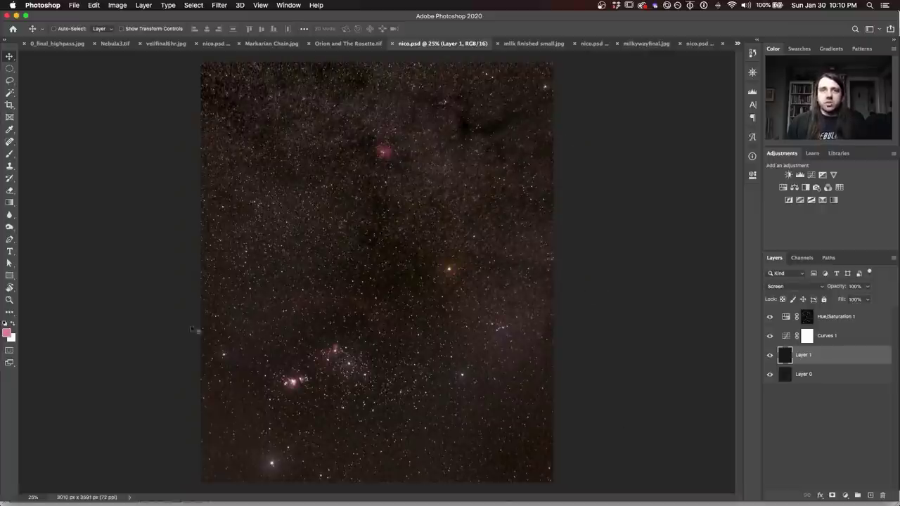
{"action": "left_click", "coordinate": [330, 44]}
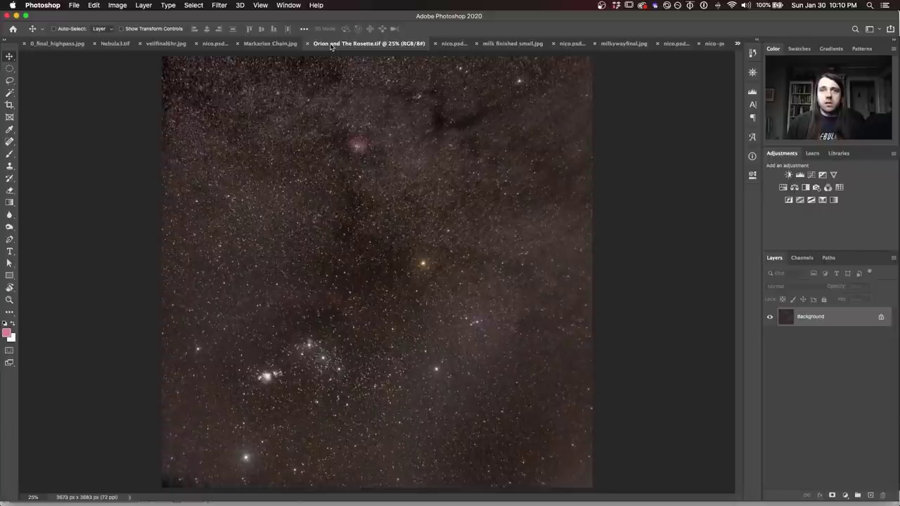
{"action": "left_click", "coordinate": [446, 43]}
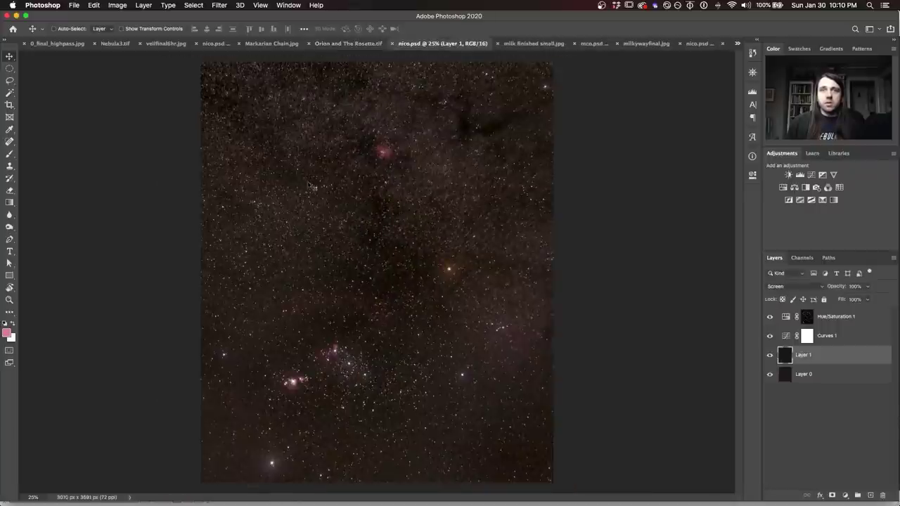
{"action": "left_click", "coordinate": [348, 44]}
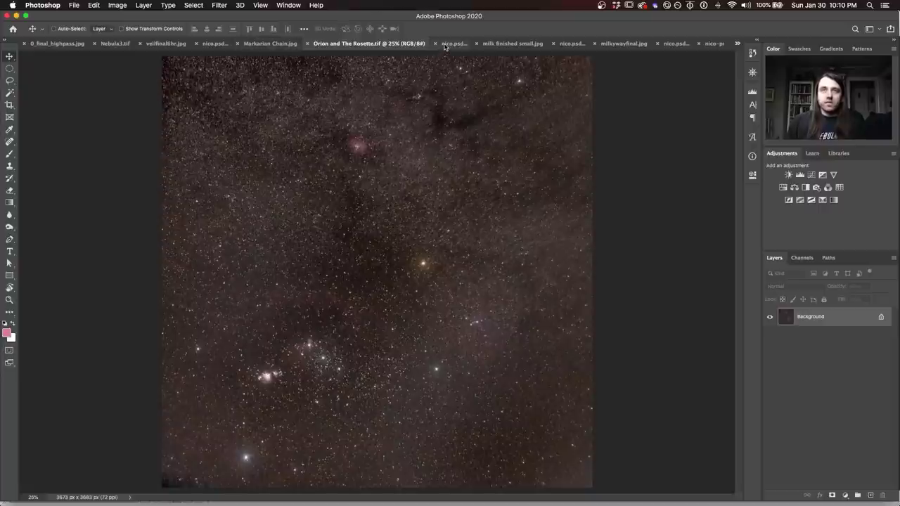
{"action": "left_click", "coordinate": [446, 45]}
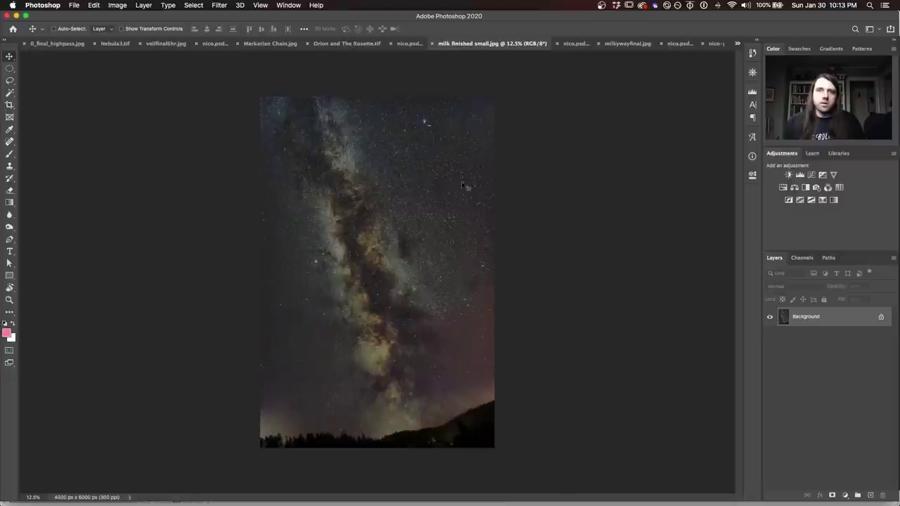
Add a Curves adjustment to milk finished small.jpg and lower the Green channel's midtones from input 100 to output about 95
{"action": "left_click", "coordinate": [810, 175]}
{"action": "left_click", "coordinate": [662, 216]}
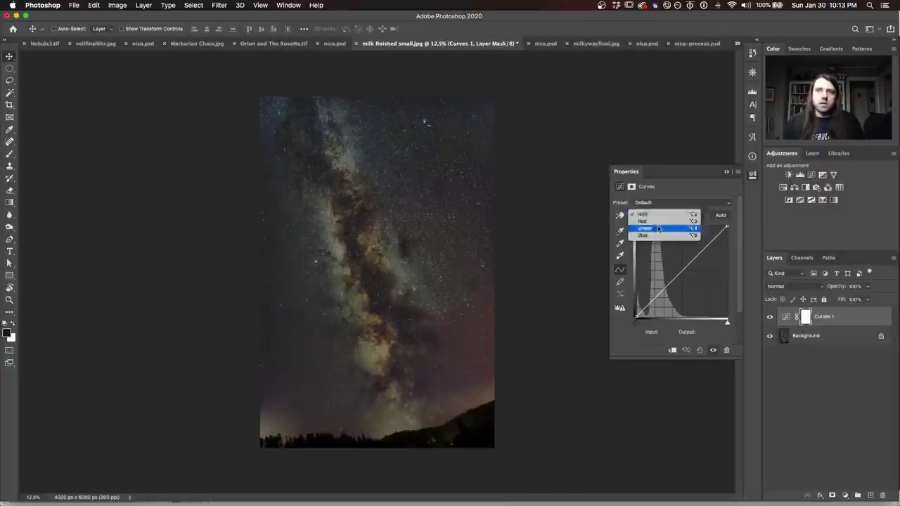
{"action": "left_click", "coordinate": [658, 228]}
{"action": "left_click_drag", "start_coordinate": [673, 280], "coordinate": [672, 283]}
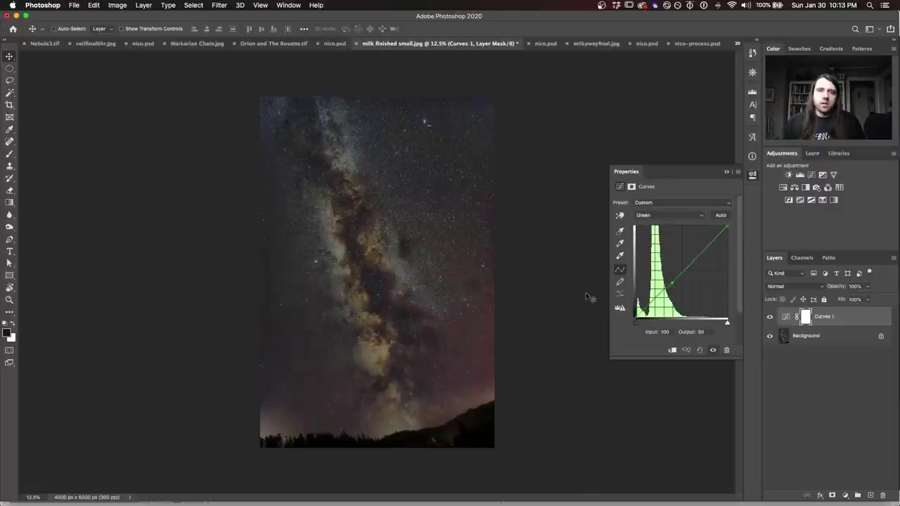
{"action": "left_click", "coordinate": [751, 176]}
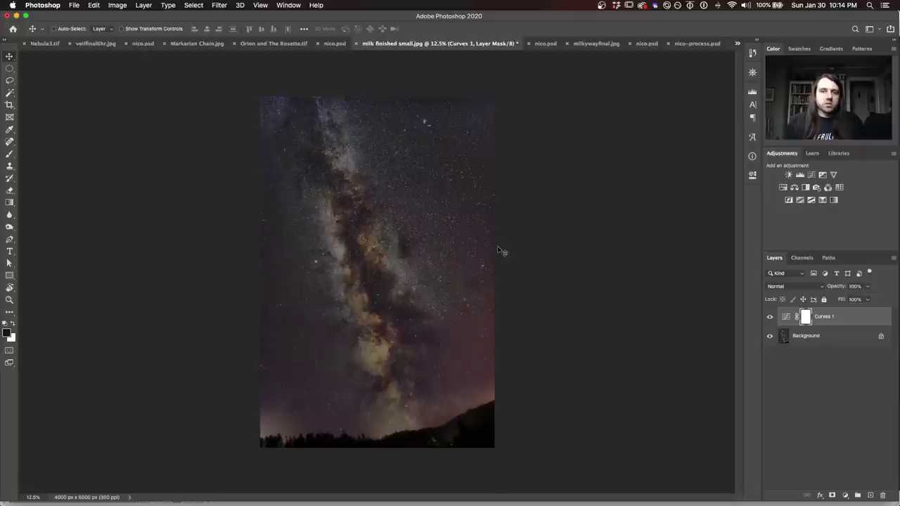
Show the stars layer in the reprocessed Milky Way nico.psd and set its opacity to 95%
{"action": "left_click", "coordinate": [546, 44]}
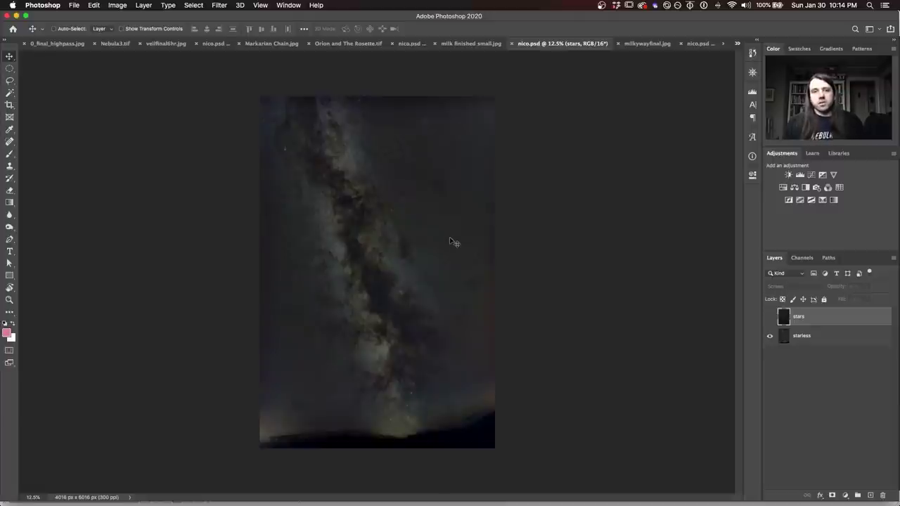
{"action": "left_click", "coordinate": [770, 317]}
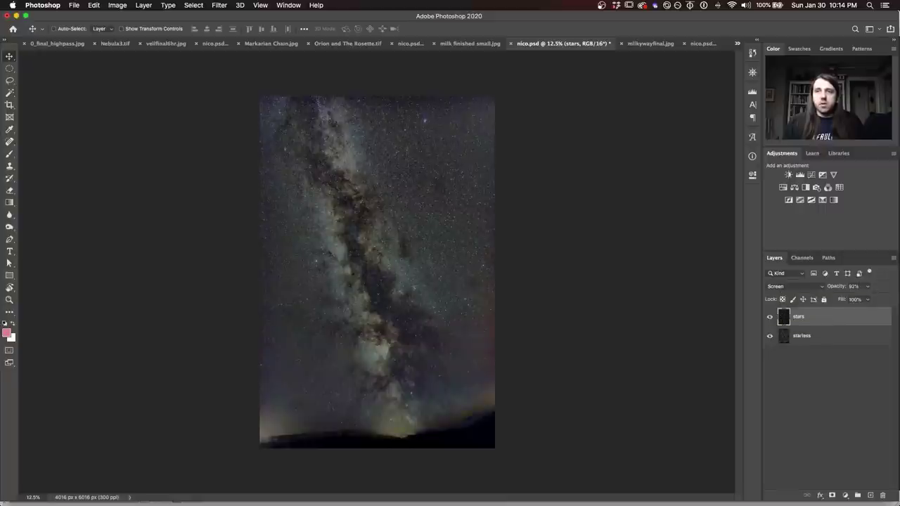
{"action": "left_click", "coordinate": [868, 286]}
{"action": "mouse_move", "coordinate": [867, 299]}
{"action": "left_mouse_down"}
{"action": "mouse_move", "coordinate": [881, 301]}
{"action": "mouse_move", "coordinate": [867, 298]}
{"action": "left_mouse_up"}
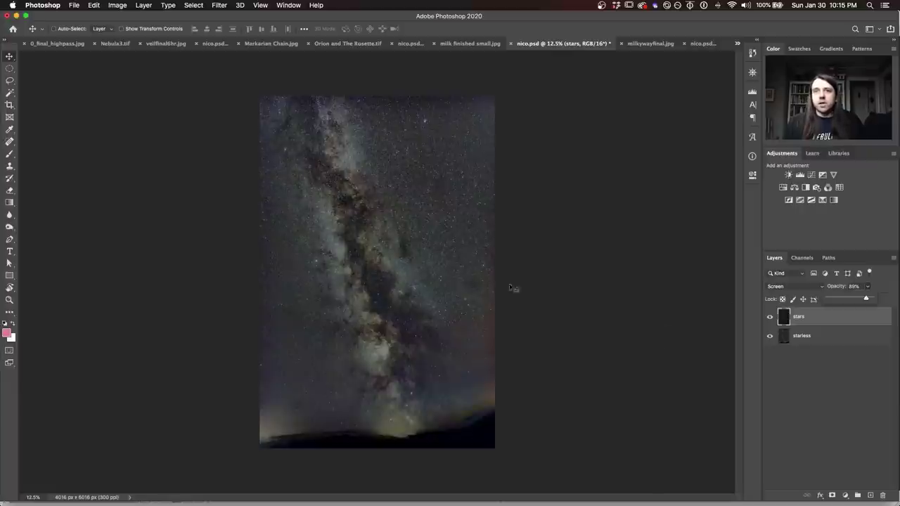
{"action": "mouse_move", "coordinate": [867, 299]}
{"action": "left_mouse_down"}
{"action": "mouse_move", "coordinate": [847, 299]}
{"action": "mouse_move", "coordinate": [881, 300]}
{"action": "mouse_move", "coordinate": [870, 301]}
{"action": "left_mouse_up"}
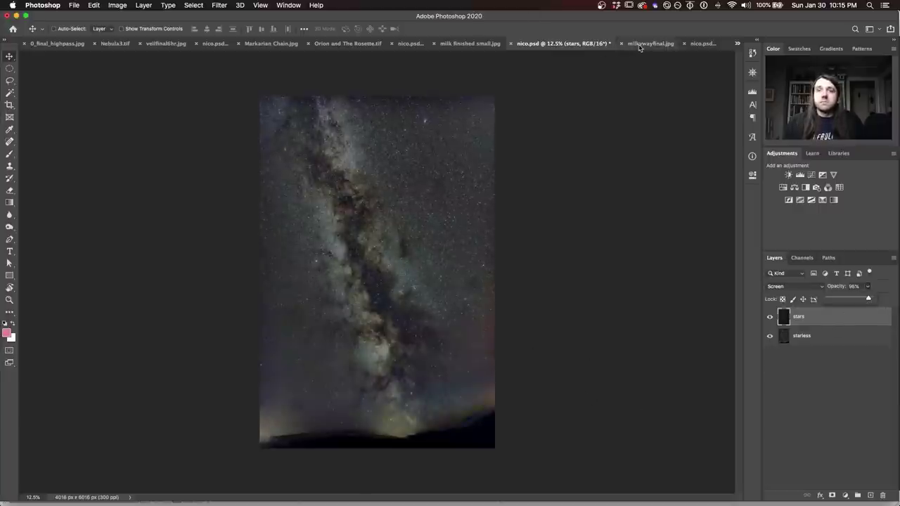
{"action": "key", "text": "9"}
{"action": "key", "text": "5"}
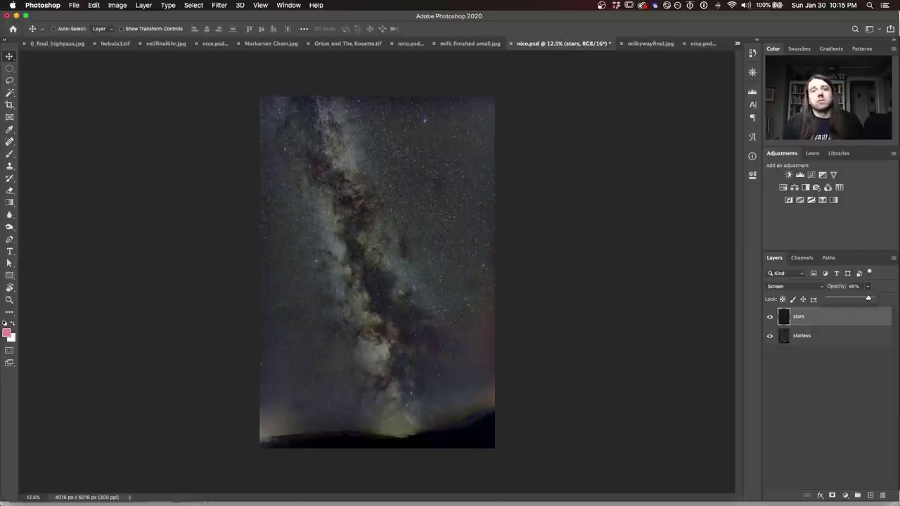
Compare milkywayfinal.jpg with its reprocessed nico.psd version, alternating between the two images
{"action": "left_click", "coordinate": [651, 43]}
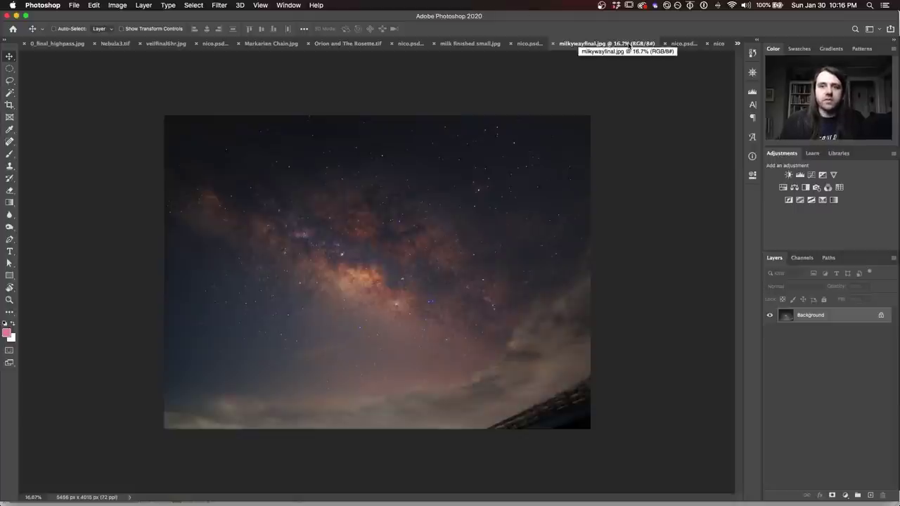
{"action": "left_click", "coordinate": [682, 44]}
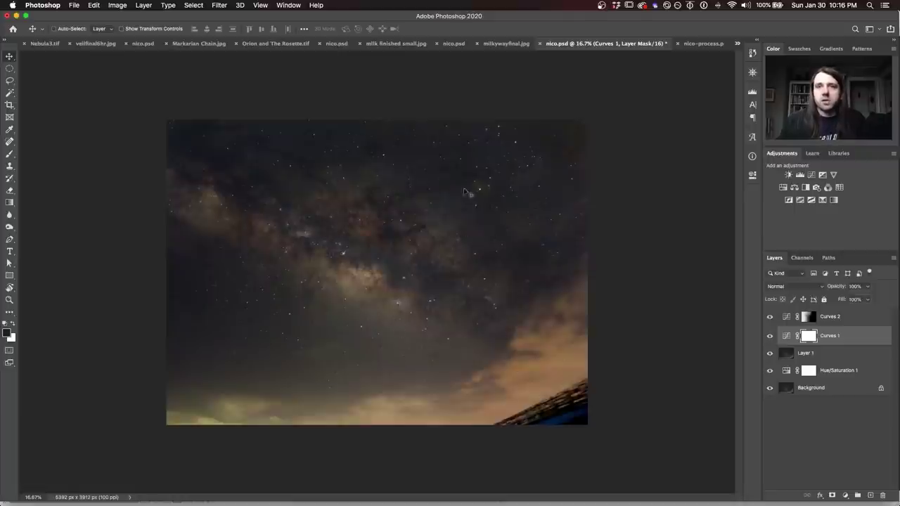
{"action": "left_click", "coordinate": [497, 44]}
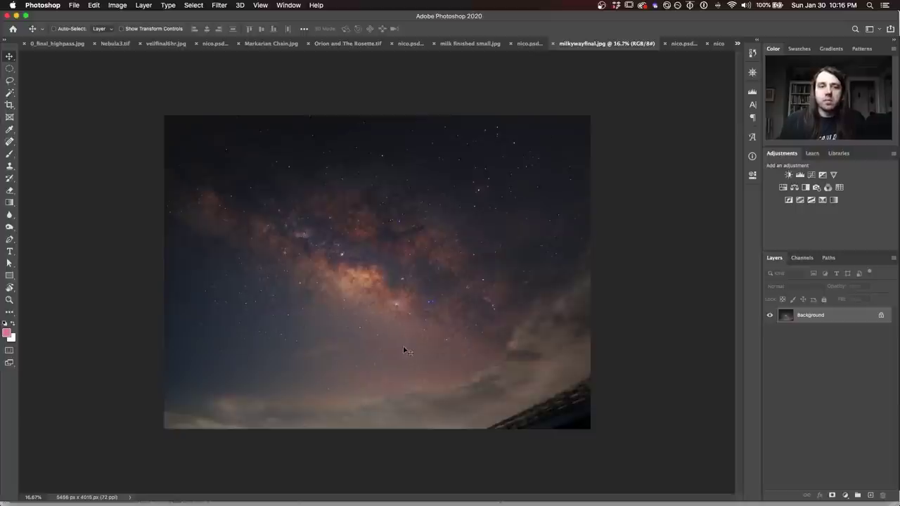
{"action": "left_click", "coordinate": [682, 44]}
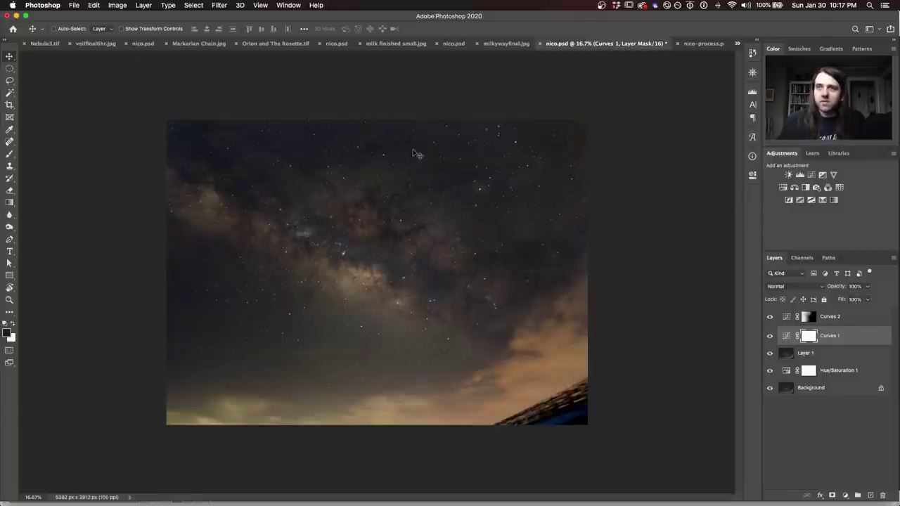
Compare the red nebula in nico-process.psd with and without the Curves 1 adjustment, examining the upper nebulosity at 33.3%
{"action": "left_click", "coordinate": [701, 44]}
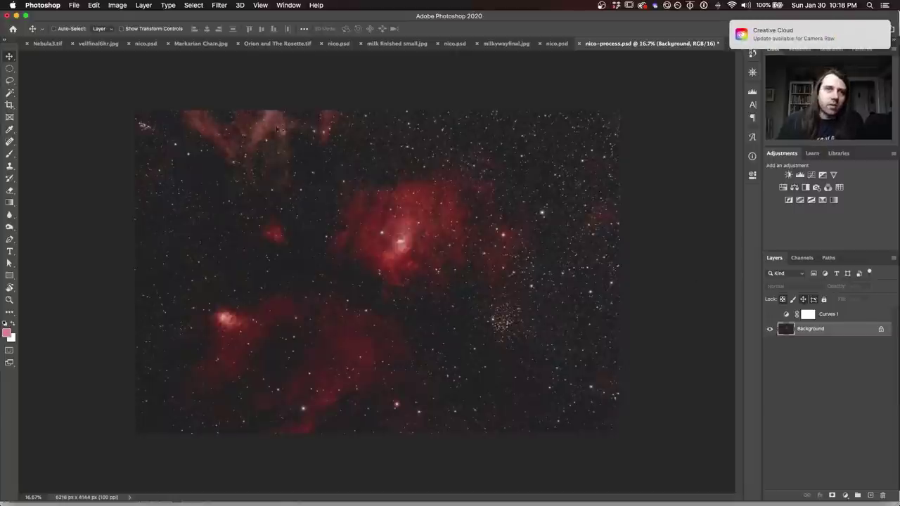
{"action": "left_click", "coordinate": [770, 317]}
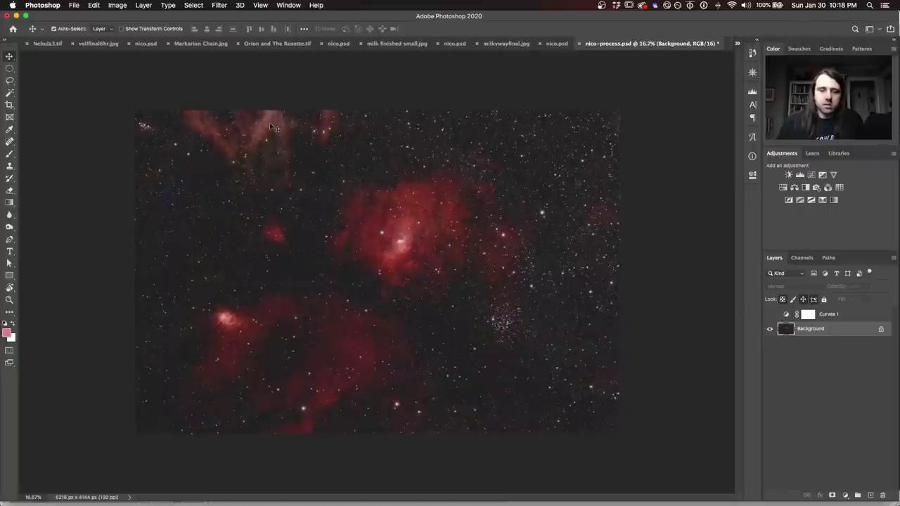
{"action": "key", "text": "super+plus"}
{"action": "left_click_drag", "start_coordinate": [272, 122], "coordinate": [443, 344]}
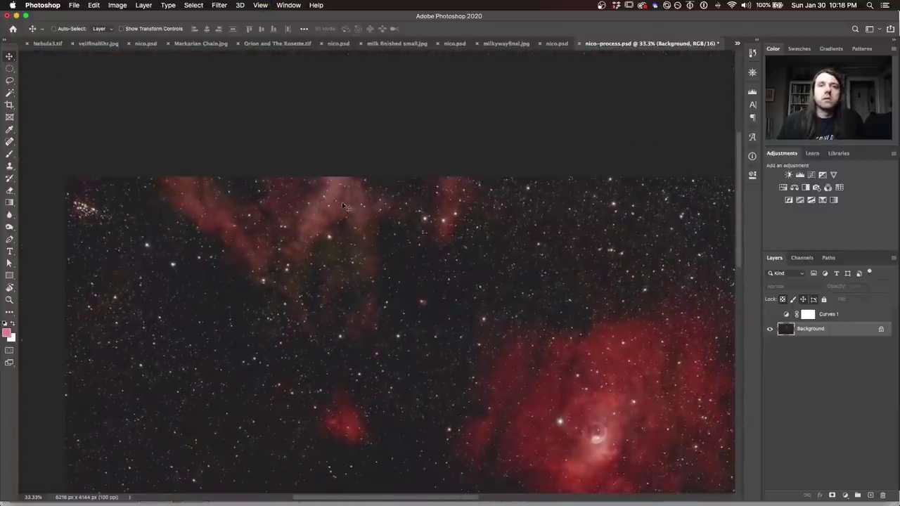
{"action": "left_click", "coordinate": [769, 314]}
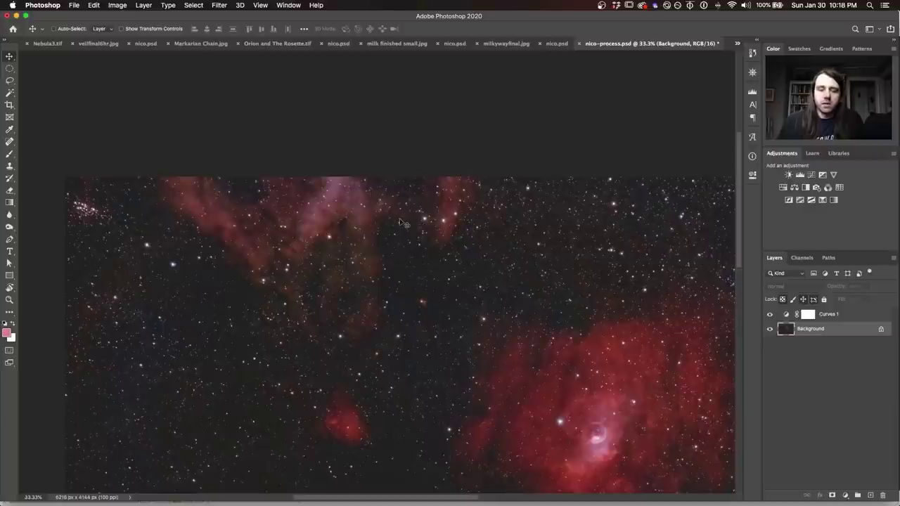
{"action": "key", "text": "super+minus"}
{"action": "key", "text": "super+minus"}
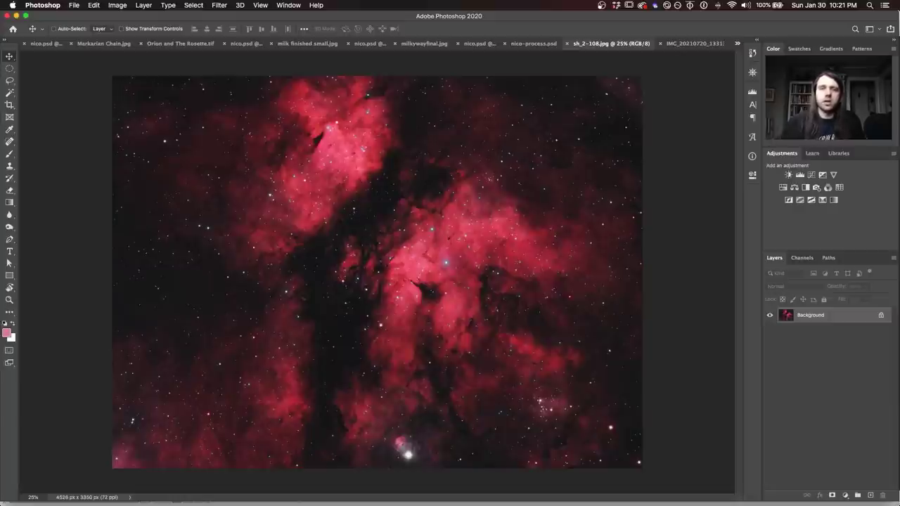
Examine Saturn's disc and rings in IMG_20210720_133132_983.jpg at magnifications from 600% down to 300%
{"action": "left_click", "coordinate": [692, 44]}
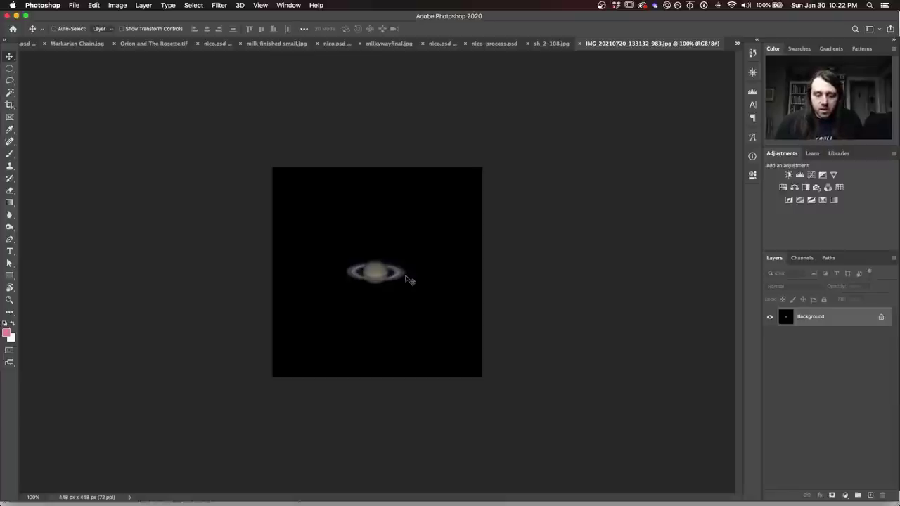
{"action": "key", "text": "super"}
{"action": "scroll", "coordinate": [407, 278], "scroll_direction": "up", "scroll_amount": 5}
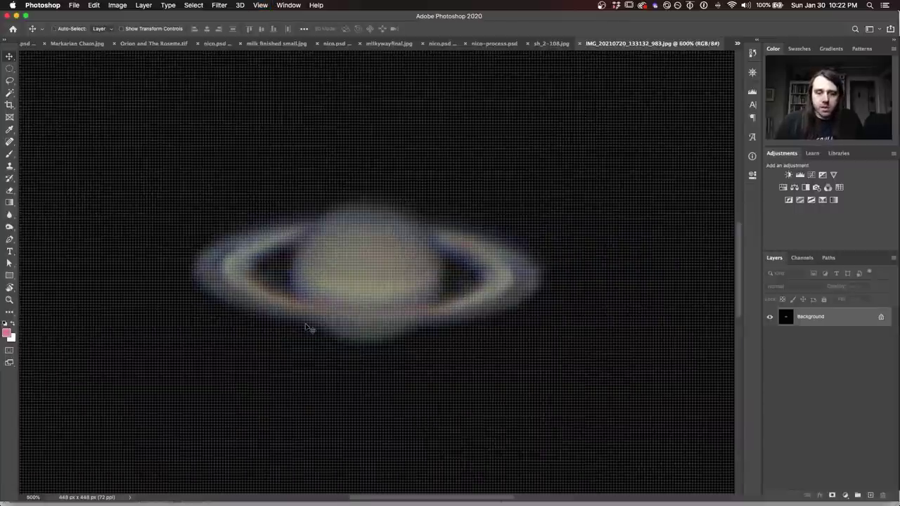
{"action": "key", "text": "super+minus"}
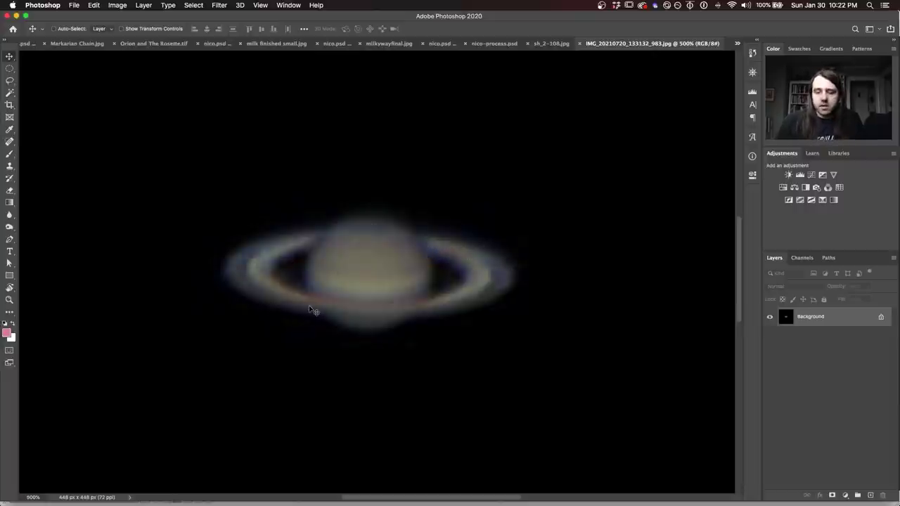
{"action": "key", "text": "super+minus"}
{"action": "key", "text": "super+minus"}
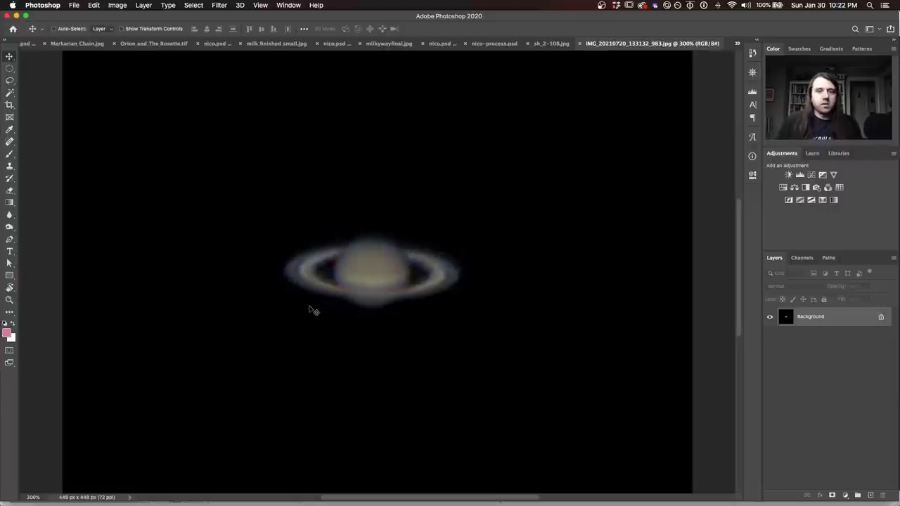
{"action": "key", "text": "super+minus"}
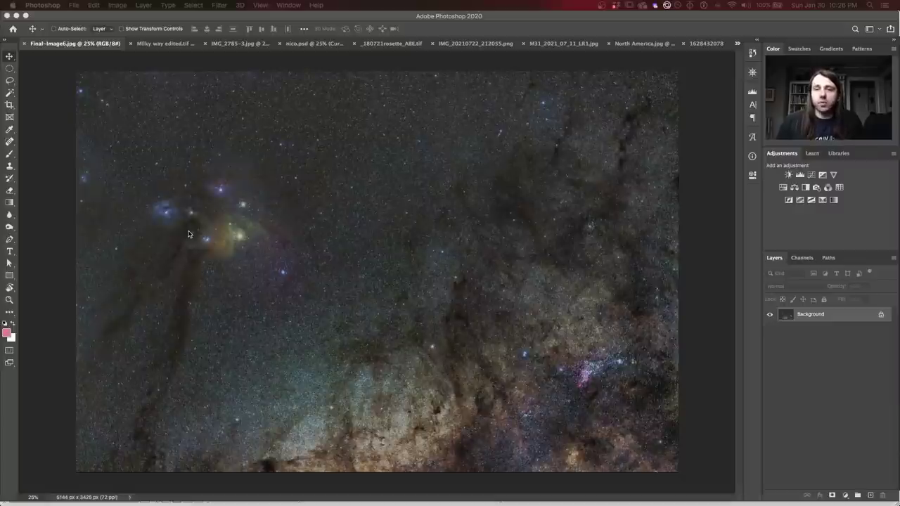
Add a Curves adjustment layer to Final-Image6.jpg and lower the green channel slightly, mapping input 88 to output 83
{"action": "scroll", "coordinate": [188, 235], "scroll_direction": "up", "scroll_amount": 1}
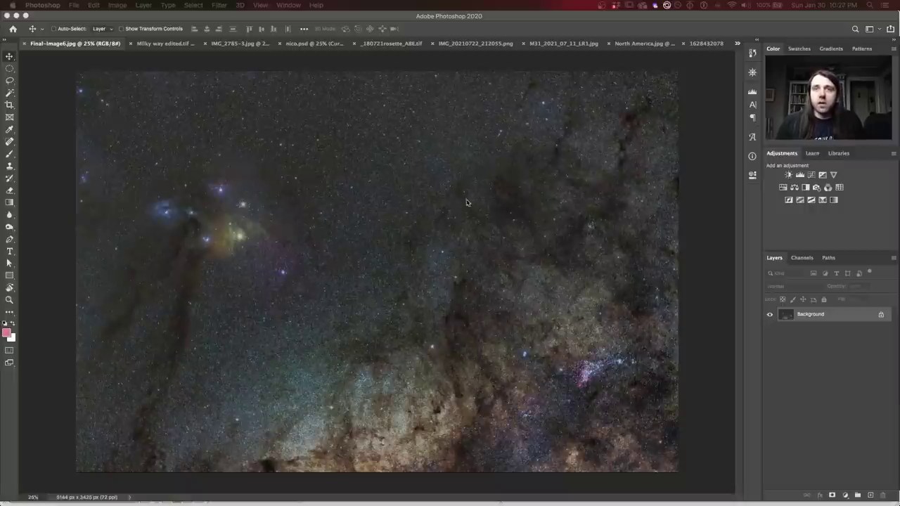
{"action": "scroll", "coordinate": [580, 233], "scroll_direction": "down", "scroll_amount": 1}
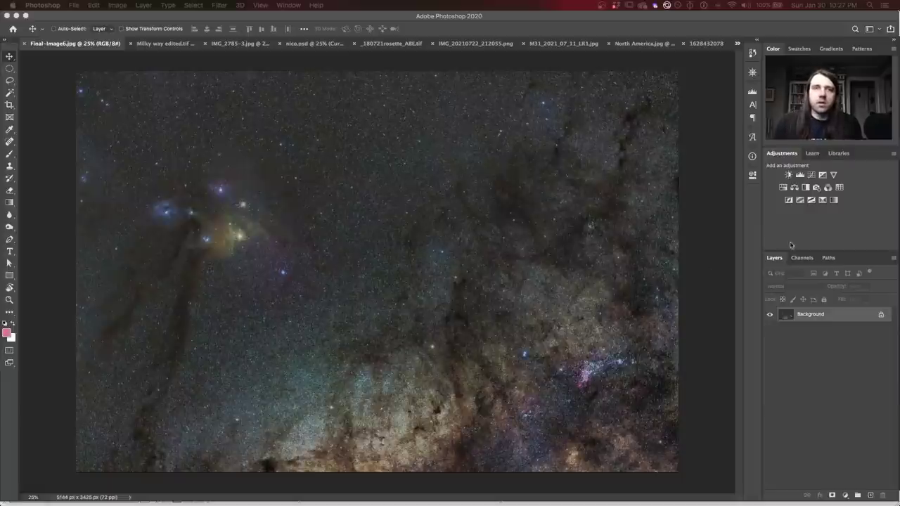
{"action": "left_click", "coordinate": [811, 175]}
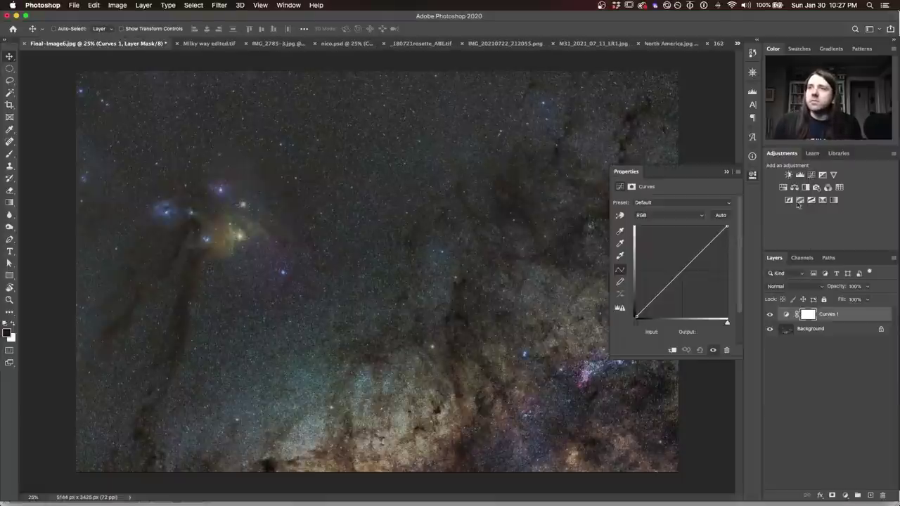
{"action": "left_click", "coordinate": [664, 215]}
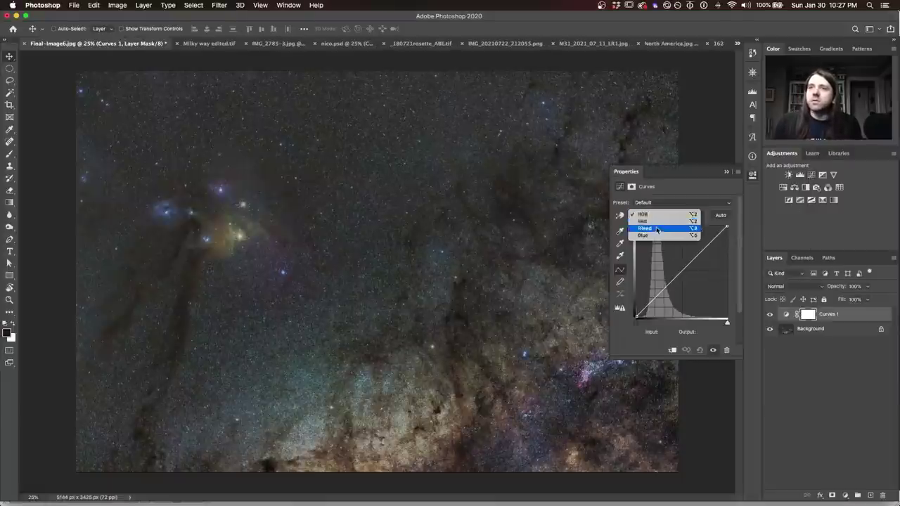
{"action": "left_click", "coordinate": [660, 228]}
{"action": "left_click_drag", "start_coordinate": [666, 285], "coordinate": [667, 288]}
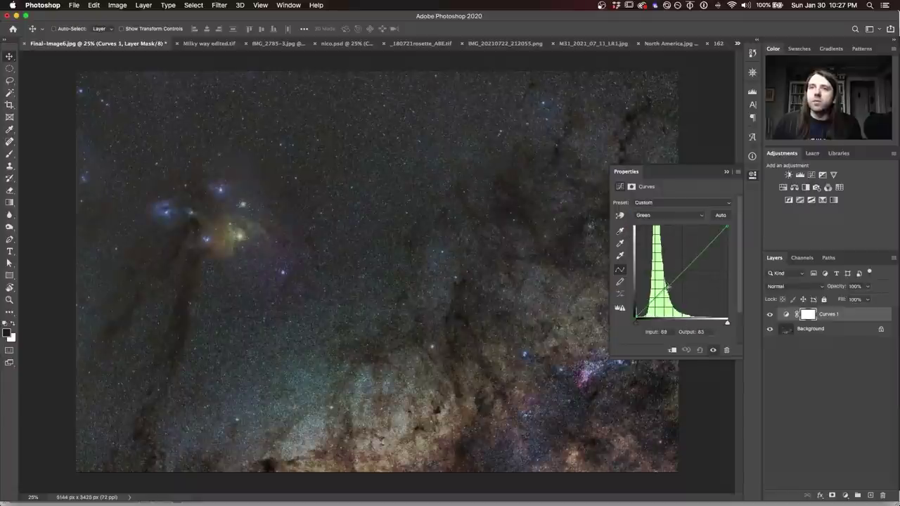
{"action": "left_click", "coordinate": [754, 177]}
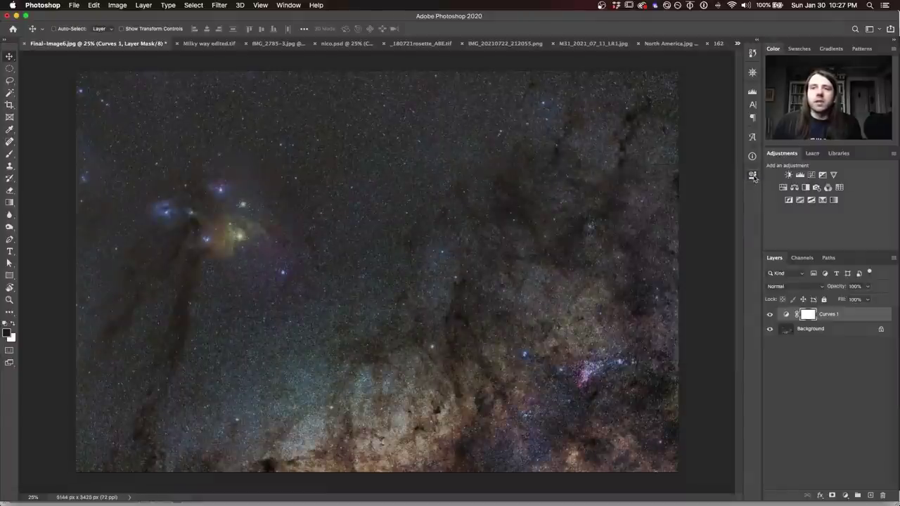
Compare the Final-Image6.jpg Milky Way with and without the Curves 1 adjustment, leaving the adjustment shown
{"action": "left_click", "coordinate": [769, 315]}
{"action": "left_click", "coordinate": [769, 315]}
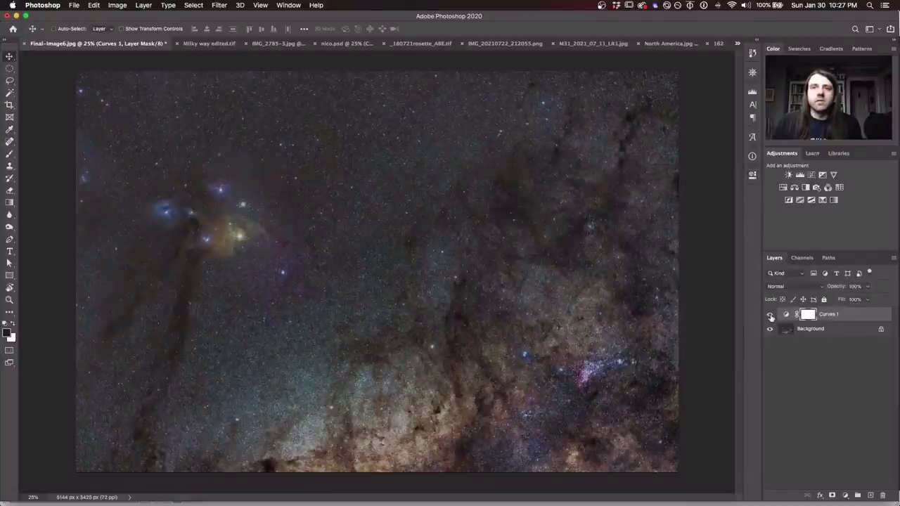
{"action": "left_click", "coordinate": [770, 315]}
{"action": "left_click", "coordinate": [770, 315]}
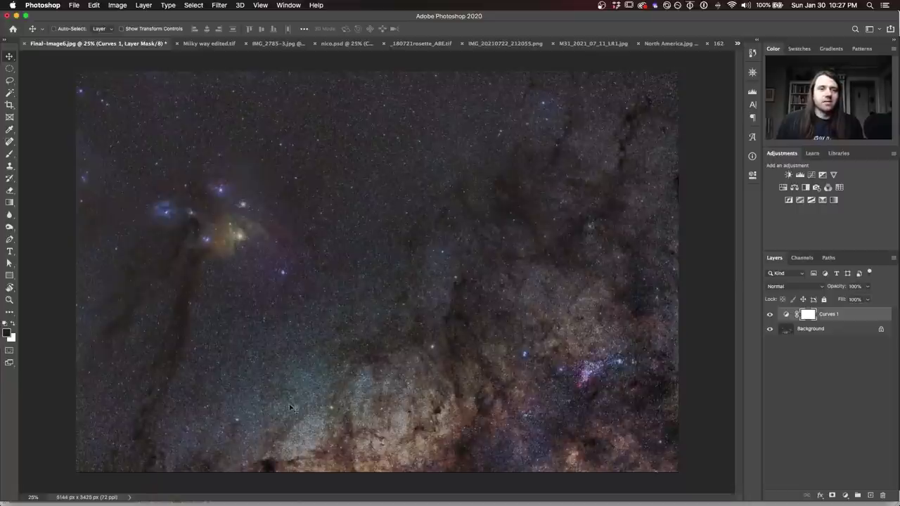
Bring up Milky way edited.tif and start a crop of the image with the Crop tool
{"action": "left_click", "coordinate": [206, 44]}
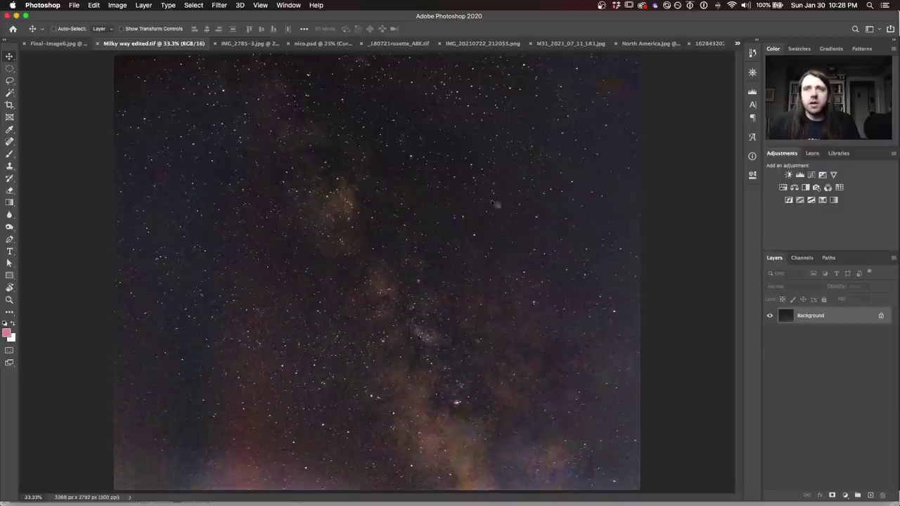
{"action": "left_click", "coordinate": [10, 105]}
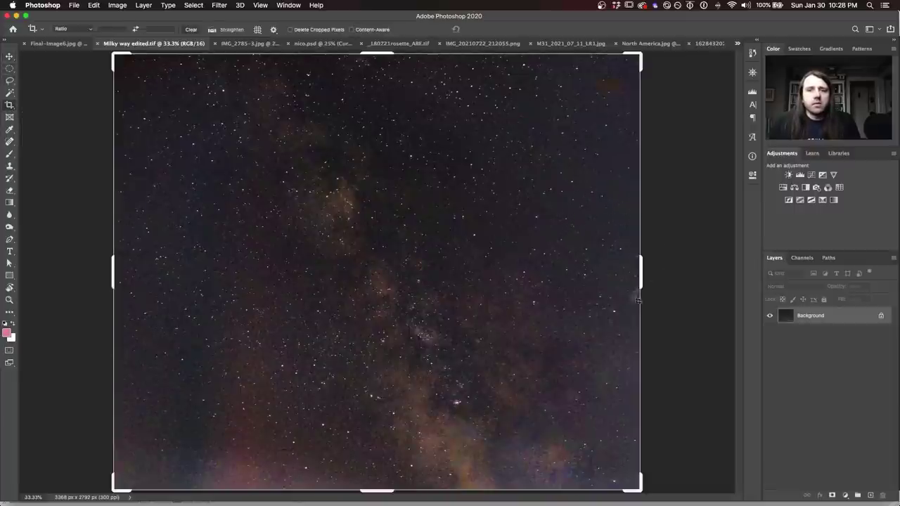
Crop both sides of the Milky Way image, leaving a frame of about 2850 x 2792 px
{"action": "left_click_drag", "start_coordinate": [640, 284], "coordinate": [619, 279]}
{"action": "left_click_drag", "start_coordinate": [137, 268], "coordinate": [153, 265]}
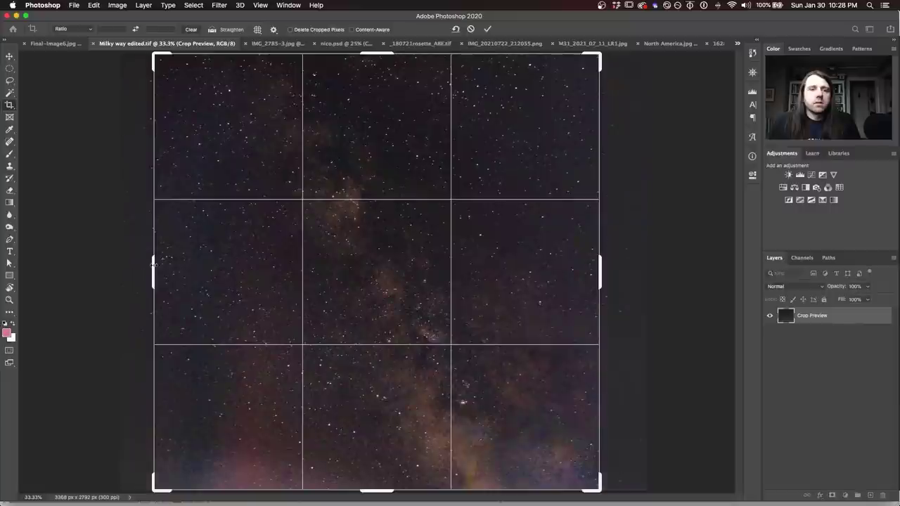
{"action": "key", "text": "Return"}
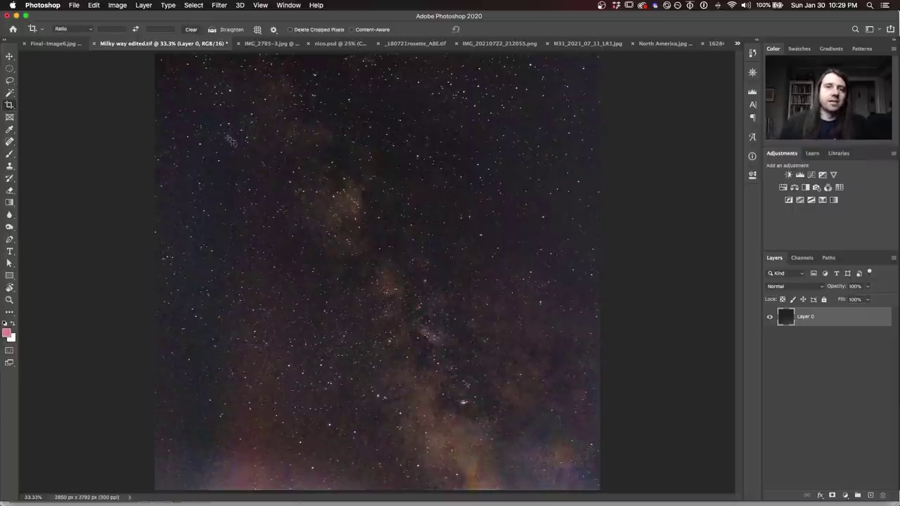
Compare the night-sky photo IMG_2785-3.jpg with its differently processed version nico.psd
{"action": "left_click", "coordinate": [255, 45]}
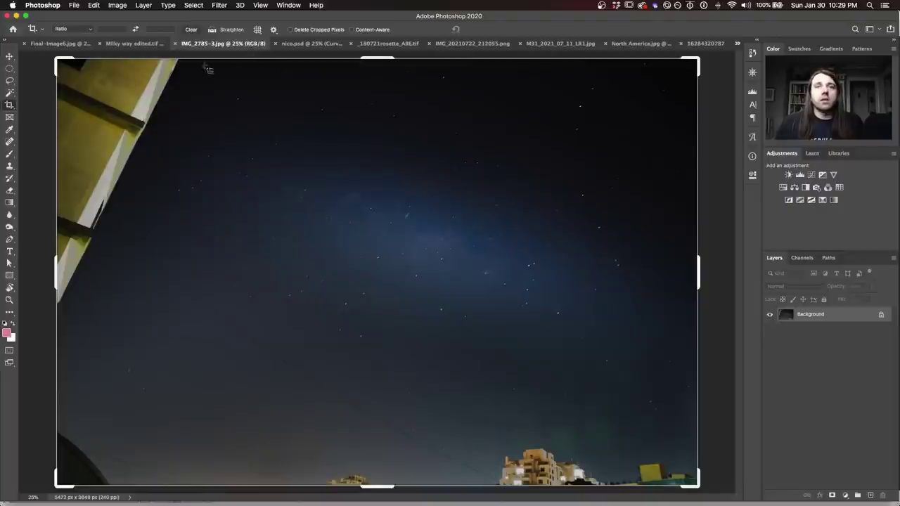
{"action": "left_click", "coordinate": [9, 56]}
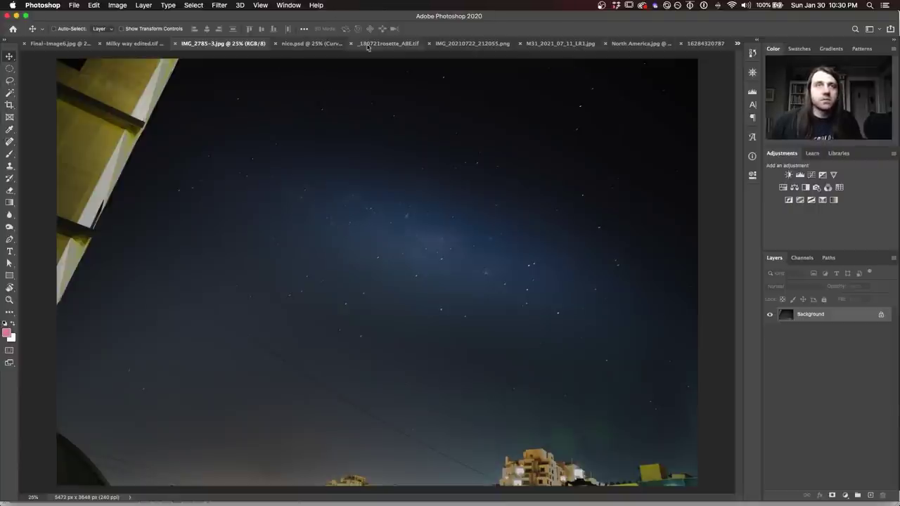
{"action": "left_click", "coordinate": [309, 44]}
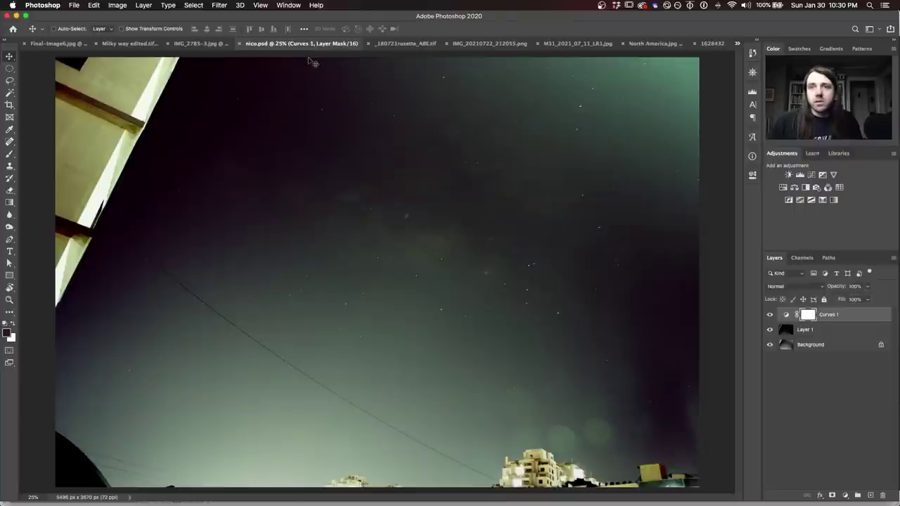
{"action": "left_click", "coordinate": [191, 44]}
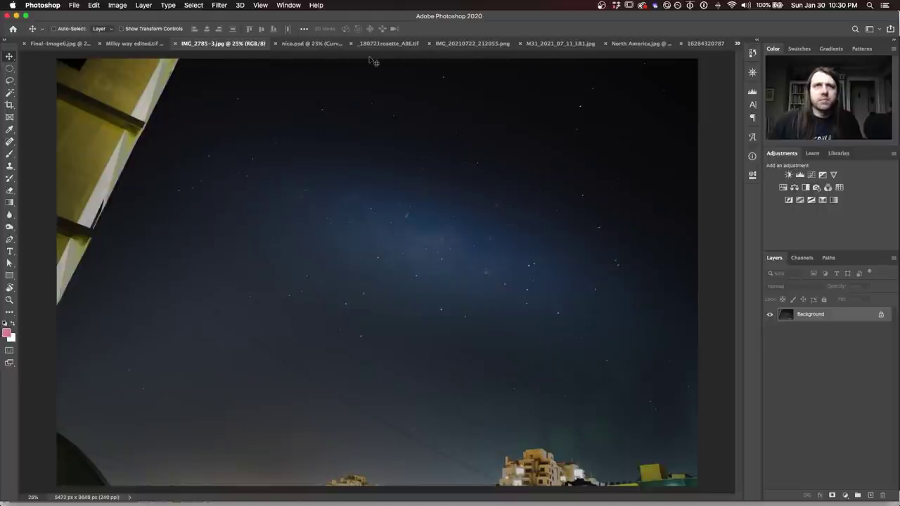
{"action": "left_click", "coordinate": [313, 44]}
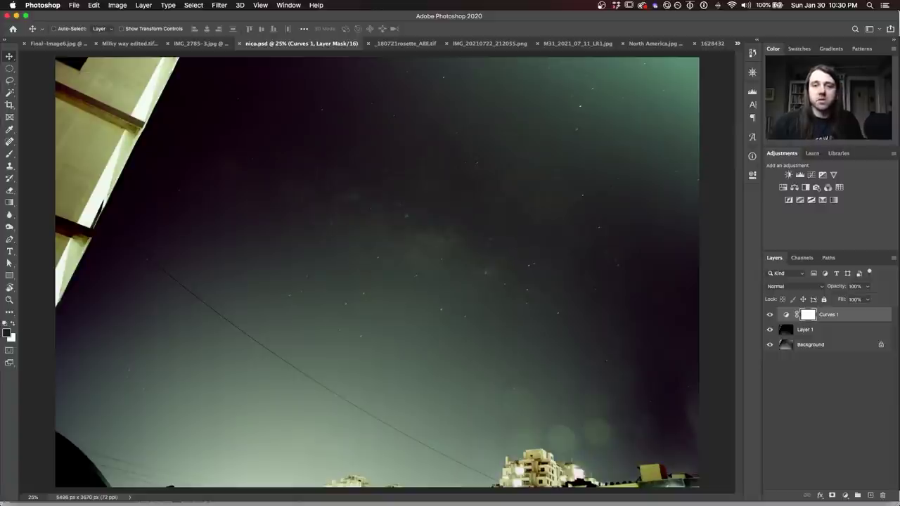
Examine _180721rosette_ABE.tif and inspect the nebula in IMG_20210722_212055.png at 100% and in full view
{"action": "left_click", "coordinate": [408, 45]}
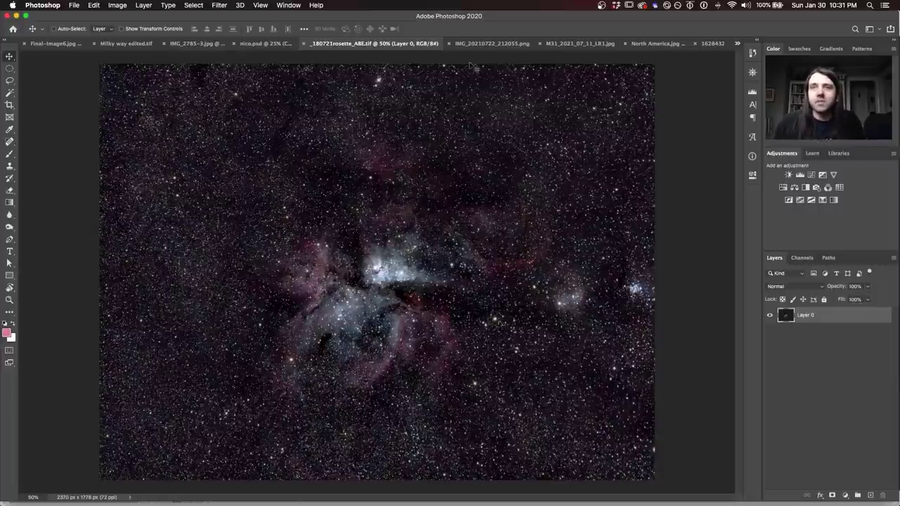
{"action": "left_click", "coordinate": [481, 44]}
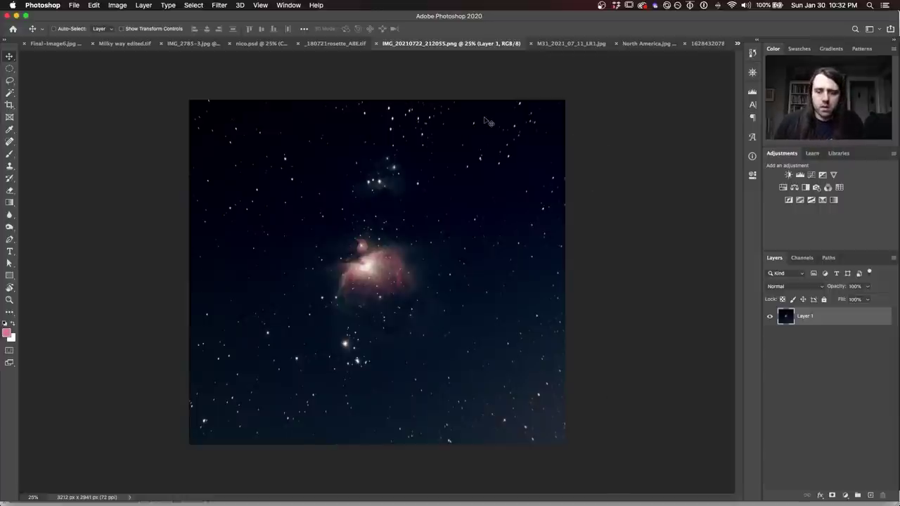
{"action": "key", "text": "super+1"}
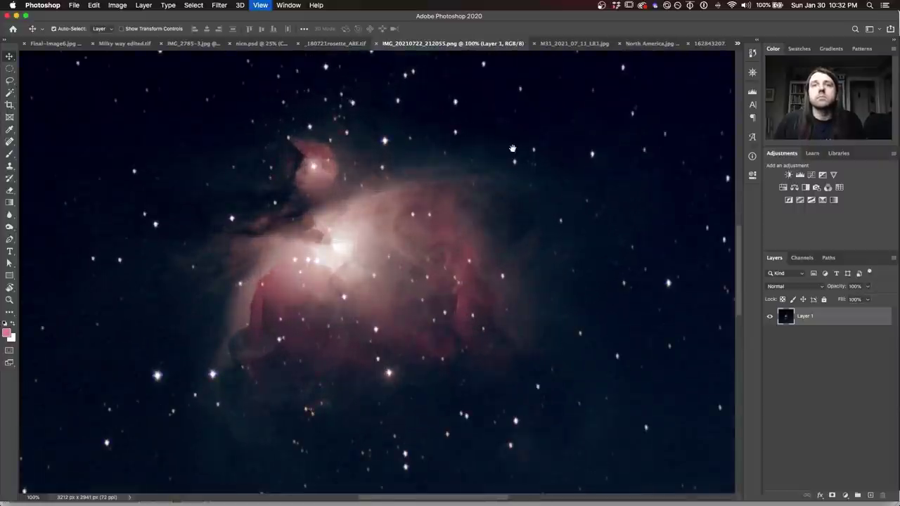
{"action": "left_click_drag", "start_coordinate": [512, 148], "coordinate": [371, 365]}
{"action": "key", "text": "super+minus"}
{"action": "key", "text": "super+minus"}
{"action": "key", "text": "super+minus"}
{"action": "key", "text": "super+minus"}
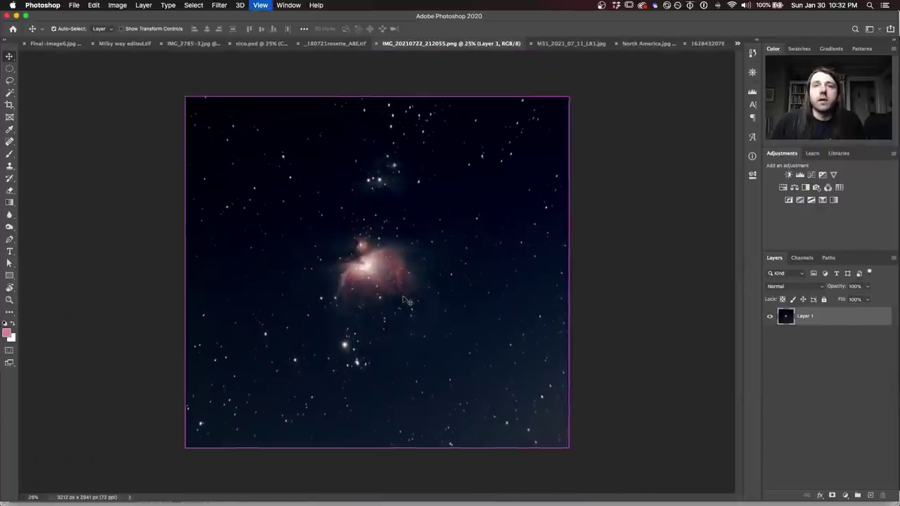
Add a Curves adjustment to the nebula image, lowering blue shadows (input 12, output 4) and raising blue midtones (input 107, output 131)
{"action": "key", "text": "super+plus"}
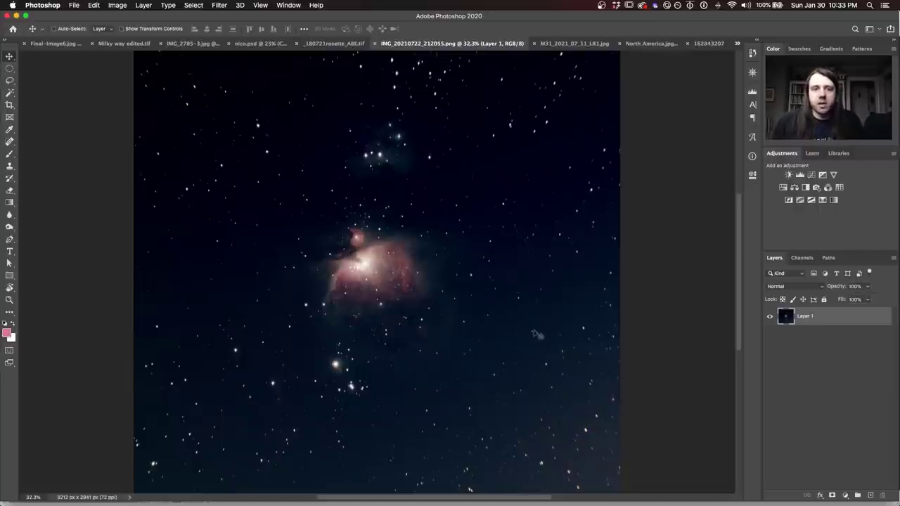
{"action": "left_click", "coordinate": [799, 174]}
{"action": "left_click", "coordinate": [645, 217]}
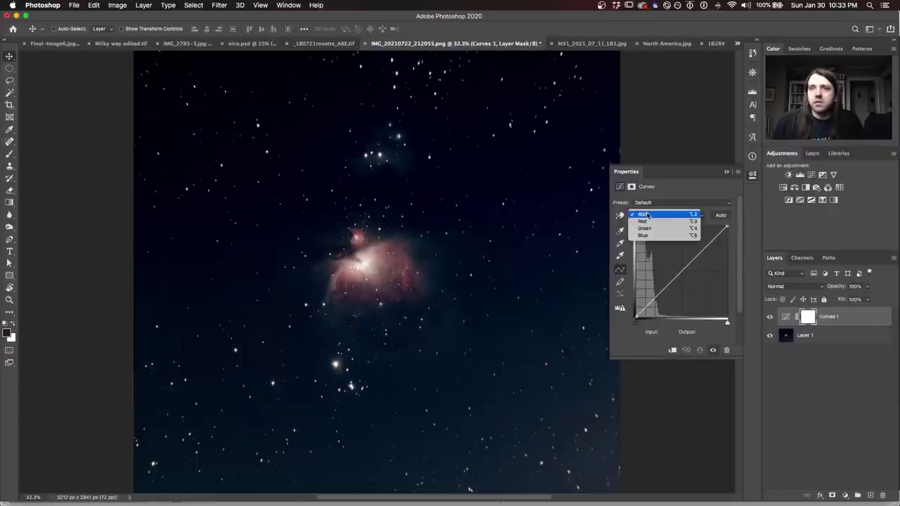
{"action": "left_click", "coordinate": [644, 236]}
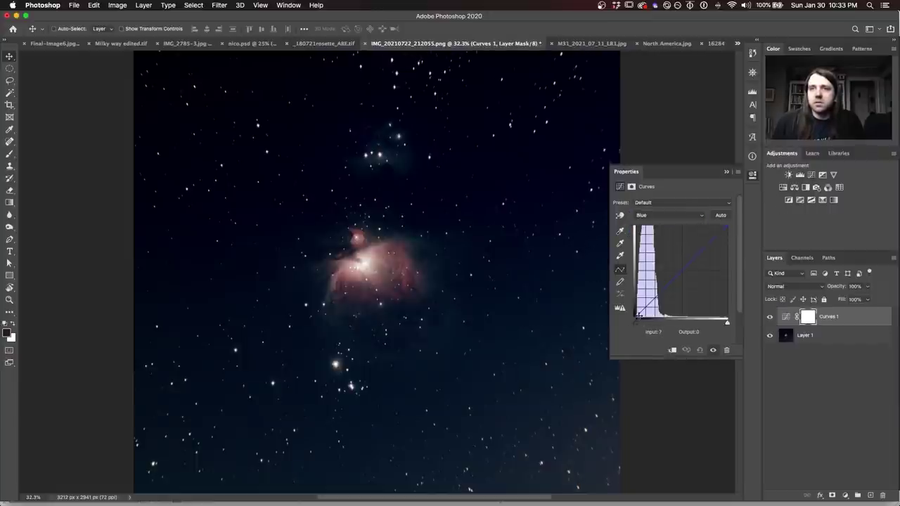
{"action": "mouse_move", "coordinate": [638, 315]}
{"action": "left_mouse_down"}
{"action": "mouse_move", "coordinate": [652, 302]}
{"action": "mouse_move", "coordinate": [639, 317]}
{"action": "left_mouse_up"}
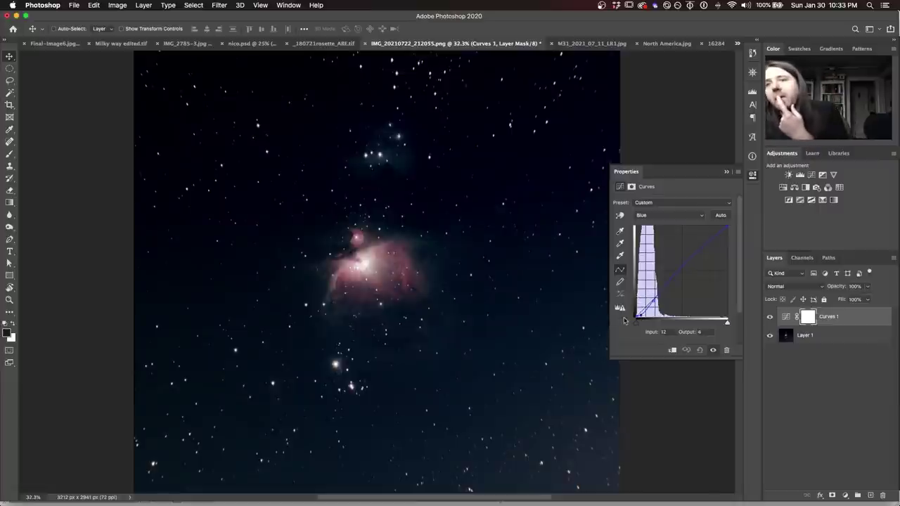
{"action": "left_click_drag", "start_coordinate": [647, 309], "coordinate": [647, 311]}
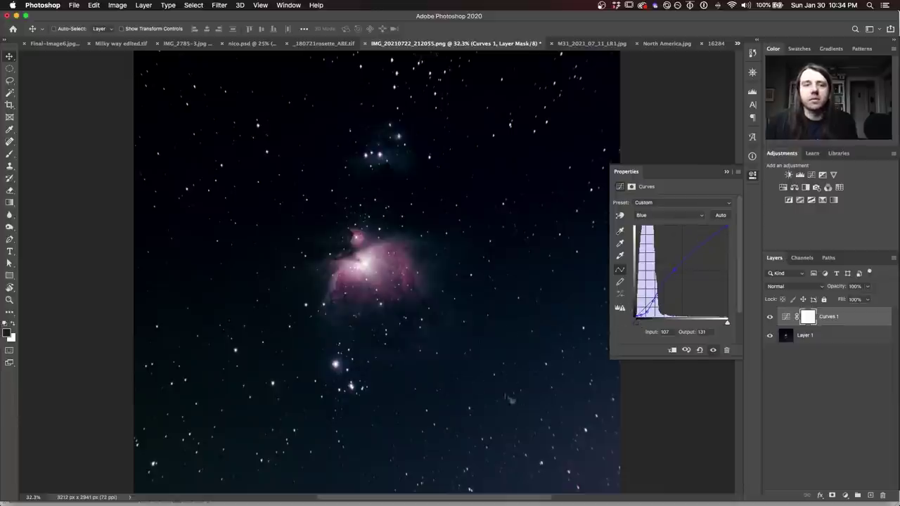
{"action": "left_click", "coordinate": [619, 44]}
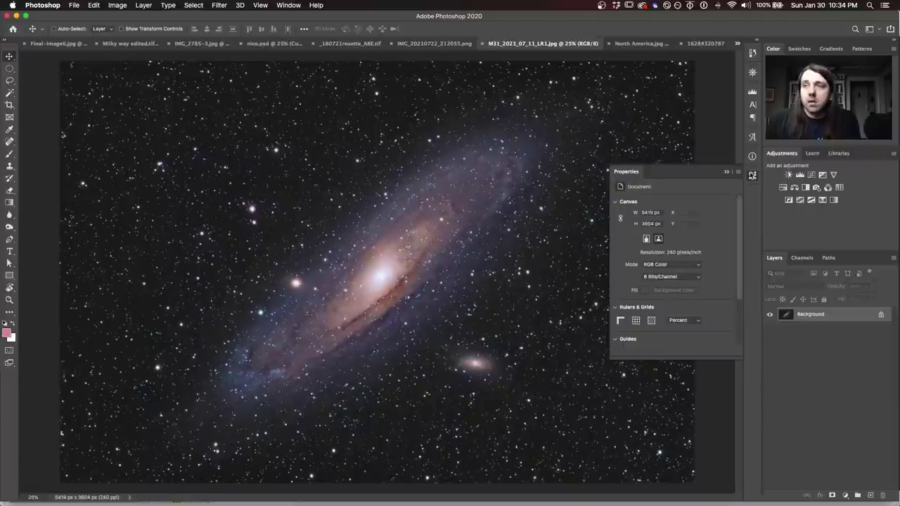
{"action": "left_click", "coordinate": [753, 175]}
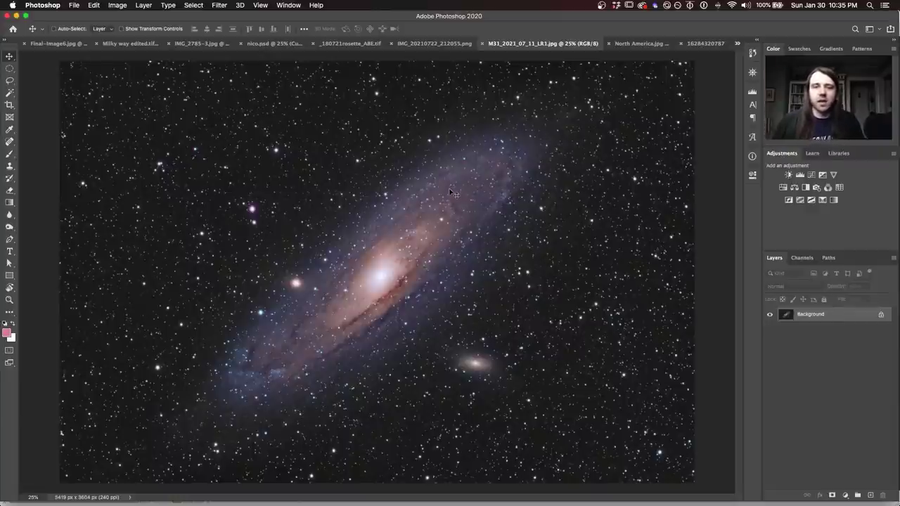
{"action": "left_click", "coordinate": [637, 44]}
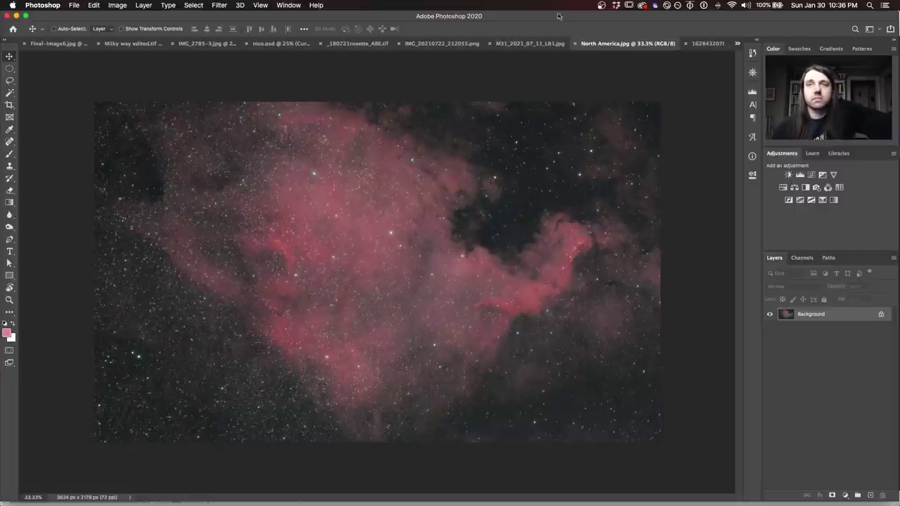
{"action": "left_click", "coordinate": [694, 43]}
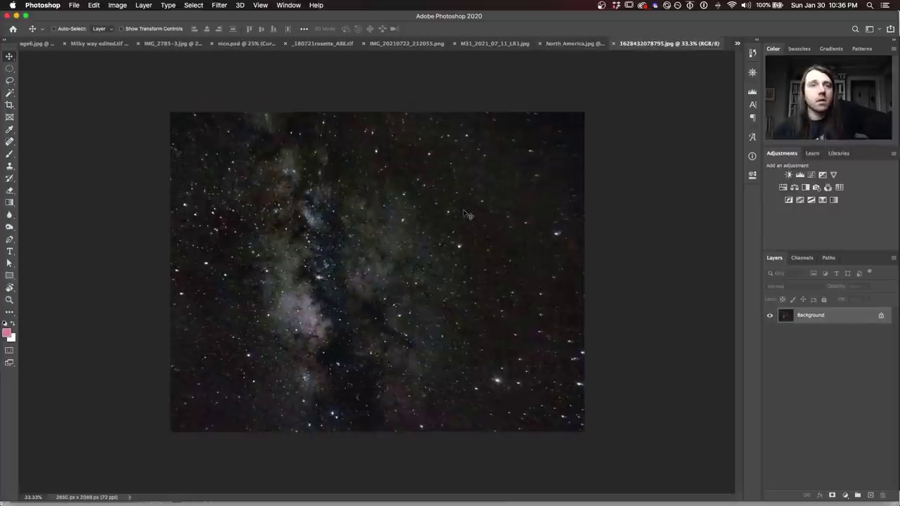
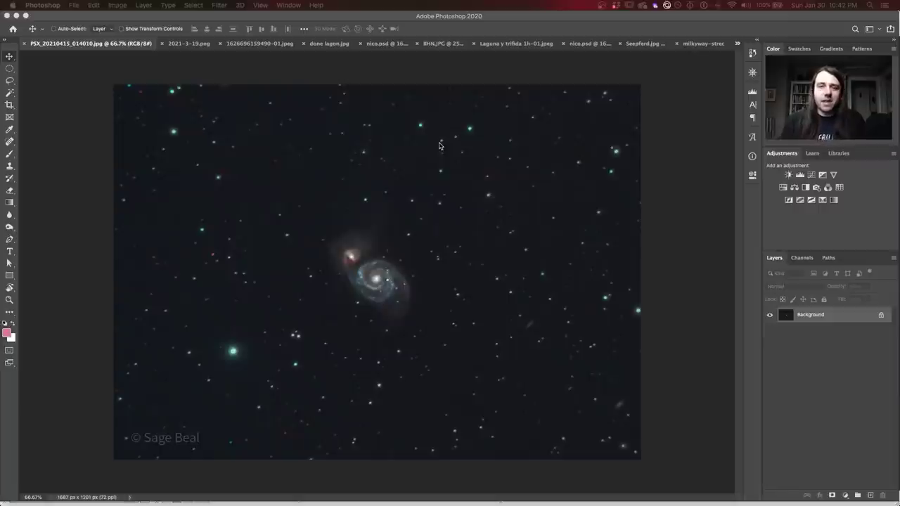
{"action": "left_click", "coordinate": [188, 45]}
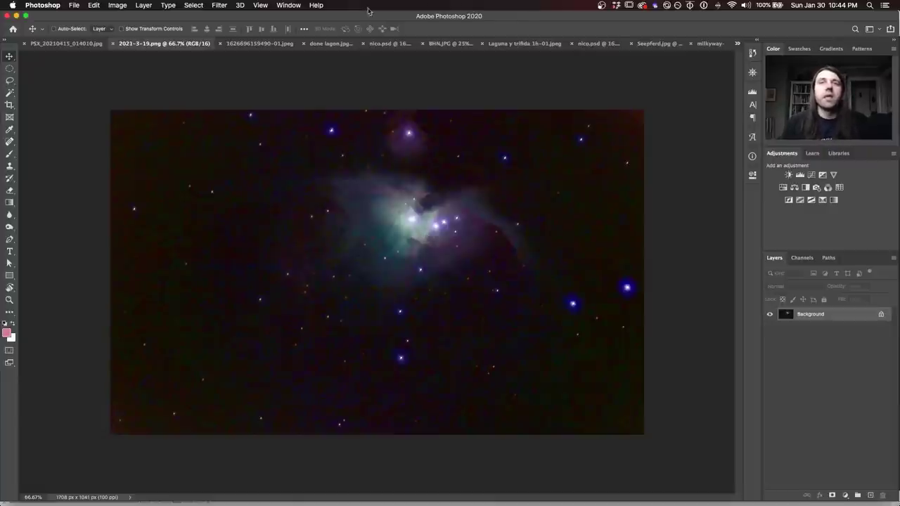
{"action": "left_click", "coordinate": [260, 43]}
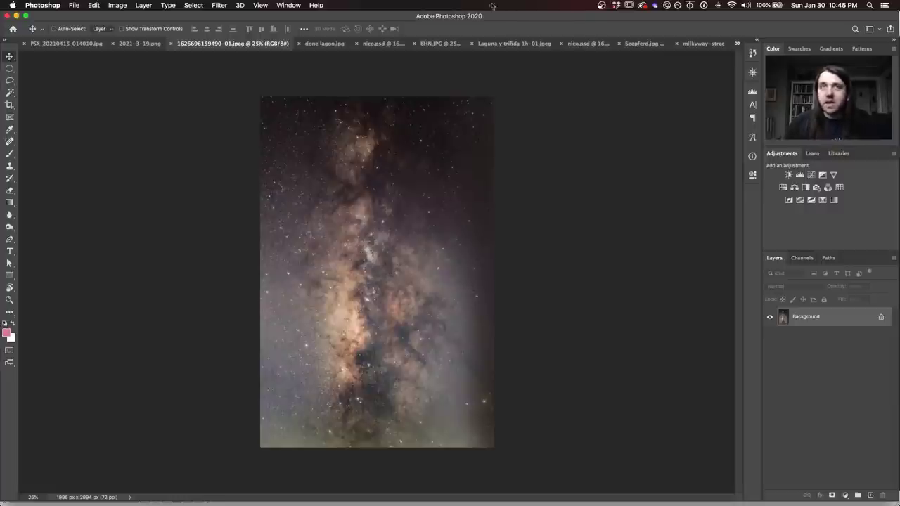
Add a Curves adjustment to done lagon.jpg and move the red channel's black point to input 45
{"action": "left_click", "coordinate": [321, 44]}
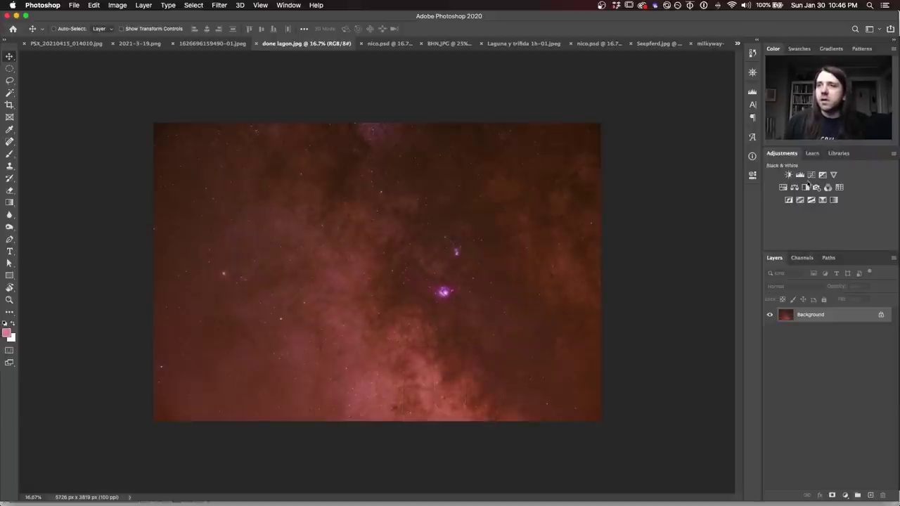
{"action": "left_click", "coordinate": [810, 175]}
{"action": "left_click", "coordinate": [654, 215]}
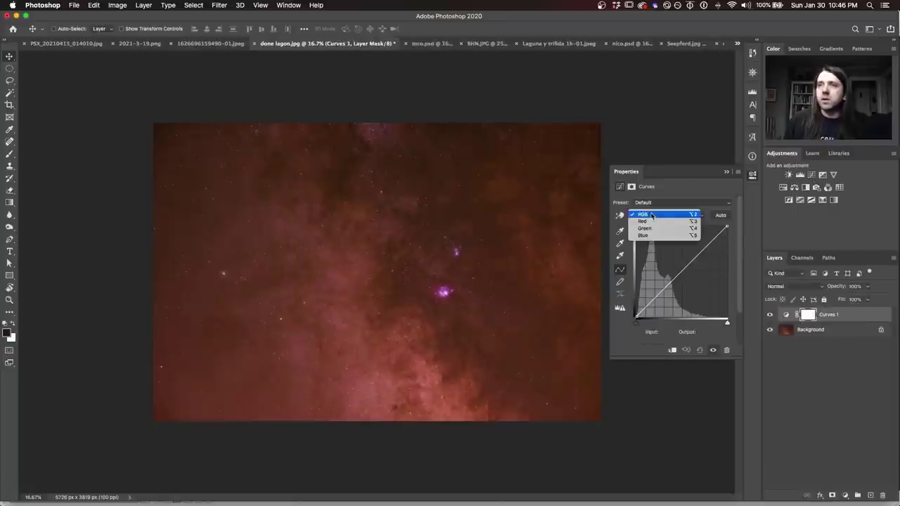
{"action": "left_click", "coordinate": [651, 223]}
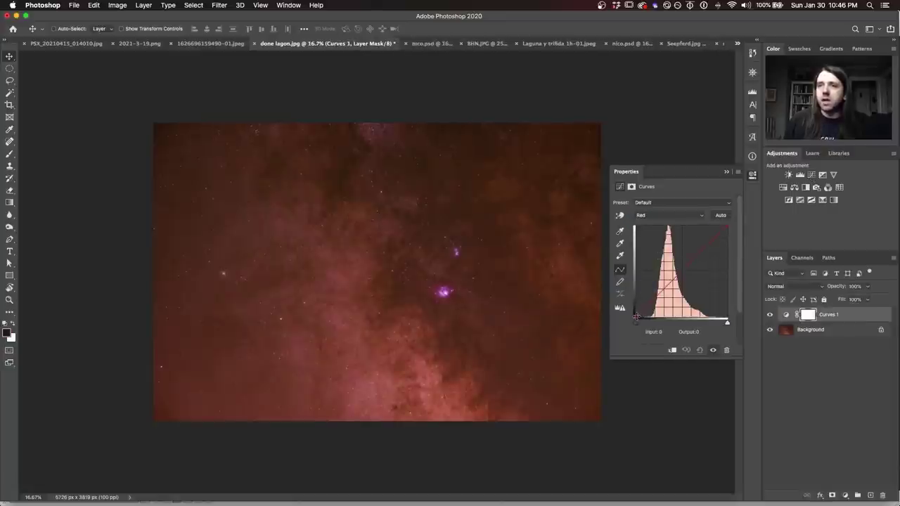
{"action": "left_click_drag", "start_coordinate": [639, 316], "coordinate": [651, 322]}
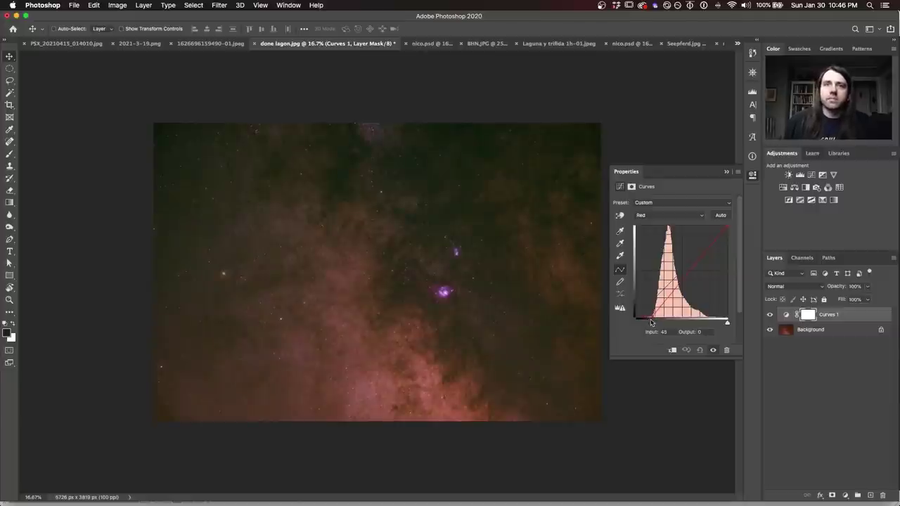
Move the green channel's black point in the Curves adjustment to input 5
{"action": "left_click", "coordinate": [657, 218]}
{"action": "left_click", "coordinate": [658, 224]}
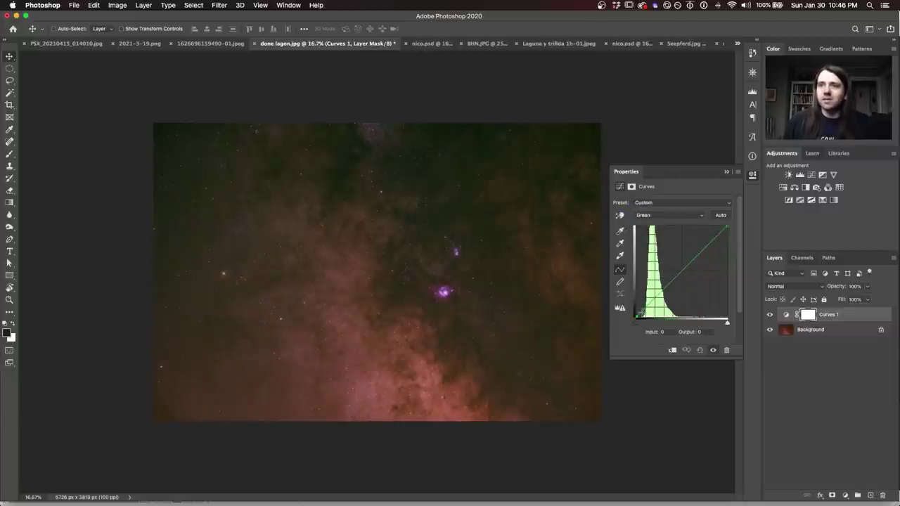
{"action": "left_click_drag", "start_coordinate": [638, 316], "coordinate": [640, 318]}
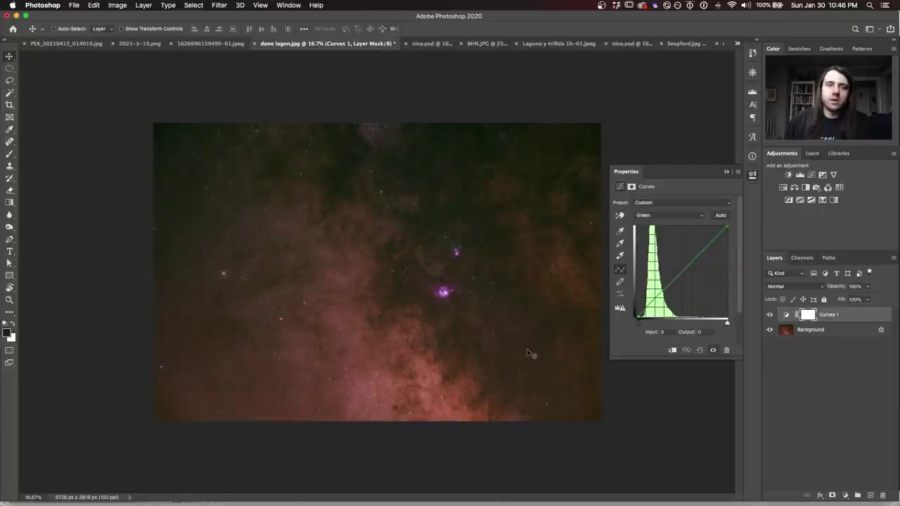
{"action": "left_click", "coordinate": [754, 176]}
Toggle the Curves adjustment's visibility to compare done lagon.jpg before and after the color correction
{"action": "left_click", "coordinate": [769, 317]}
{"action": "left_click", "coordinate": [768, 316]}
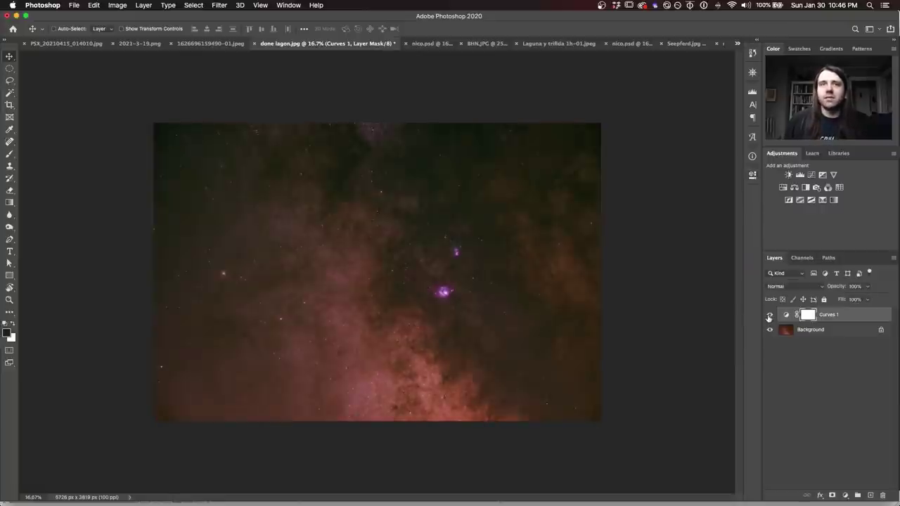
{"action": "left_click", "coordinate": [769, 316]}
{"action": "left_click", "coordinate": [768, 316]}
{"action": "left_click", "coordinate": [768, 316]}
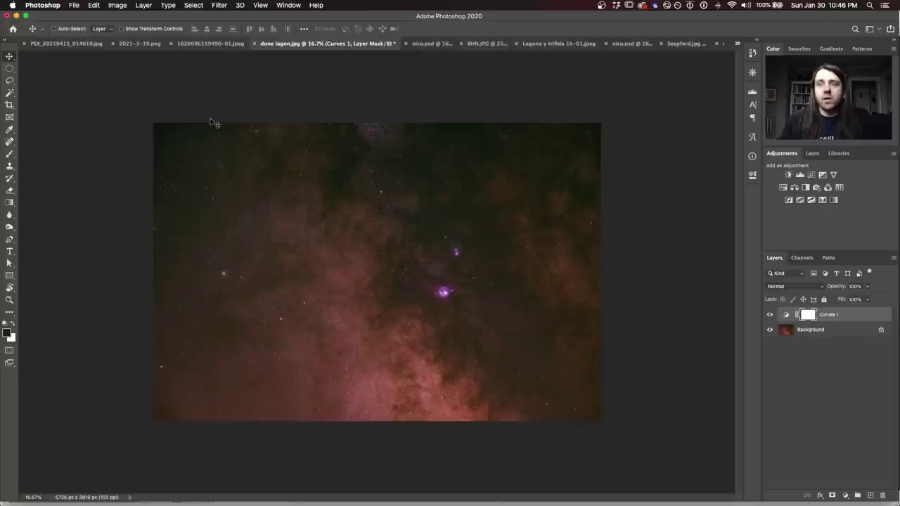
Compare the finished nebula image BHN.JPG with its starless version h2.tif
{"action": "left_click", "coordinate": [419, 45]}
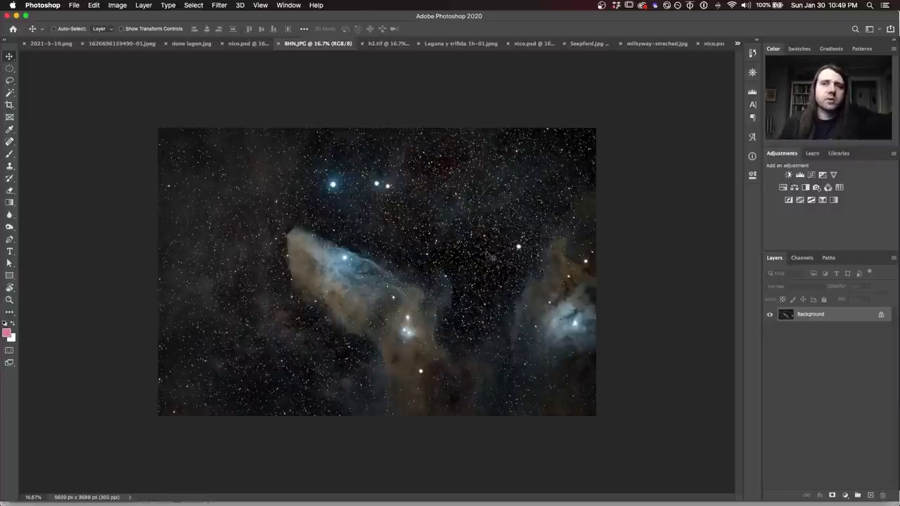
{"action": "left_click", "coordinate": [380, 44]}
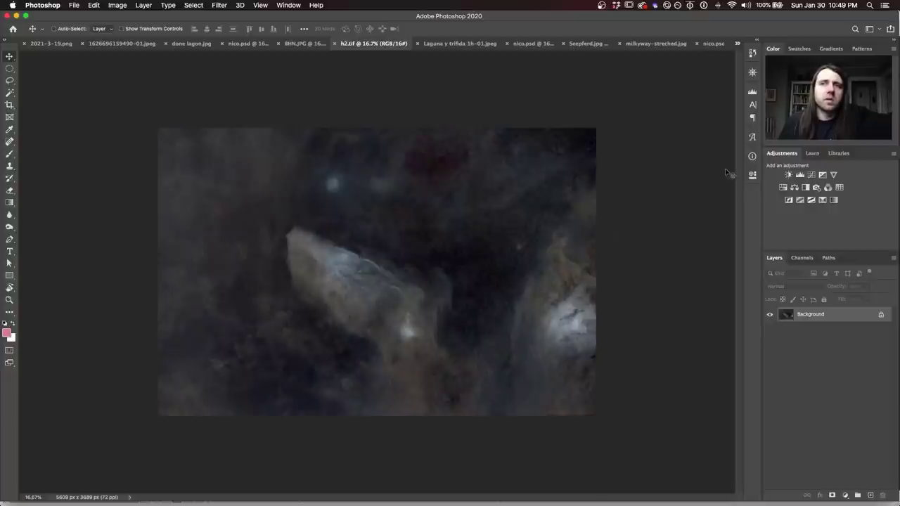
{"action": "left_click", "coordinate": [299, 44]}
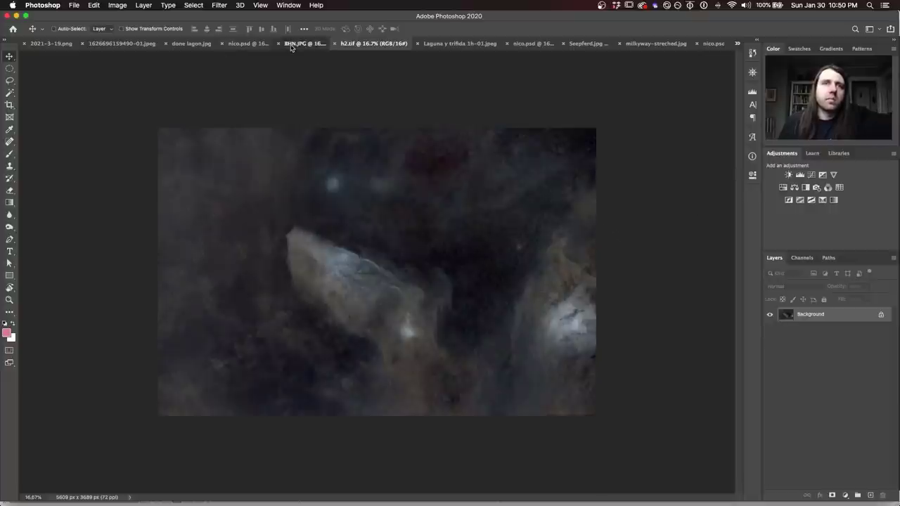
{"action": "left_click", "coordinate": [385, 44]}
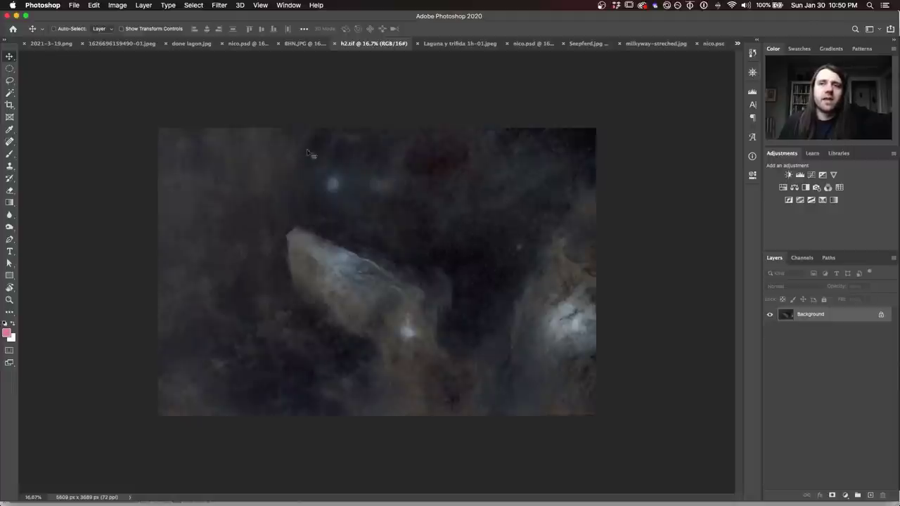
Switch back and forth between BHN.JPG and h2.tif to review the nebula with and without its stars
{"action": "left_click", "coordinate": [299, 44]}
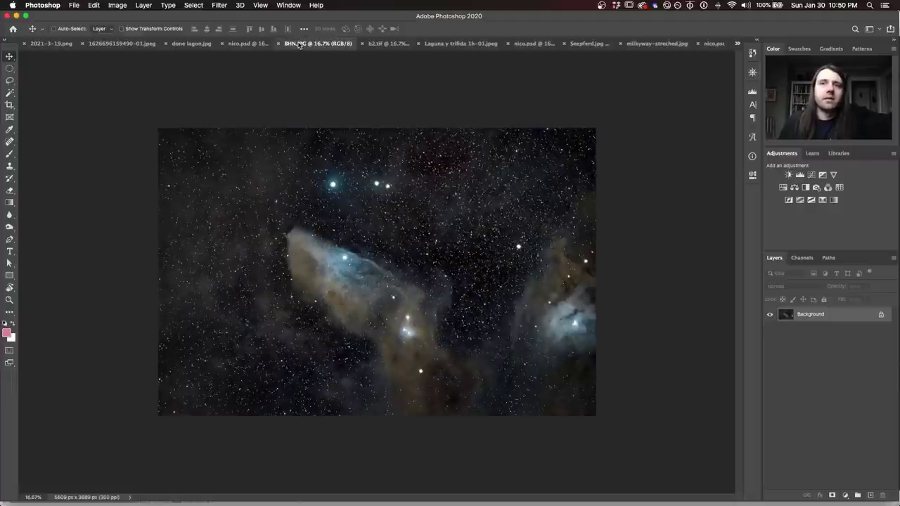
{"action": "left_click", "coordinate": [357, 45]}
{"action": "left_click", "coordinate": [309, 45]}
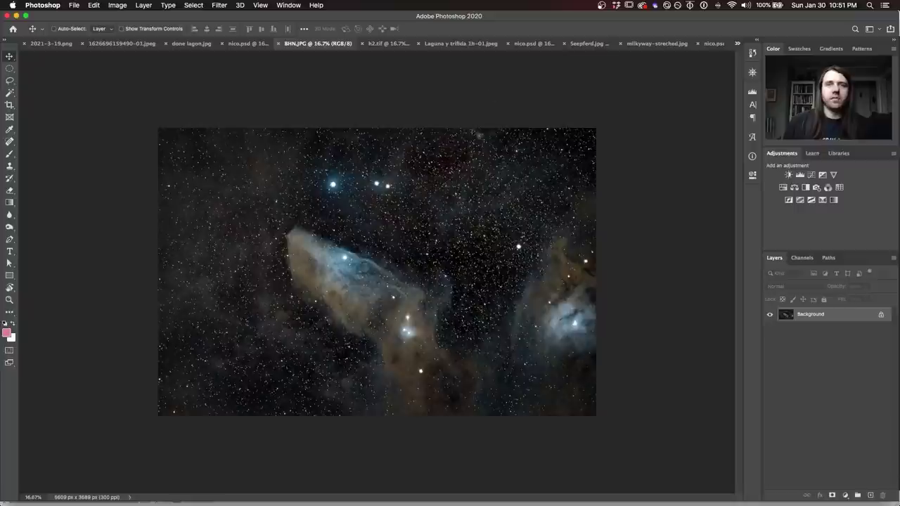
{"action": "left_click", "coordinate": [386, 45]}
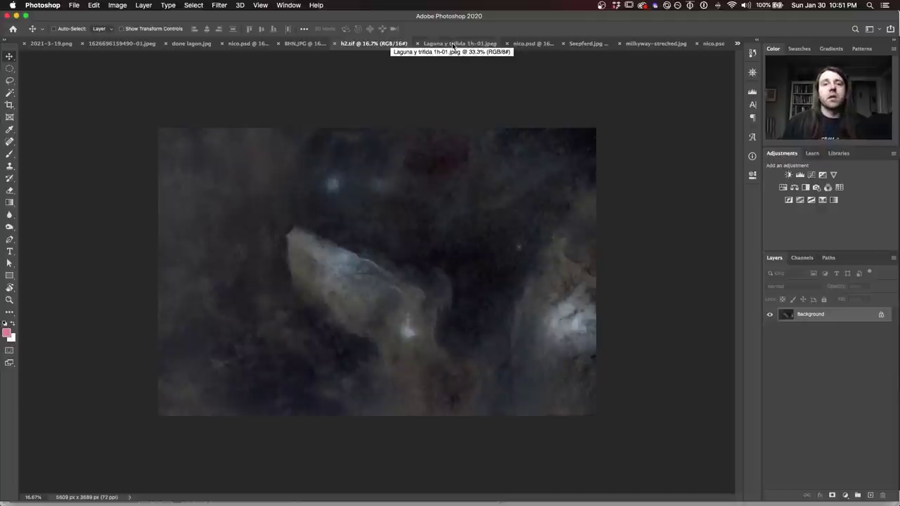
View Laguna y trifida 1h-01.jpeg and inspect the Curves 1 settings in its reprocessed nico.psd
{"action": "left_click", "coordinate": [454, 44]}
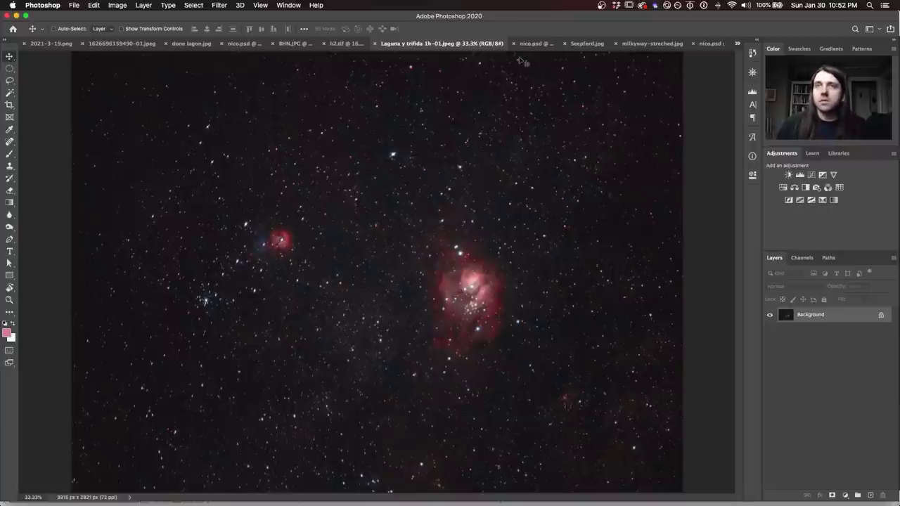
{"action": "left_click", "coordinate": [536, 43]}
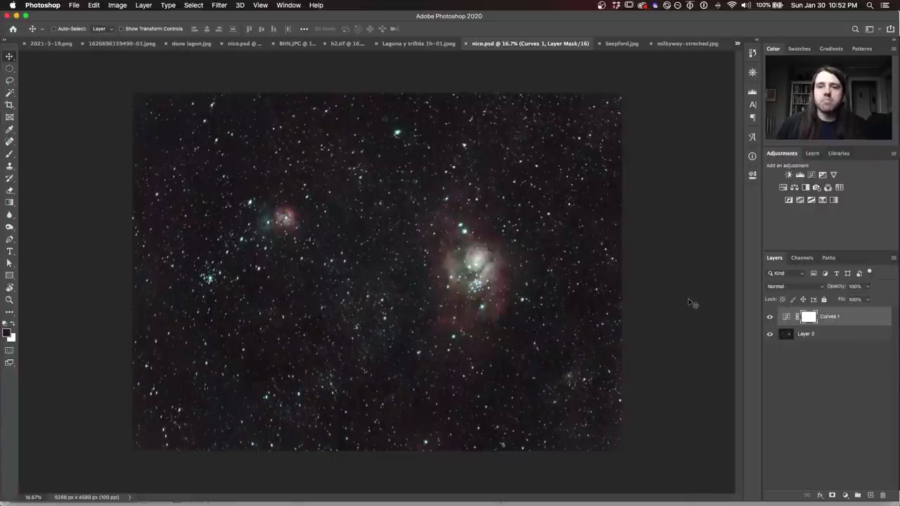
{"action": "double_click", "coordinate": [786, 316]}
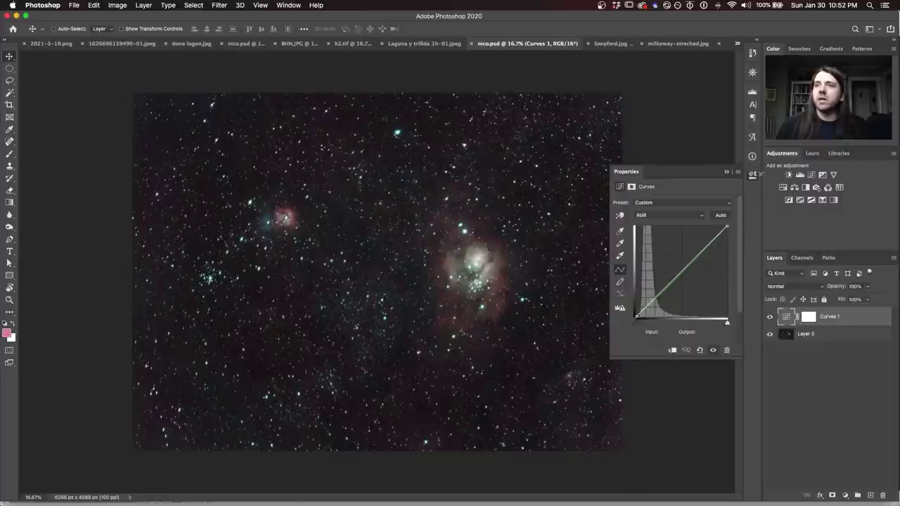
{"action": "left_click", "coordinate": [753, 175]}
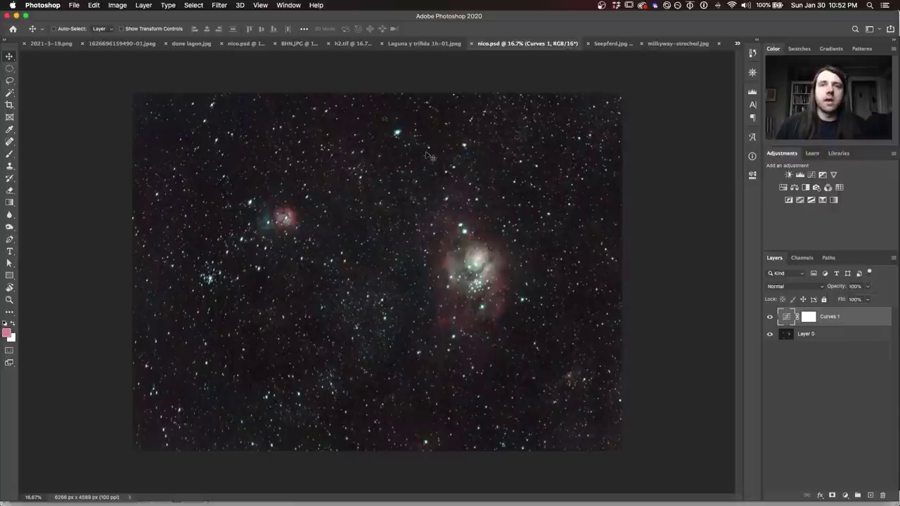
Compare Laguna y trifida 1h-01.jpeg with the reprocessed nico.psd version of the same field
{"action": "left_click", "coordinate": [422, 44]}
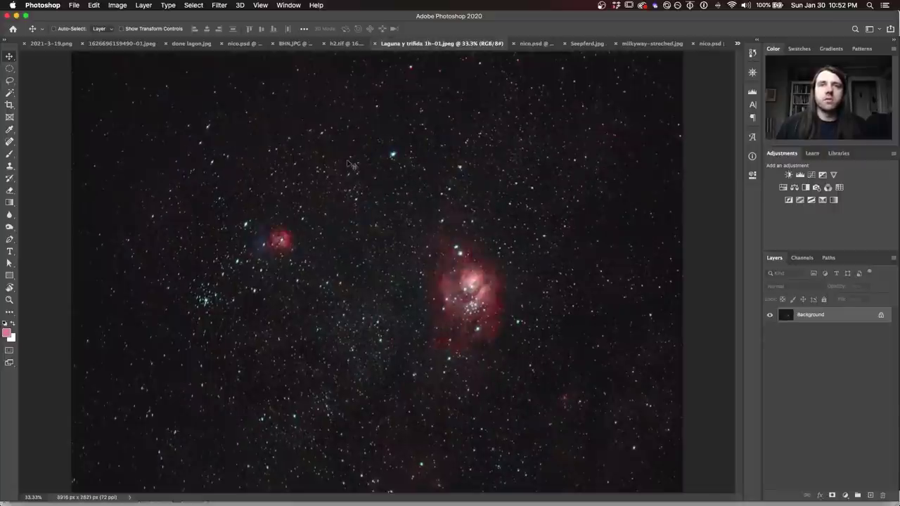
{"action": "left_click", "coordinate": [536, 43]}
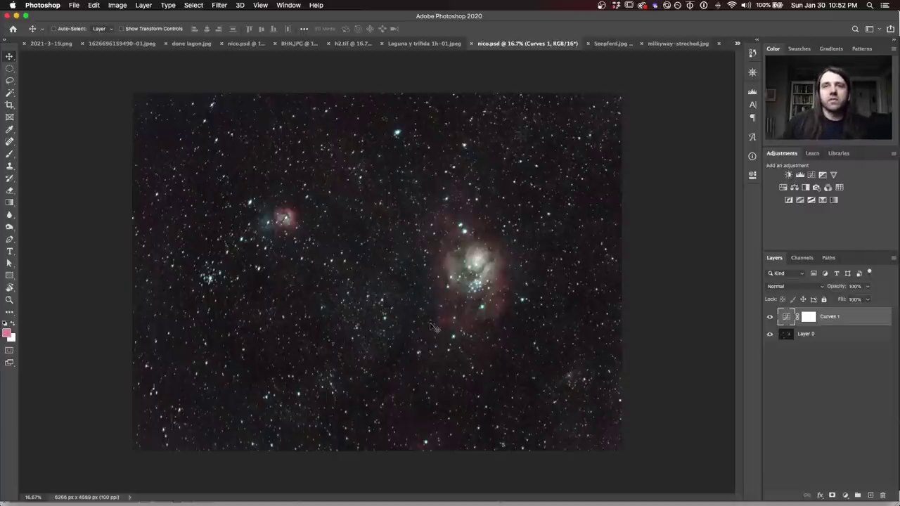
{"action": "left_click", "coordinate": [418, 44]}
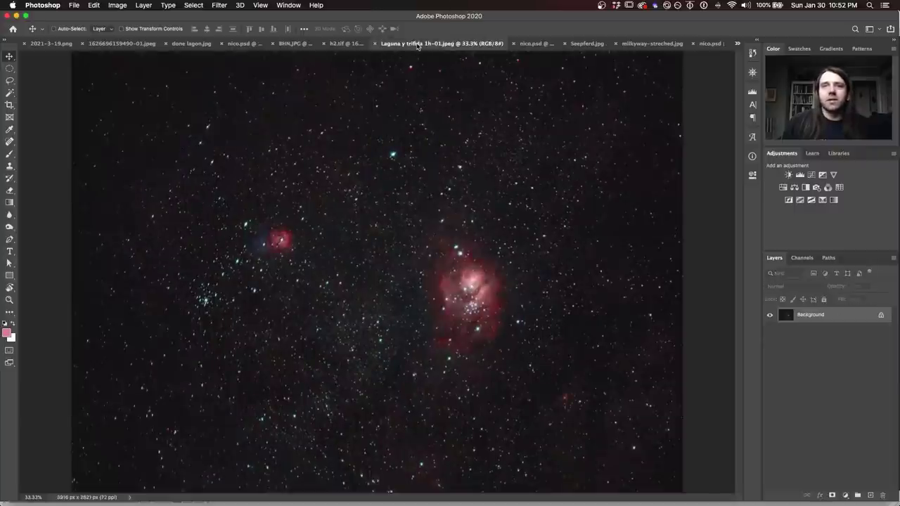
{"action": "left_click", "coordinate": [529, 43]}
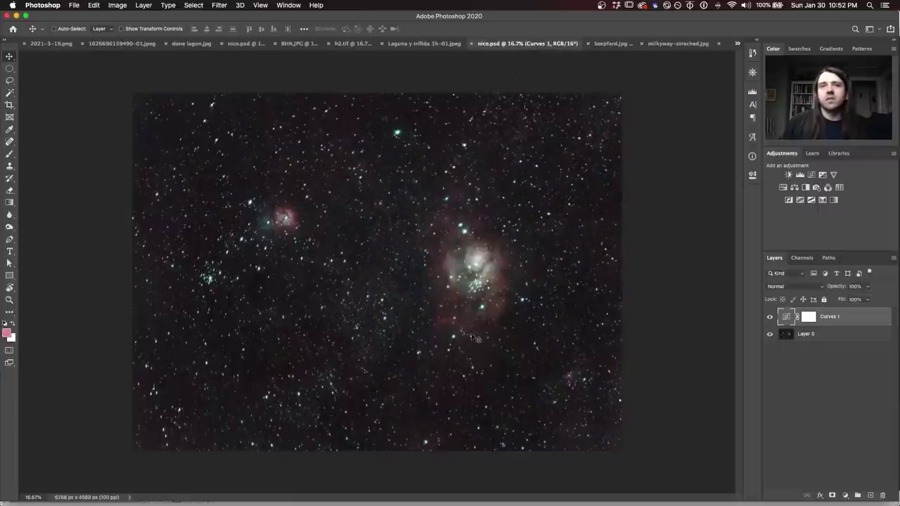
Review the dark nebula image Seepferd.jpg and the Milky Way image milkyway-streched.jpg
{"action": "left_click", "coordinate": [608, 43]}
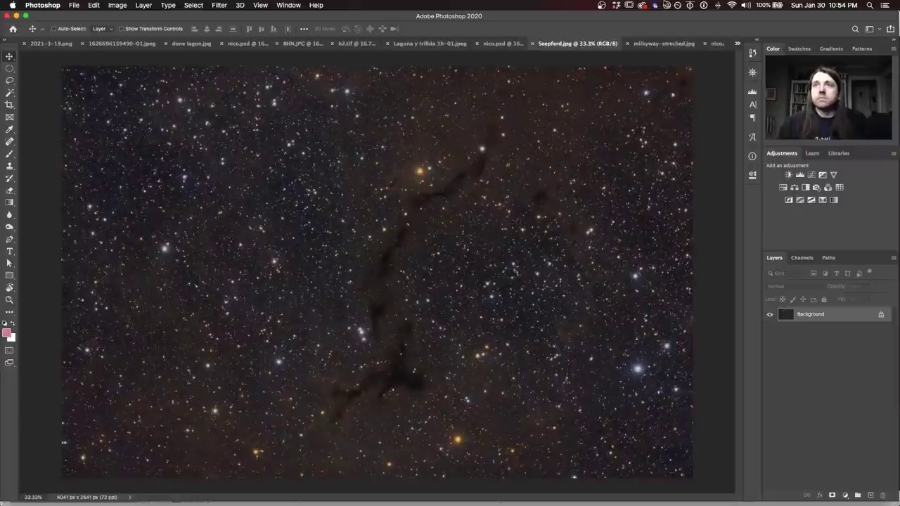
{"action": "left_click", "coordinate": [664, 43]}
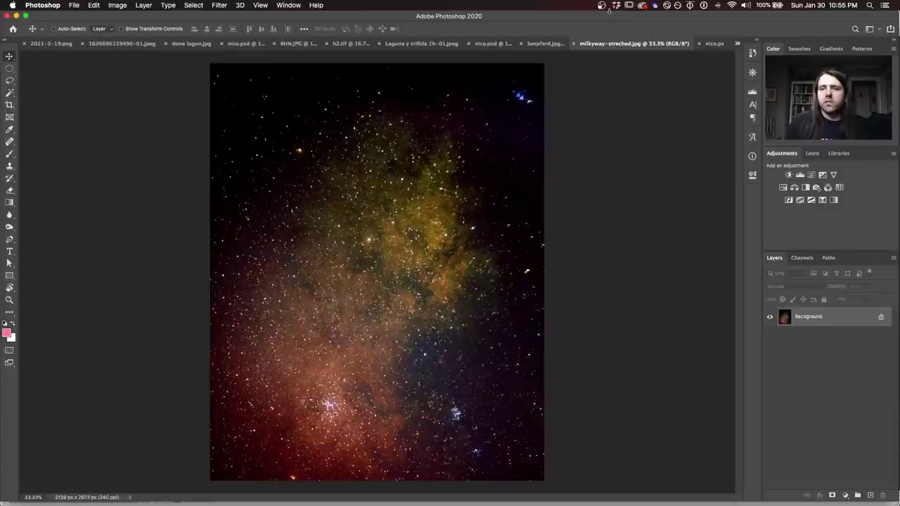
Compare milkyway-streched.jpg with its reprocessed nico.psd, checking the latter with the Hue/Saturation 1 layer hidden and shown
{"action": "left_click", "coordinate": [713, 44]}
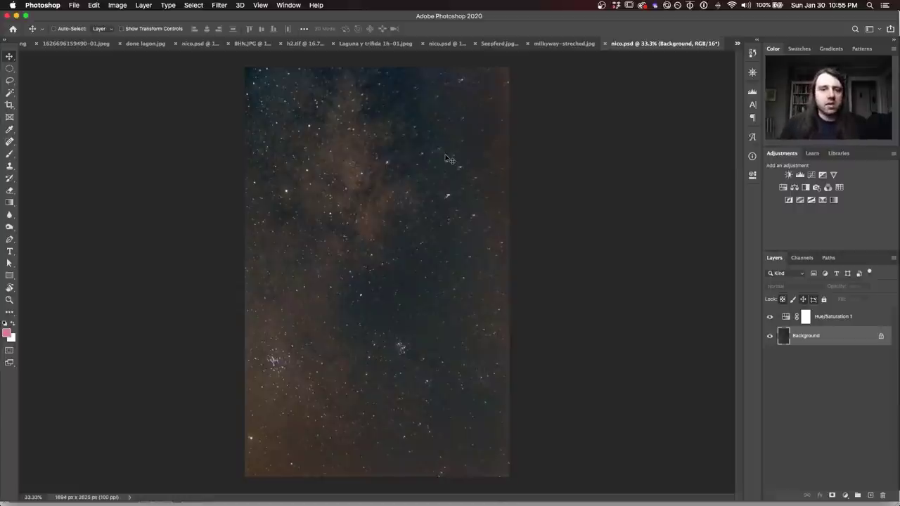
{"action": "left_click", "coordinate": [771, 318]}
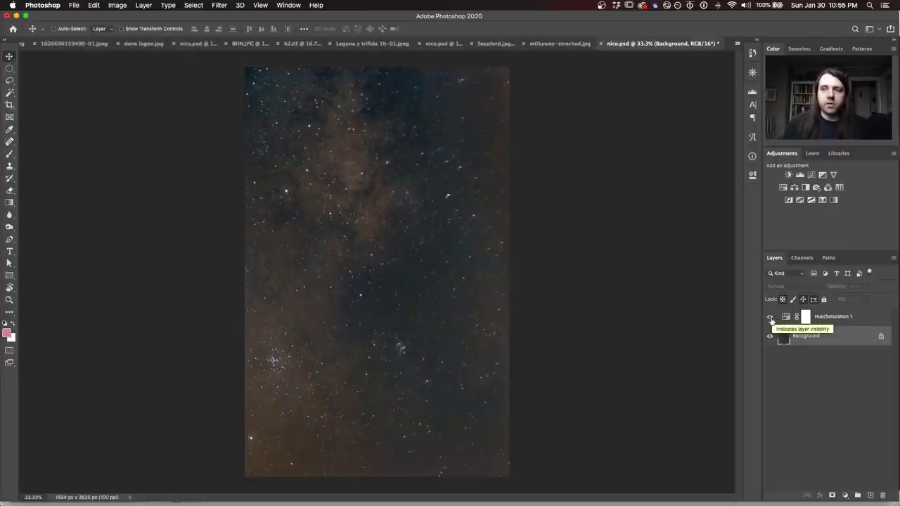
{"action": "left_click", "coordinate": [771, 318]}
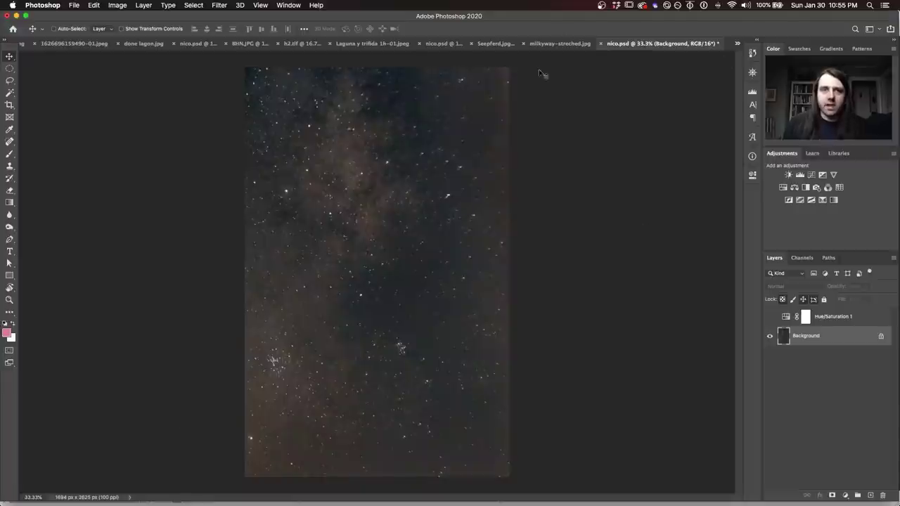
{"action": "left_click", "coordinate": [770, 318]}
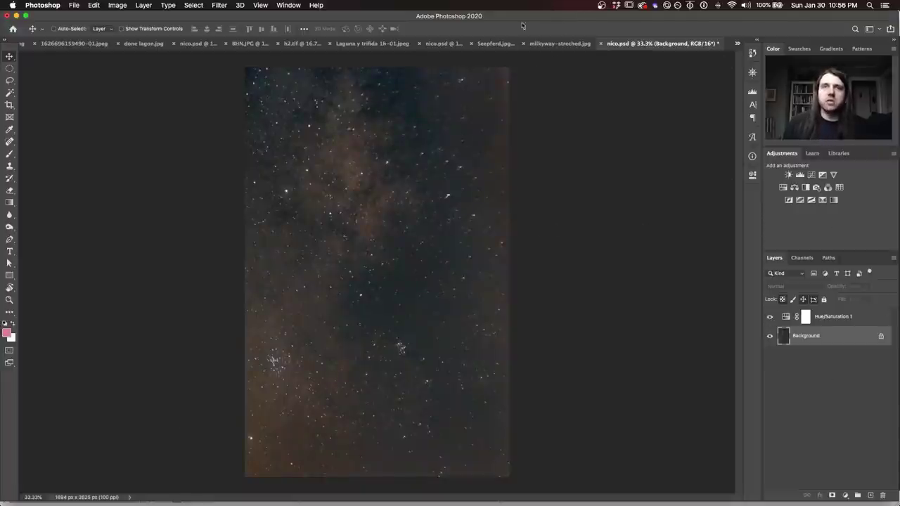
{"action": "left_click", "coordinate": [546, 44]}
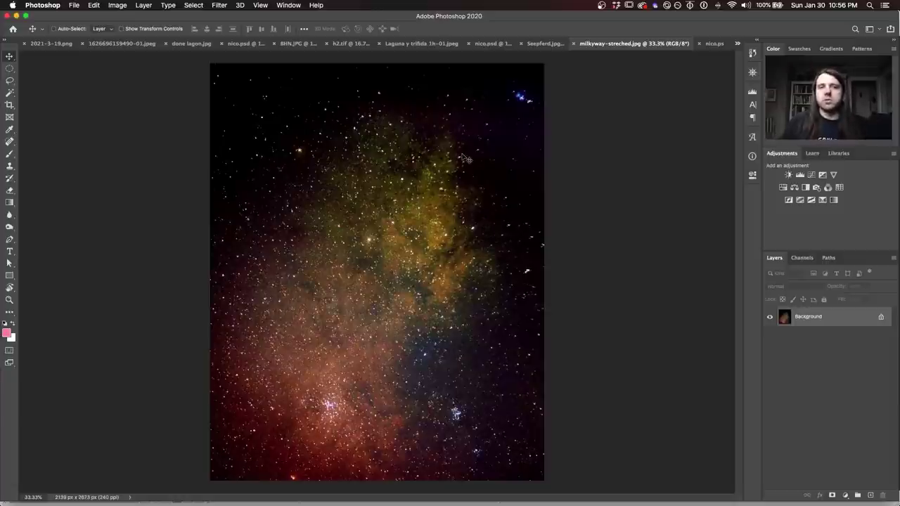
{"action": "left_click", "coordinate": [714, 44]}
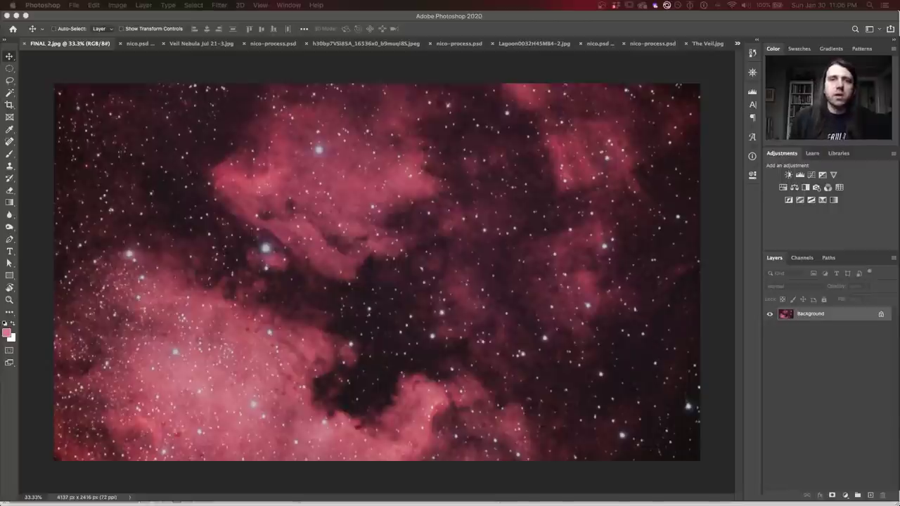
Compare the red nebula image FINAL 2.jpg with its reprocessed version in nico.psd
{"action": "left_click", "coordinate": [132, 44]}
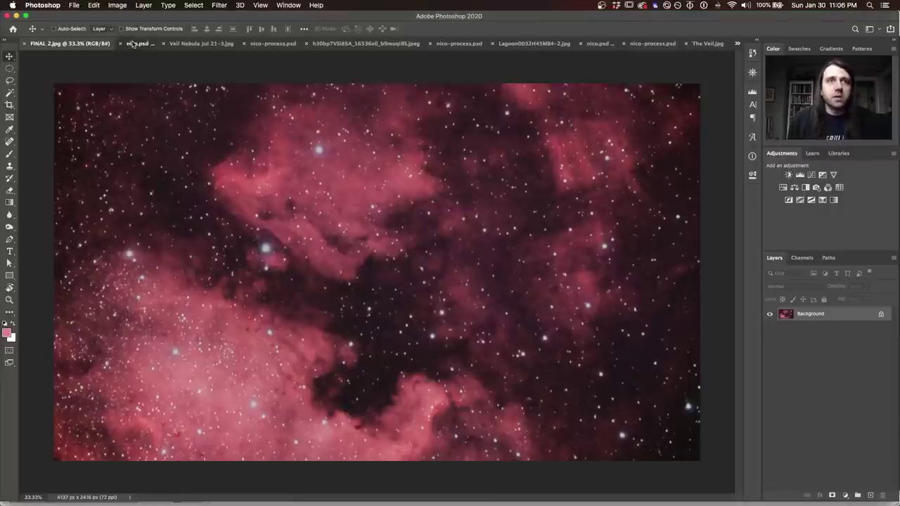
{"action": "left_click", "coordinate": [132, 44]}
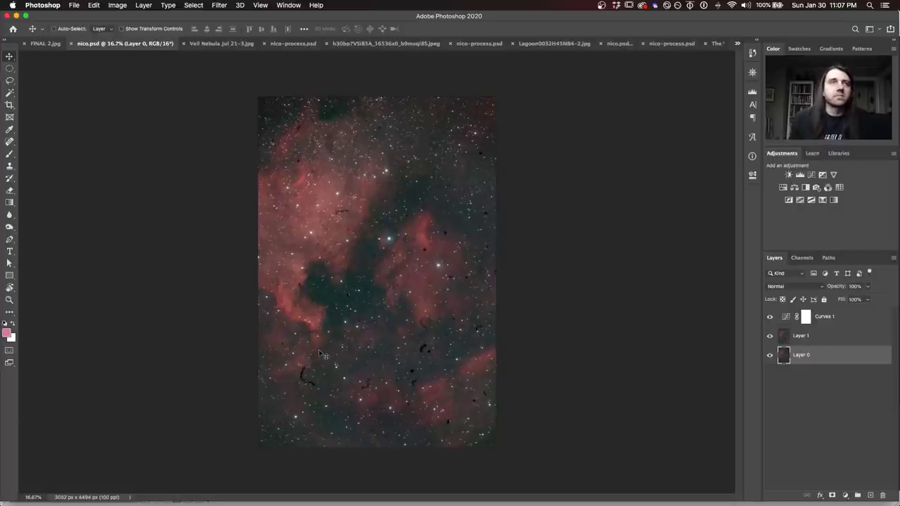
Add a Curves adjustment to Veil Nebula Jul 21-3.jpg and move the green channel's black point to input 7
{"action": "left_click", "coordinate": [220, 43]}
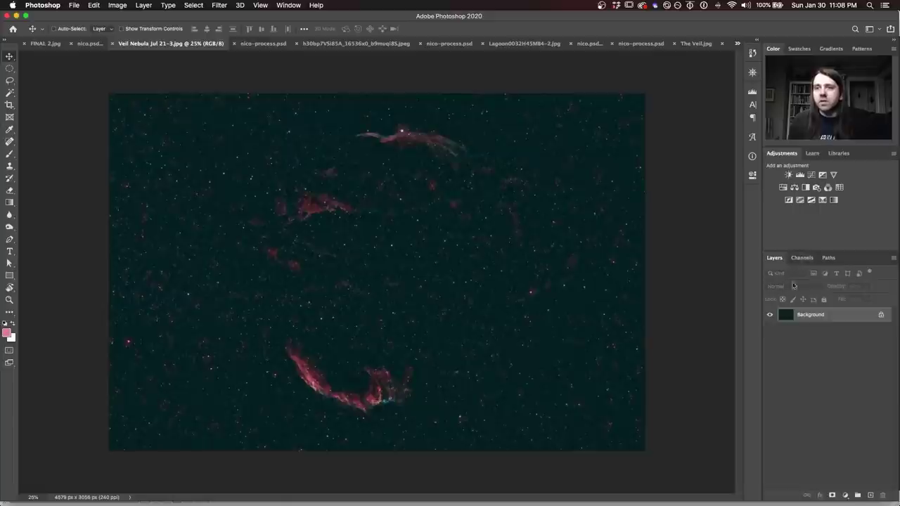
{"action": "left_click", "coordinate": [811, 175]}
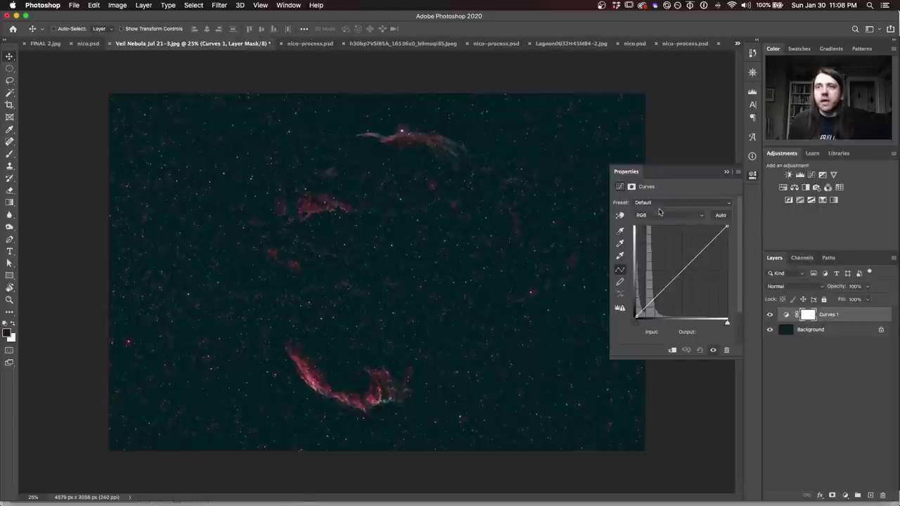
{"action": "left_click", "coordinate": [659, 215]}
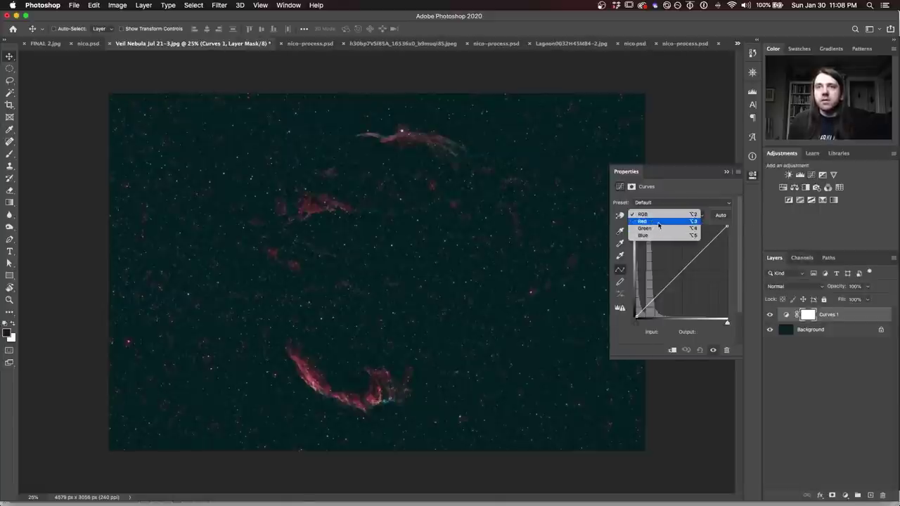
{"action": "left_click", "coordinate": [658, 229]}
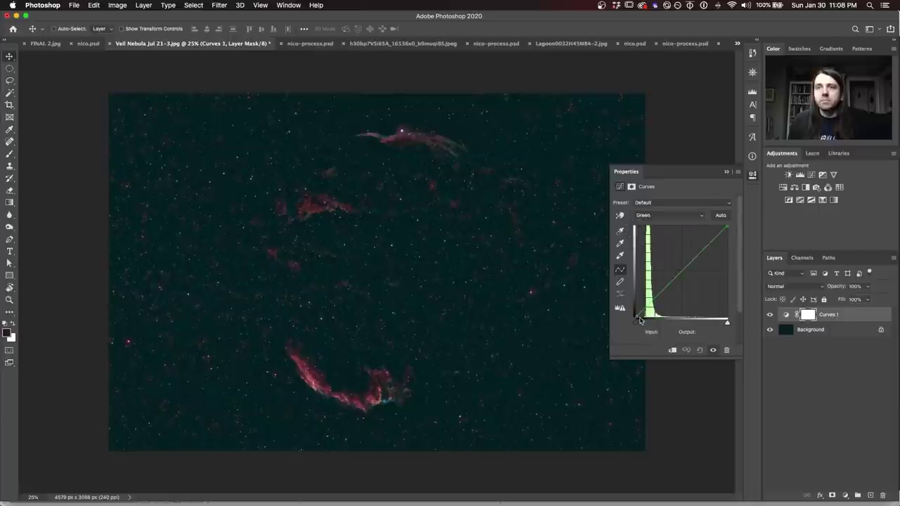
{"action": "left_click_drag", "start_coordinate": [636, 317], "coordinate": [638, 317]}
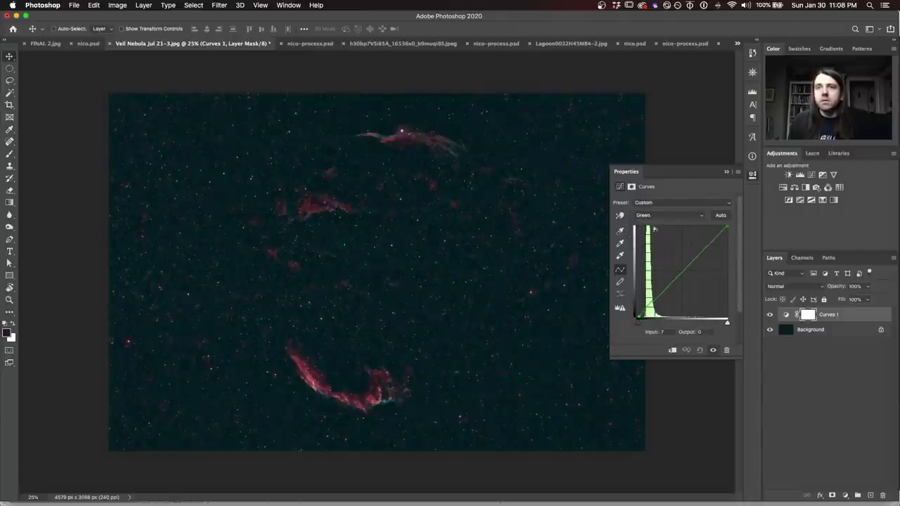
Move the blue channel's black point in the Veil Nebula's Curves adjustment to input 9
{"action": "left_click", "coordinate": [656, 218]}
{"action": "left_click", "coordinate": [642, 221]}
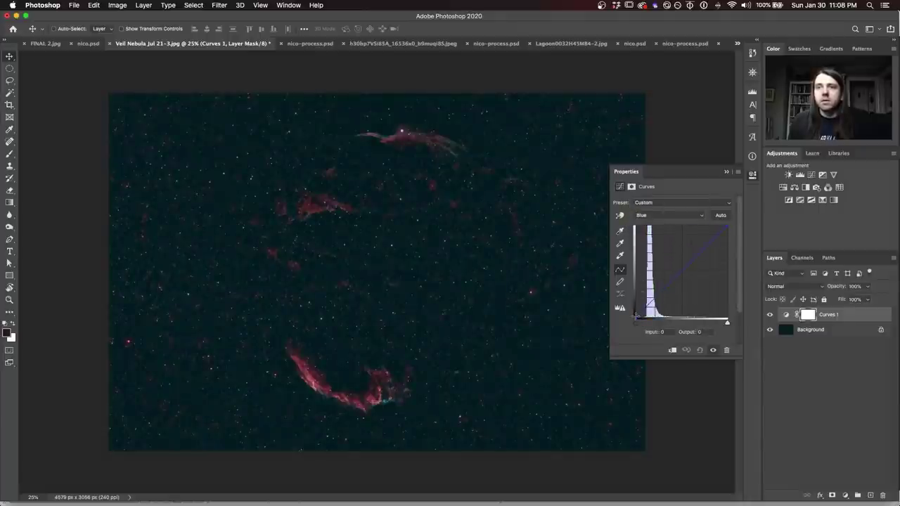
{"action": "left_click_drag", "start_coordinate": [636, 317], "coordinate": [639, 318]}
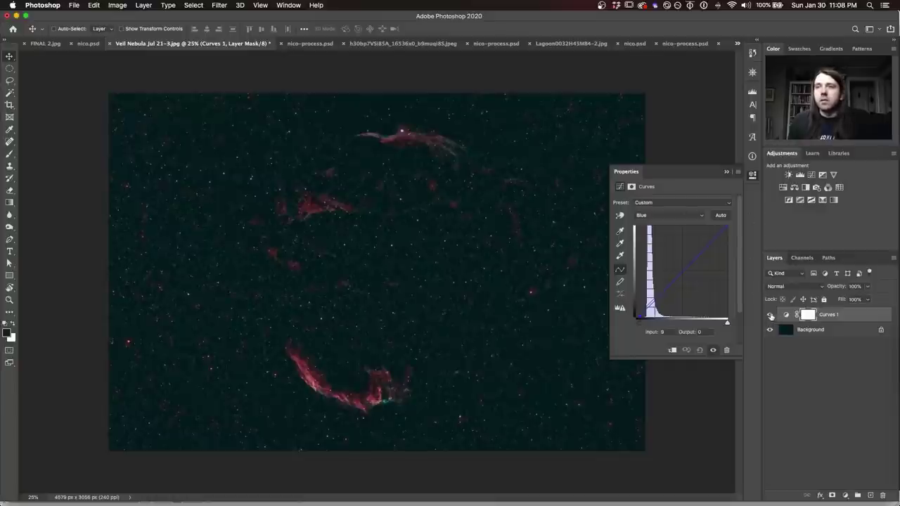
Compare the Veil Nebula with and without the Curves adjustment, and view its processed version in nico-process.psd
{"action": "left_click", "coordinate": [770, 315]}
{"action": "left_click", "coordinate": [770, 314]}
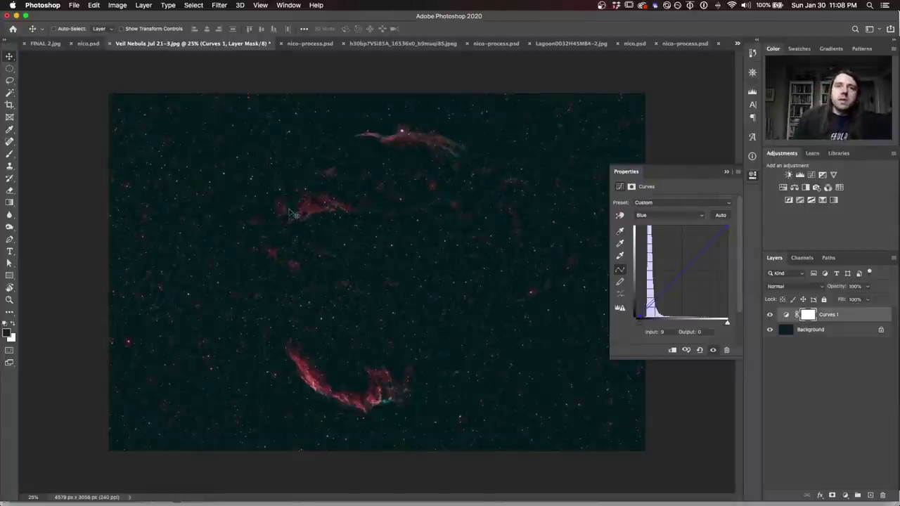
{"action": "left_click", "coordinate": [769, 315]}
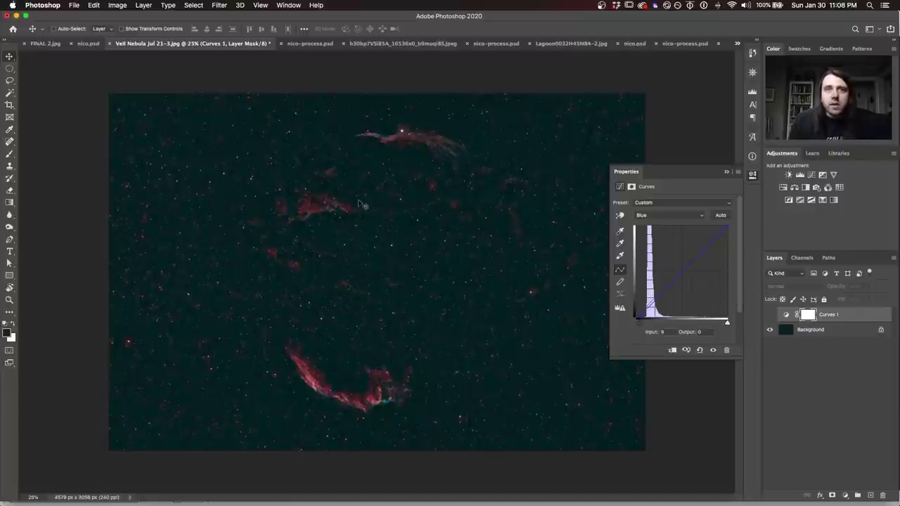
{"action": "left_click", "coordinate": [769, 318]}
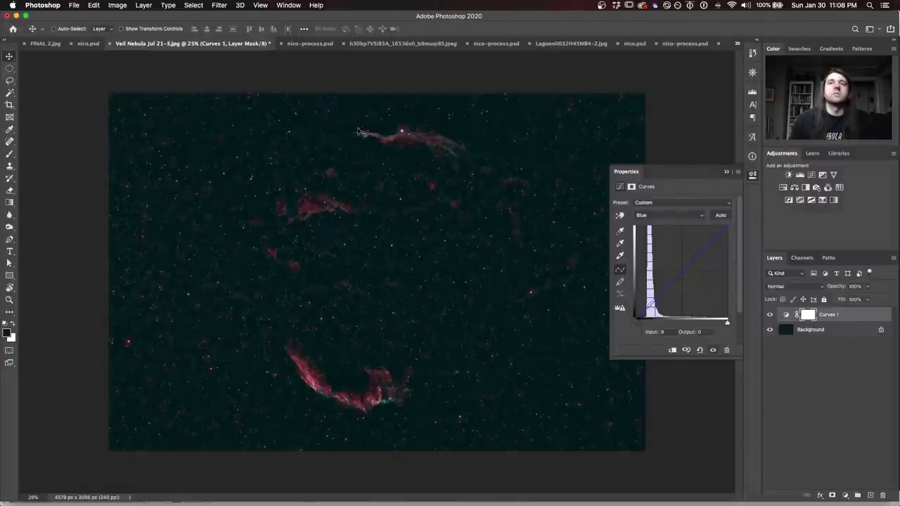
{"action": "left_click", "coordinate": [309, 44]}
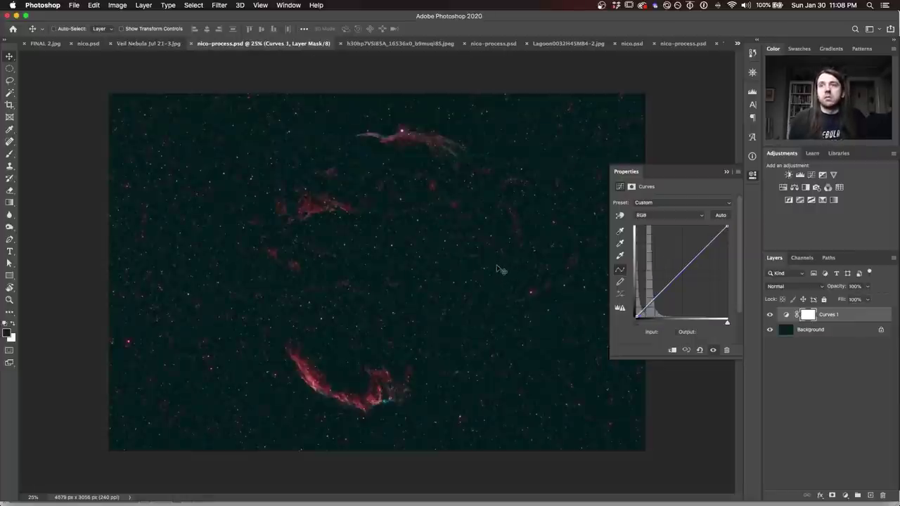
View the orange-red nebula JPEG without the Properties display and compare it with its processed nico-process.psd
{"action": "left_click", "coordinate": [379, 45]}
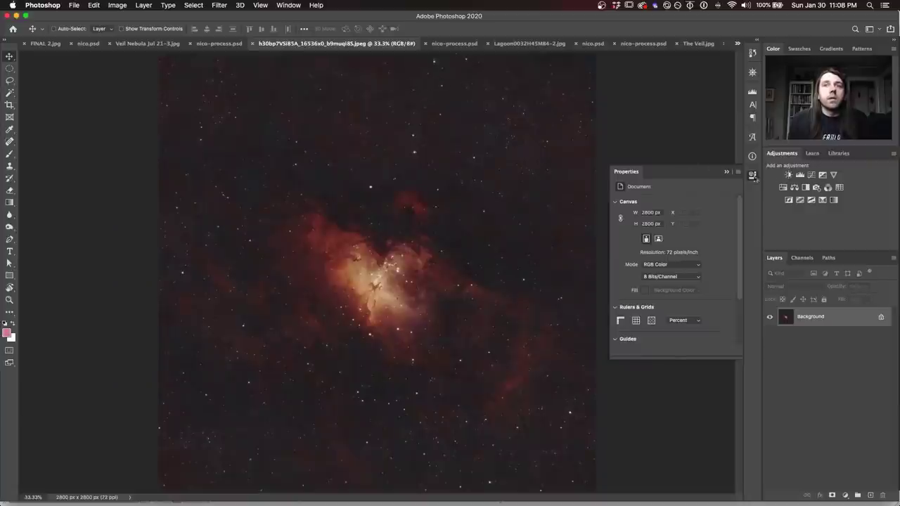
{"action": "left_click", "coordinate": [752, 177]}
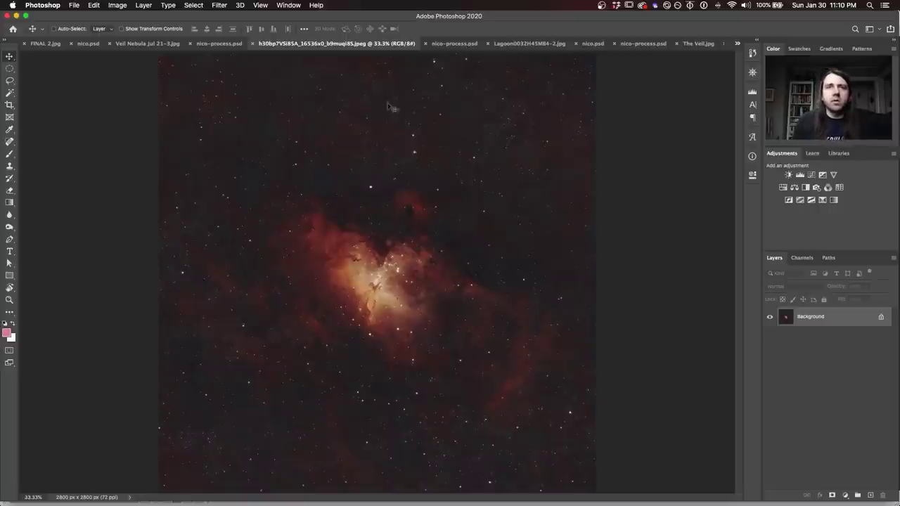
{"action": "left_click", "coordinate": [454, 43]}
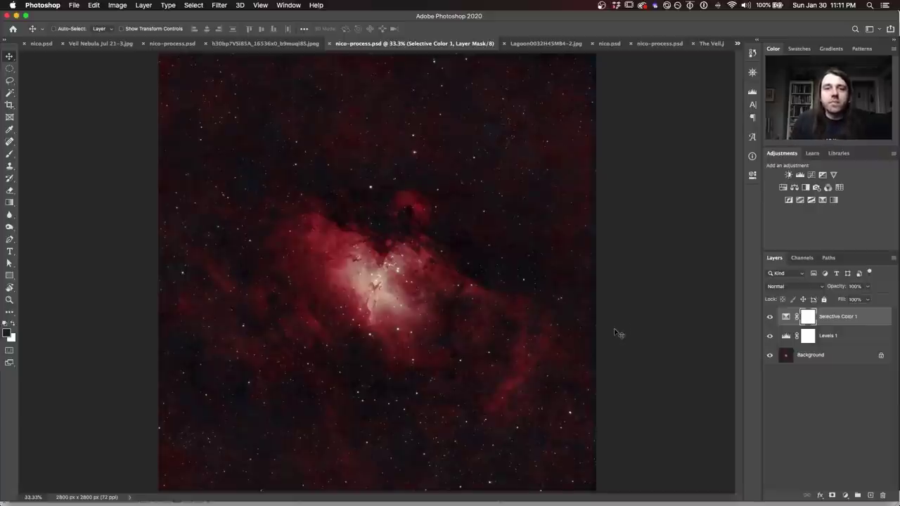
Compare the original Lagoon0032H45M84-2.jpg with its reprocessed version in nico.psd
{"action": "left_click", "coordinate": [534, 43]}
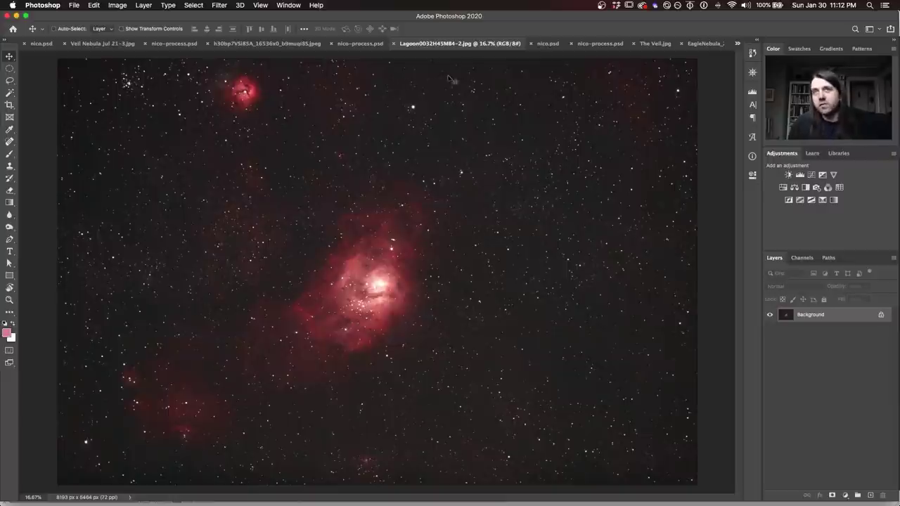
{"action": "left_click", "coordinate": [548, 44]}
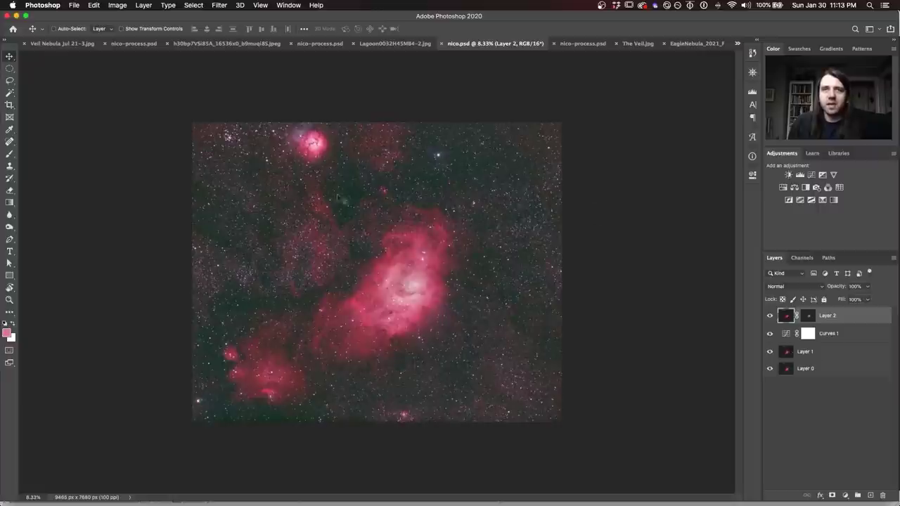
{"action": "left_click", "coordinate": [426, 44]}
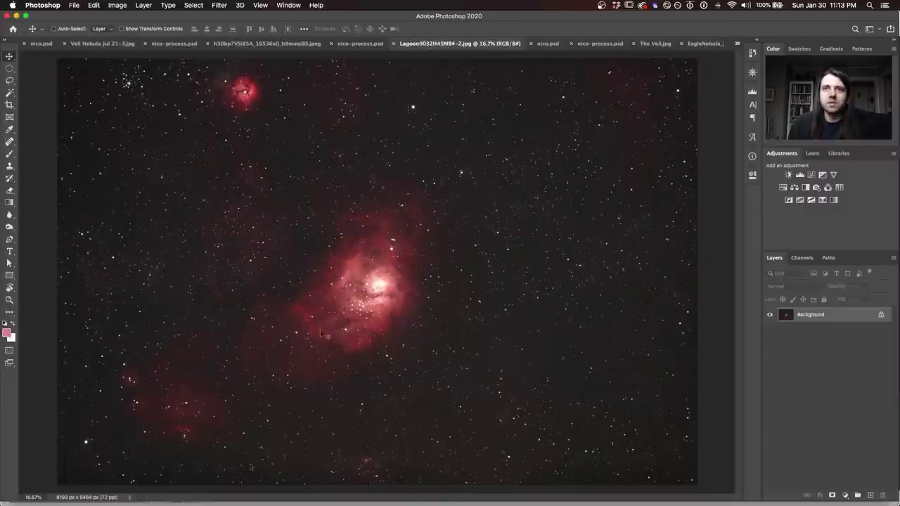
{"action": "left_click", "coordinate": [544, 44]}
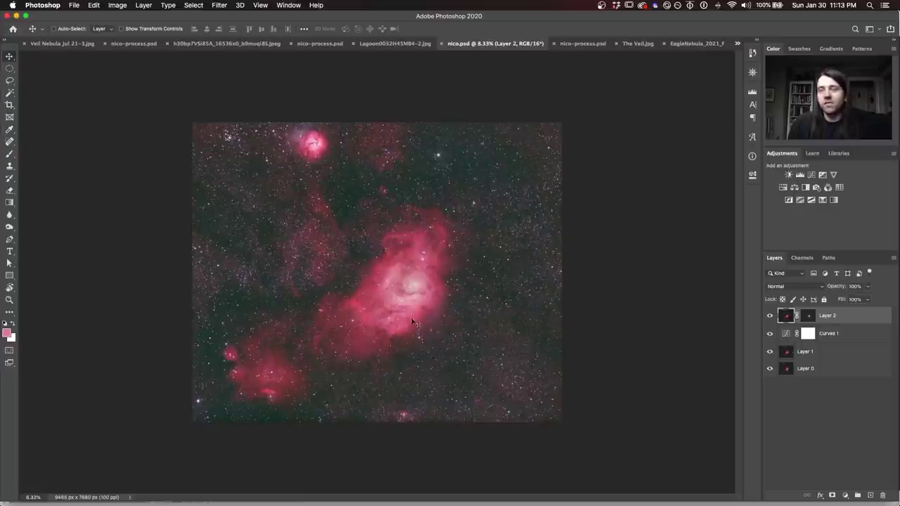
{"action": "left_click", "coordinate": [390, 43]}
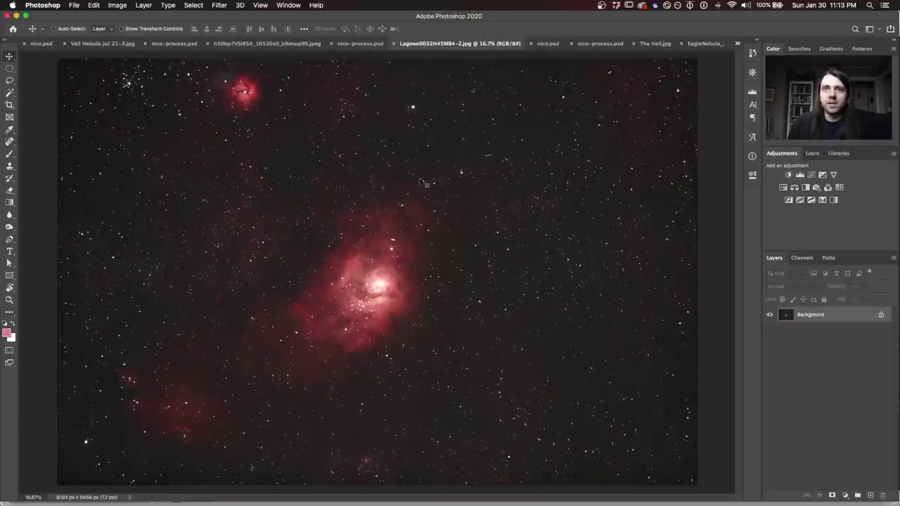
{"action": "left_click", "coordinate": [544, 43]}
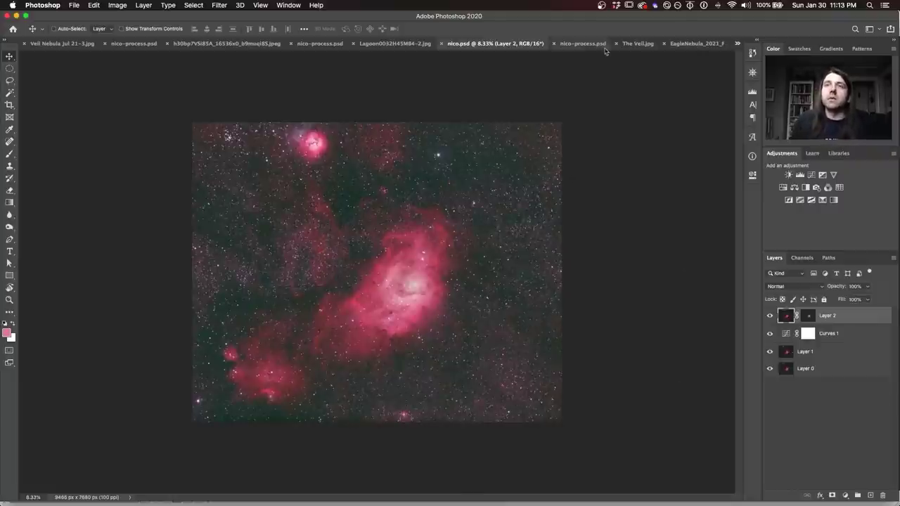
Open the Orion image in nico-process.psd and compare it with and without the Hue/Saturation 1 adjustment
{"action": "left_click", "coordinate": [582, 45]}
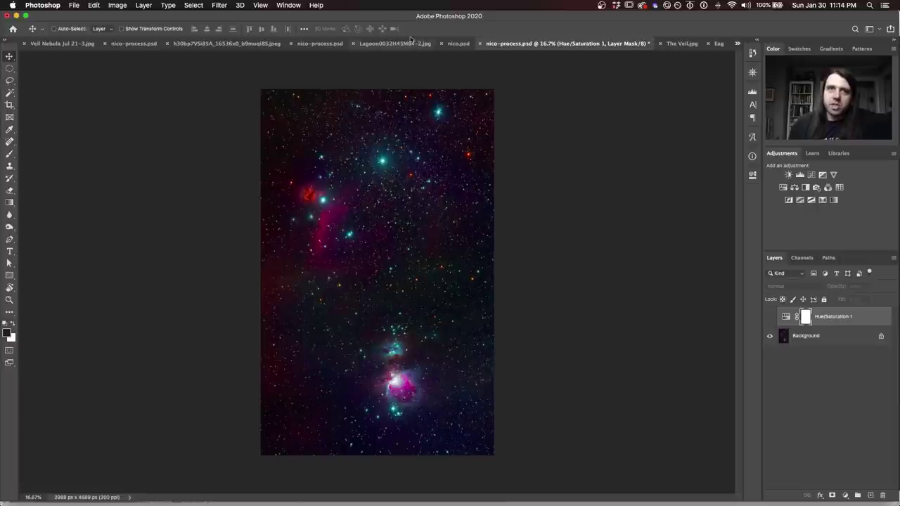
{"action": "left_click", "coordinate": [770, 318]}
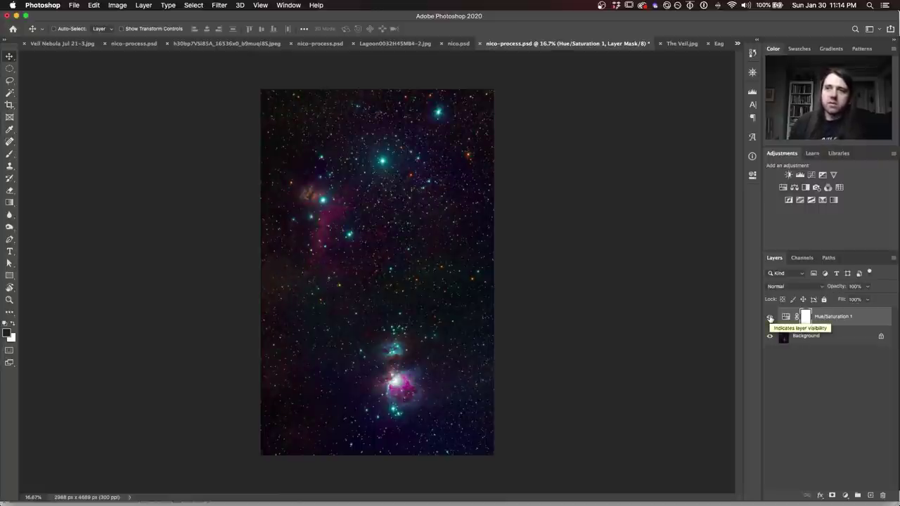
{"action": "left_click", "coordinate": [770, 317]}
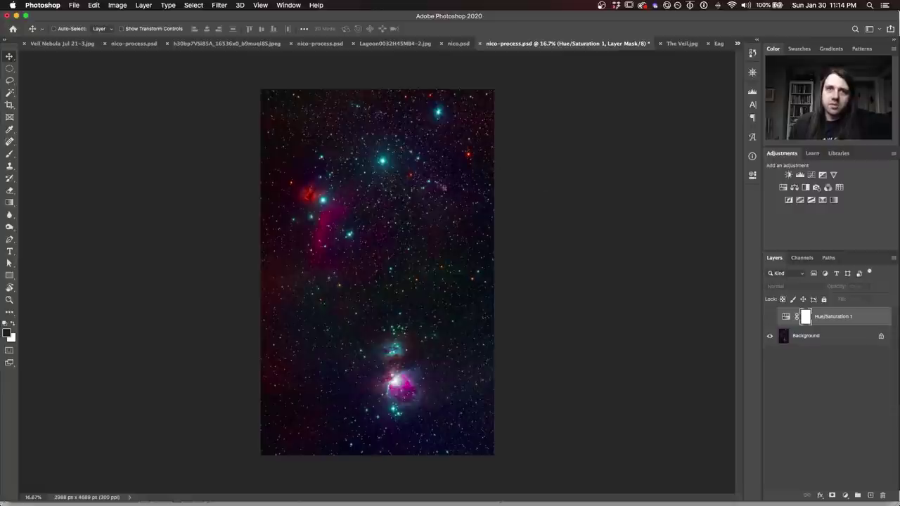
{"action": "left_click", "coordinate": [769, 318]}
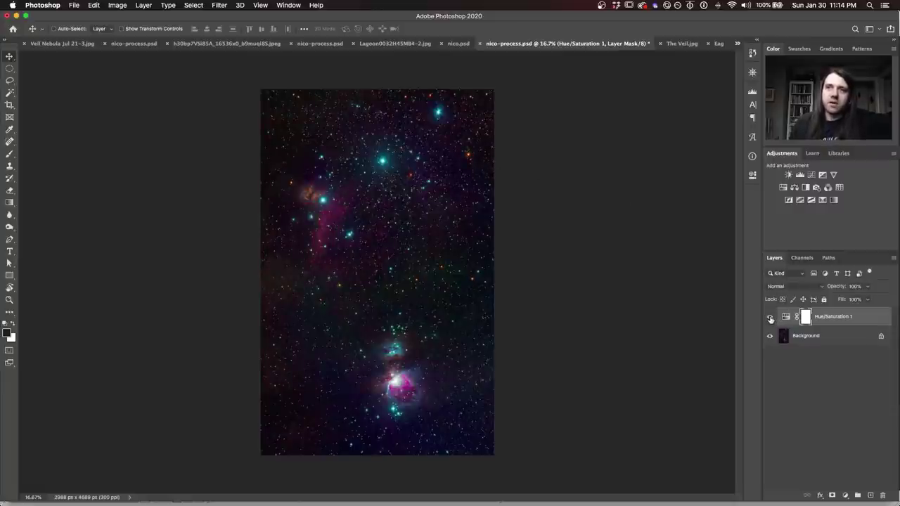
{"action": "left_click", "coordinate": [770, 317]}
{"action": "left_click", "coordinate": [769, 318]}
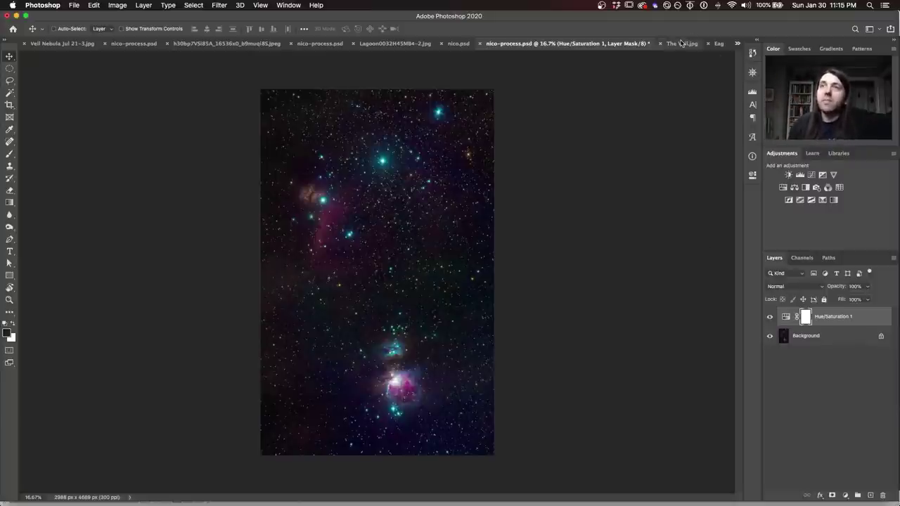
View The Veil.jpg, and compare EagleNebula_2021_Final.tif with its reprocessed version in nico.psd
{"action": "left_click", "coordinate": [680, 43]}
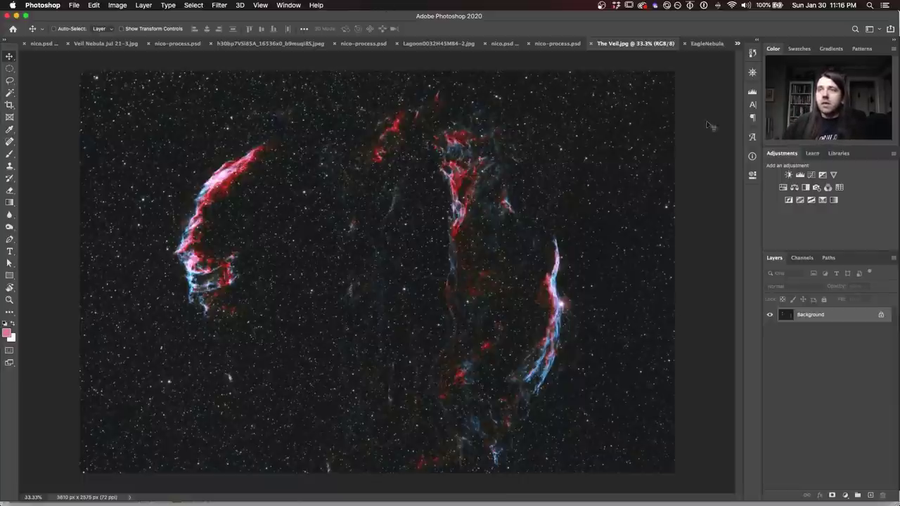
{"action": "left_click", "coordinate": [707, 44]}
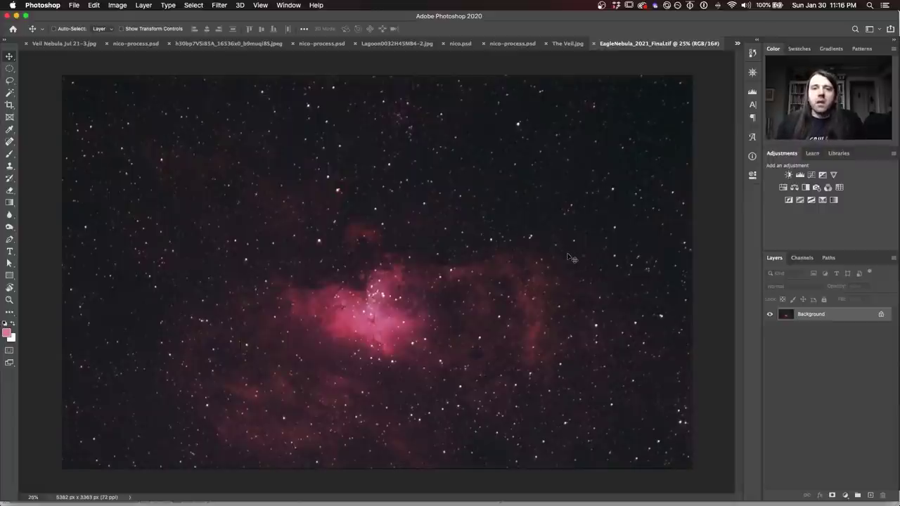
{"action": "left_click", "coordinate": [736, 44]}
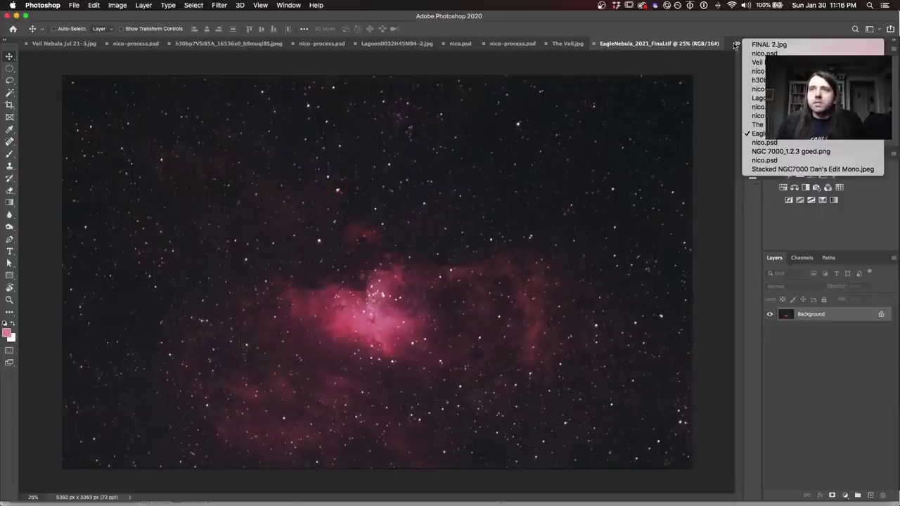
{"action": "left_click", "coordinate": [750, 142]}
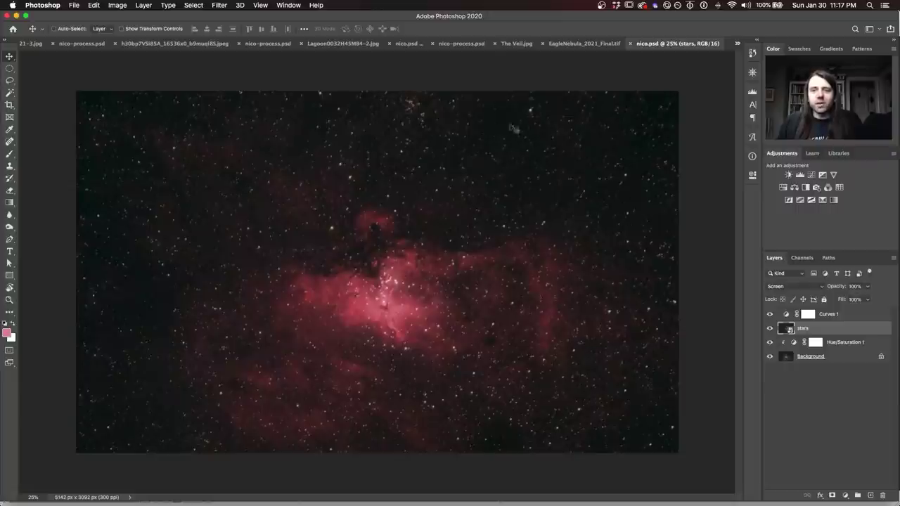
{"action": "left_click", "coordinate": [586, 43]}
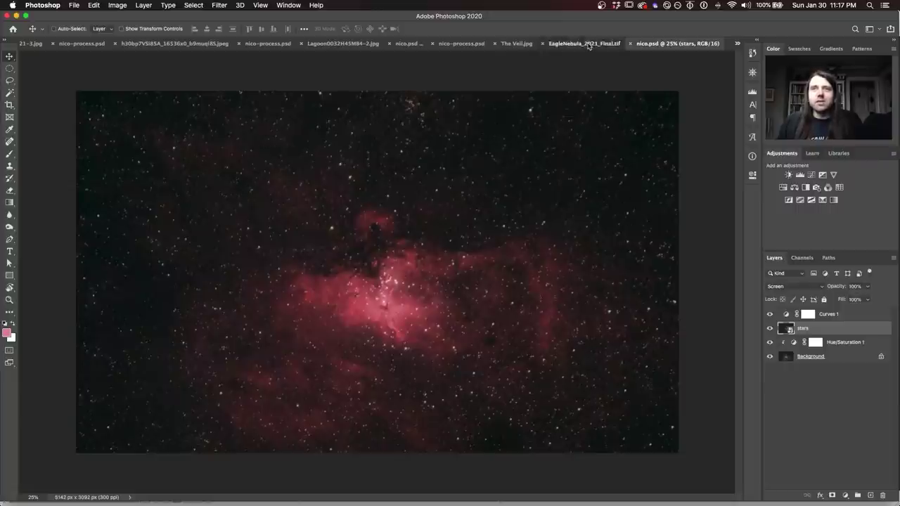
Return to the Eagle Nebula's nico.psd and view its Background layer alone before showing all layers again
{"action": "left_click", "coordinate": [737, 45]}
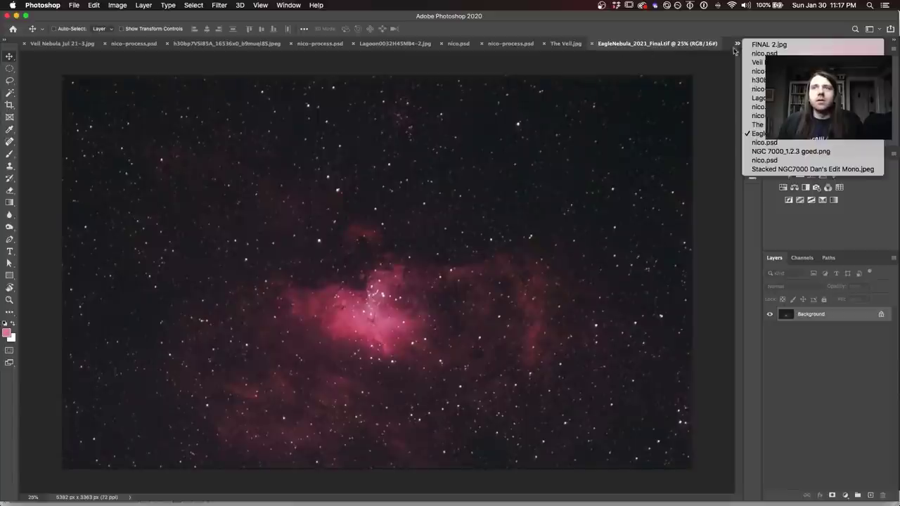
{"action": "left_click", "coordinate": [764, 142]}
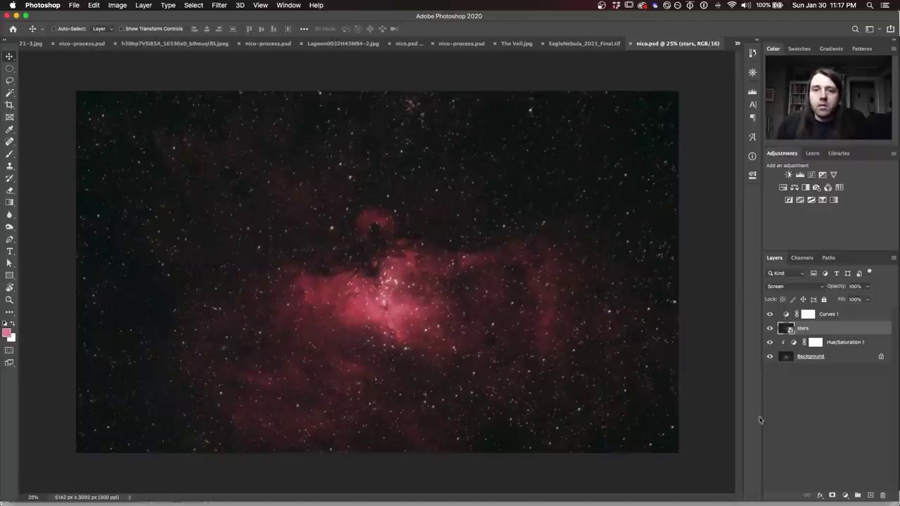
{"action": "left_click", "coordinate": [770, 358], "text": "alt"}
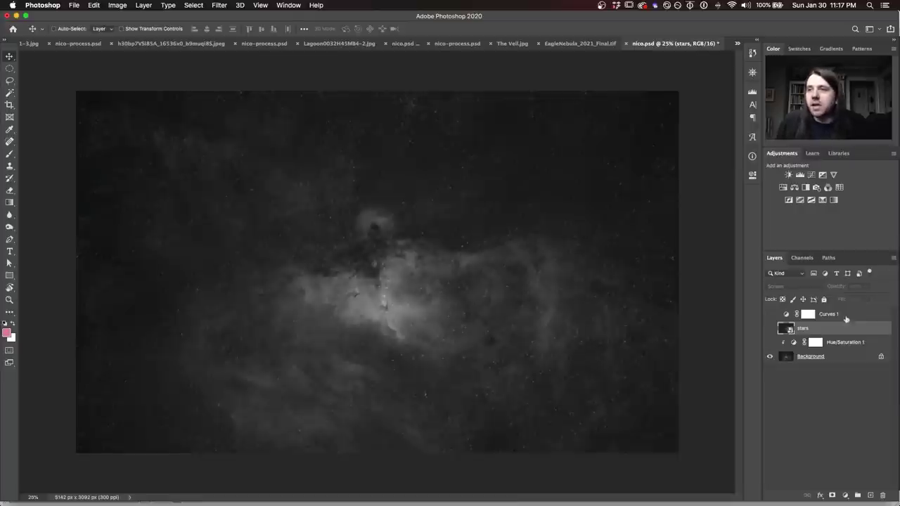
{"action": "left_click", "coordinate": [769, 358], "text": "alt"}
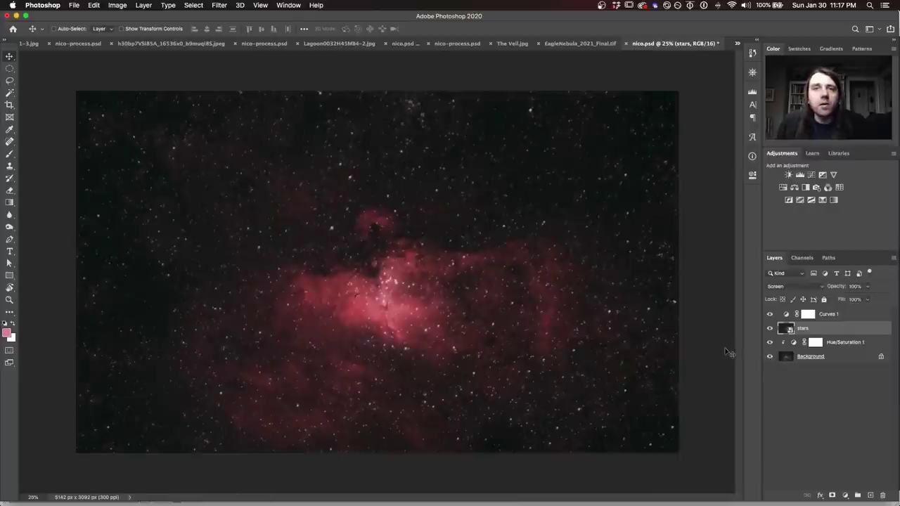
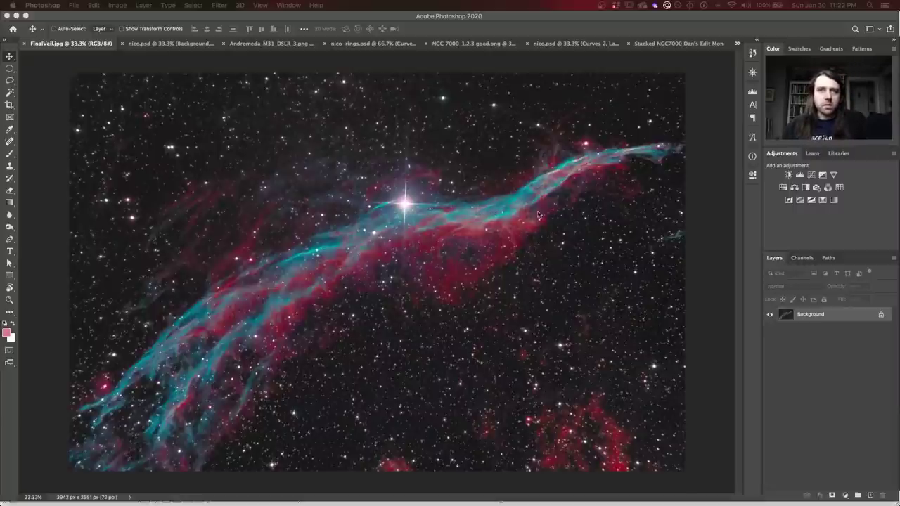
Compare the original FinalVeil.jpg with its reprocessed version in nico.psd
{"action": "left_click", "coordinate": [149, 45]}
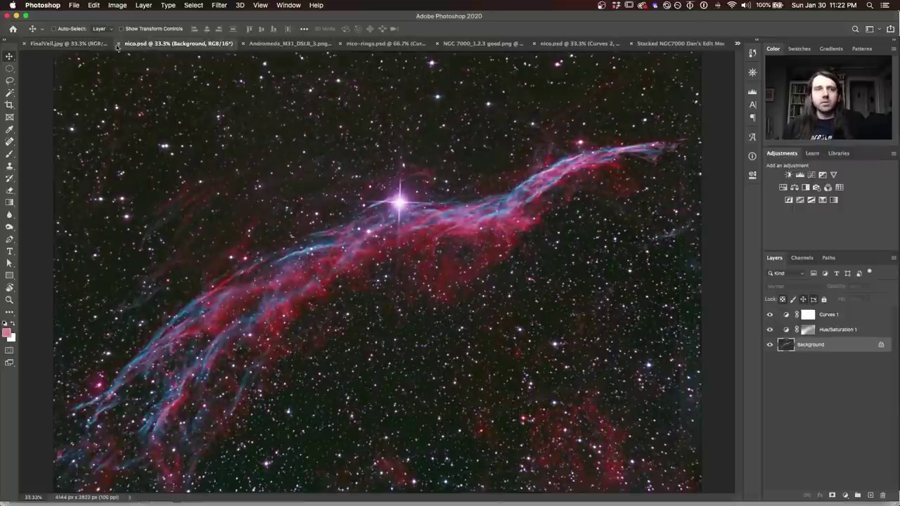
{"action": "left_click", "coordinate": [81, 44]}
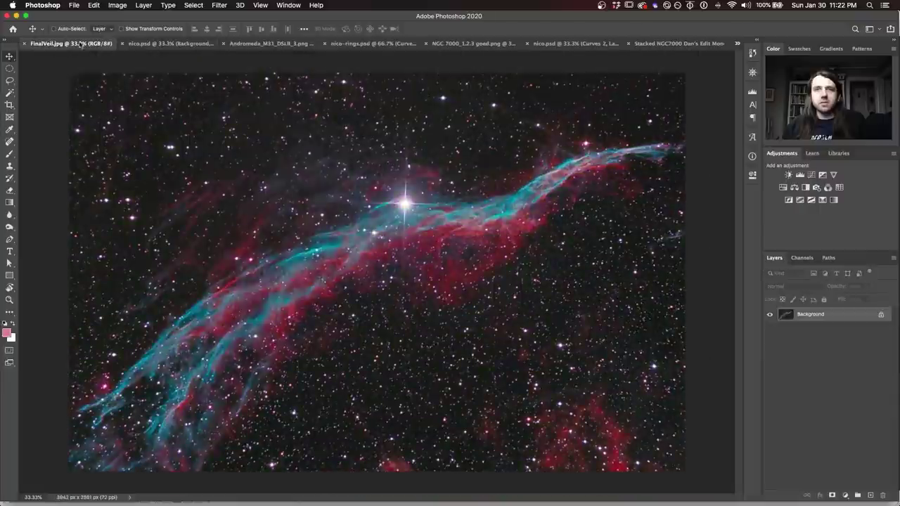
{"action": "left_click", "coordinate": [146, 45]}
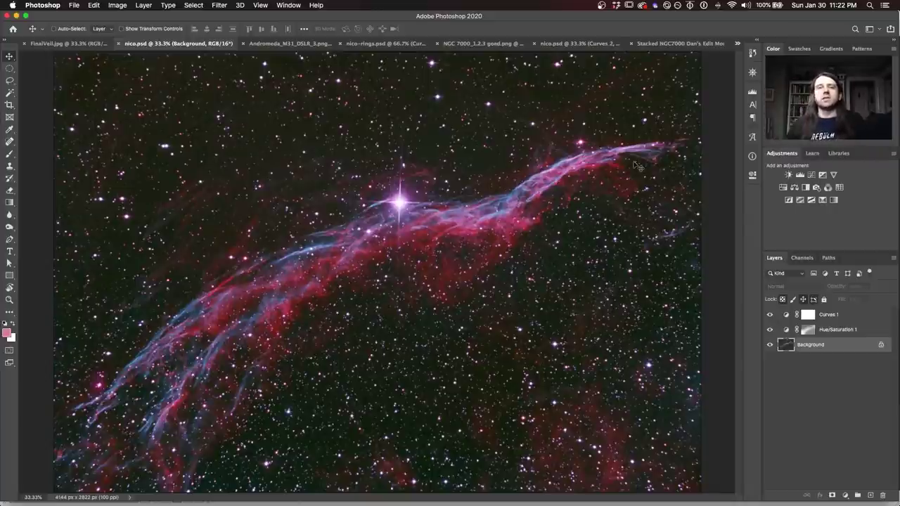
{"action": "left_click", "coordinate": [49, 43]}
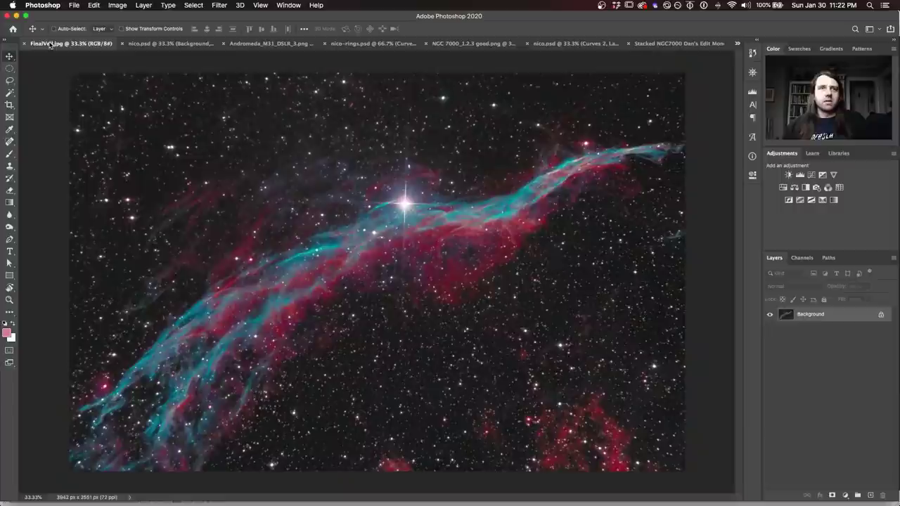
{"action": "left_click", "coordinate": [156, 45]}
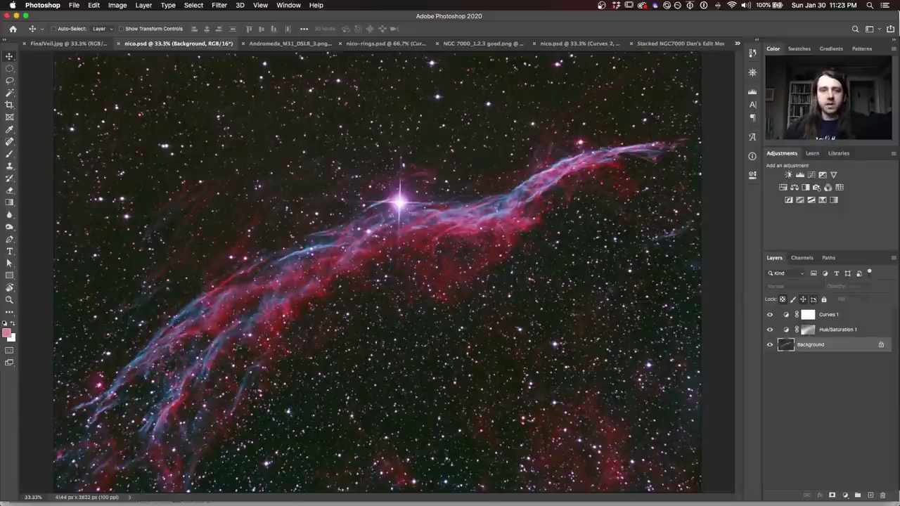
Compare Andromeda_M31_DSLR_3.png with the Andromeda image containing background rings in nico-rings.psd
{"action": "key", "text": "ctrl+Tab"}
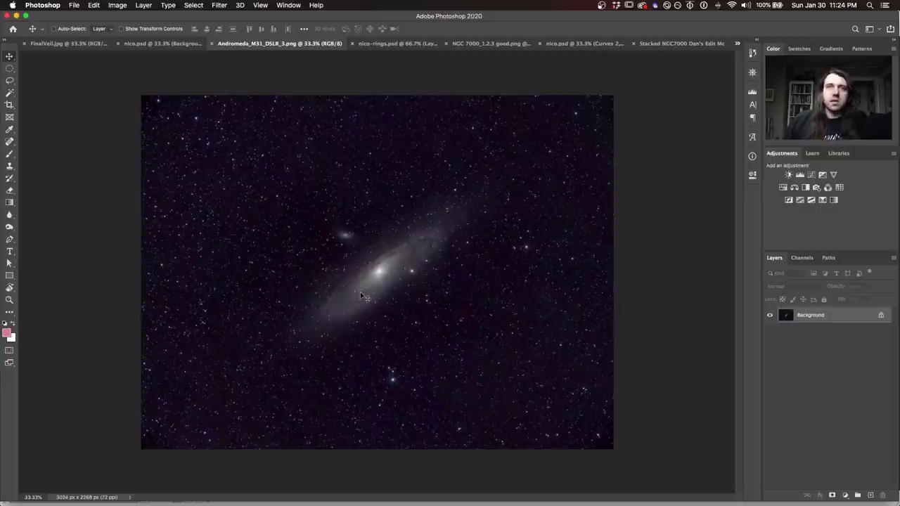
{"action": "left_click", "coordinate": [375, 44]}
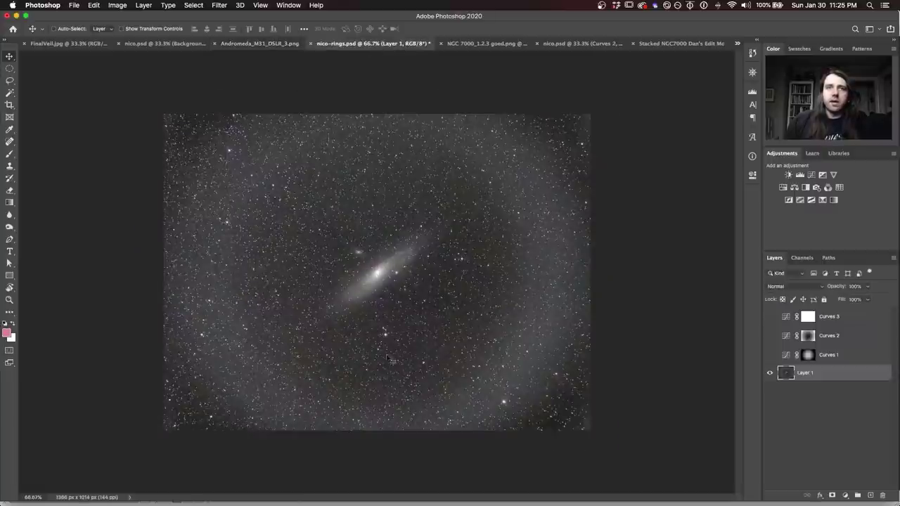
{"action": "left_click", "coordinate": [254, 44]}
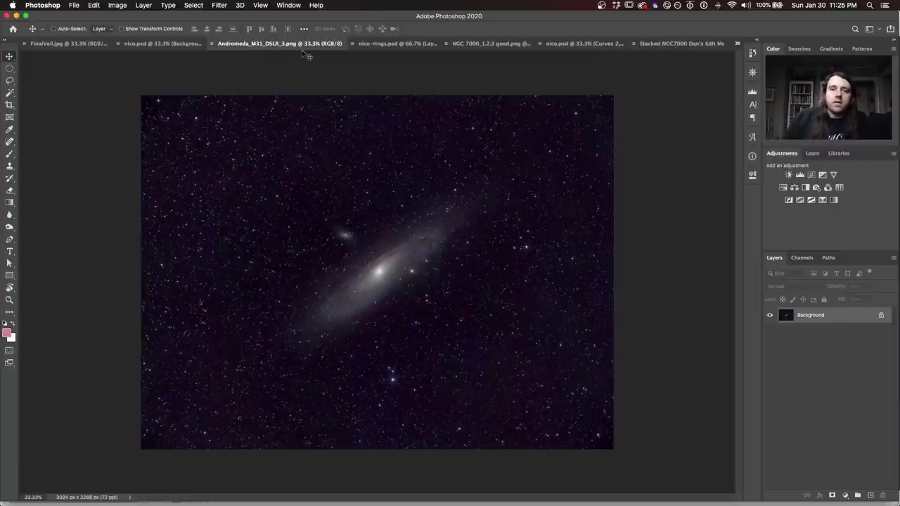
{"action": "left_click", "coordinate": [379, 43]}
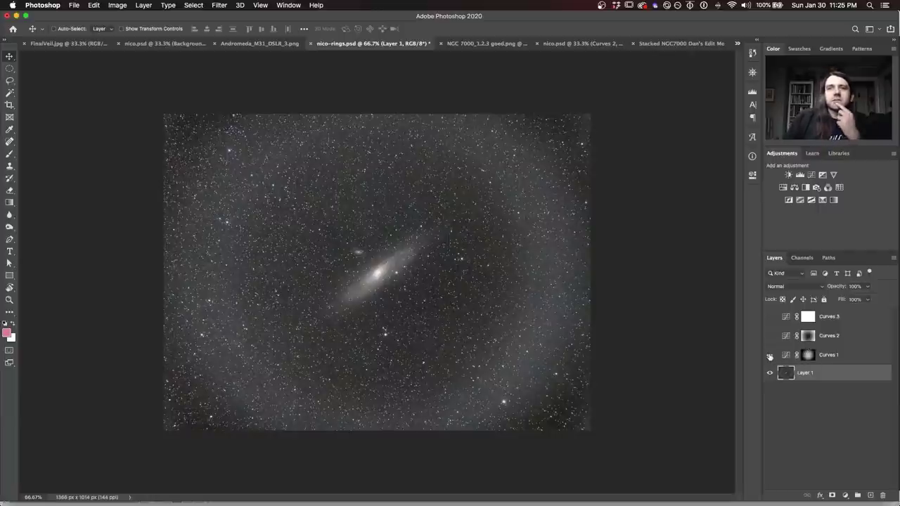
Show the Curves 1, Curves 2 and Curves 3 adjustment layers one after another in nico-rings.psd
{"action": "left_click", "coordinate": [769, 355]}
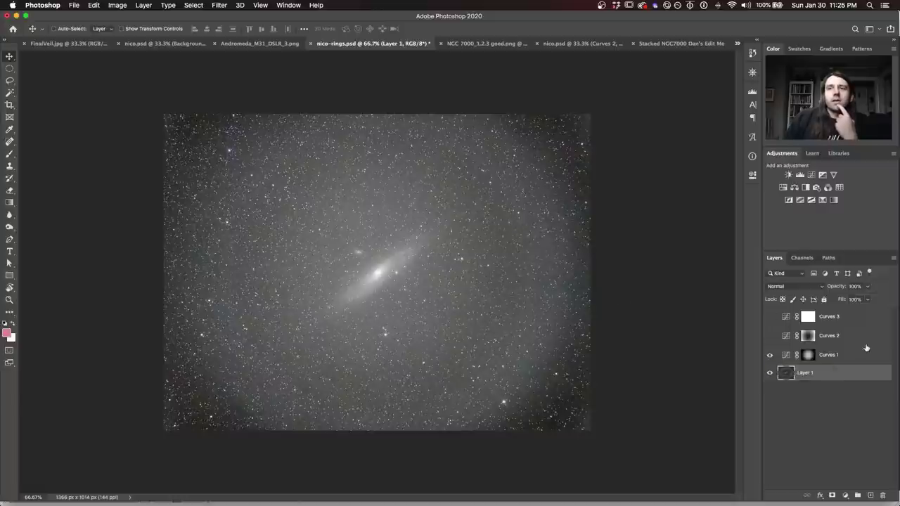
{"action": "left_click", "coordinate": [770, 336]}
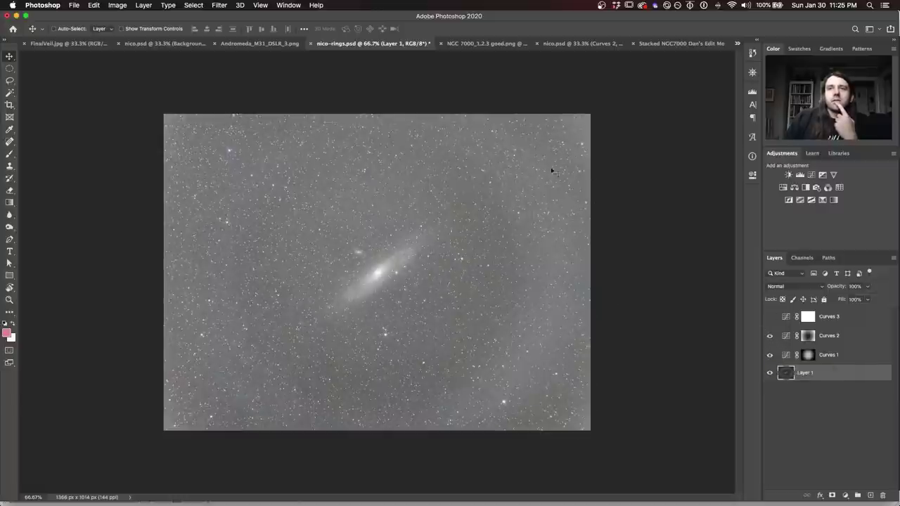
{"action": "left_click", "coordinate": [769, 318]}
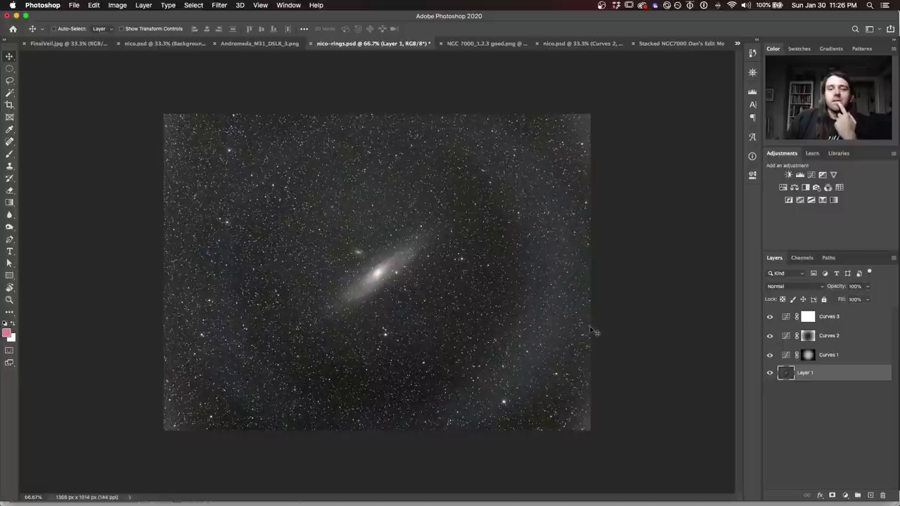
View NGC 7000_1.2.3 goed.png and compare it with its reprocessed version in nico.psd
{"action": "left_click", "coordinate": [485, 45]}
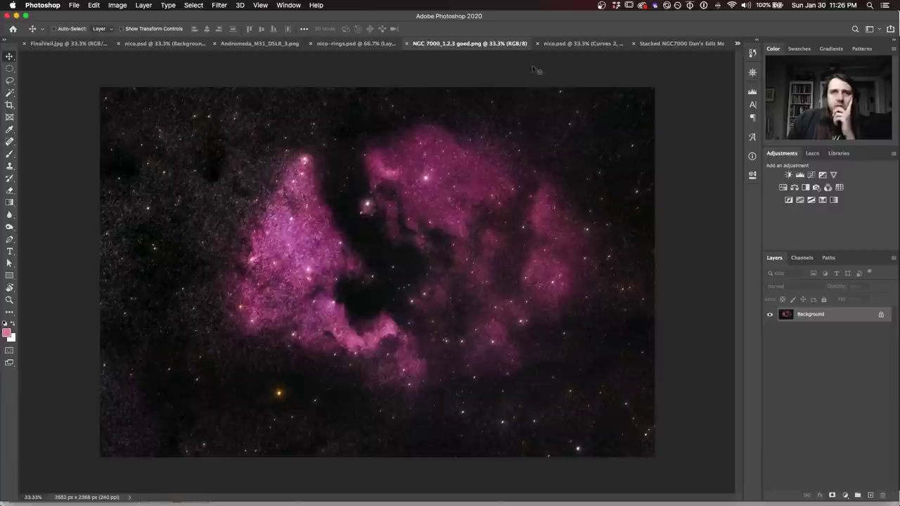
{"action": "left_click", "coordinate": [580, 44]}
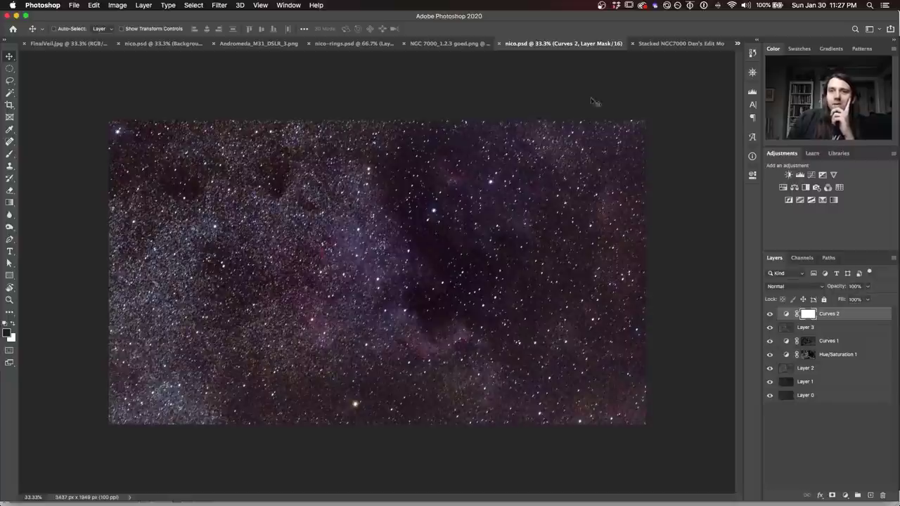
Add a Curves layer to the stacked NGC7000 mono image, lowering blue shadows to input 22, output 1, and hide it for comparison
{"action": "left_click", "coordinate": [658, 44]}
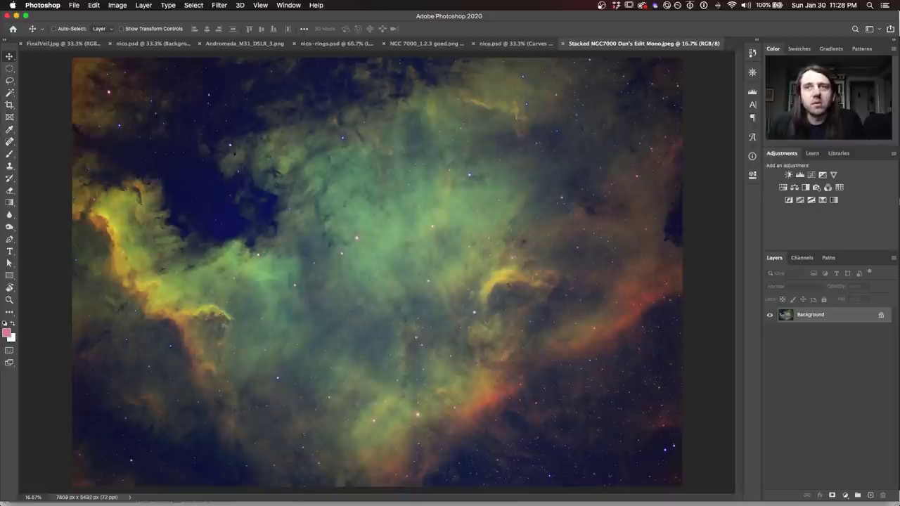
{"action": "left_click", "coordinate": [811, 174]}
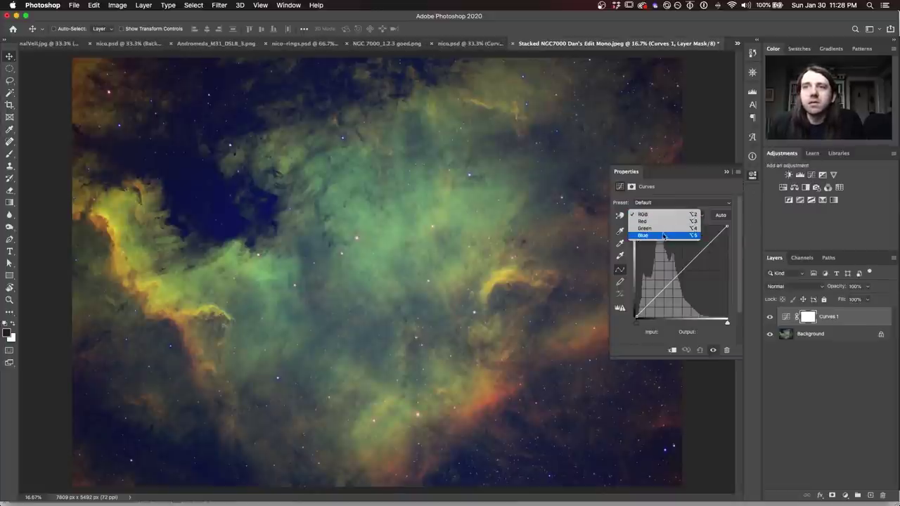
{"action": "left_click", "coordinate": [665, 236]}
{"action": "mouse_move", "coordinate": [638, 320]}
{"action": "left_mouse_down"}
{"action": "mouse_move", "coordinate": [655, 322]}
{"action": "mouse_move", "coordinate": [668, 300]}
{"action": "mouse_move", "coordinate": [642, 318]}
{"action": "left_mouse_up"}
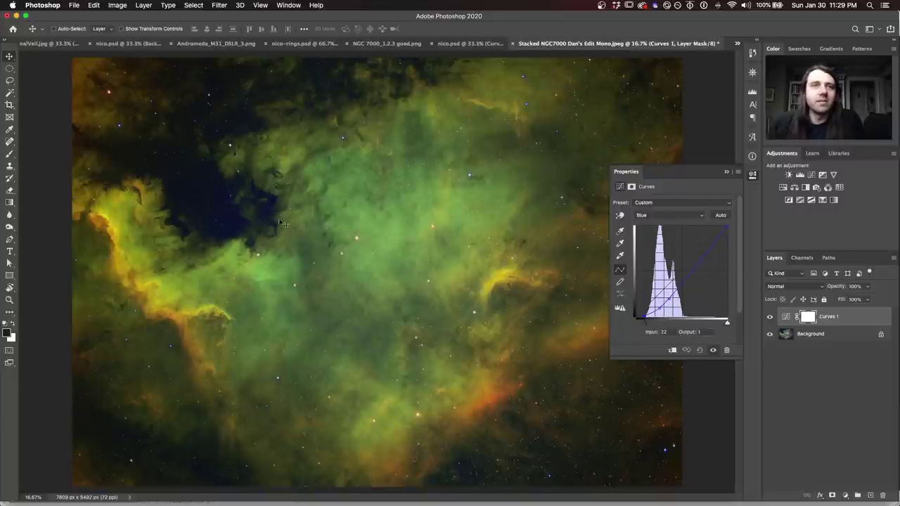
{"action": "left_click", "coordinate": [769, 318]}
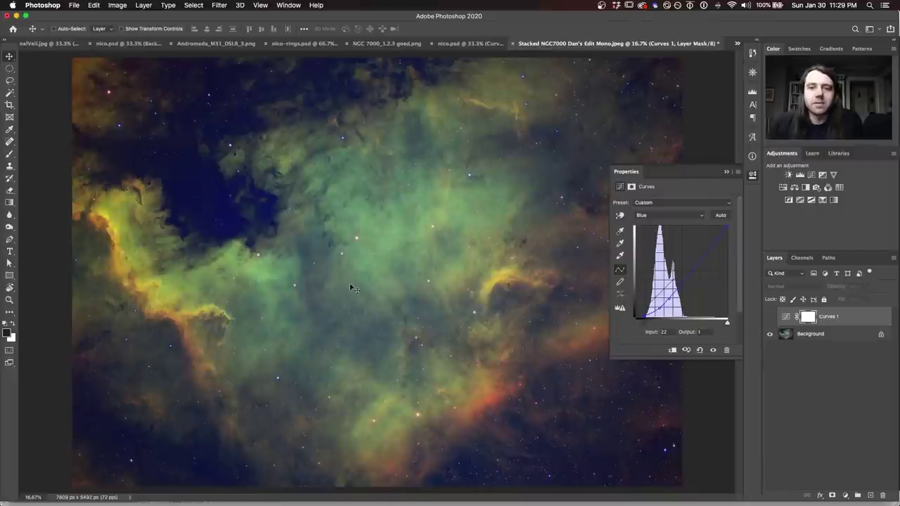
Switch to Done.jpg and flip its canvas horizontally
{"action": "left_click", "coordinate": [737, 43]}
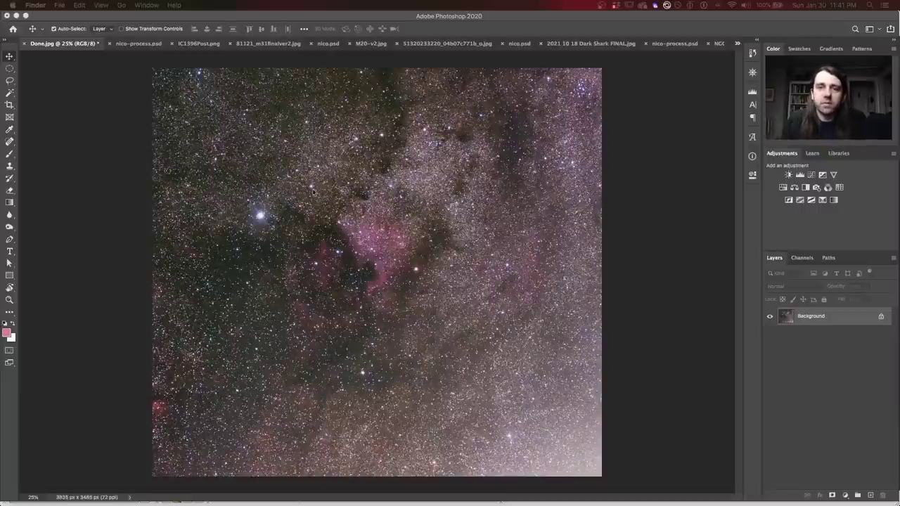
{"action": "left_click", "coordinate": [95, 23]}
{"action": "left_click", "coordinate": [116, 5]}
{"action": "mouse_move", "coordinate": [149, 100]}
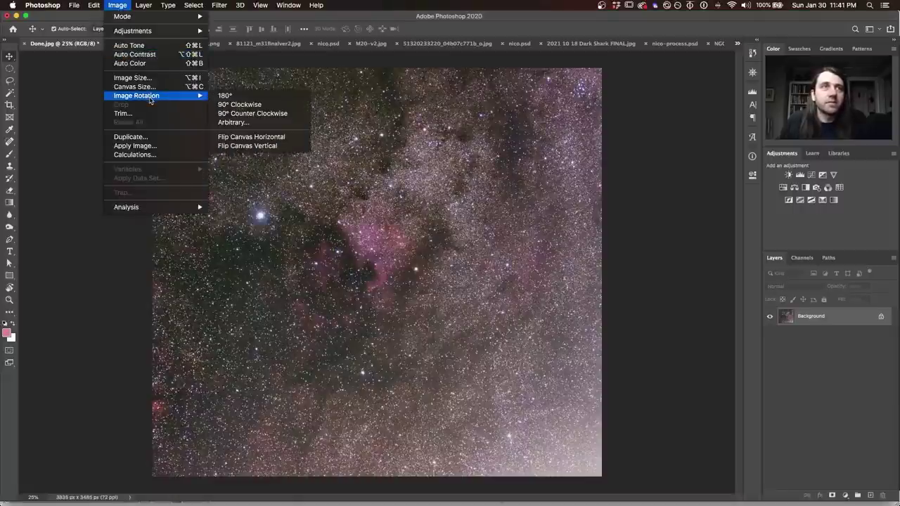
{"action": "left_click", "coordinate": [267, 138]}
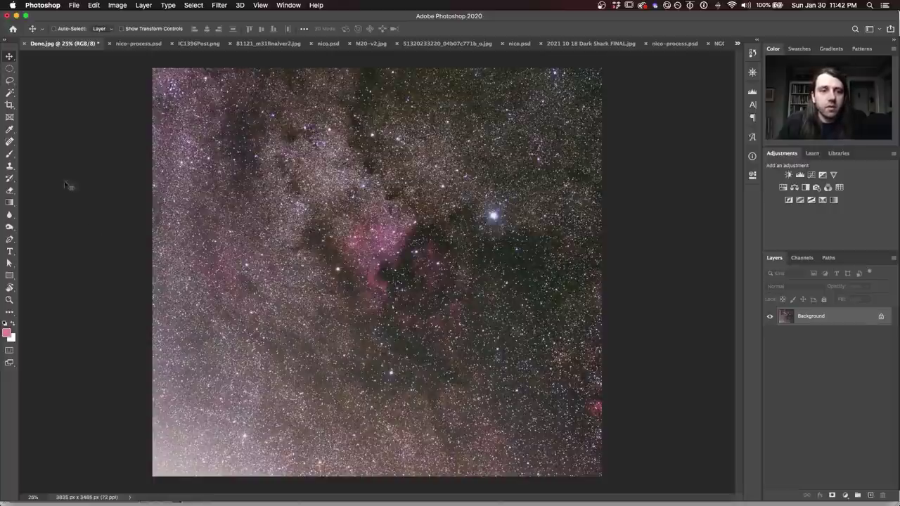
Crop a strip off the bottom of Done.jpg, reducing the image height to about 3243 px
{"action": "left_click", "coordinate": [9, 104]}
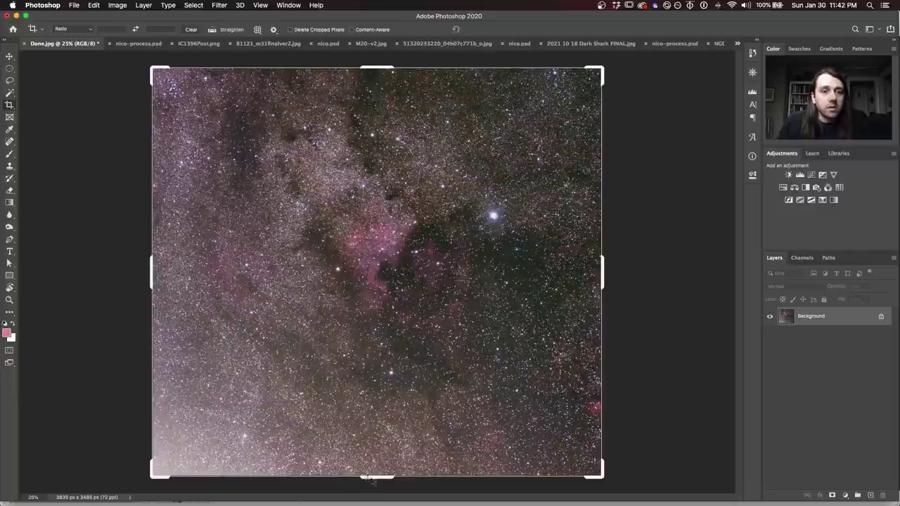
{"action": "left_click_drag", "start_coordinate": [373, 480], "coordinate": [366, 464]}
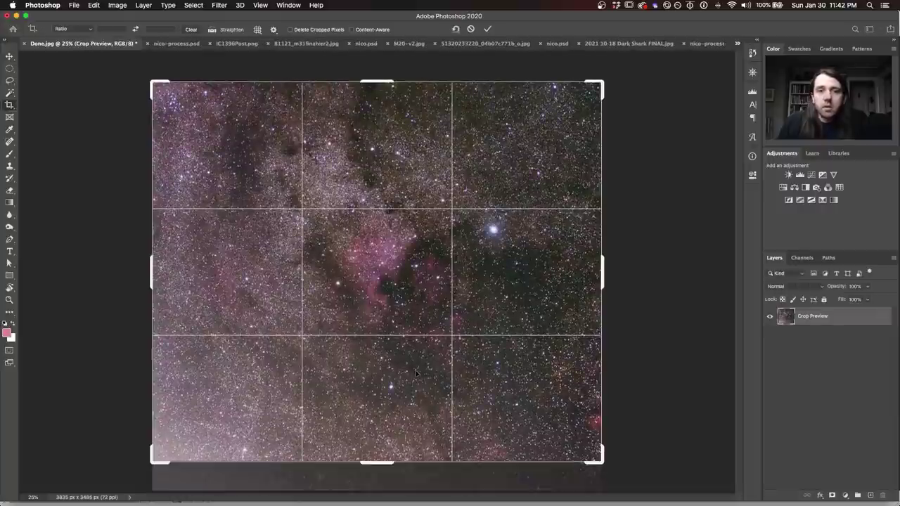
{"action": "key", "text": "Return"}
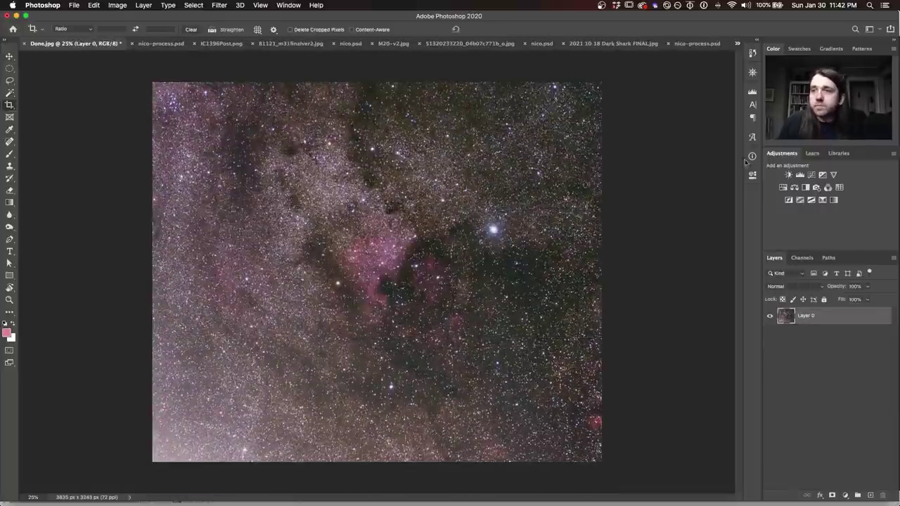
Add a Curves adjustment layer to Done.jpg and darken the shadows with a curve point at input 52, output 0
{"action": "left_click", "coordinate": [812, 176]}
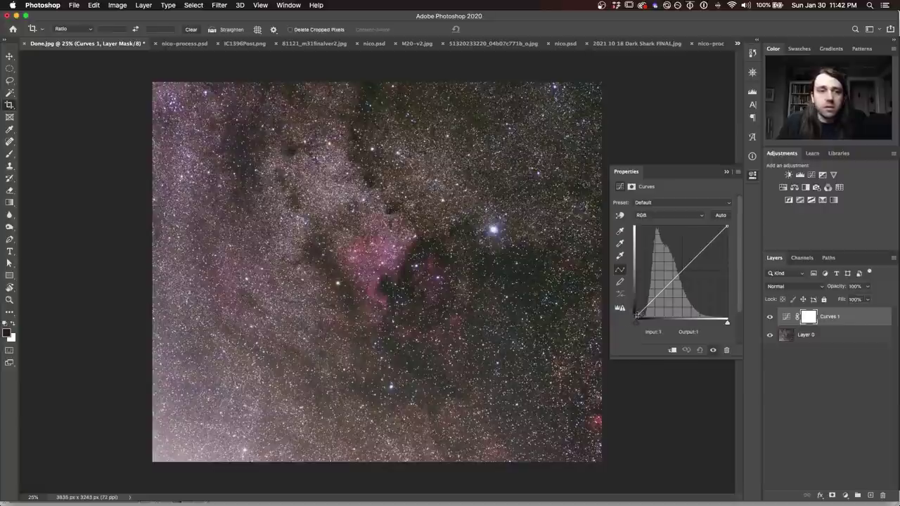
{"action": "left_click_drag", "start_coordinate": [639, 315], "coordinate": [655, 317]}
{"action": "key", "text": "super+z"}
{"action": "key", "text": "super+shift+z"}
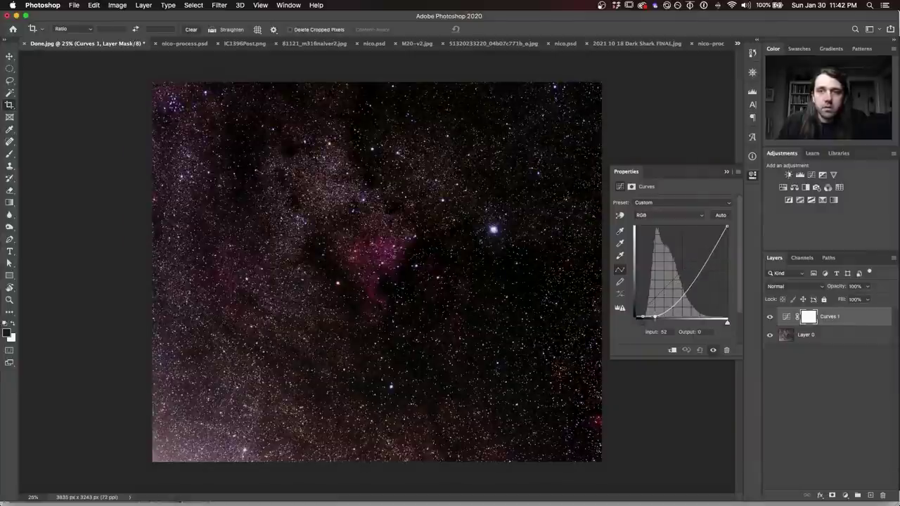
Fine-tune the shadow point of the Curves 1 layer to input 61, output 5
{"action": "key", "text": "Up"}
{"action": "key", "text": "Right"}
{"action": "key", "text": "Right"}
{"action": "key", "text": "Right"}
{"action": "key", "text": "Right"}
{"action": "key", "text": "Right"}
{"action": "key", "text": "Right"}
{"action": "key", "text": "Up"}
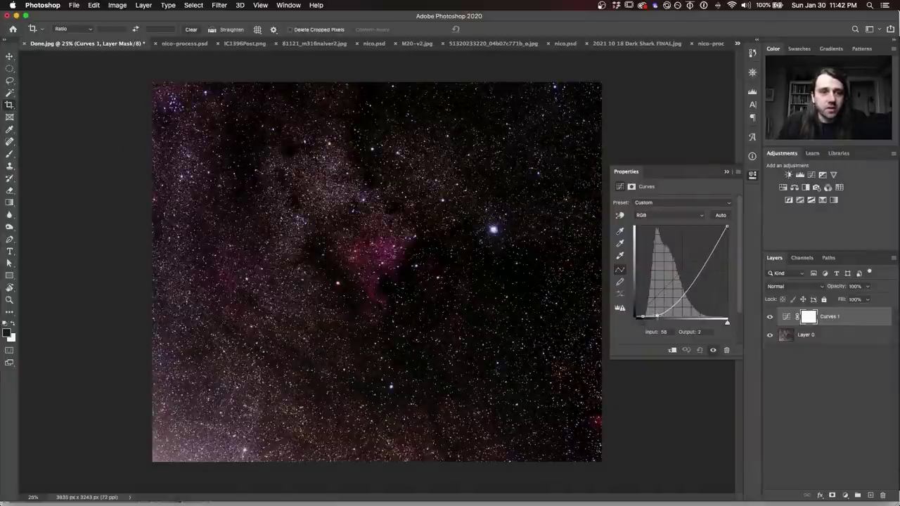
{"action": "key", "text": "Right"}
{"action": "key", "text": "Right"}
{"action": "key", "text": "Right"}
{"action": "key", "text": "Up"}
{"action": "key", "text": "Up"}
{"action": "key", "text": "Up"}
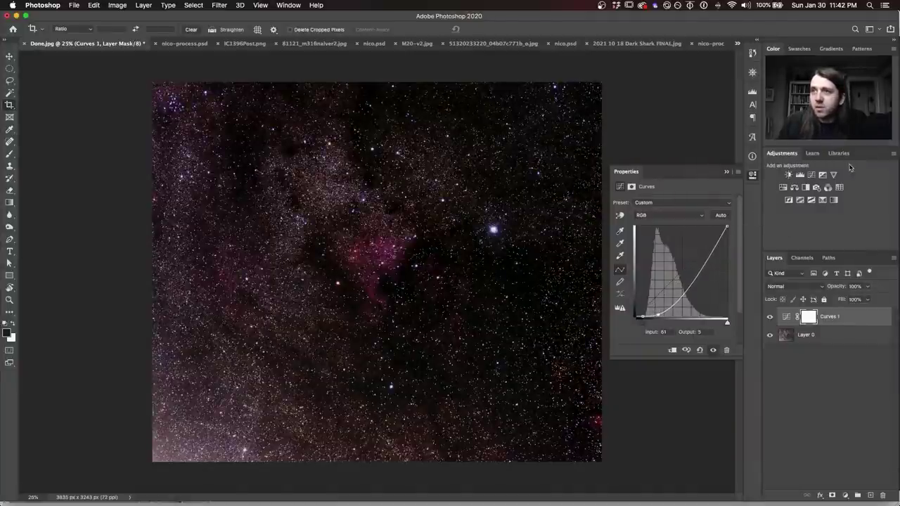
Mask Curves 1 with a black-to-white linear gradient so the darkening affects only the lower-left corner of the photo
{"action": "left_click", "coordinate": [811, 174]}
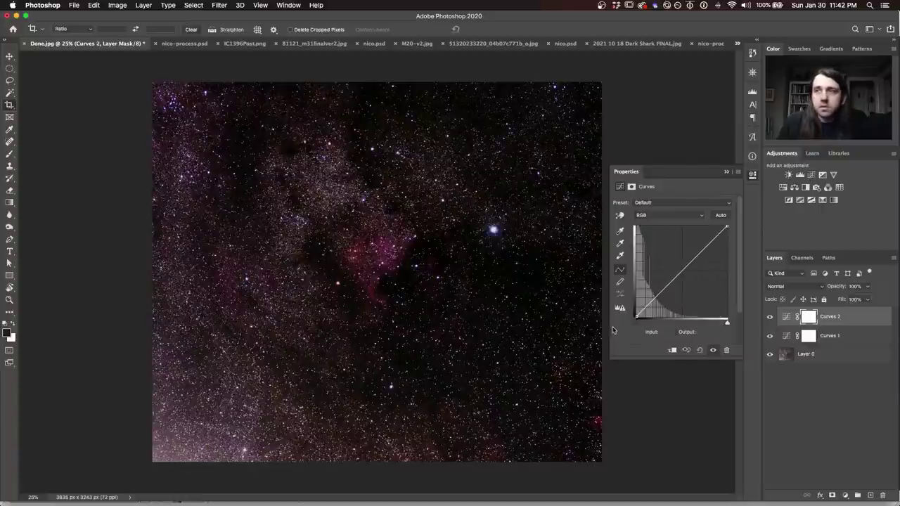
{"action": "key", "text": "super+z"}
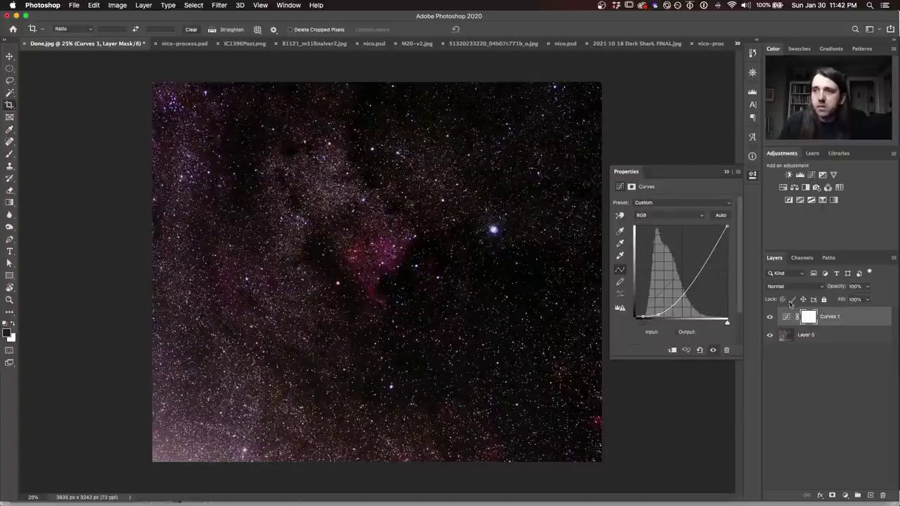
{"action": "left_click", "coordinate": [10, 202]}
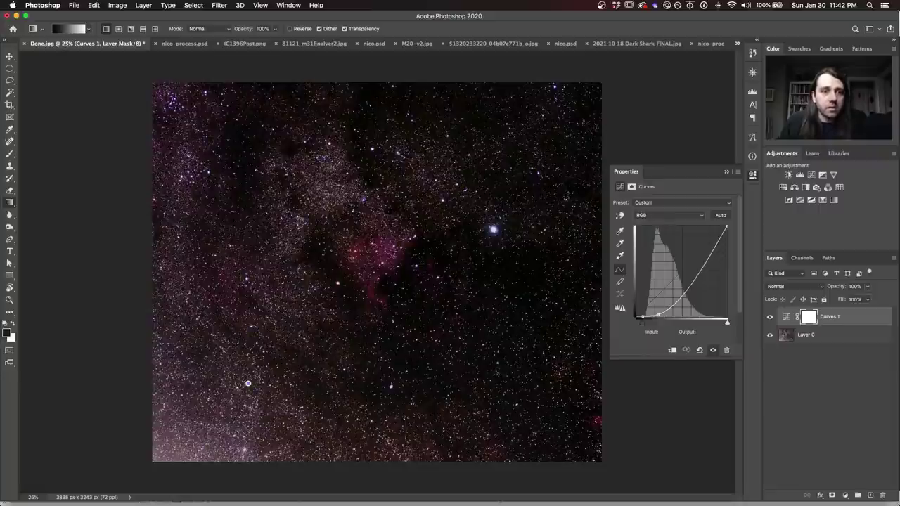
{"action": "left_click_drag", "start_coordinate": [248, 383], "coordinate": [129, 477]}
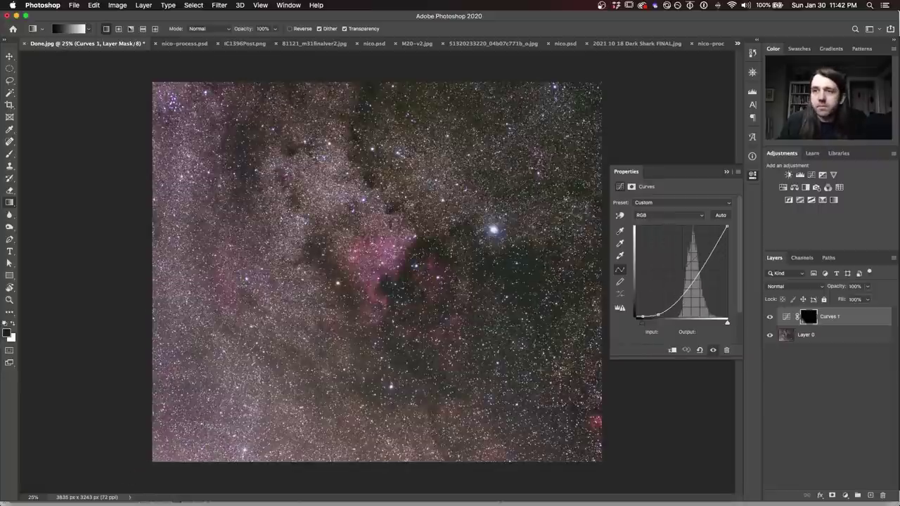
Compare Done.jpg with and without the masked Curves 1 layer, and view the reprocessed version in nico-process.psd
{"action": "left_click", "coordinate": [770, 318]}
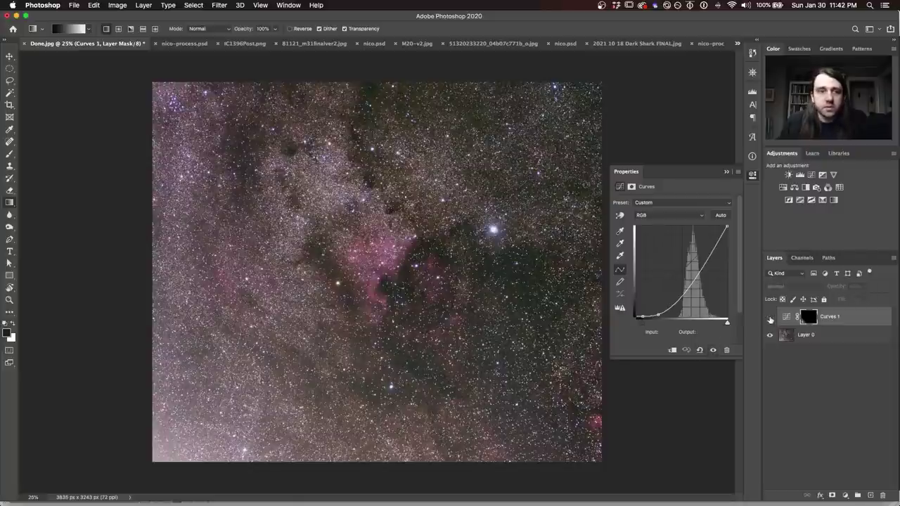
{"action": "left_click", "coordinate": [770, 318]}
{"action": "left_click", "coordinate": [770, 318]}
{"action": "left_click", "coordinate": [770, 317]}
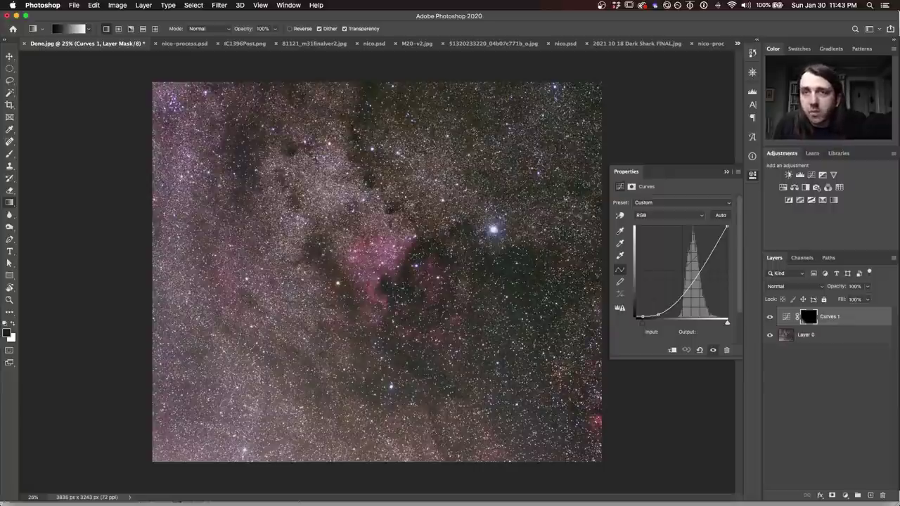
{"action": "left_click", "coordinate": [184, 45]}
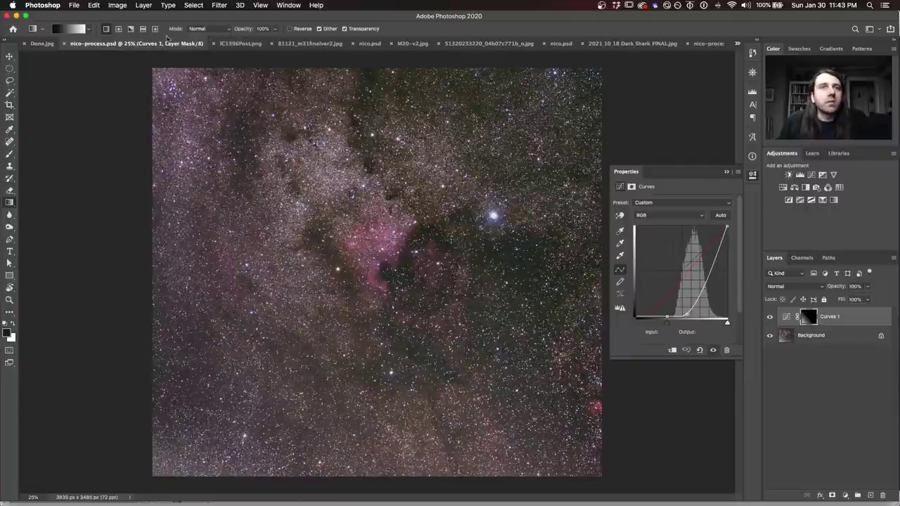
View IC1396Post.png, then the Andromeda original 81121_m31finalver2.jpg and its reprocessed version in nico.psd
{"action": "left_click", "coordinate": [240, 44]}
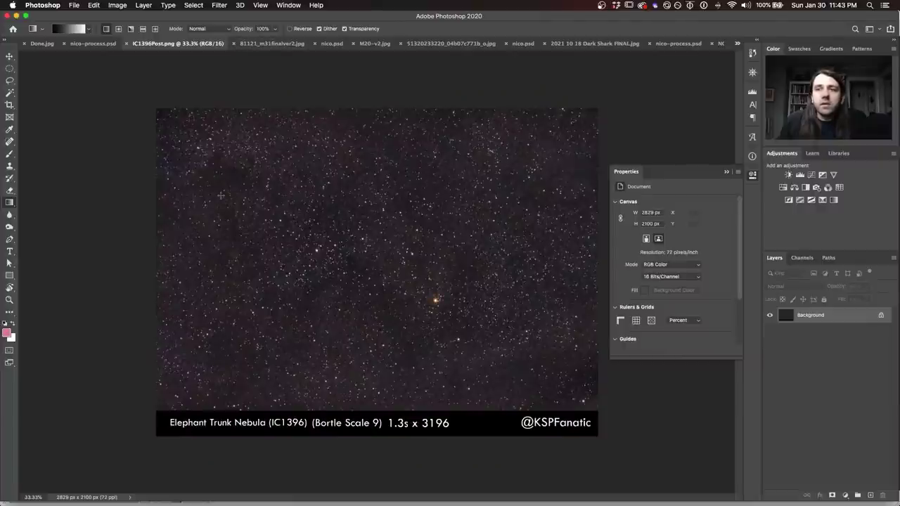
{"action": "left_click", "coordinate": [752, 175]}
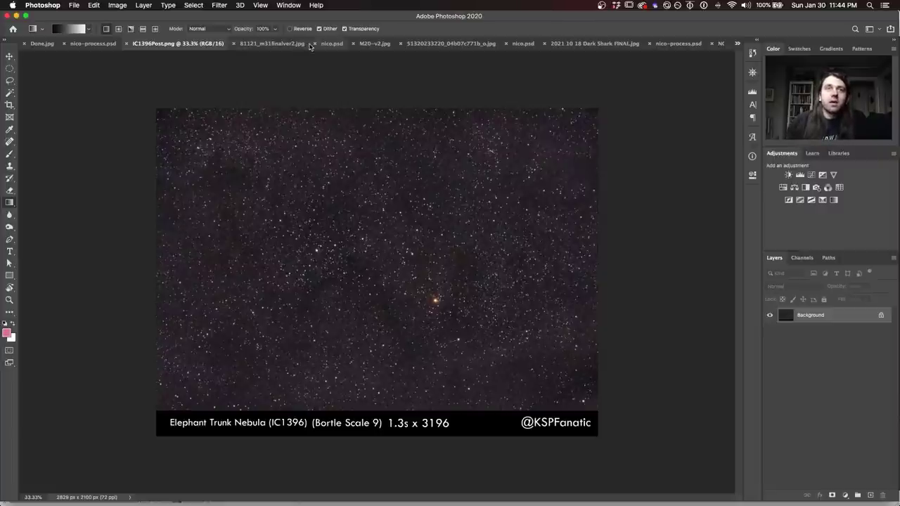
{"action": "left_click", "coordinate": [266, 45]}
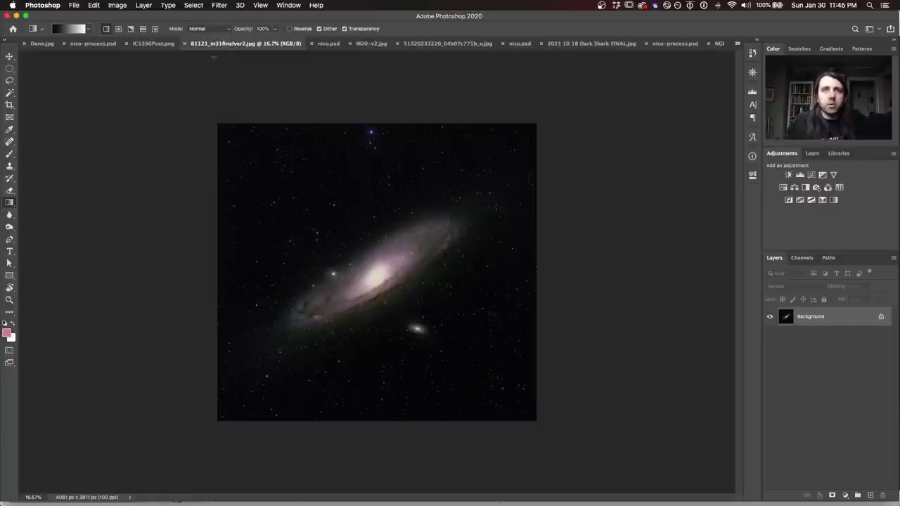
{"action": "left_click", "coordinate": [324, 44]}
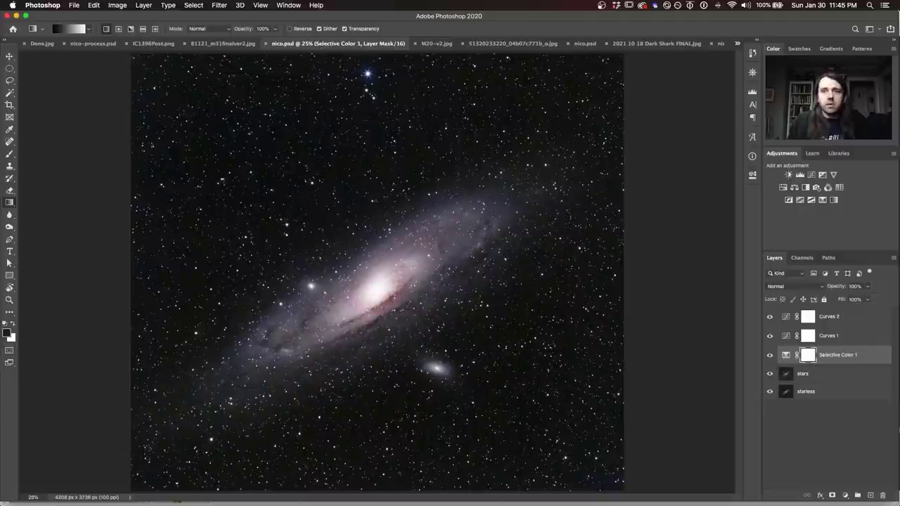
Show the starless layer alone in nico.psd, then restore the stars, Selective Color 1 and both Curves layers from the bottom up
{"action": "left_click", "coordinate": [768, 393], "text": "alt"}
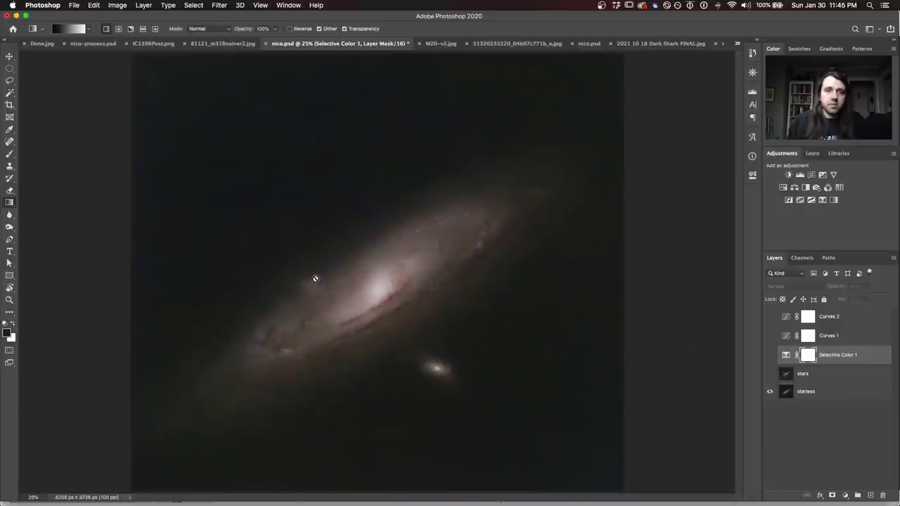
{"action": "left_click", "coordinate": [769, 374]}
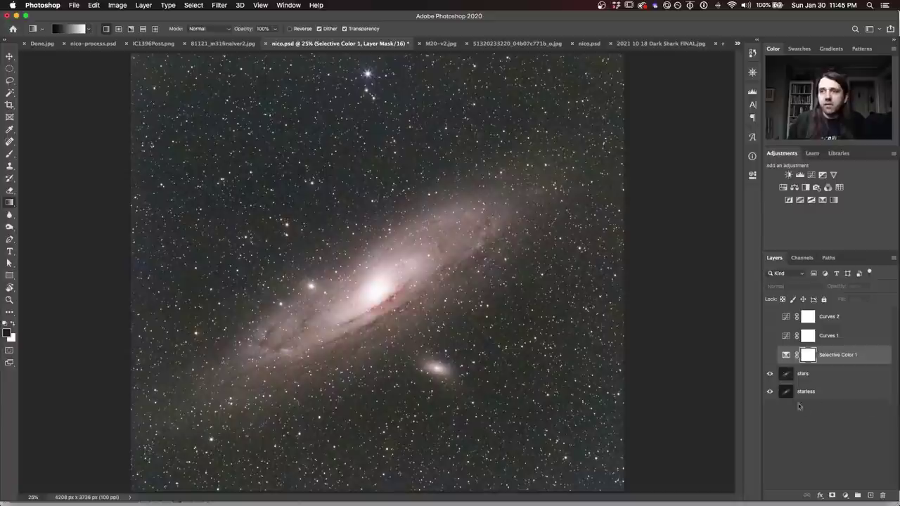
{"action": "left_click", "coordinate": [770, 354]}
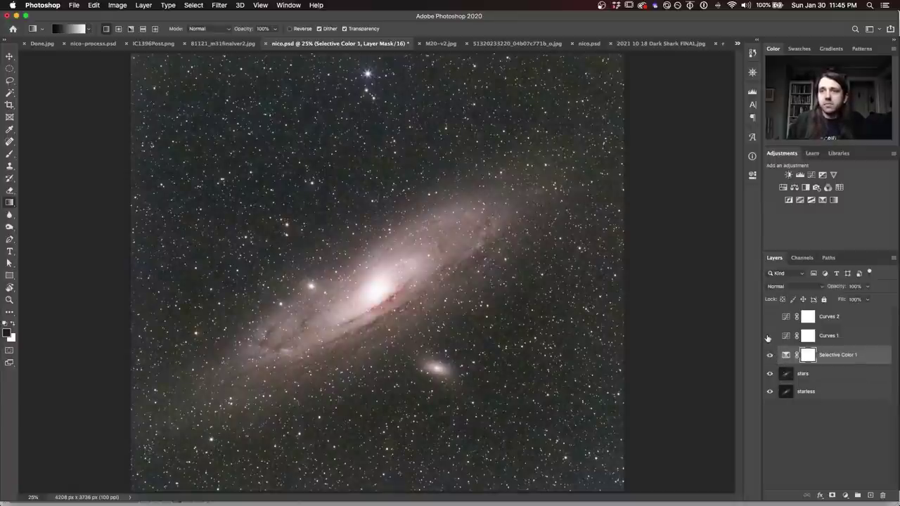
{"action": "left_click", "coordinate": [769, 336]}
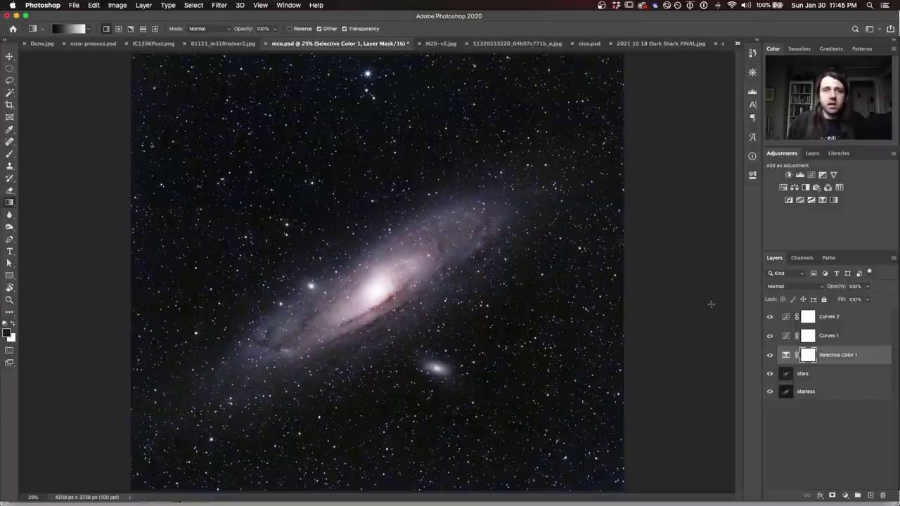
Switch back and forth between 81121_m31finalver2.jpg and nico.psd to compare the two Andromeda versions
{"action": "left_click", "coordinate": [217, 44]}
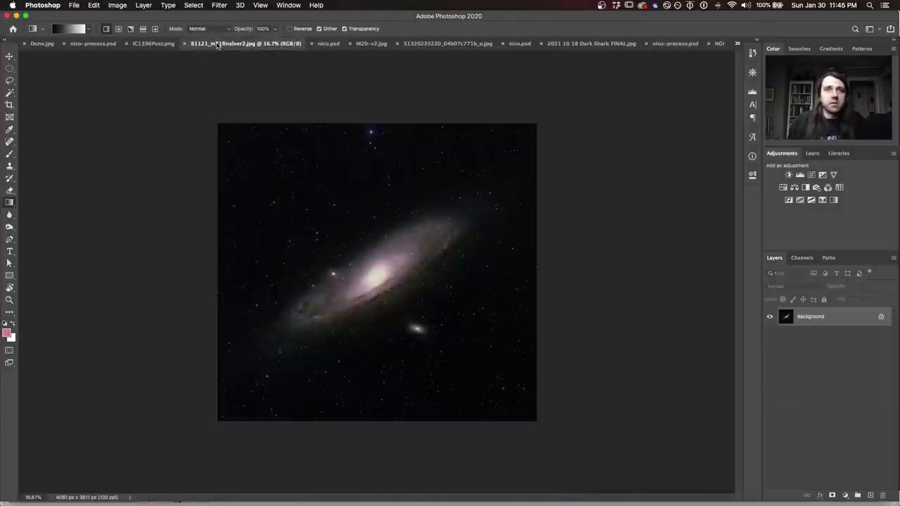
{"action": "left_click", "coordinate": [327, 44]}
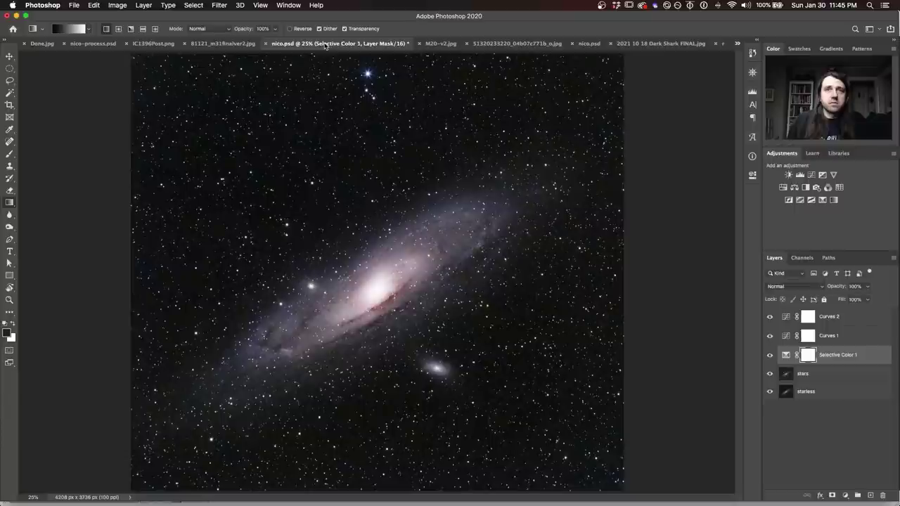
{"action": "left_click", "coordinate": [245, 45]}
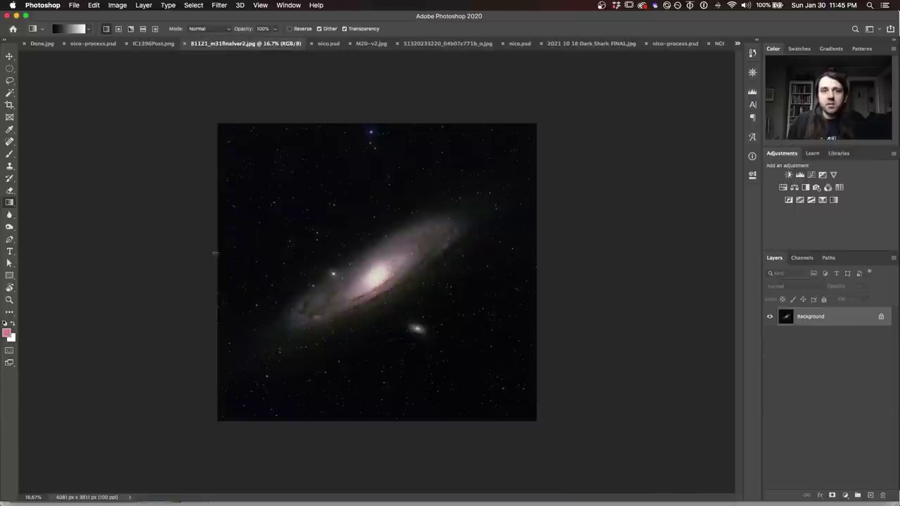
{"action": "left_click", "coordinate": [329, 45]}
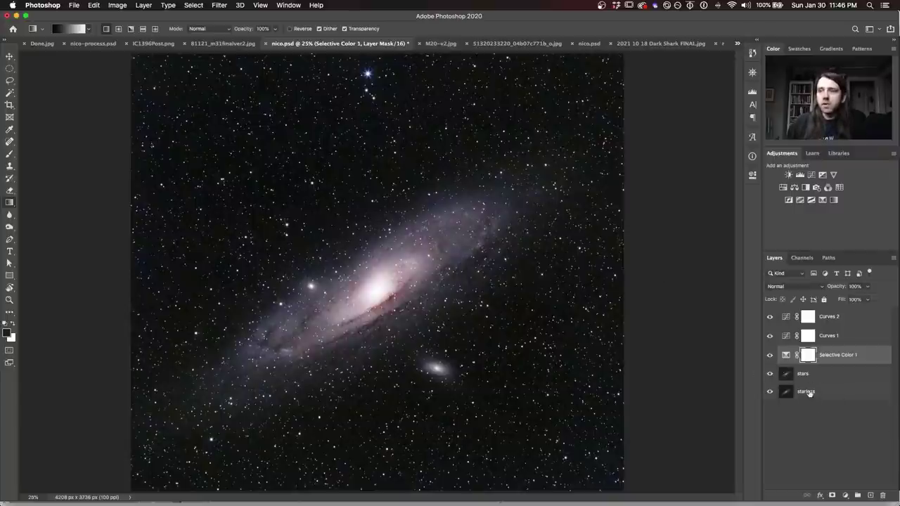
Hide the starless layer, then show it again while comparing the stars layer in Normal and Screen blend modes, ending on Screen
{"action": "left_click", "coordinate": [769, 392]}
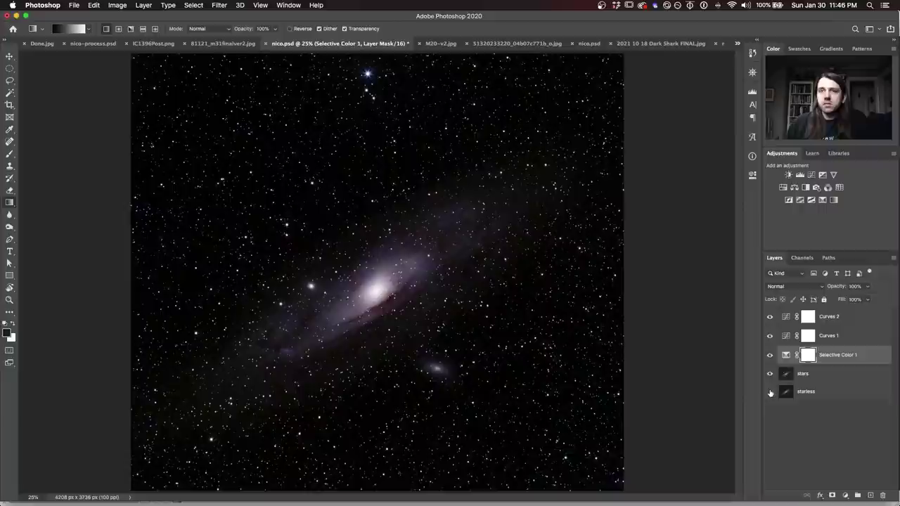
{"action": "left_click", "coordinate": [822, 374]}
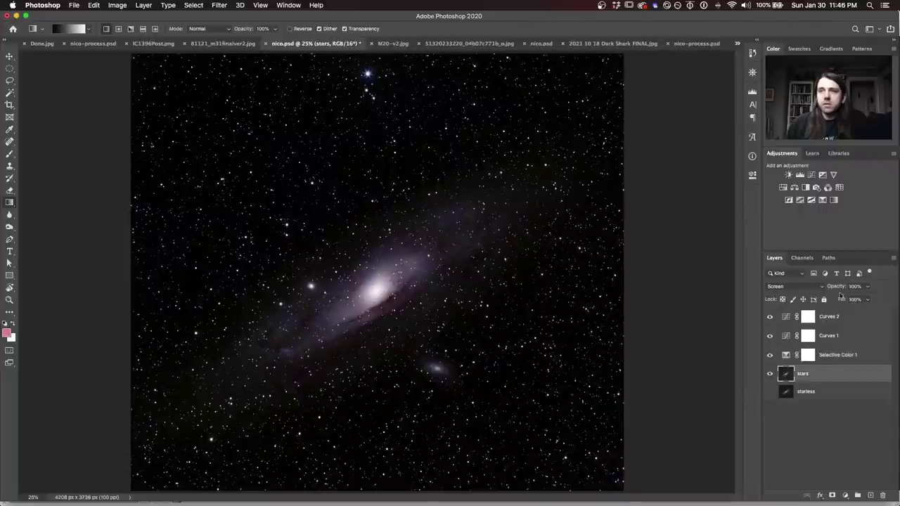
{"action": "left_click", "coordinate": [820, 287]}
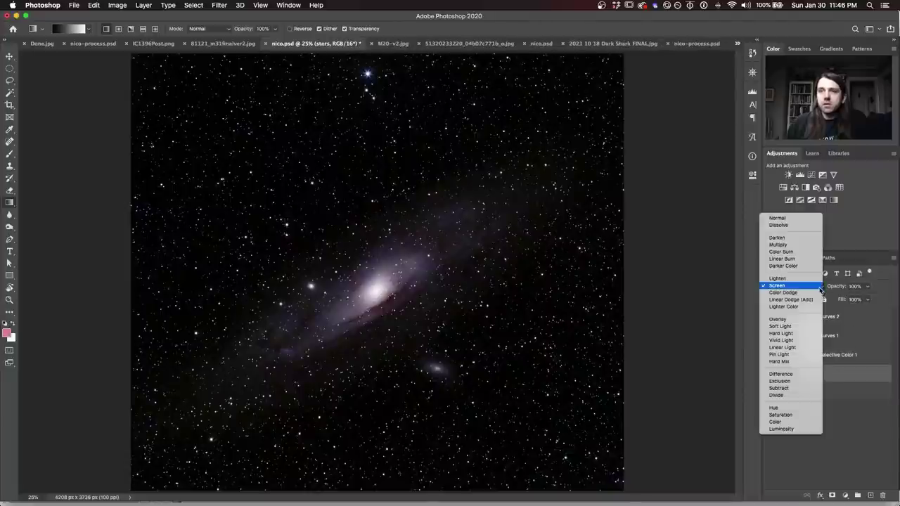
{"action": "left_click", "coordinate": [802, 218]}
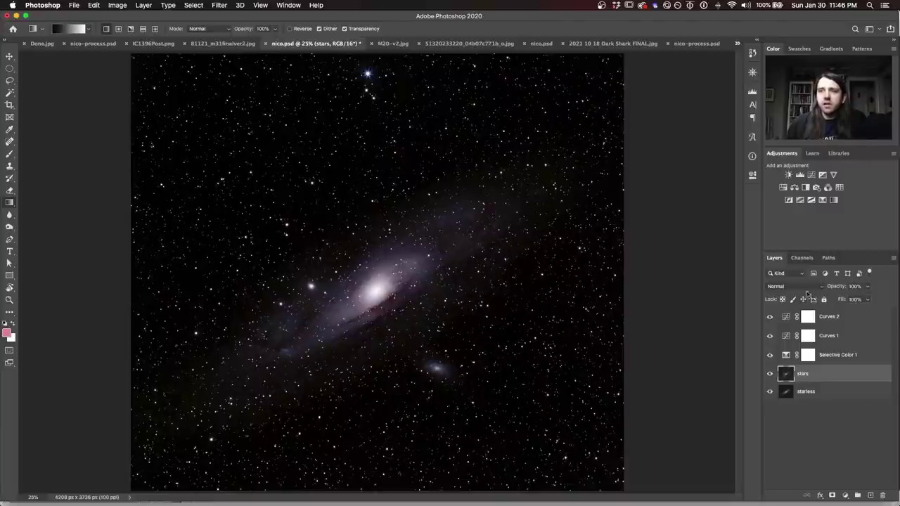
{"action": "left_click", "coordinate": [801, 287]}
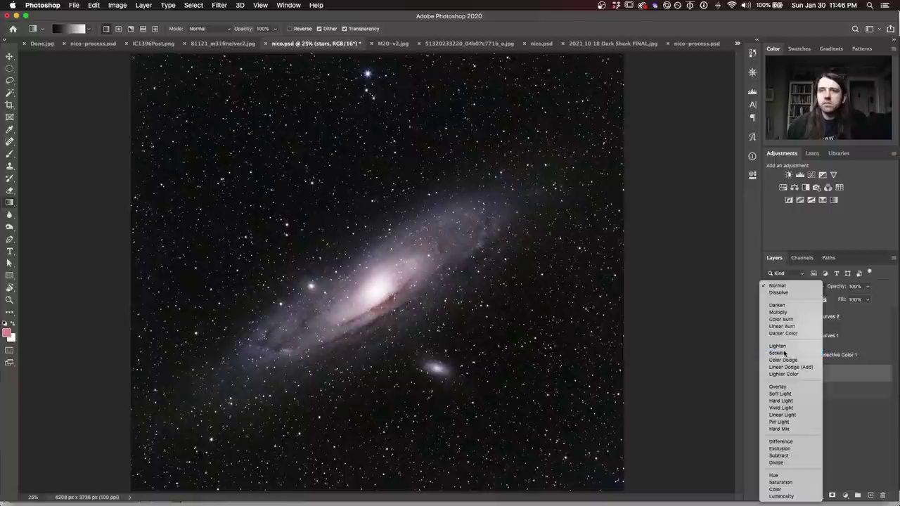
{"action": "left_click", "coordinate": [779, 353]}
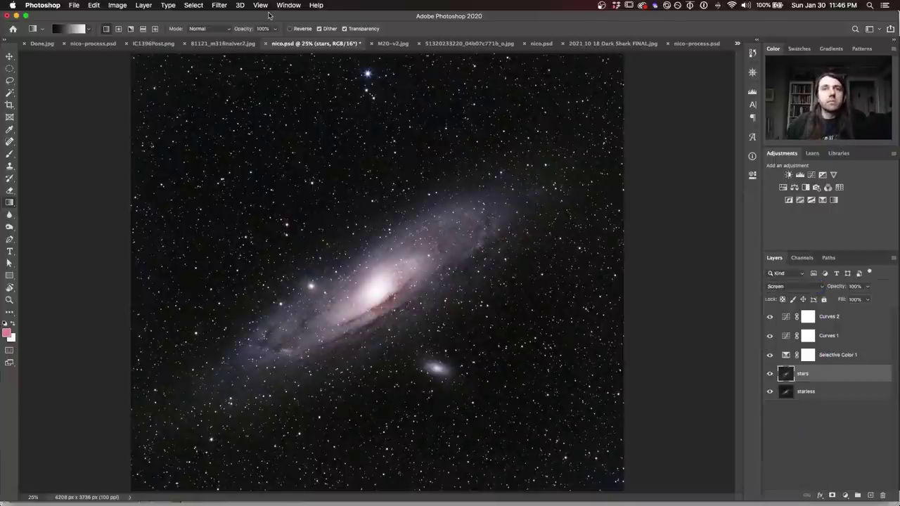
{"action": "left_click", "coordinate": [385, 43]}
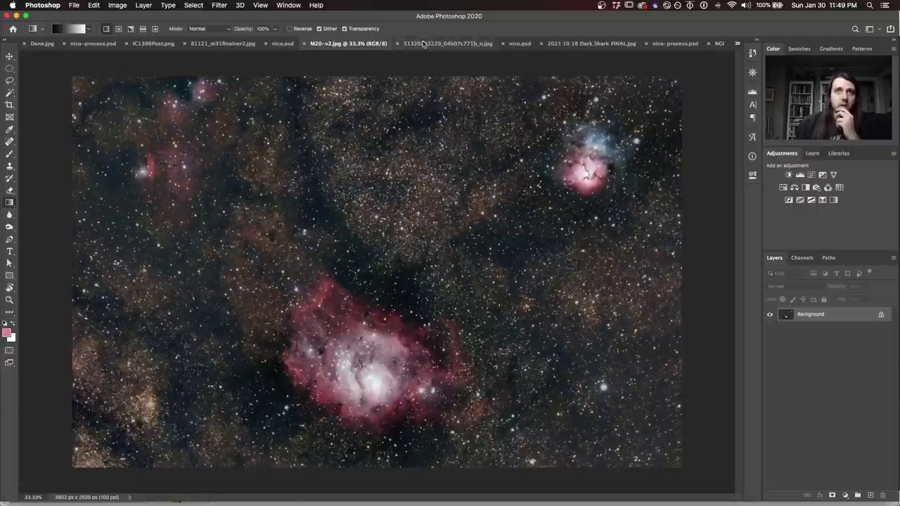
{"action": "left_click", "coordinate": [423, 44]}
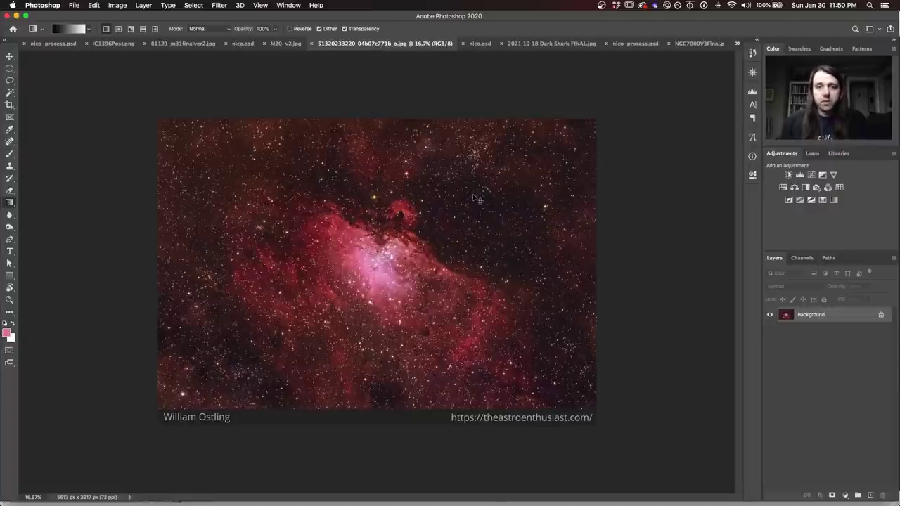
Switch to PixInsight, place stars.tif over starless.tif, zoom it to 1:2 on the nebula core, then set it beside starless.tif again
{"action": "key", "text": "super+Tab"}
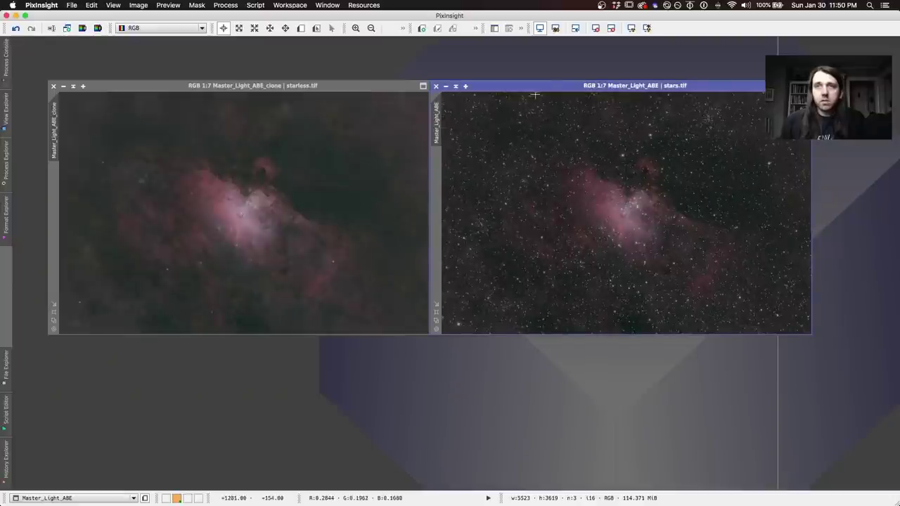
{"action": "left_click_drag", "start_coordinate": [553, 87], "coordinate": [226, 99]}
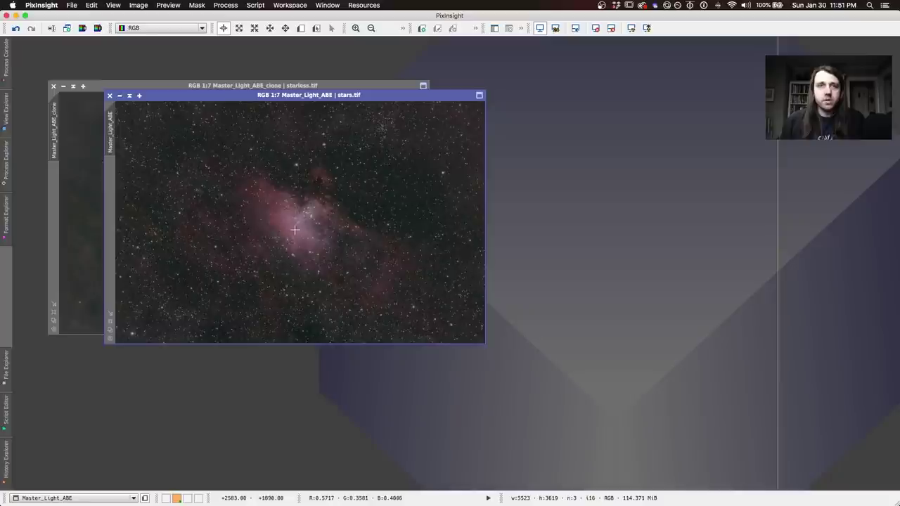
{"action": "key", "text": "super+plus"}
{"action": "key", "text": "super+plus"}
{"action": "key", "text": "super+plus"}
{"action": "key", "text": "super+plus"}
{"action": "key", "text": "super+plus"}
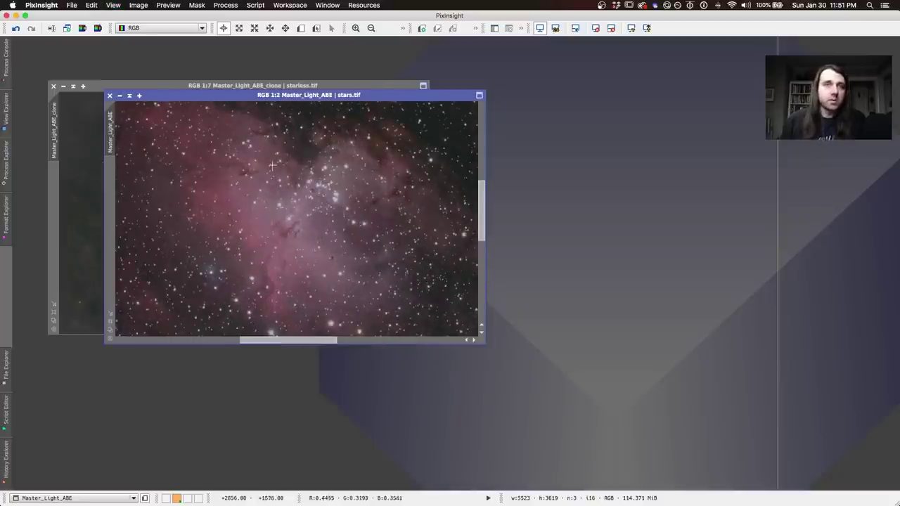
{"action": "left_click_drag", "start_coordinate": [204, 96], "coordinate": [534, 86]}
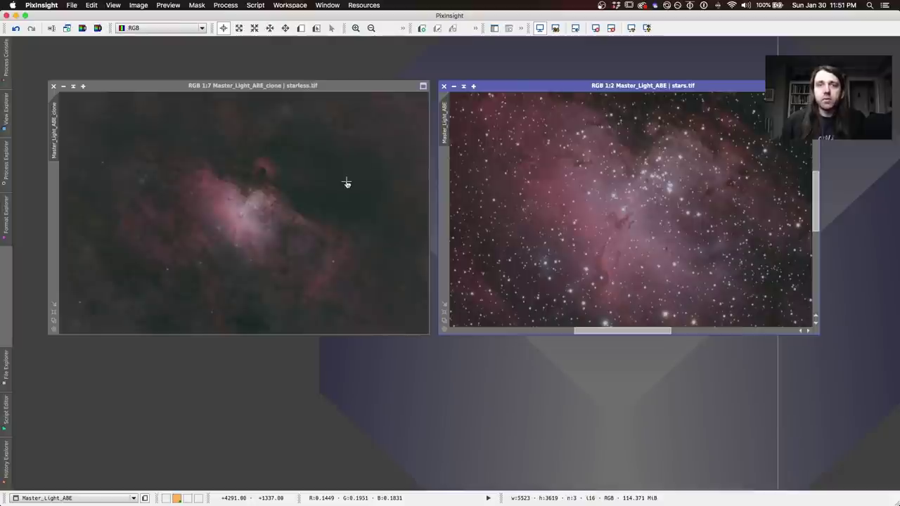
Switch back to Photoshop, view the reprocessed Eagle Nebula in nico.psd, and select its starless layer, then its masked stretch stars layer
{"action": "key", "text": "super+Tab"}
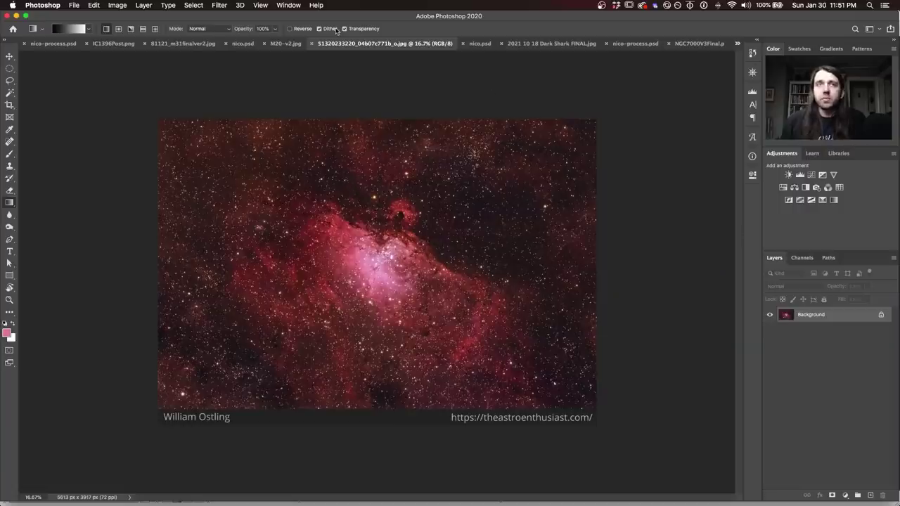
{"action": "left_click", "coordinate": [480, 43]}
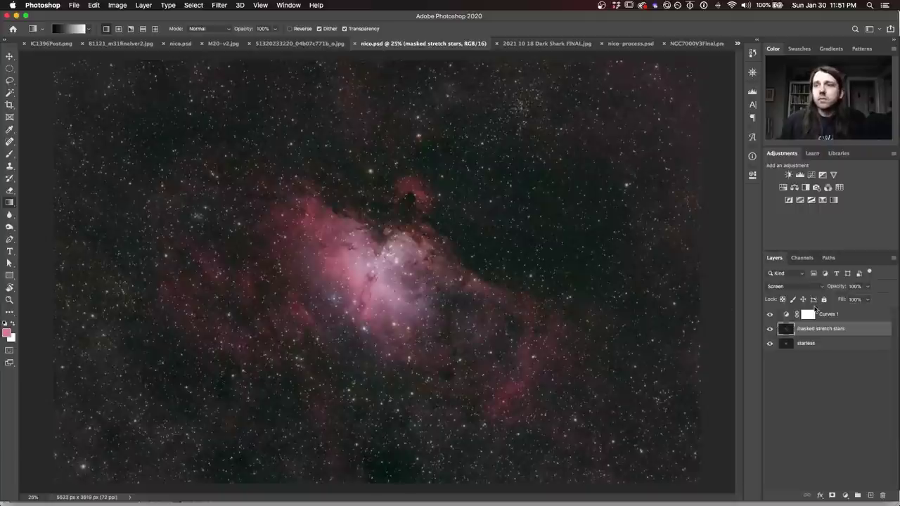
{"action": "left_click", "coordinate": [842, 346]}
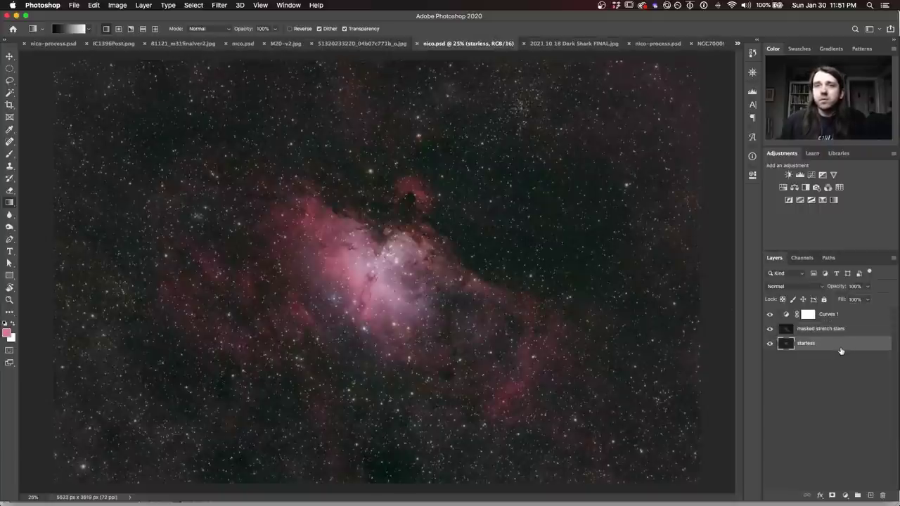
{"action": "left_click", "coordinate": [836, 330]}
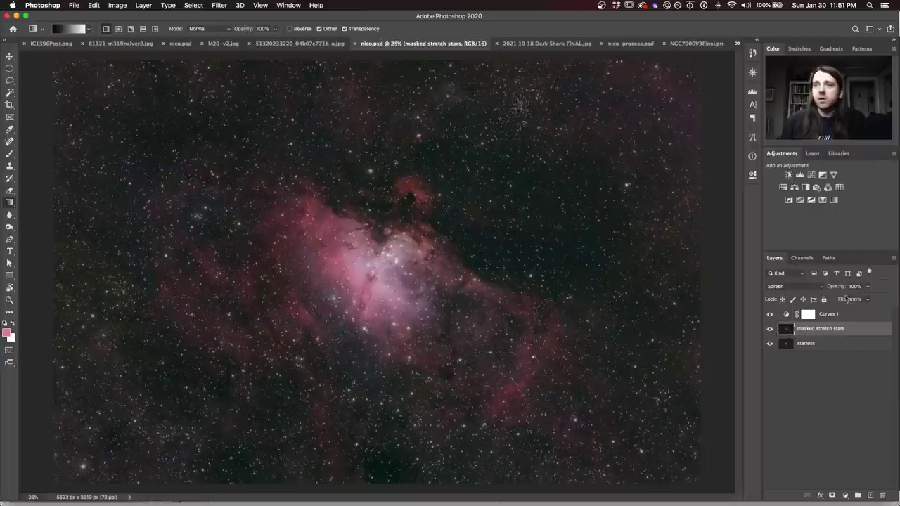
{"action": "left_click", "coordinate": [769, 314]}
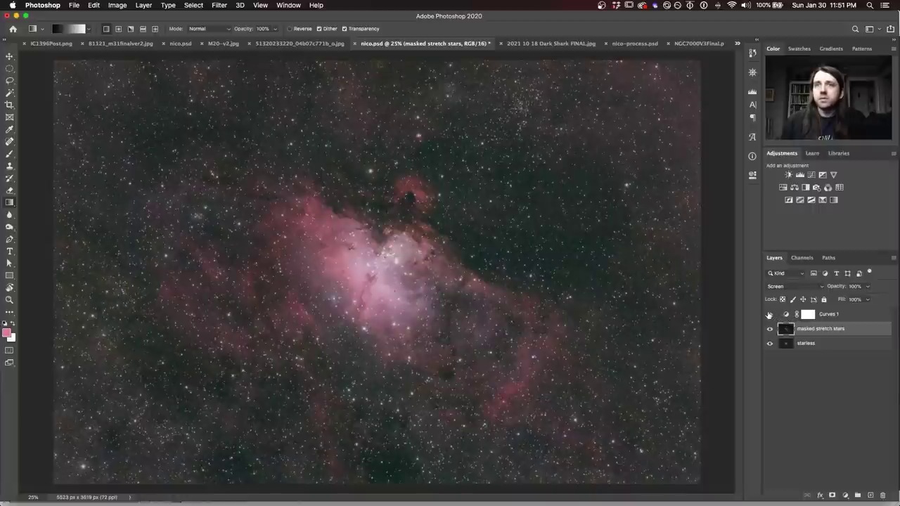
{"action": "left_click", "coordinate": [769, 314]}
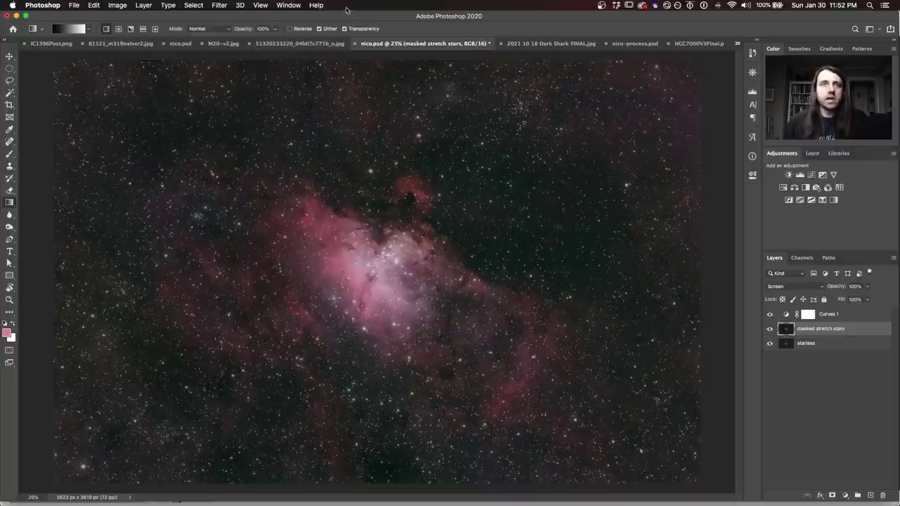
{"action": "left_click", "coordinate": [301, 44]}
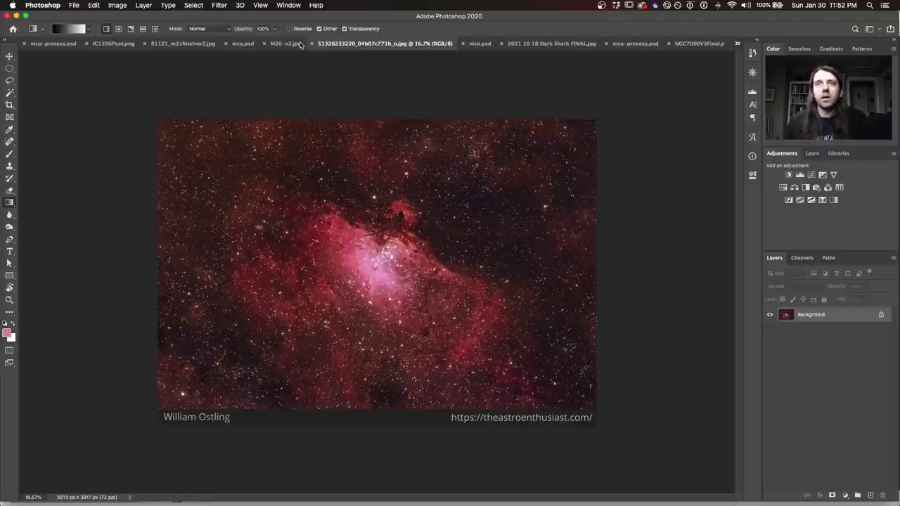
{"action": "left_click", "coordinate": [476, 44]}
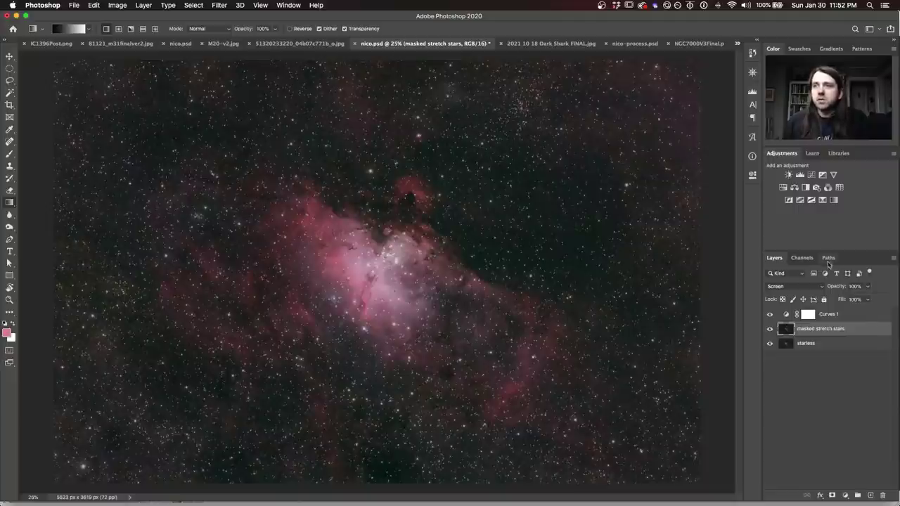
Add a Hue/Saturation adjustment above Curves 1 and raise the master saturation to +21
{"action": "left_click", "coordinate": [863, 314]}
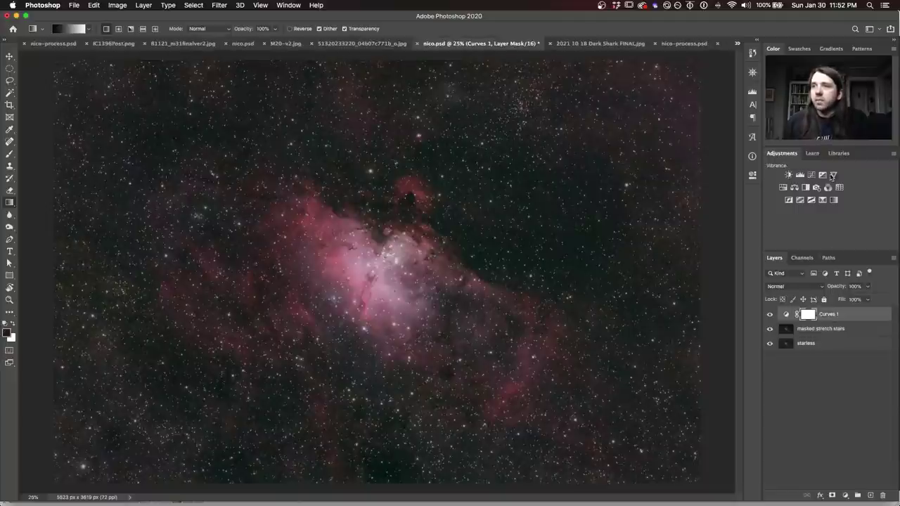
{"action": "left_click", "coordinate": [783, 187]}
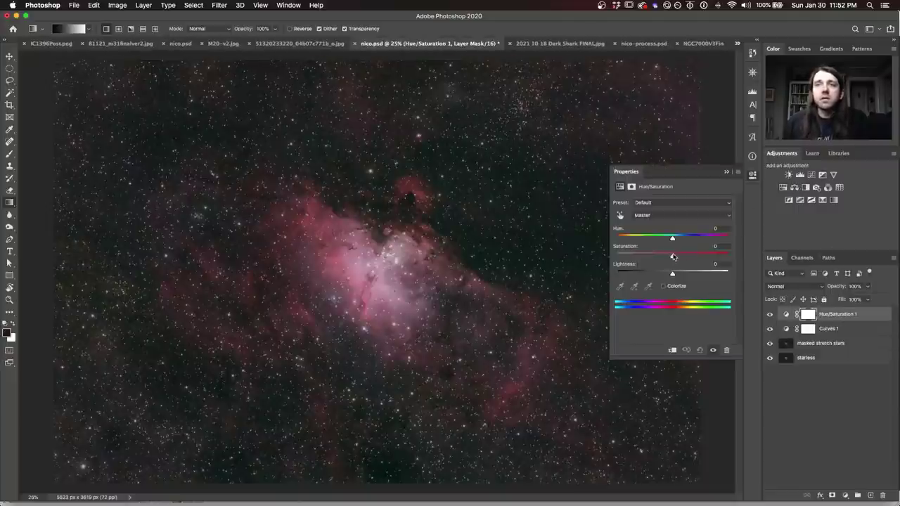
{"action": "mouse_move", "coordinate": [673, 254]}
{"action": "left_mouse_down"}
{"action": "mouse_move", "coordinate": [699, 255]}
{"action": "mouse_move", "coordinate": [684, 256]}
{"action": "left_mouse_up"}
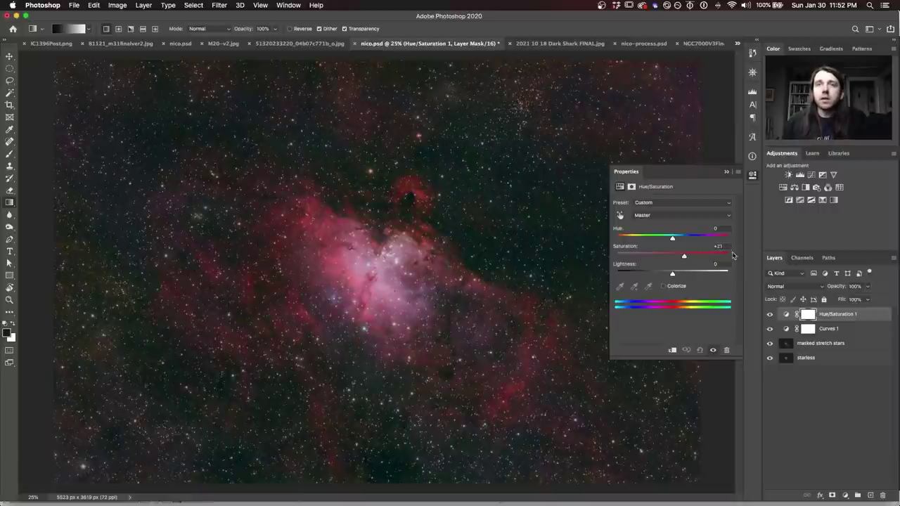
{"action": "left_click", "coordinate": [752, 175]}
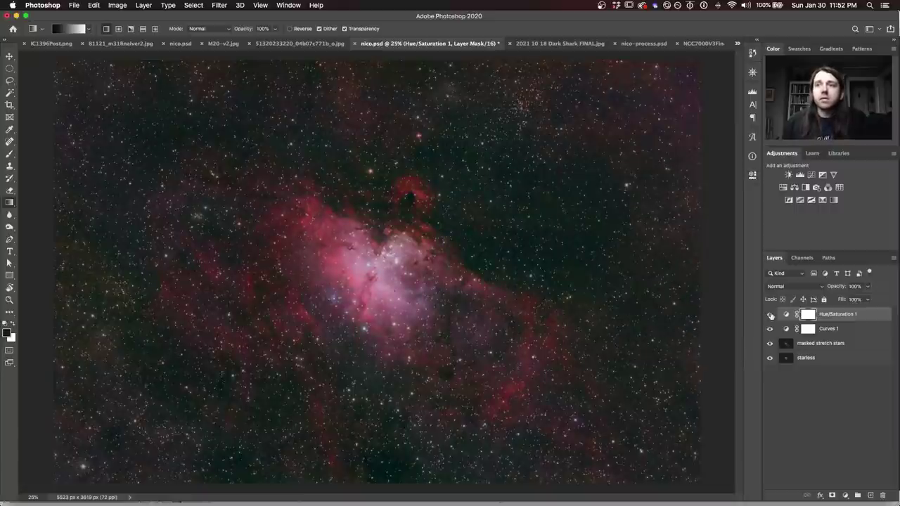
Compare the Eagle Nebula image with and without the Hue/Saturation 1 layer, leaving the layer visible
{"action": "left_click", "coordinate": [769, 314]}
{"action": "left_click", "coordinate": [770, 314]}
{"action": "left_click", "coordinate": [769, 315]}
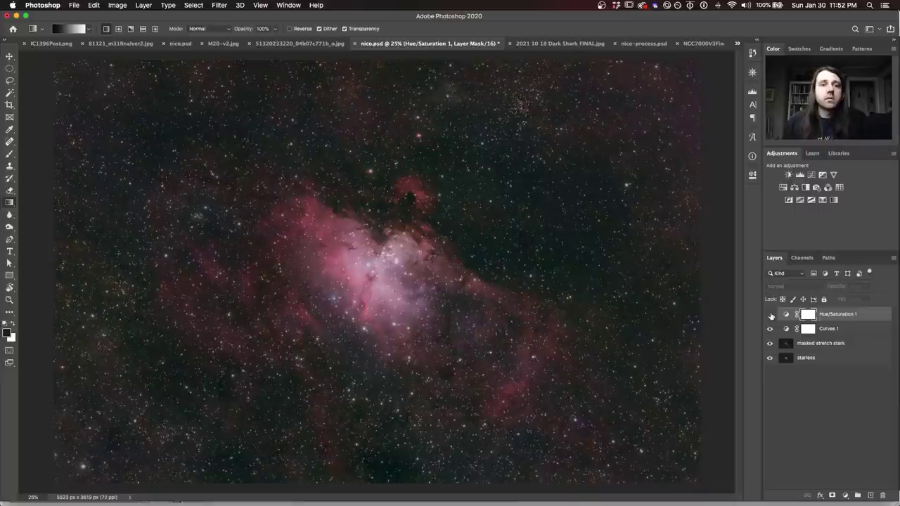
{"action": "left_click", "coordinate": [769, 315]}
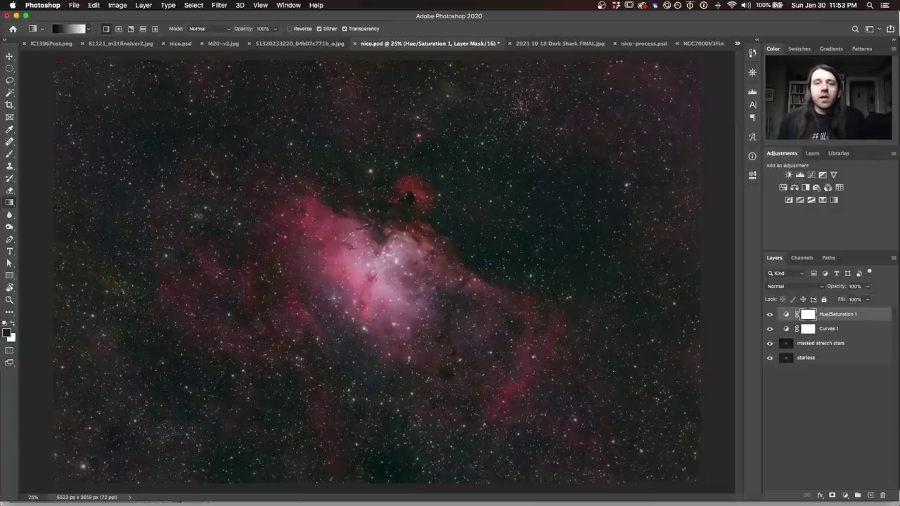
View the original 2021 10 18 Dark Shark FINAL.jpg, then its reprocessed version in nico-process.psd
{"action": "left_click", "coordinate": [561, 44]}
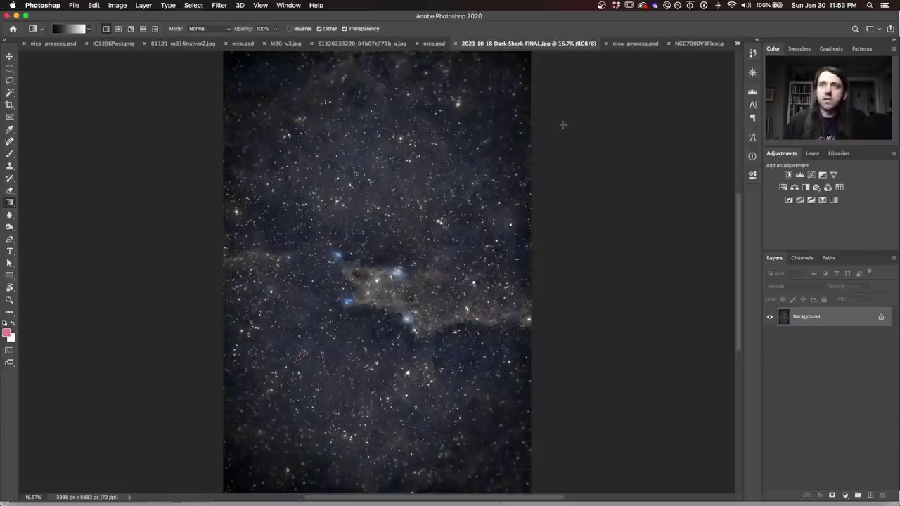
{"action": "left_click", "coordinate": [636, 44]}
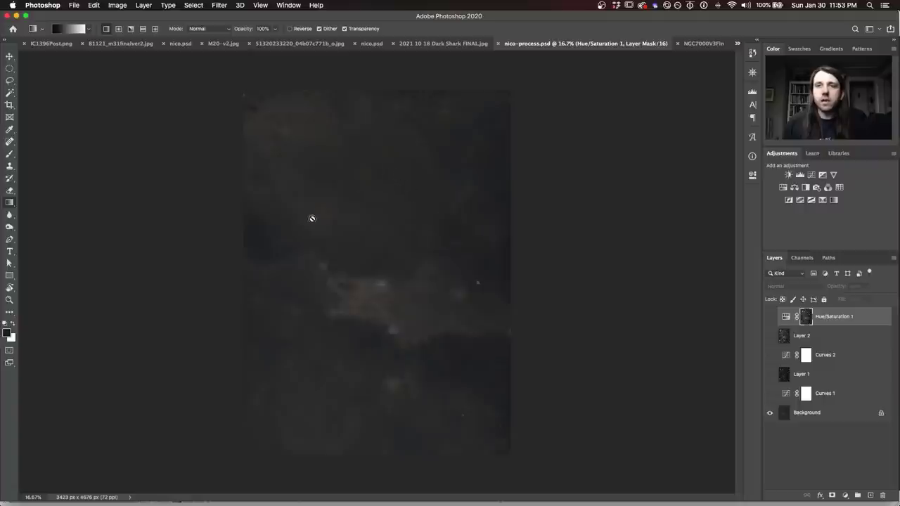
Show Curves 1 and the Layer 1 stars above the starless background, and compare the image with and without Layer 1
{"action": "left_click", "coordinate": [769, 395]}
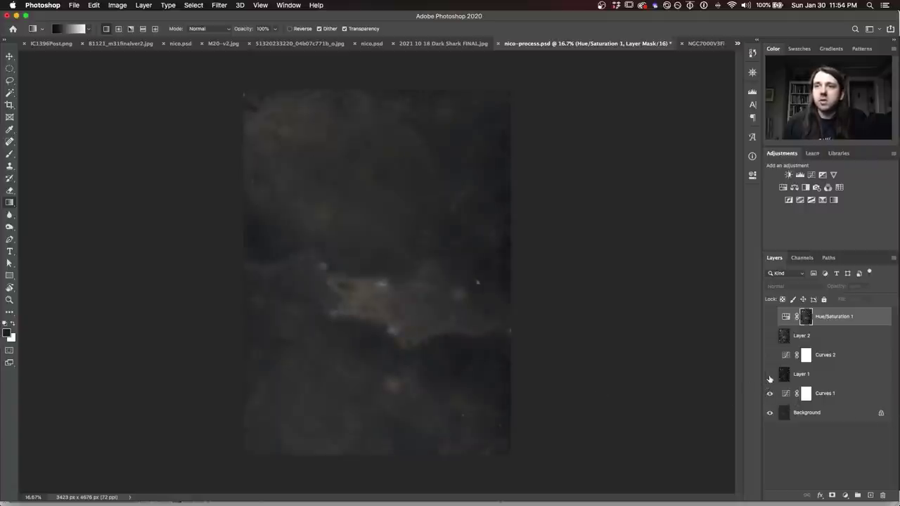
{"action": "left_click", "coordinate": [769, 374]}
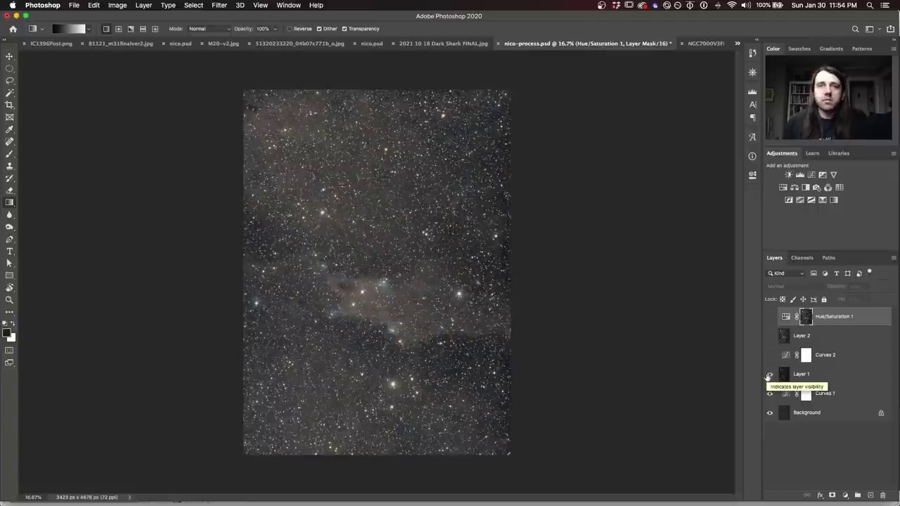
{"action": "left_click", "coordinate": [835, 374]}
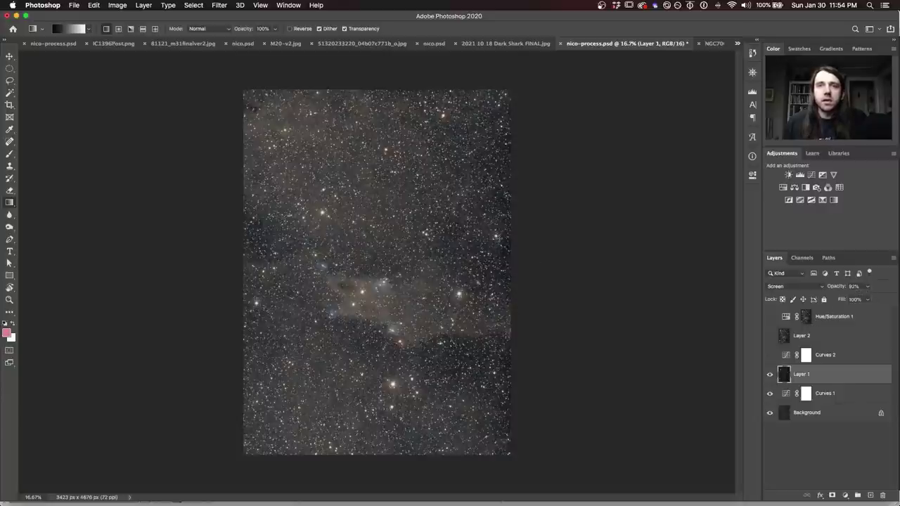
{"action": "left_click", "coordinate": [769, 374]}
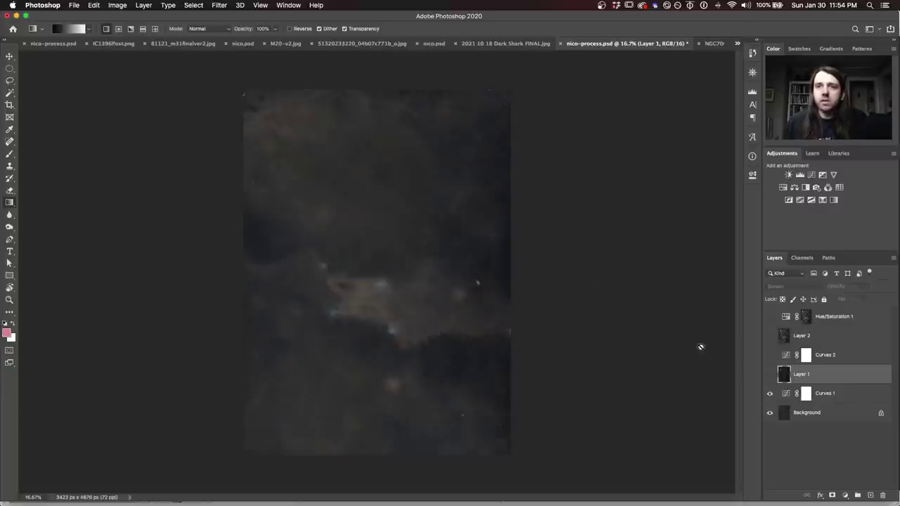
{"action": "left_click", "coordinate": [769, 374]}
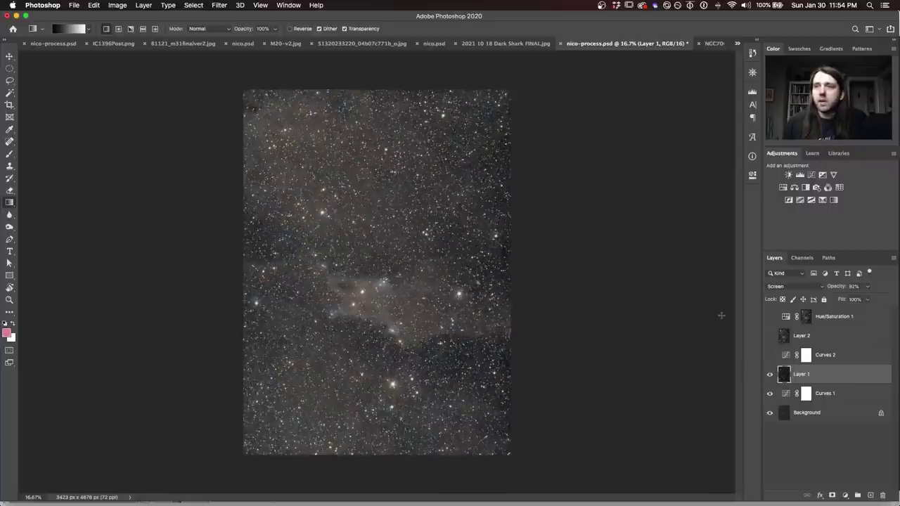
Show Curves 2 and the grayscale Layer 2 above it, and look up the Black & White adjustment command without applying it
{"action": "left_click", "coordinate": [769, 355]}
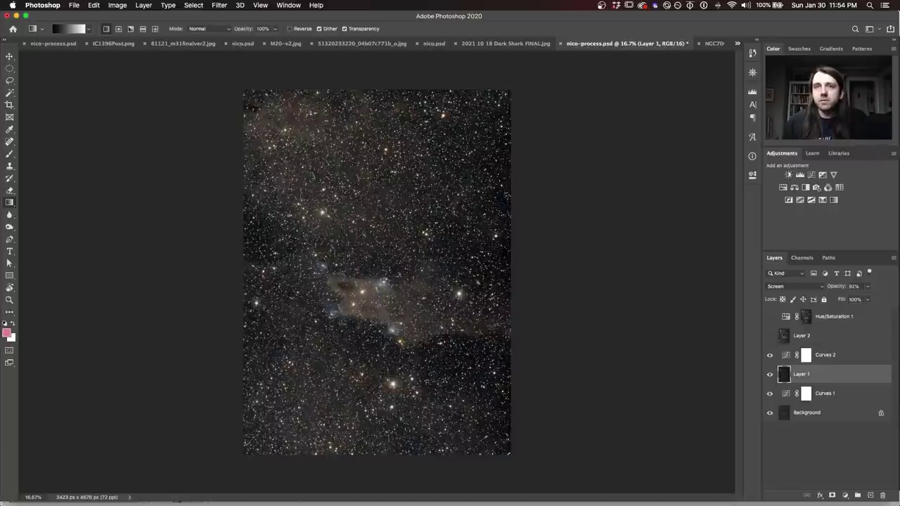
{"action": "left_click", "coordinate": [769, 336]}
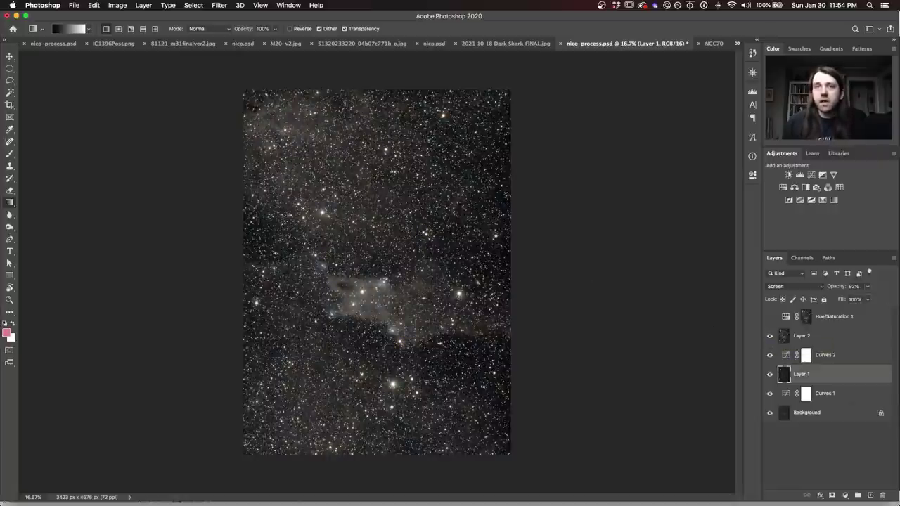
{"action": "left_click", "coordinate": [116, 5]}
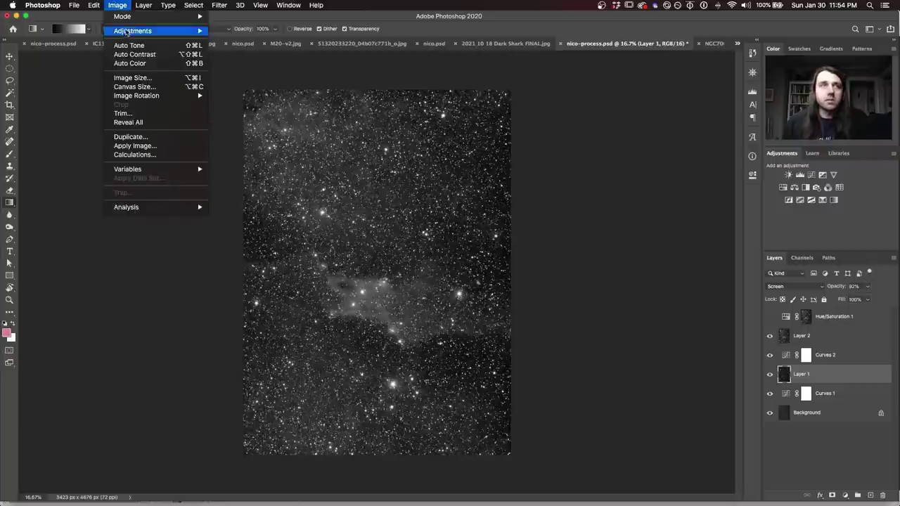
{"action": "mouse_move", "coordinate": [186, 33]}
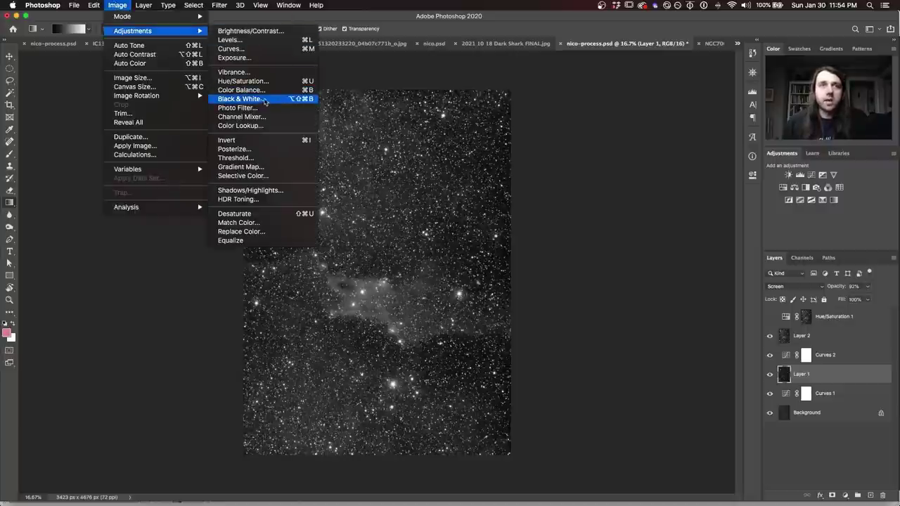
{"action": "left_click", "coordinate": [547, 135]}
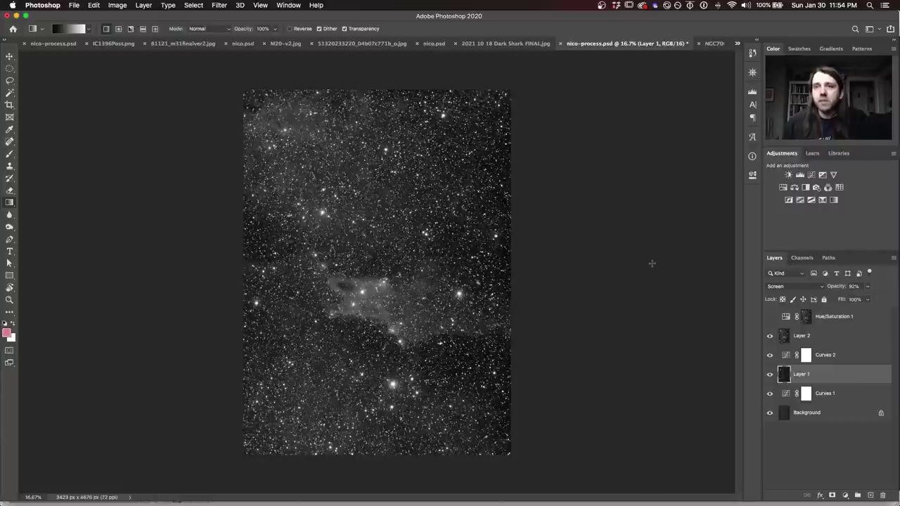
Select the whole image, hide Layer 2, and show the Hue/Saturation 1 adjustment with its layer mask selected
{"action": "key", "text": "super+a"}
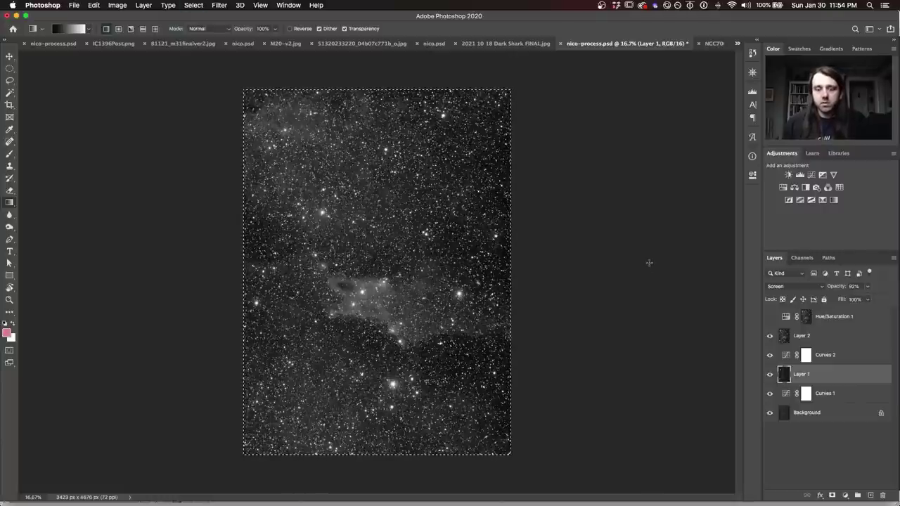
{"action": "left_click", "coordinate": [769, 338]}
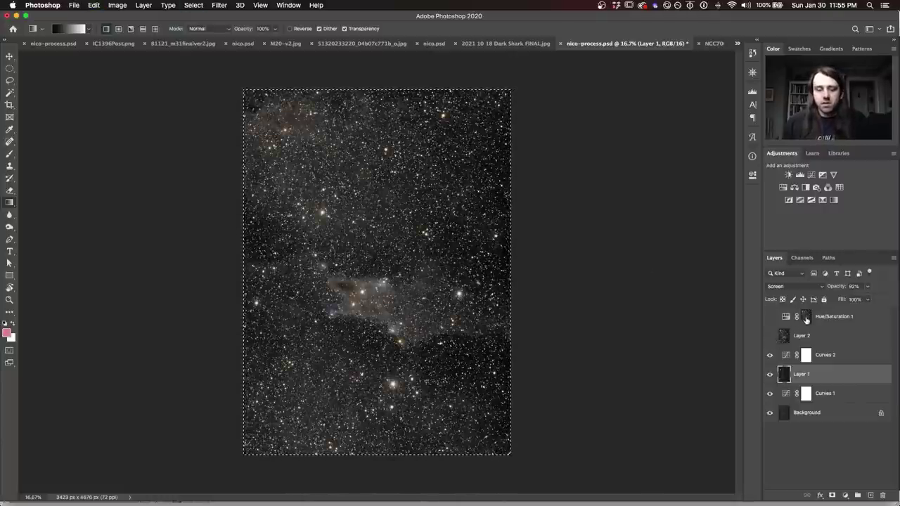
{"action": "left_click", "coordinate": [806, 318]}
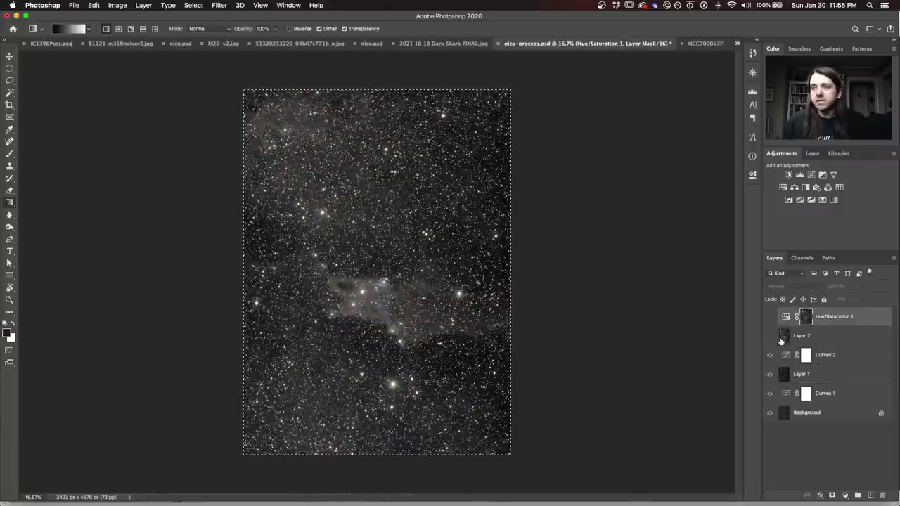
{"action": "key", "text": "super+comma"}
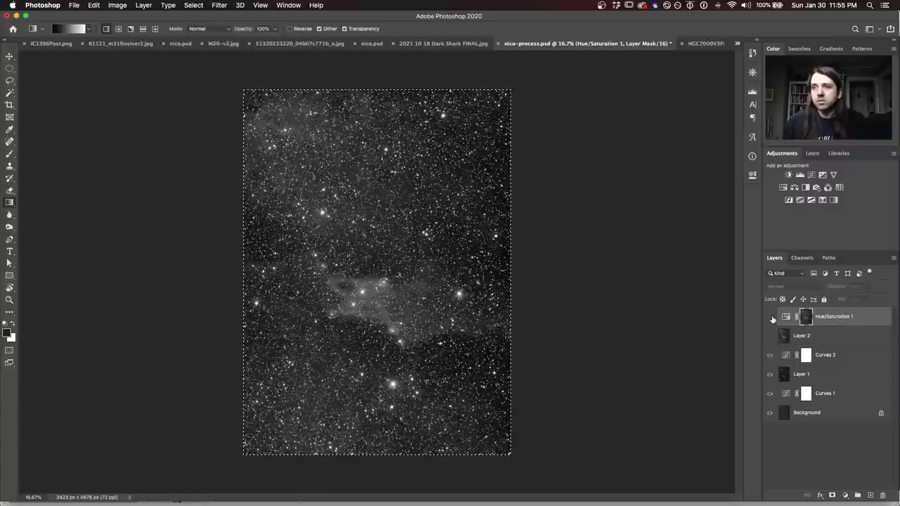
{"action": "left_click", "coordinate": [769, 317]}
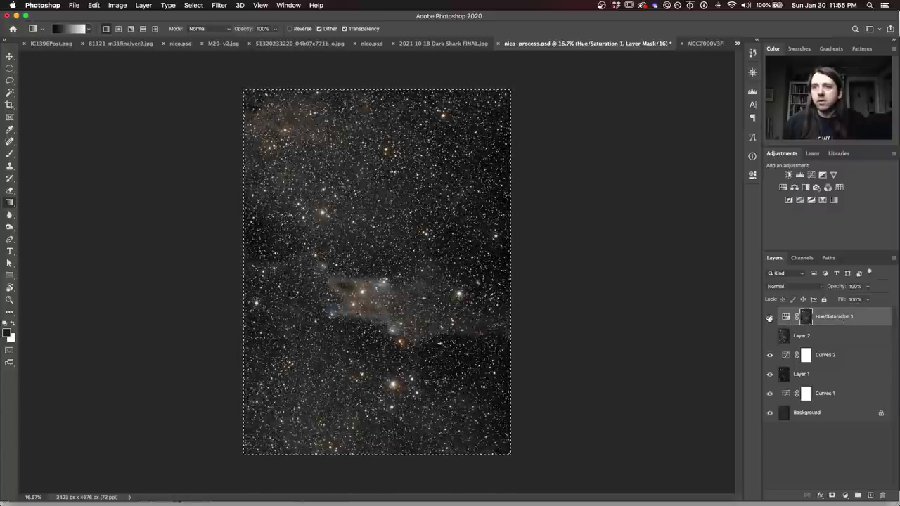
Compare the Dark Shark image with and without Hue/Saturation 1, leaving the adjustment visible
{"action": "left_click", "coordinate": [769, 336]}
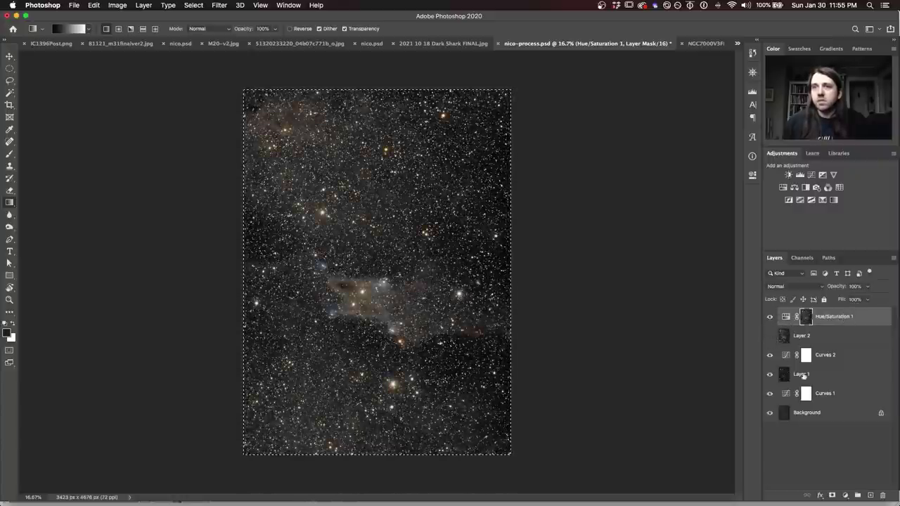
{"action": "left_click", "coordinate": [769, 373]}
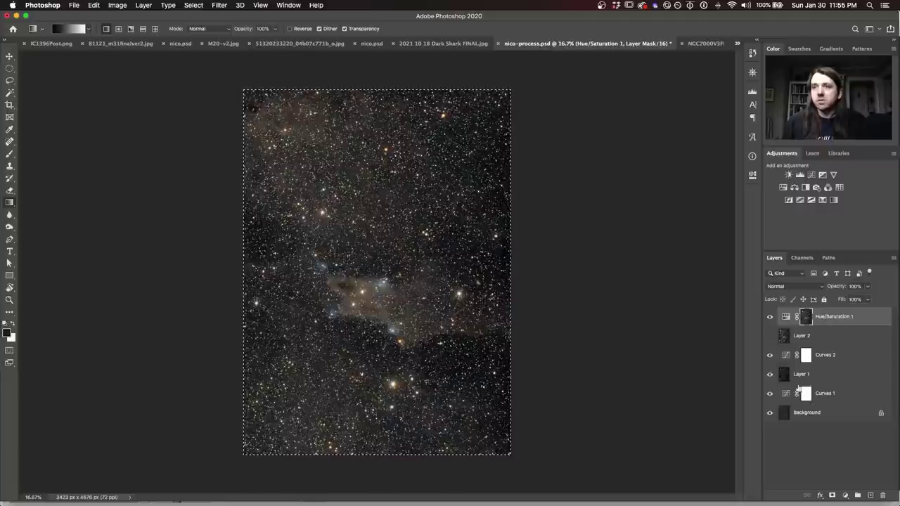
{"action": "left_click", "coordinate": [769, 318]}
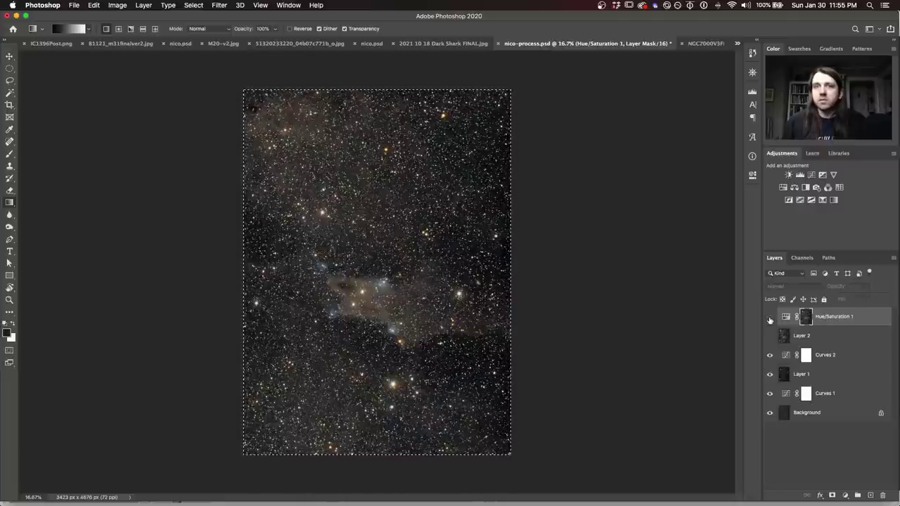
{"action": "left_click", "coordinate": [769, 318]}
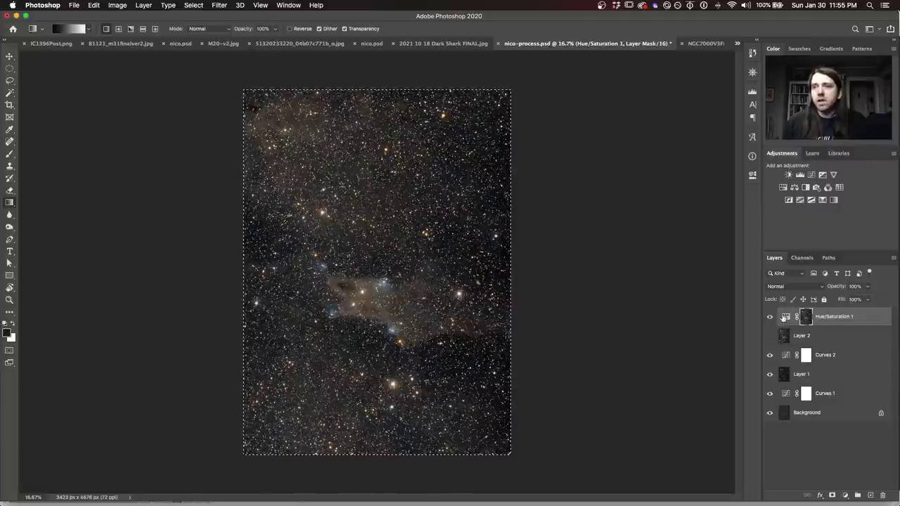
Set the master saturation of Hue/Saturation 1 to +59 and compare the image with and without the adjustment
{"action": "double_click", "coordinate": [786, 317]}
{"action": "left_click_drag", "start_coordinate": [697, 255], "coordinate": [705, 257]}
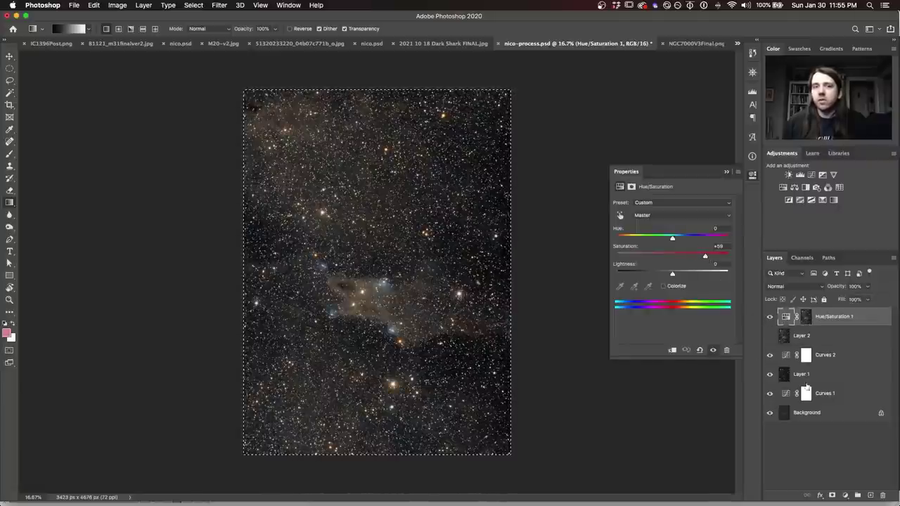
{"action": "left_click", "coordinate": [770, 318]}
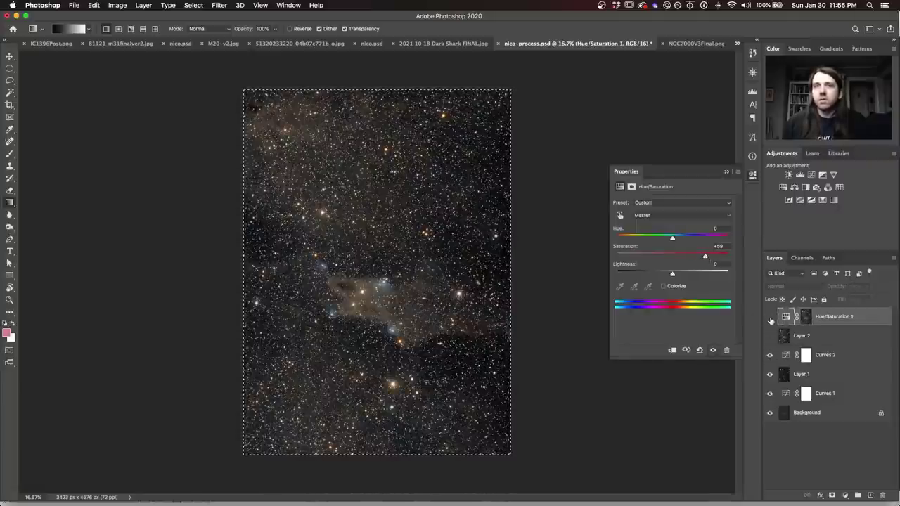
{"action": "left_click", "coordinate": [770, 318]}
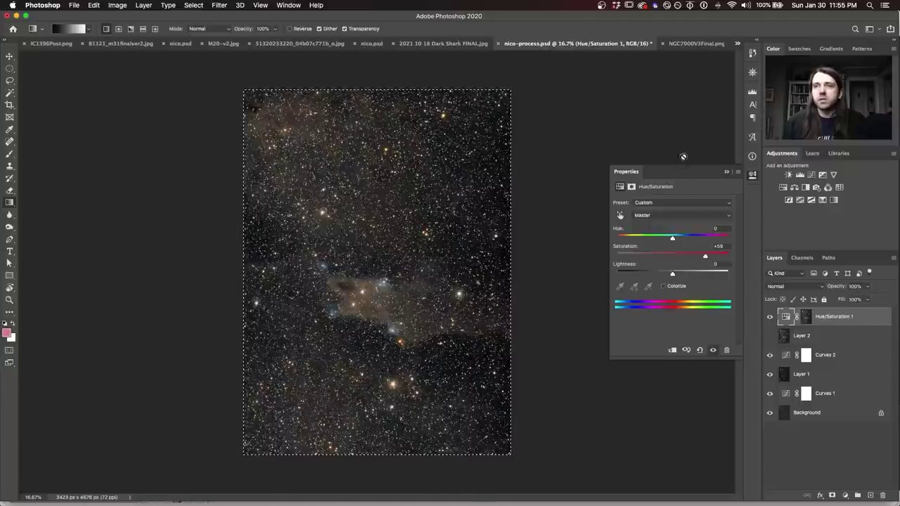
{"action": "left_click", "coordinate": [769, 318]}
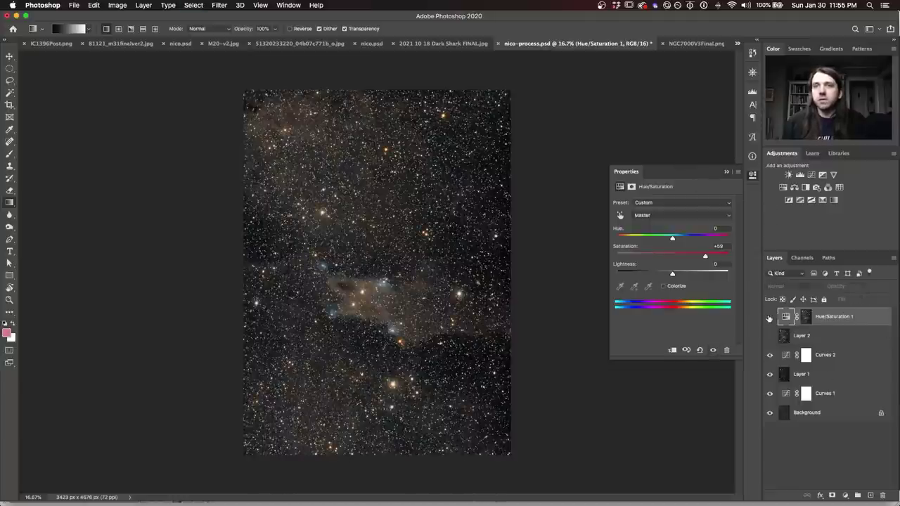
{"action": "left_click", "coordinate": [769, 318]}
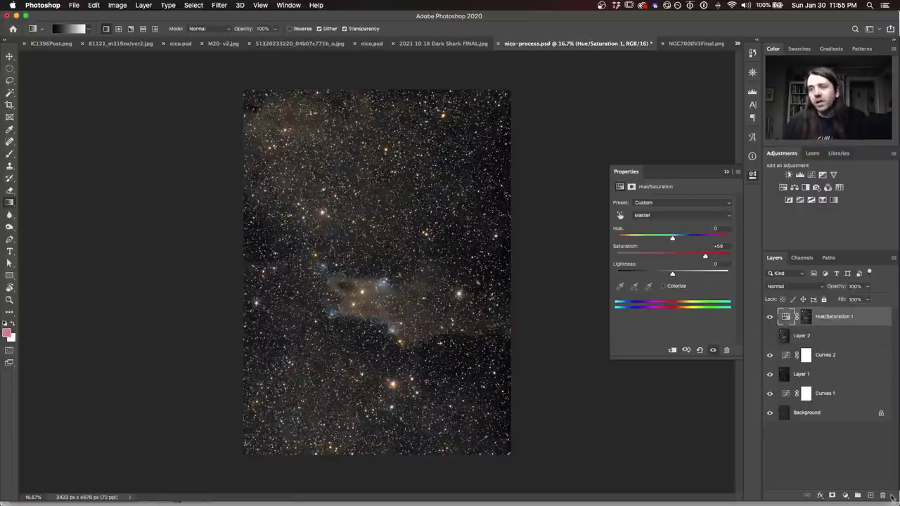
Isolate the starless Background and rebuild the image by revealing Curves 1, Layer 1, Curves 2 and Hue/Saturation 1 one at a time
{"action": "left_click", "coordinate": [769, 413], "text": "alt"}
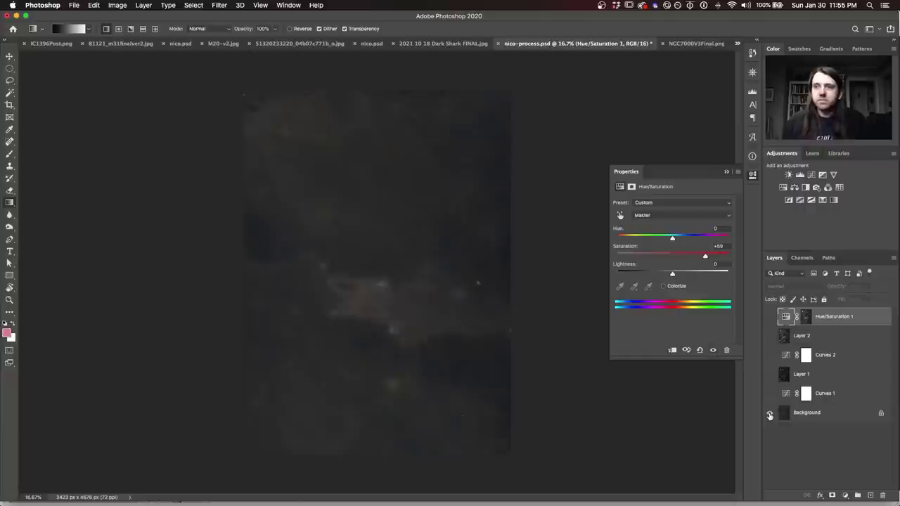
{"action": "left_click", "coordinate": [769, 393]}
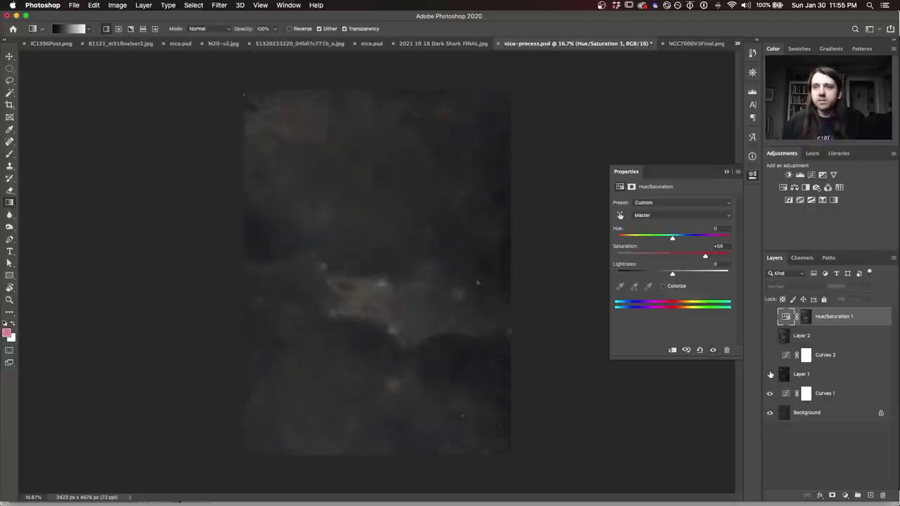
{"action": "left_click", "coordinate": [769, 374]}
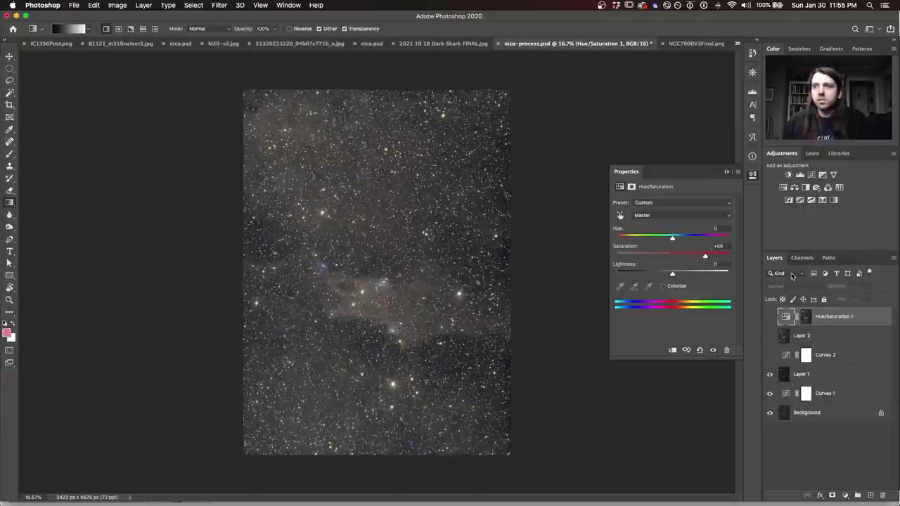
{"action": "left_click", "coordinate": [824, 377]}
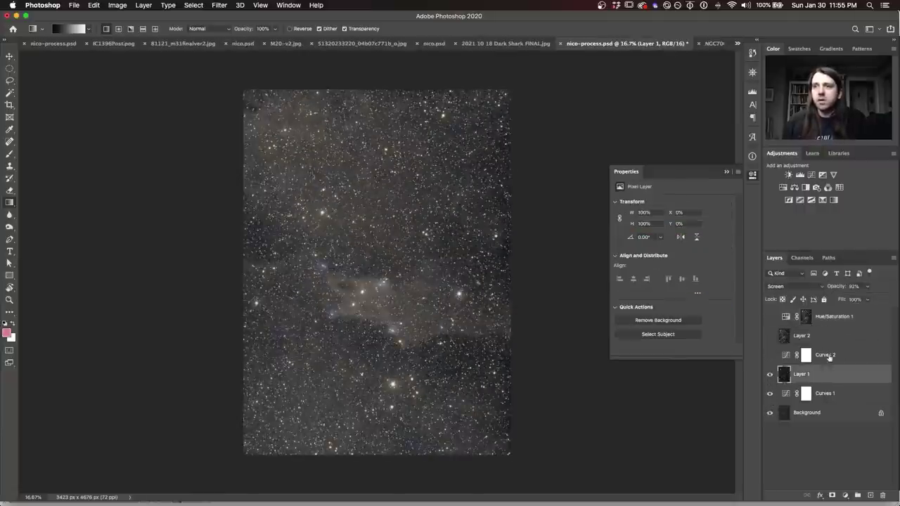
{"action": "left_click", "coordinate": [770, 355]}
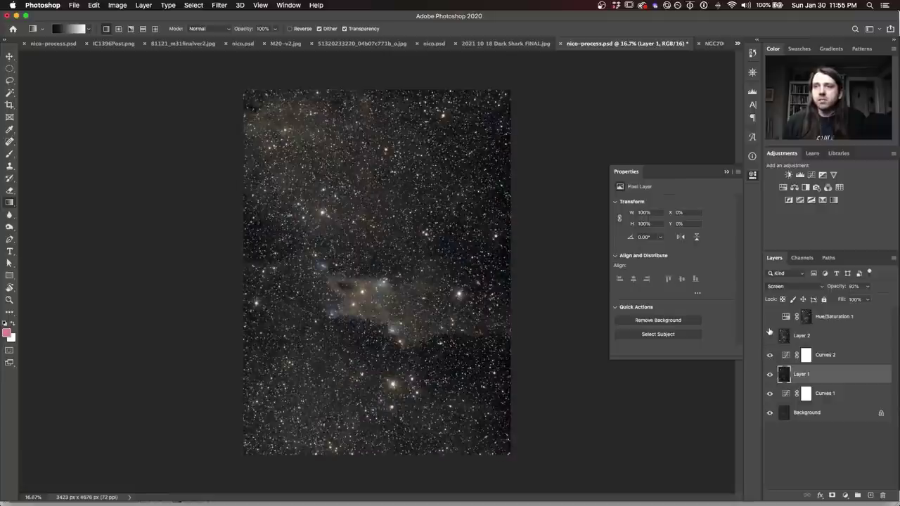
{"action": "left_click", "coordinate": [769, 317]}
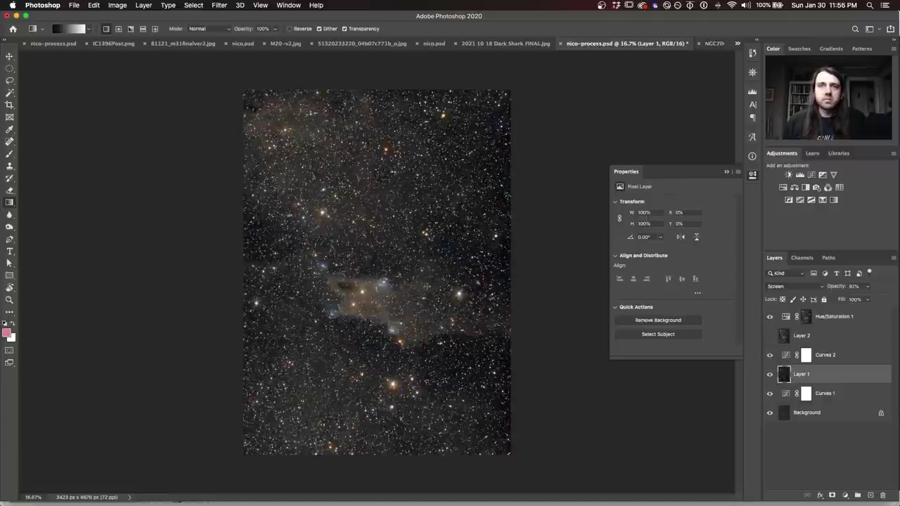
View the original NGC7000V3Final.png and its reprocessed version in the nico.psd that follows it in the open documents
{"action": "left_click", "coordinate": [714, 44]}
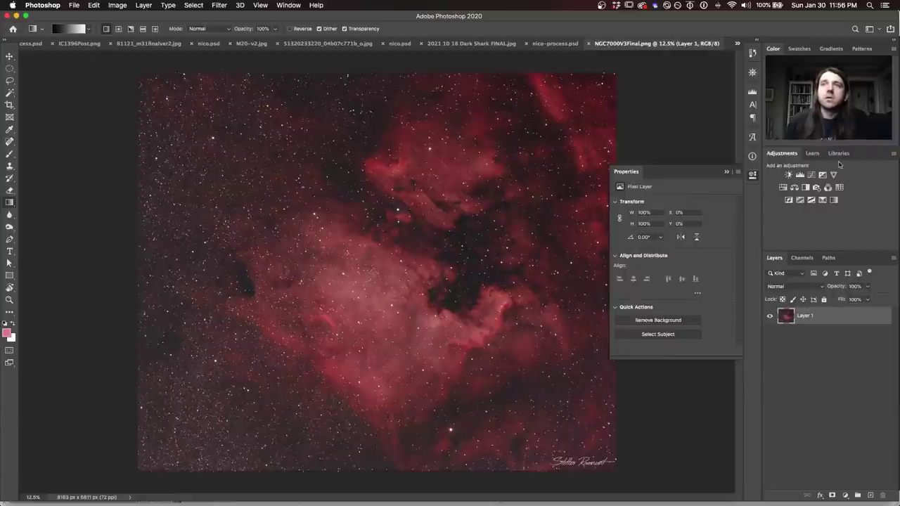
{"action": "left_click", "coordinate": [737, 44]}
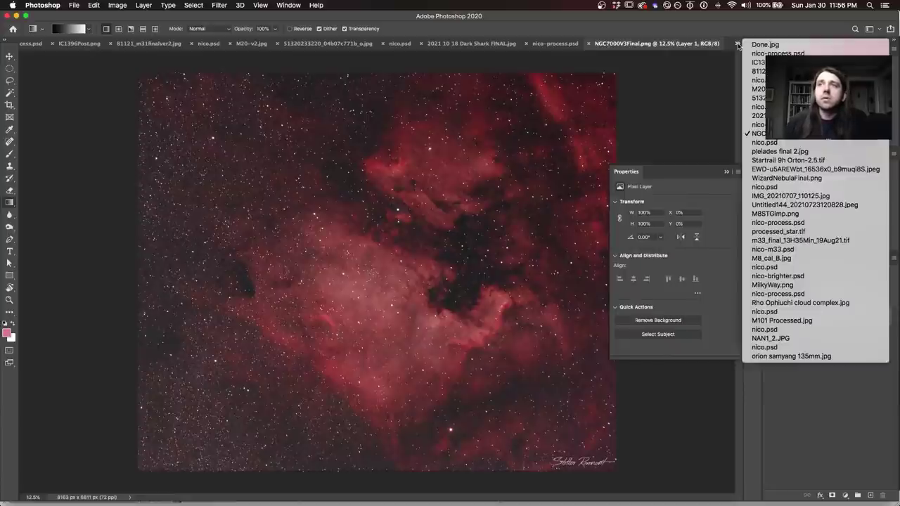
{"action": "left_click", "coordinate": [758, 143]}
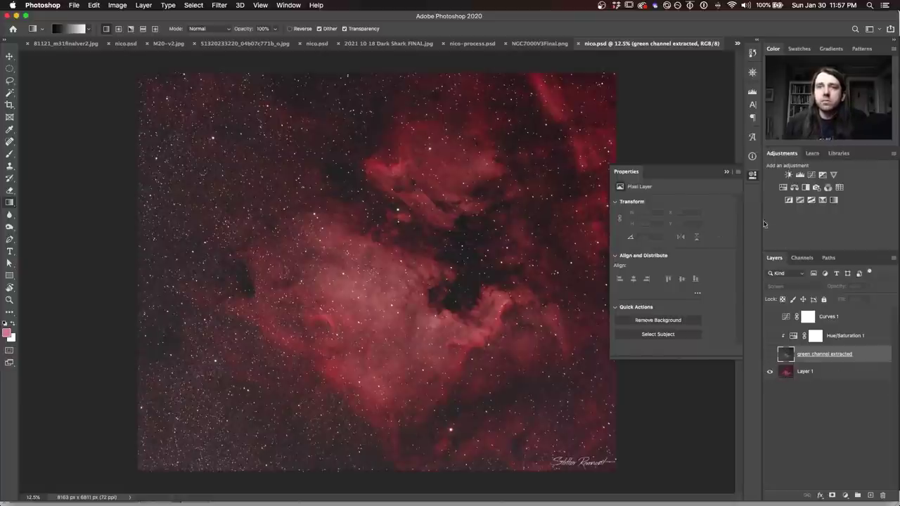
Examine the green channel of Layer 1 on its own and restore the full RGB view
{"action": "left_click", "coordinate": [826, 376]}
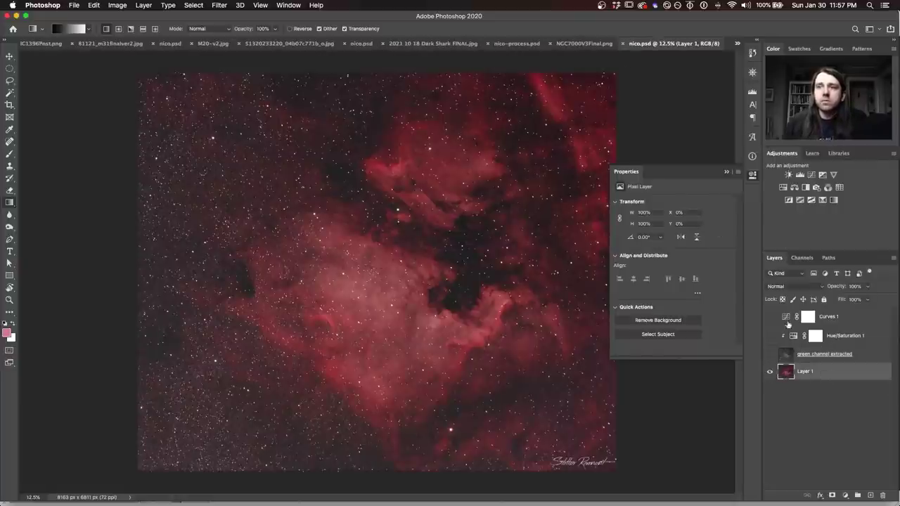
{"action": "left_click", "coordinate": [802, 258]}
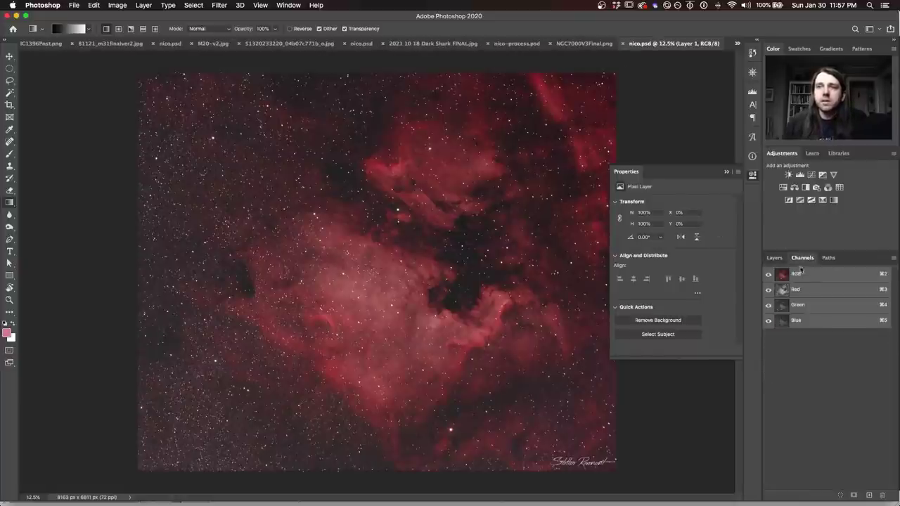
{"action": "left_click", "coordinate": [803, 309]}
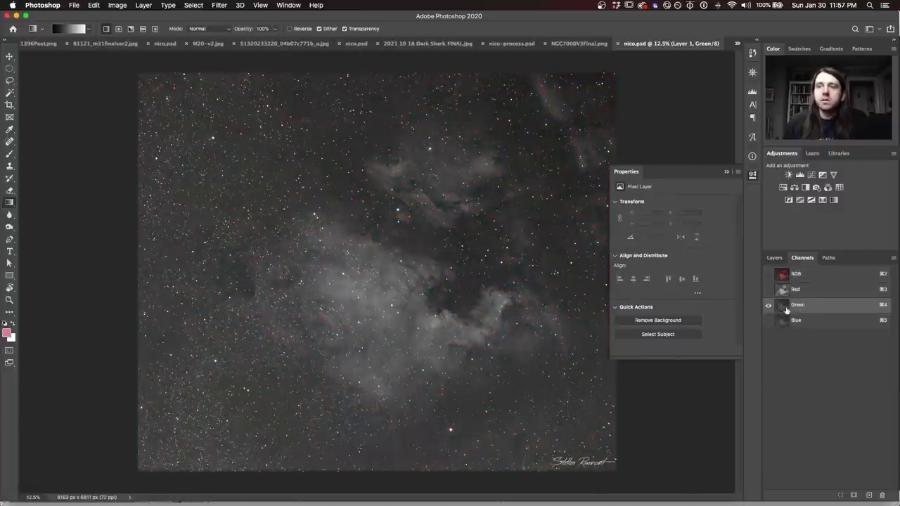
{"action": "left_click", "coordinate": [773, 275]}
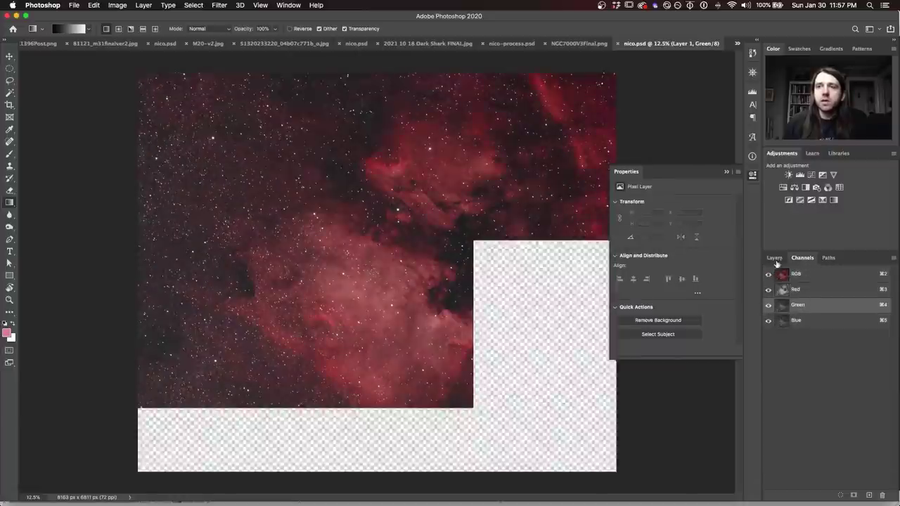
Show the green channel extracted layer above Layer 1 and choose Screen as its blend mode
{"action": "left_click", "coordinate": [774, 258]}
{"action": "left_click", "coordinate": [769, 354]}
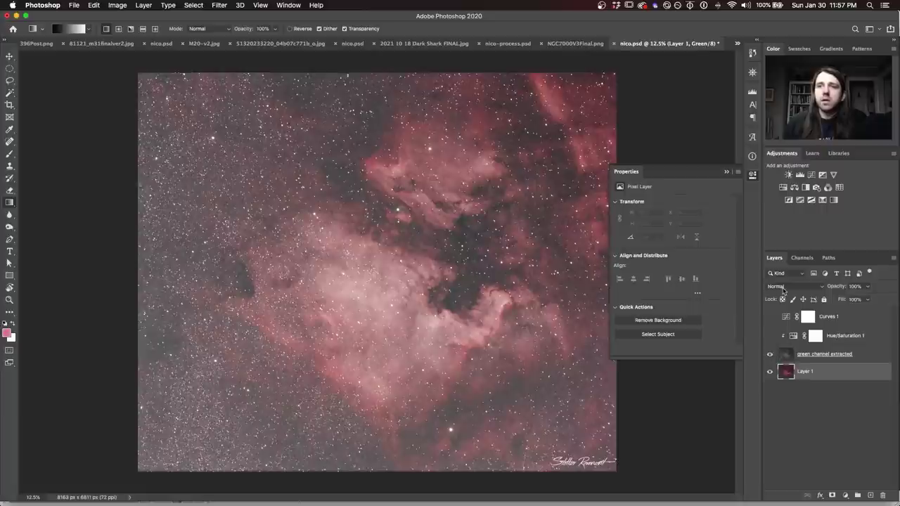
{"action": "left_click", "coordinate": [783, 357]}
{"action": "left_click", "coordinate": [788, 288]}
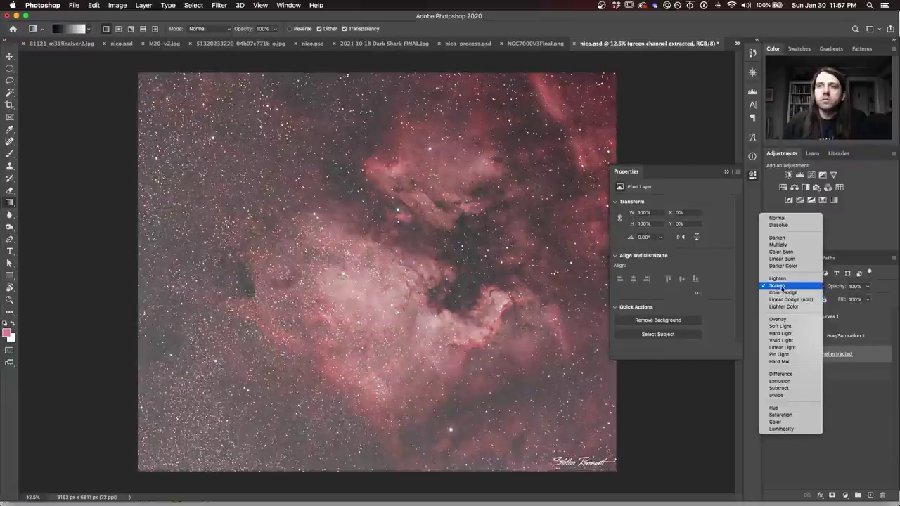
{"action": "left_click", "coordinate": [781, 286]}
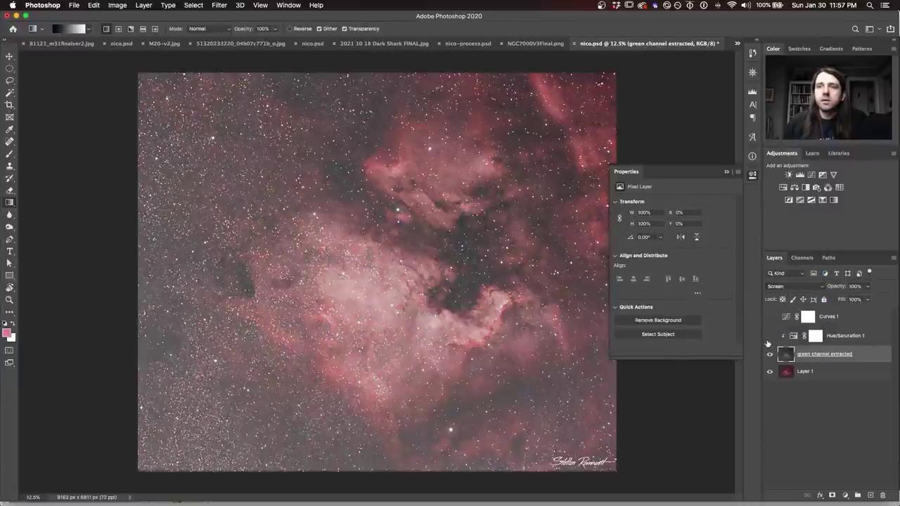
Show the colorizing Hue/Saturation 1 adjustment clipped to the green channel extracted layer and the Curves 1 layer above it
{"action": "left_click", "coordinate": [859, 337]}
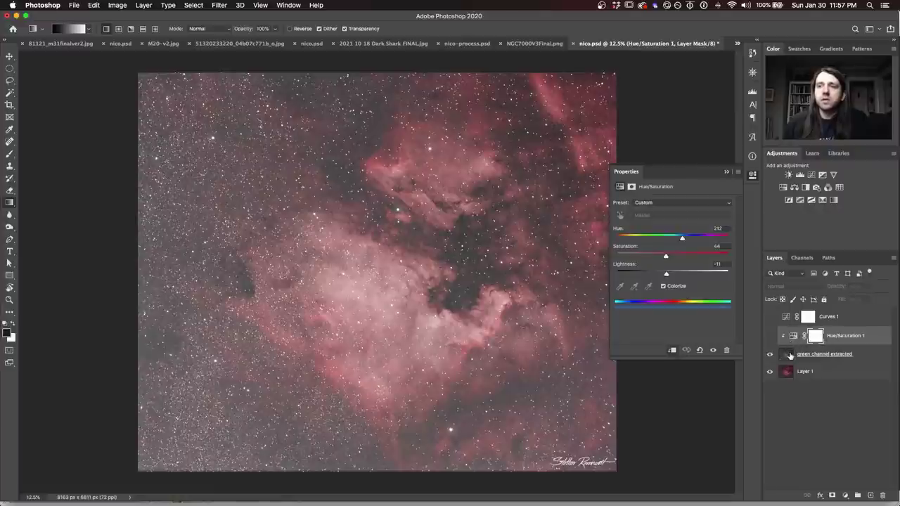
{"action": "left_click", "coordinate": [769, 338]}
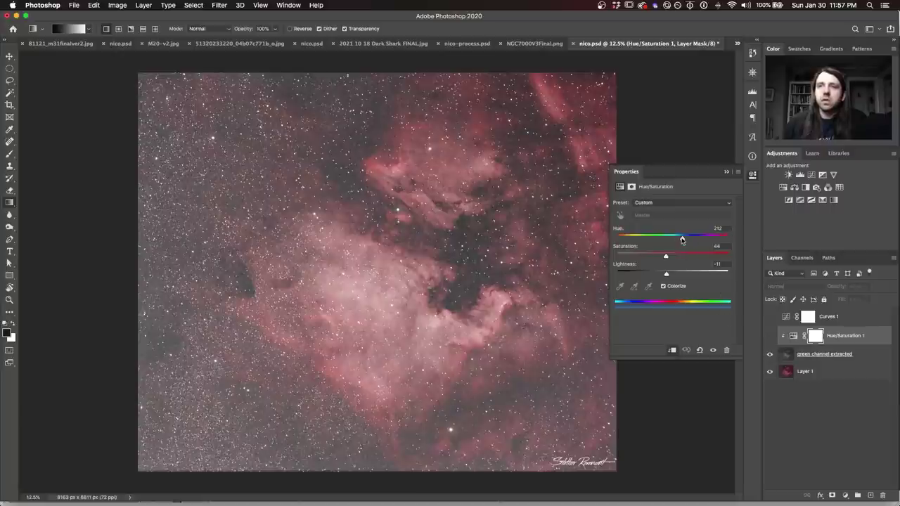
{"action": "left_click", "coordinate": [769, 337]}
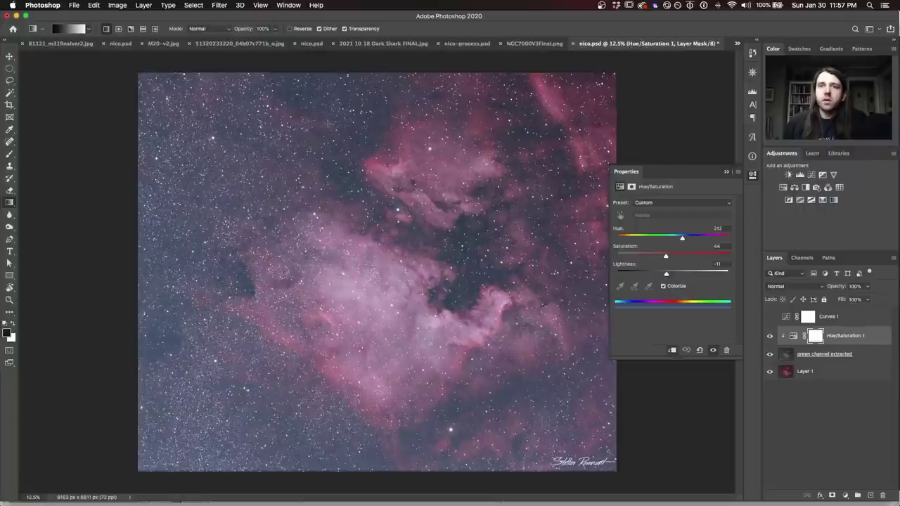
{"action": "left_click", "coordinate": [769, 317]}
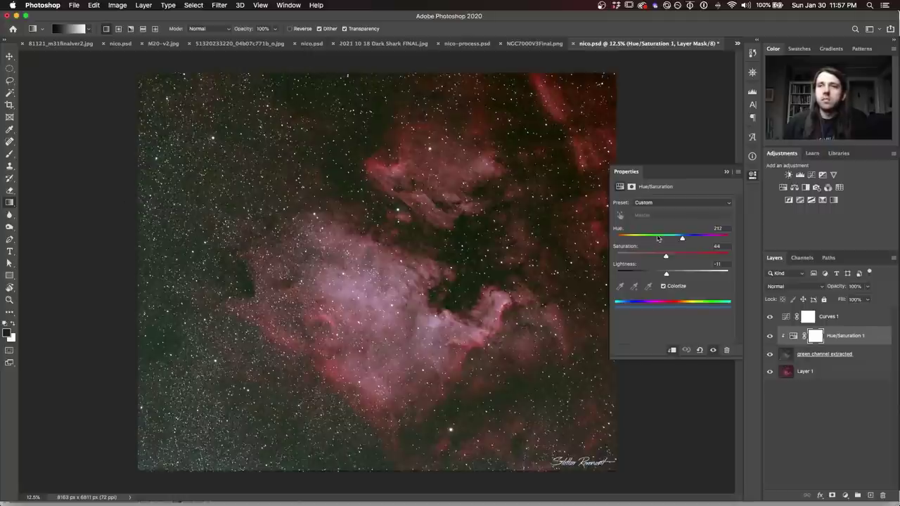
Add a Curves adjustment above Curves 1 and move its Green channel black point to input 22, output 0
{"action": "left_click", "coordinate": [851, 319]}
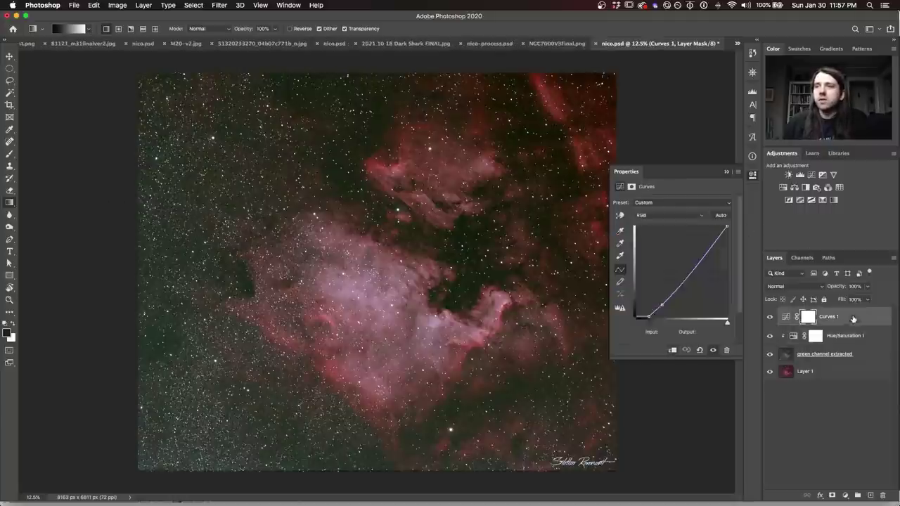
{"action": "left_click", "coordinate": [810, 175]}
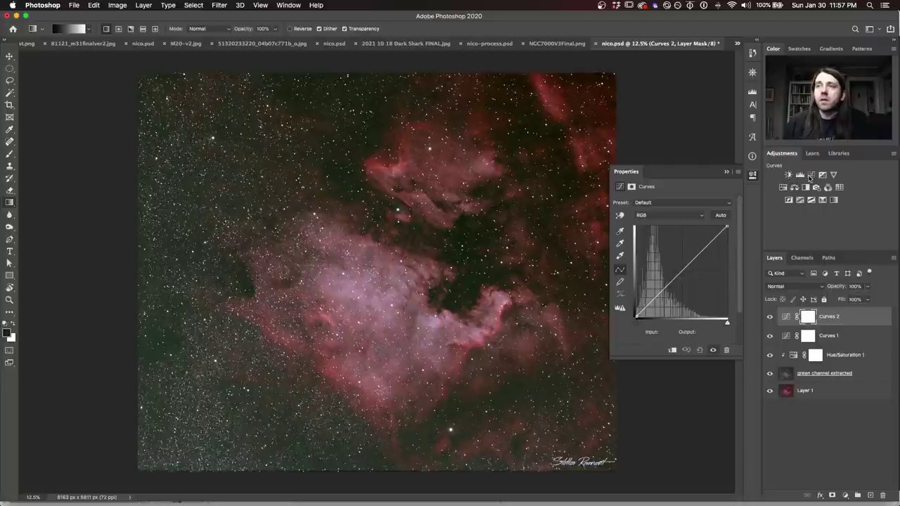
{"action": "left_click", "coordinate": [659, 215]}
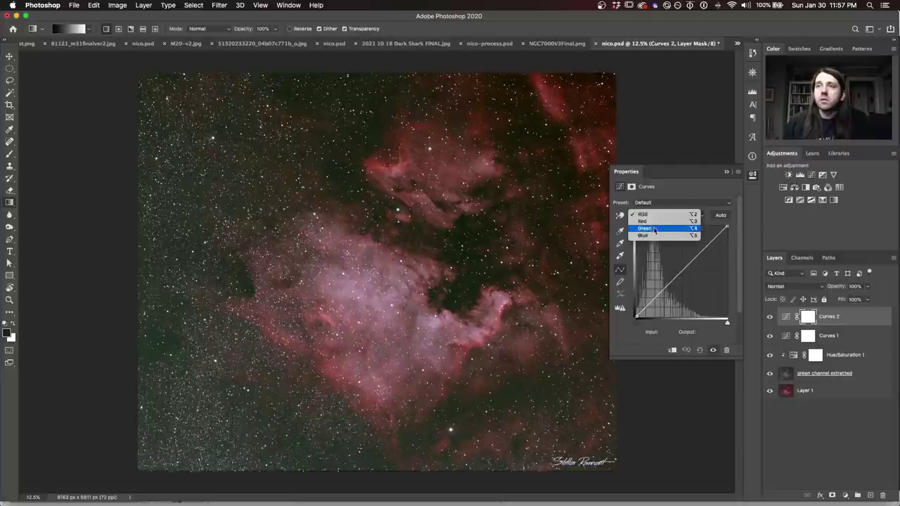
{"action": "left_click", "coordinate": [644, 223]}
{"action": "left_click_drag", "start_coordinate": [636, 318], "coordinate": [645, 318]}
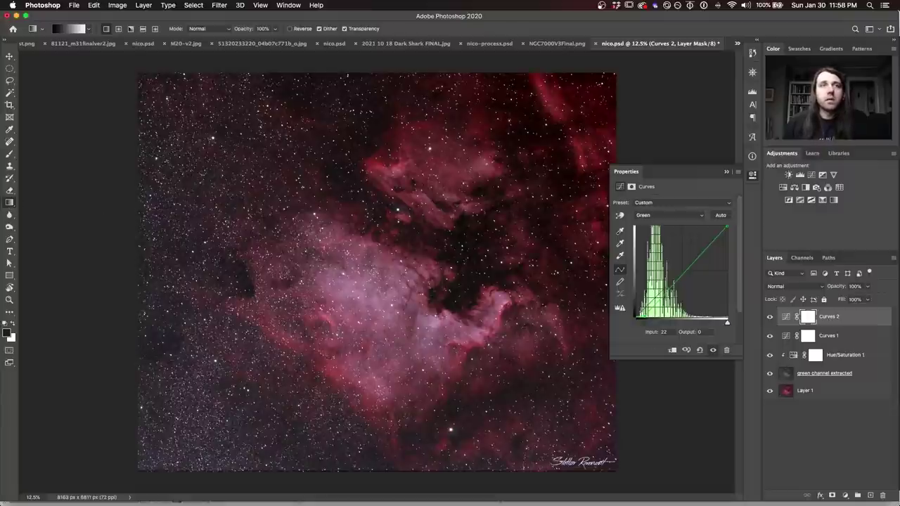
Try to confine the Curves 2 green correction to the left part of the image with a linear gradient on its layer mask
{"action": "left_click_drag", "start_coordinate": [466, 217], "coordinate": [112, 229]}
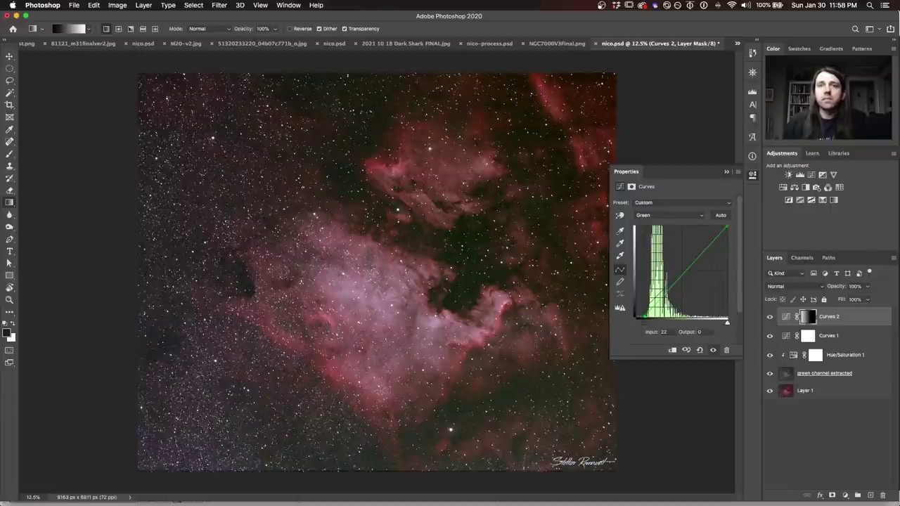
{"action": "left_click_drag", "start_coordinate": [627, 140], "coordinate": [50, 175]}
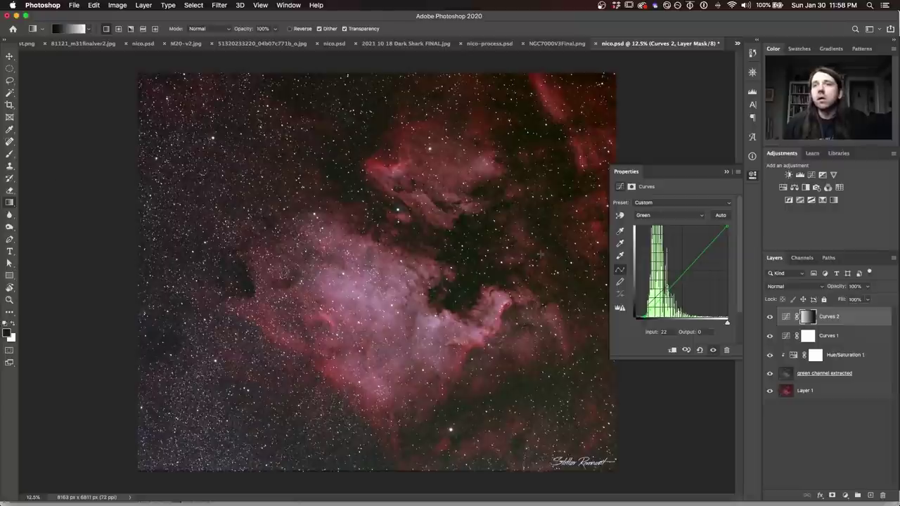
{"action": "left_click_drag", "start_coordinate": [691, 143], "coordinate": [10, 144]}
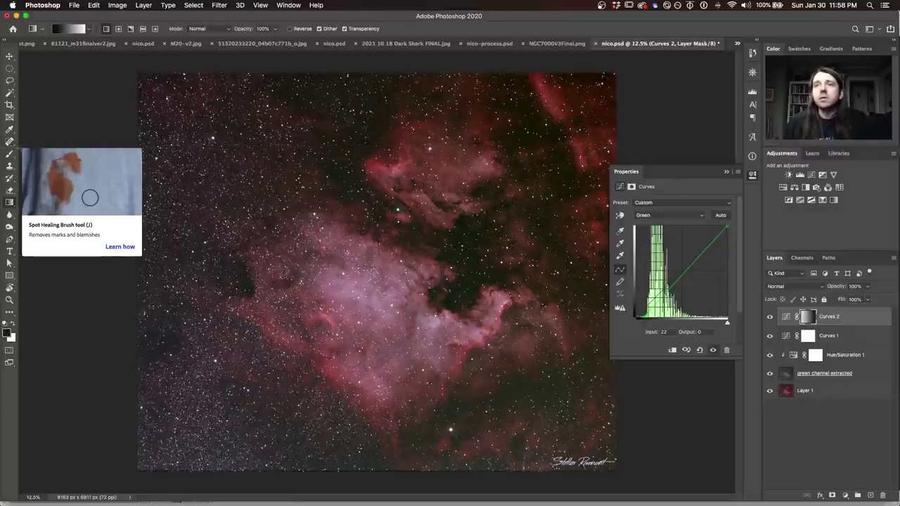
{"action": "left_click", "coordinate": [753, 175]}
{"action": "left_click", "coordinate": [769, 318]}
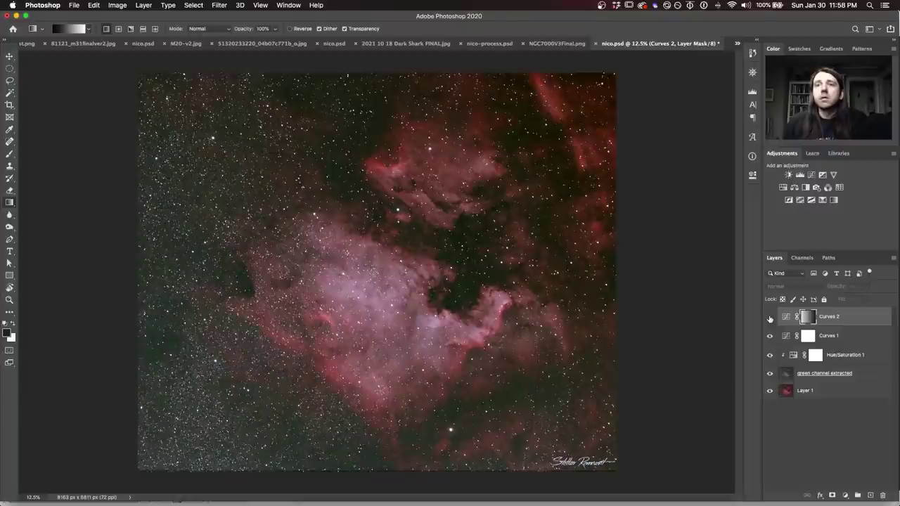
{"action": "left_click", "coordinate": [769, 318]}
{"action": "double_click", "coordinate": [801, 318]}
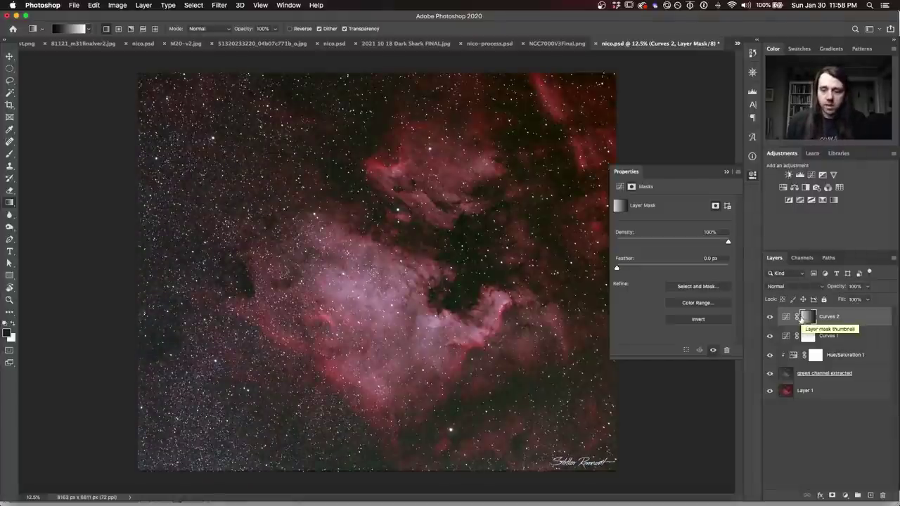
{"action": "key", "text": "super+z"}
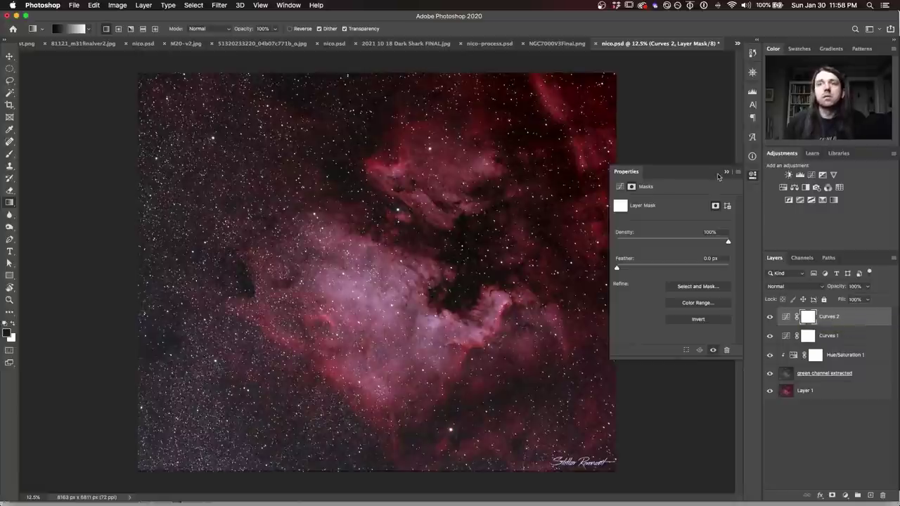
Compare Layer 1 on its own with the full stack of adjustments
{"action": "left_click", "coordinate": [752, 174]}
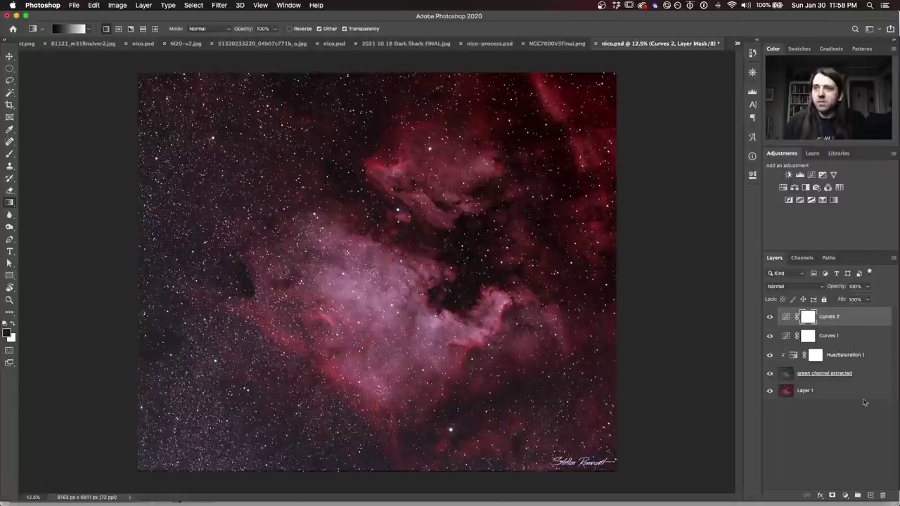
{"action": "left_click", "coordinate": [770, 391], "text": "alt"}
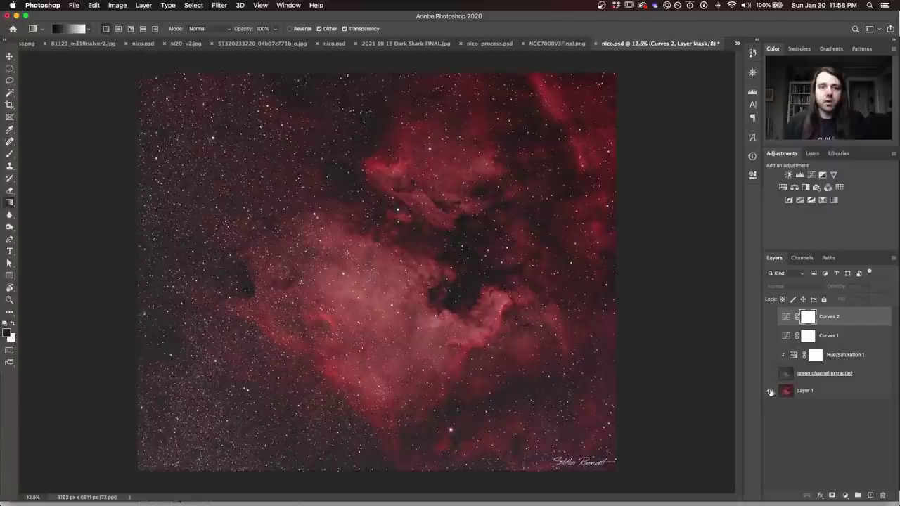
{"action": "left_click", "coordinate": [770, 391], "text": "alt"}
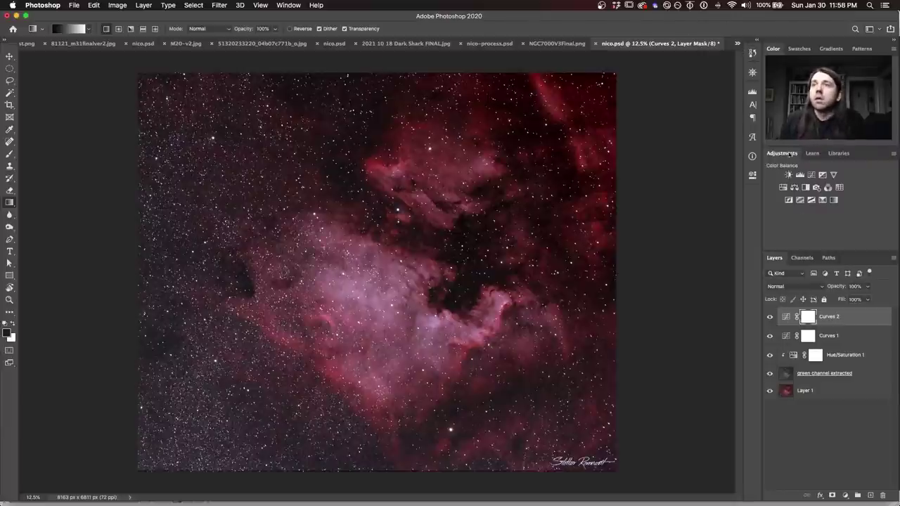
Switch to pleiades final 2.jpg and add a Curves adjustment with the RGB black point at input 28, output 0
{"action": "left_click", "coordinate": [738, 44]}
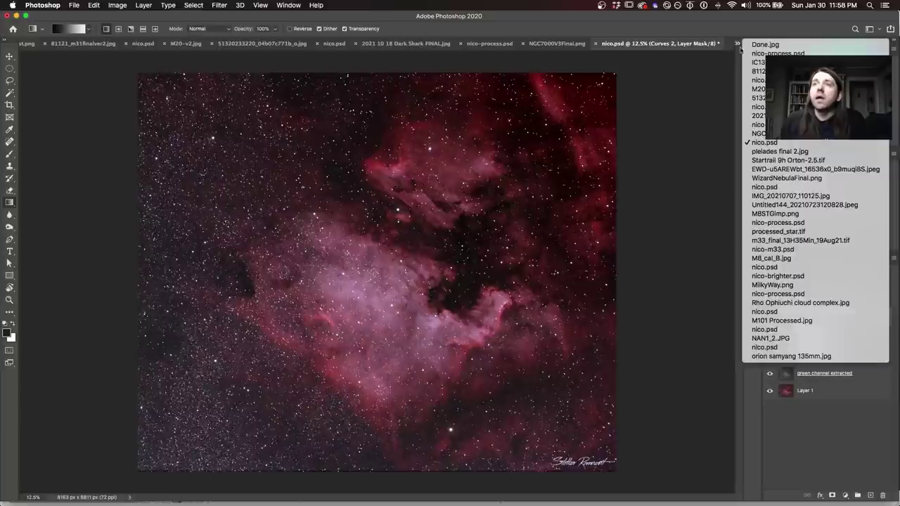
{"action": "left_click", "coordinate": [759, 151]}
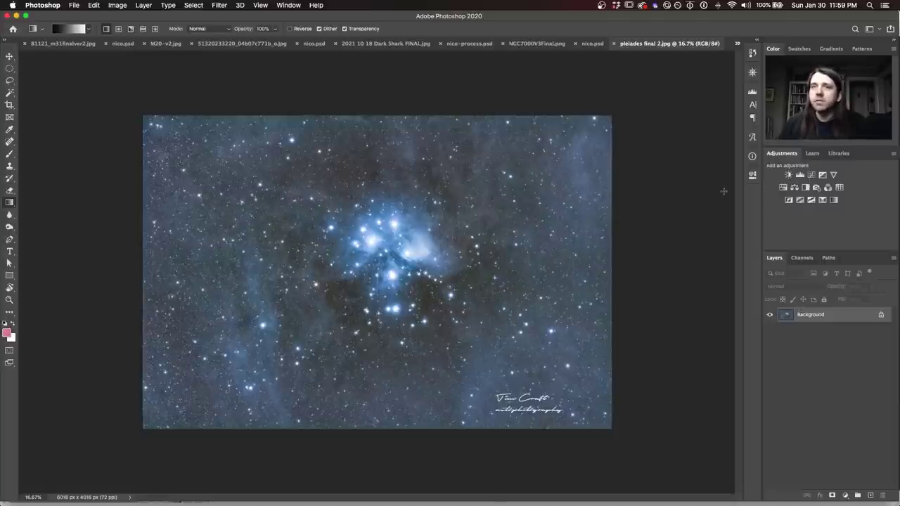
{"action": "left_click", "coordinate": [815, 176]}
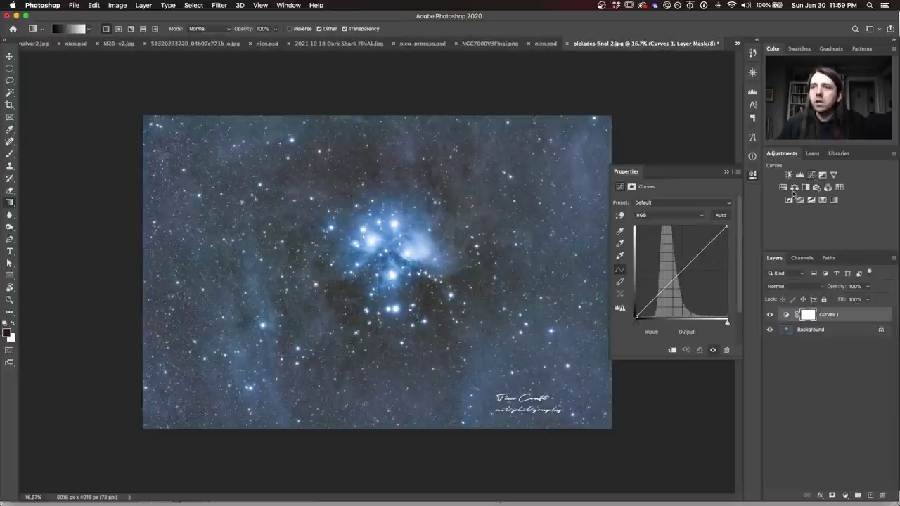
{"action": "left_click_drag", "start_coordinate": [636, 314], "coordinate": [642, 317]}
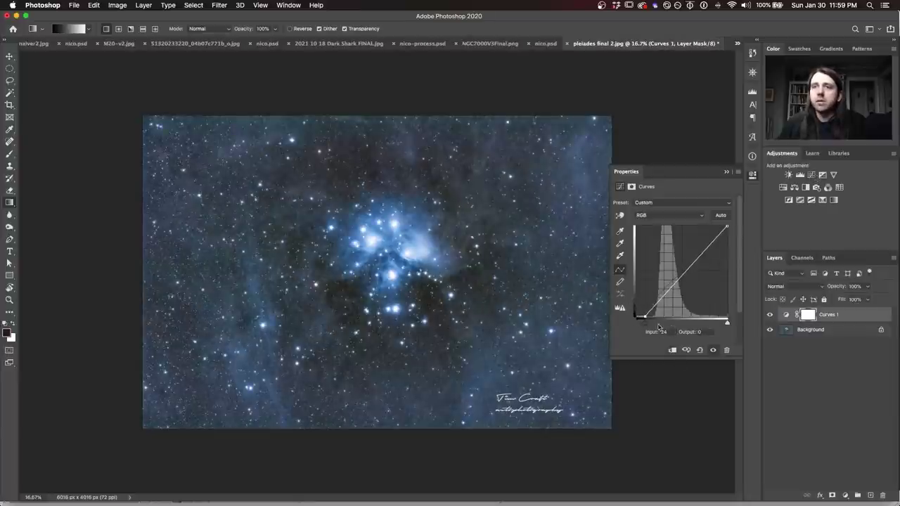
{"action": "left_click_drag", "start_coordinate": [642, 316], "coordinate": [645, 316]}
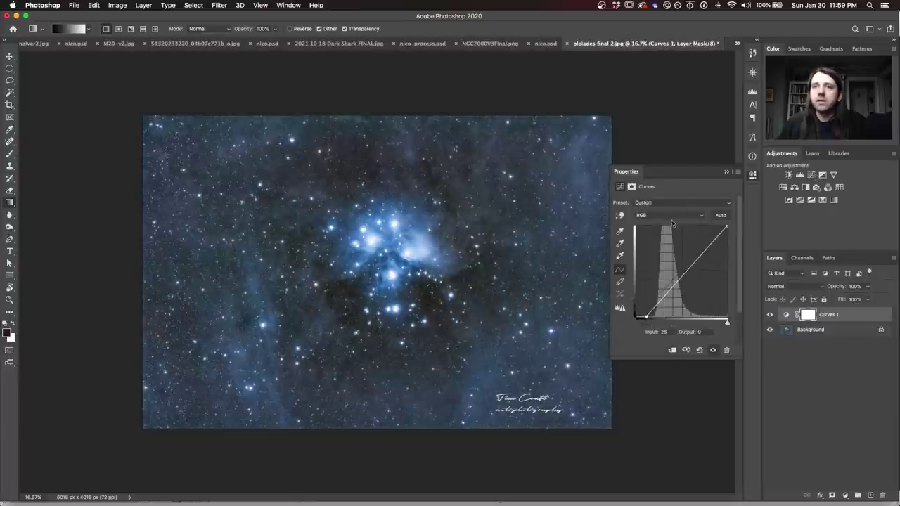
Move the black points of the Blue and Green channels inward in Curves 1 to remove the background colour cast
{"action": "left_click", "coordinate": [668, 216]}
{"action": "left_click", "coordinate": [653, 236]}
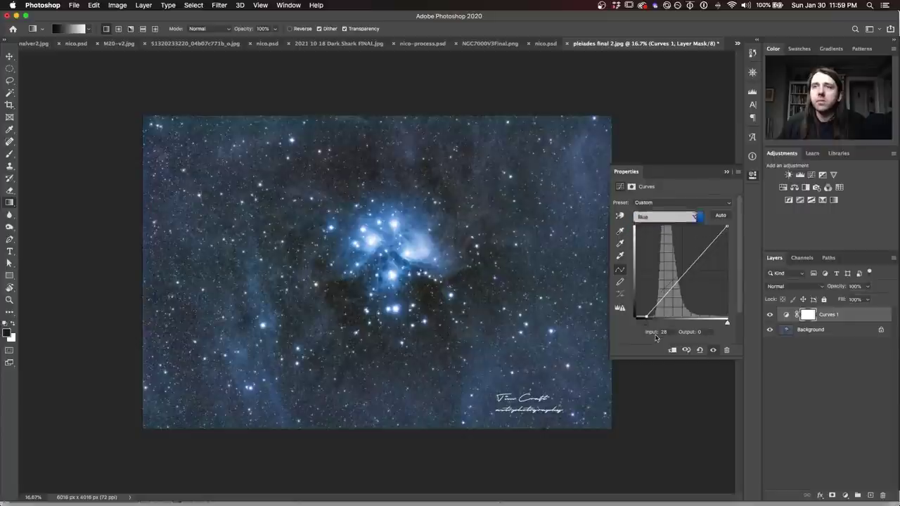
{"action": "left_click_drag", "start_coordinate": [638, 317], "coordinate": [653, 312]}
{"action": "left_click", "coordinate": [668, 215]}
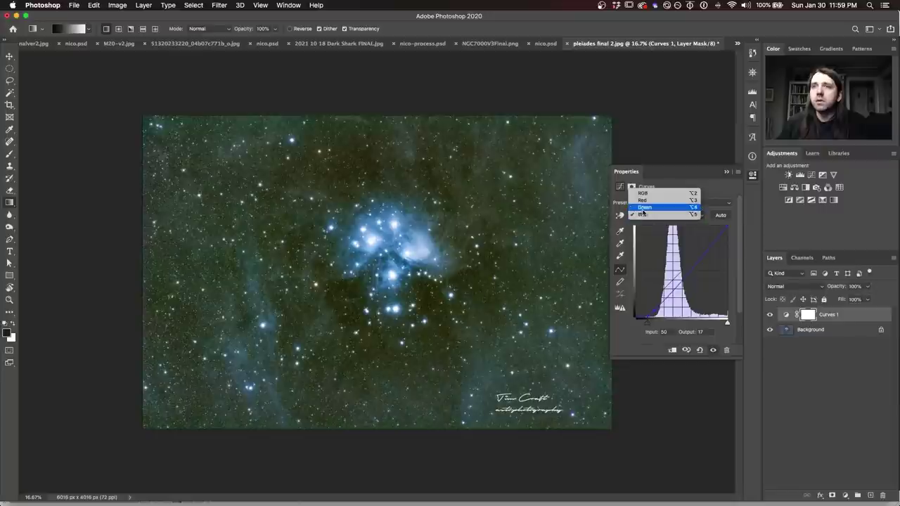
{"action": "left_click", "coordinate": [650, 208]}
{"action": "left_click_drag", "start_coordinate": [636, 317], "coordinate": [654, 309]}
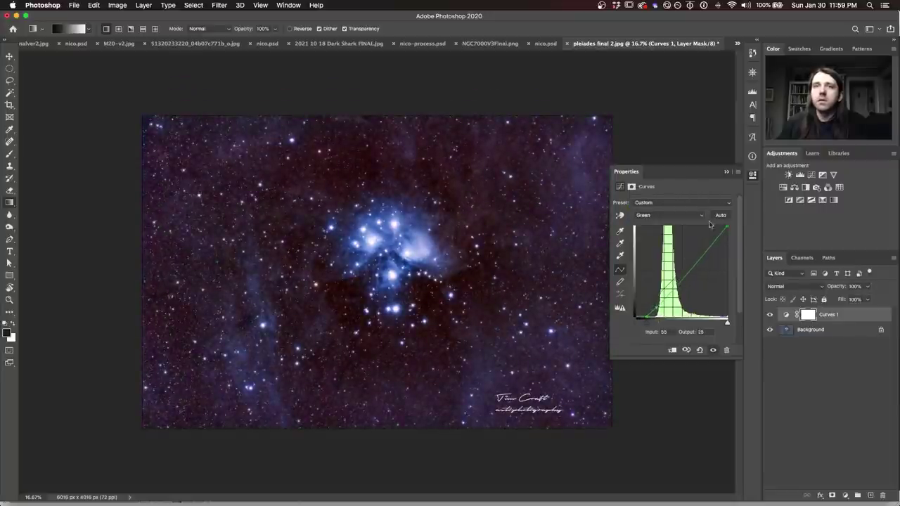
{"action": "left_click", "coordinate": [752, 174]}
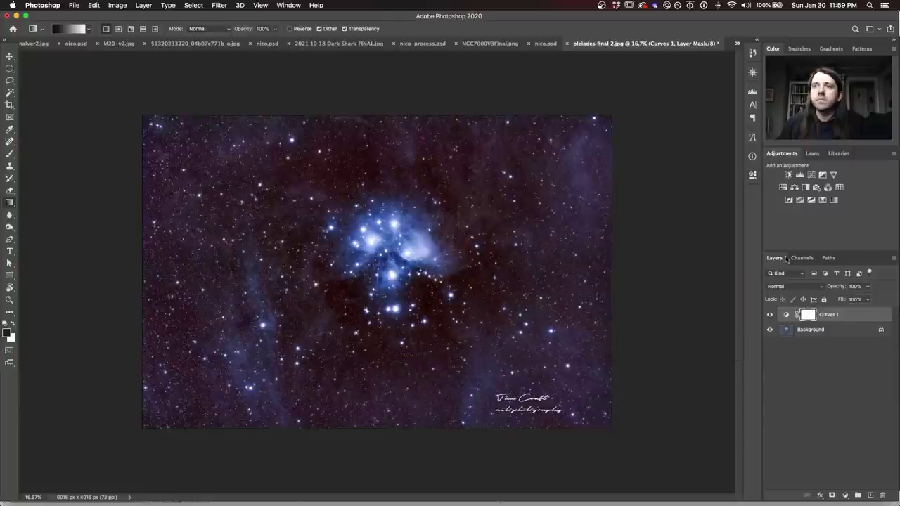
Compare the Pleiades image with and without the Curves 1 adjustment, leaving the adjustment shown
{"action": "left_click", "coordinate": [768, 315]}
{"action": "left_click", "coordinate": [769, 316]}
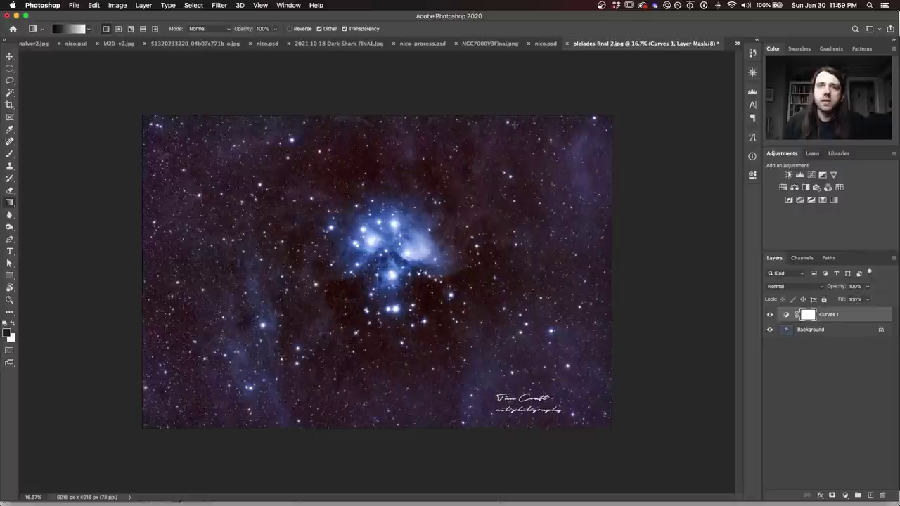
{"action": "left_click", "coordinate": [769, 316]}
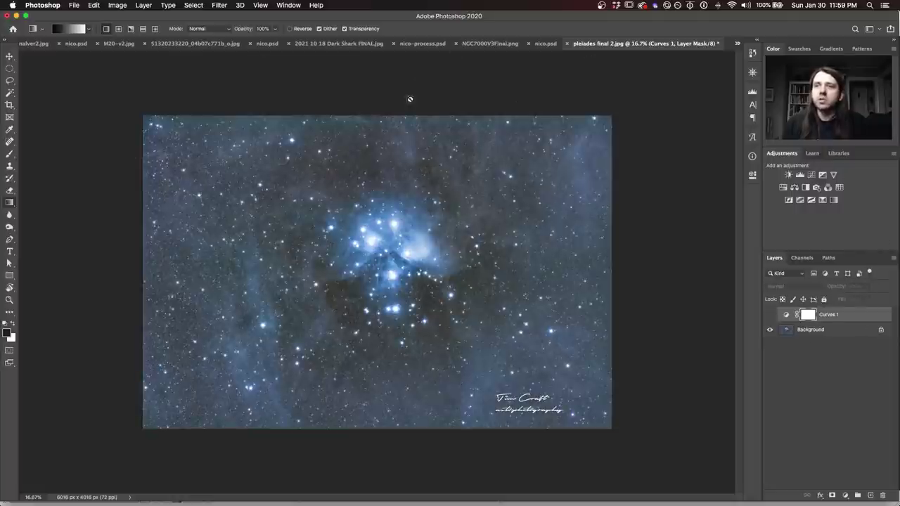
{"action": "left_click", "coordinate": [769, 316]}
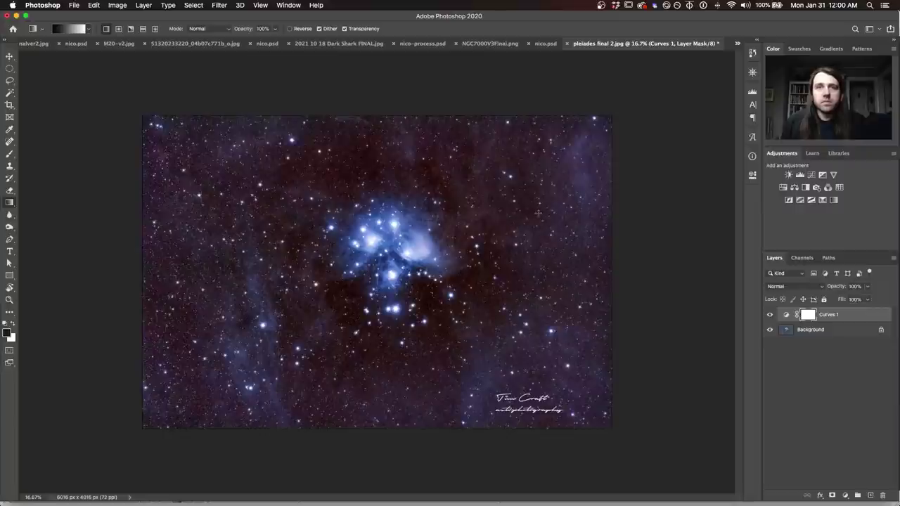
{"action": "left_click", "coordinate": [770, 314]}
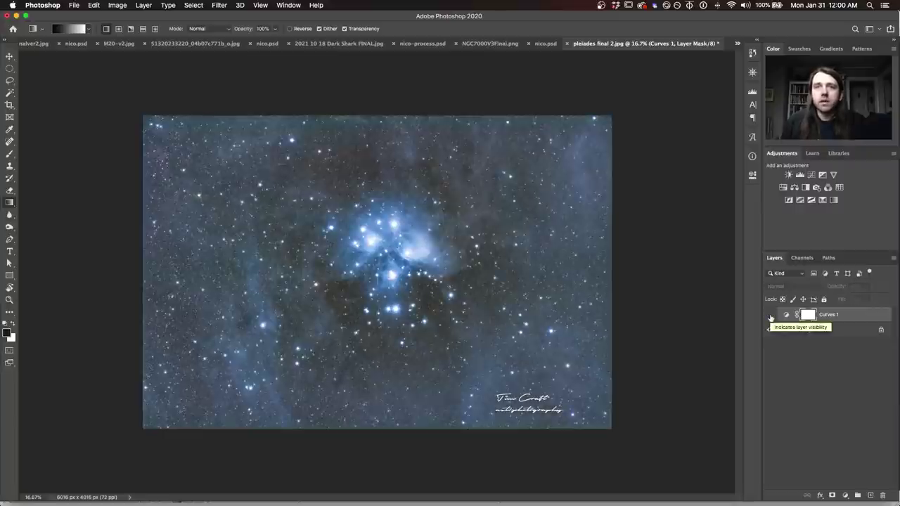
{"action": "left_click", "coordinate": [770, 315]}
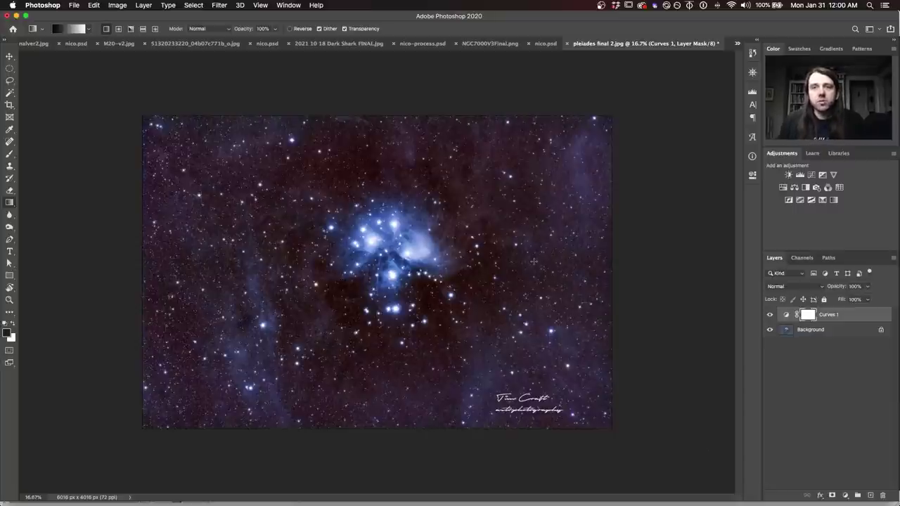
Dismiss both clipboard export alerts and view Startrail 9h Orton-2.5.tif among the open documents
{"action": "key", "text": "super+Tab"}
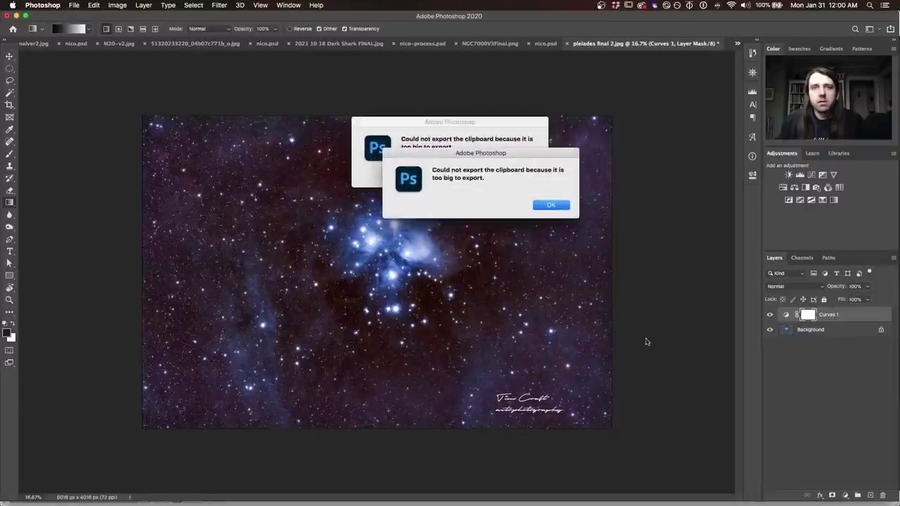
{"action": "left_click", "coordinate": [552, 204]}
{"action": "left_click", "coordinate": [520, 177]}
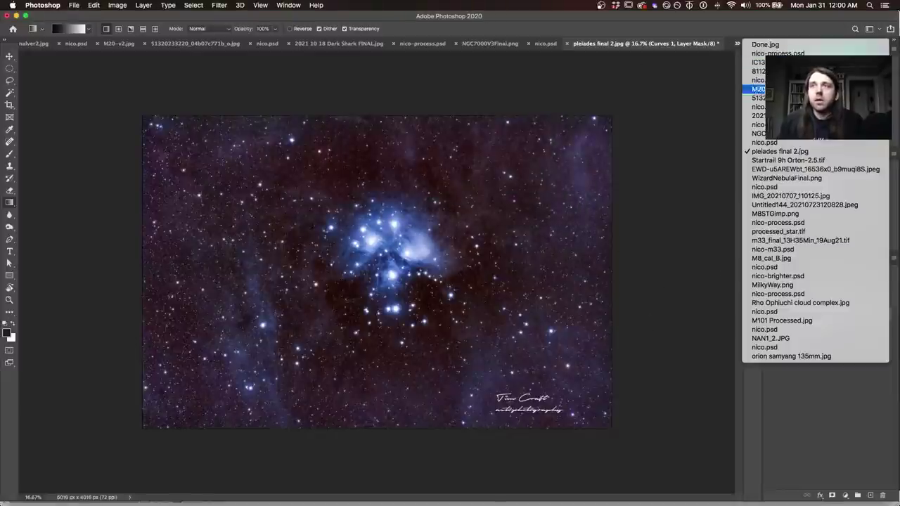
{"action": "left_click", "coordinate": [772, 161]}
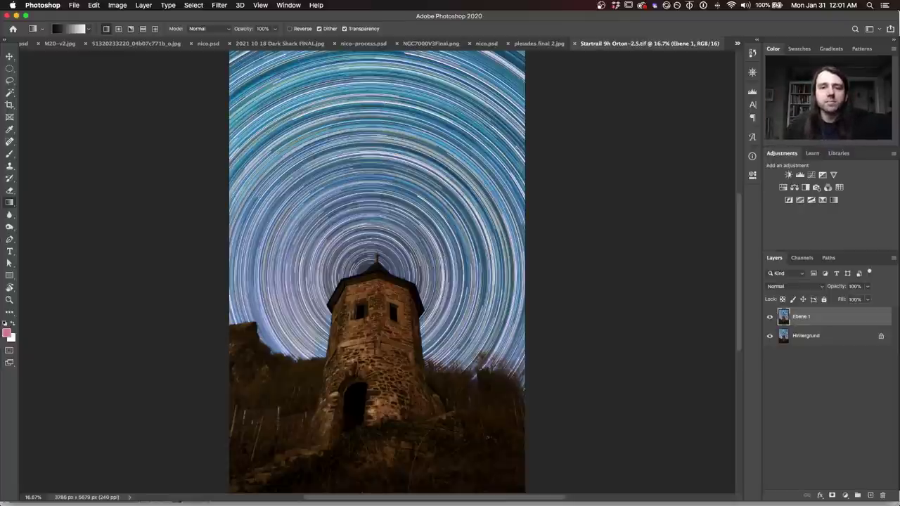
View EWD-u5AREWbt_16536x0_b9muqi8S.jpeg and WizardNebulaFinal.png among the open documents
{"action": "left_click", "coordinate": [737, 43]}
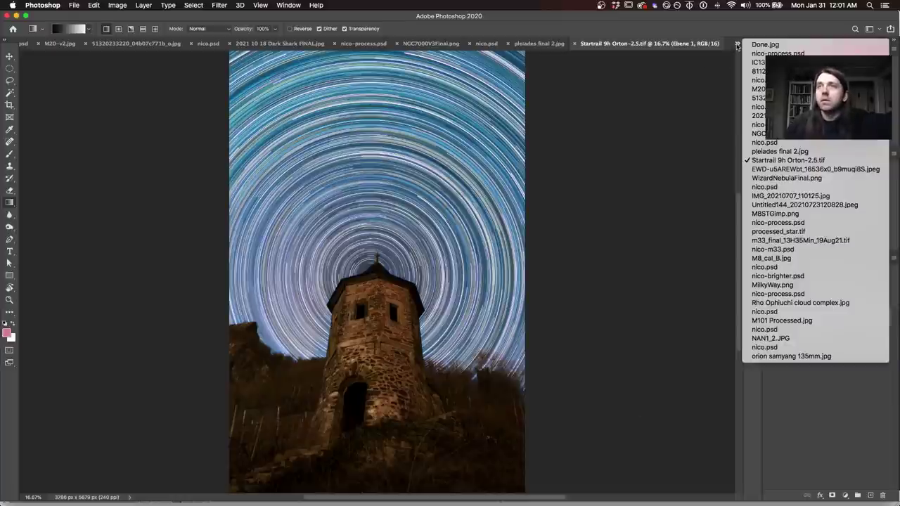
{"action": "left_click", "coordinate": [766, 172]}
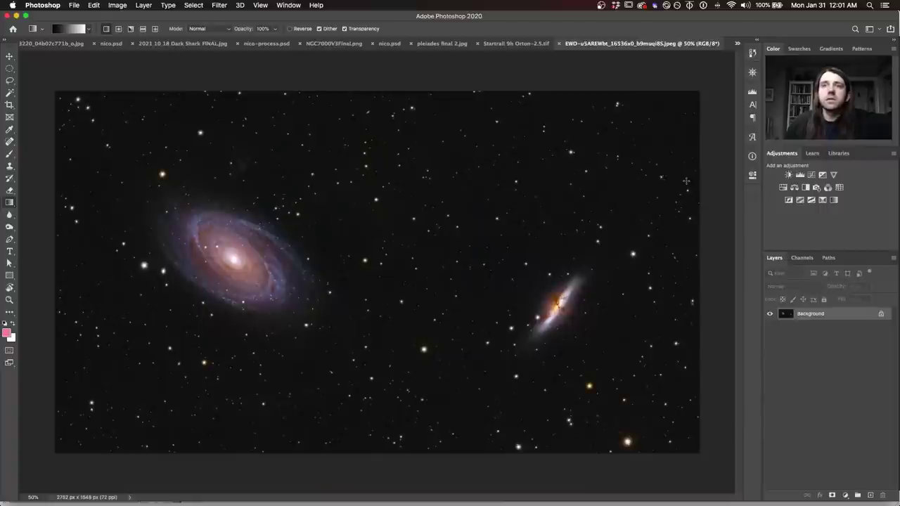
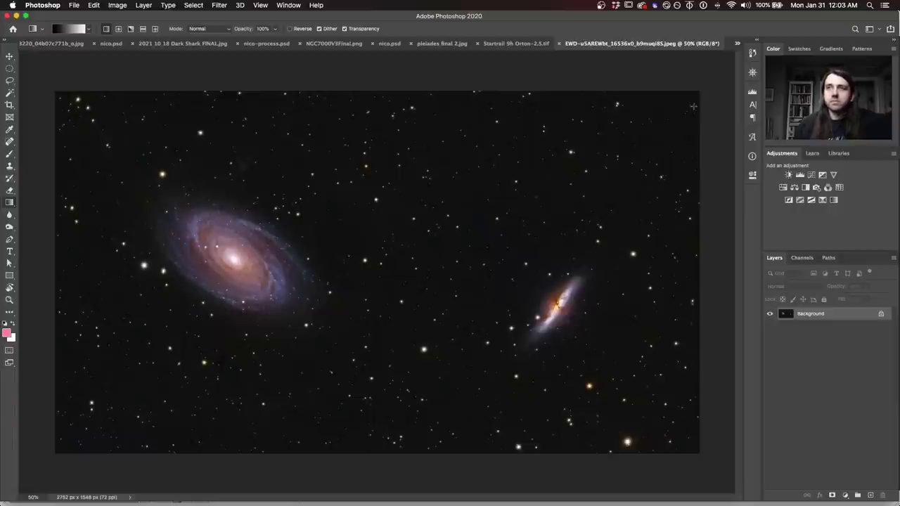
{"action": "left_click", "coordinate": [737, 43]}
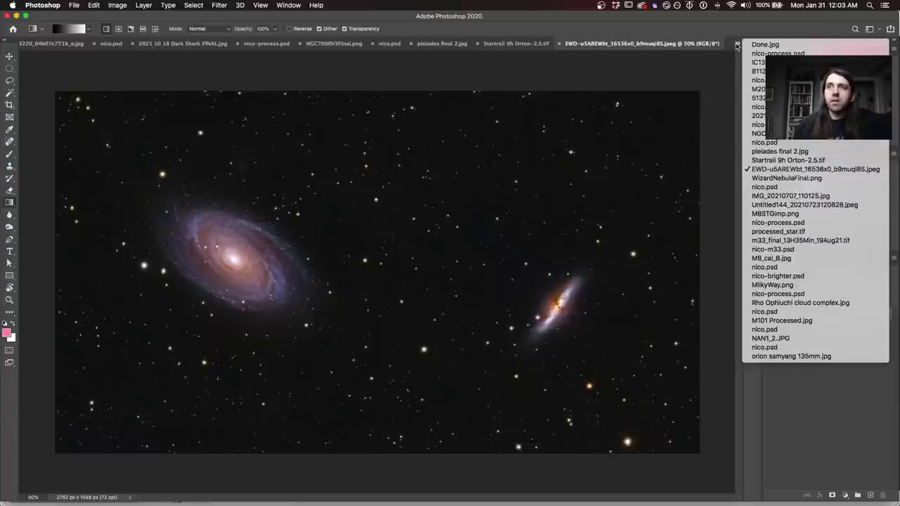
{"action": "left_click", "coordinate": [816, 169]}
{"action": "key", "text": "ctrl+Tab"}
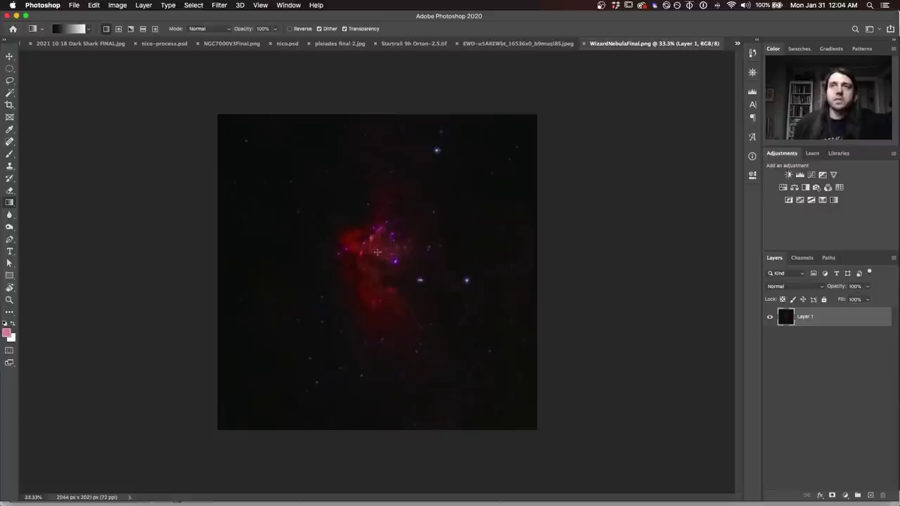
Switch to the reprocessed Wizard Nebula file nico.psd and show only its starless layer
{"action": "left_click", "coordinate": [737, 44]}
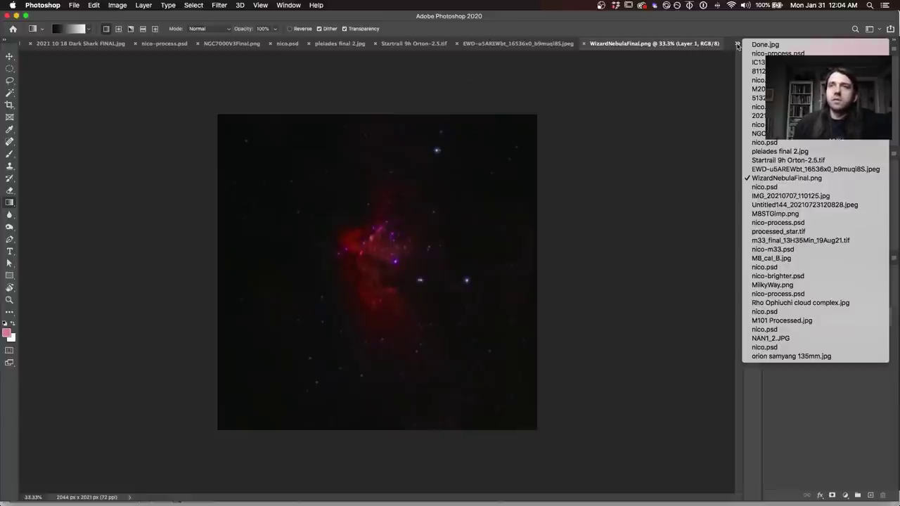
{"action": "left_click", "coordinate": [764, 187]}
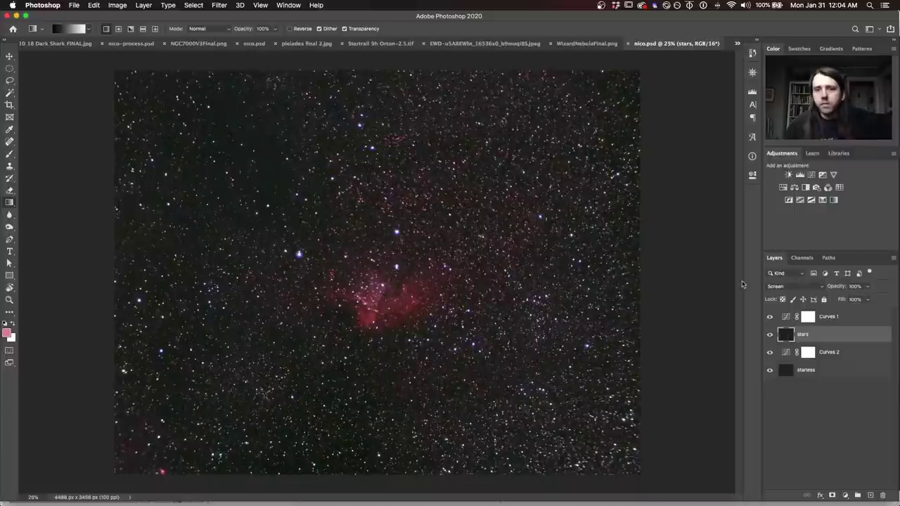
{"action": "left_click", "coordinate": [825, 375]}
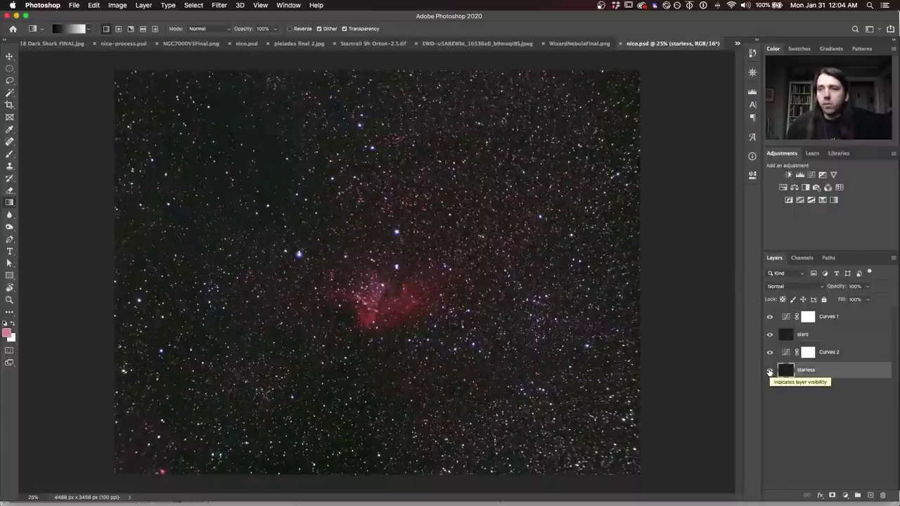
{"action": "left_click", "coordinate": [770, 373], "text": "alt"}
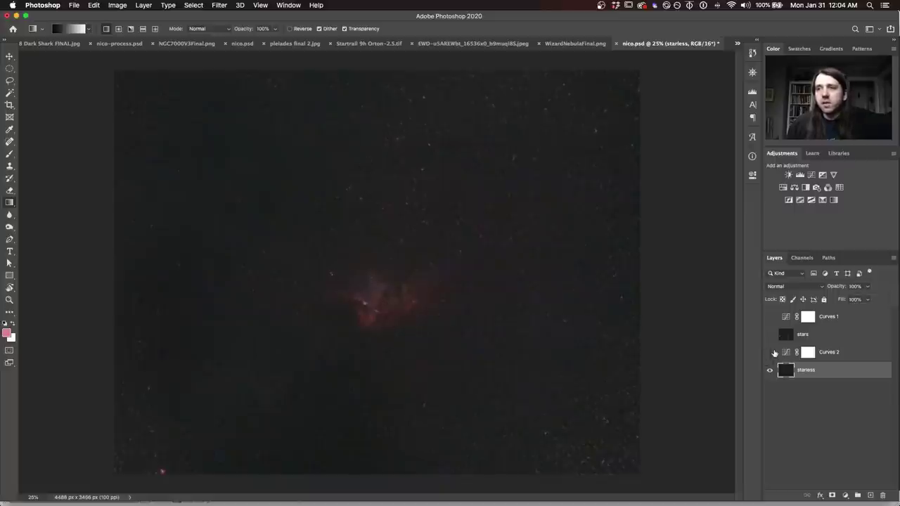
Reveal the Curves 2, stars and Curves 1 layers one by one from the bottom up, examining the Curves 2 settings
{"action": "left_click", "coordinate": [768, 352]}
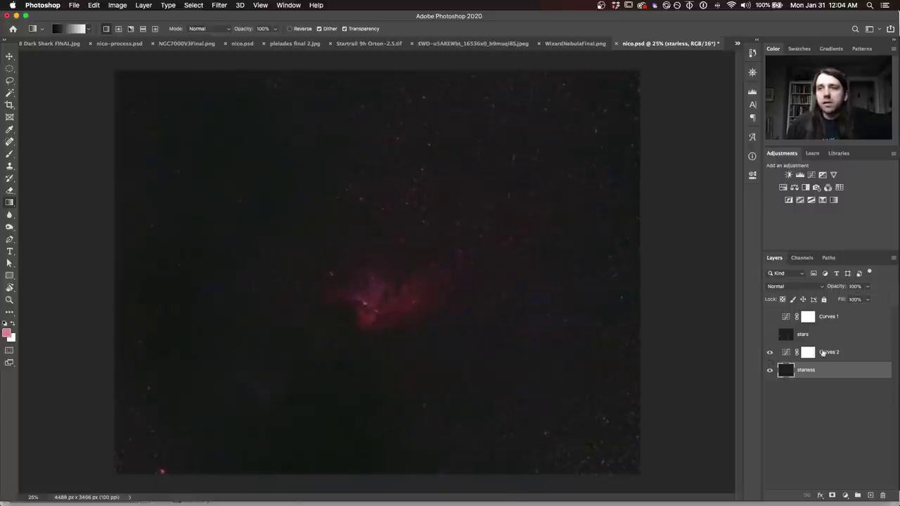
{"action": "double_click", "coordinate": [787, 353]}
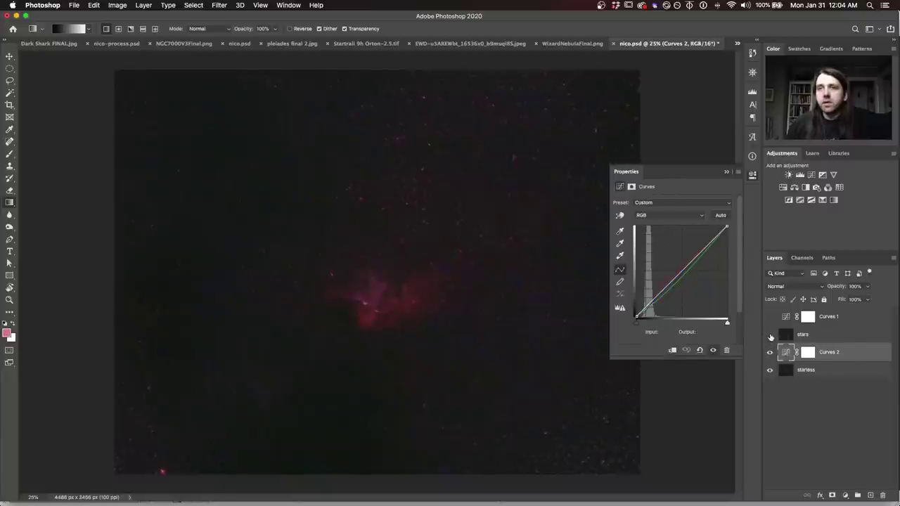
{"action": "left_click", "coordinate": [769, 335]}
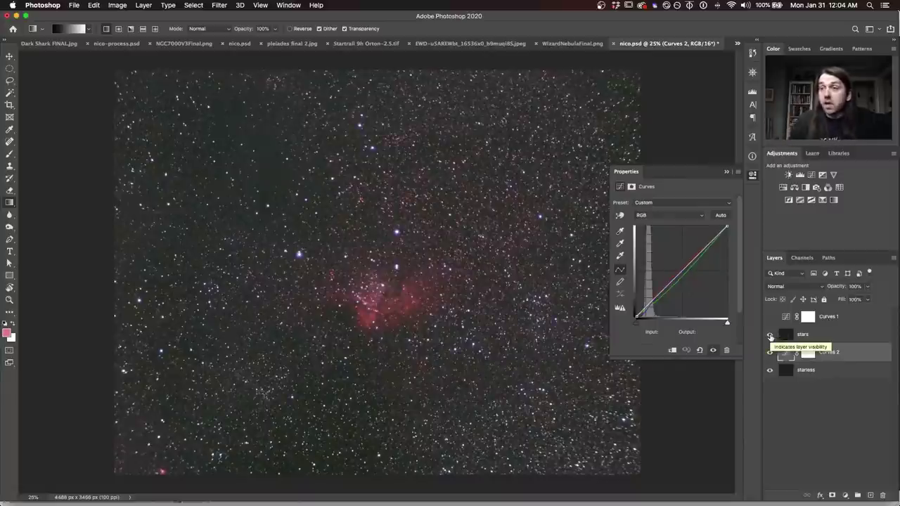
{"action": "left_click", "coordinate": [830, 337]}
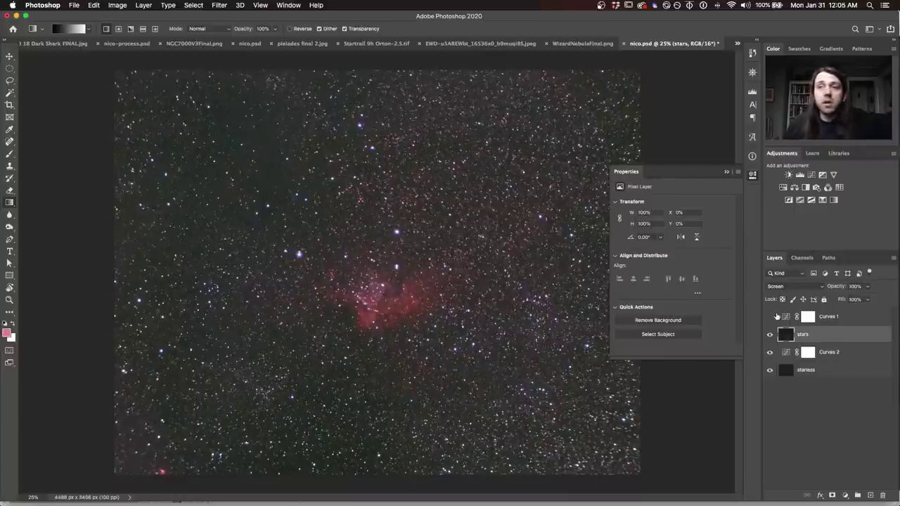
{"action": "left_click", "coordinate": [771, 319]}
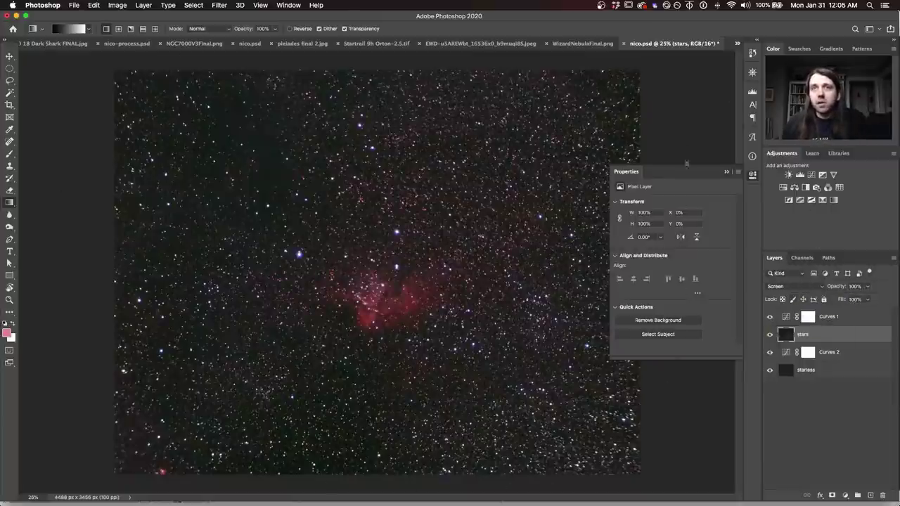
Compare the original WizardNebulaFinal.png with the reprocessed nico.psd, ending on the reprocessed version
{"action": "left_click", "coordinate": [594, 43]}
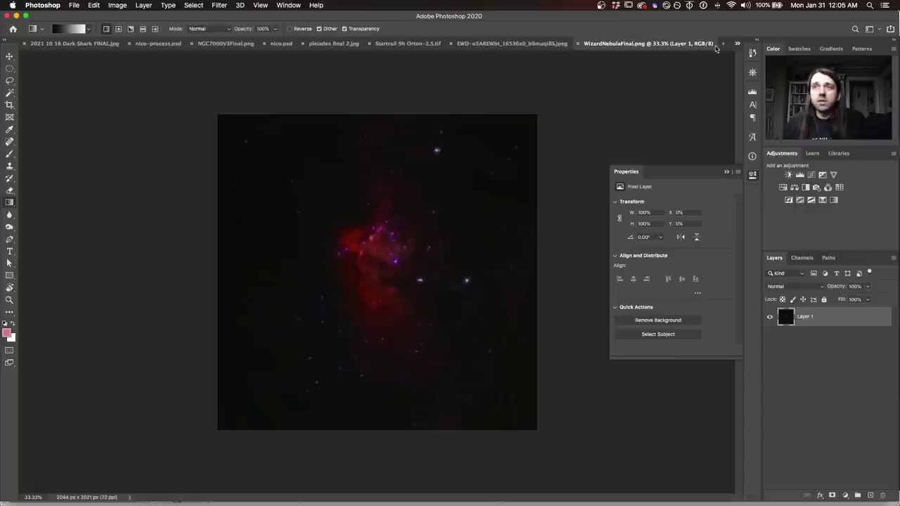
{"action": "left_click", "coordinate": [738, 44]}
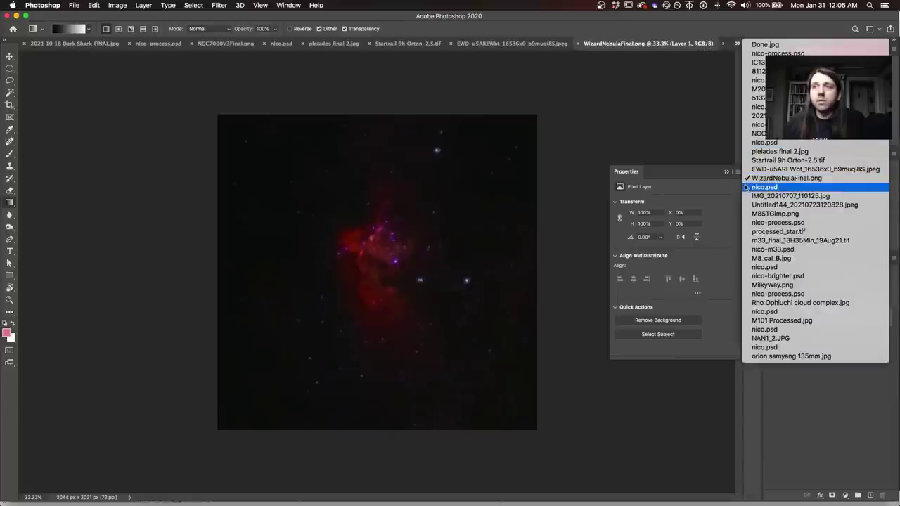
{"action": "left_click", "coordinate": [746, 187]}
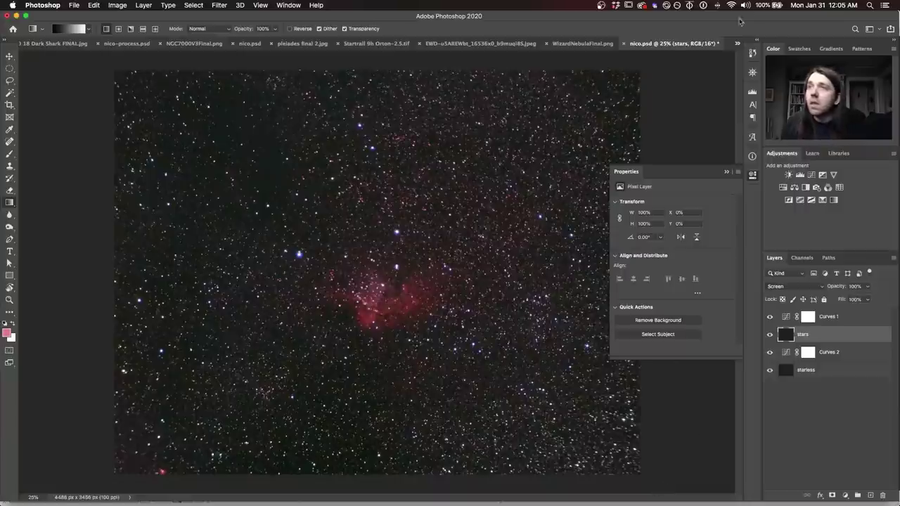
View the moon image IMG_20210707_110125.jpg and the galaxy image Untitled144_20210723120828.jpeg
{"action": "left_click", "coordinate": [736, 43]}
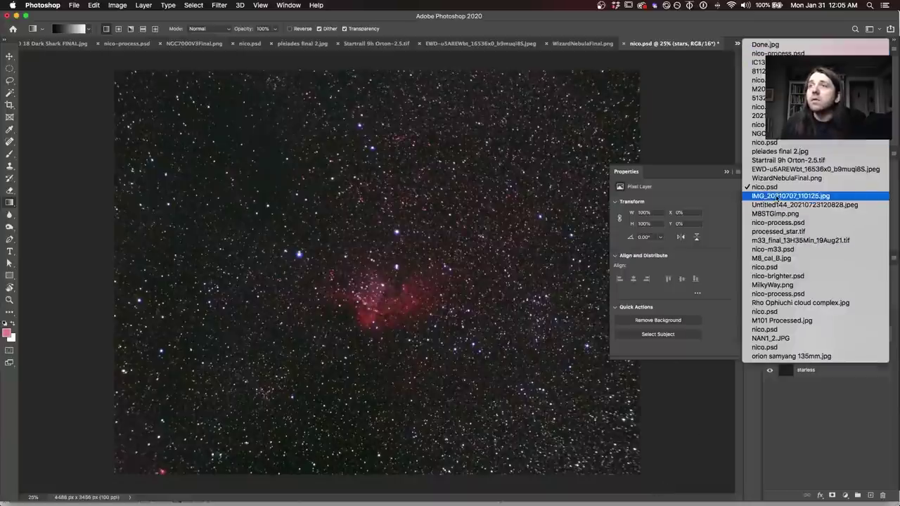
{"action": "left_click", "coordinate": [750, 169]}
{"action": "left_click", "coordinate": [752, 174]}
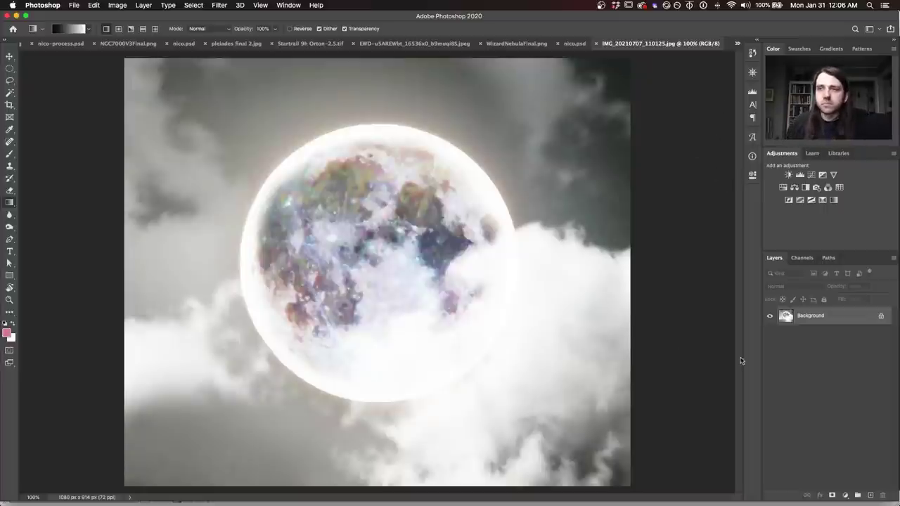
{"action": "left_click", "coordinate": [738, 45]}
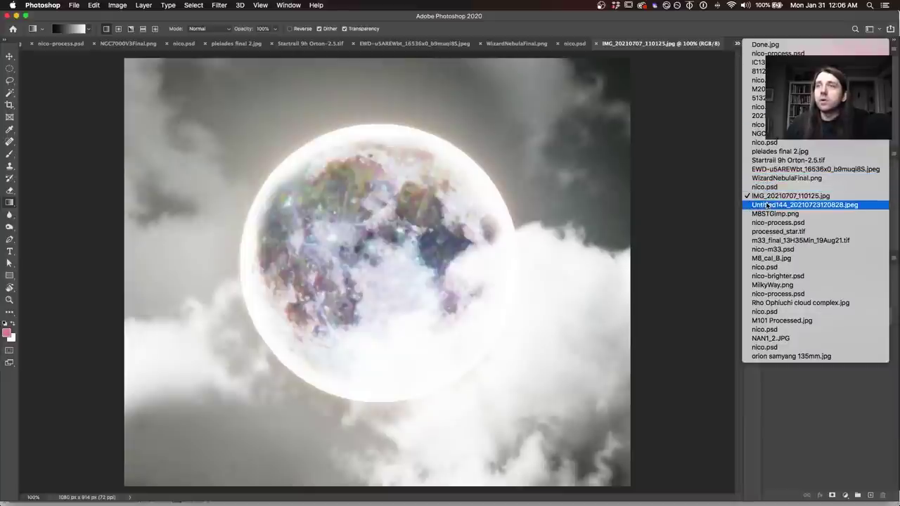
{"action": "left_click", "coordinate": [766, 205]}
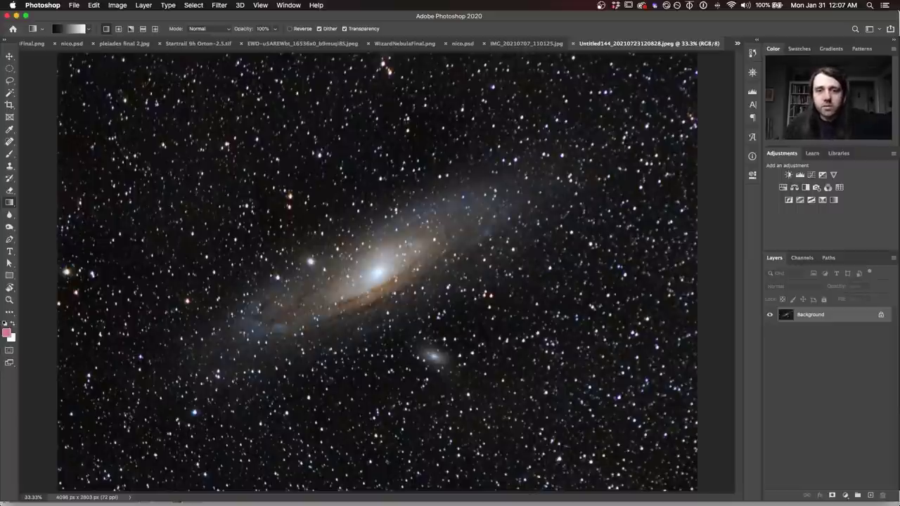
View M8STGimp.png and switch to its reprocessed version, nico-process.psd
{"action": "left_click", "coordinate": [736, 45]}
{"action": "left_click", "coordinate": [813, 204]}
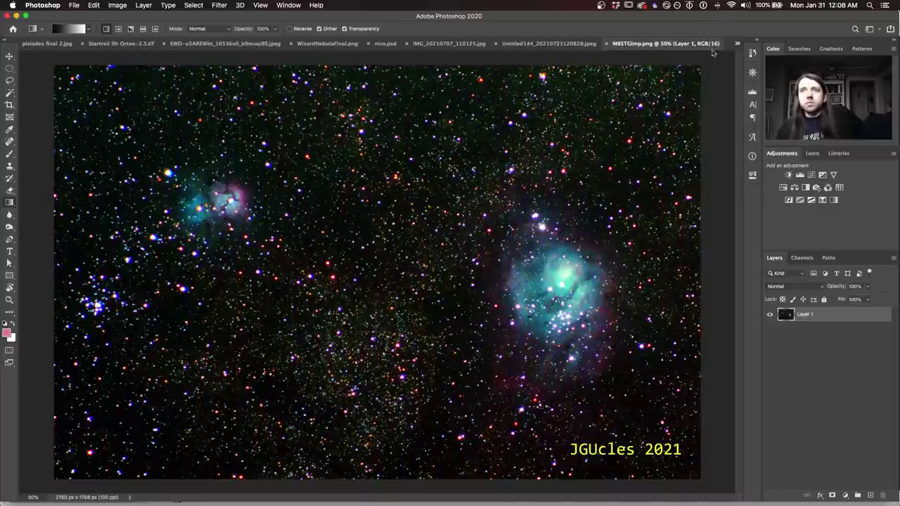
{"action": "left_click", "coordinate": [735, 44]}
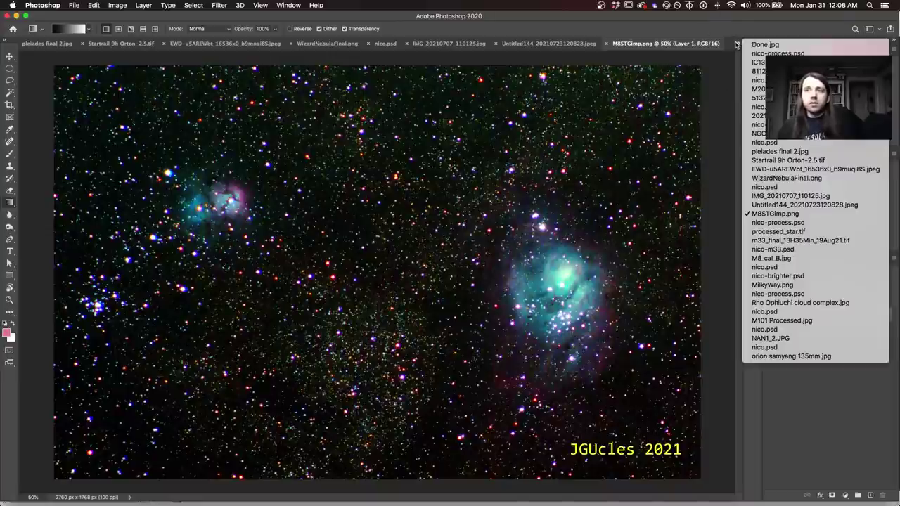
{"action": "left_click", "coordinate": [770, 223]}
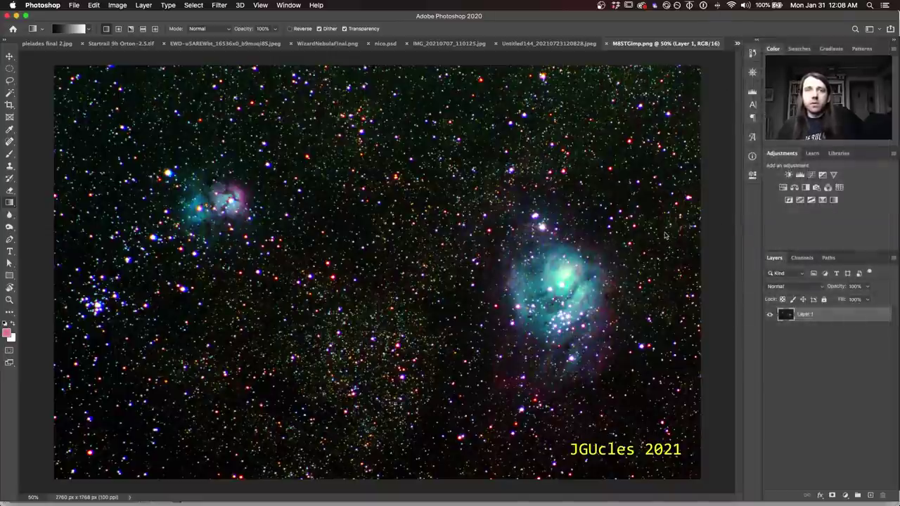
Hide Hue/Saturation 1 and compare the nebula image with and without Curves 1, examining its curve and leaving Curves 1 shown
{"action": "left_click", "coordinate": [769, 314]}
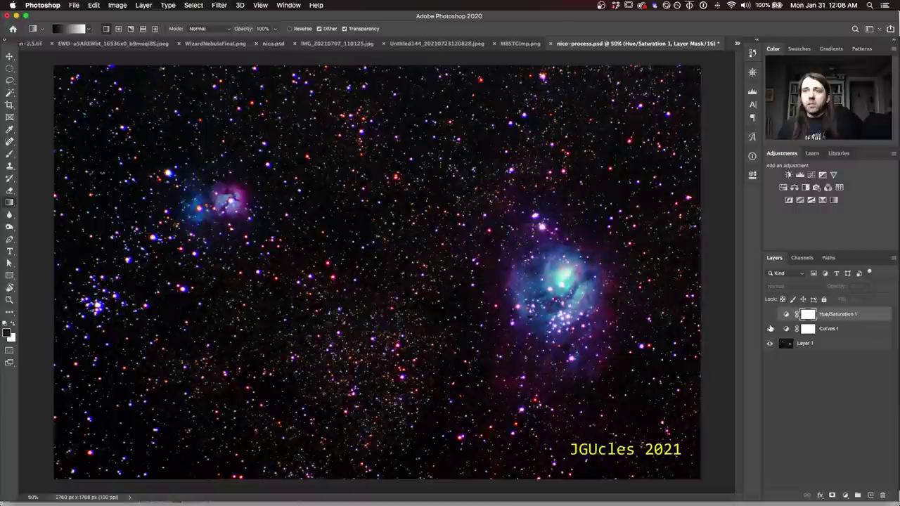
{"action": "left_click", "coordinate": [769, 328]}
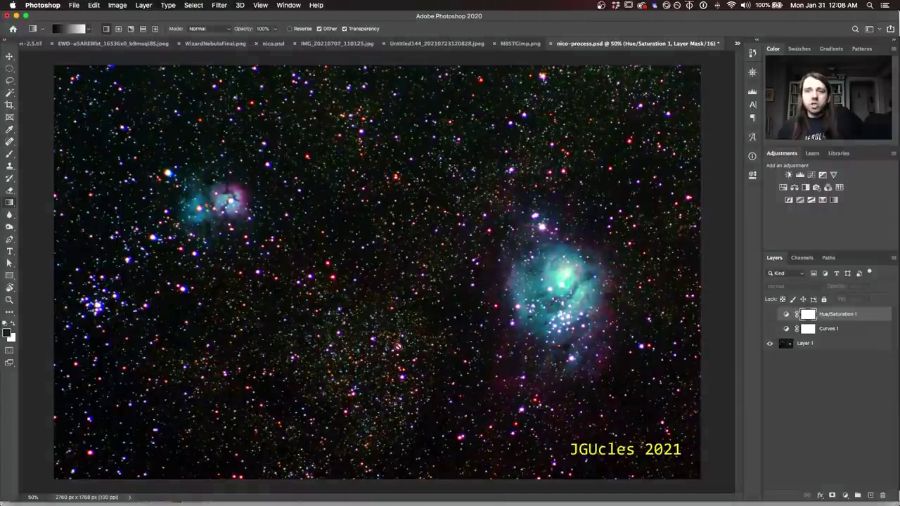
{"action": "left_click", "coordinate": [770, 330]}
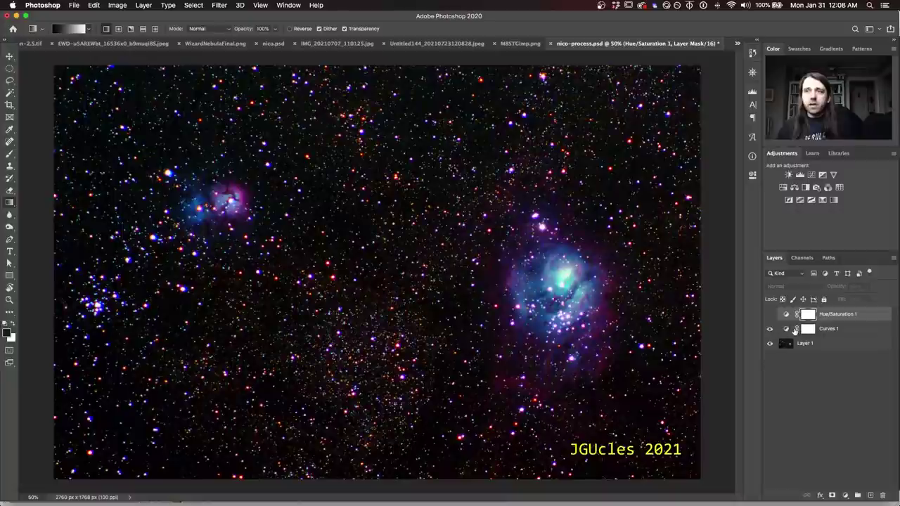
{"action": "double_click", "coordinate": [787, 330]}
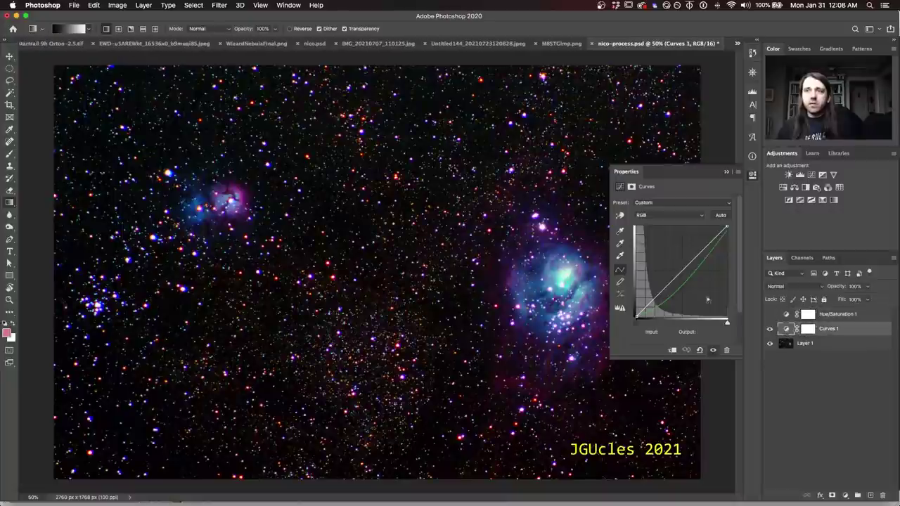
{"action": "left_click", "coordinate": [770, 328]}
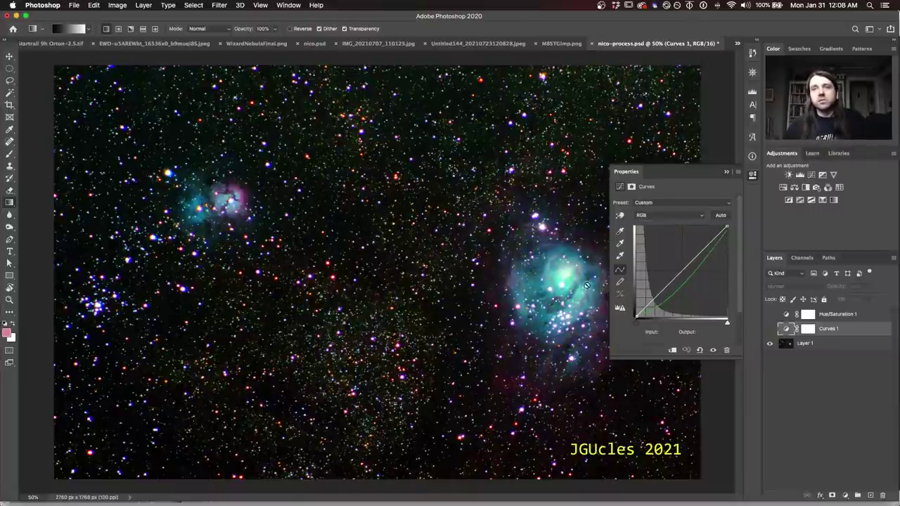
{"action": "left_click", "coordinate": [769, 328]}
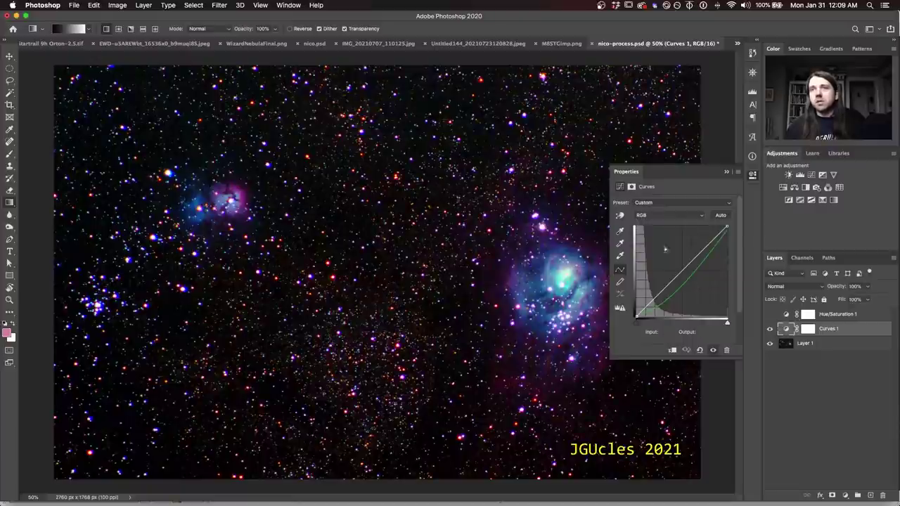
Compare the nebula image with and without the Hue/Saturation 1 adjustment, leaving the adjustment shown
{"action": "left_click", "coordinate": [769, 314]}
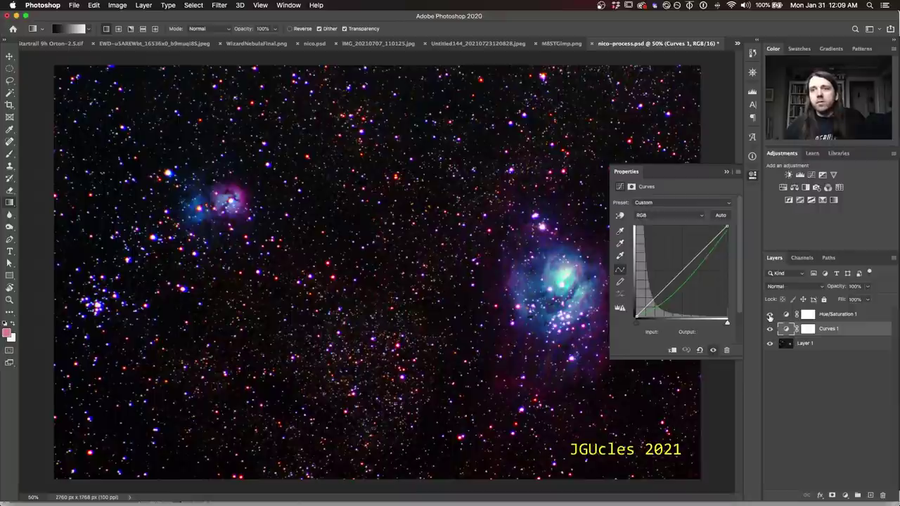
{"action": "left_click", "coordinate": [769, 316]}
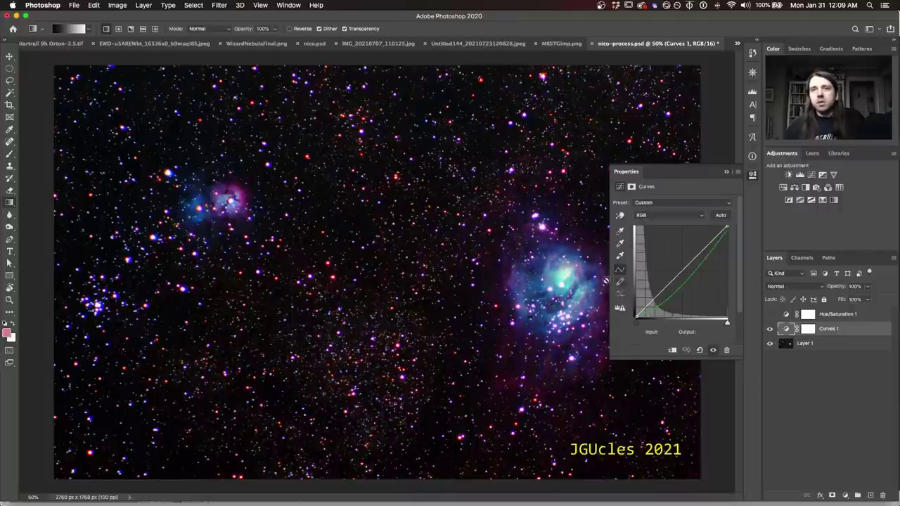
{"action": "left_click", "coordinate": [769, 314]}
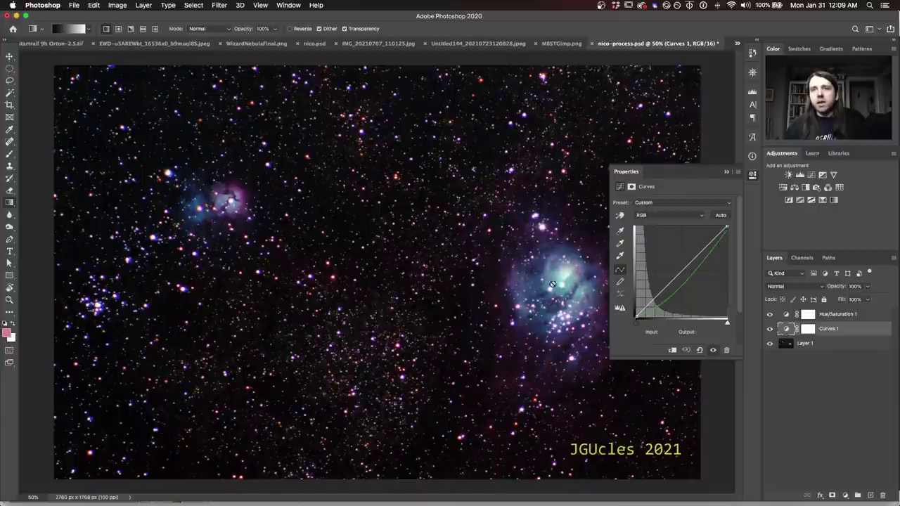
{"action": "left_click", "coordinate": [769, 315]}
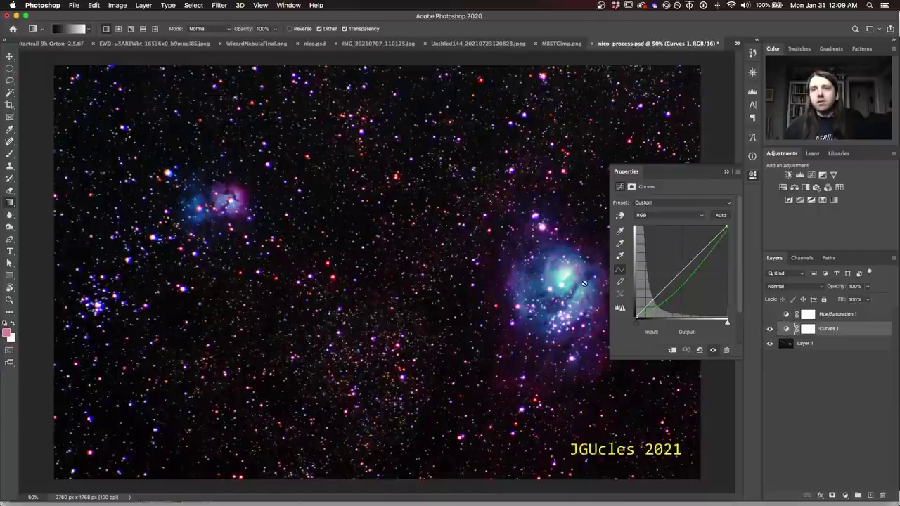
{"action": "left_click", "coordinate": [769, 315]}
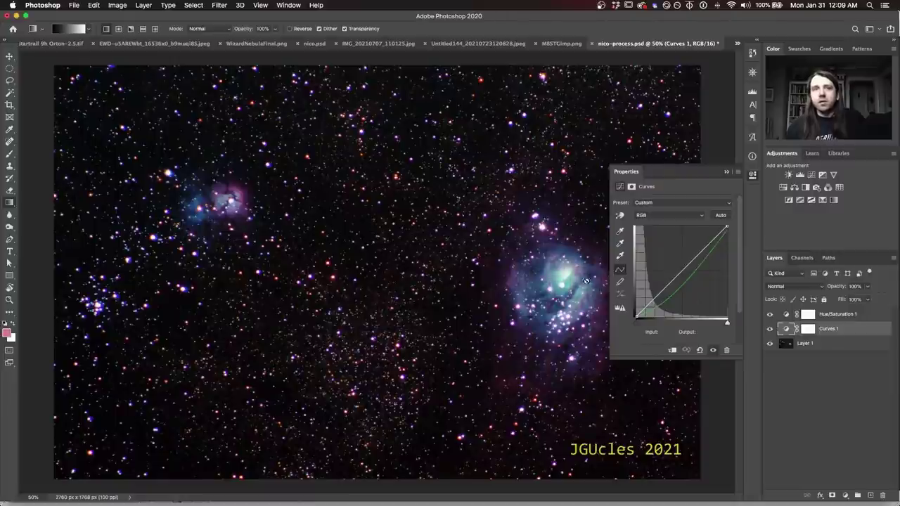
Close the curve properties and check the nebula's colours with Hue/Saturation 1 hidden, leaving the adjustment visible
{"action": "left_click", "coordinate": [752, 175]}
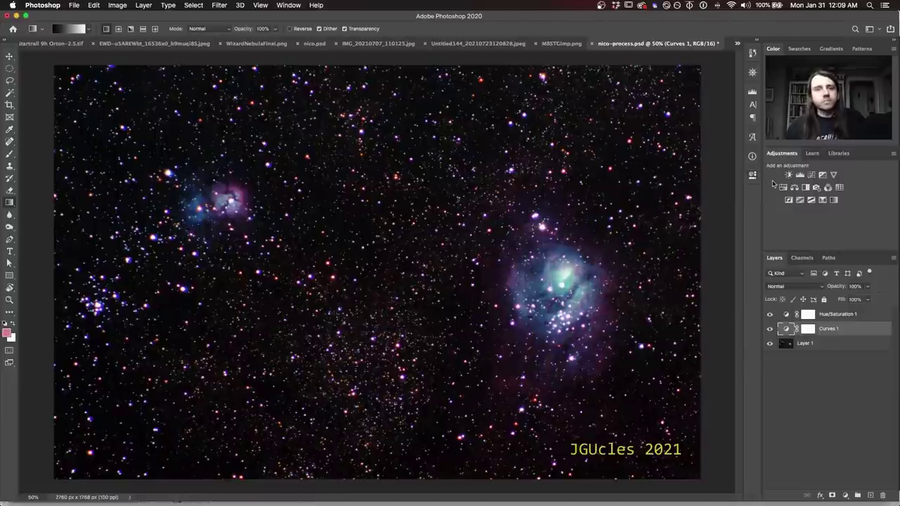
{"action": "left_click", "coordinate": [769, 315]}
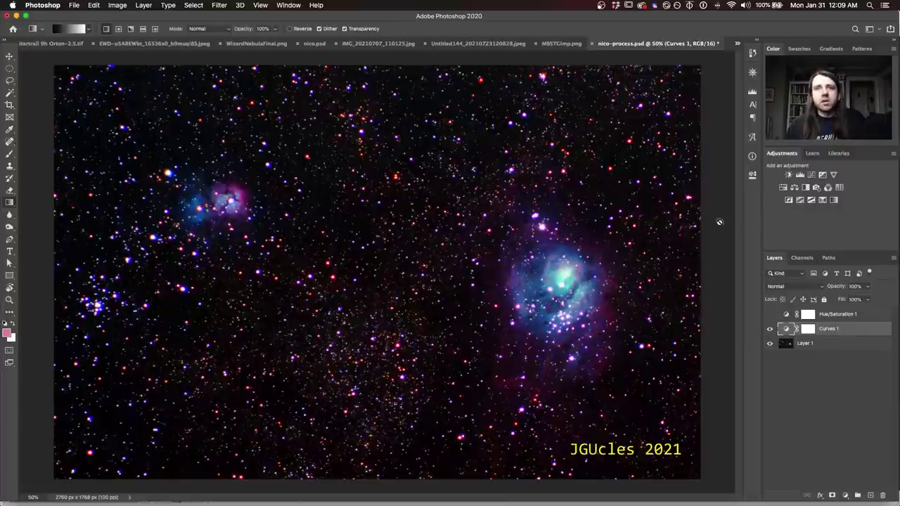
{"action": "left_click", "coordinate": [770, 315]}
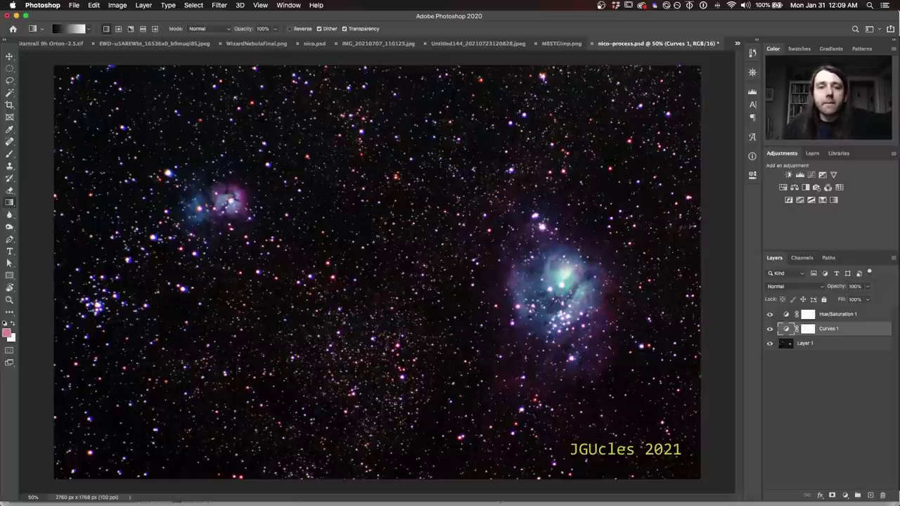
View the greyscale nebula image processed_star.tif and the galaxy image m33_final_13H35Min_19Aug21.tif
{"action": "left_click", "coordinate": [737, 44]}
{"action": "left_click", "coordinate": [778, 231]}
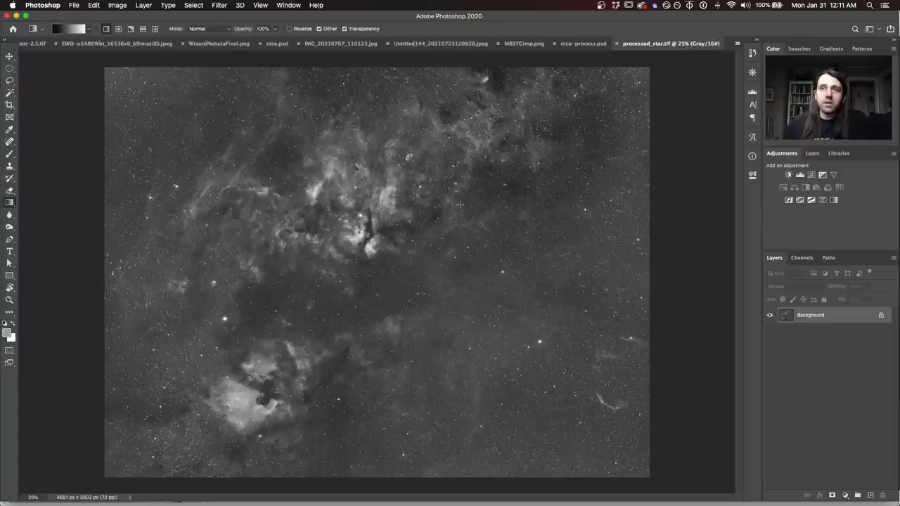
{"action": "left_click", "coordinate": [738, 44]}
{"action": "left_click", "coordinate": [792, 241]}
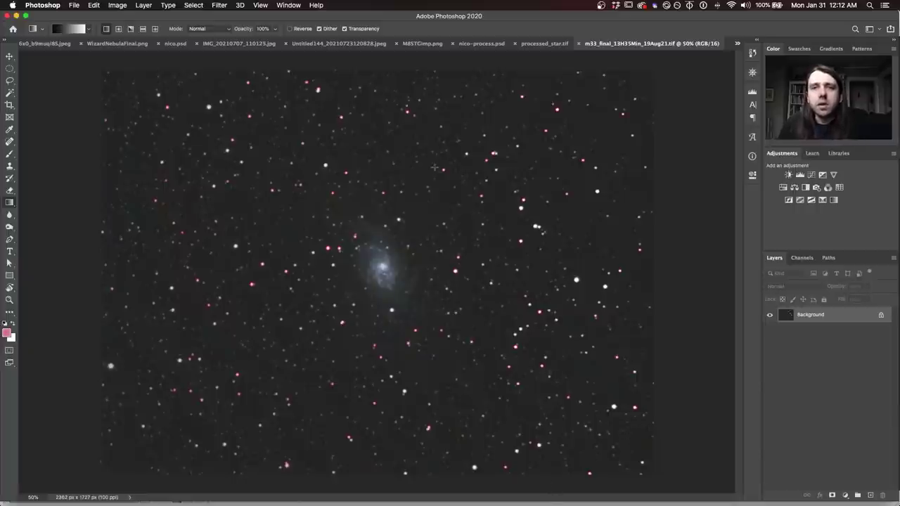
Compare m33_final_13H35Min_19Aug21.tif with its reprocessed version, nico-m33.psd, ending on the original galaxy image
{"action": "left_click", "coordinate": [737, 43]}
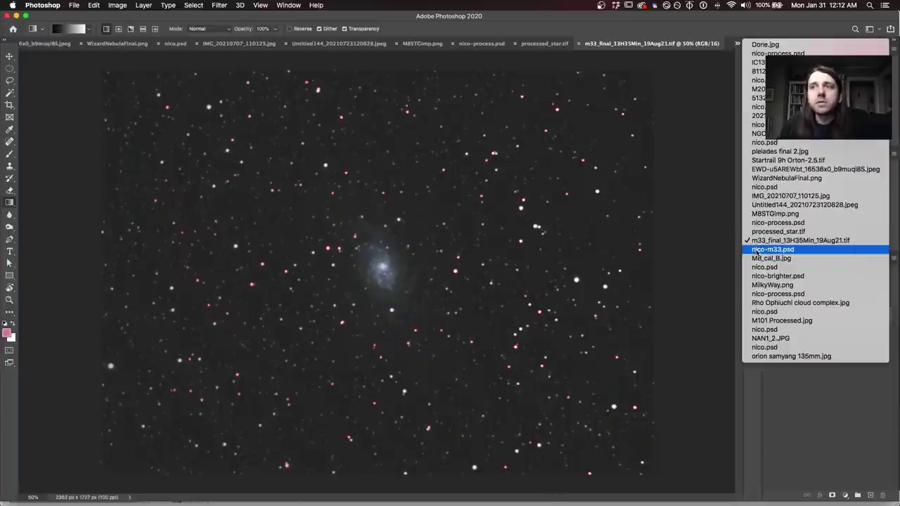
{"action": "left_click", "coordinate": [772, 250]}
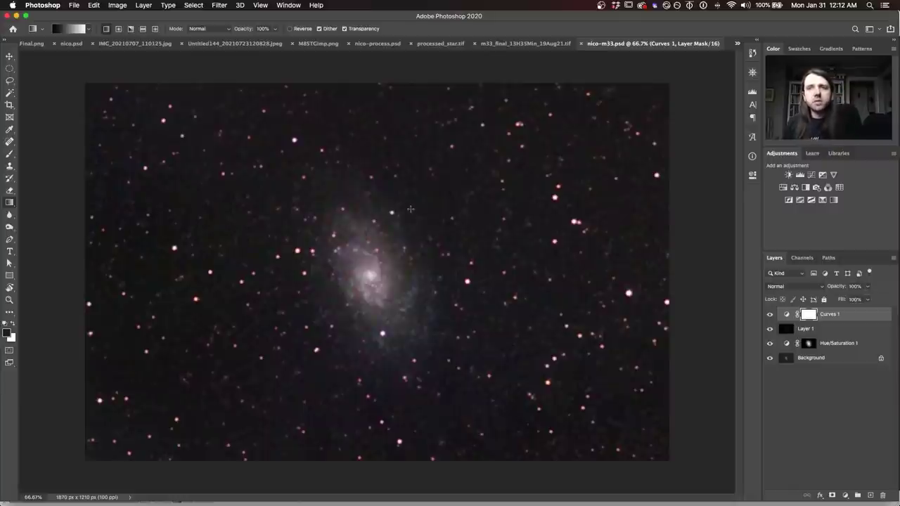
{"action": "left_click", "coordinate": [526, 44]}
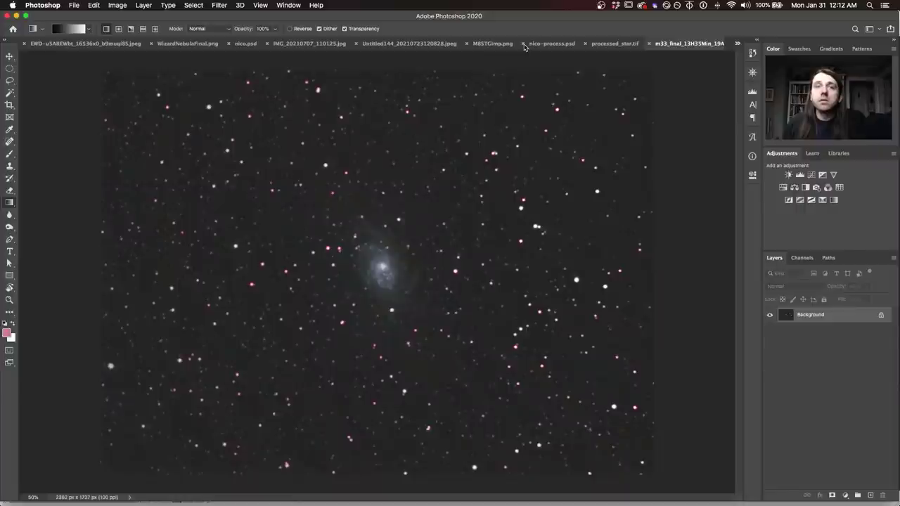
{"action": "left_click", "coordinate": [736, 45]}
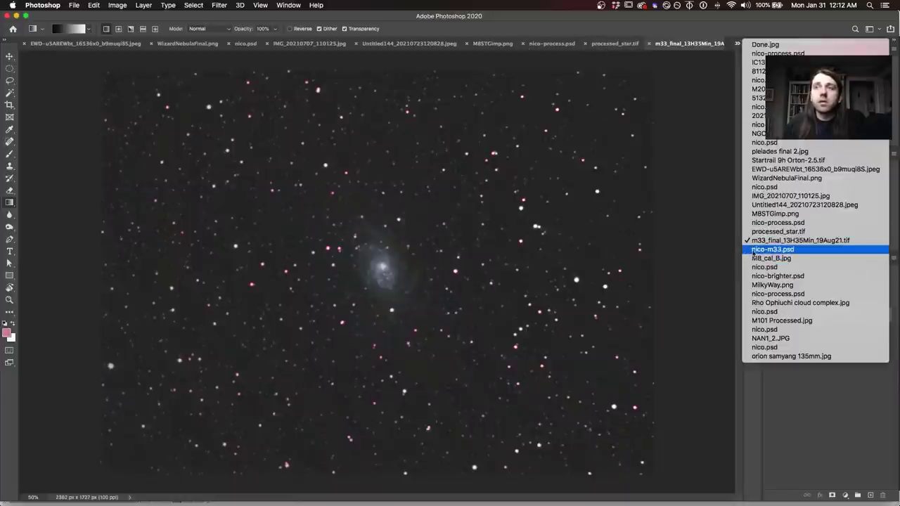
{"action": "left_click", "coordinate": [772, 250]}
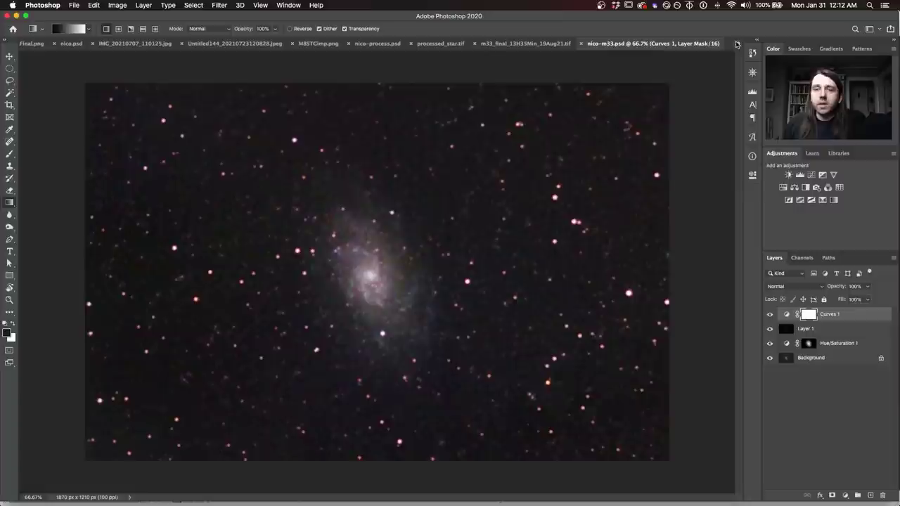
{"action": "left_click", "coordinate": [541, 46]}
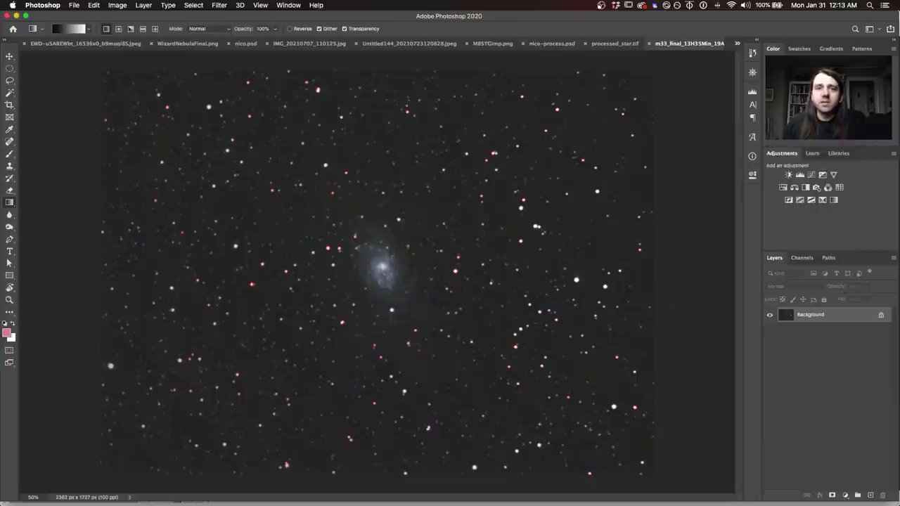
Compare M8_cal_B.jpg with its reprocessed version, nico.psd, ending on the reprocessed nebula image
{"action": "left_click", "coordinate": [736, 44]}
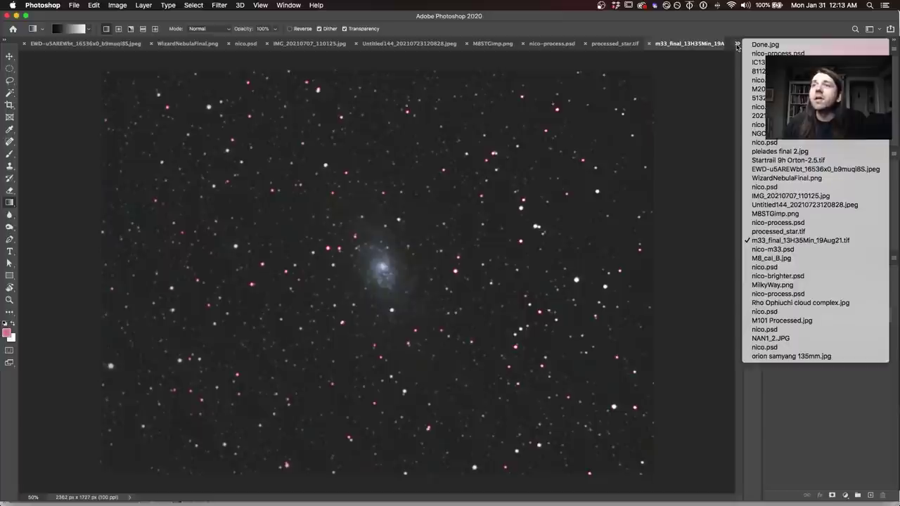
{"action": "left_click", "coordinate": [773, 258]}
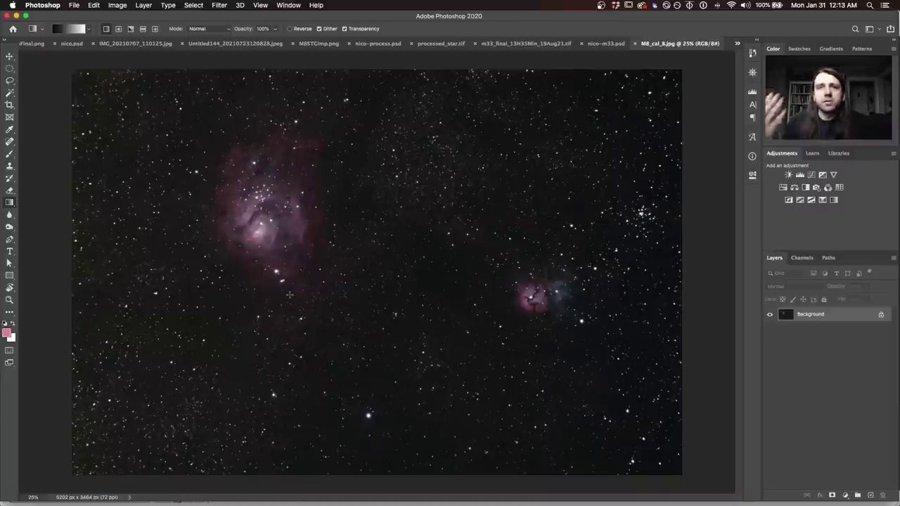
{"action": "left_click", "coordinate": [736, 44]}
{"action": "left_click", "coordinate": [782, 269]}
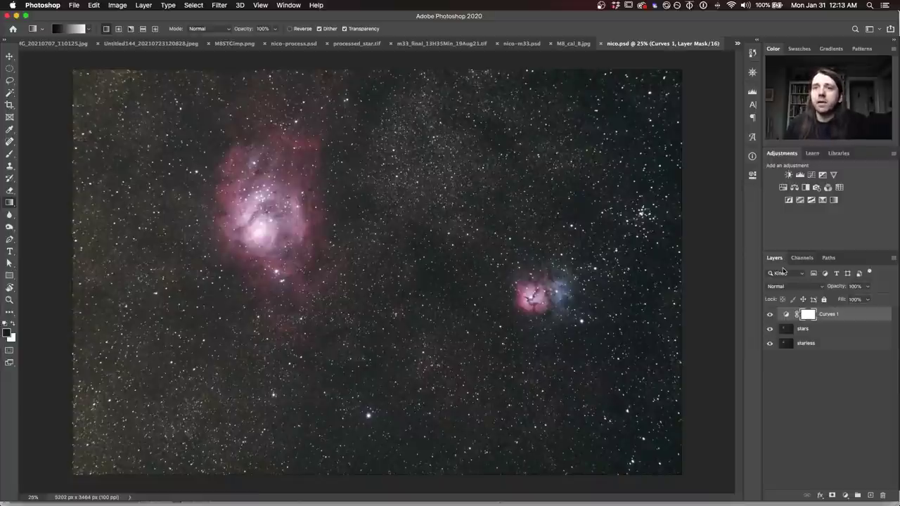
{"action": "left_click", "coordinate": [573, 44]}
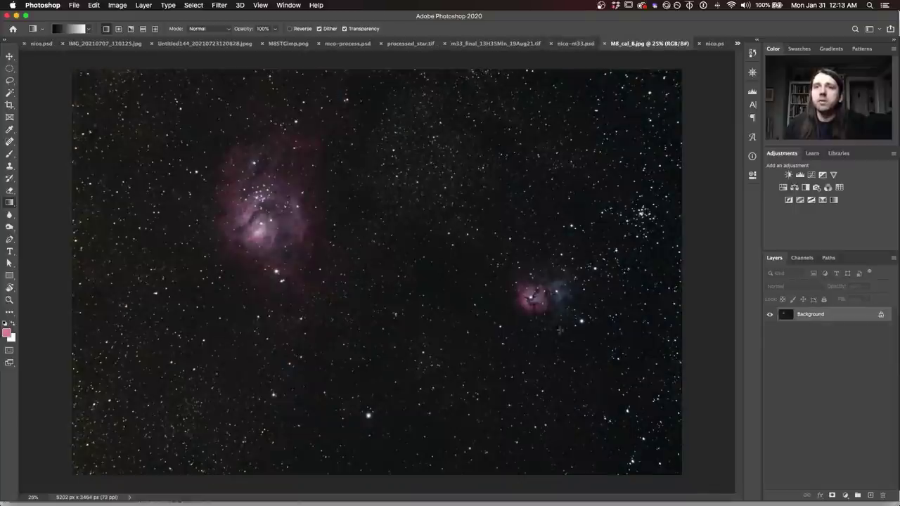
{"action": "left_click", "coordinate": [714, 44]}
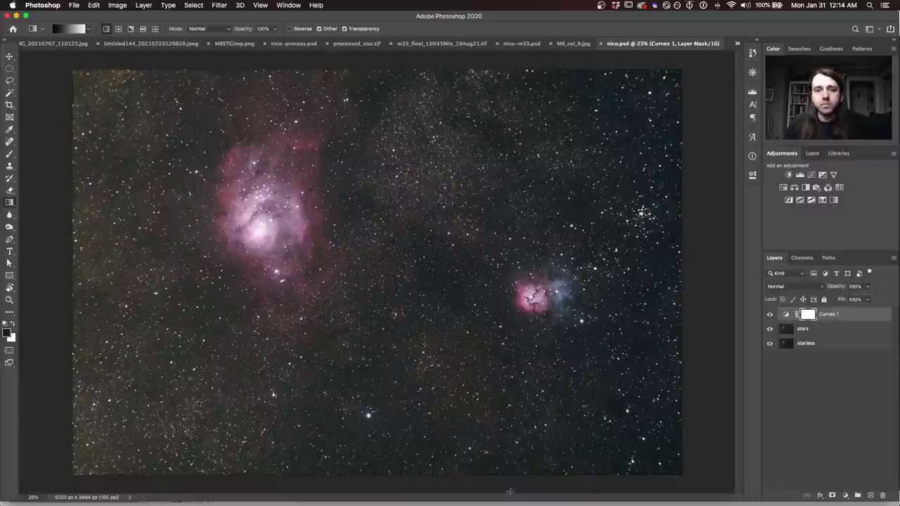
Crop the edges of the nebula image nico-brighter.psd to about 3135 x 2307 px, keeping the nebula near the centre
{"action": "key", "text": "ctrl+Tab"}
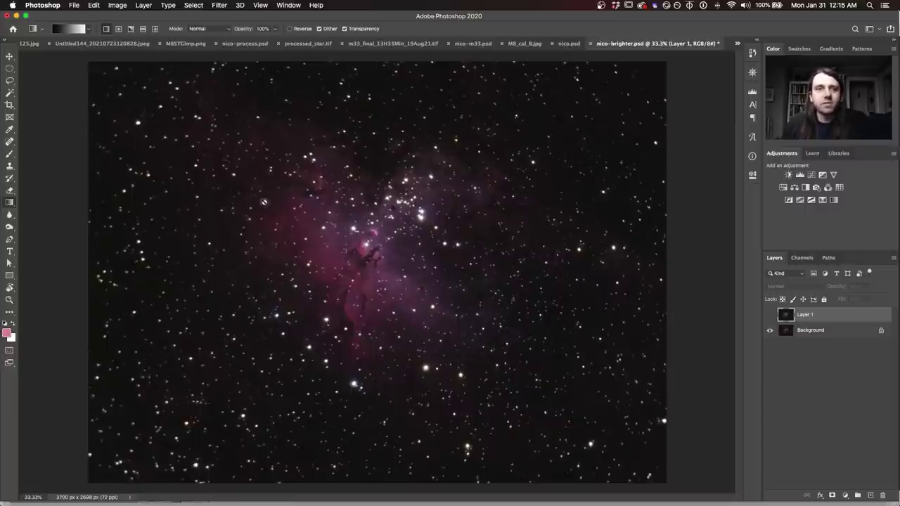
{"action": "left_click", "coordinate": [9, 105]}
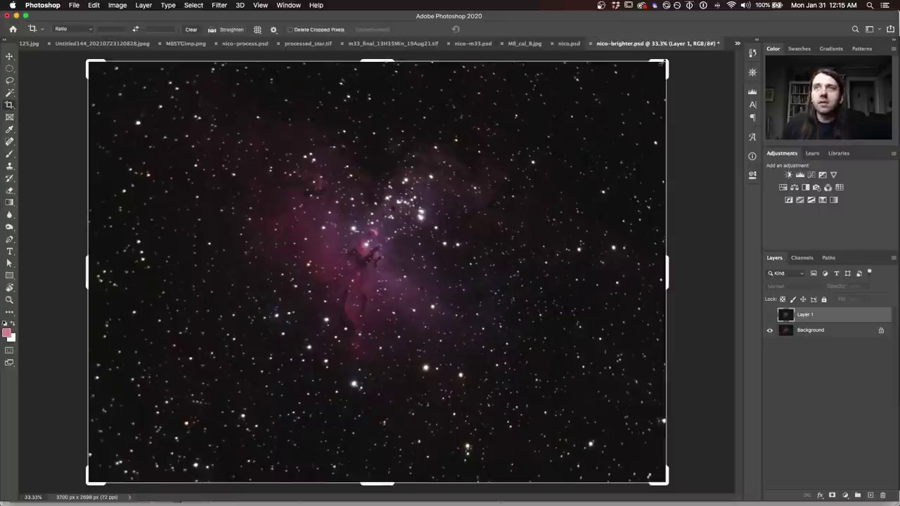
{"action": "left_click_drag", "start_coordinate": [656, 69], "coordinate": [649, 69]}
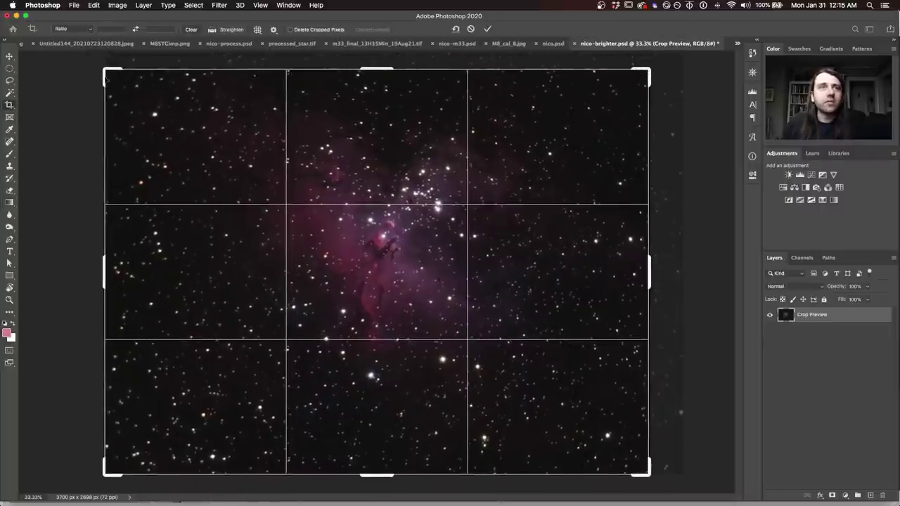
{"action": "left_click_drag", "start_coordinate": [105, 71], "coordinate": [132, 78]}
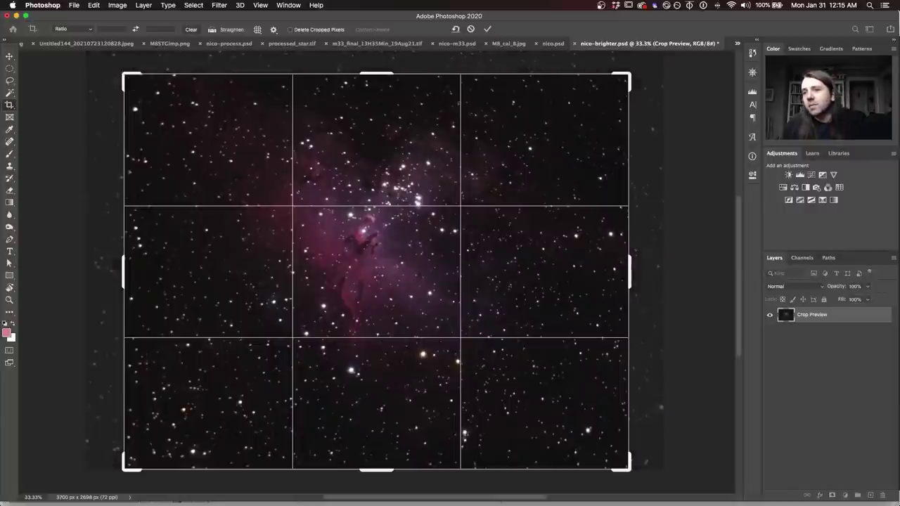
{"action": "left_click_drag", "start_coordinate": [629, 470], "coordinate": [622, 450]}
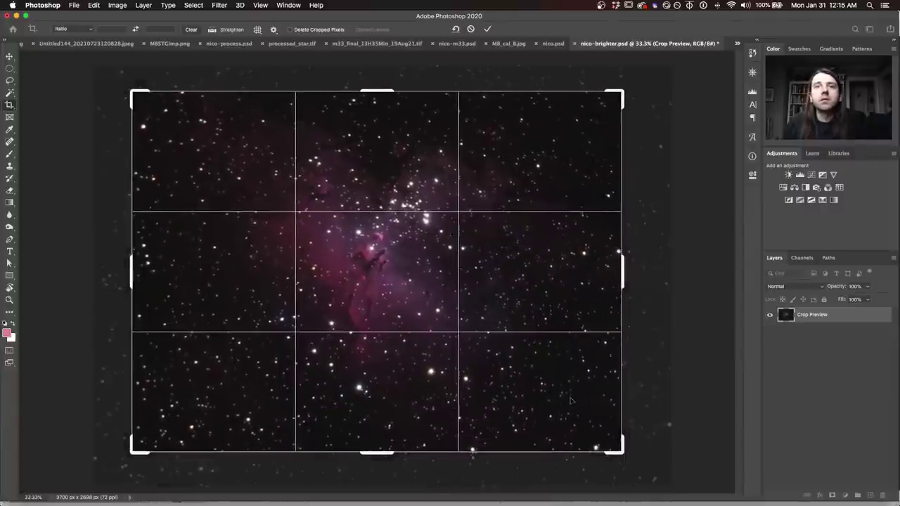
{"action": "key", "text": "Return"}
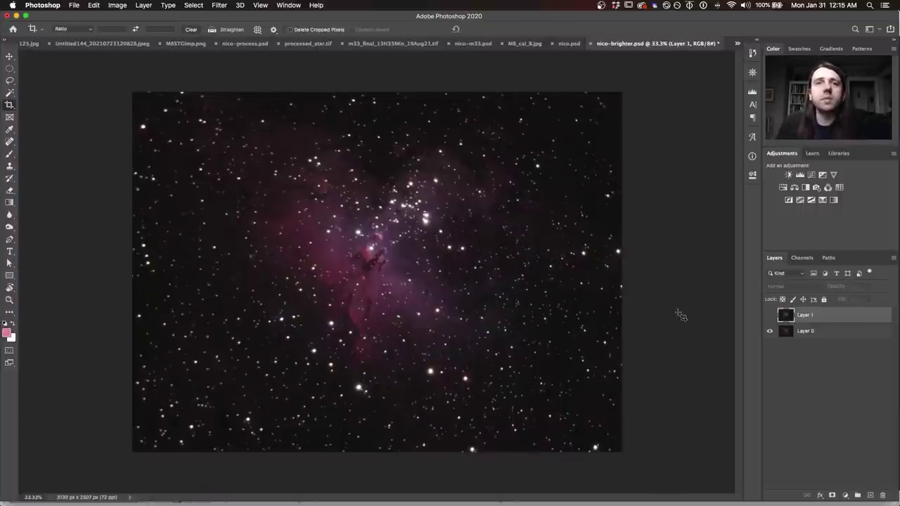
Show Layer 1 over the cropped nebula and compare the image with and without it, leaving Layer 1 shown
{"action": "left_click", "coordinate": [769, 315]}
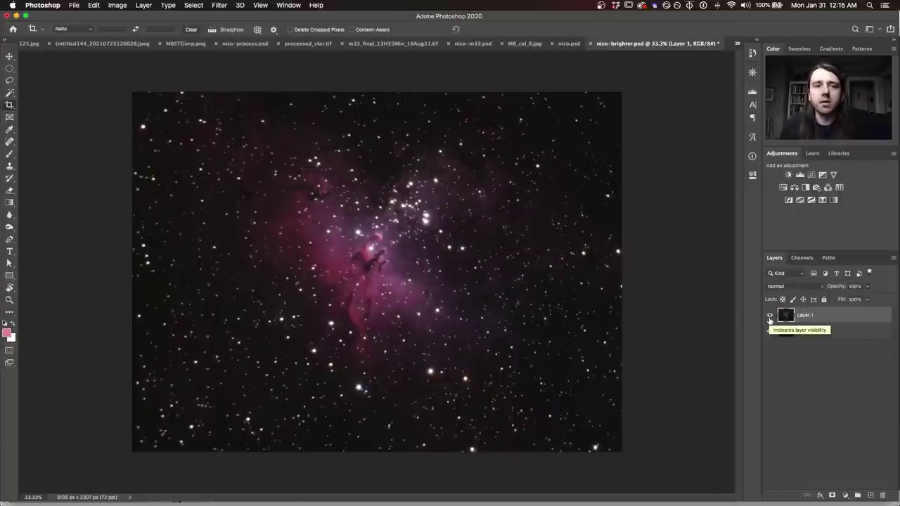
{"action": "left_click", "coordinate": [769, 316]}
{"action": "left_click", "coordinate": [769, 316]}
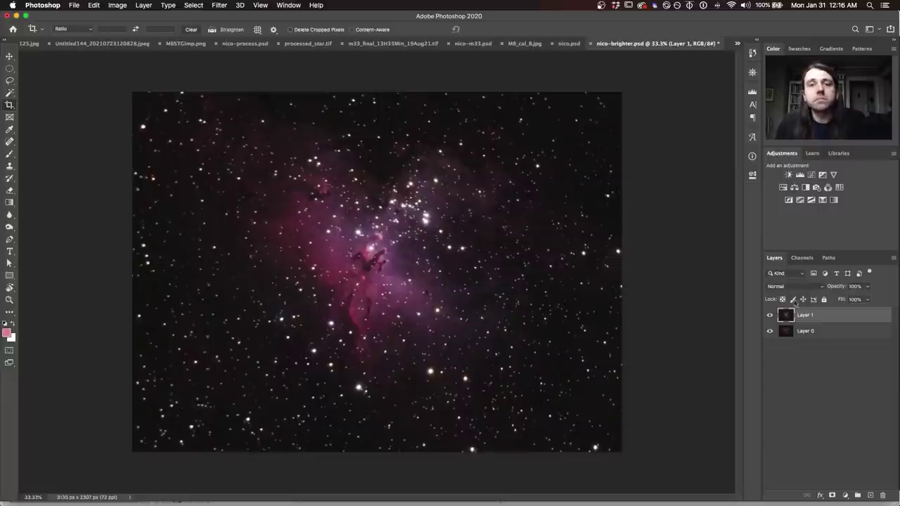
View MilkyWay.png with the Move tool active so that the crop frame is not displayed
{"action": "left_click", "coordinate": [737, 43]}
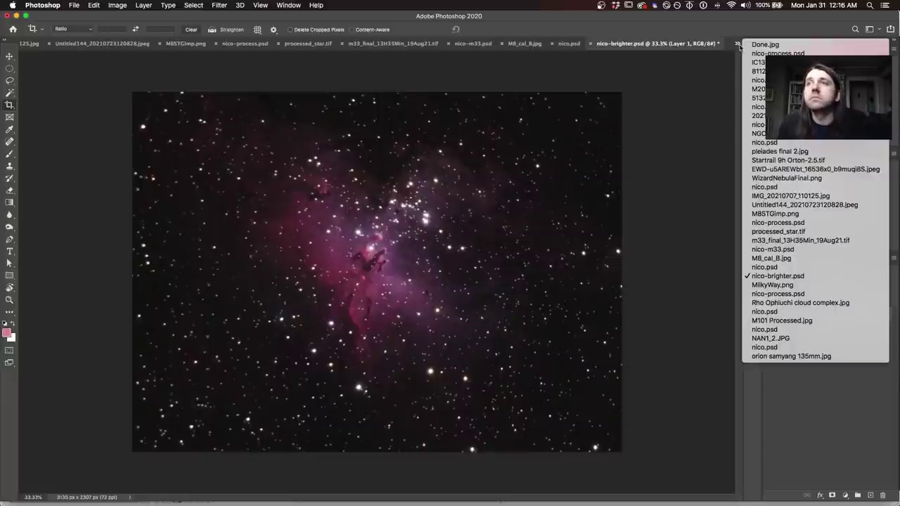
{"action": "left_click", "coordinate": [772, 284]}
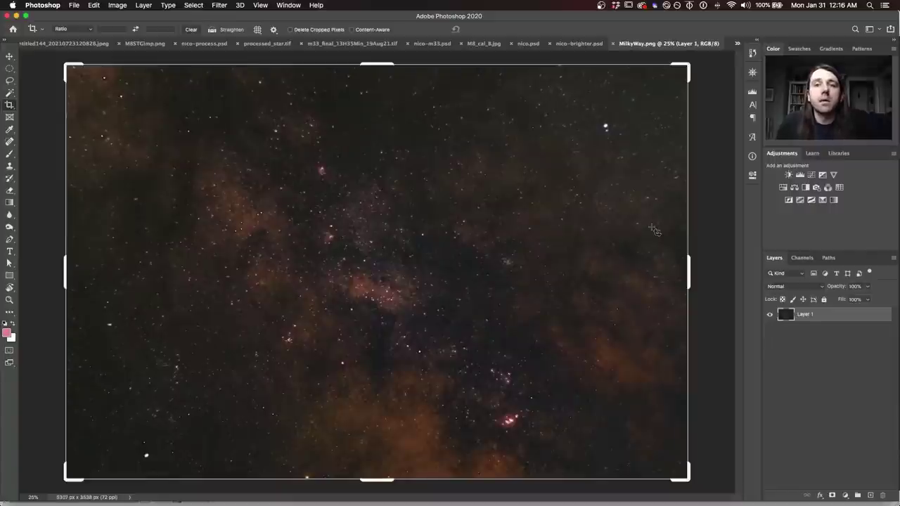
{"action": "key", "text": "v"}
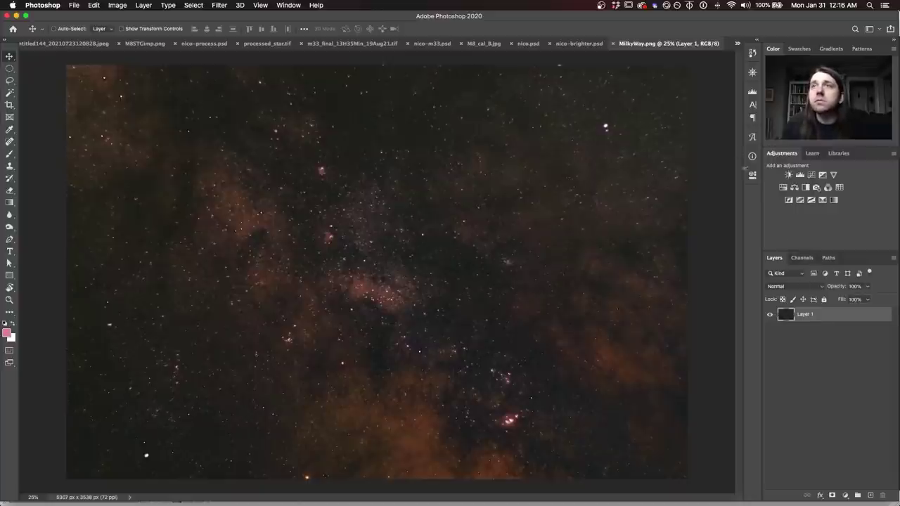
Compare MilkyWay.png repeatedly with its reprocessed version, nico-process.psd, ending on the reprocessed image
{"action": "left_click", "coordinate": [736, 44]}
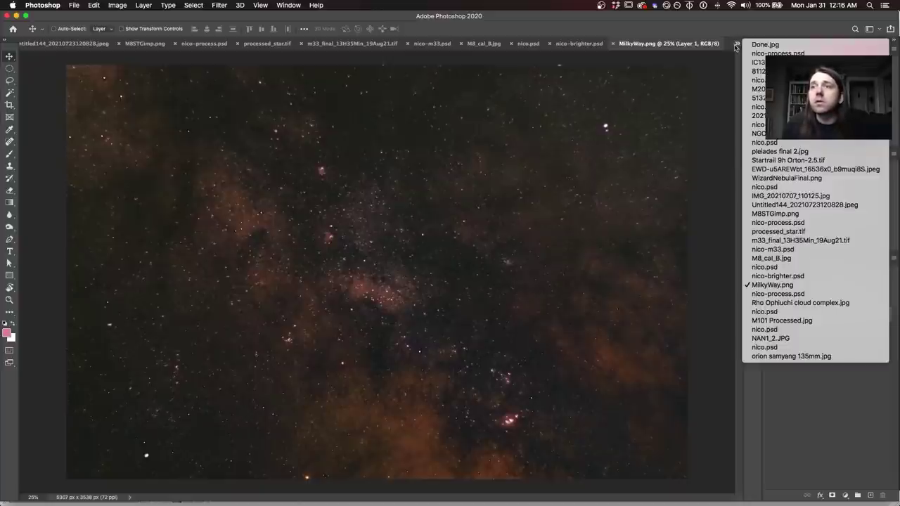
{"action": "left_click", "coordinate": [782, 295]}
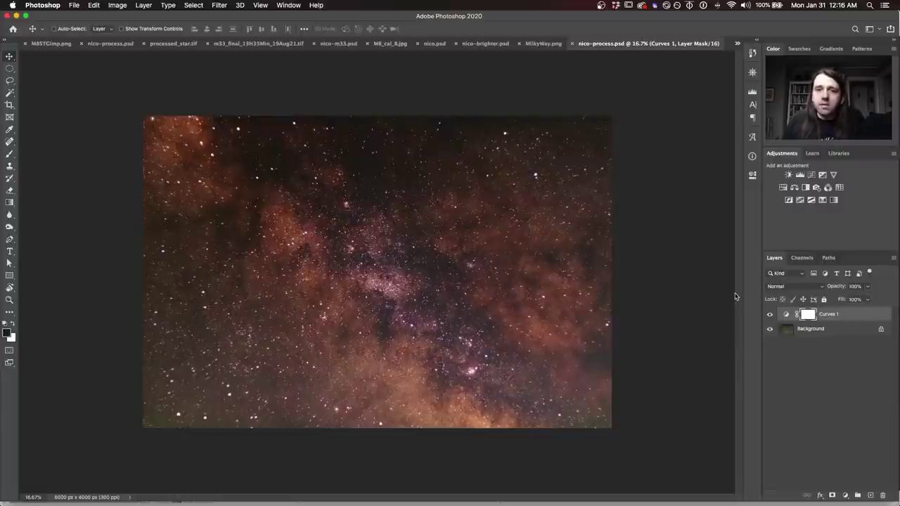
{"action": "left_click", "coordinate": [545, 44]}
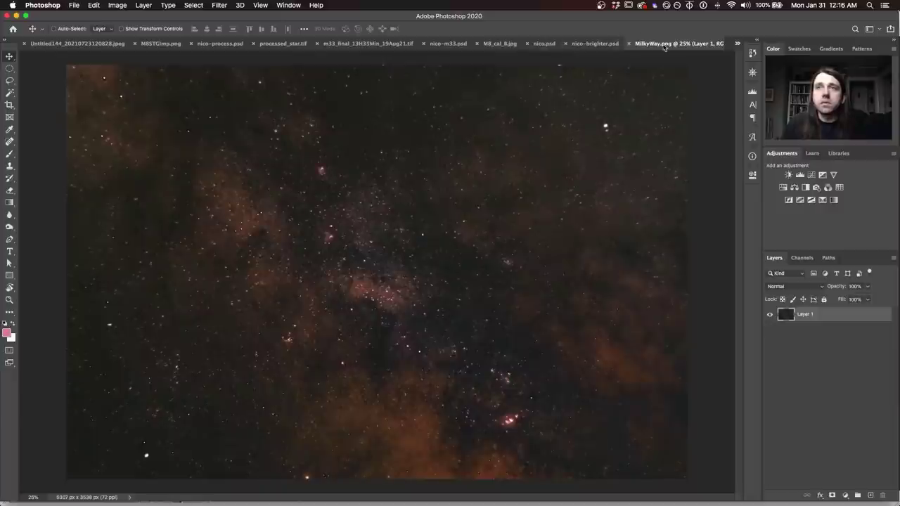
{"action": "left_click", "coordinate": [737, 44]}
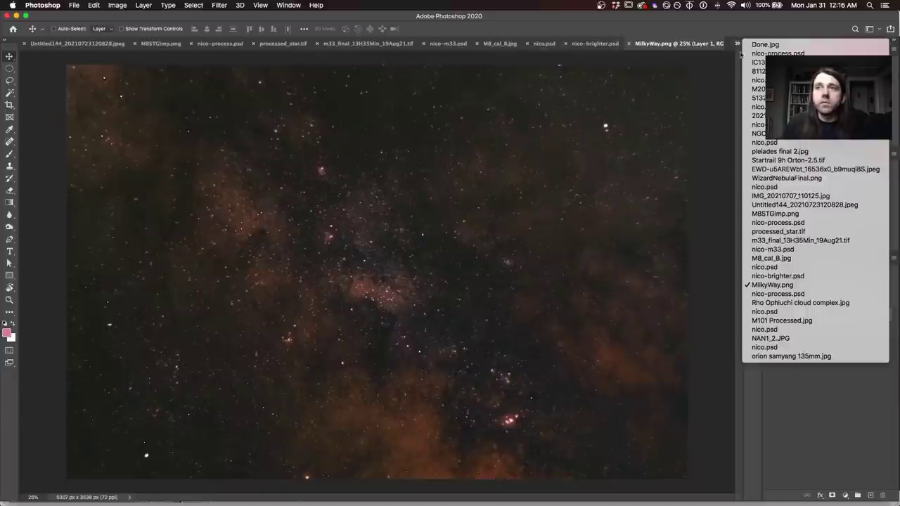
{"action": "left_click", "coordinate": [807, 294]}
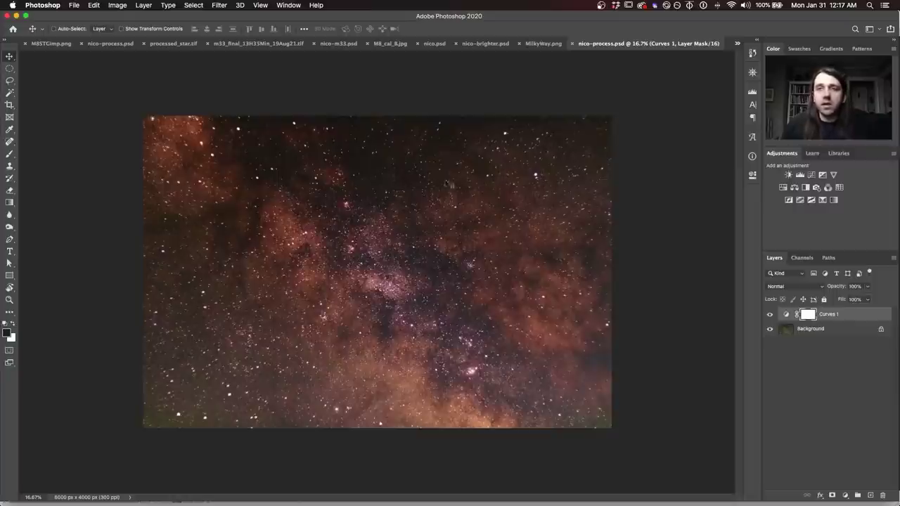
{"action": "left_click", "coordinate": [541, 44]}
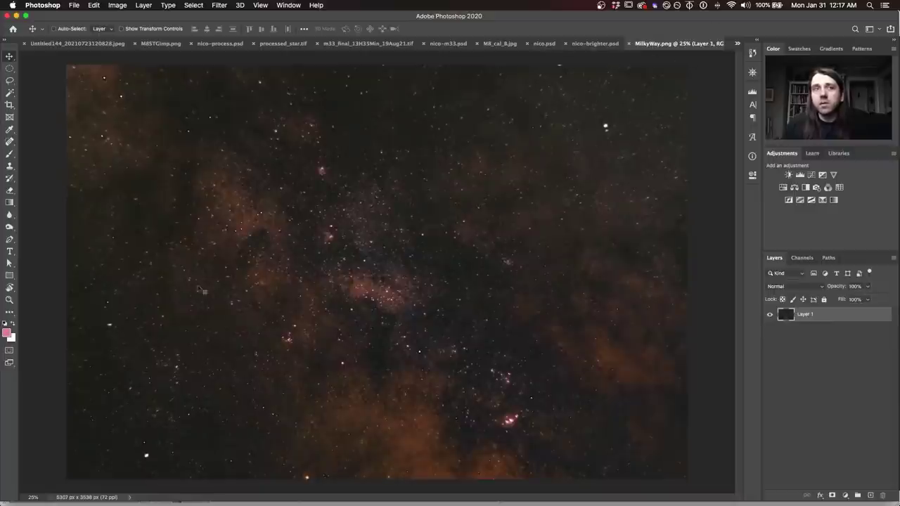
{"action": "left_click", "coordinate": [737, 43]}
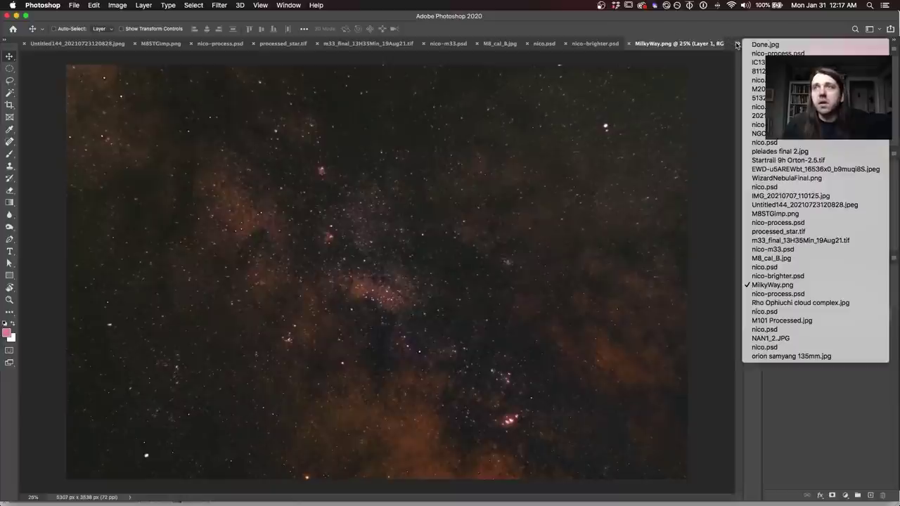
{"action": "left_click", "coordinate": [778, 293]}
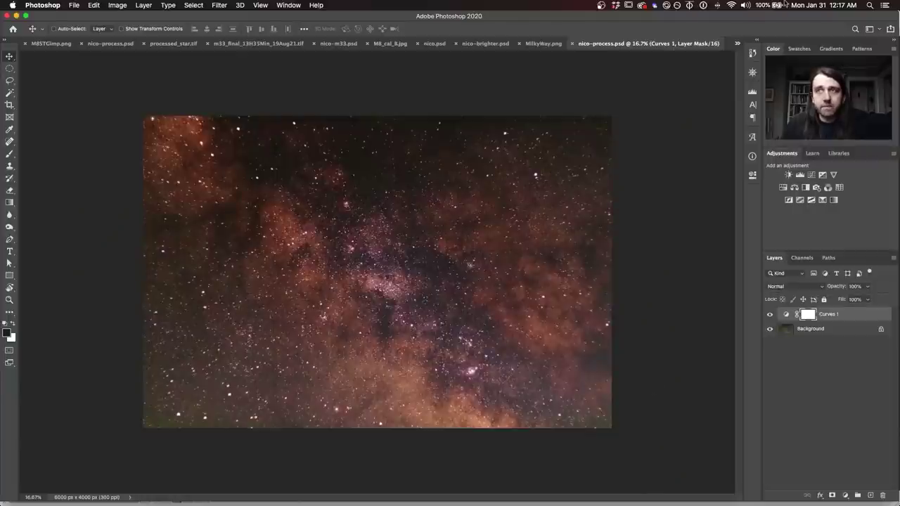
Compare Rho Ophiuchi cloud complex.jpg with its reprocessed nico.psd version, ending on the original image
{"action": "left_click", "coordinate": [737, 44]}
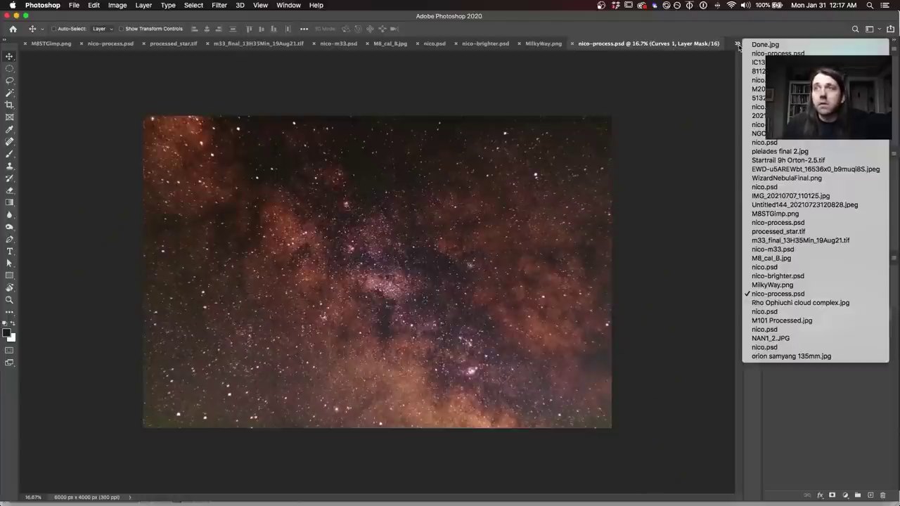
{"action": "left_click", "coordinate": [775, 303]}
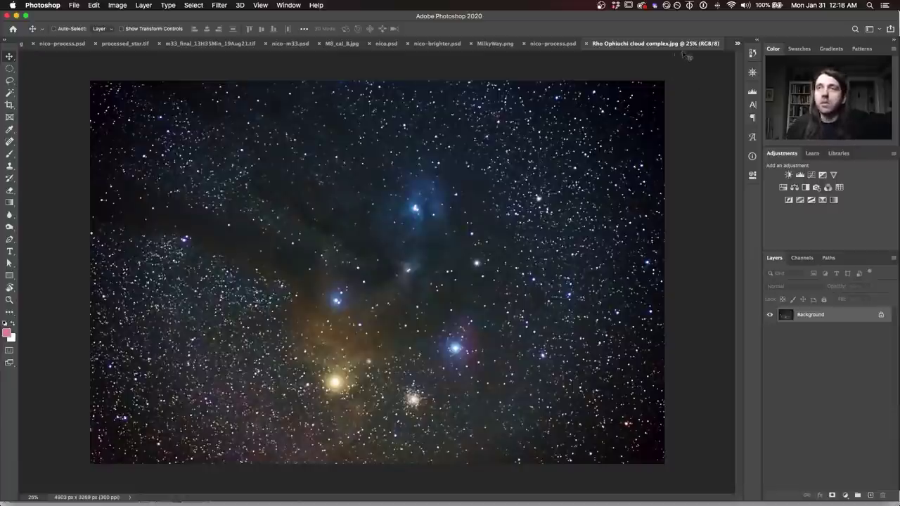
{"action": "left_click", "coordinate": [736, 44]}
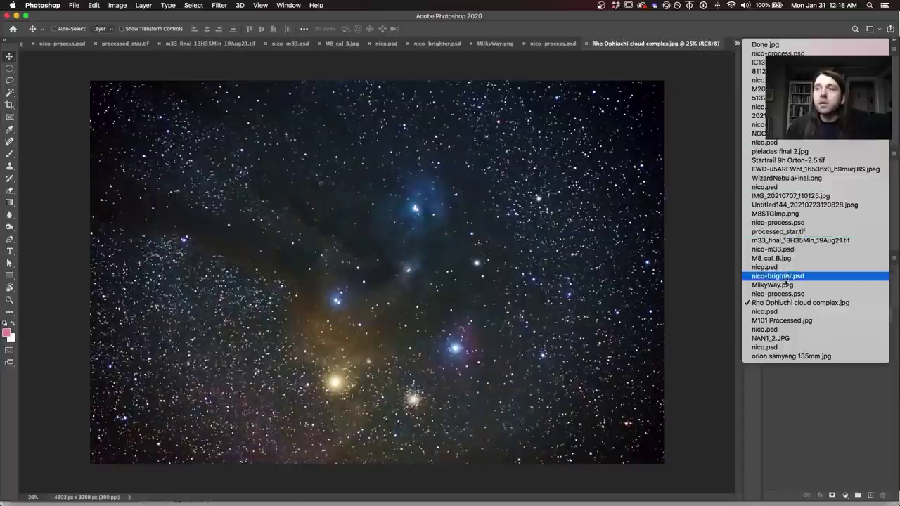
{"action": "left_click", "coordinate": [766, 311]}
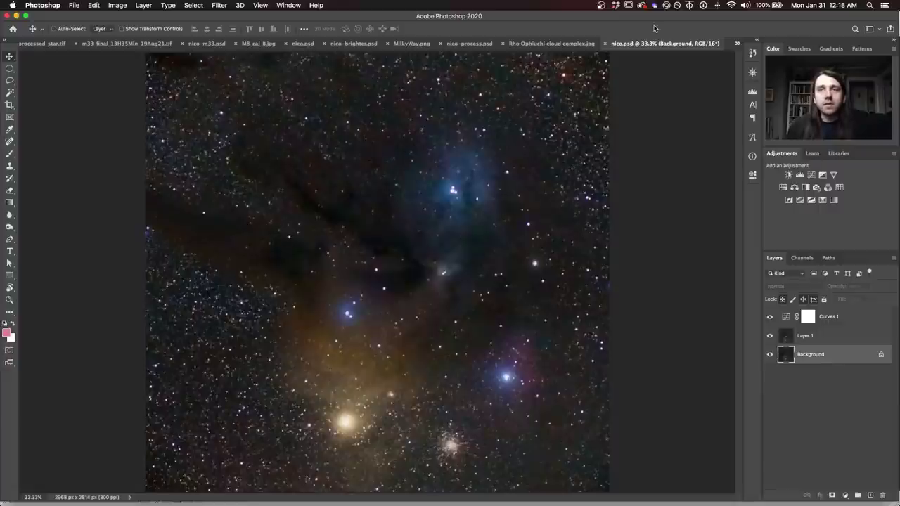
{"action": "left_click", "coordinate": [540, 44]}
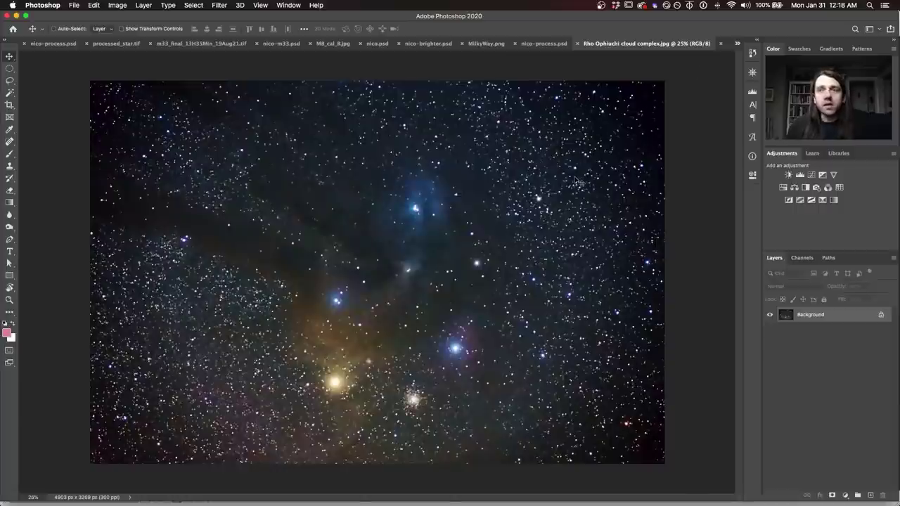
View M101 Processed.jpg and check the colour values of its dark background with the Info readout
{"action": "left_click", "coordinate": [737, 44]}
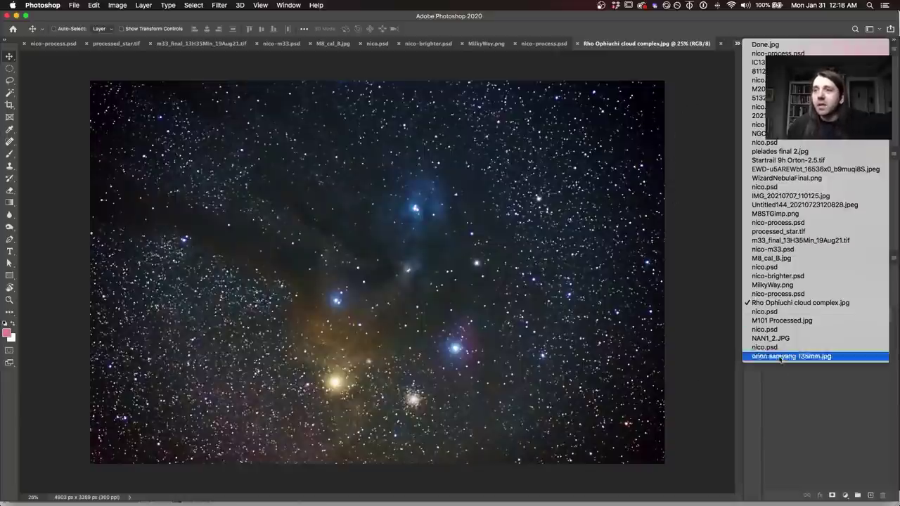
{"action": "left_click", "coordinate": [778, 321]}
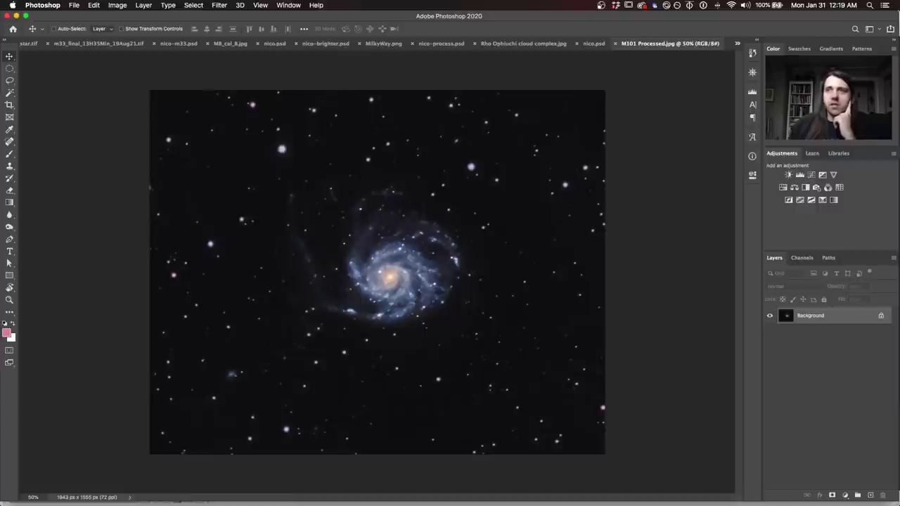
{"action": "left_click", "coordinate": [753, 158]}
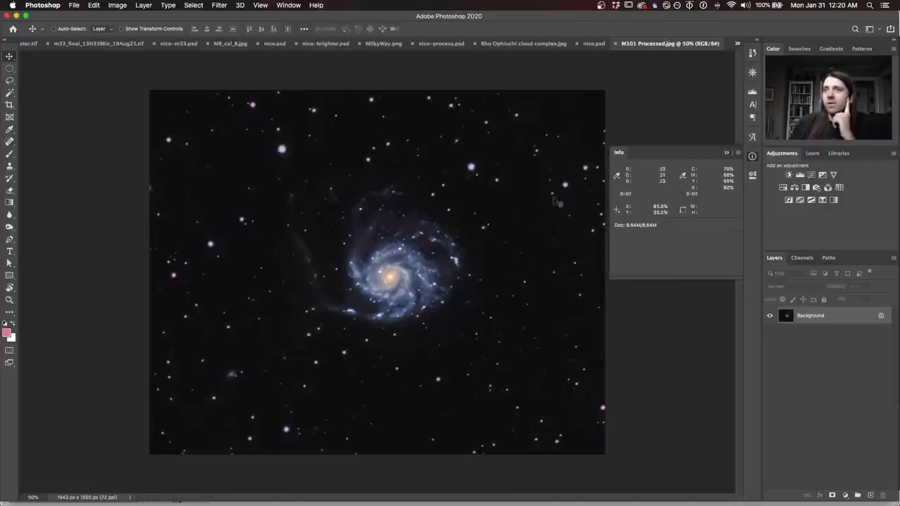
{"action": "left_click", "coordinate": [751, 157]}
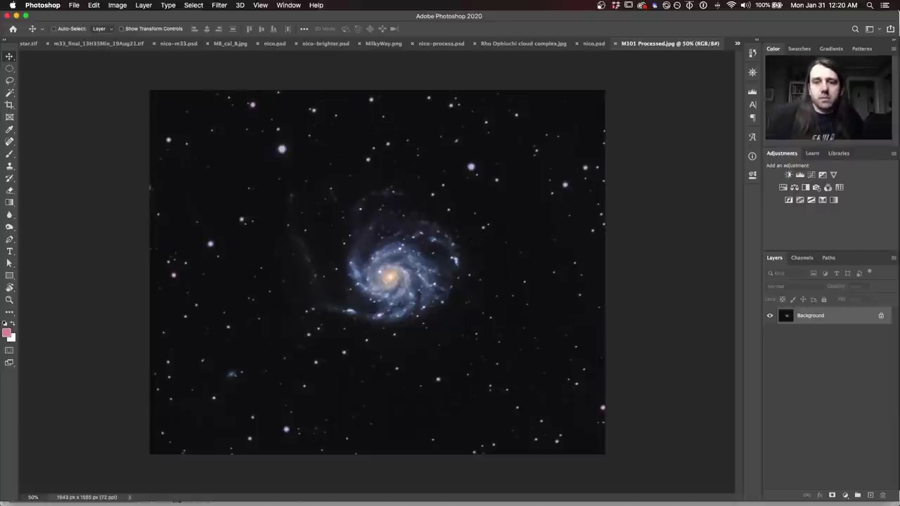
Compare the reprocessed M101 galaxy in nico.psd, zoomed out to 33.3%, with M101 Processed.jpg, ending on the original
{"action": "left_click", "coordinate": [738, 43]}
{"action": "left_click", "coordinate": [774, 329]}
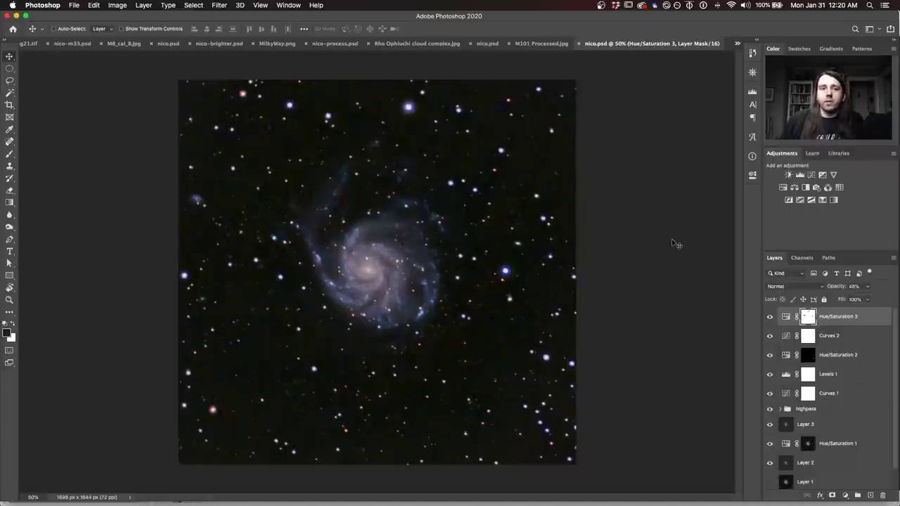
{"action": "key", "text": "super+minus"}
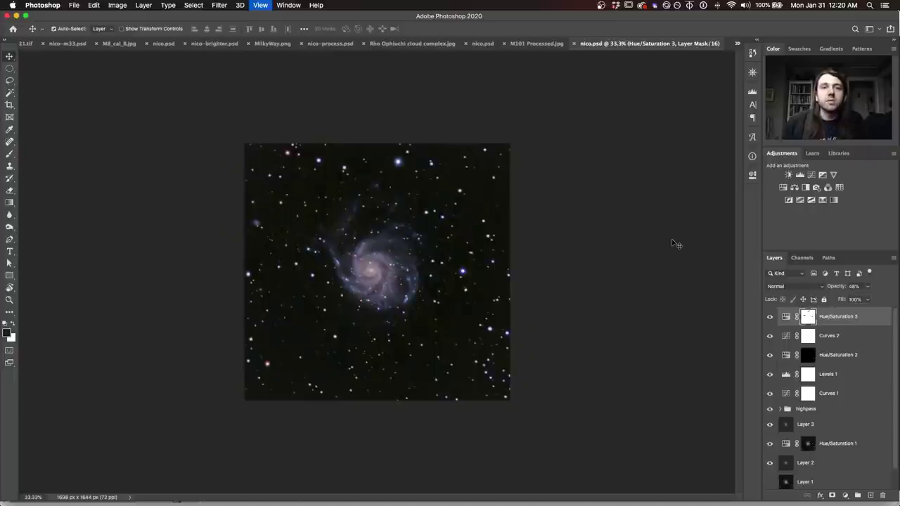
{"action": "left_click", "coordinate": [528, 44]}
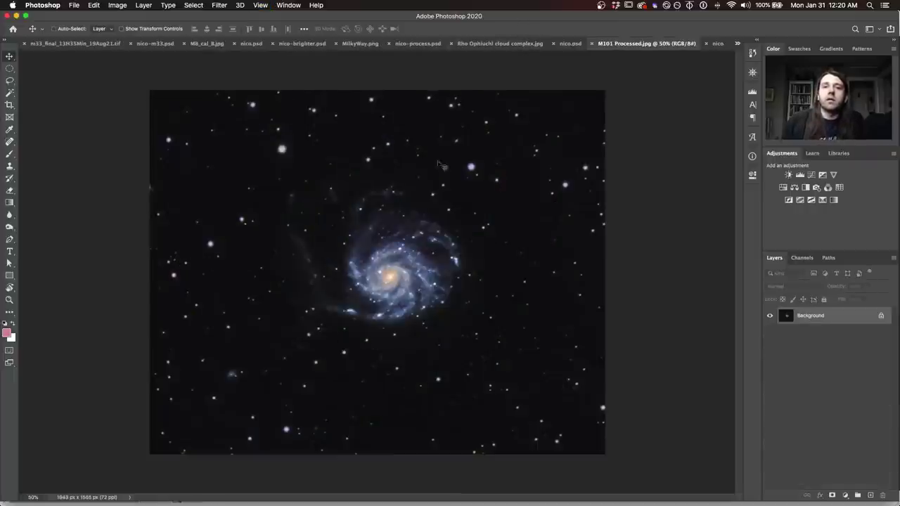
{"action": "left_click", "coordinate": [717, 43]}
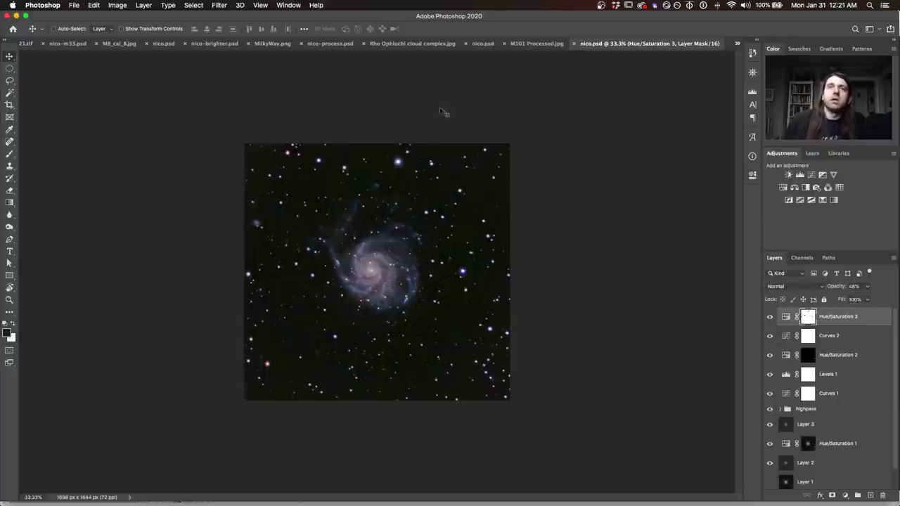
{"action": "left_click", "coordinate": [516, 42]}
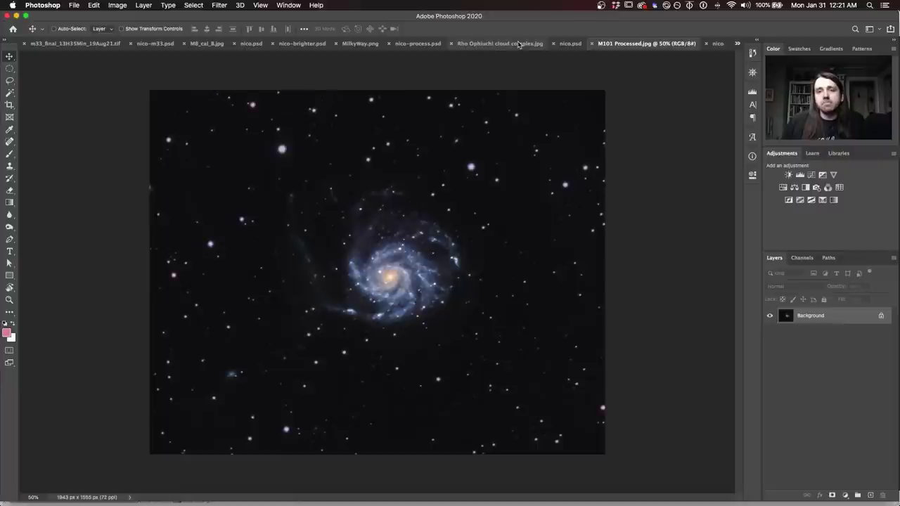
Compare NAN1_2.JPG repeatedly with its reprocessed nico.psd version, ending on the original image
{"action": "left_click", "coordinate": [738, 44]}
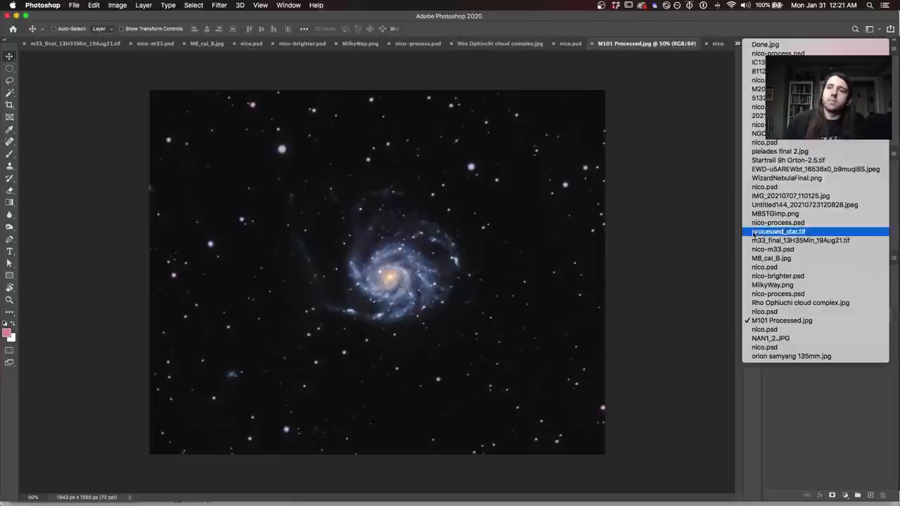
{"action": "left_click", "coordinate": [762, 339]}
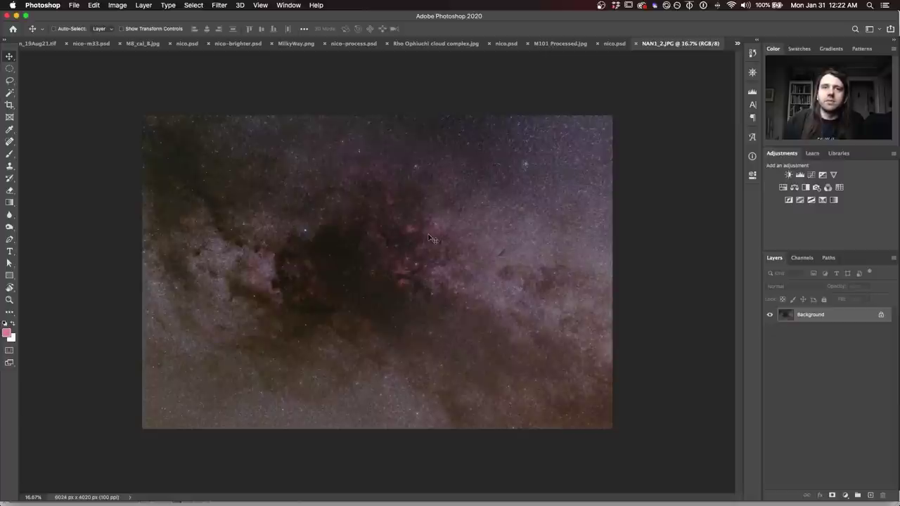
{"action": "left_click", "coordinate": [736, 45]}
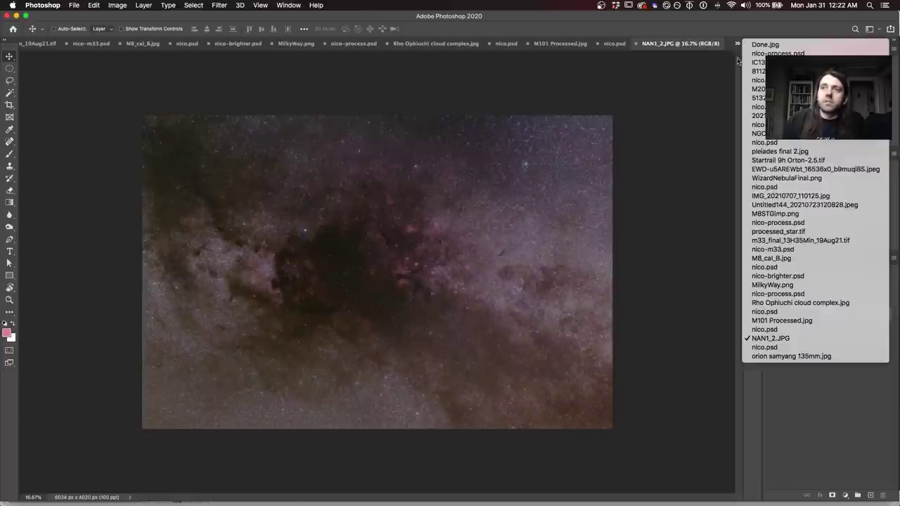
{"action": "left_click", "coordinate": [764, 347]}
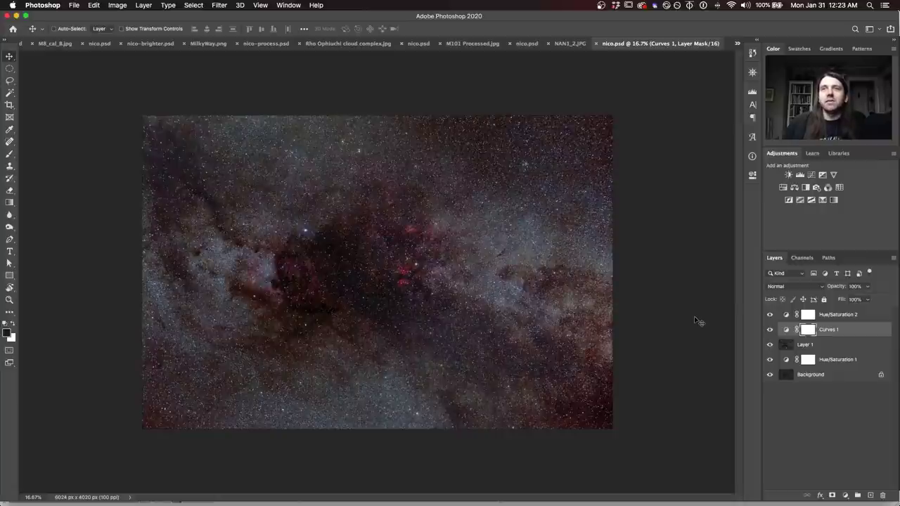
{"action": "left_click", "coordinate": [567, 44]}
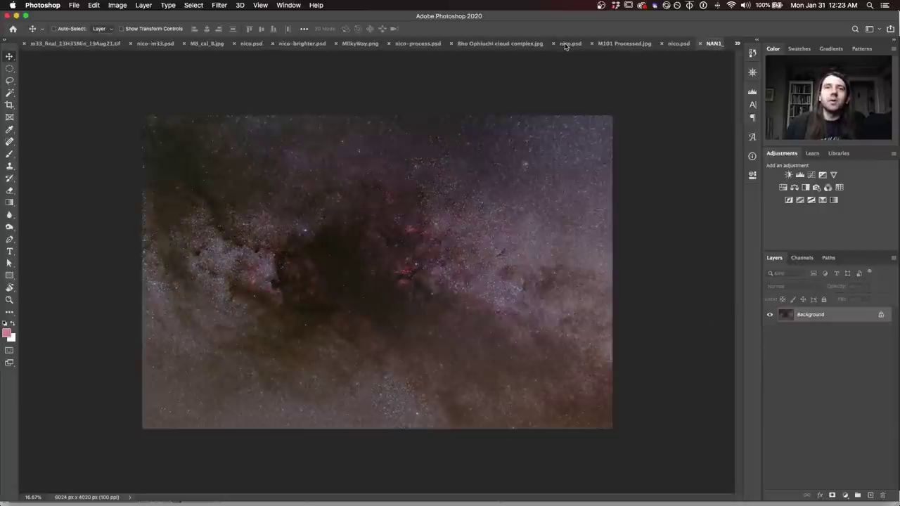
{"action": "left_click", "coordinate": [736, 44]}
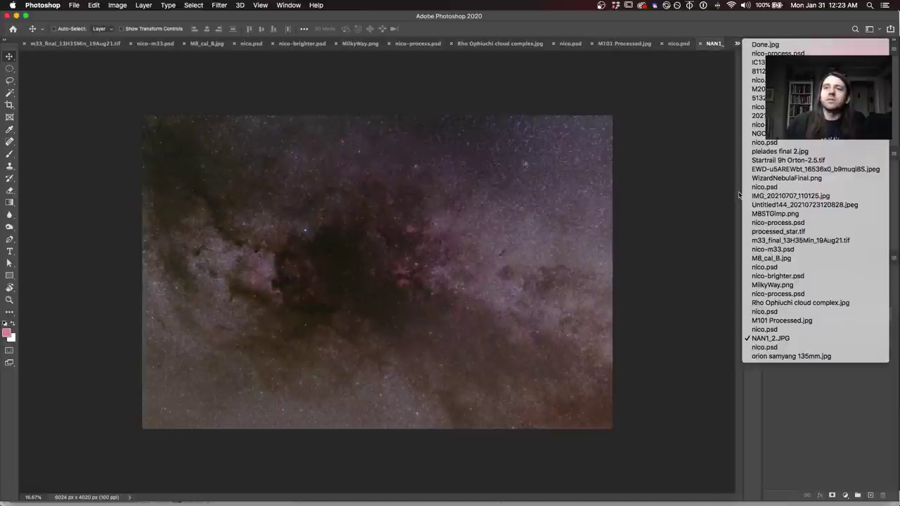
{"action": "left_click", "coordinate": [758, 348]}
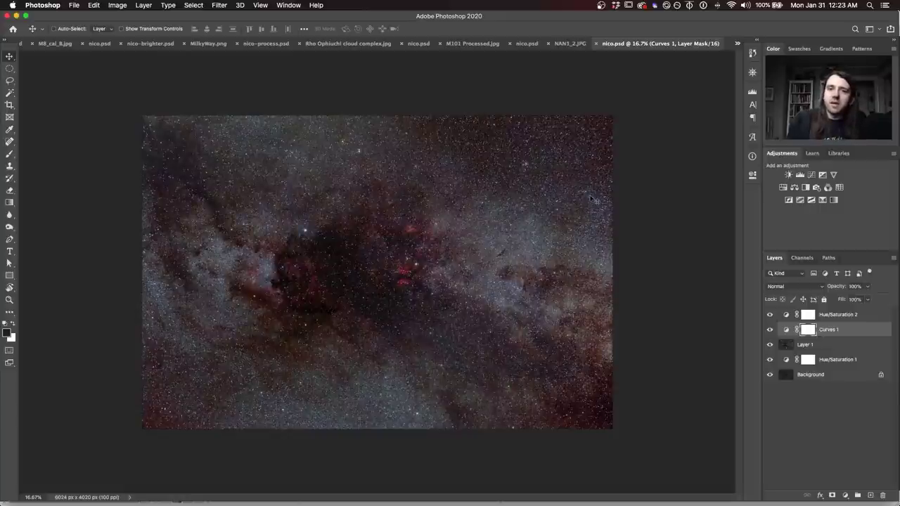
{"action": "left_click", "coordinate": [571, 44]}
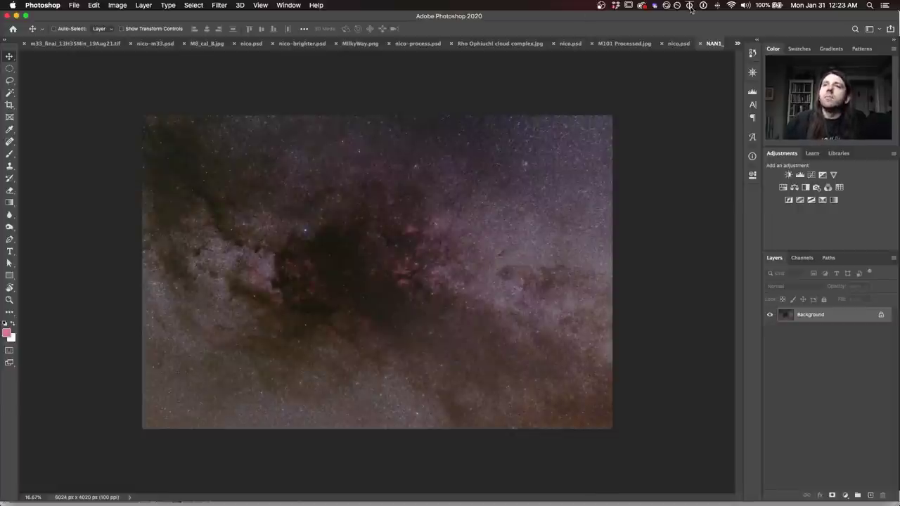
Bring up orion samyang 135mm.jpg for viewing
{"action": "left_click", "coordinate": [738, 45]}
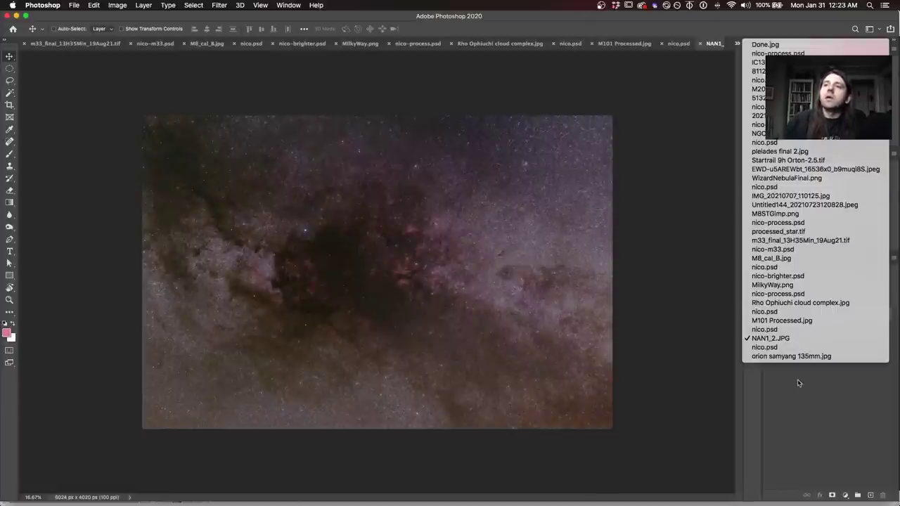
{"action": "left_click", "coordinate": [776, 358]}
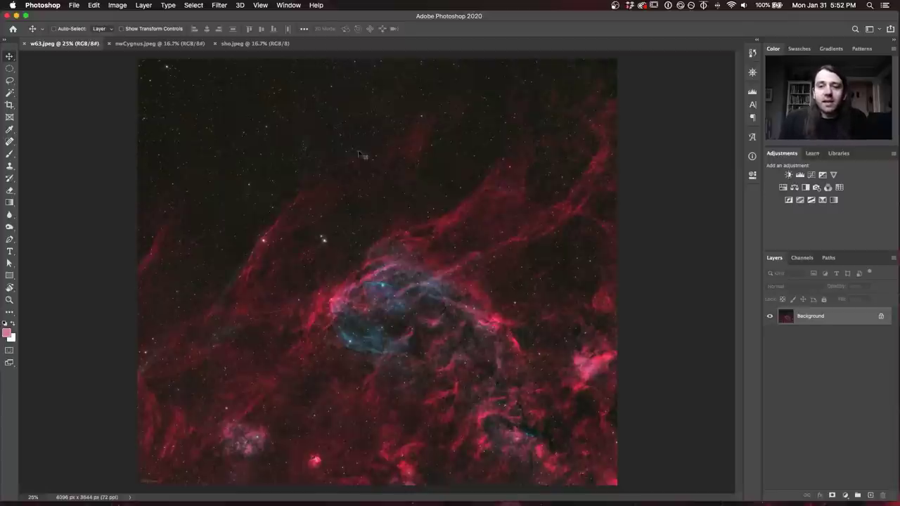
Compare the red nebula image w63.jpeg repeatedly with nwCygnus.jpeg, ending on nwCygnus.jpeg
{"action": "left_click", "coordinate": [147, 44]}
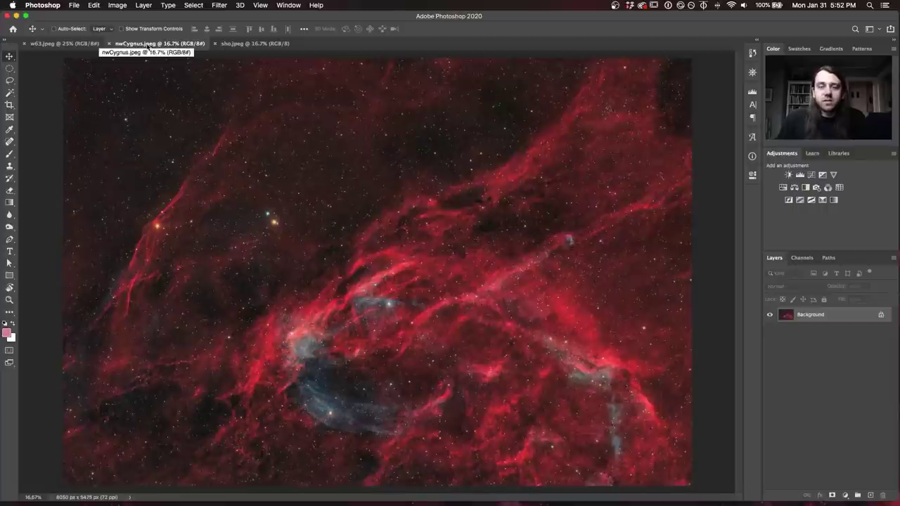
{"action": "left_click", "coordinate": [67, 44]}
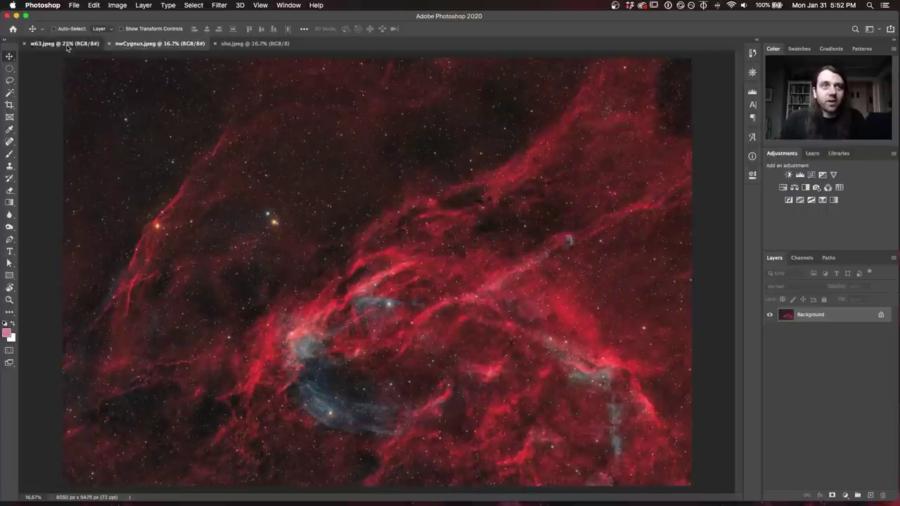
{"action": "left_click", "coordinate": [138, 45]}
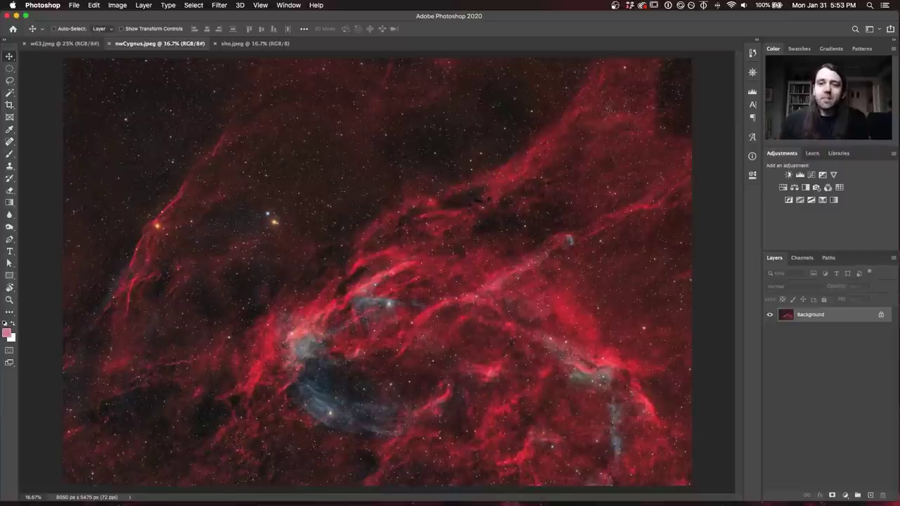
{"action": "left_click", "coordinate": [54, 44]}
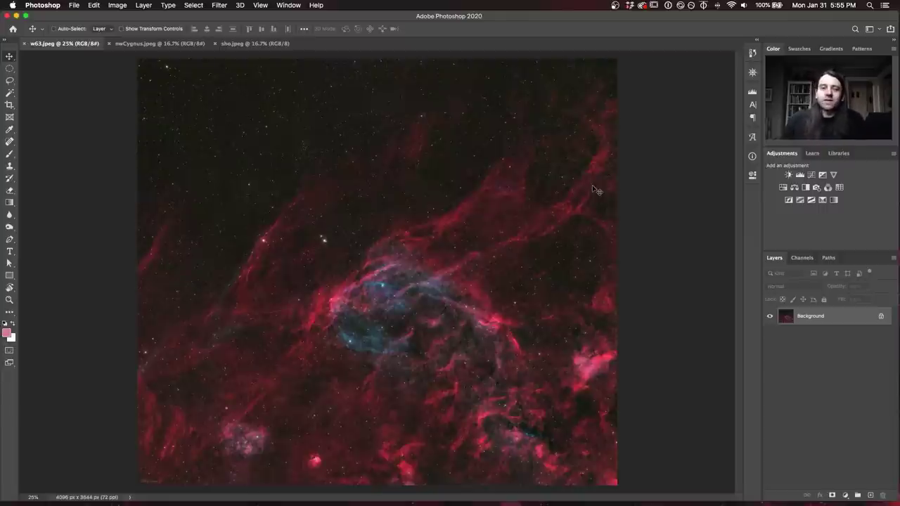
{"action": "left_click", "coordinate": [147, 44]}
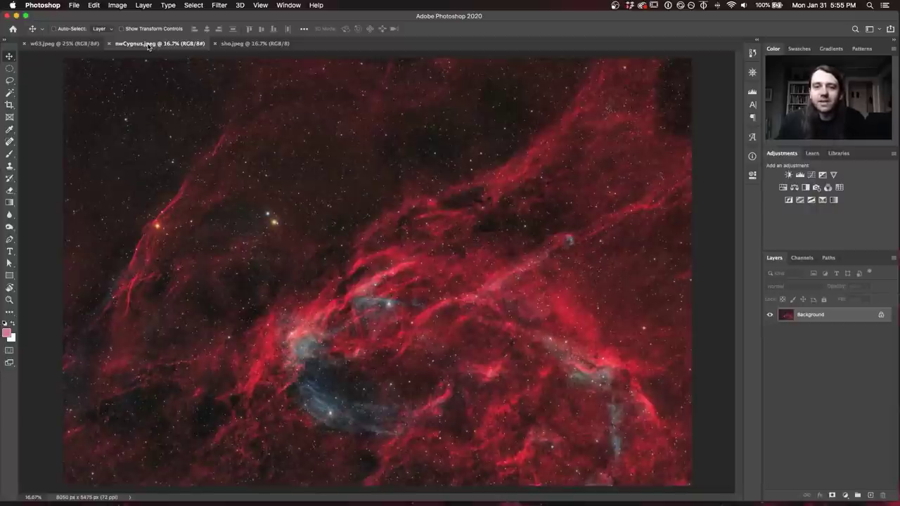
Inspect the blue nebula region of w63.jpeg at 50%, and compare the whole image again with nwCygnus.jpeg
{"action": "left_click", "coordinate": [52, 44]}
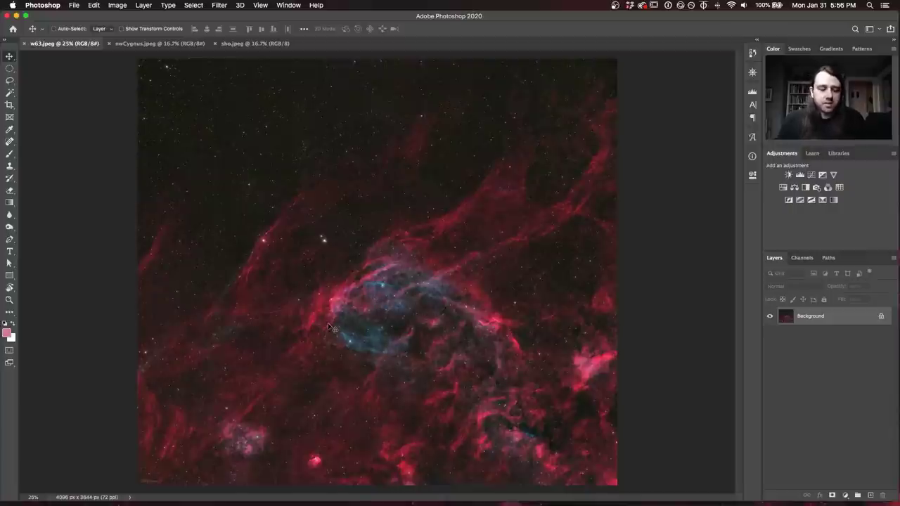
{"action": "scroll", "coordinate": [327, 323], "scroll_direction": "up", "scroll_amount": 3}
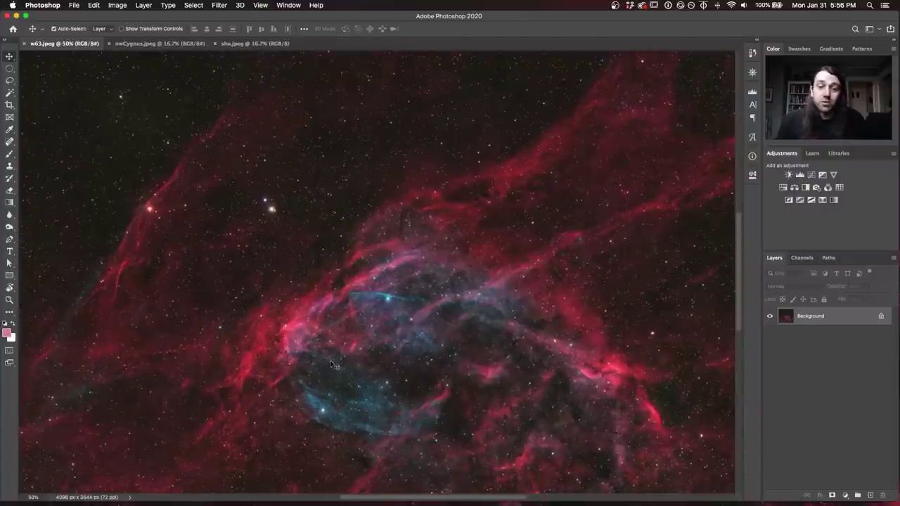
{"action": "scroll", "coordinate": [334, 364], "scroll_direction": "down", "scroll_amount": 3}
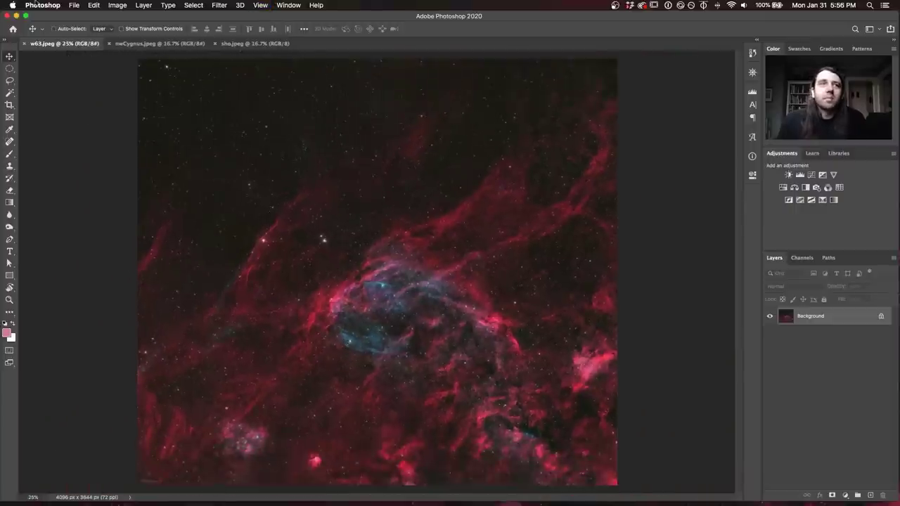
{"action": "left_click", "coordinate": [156, 44]}
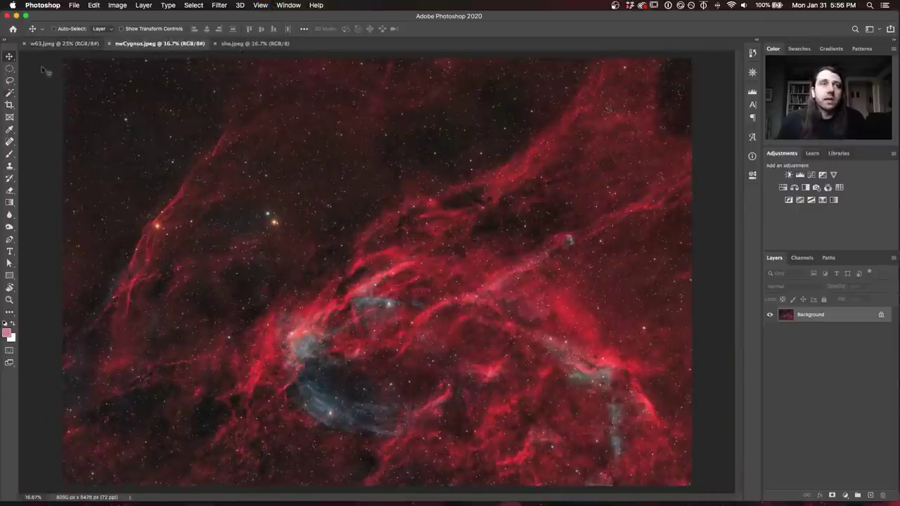
{"action": "left_click", "coordinate": [60, 44]}
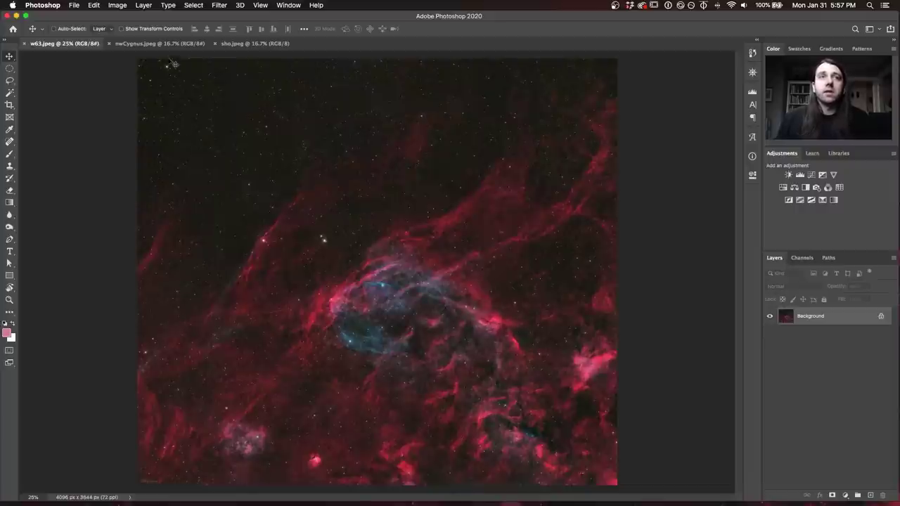
{"action": "left_click", "coordinate": [167, 47]}
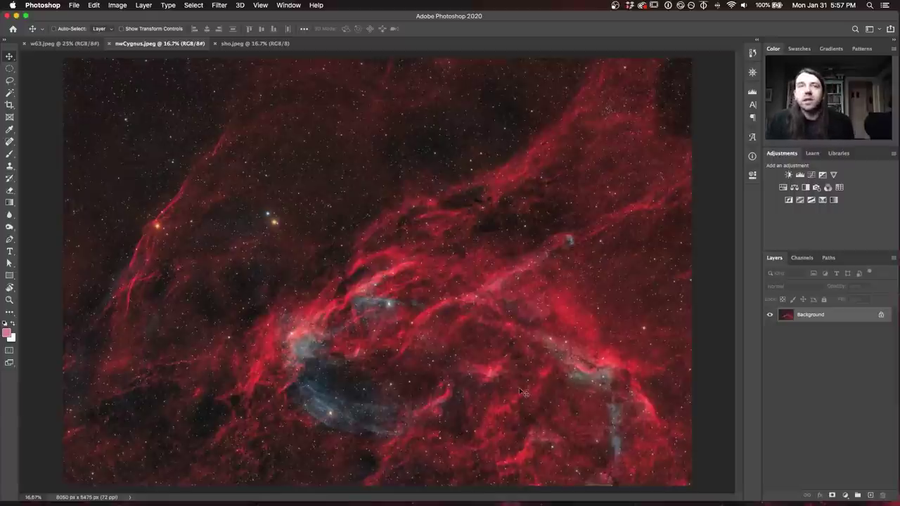
Switch back and forth between w63.jpeg and nwCygnus.jpeg to compare their framing, colour and nebula detail, ending on w63.jpeg
{"action": "left_click", "coordinate": [42, 42]}
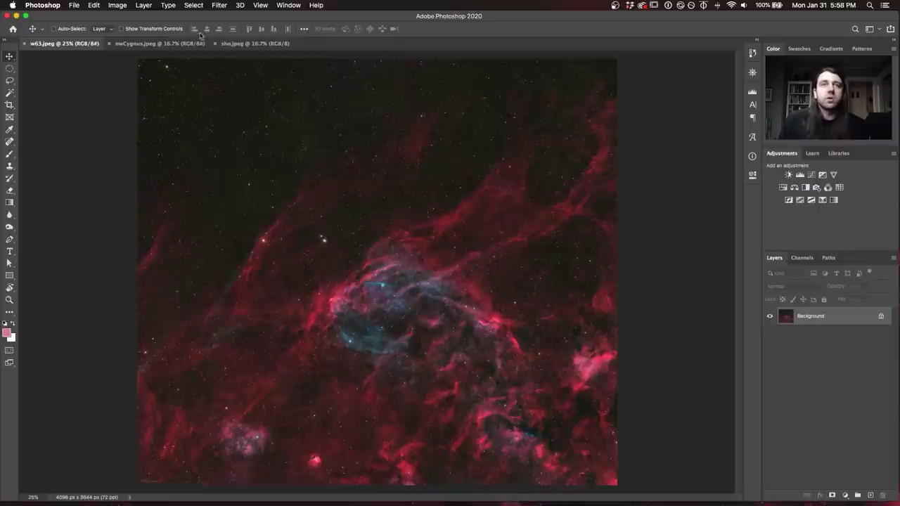
{"action": "left_click", "coordinate": [149, 44]}
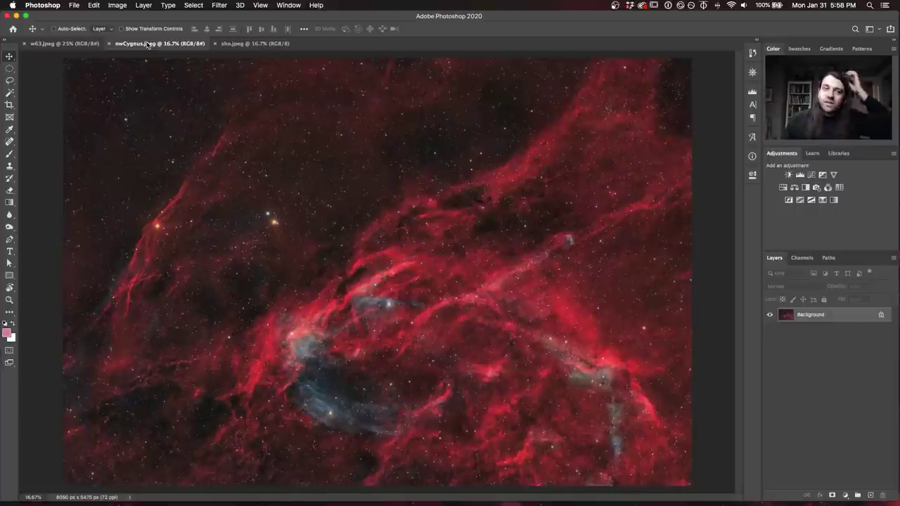
{"action": "left_click", "coordinate": [60, 46]}
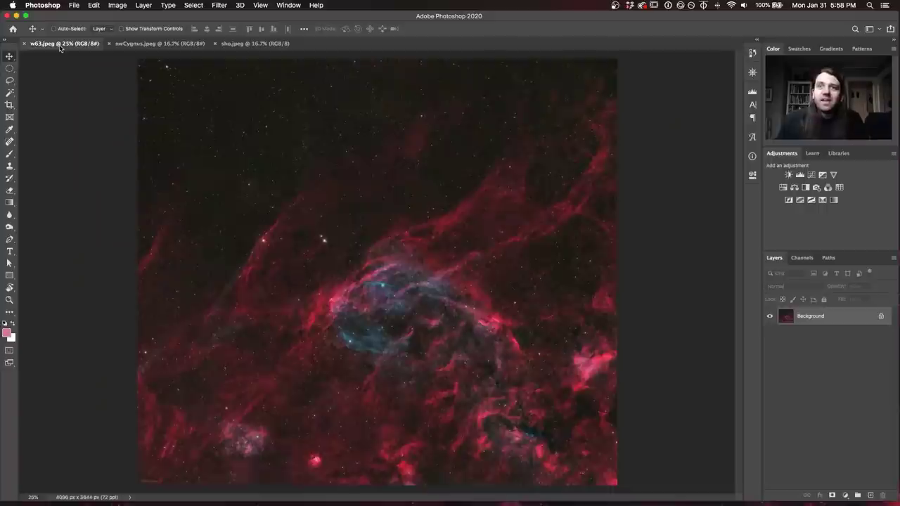
{"action": "left_click", "coordinate": [125, 44]}
{"action": "left_click", "coordinate": [59, 44]}
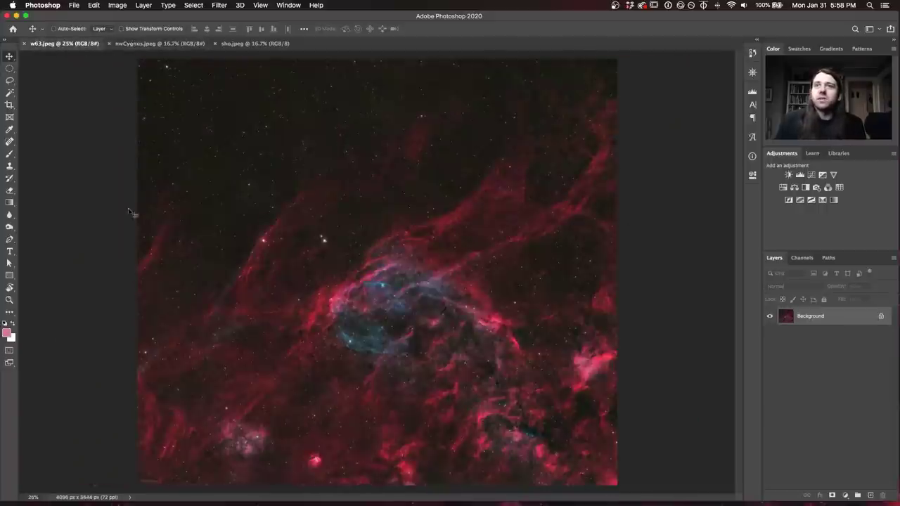
{"action": "left_click", "coordinate": [125, 45]}
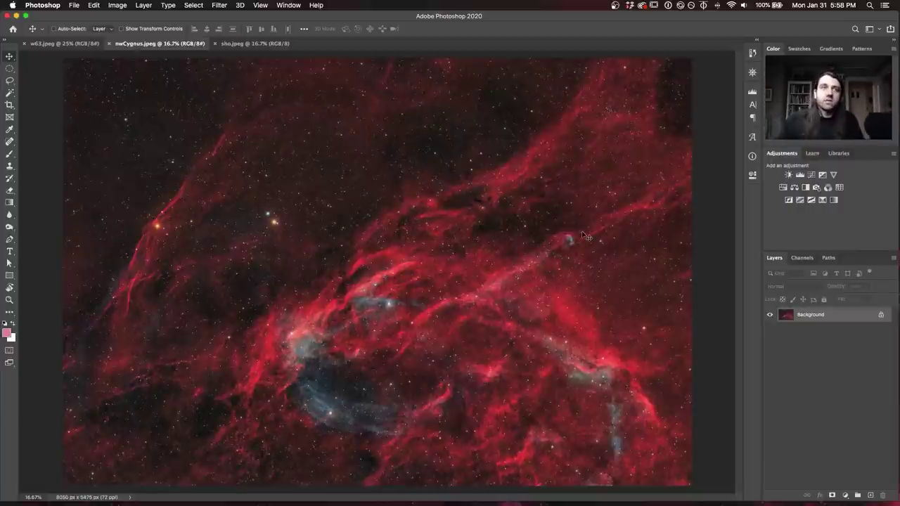
{"action": "left_click", "coordinate": [63, 43]}
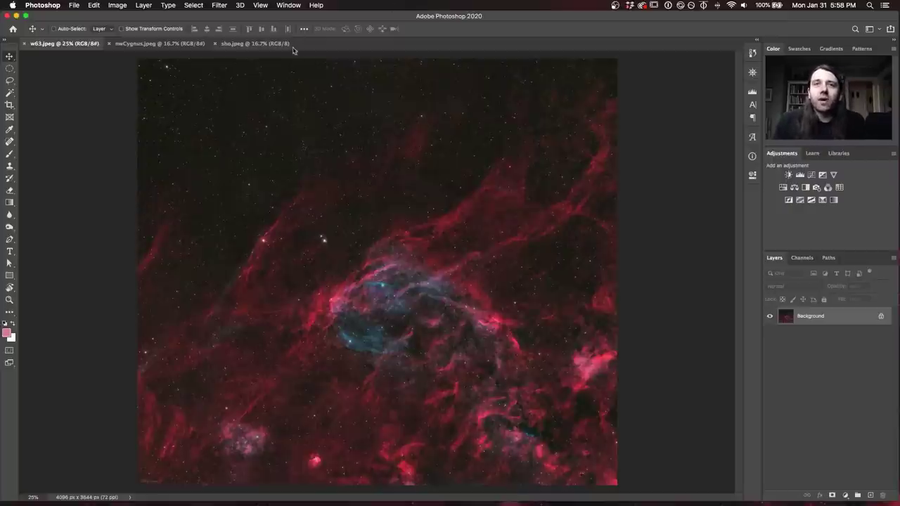
View the sho.jpeg version of the nebula and compare its colours with w63.jpeg
{"action": "left_click", "coordinate": [242, 44]}
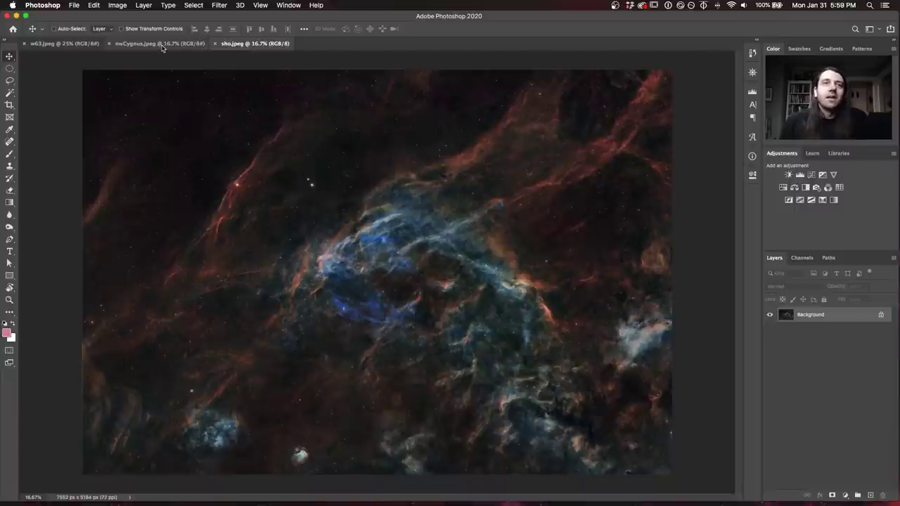
{"action": "left_click", "coordinate": [64, 44]}
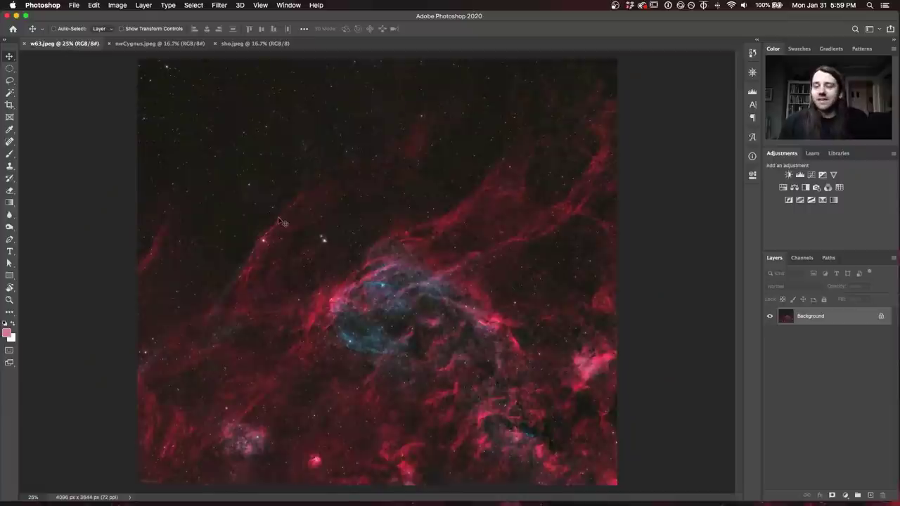